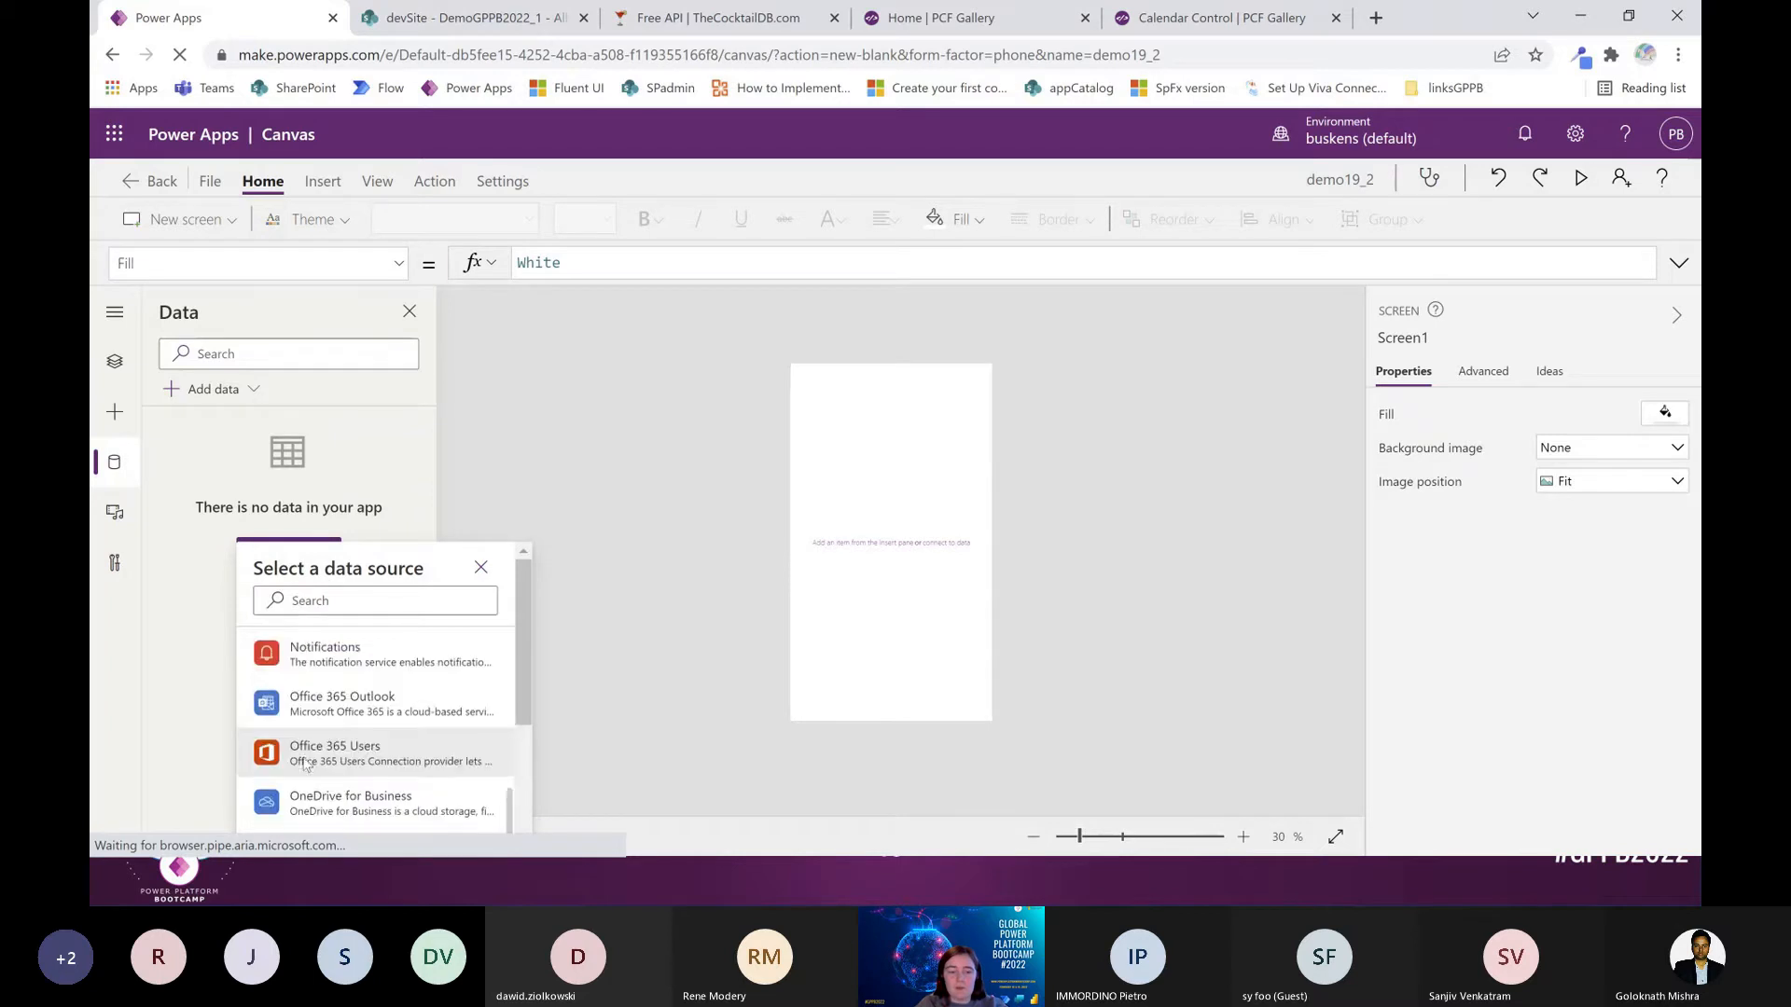
# Add the SharePoint list DemoGPPB2022_1 to the app as a data source using the existing SharePoint connection
pyautogui.click(359, 730)
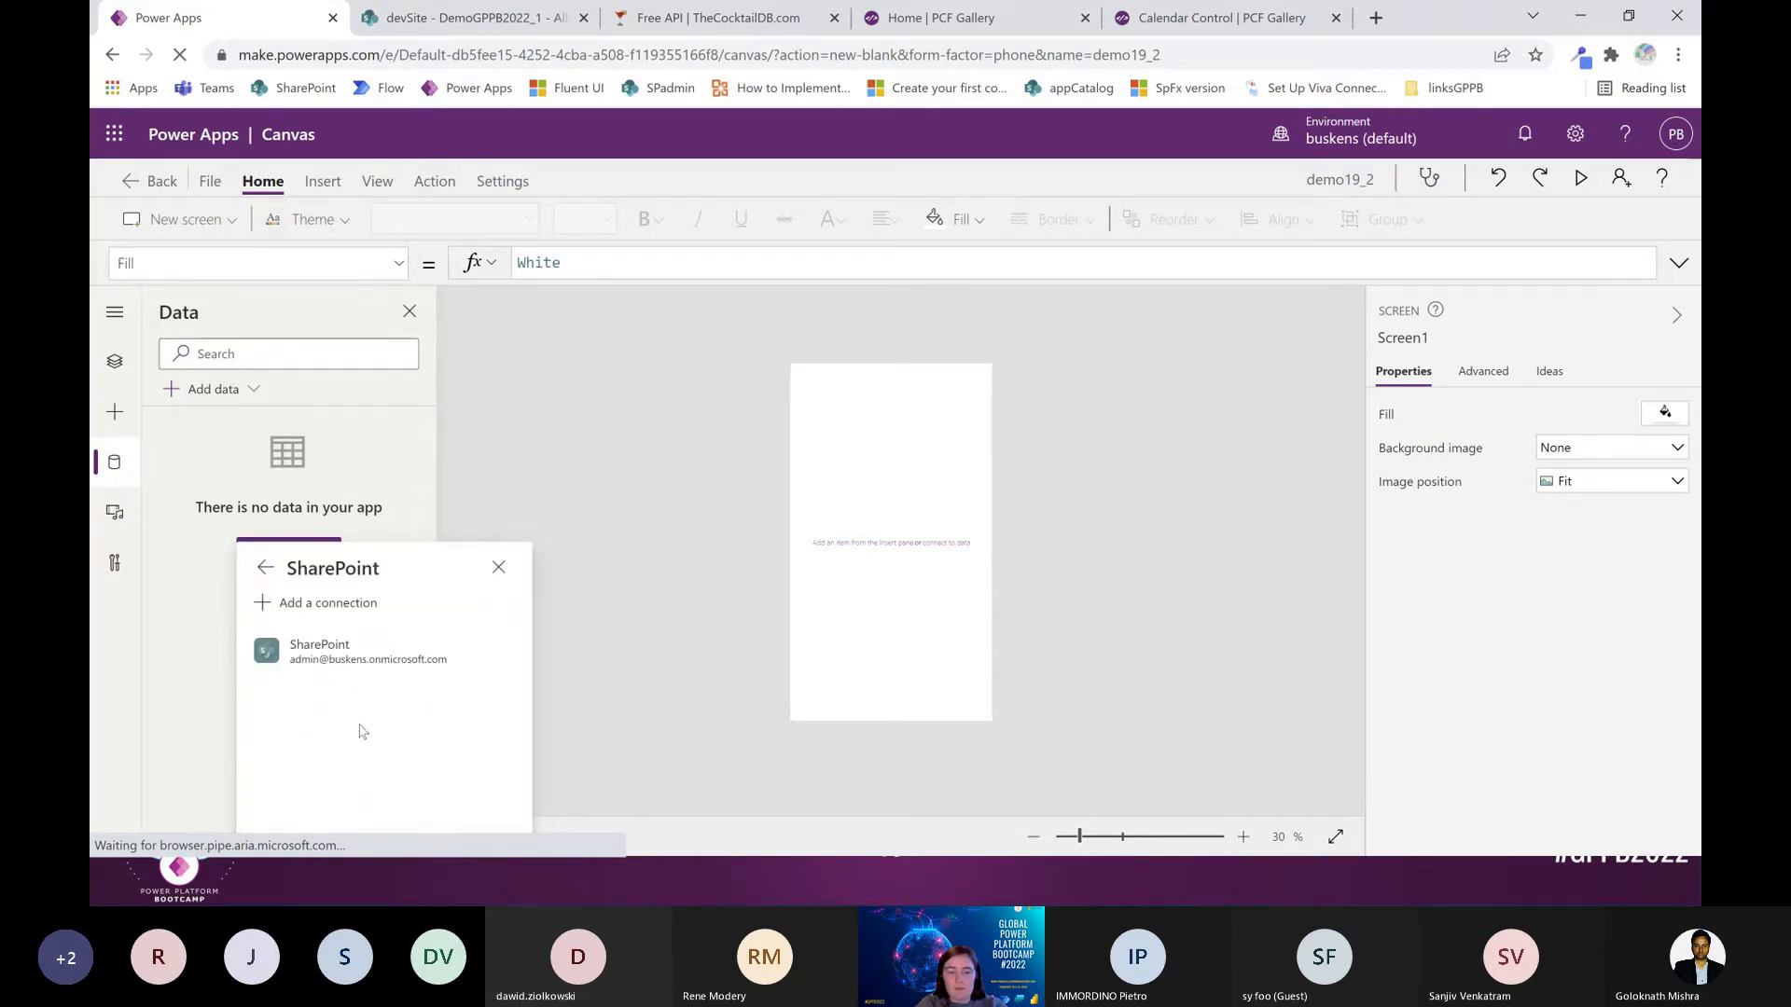
pyautogui.click(347, 653)
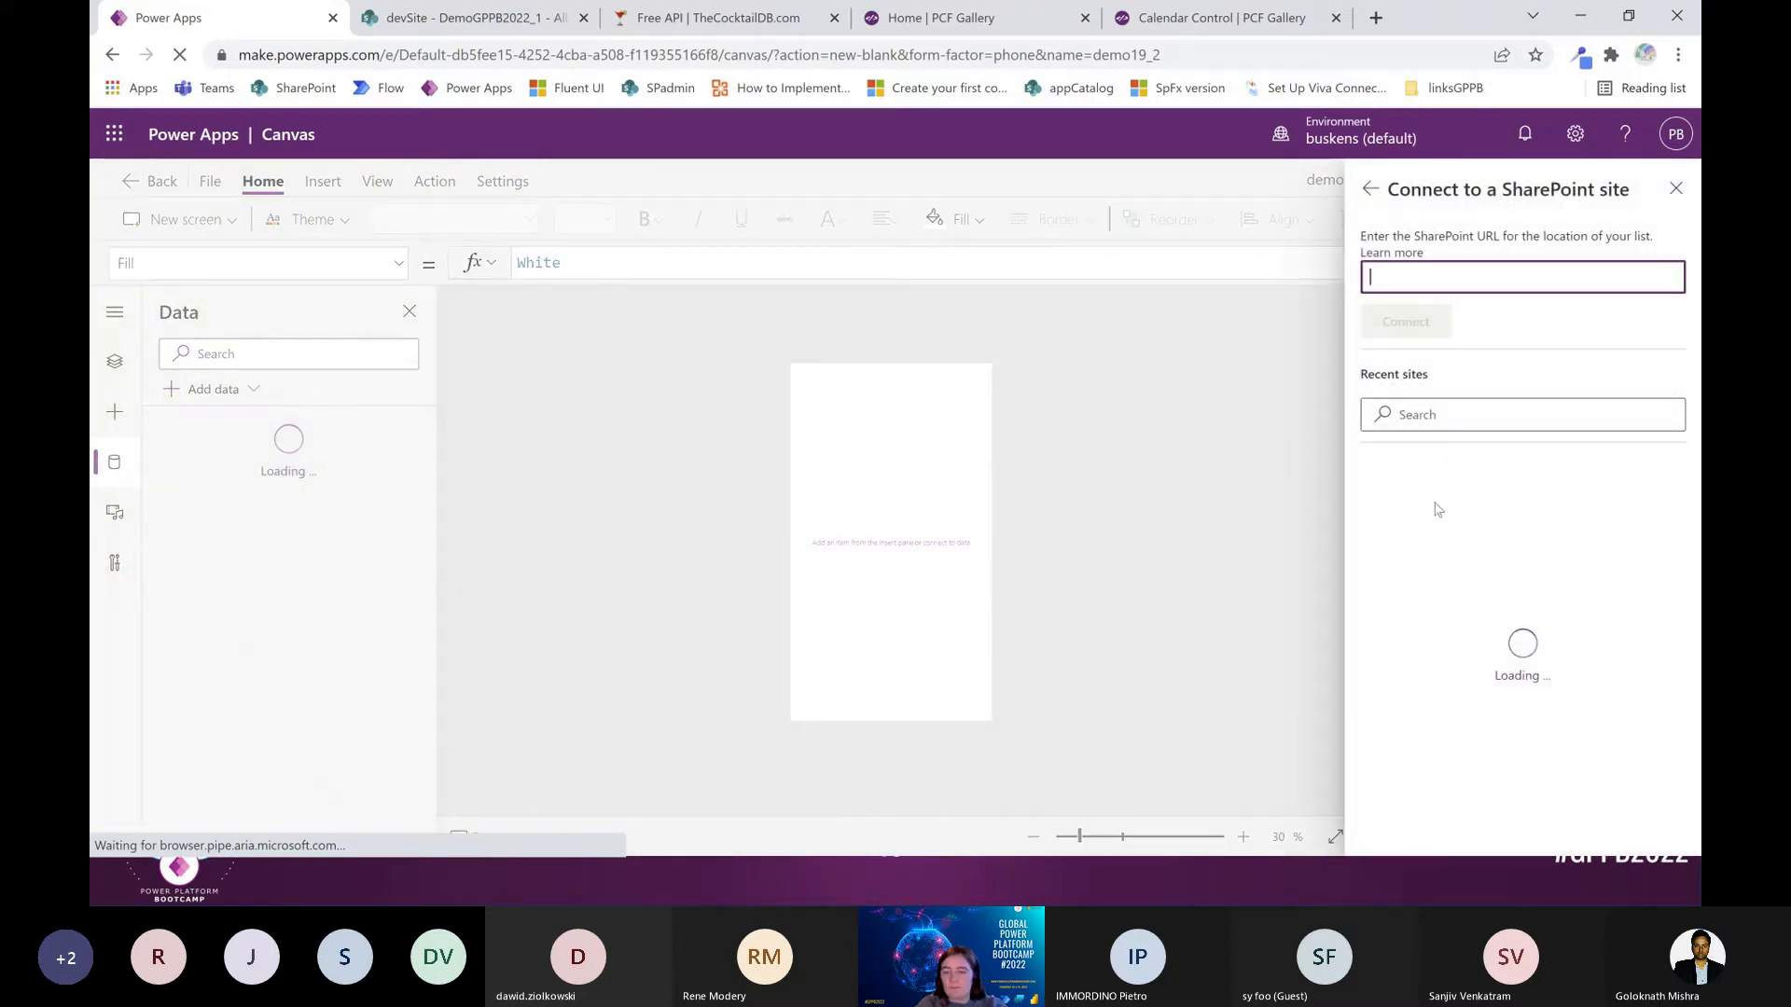
pyautogui.click(1490, 503)
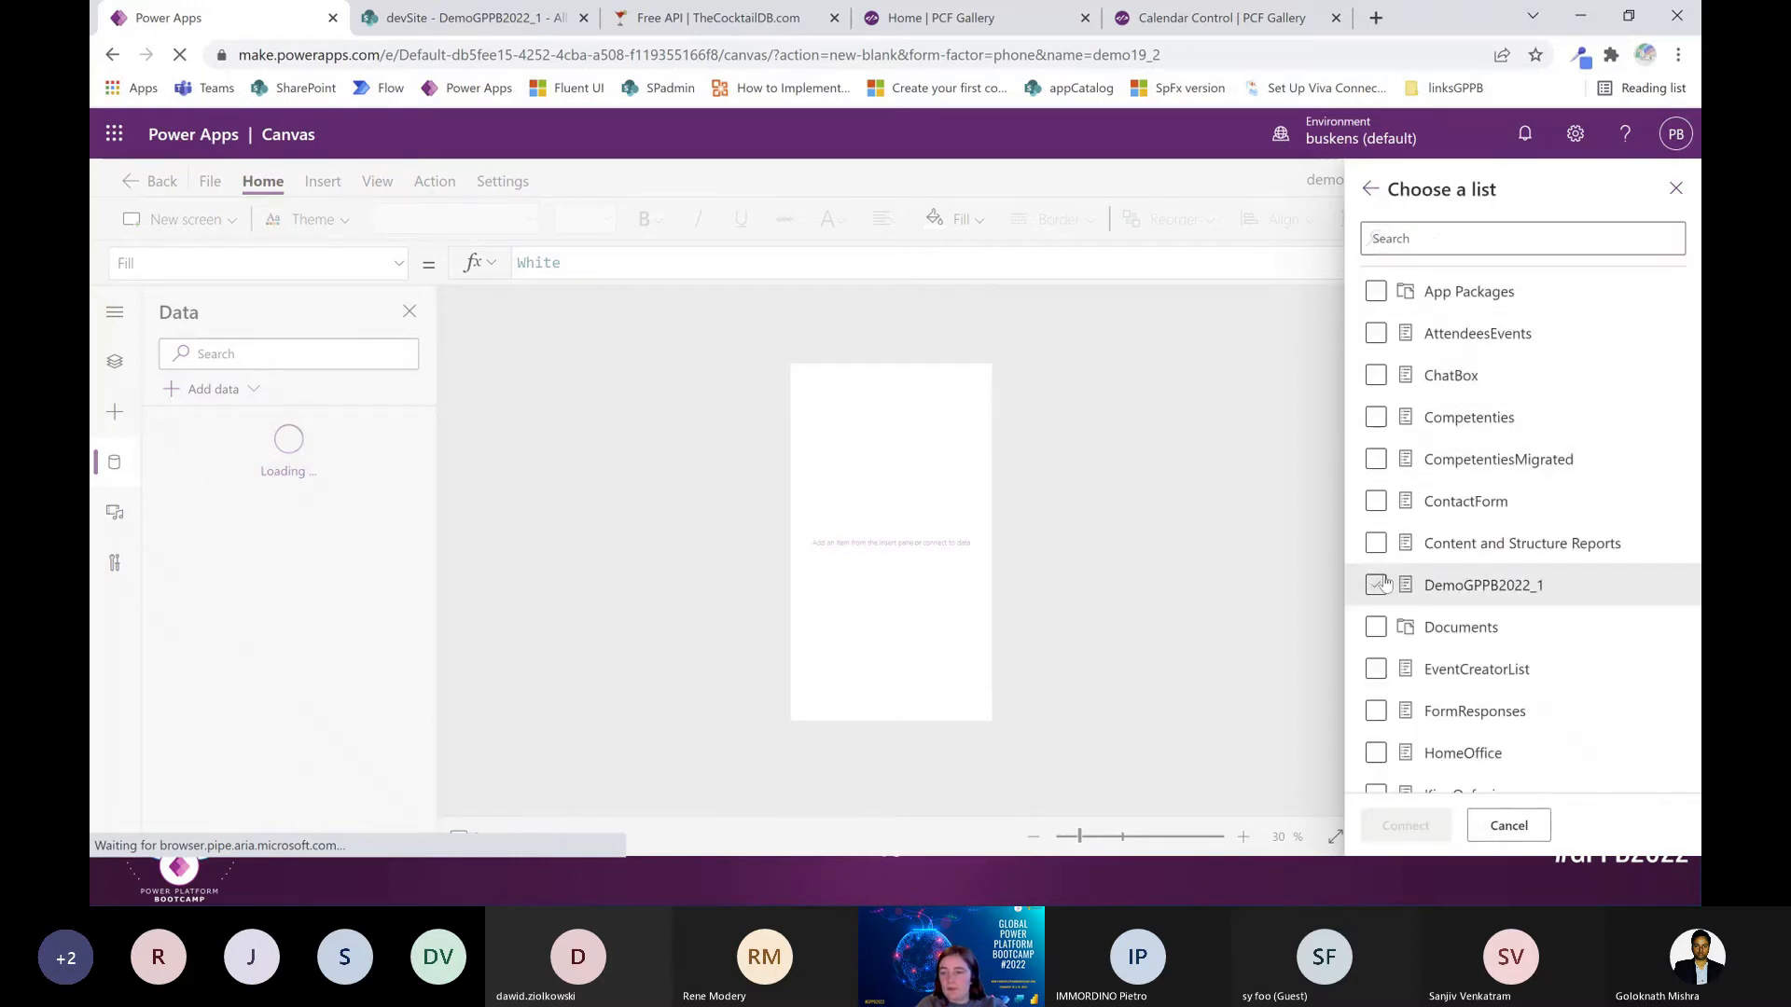
pyautogui.click(1377, 584)
pyautogui.click(1405, 825)
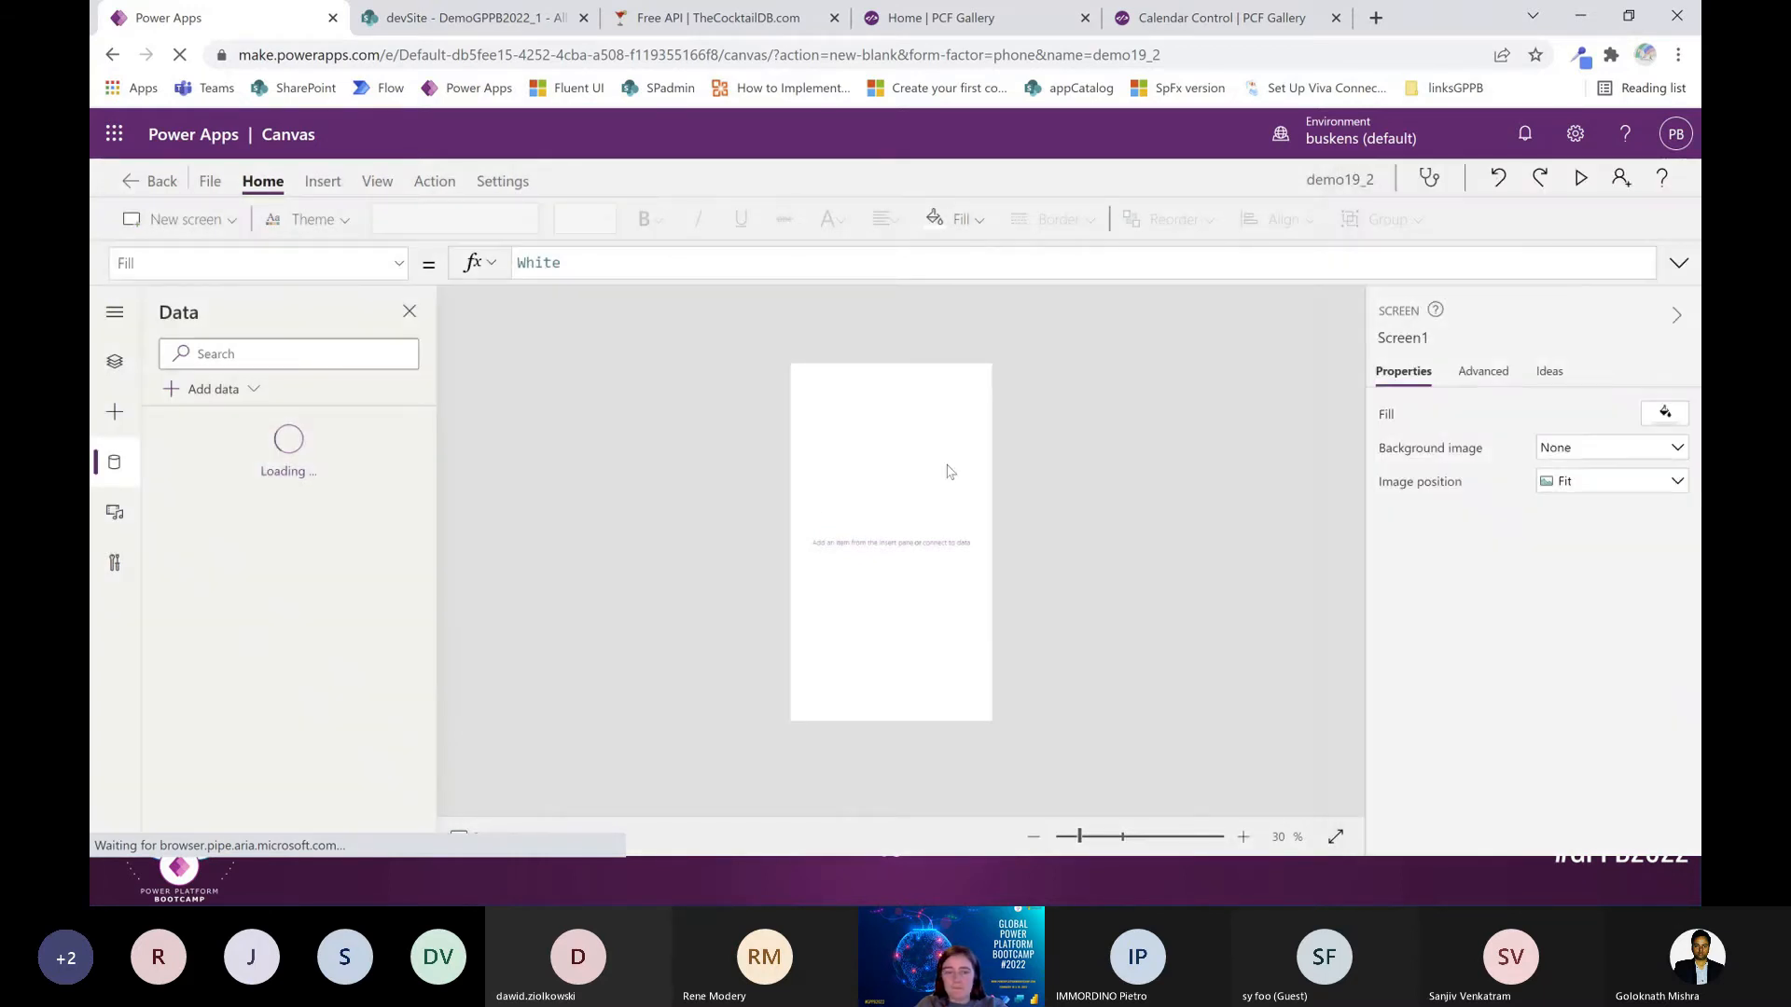
# Set the App object's OnStart property to ClearCollect(colDemo,DemoGPPB2022_1);
pyautogui.click(111, 368)
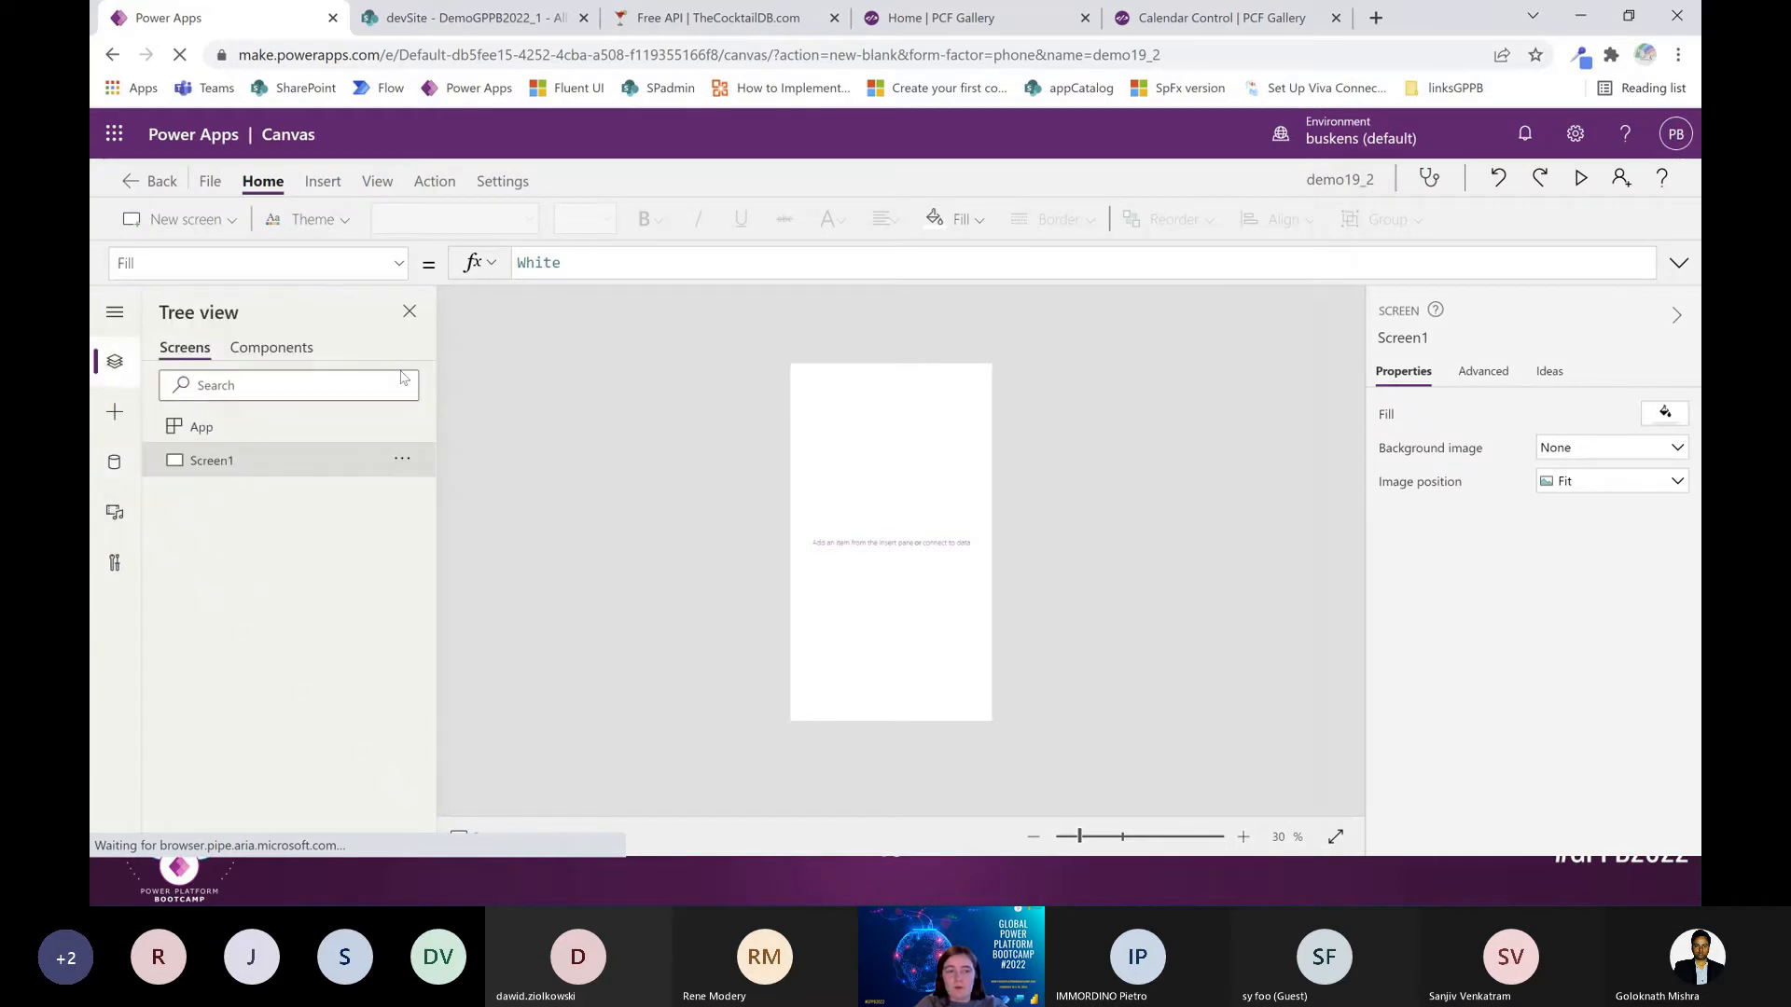
pyautogui.click(286, 427)
pyautogui.click(399, 264)
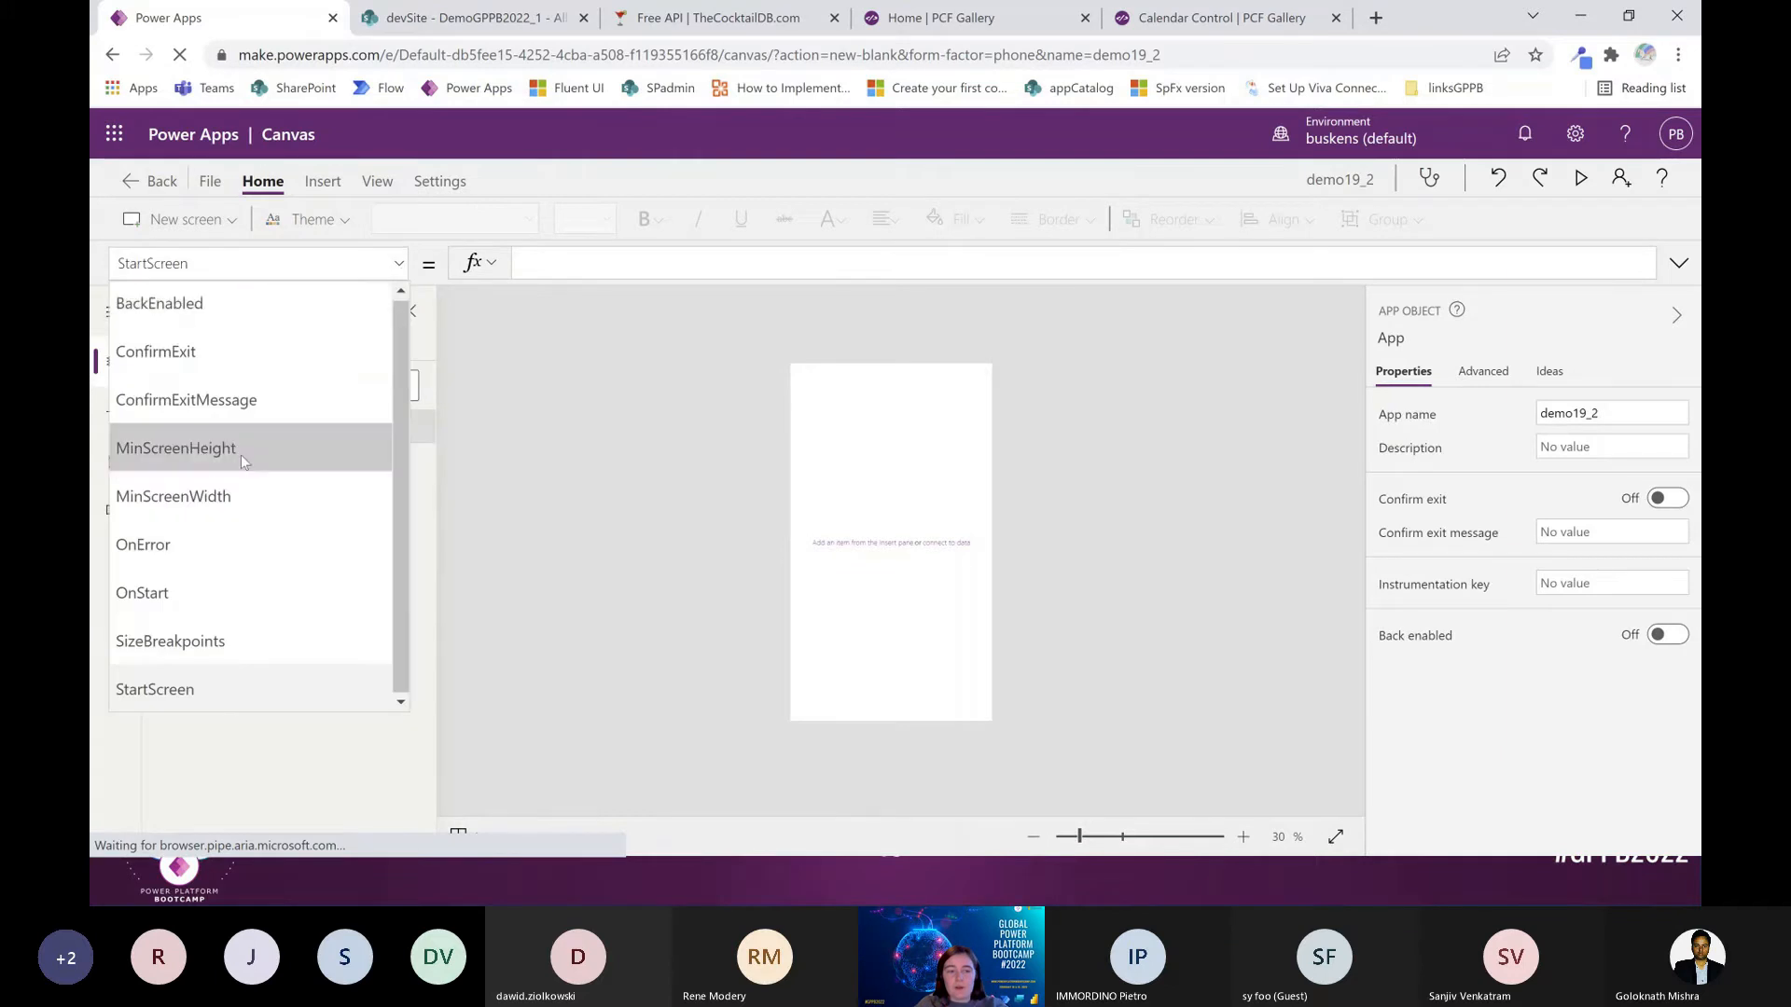
pyautogui.click(214, 594)
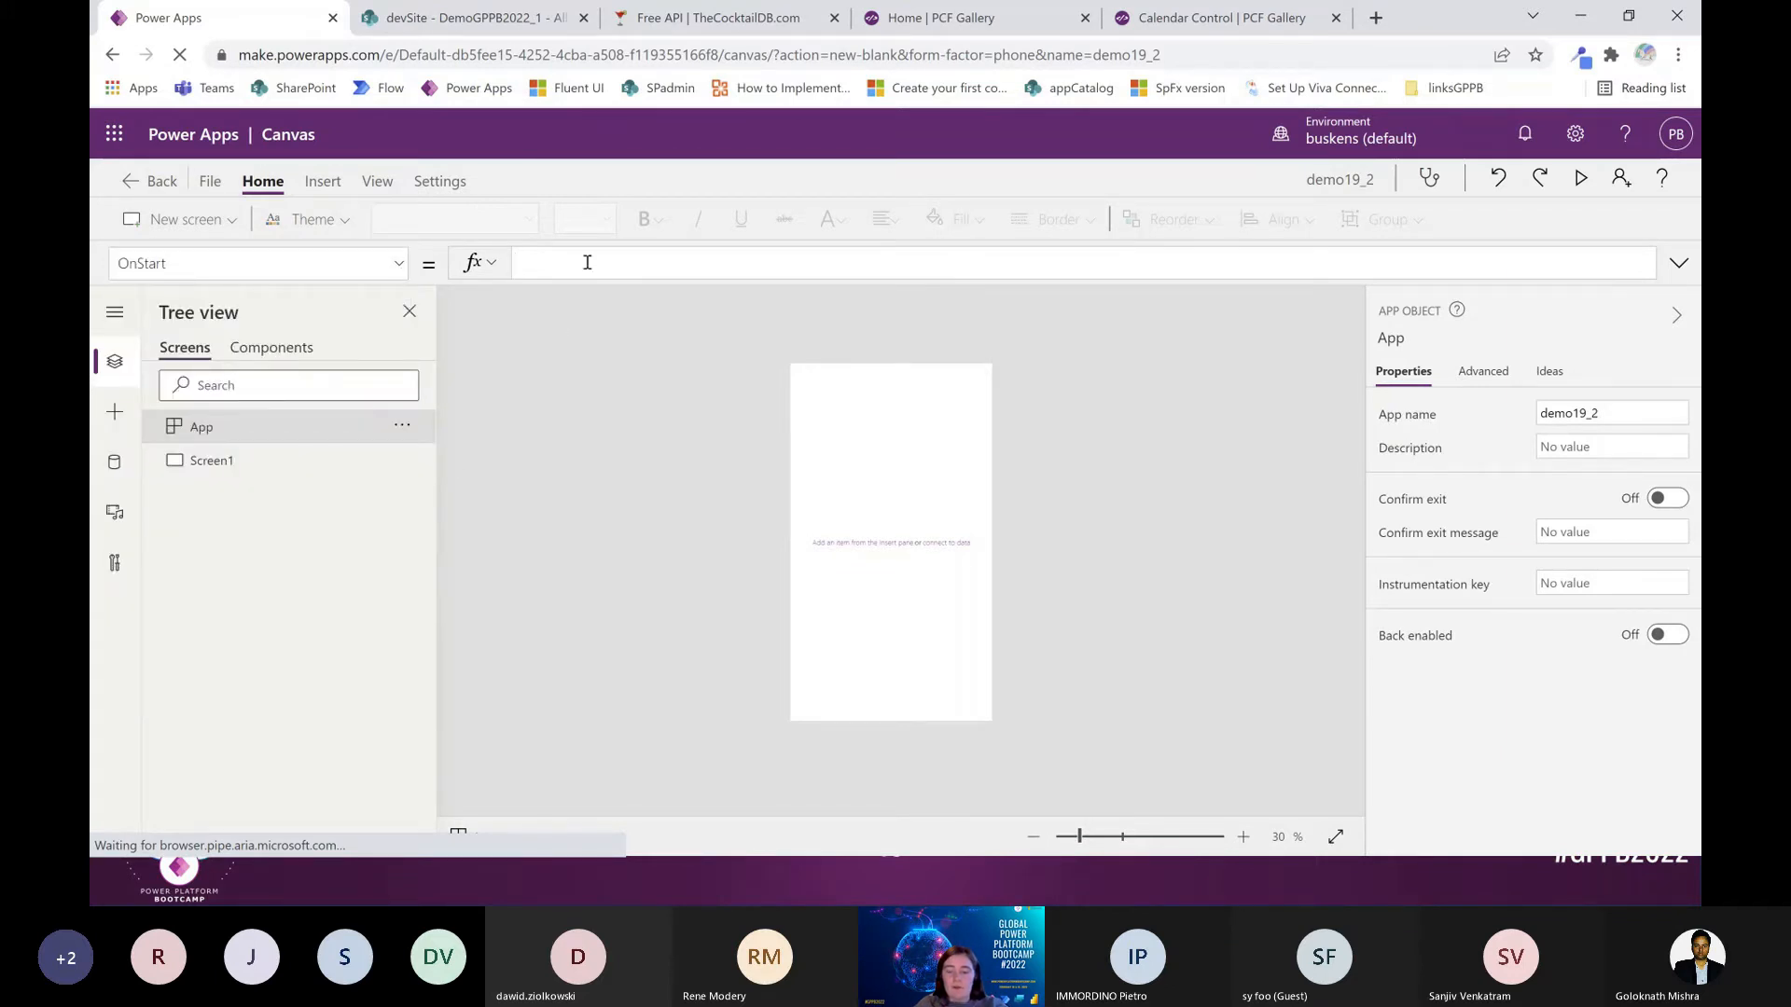
pyautogui.write('ClearCollect(')
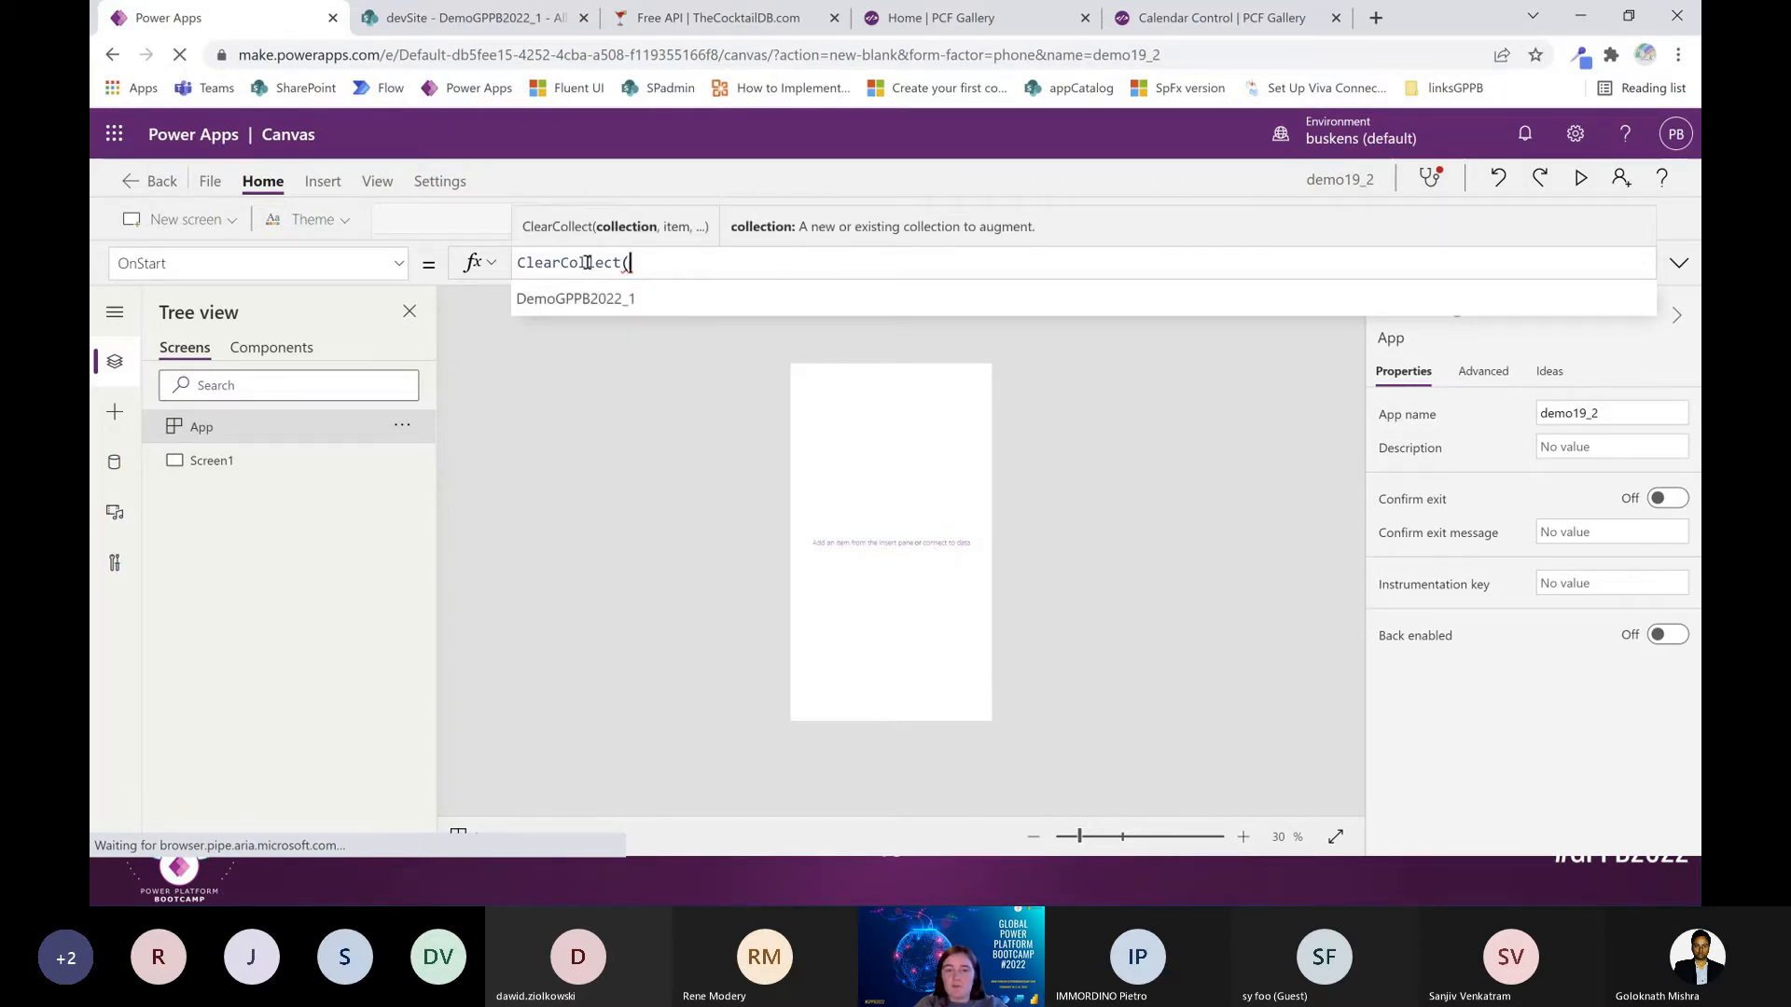
pyautogui.write('col')
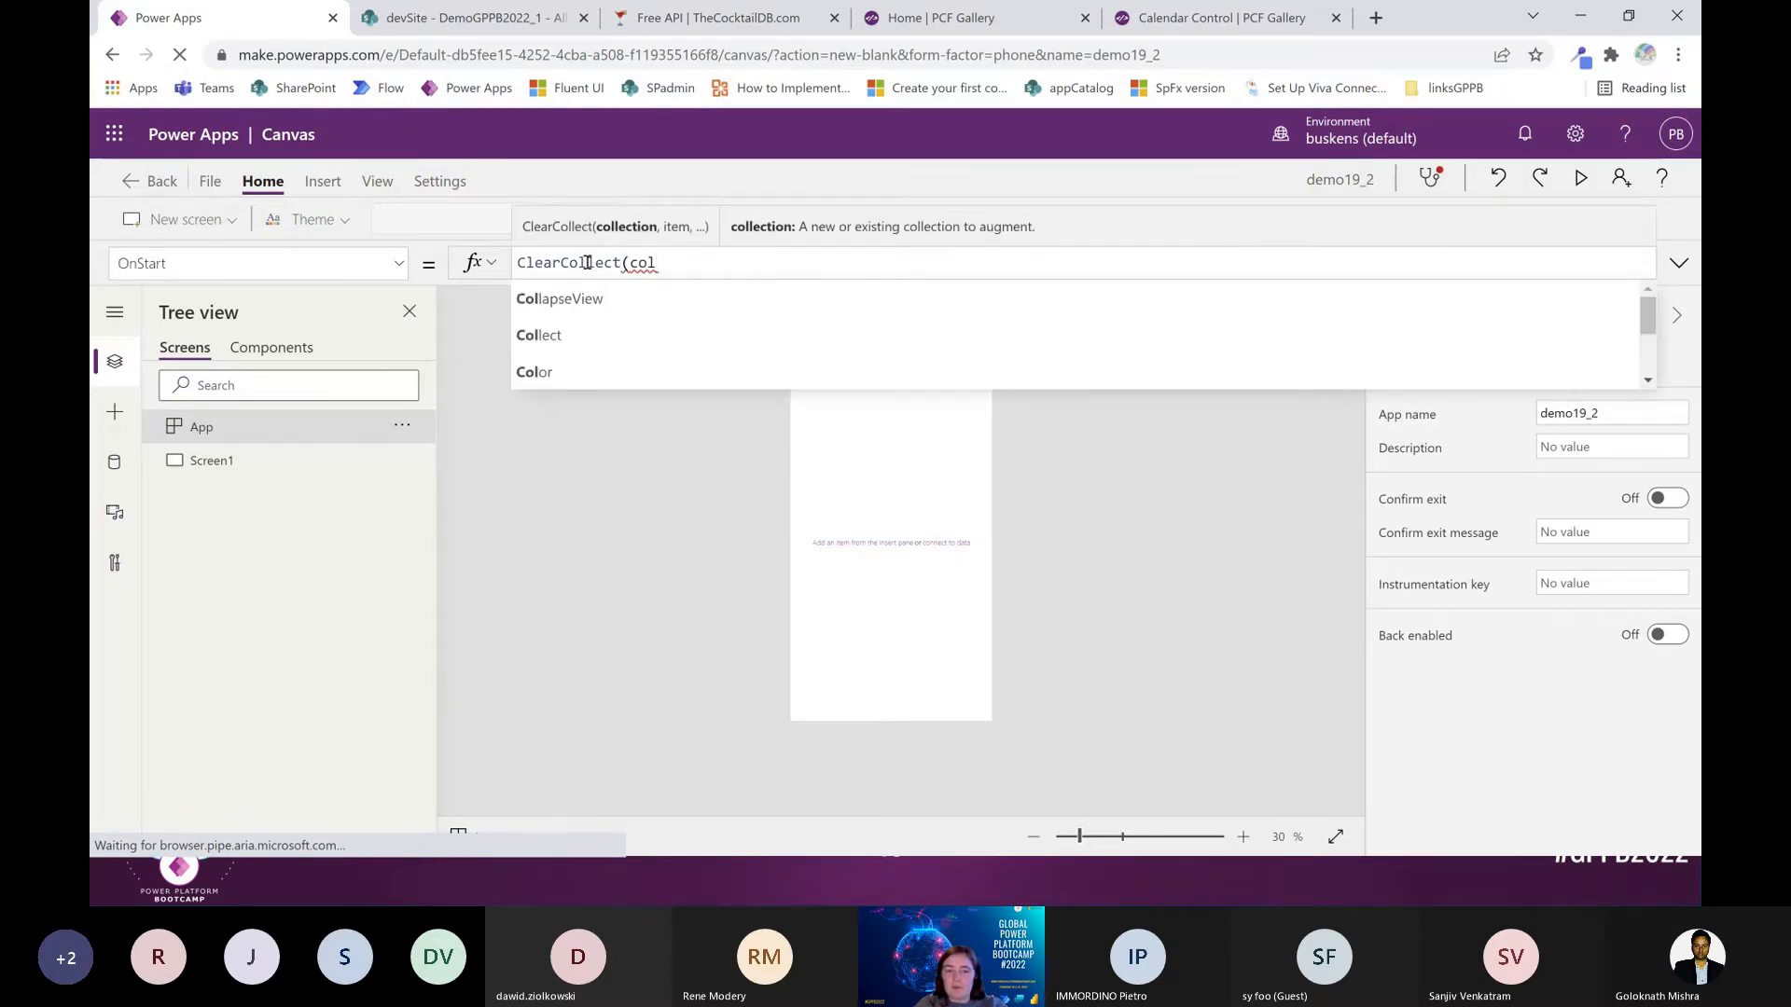
pyautogui.write('Demo')
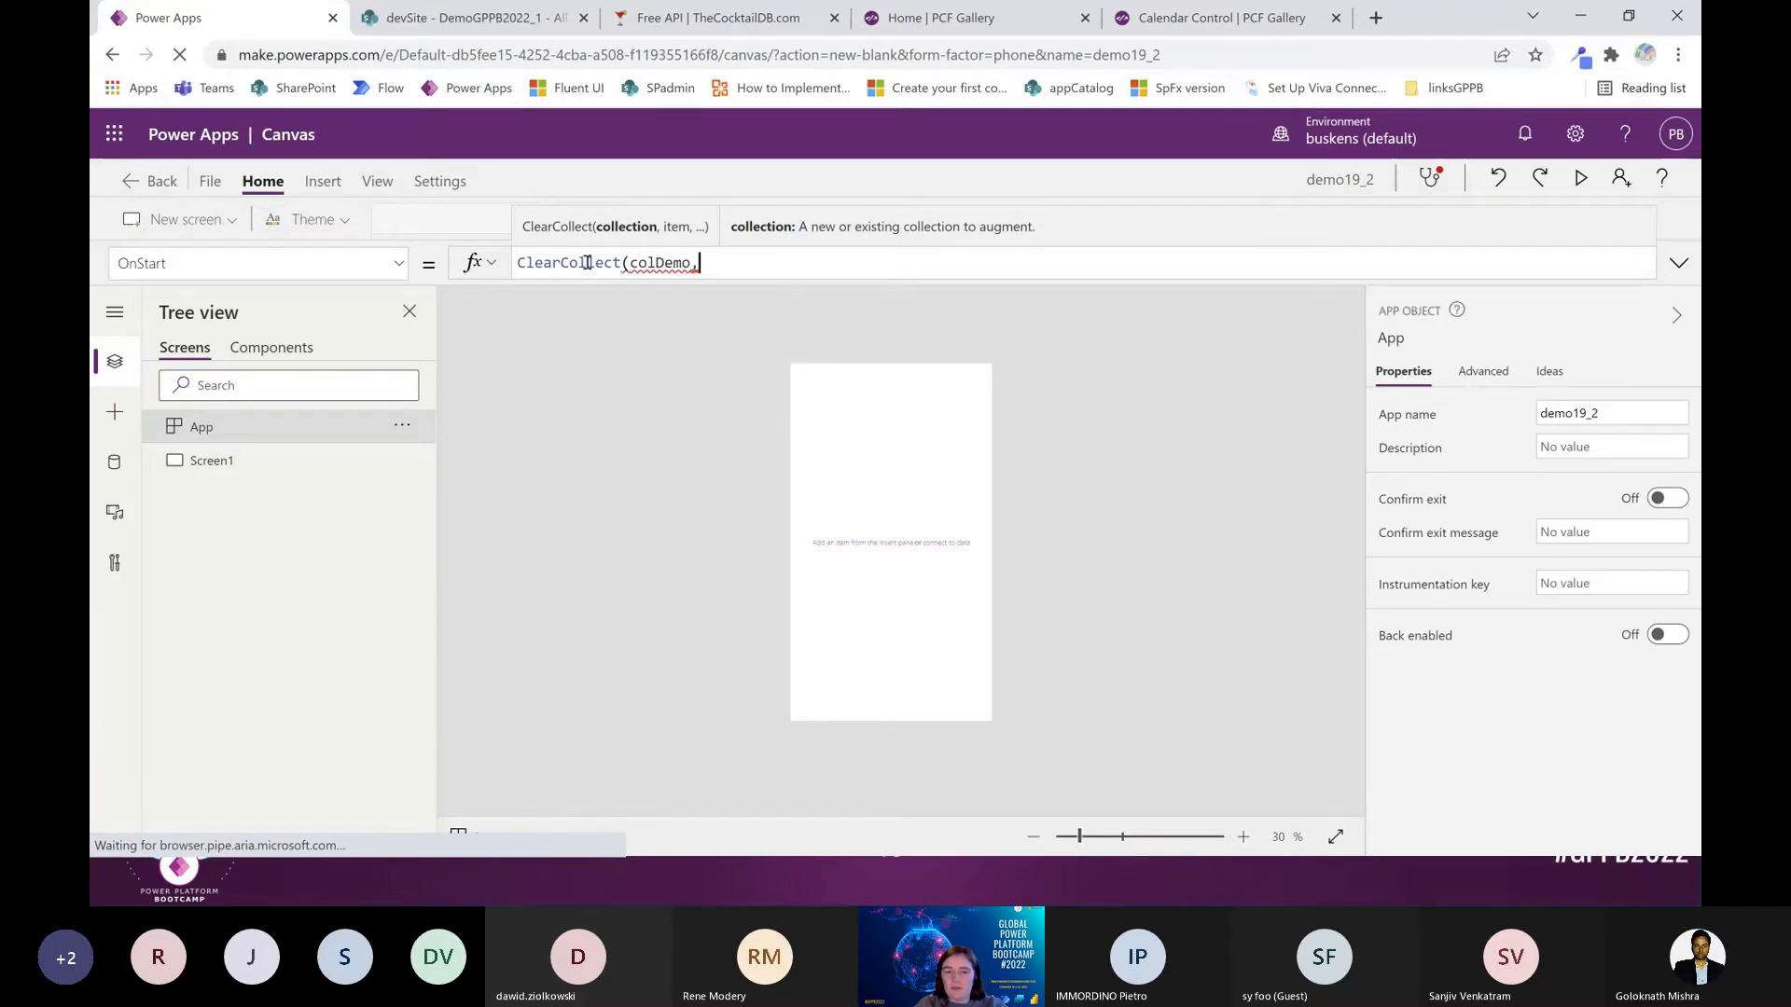
pyautogui.write(',DemoGPPB2022_1)')
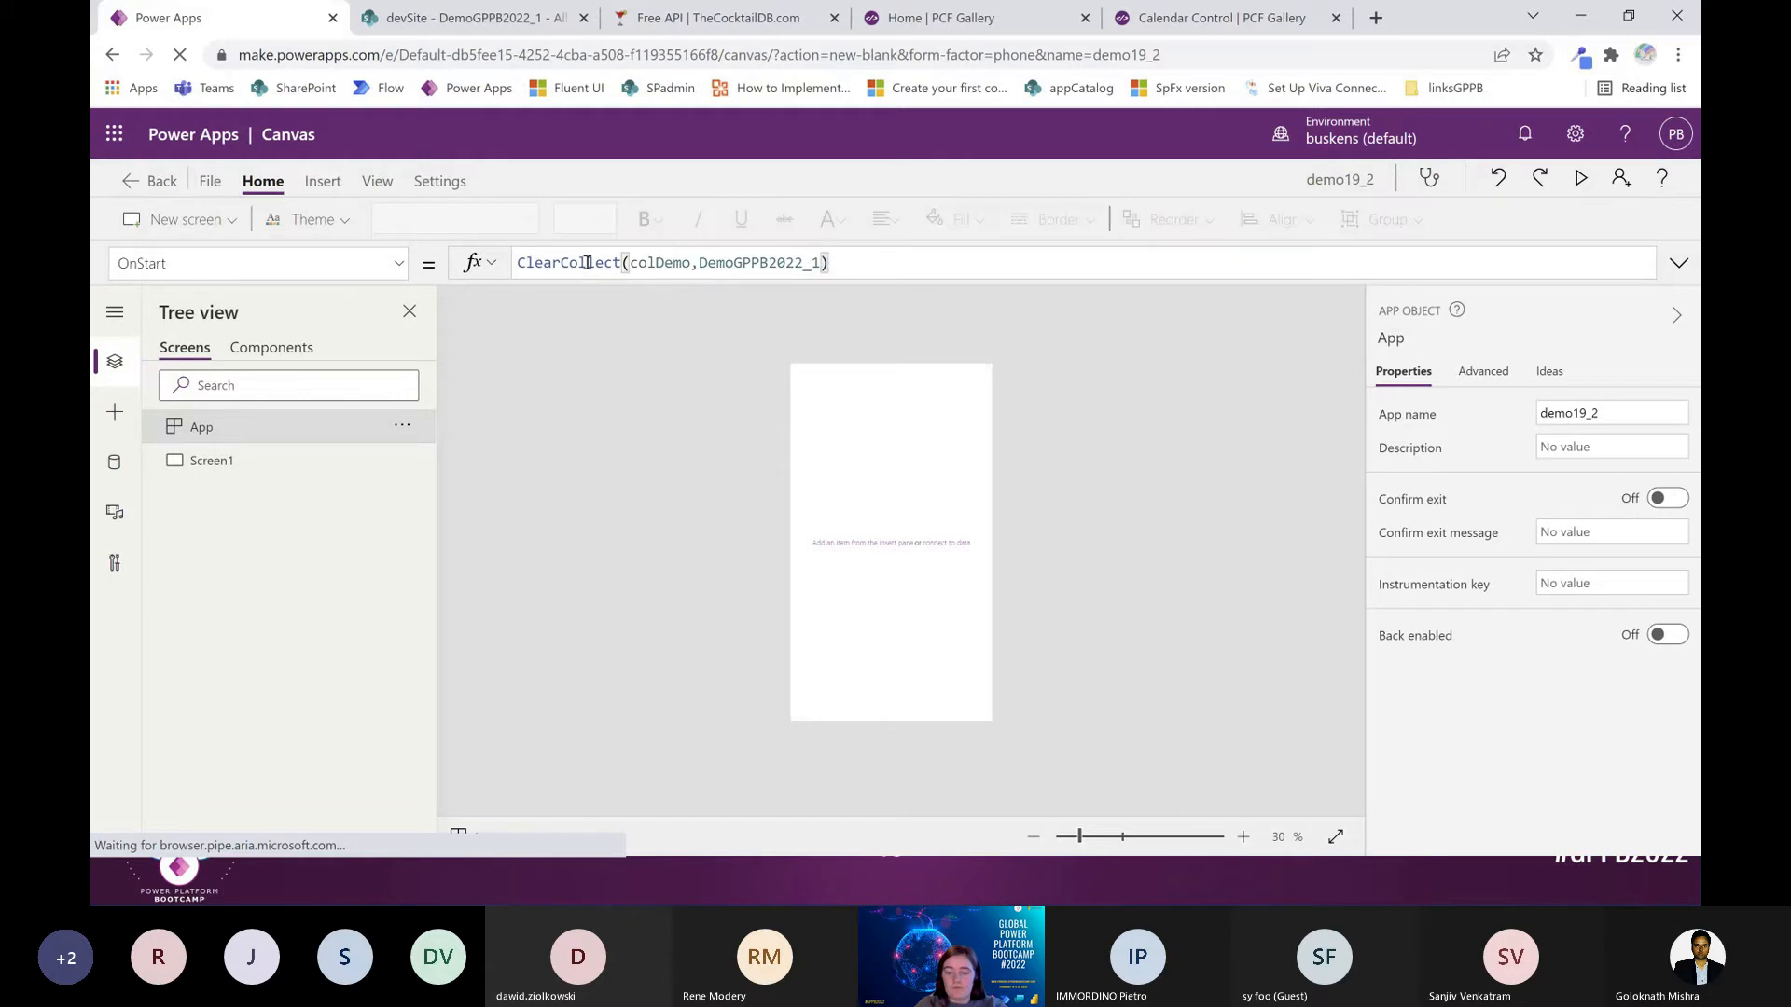
pyautogui.write(';')
# Run the app's OnStart, preview the items of the colDemo collection and return to the editor
pyautogui.click(402, 425)
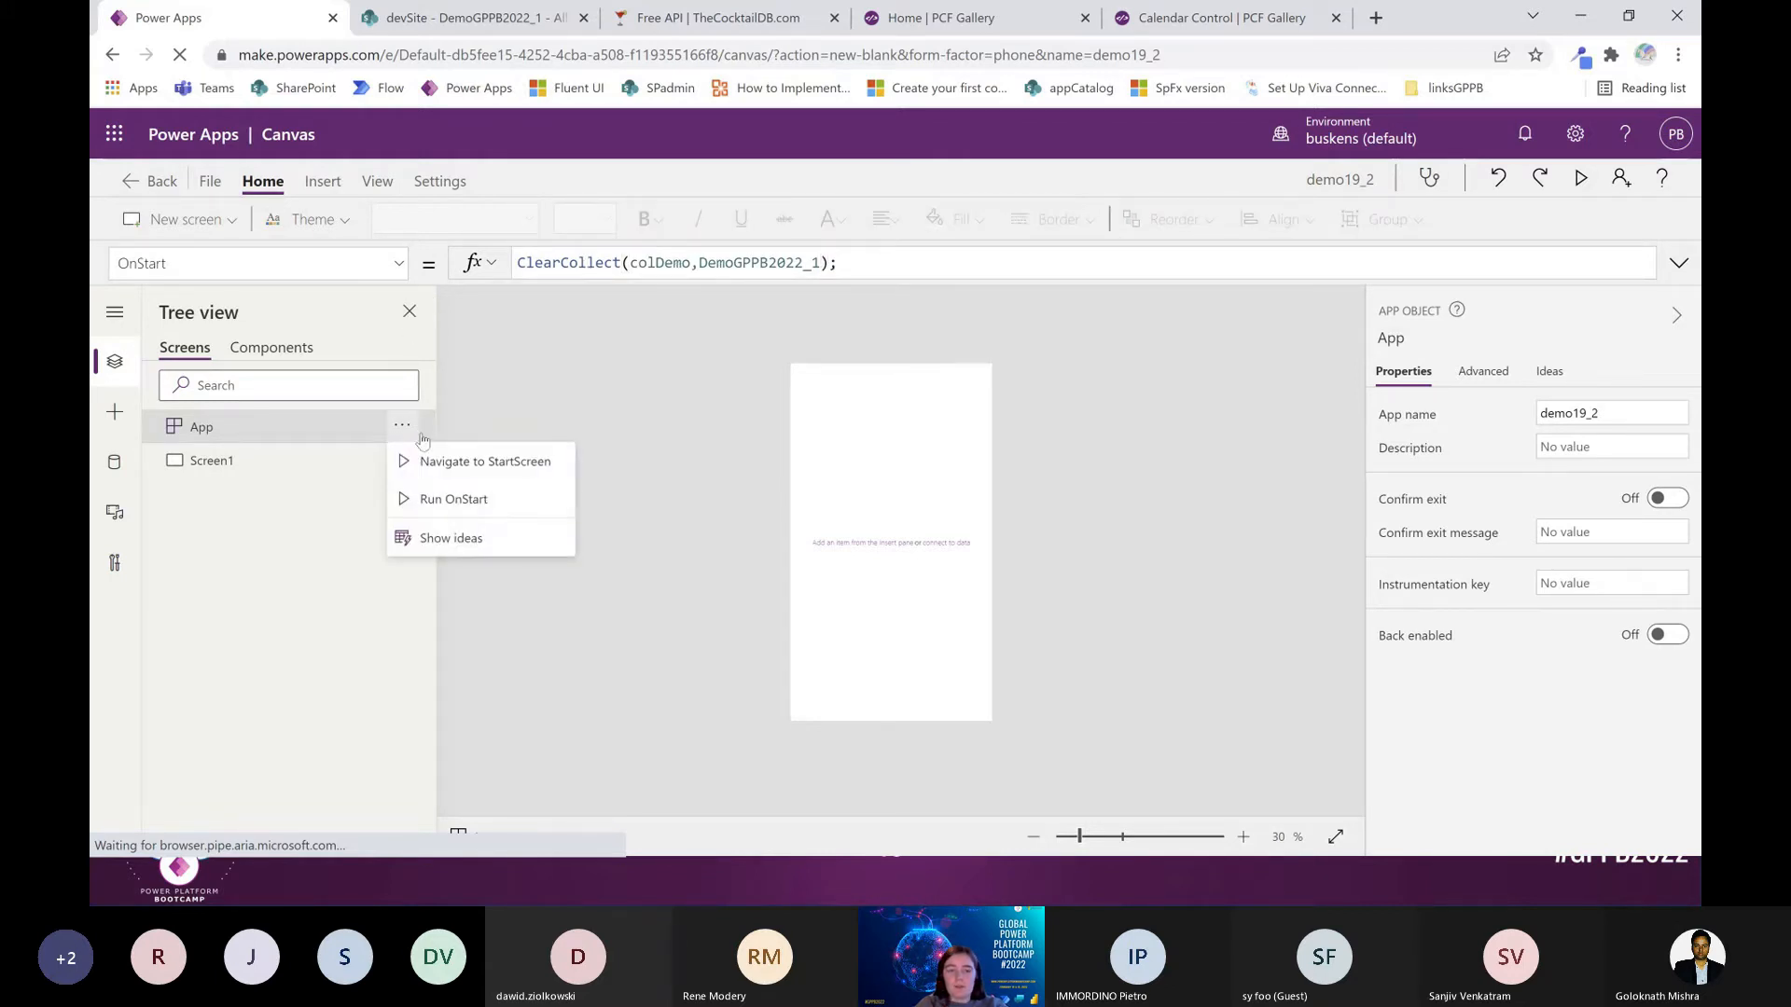
pyautogui.click(439, 498)
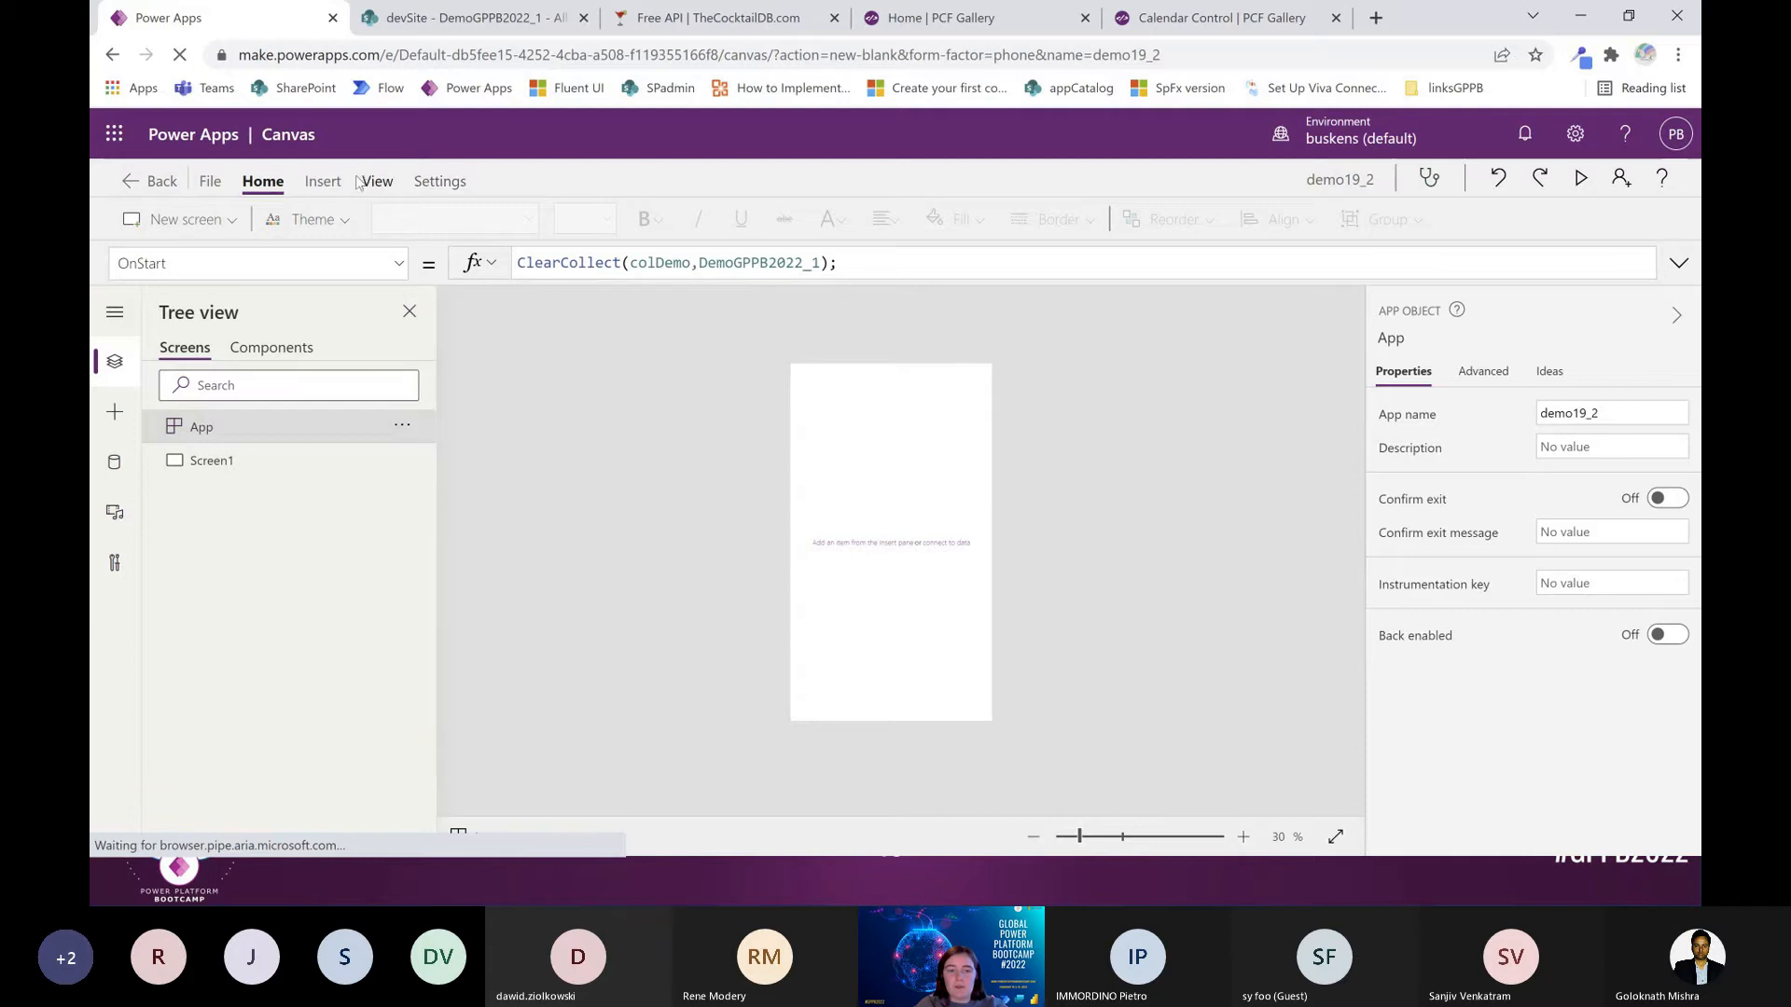
pyautogui.click(321, 181)
pyautogui.click(377, 181)
pyautogui.click(366, 218)
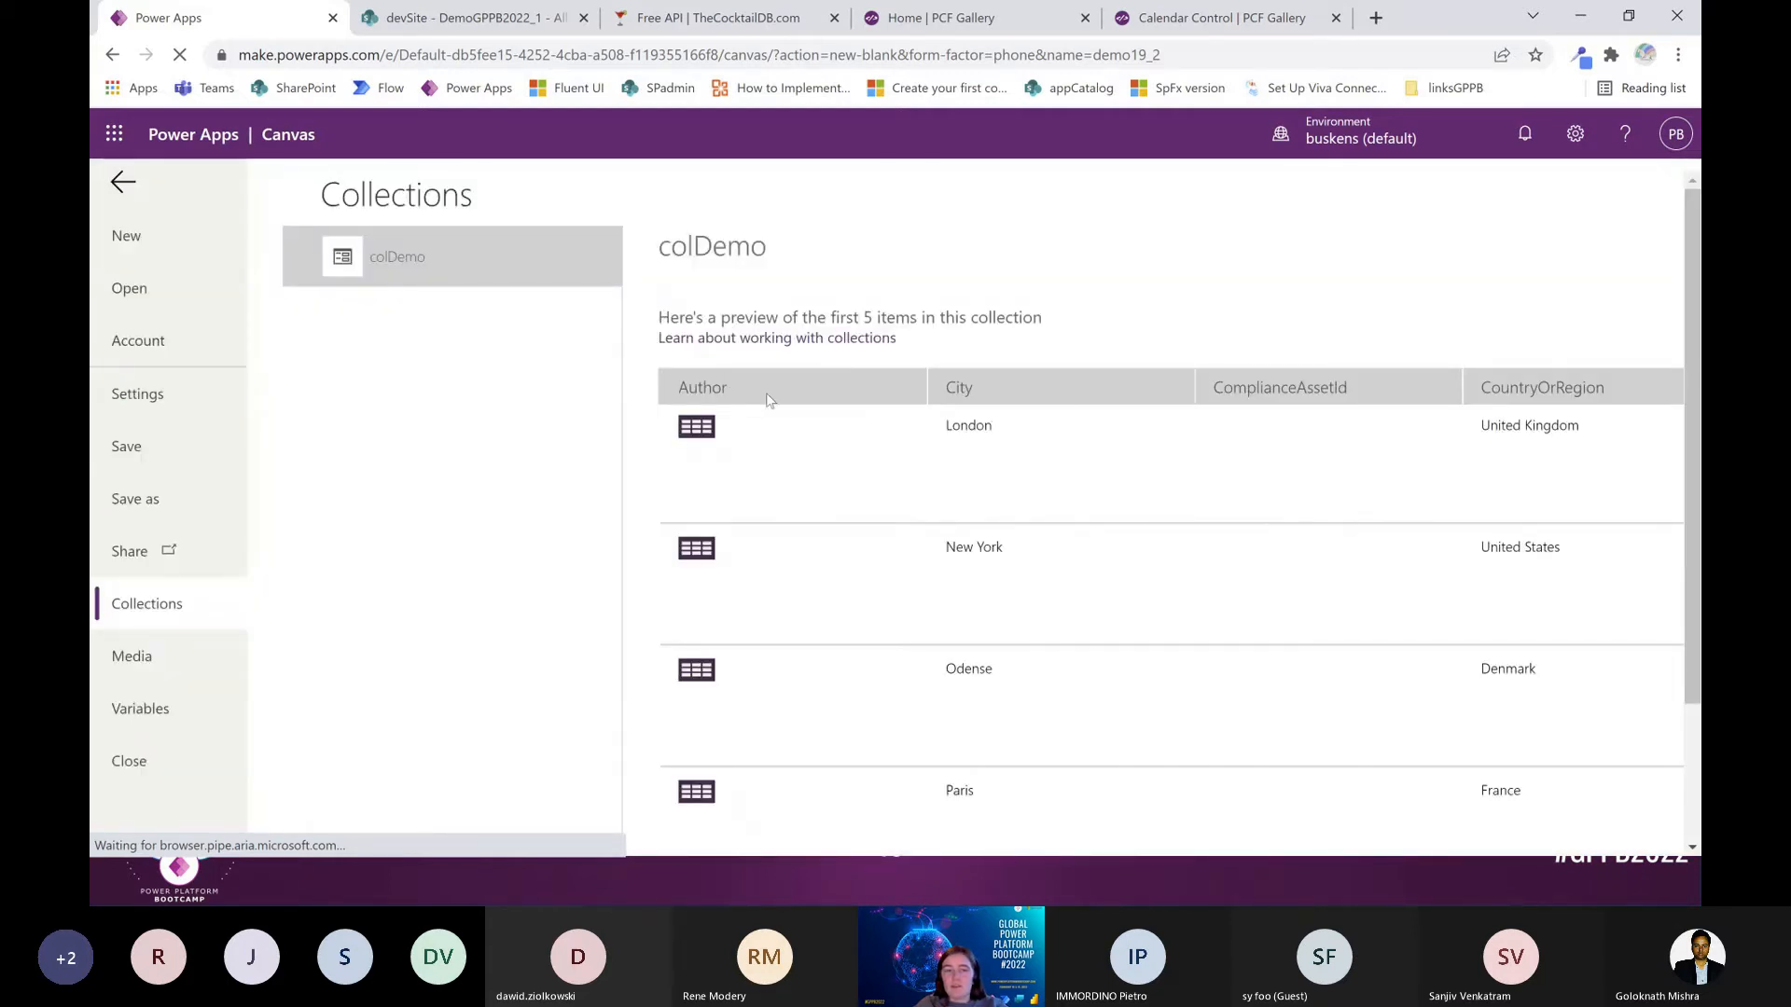
pyautogui.click(122, 182)
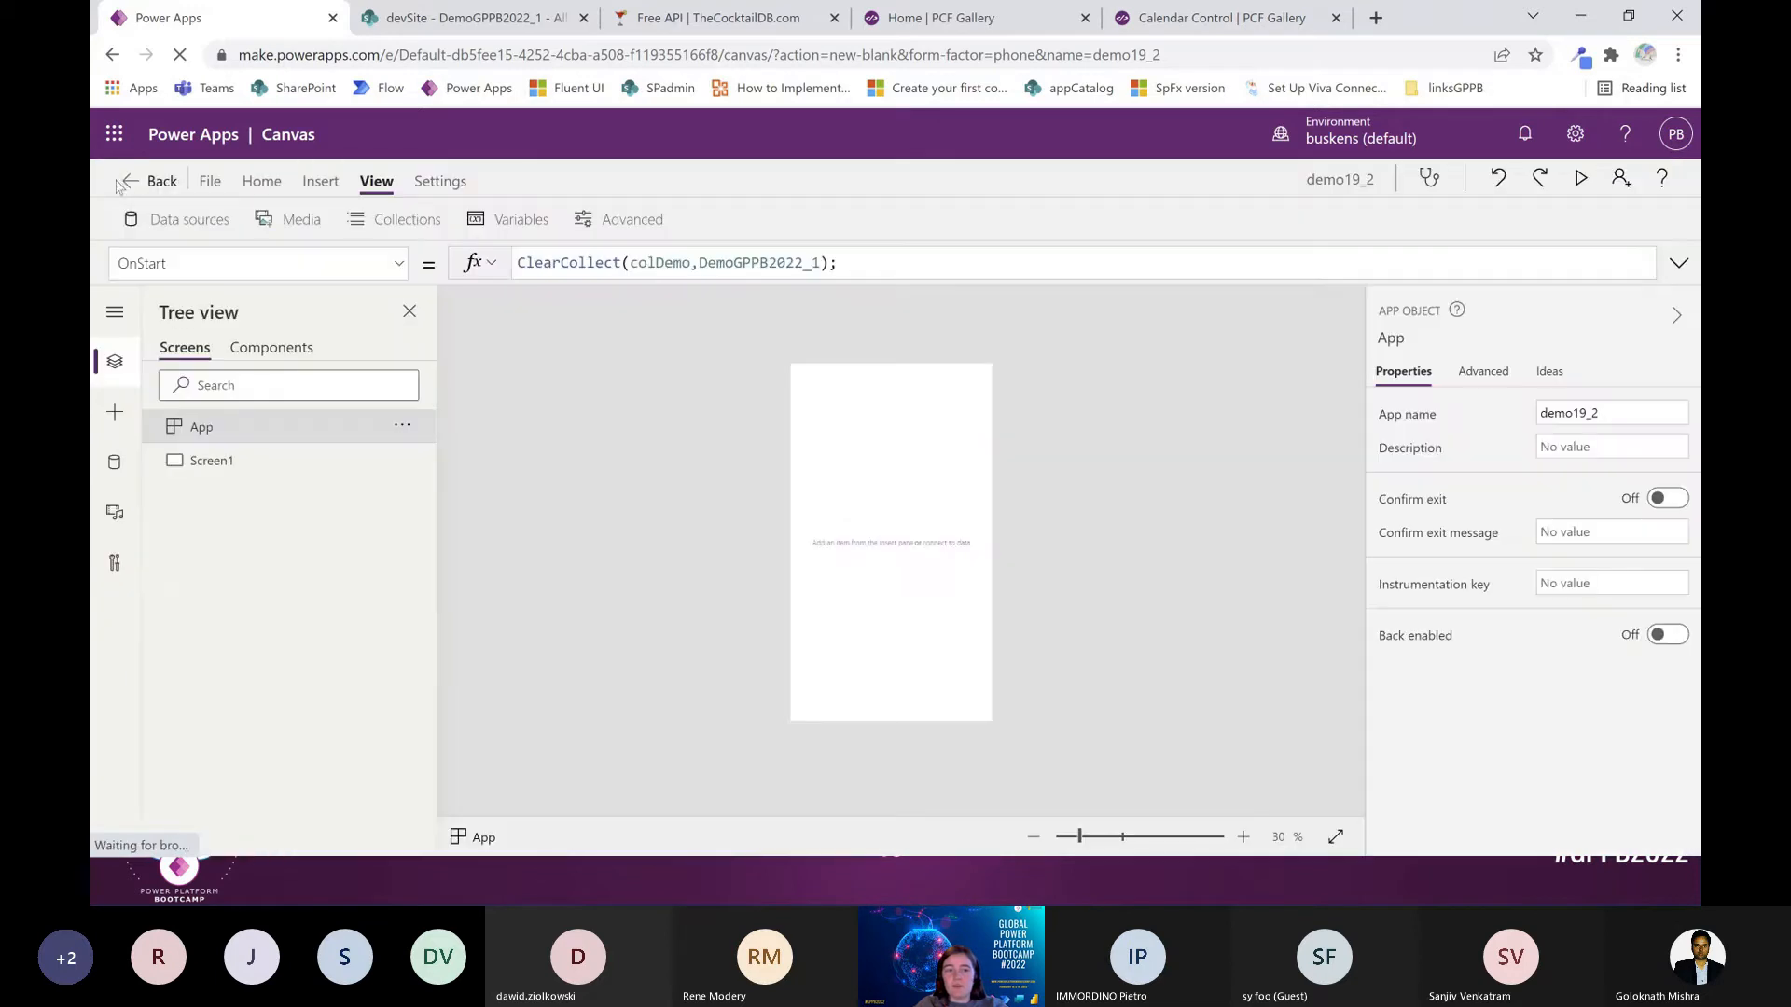
# Rename Screen1 as Home Screen
pyautogui.doubleClick(276, 467)
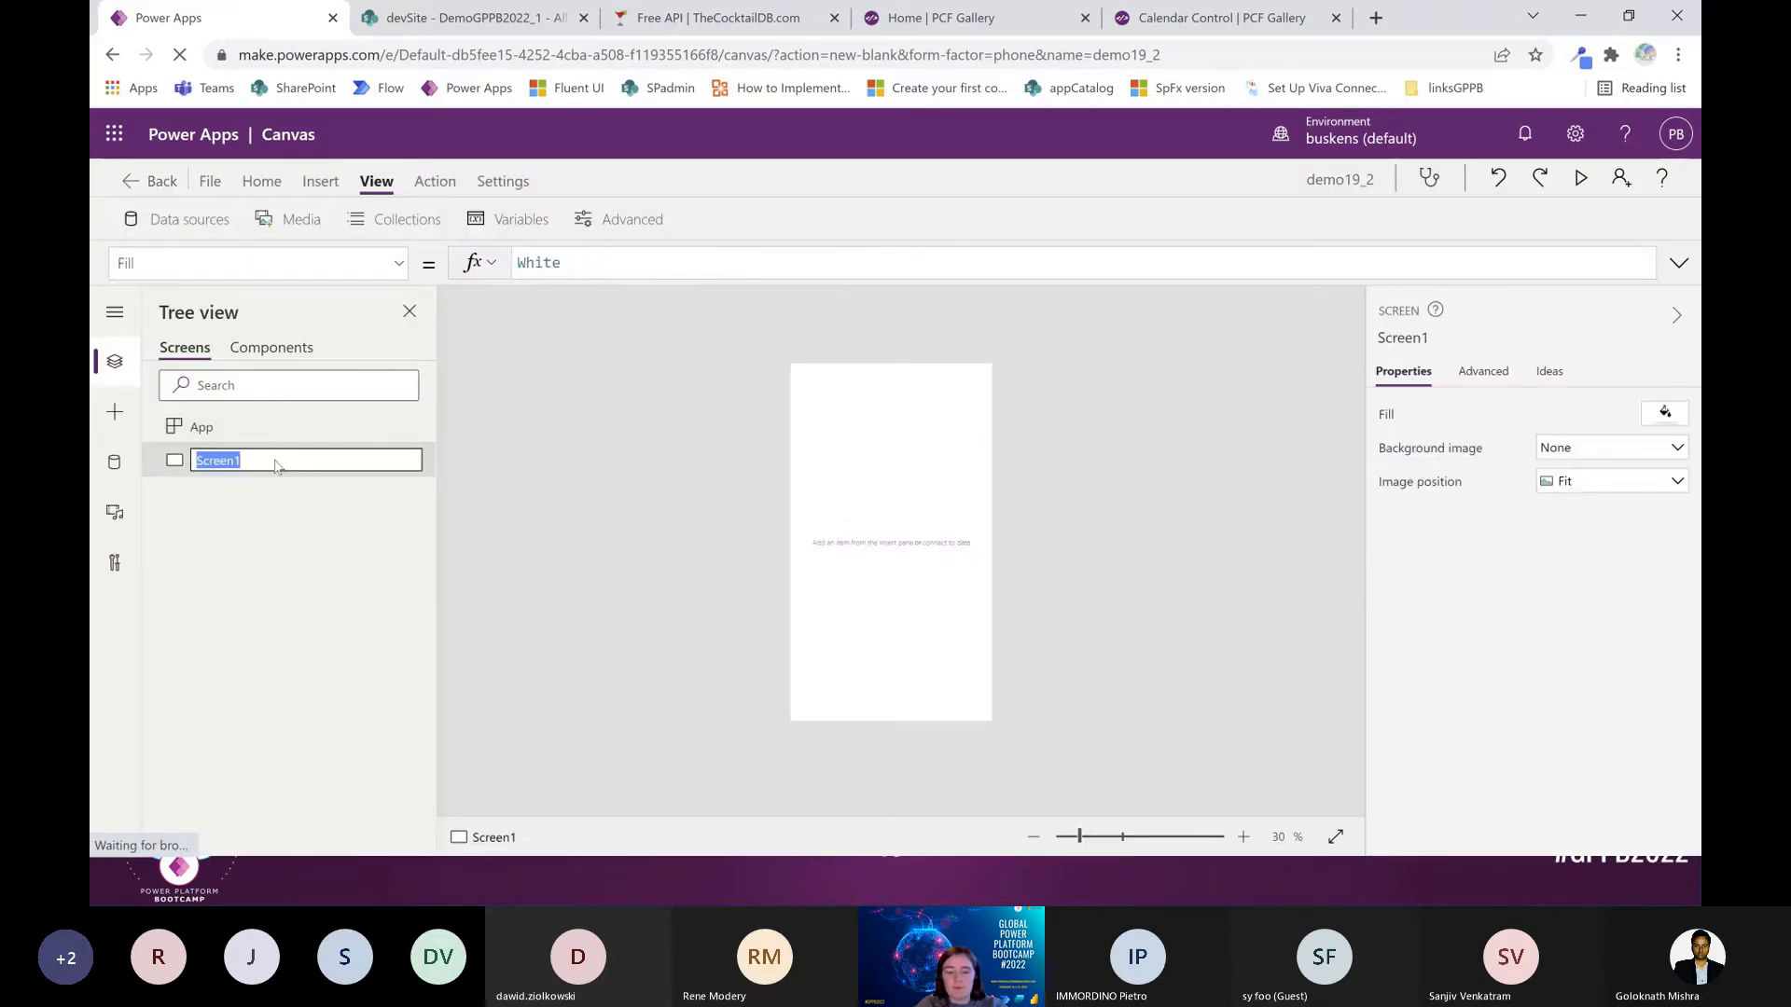
pyautogui.write('Home')
pyautogui.press('Return')
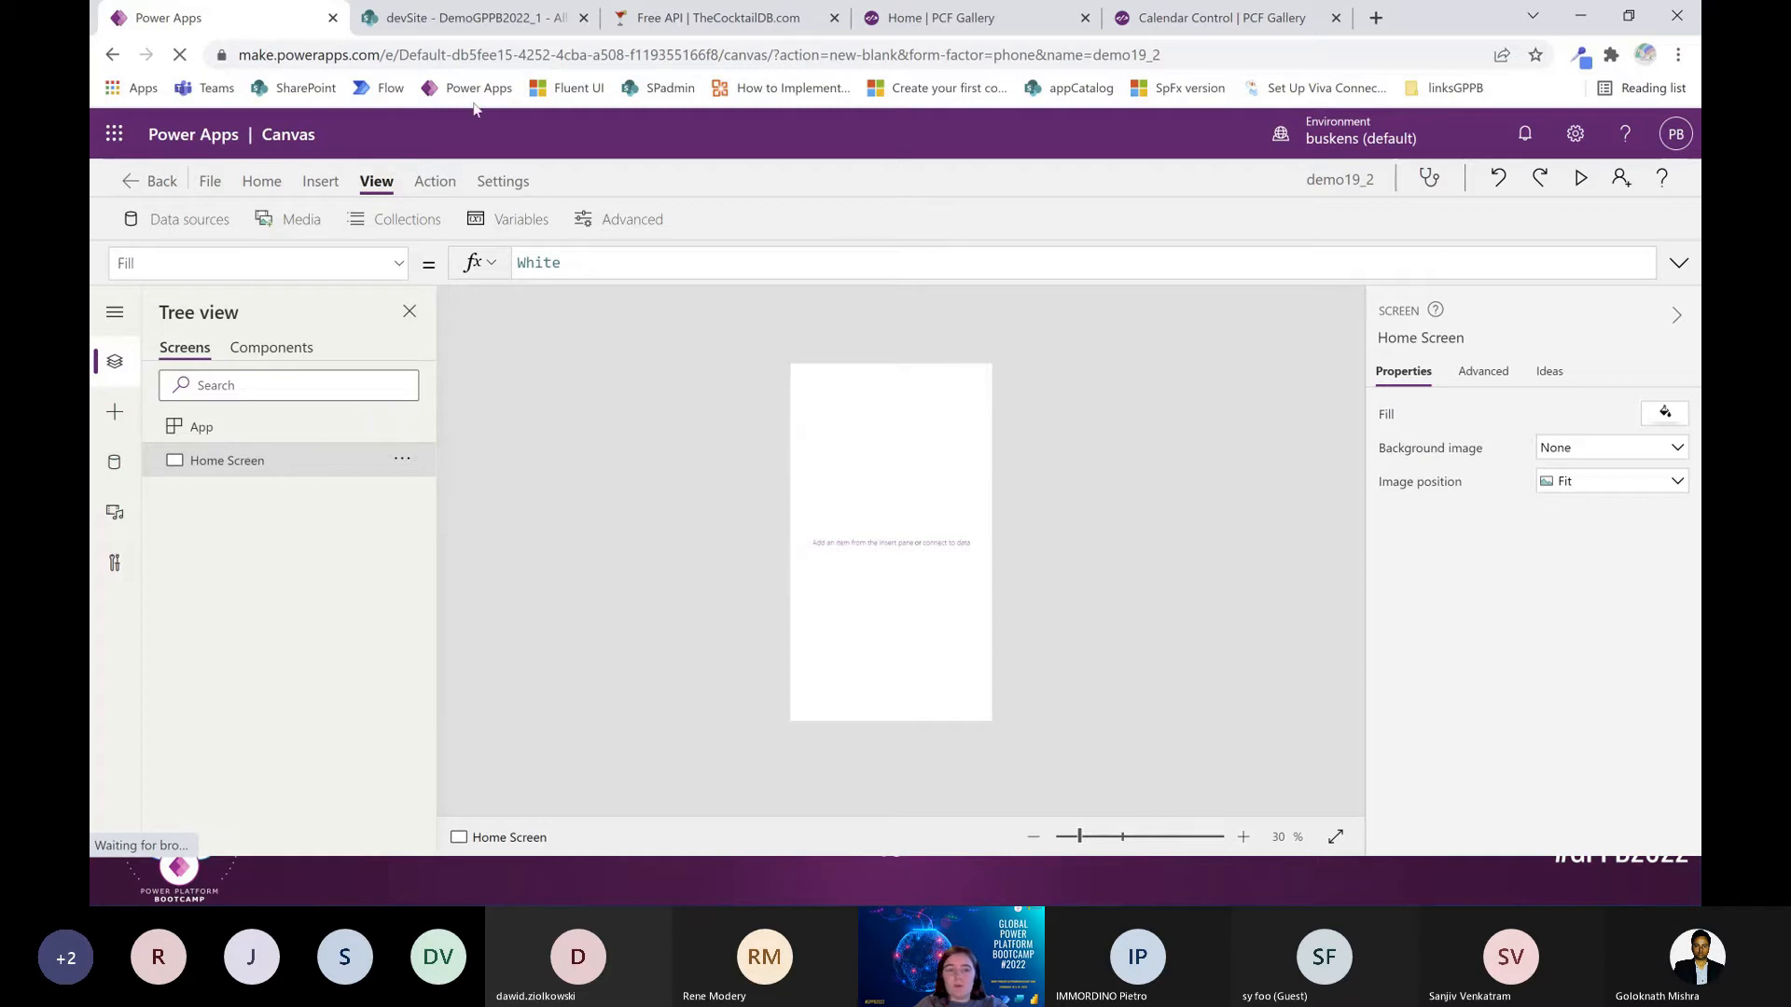
# Insert a blank vertical gallery about 640 by 1030 on Home Screen, below a top strip, with colDemo as its data source
pyautogui.click(262, 181)
pyautogui.click(324, 181)
pyautogui.click(684, 222)
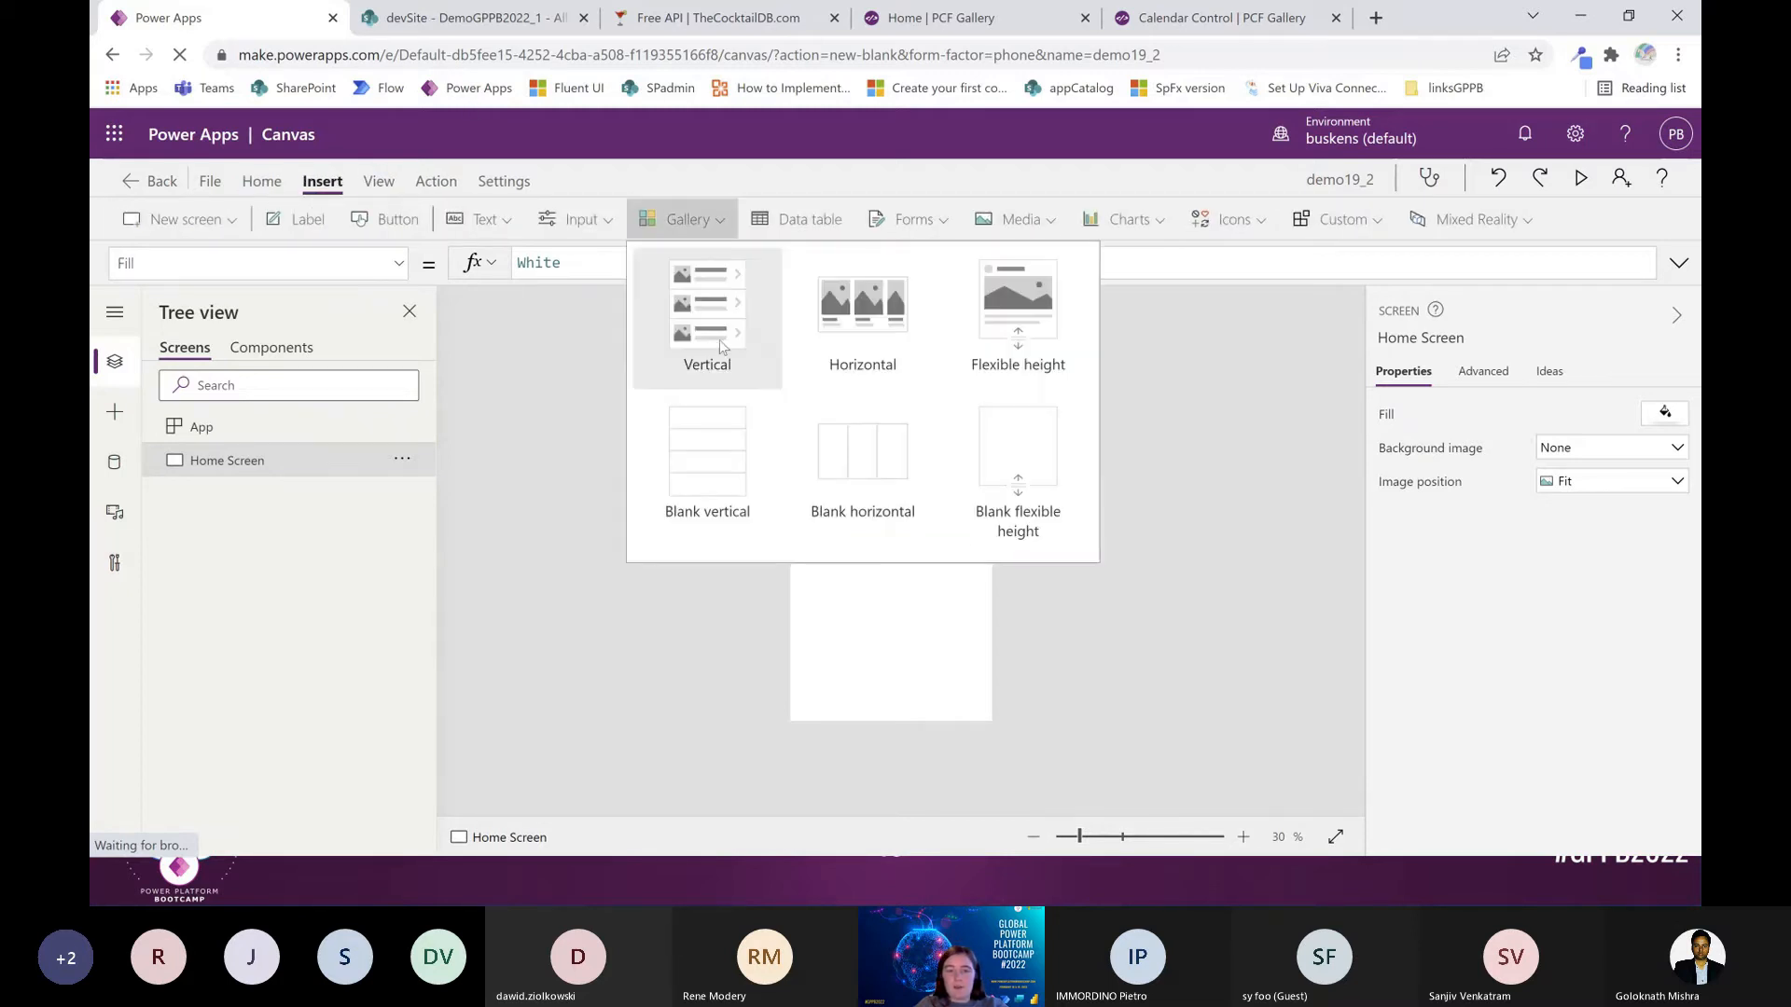
pyautogui.click(707, 457)
pyautogui.click(856, 512)
pyautogui.moveTo(856, 512); pyautogui.dragTo(892, 723)
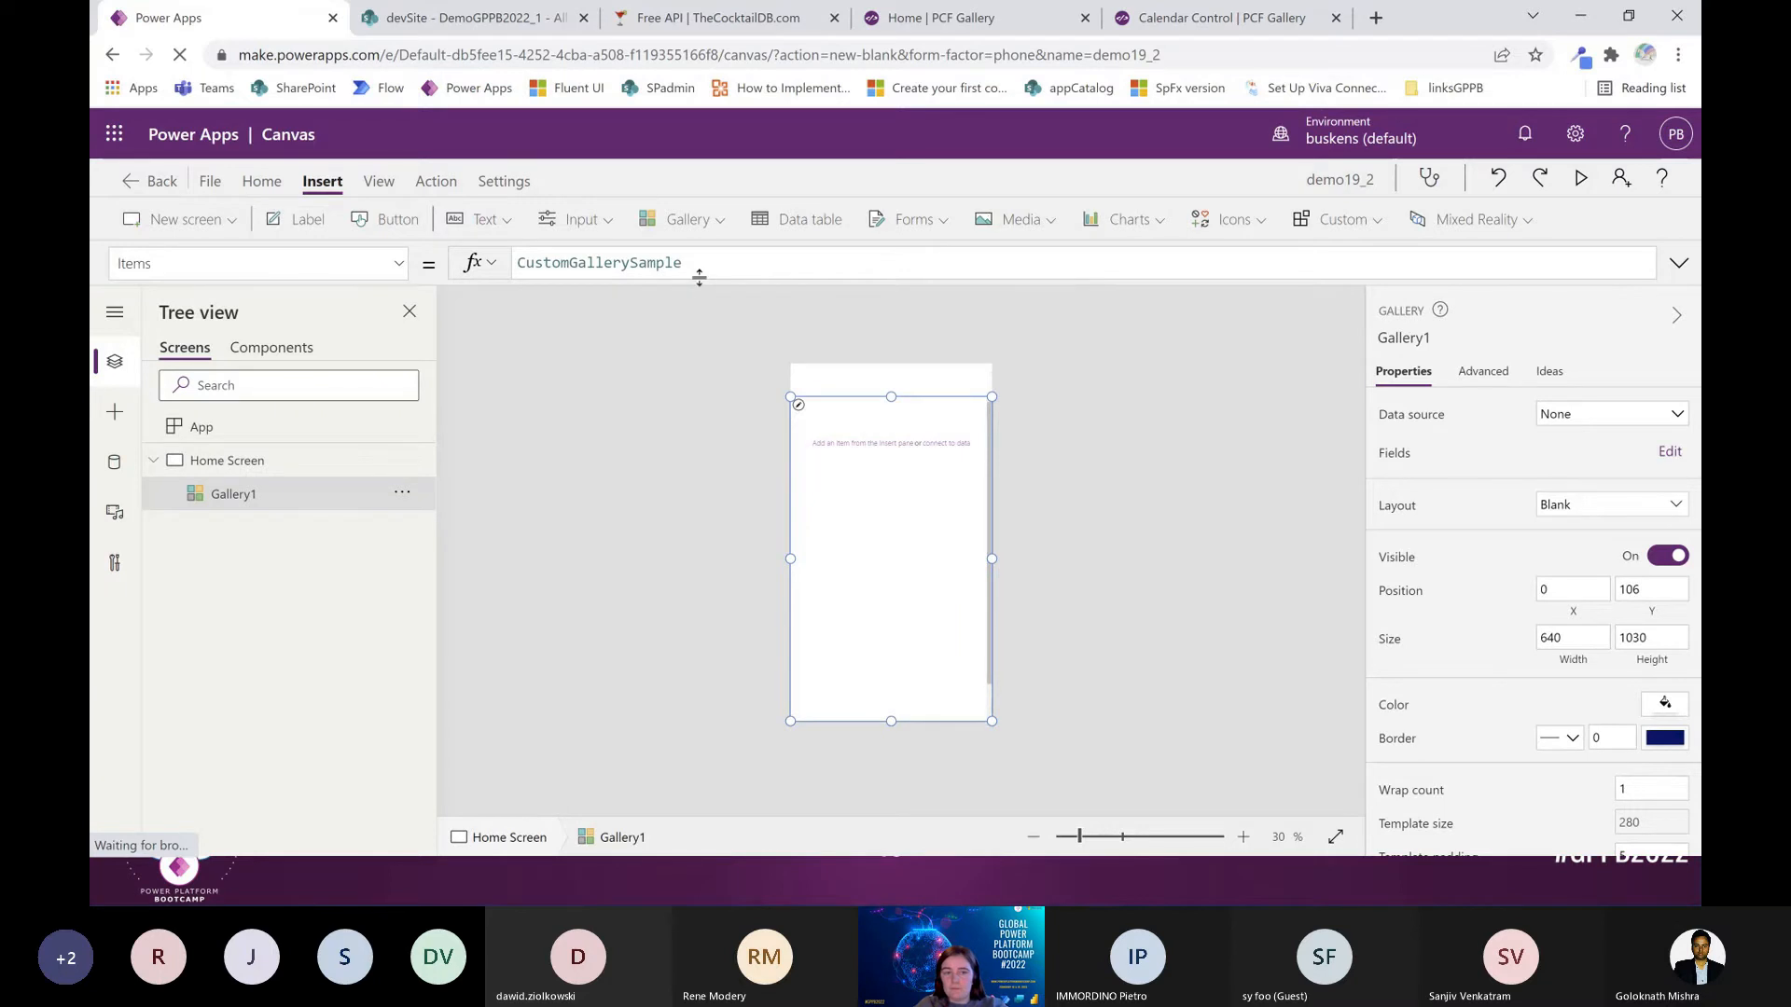
pyautogui.click(1567, 420)
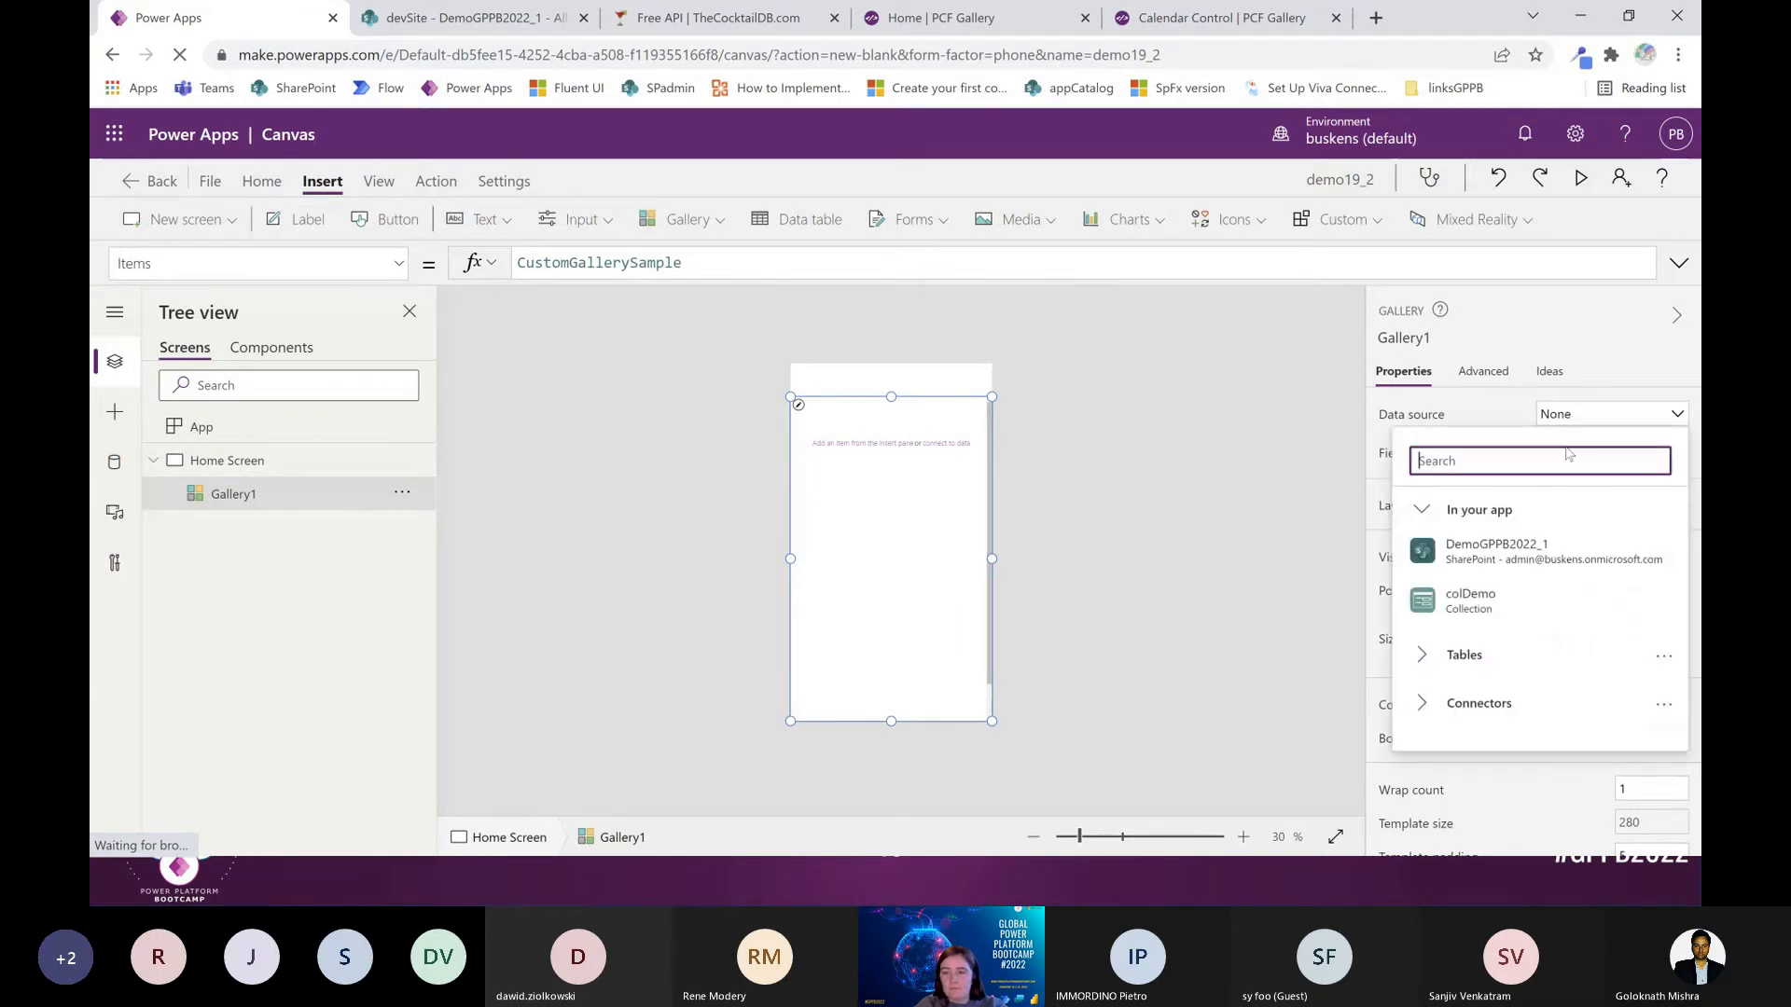
pyautogui.click(1529, 599)
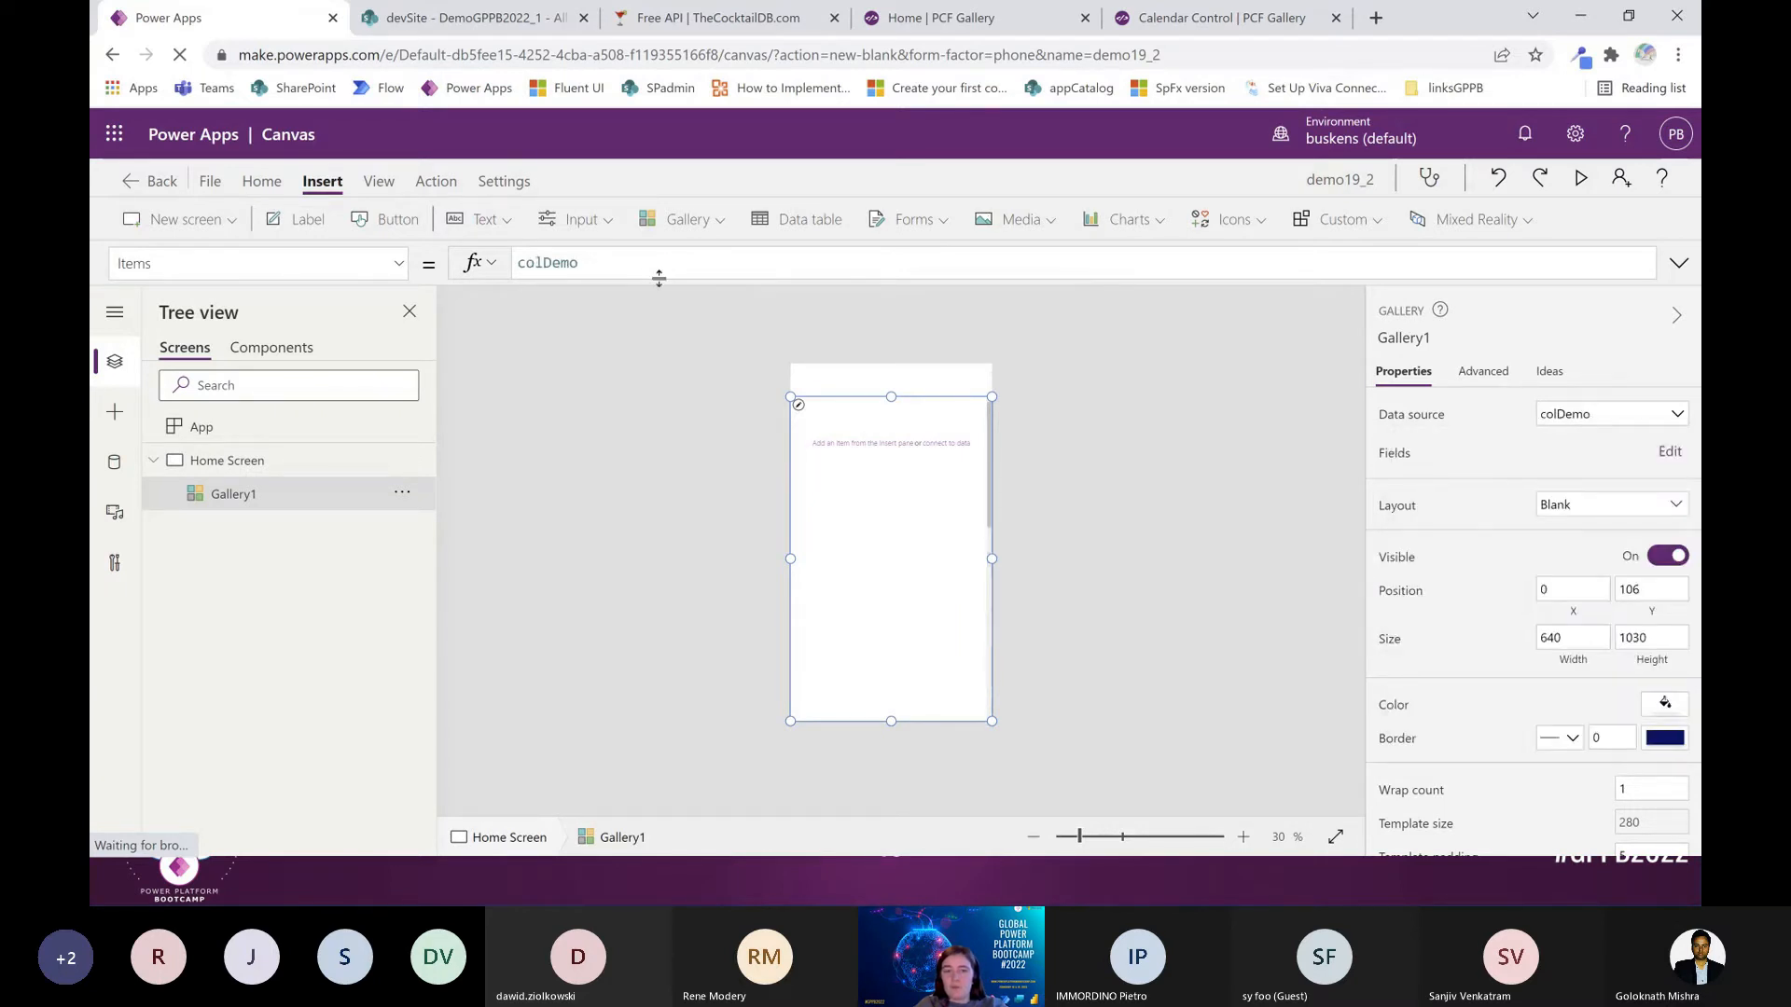
# Add a text label for the location's city to the gallery template, about 216 by 73, at position 14, 66
pyautogui.click(843, 446)
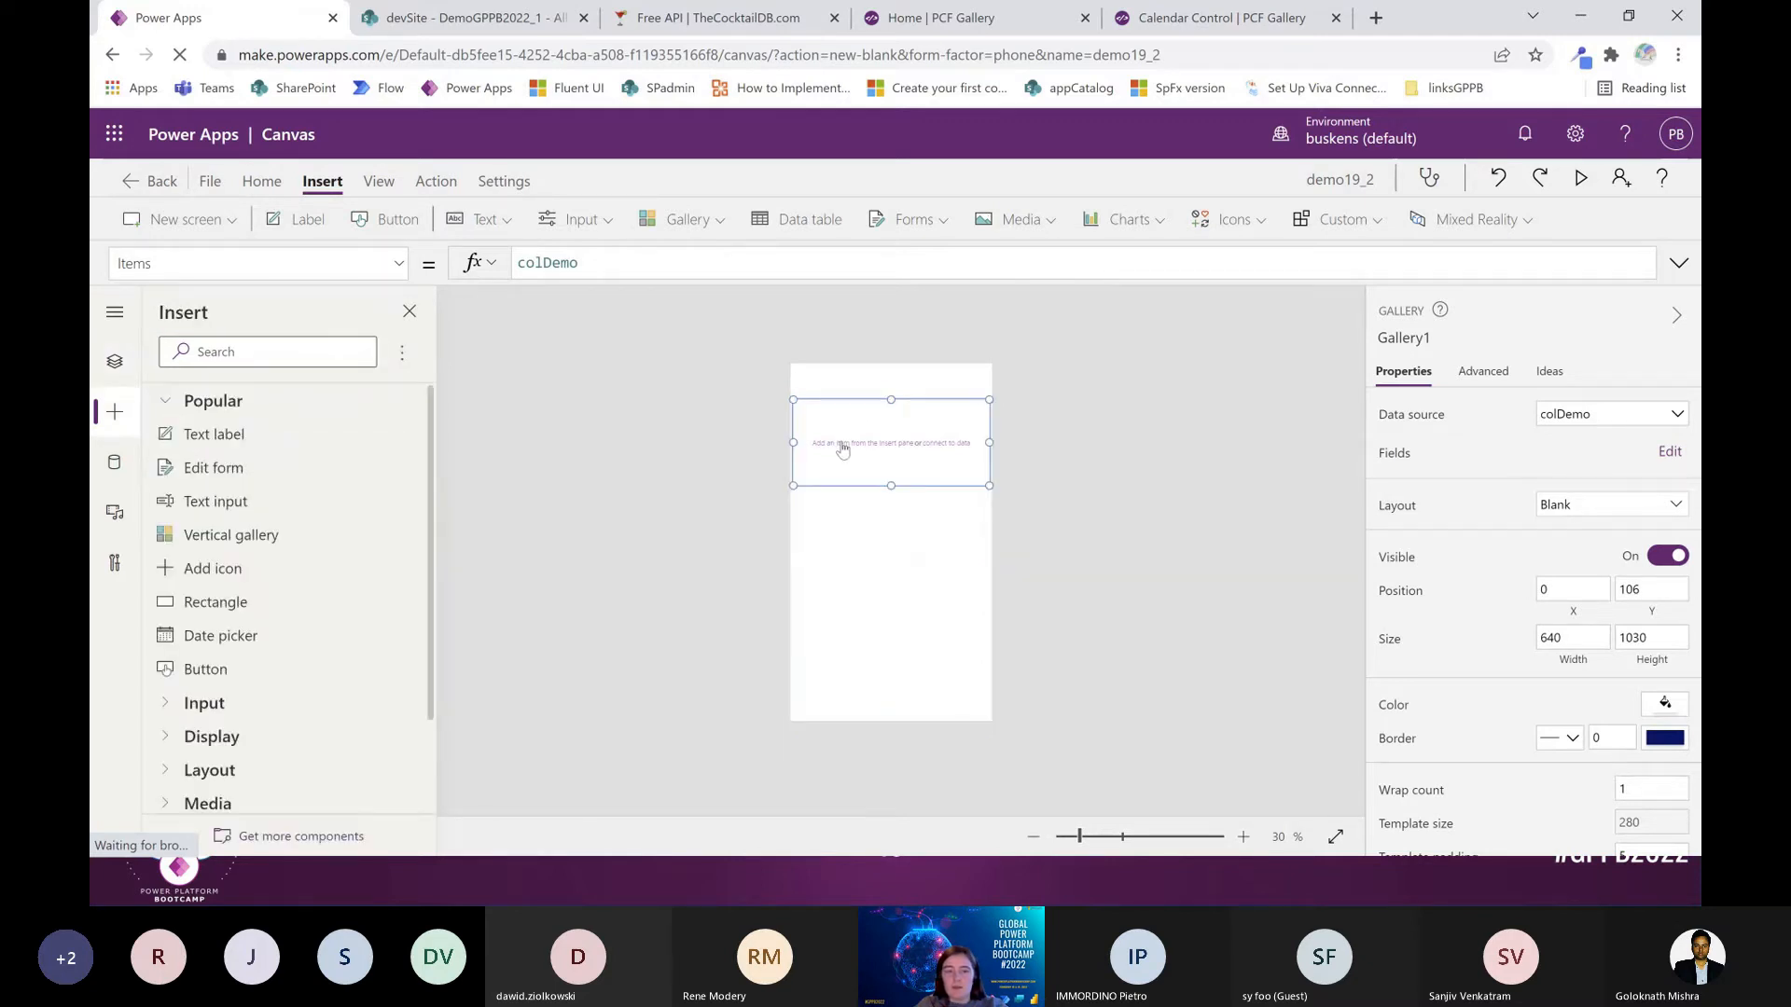
pyautogui.click(268, 446)
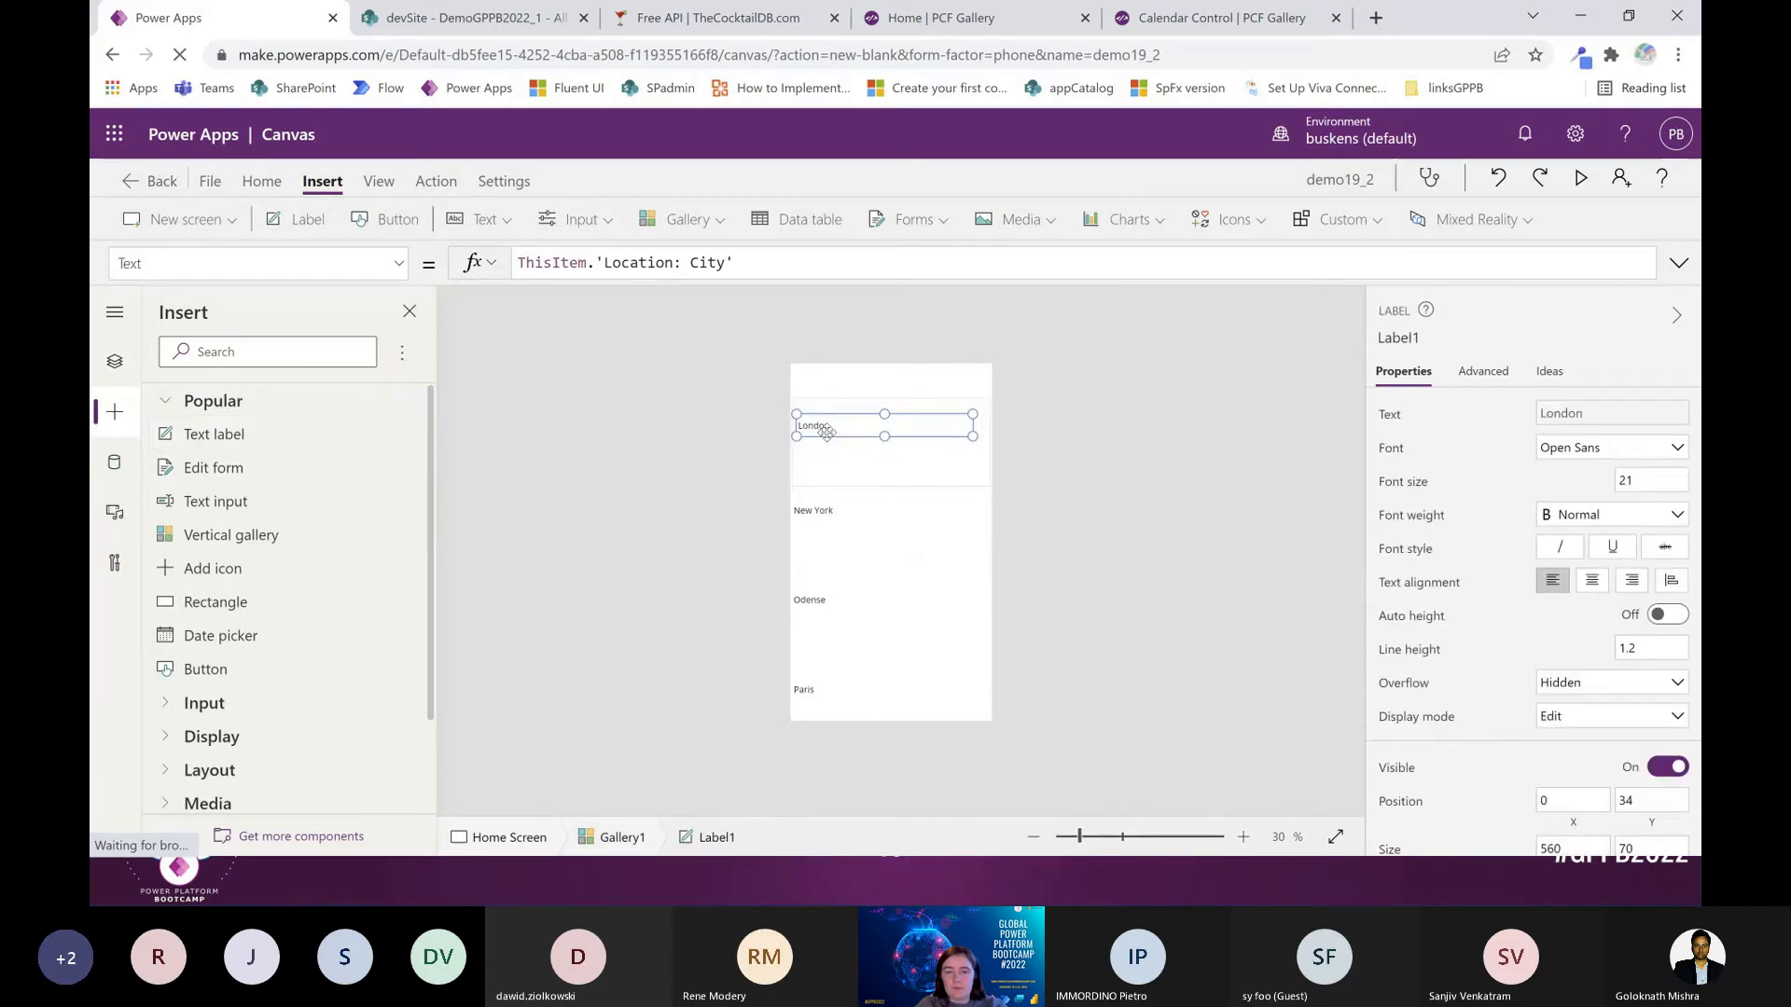
pyautogui.moveTo(827, 432); pyautogui.dragTo(826, 434)
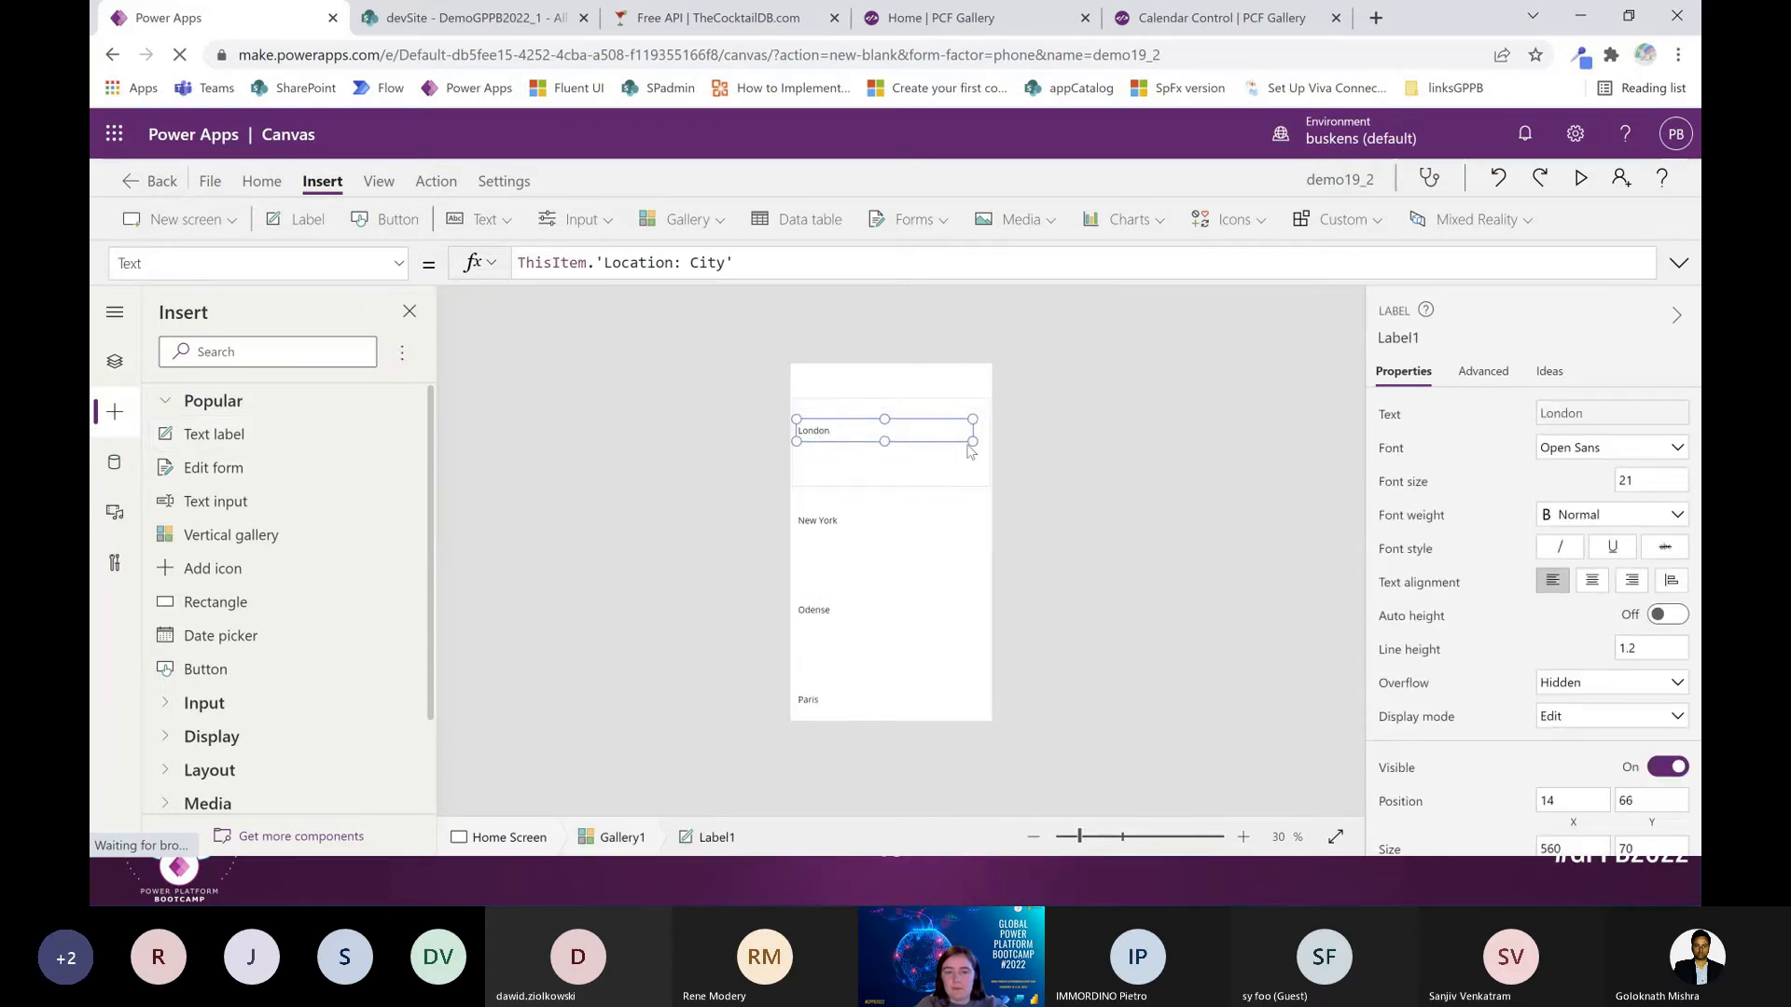
pyautogui.moveTo(970, 442); pyautogui.dragTo(864, 443)
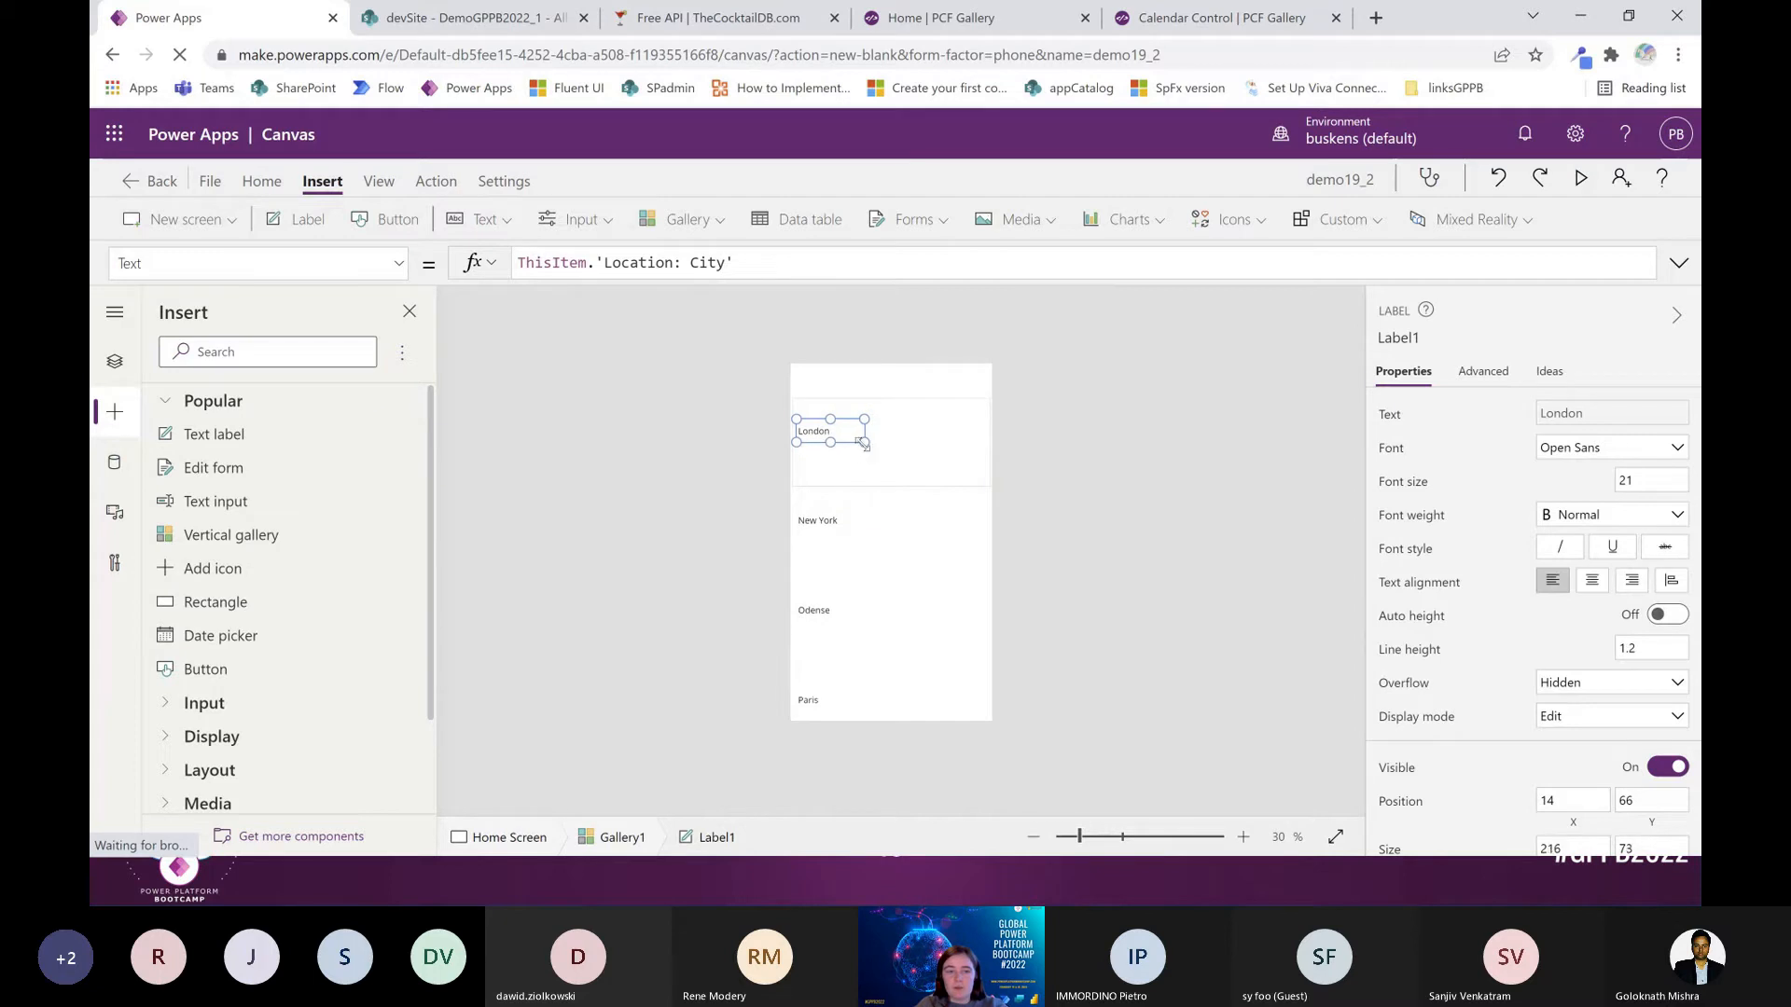
# Add a second text label above the city label and set its text to ThisItem.Title
pyautogui.click(250, 442)
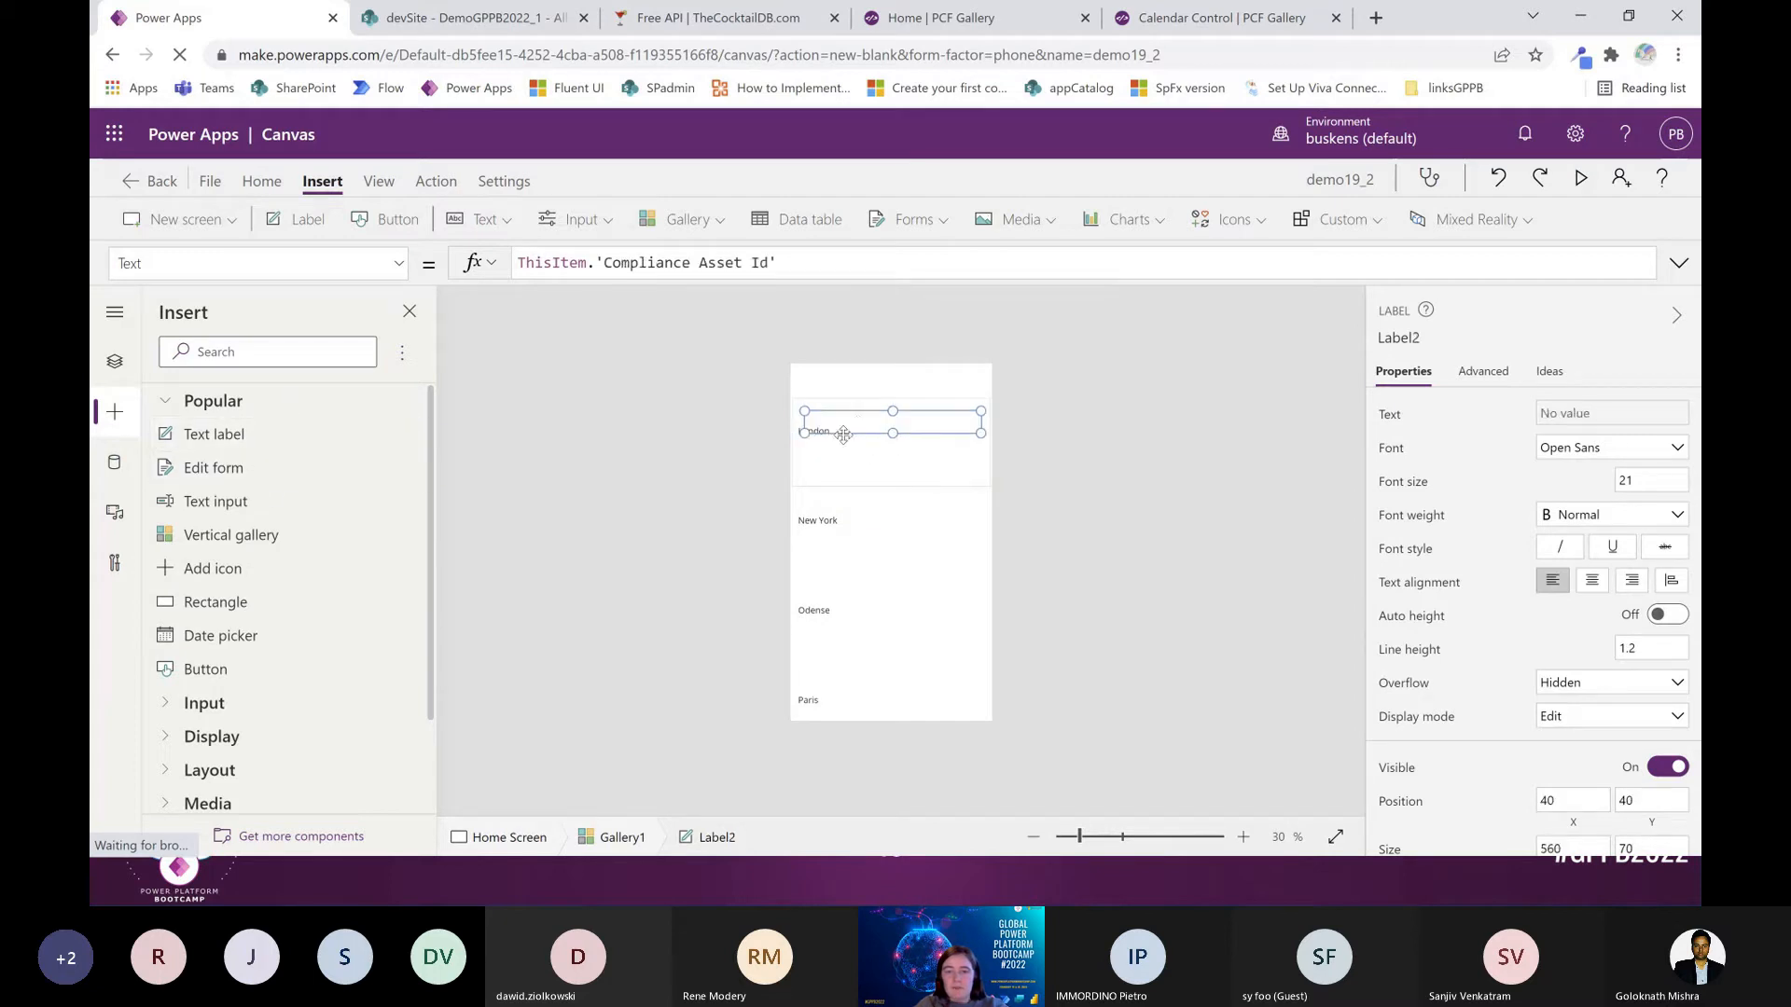
pyautogui.moveTo(810, 254); pyautogui.dragTo(595, 262)
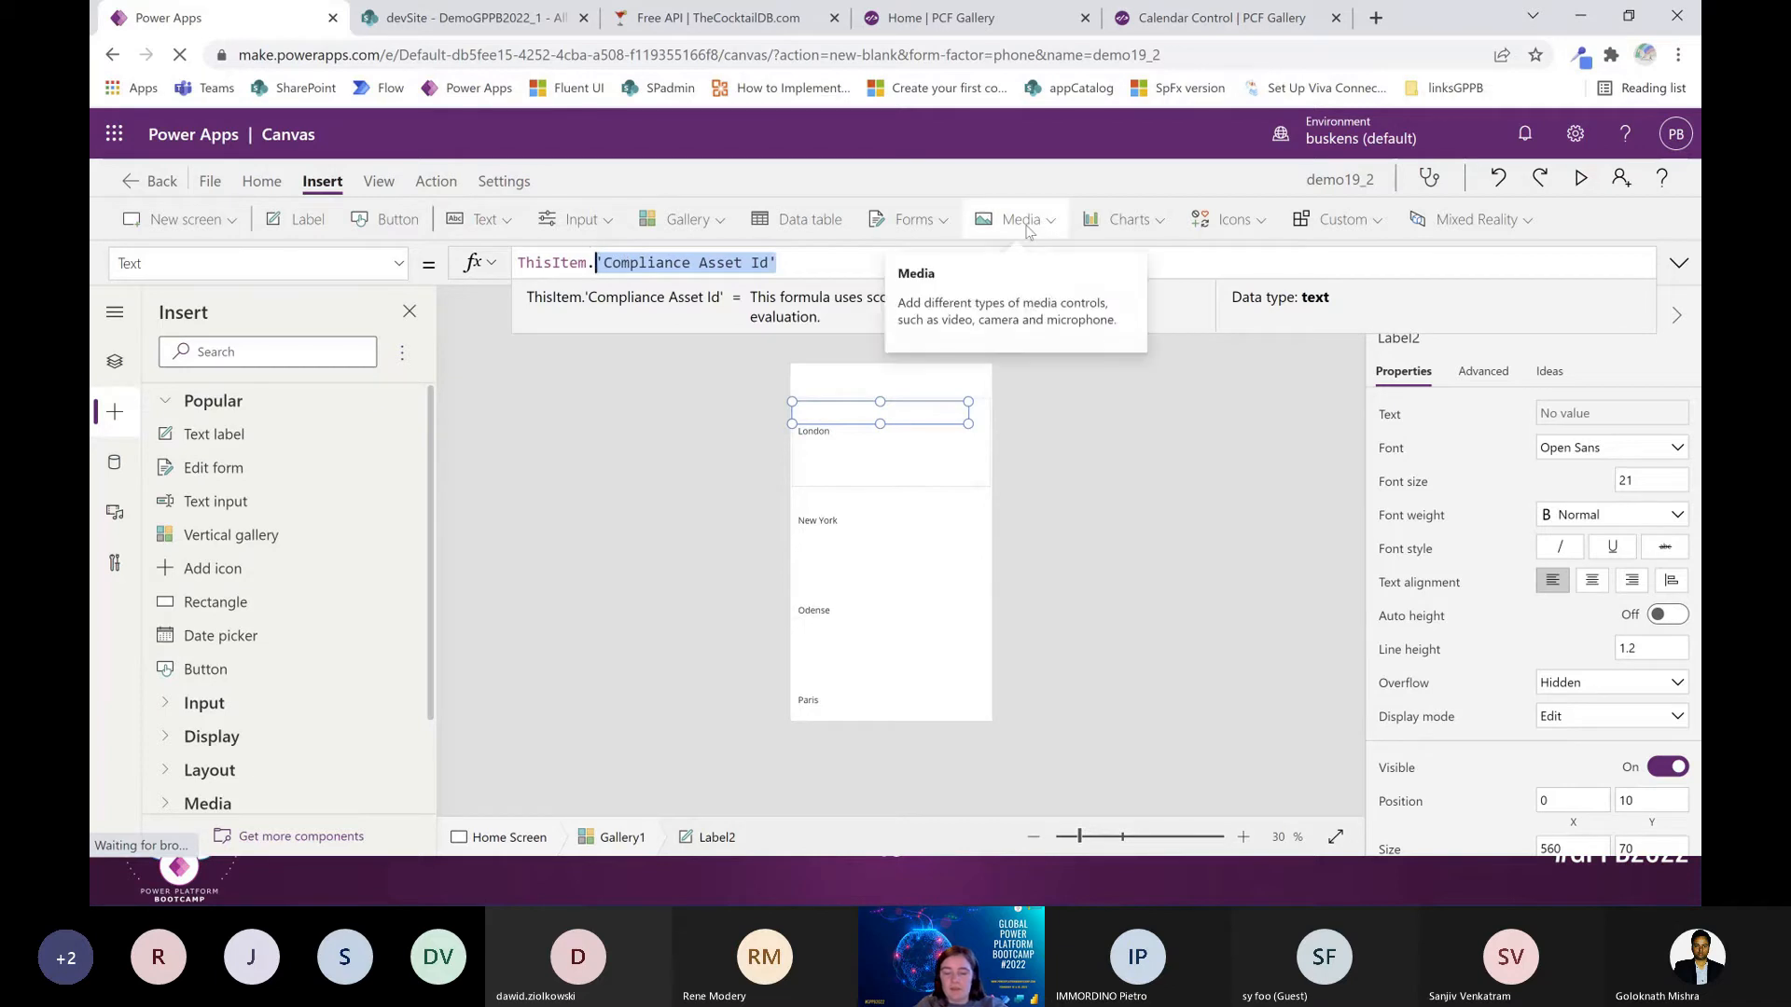
pyautogui.write('Title')
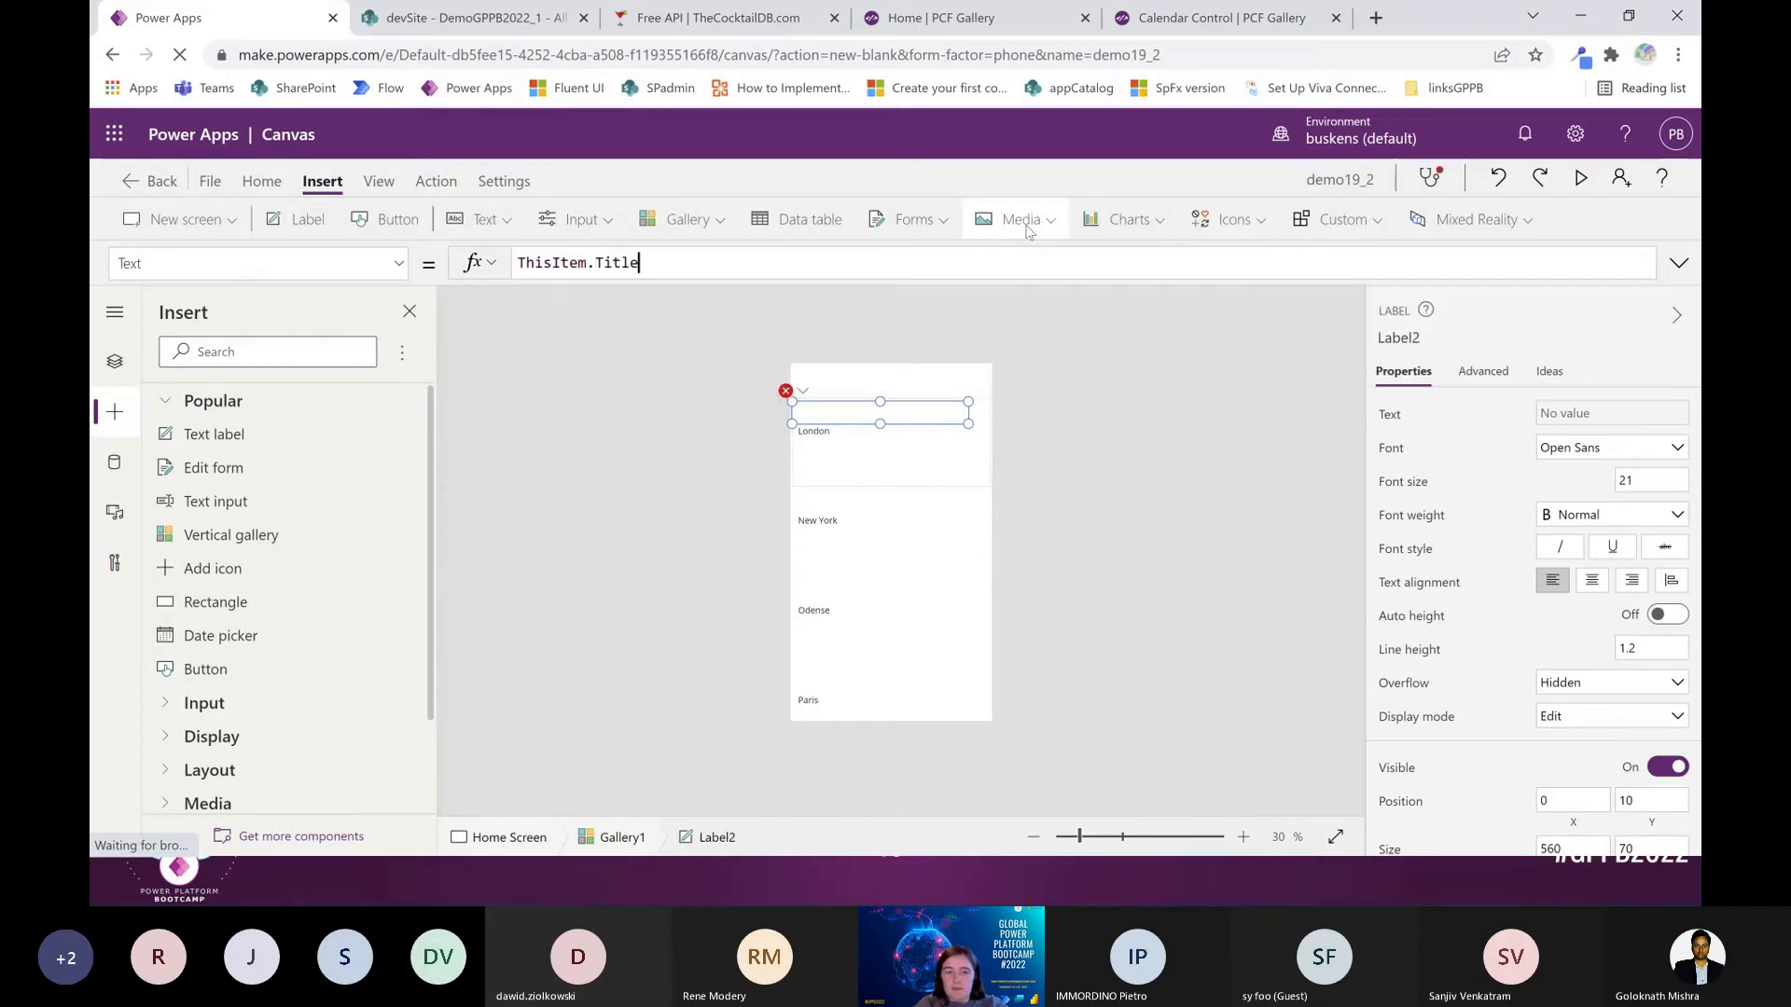
# Make the title label bold with font size 28 and align it with the city label below it
pyautogui.click(1651, 476)
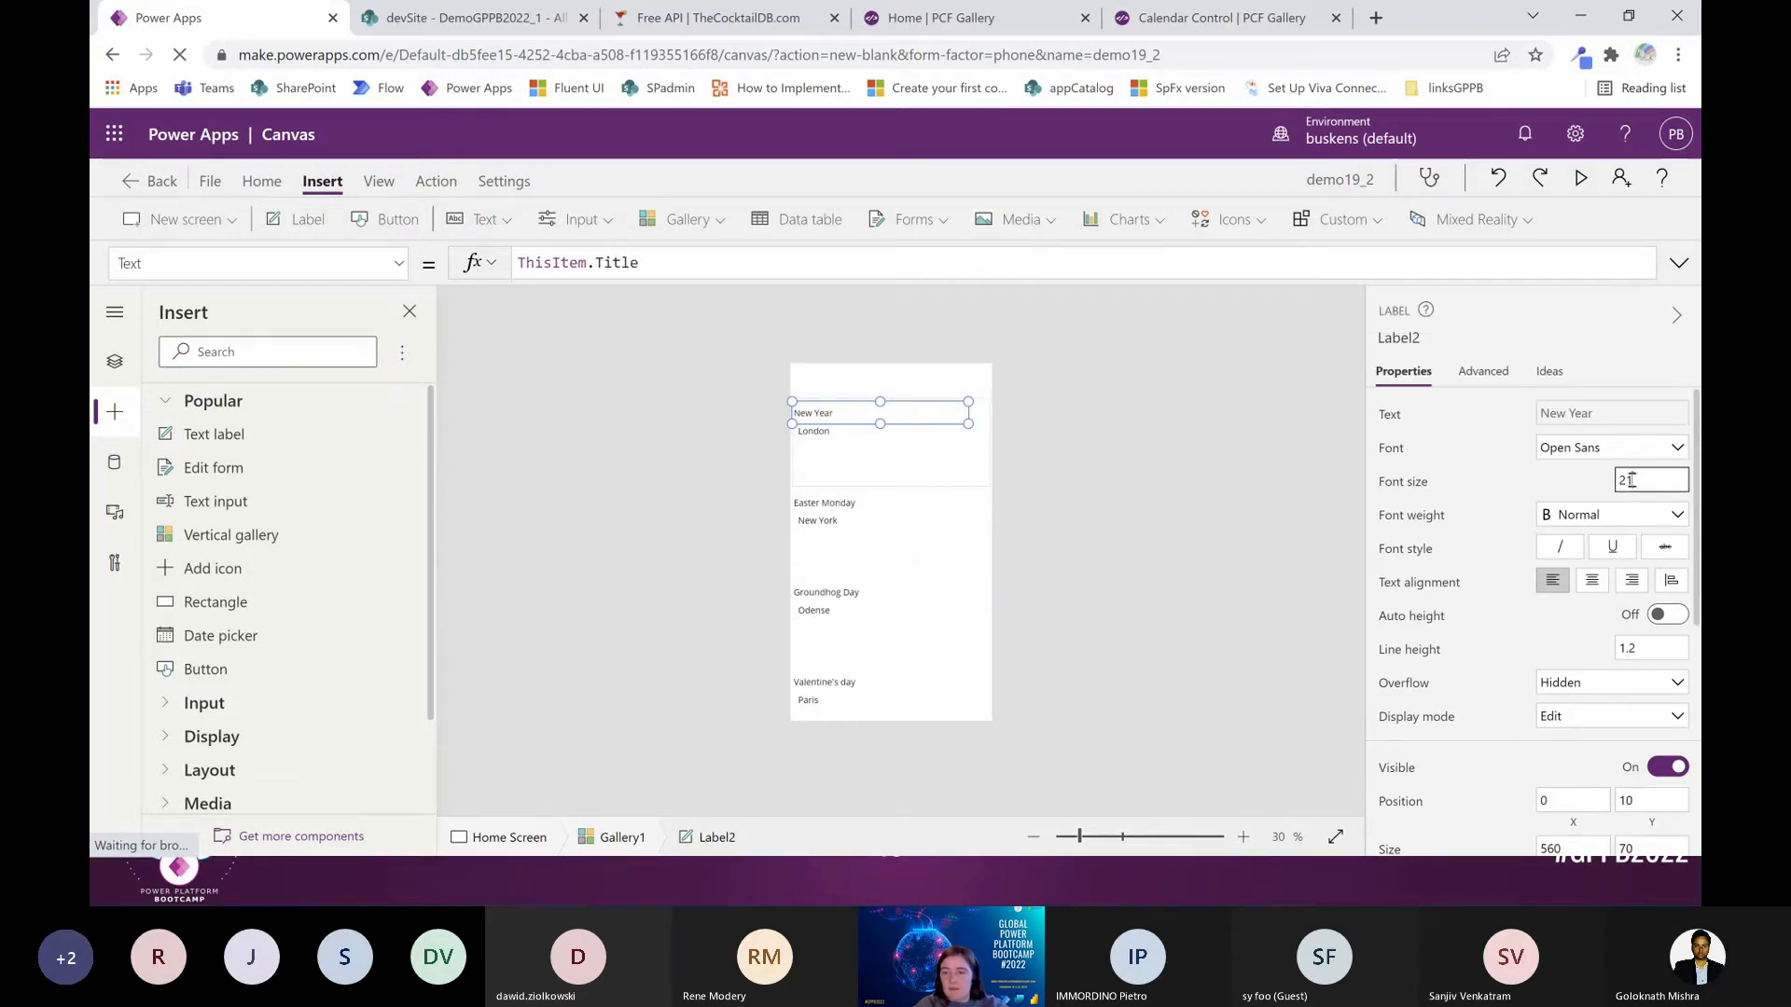
pyautogui.click(1618, 515)
pyautogui.click(1618, 541)
pyautogui.click(1615, 481)
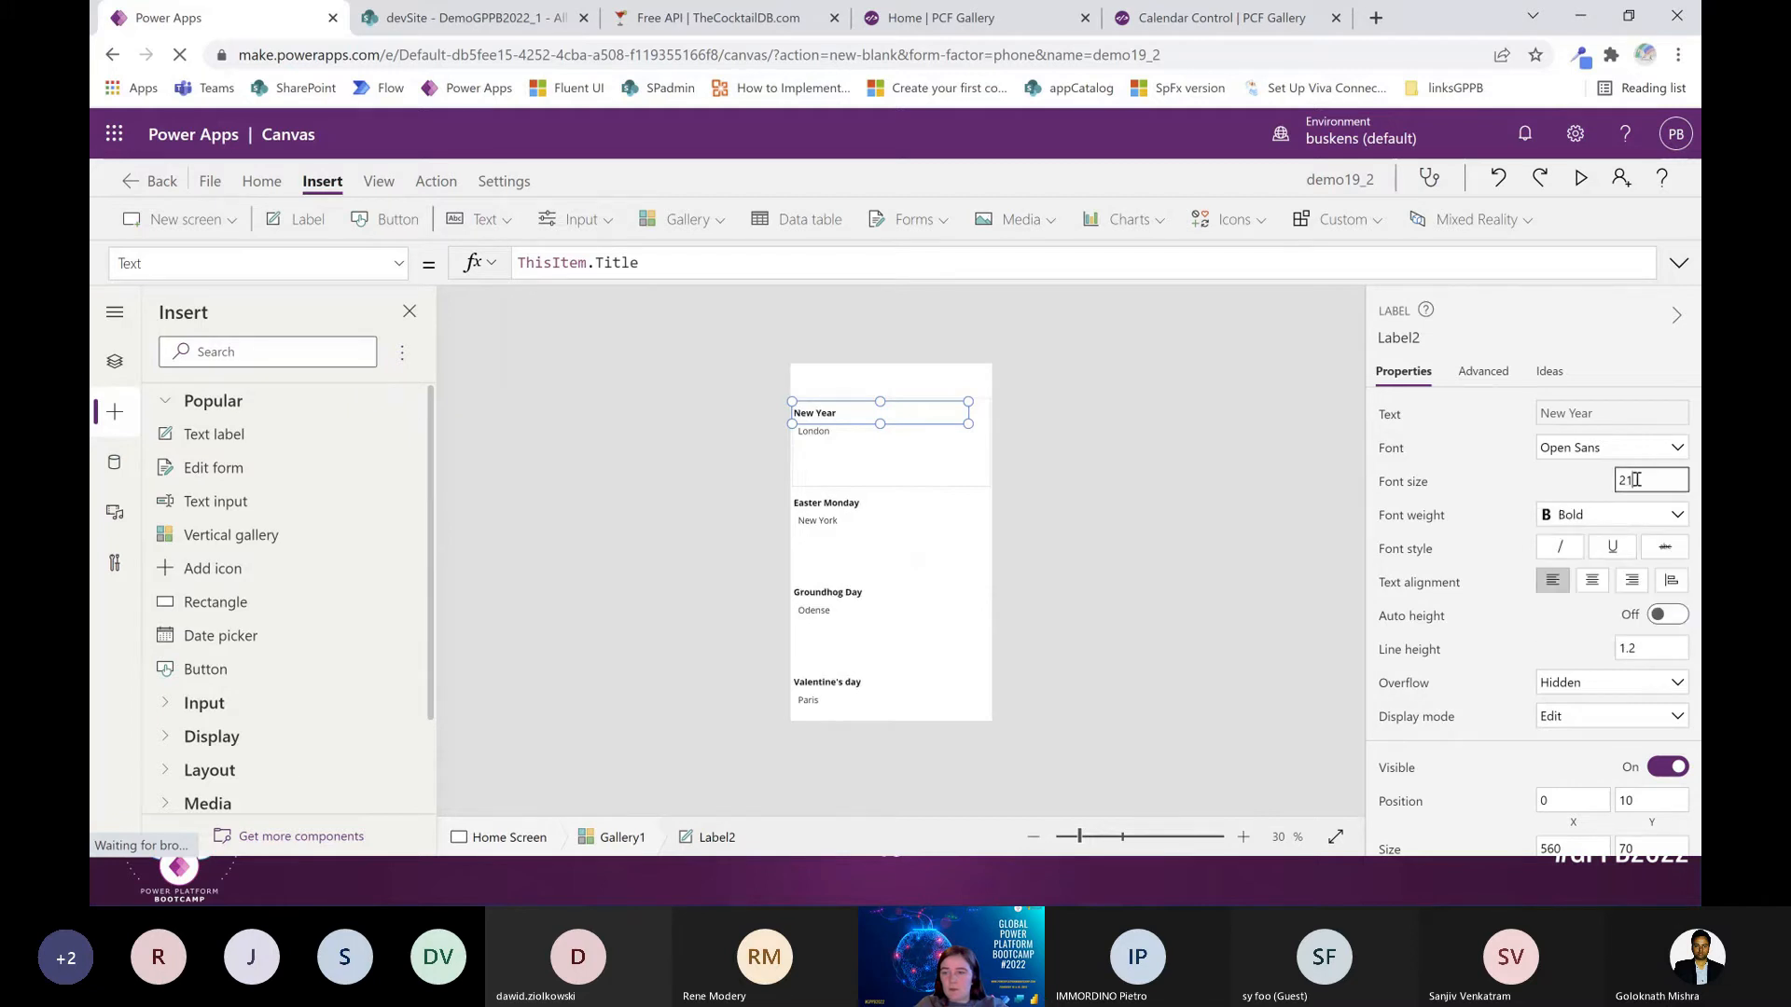
pyautogui.write('28')
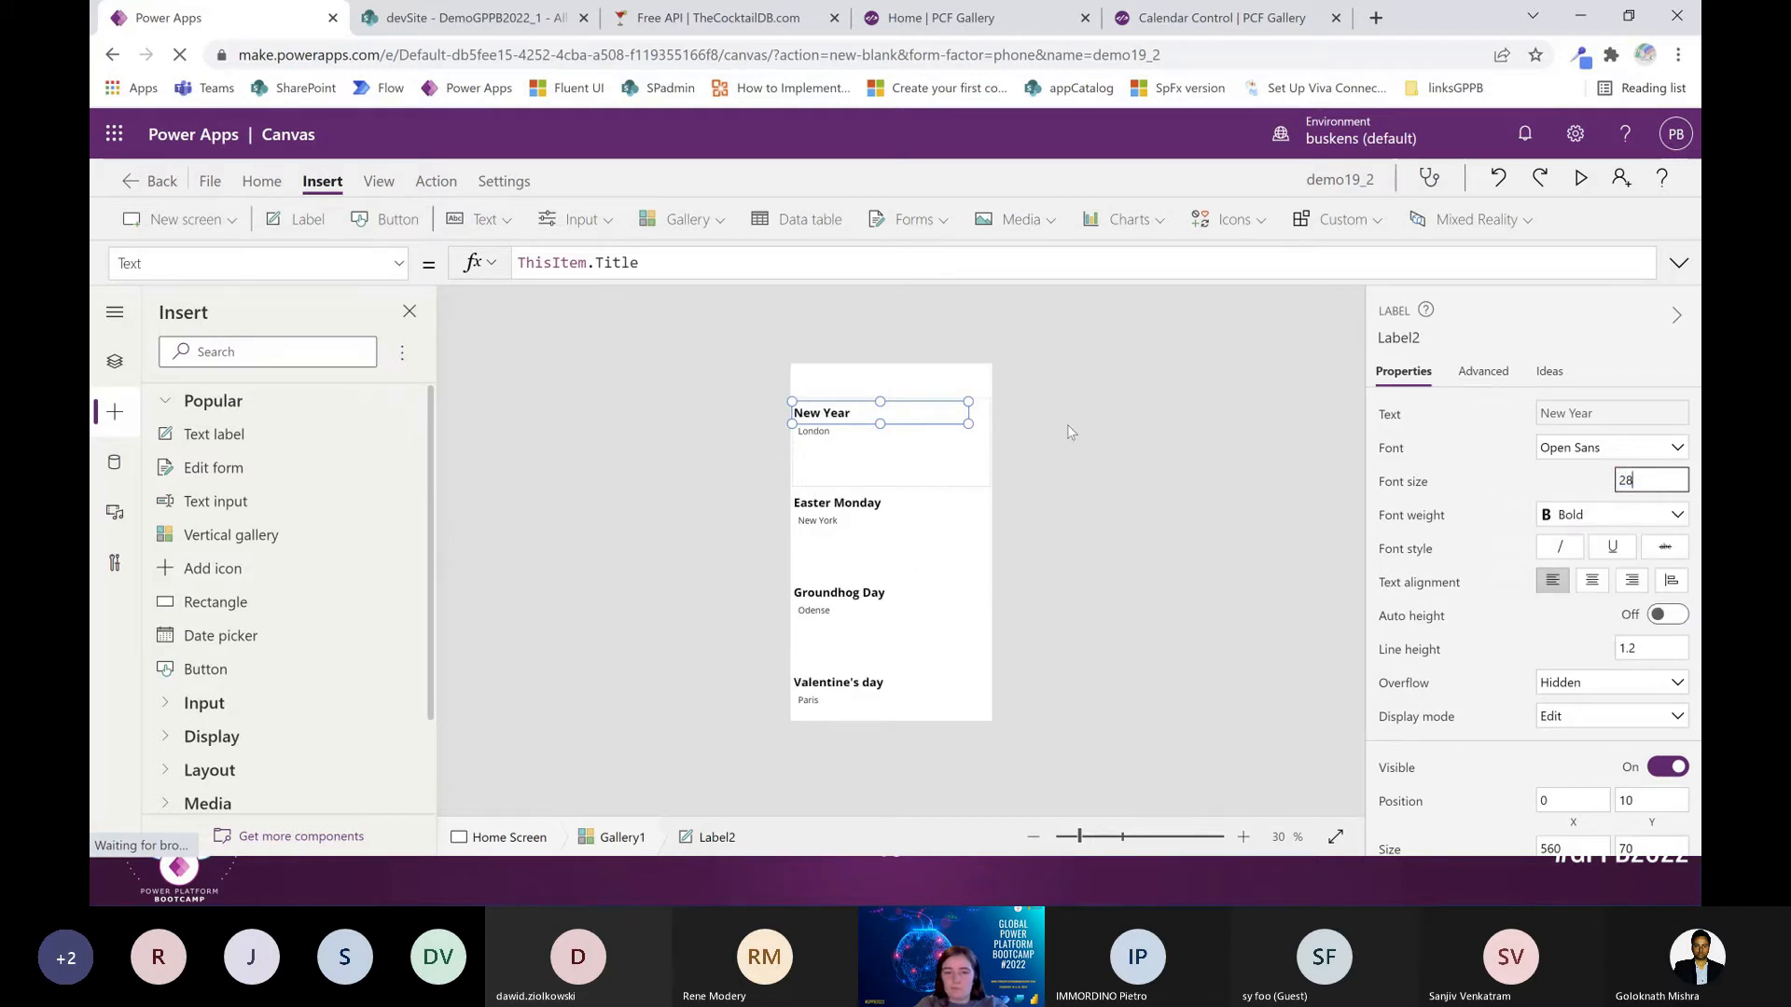
pyautogui.click(914, 462)
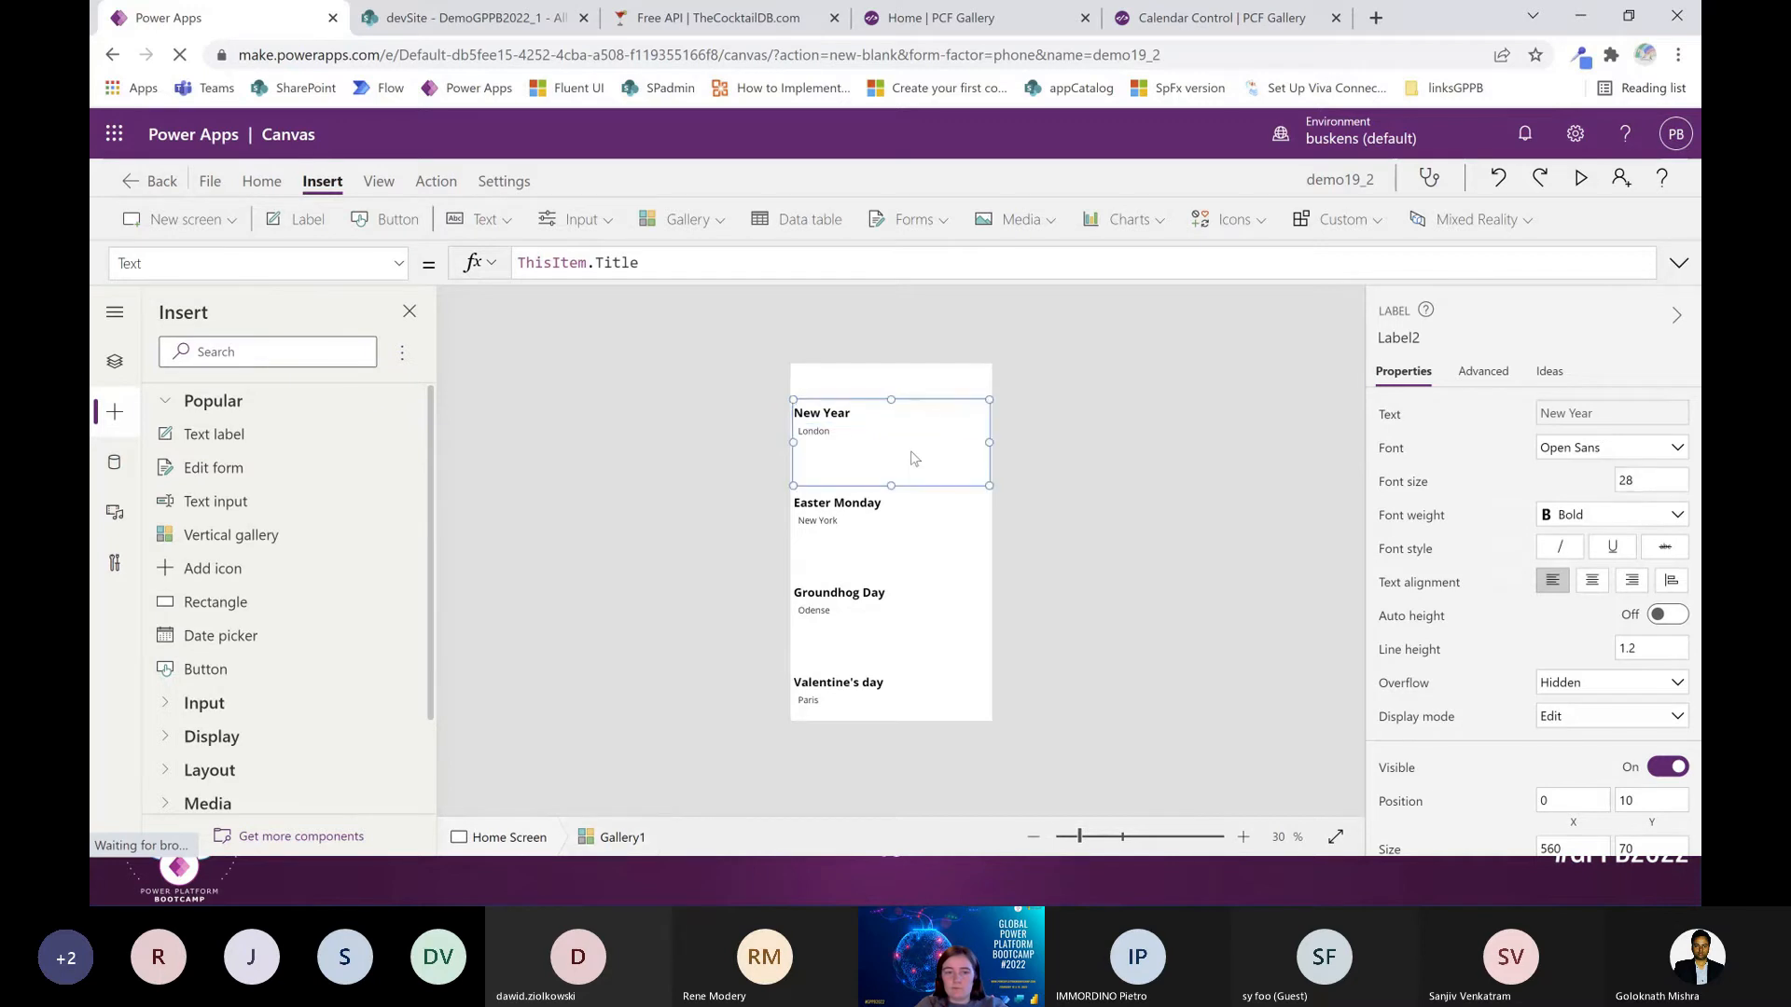
pyautogui.click(827, 419)
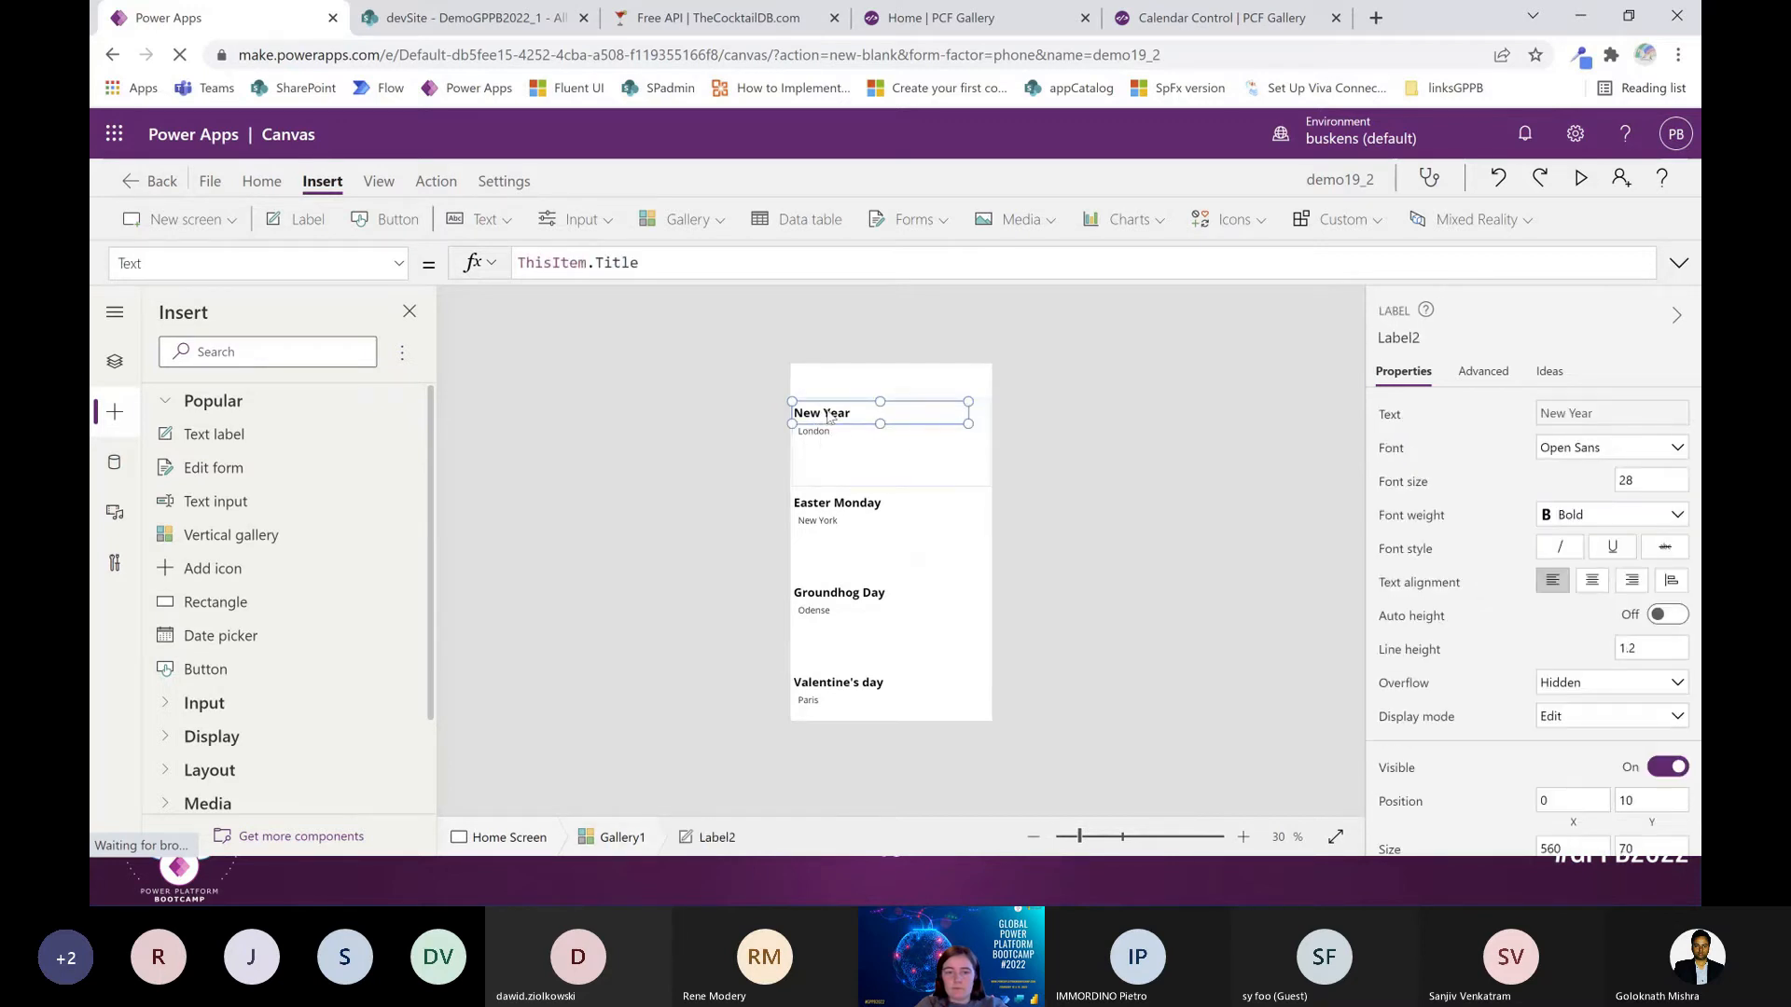
# Add a third label, about 320 by 60, beside the city label at position 310, 66, with the text ThisItem.EventDate
pyautogui.click(317, 434)
pyautogui.moveTo(873, 420)
pyautogui.mouseDown()
pyautogui.moveTo(826, 441)
pyautogui.moveTo(889, 437)
pyautogui.moveTo(876, 425)
pyautogui.mouseUp()
pyautogui.moveTo(815, 257); pyautogui.dragTo(597, 264)
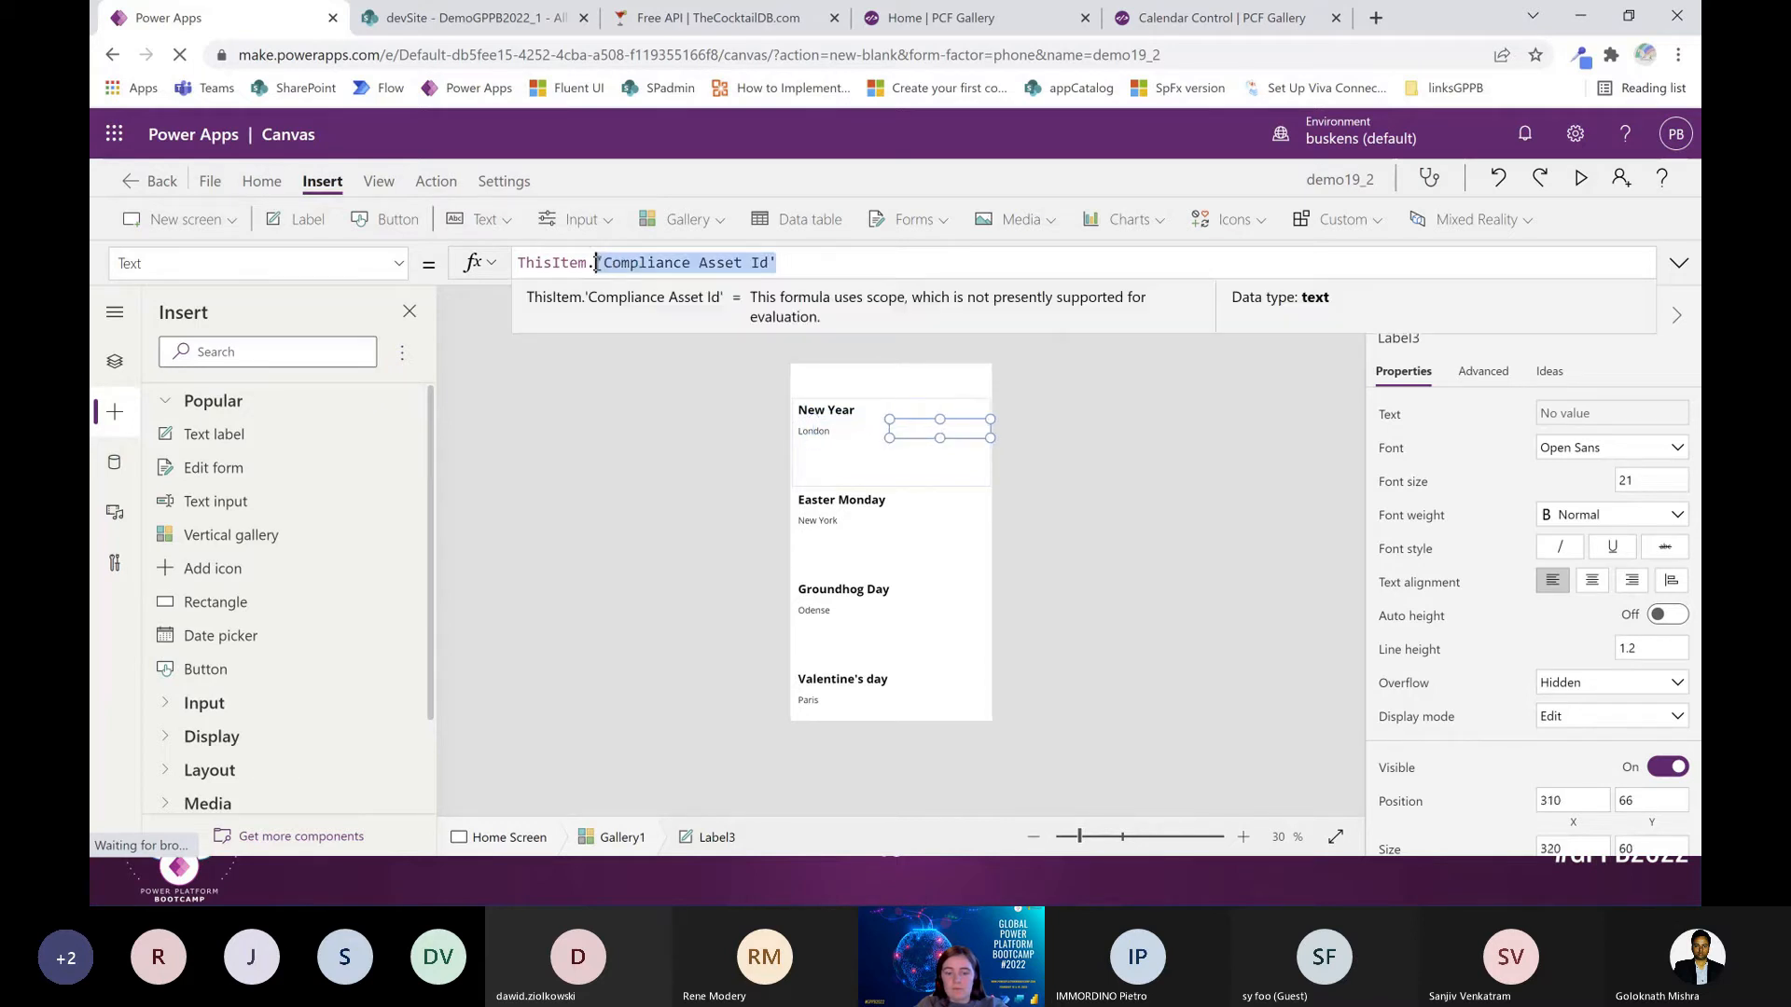
pyautogui.write('Event')
pyautogui.press('Tab')
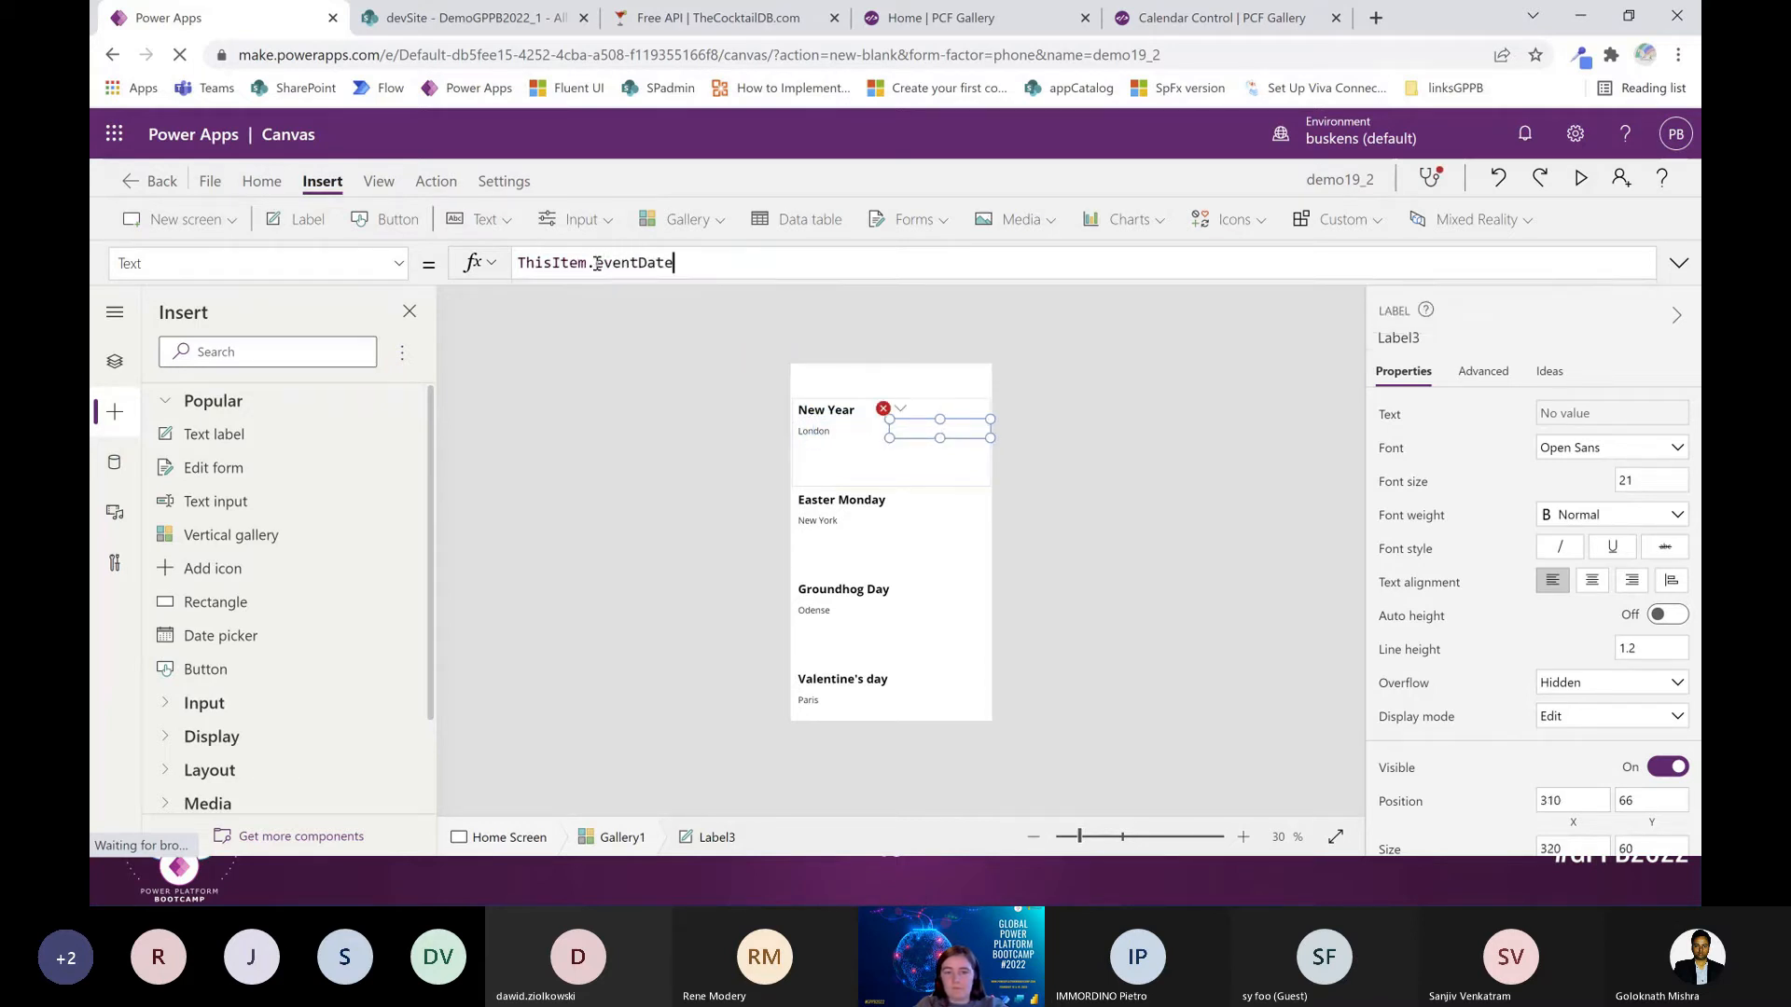
# Reduce the gallery's template height to about 173 so the event rows sit closer together
pyautogui.click(770, 541)
pyautogui.click(884, 486)
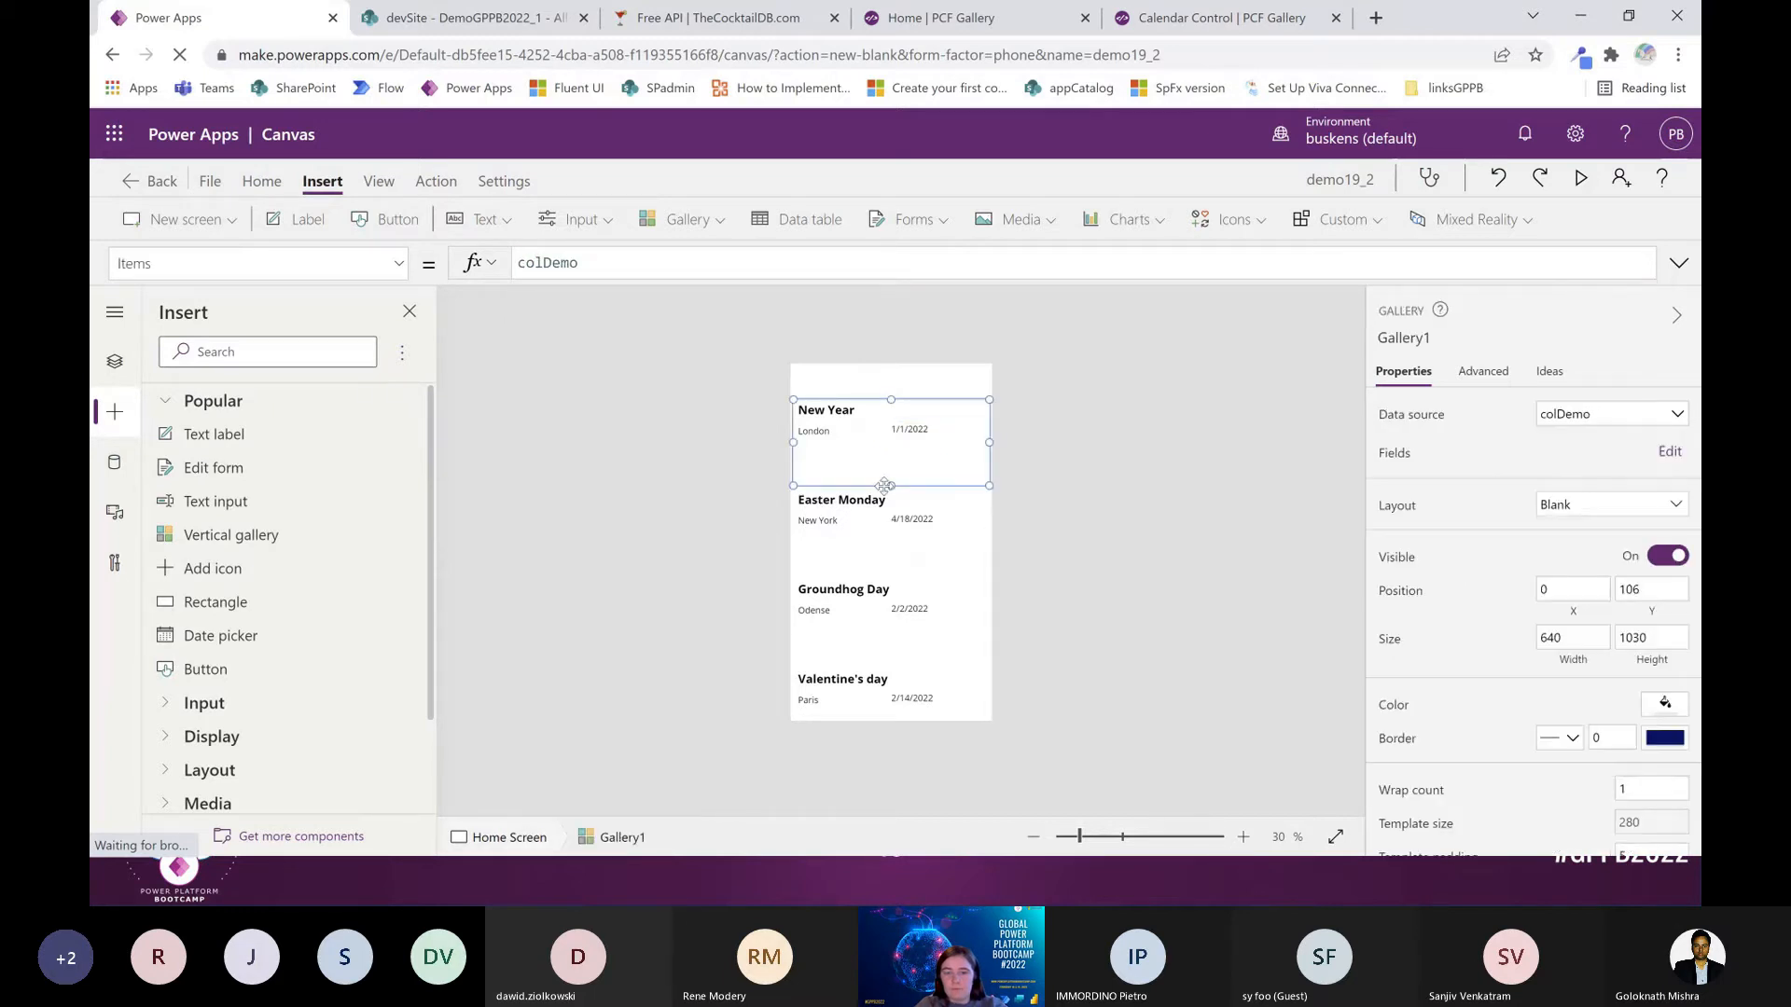
pyautogui.moveTo(889, 483); pyautogui.dragTo(891, 453)
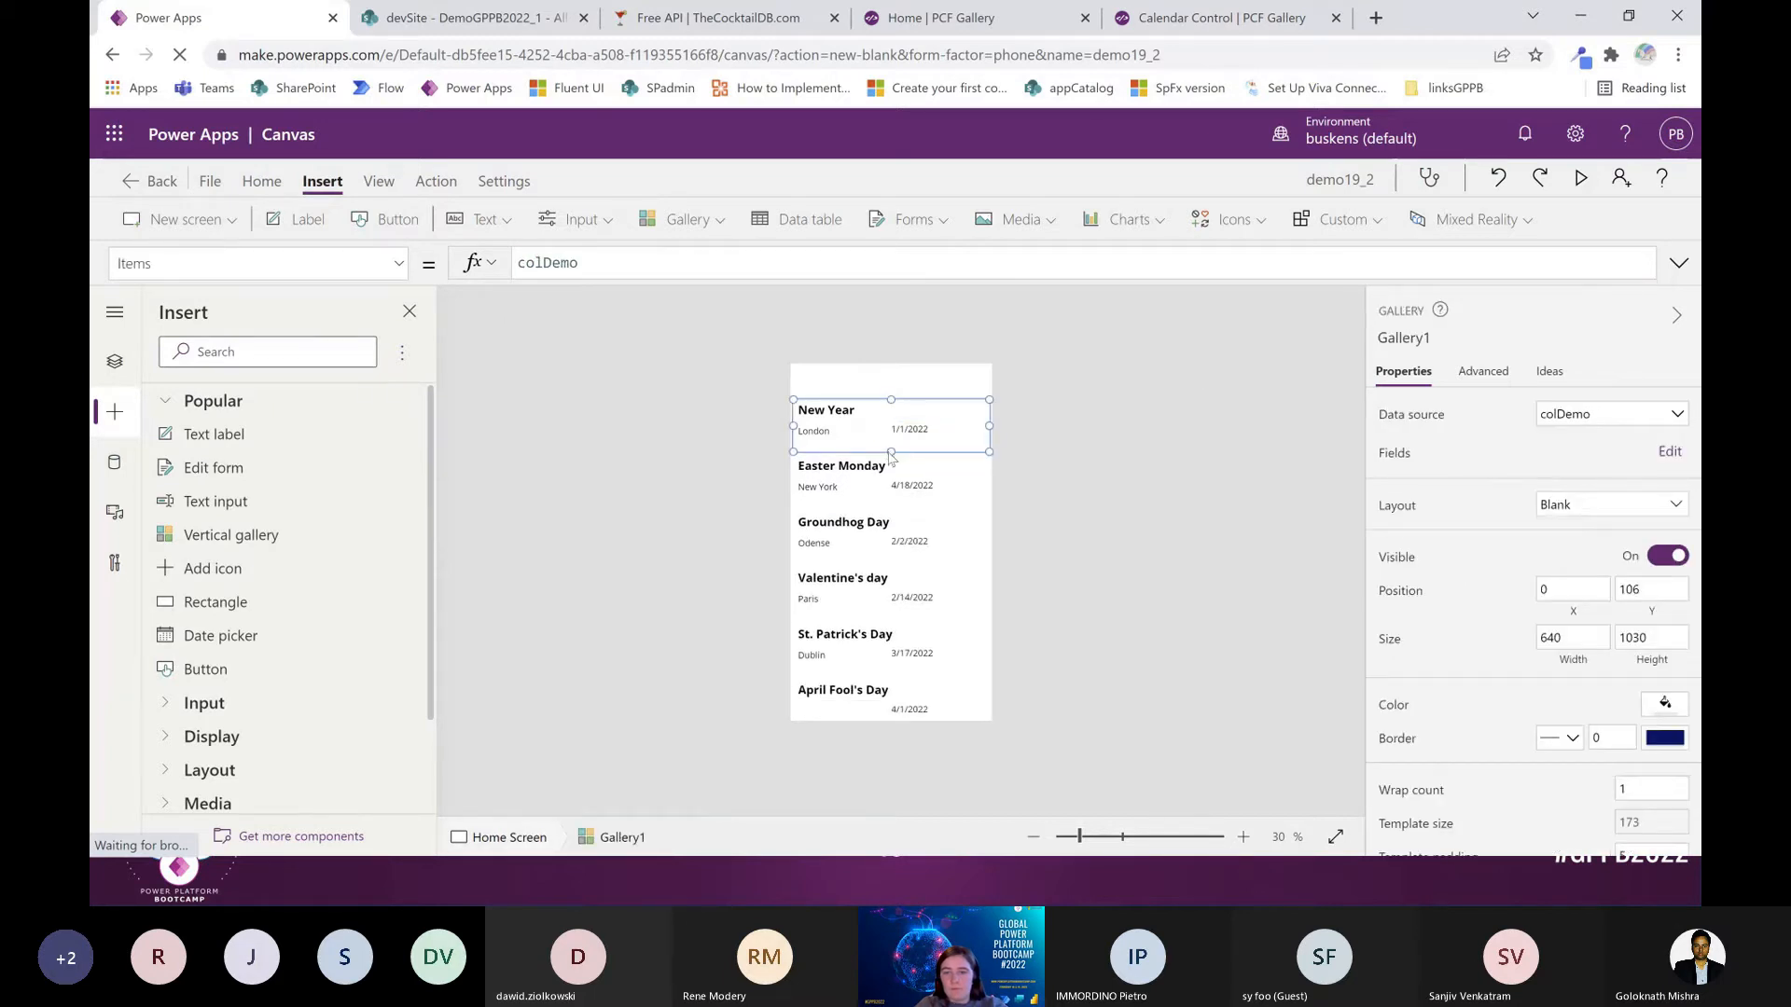
# Add a Right arrow icon to the gallery template and place it at the row's far end, at about 540, 40
pyautogui.click(1258, 237)
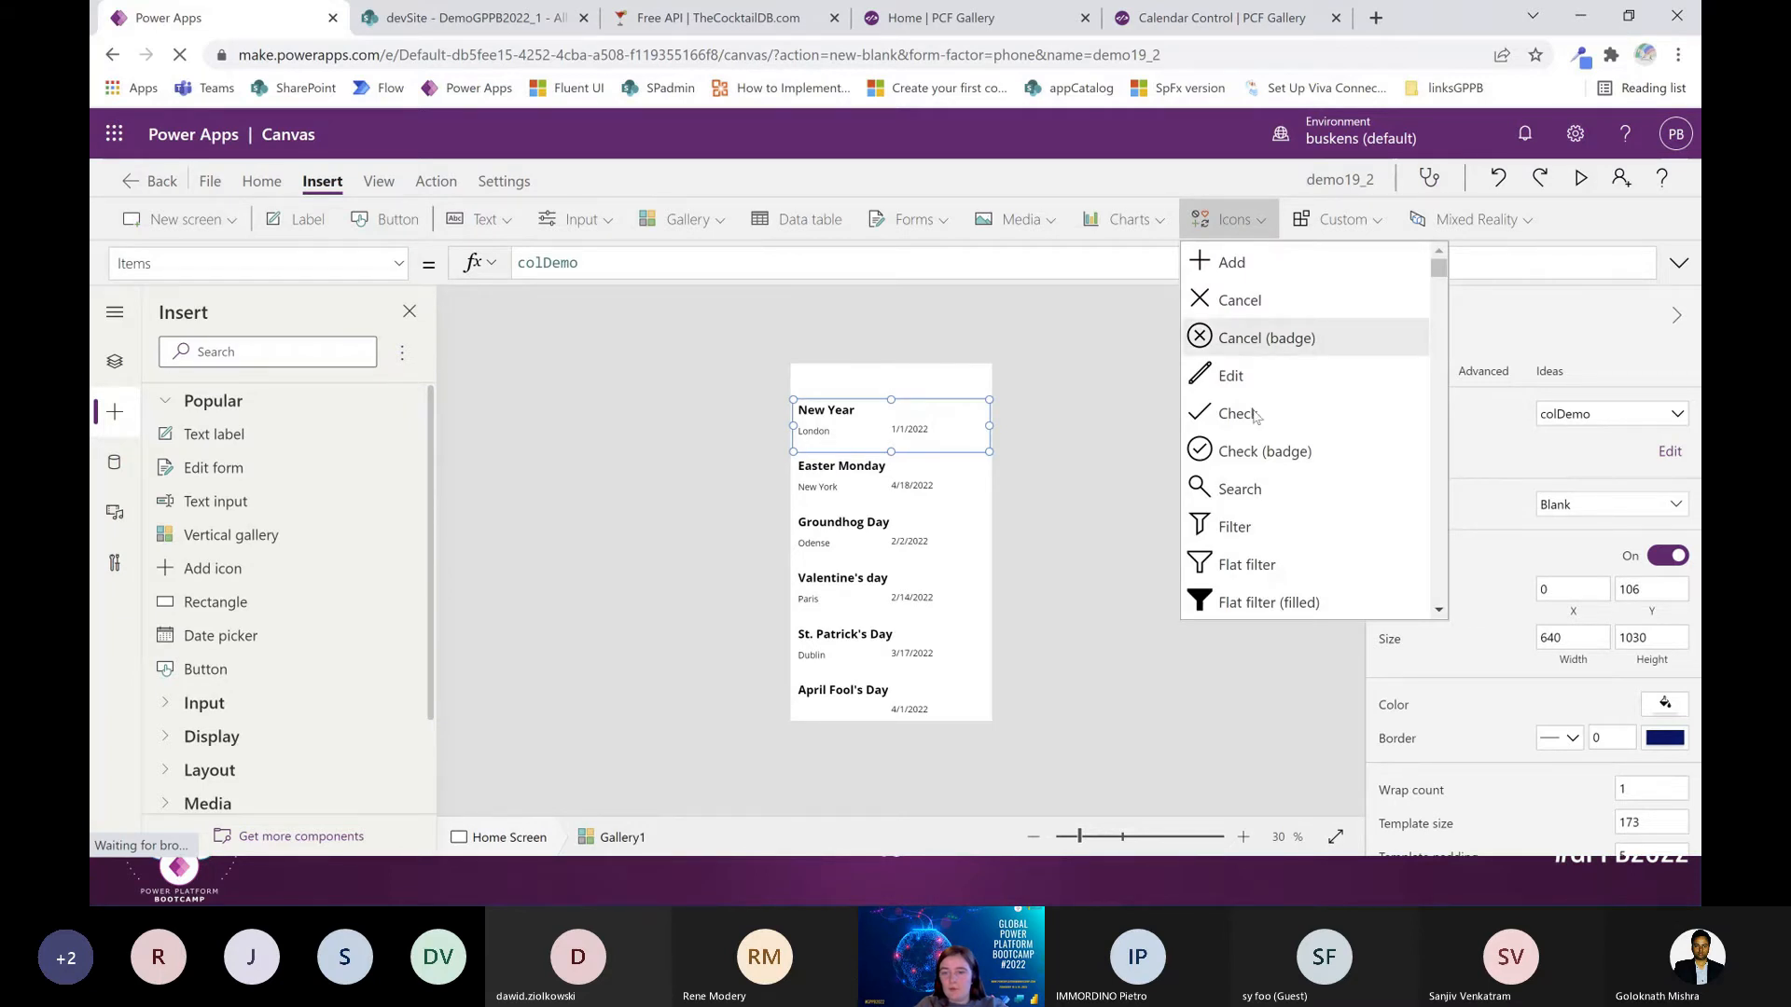
pyautogui.scroll(-6, 1259, 420)
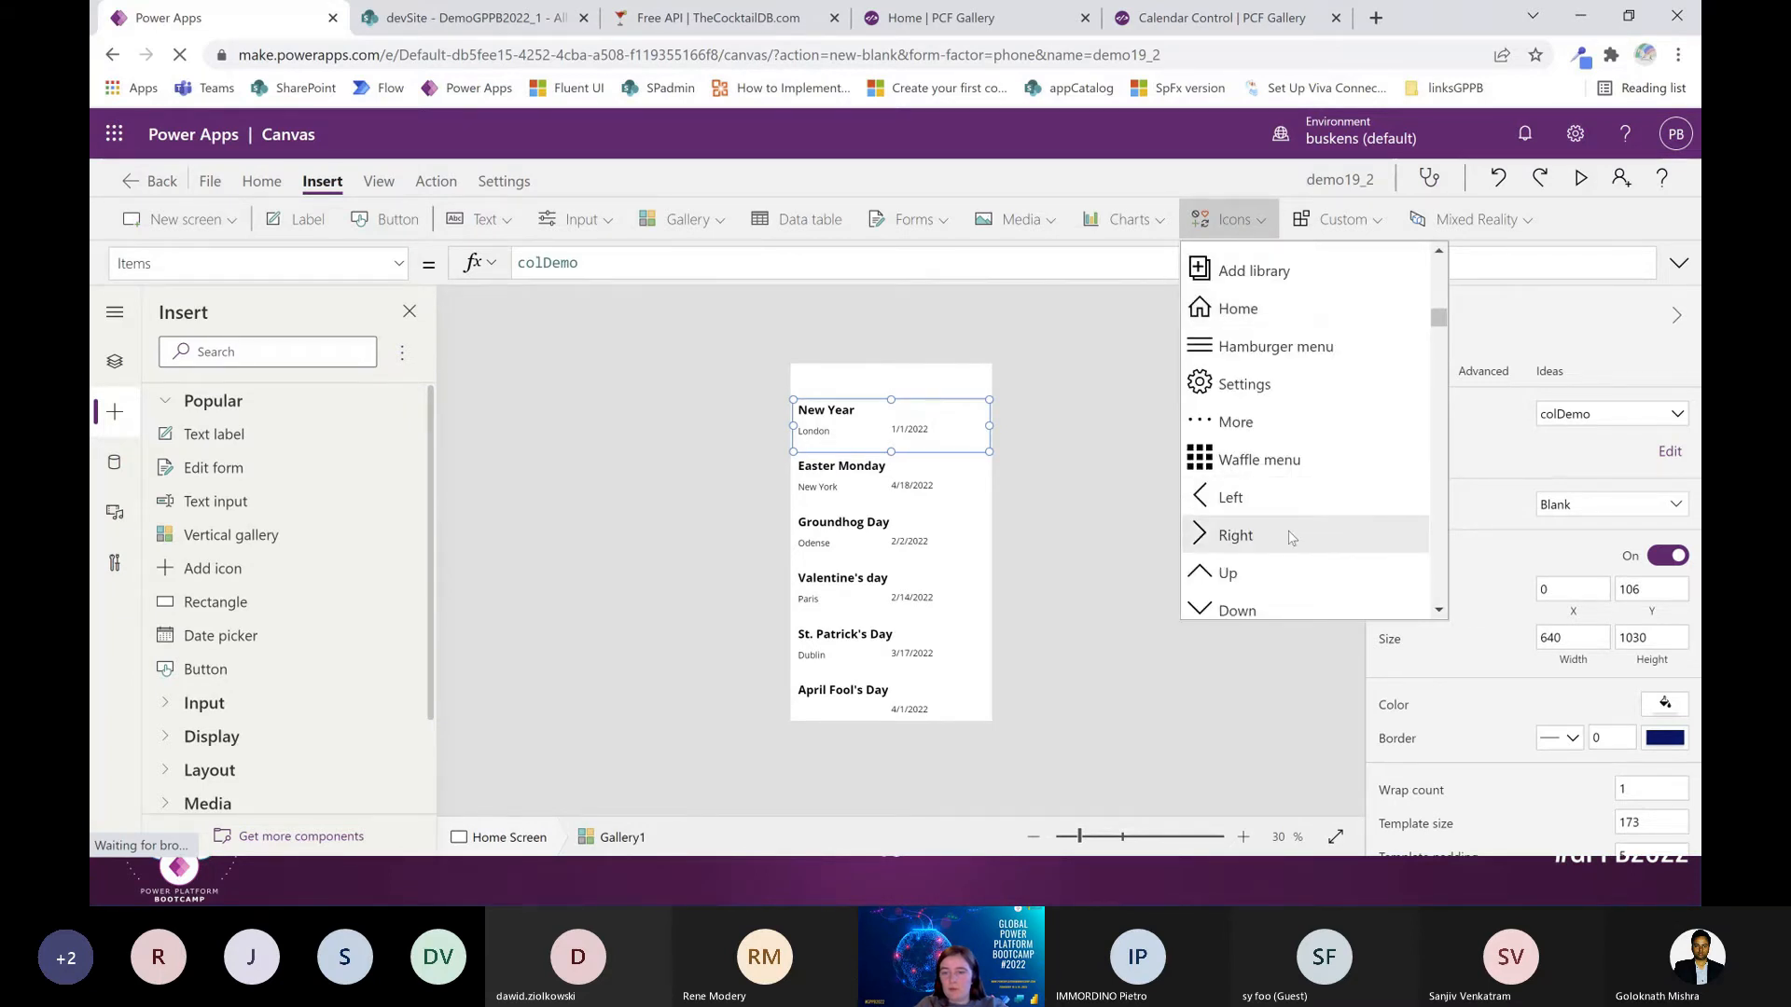
pyautogui.click(1291, 538)
pyautogui.moveTo(820, 419); pyautogui.dragTo(979, 429)
pyautogui.click(642, 467)
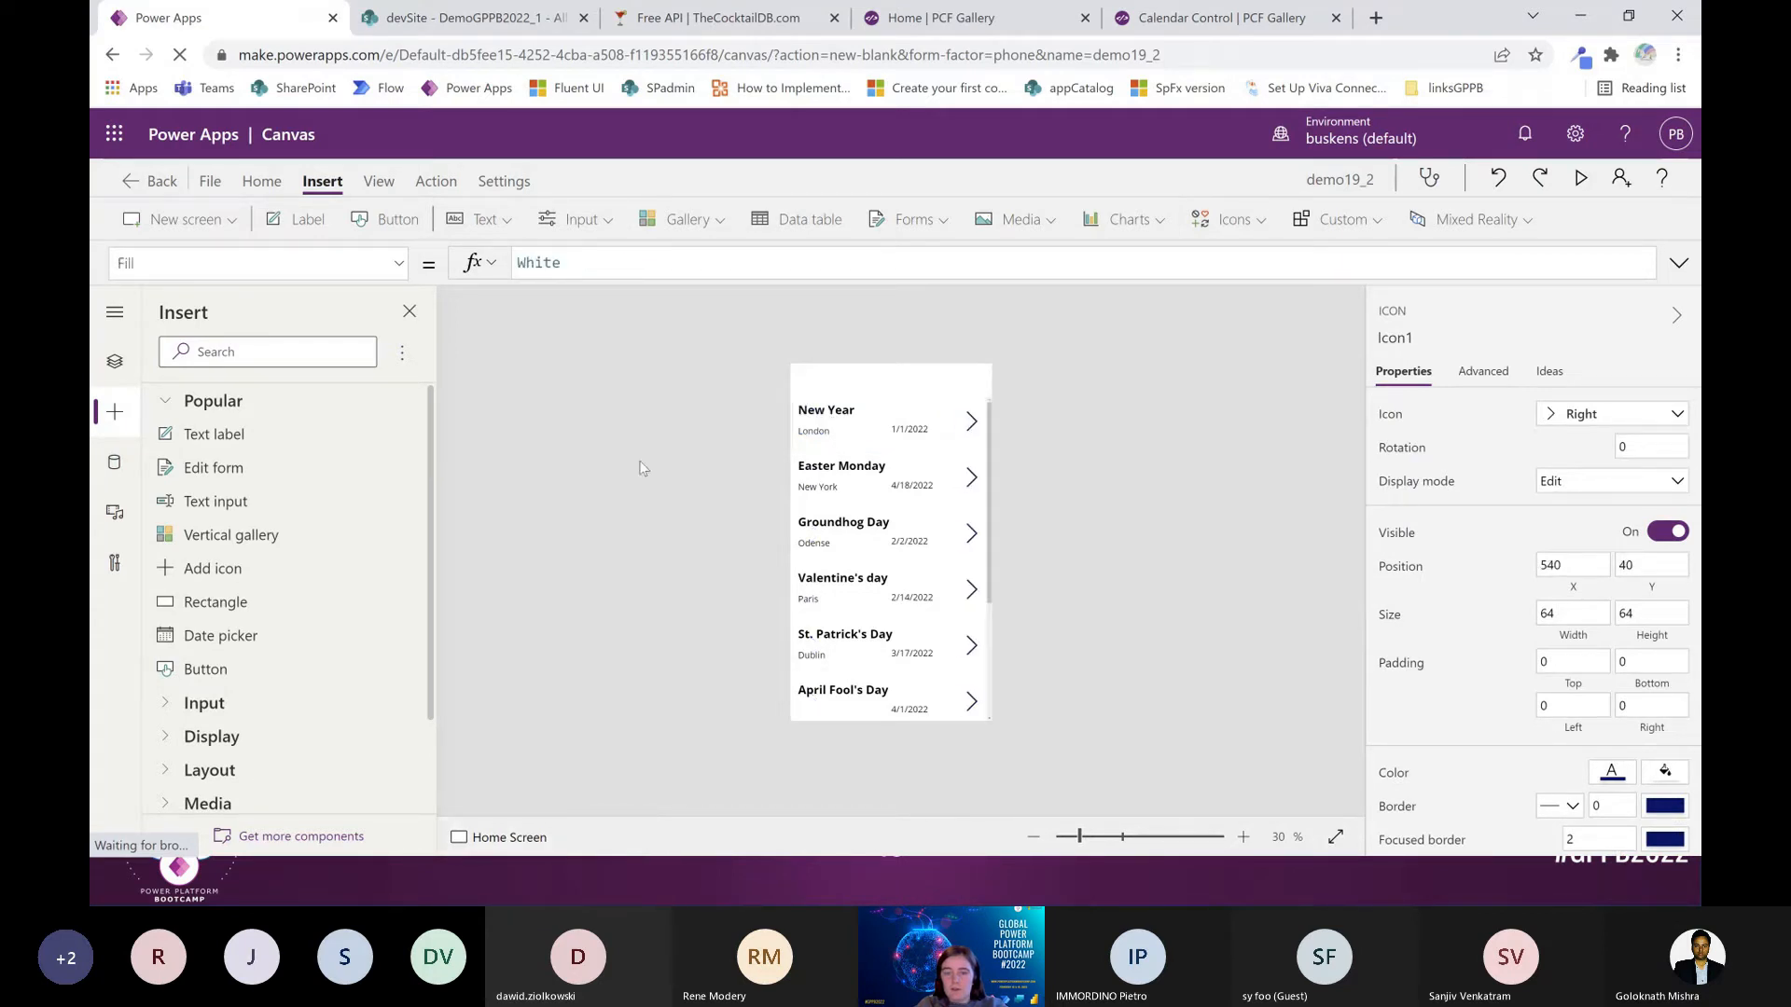
# Stretch the gallery upward to fill the whole screen, at position 0, 0 with a height of 1136
pyautogui.click(868, 435)
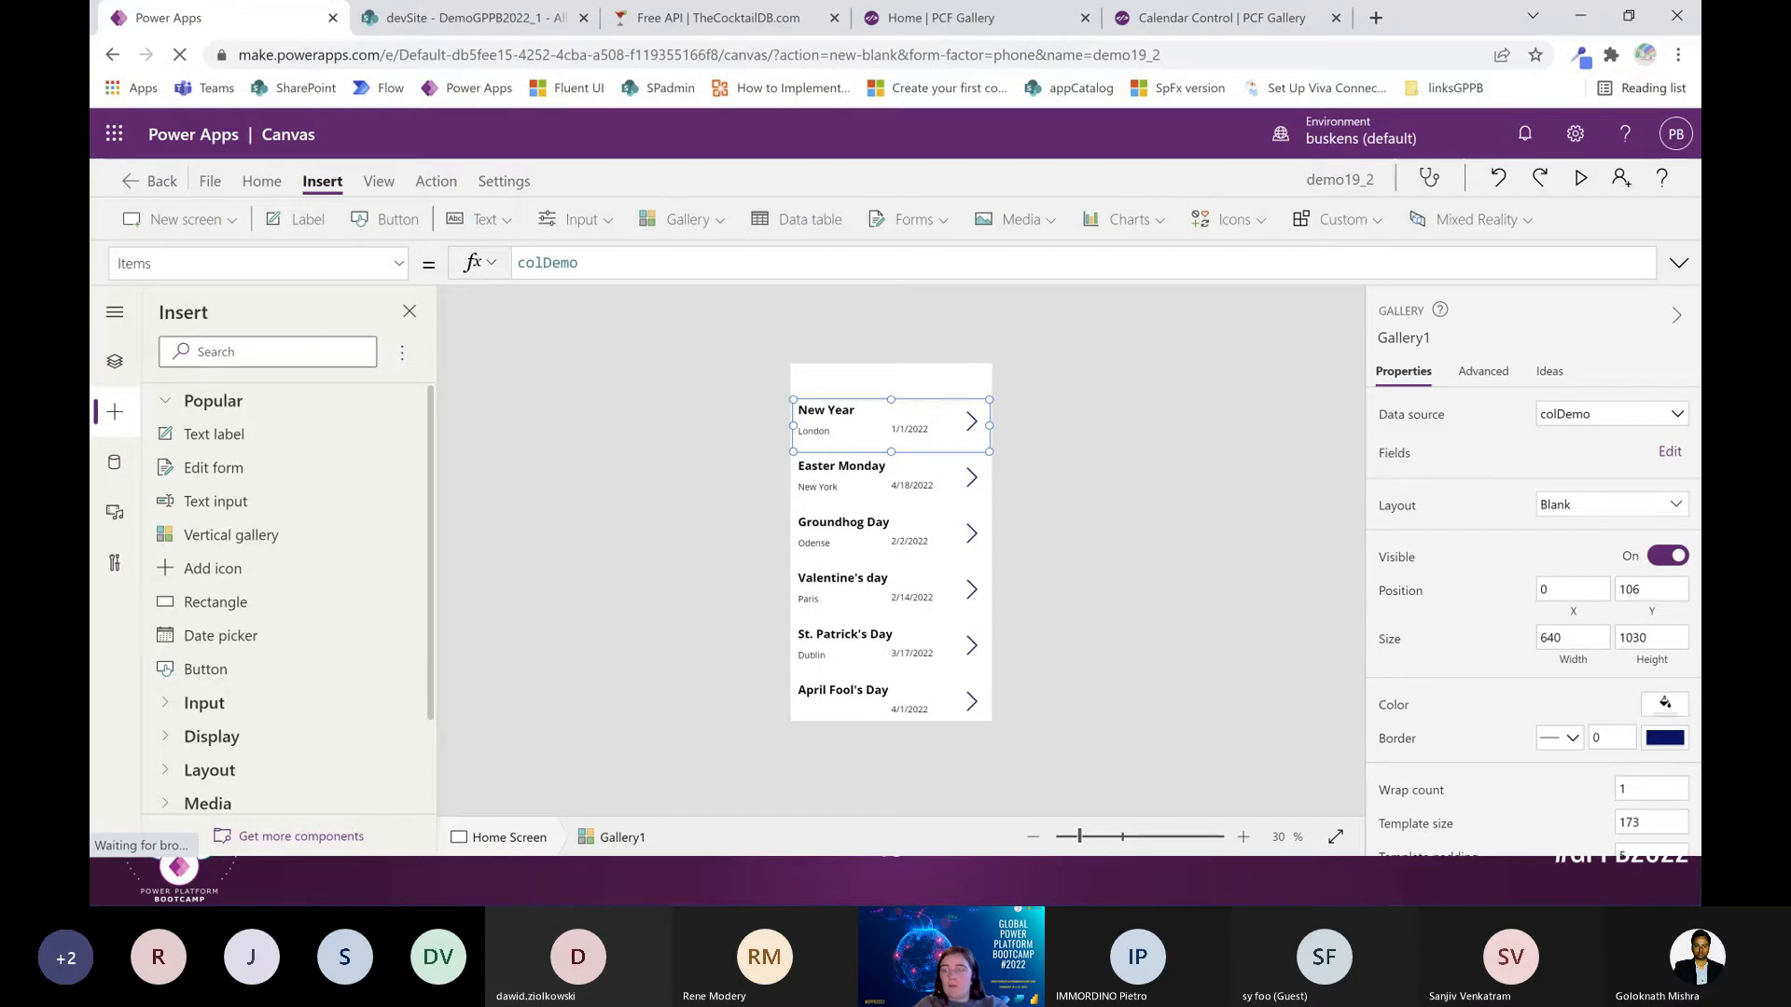
pyautogui.click(925, 529)
pyautogui.moveTo(891, 397); pyautogui.dragTo(897, 368)
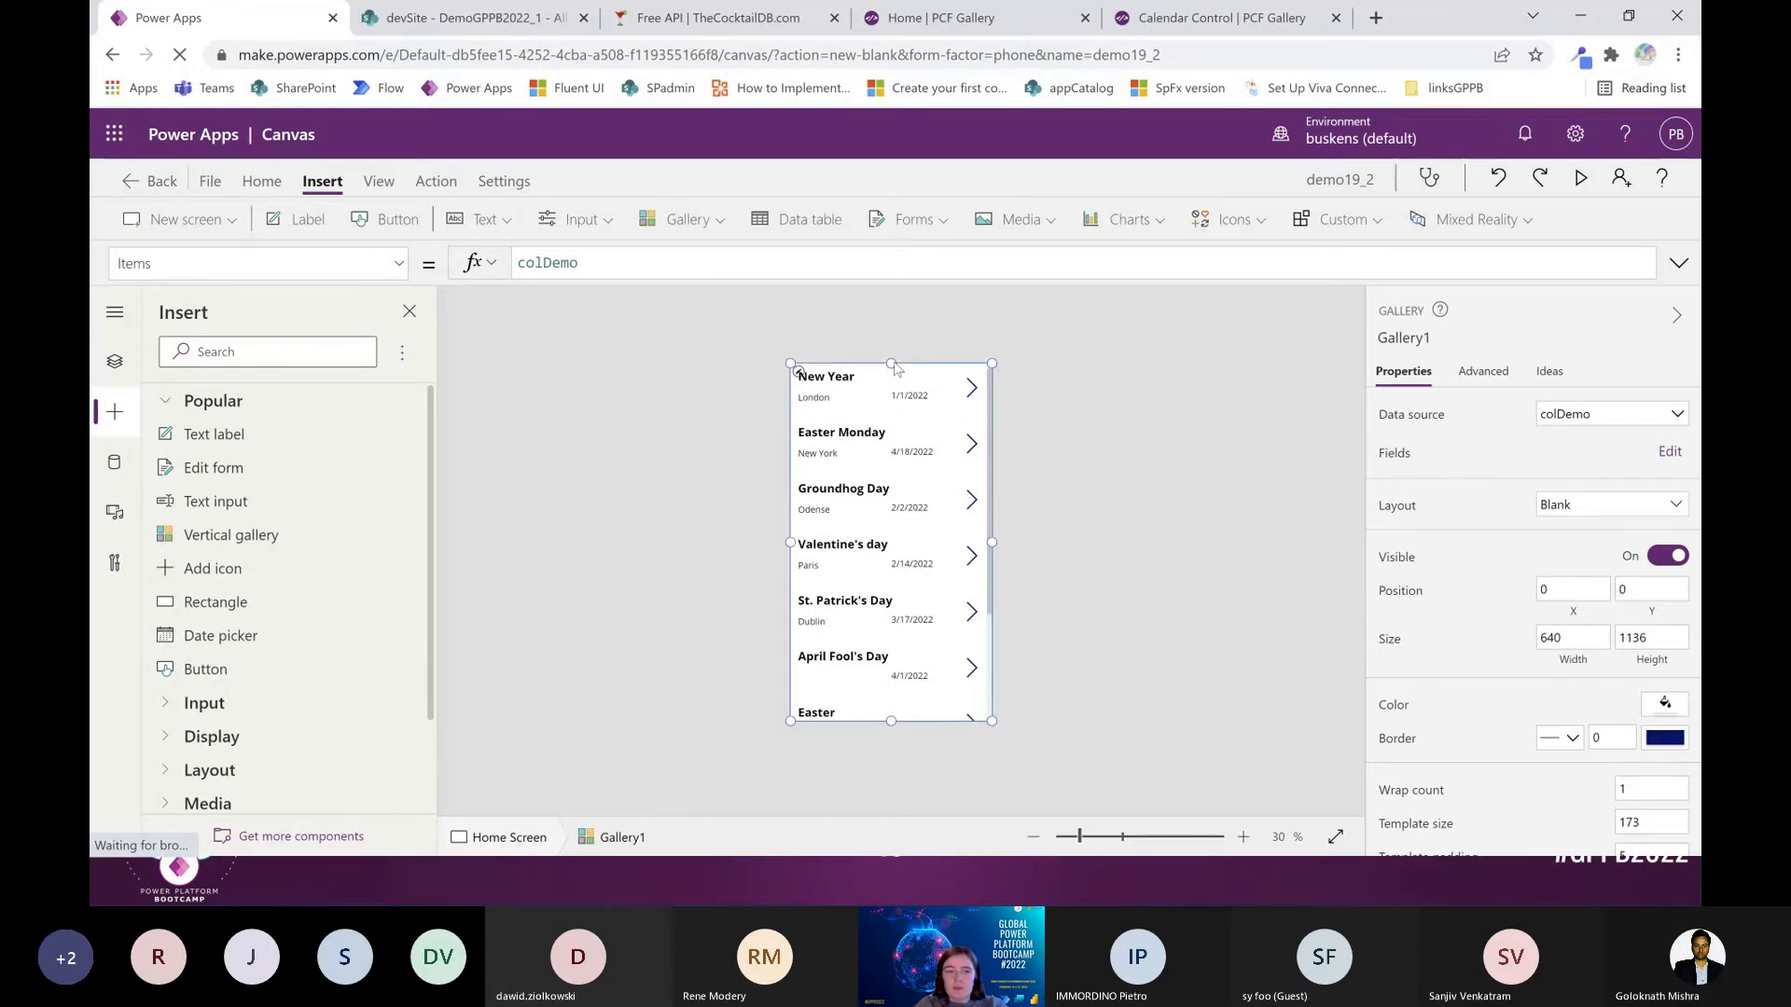
# Set the gallery's Width property to Parent.Width
pyautogui.click(397, 264)
pyautogui.scroll(-7, 334, 535)
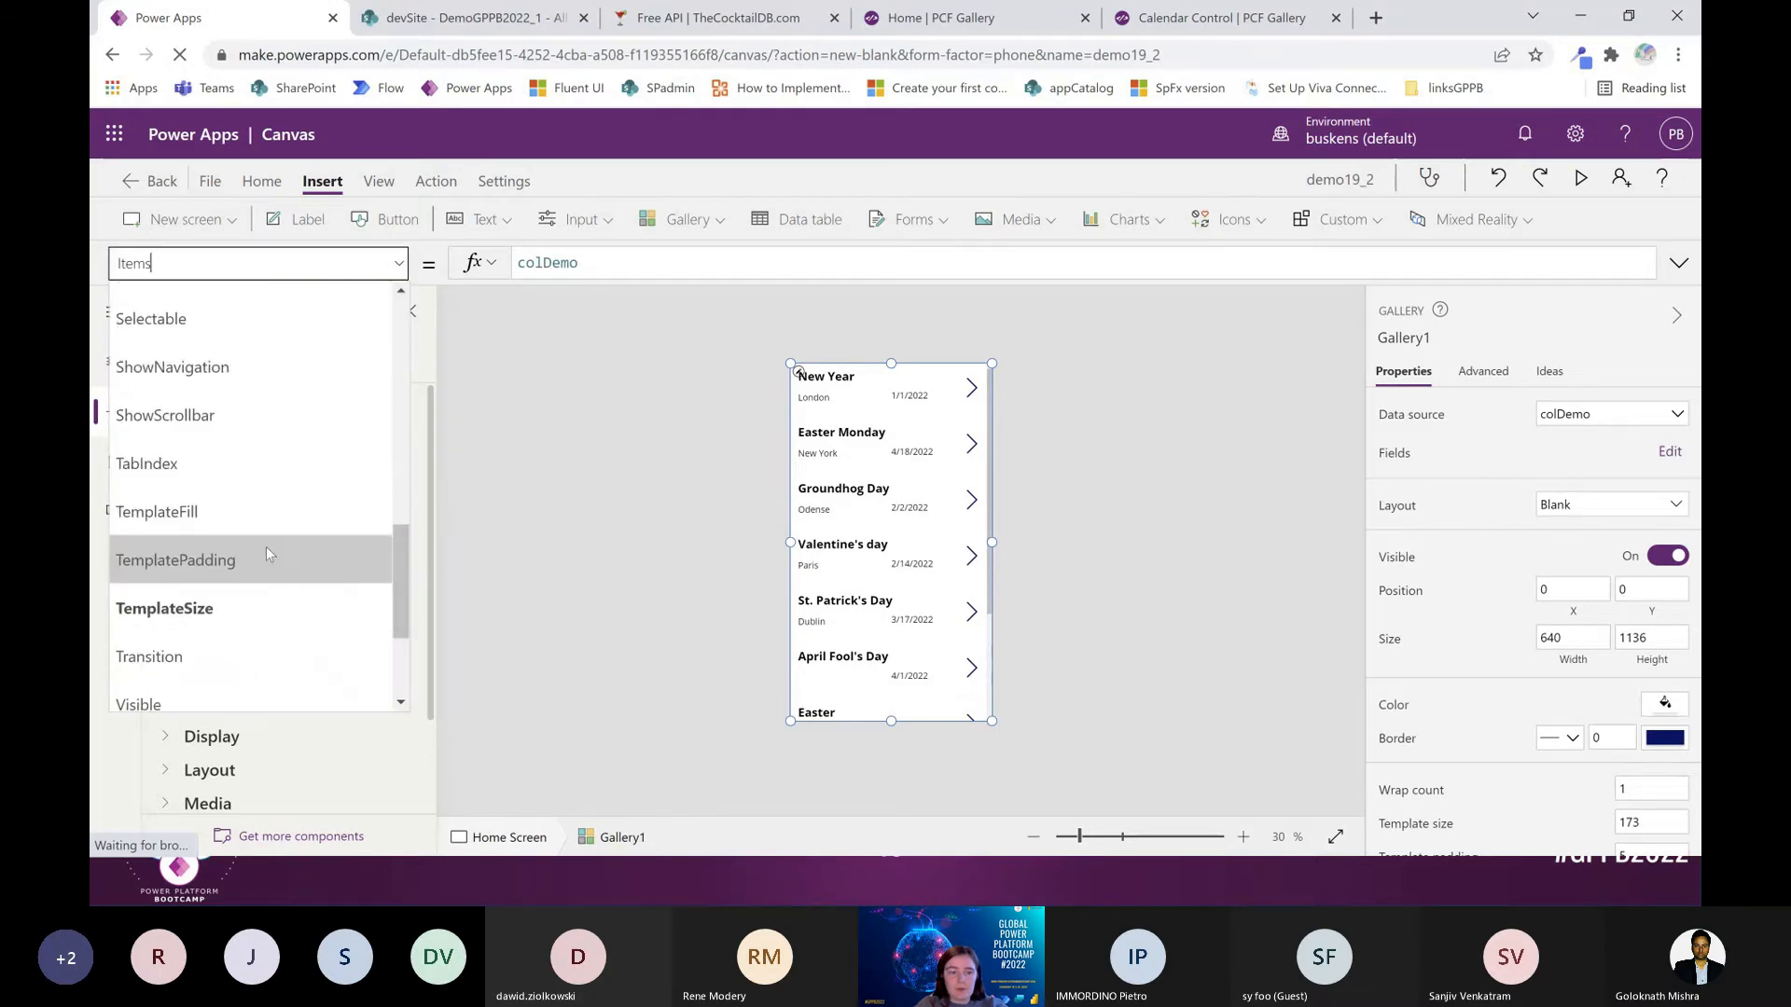
pyautogui.click(252, 544)
pyautogui.doubleClick(588, 270)
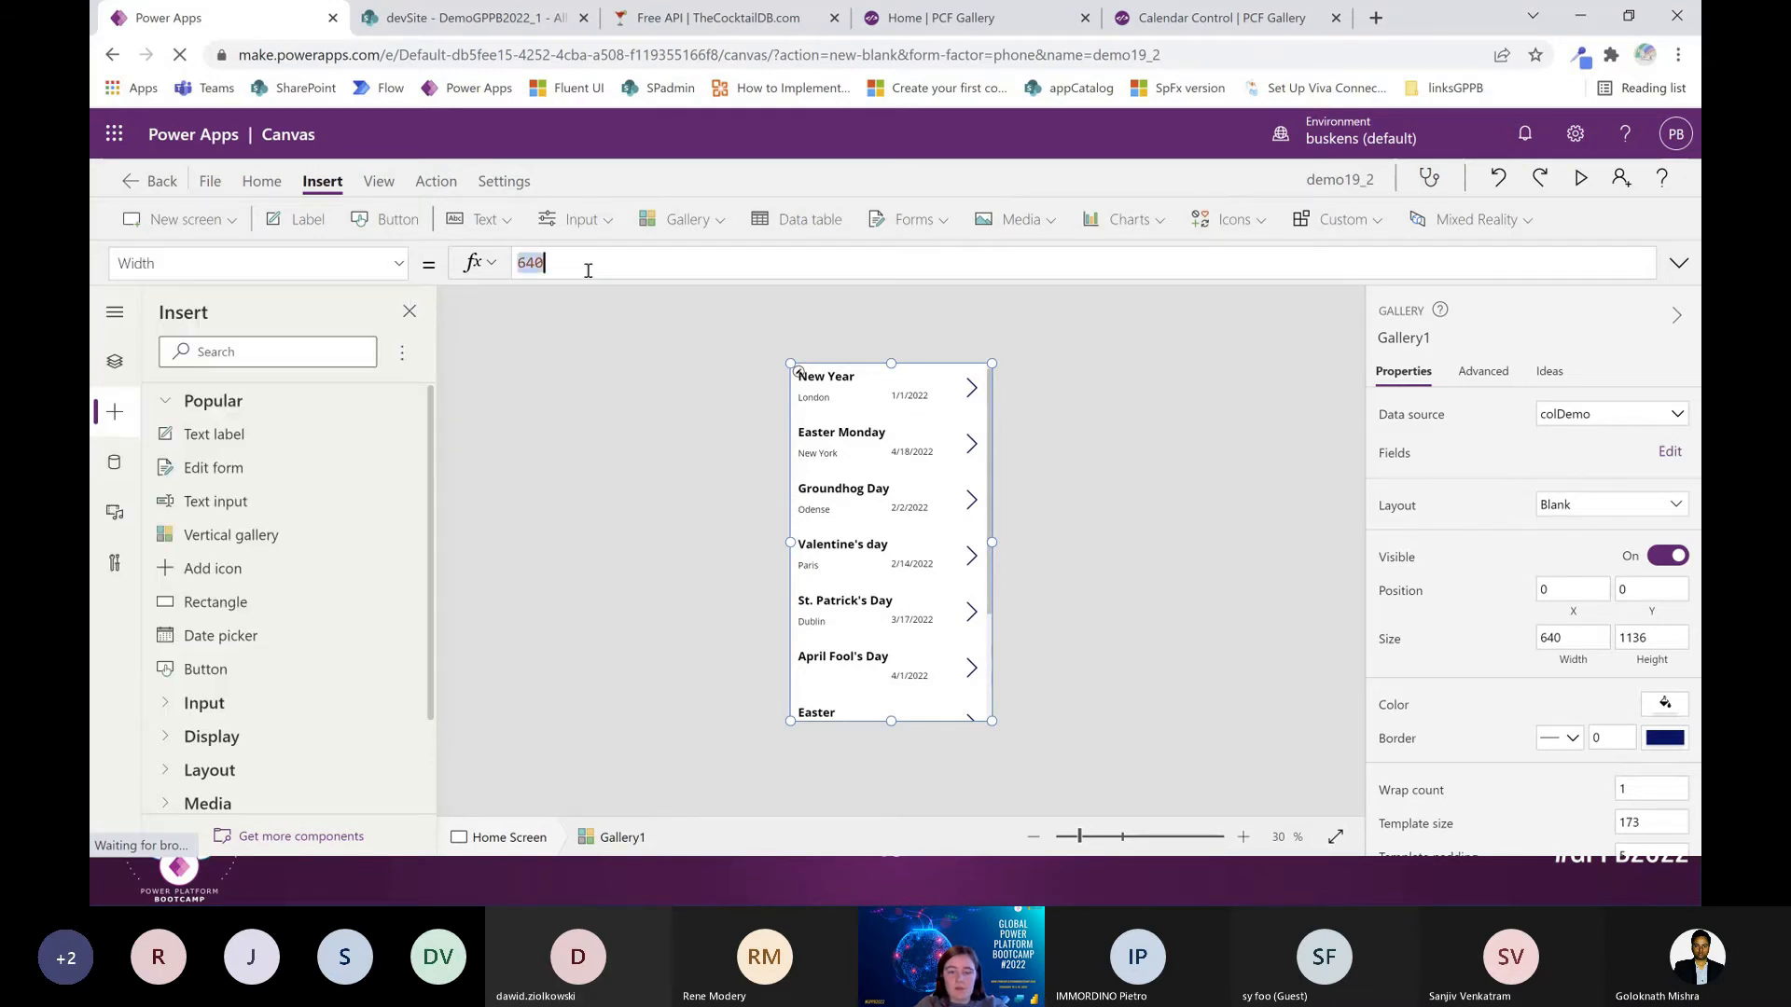
pyautogui.write('parent')
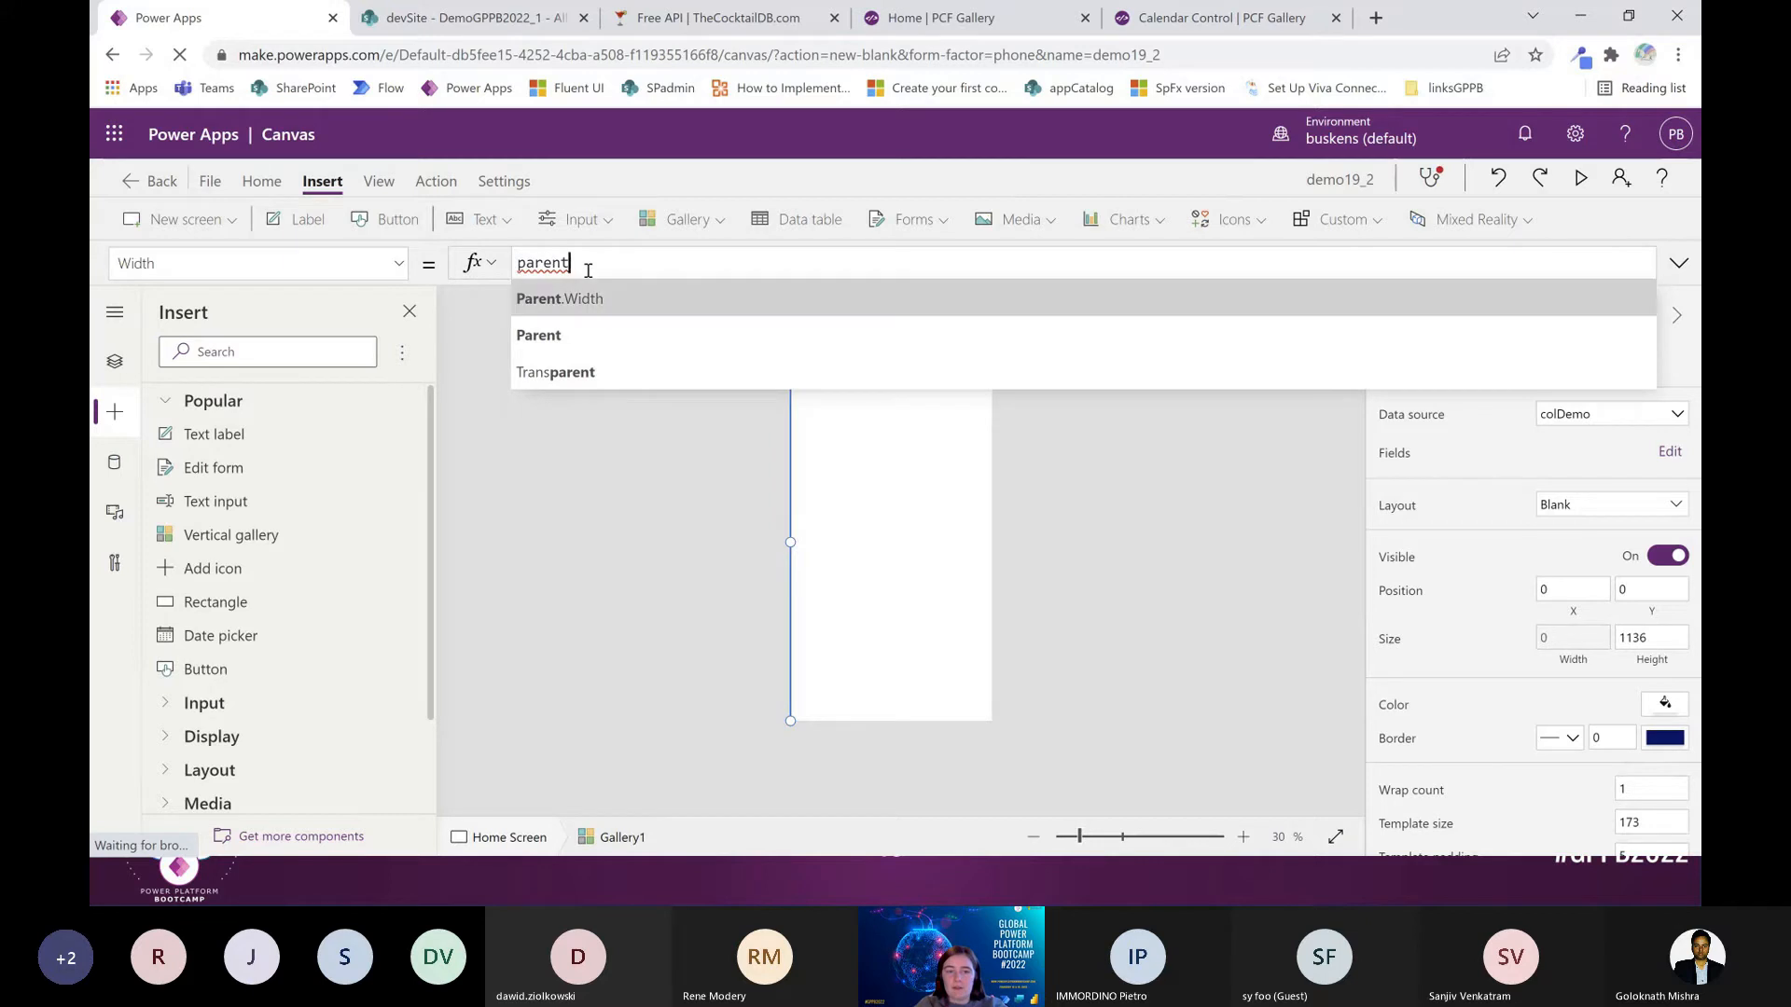
pyautogui.press('Tab')
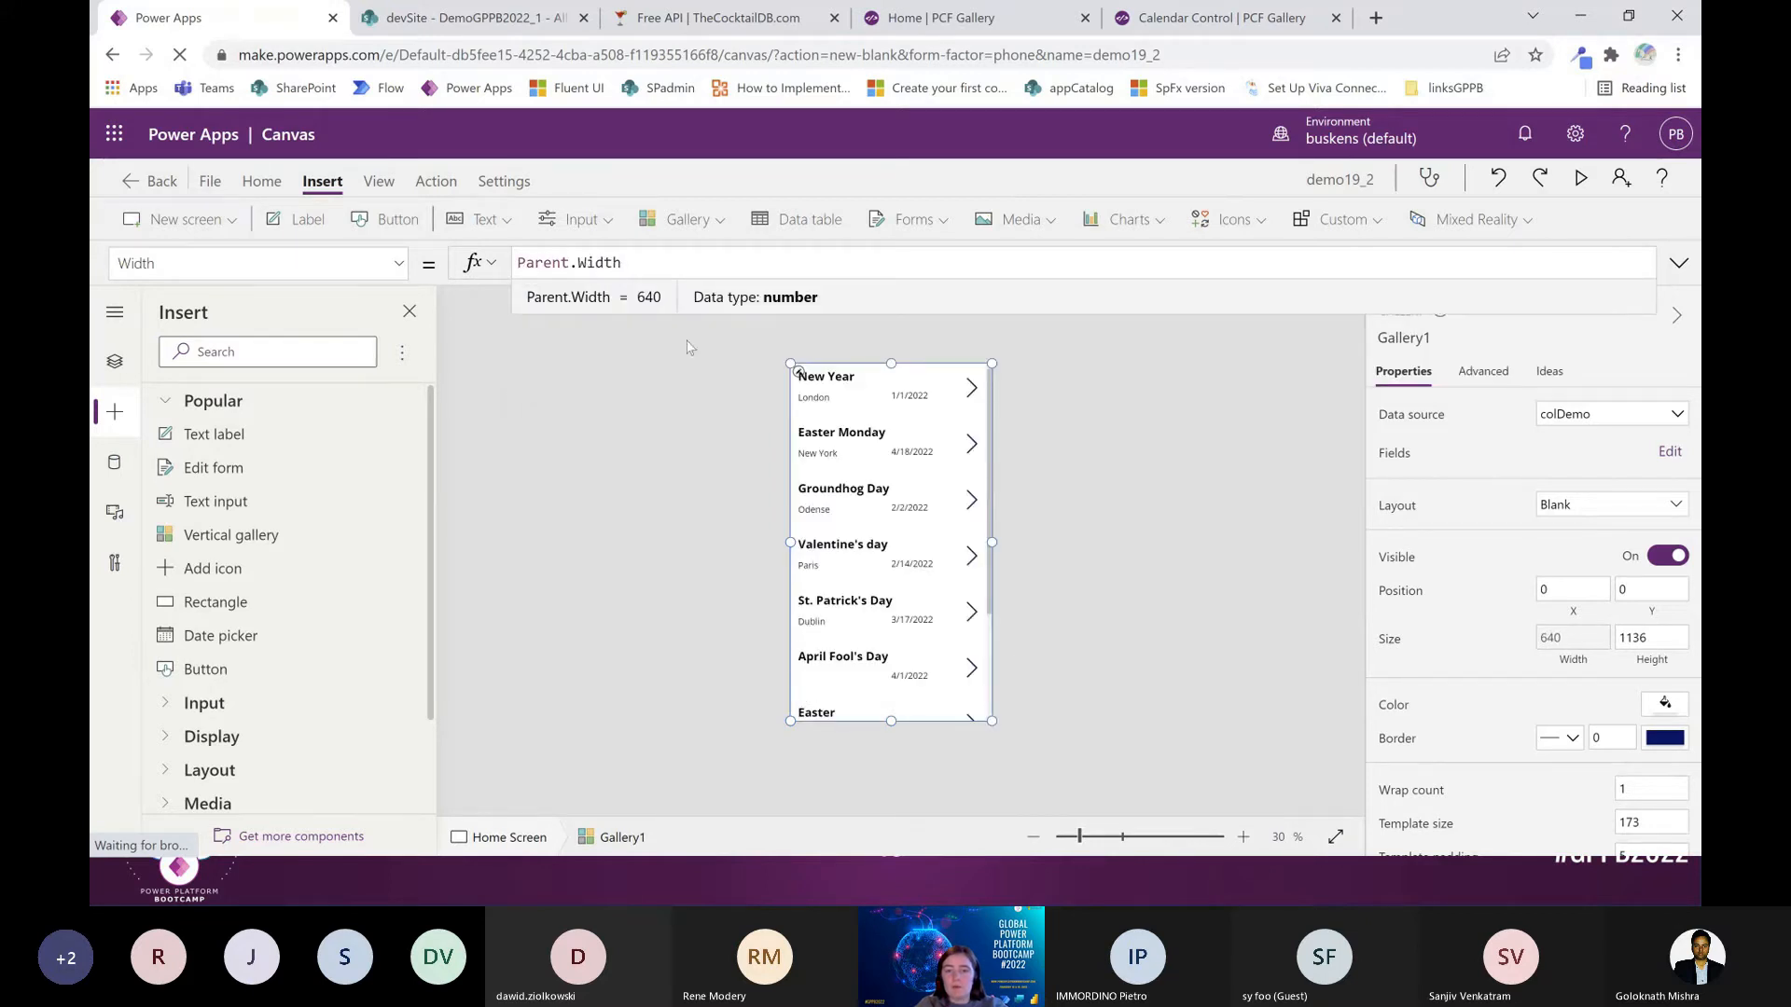
# Set the gallery's Height property to Parent.Height
pyautogui.click(398, 263)
pyautogui.scroll(3, 298, 417)
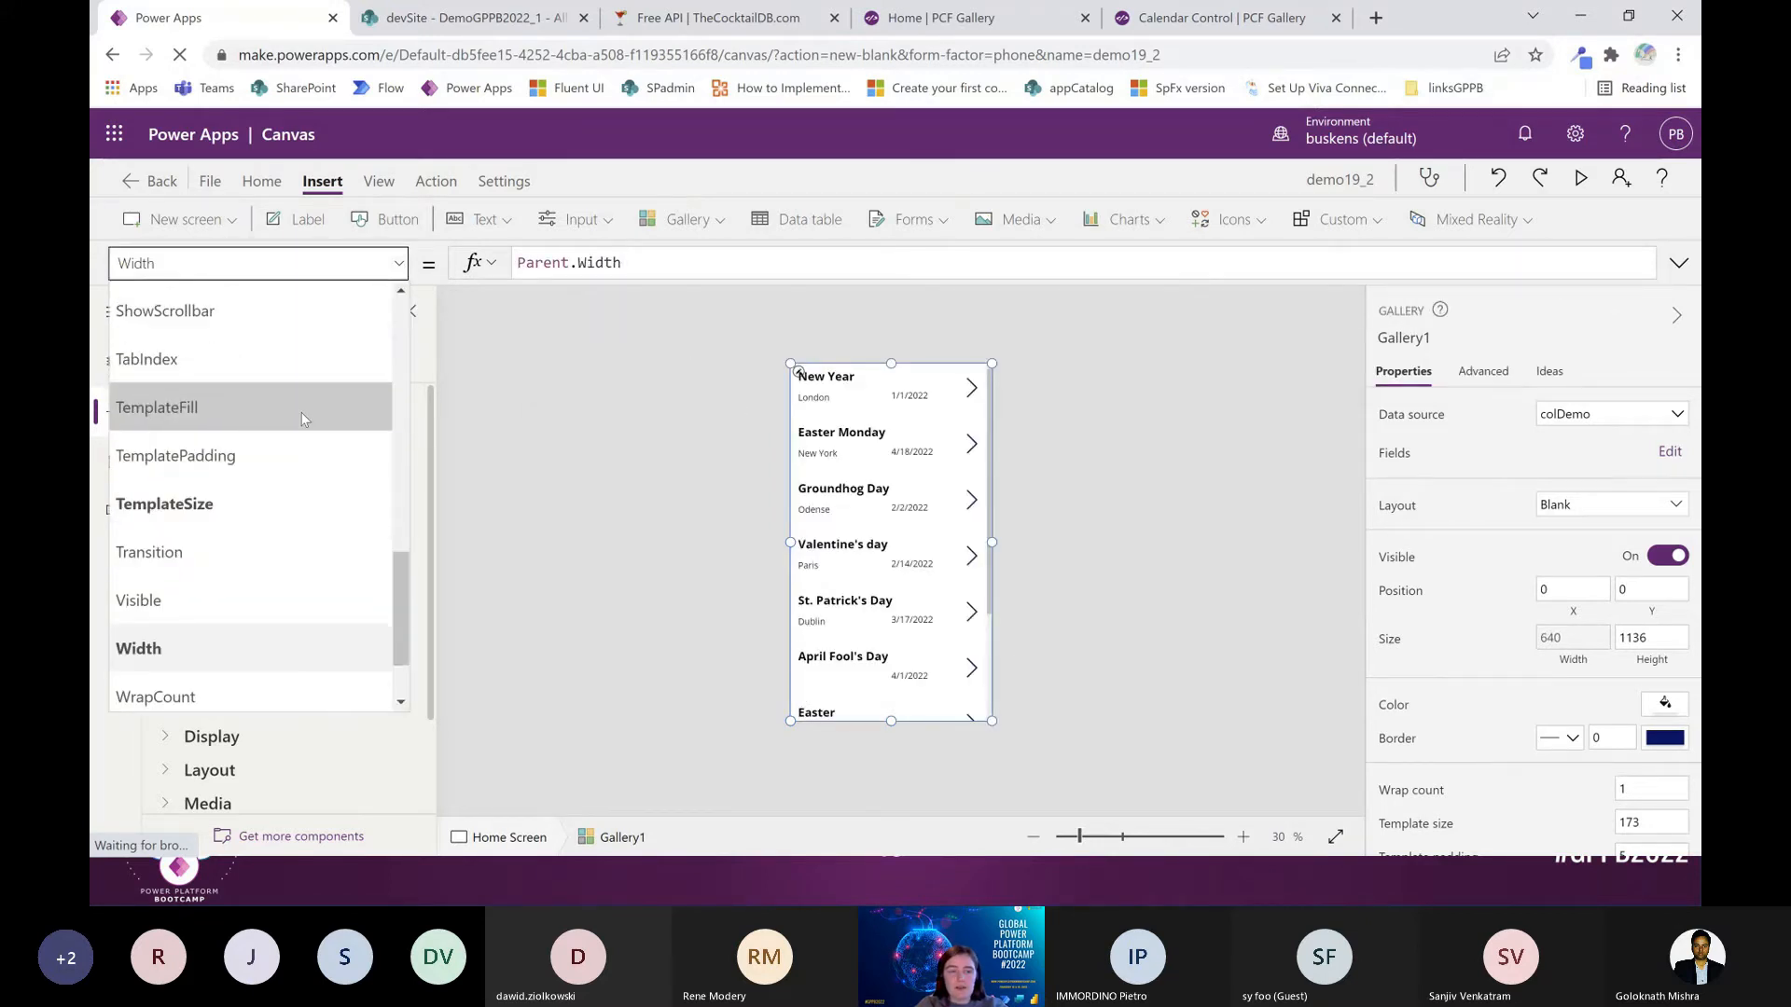
pyautogui.scroll(5, 281, 455)
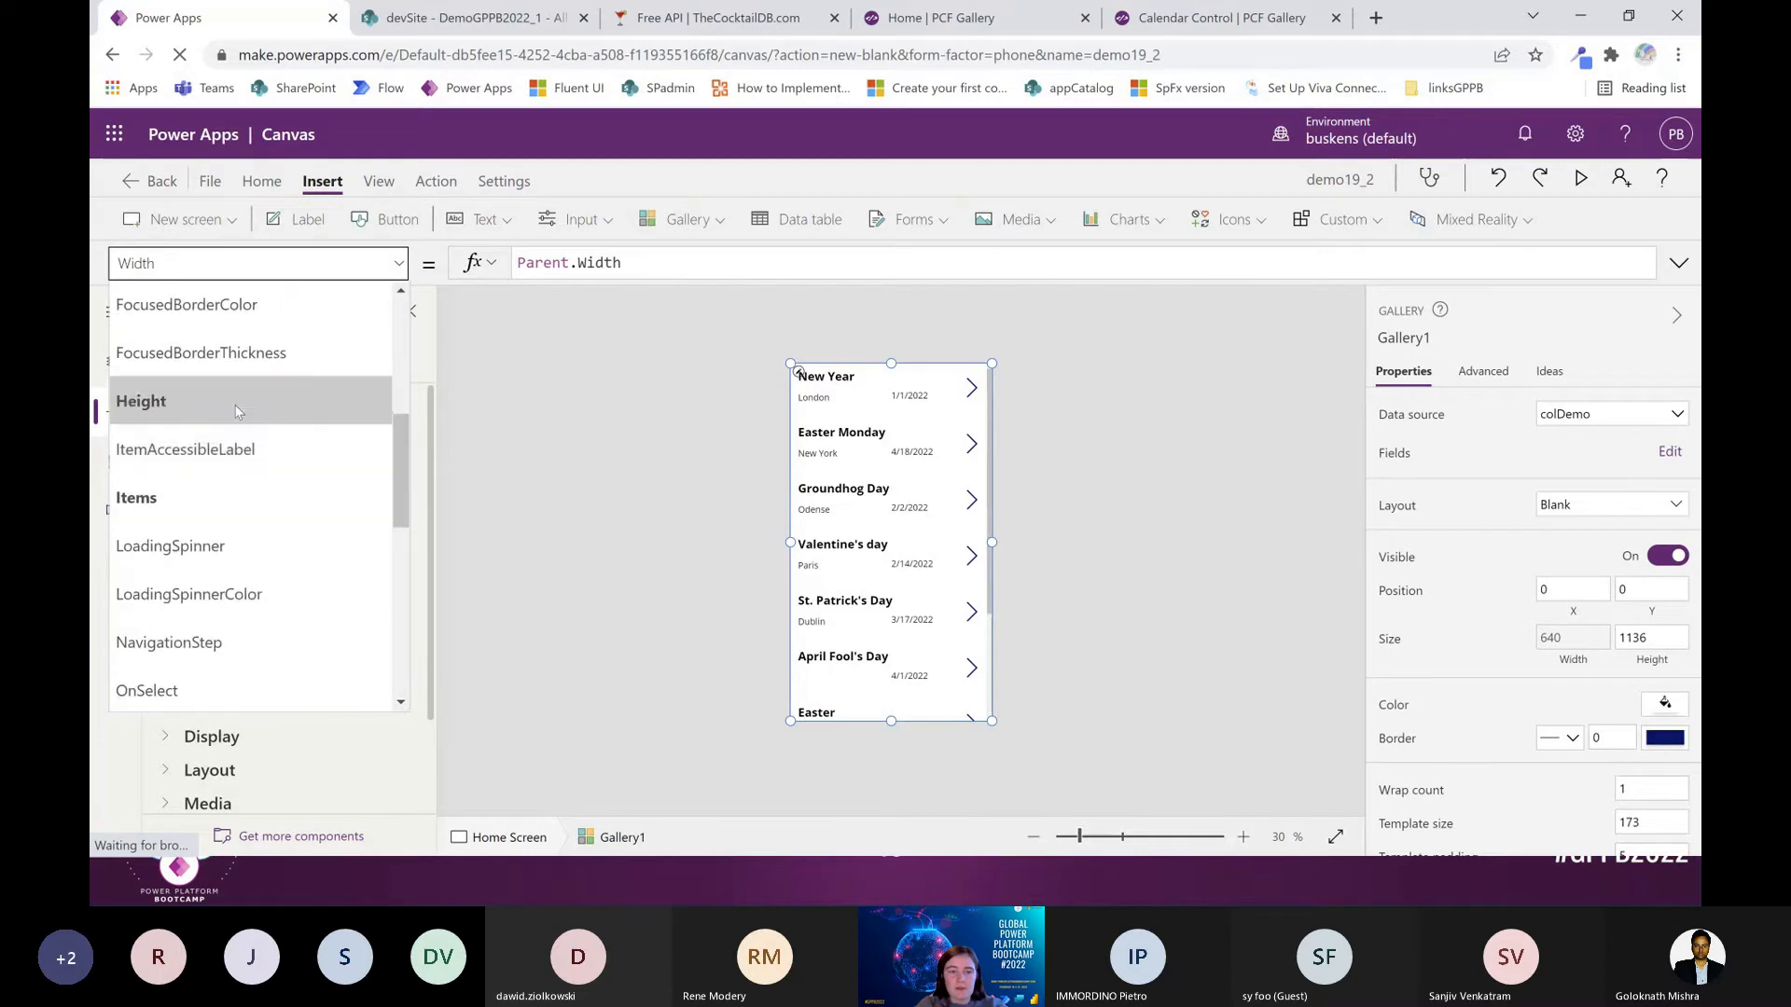
pyautogui.click(279, 396)
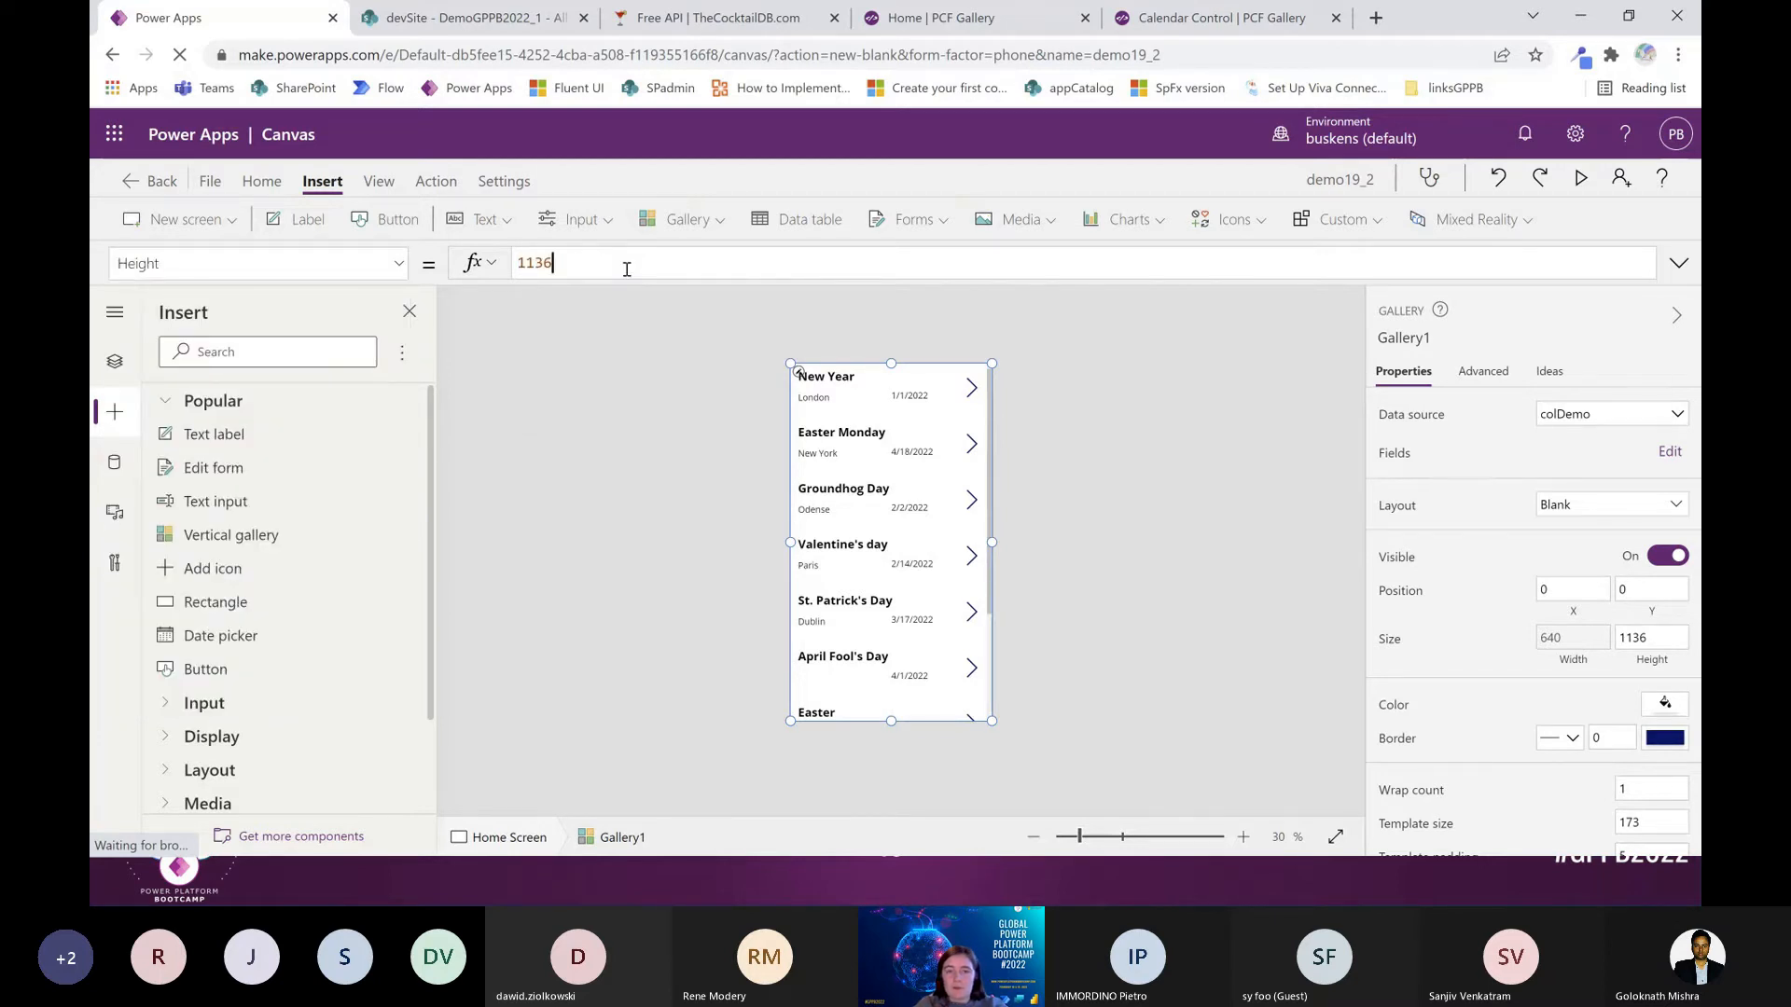
pyautogui.hotkey('ctrl', 'a')
pyautogui.write('Parent.he')
pyautogui.press('Tab')
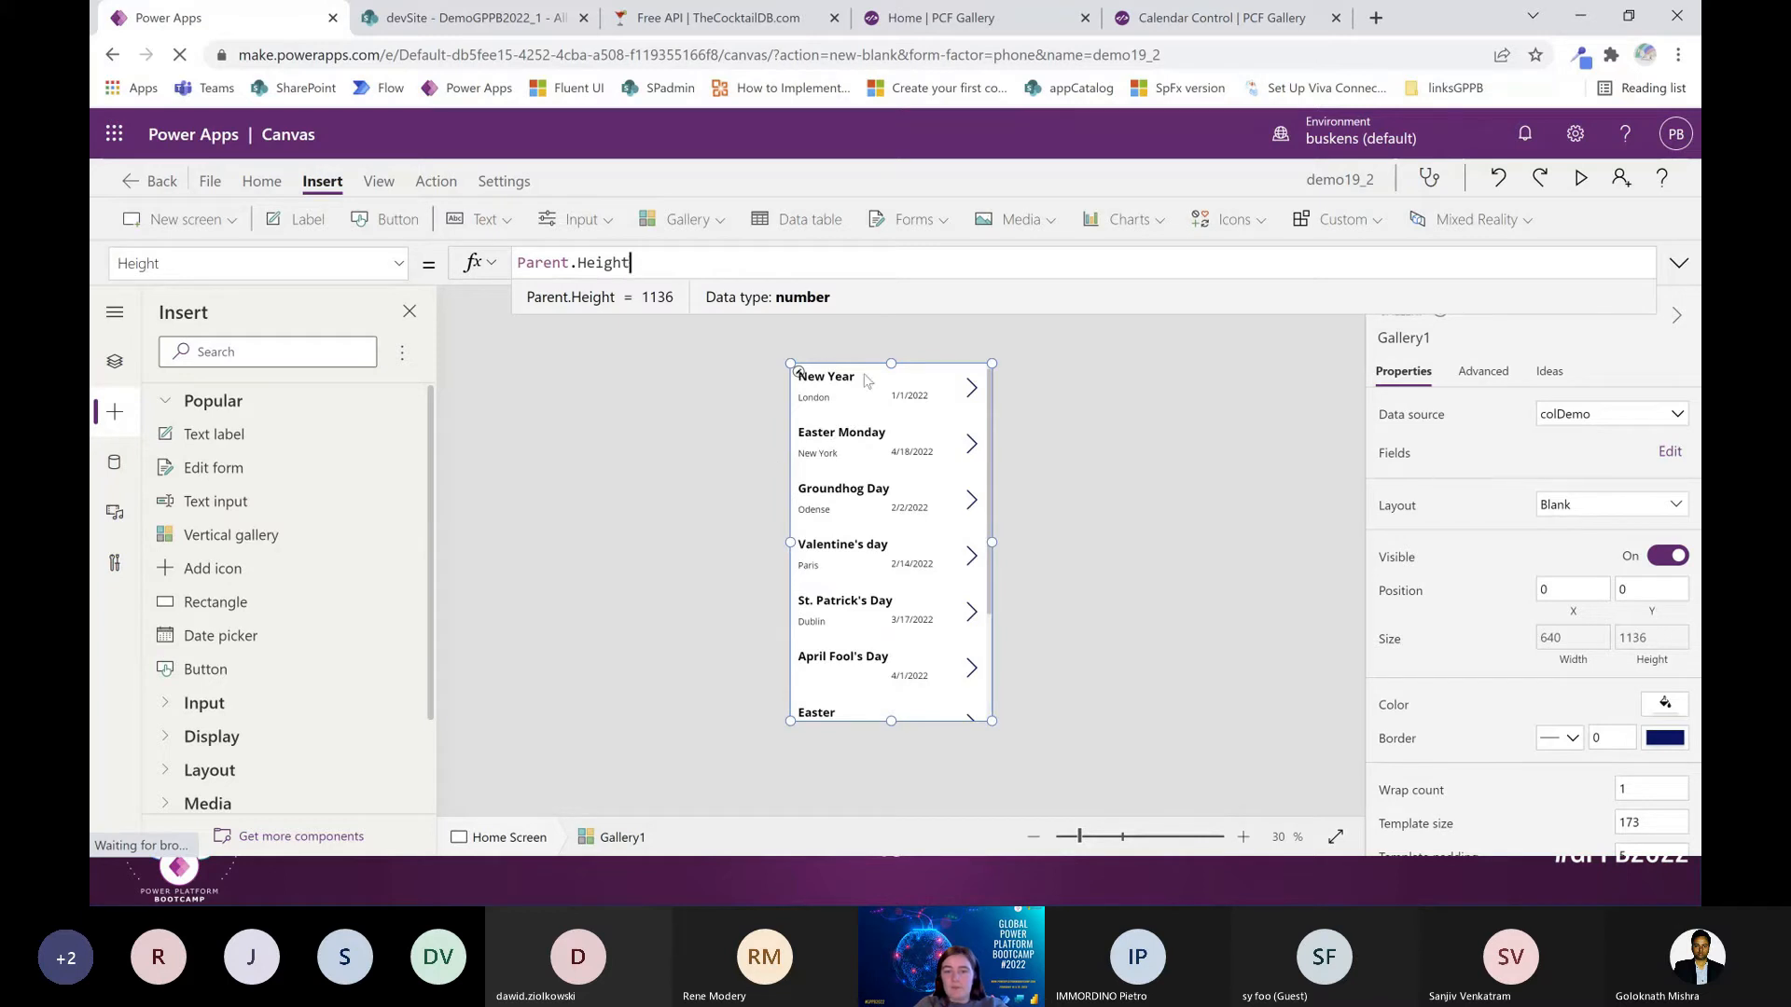
pyautogui.click(747, 457)
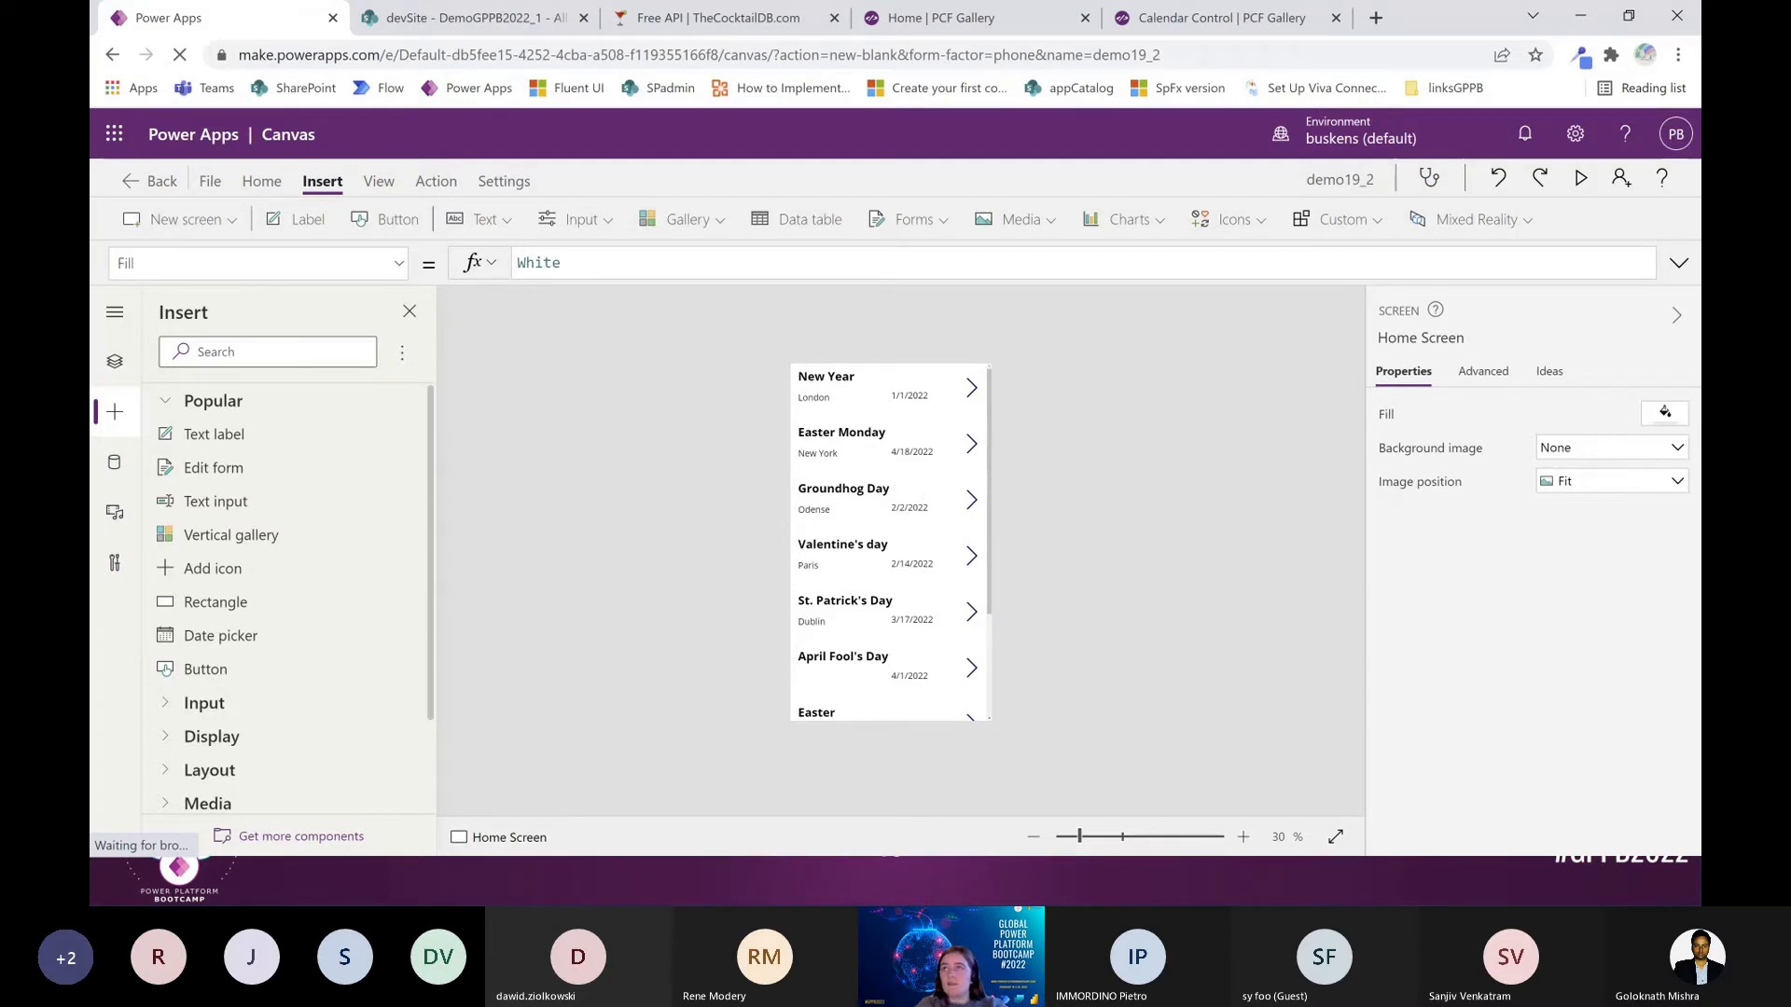
# Append to the App's OnStart: If(IsBlank(varCurrentDoc),Set(varCurrentDoc,LookUp(DemoGPPB2022_1,ID=Param("DocID")+0)),Set(varCurrentDoc,LookUp(DemoGPPB2022_1,ID=varCurrentDoc.ID)));
pyautogui.click(115, 361)
pyautogui.click(270, 427)
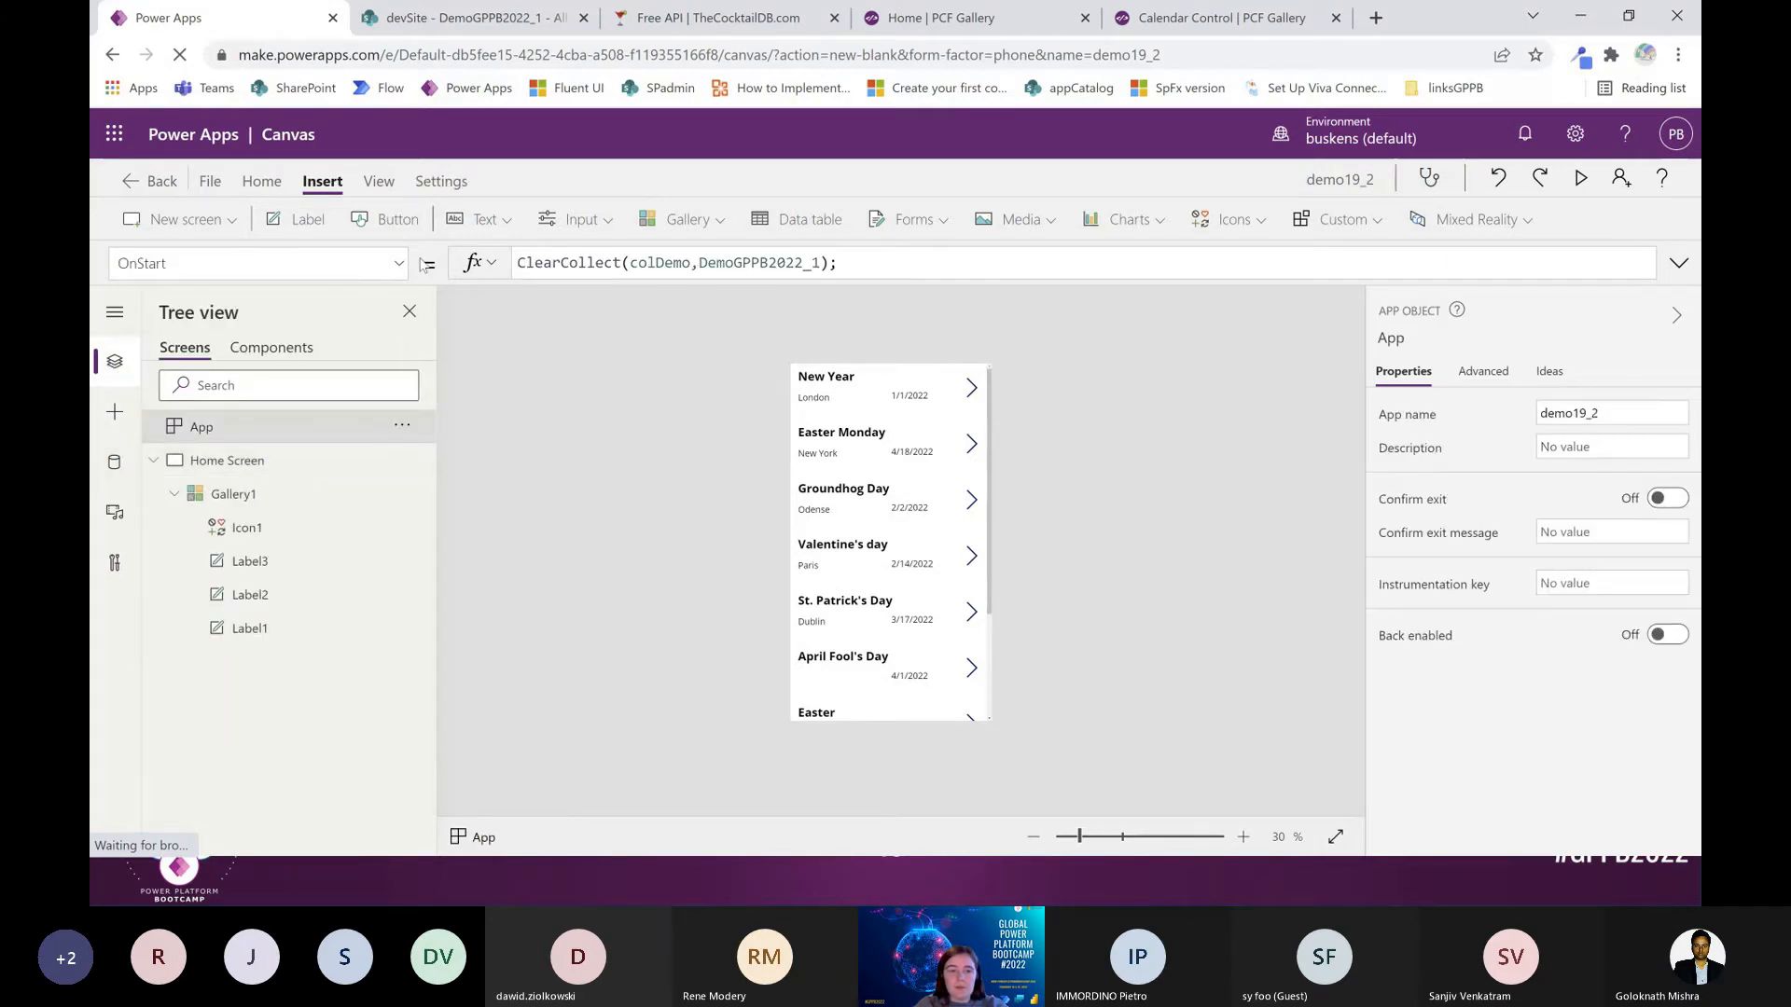
pyautogui.click(783, 280)
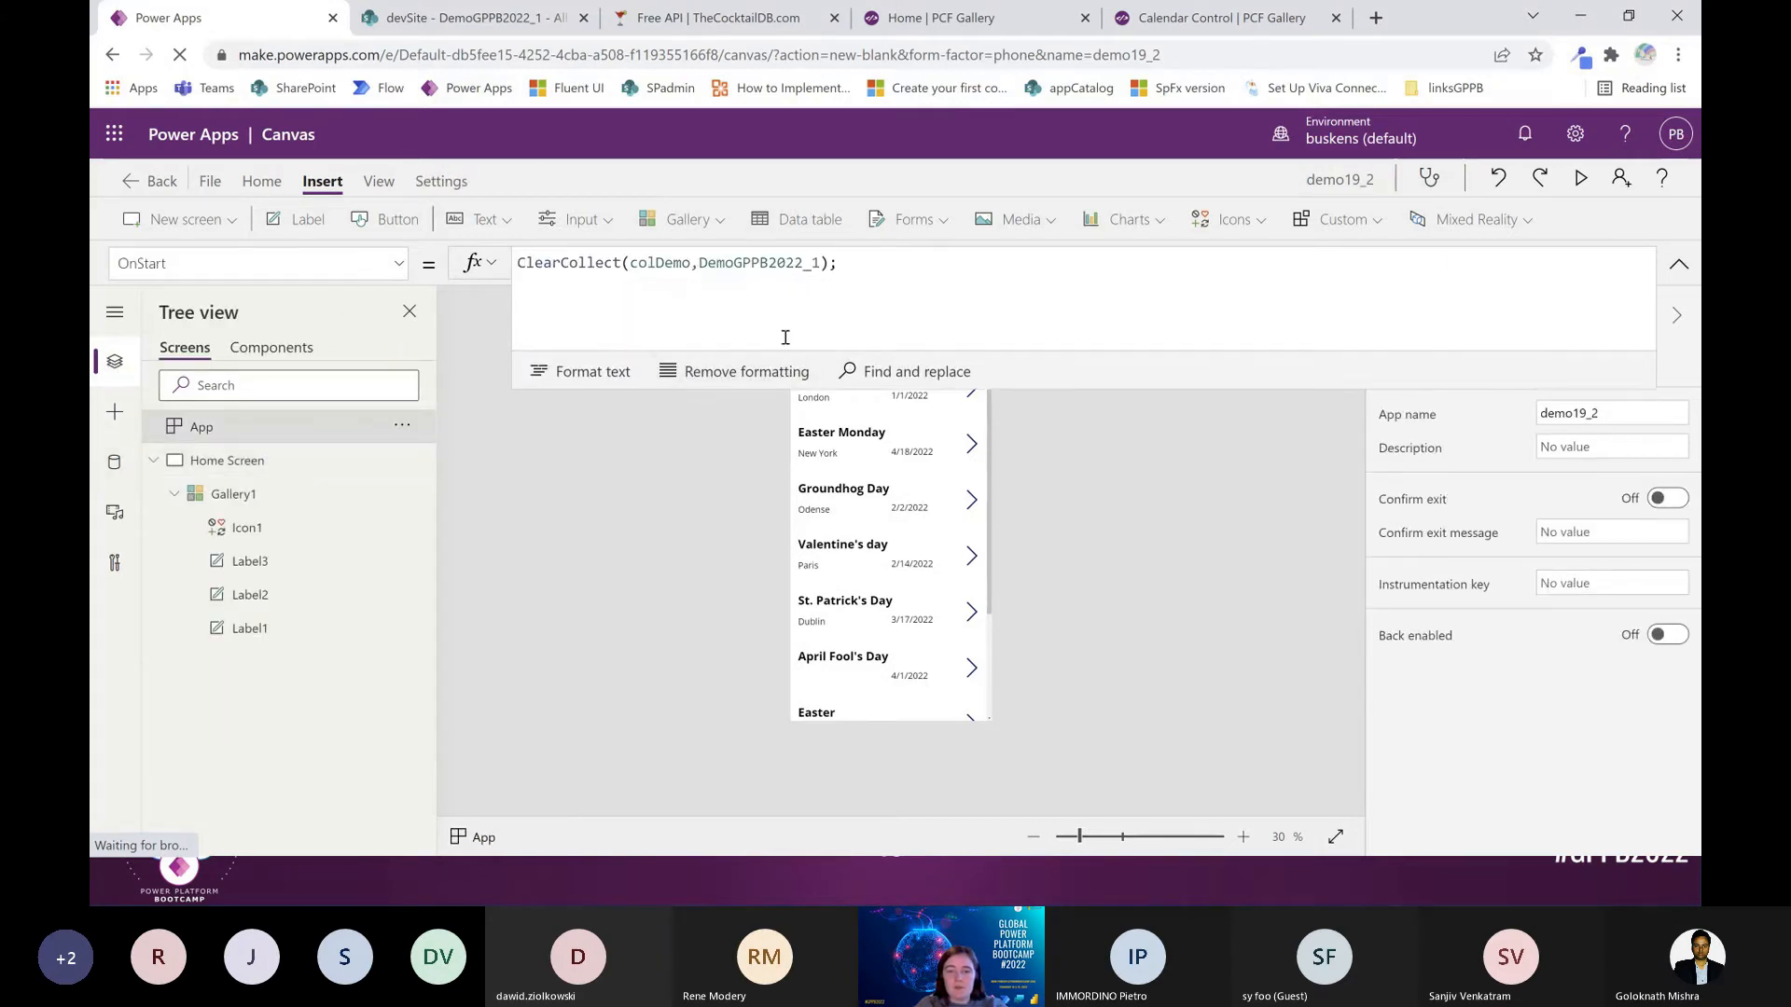
pyautogui.hotkey('shift', 'Return')
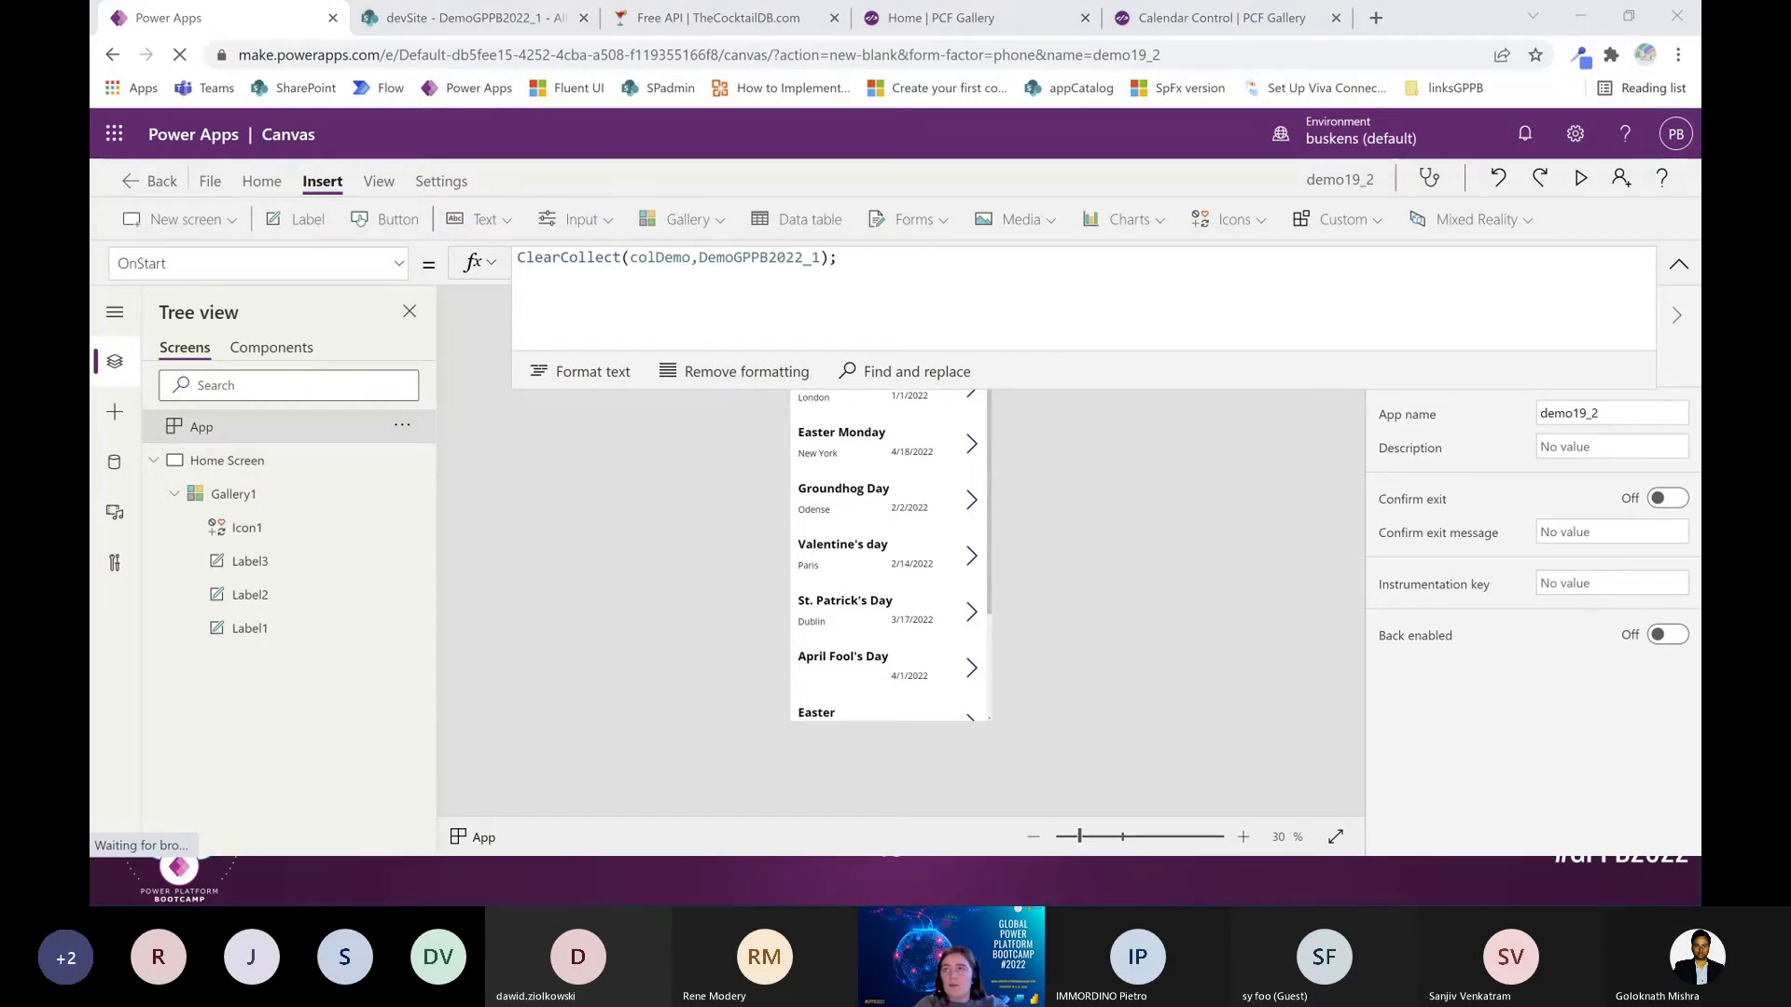
pyautogui.click(770, 270)
pyautogui.write('□   If(IsBlank(varCurrentDoc),Set(varCurrentDoc,LookUp(DemoGPPB2022_1,ID=Param("DocID")+0)),Set(varCurrentDoc,LookUp(DemoGPPB2022_1, ID=varCurrentDoc.ID)));')
pyautogui.click(552, 279)
pyautogui.press('BackSpace')
pyautogui.press('BackSpace')
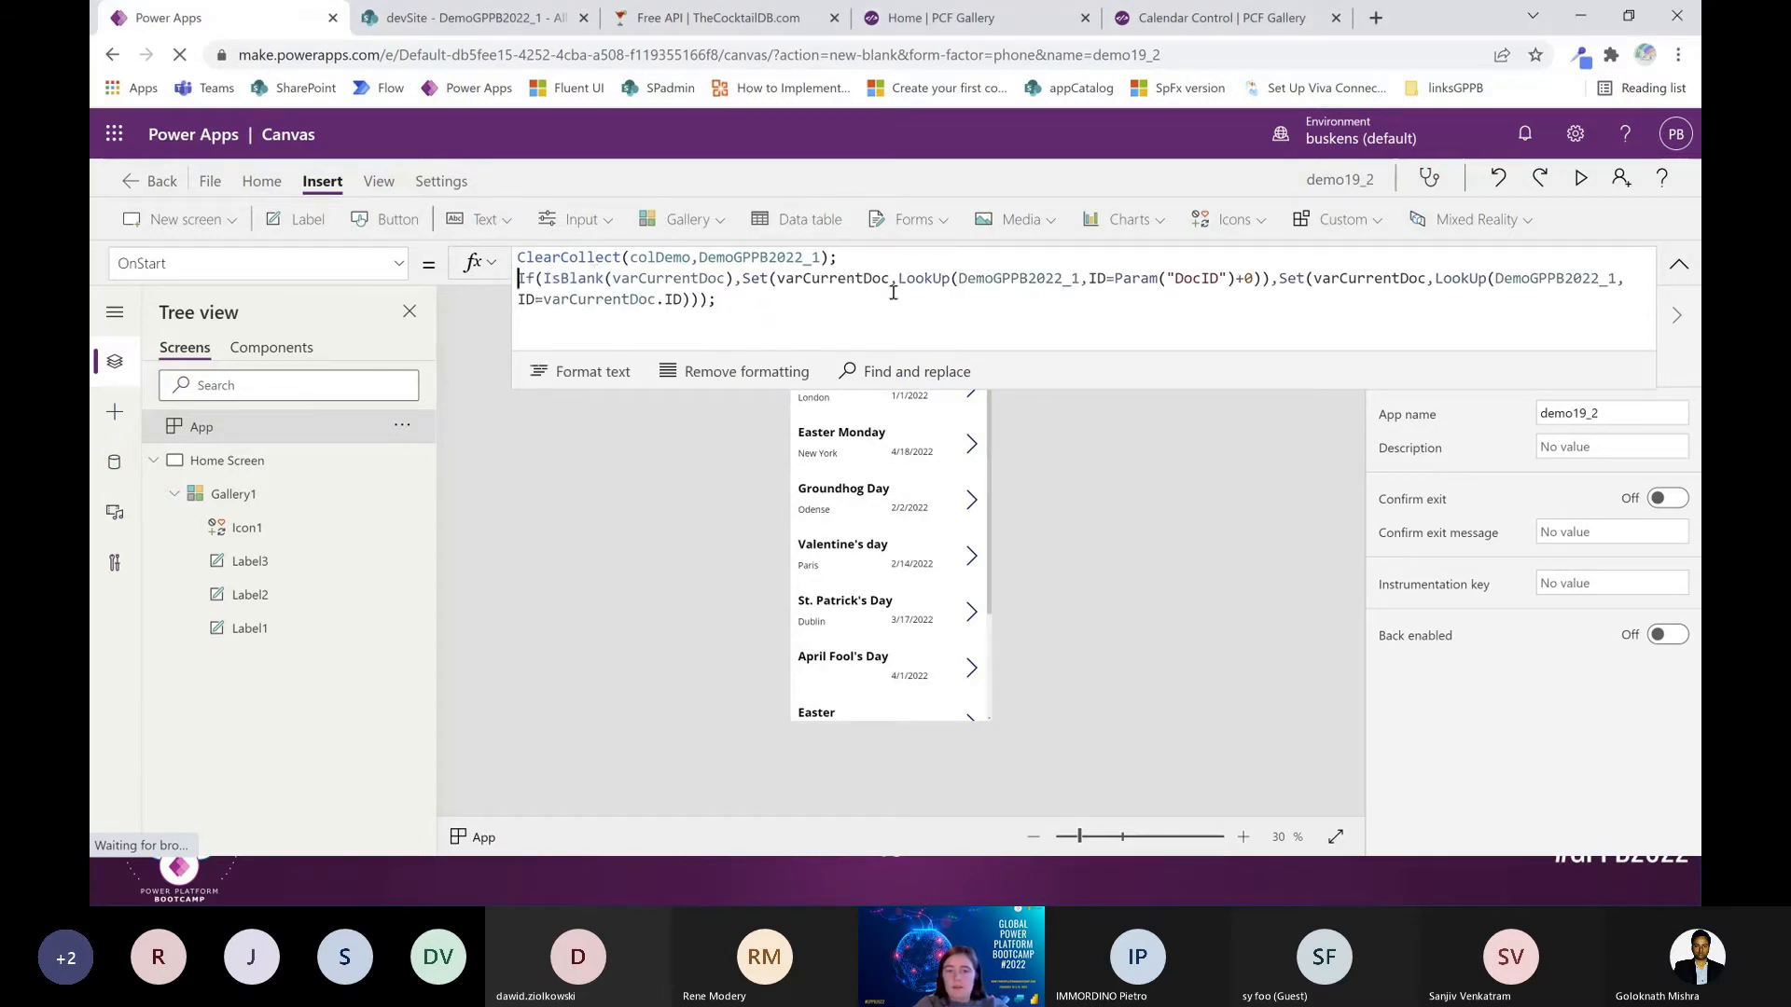
pyautogui.doubleClick(1177, 280)
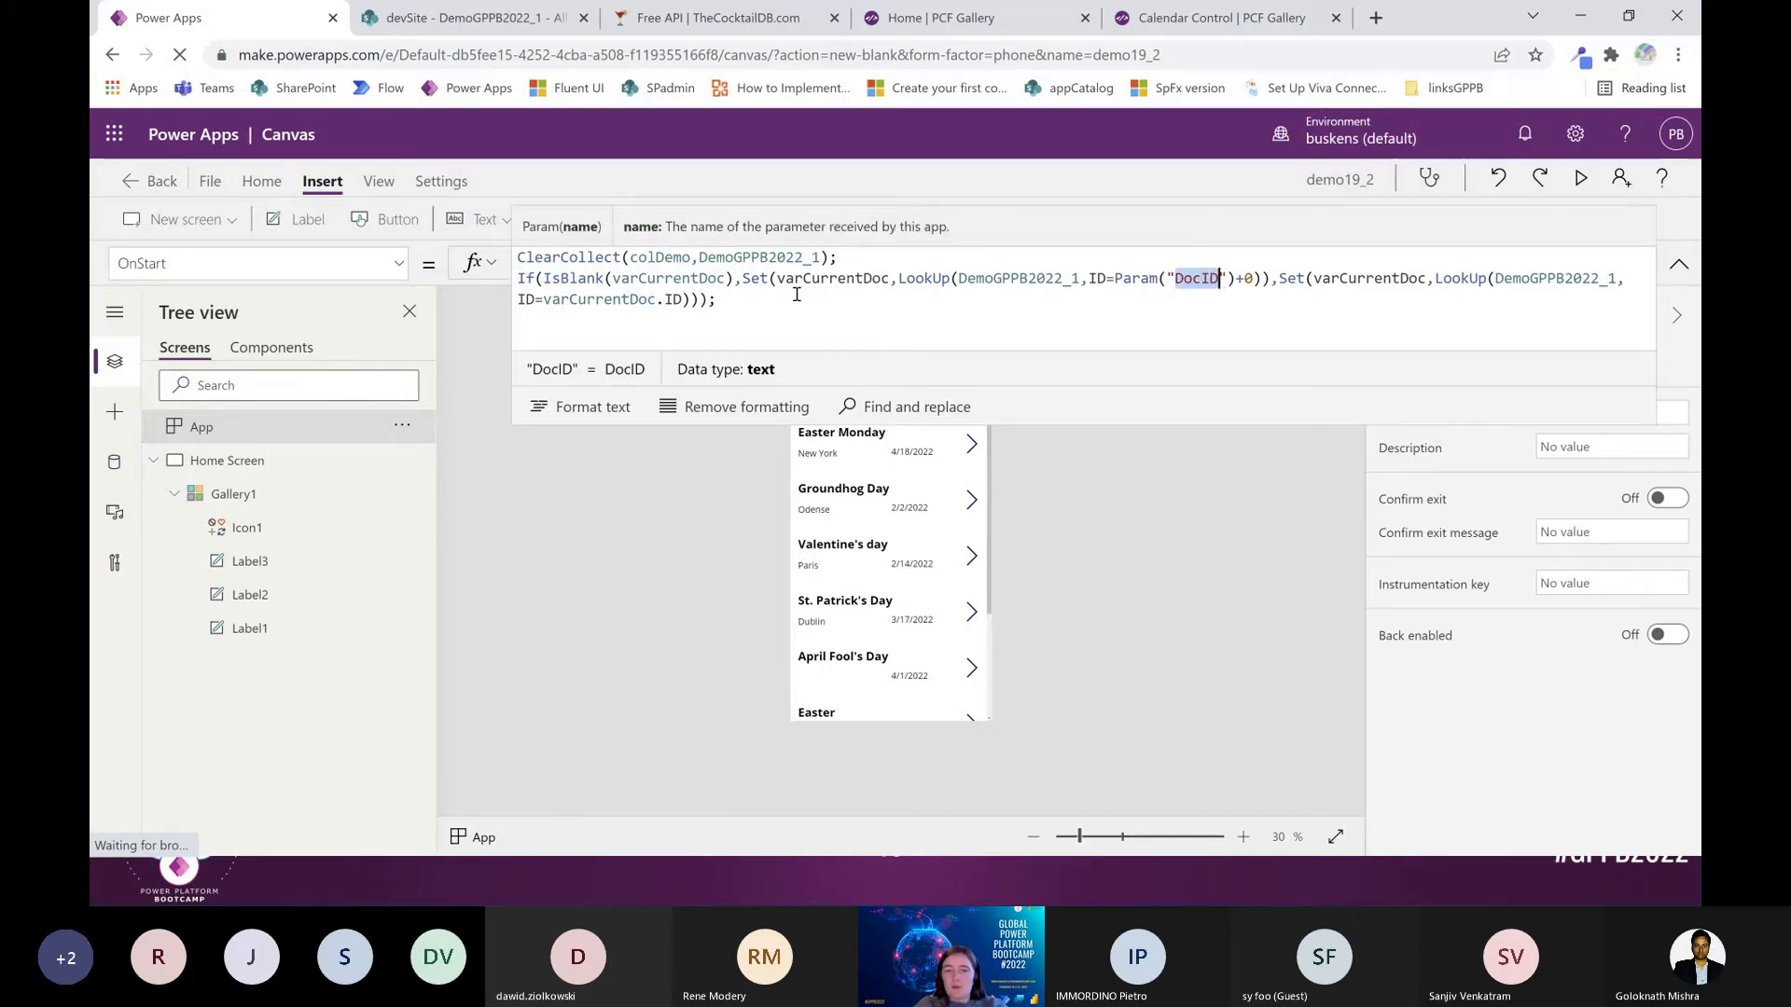
pyautogui.moveTo(775, 280); pyautogui.dragTo(889, 278)
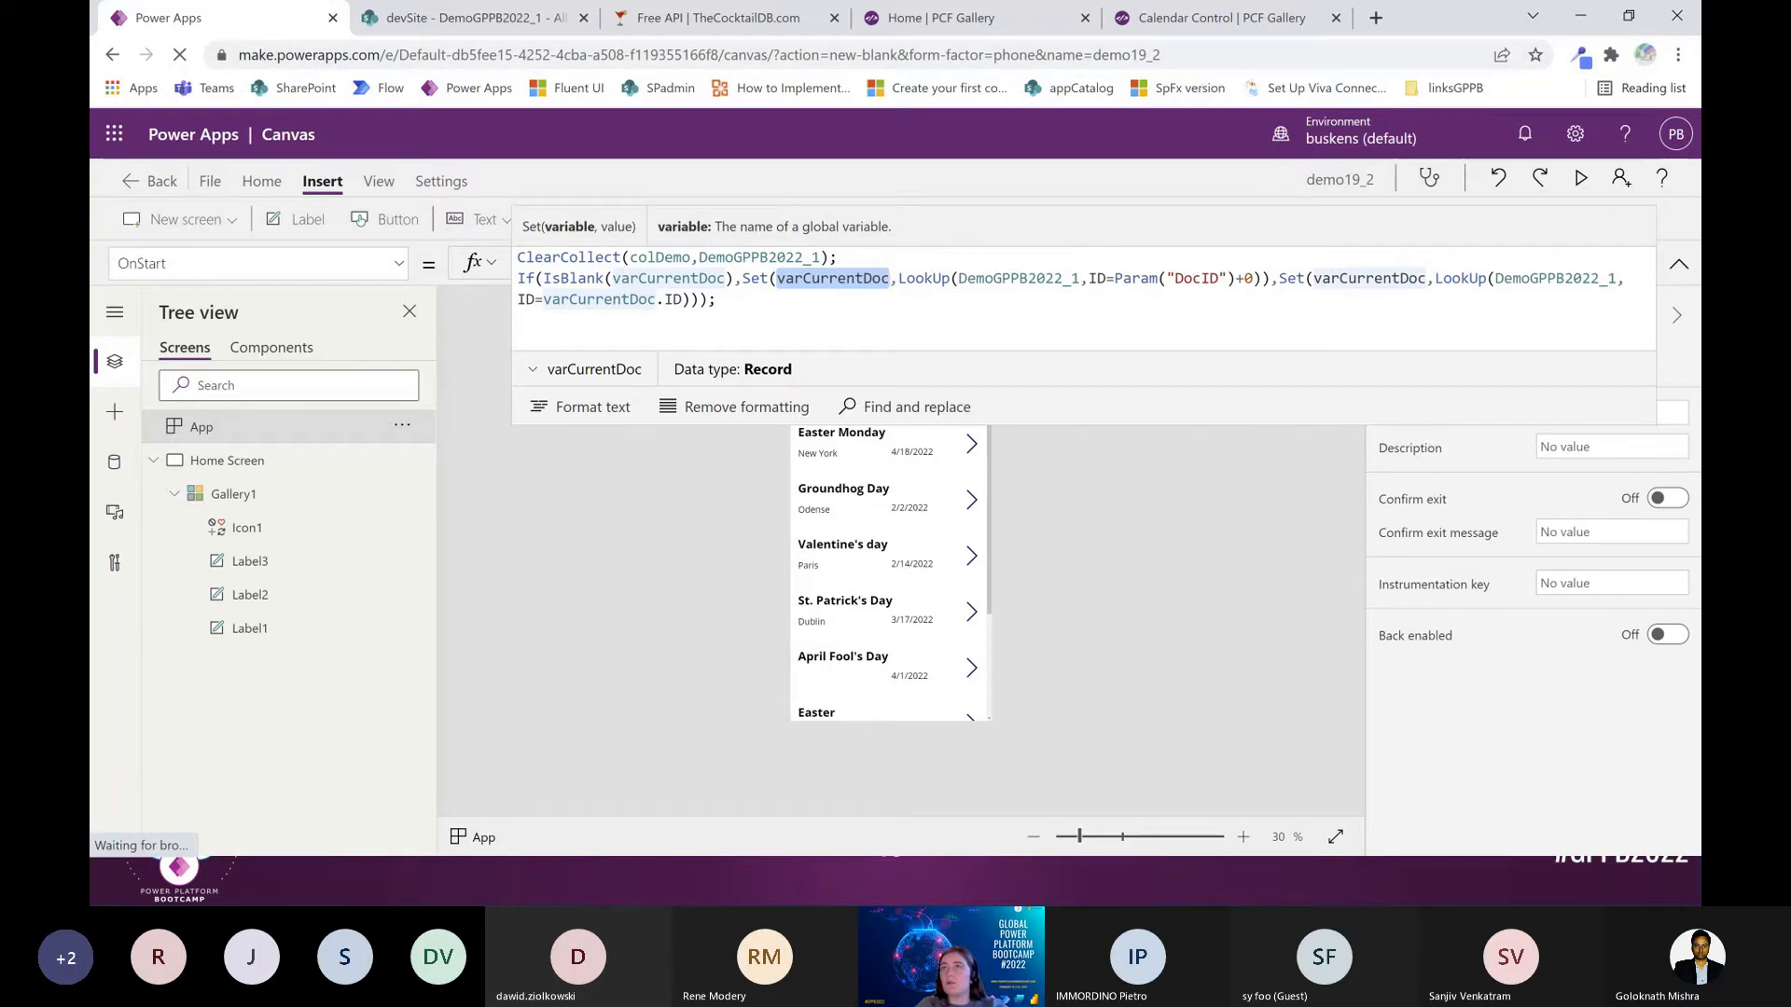
# Rename the gallery on the Home Screen to glHolidays
pyautogui.click(226, 460)
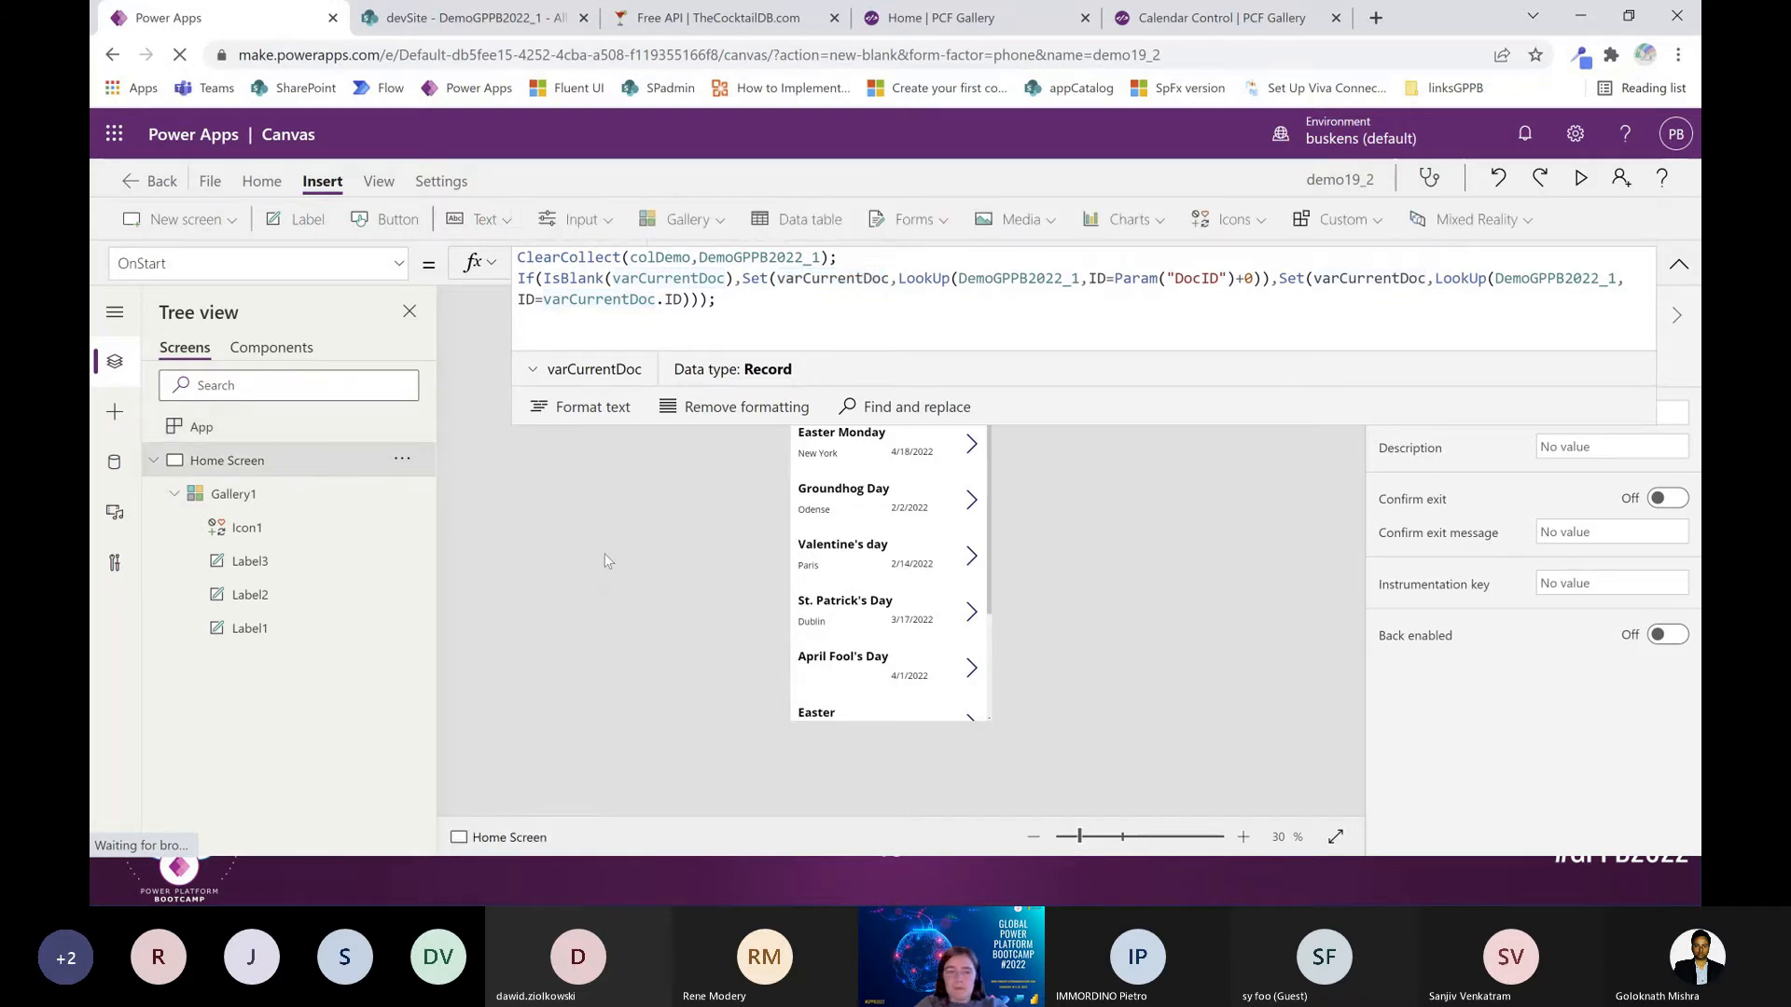
pyautogui.click(174, 494)
pyautogui.doubleClick(227, 497)
pyautogui.write('glH')
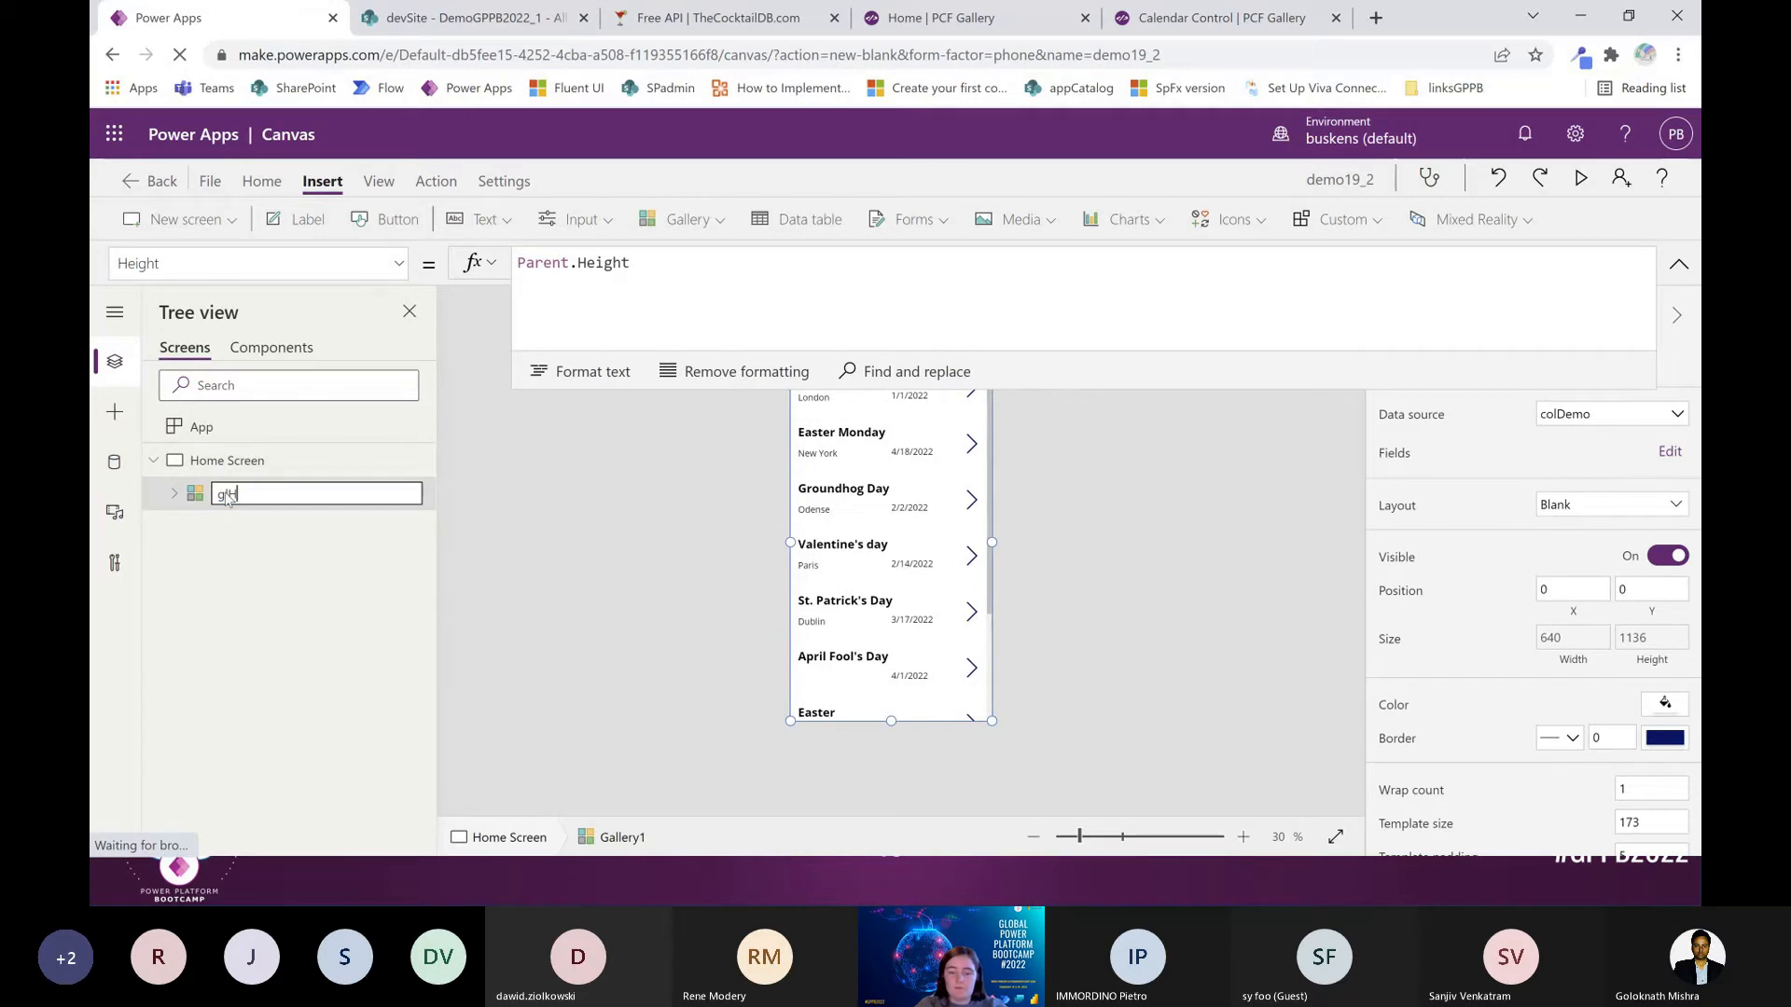
pyautogui.write('olidta')
pyautogui.press('Return')
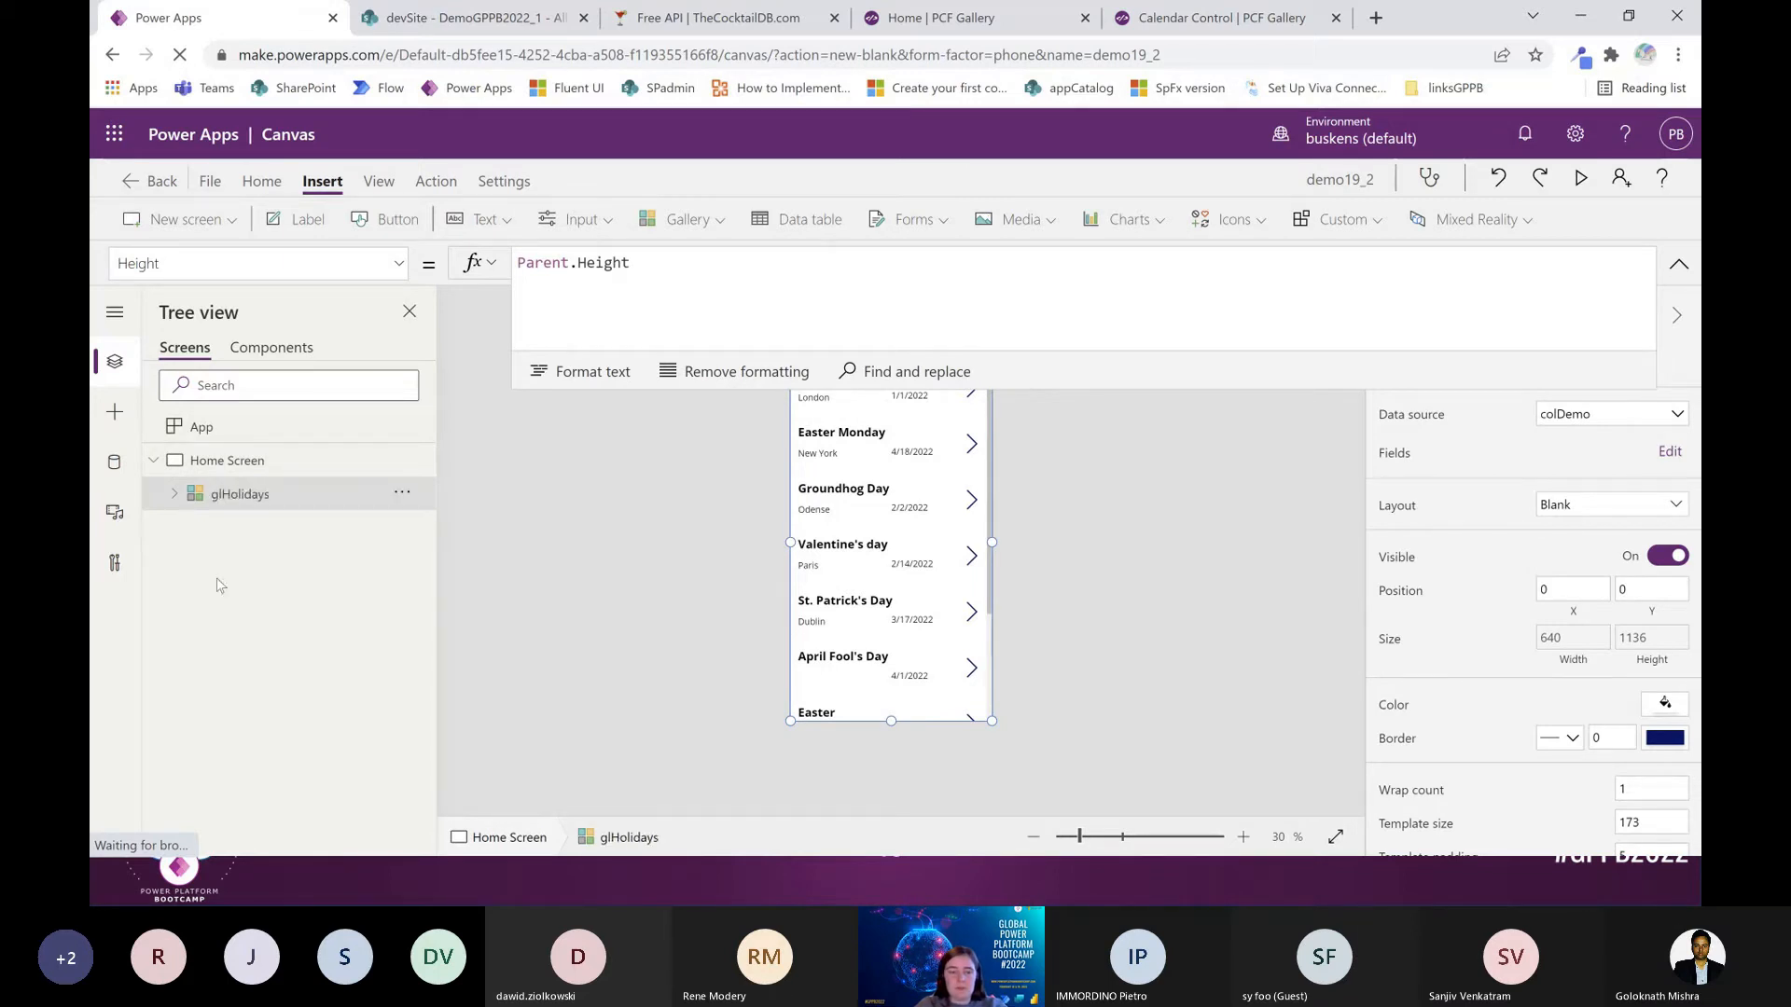
# Add a new blank screen to the app and name it Detail Screen
pyautogui.click(191, 220)
pyautogui.click(187, 298)
pyautogui.doubleClick(279, 534)
pyautogui.write('Detail')
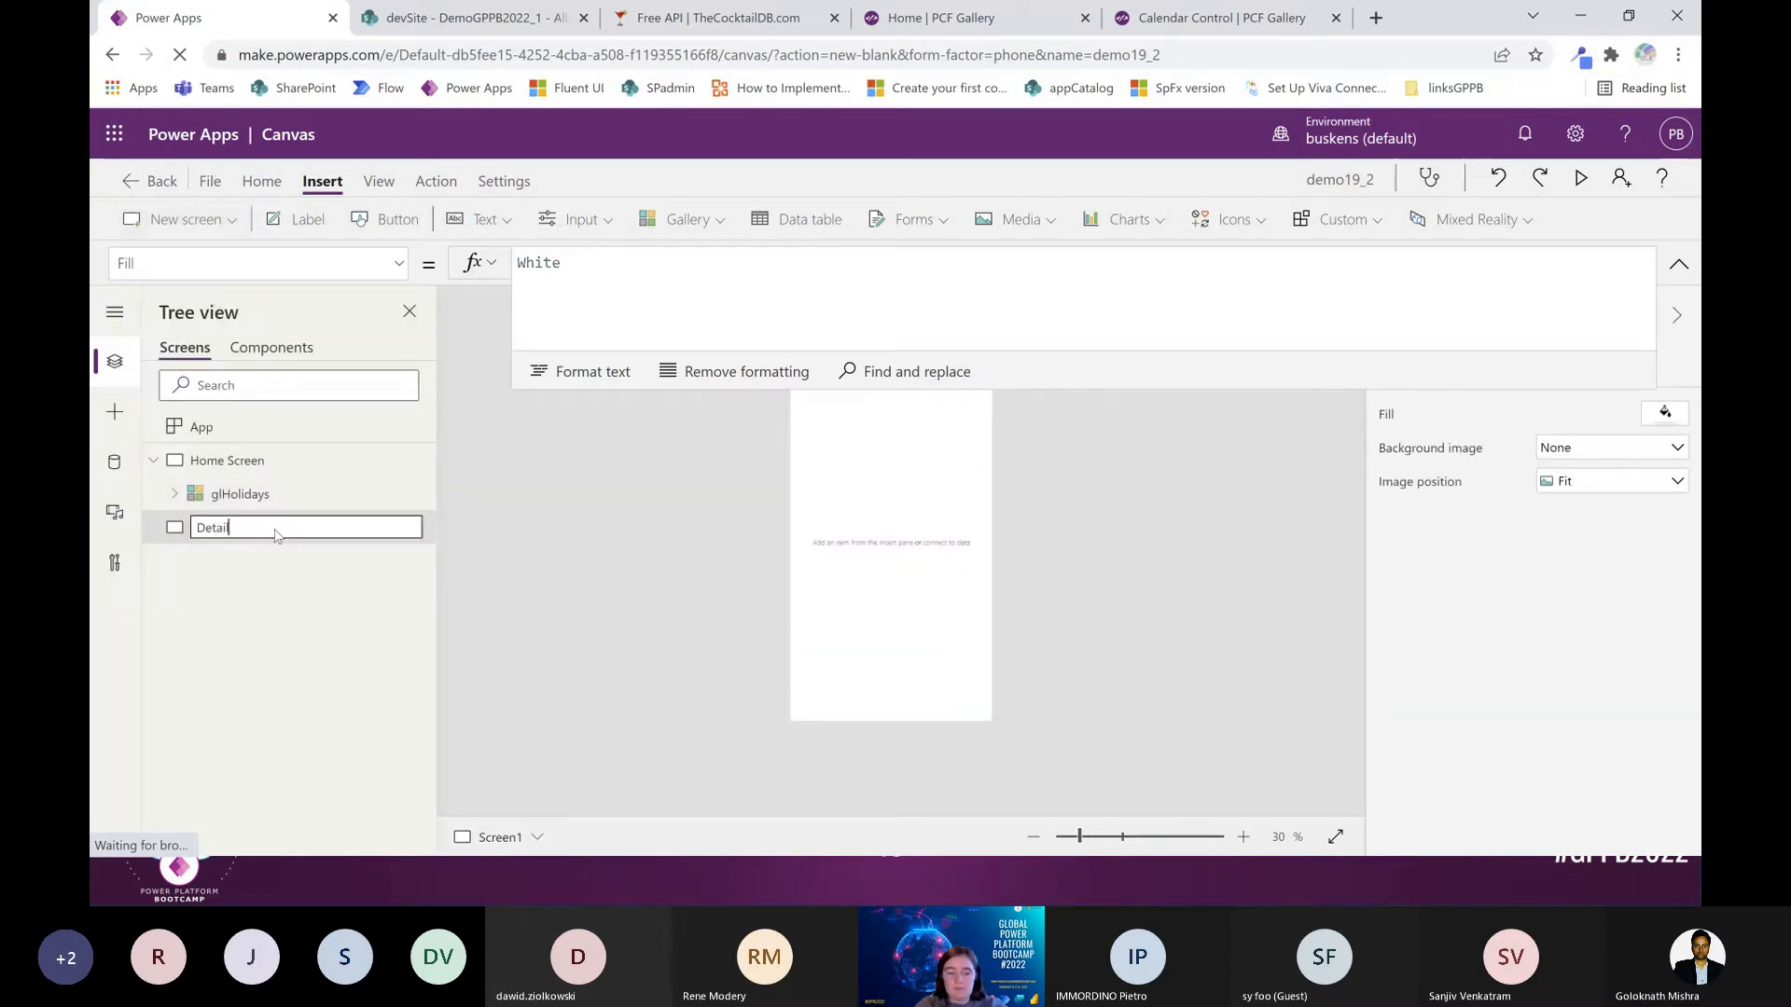
pyautogui.write(' Screen')
pyautogui.press('Return')
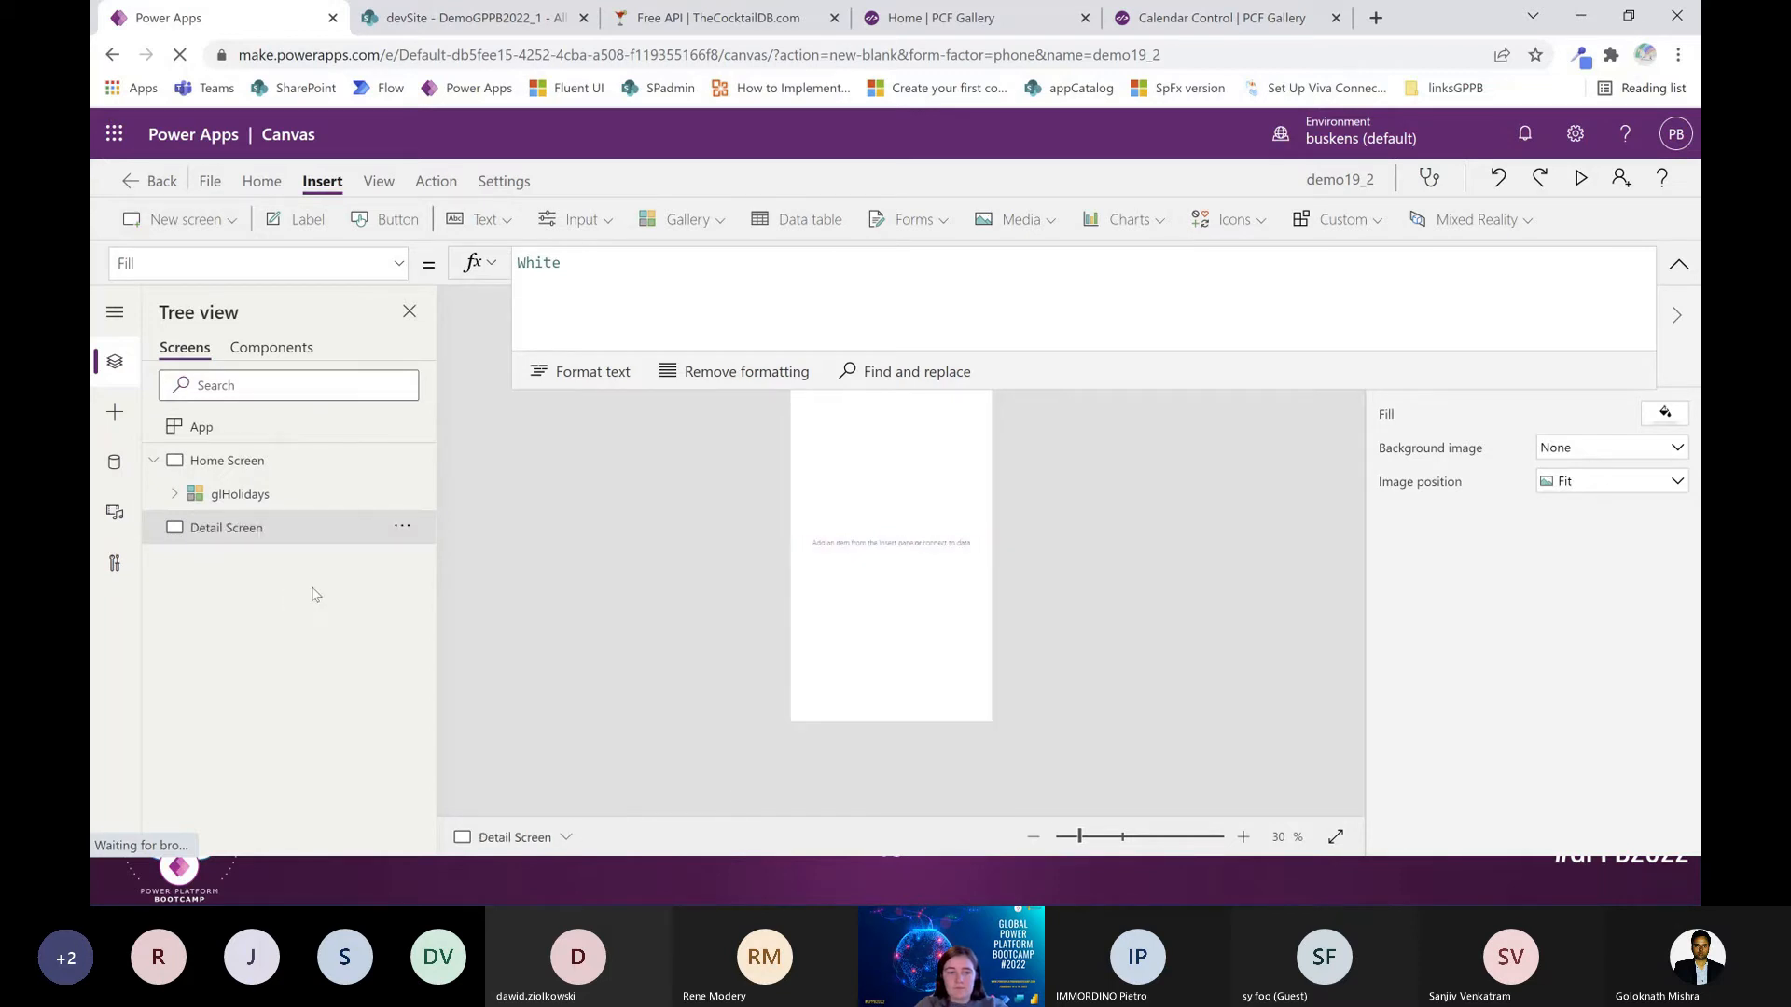
# Add a text label to the Detail Screen and make it centred and bold with font size 38
pyautogui.click(296, 219)
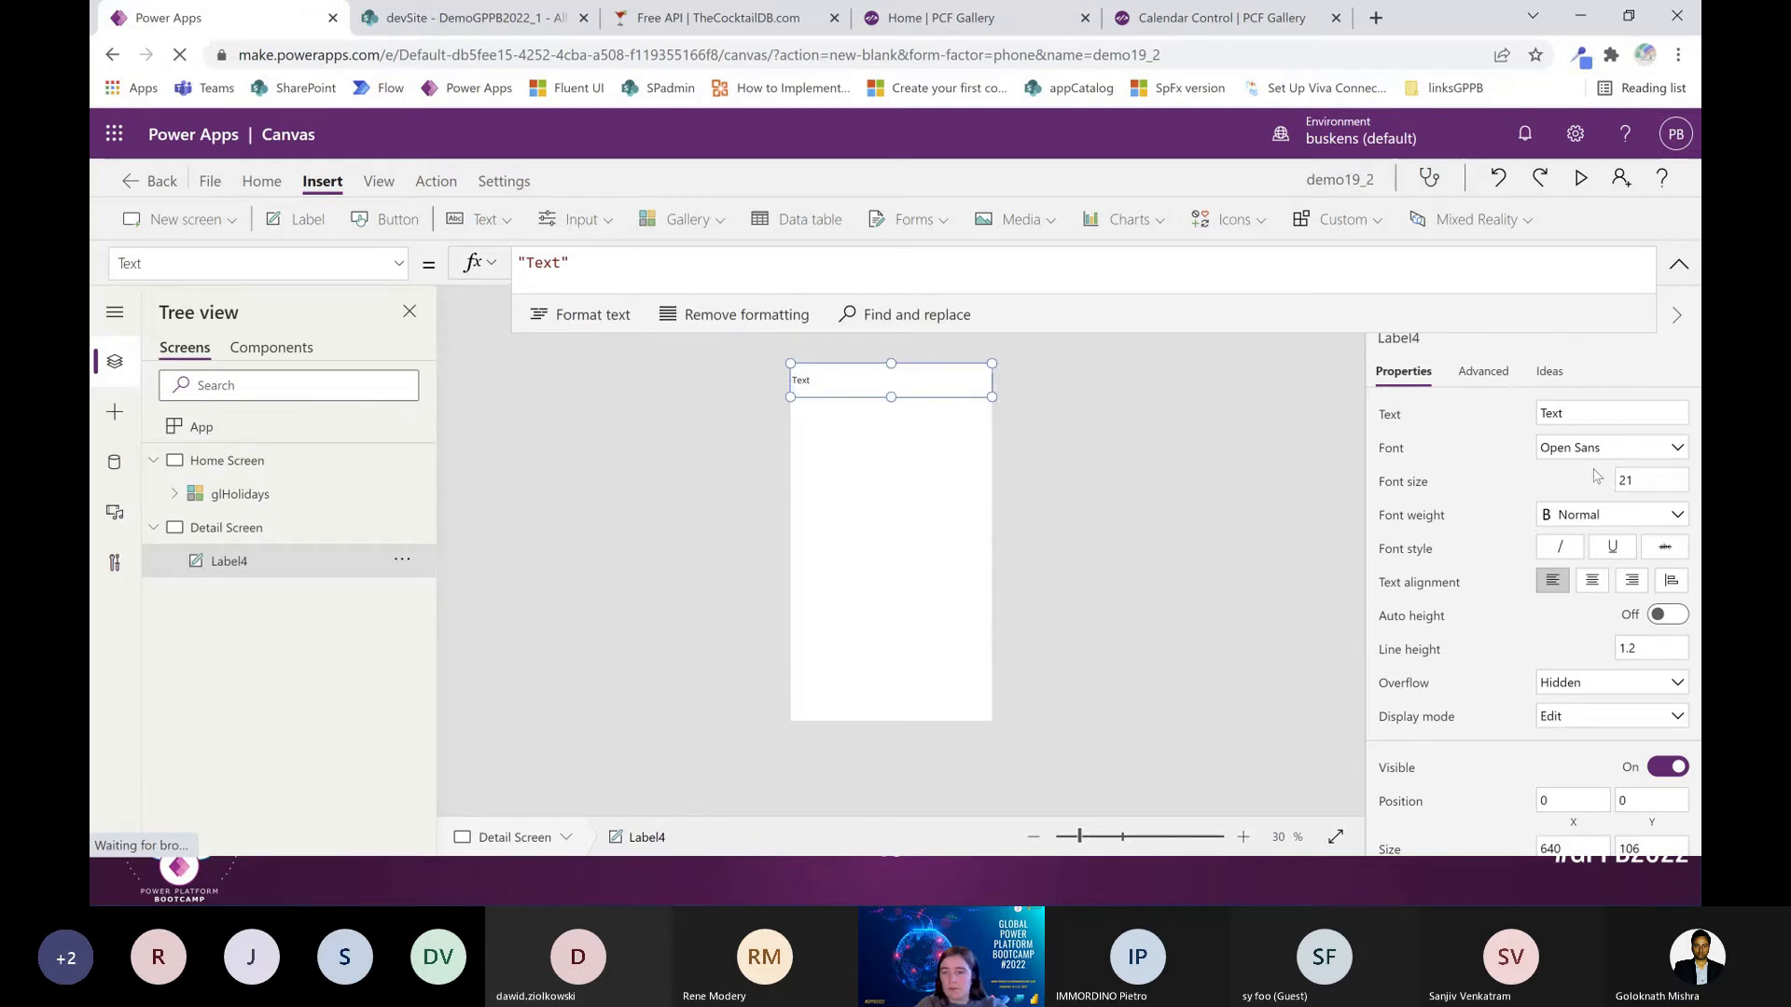
pyautogui.click(1590, 582)
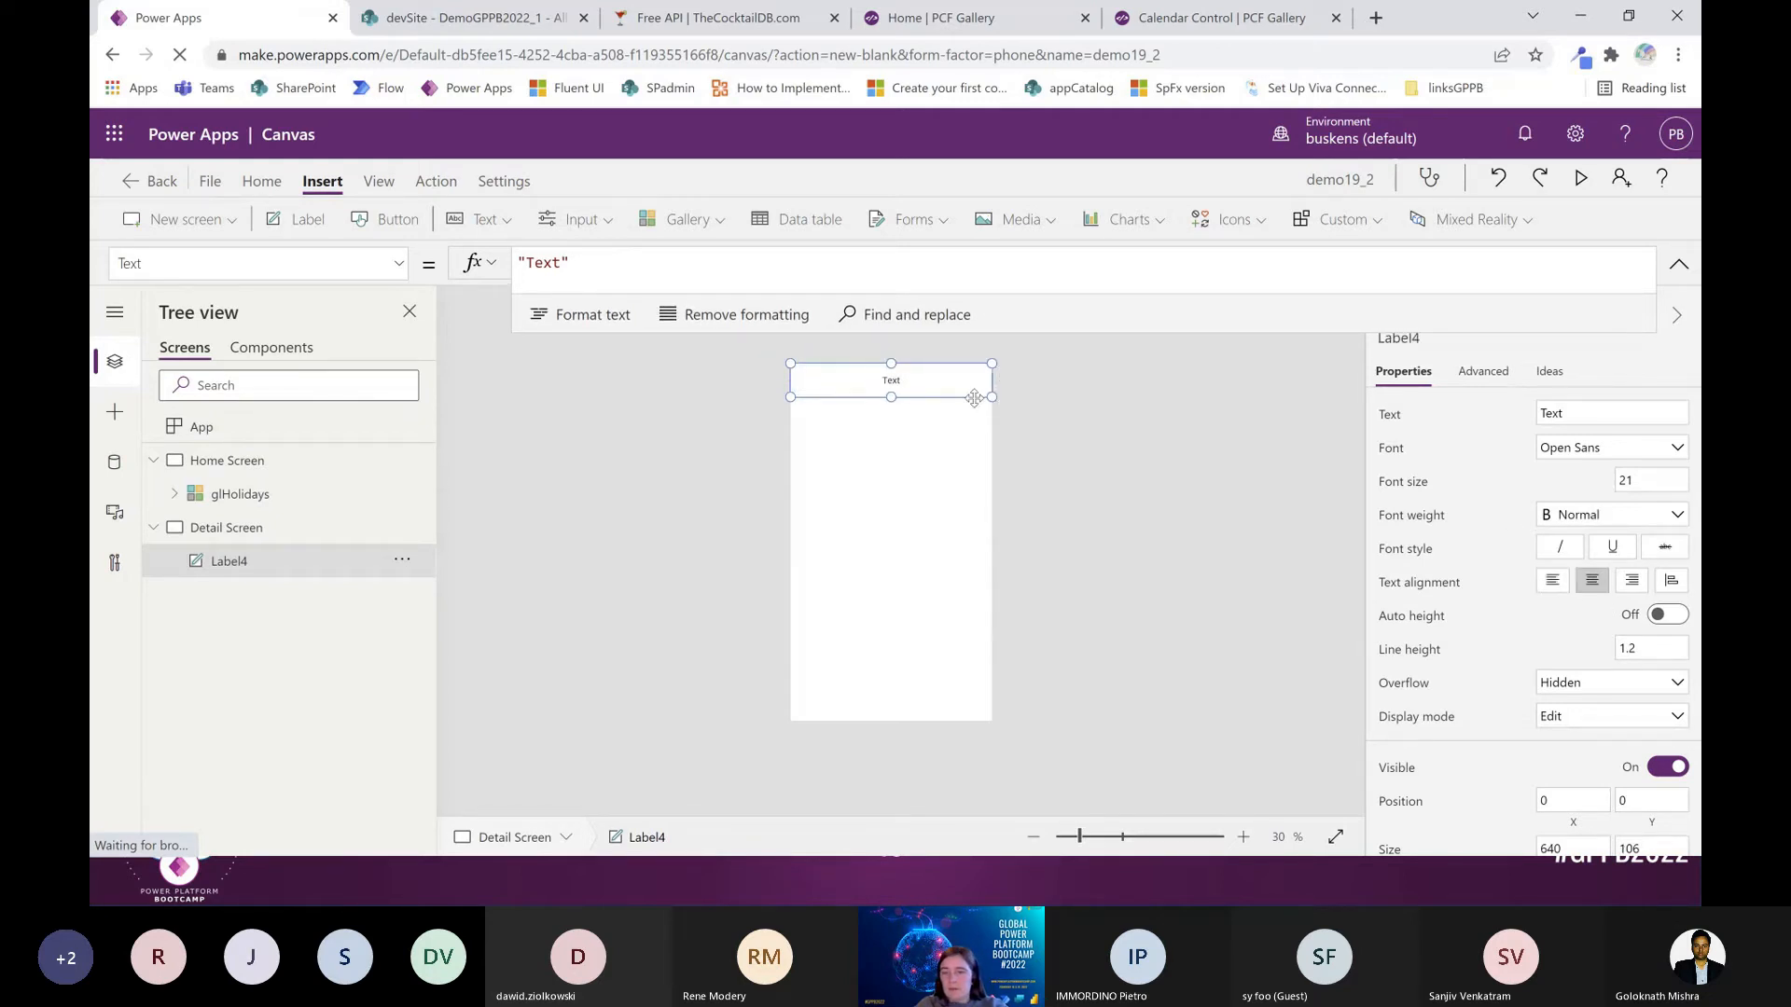
pyautogui.click(1600, 517)
pyautogui.click(1577, 540)
pyautogui.click(1623, 481)
pyautogui.write('30')
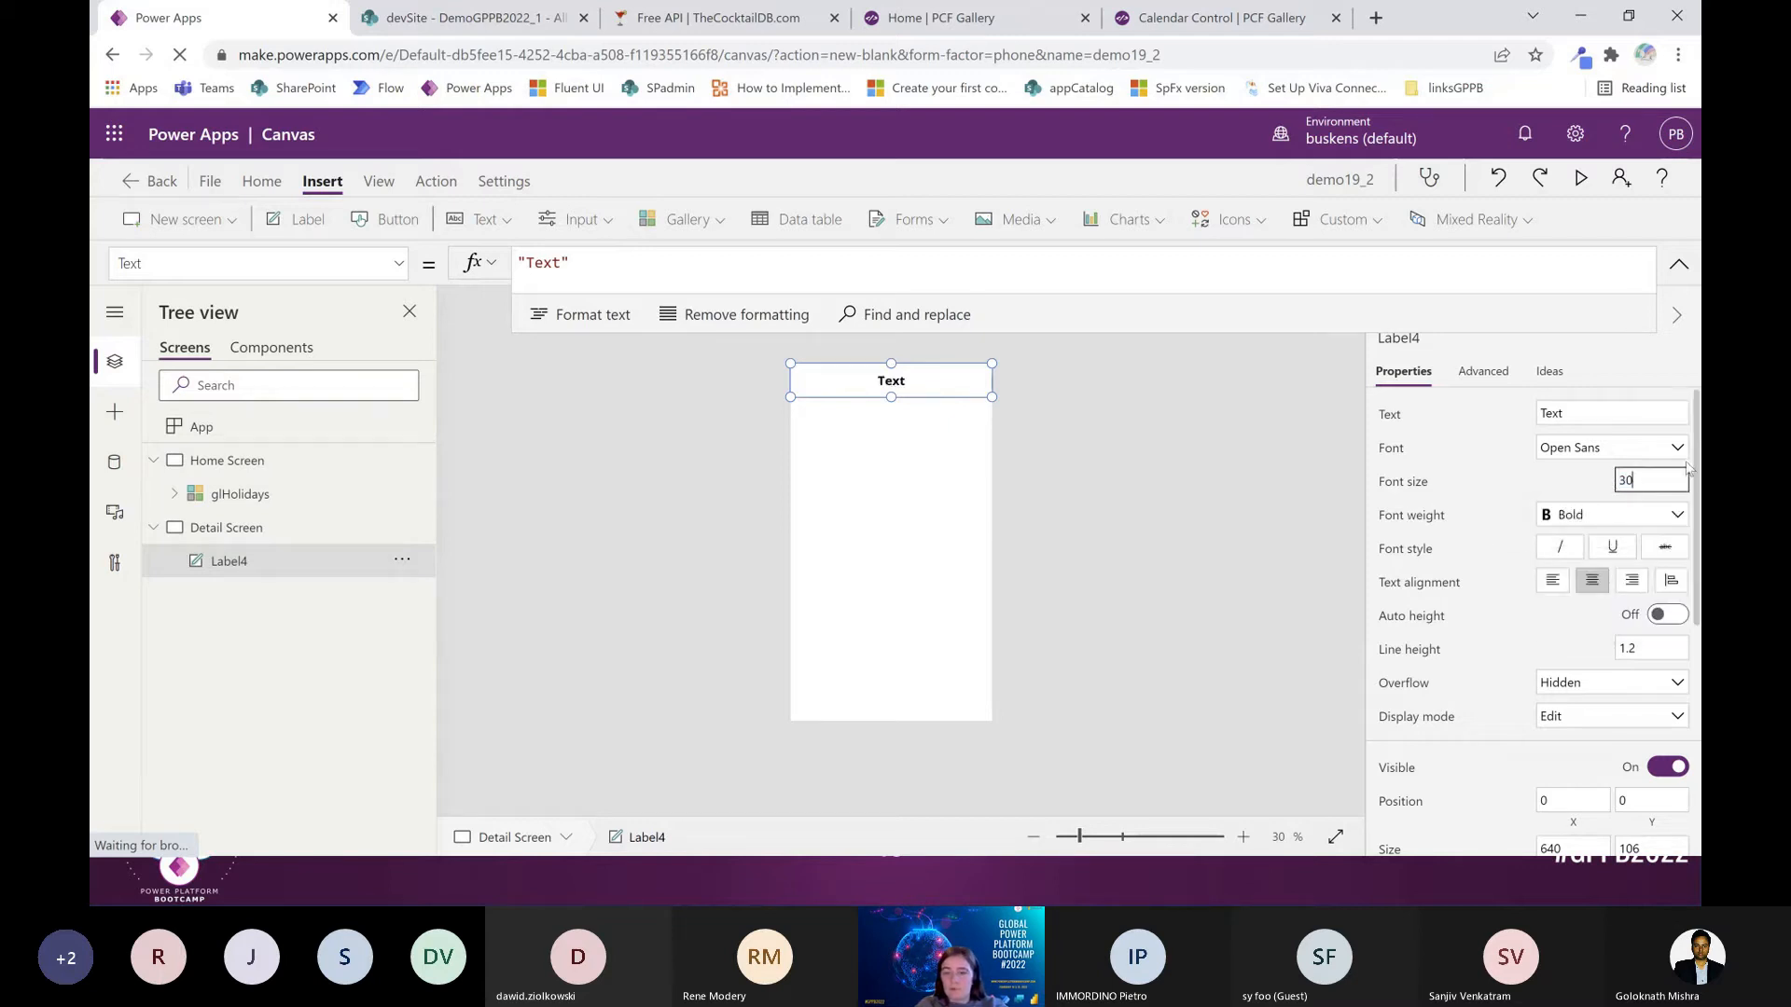
pyautogui.press('BackSpace')
pyautogui.write('8')
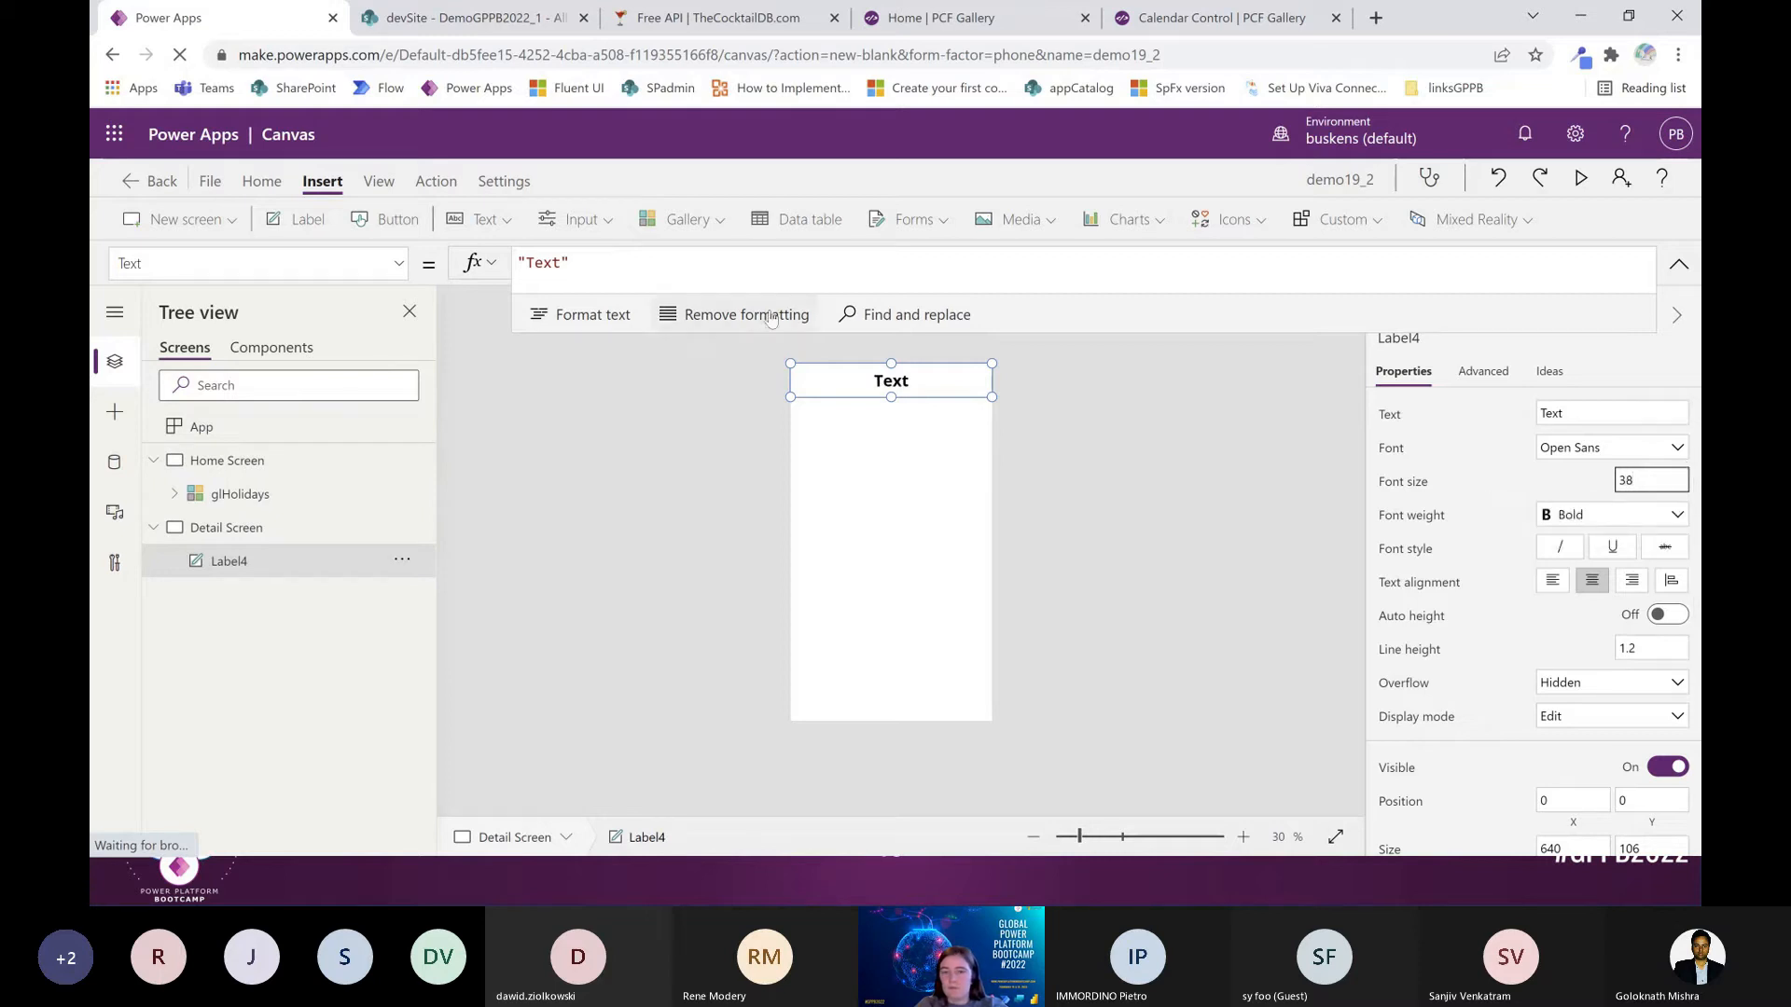
# Set the heading label's text to If(IsBlank(varCurrentDoc),glHolidays.Selected.Title,varCurrentDoc.Title)
pyautogui.click(666, 262)
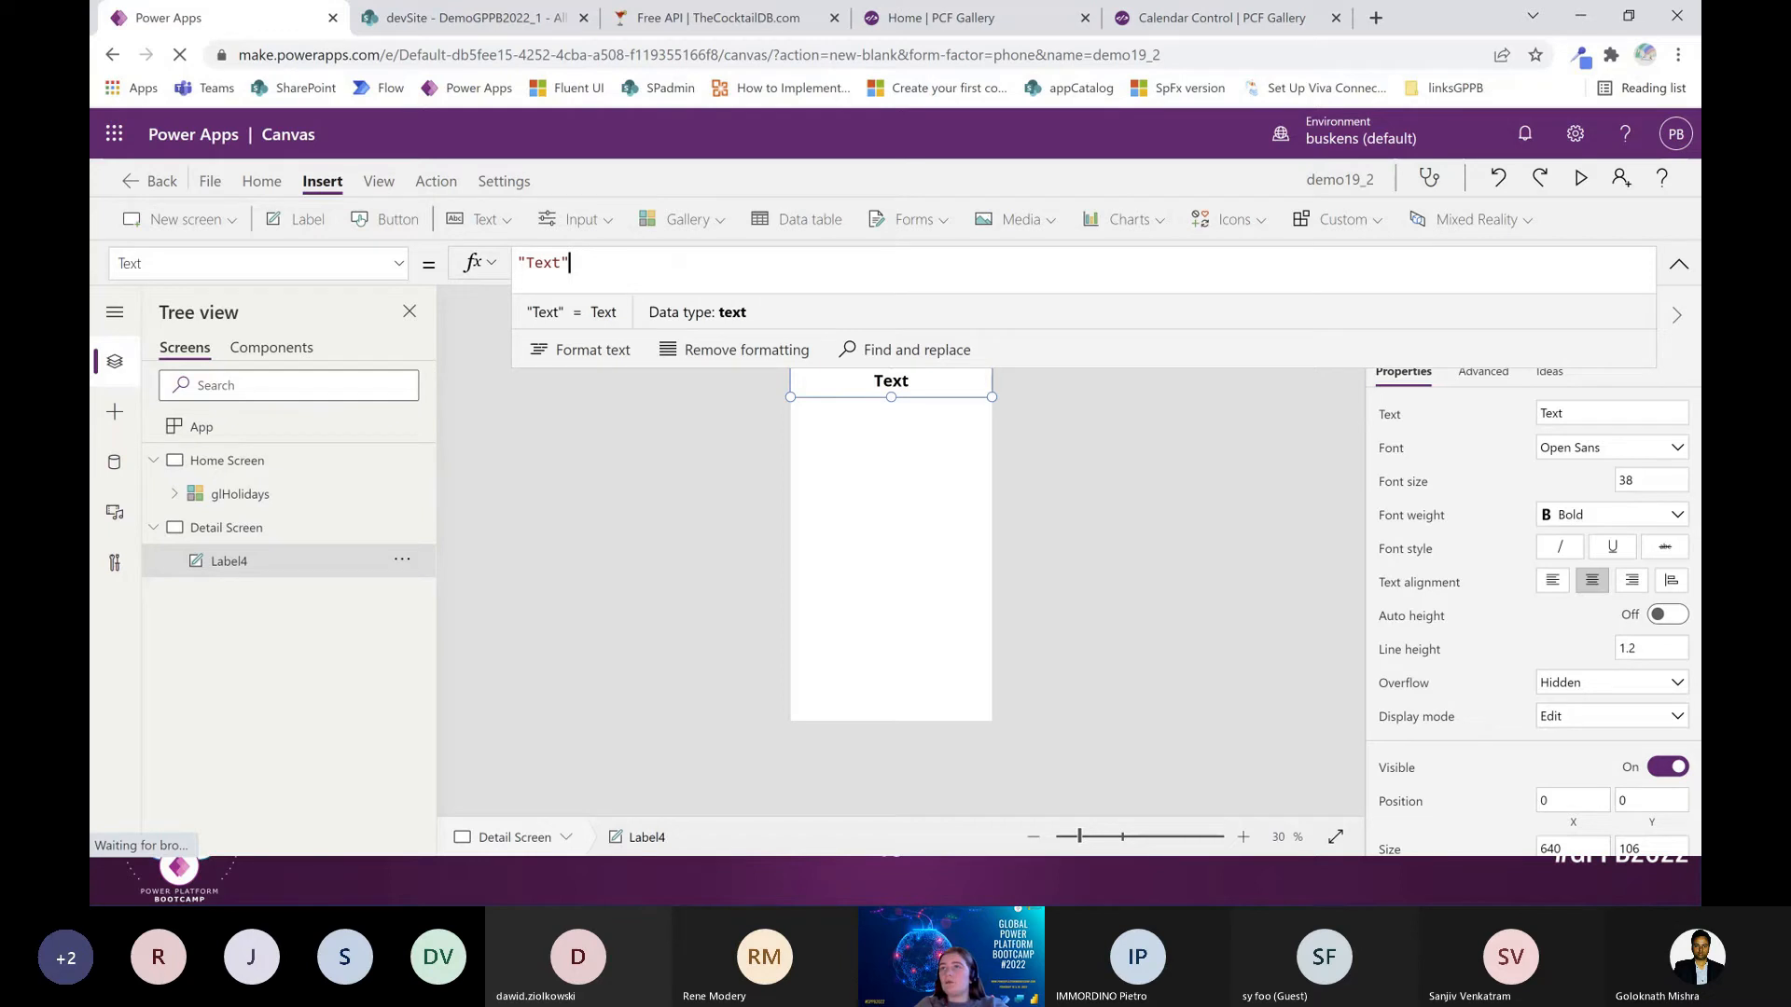
pyautogui.moveTo(586, 264); pyautogui.dragTo(504, 275)
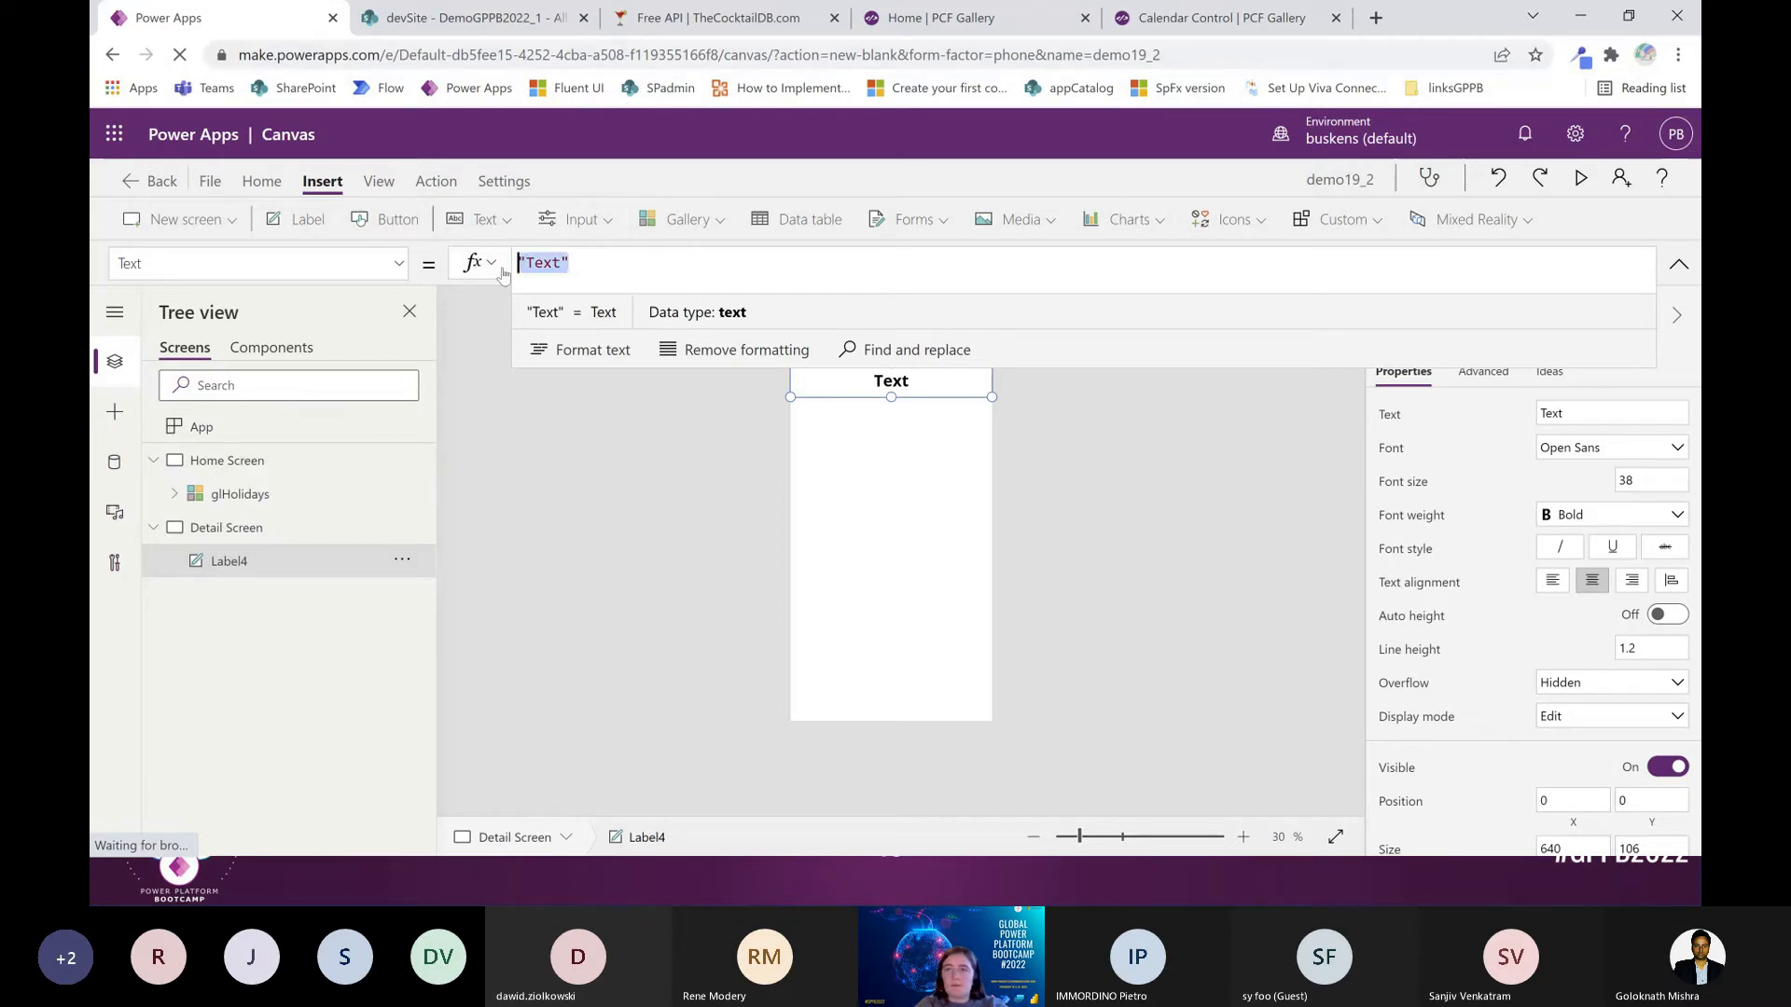
pyautogui.write('If(')
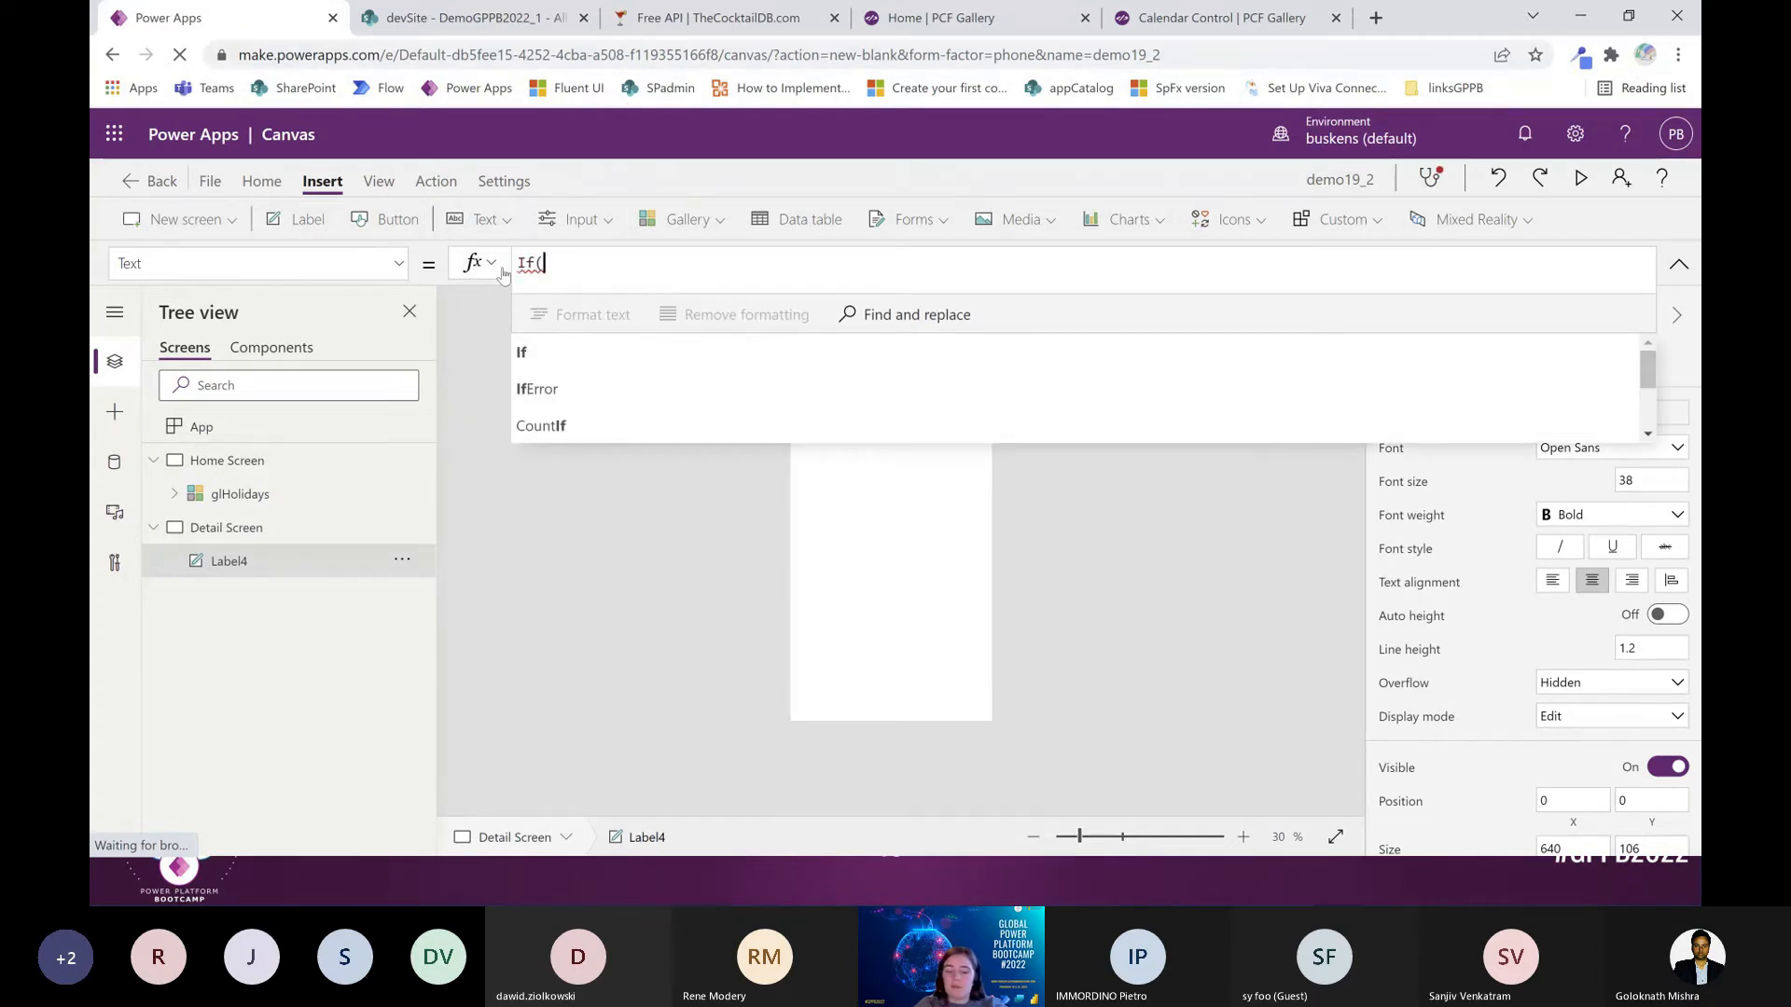
pyautogui.write('IsBlank')
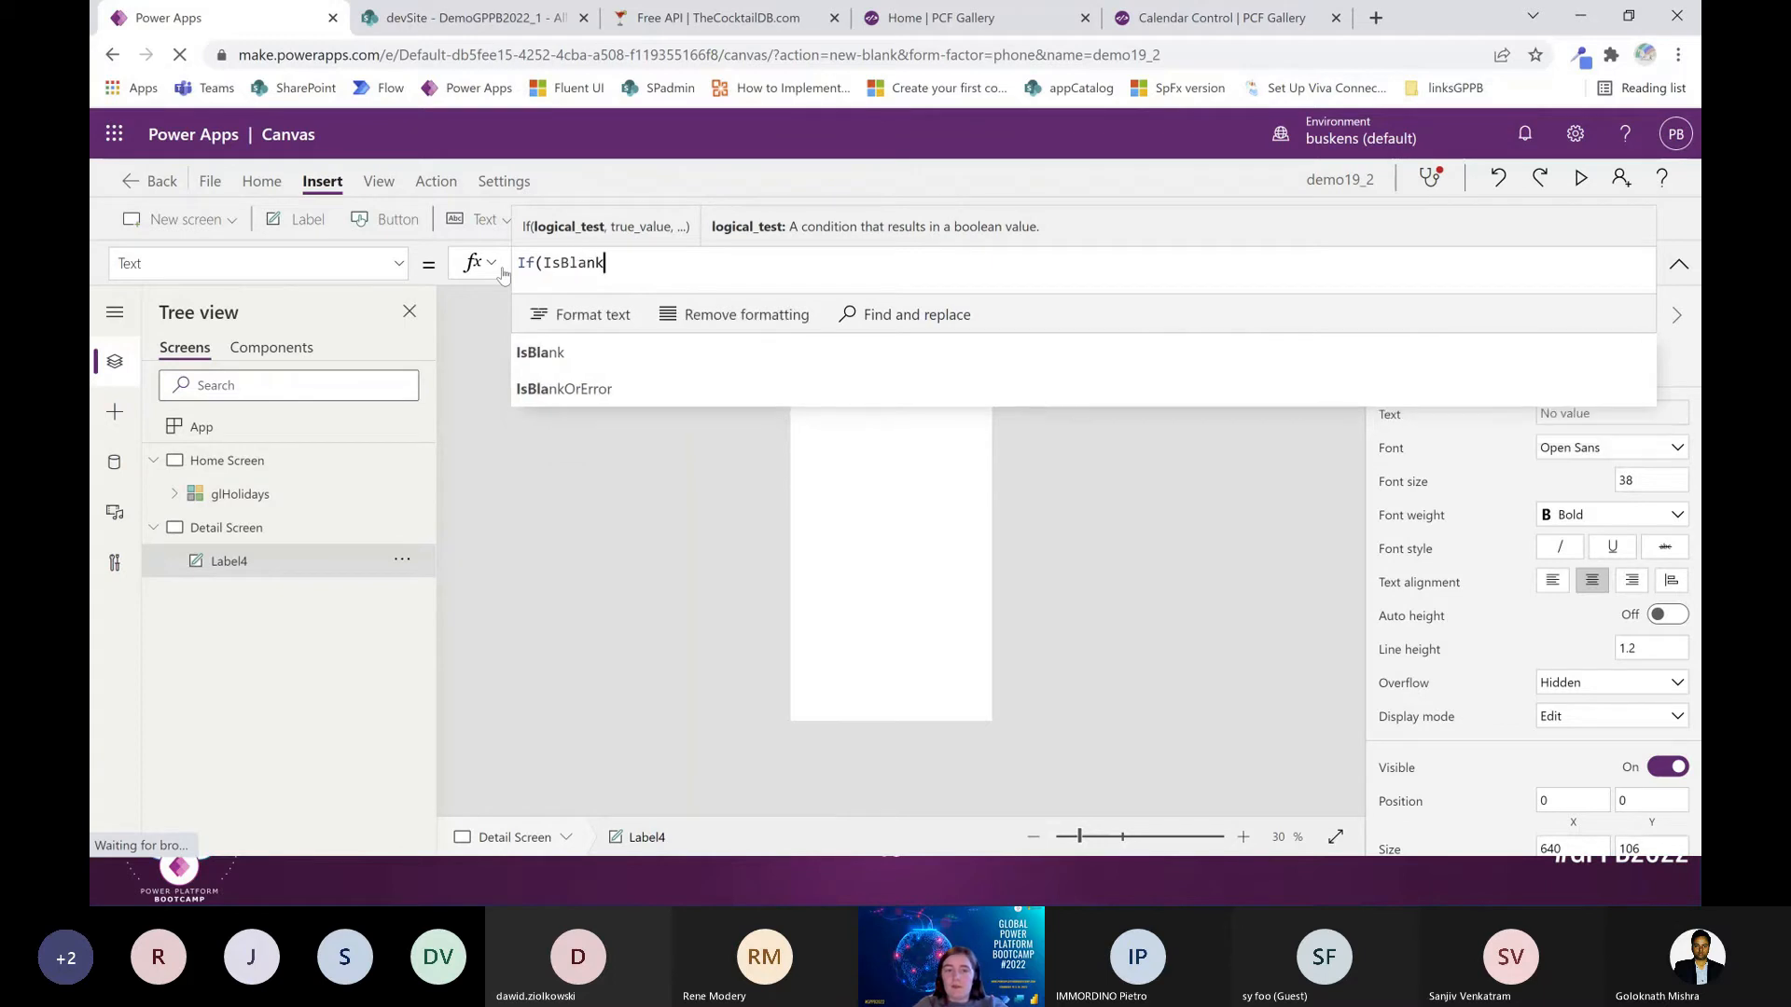
pyautogui.write('(varCurrentDoc)')
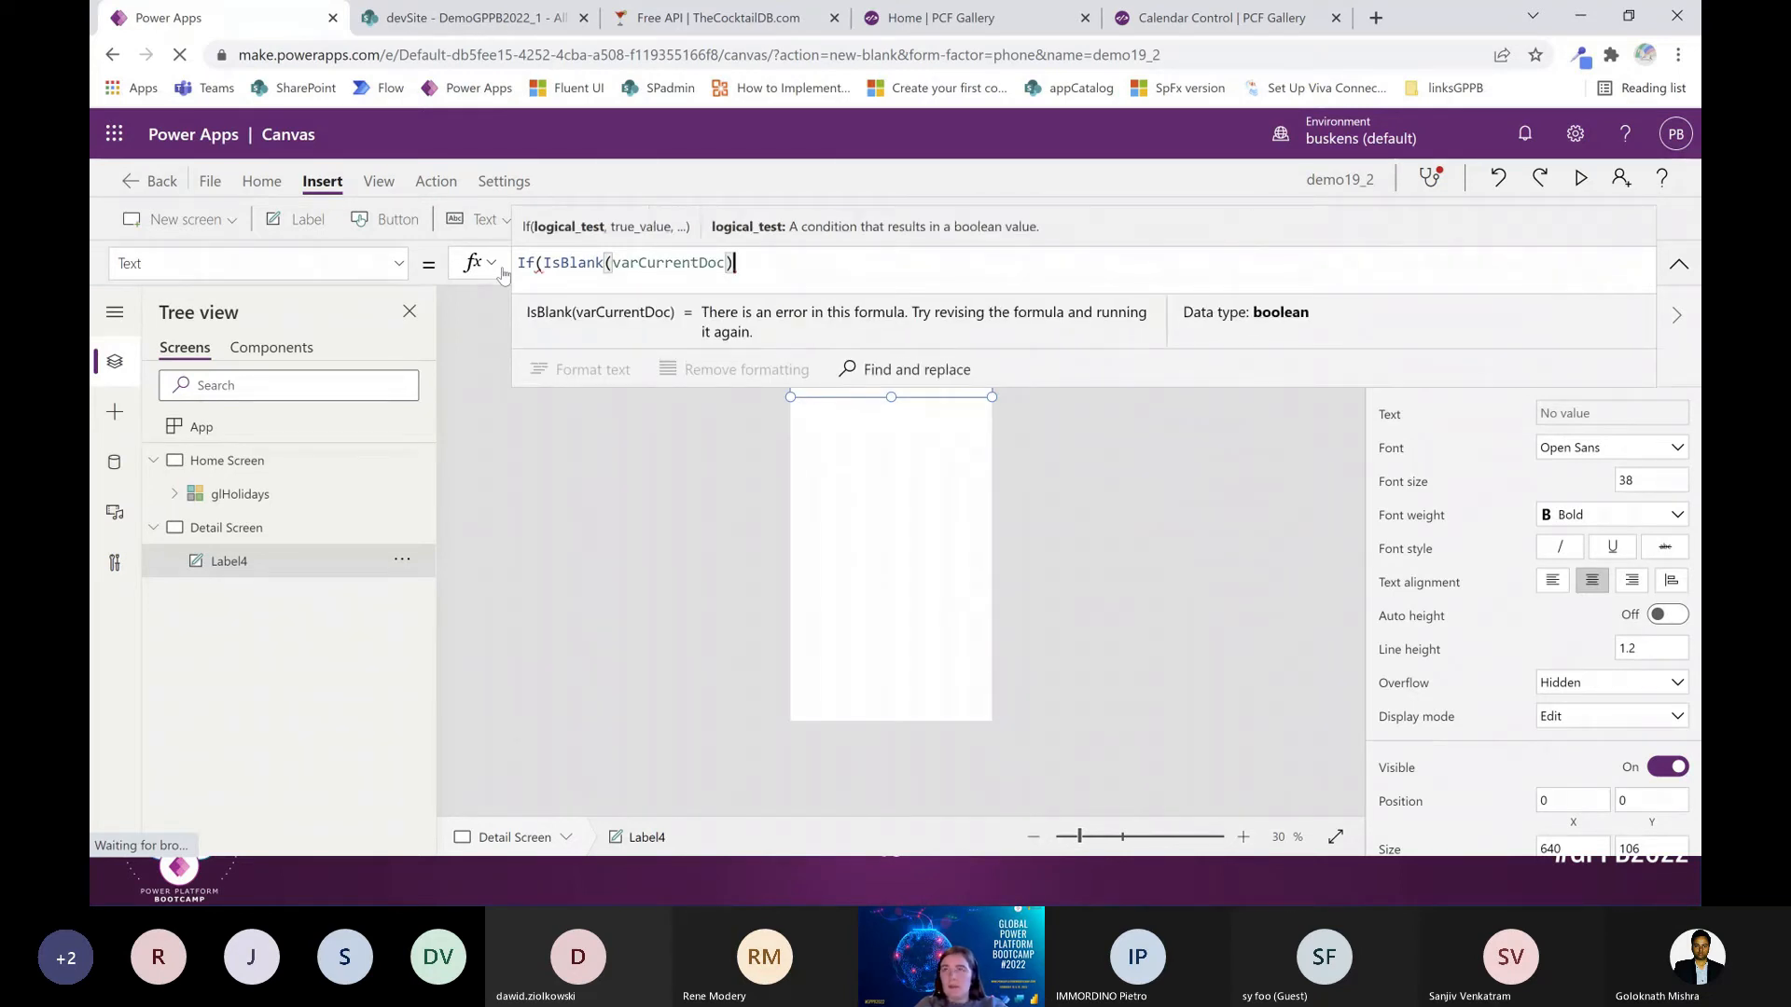
pyautogui.write(',gl')
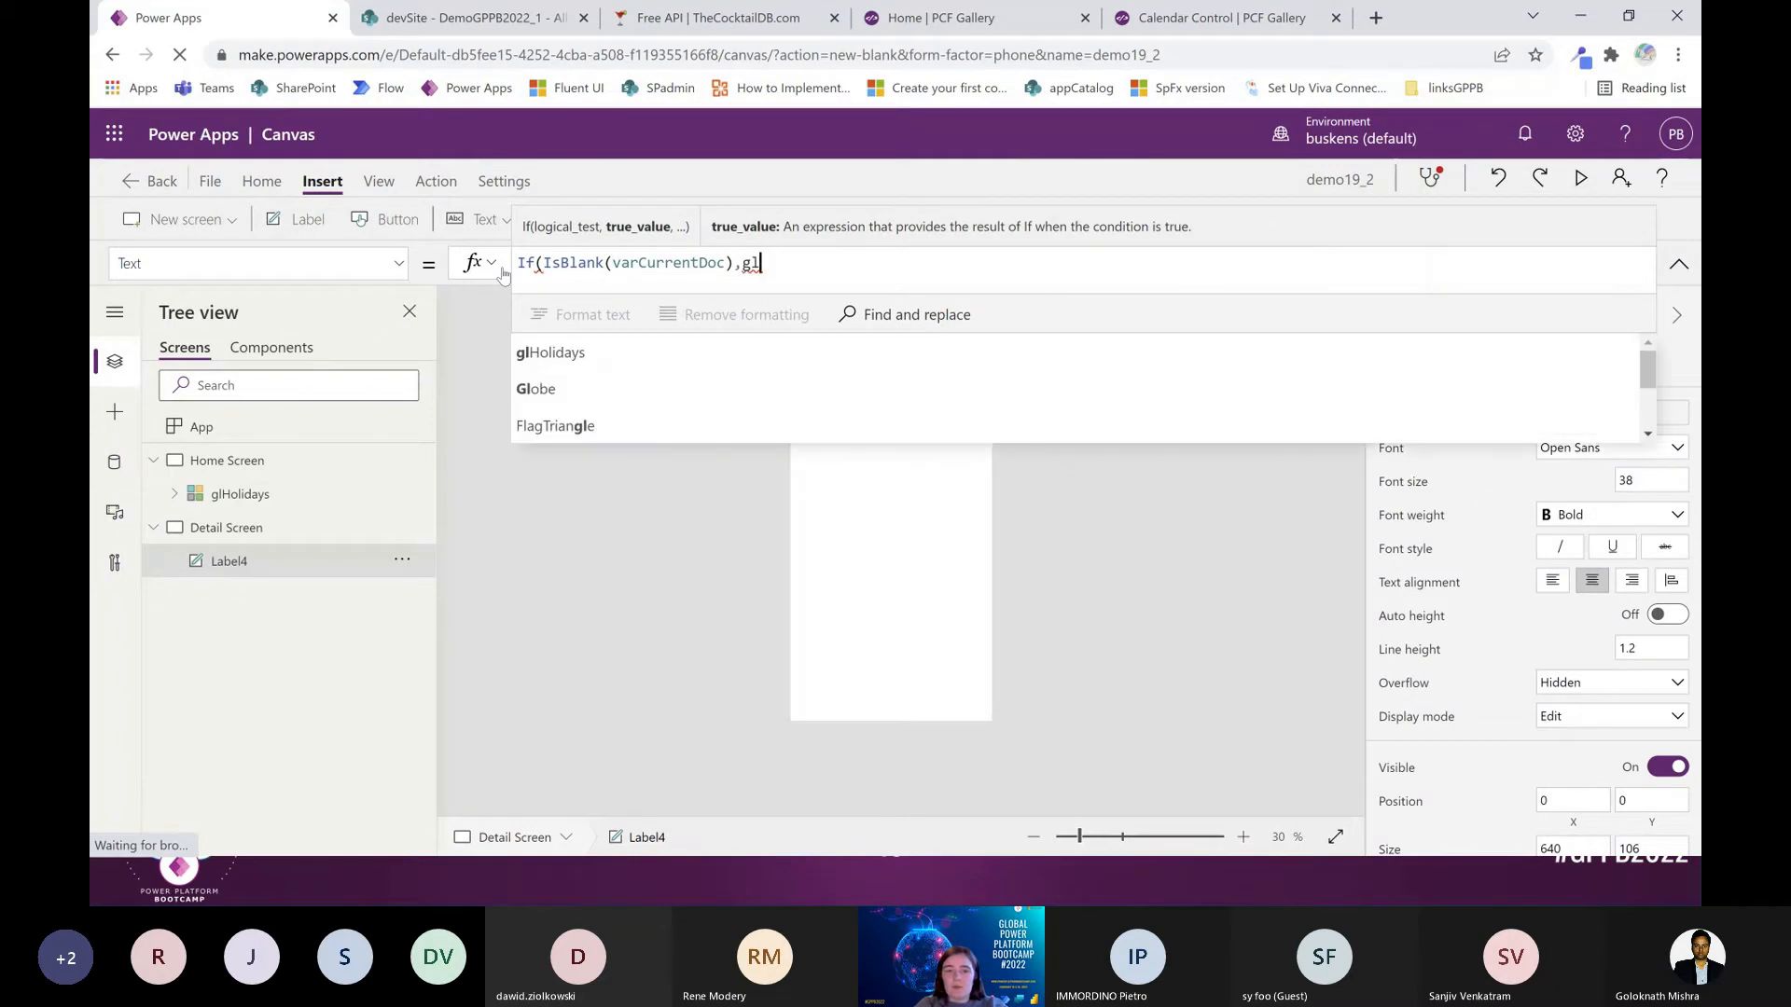
pyautogui.press('Tab')
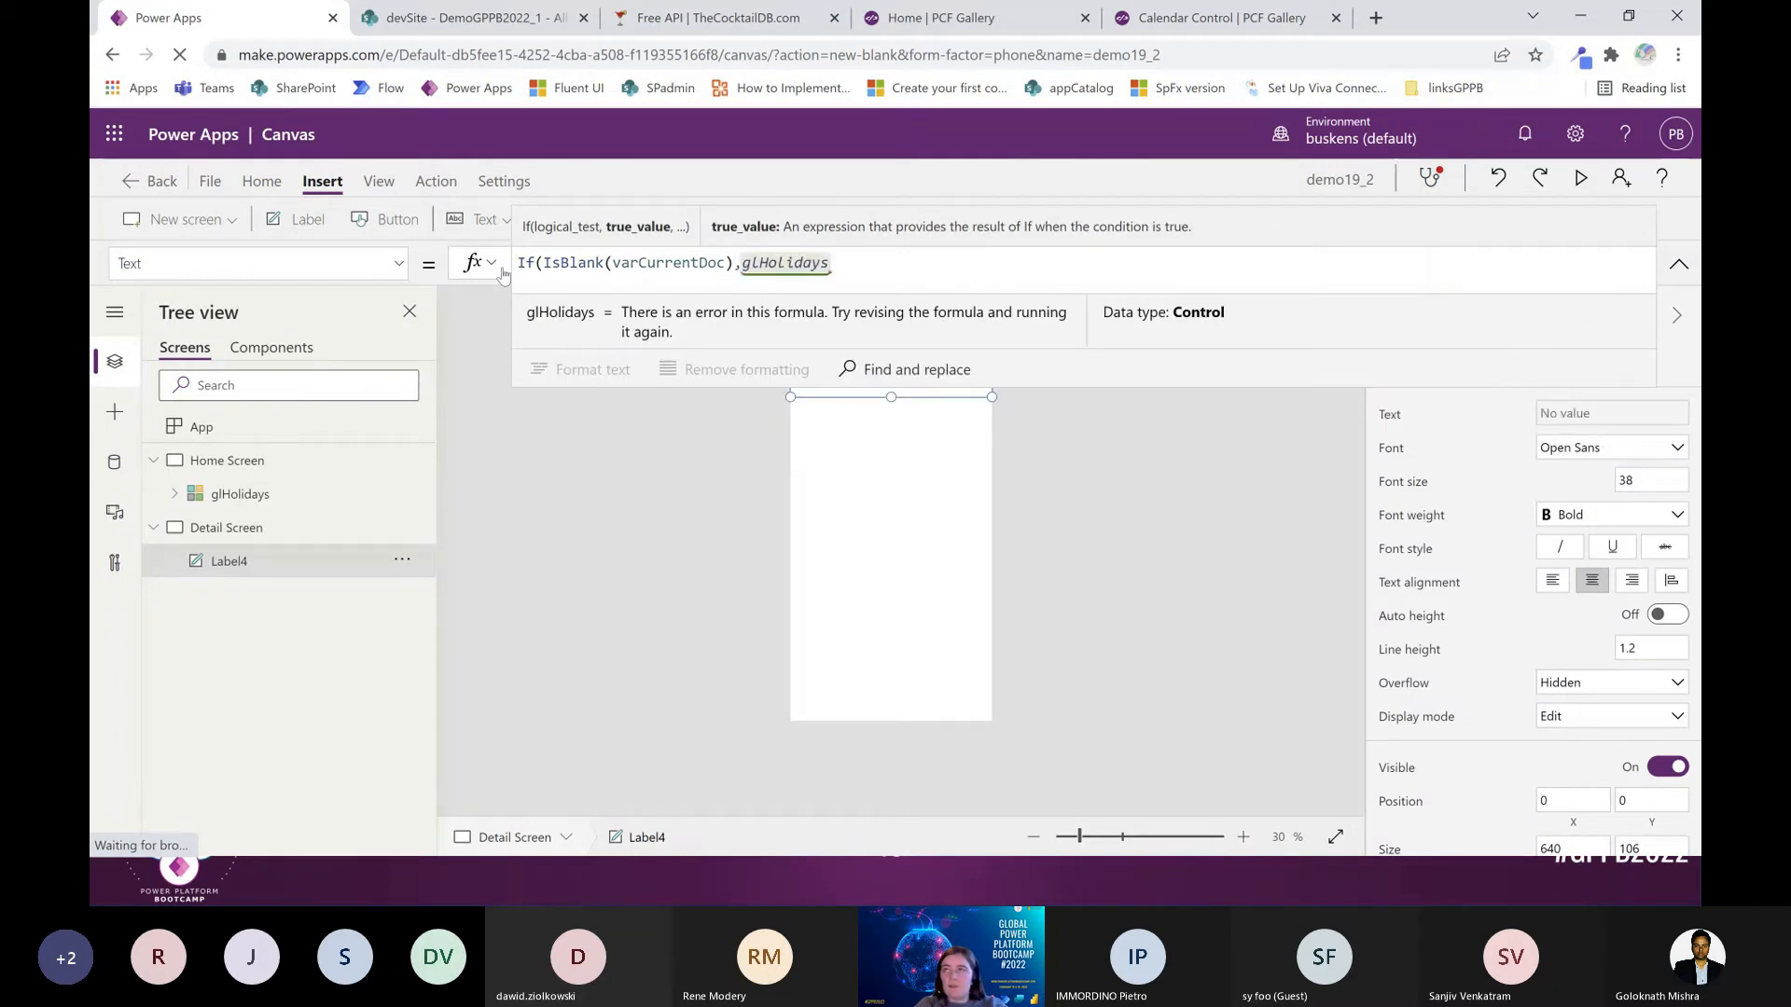
pyautogui.write('.Selecte')
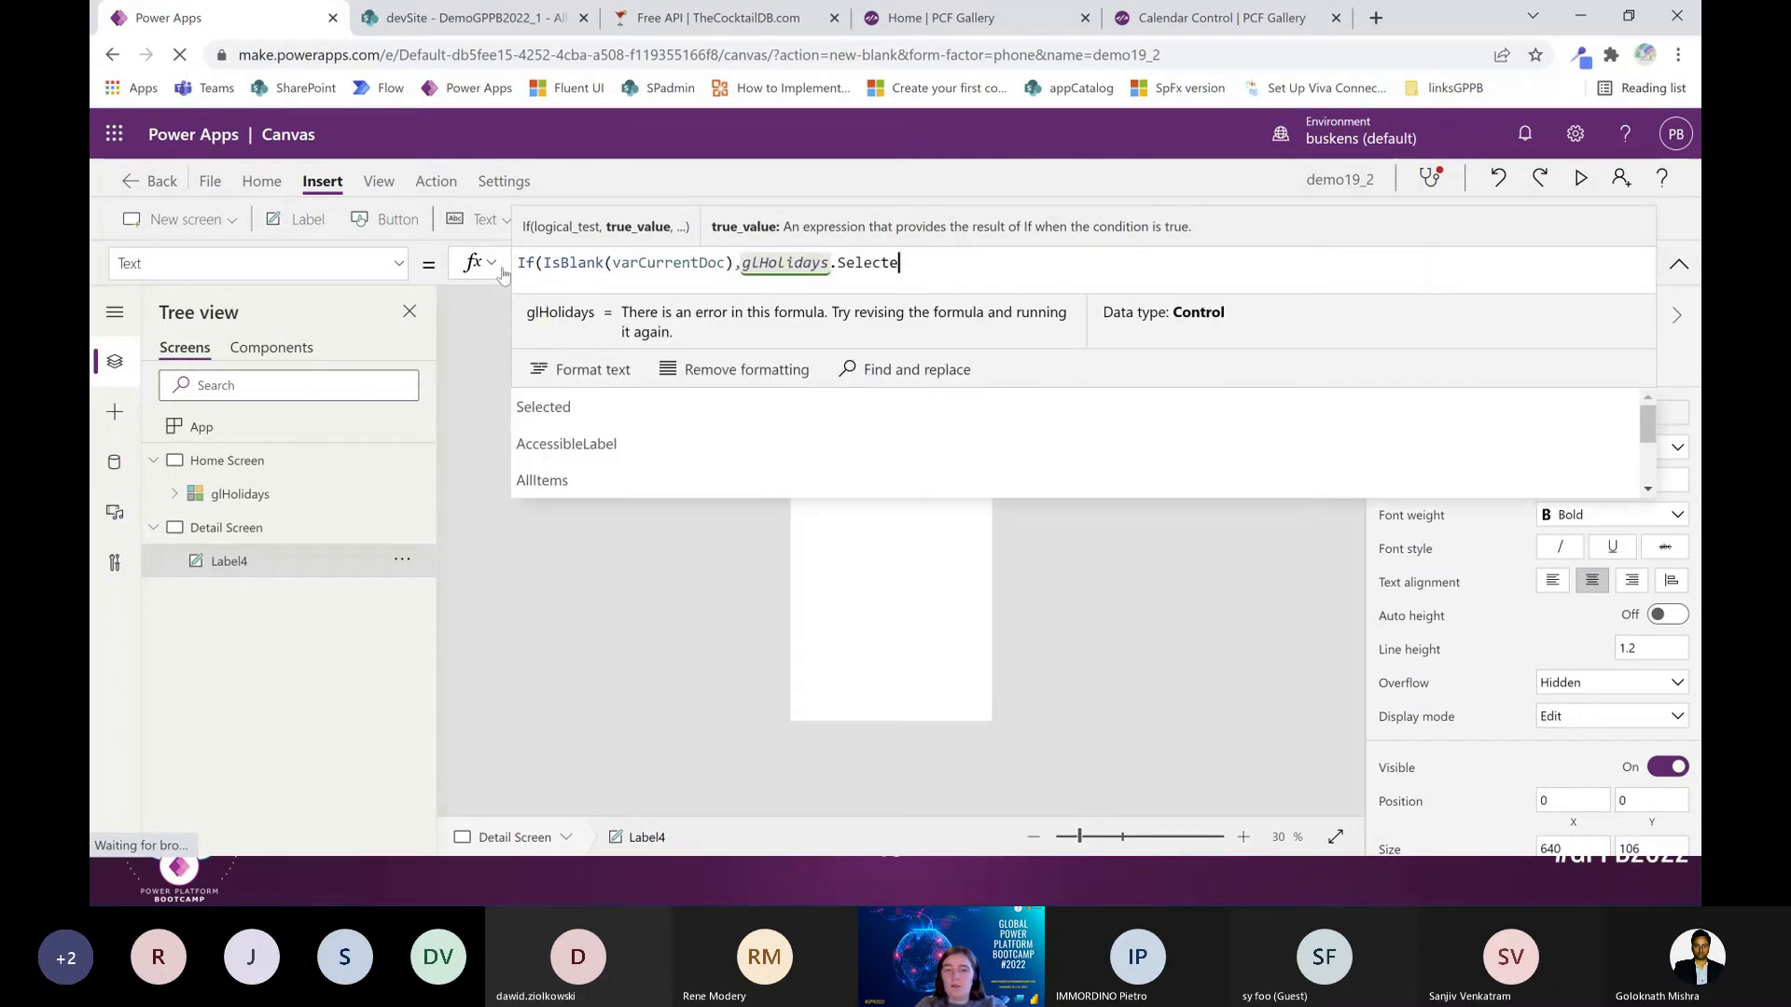
pyautogui.write('d.Title')
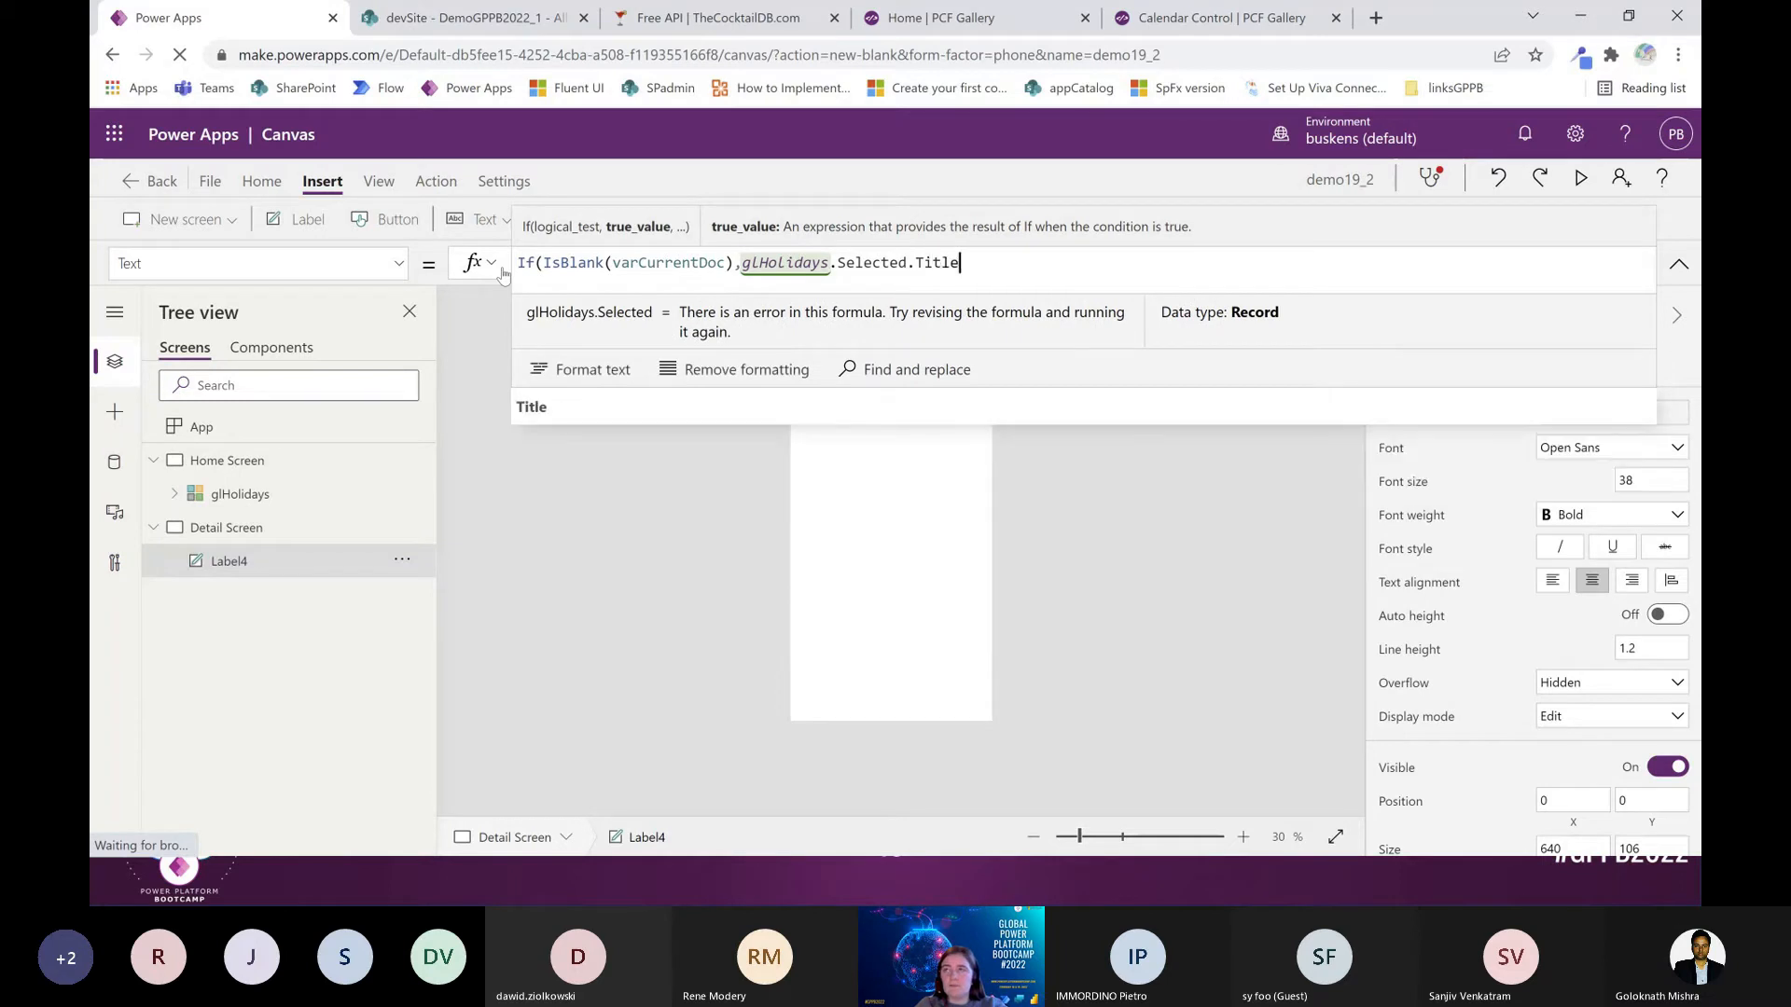
pyautogui.write(',varCurrentDoc')
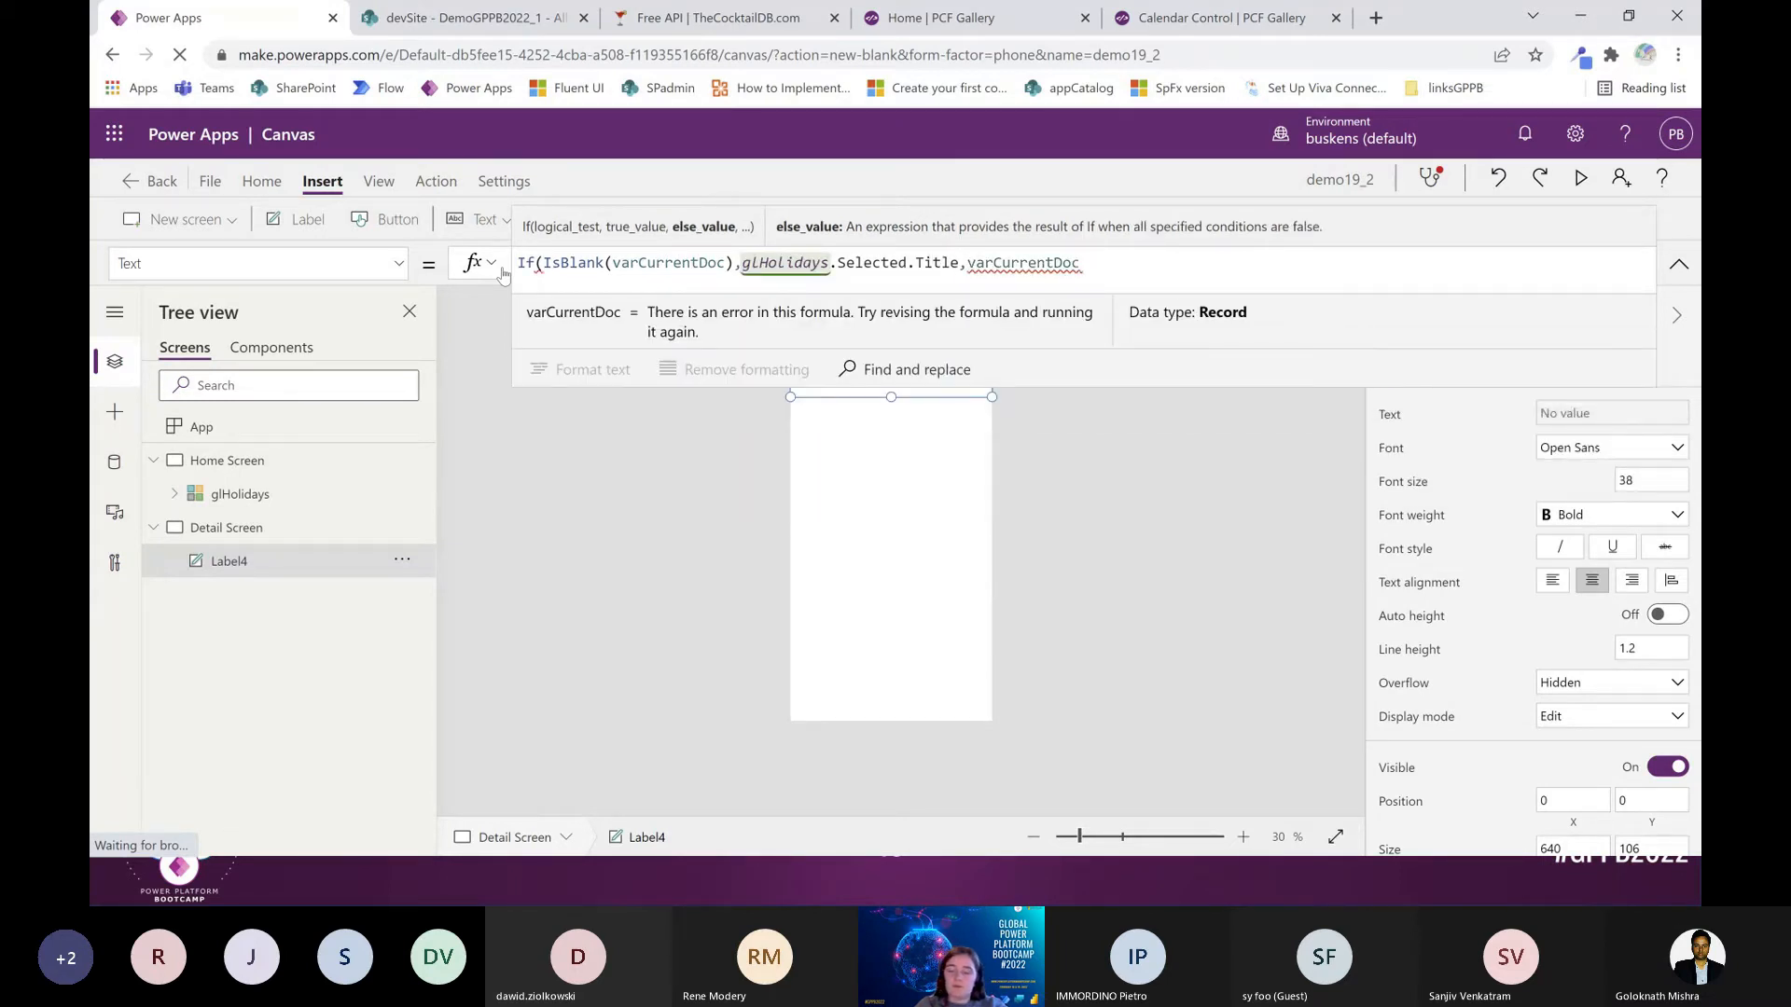
pyautogui.write('.Title)')
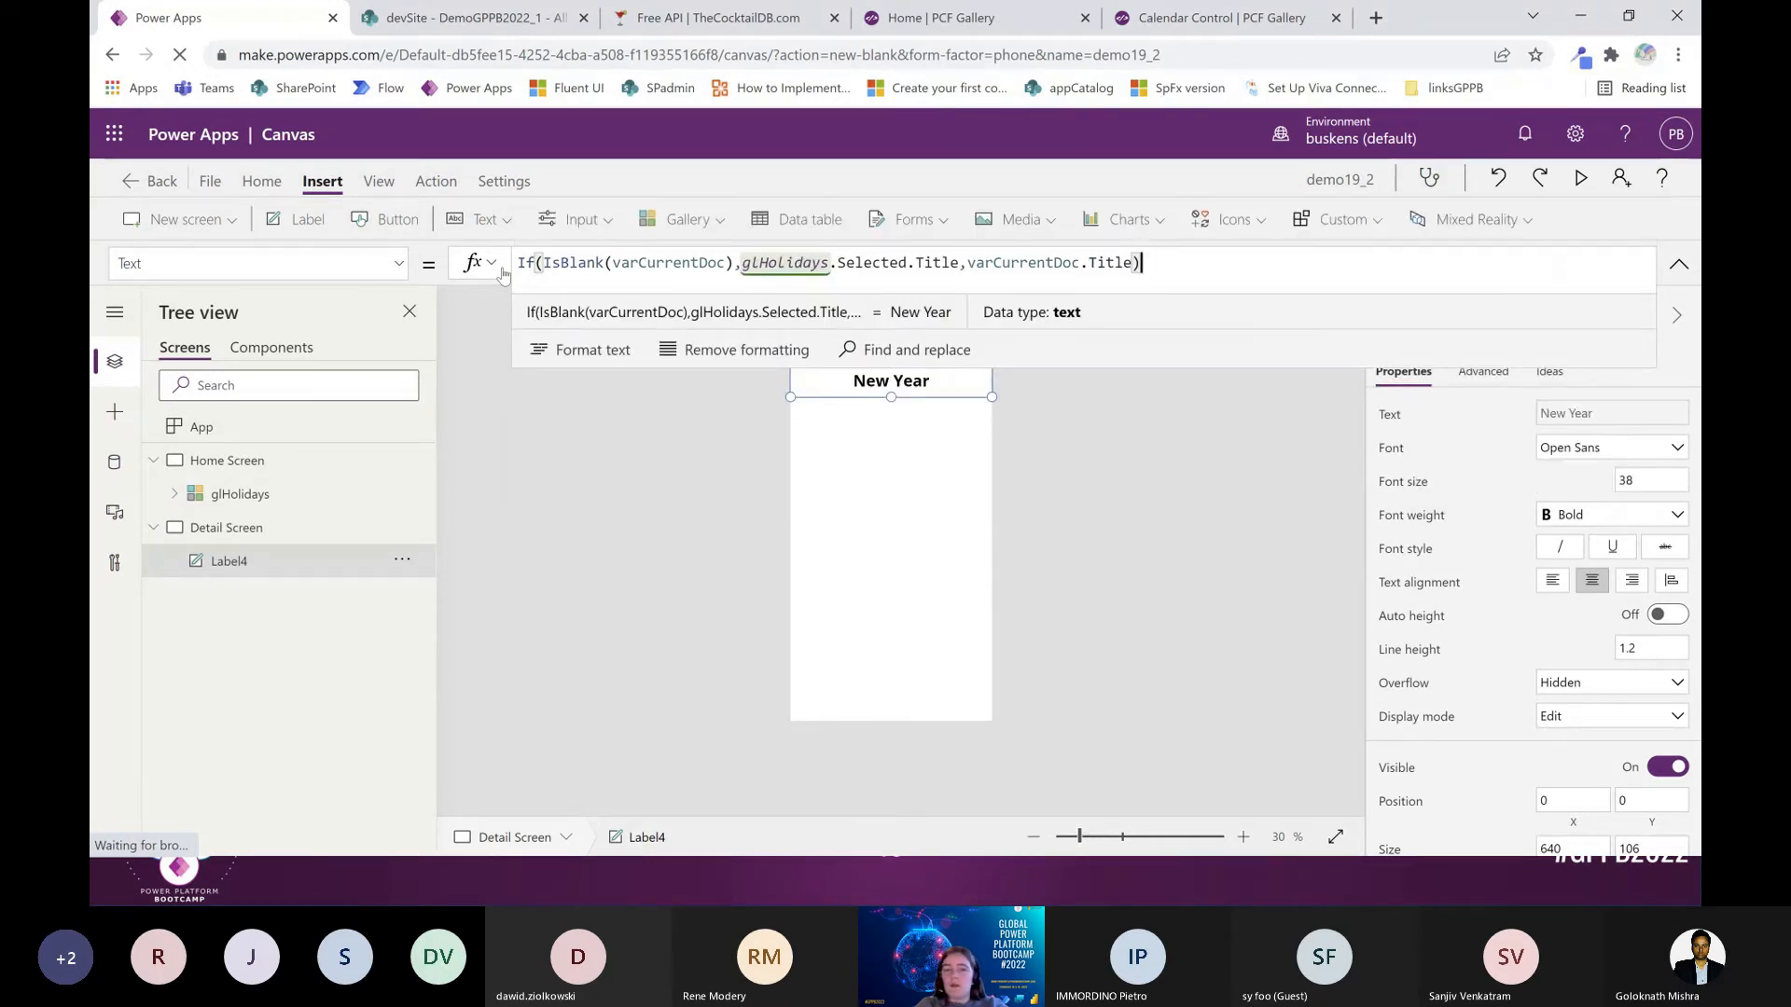
# Copy the heading's formula and add a second label below it, about 560 wide and 643 high at X 40, Y 320
pyautogui.moveTo(1142, 264); pyautogui.dragTo(539, 239)
pyautogui.hotkey('ctrl', 'c')
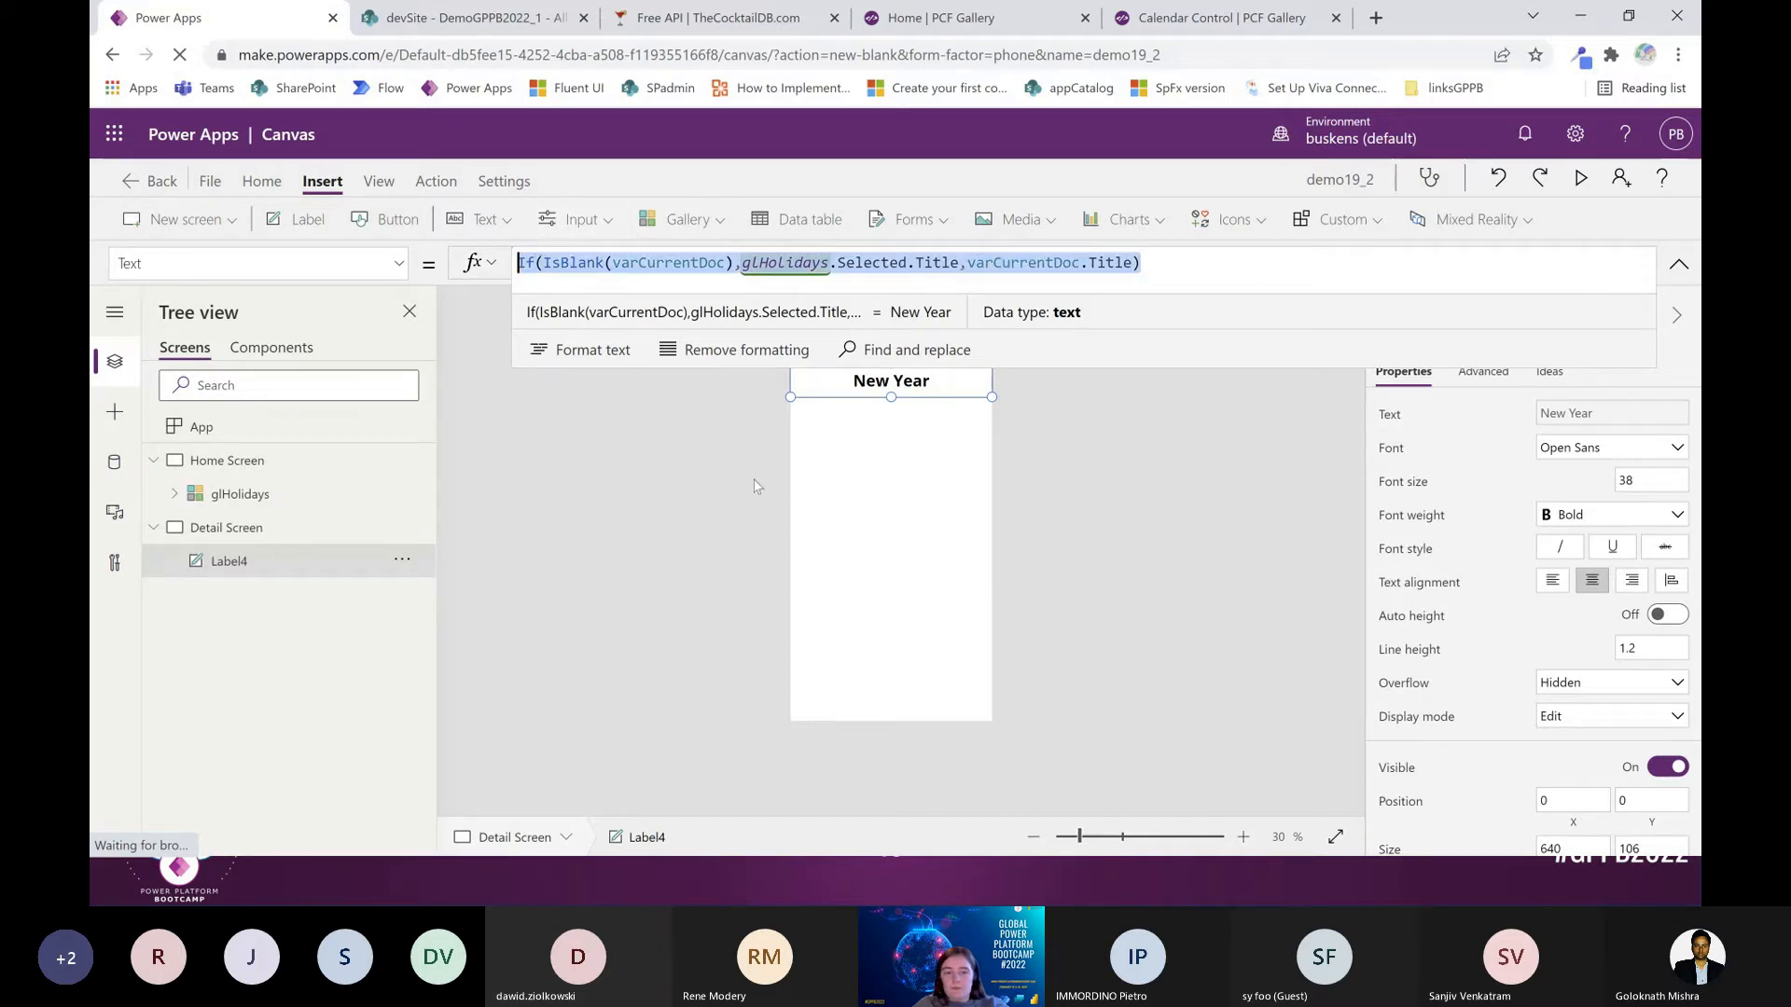
pyautogui.click(842, 508)
pyautogui.click(307, 220)
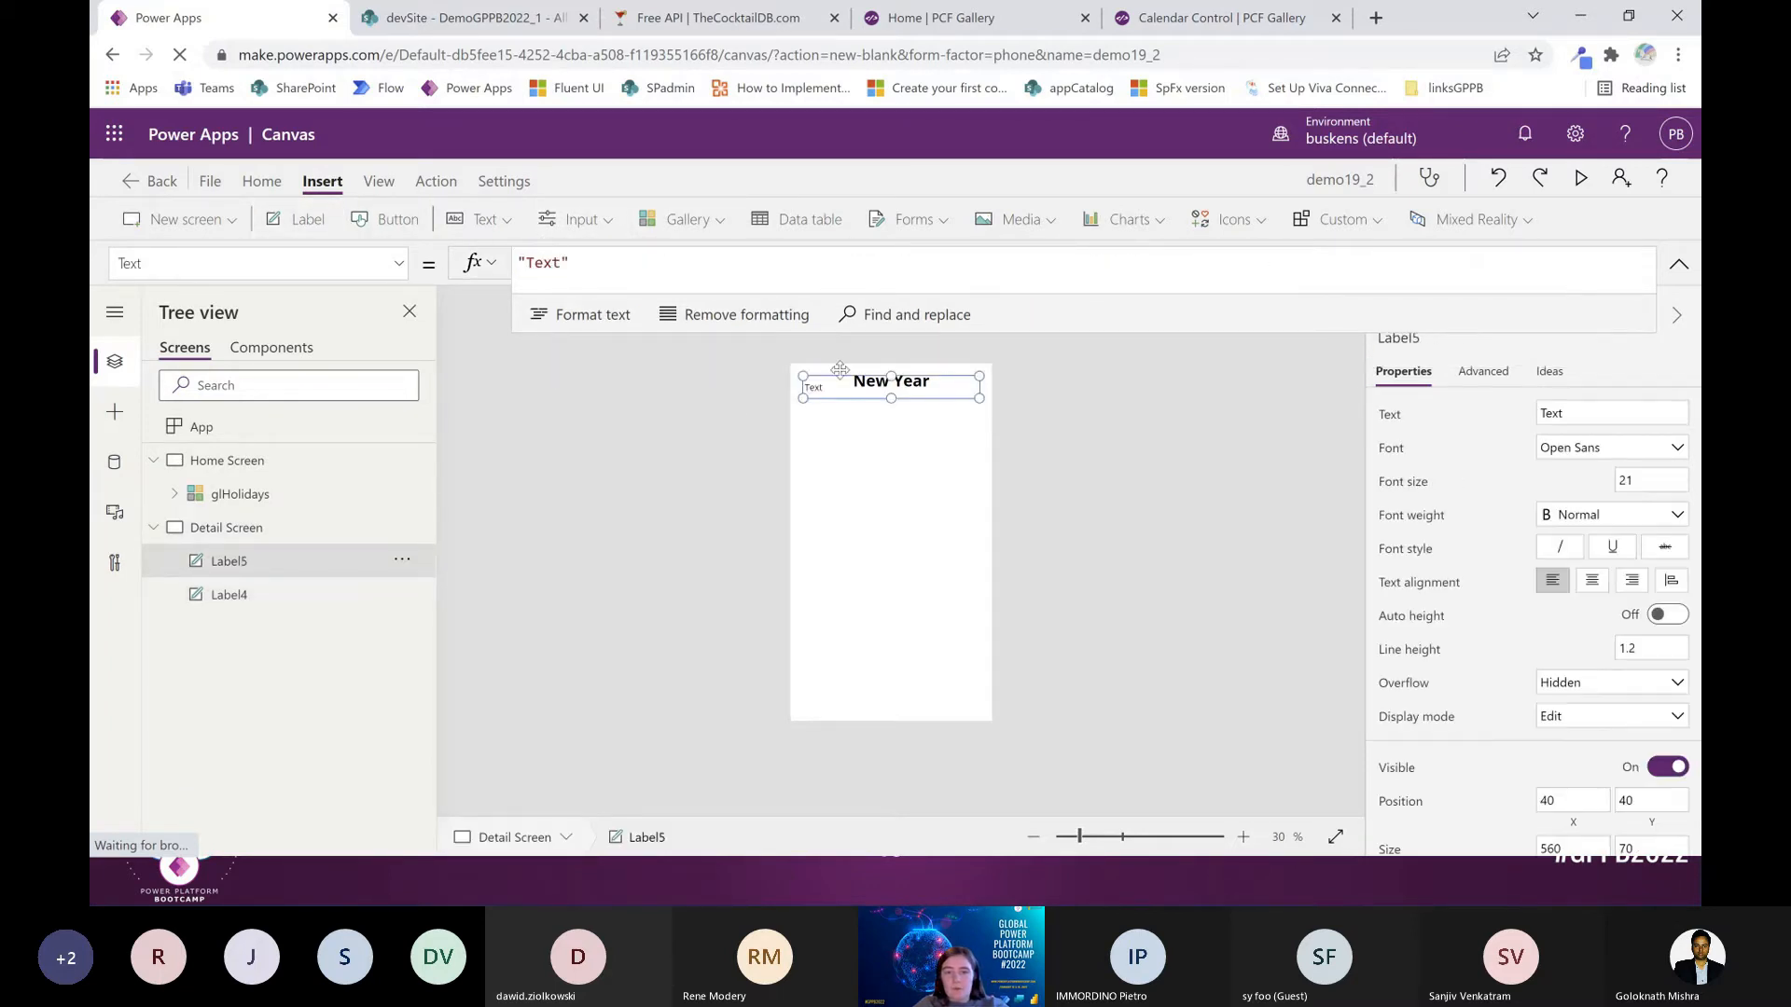
pyautogui.moveTo(830, 373); pyautogui.dragTo(893, 666)
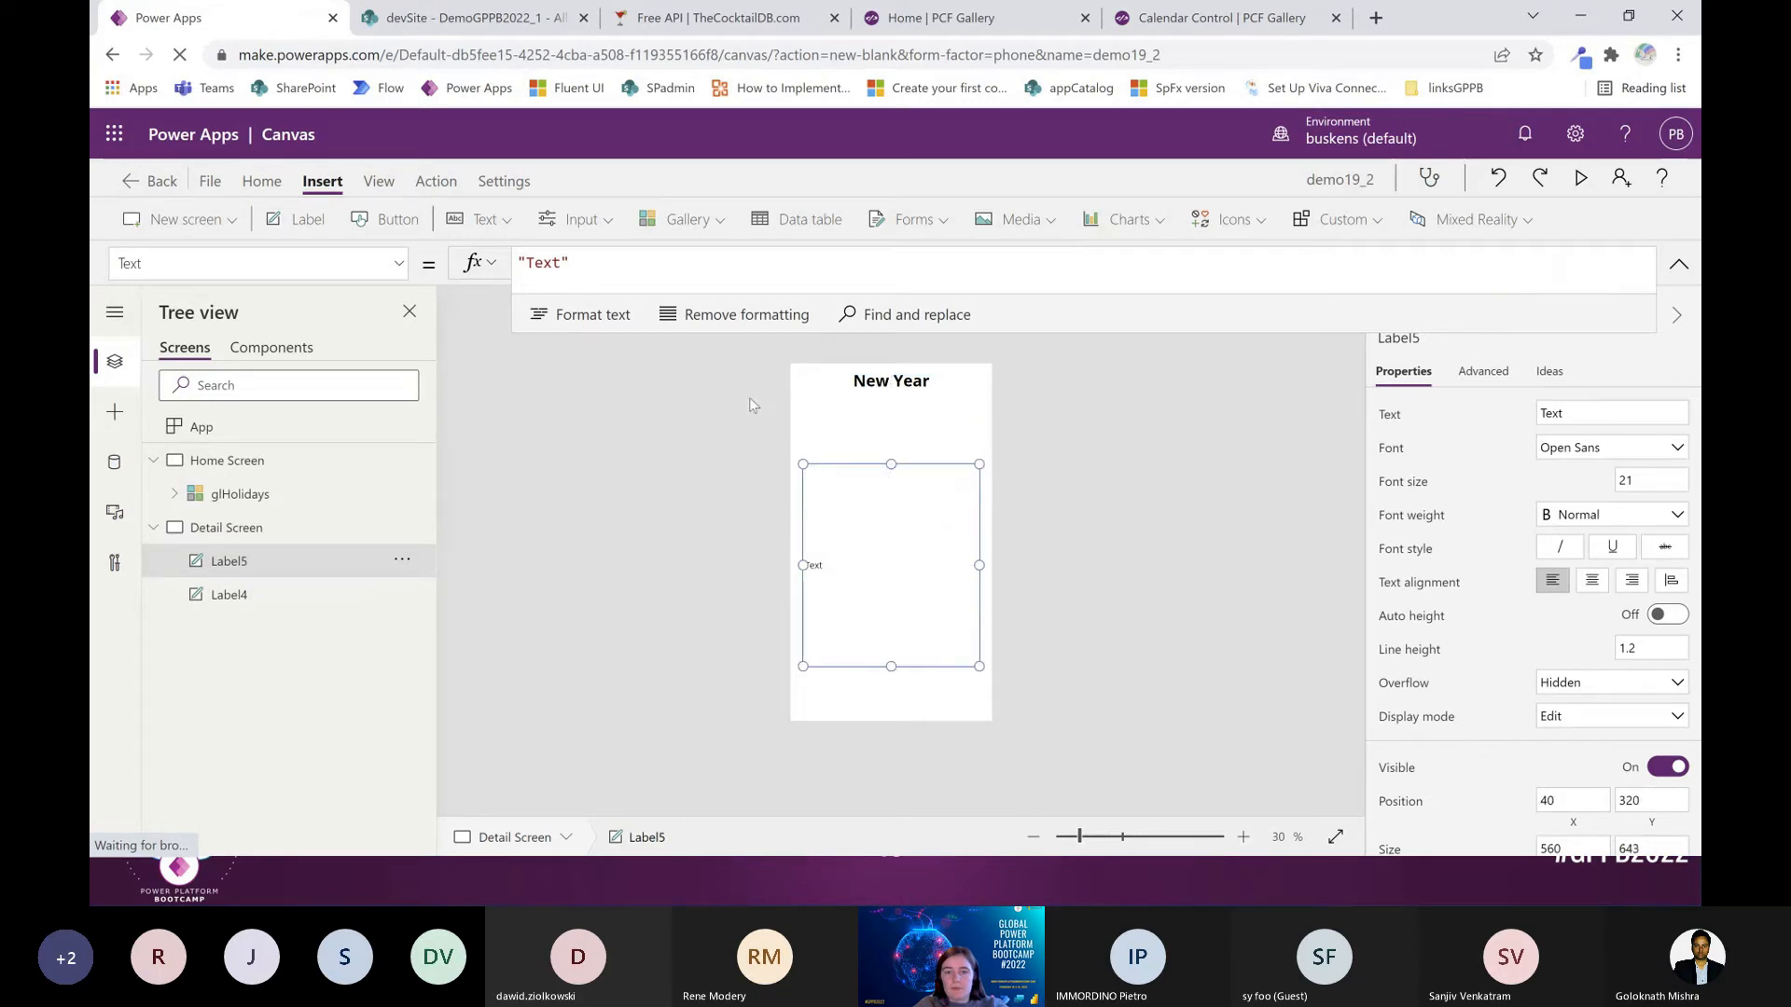
# Paste the formula into the large label and adapt its text to If(IsBlank(varCurrentDoc),glHolidays.Selected.Description,varCurrentDoc.Description)
pyautogui.hotkey('ctrl', 'v')
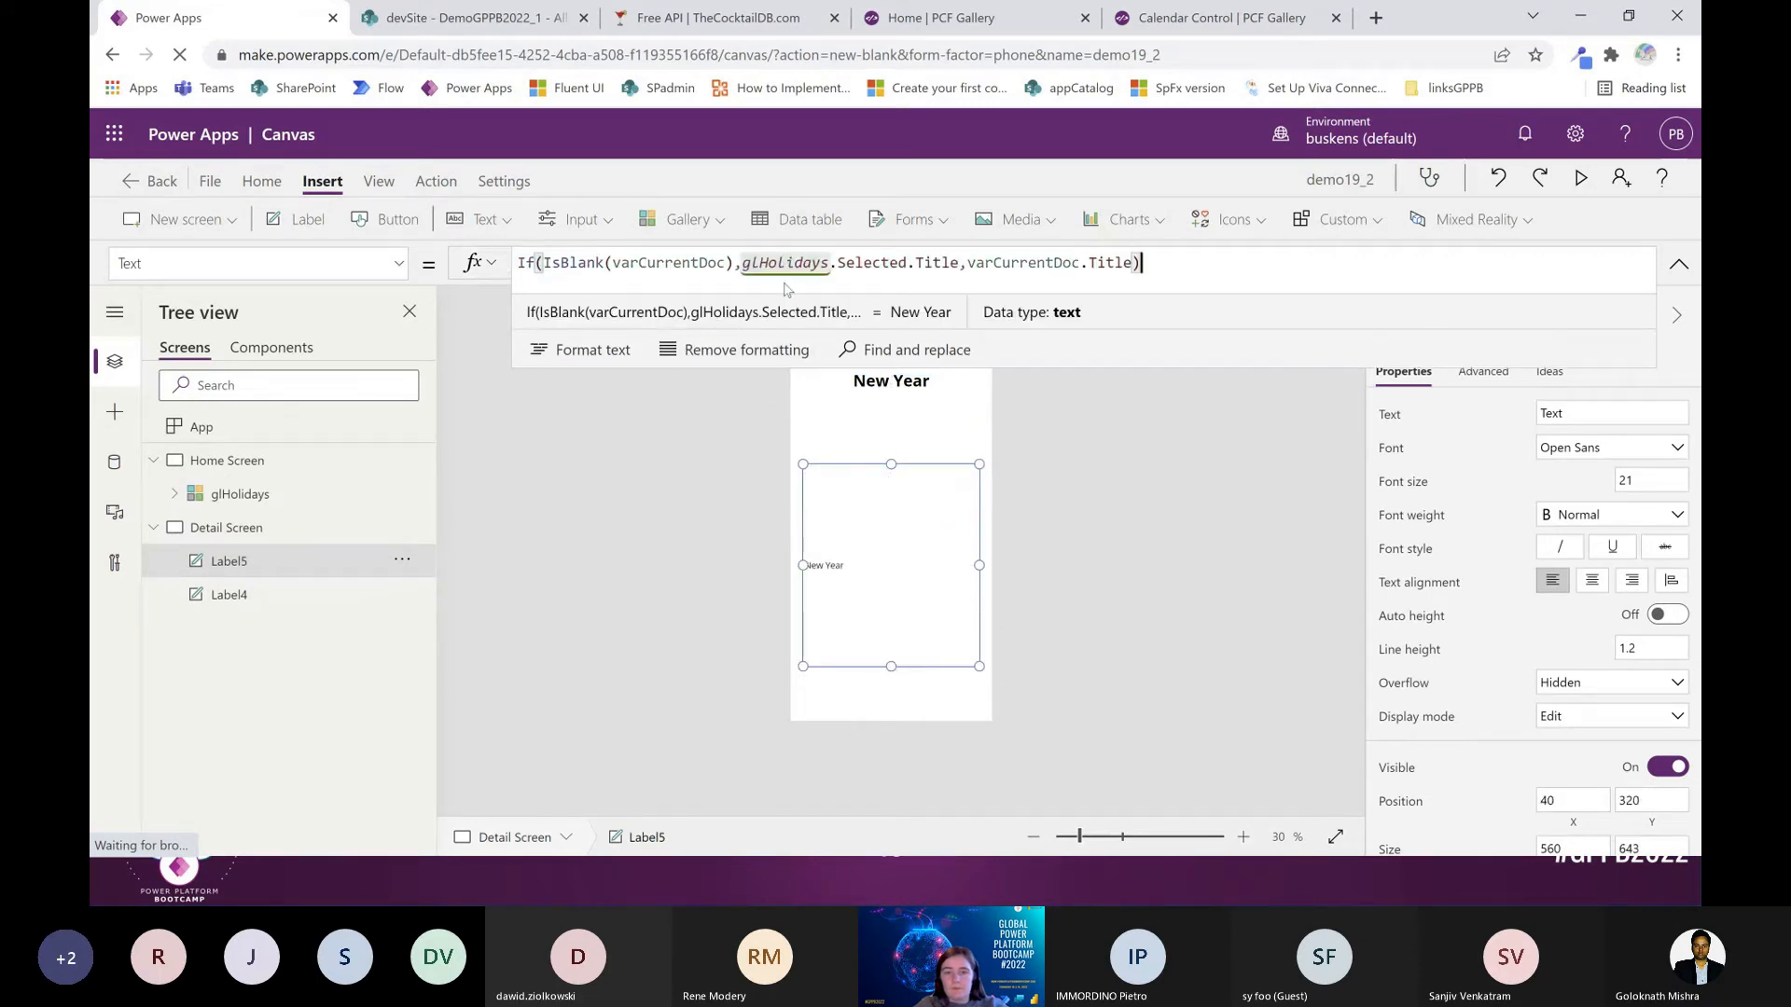
pyautogui.doubleClick(931, 262)
pyautogui.write('Description')
pyautogui.click(1176, 265)
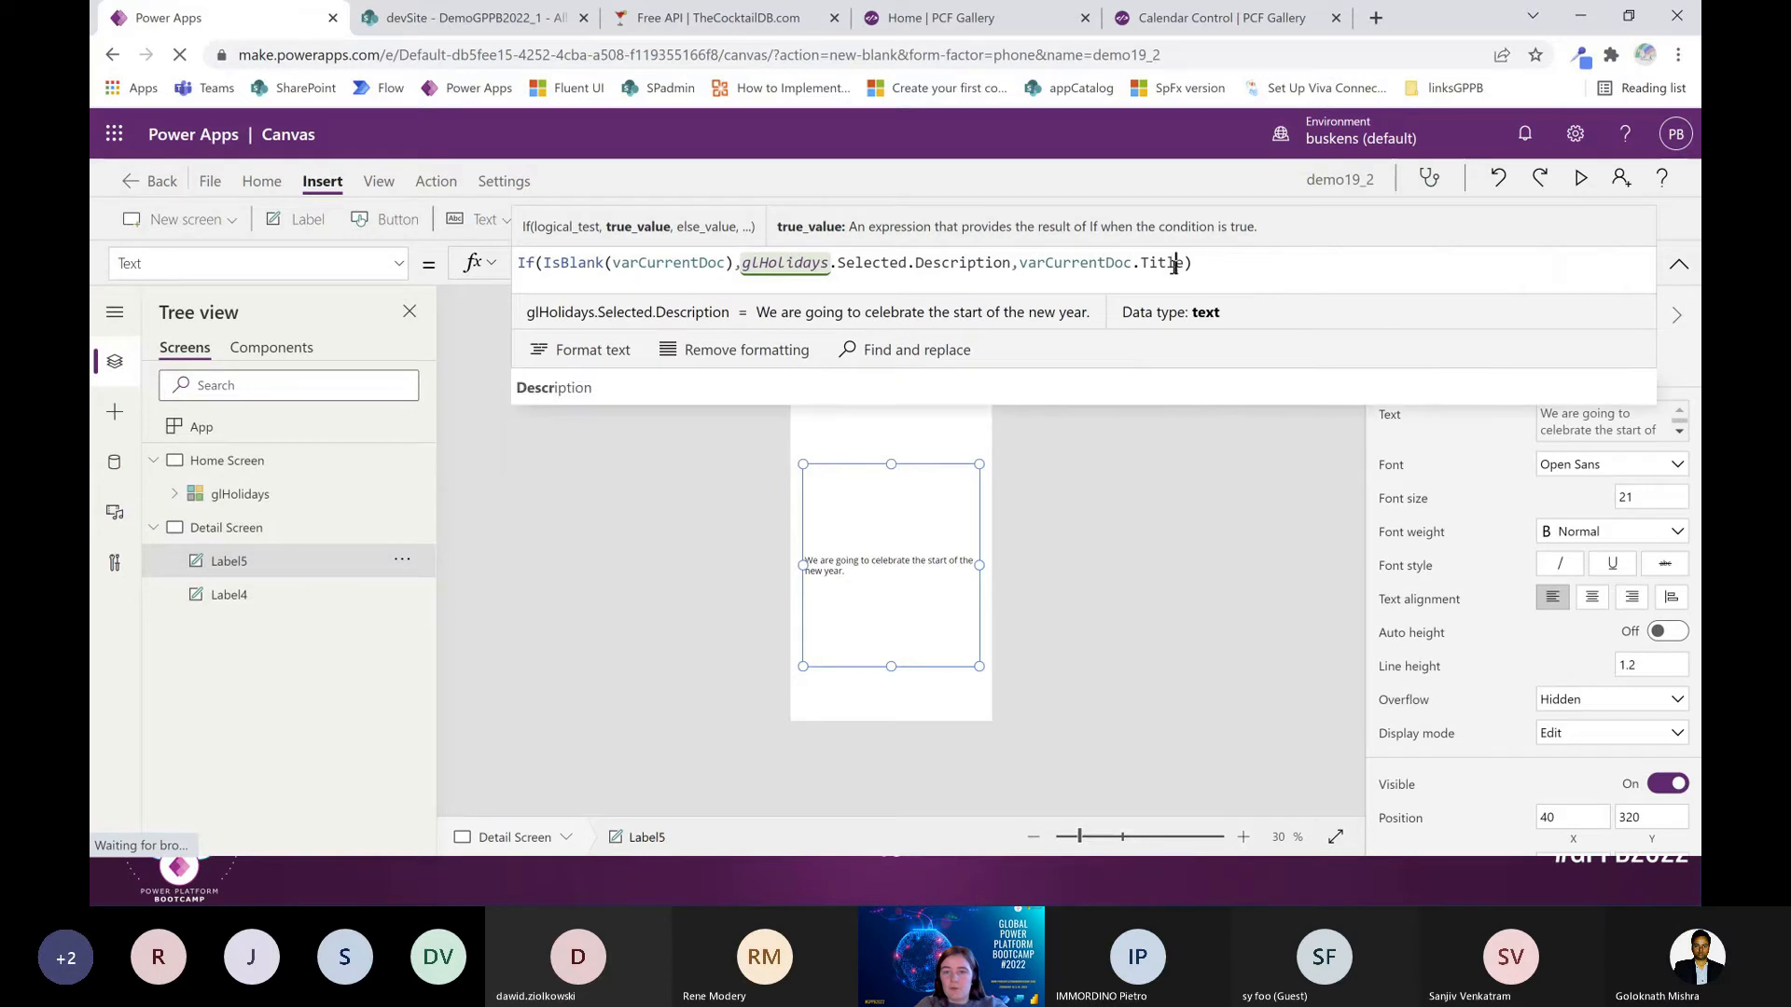
pyautogui.doubleClick(1173, 265)
pyautogui.write('Description')
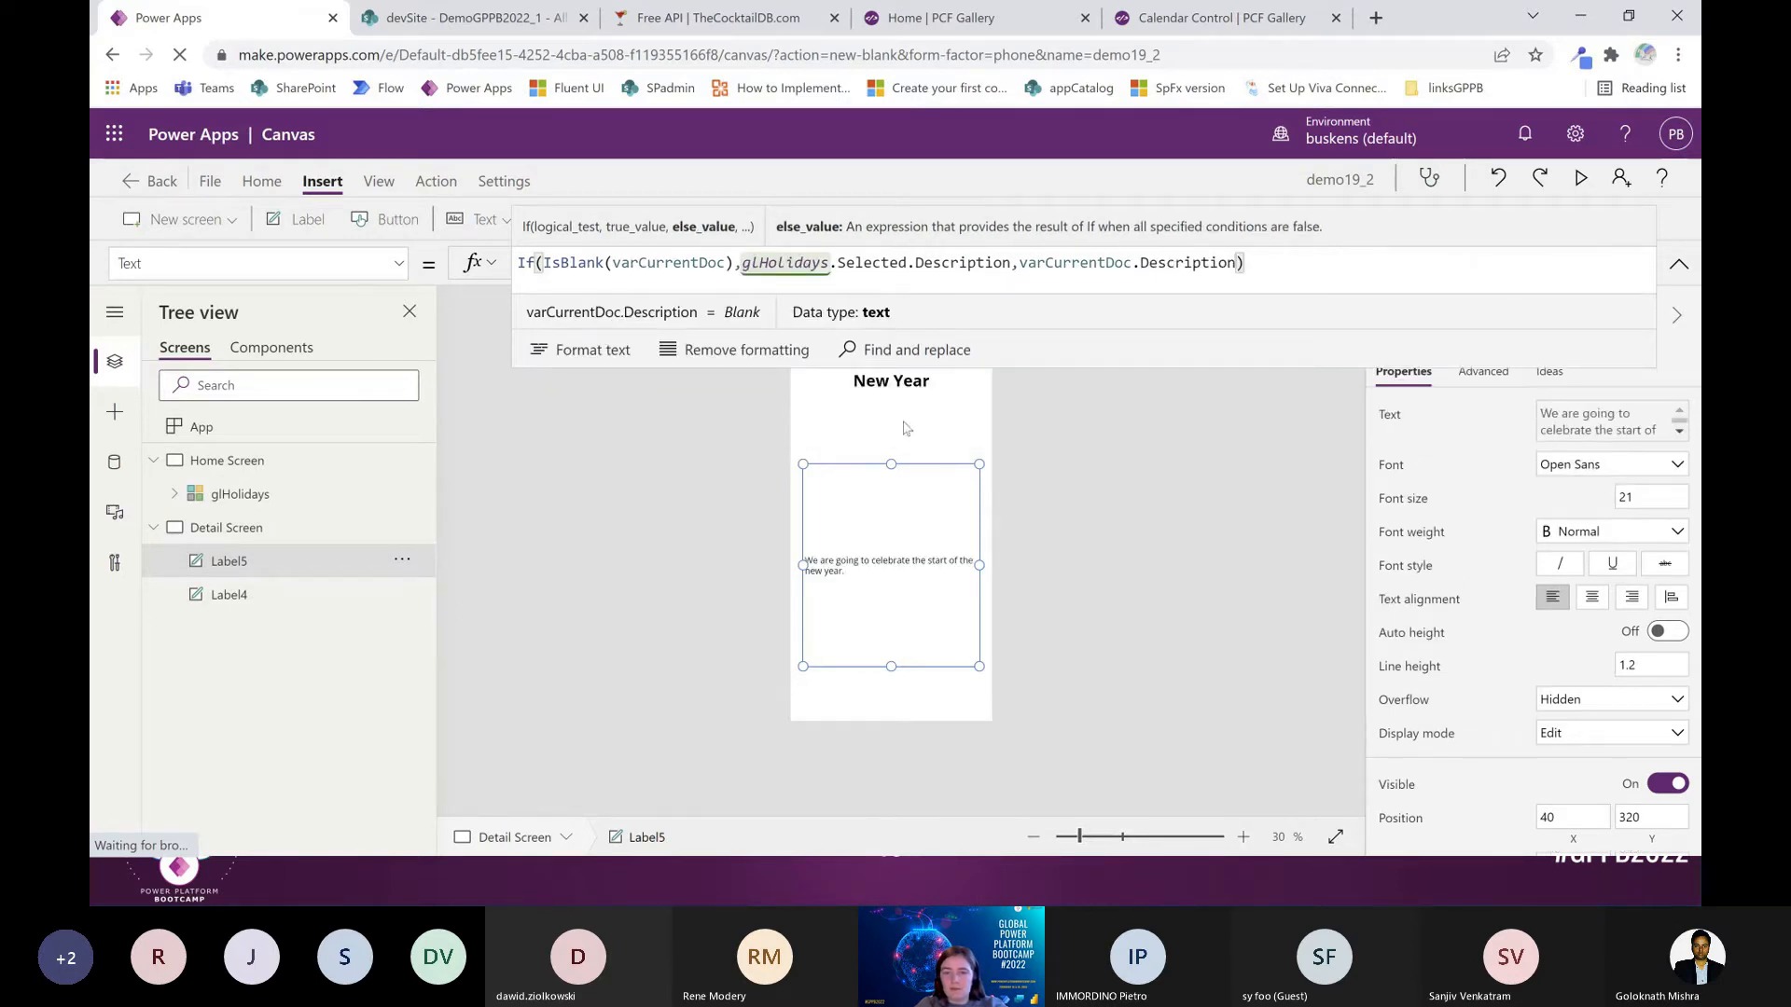
# Set the vertical alignment of the description label to Top
pyautogui.scroll(-5, 1500, 645)
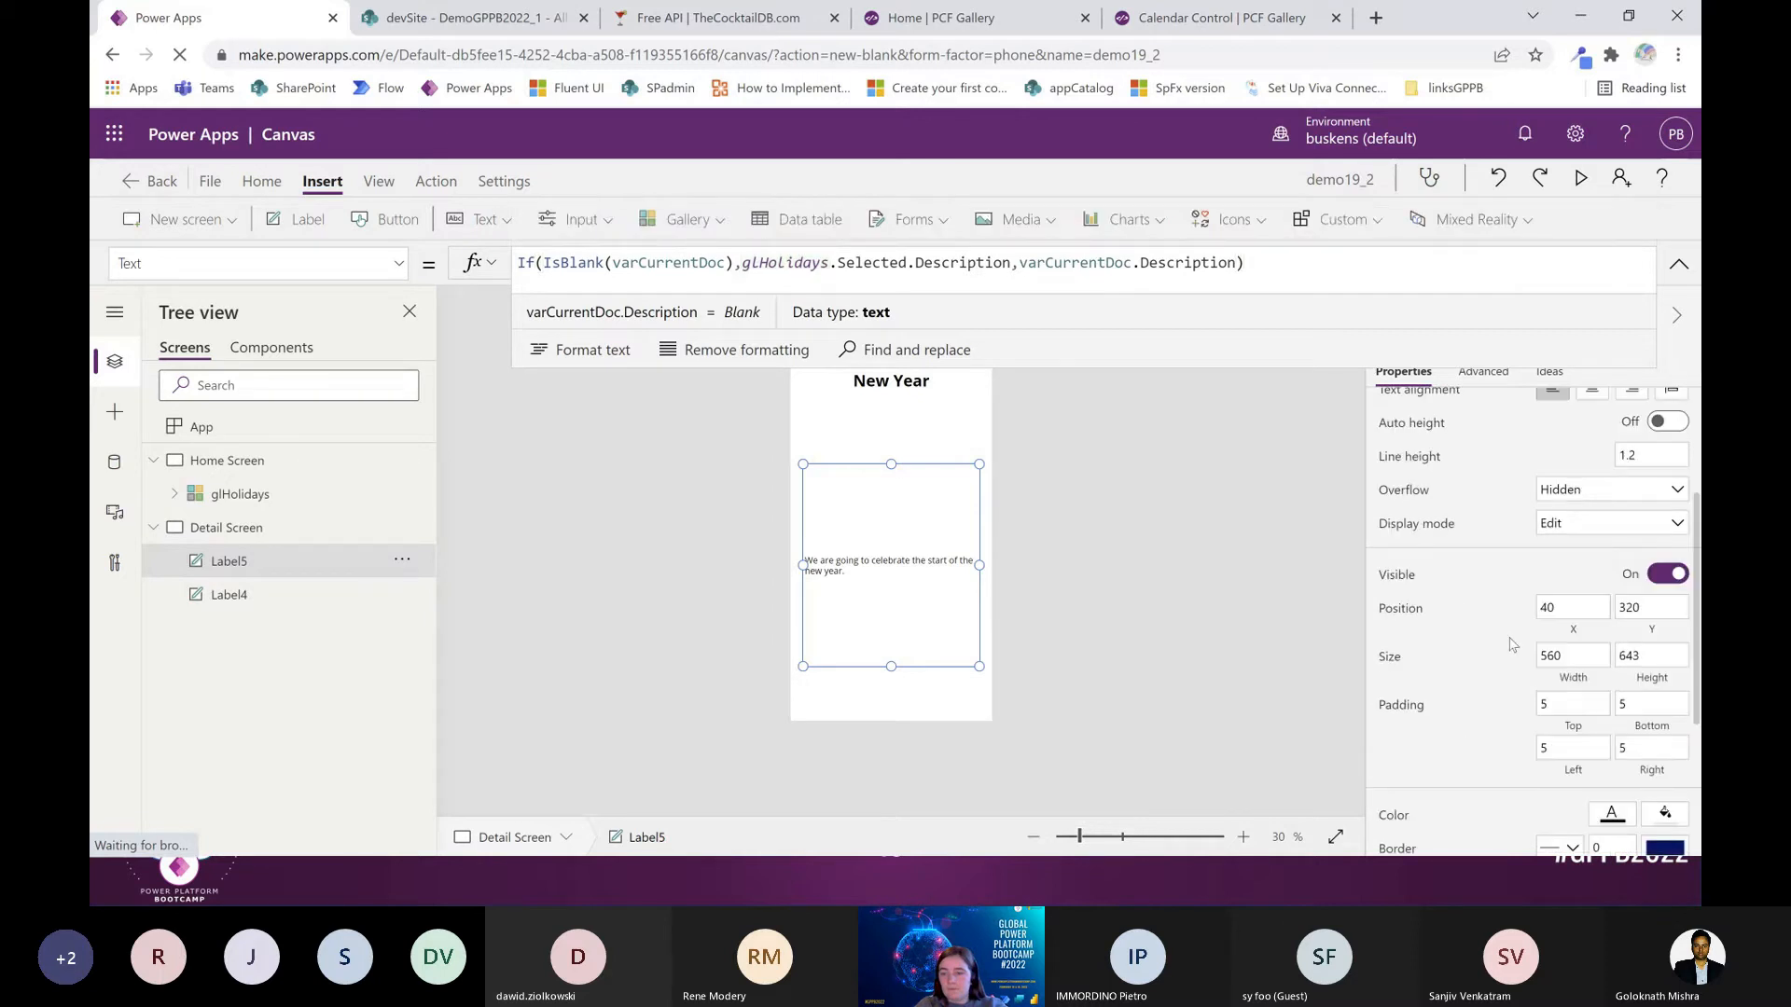
pyautogui.click(1588, 742)
pyautogui.click(1568, 765)
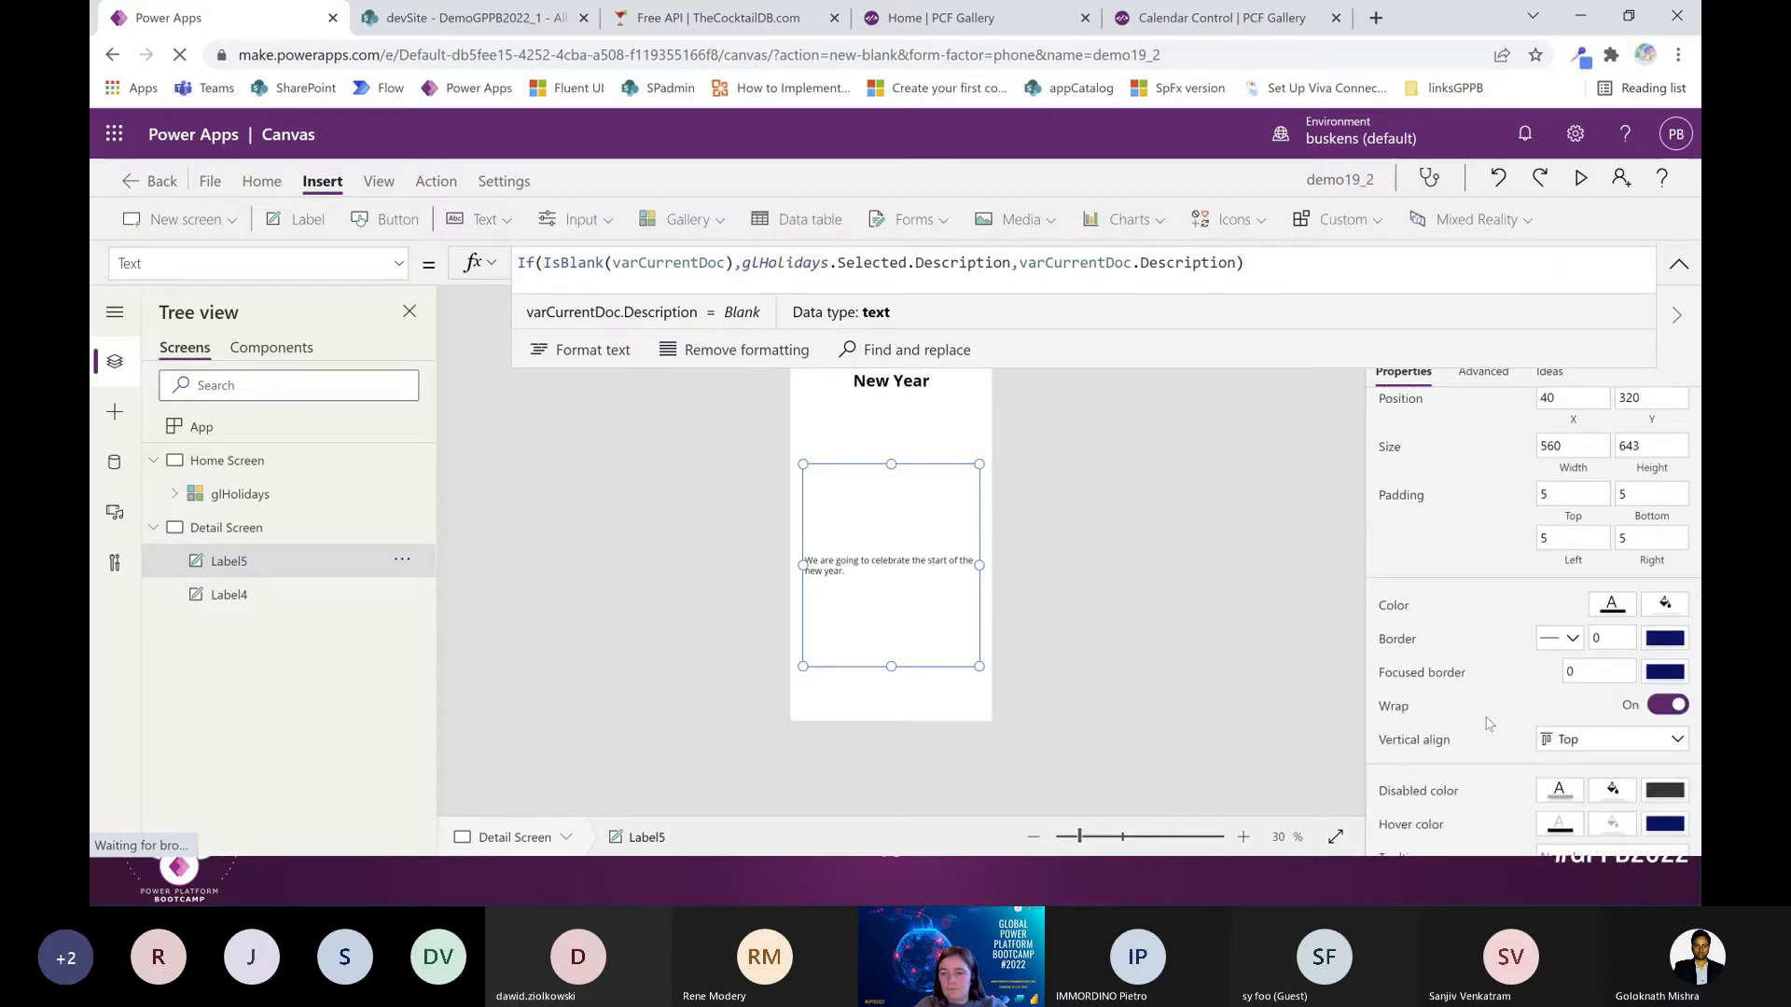
pyautogui.click(1091, 625)
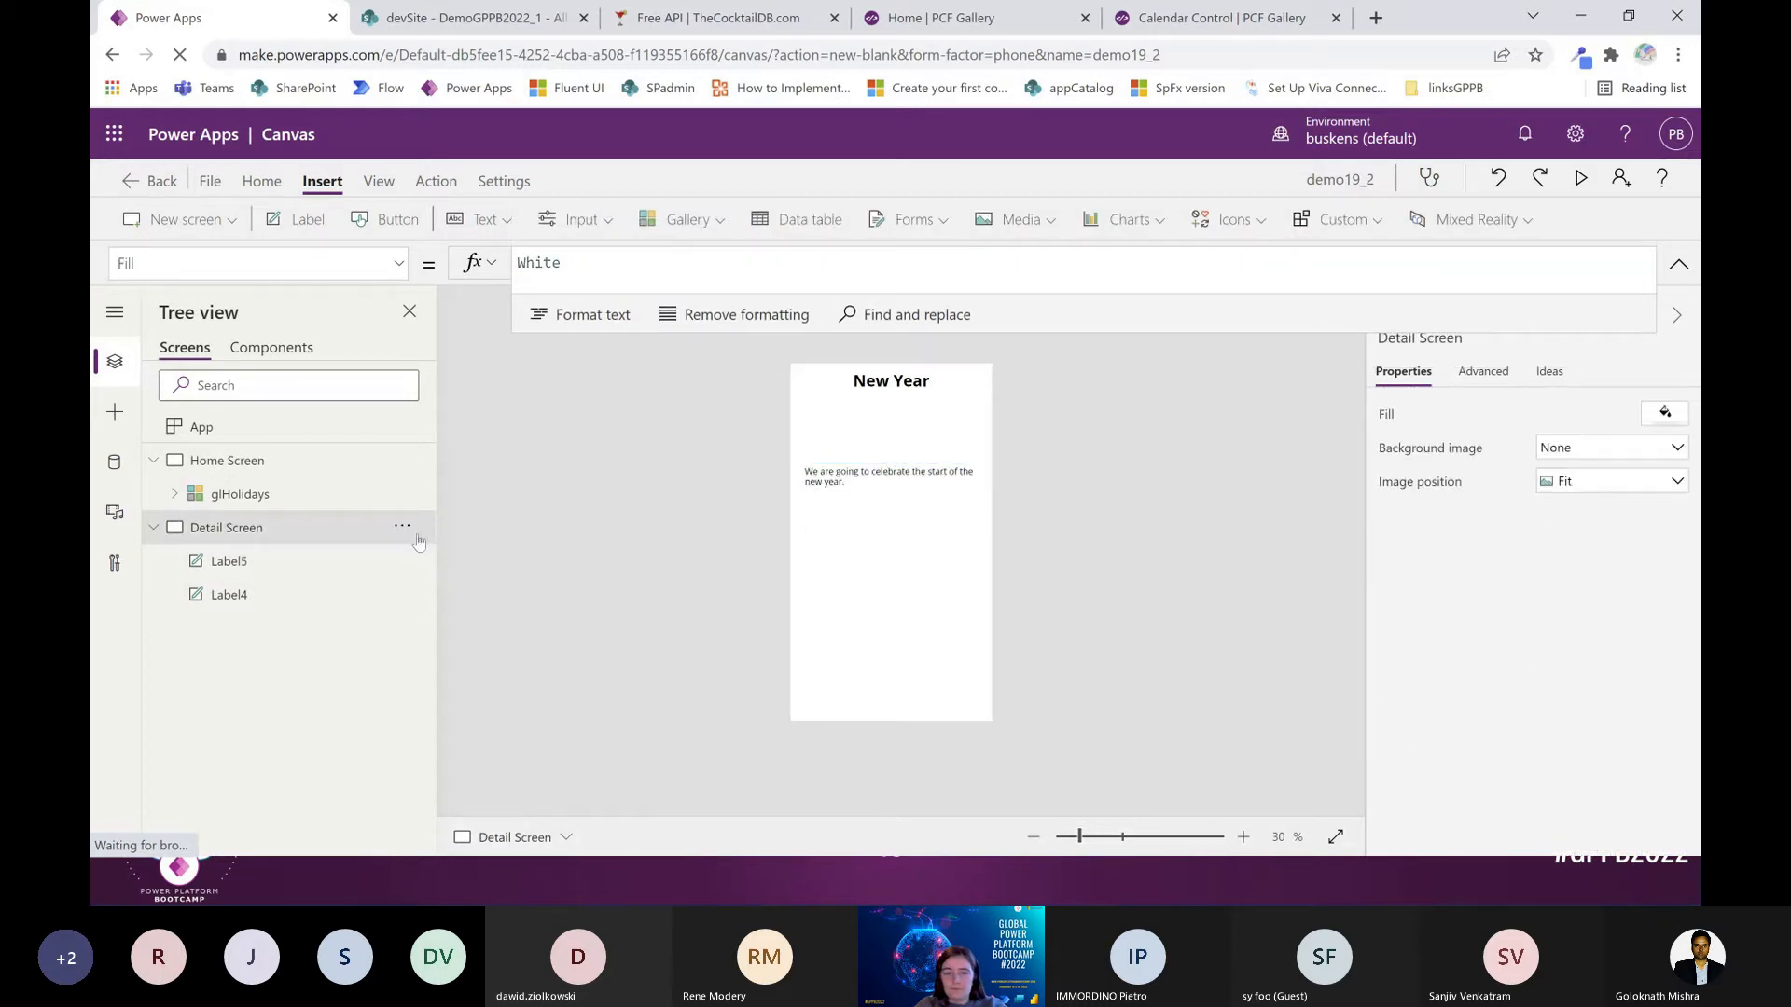
# Rename the description label as lblDescription and the heading label as lblTitle
pyautogui.click(302, 561)
pyautogui.doubleClick(301, 561)
pyautogui.write('lbl')
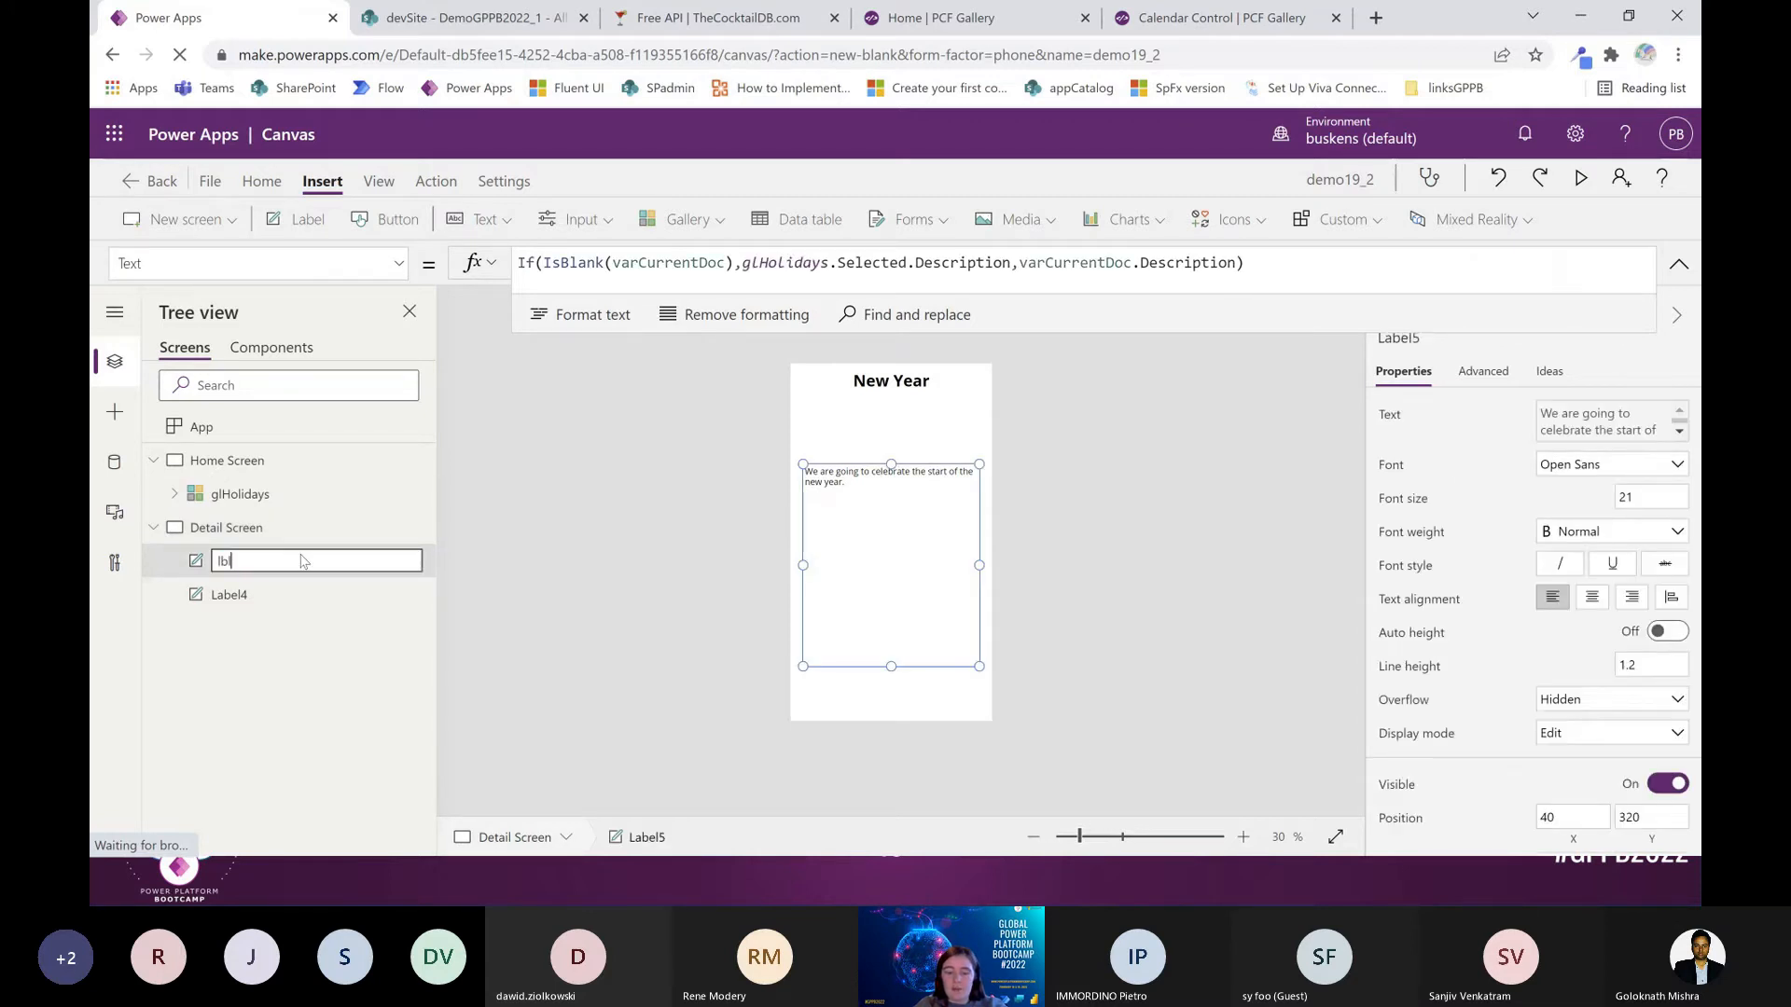
pyautogui.write('Description')
pyautogui.press('Return')
pyautogui.doubleClick(285, 590)
pyautogui.write('lblTitle')
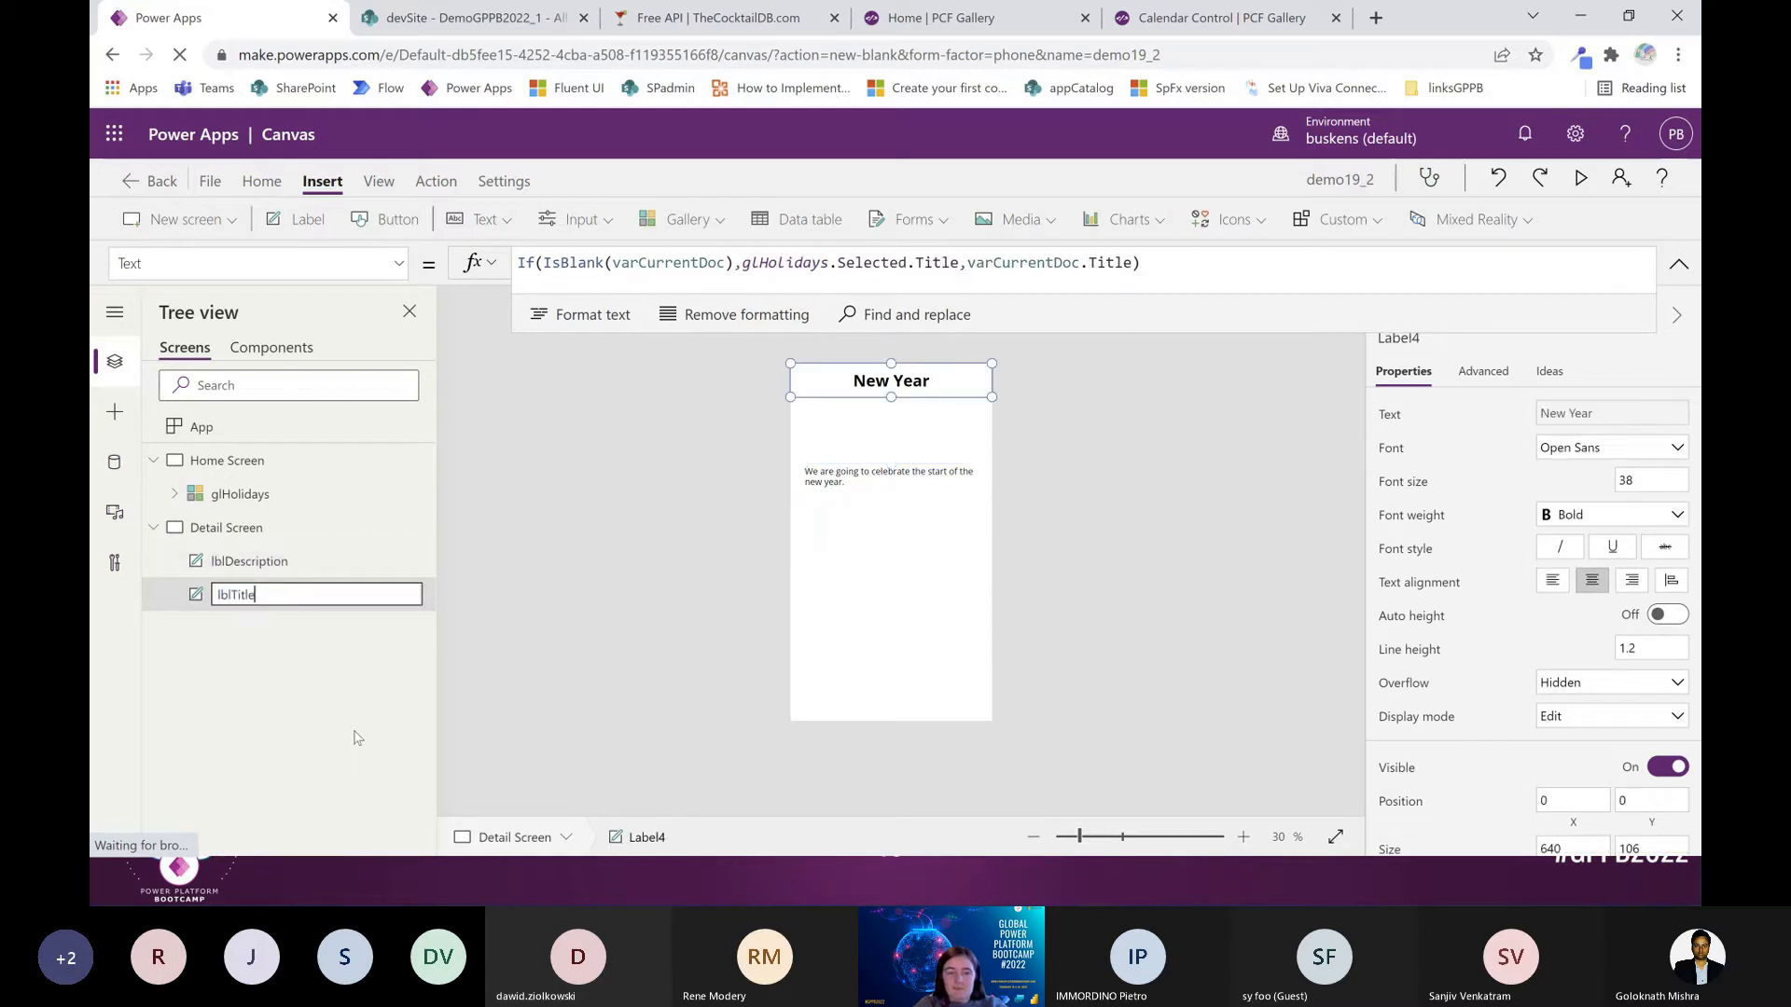
pyautogui.press('Return')
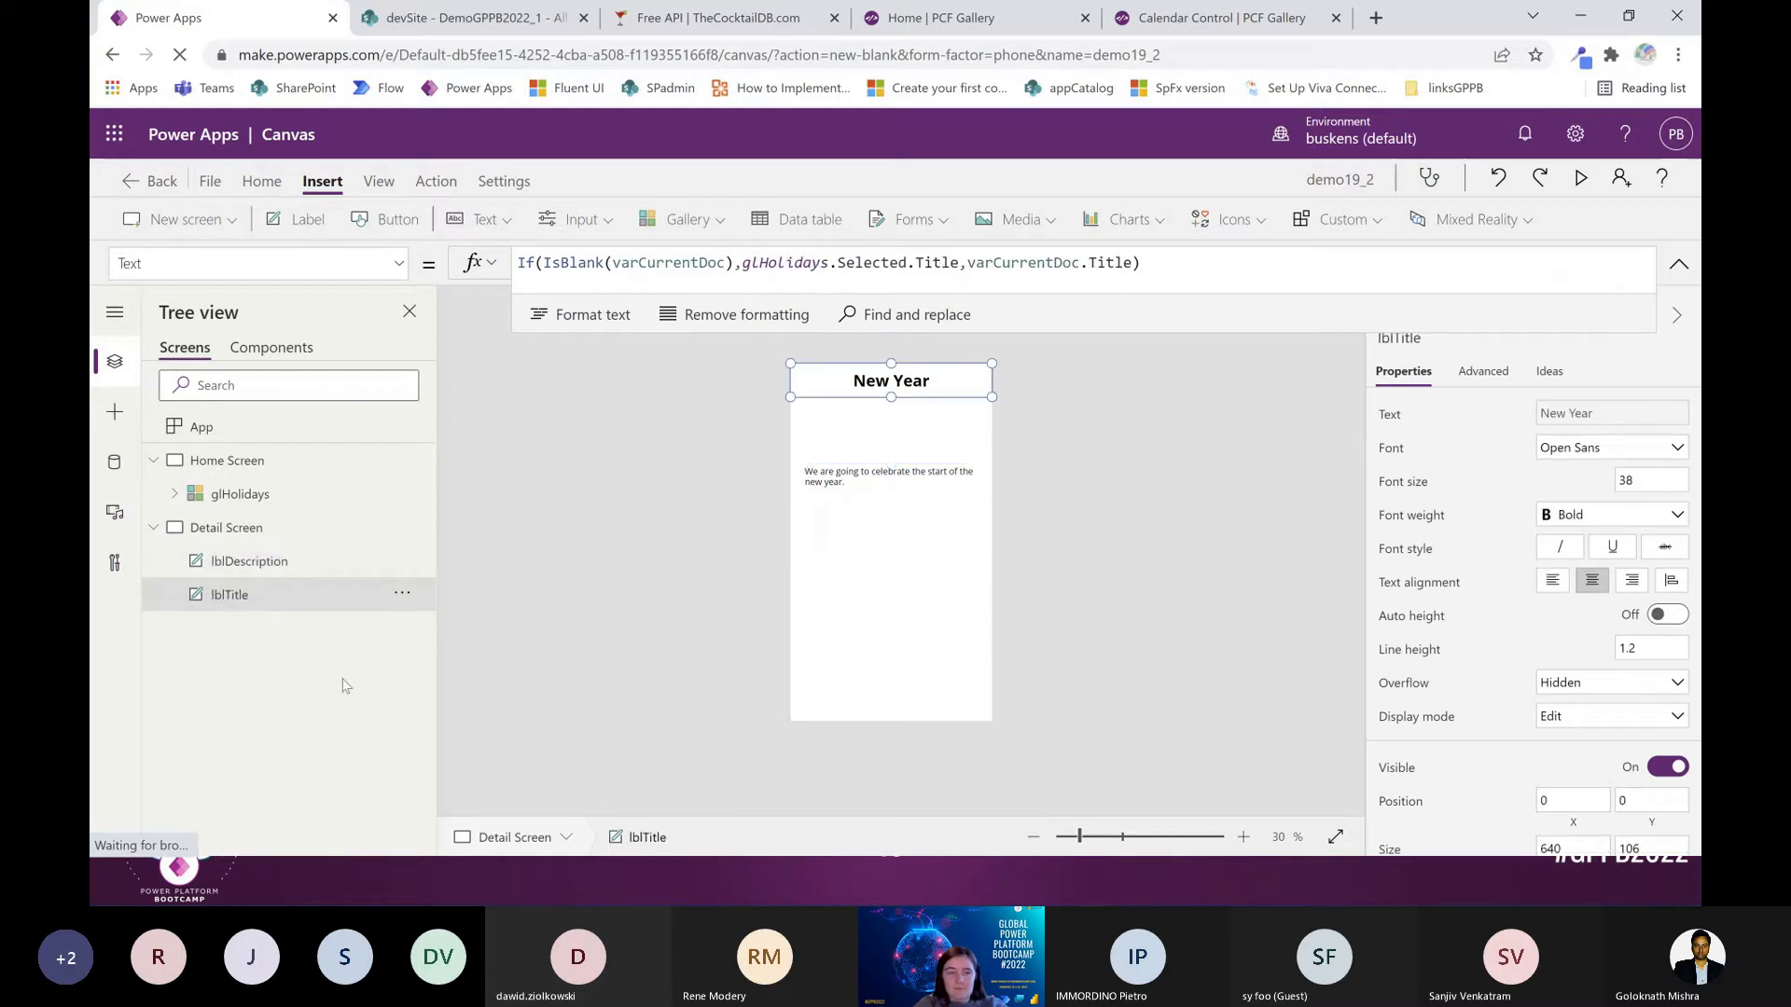
# Add a label between title and description with the text If(IsBlank(varCurrentDoc),glHolidays.Selected.'Location: City',varCurrentDoc.'Location: City')
pyautogui.click(291, 232)
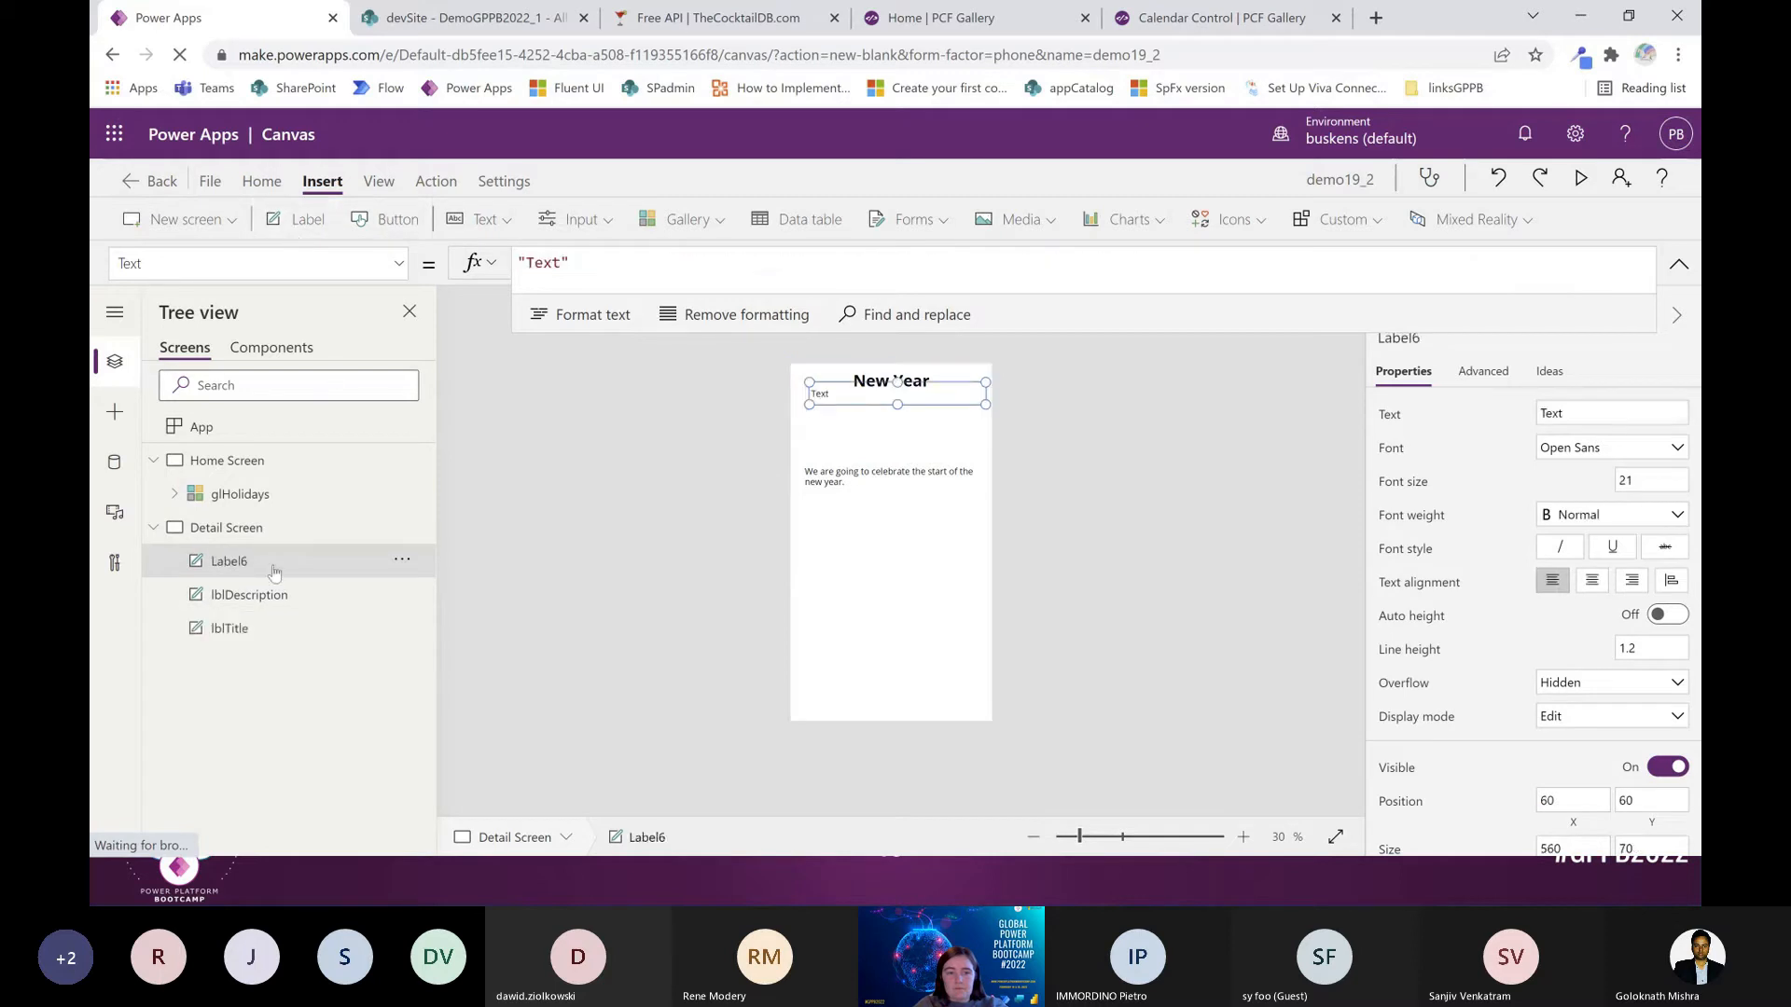
pyautogui.moveTo(899, 394); pyautogui.dragTo(893, 431)
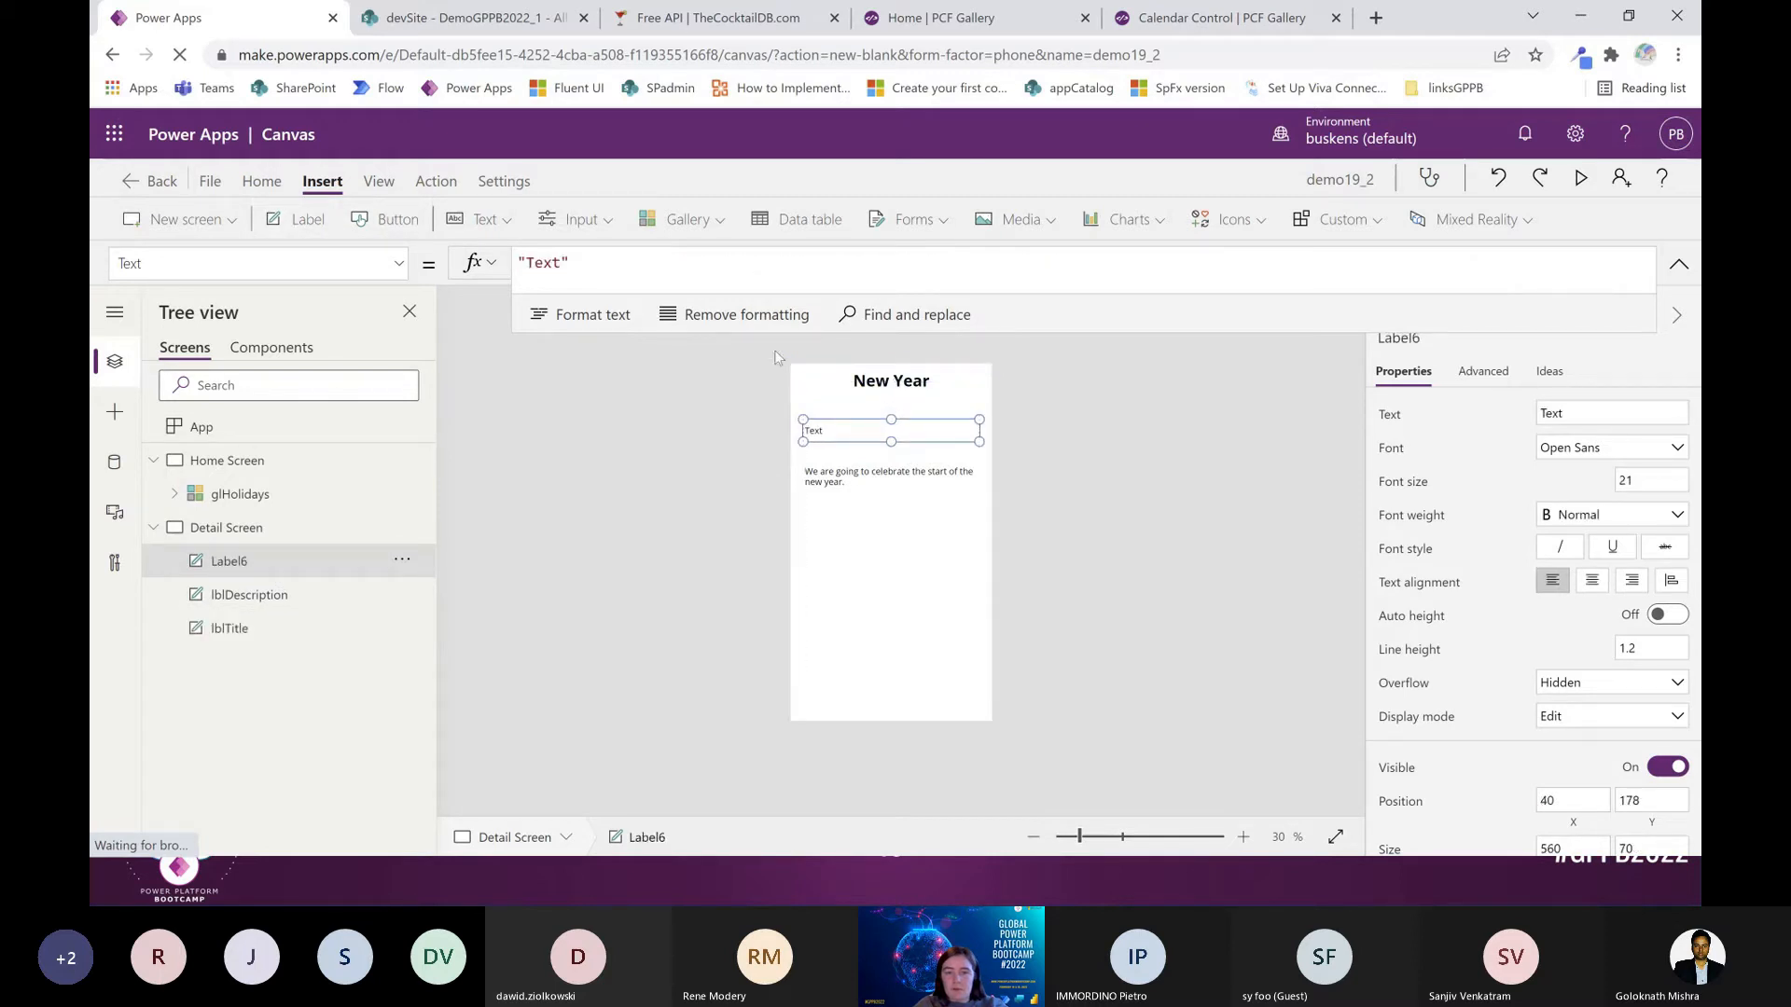
pyautogui.hotkey('ctrl', 'a')
pyautogui.hotkey('ctrl', 'v')
pyautogui.click(925, 262)
pyautogui.doubleClick(925, 262)
pyautogui.write('Location')
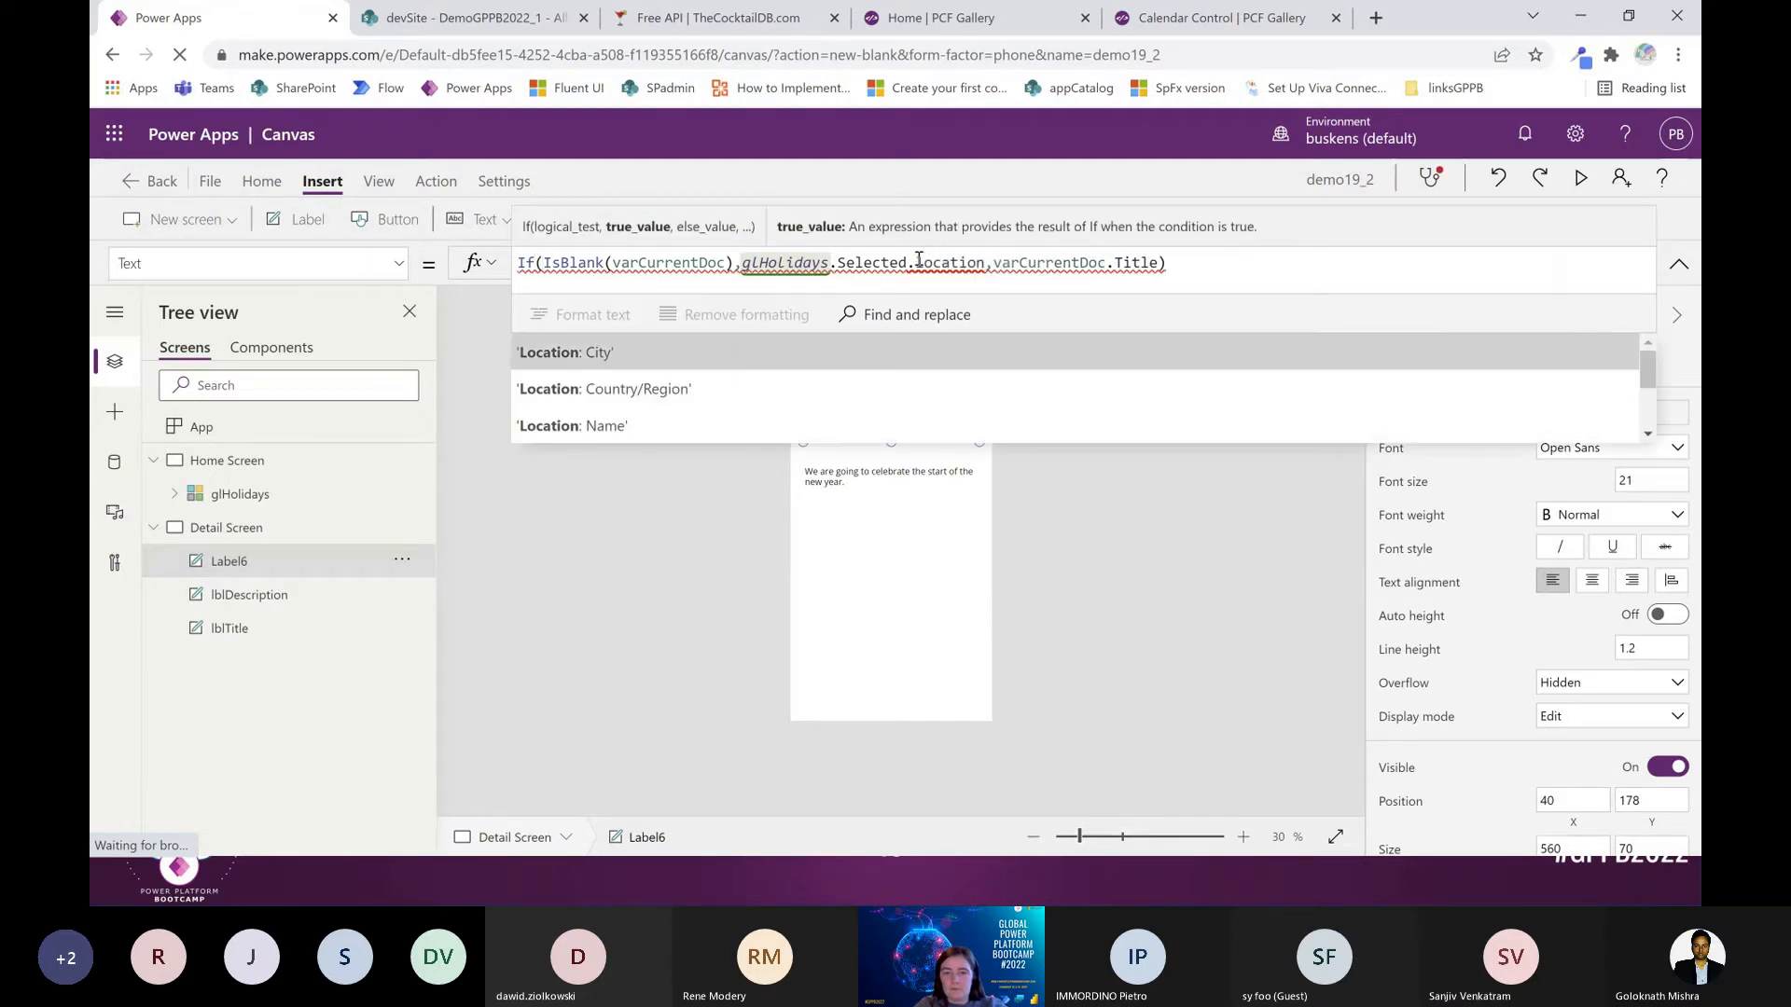
pyautogui.press('Return')
pyautogui.doubleClick(1195, 263)
pyautogui.write('Loca')
pyautogui.press('Return')
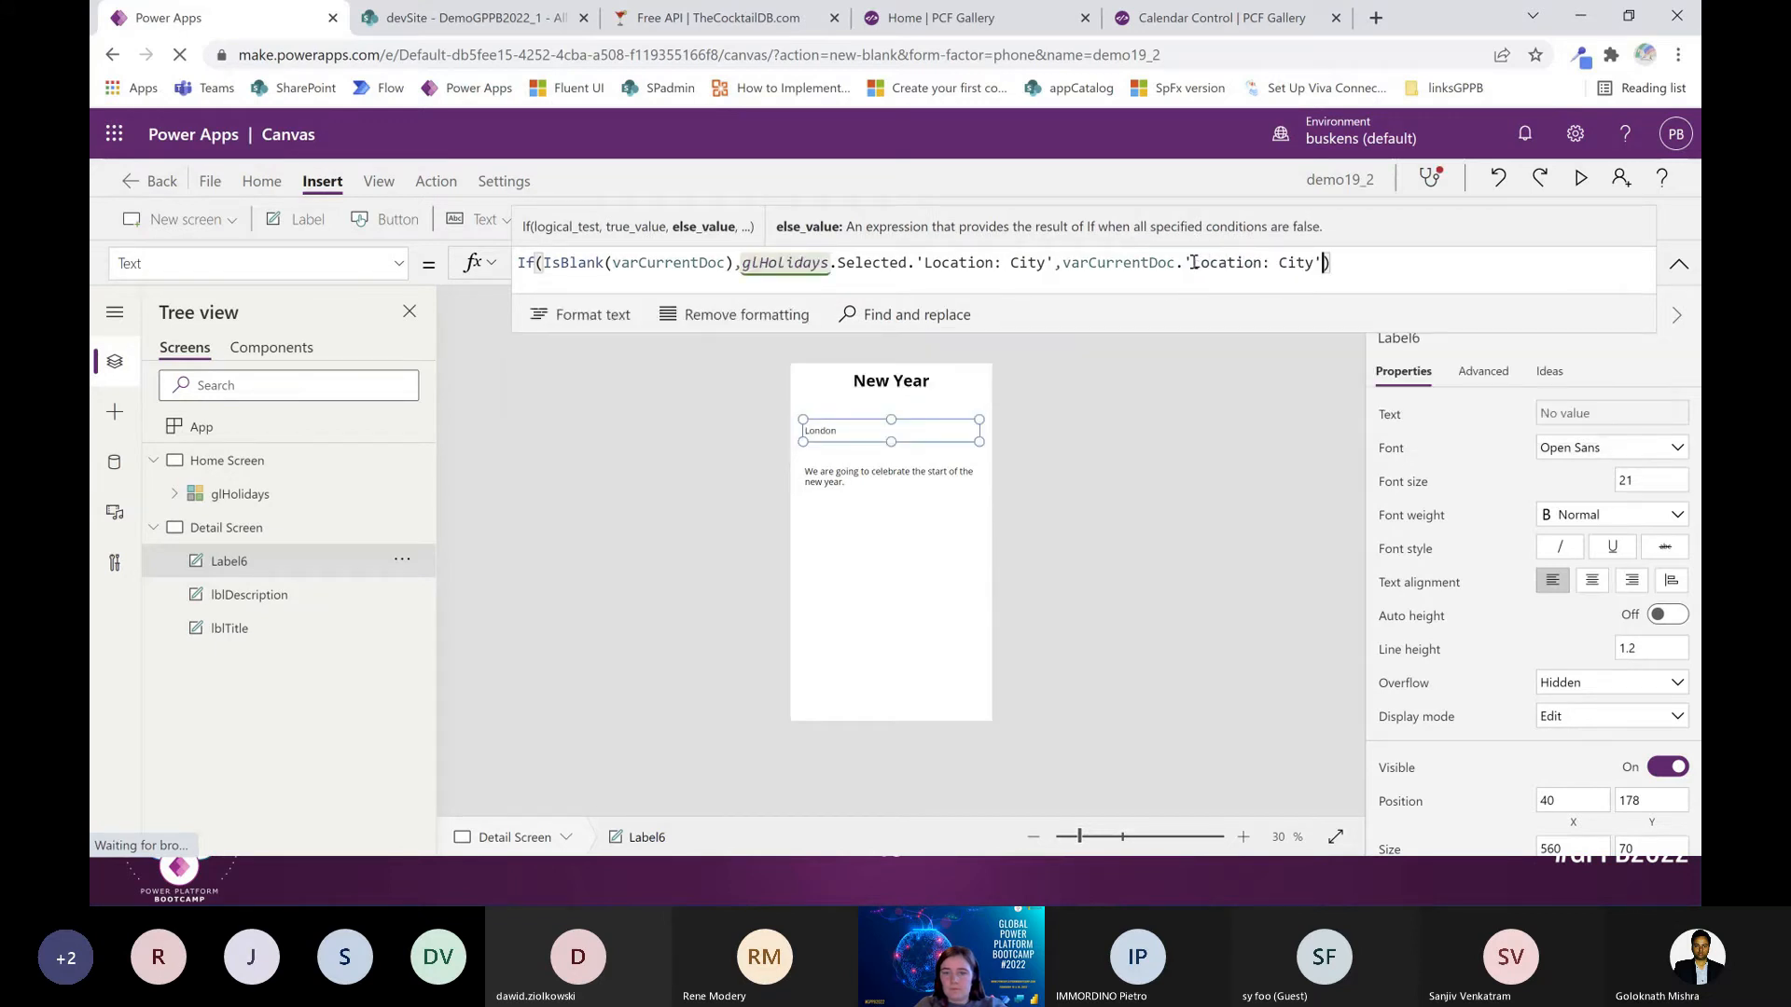
pyautogui.click(840, 560)
# Shrink the city label to about 230 by 56 and rename it lblLocation
pyautogui.click(938, 426)
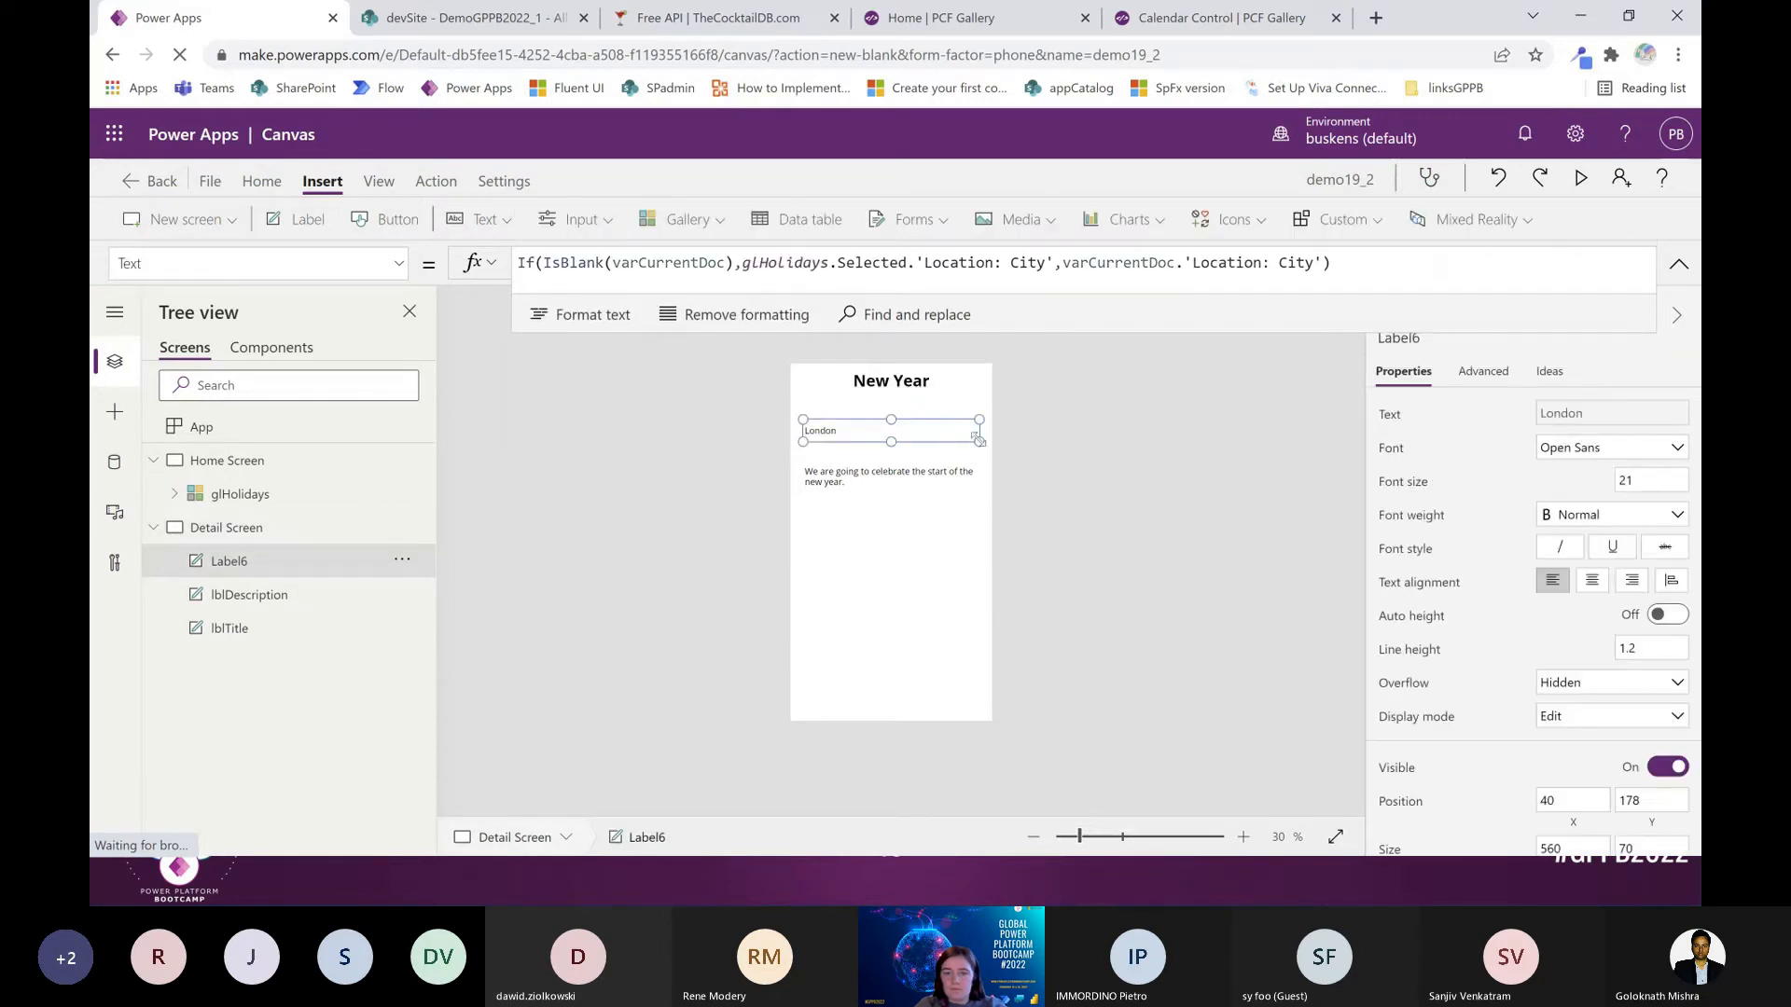
pyautogui.moveTo(978, 437); pyautogui.dragTo(876, 442)
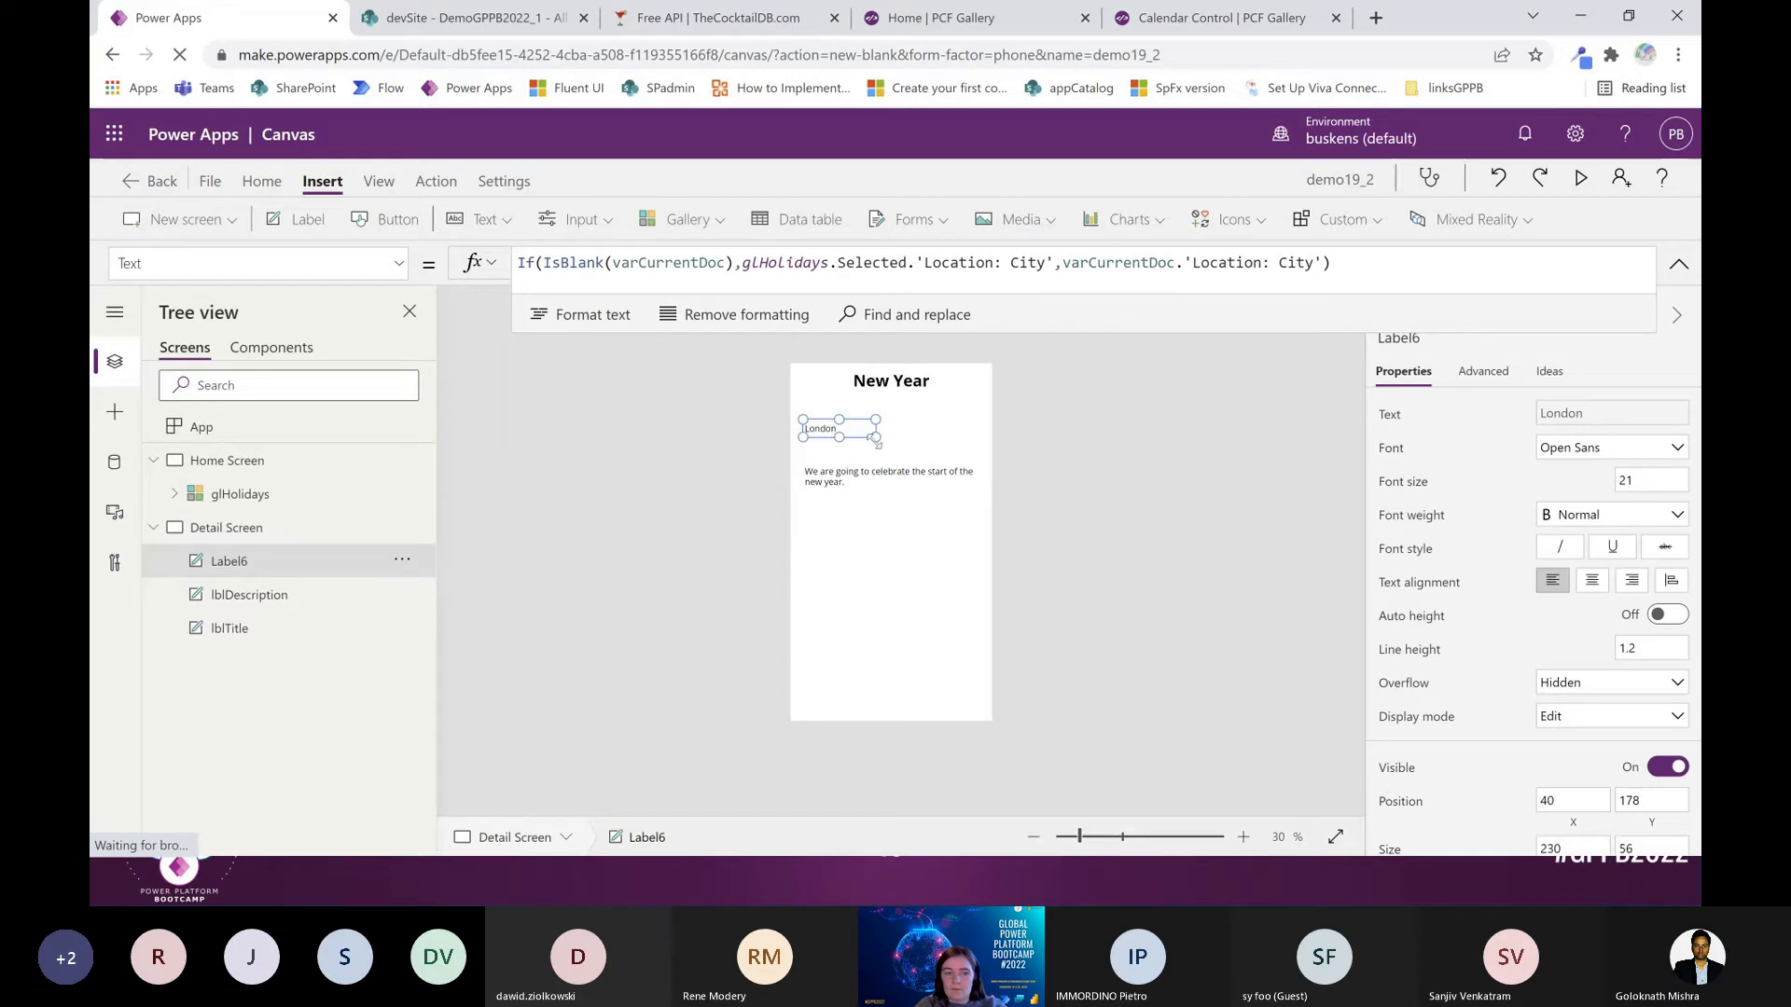
pyautogui.doubleClick(273, 560)
pyautogui.write('lblLocation')
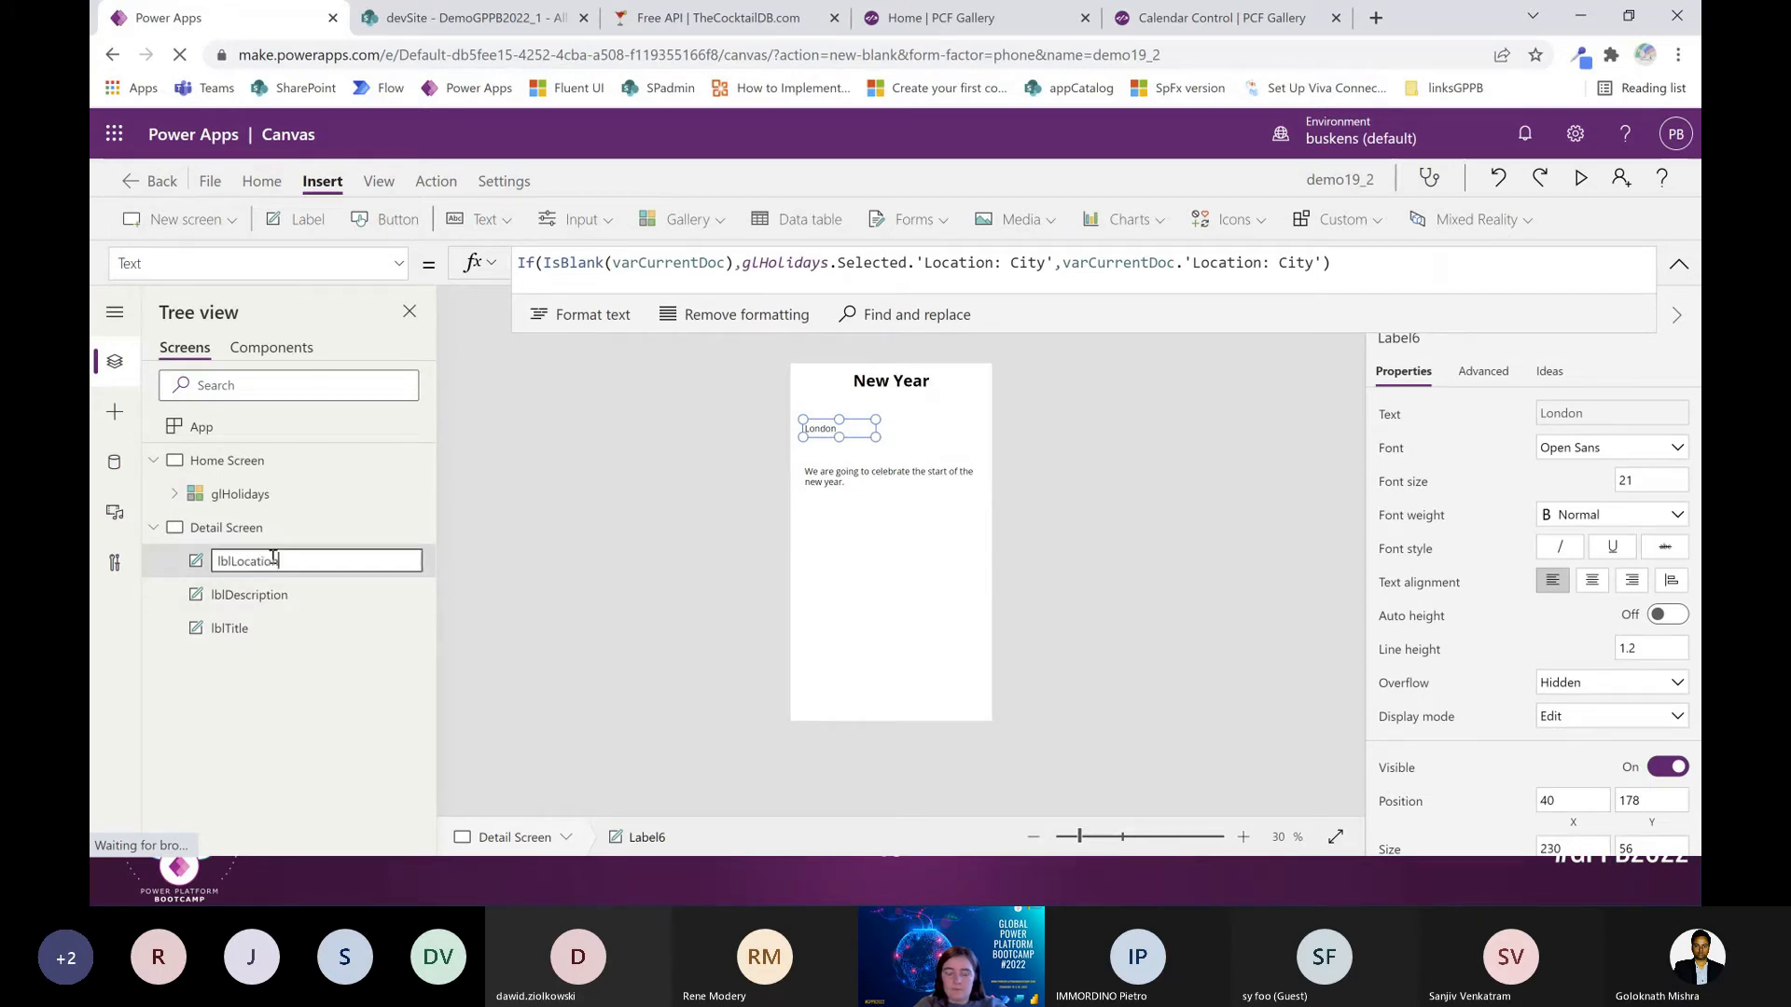
pyautogui.press('Return')
# Add a label about 213 wide to the right of the location, with the text If(IsBlank(varCurrentDoc),glHolidays.Selected.eventDate,varCurrentDoc.eventDate)
pyautogui.click(295, 219)
pyautogui.moveTo(838, 399); pyautogui.dragTo(923, 426)
pyautogui.hotkey('ctrl', 'a')
pyautogui.write('If(IsBlank(varCurrentDoc),glHolidays.Selected.Title,varCurrentDoc.Title)')
pyautogui.doubleClick(859, 259)
pyautogui.doubleClick(941, 263)
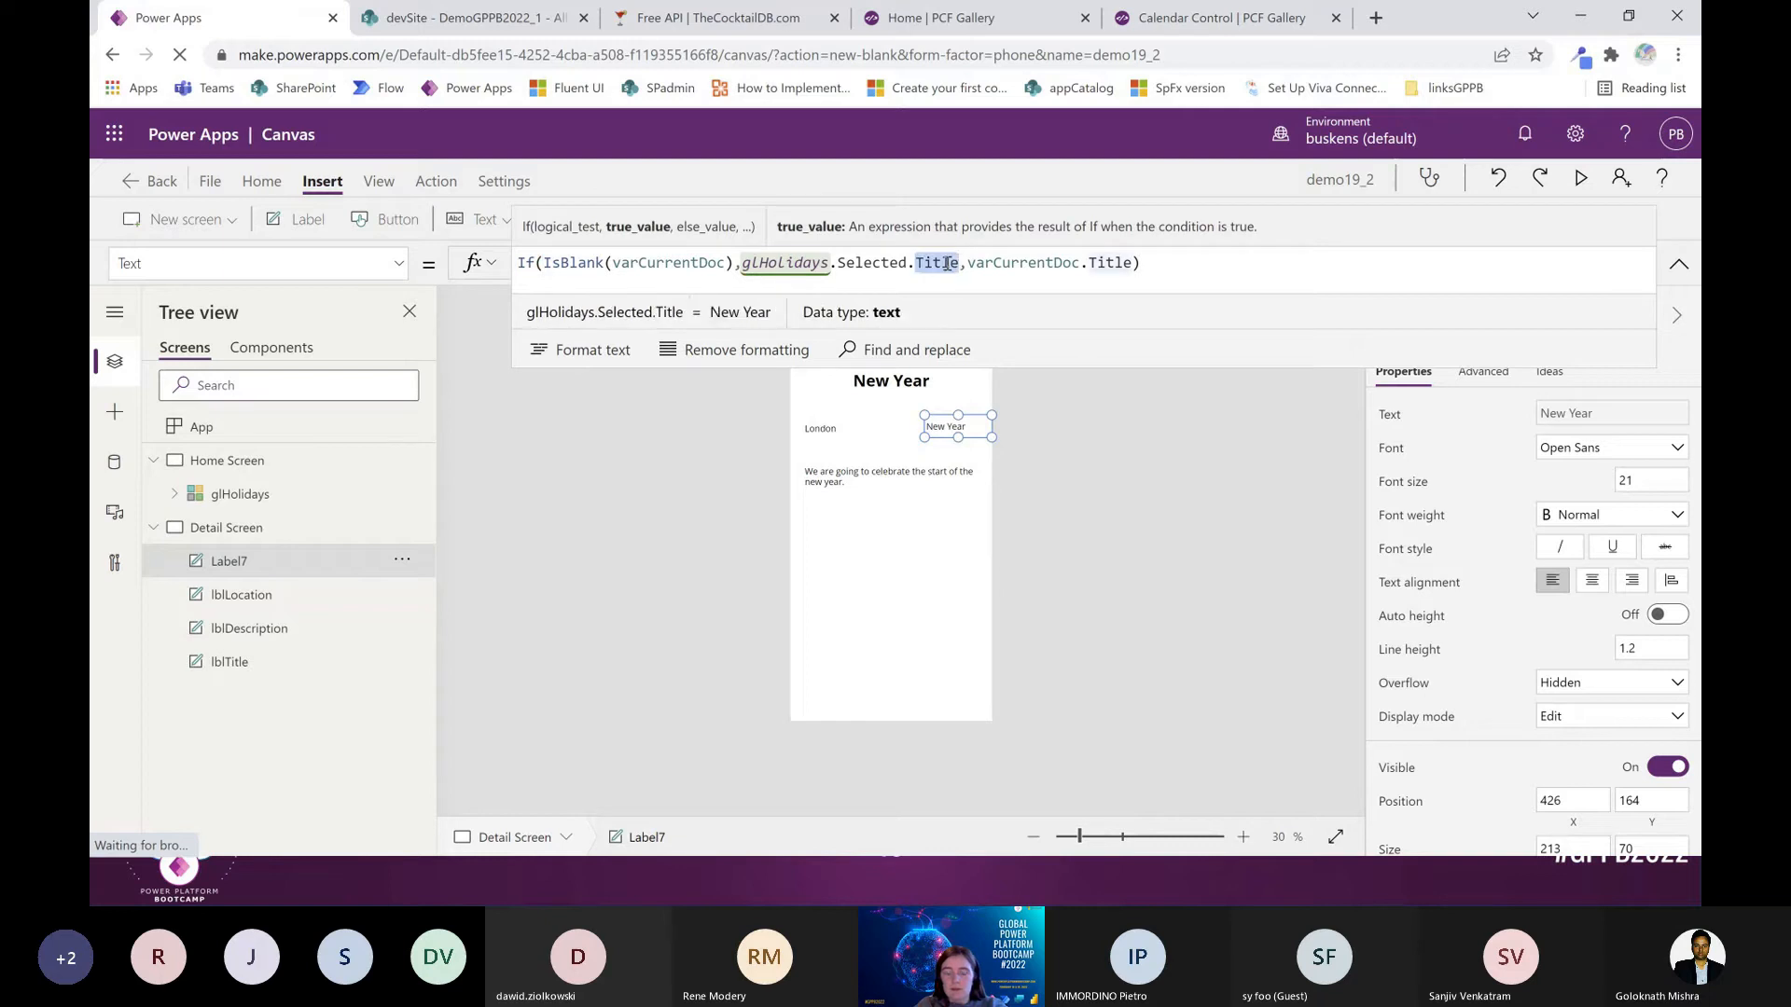
pyautogui.write('eventDate')
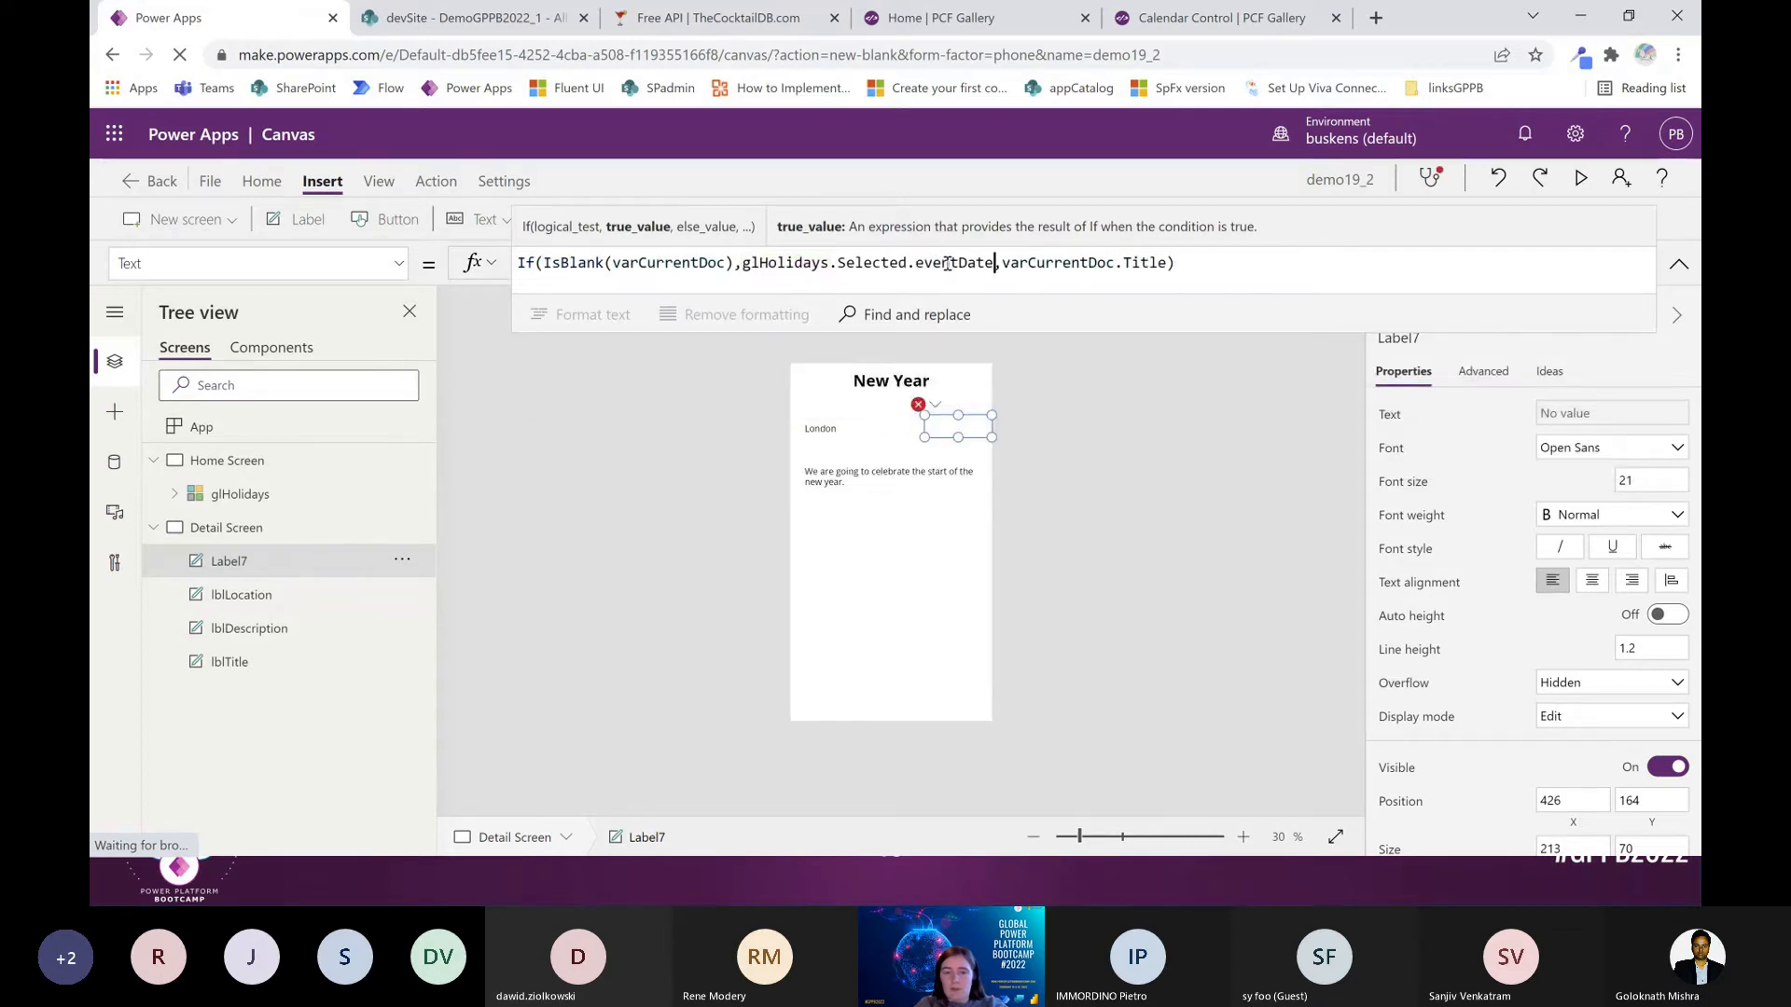
pyautogui.click(1161, 264)
pyautogui.doubleClick(1145, 264)
pyautogui.write('eventDate')
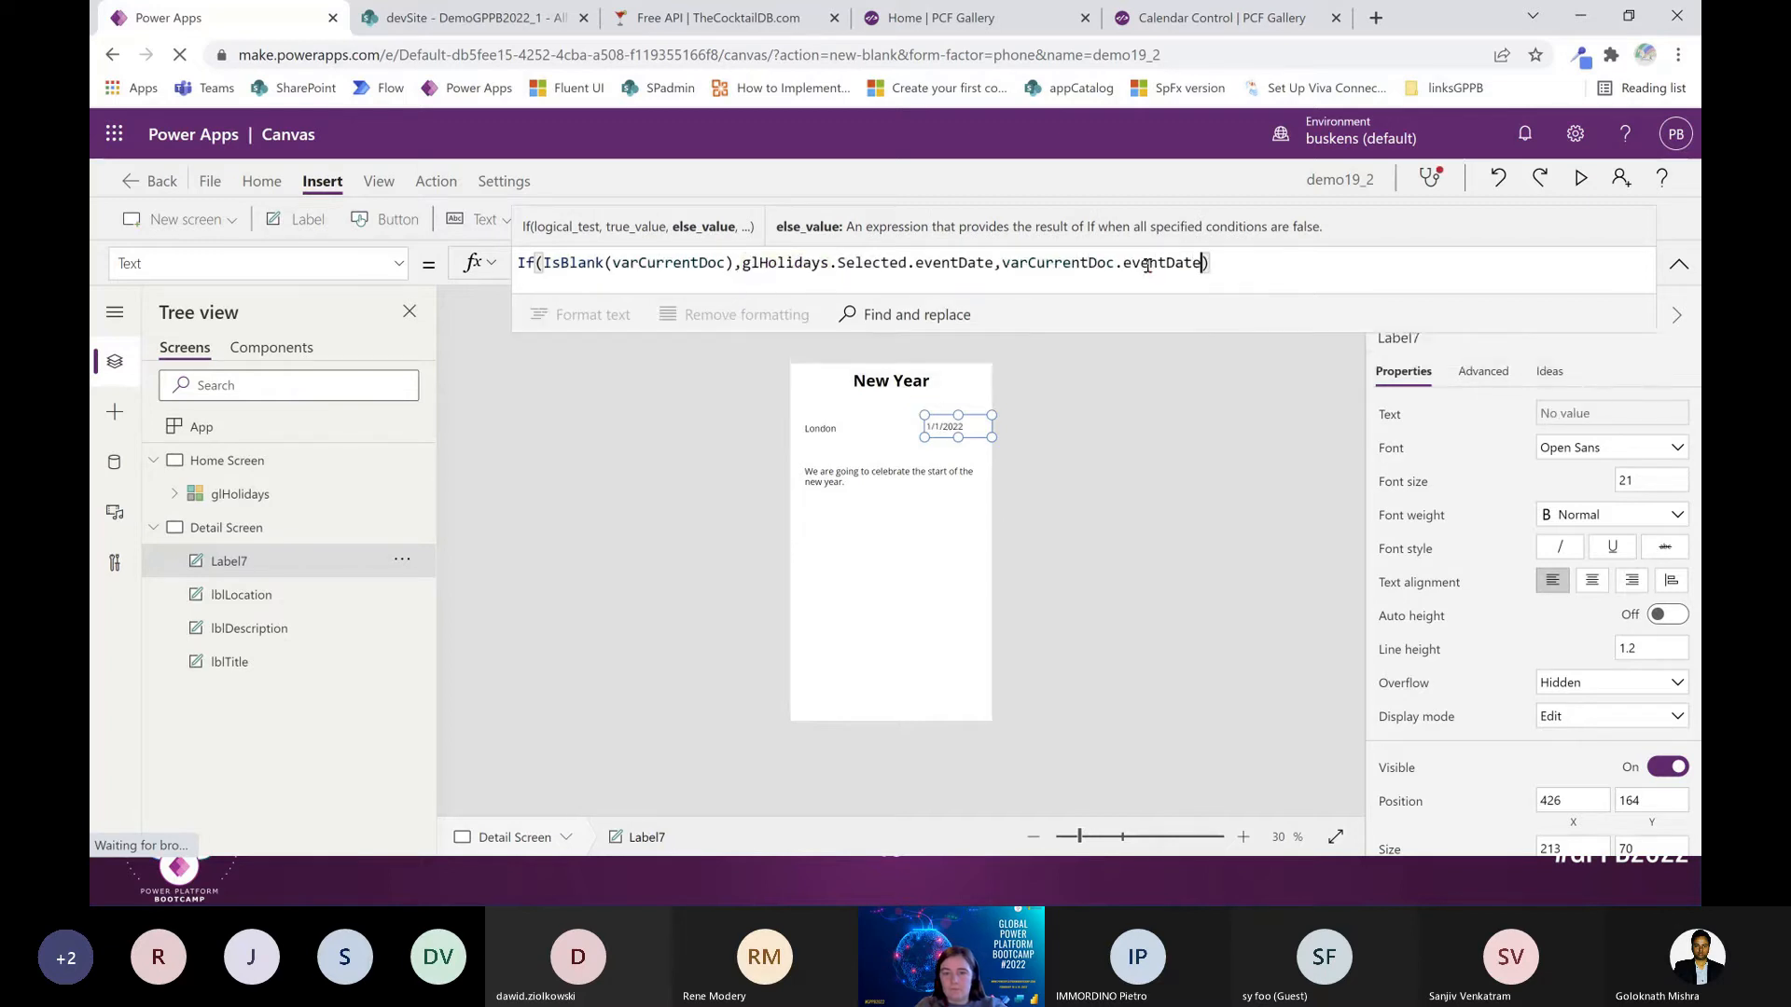
pyautogui.click(720, 545)
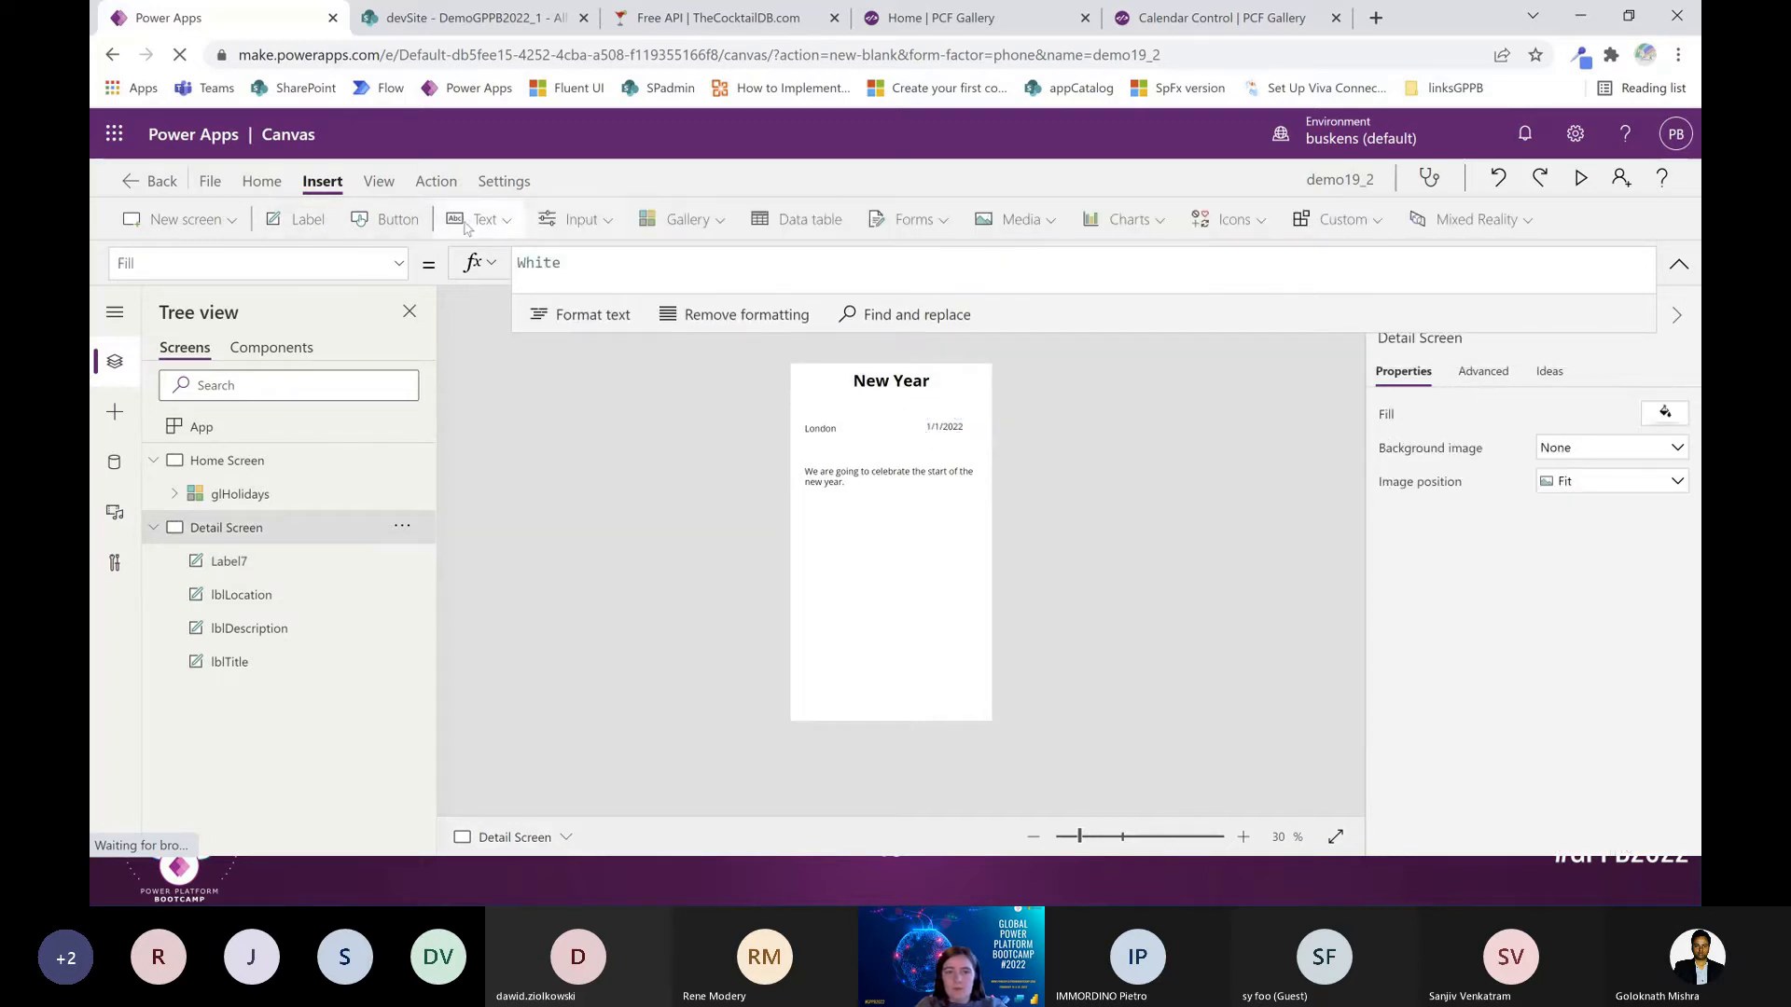
# Add a button with the text back near the lower edge of the Detail Screen, centred below the description
pyautogui.click(387, 219)
pyautogui.moveTo(875, 399); pyautogui.dragTo(913, 687)
pyautogui.click(585, 278)
pyautogui.doubleClick(1559, 413)
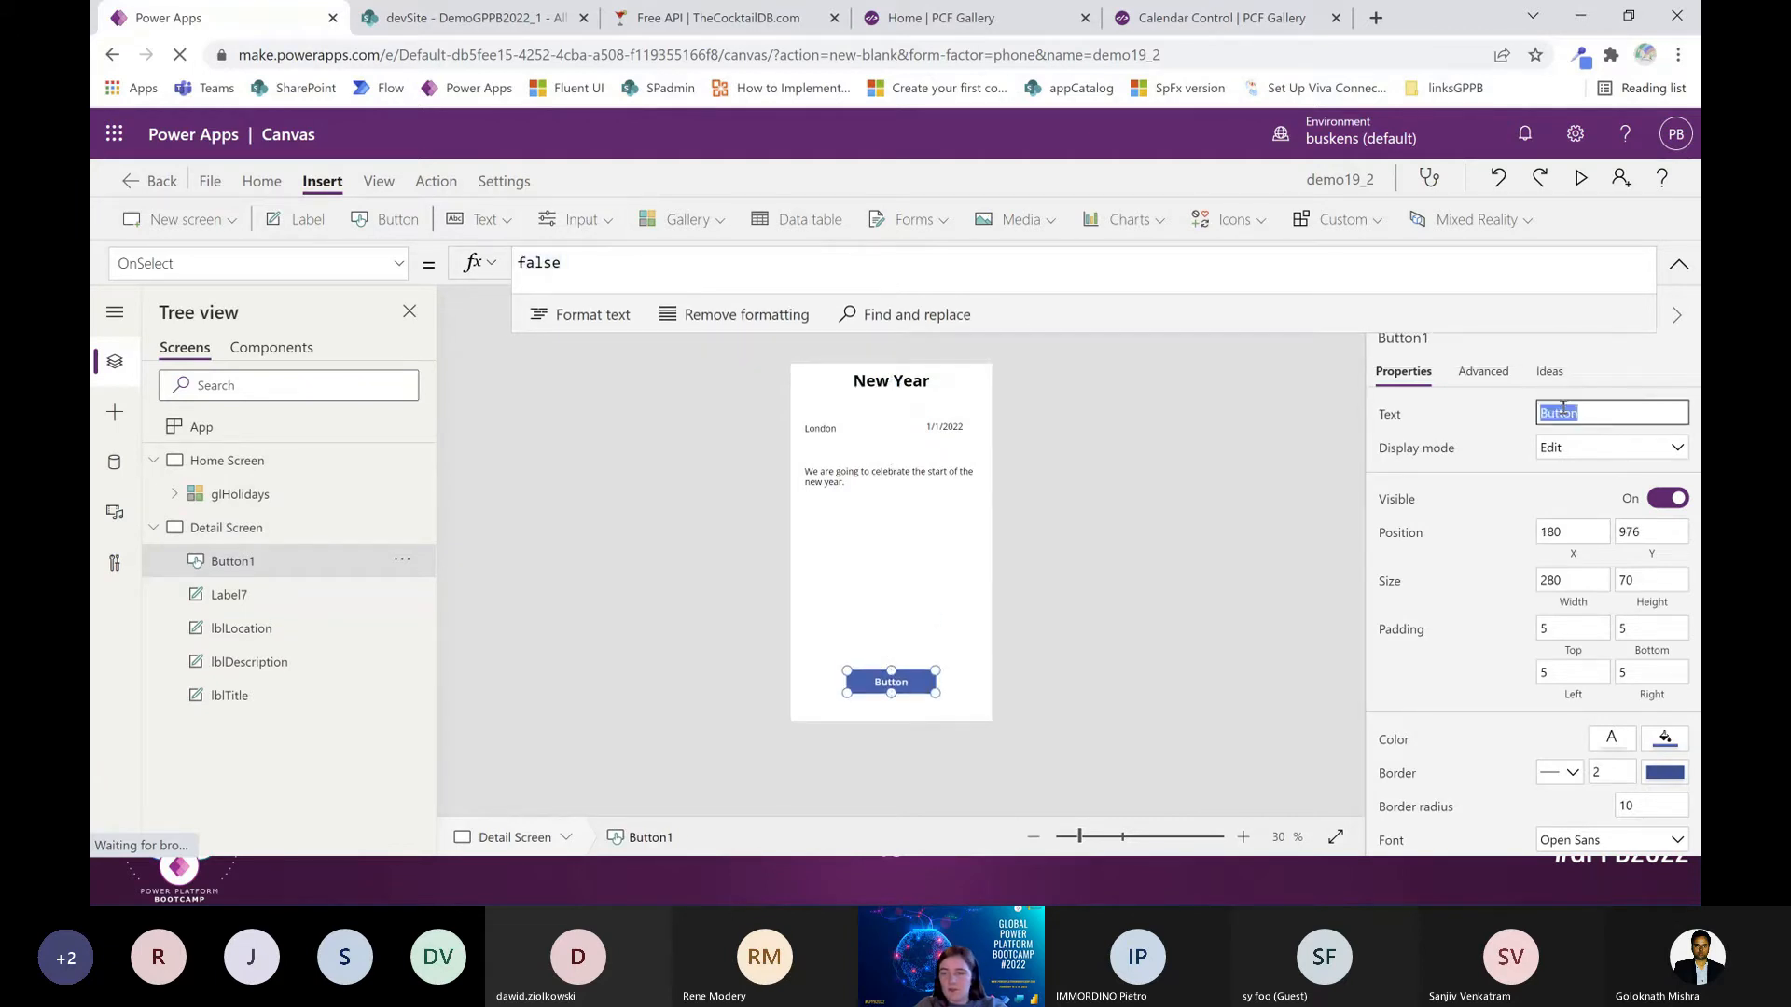
pyautogui.write('Save')
pyautogui.click(1505, 437)
pyautogui.click(1679, 405)
pyautogui.write('a')
pyautogui.write('ack')
pyautogui.click(694, 601)
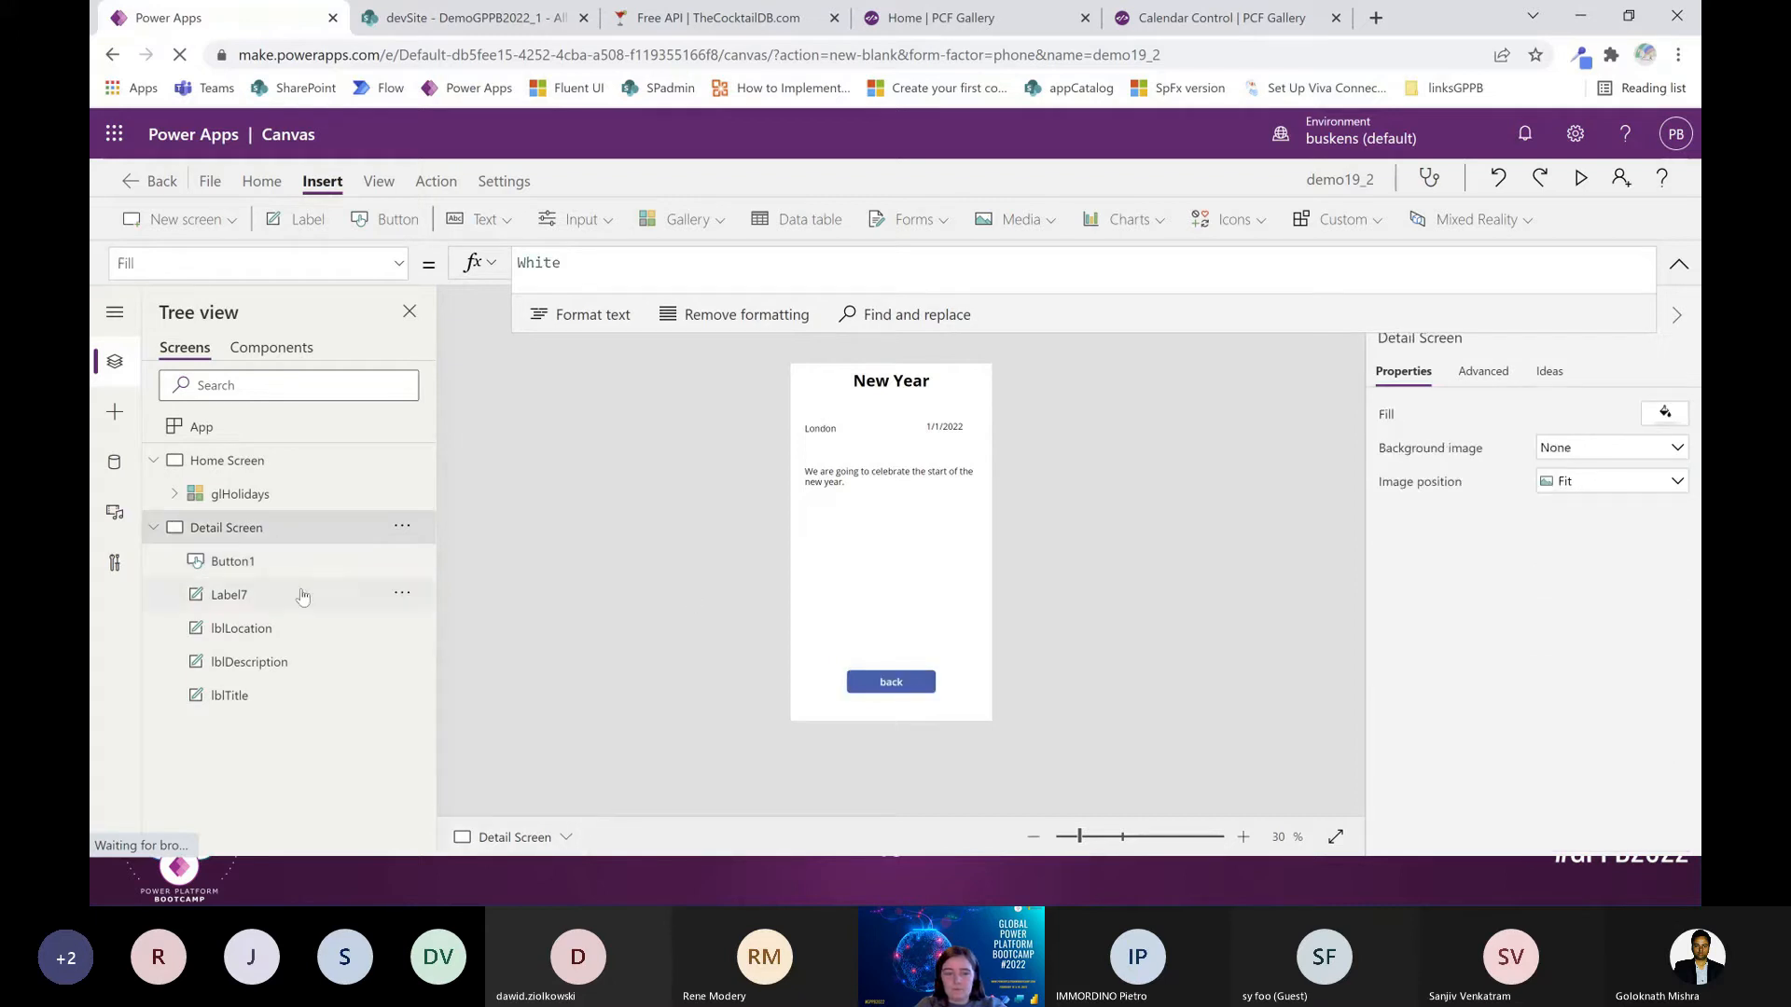
# Rename the back button as btnBack and the date label as lblDate
pyautogui.doubleClick(300, 563)
pyautogui.write('btn')
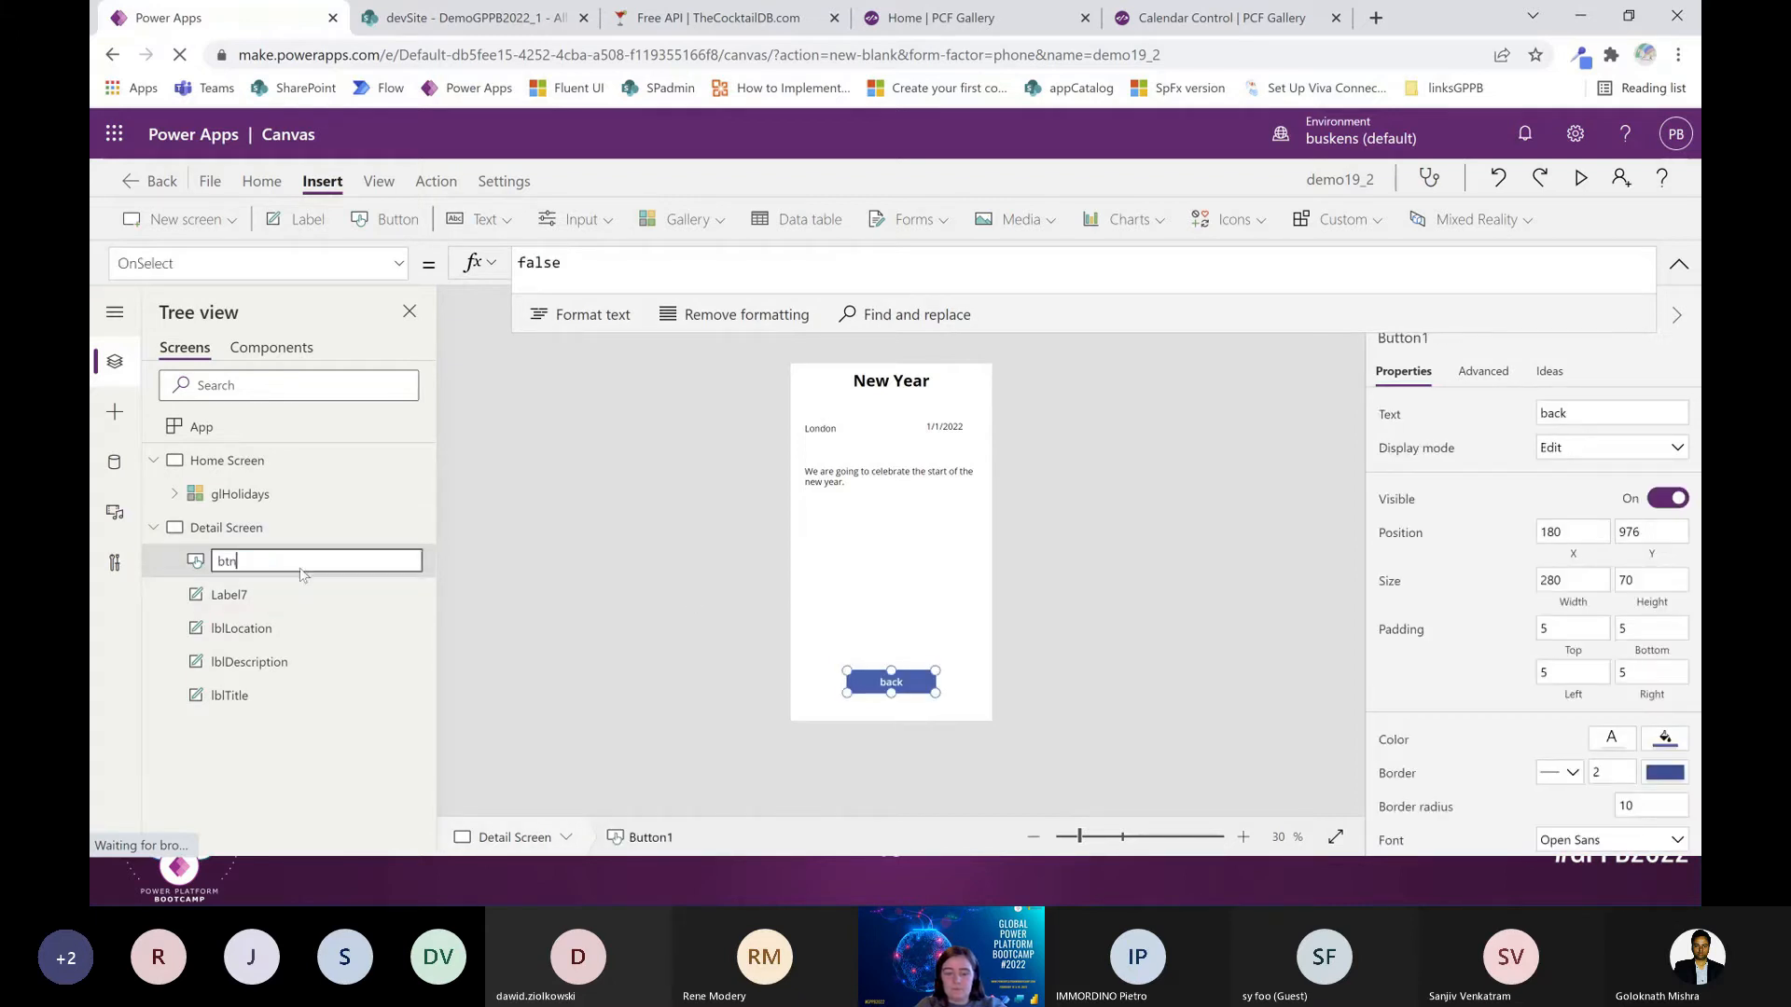
pyautogui.write('Back')
pyautogui.doubleClick(294, 594)
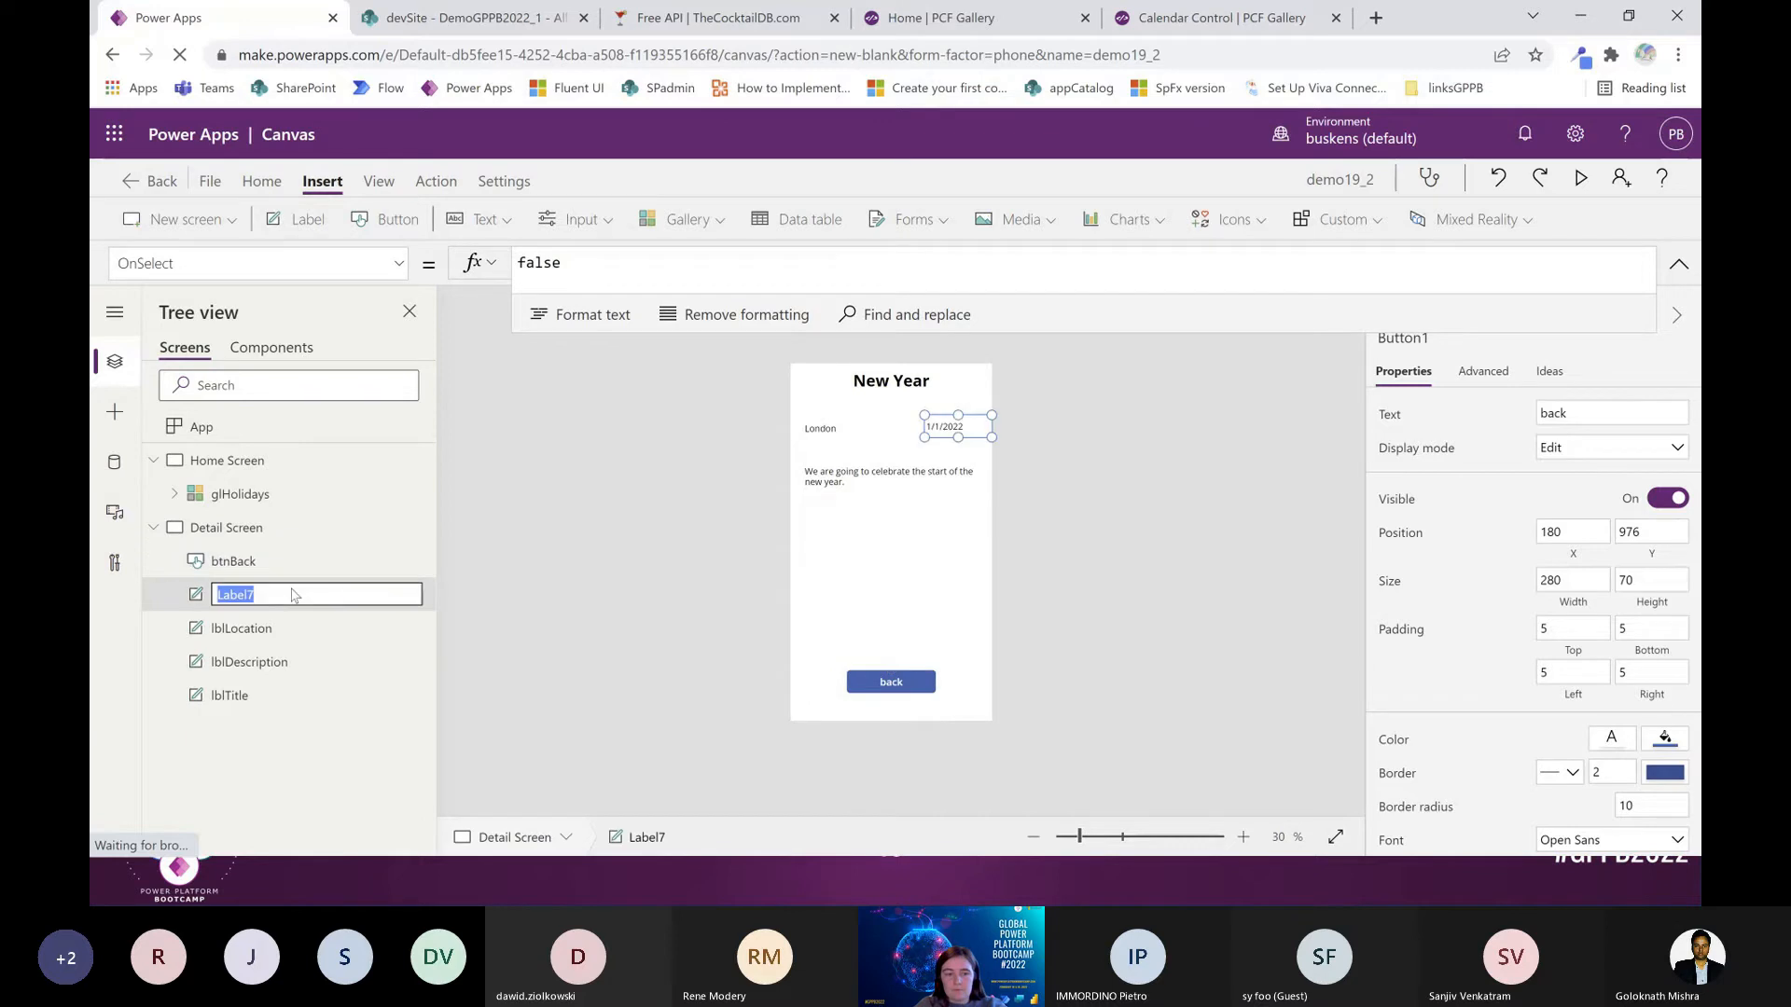
pyautogui.write('lblDate')
pyautogui.press('Return')
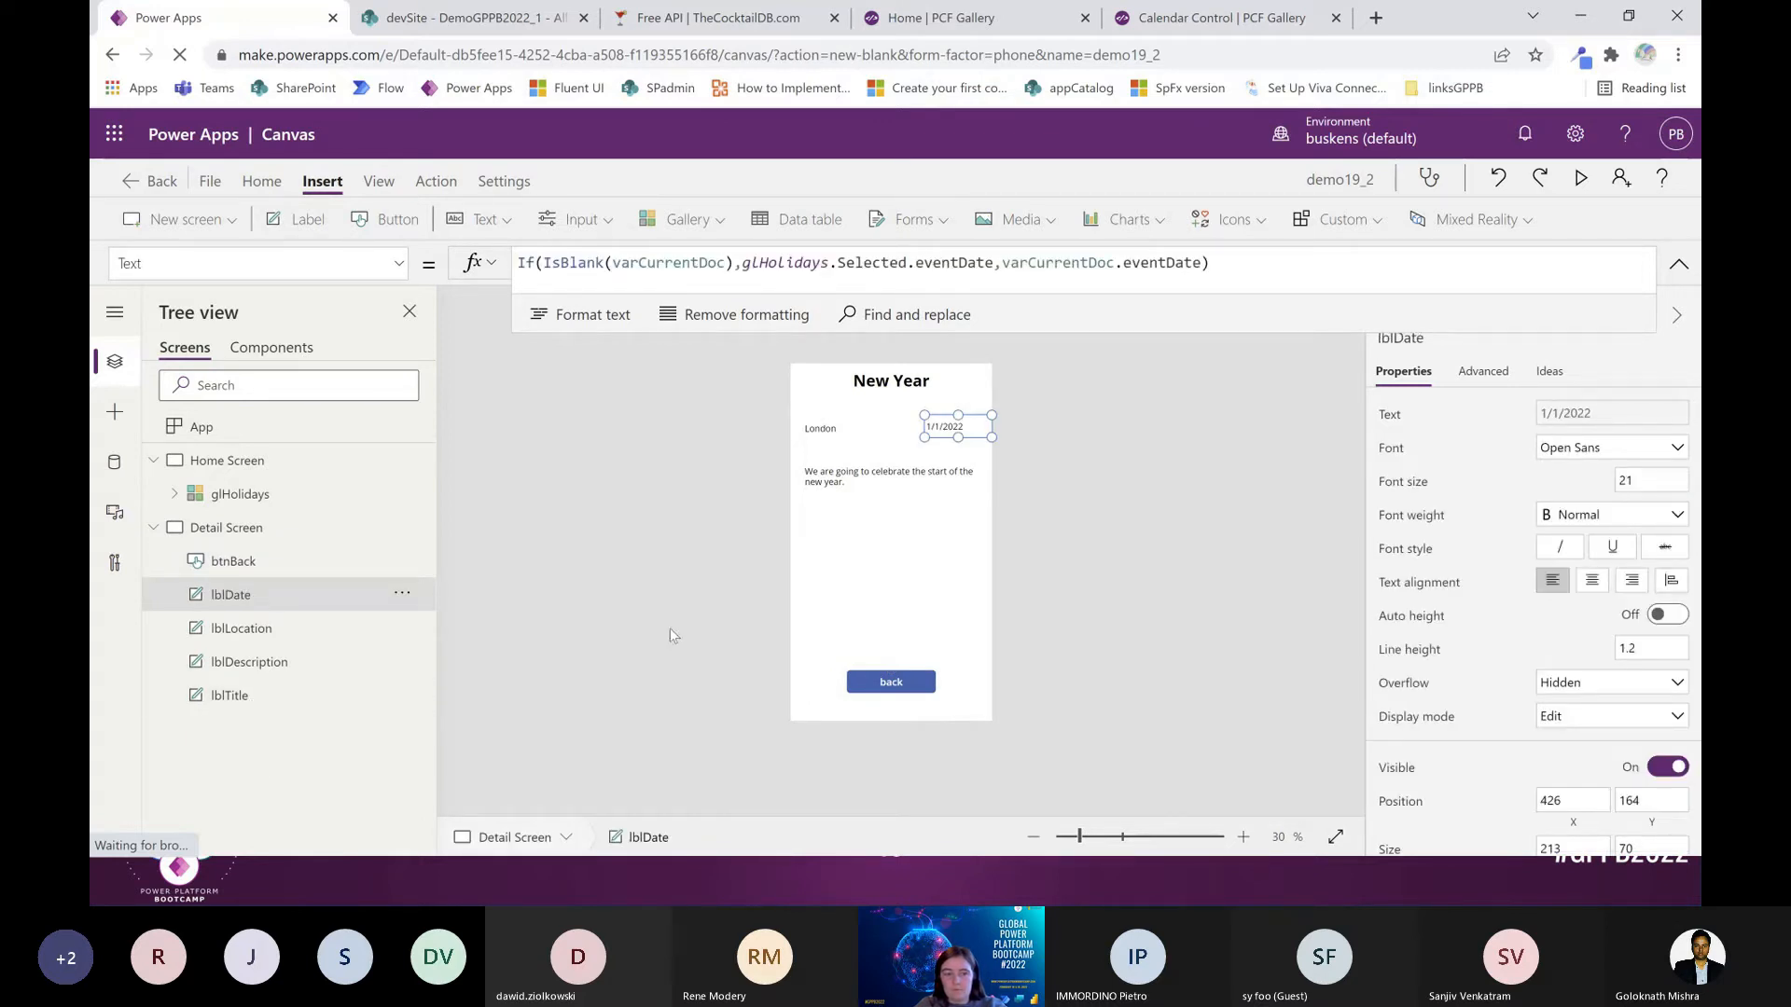
pyautogui.click(624, 503)
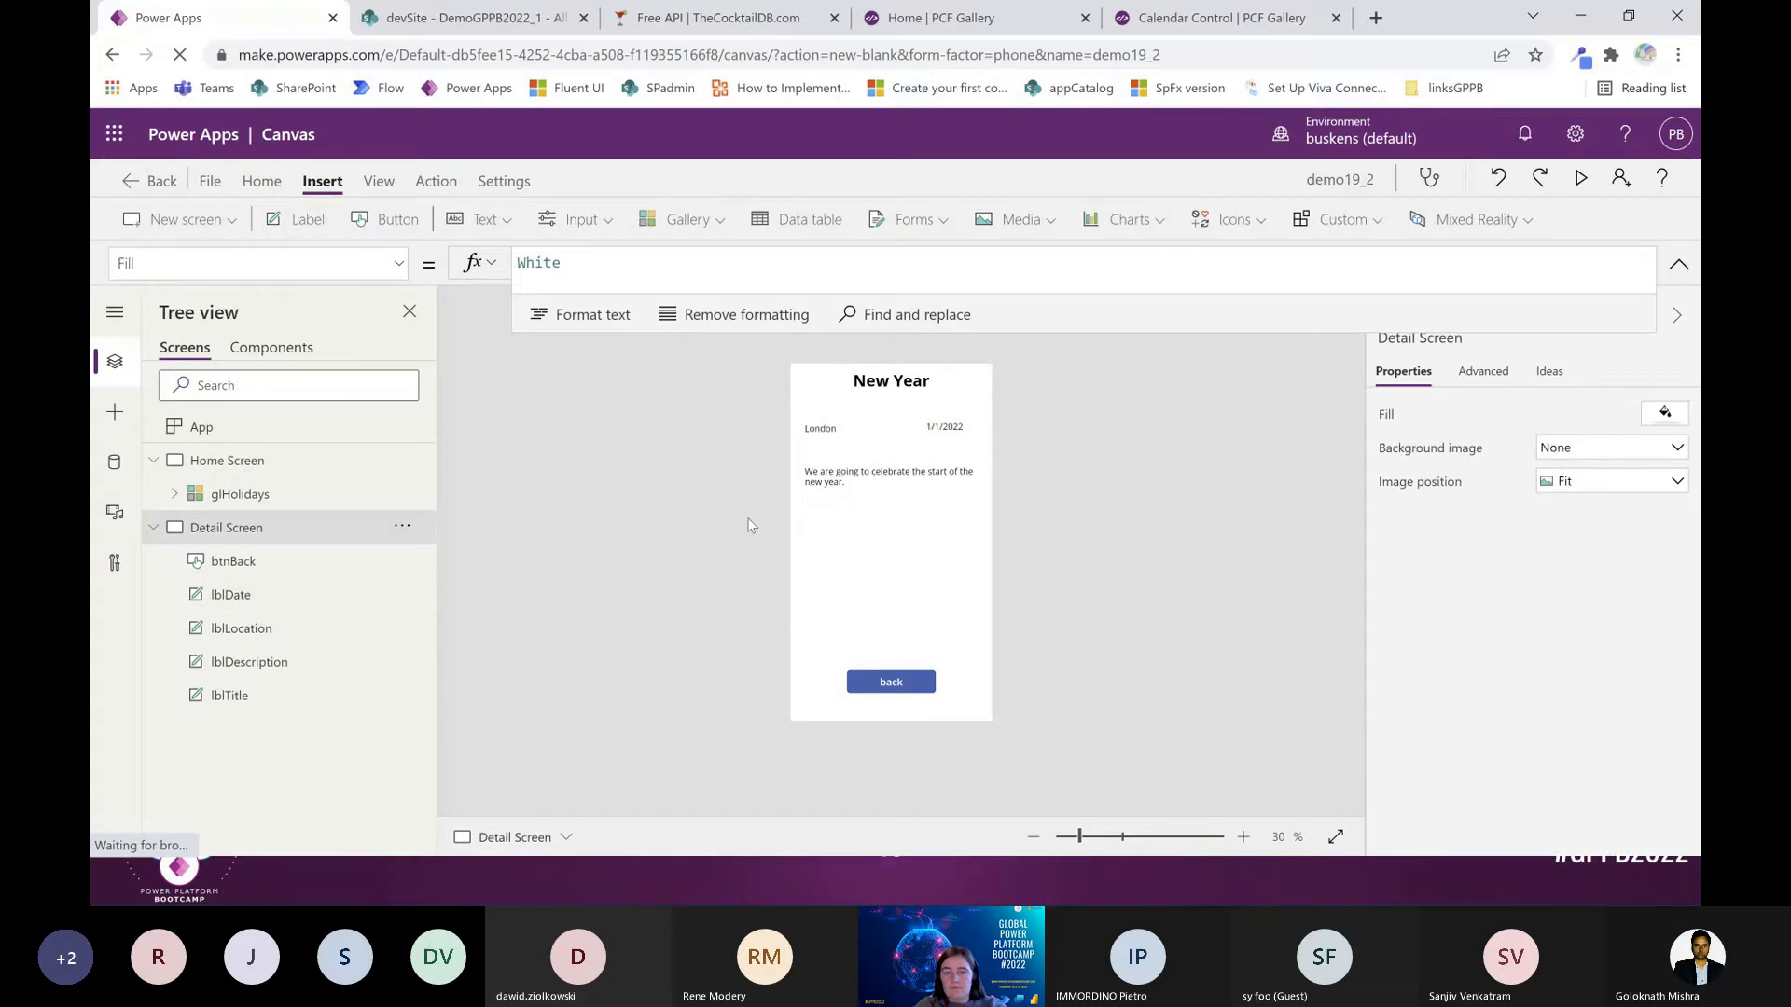
pyautogui.click(863, 523)
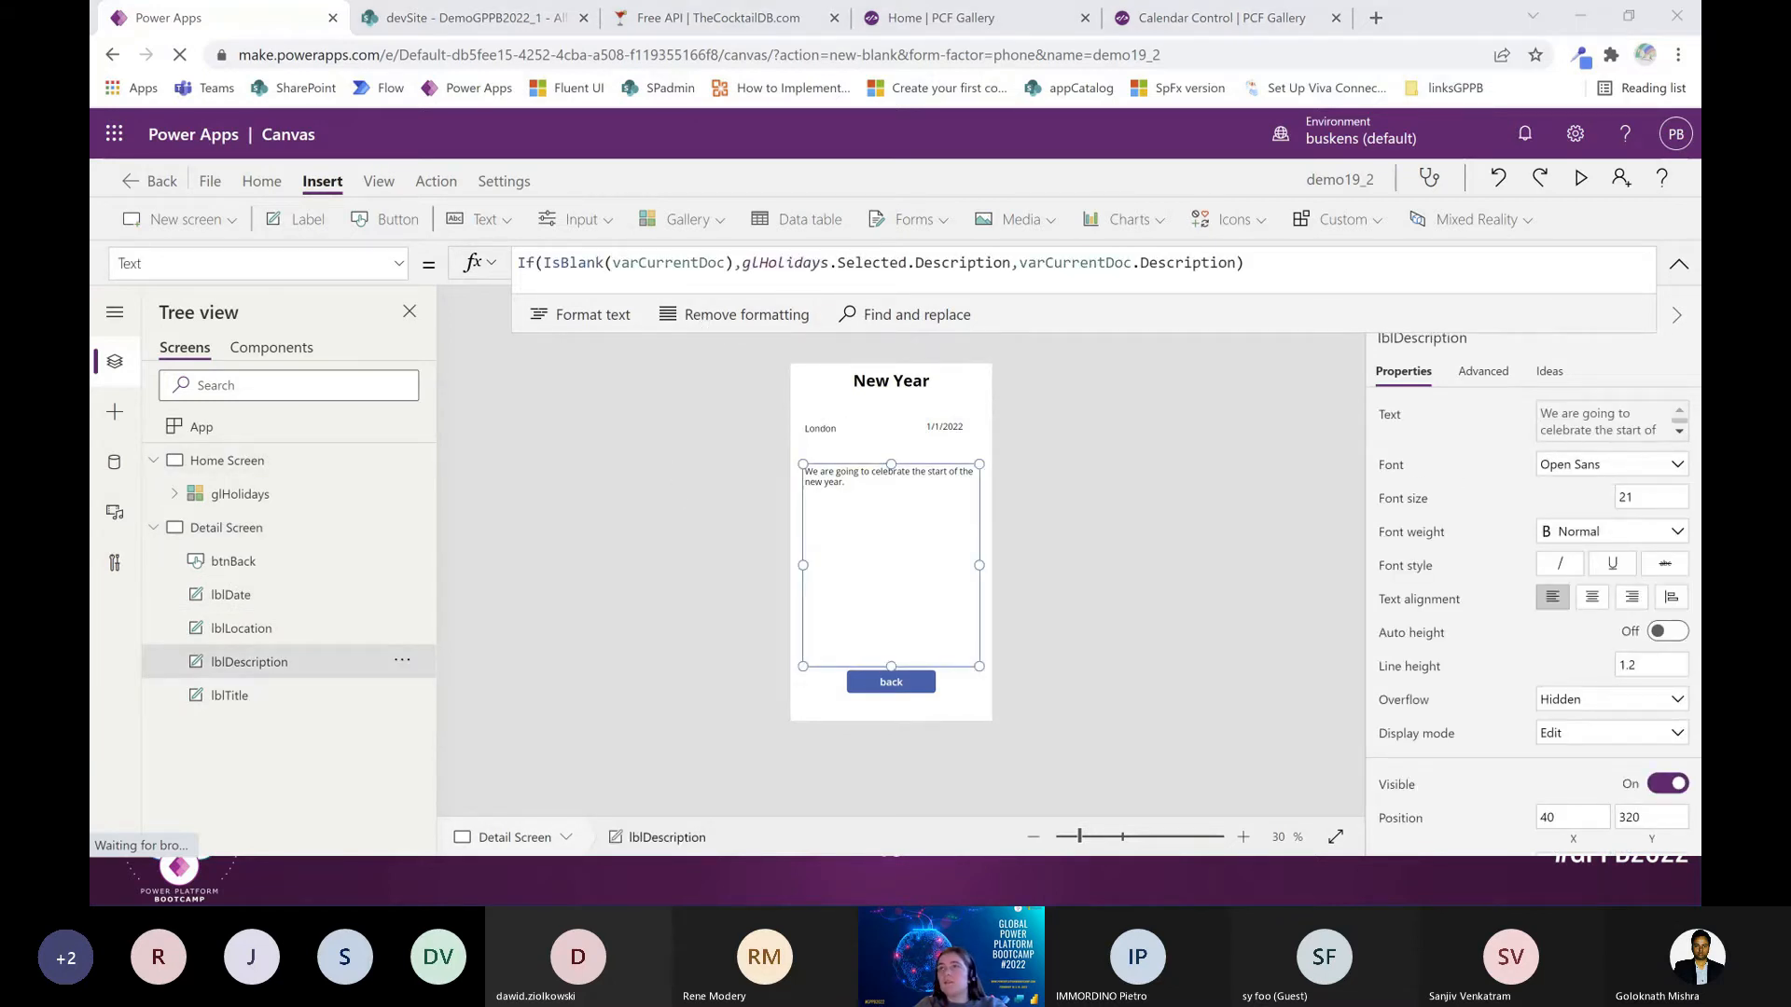
# Set the app's StartScreen property to If(Param("View")= "Detail", 'Detail Screen','Home Screen');
pyautogui.click(250, 427)
pyautogui.click(398, 264)
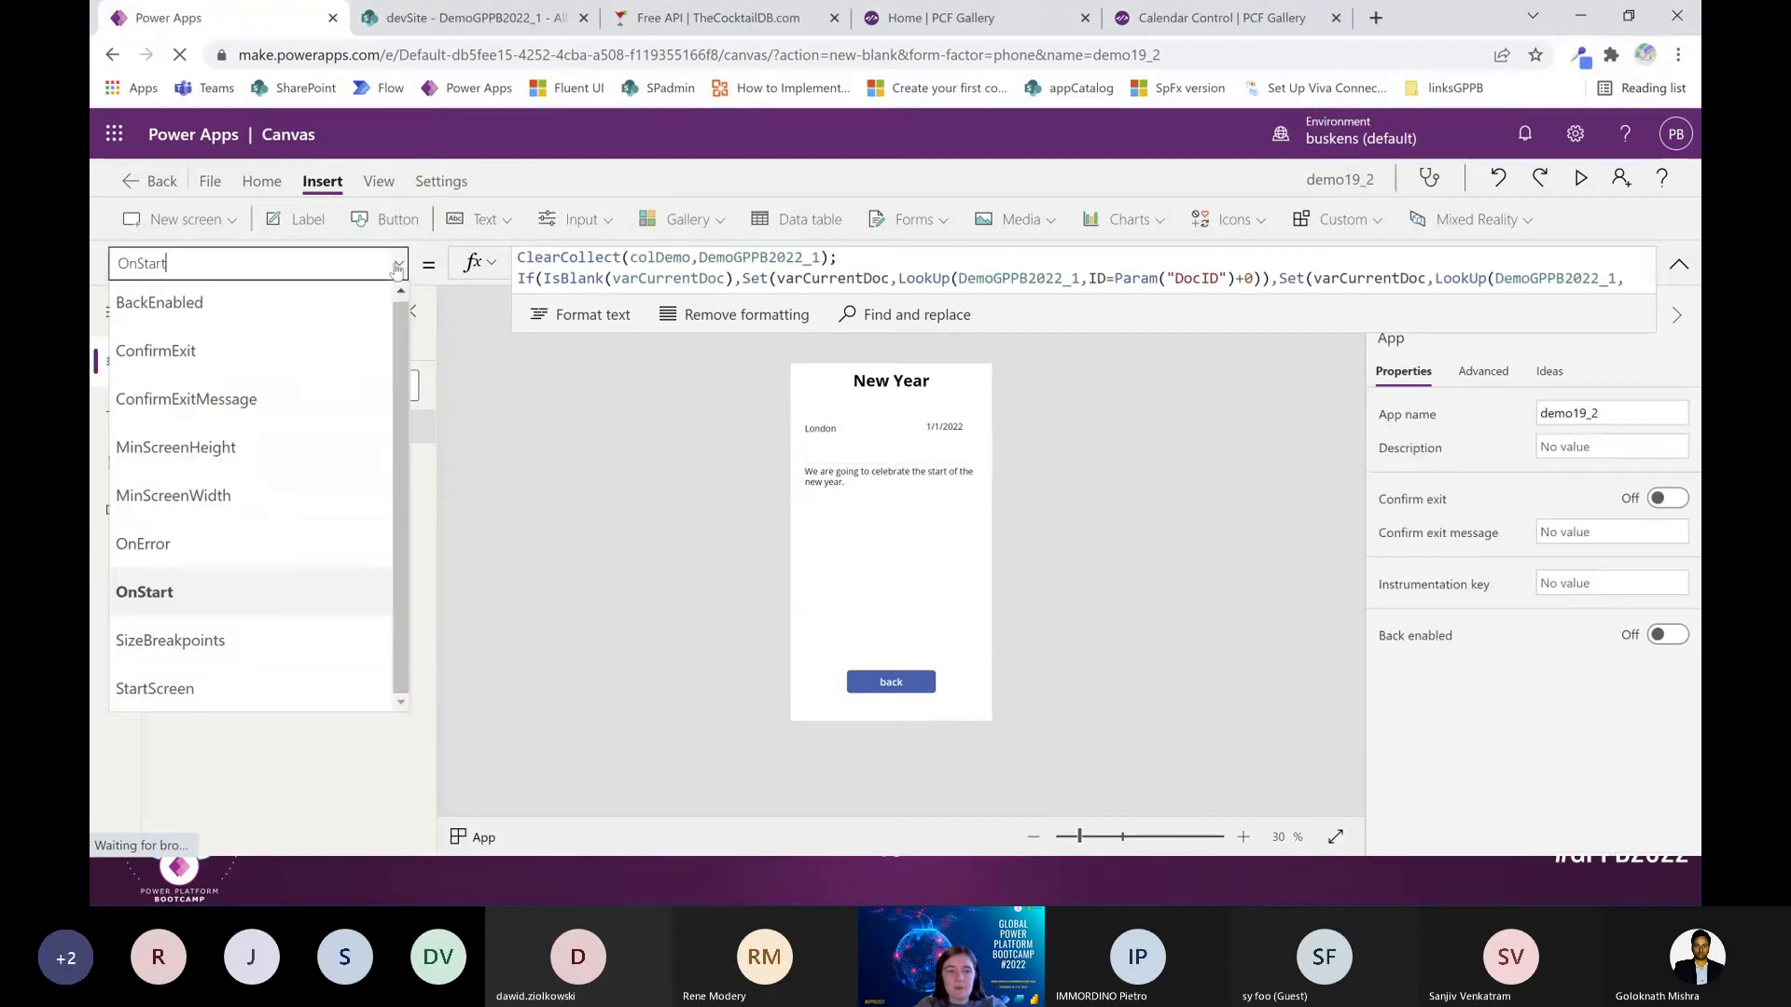
pyautogui.click(203, 679)
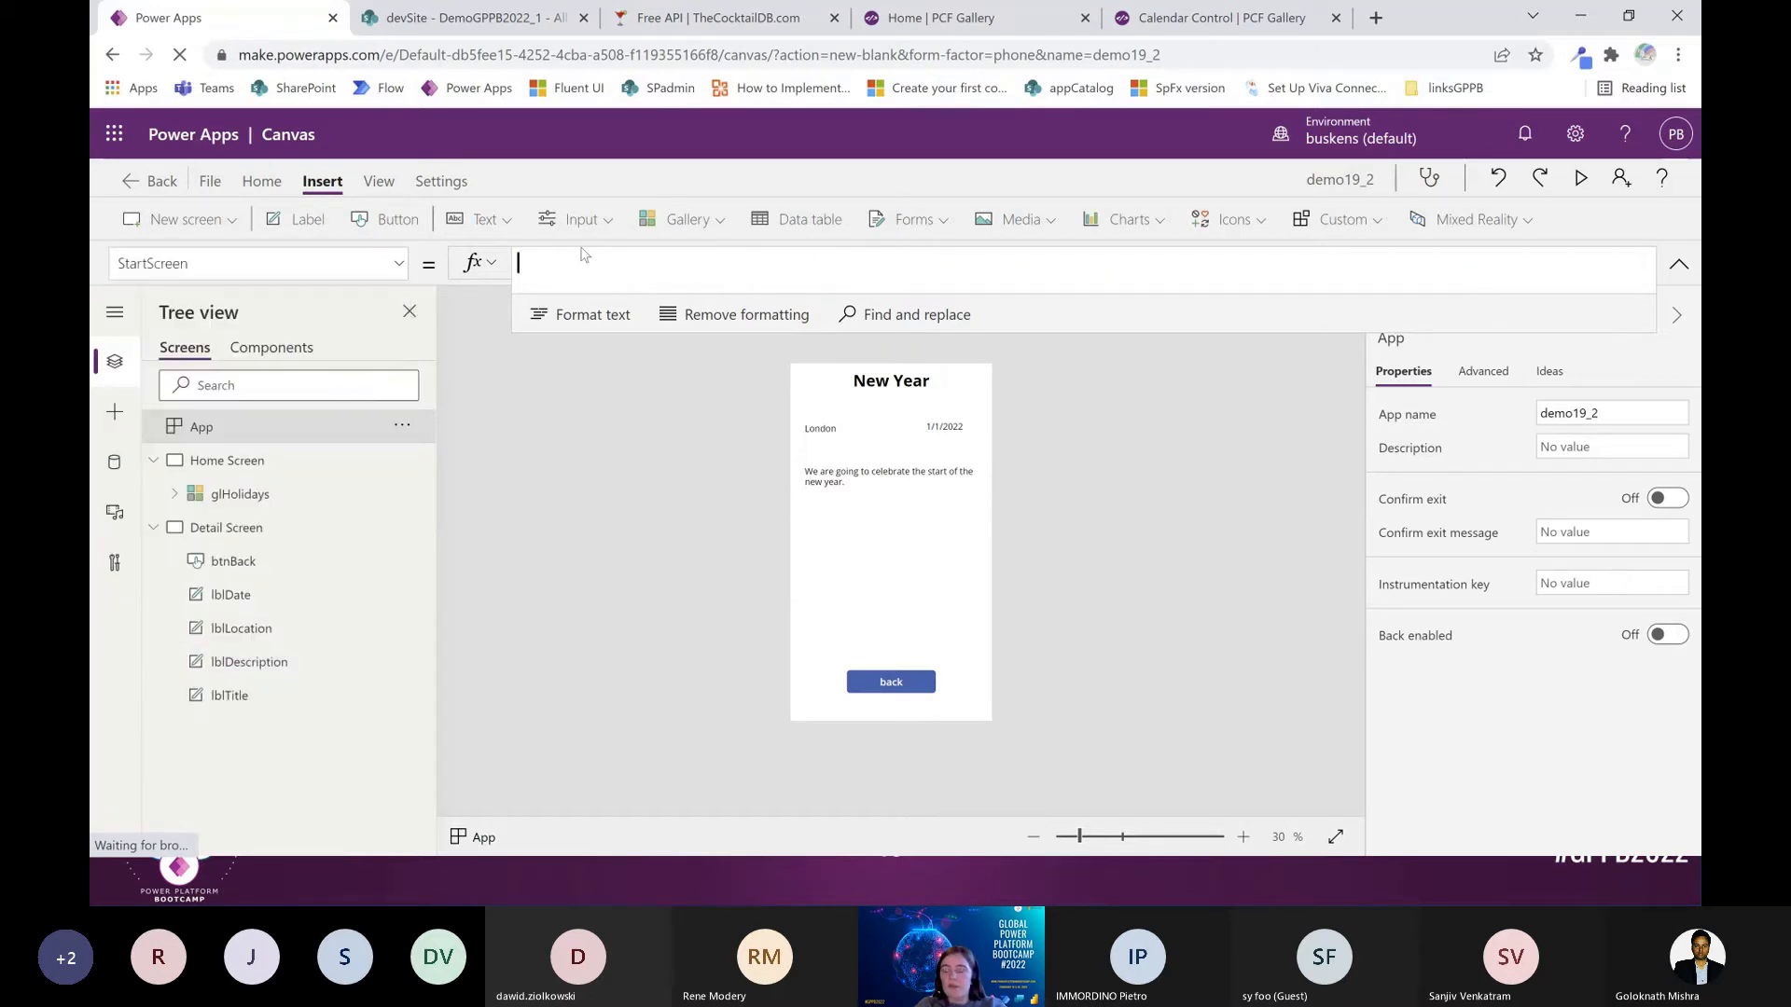
pyautogui.write('IF9')
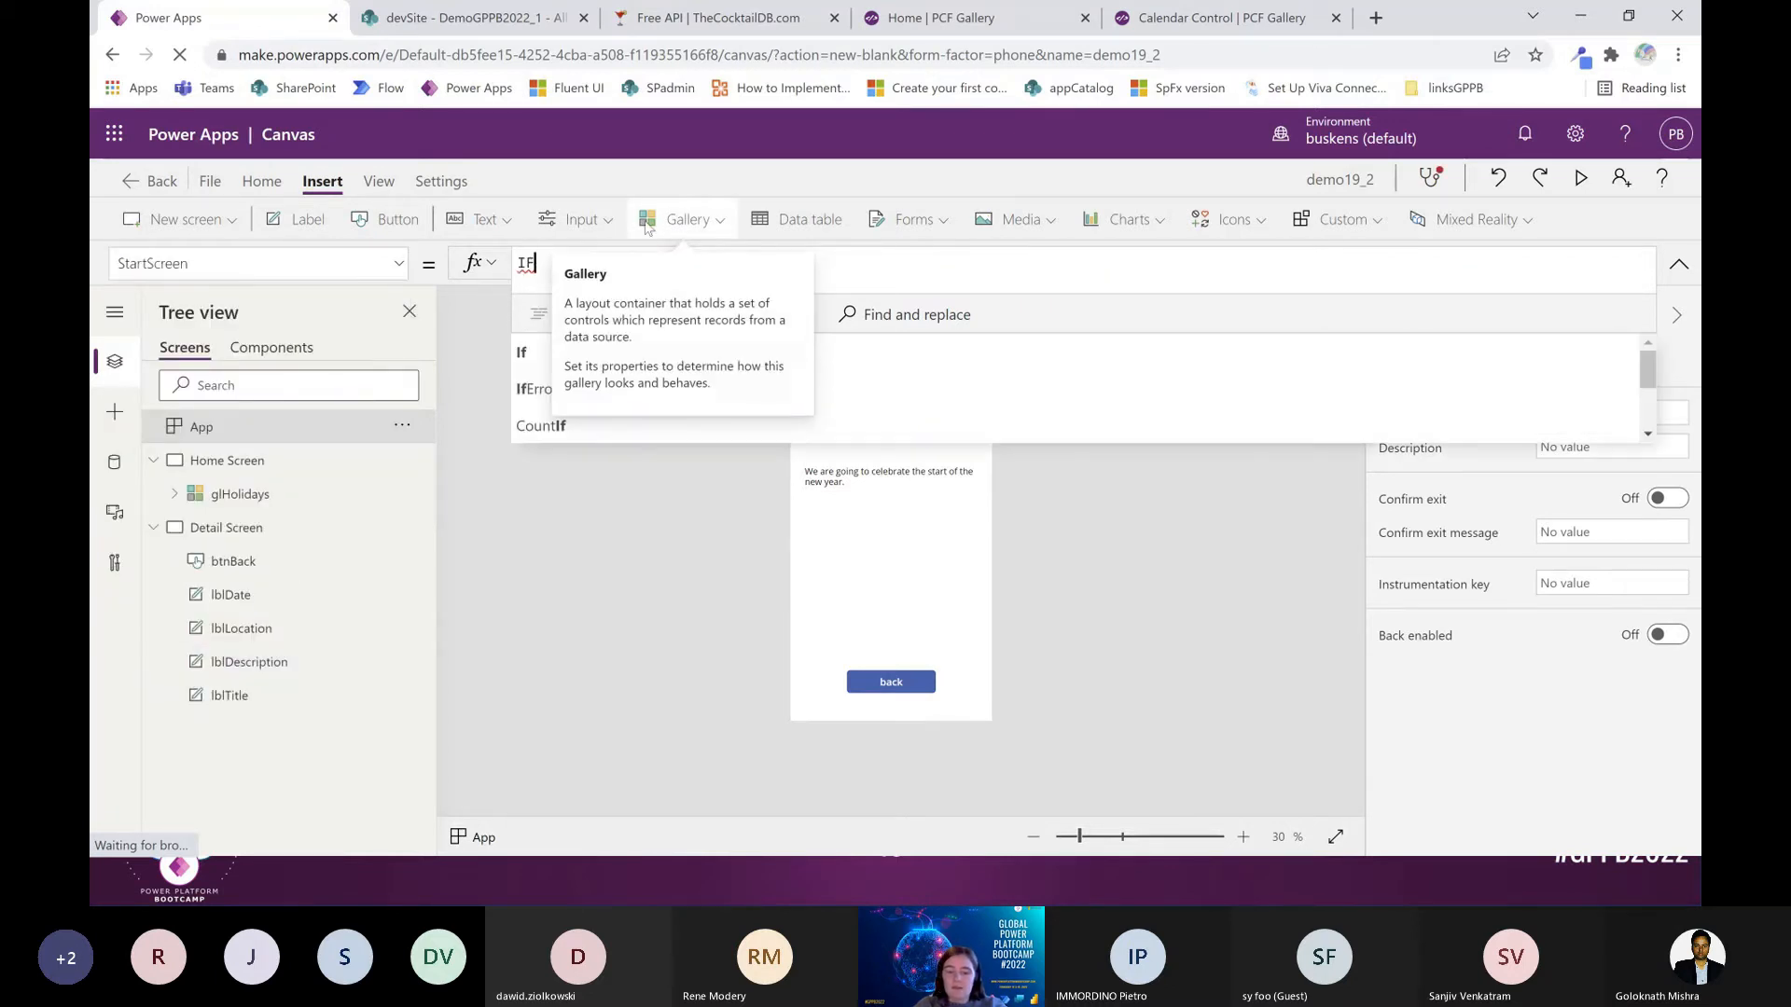
pyautogui.write('Pare')
pyautogui.press('BackSpace')
pyautogui.write('a')
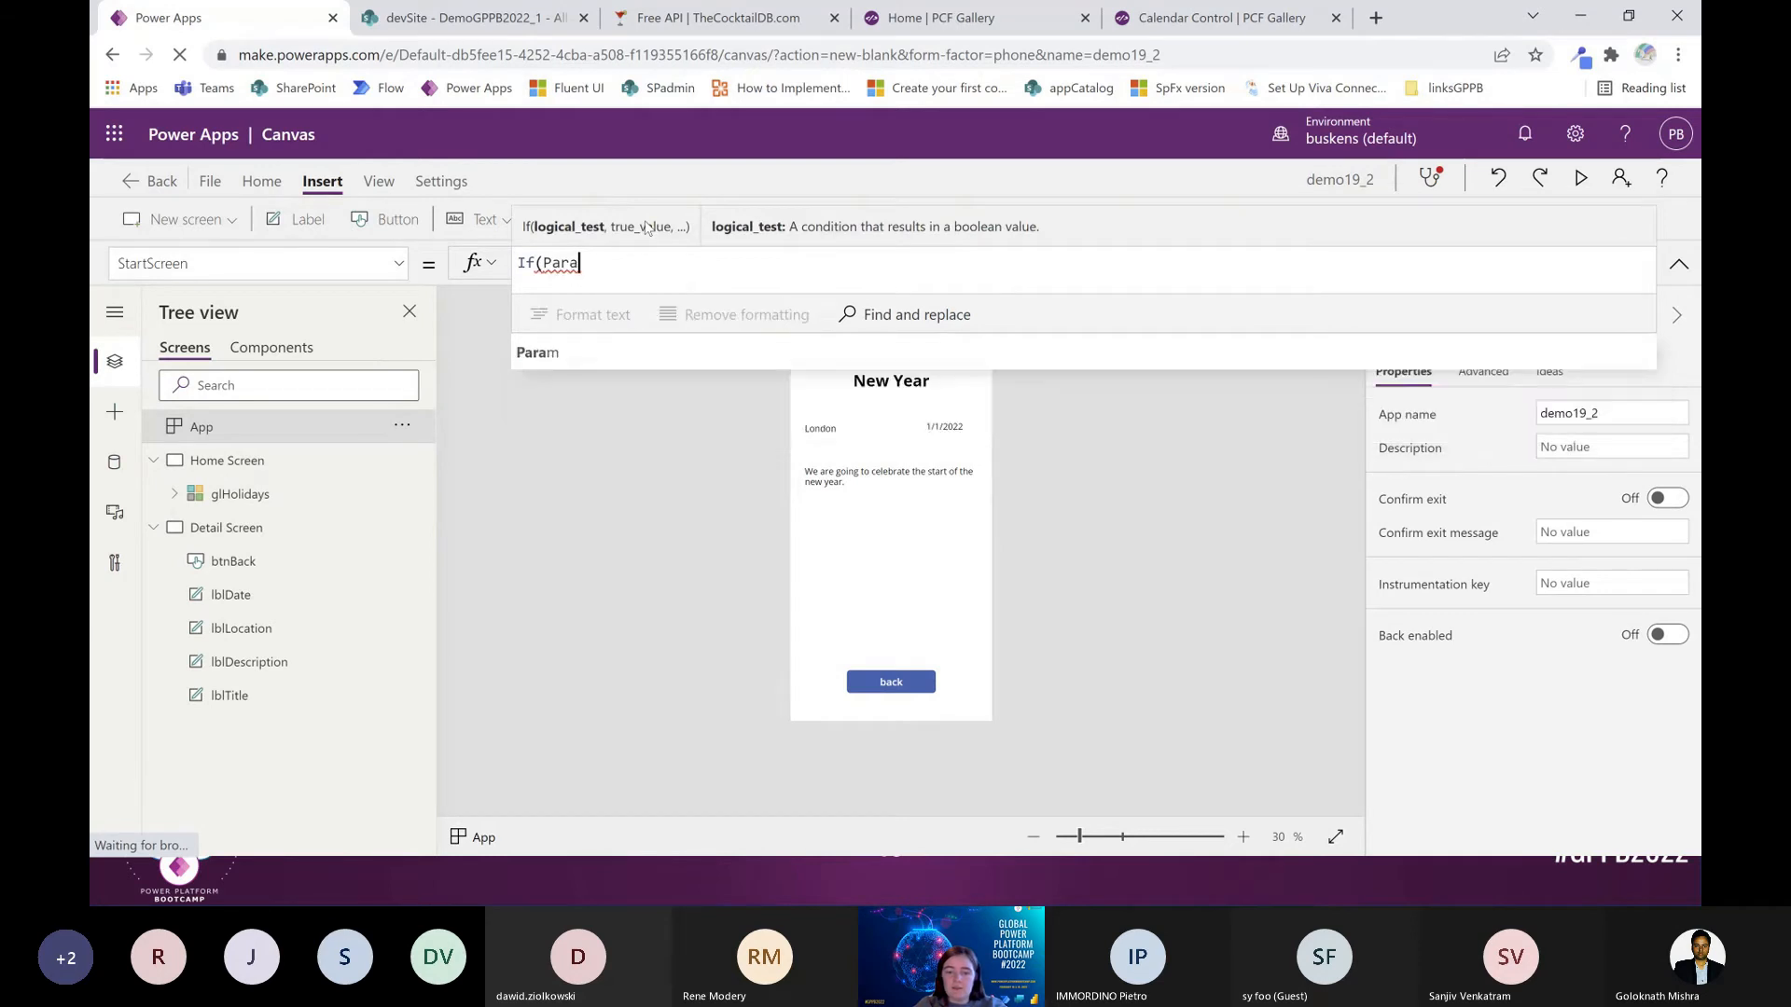
pyautogui.write('m("Vie')
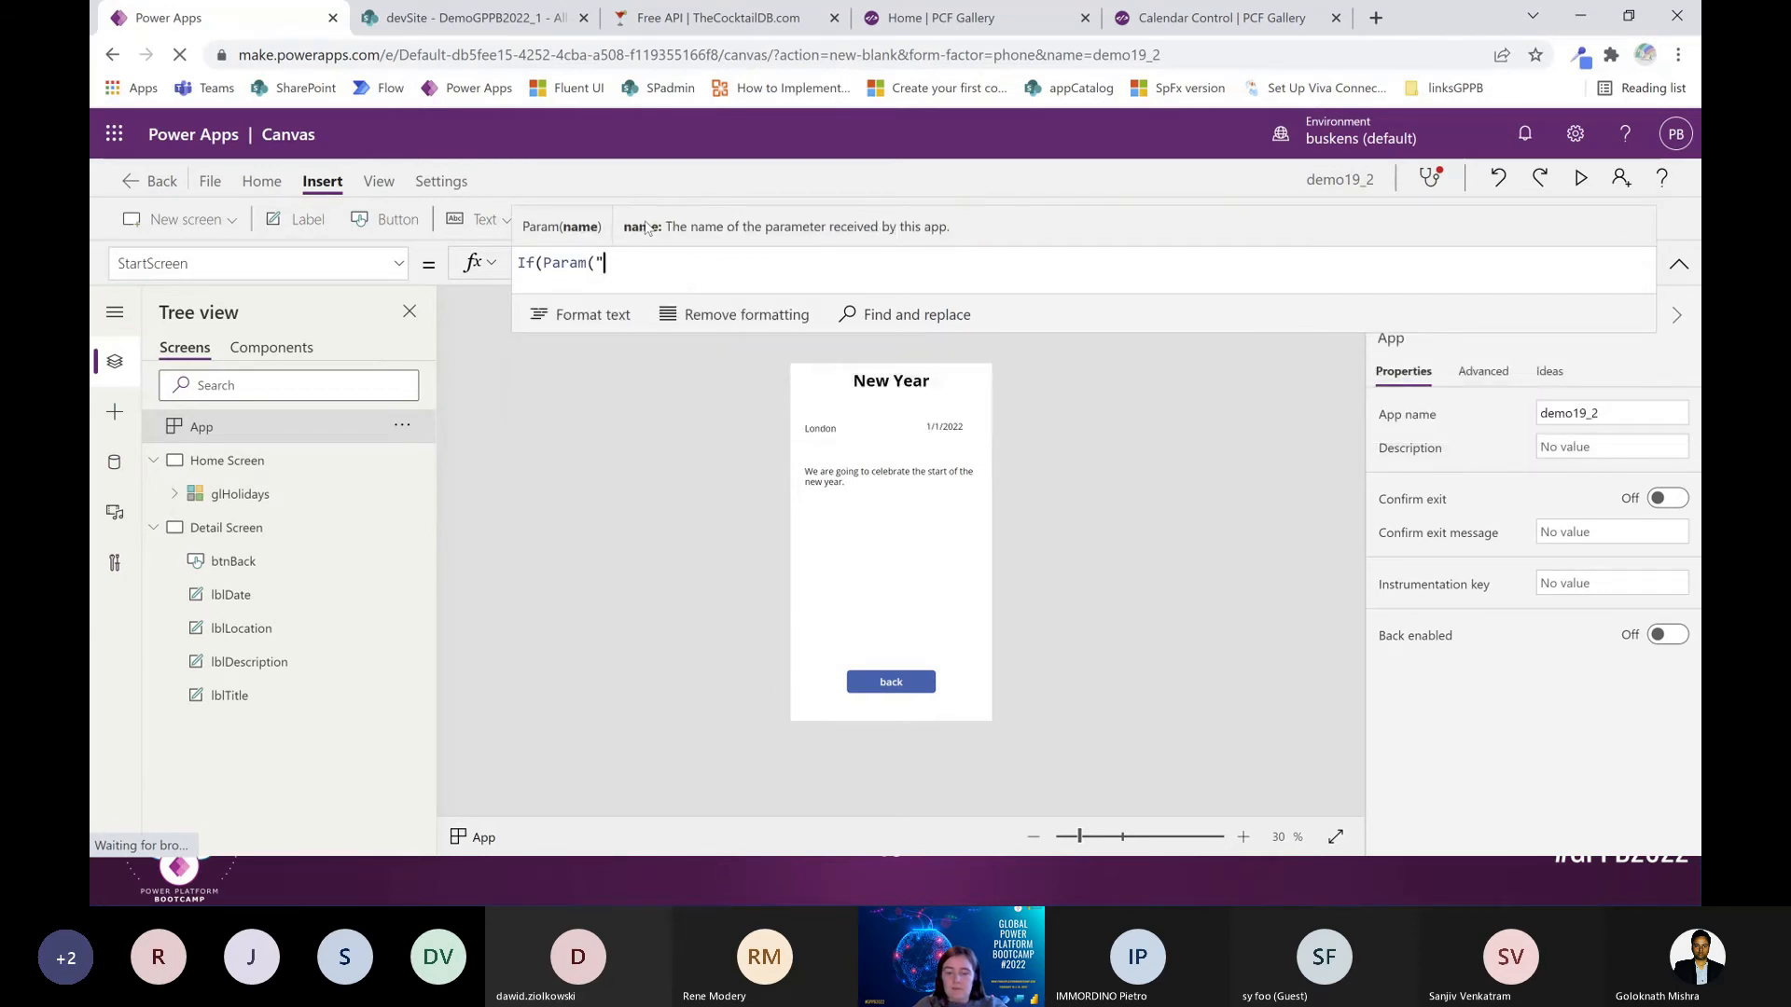
pyautogui.write('w")')
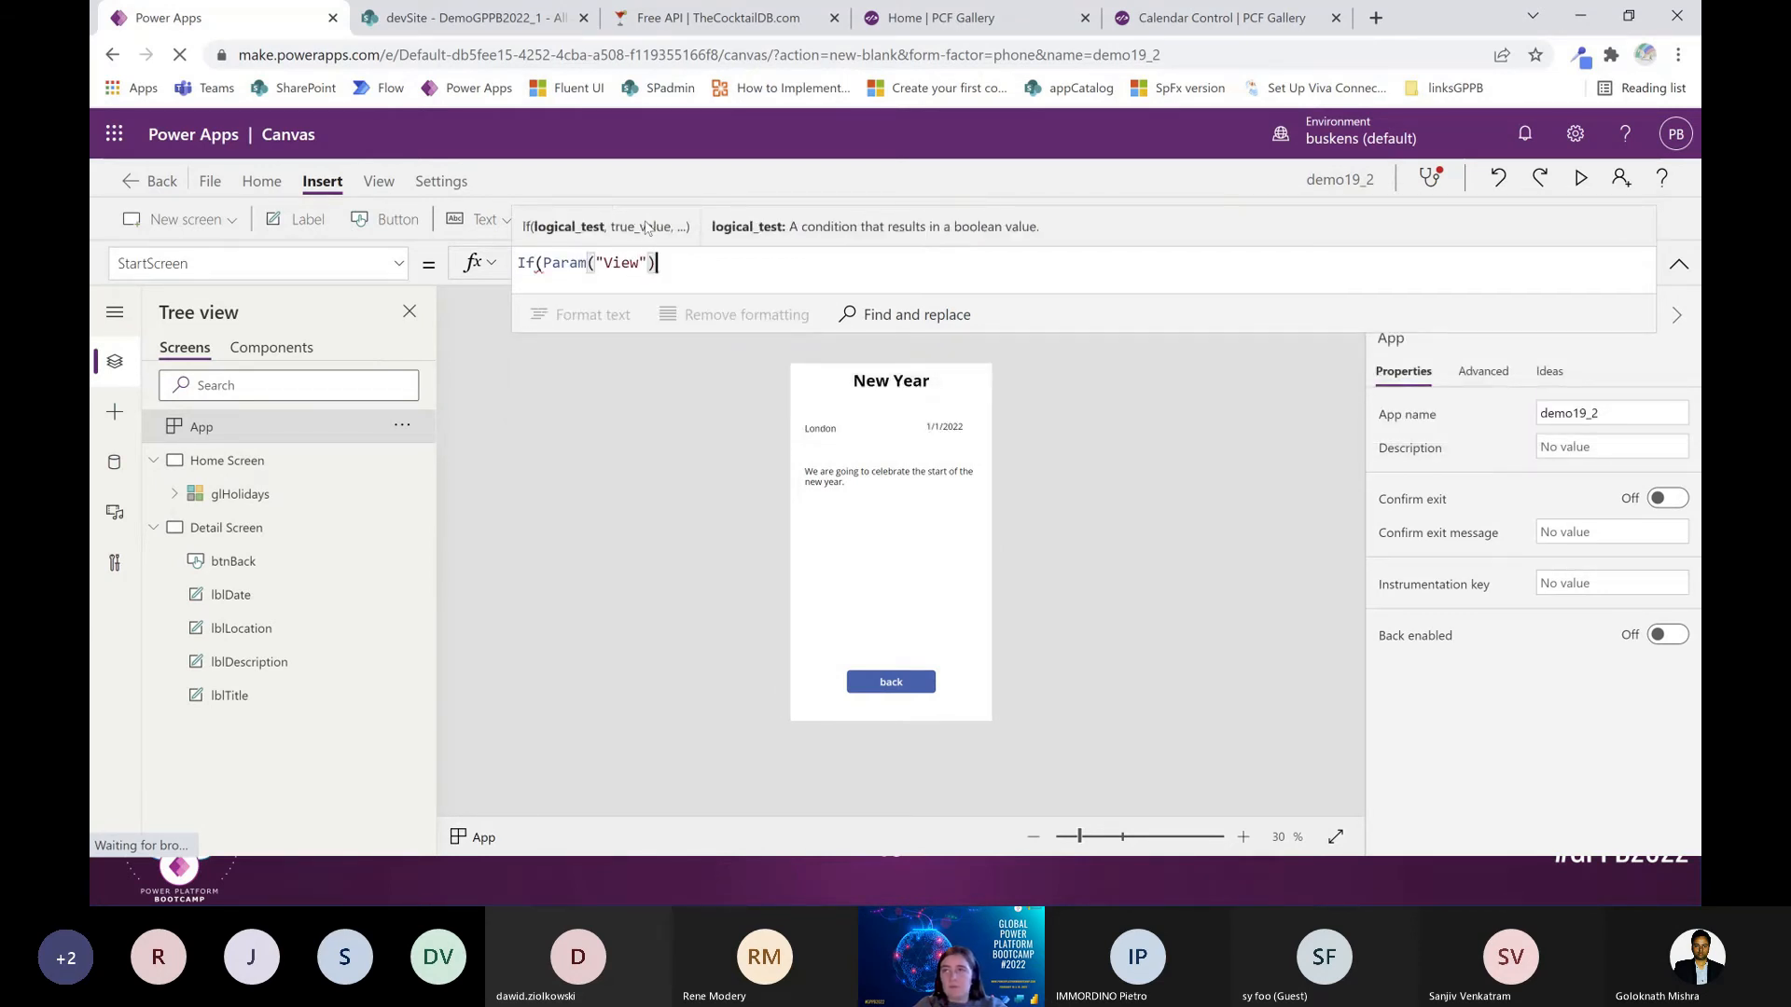
pyautogui.write('= "DE')
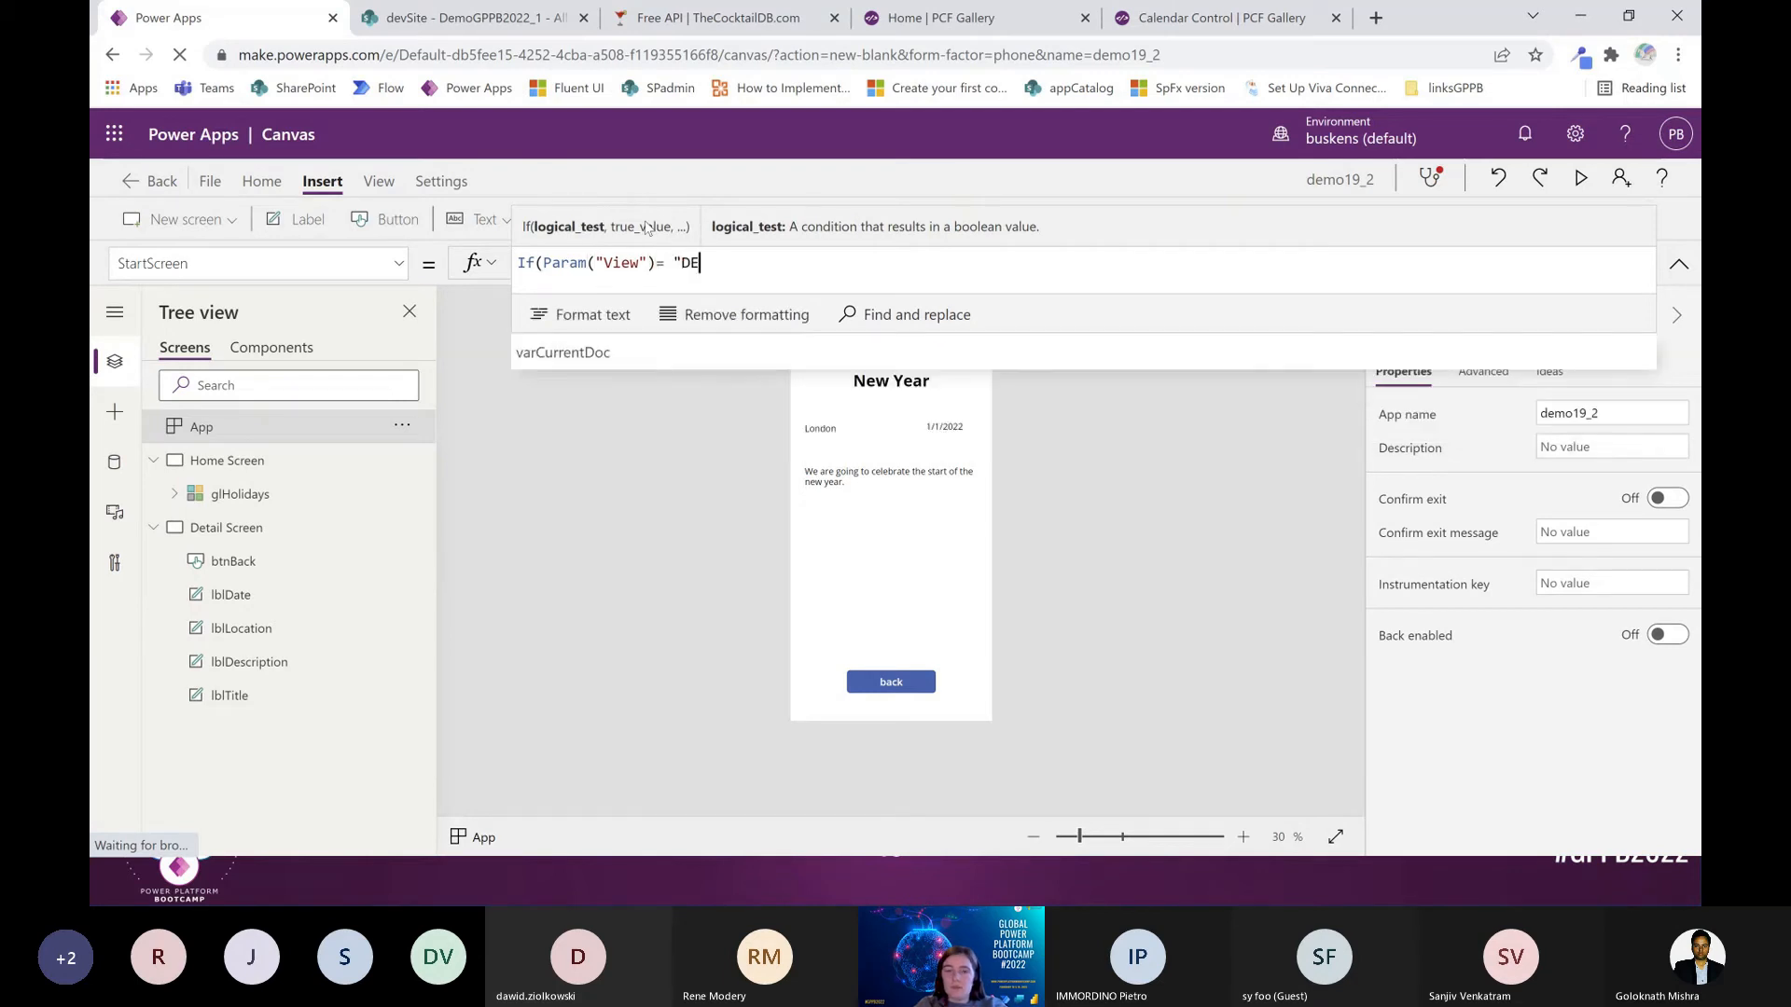
pyautogui.write('taietail"')
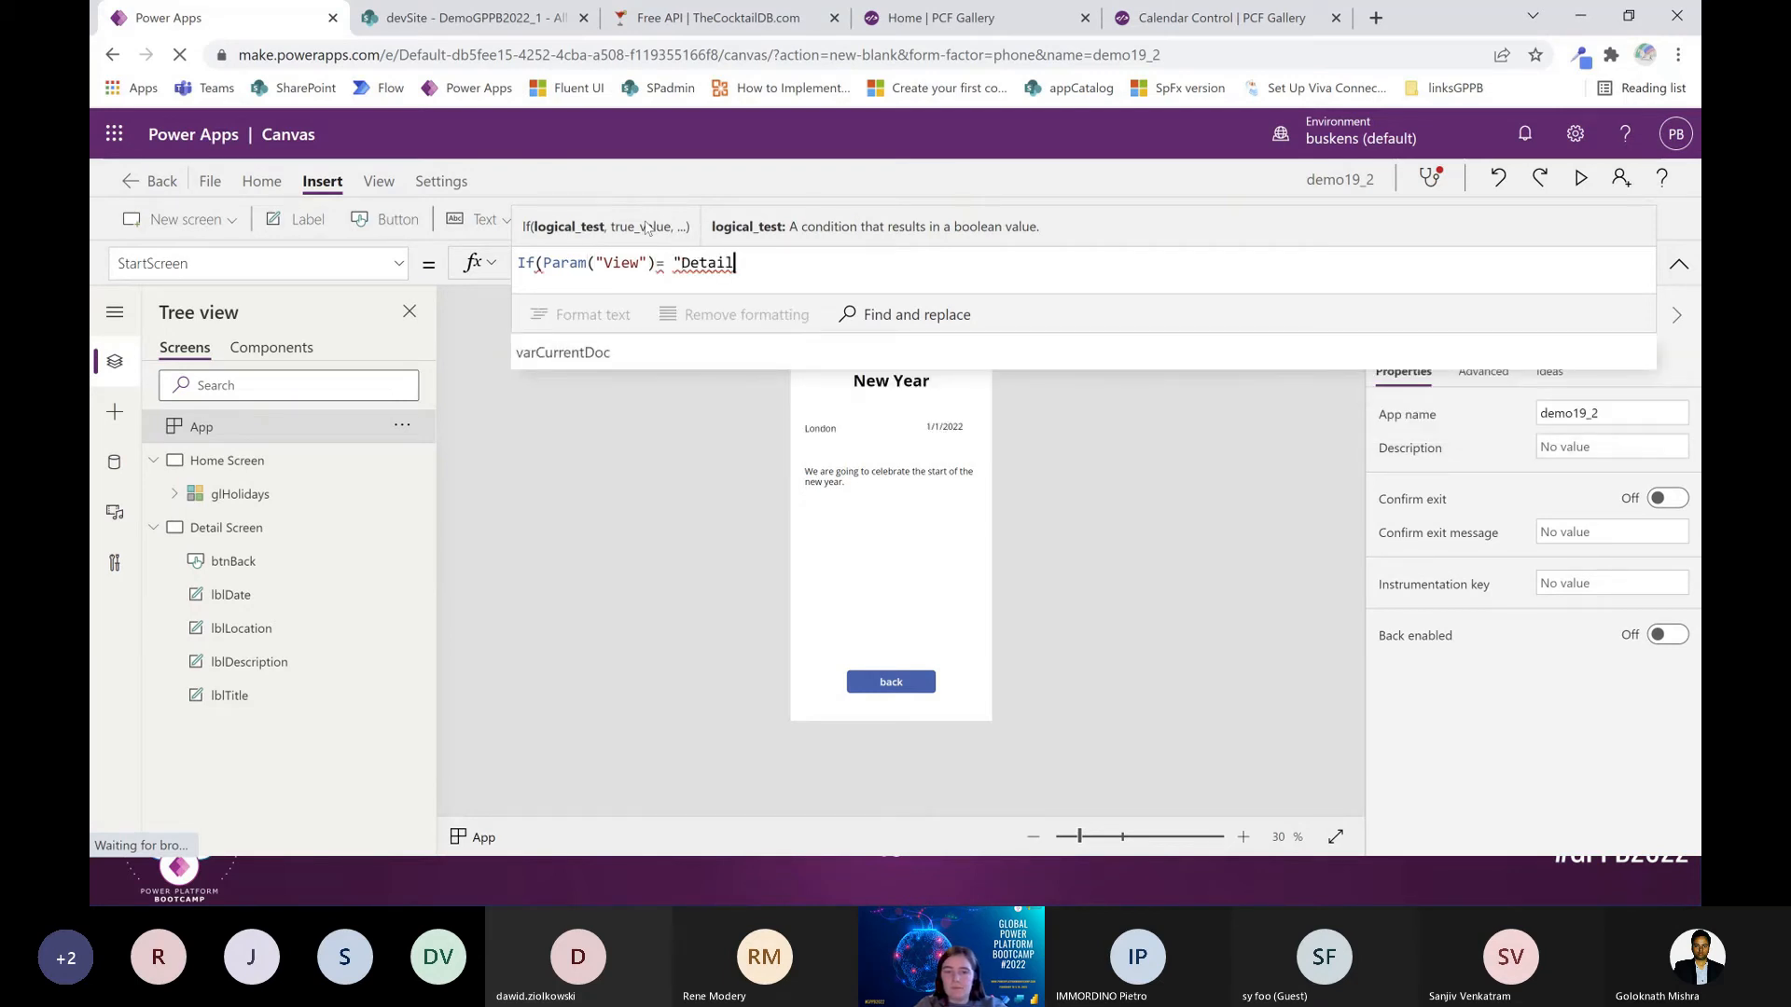
pyautogui.write(',')
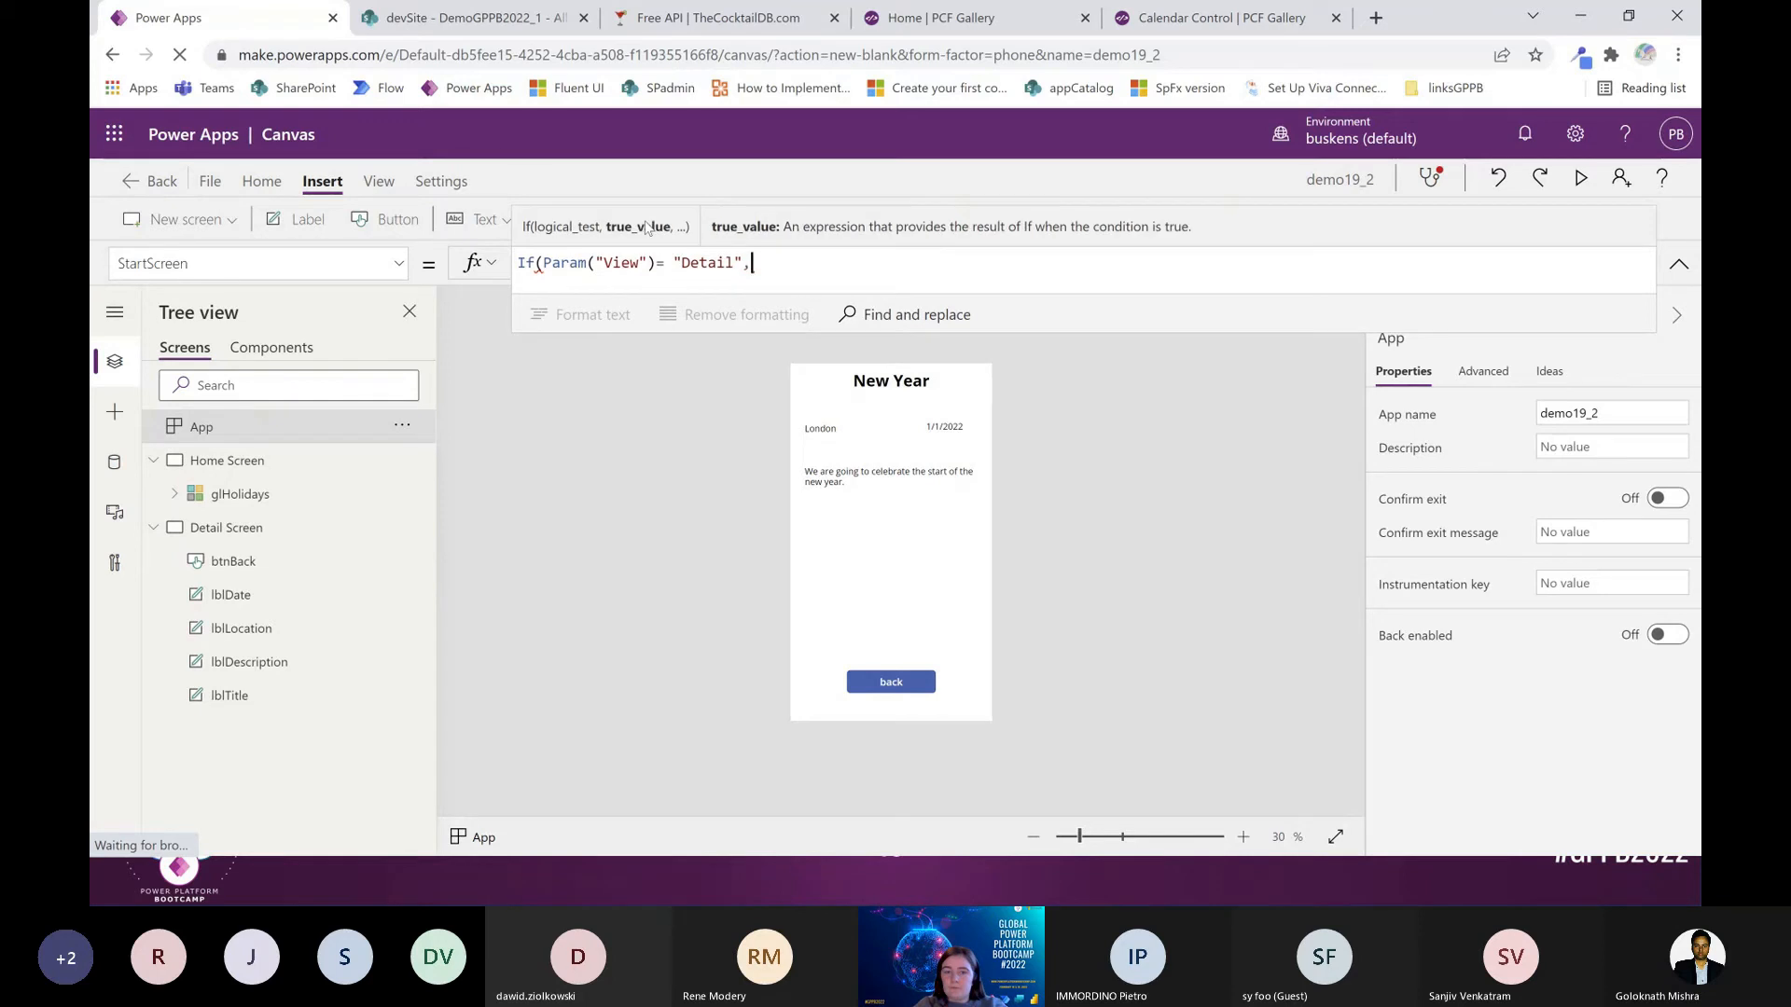
pyautogui.write(" 'Detail Screen'")
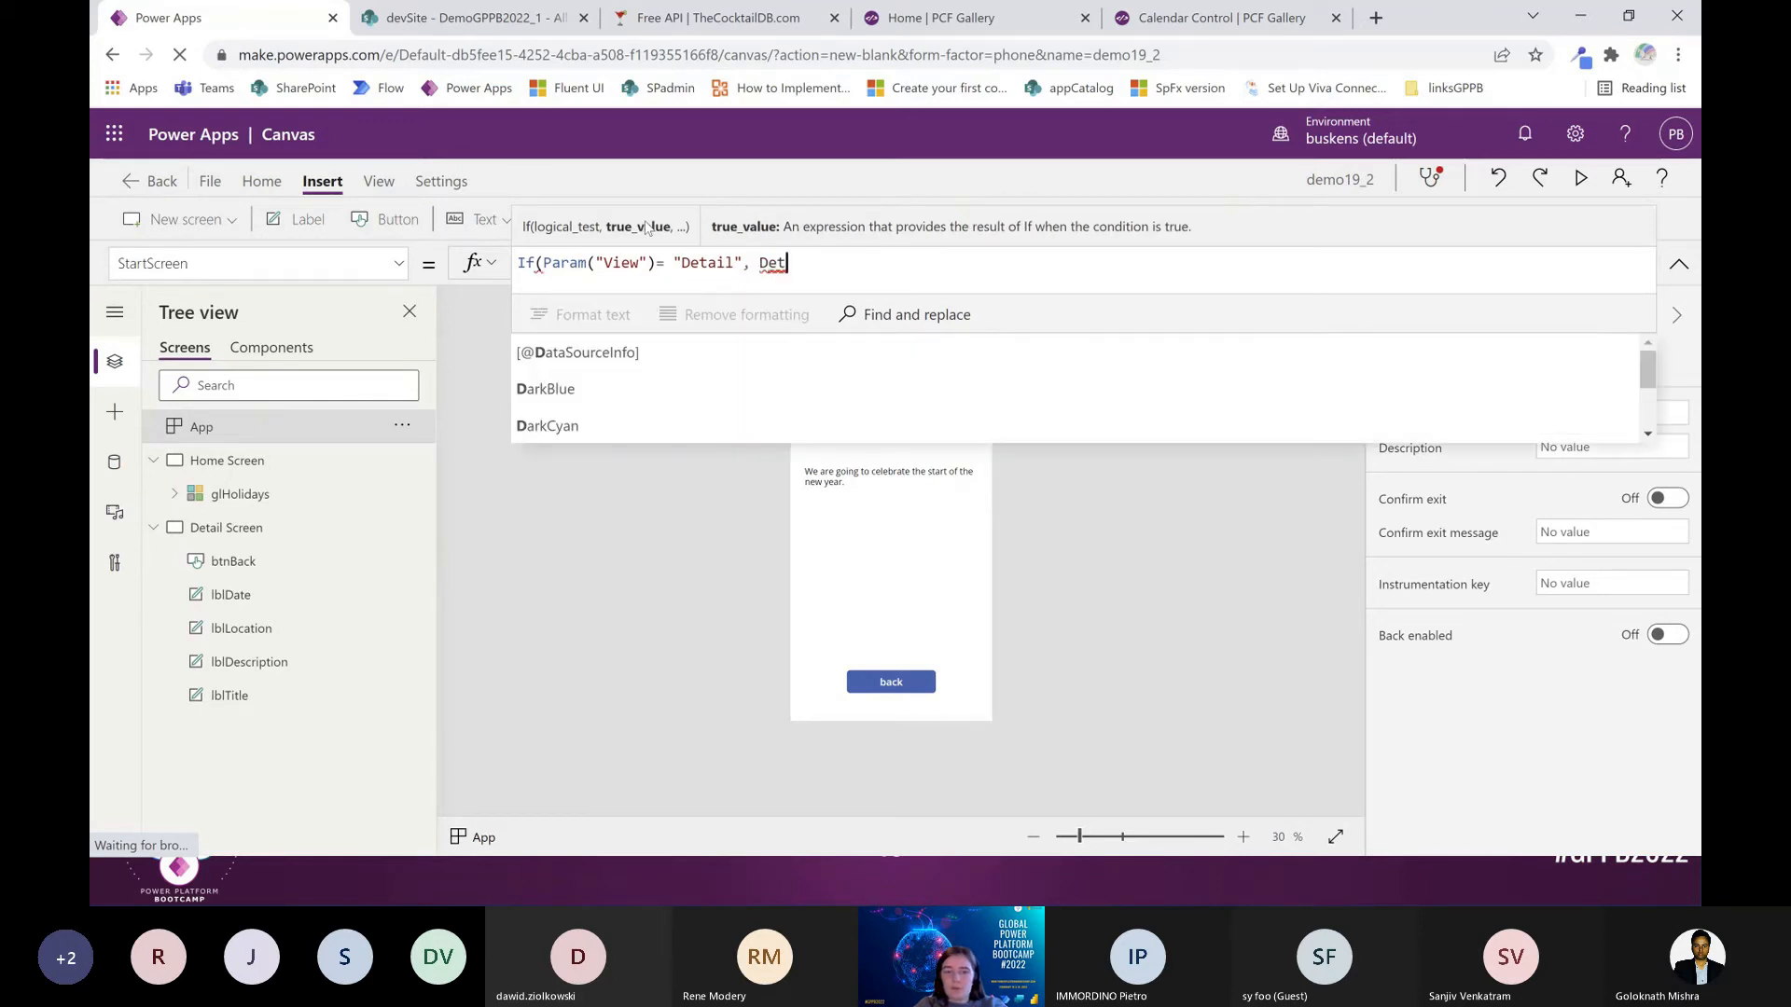
pyautogui.write(',')
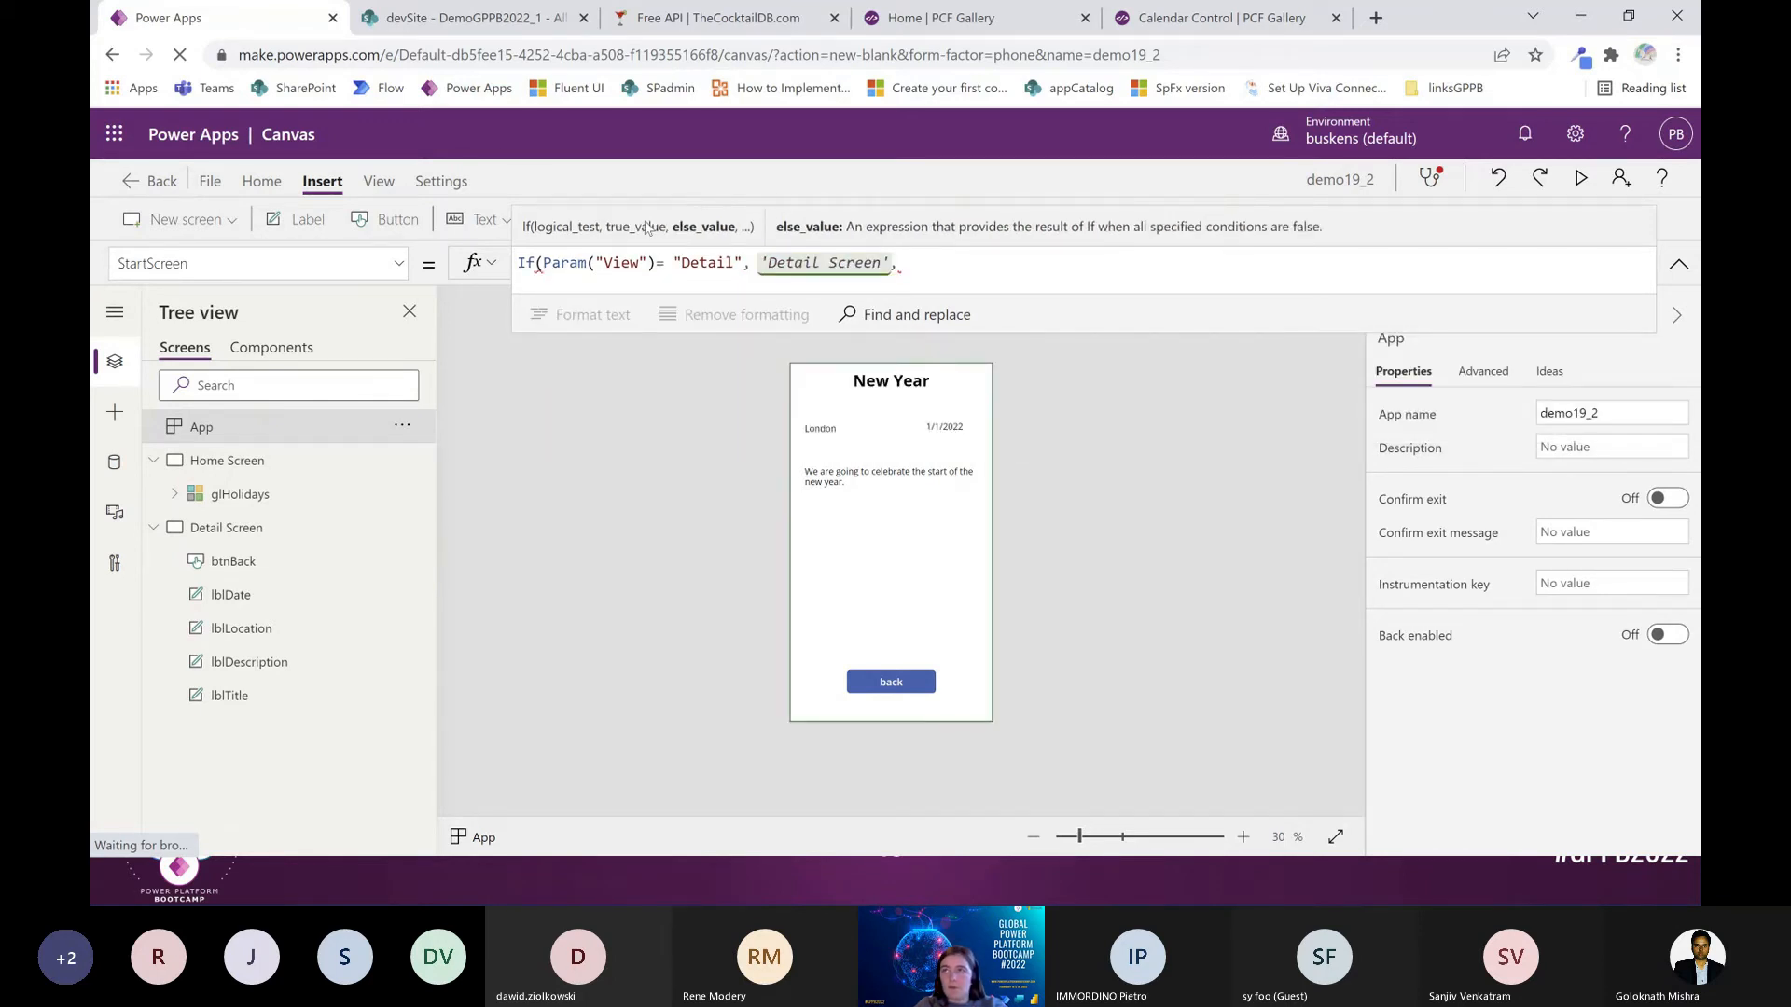
pyautogui.write("'Home")
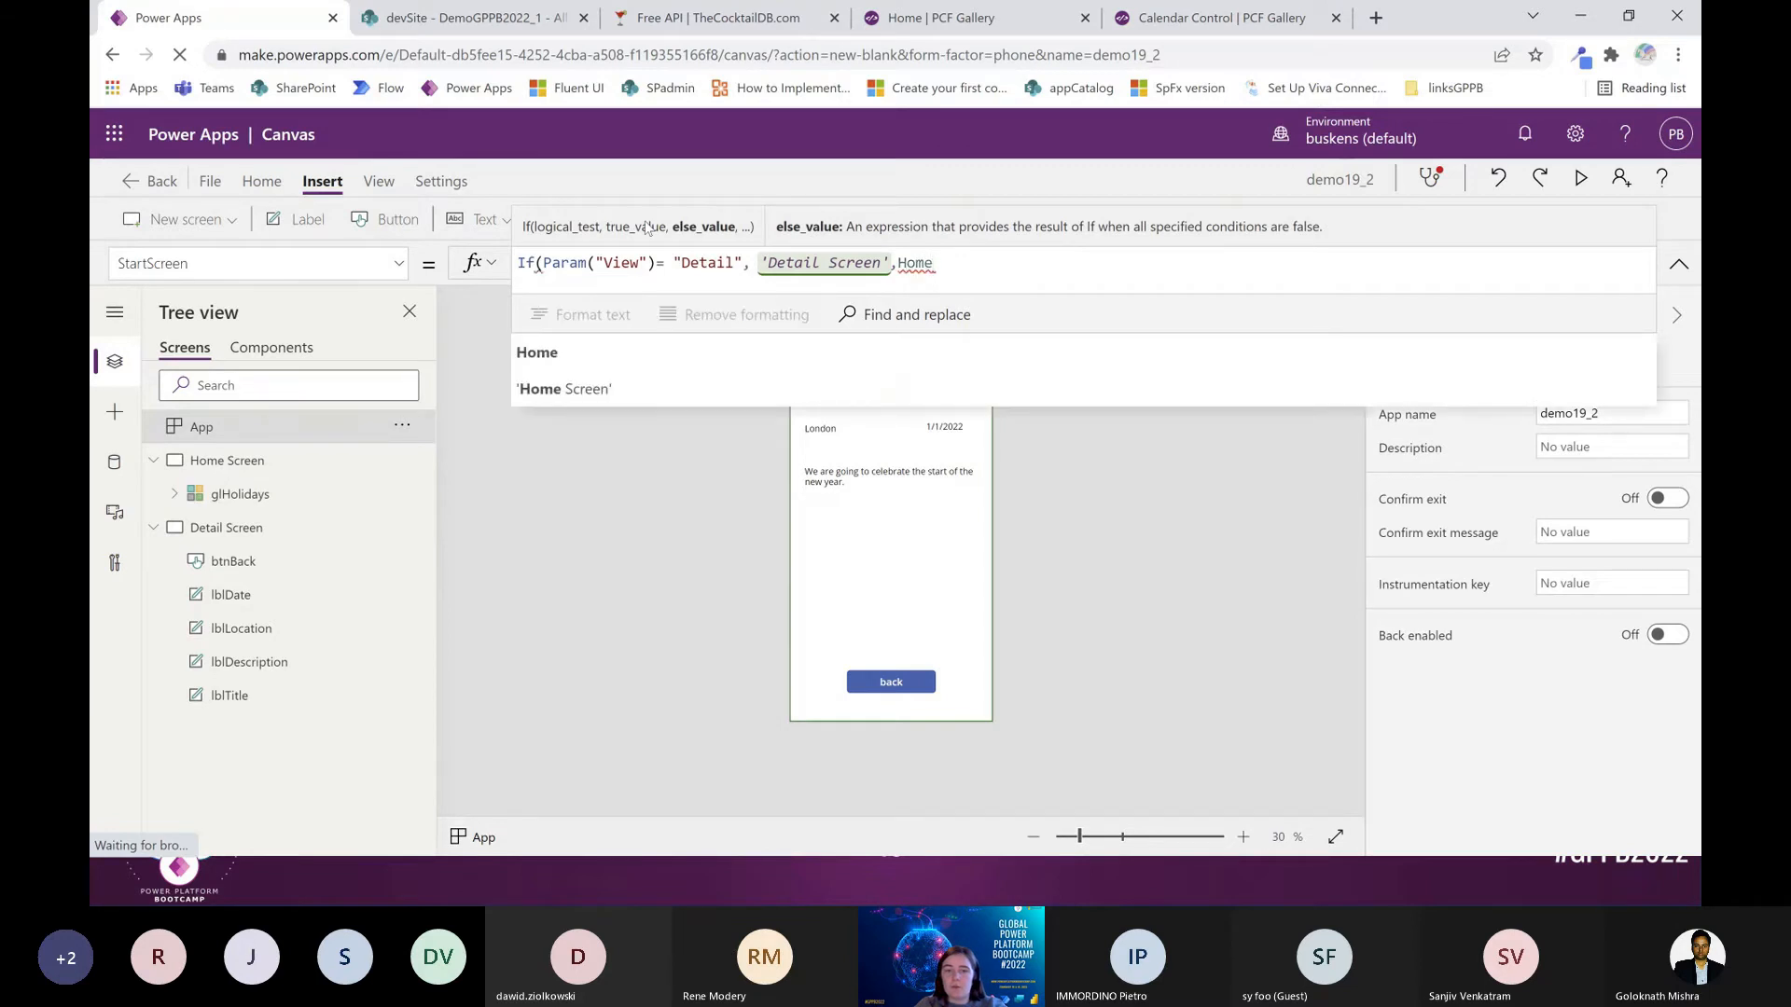
pyautogui.press('Tab')
pyautogui.write(')')
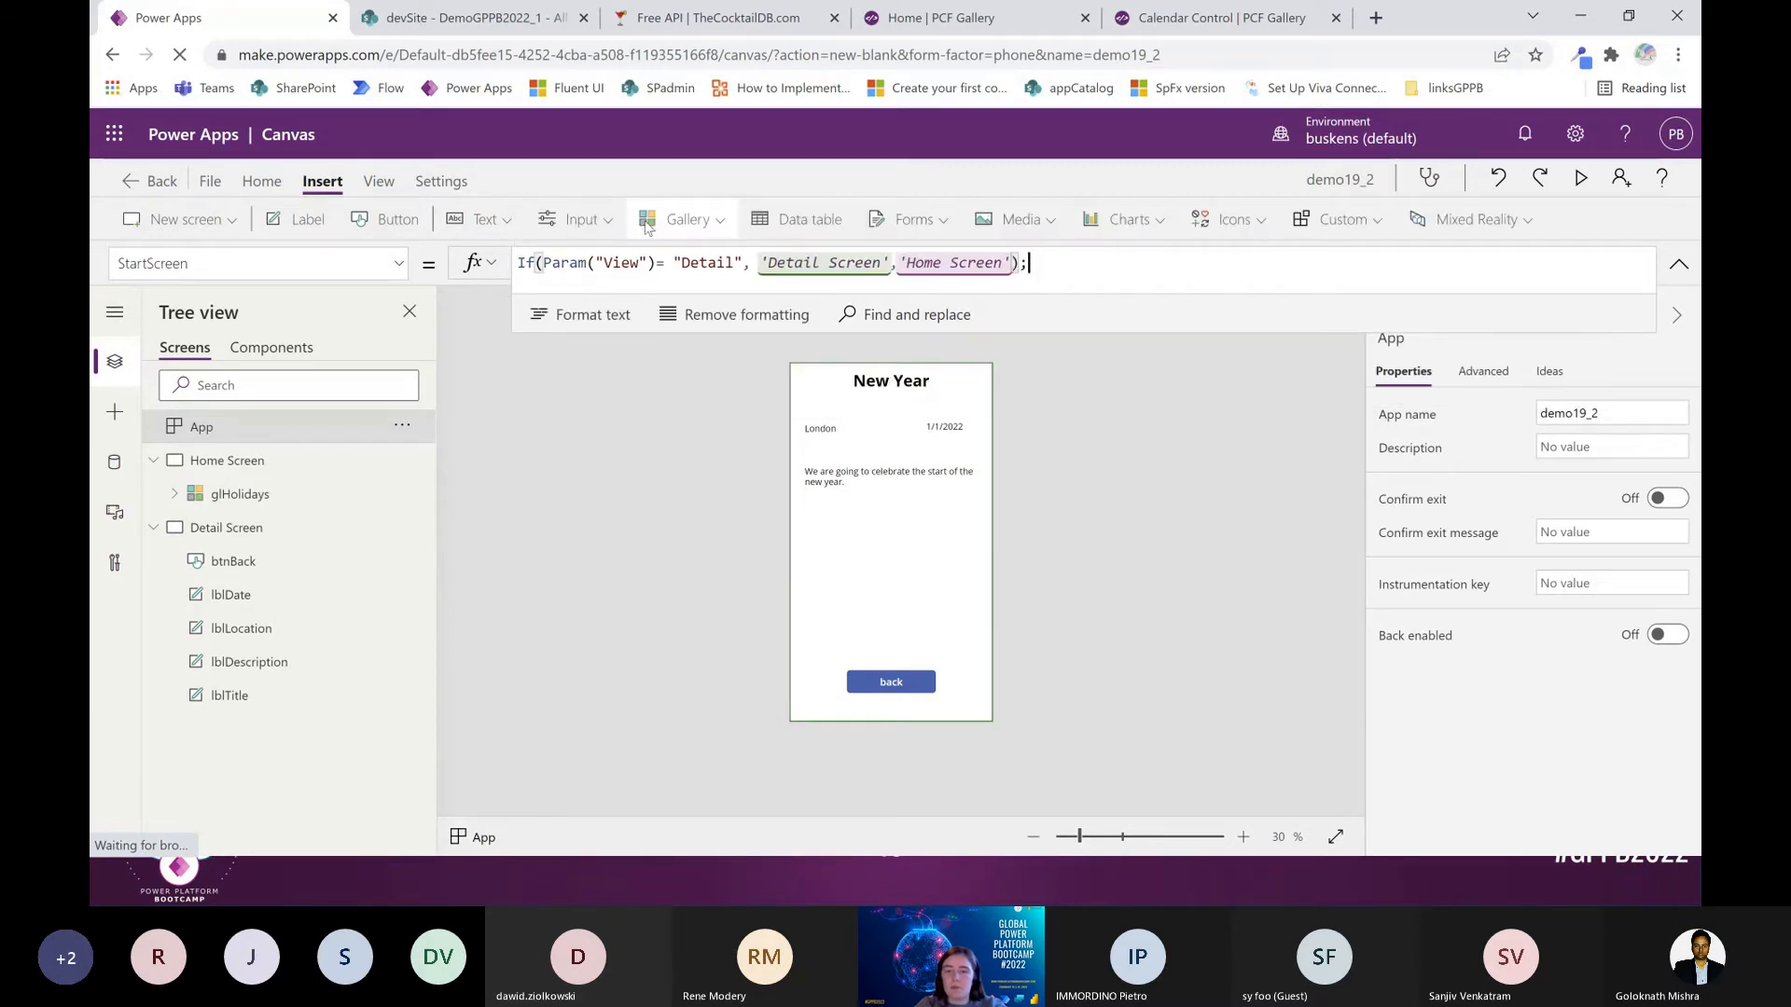
pyautogui.click(390, 527)
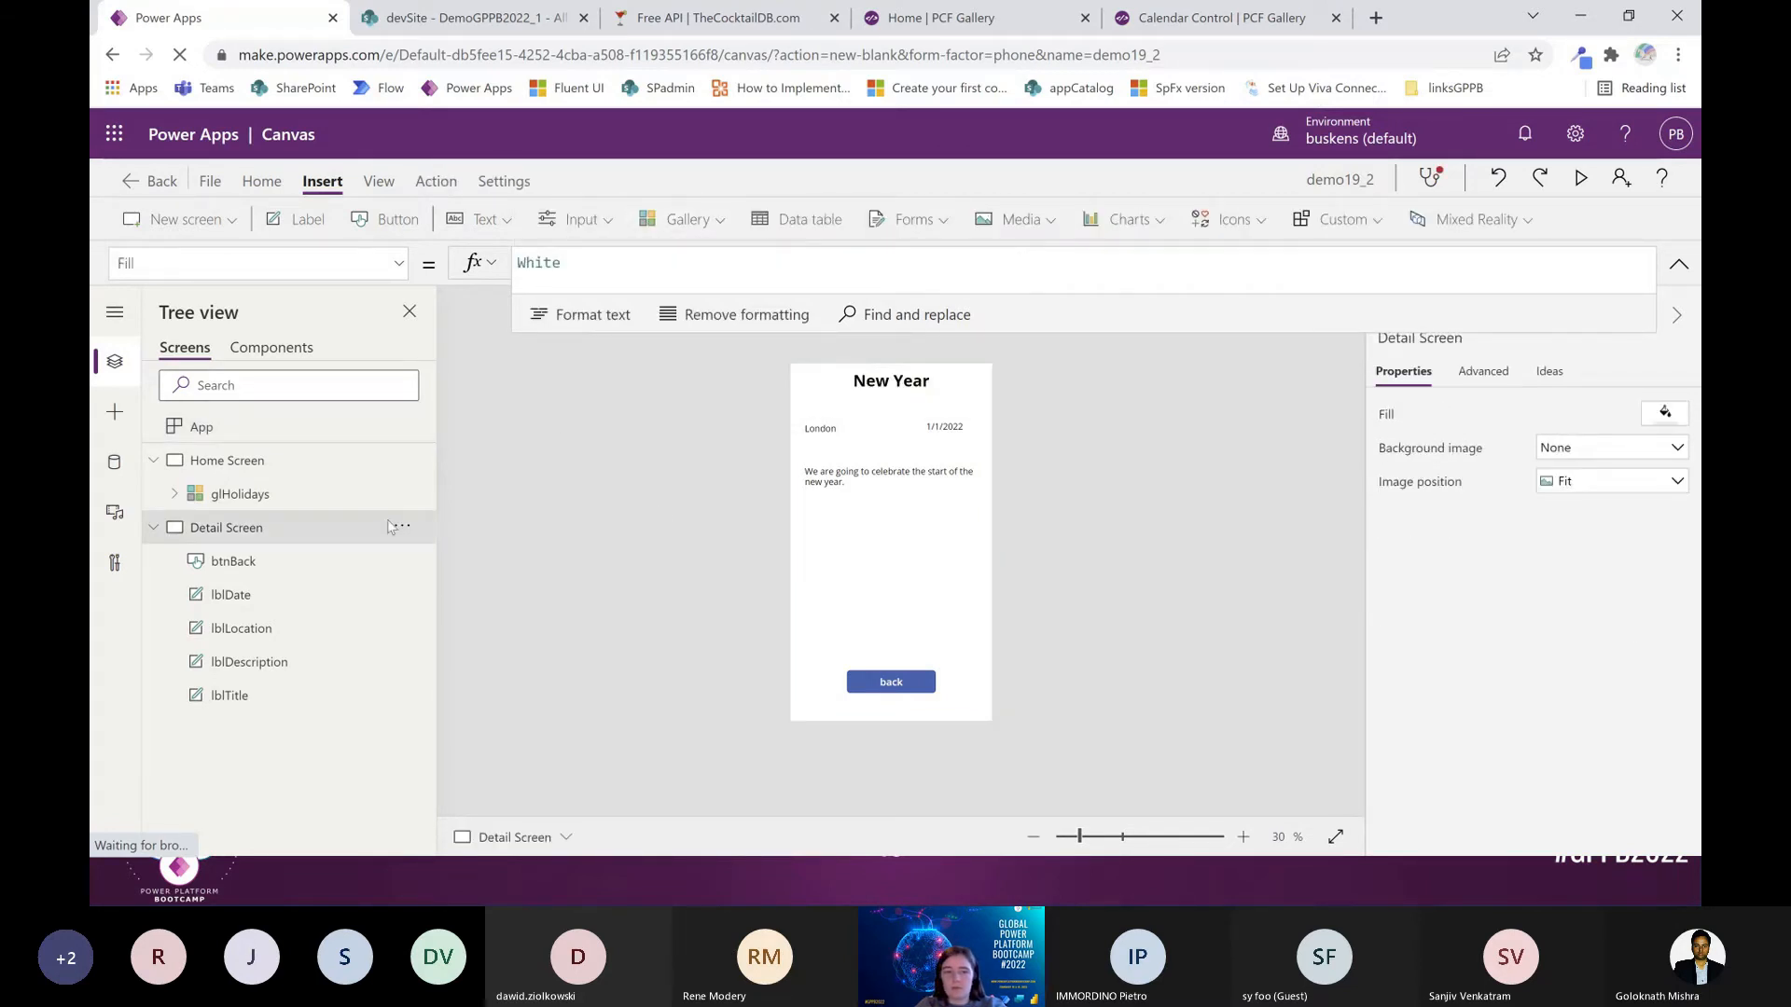
# Remove the trailing semicolon from the app's StartScreen formula
pyautogui.click(226, 431)
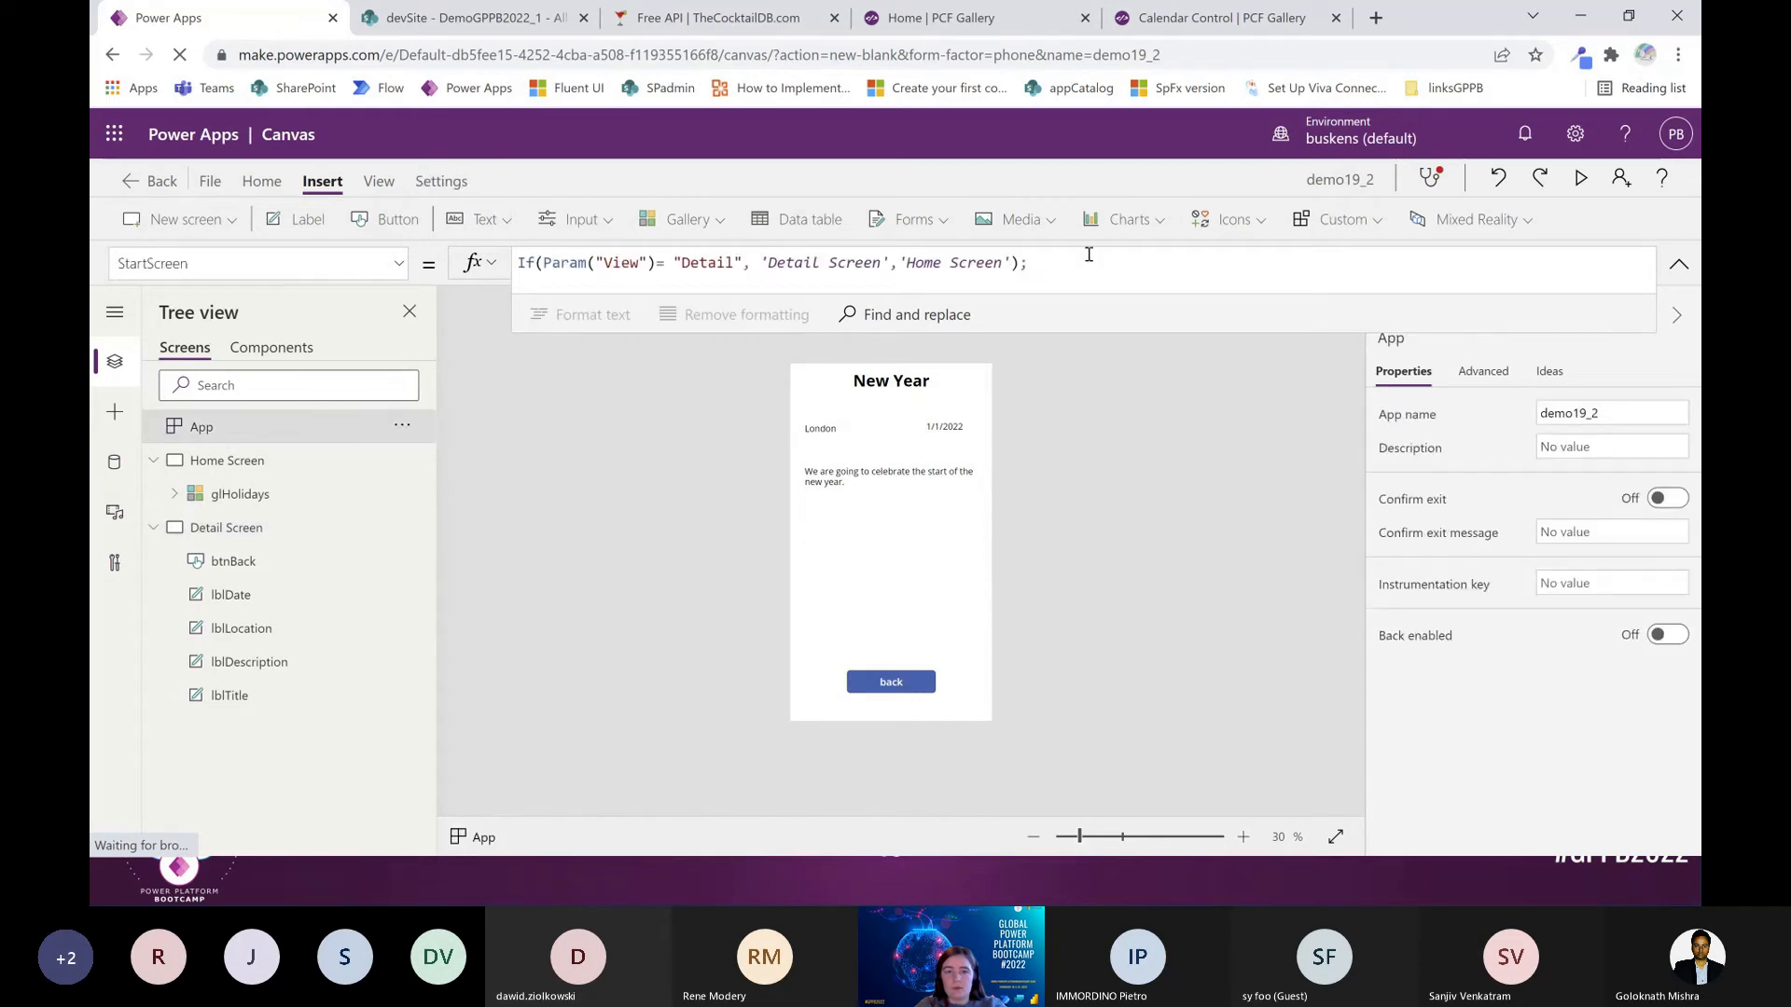
pyautogui.click(1098, 269)
pyautogui.press('BackSpace')
pyautogui.click(709, 468)
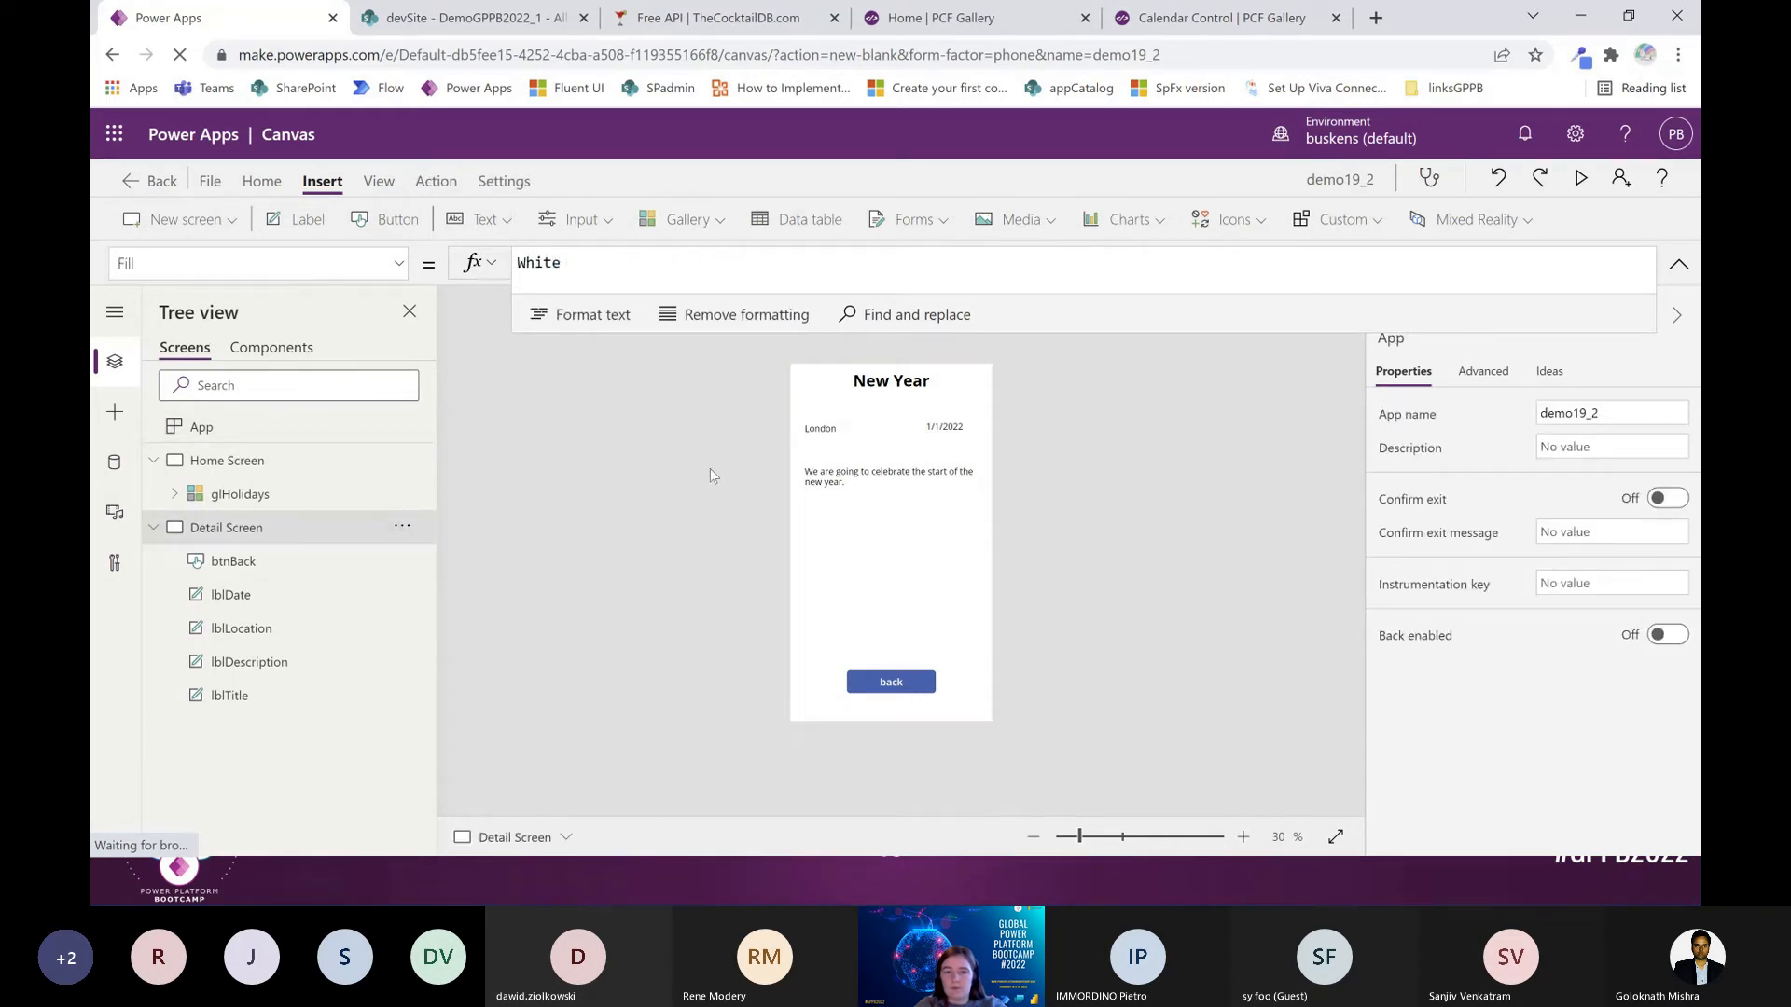
# Preview the app from the Home Screen to look over the event gallery, and close the preview
pyautogui.click(240, 440)
pyautogui.click(247, 451)
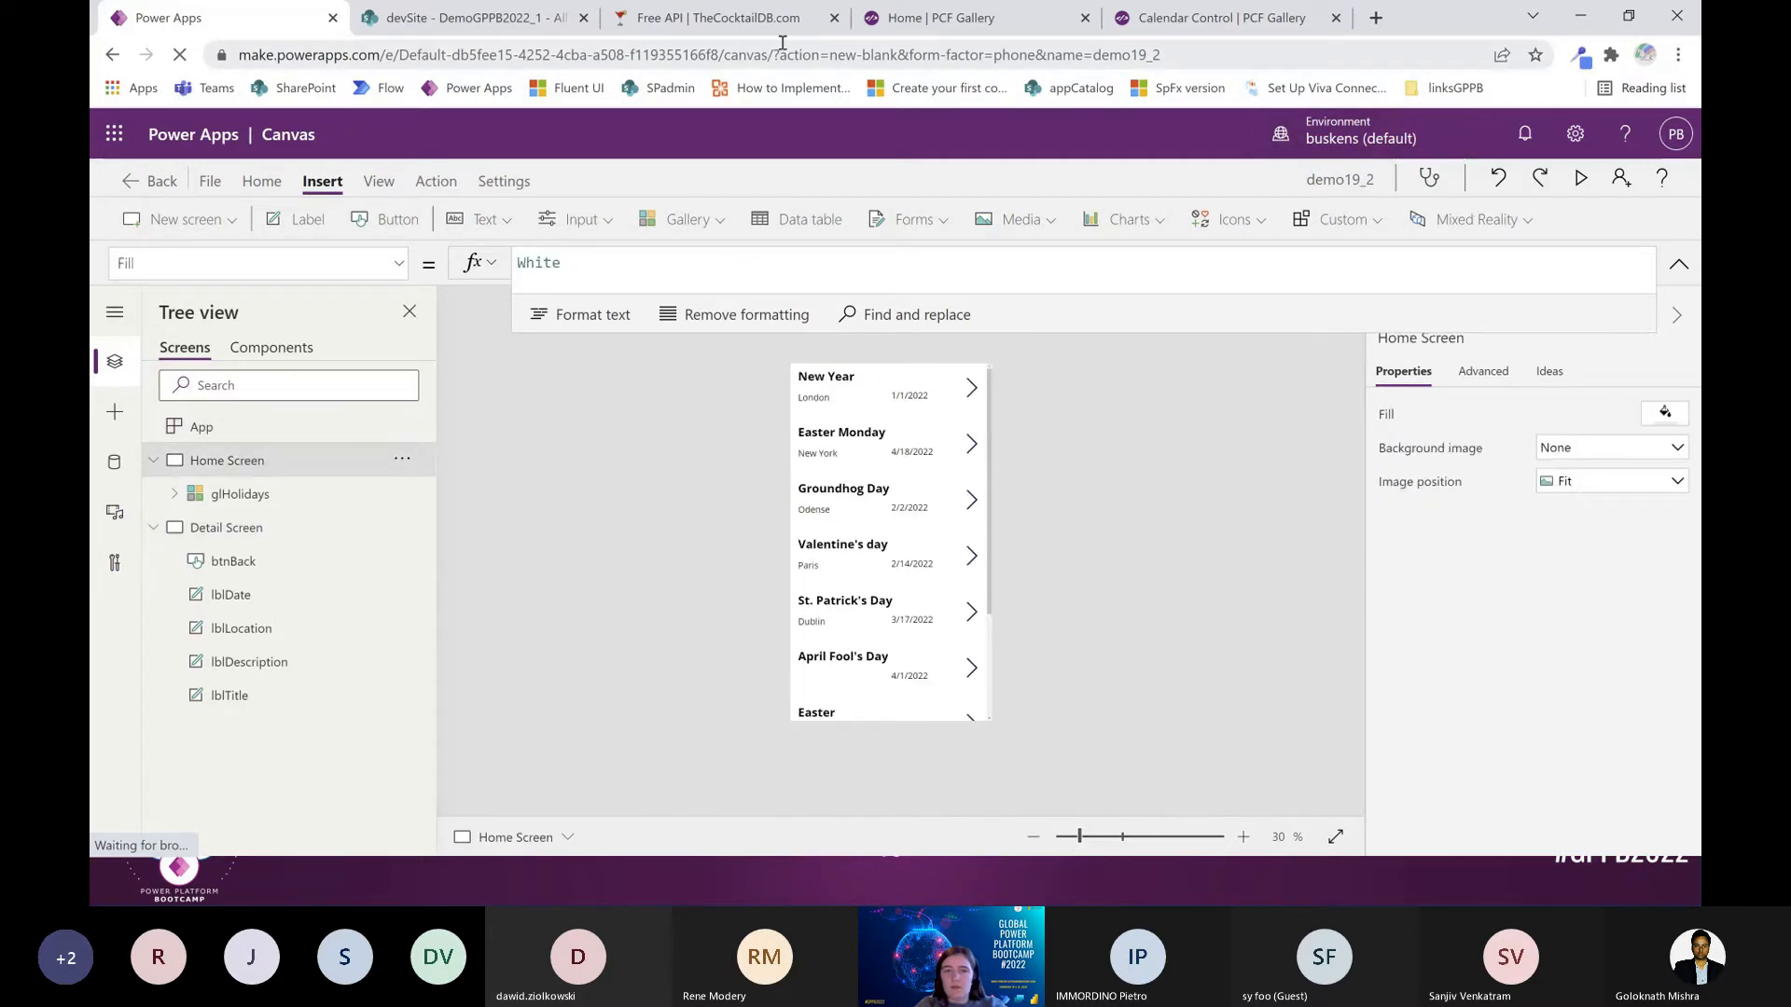
pyautogui.click(1581, 178)
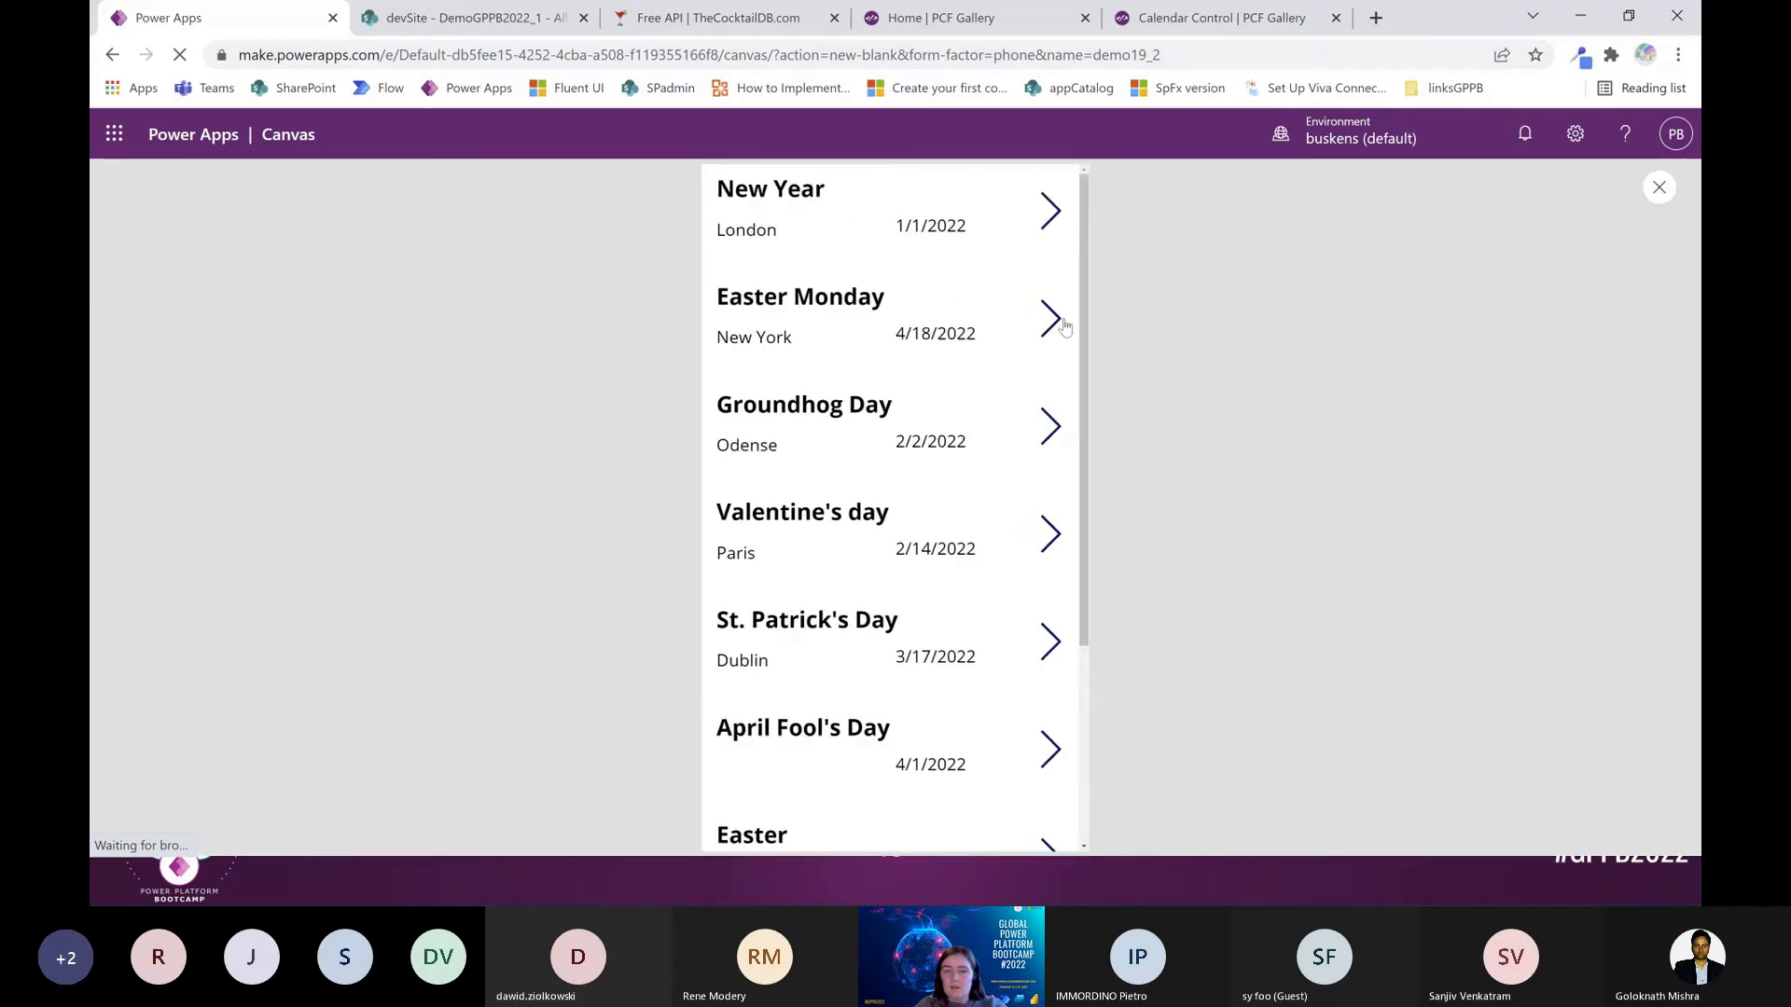
pyautogui.click(1659, 188)
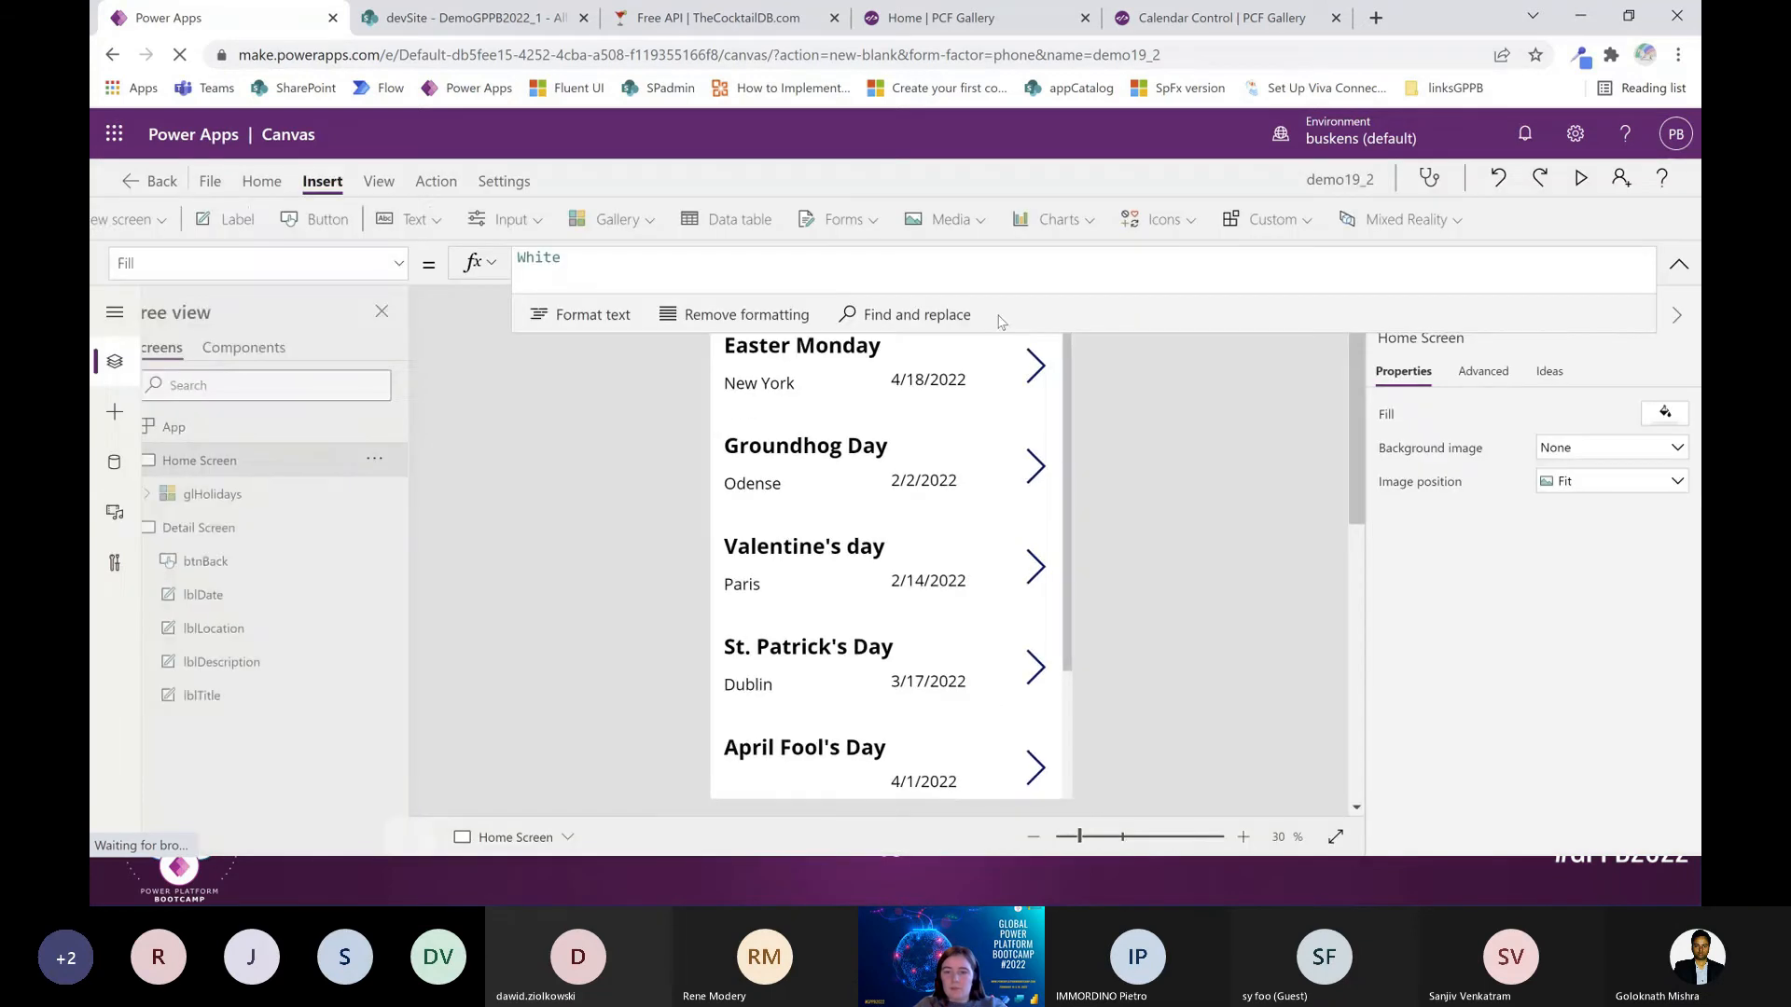
# Extend the OnSelect formula of the gallery's arrow icon to Select(Parent);Navigate('Detail Screen')
pyautogui.click(974, 390)
pyautogui.click(731, 276)
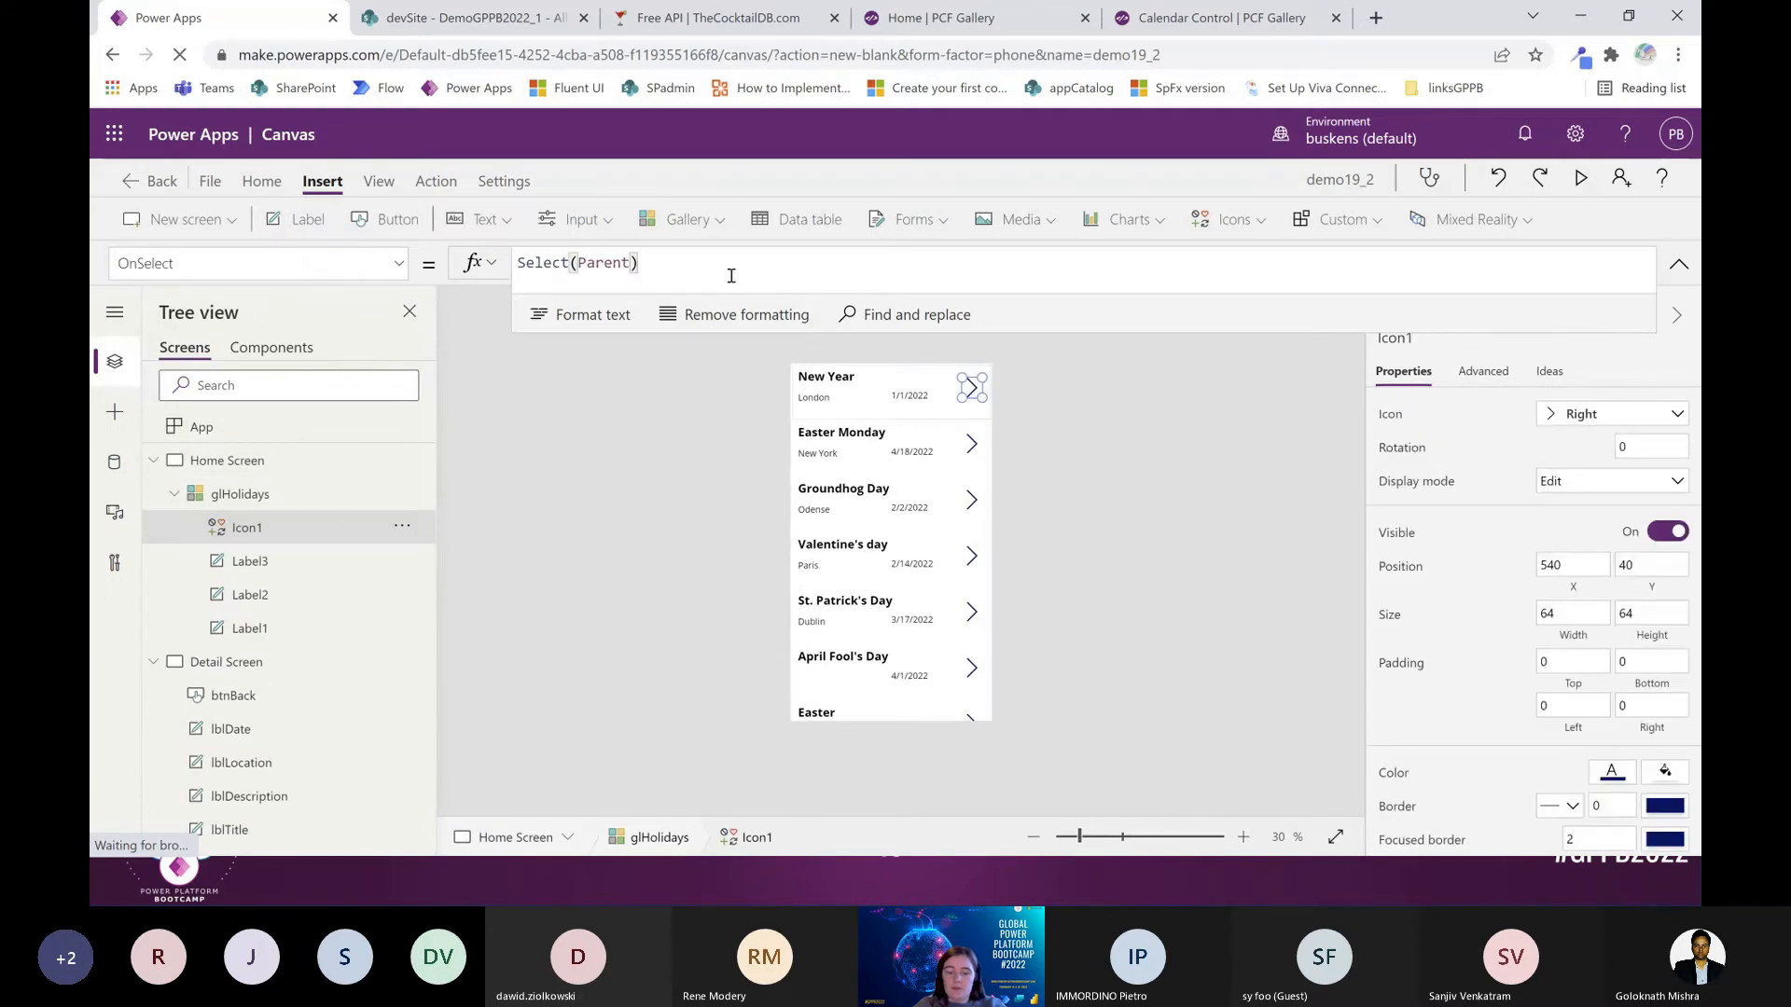
pyautogui.write(';Navigate(')
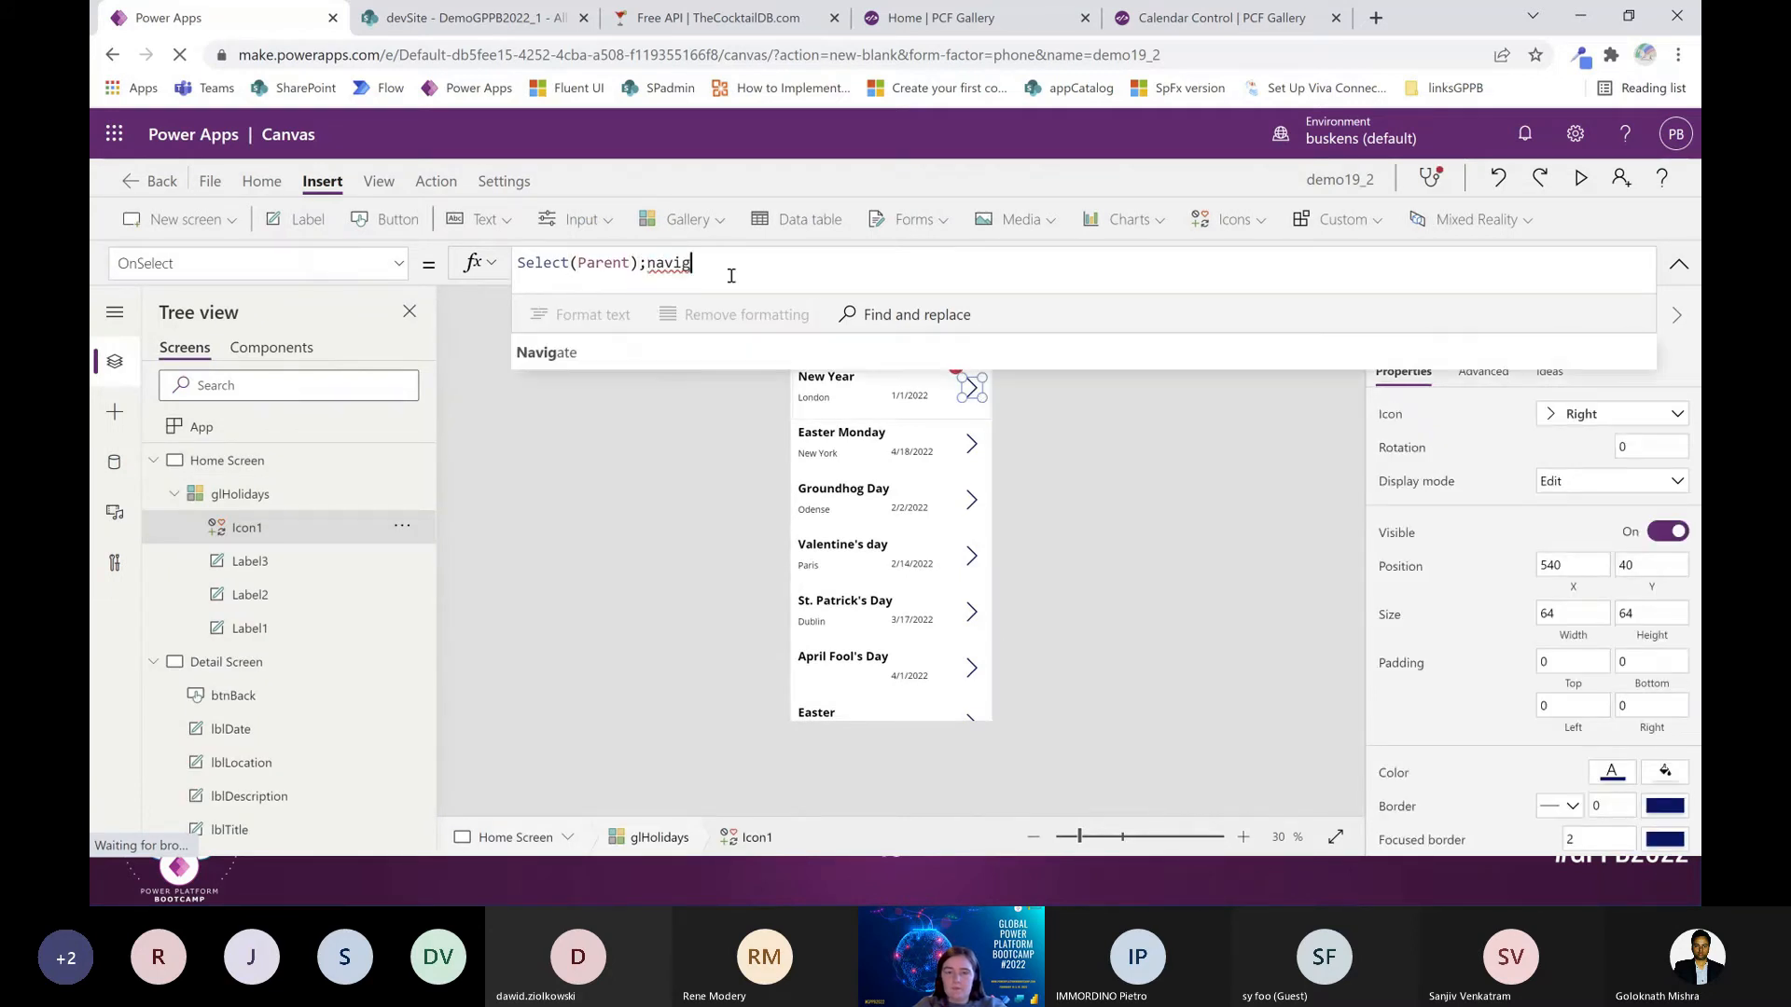
pyautogui.write('de')
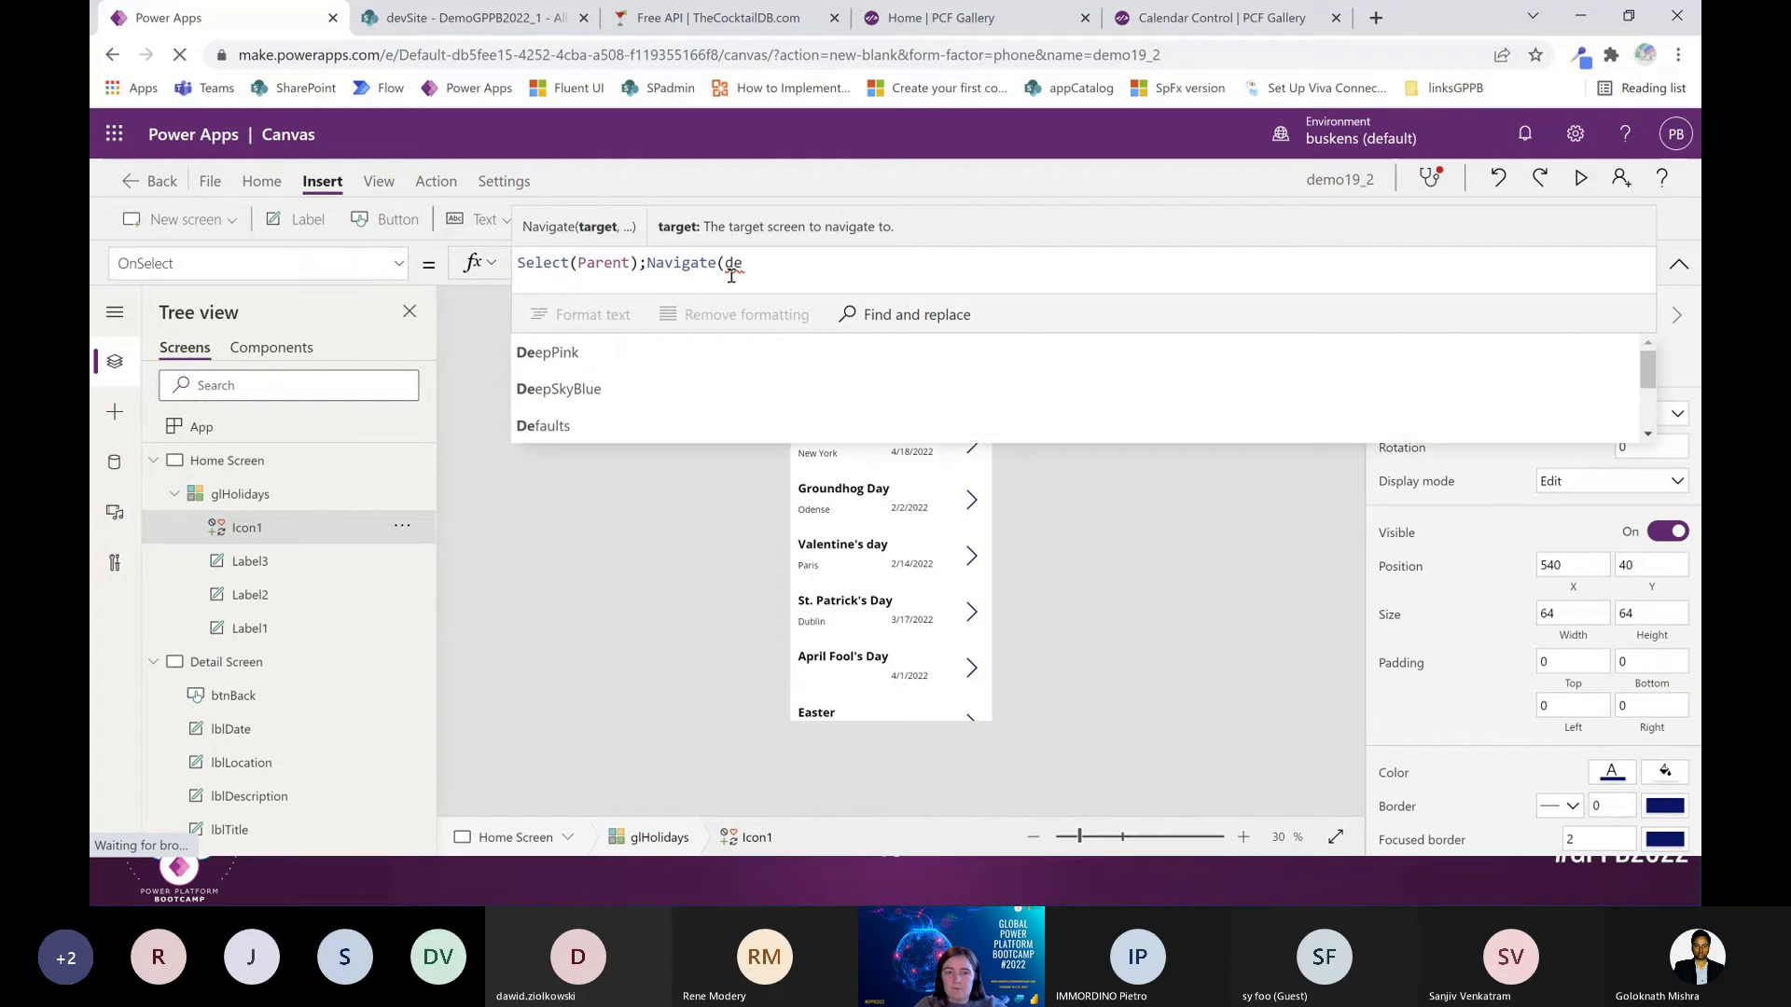
pyautogui.write('ta')
pyautogui.press('Down')
pyautogui.press('Return')
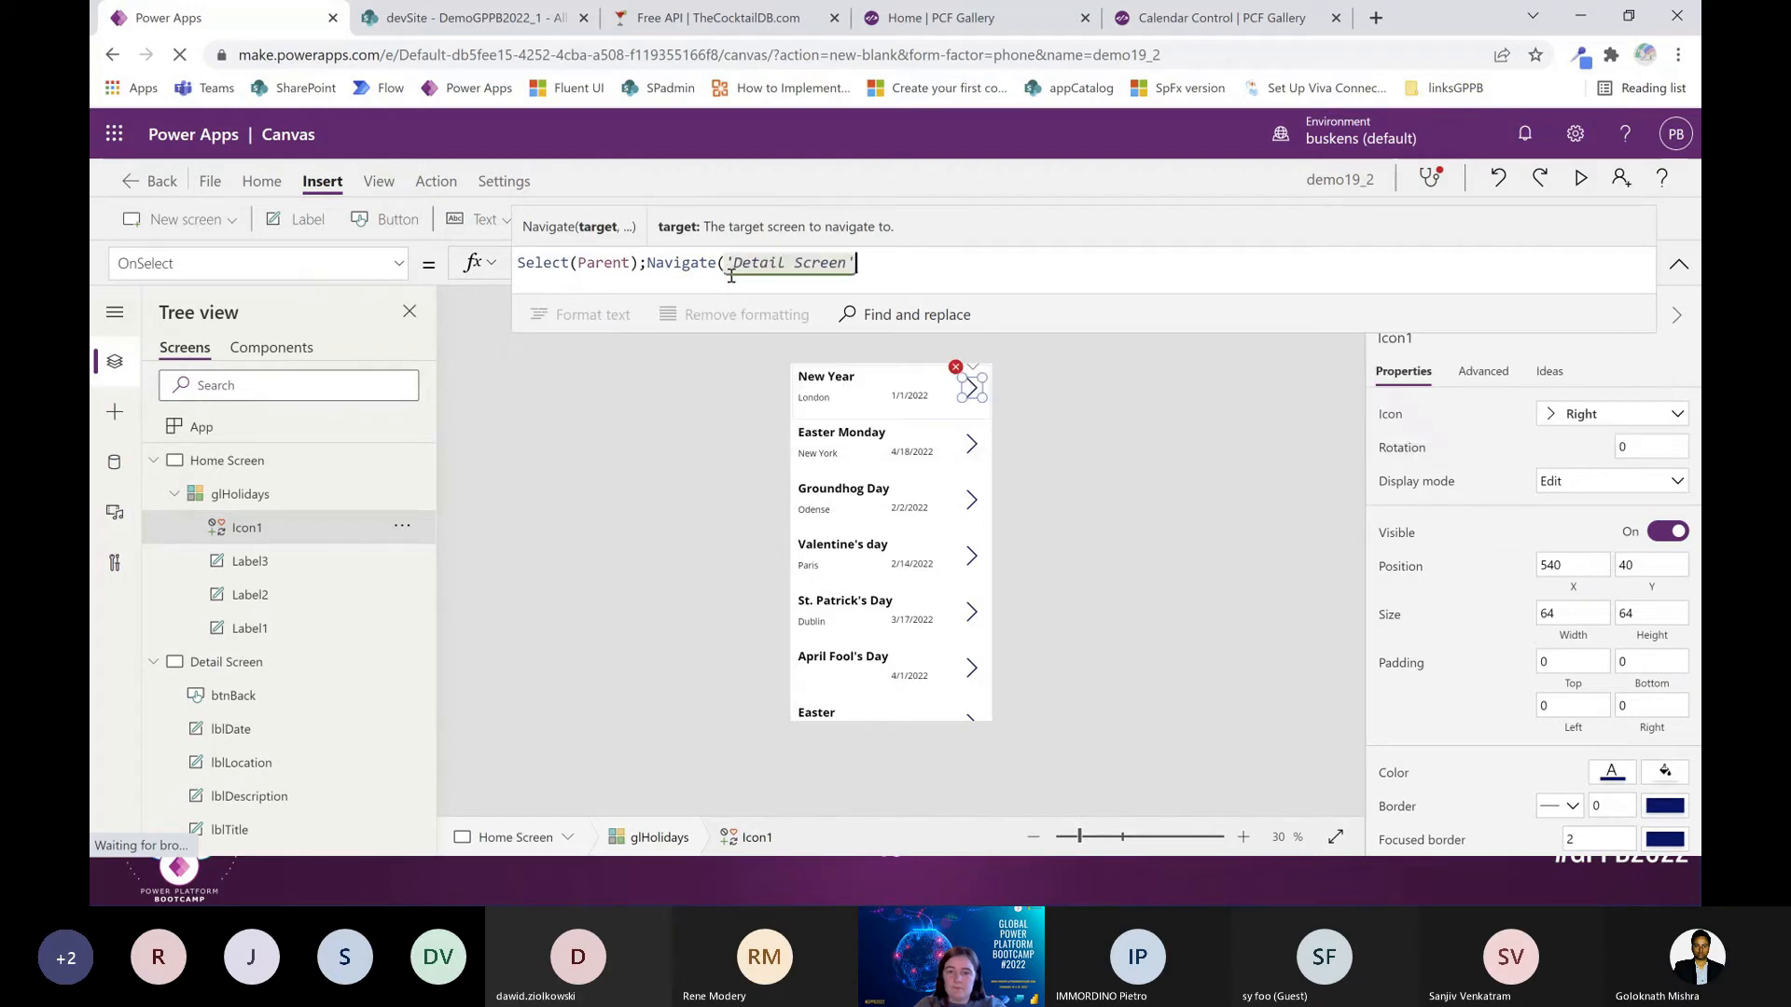
pyautogui.write(")'")
pyautogui.press('BackSpace')
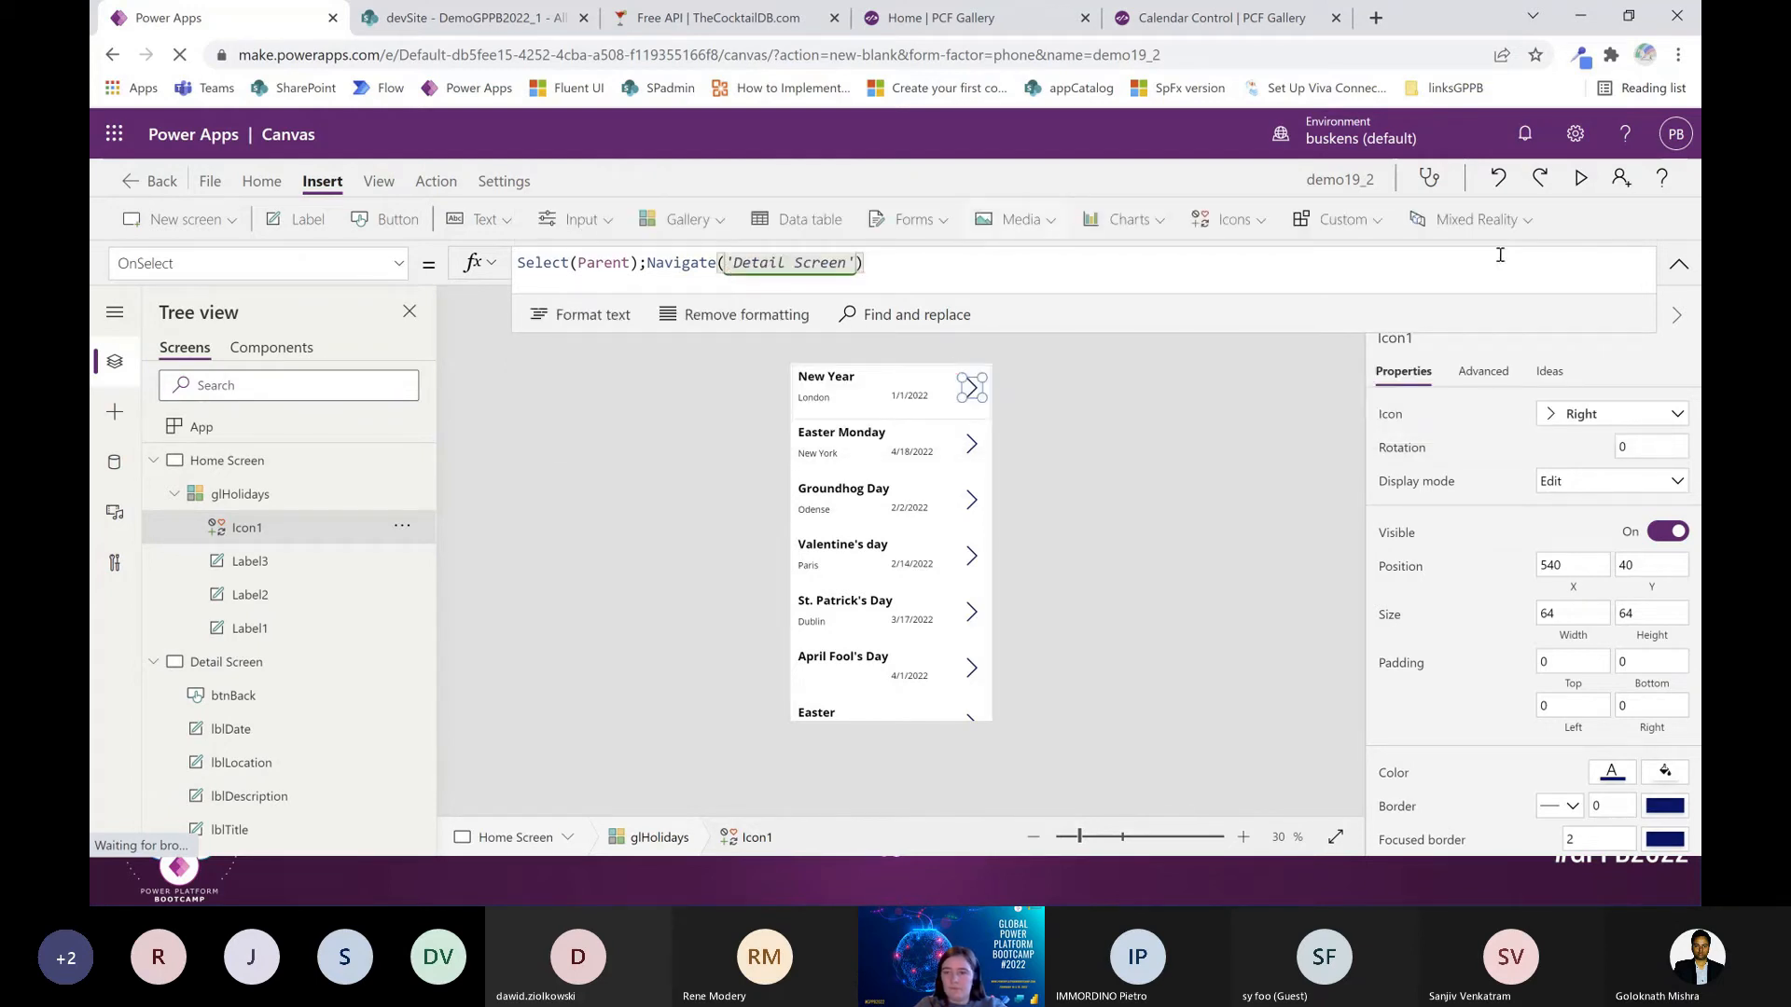
# Preview the app, open the Groundhog Day event's details from the gallery, and close the preview
pyautogui.click(1581, 177)
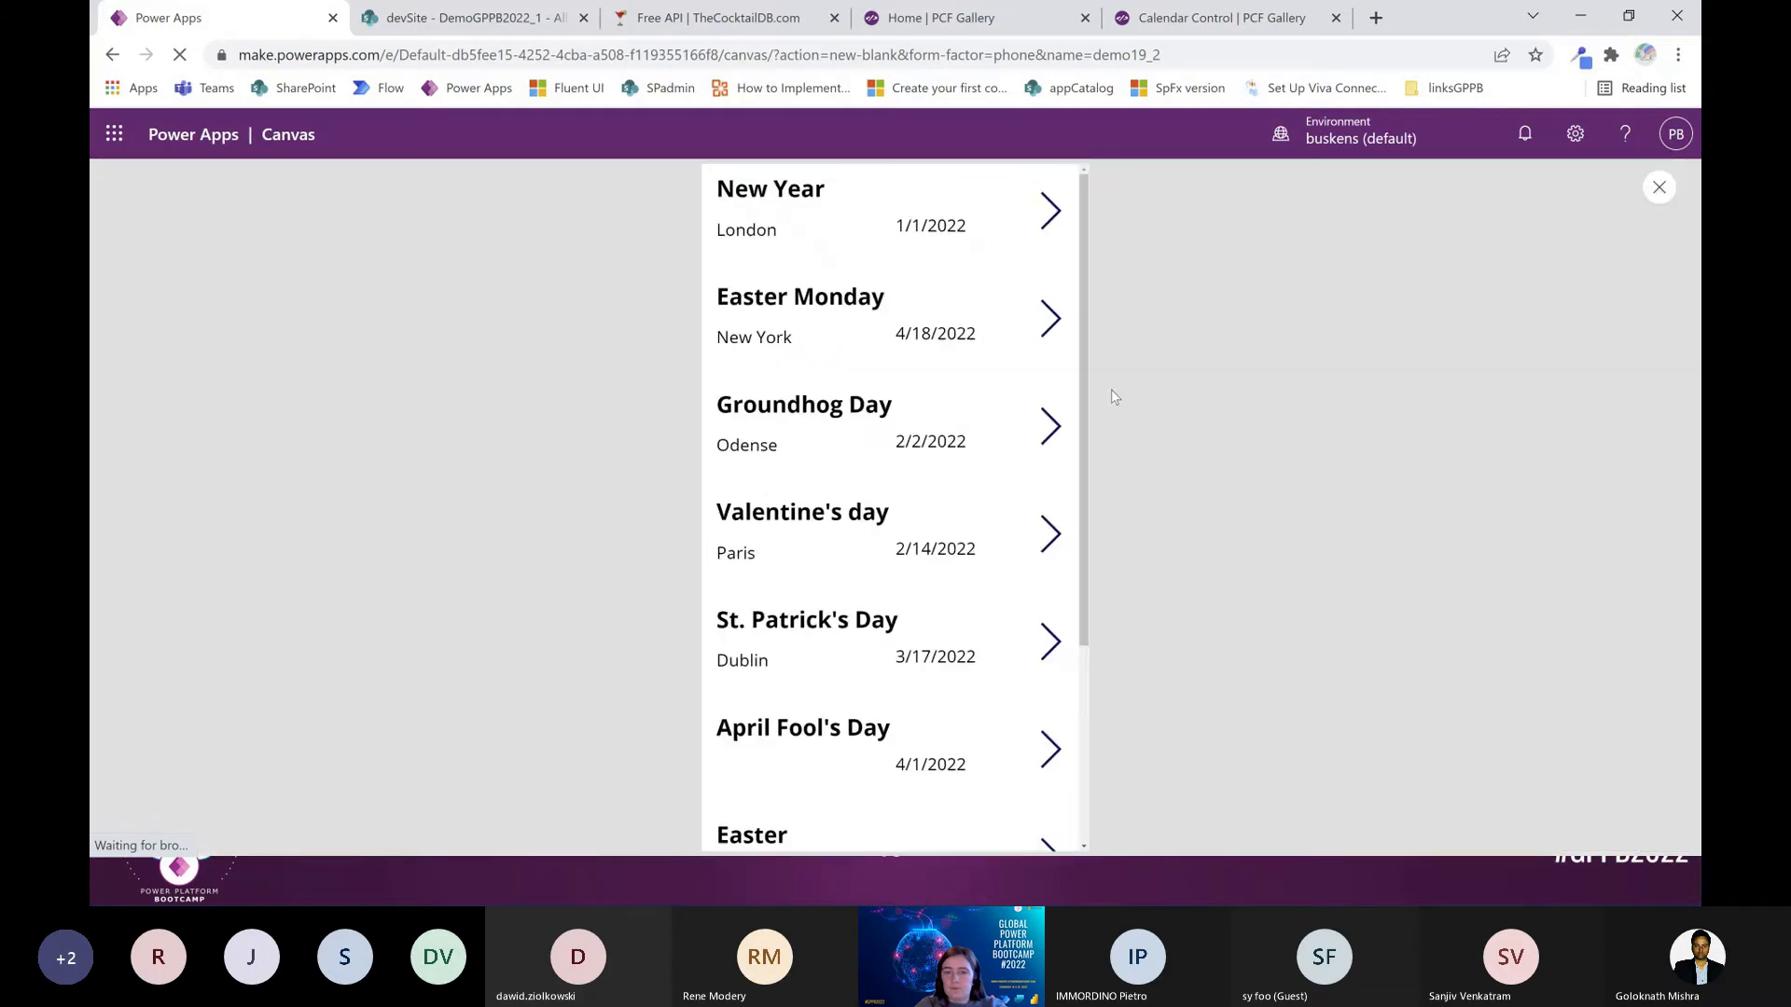
pyautogui.click(1051, 426)
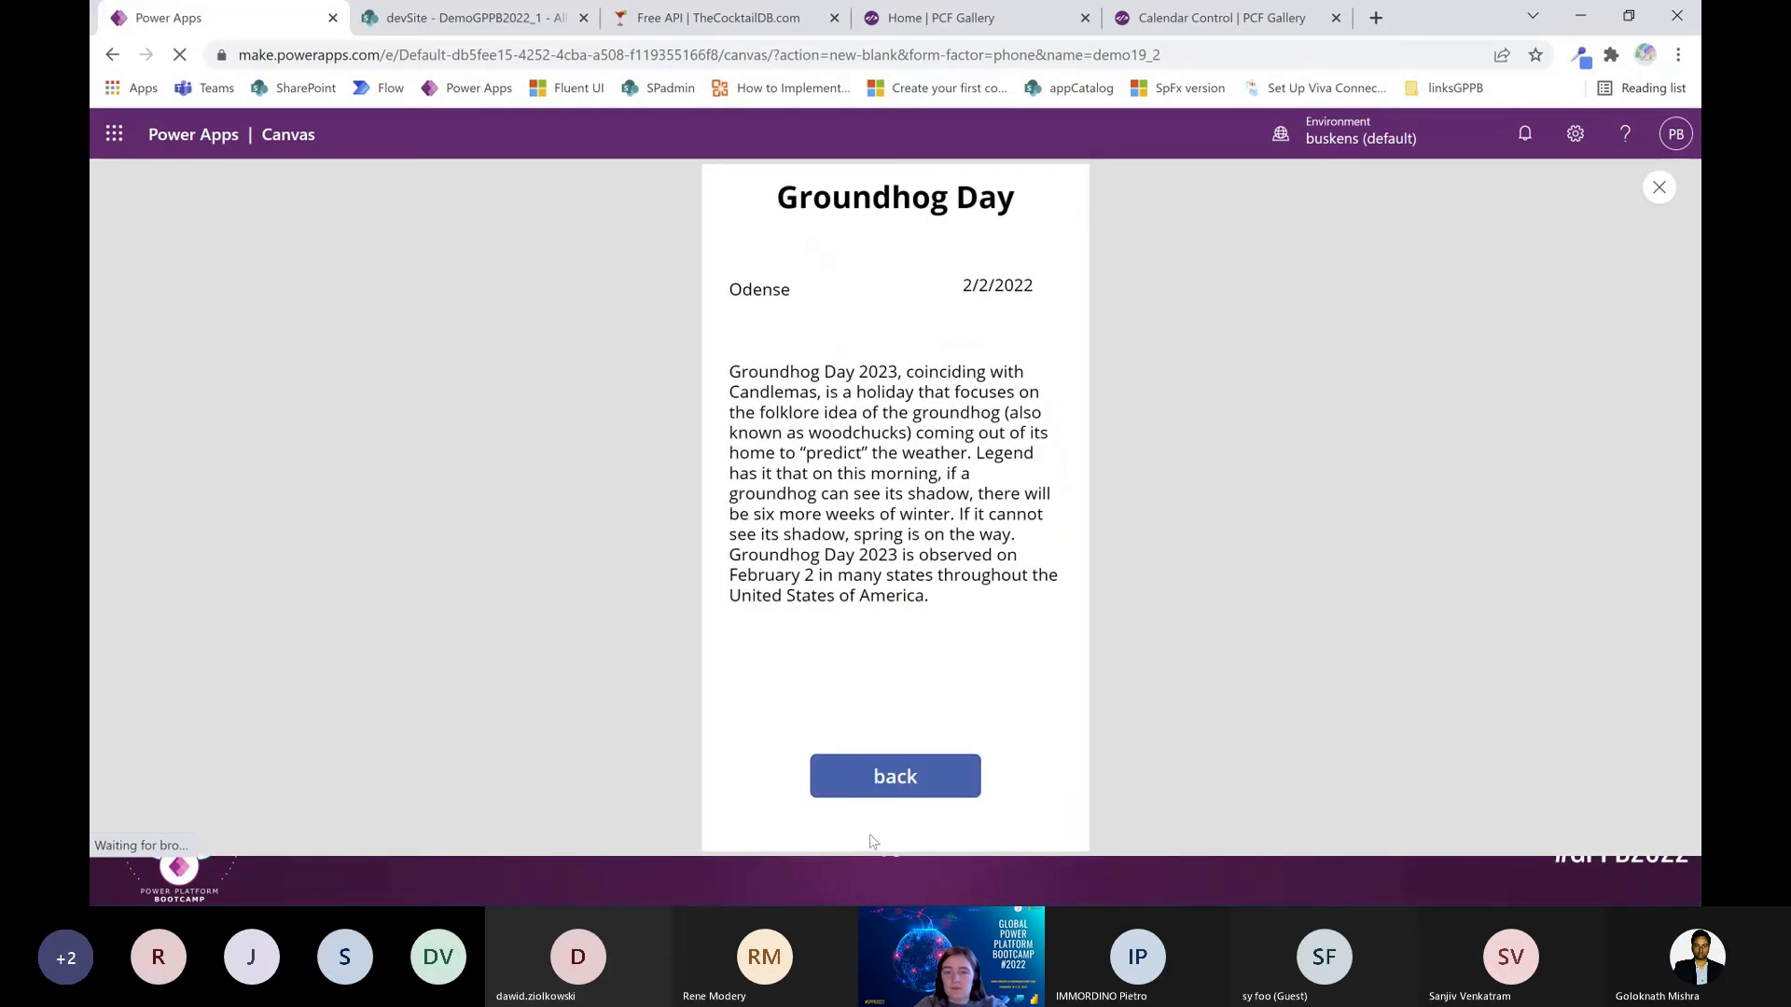
pyautogui.click(1673, 193)
# Set the OnSelect formula of btnBack to Navigate('Home Screen');
pyautogui.hotkey('ctrl', 'a')
pyautogui.write('navig')
pyautogui.press('Tab')
pyautogui.press('Down')
pyautogui.press('Tab')
pyautogui.write(');')
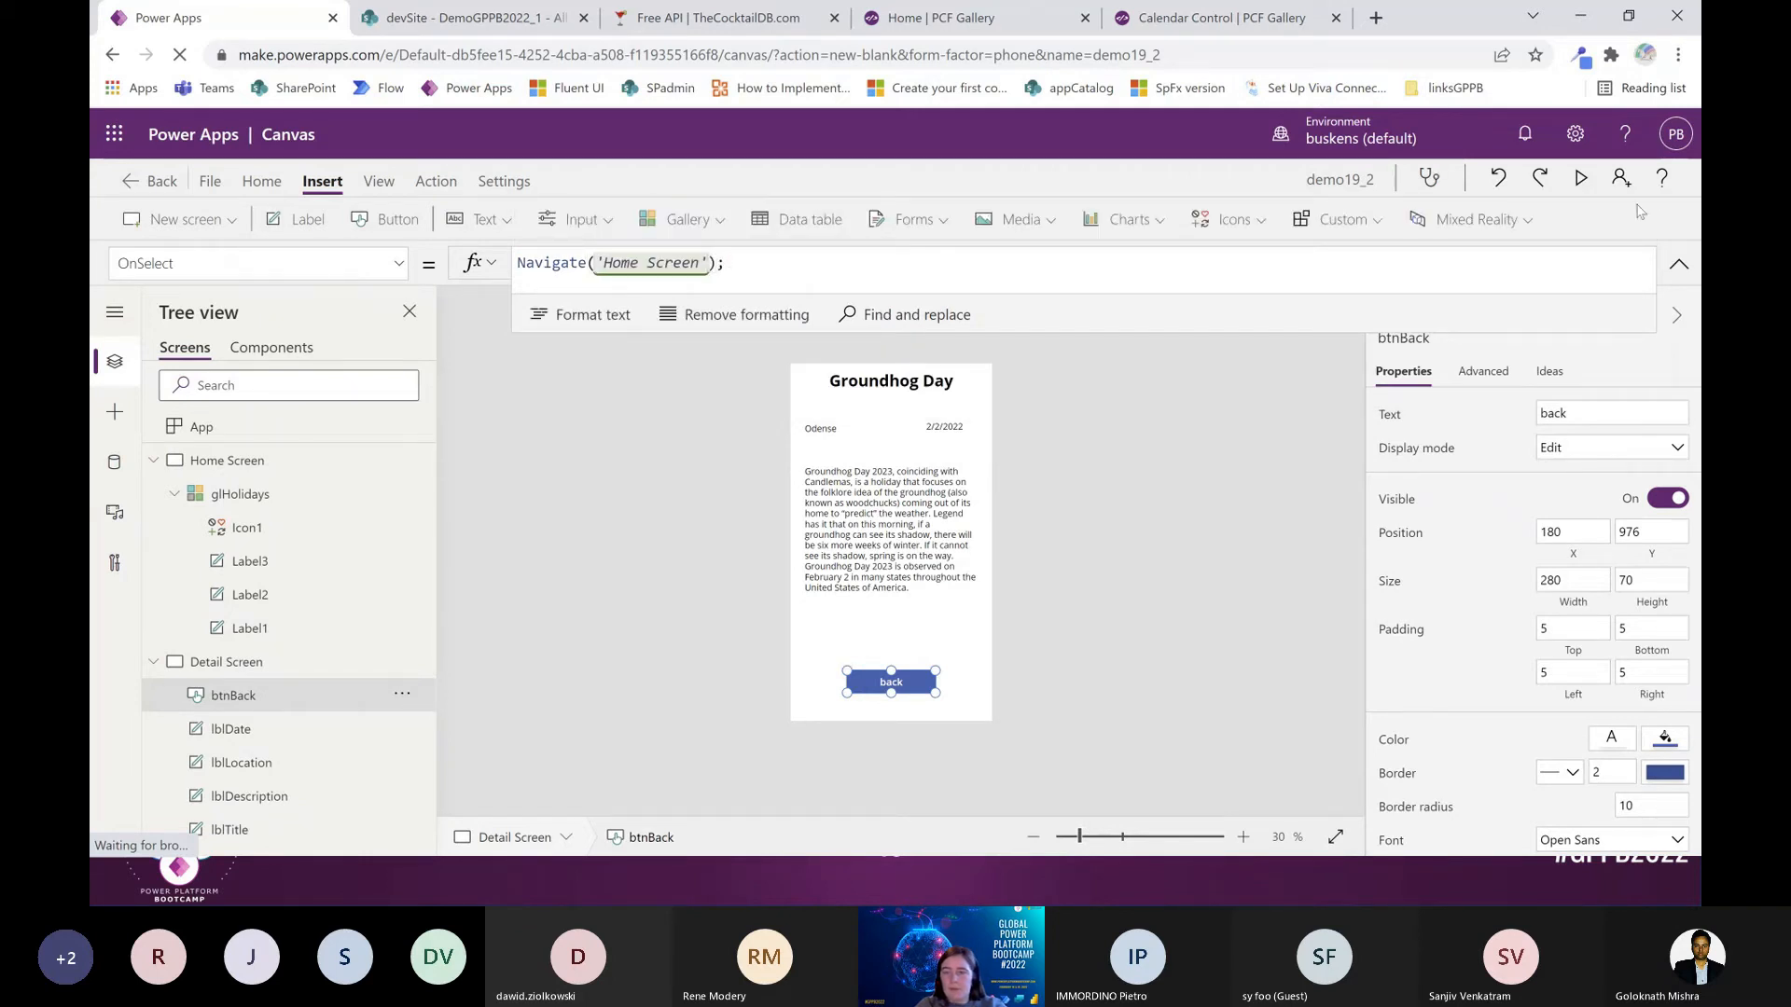
# Preview the app, move back and forth between the event gallery and the details including Easter Monday, and close the preview
pyautogui.click(1579, 177)
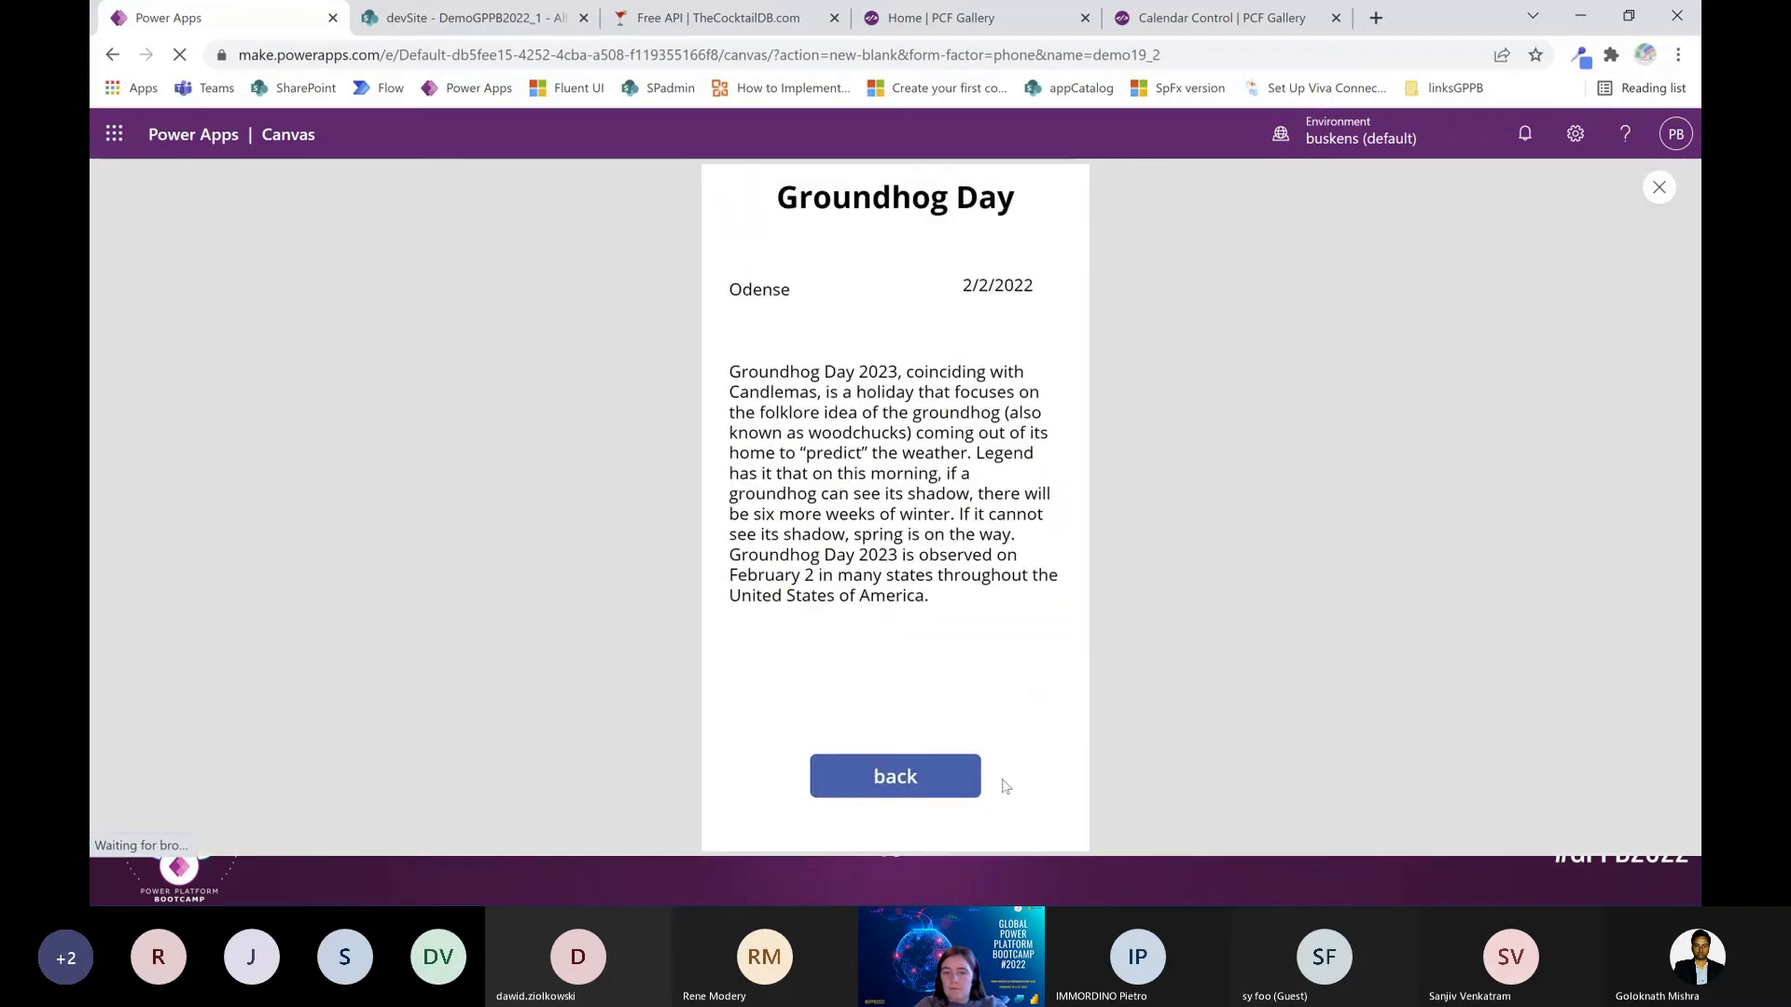
pyautogui.click(952, 776)
pyautogui.click(1052, 429)
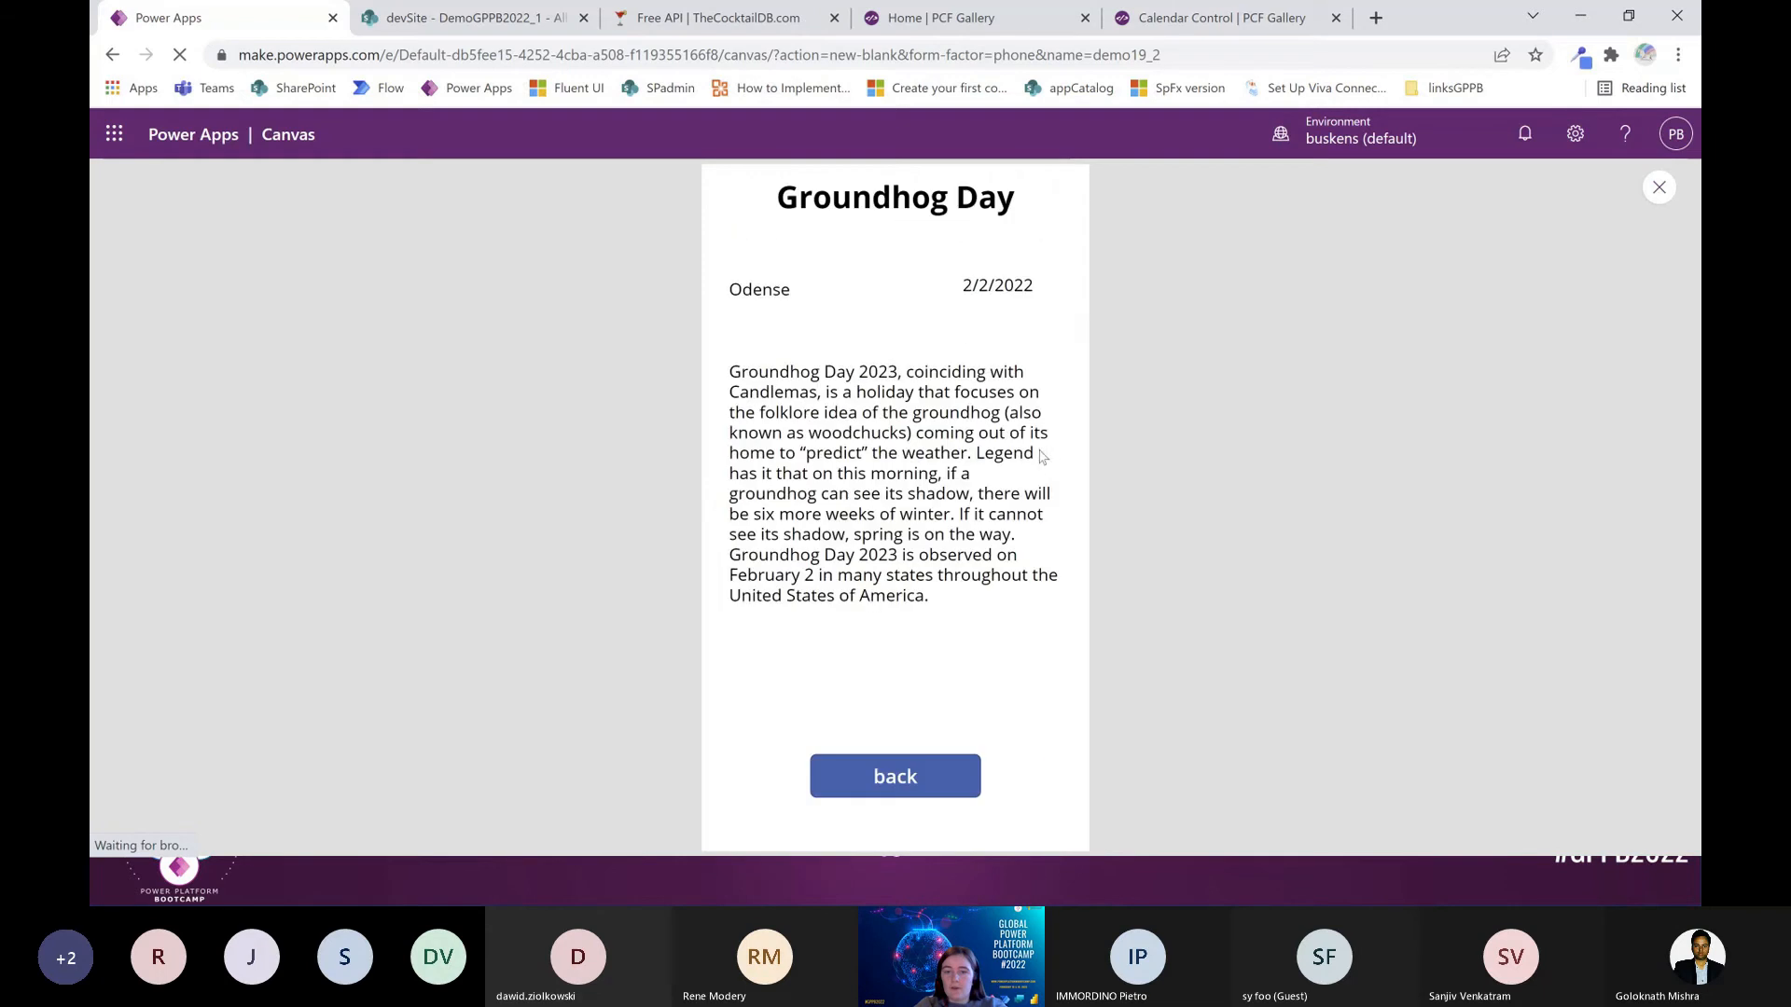
pyautogui.click(923, 779)
pyautogui.click(1051, 345)
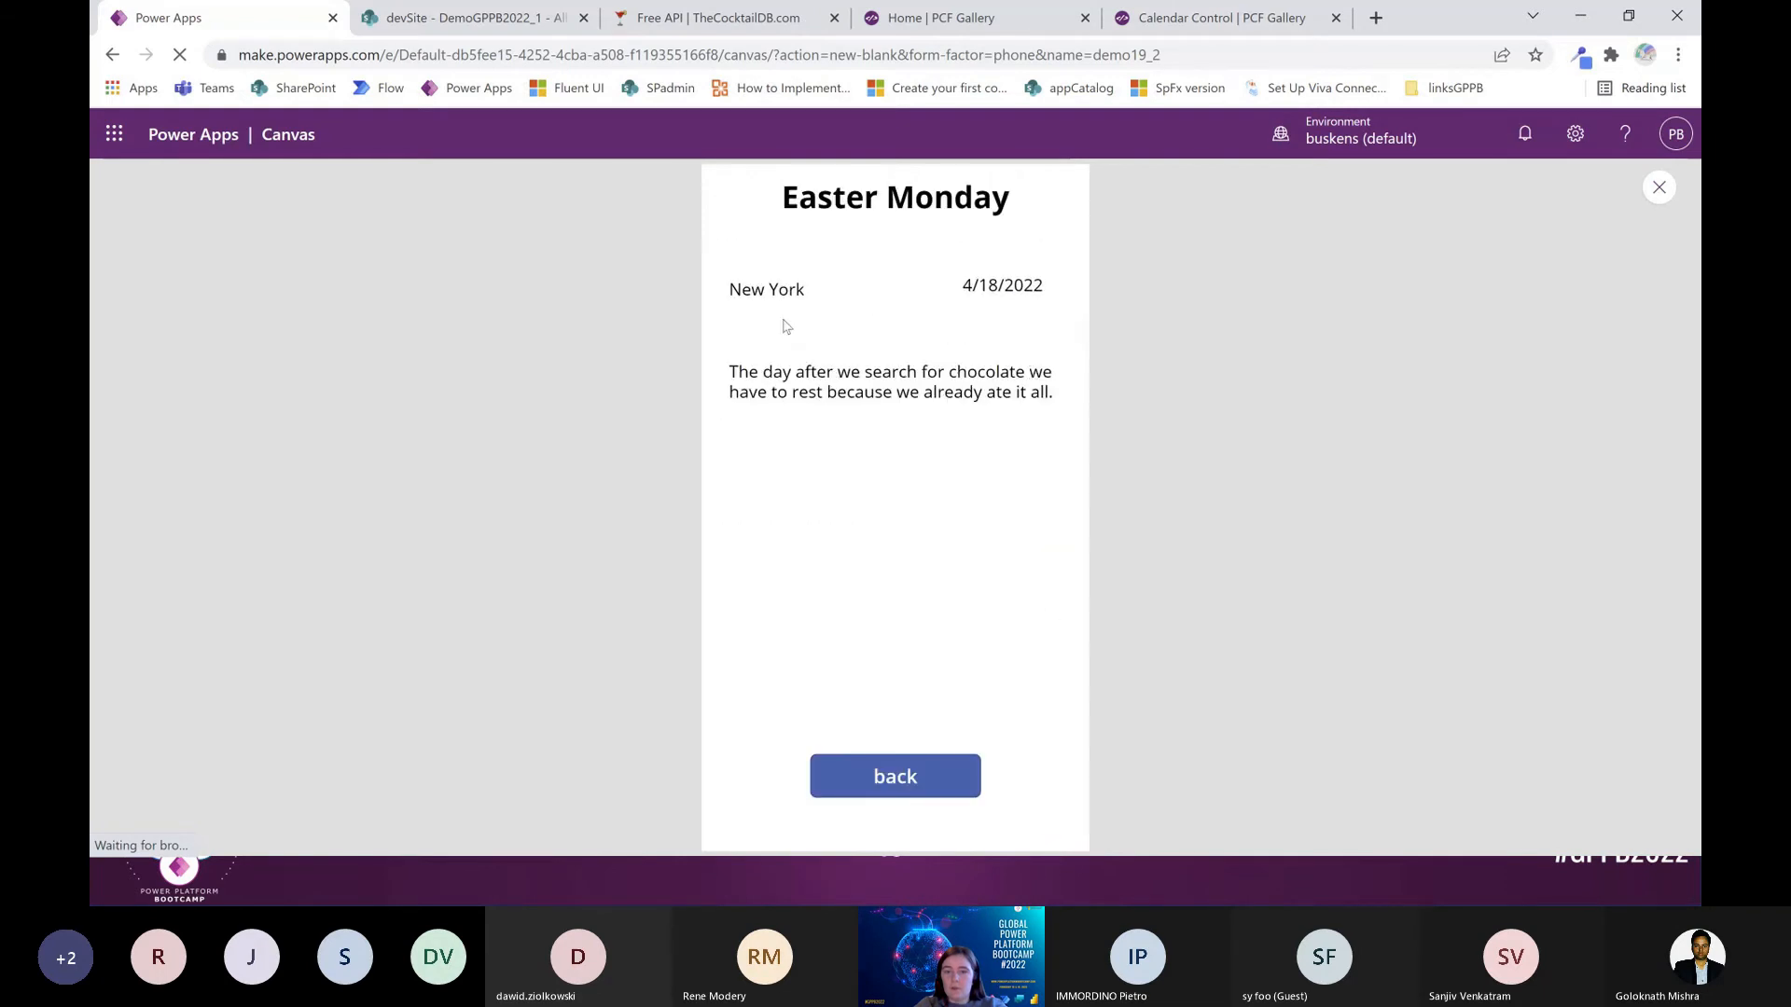
pyautogui.click(968, 770)
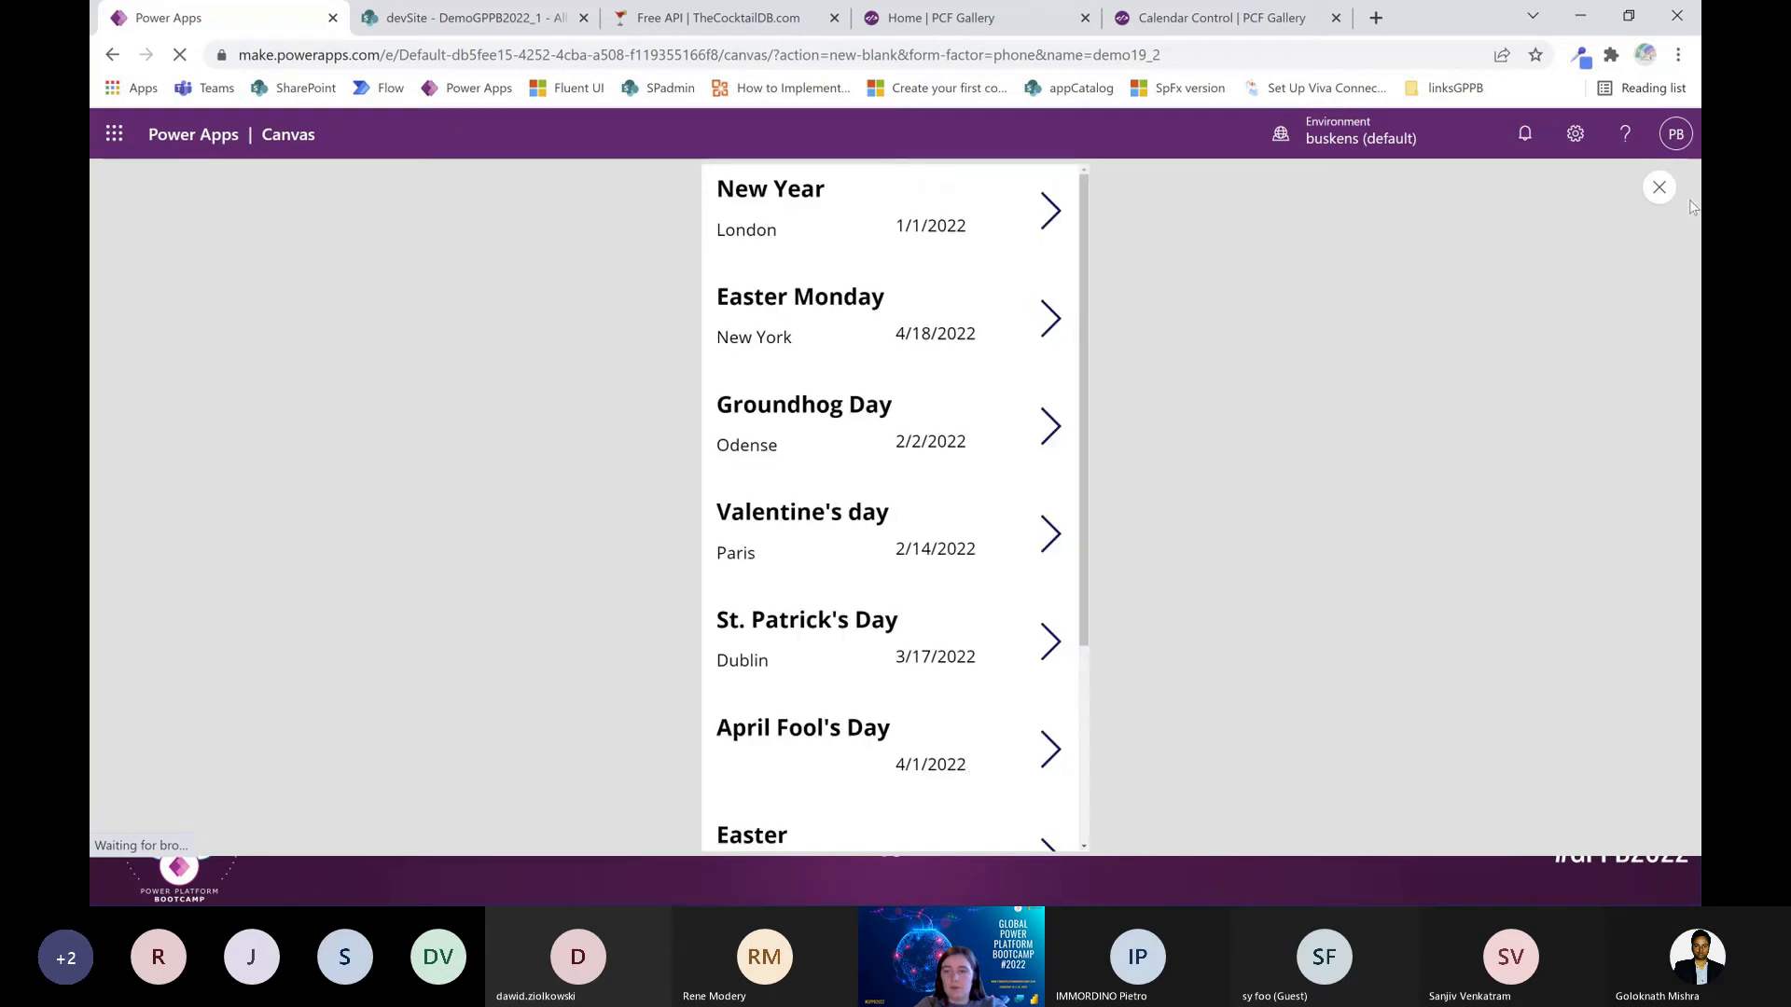
pyautogui.click(1659, 188)
# Switch to the SharePoint list DemoGPPB2022_1, examine the link with View and DocID parameters in the Form column's JSON formatting, and close the formatting
pyautogui.click(478, 27)
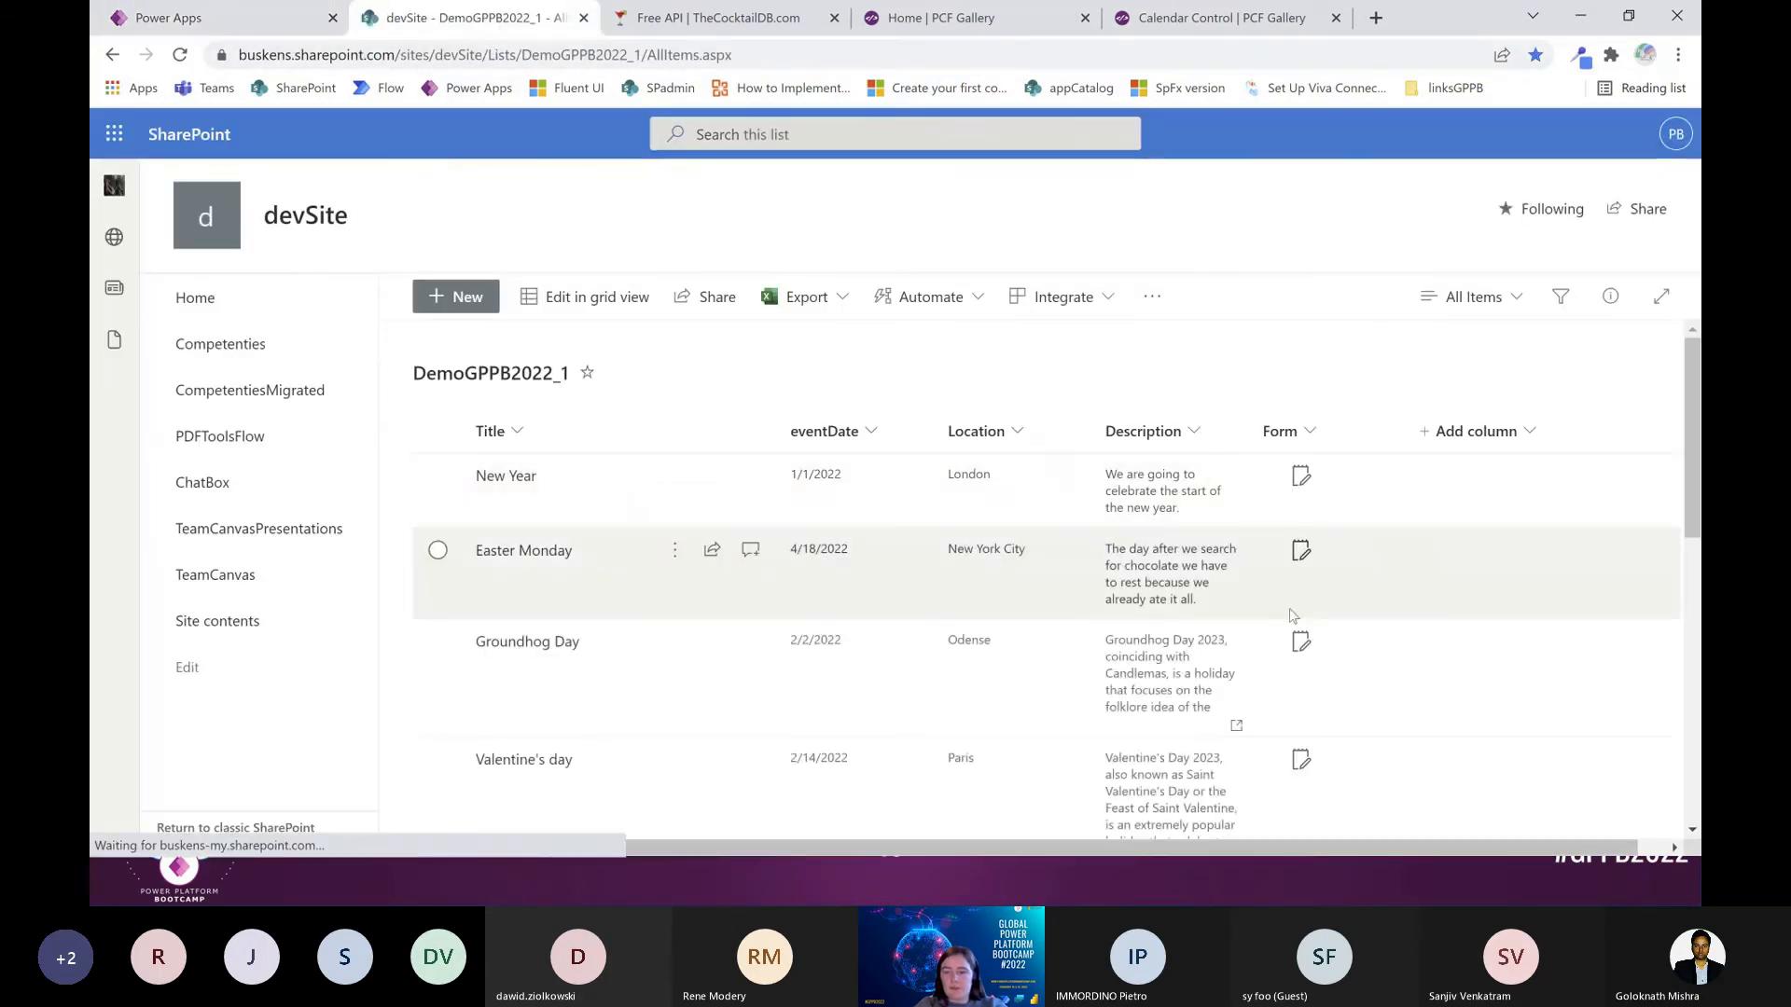
pyautogui.click(1284, 431)
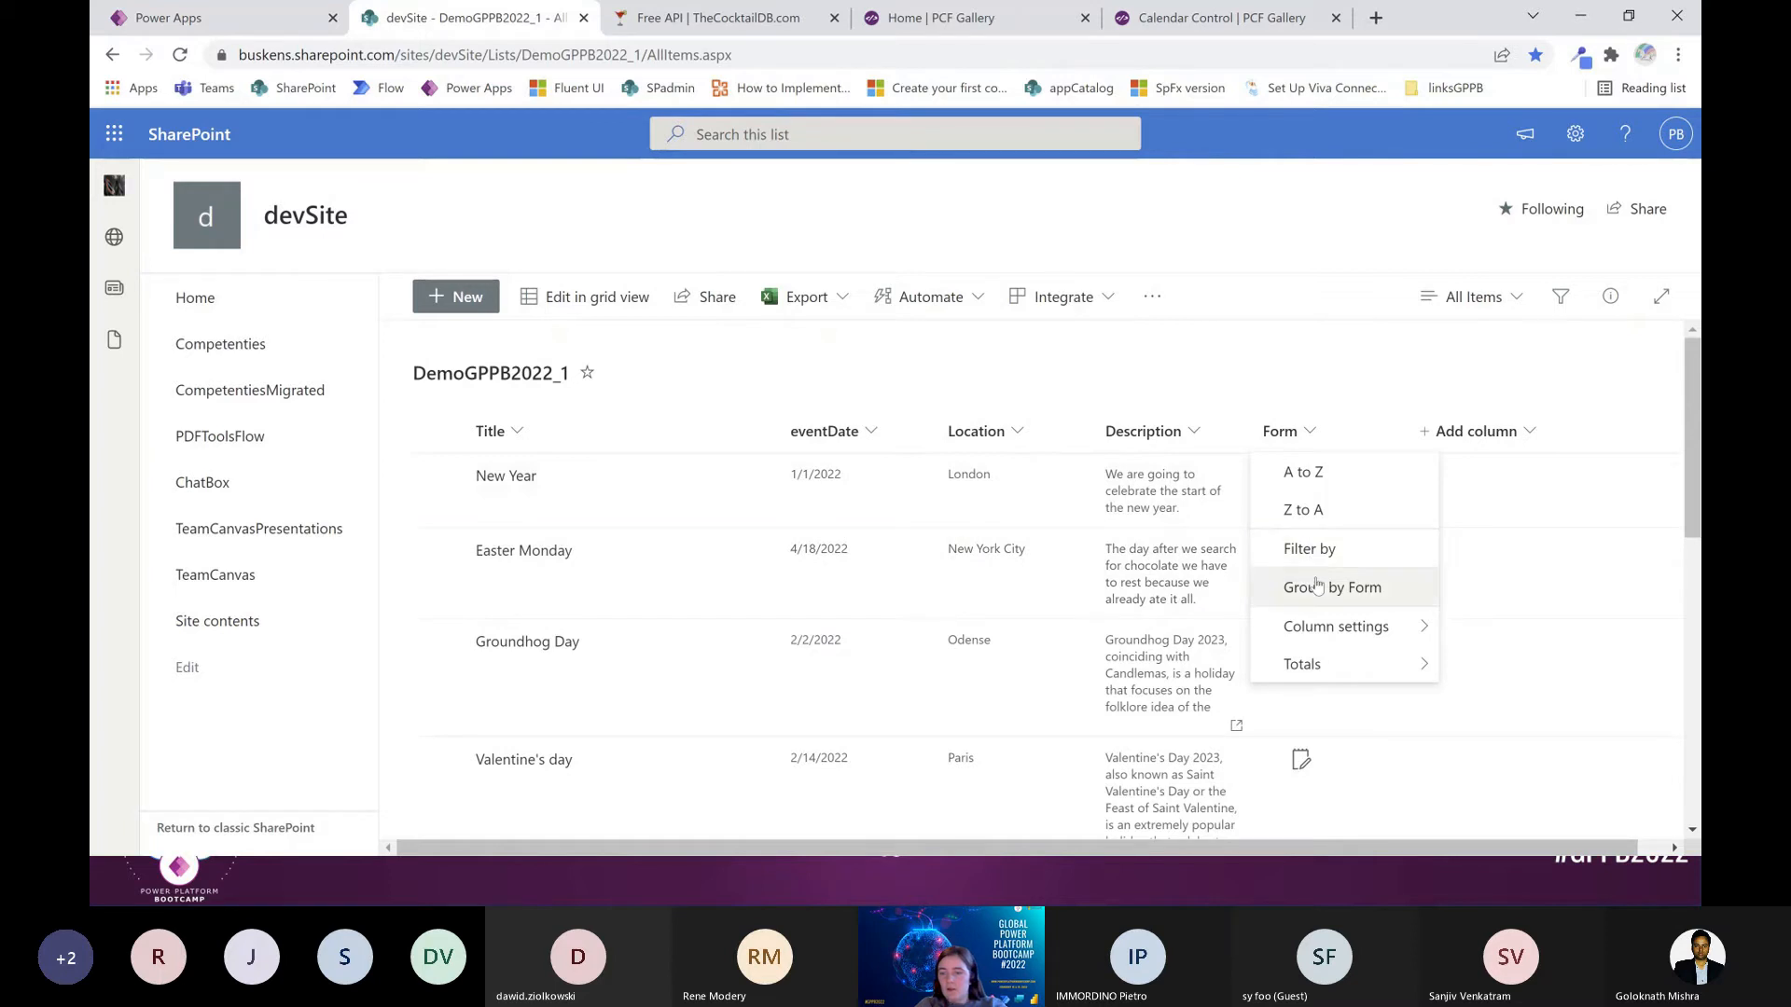
pyautogui.moveTo(1335, 626)
pyautogui.click(1492, 640)
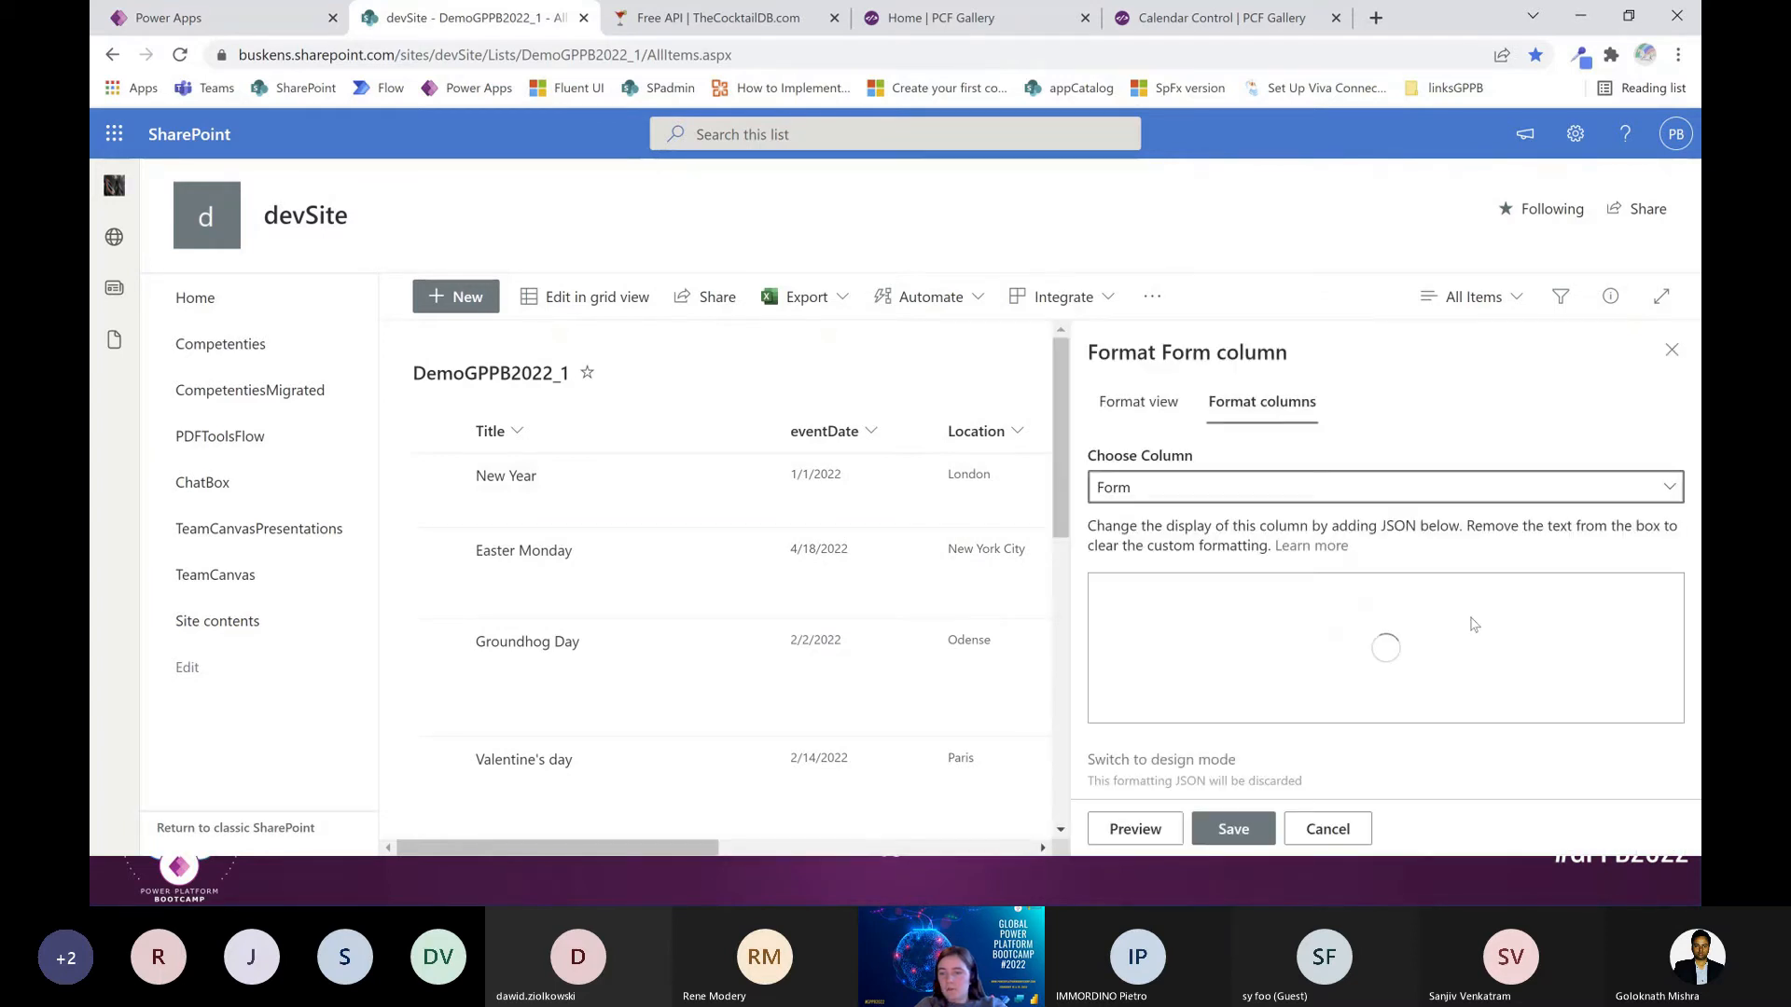
pyautogui.scroll(-2, 1399, 631)
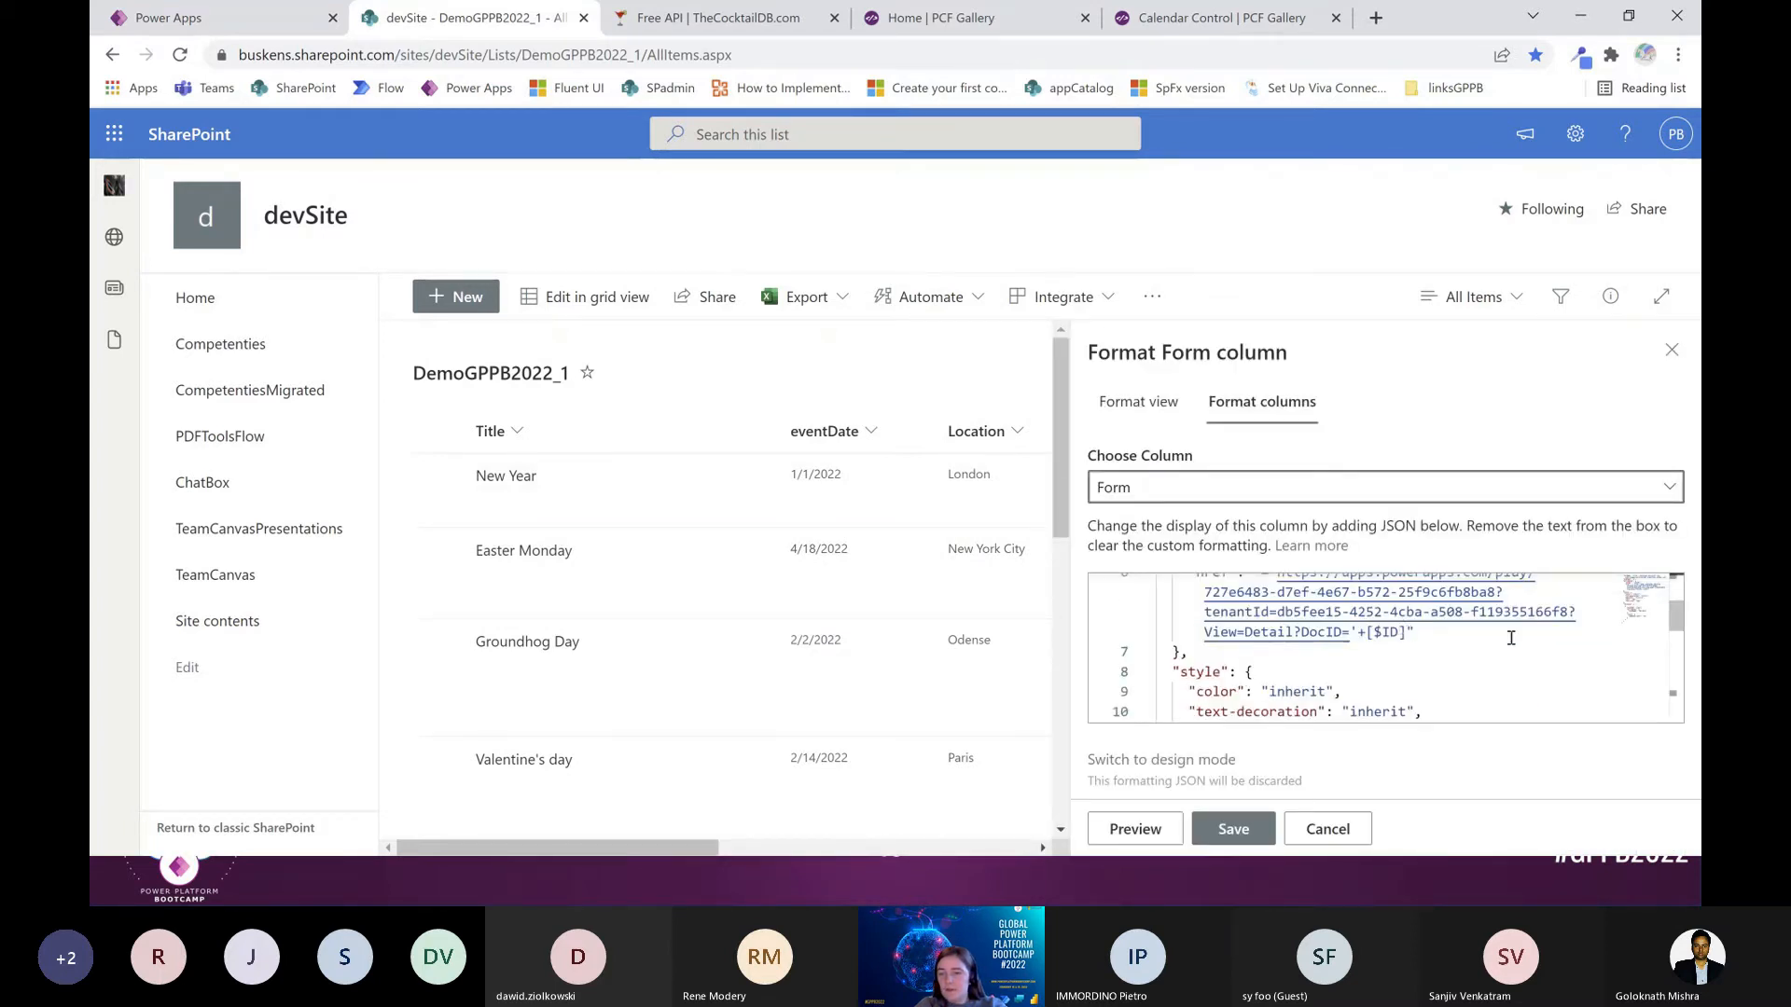
pyautogui.scroll(1, 1437, 661)
pyautogui.moveTo(1436, 661); pyautogui.dragTo(1204, 659)
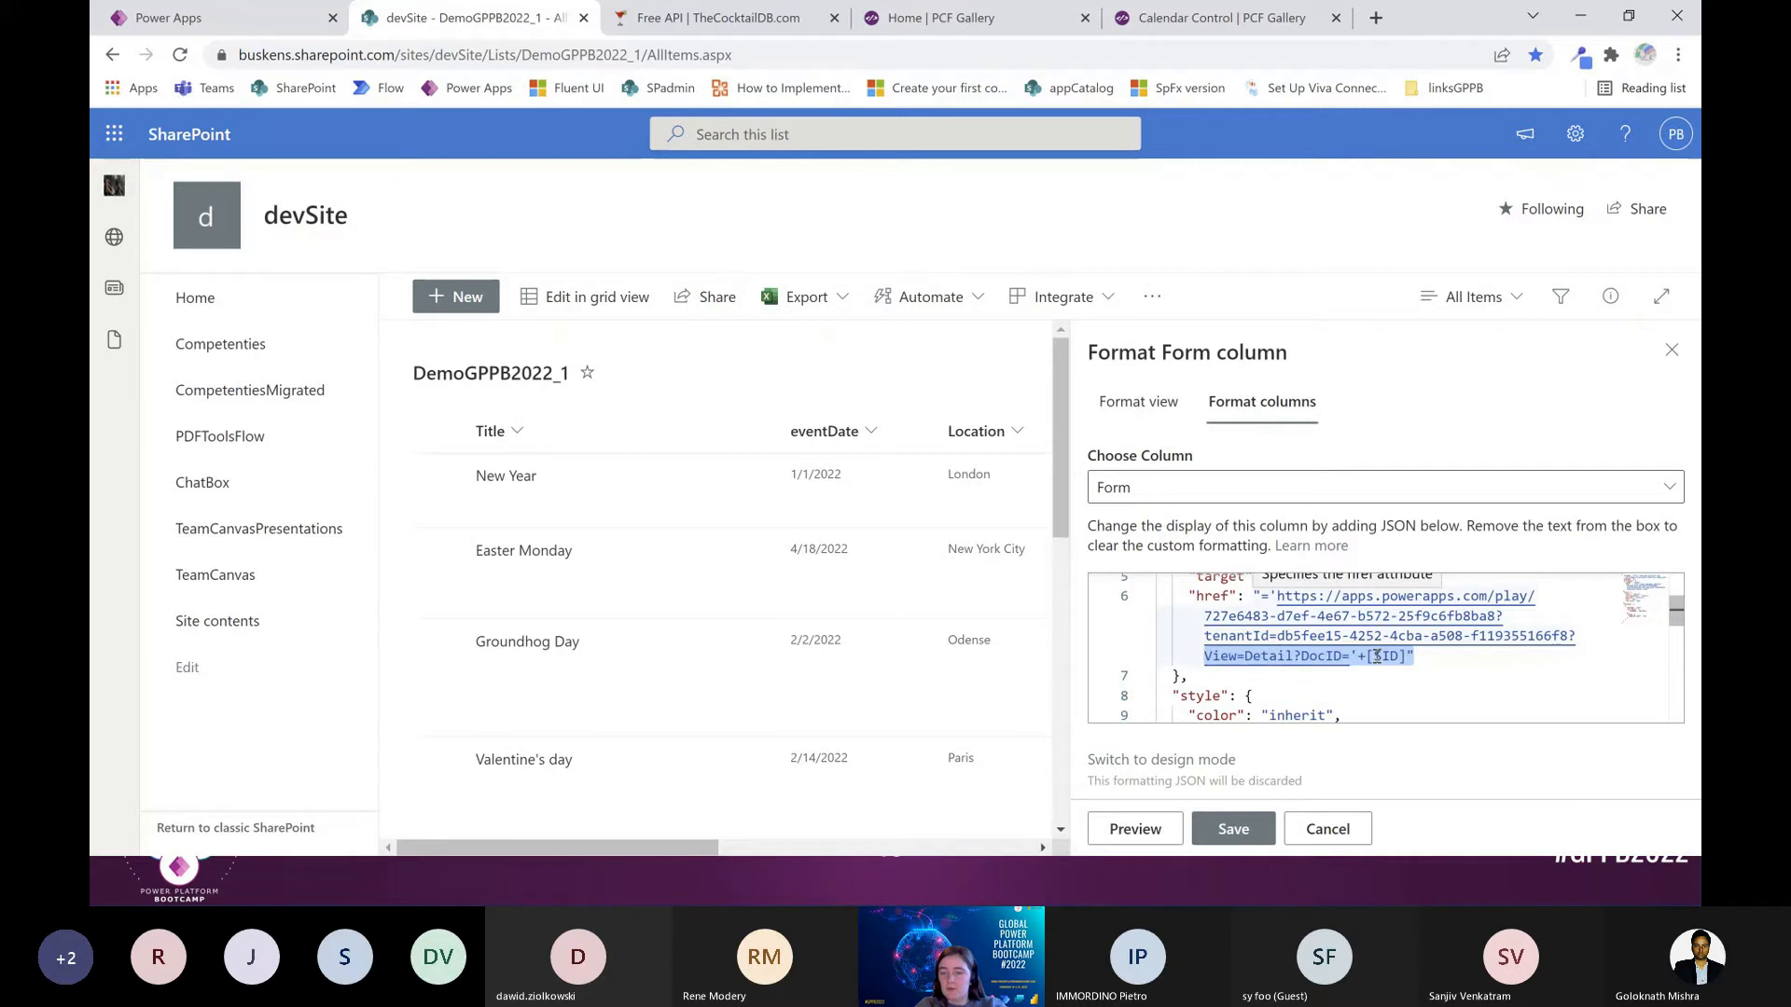
pyautogui.click(1671, 350)
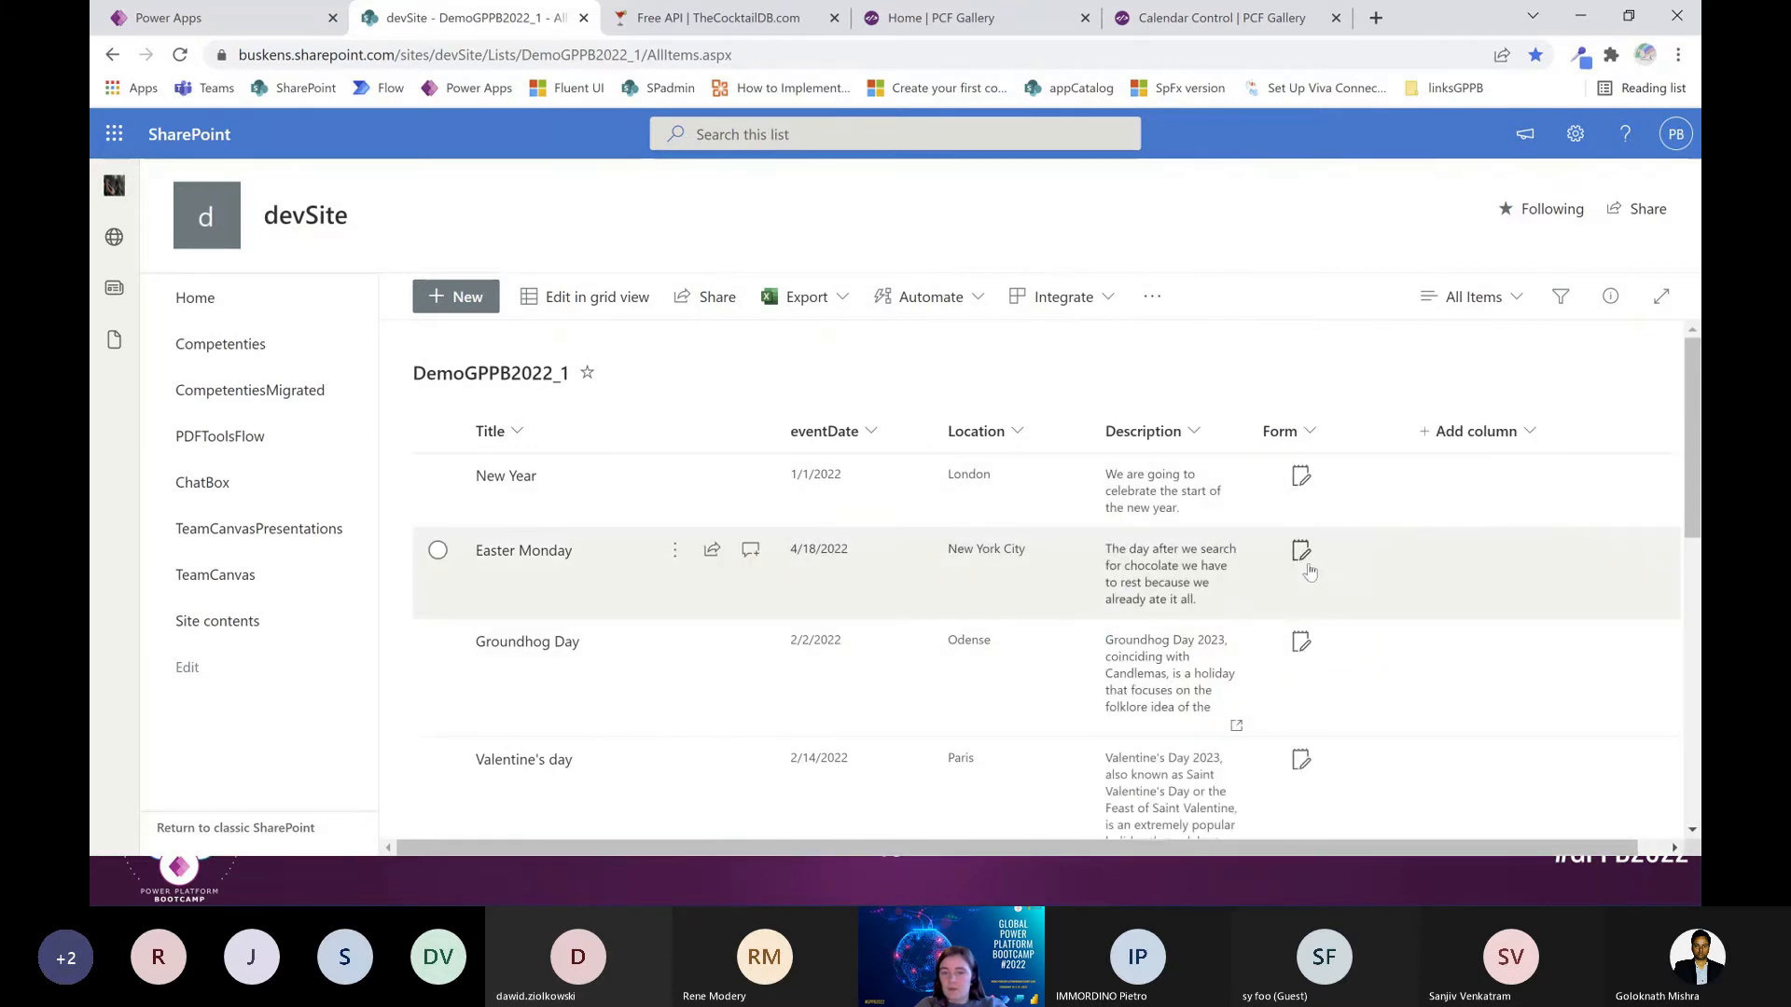
# Check the Form links of Easter Monday and Valentine's day in the published app, returning to its holiday overview once, and close both
pyautogui.click(1302, 552)
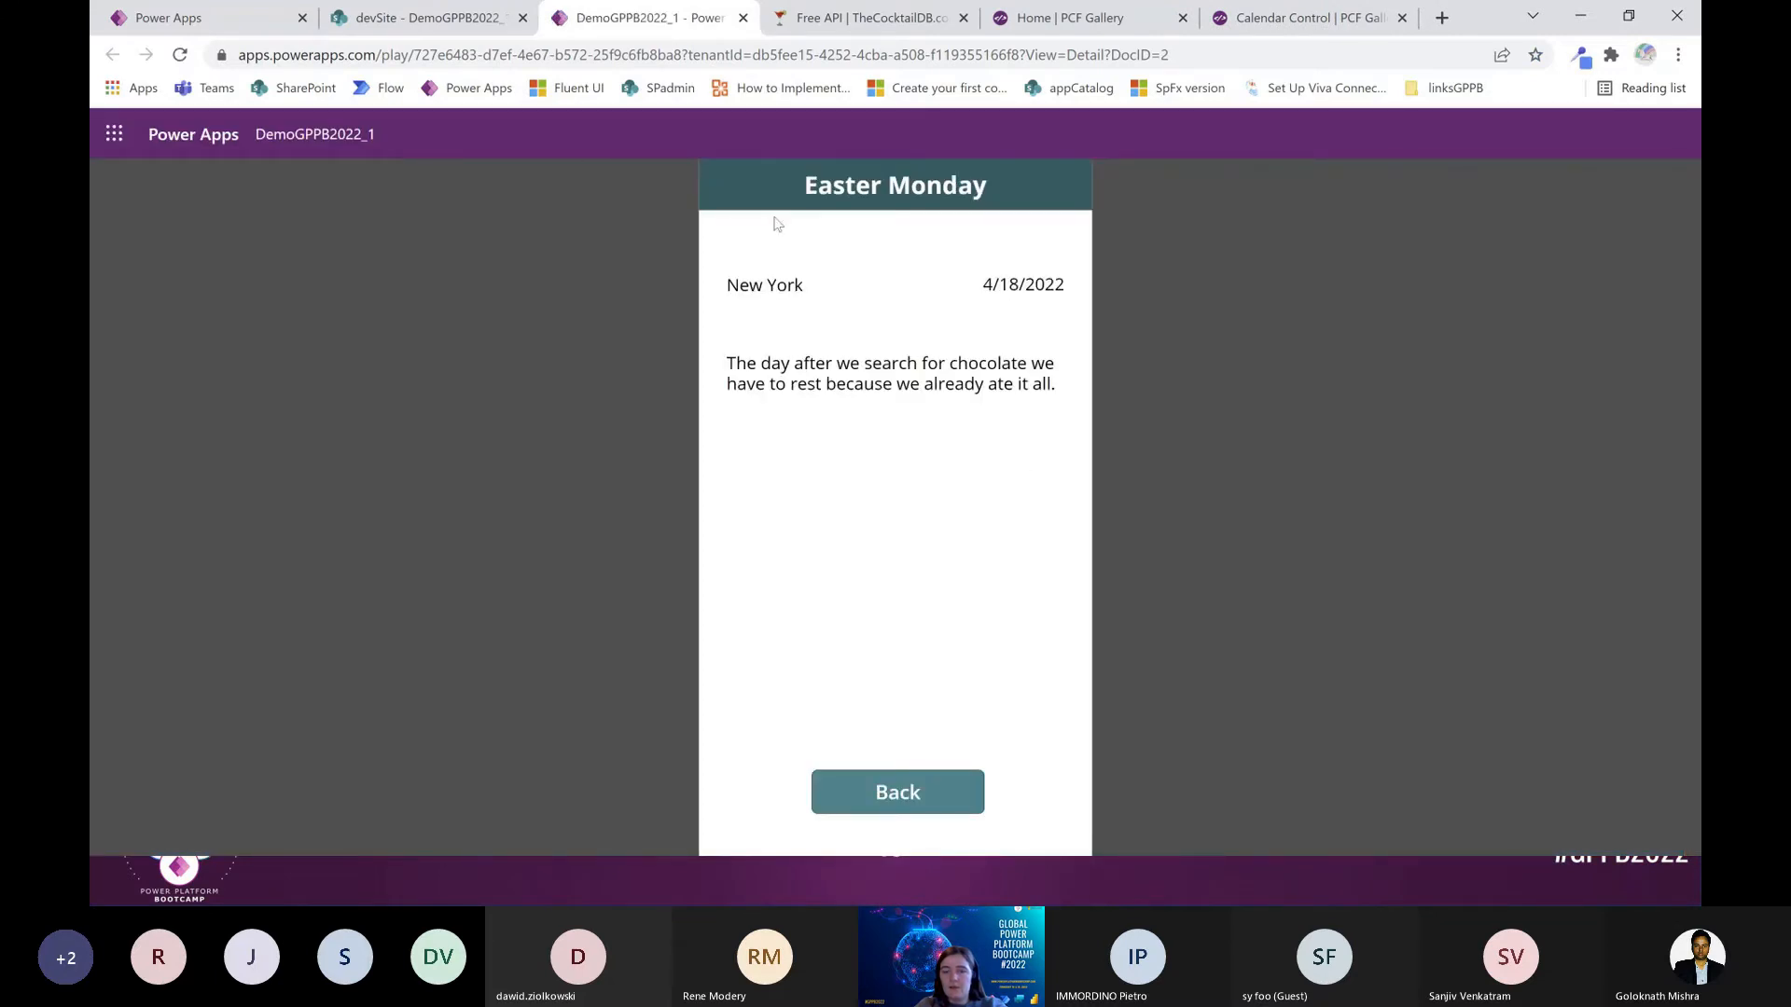
pyautogui.click(930, 809)
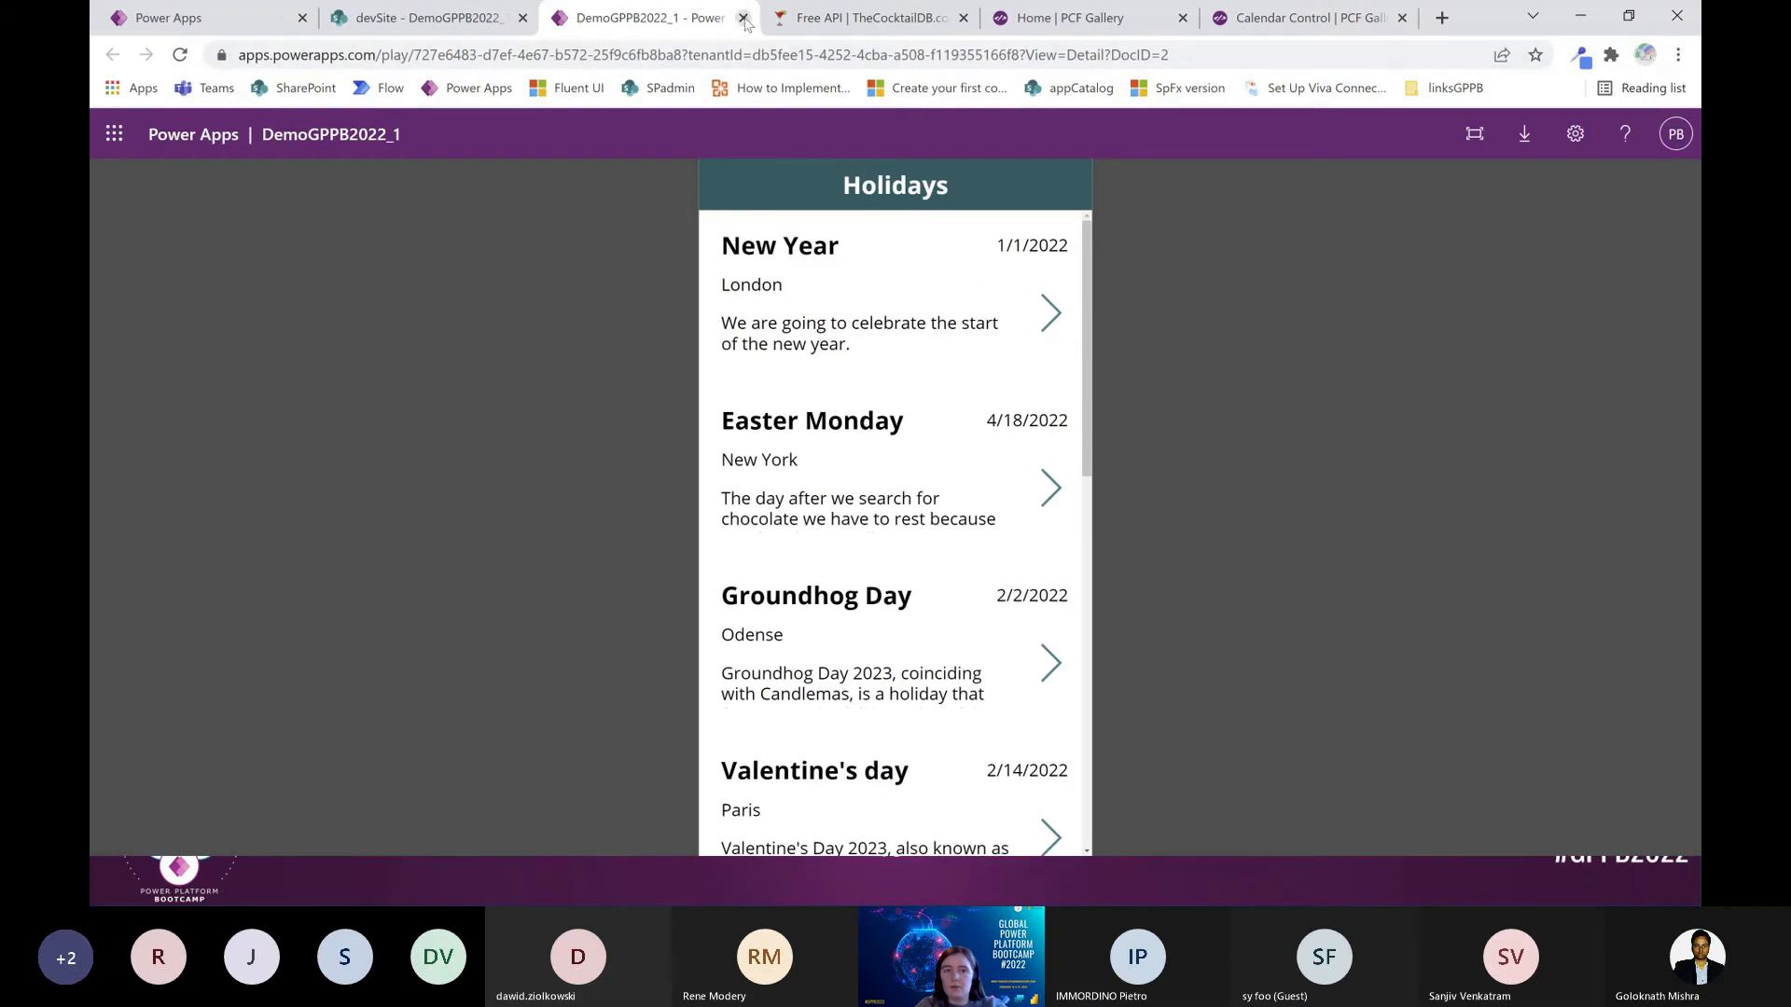
pyautogui.click(744, 17)
pyautogui.click(1301, 759)
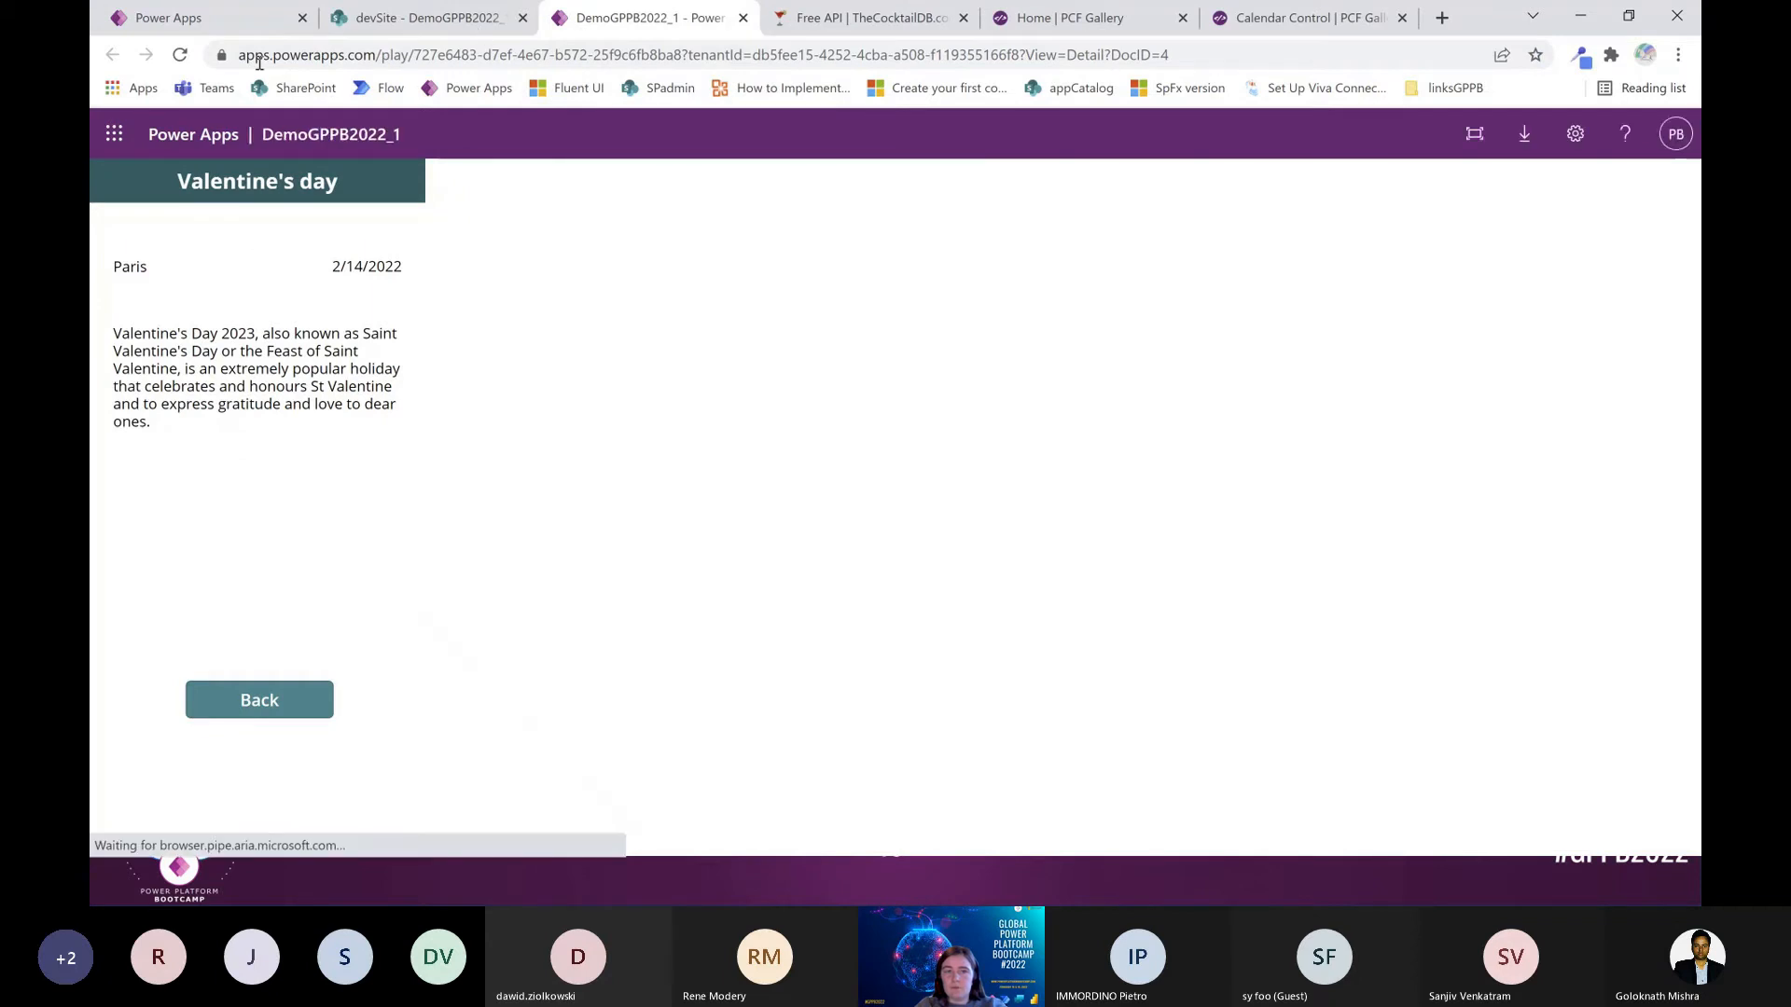
pyautogui.click(744, 17)
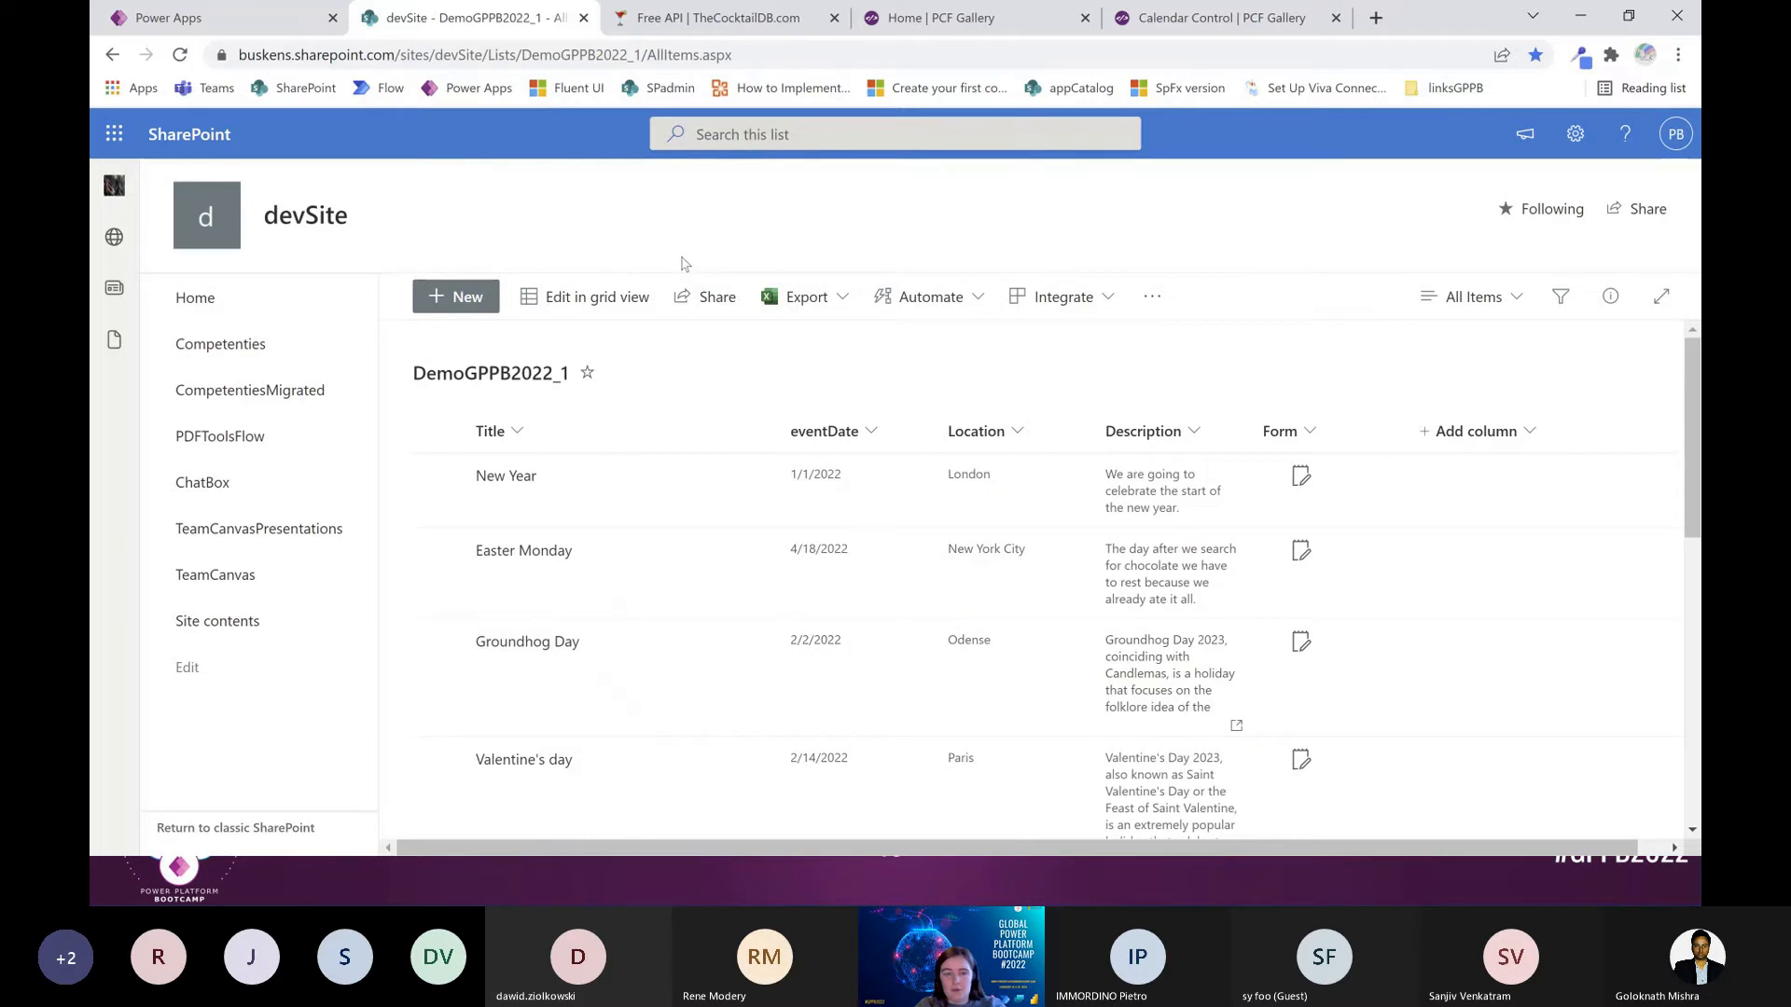
# Switch to the PowerPoint slide show and advance to the Reusable Components slide
pyautogui.hotkey('alt', 'Tab')
pyautogui.hotkey('alt', 'Tab')
pyautogui.hotkey('alt', 'Tab')
pyautogui.hotkey('alt', 'Tab')
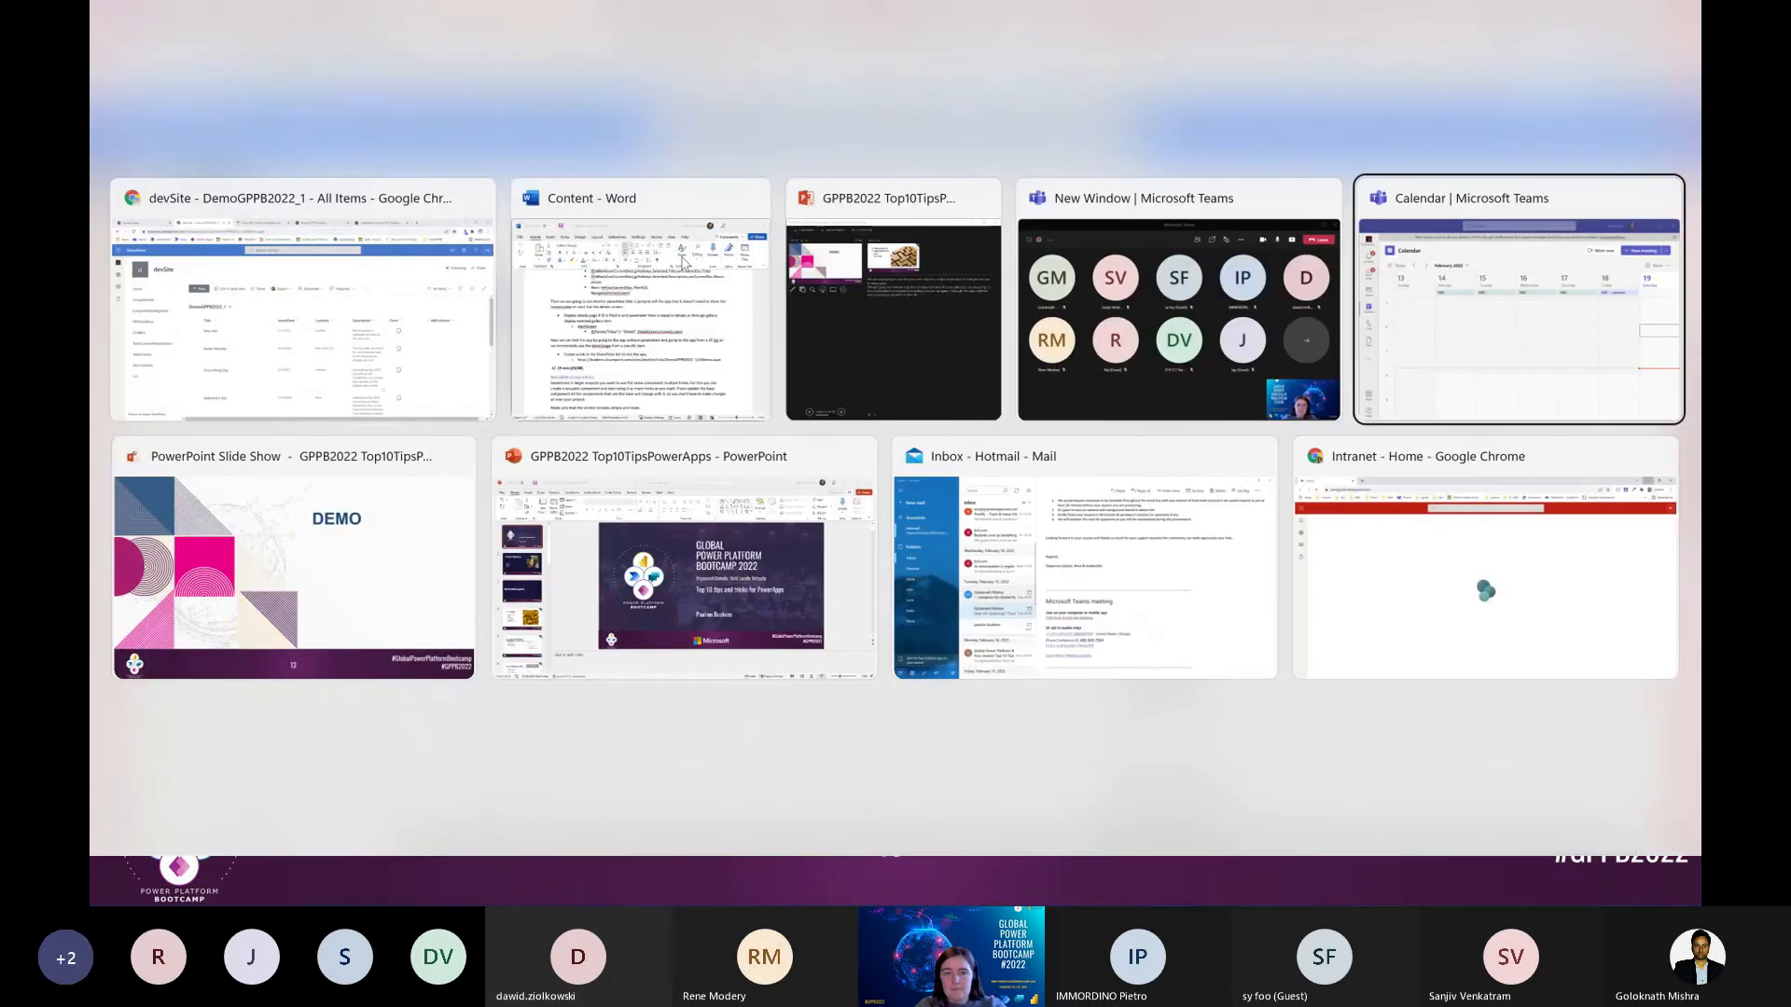
pyautogui.hotkey('alt', 'Tab')
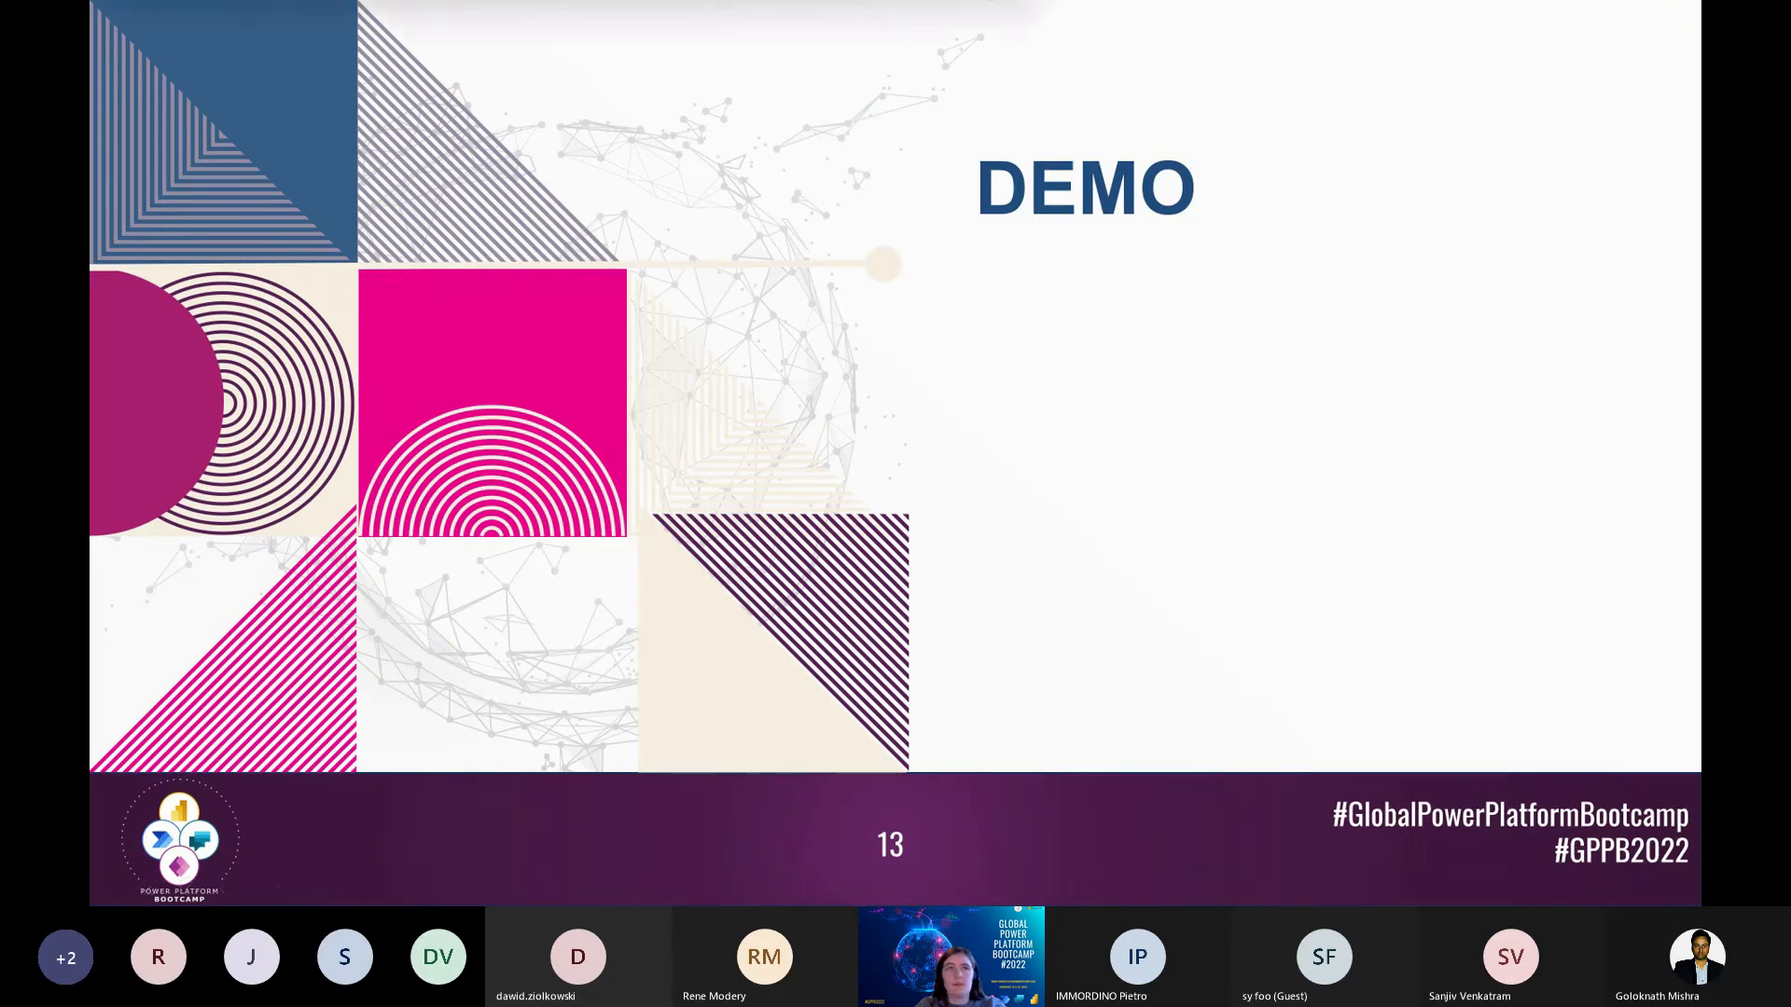
pyautogui.press('Right')
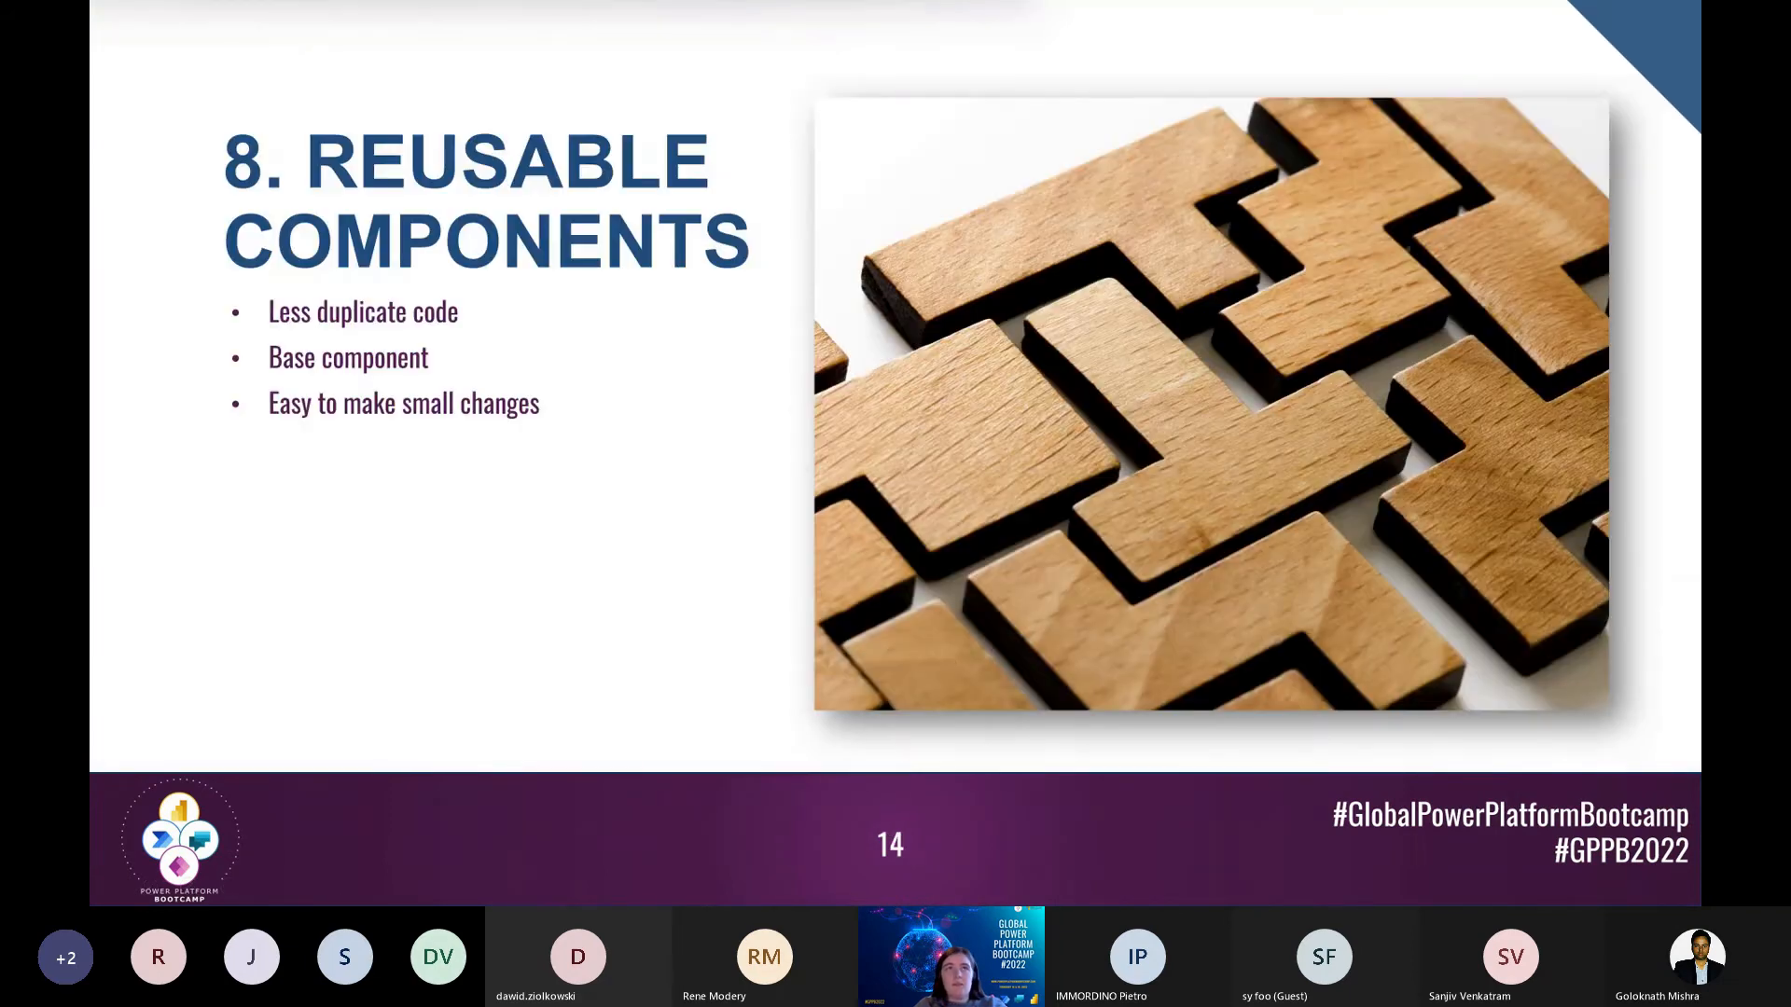
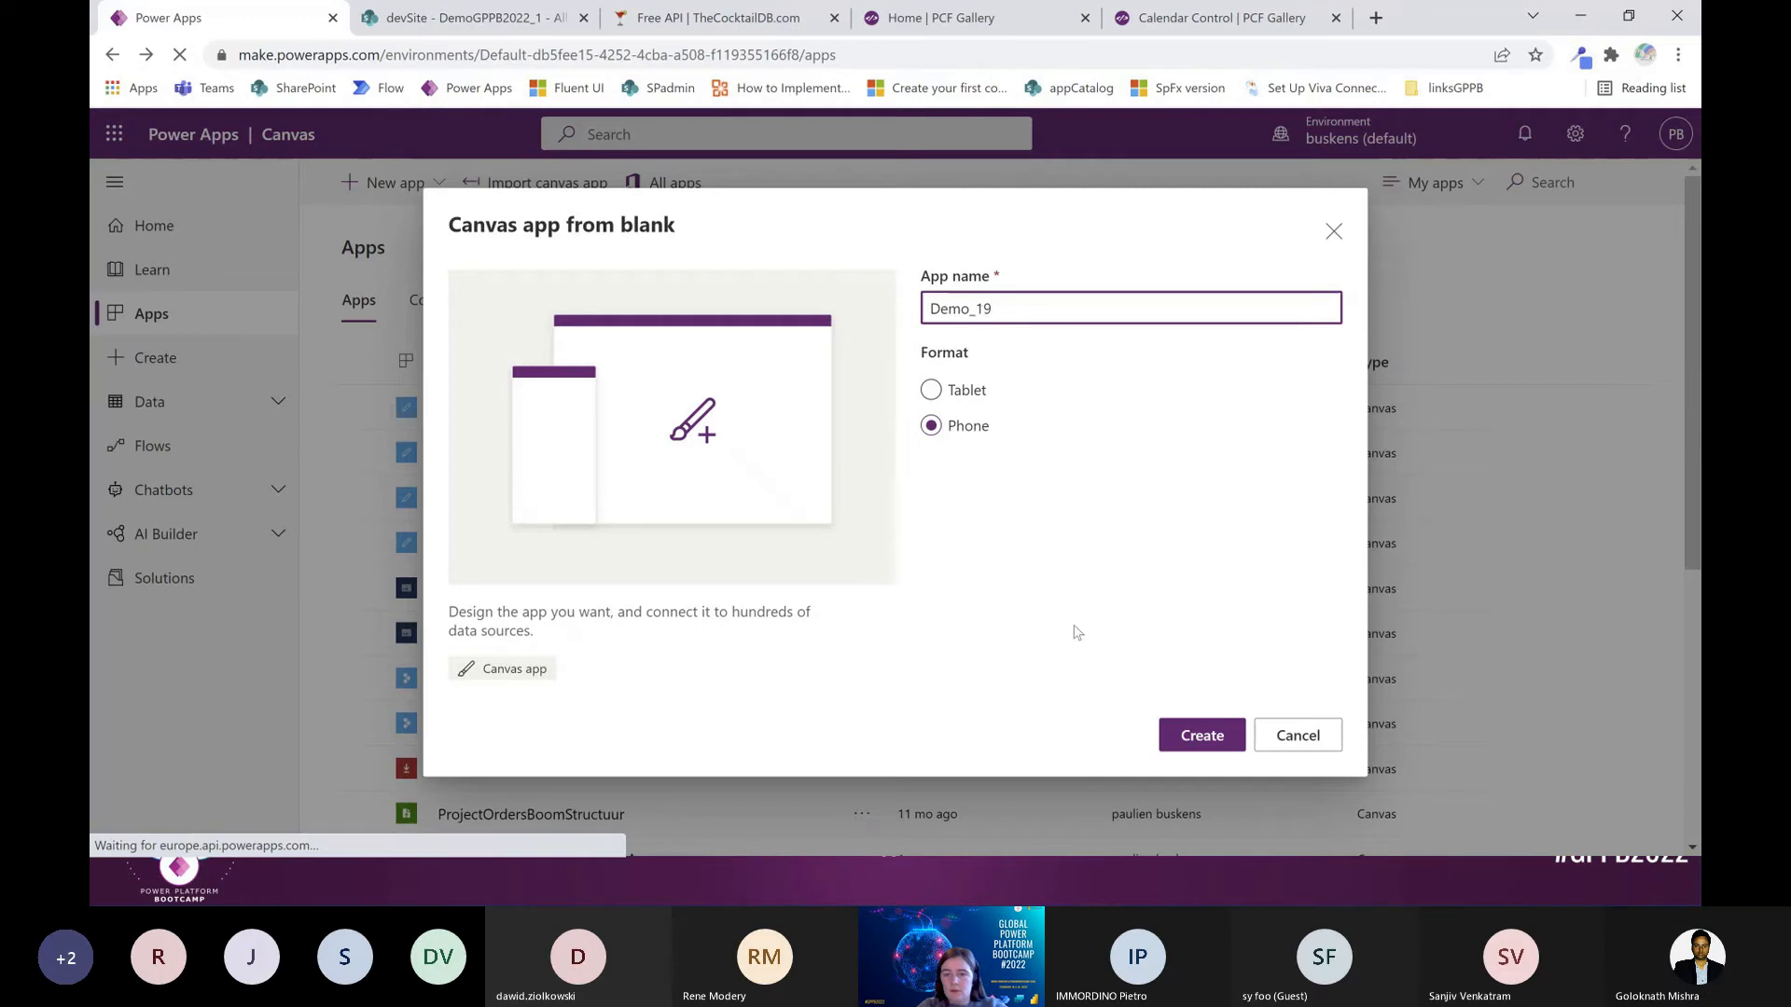
# Create the blank phone canvas app Demo_19 and rename its first screen to Home Screen
pyautogui.click(1186, 743)
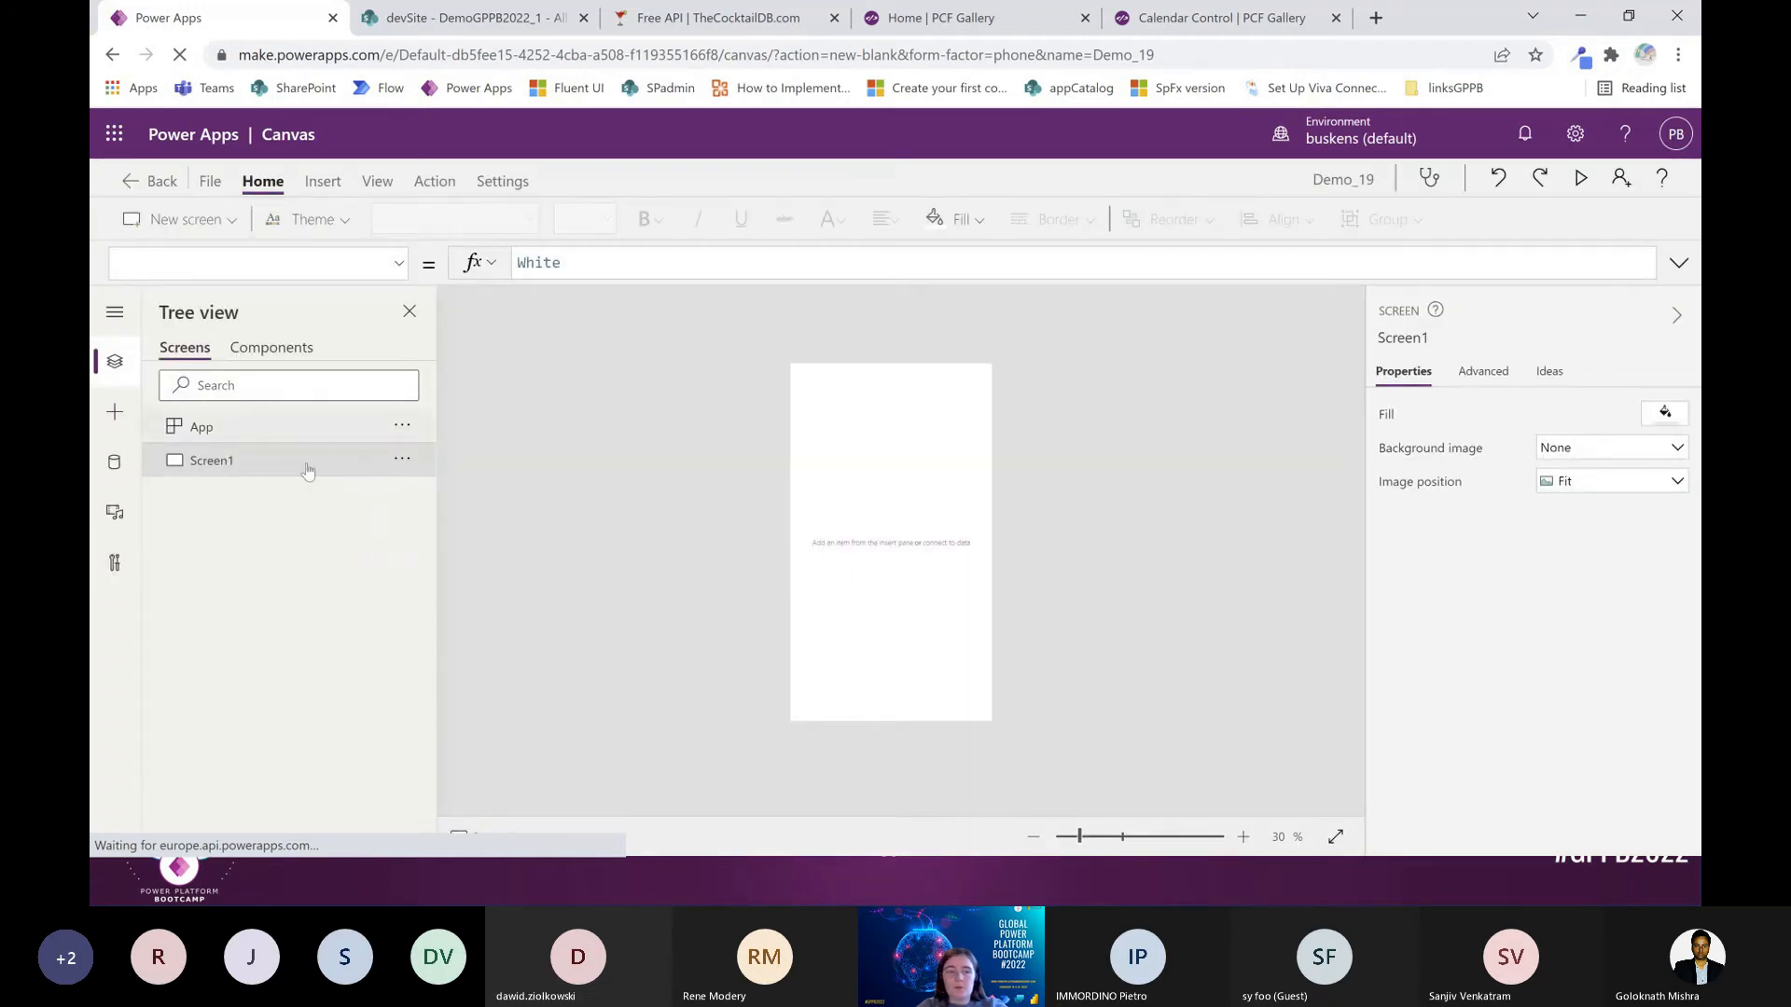
pyautogui.doubleClick(235, 466)
pyautogui.write('Home')
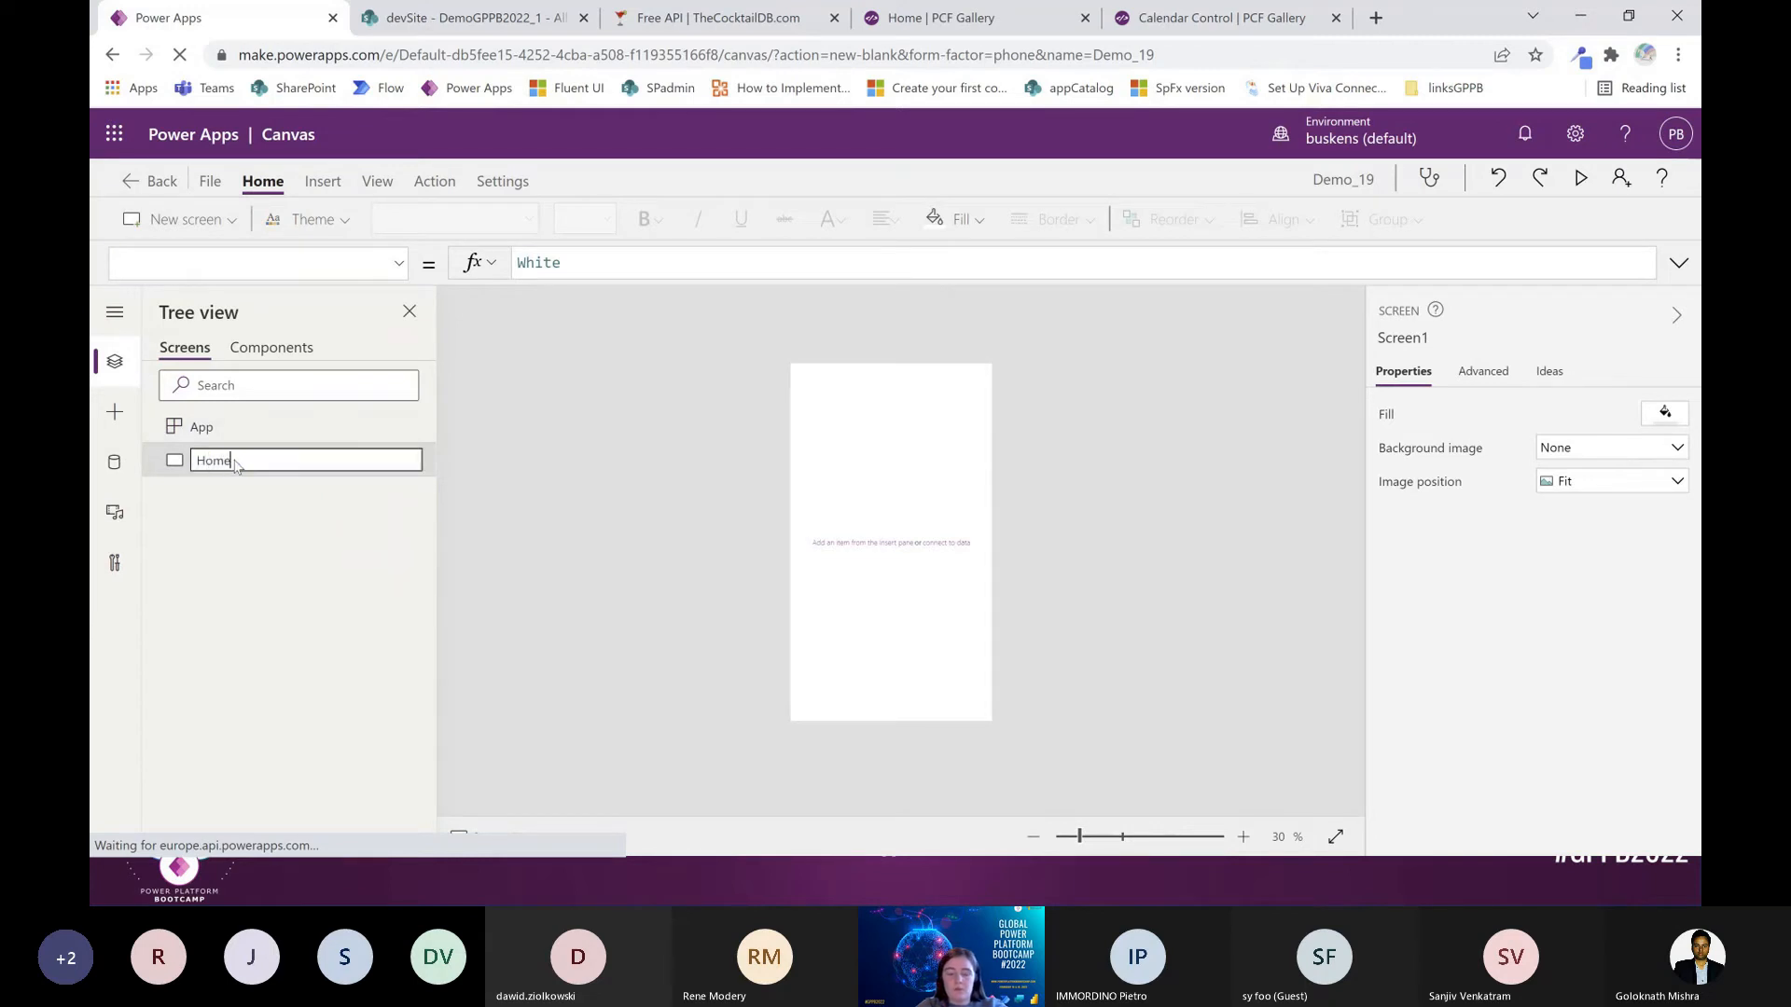
pyautogui.write(' Screen')
pyautogui.press('Return')
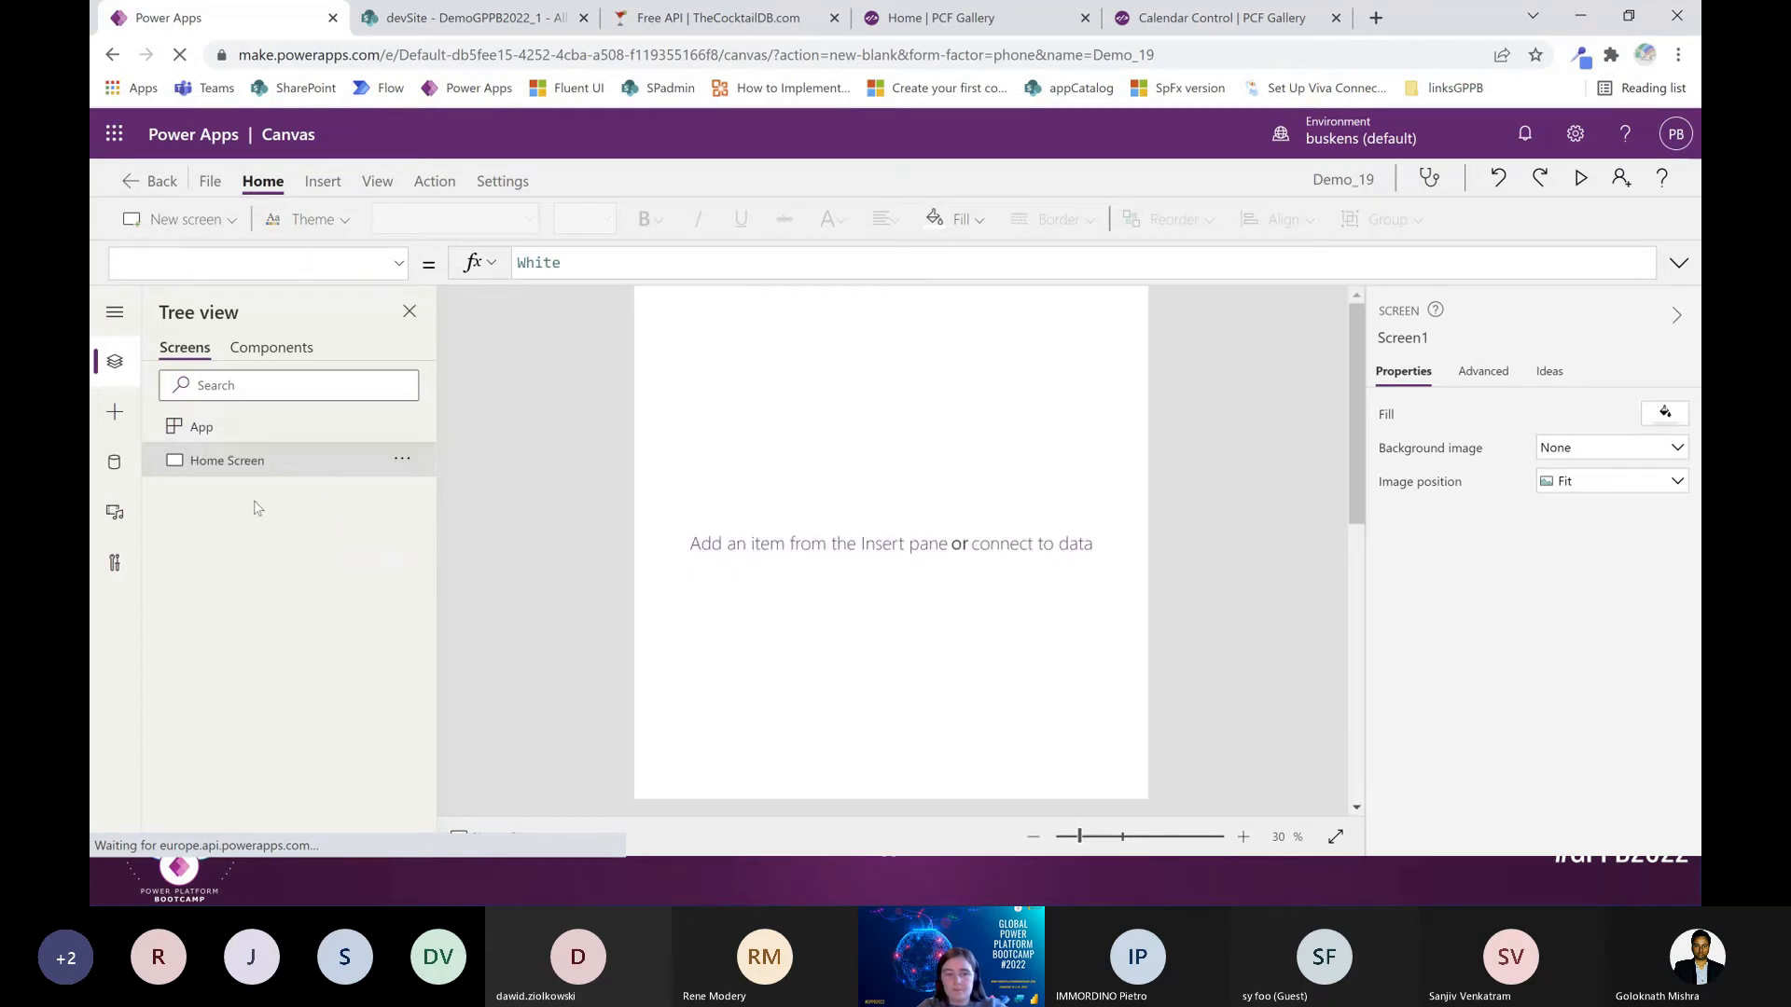
# Add a new component to the app and rename it to inputForm
pyautogui.click(276, 360)
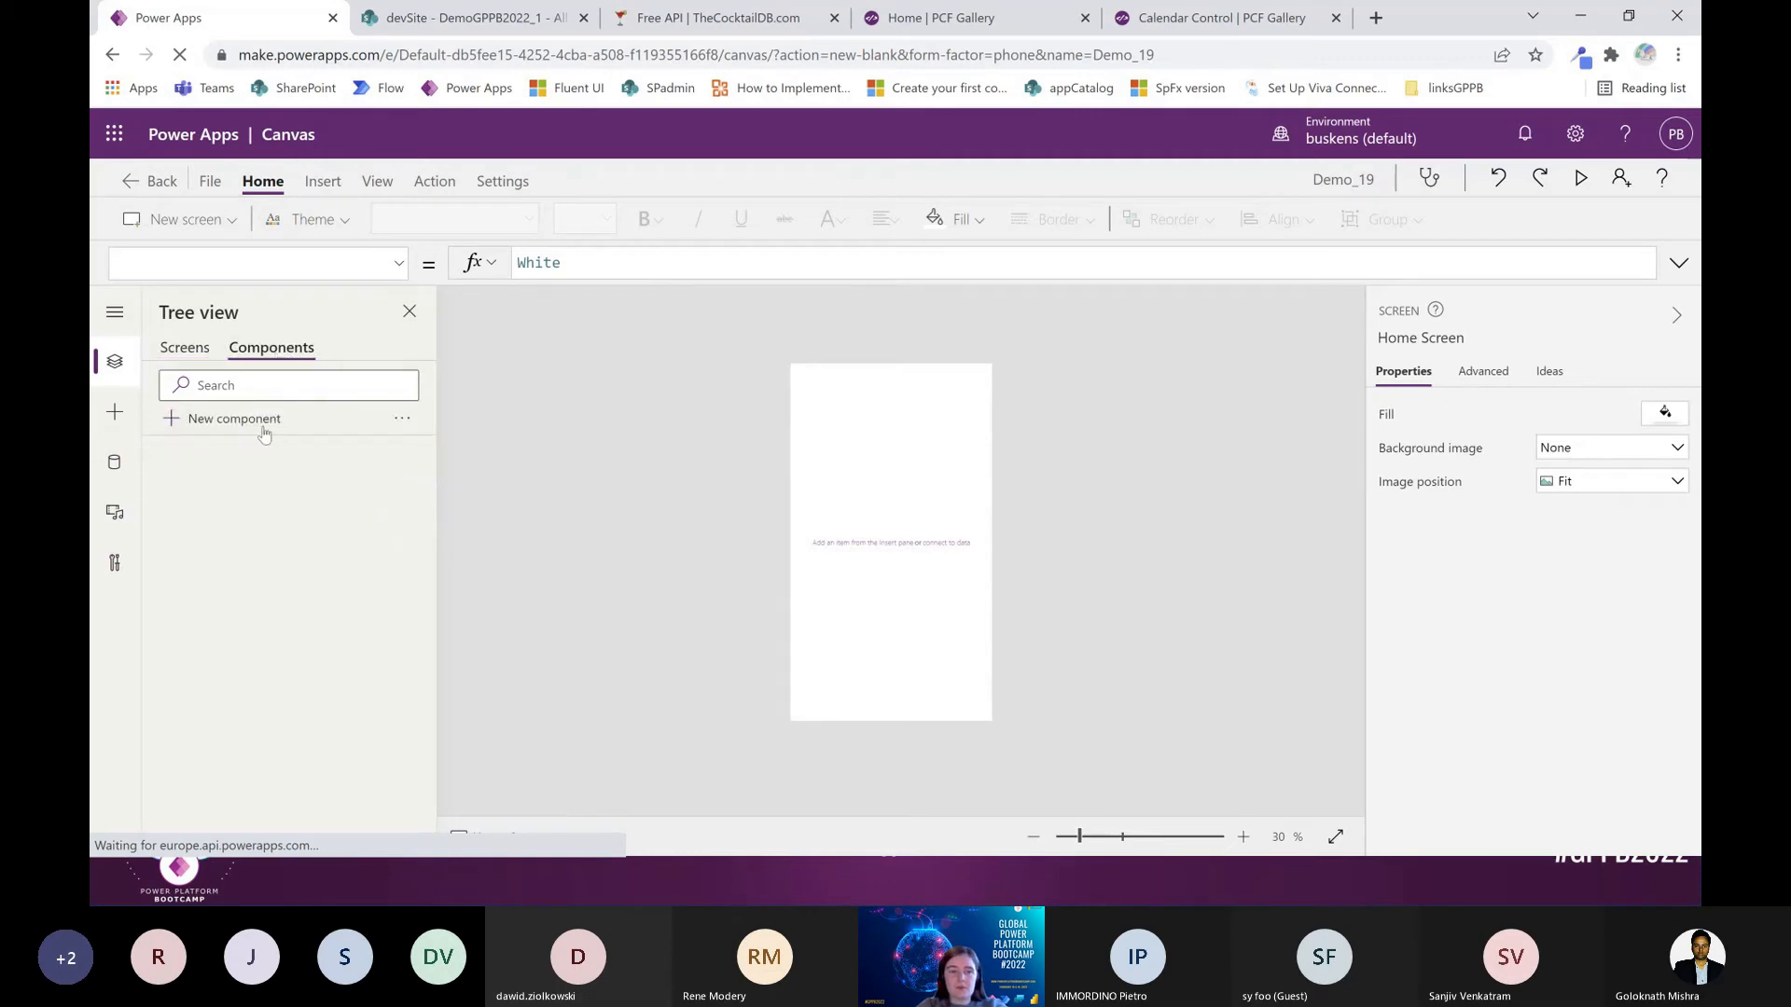
pyautogui.click(264, 431)
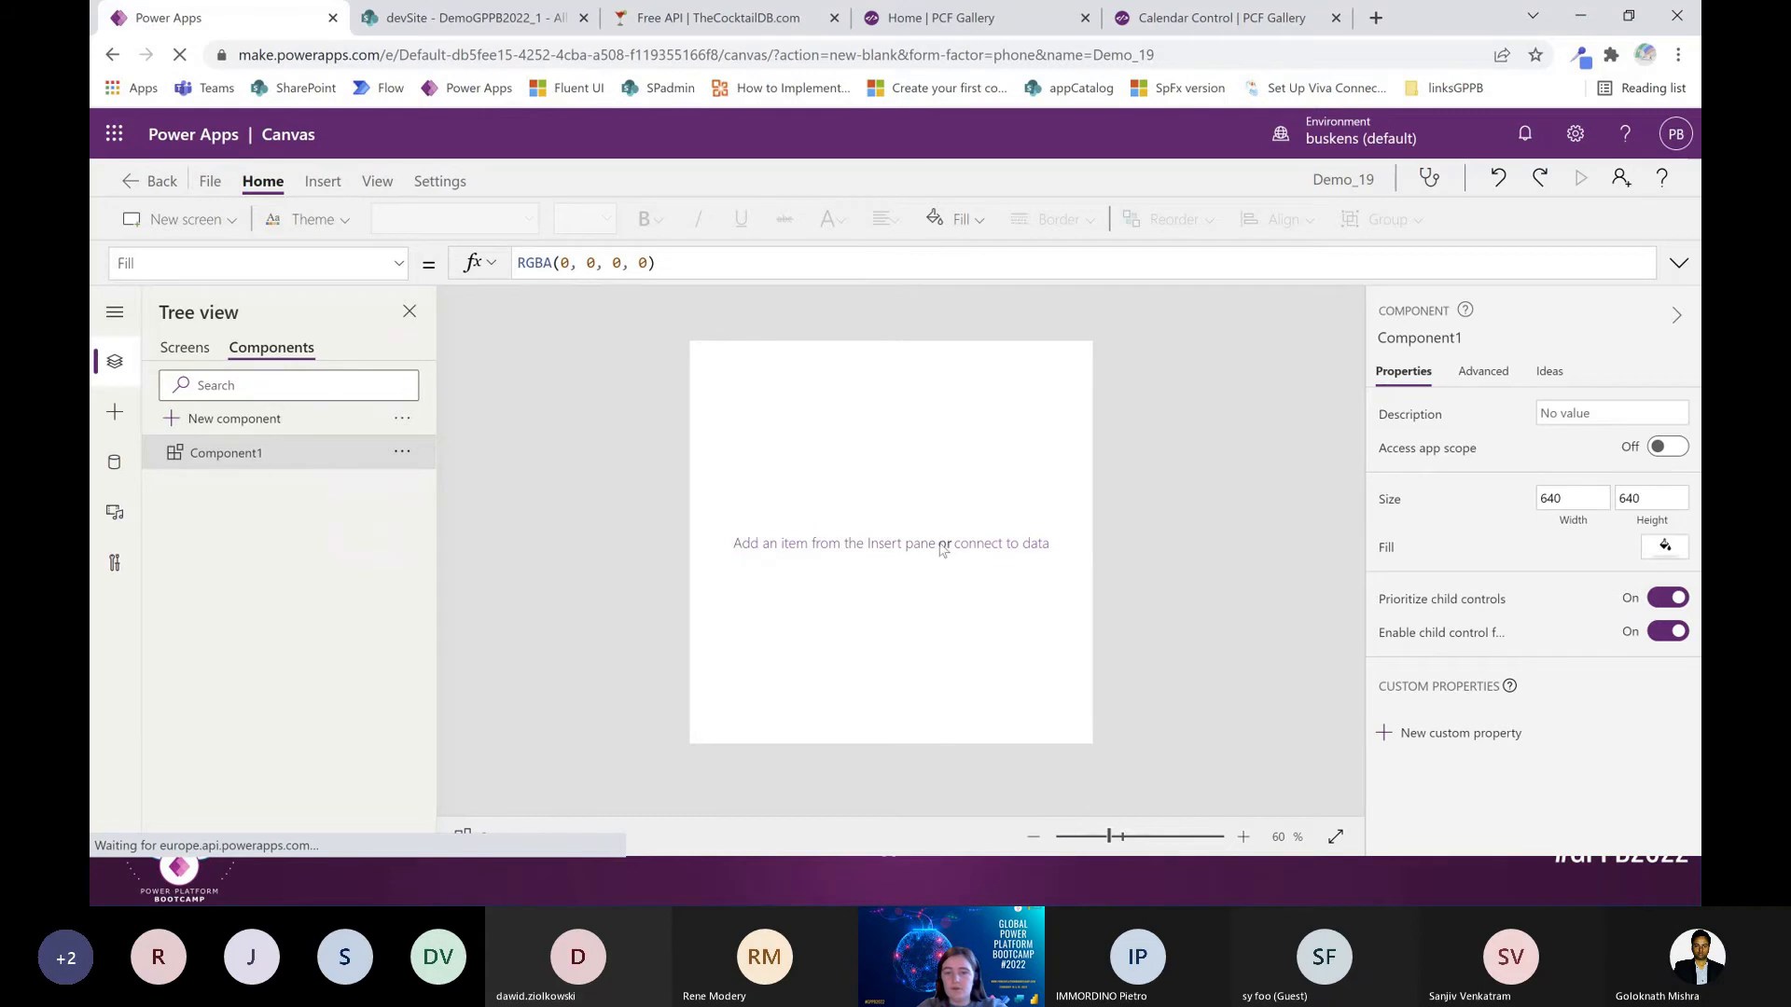
pyautogui.doubleClick(261, 463)
pyautogui.press('BackSpace')
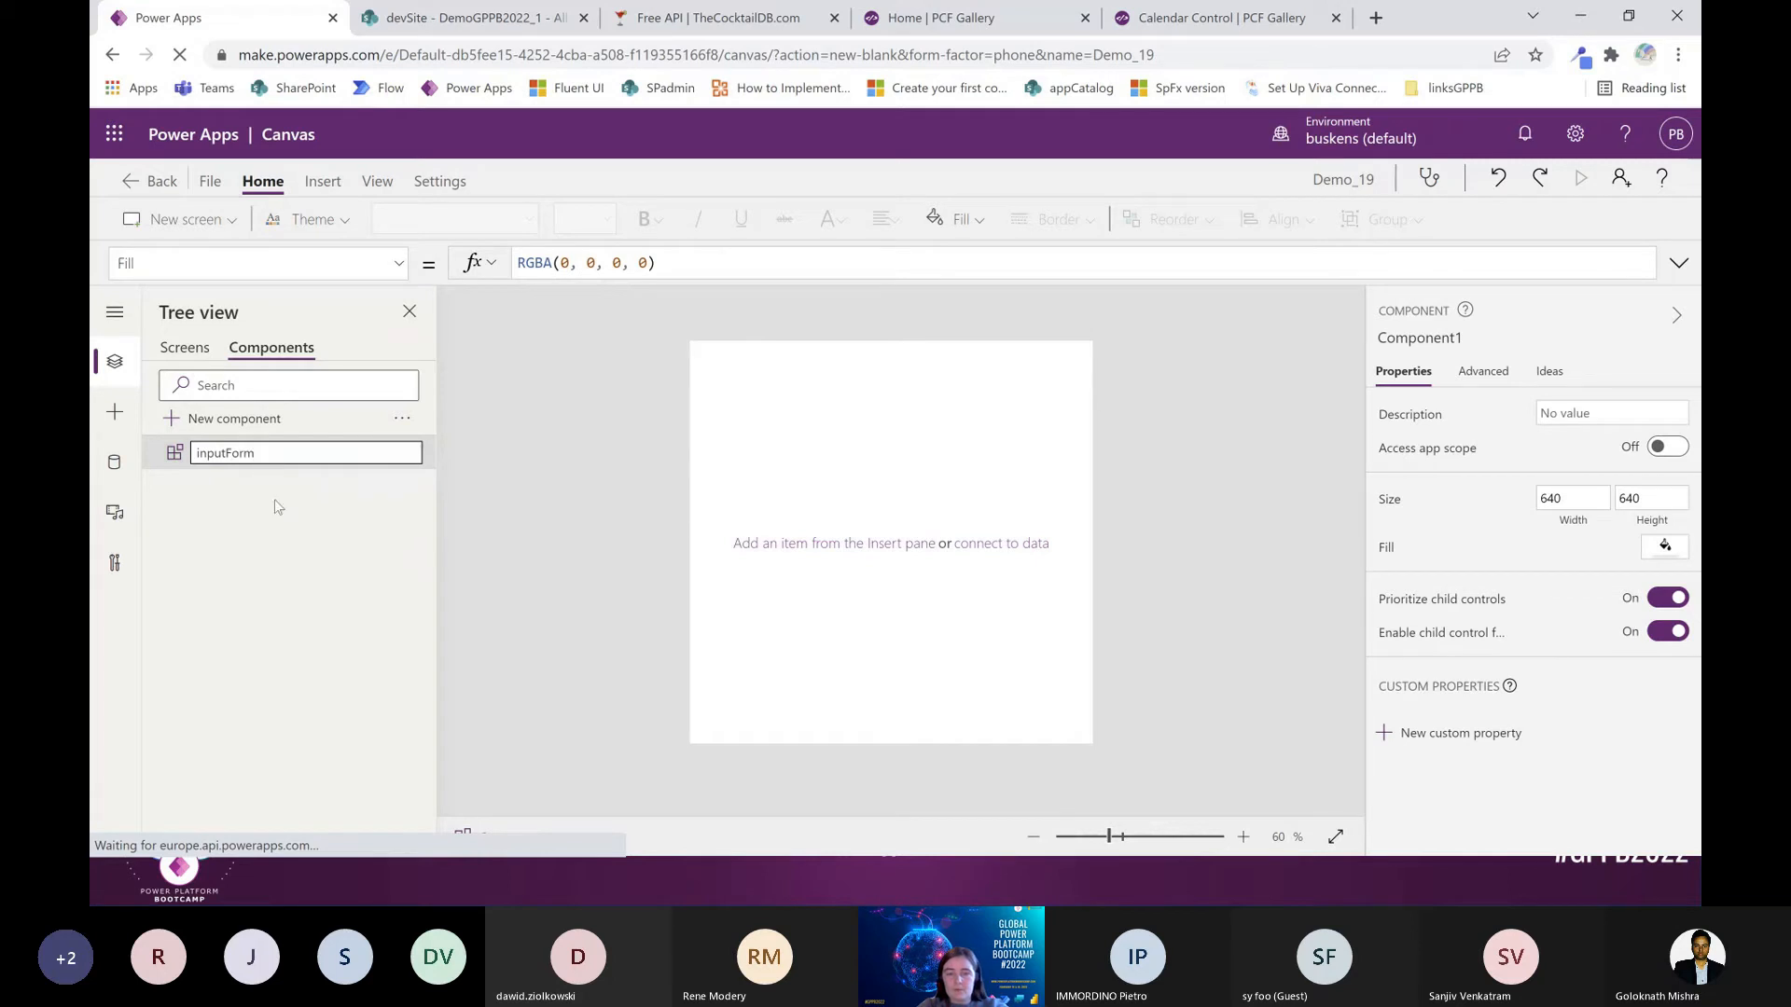
pyautogui.press('Return')
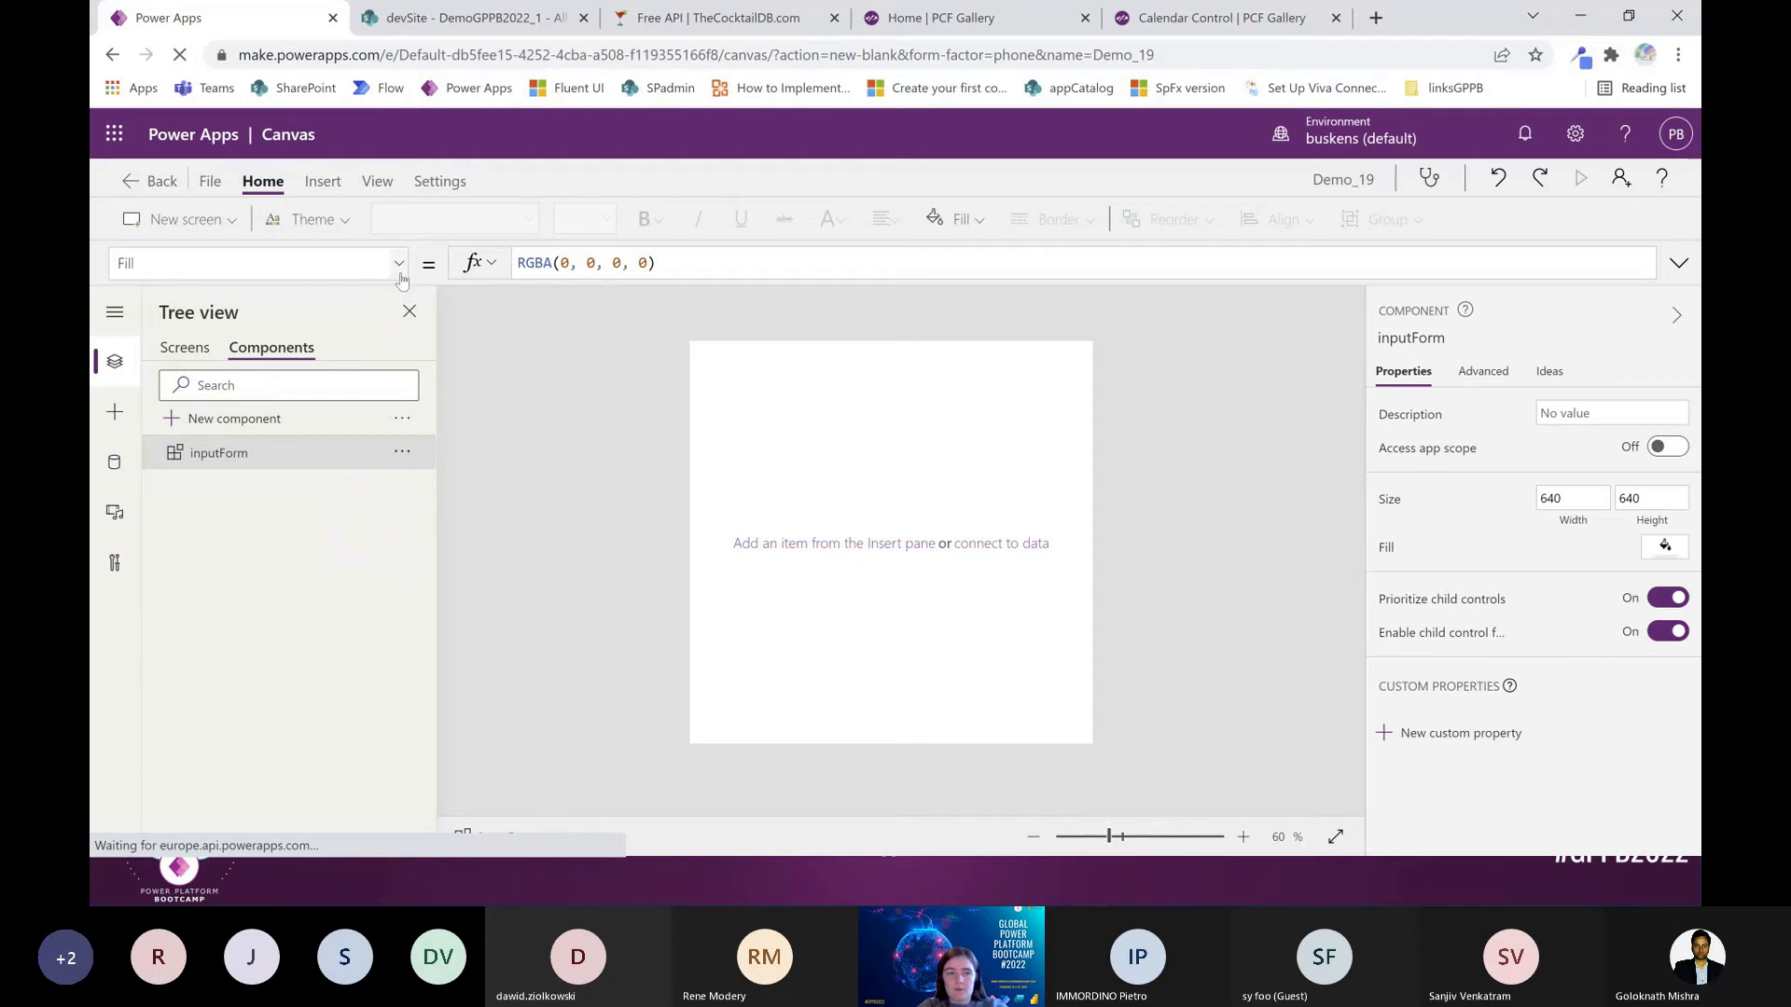
# Insert a text label near the top of the inputForm component at about X 45, Y 57, and centre its text
pyautogui.click(114, 412)
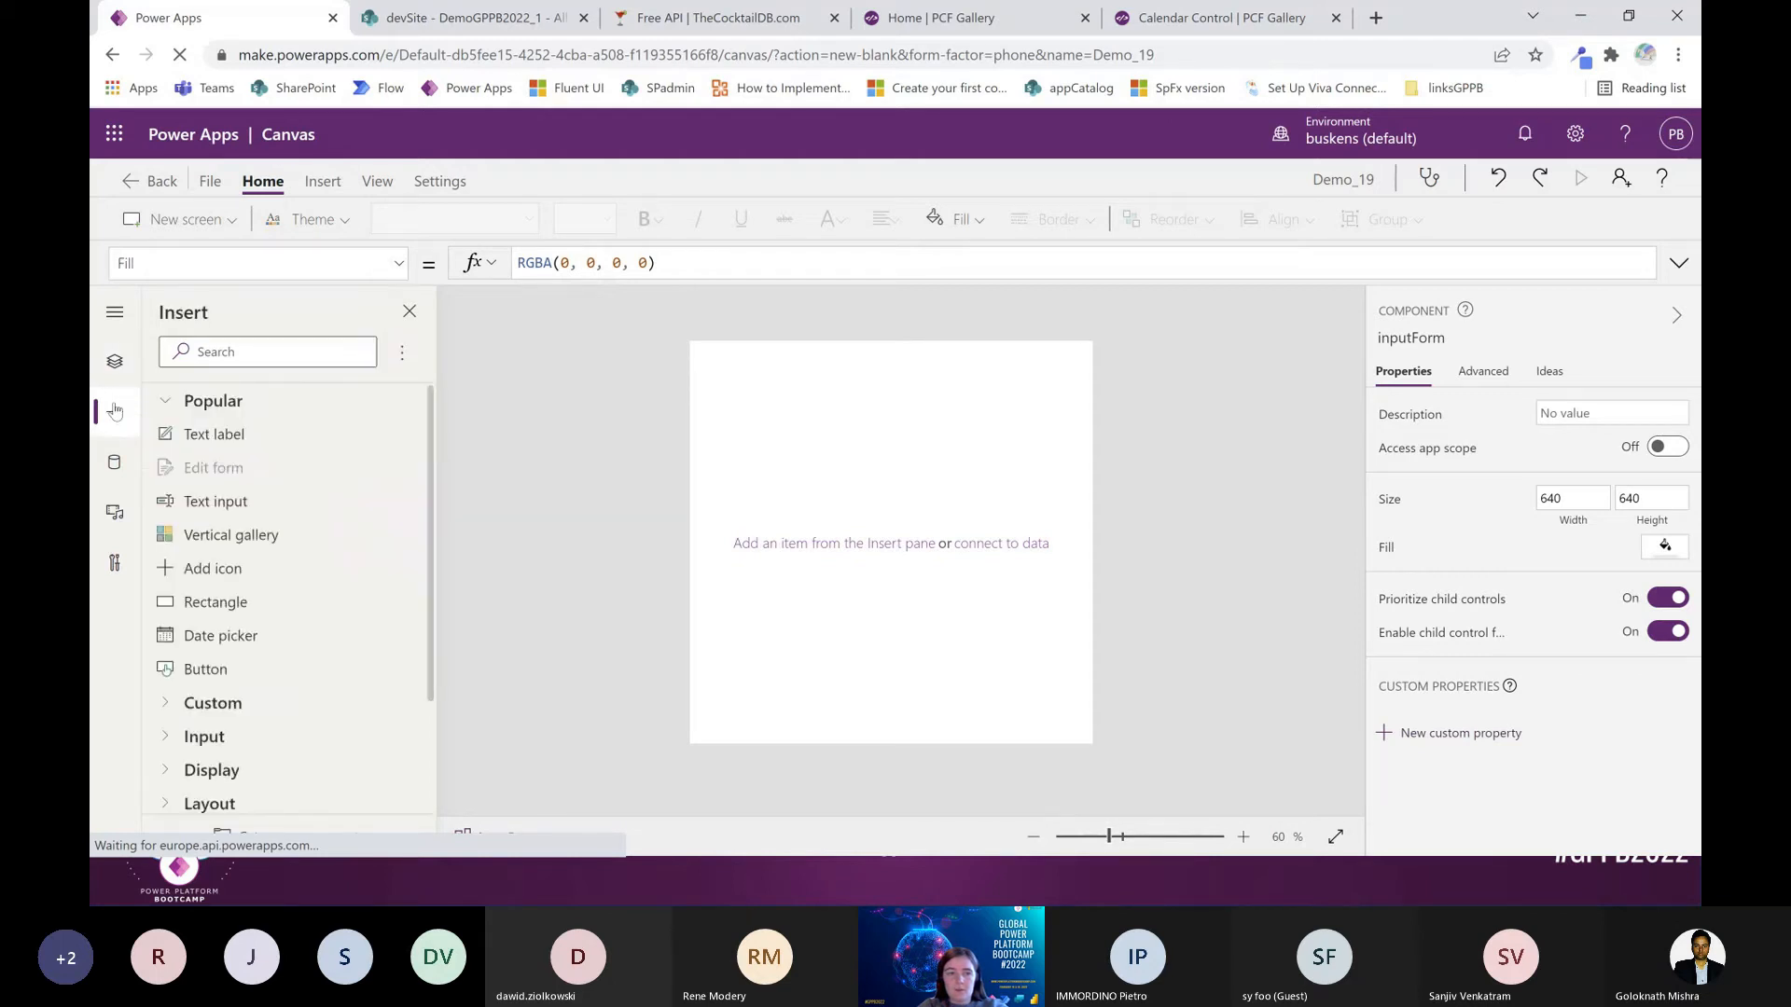
pyautogui.click(213, 434)
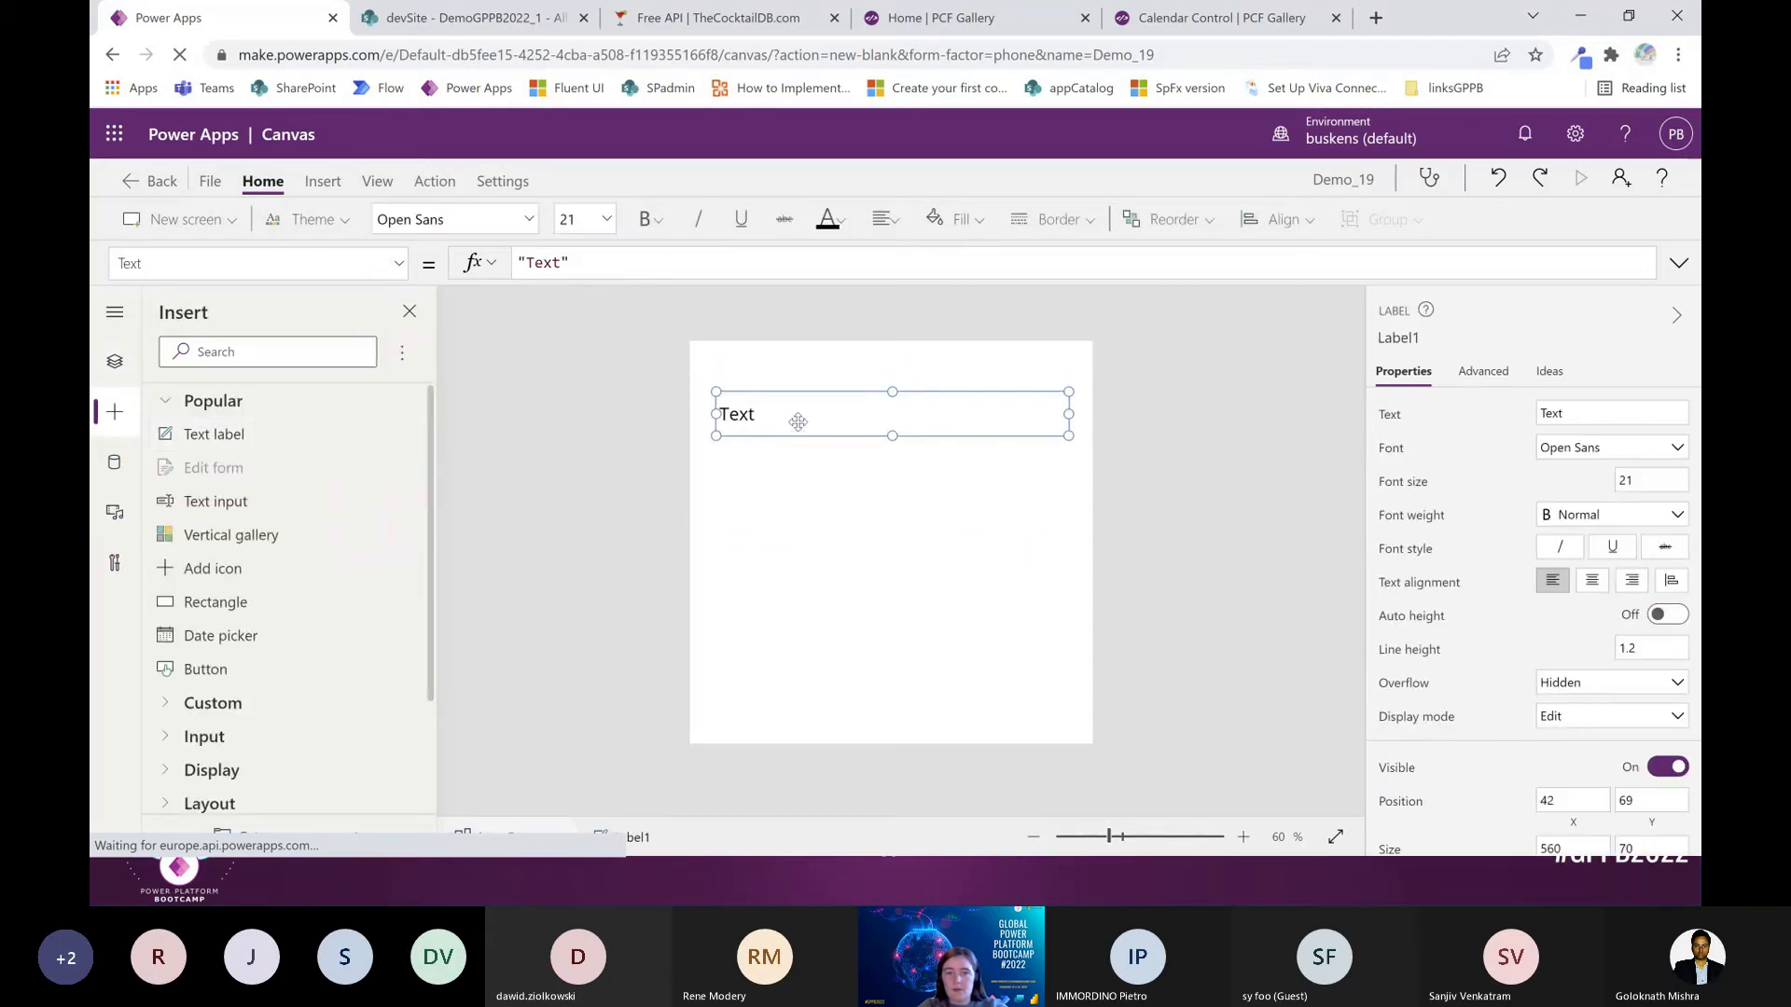
pyautogui.moveTo(798, 419); pyautogui.dragTo(799, 404)
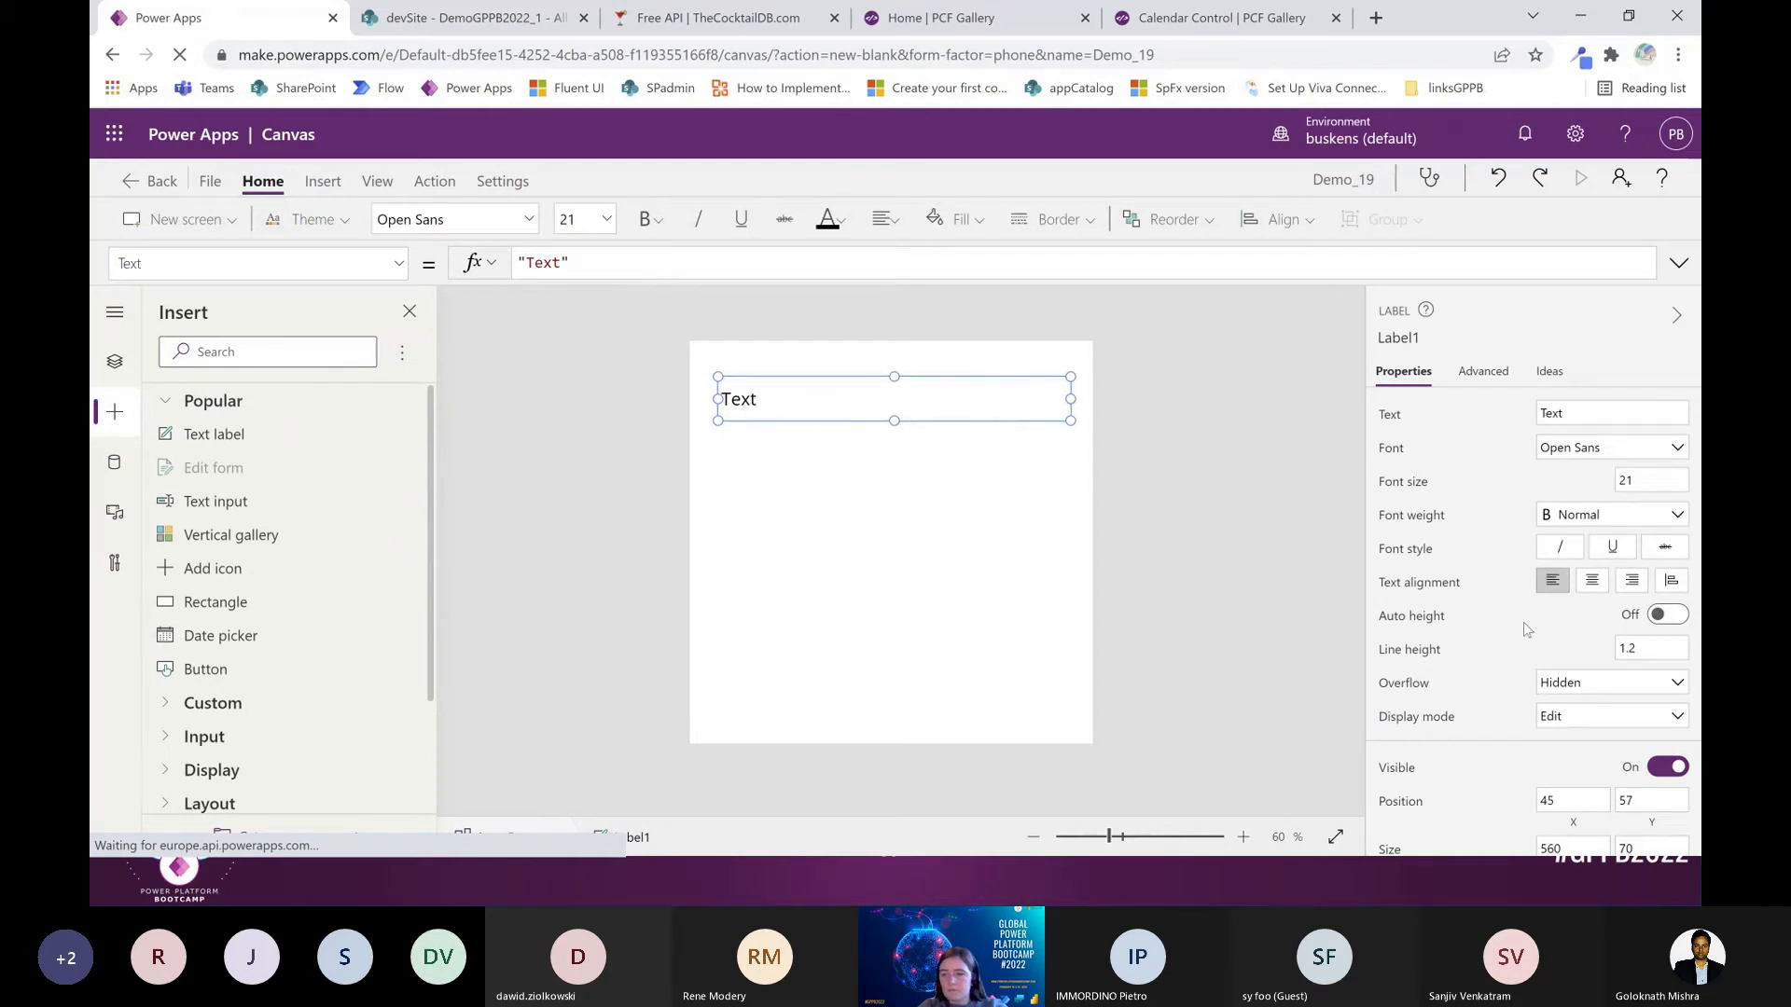
pyautogui.scroll(-2, 1526, 630)
pyautogui.scroll(1, 1526, 630)
pyautogui.click(1592, 476)
pyautogui.scroll(2, 1497, 597)
pyautogui.scroll(-5, 1551, 619)
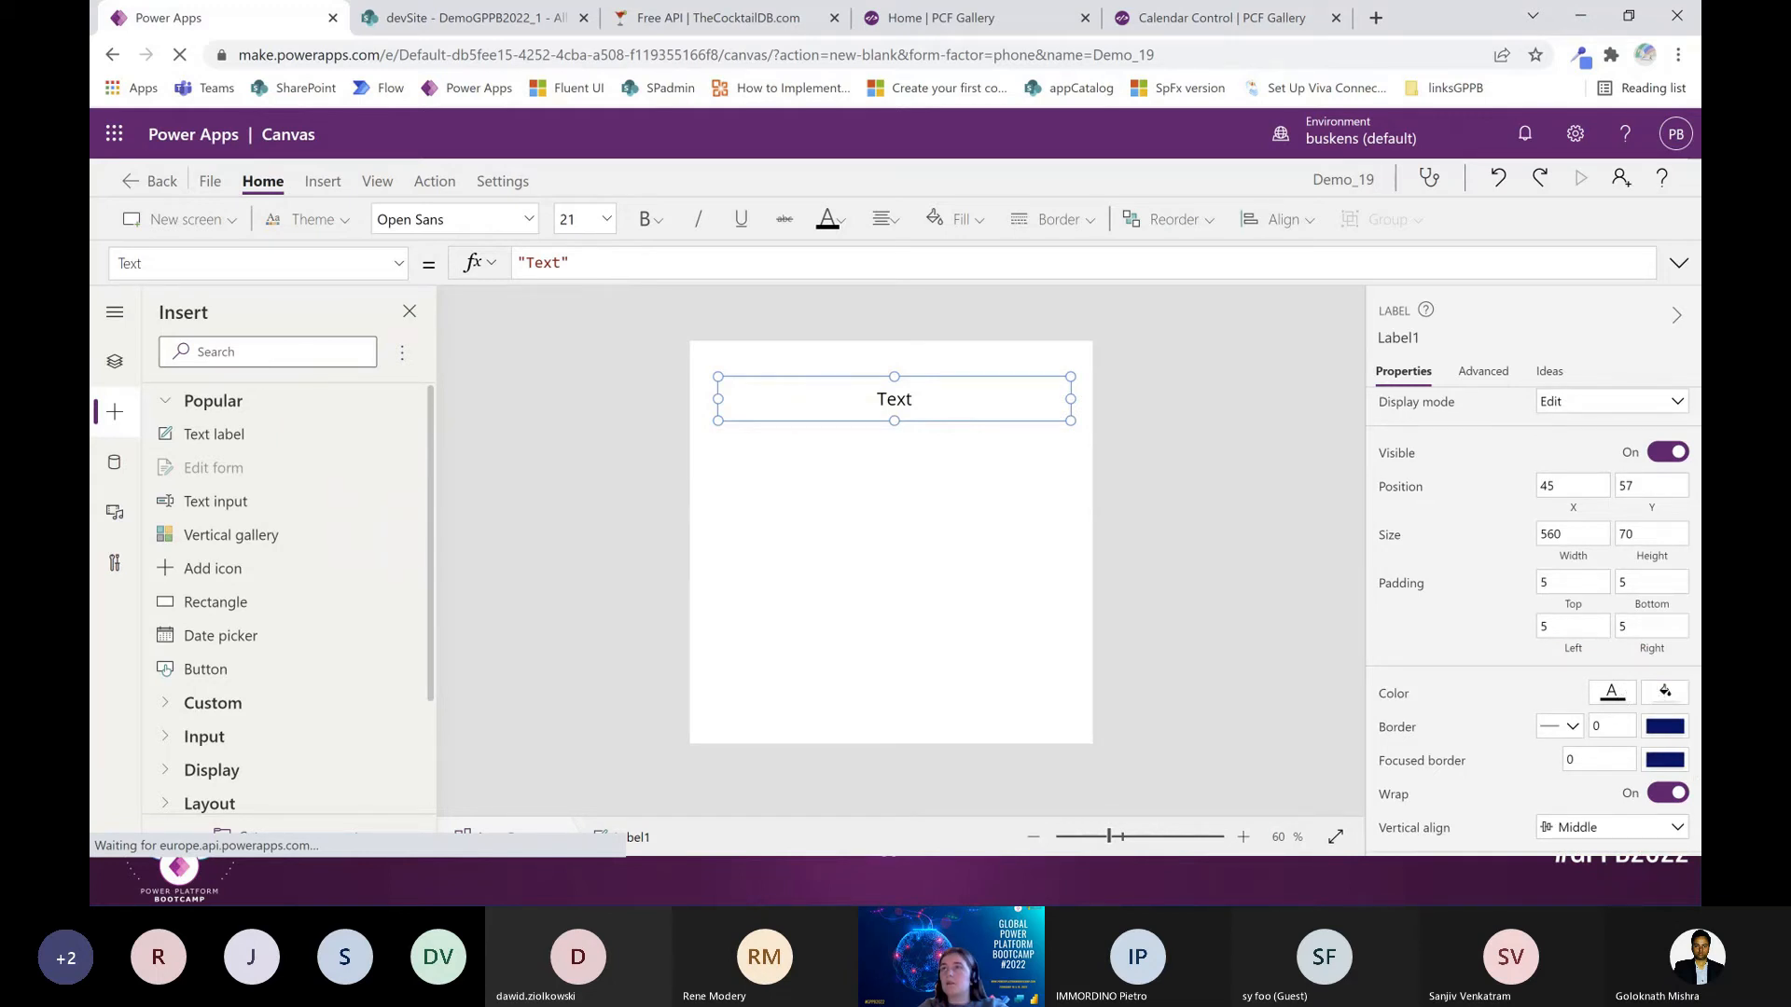
# Give the label white text and a custom fill with hex colour 1E868D
pyautogui.click(1612, 691)
pyautogui.click(1302, 524)
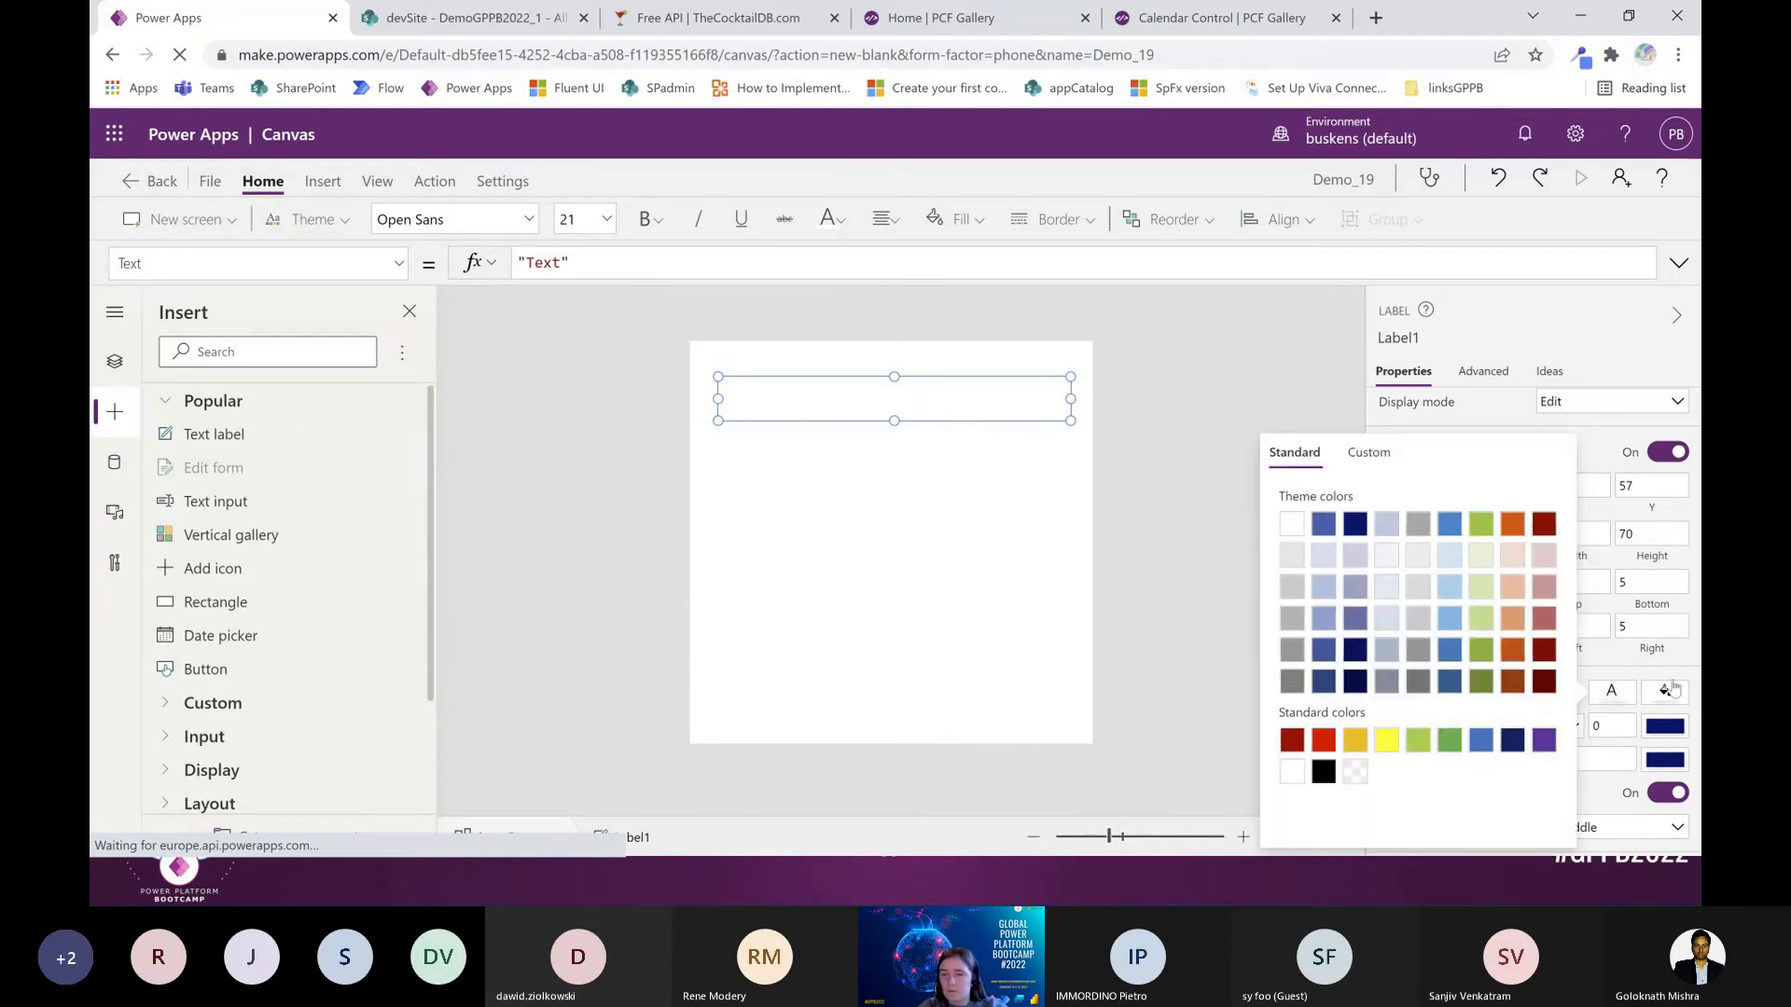
pyautogui.click(1669, 692)
pyautogui.click(1421, 452)
pyautogui.click(1366, 813)
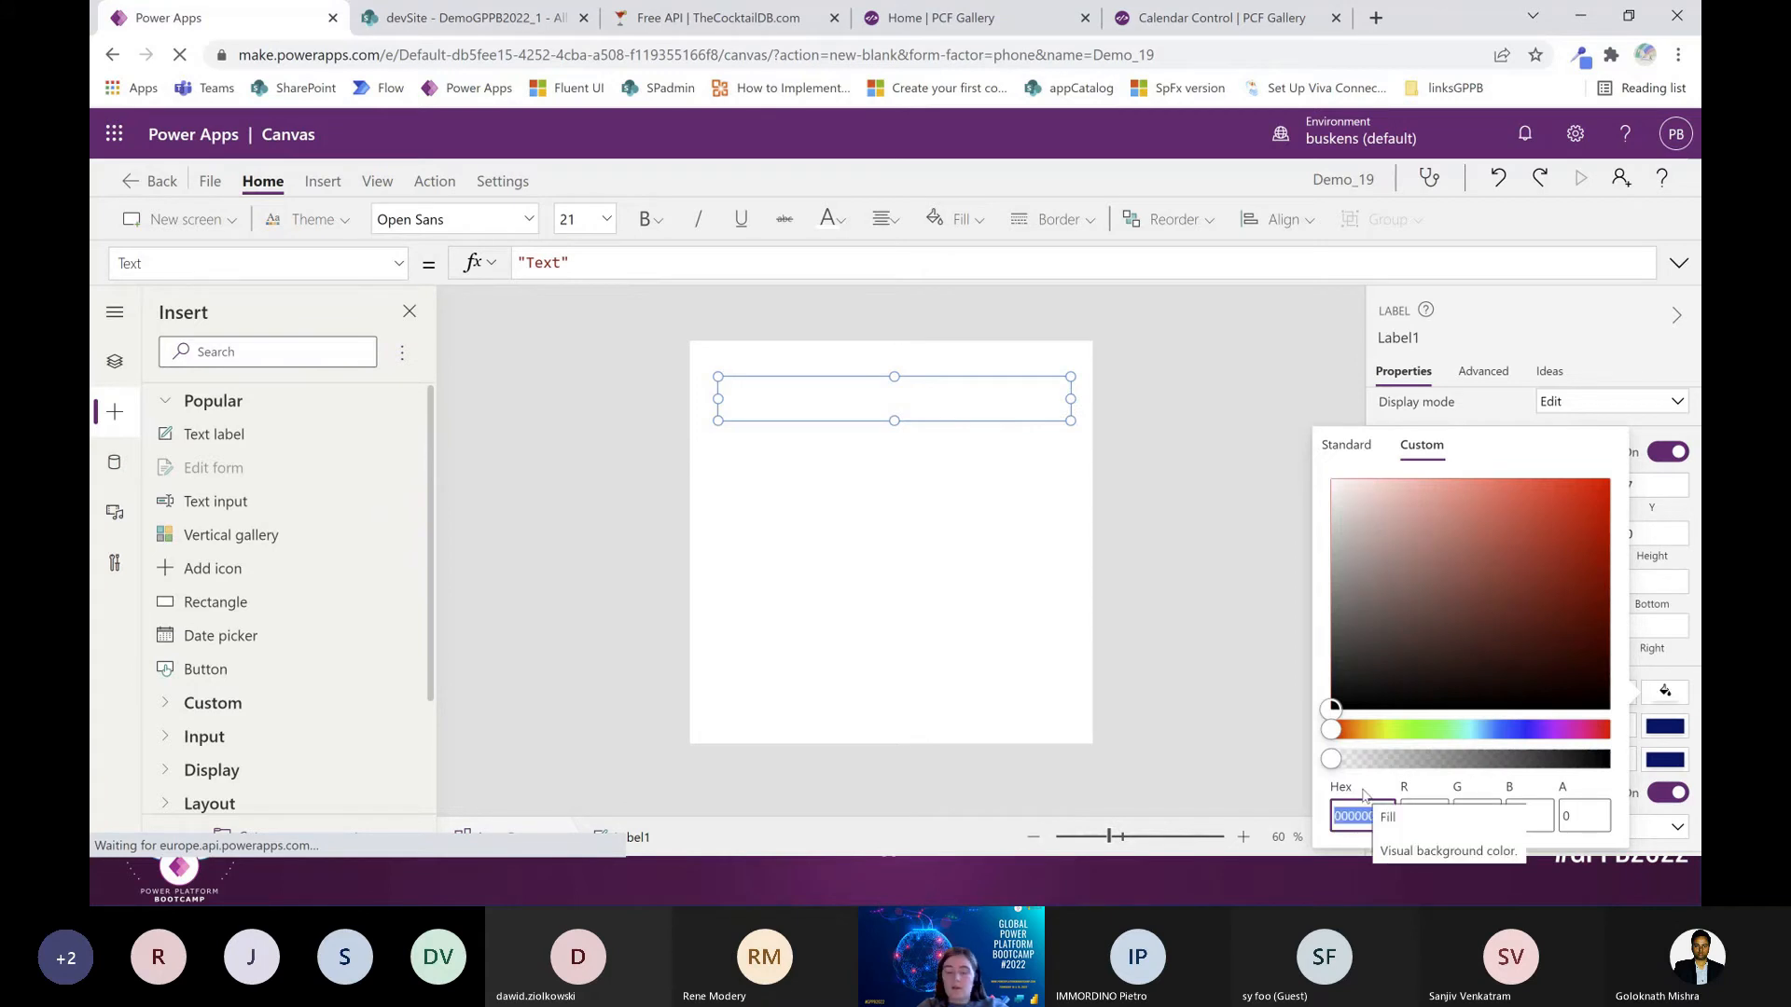
pyautogui.write('1E868D')
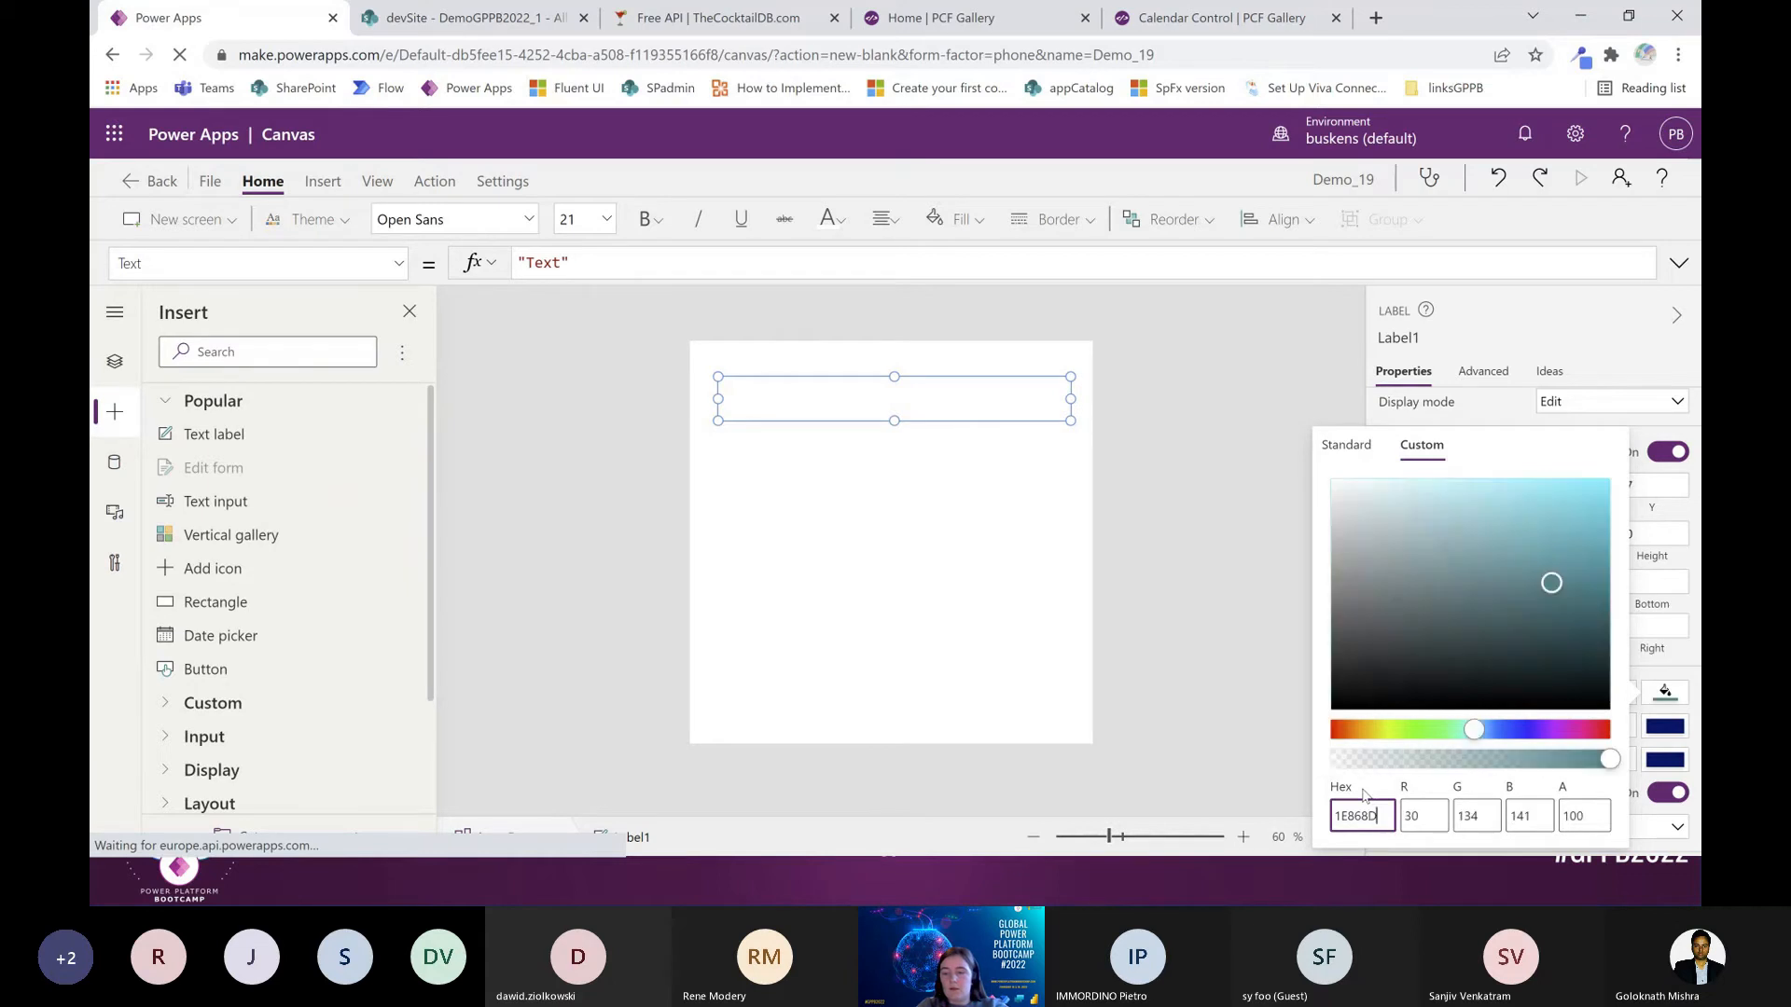
pyautogui.click(1200, 587)
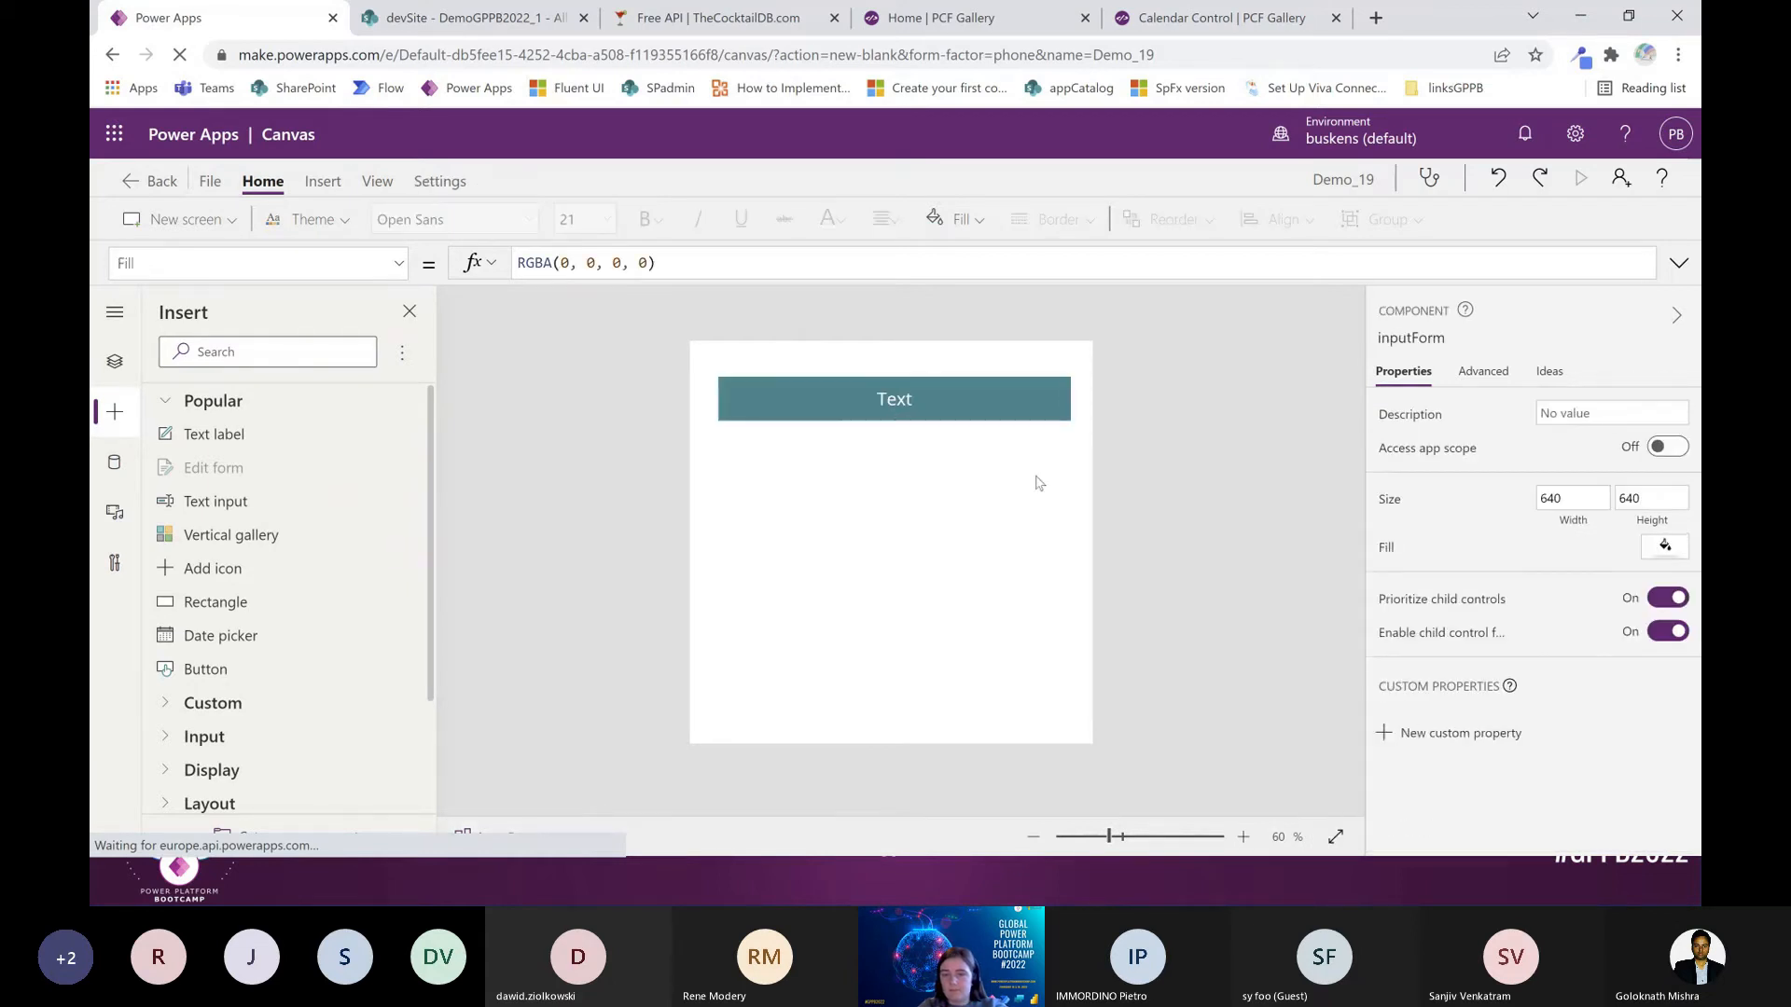
# Set the label's font weight to Bold and its font size to 30
pyautogui.click(1023, 413)
pyautogui.click(1608, 515)
pyautogui.click(1611, 544)
pyautogui.click(1626, 477)
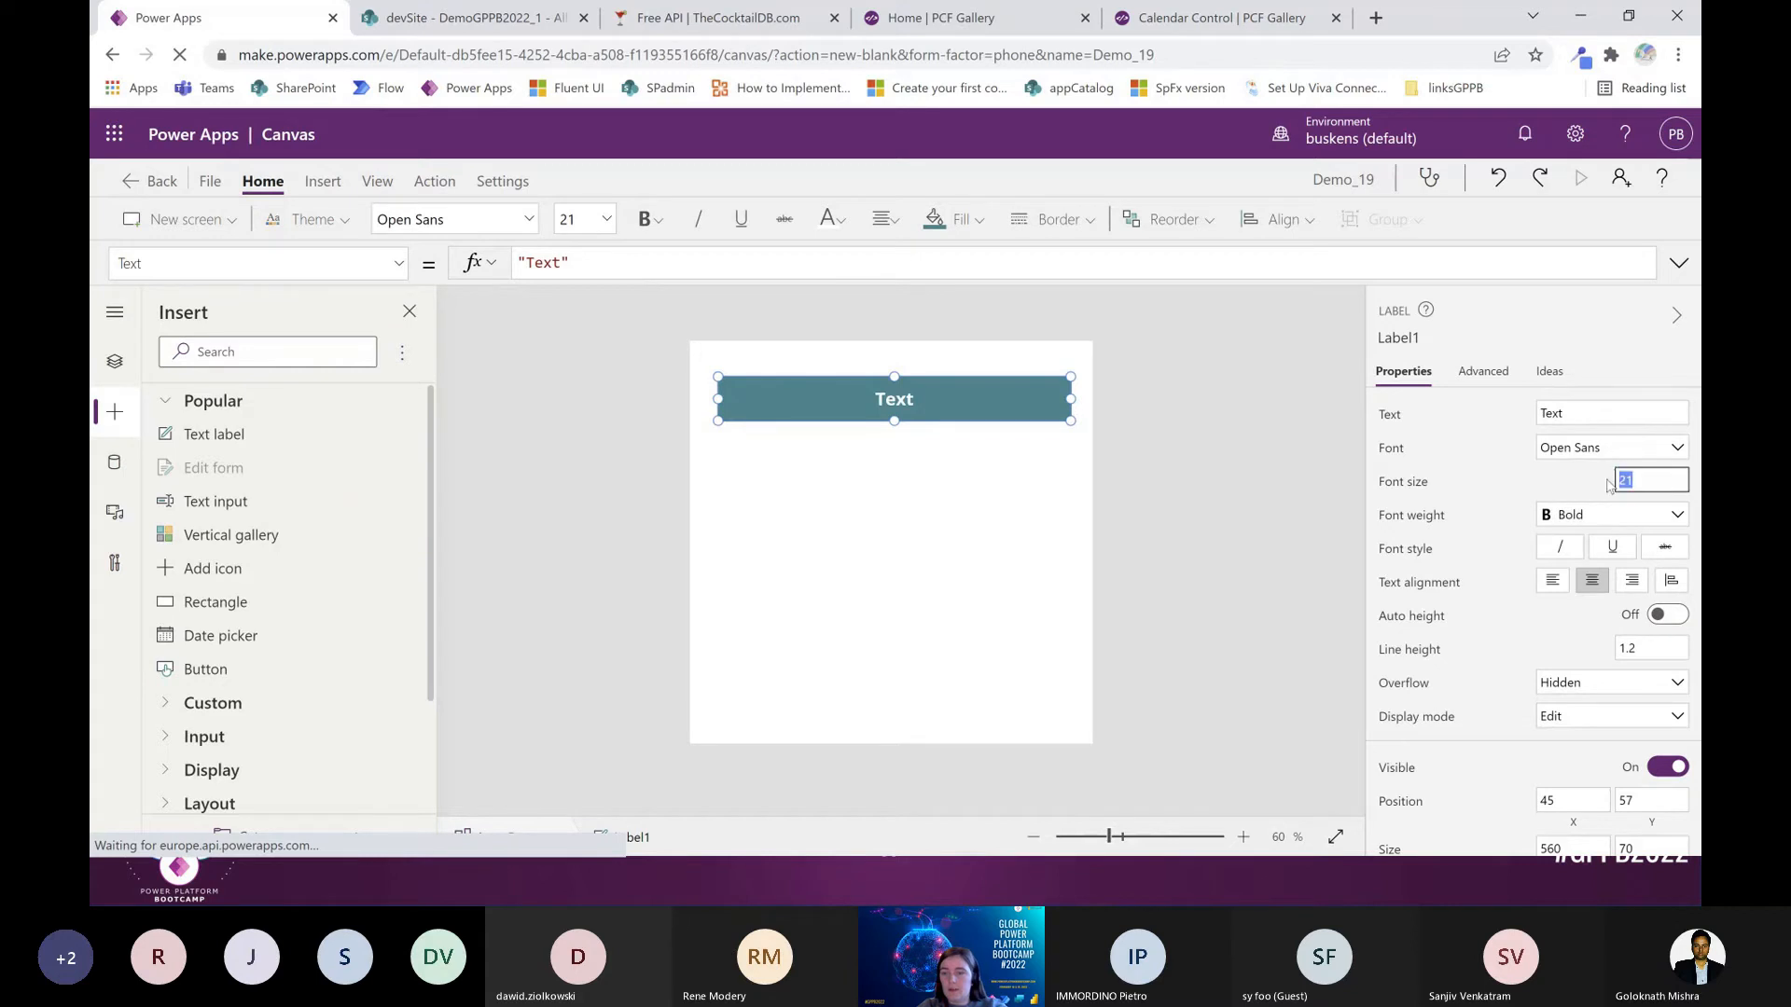
pyautogui.write('30')
pyautogui.press('Return')
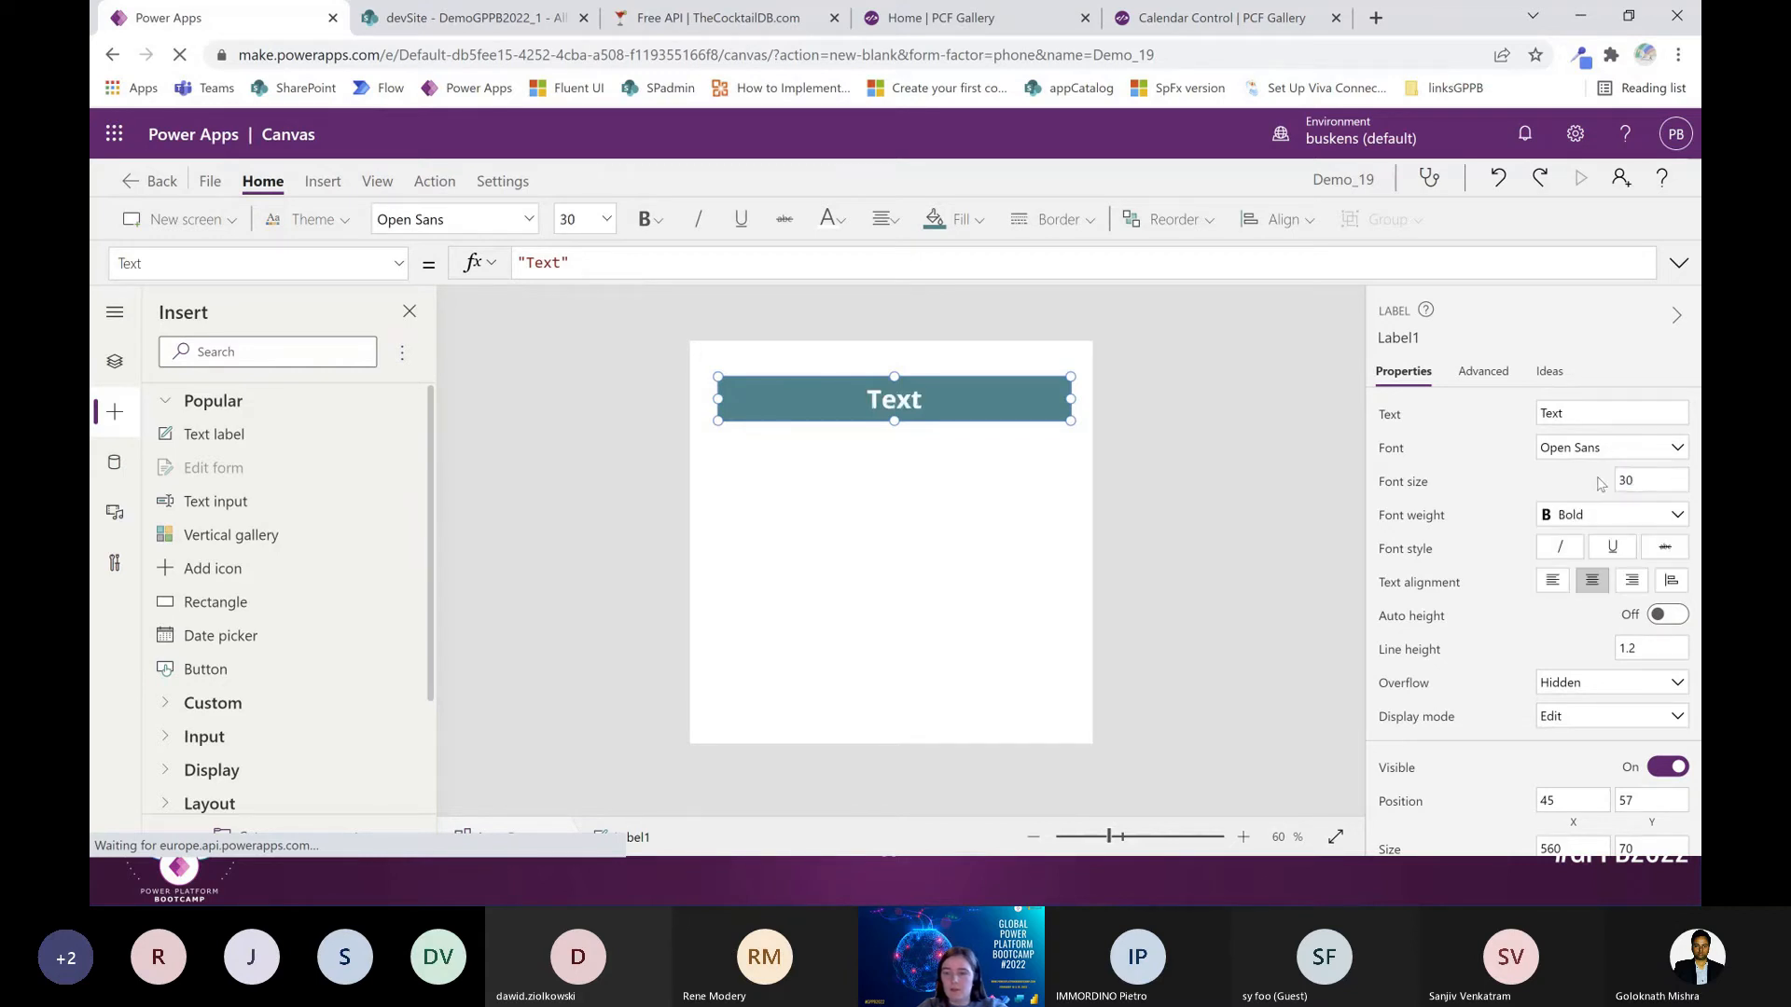
# Give the title label a border 2 wide with custom hex colour 1E868D
pyautogui.click(1023, 525)
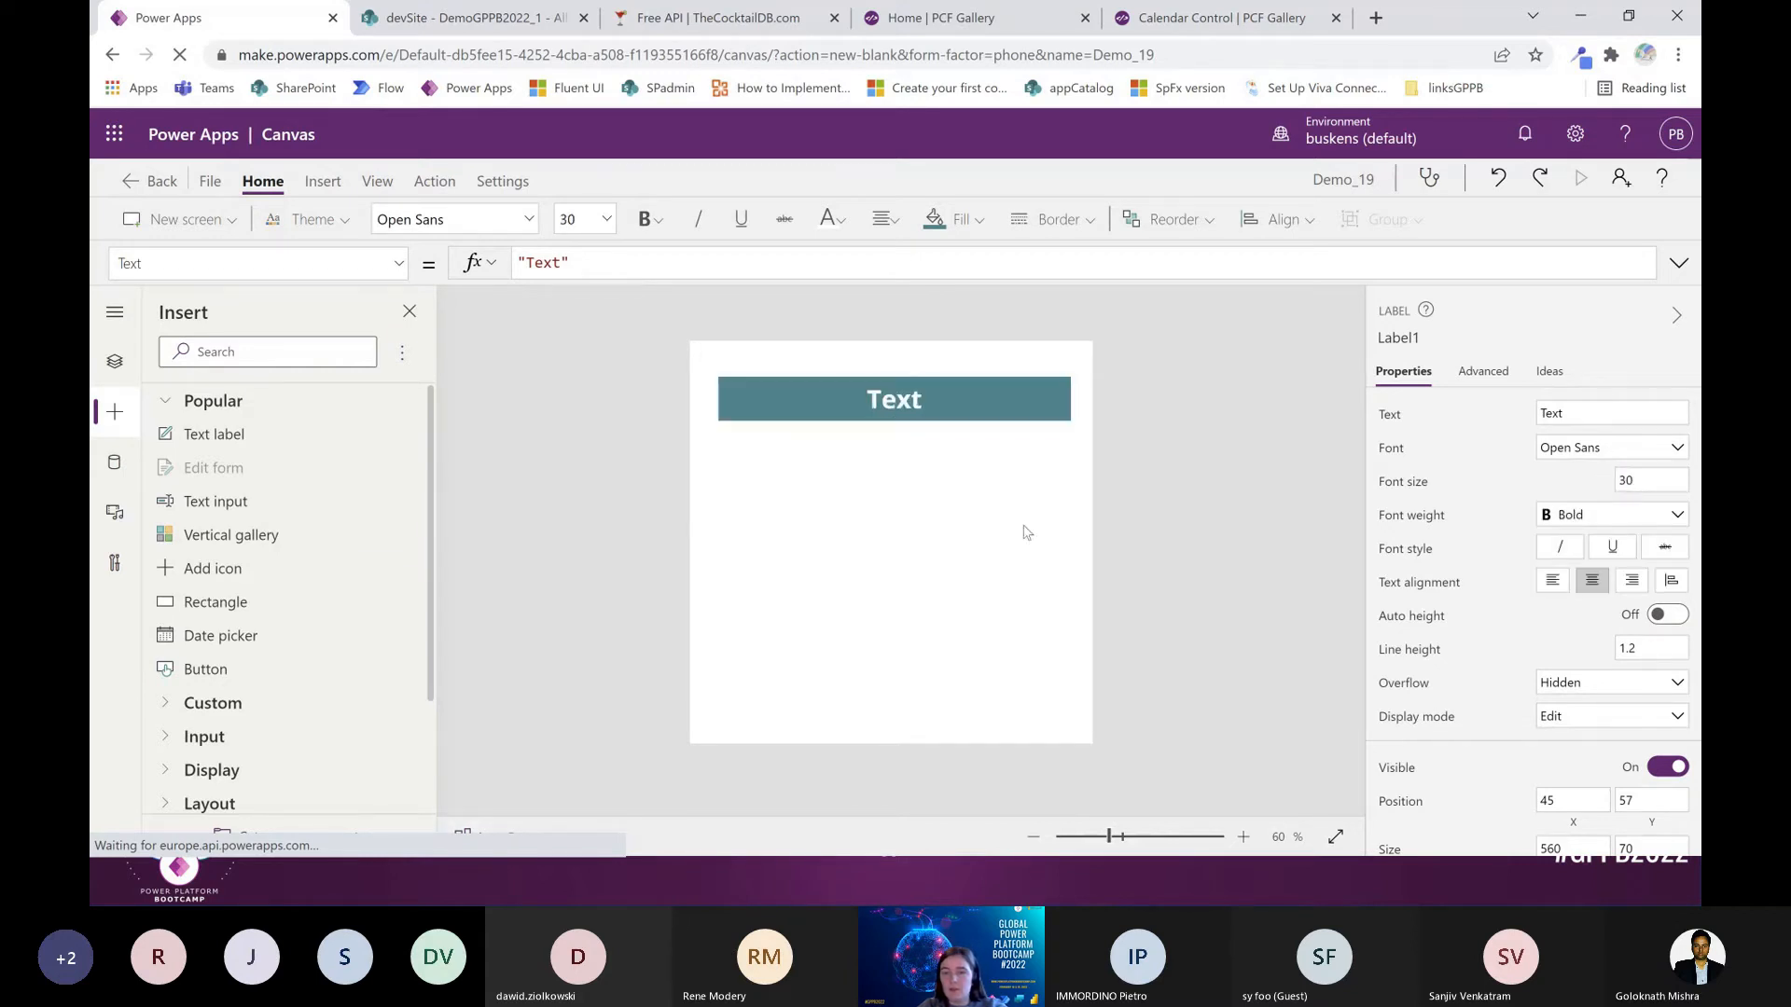
pyautogui.click(1070, 390)
pyautogui.scroll(-5, 1523, 673)
pyautogui.click(1605, 622)
pyautogui.write('2')
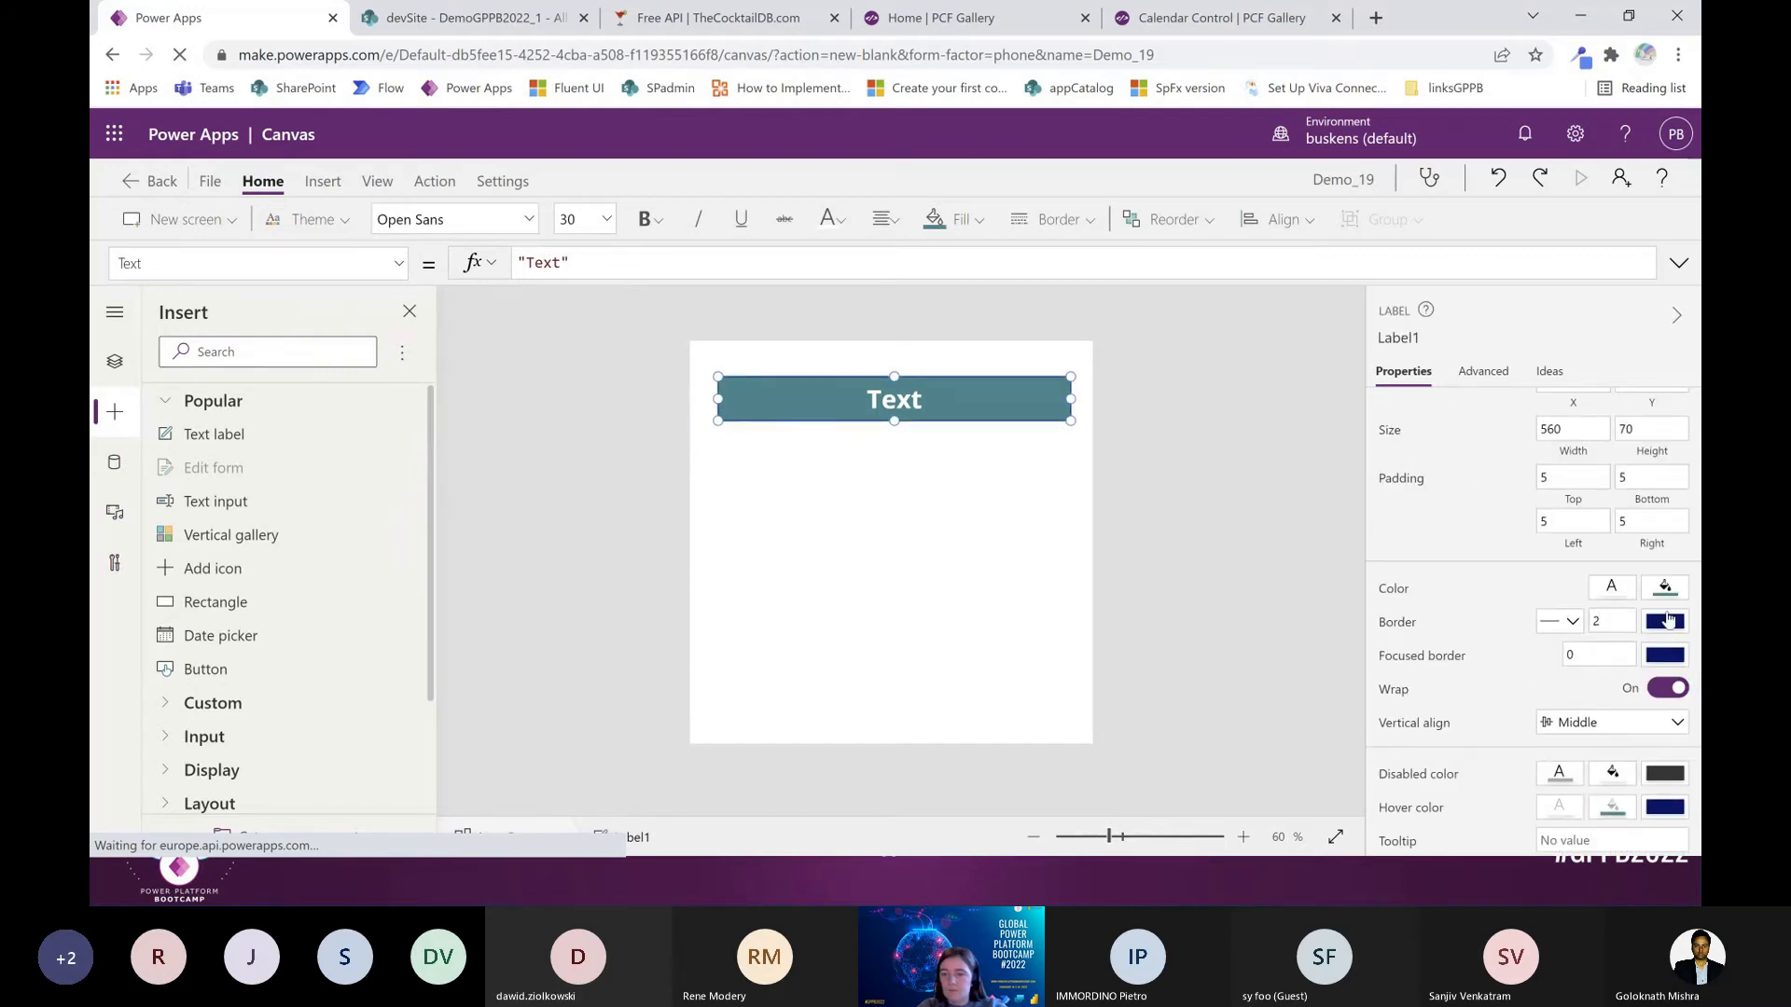
pyautogui.click(1667, 621)
pyautogui.click(1421, 428)
pyautogui.click(1344, 795)
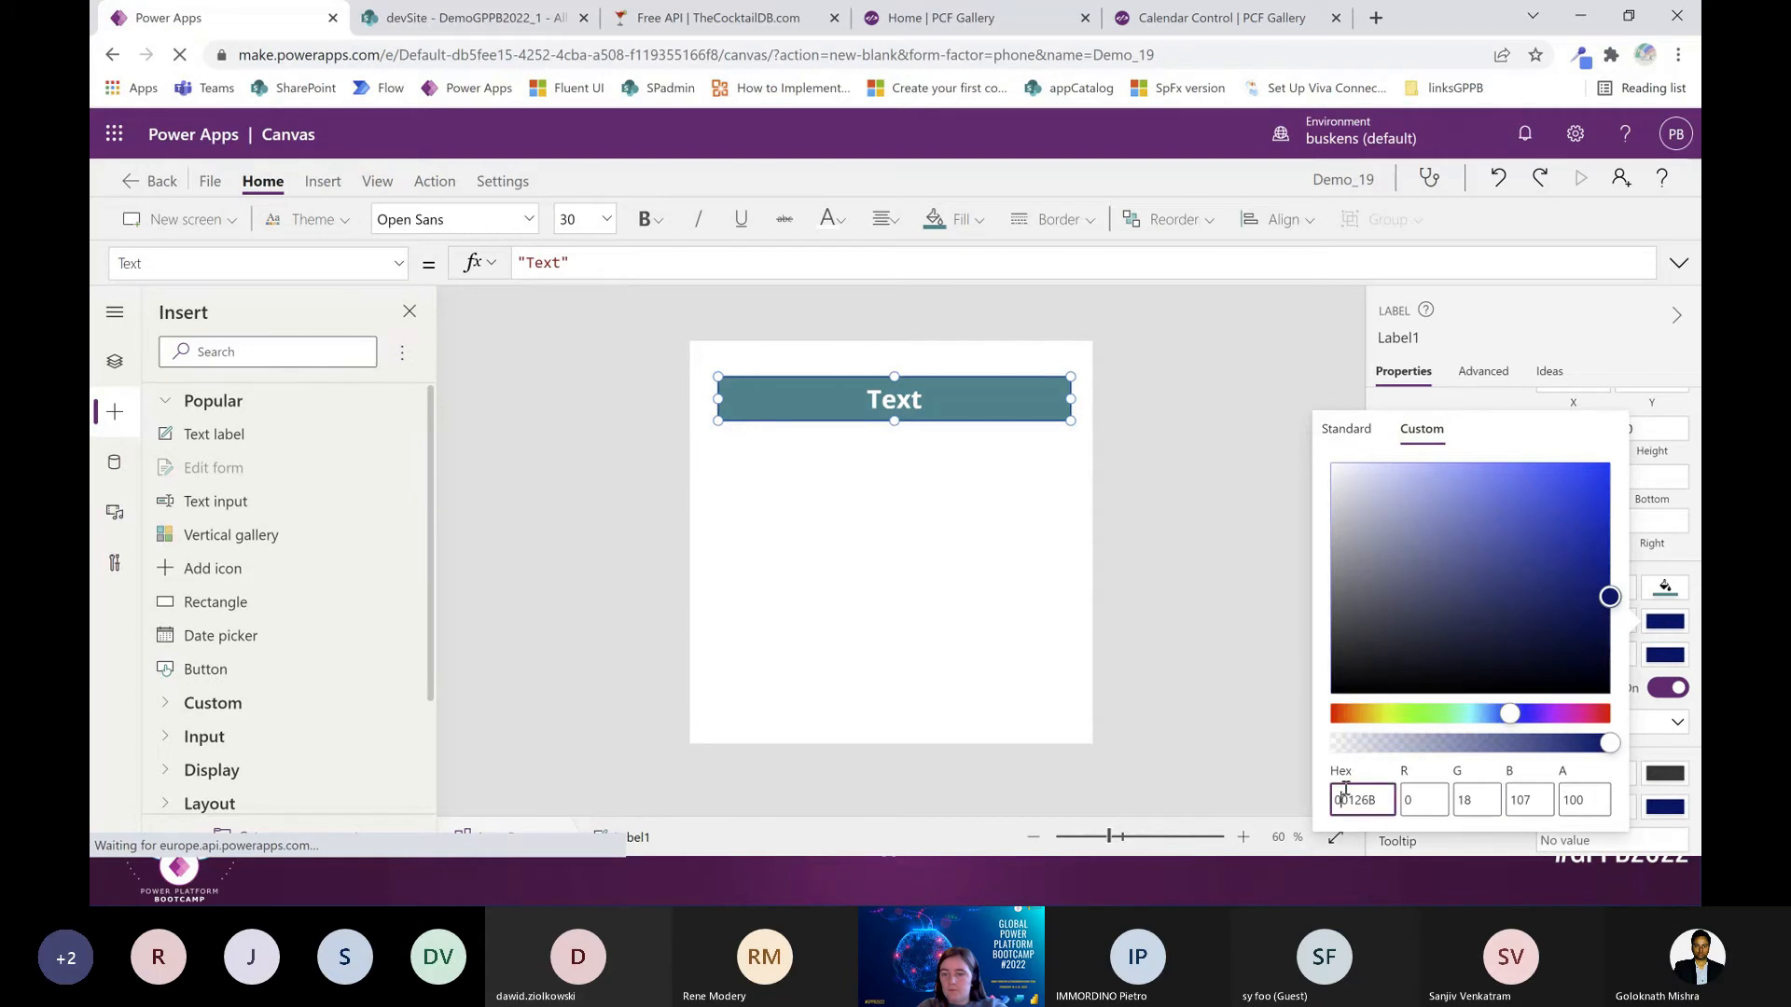
pyautogui.doubleClick(1345, 792)
pyautogui.write('1')
pyautogui.write('B868')
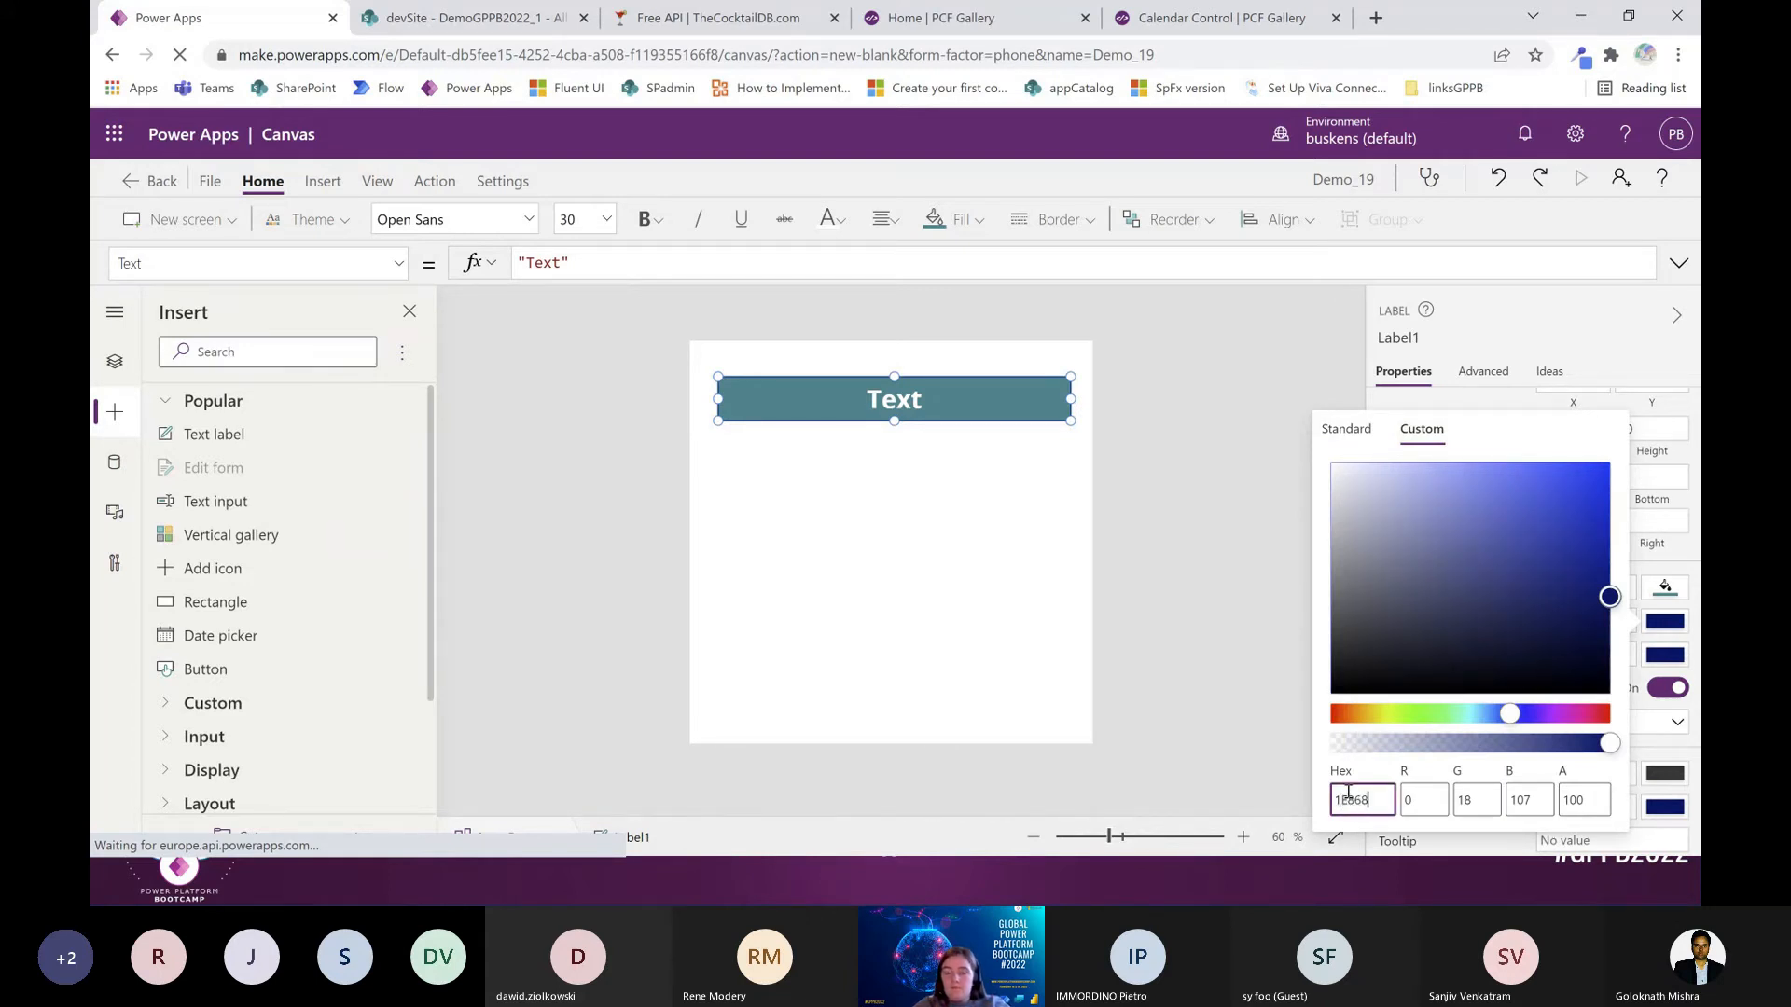
pyautogui.write('D')
pyautogui.click(1268, 753)
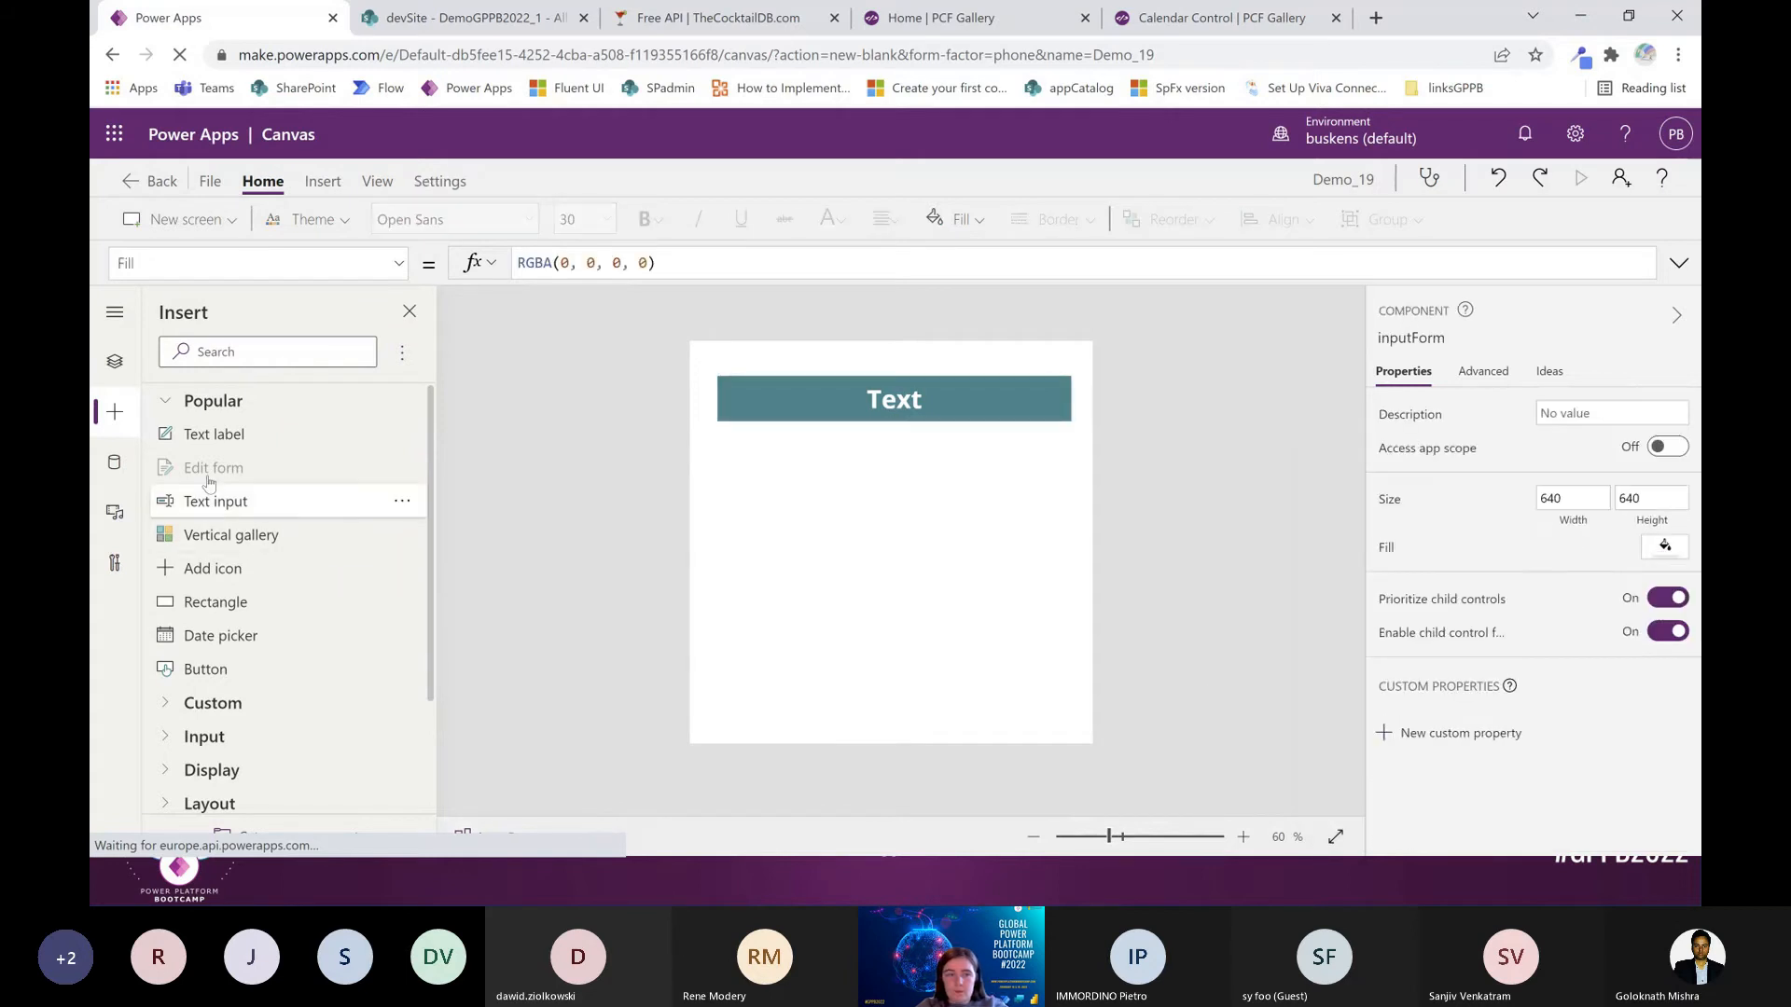
# Insert a text input directly beneath the title label, about 560 wide and 310 high at X 45, Y 127
pyautogui.click(224, 502)
pyautogui.moveTo(828, 399); pyautogui.dragTo(904, 627)
pyautogui.click(1590, 450)
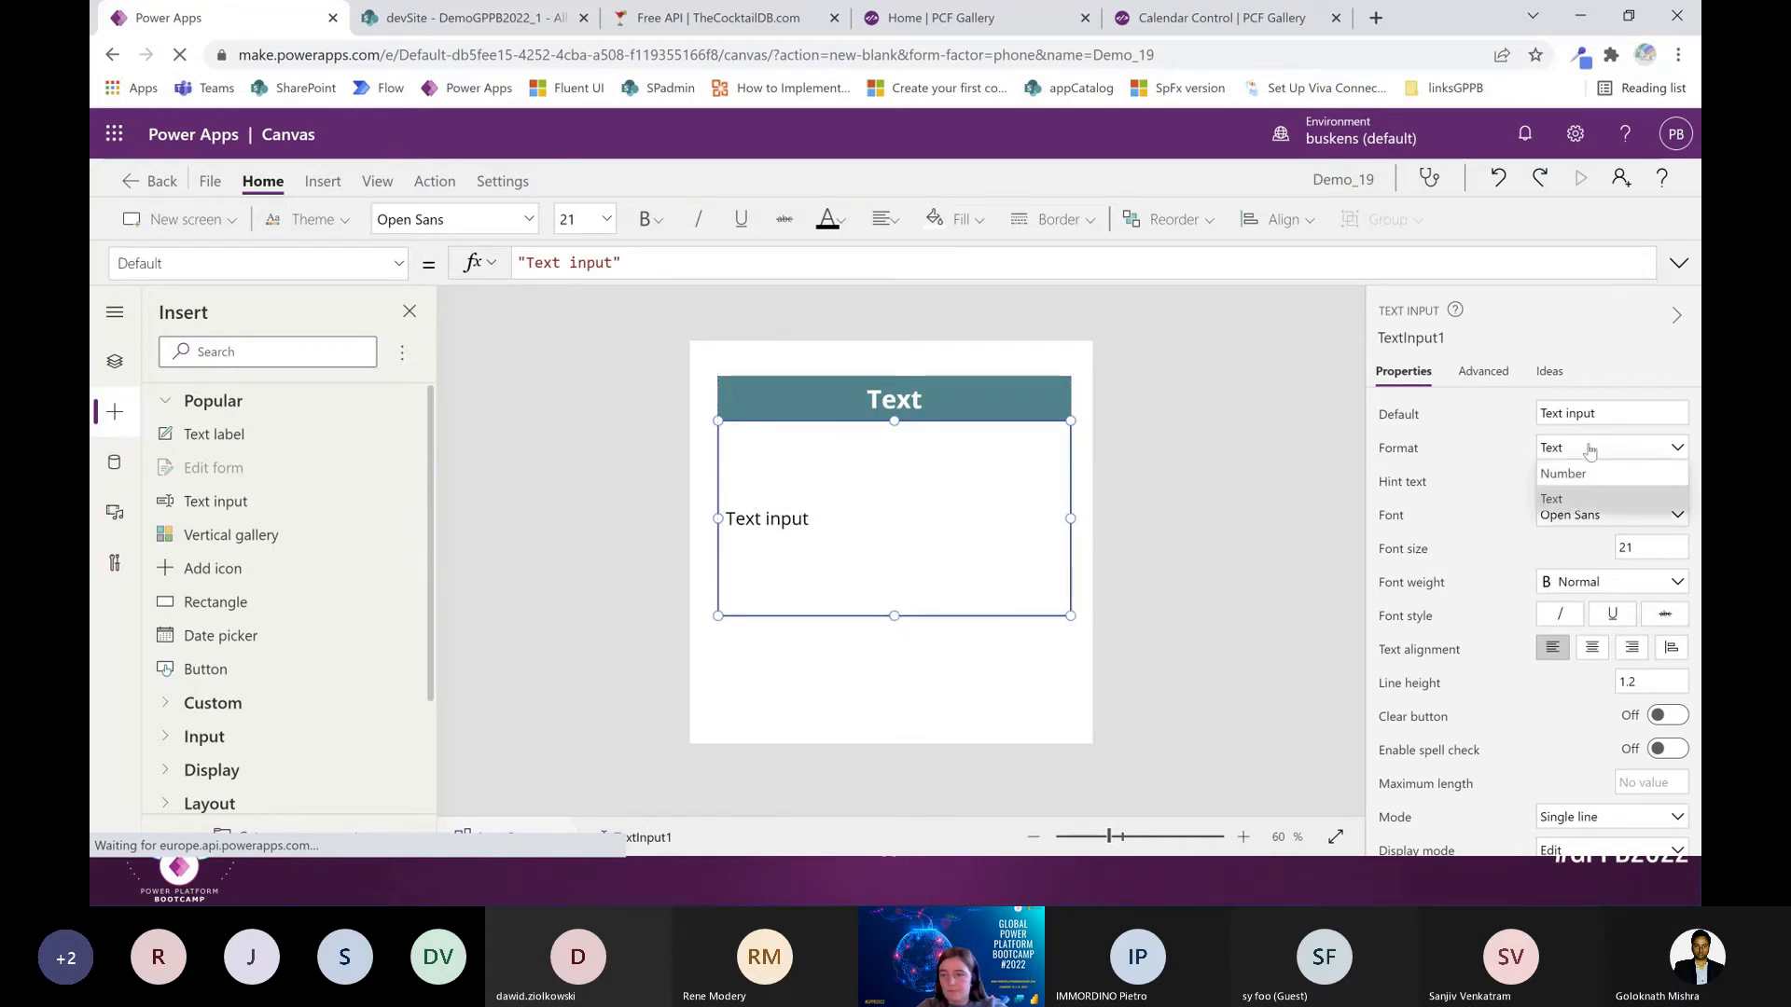
pyautogui.click(1499, 464)
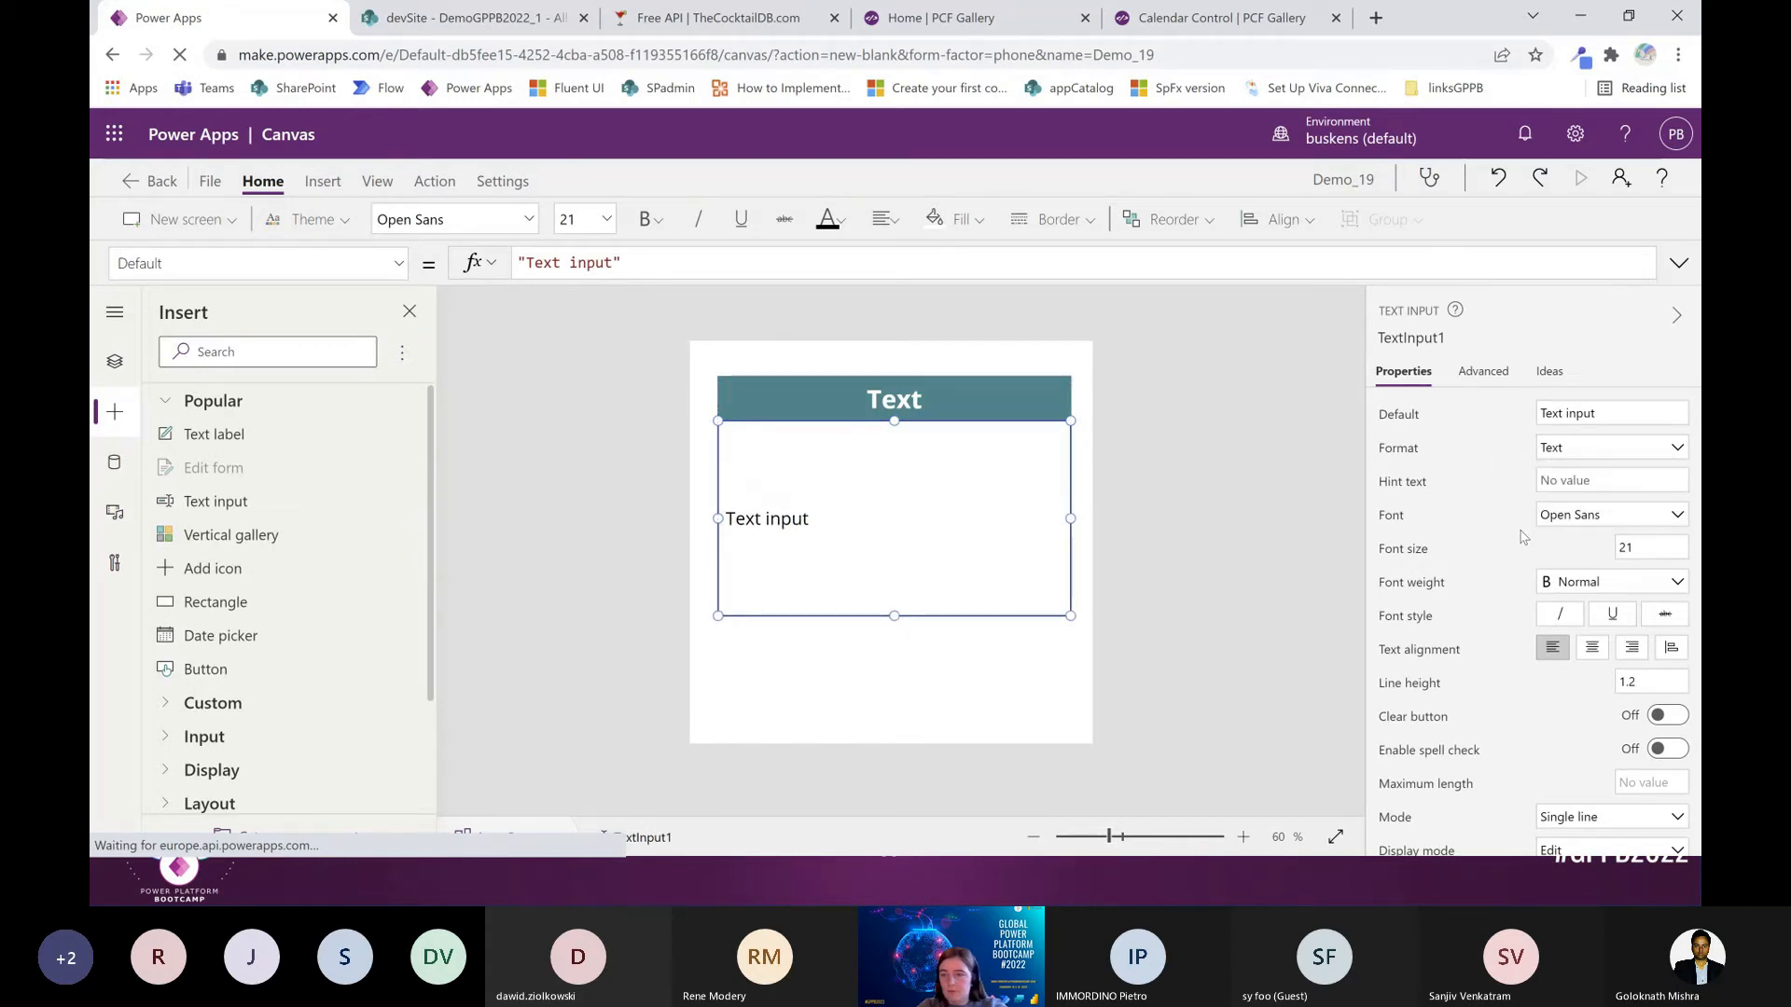
# Clear the text input's default text and set its mode to Multiline
pyautogui.click(1610, 413)
pyautogui.press('BackSpace')
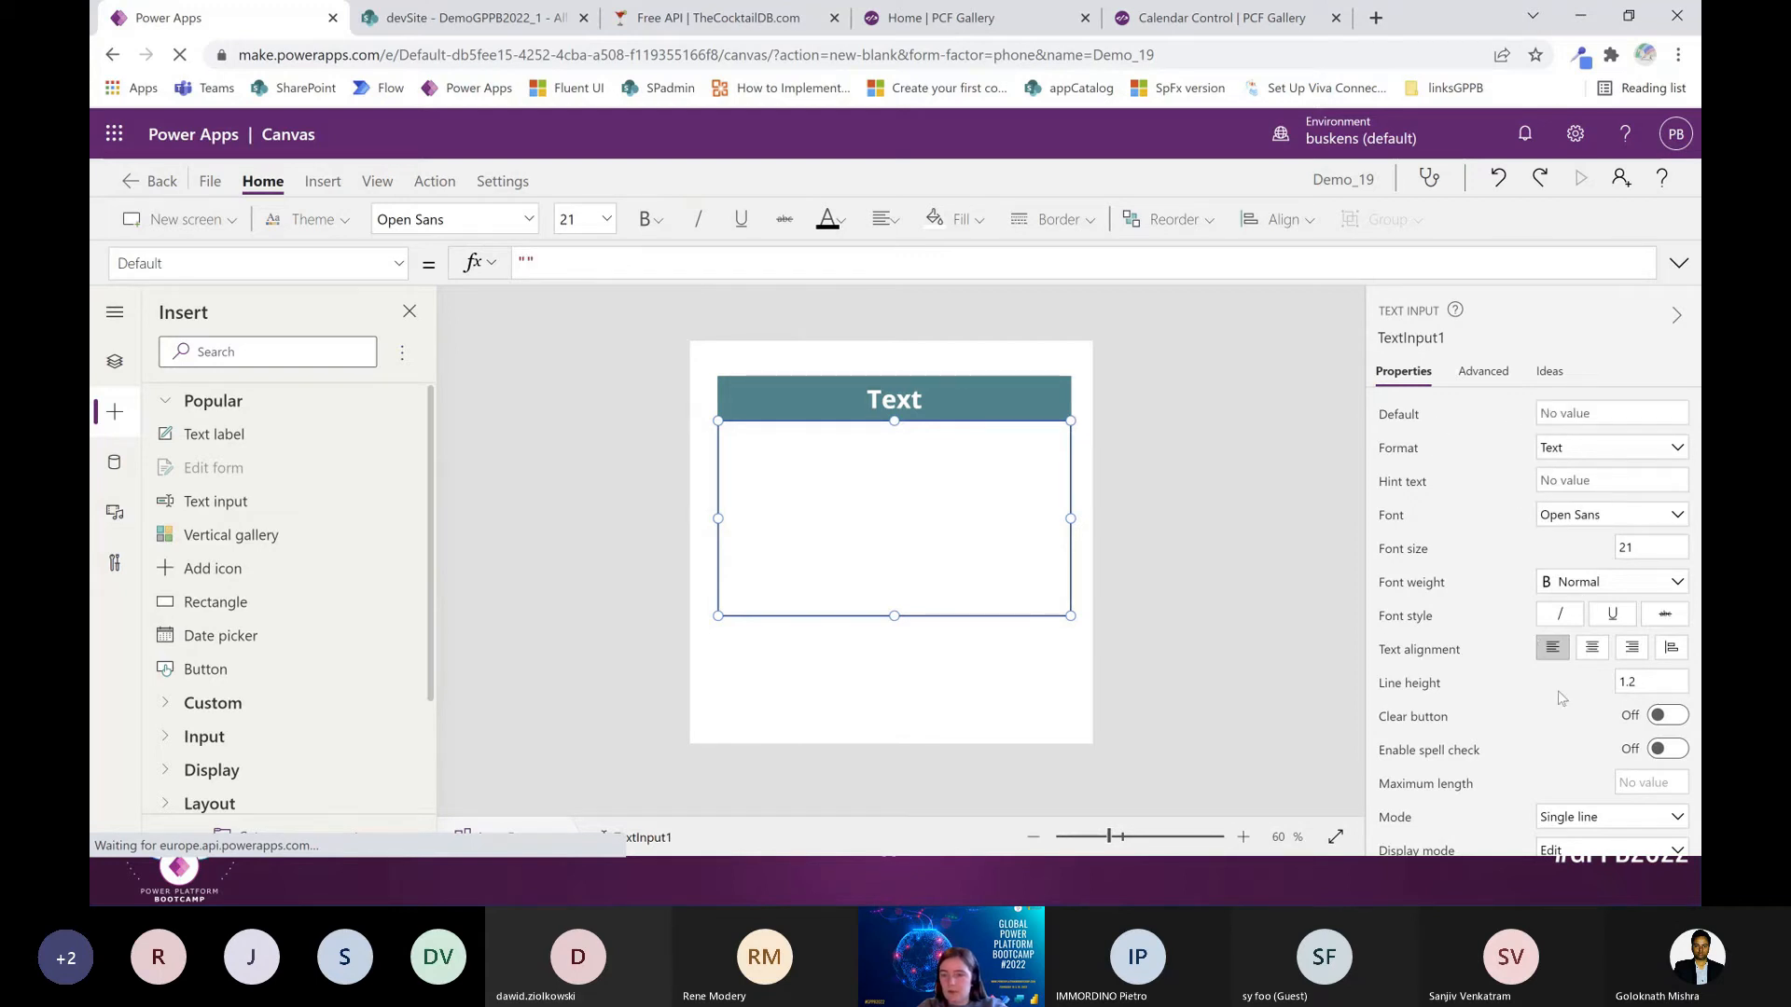
pyautogui.scroll(-2, 1561, 699)
pyautogui.click(1578, 608)
pyautogui.click(1578, 611)
pyautogui.click(1578, 611)
pyautogui.click(1580, 635)
# Set the text input's border to the custom hex colour 1E868D
pyautogui.scroll(-5, 1506, 550)
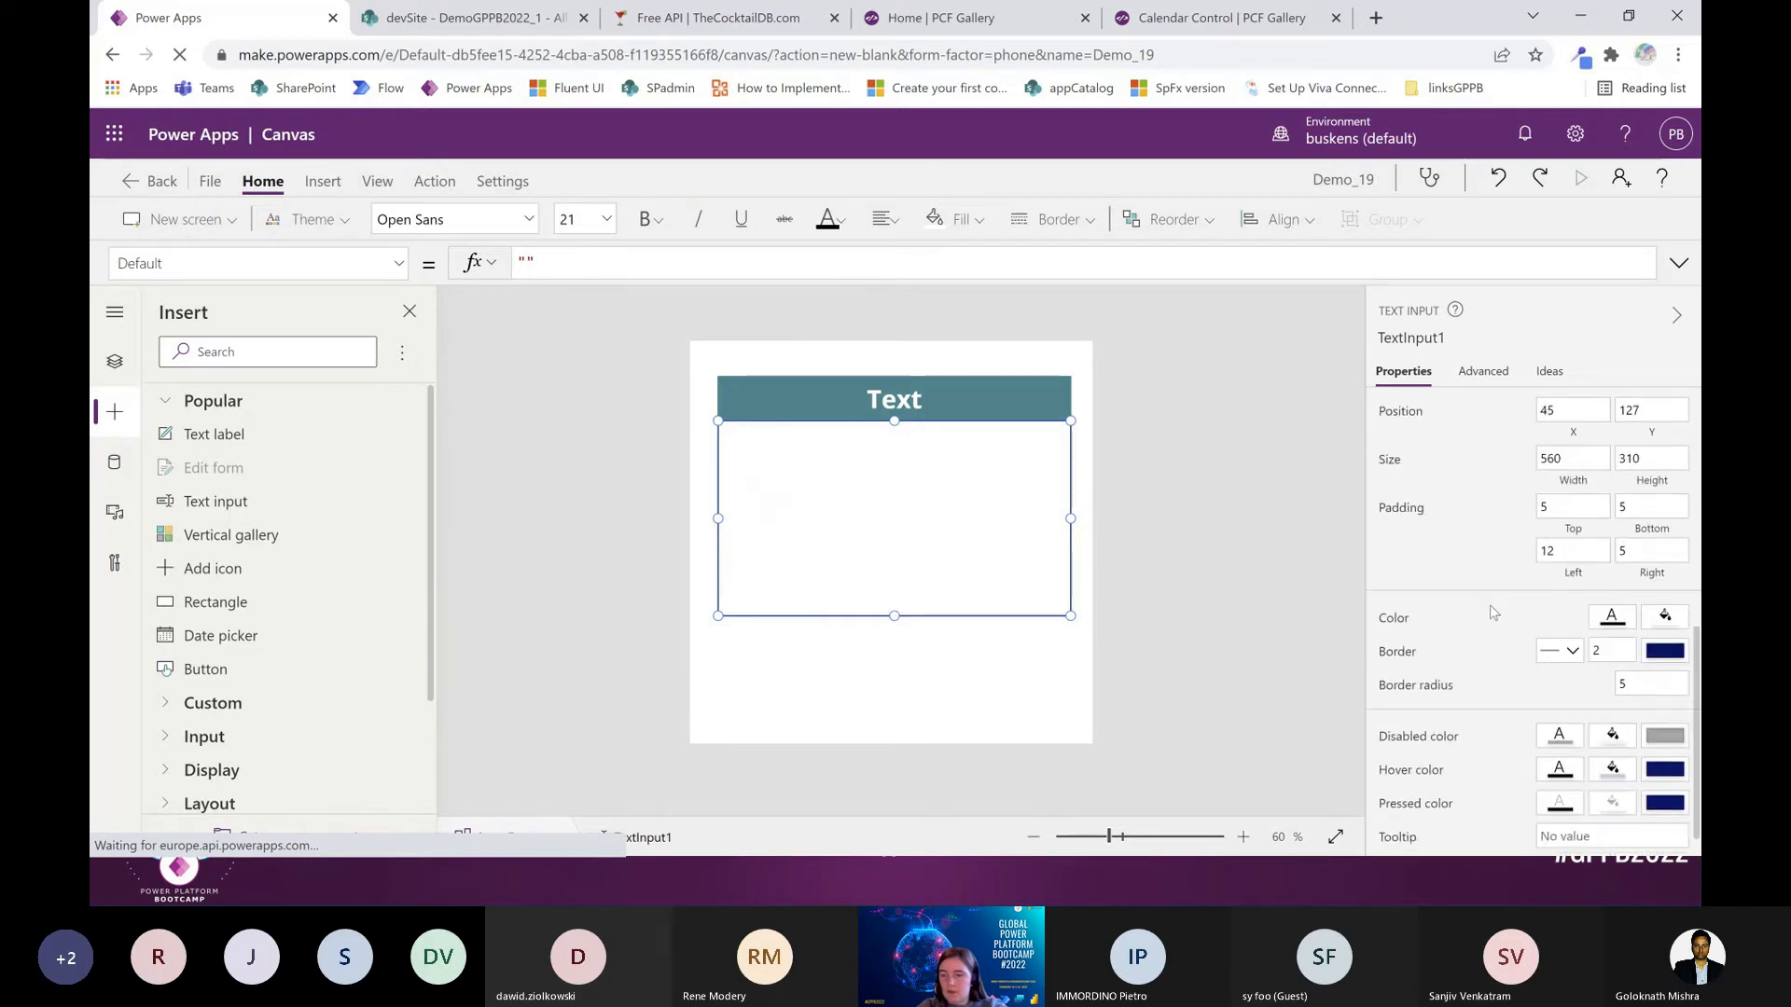
pyautogui.click(1688, 653)
pyautogui.click(1422, 445)
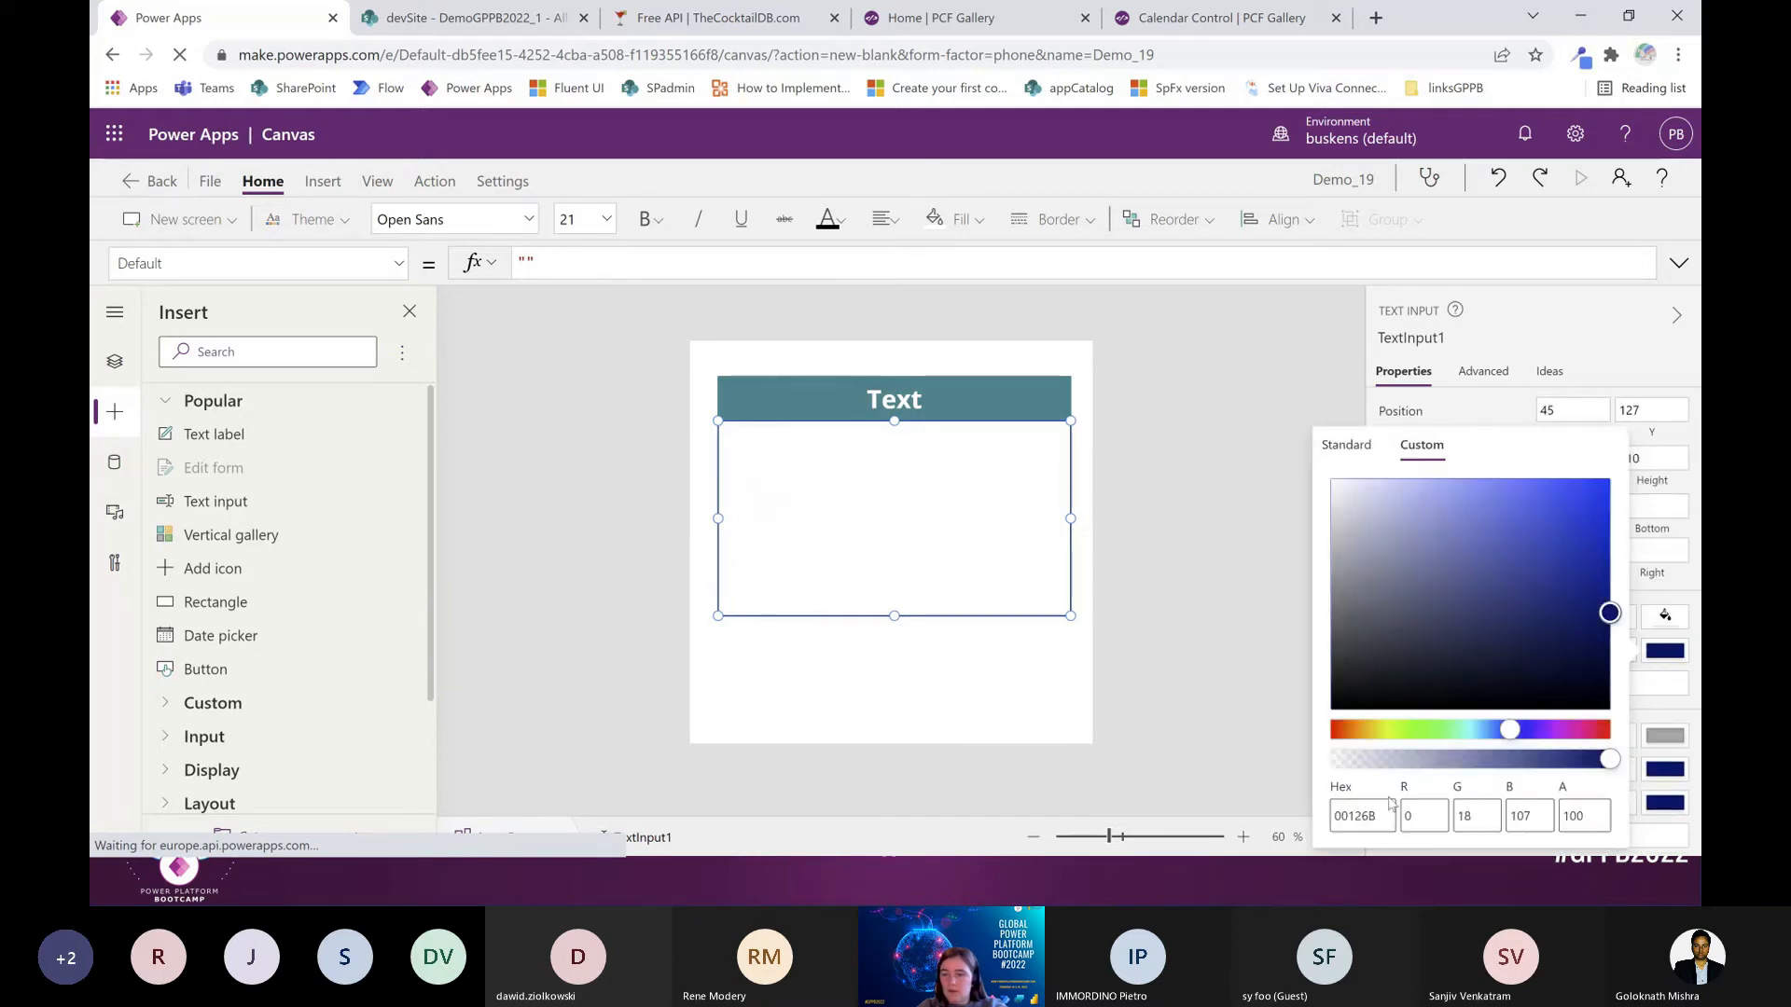
pyautogui.doubleClick(1375, 808)
pyautogui.write('1E8')
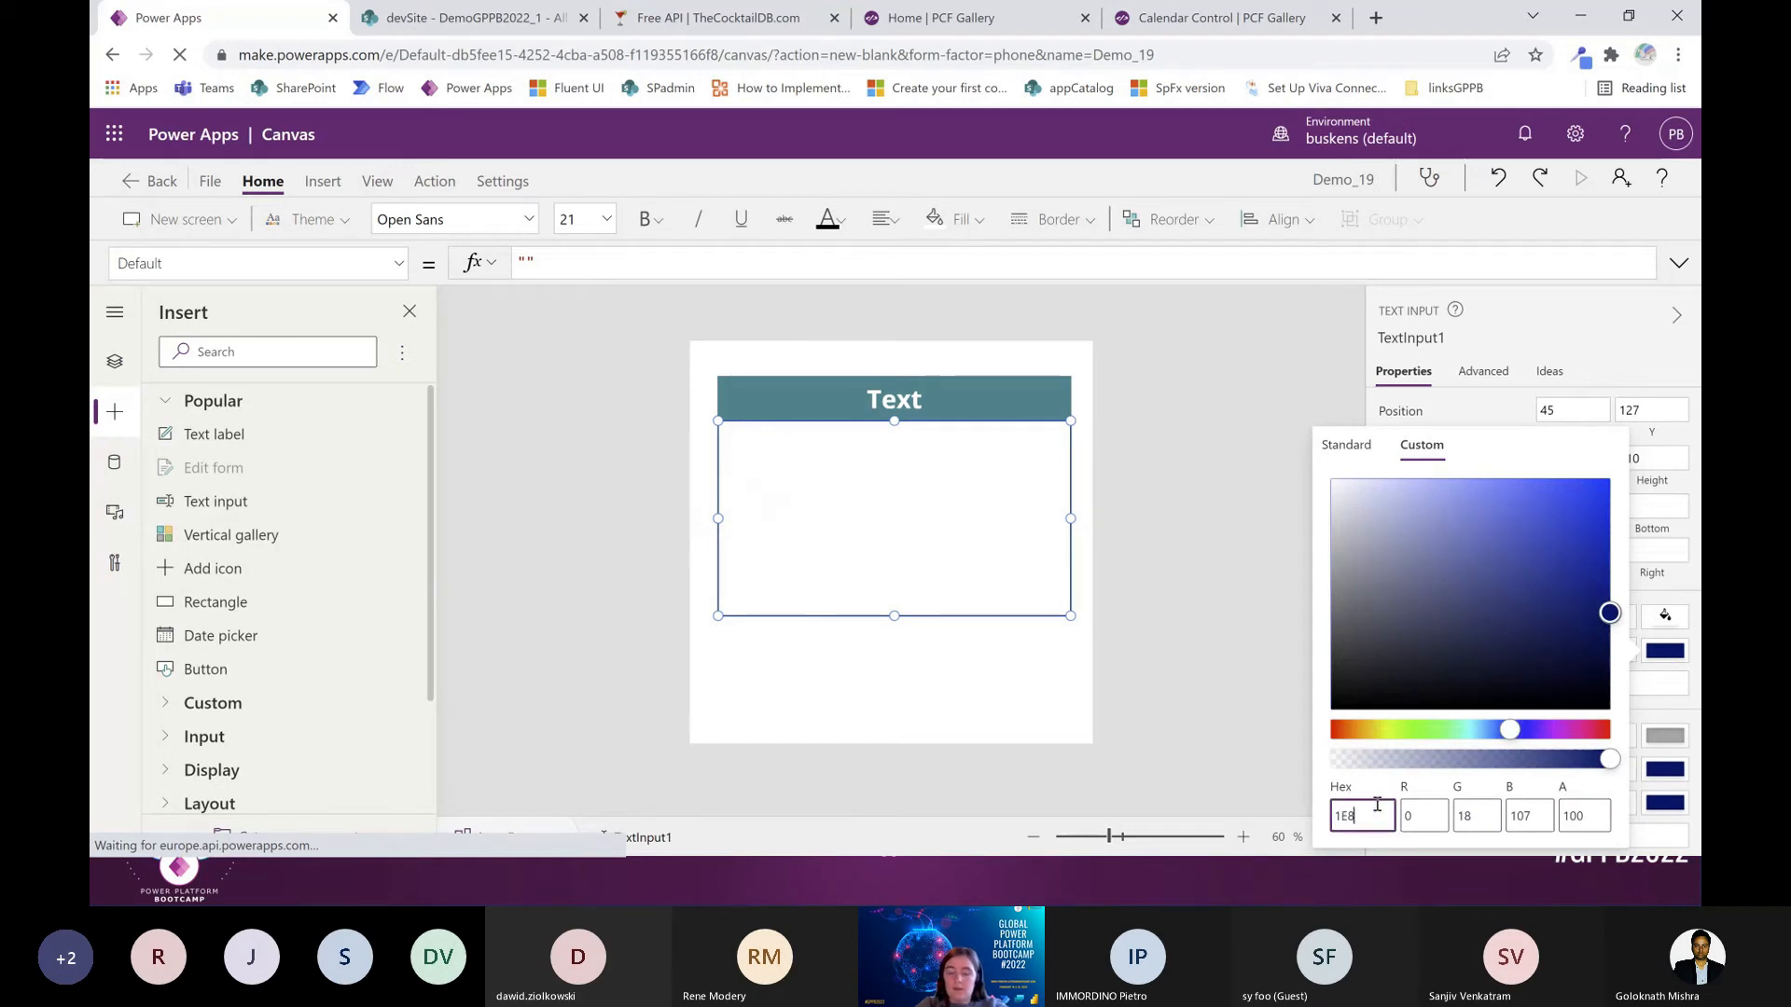
pyautogui.write('68D')
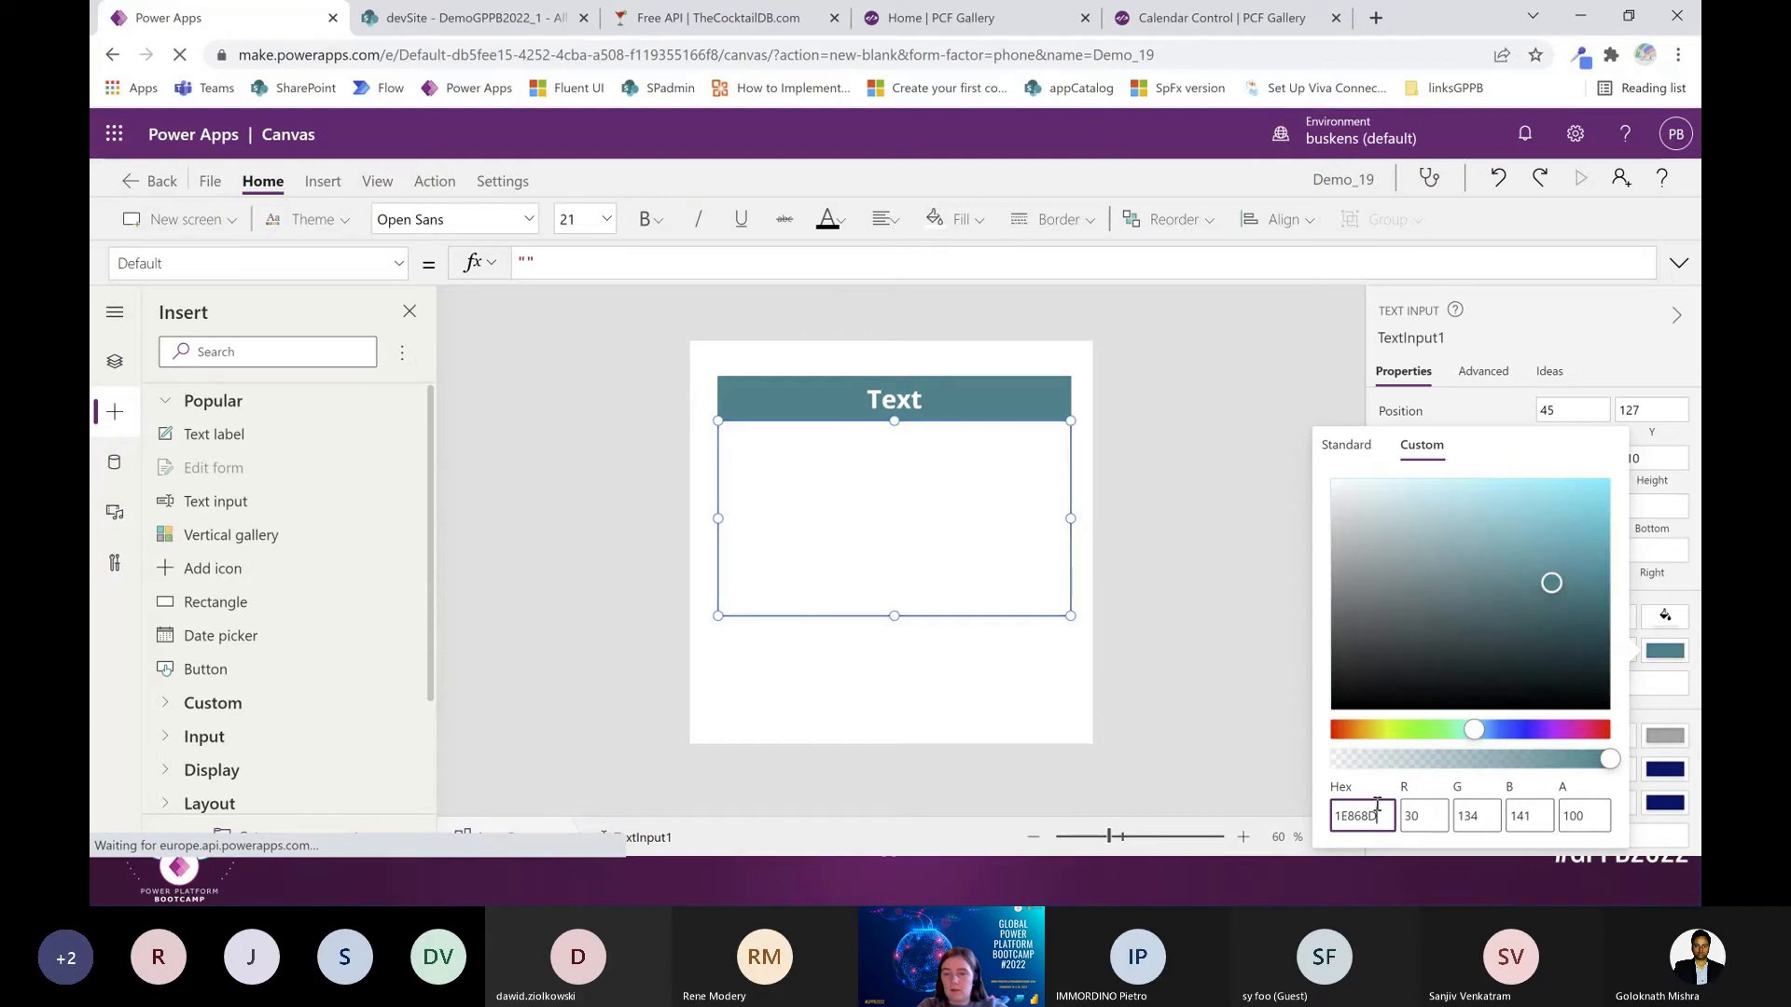
pyautogui.click(1030, 734)
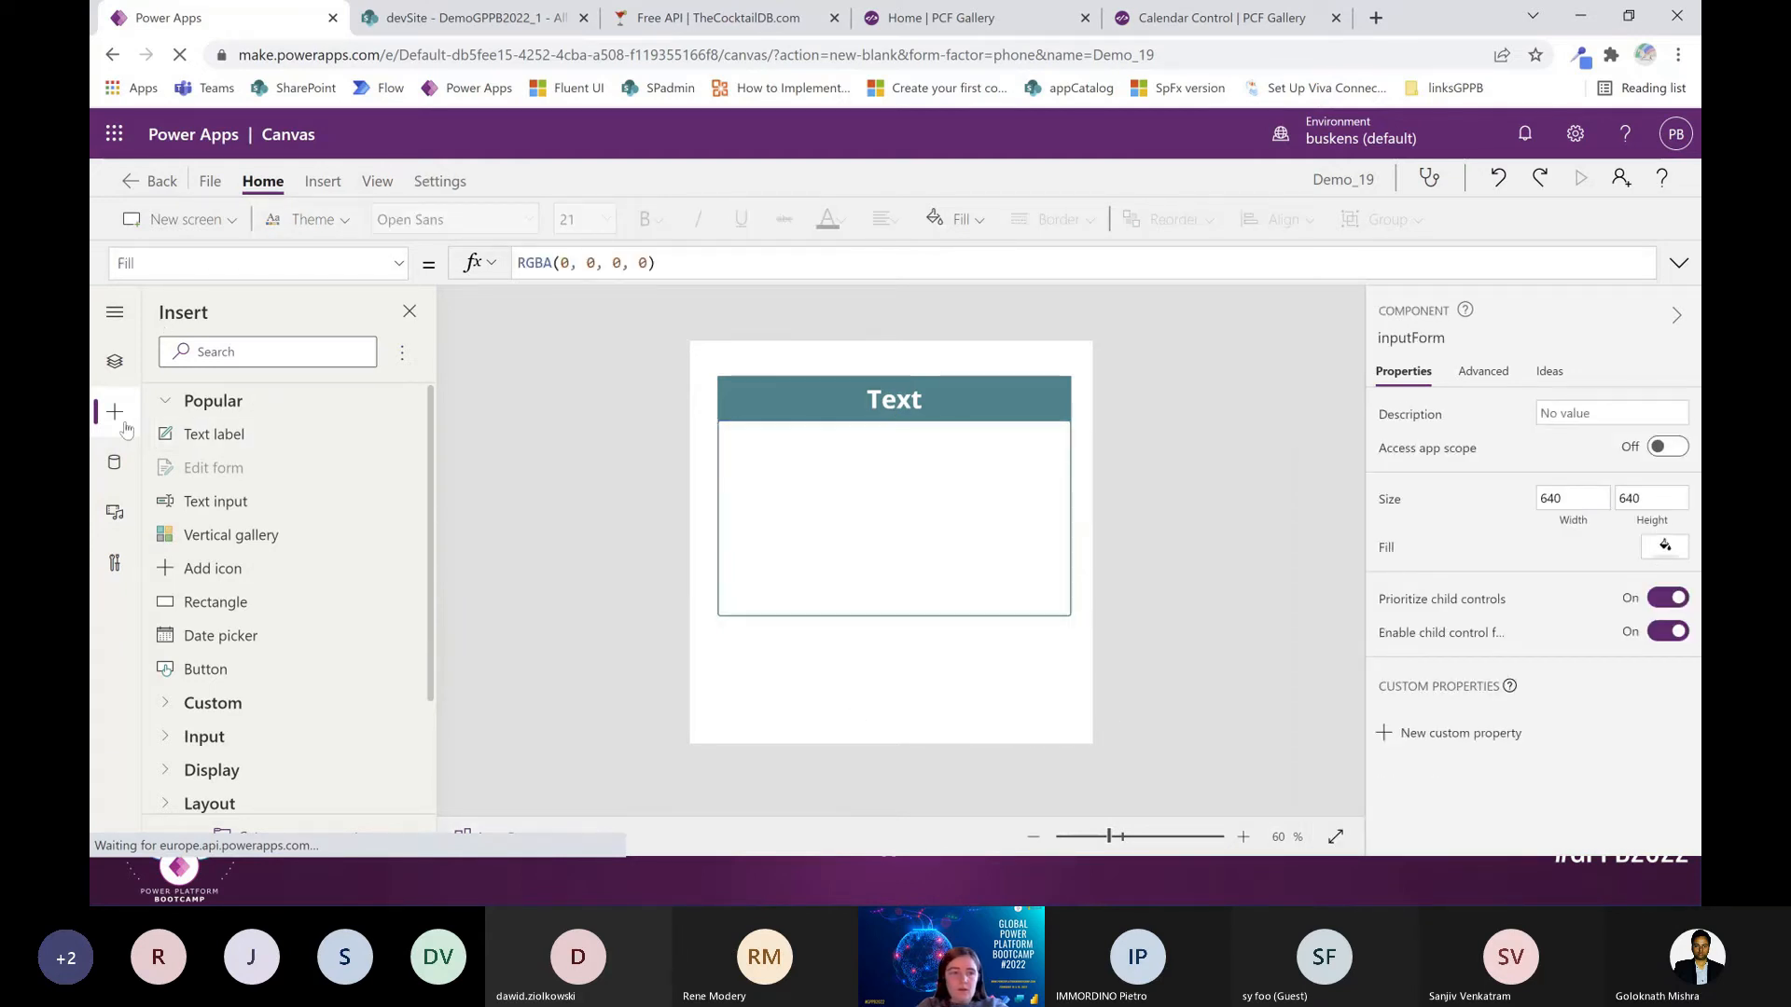
# Rename the text input in the inputForm component to txtAnswer
pyautogui.click(115, 362)
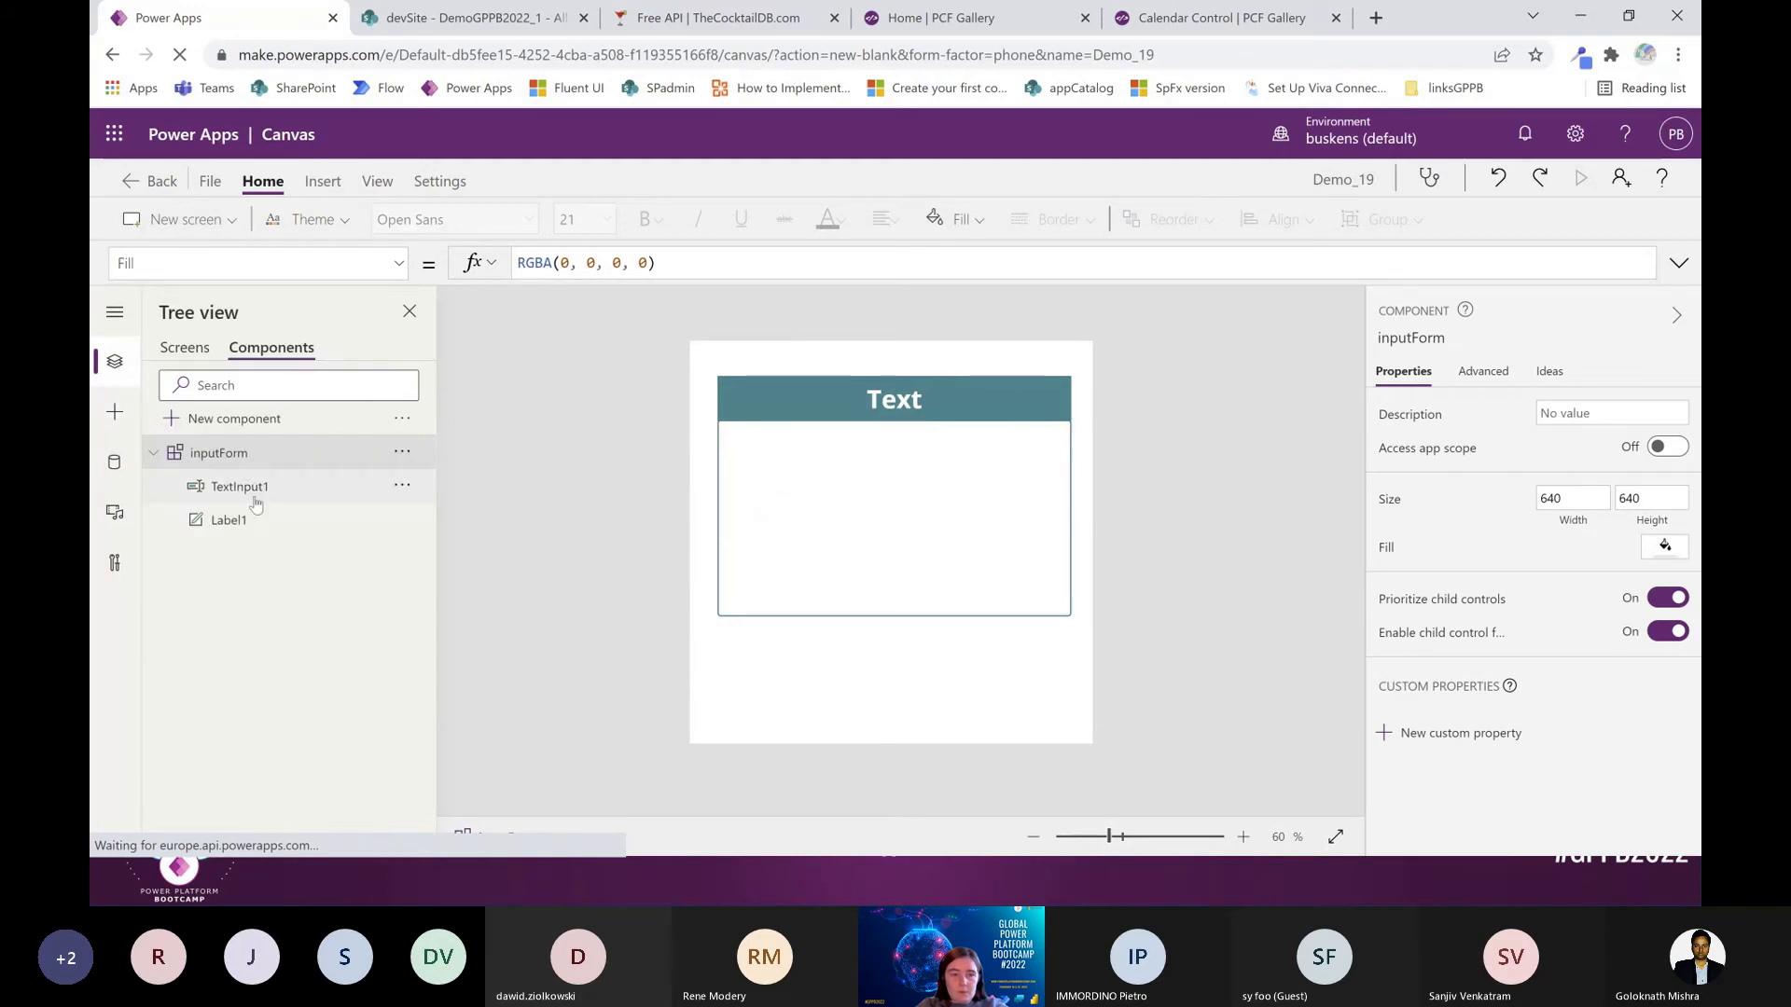
pyautogui.doubleClick(254, 487)
pyautogui.write('txt')
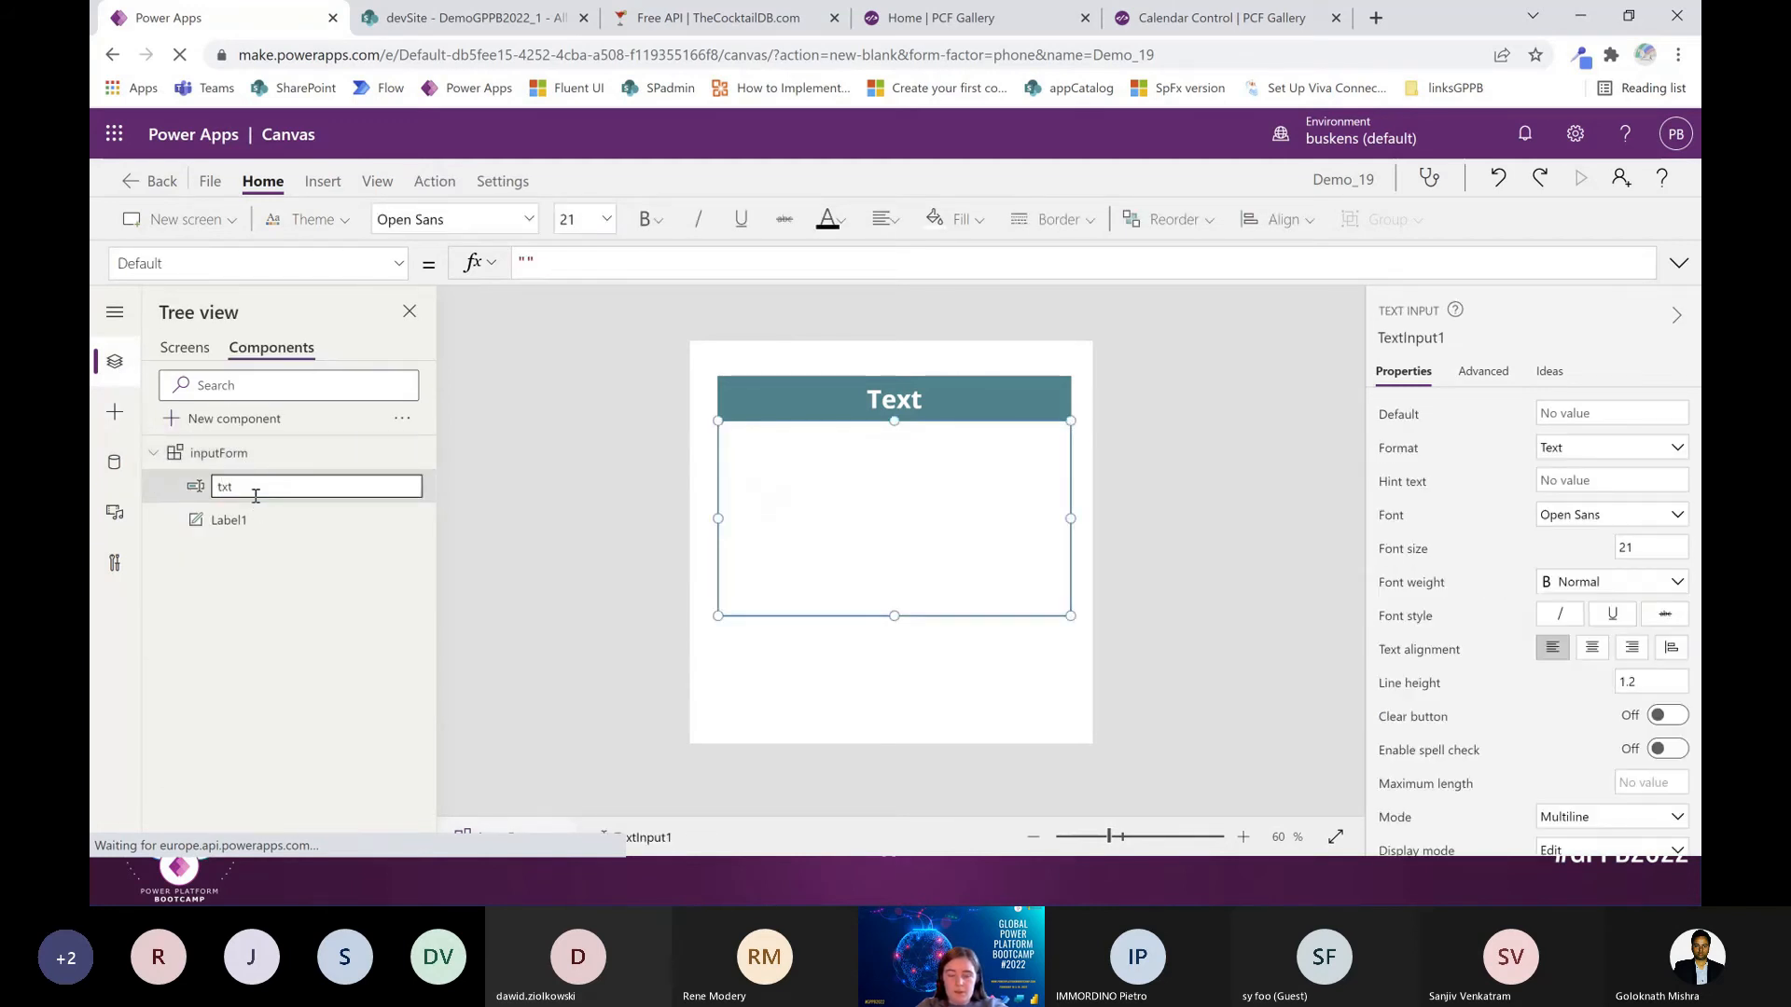
pyautogui.write('Tit')
pyautogui.press('BackSpace')
pyautogui.press('BackSpace')
pyautogui.press('BackSpace')
pyautogui.press('BackSpace')
pyautogui.press('Return')
# Rename the label in the inputForm component to lblTitle
pyautogui.doubleClick(289, 531)
pyautogui.write('lblTit')
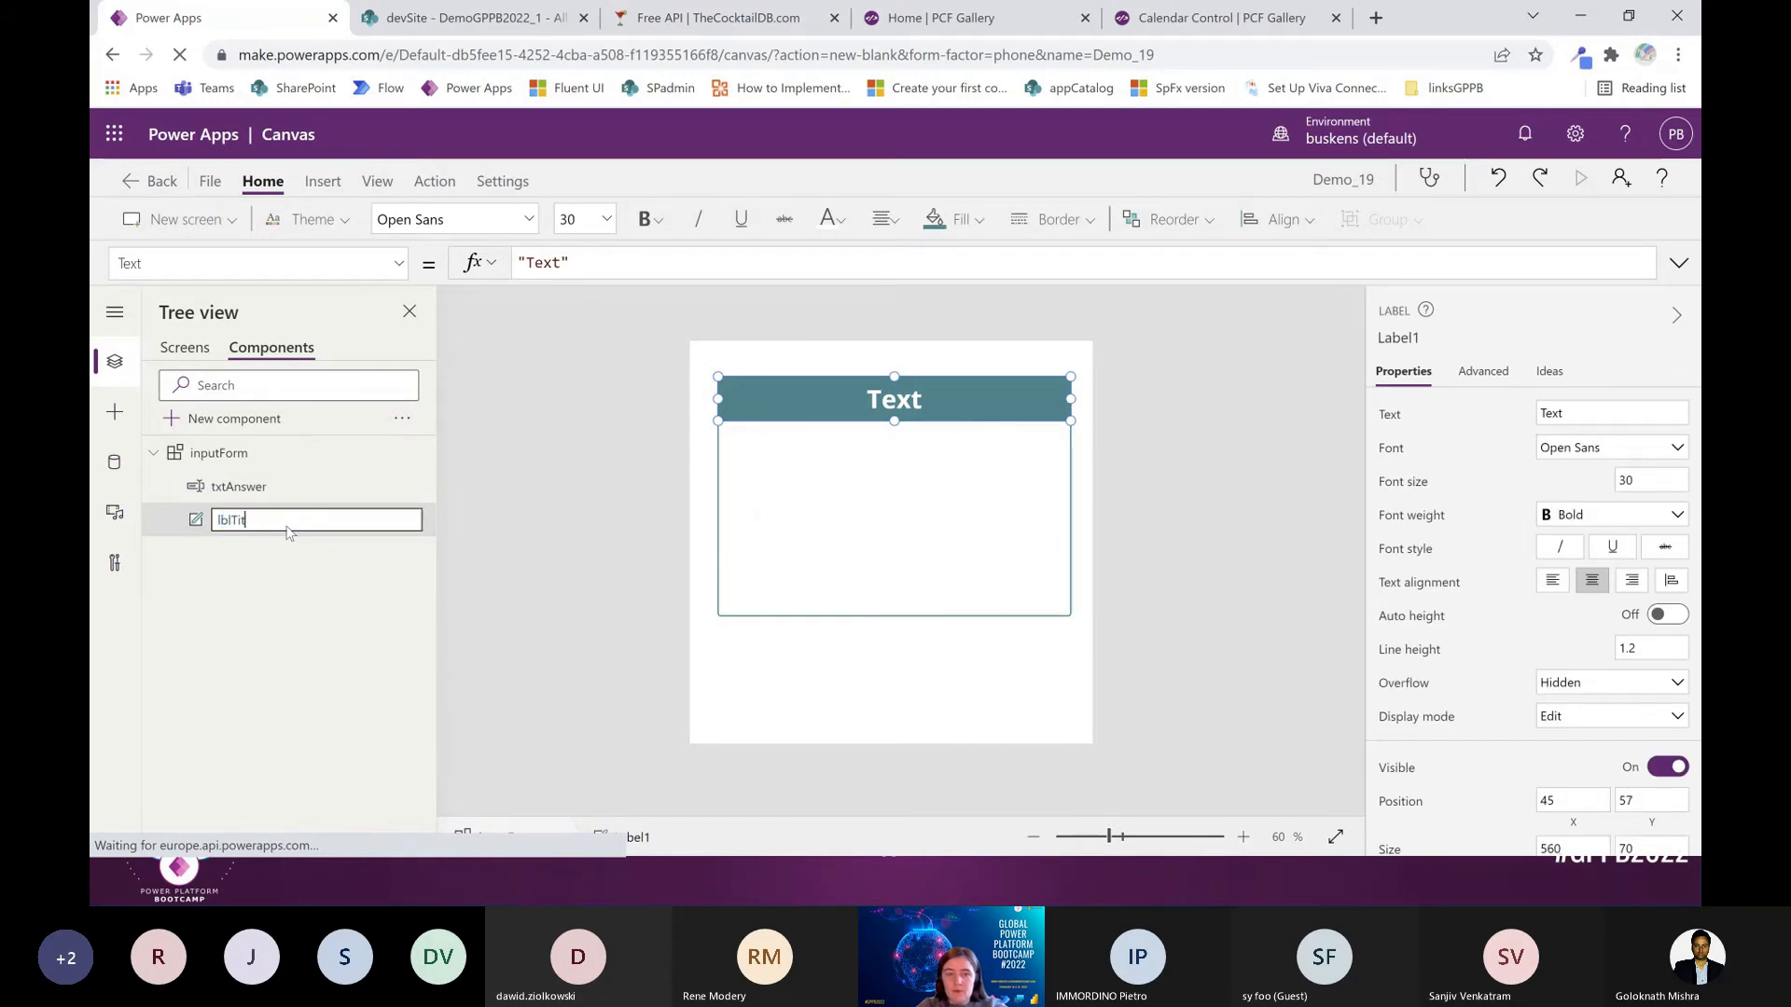
pyautogui.write('le')
pyautogui.press('Return')
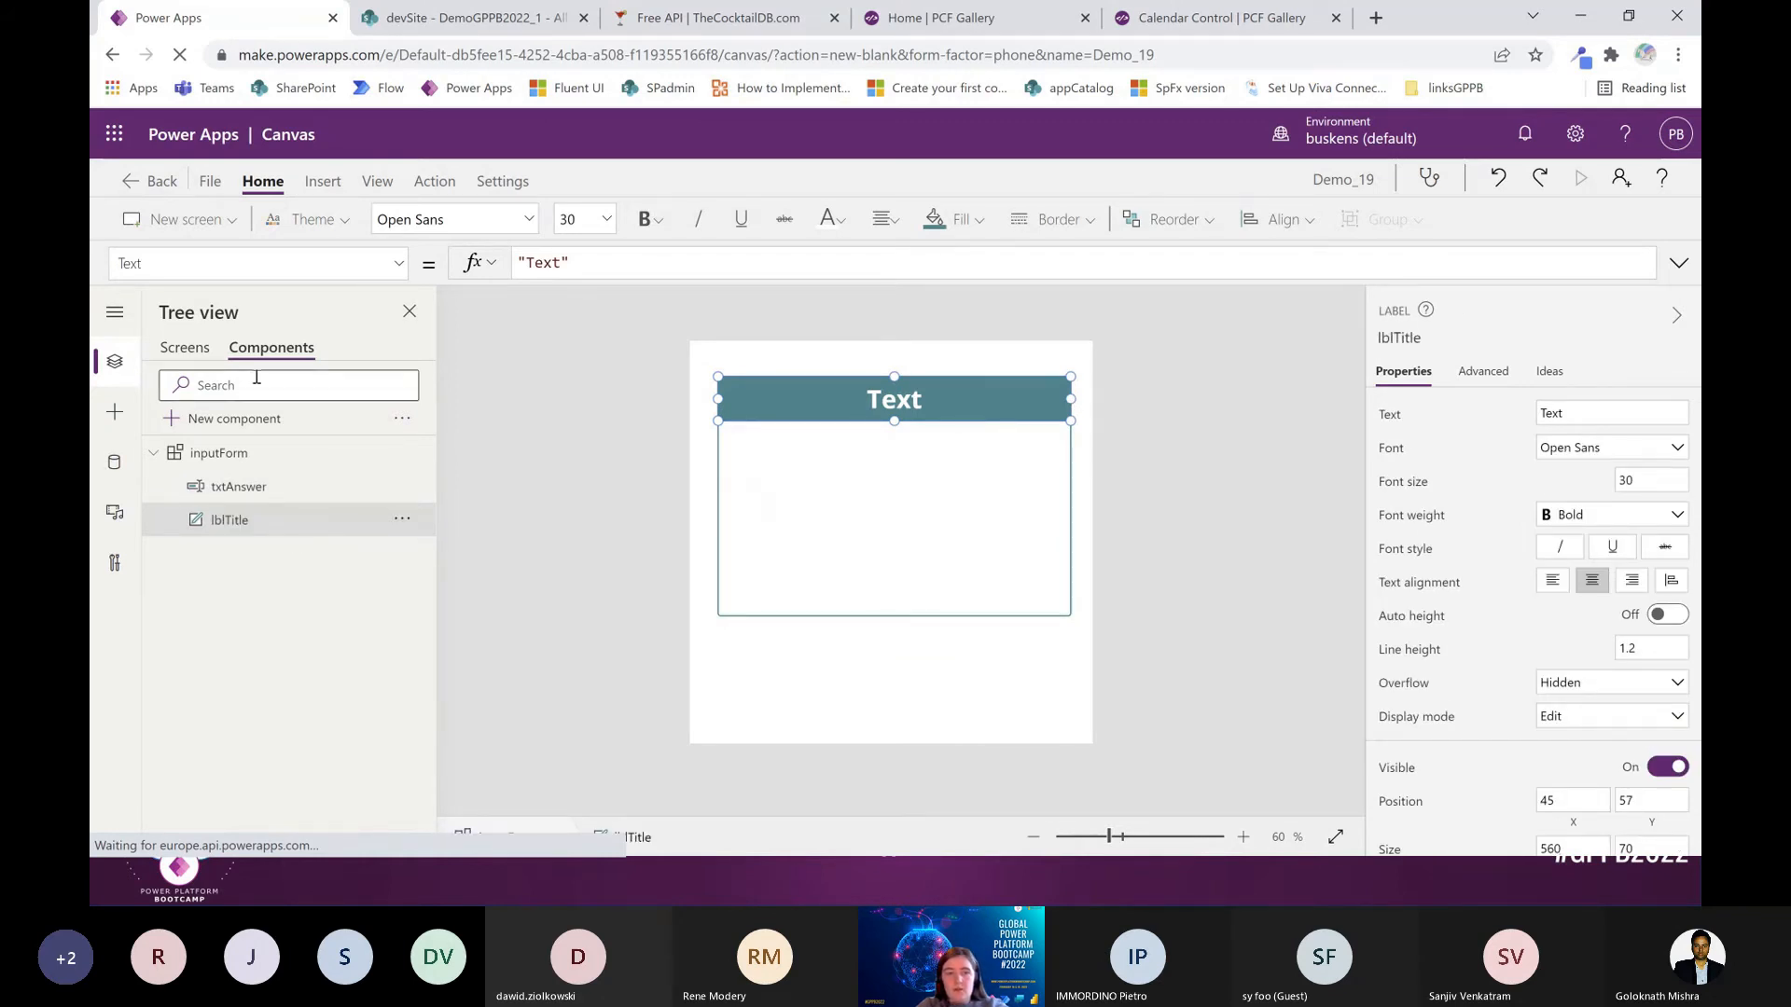
# Insert an inputForm component at the top of the Home Screen and shorten it to a height of about 486
pyautogui.click(187, 349)
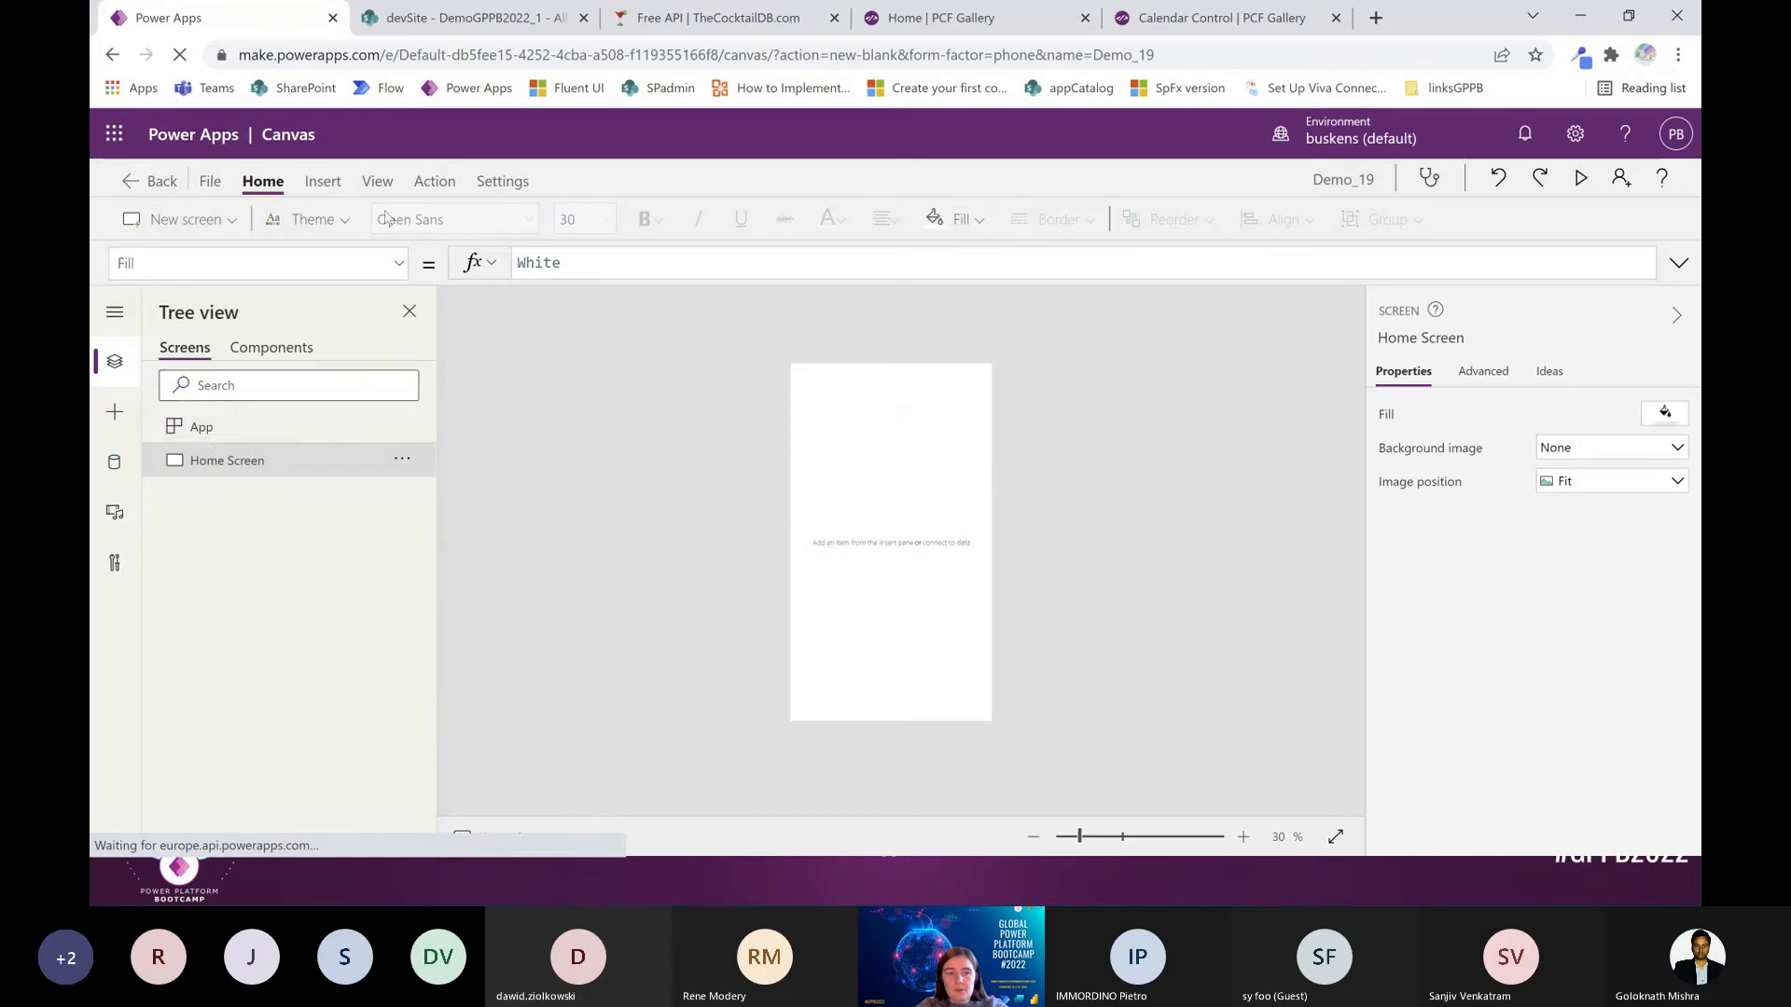
pyautogui.click(324, 183)
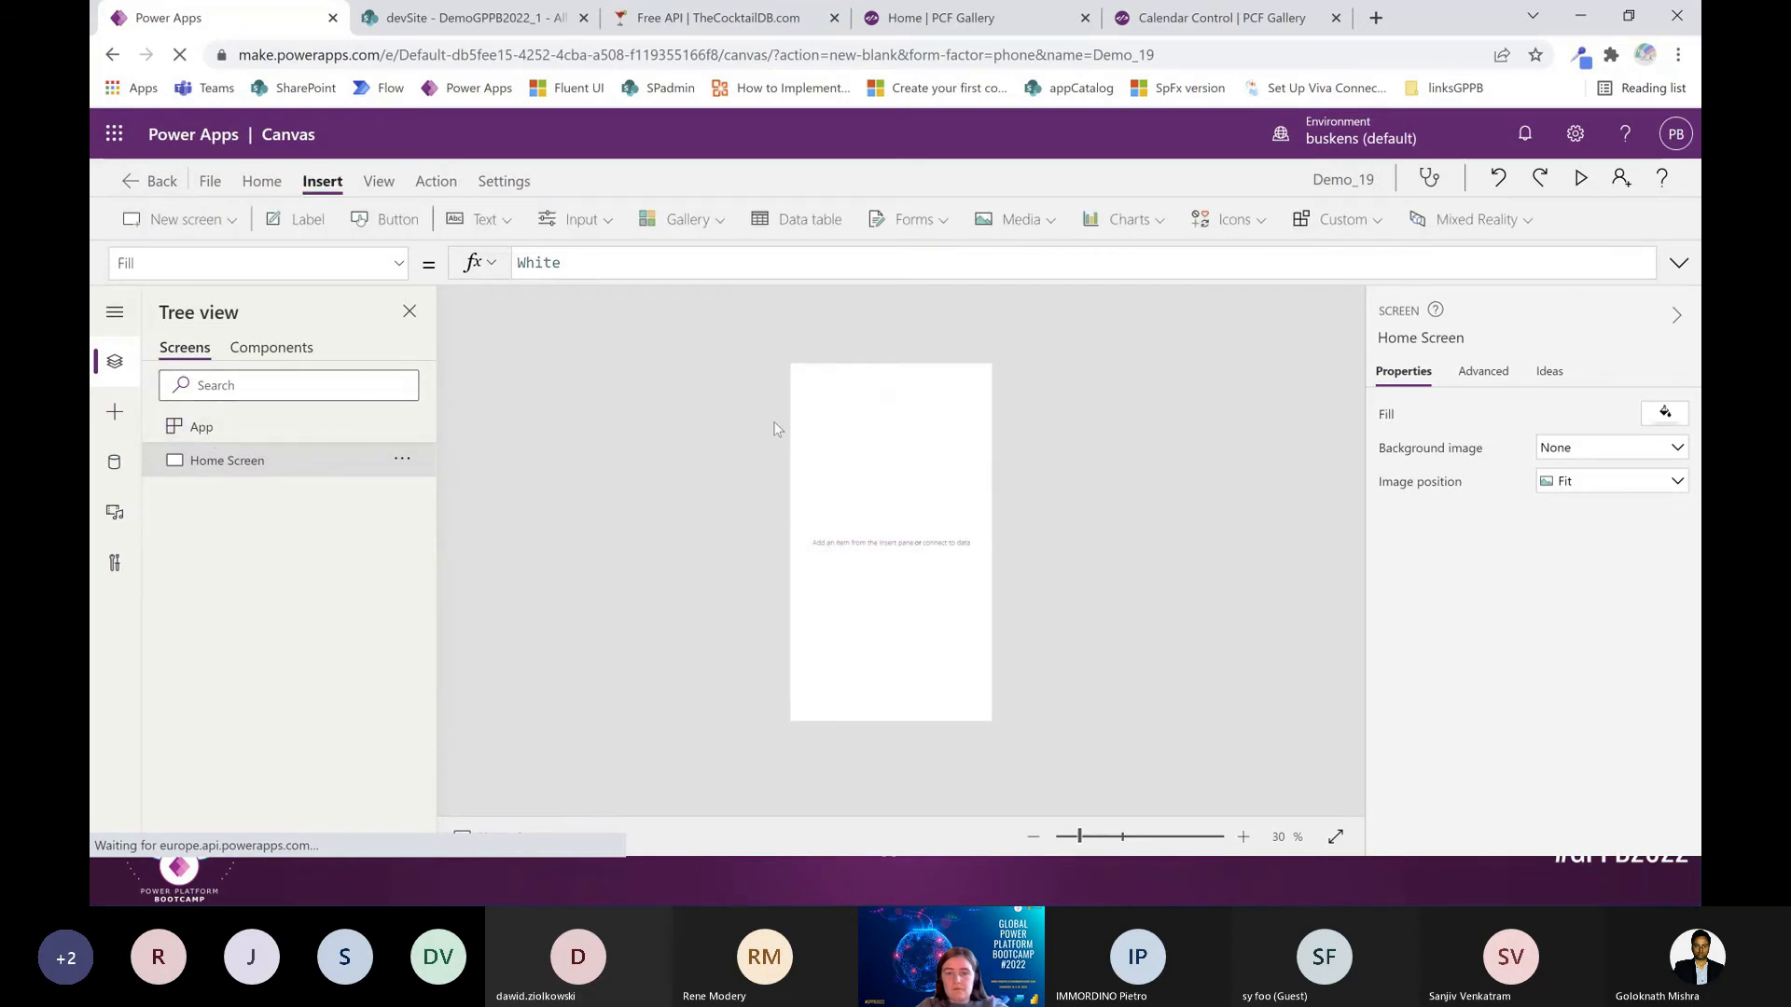
pyautogui.click(1367, 223)
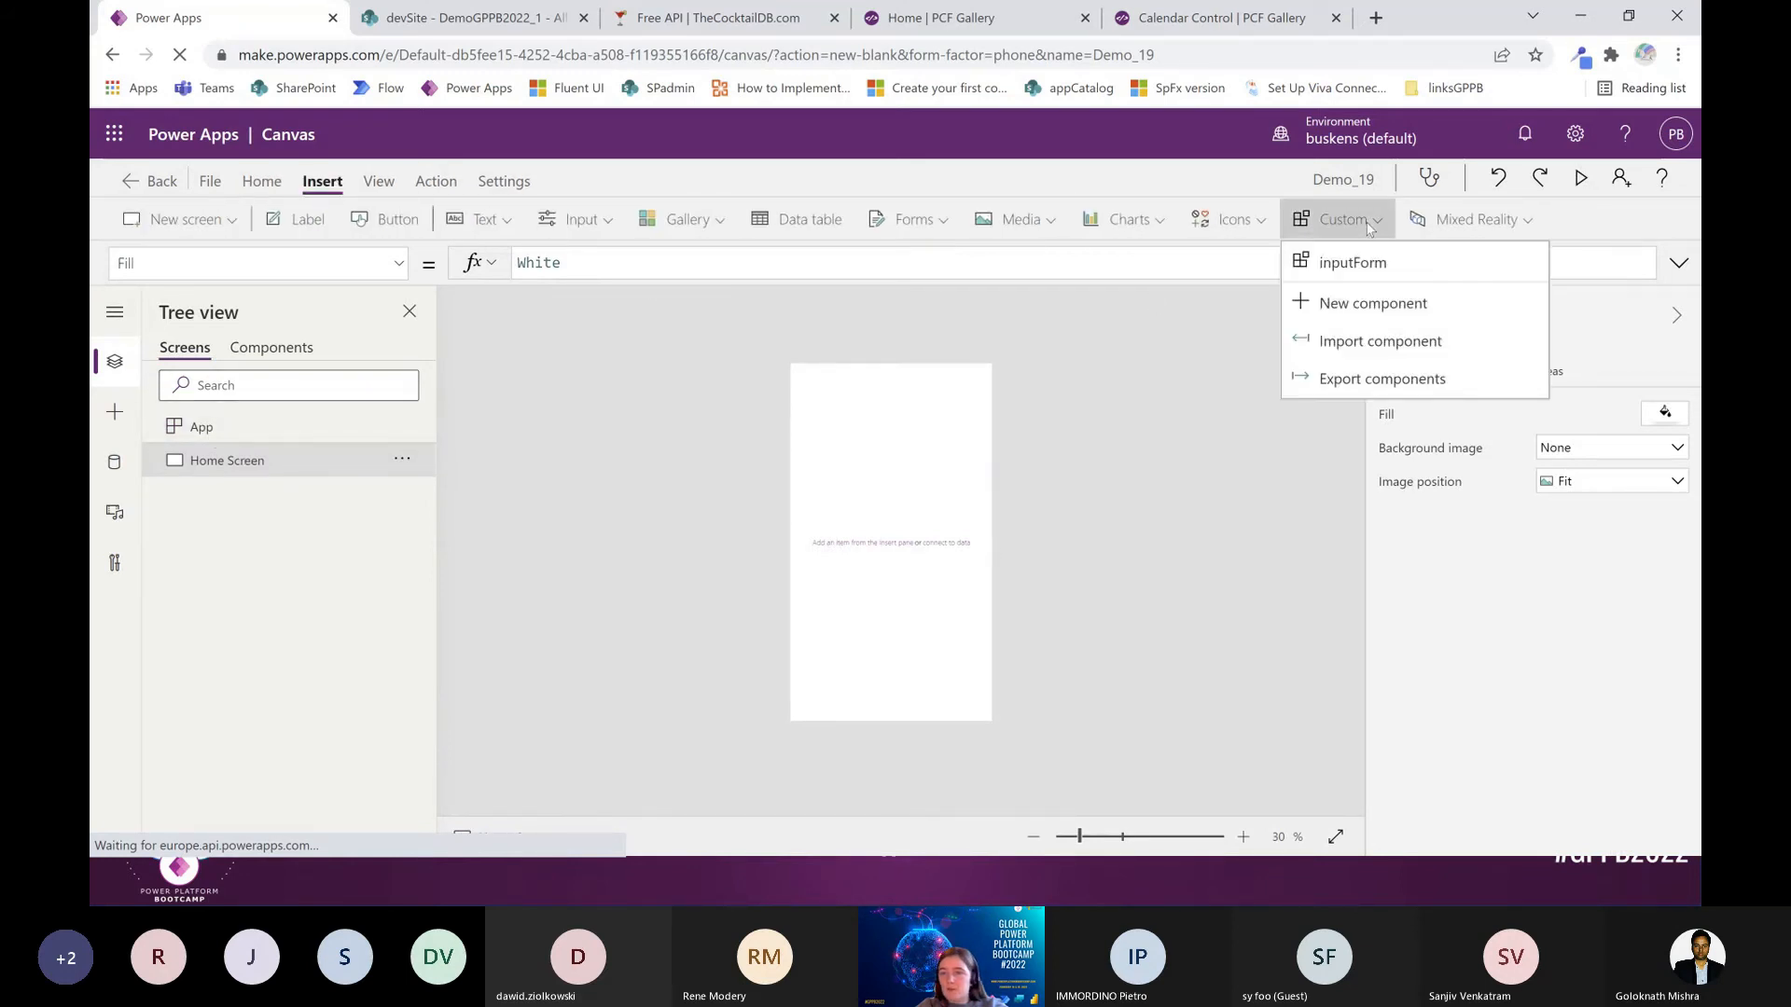
pyautogui.click(1352, 263)
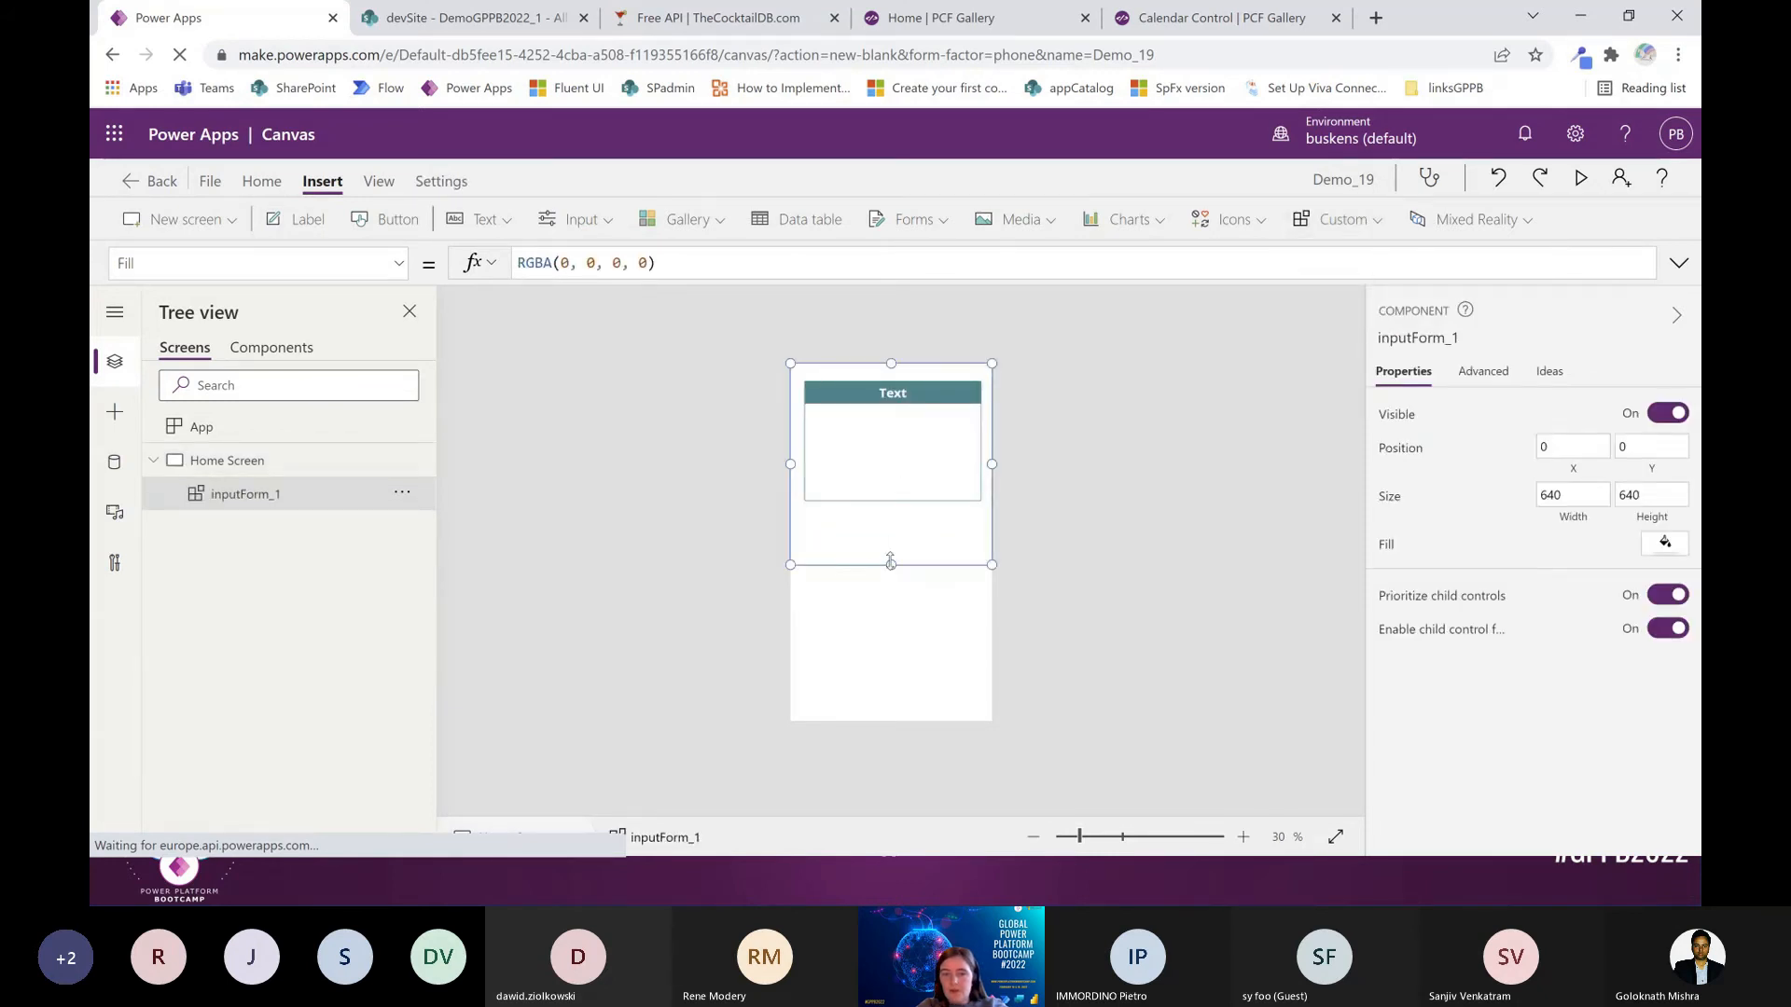
pyautogui.moveTo(894, 552); pyautogui.dragTo(909, 504)
# Insert a second inputForm component directly below the first one and shorten it to a height of about 476
pyautogui.click(1357, 230)
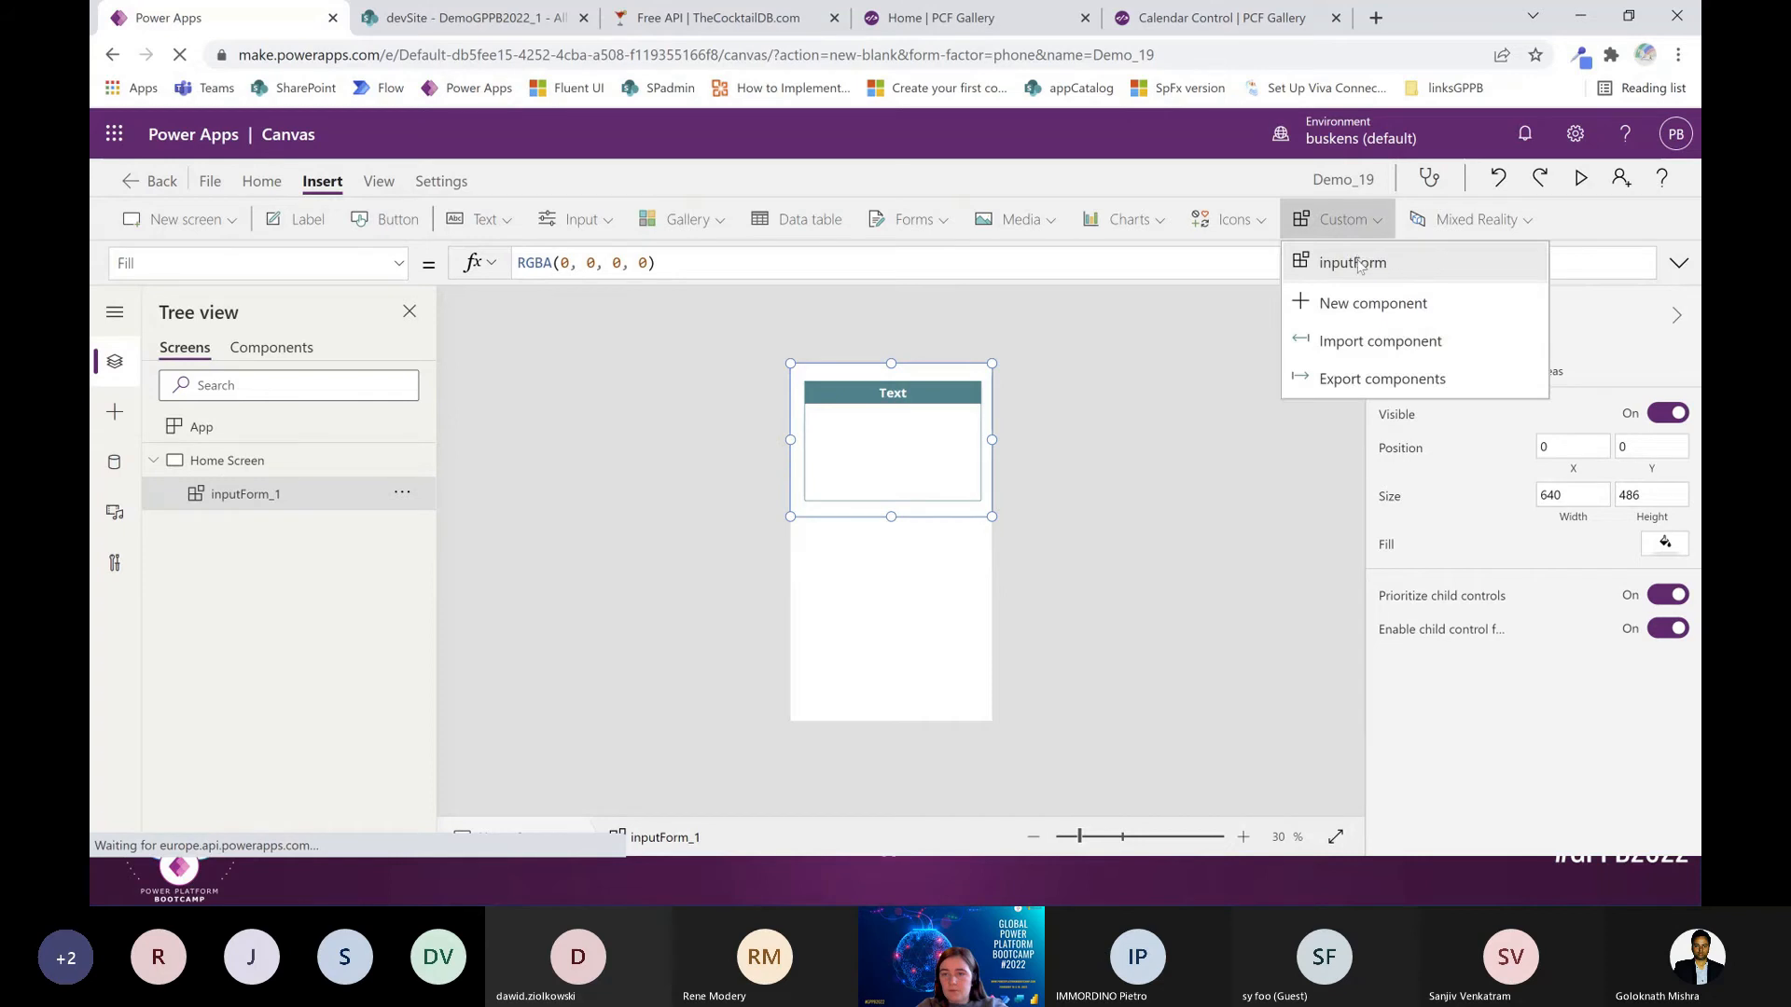
pyautogui.click(1359, 264)
pyautogui.moveTo(880, 470); pyautogui.dragTo(886, 623)
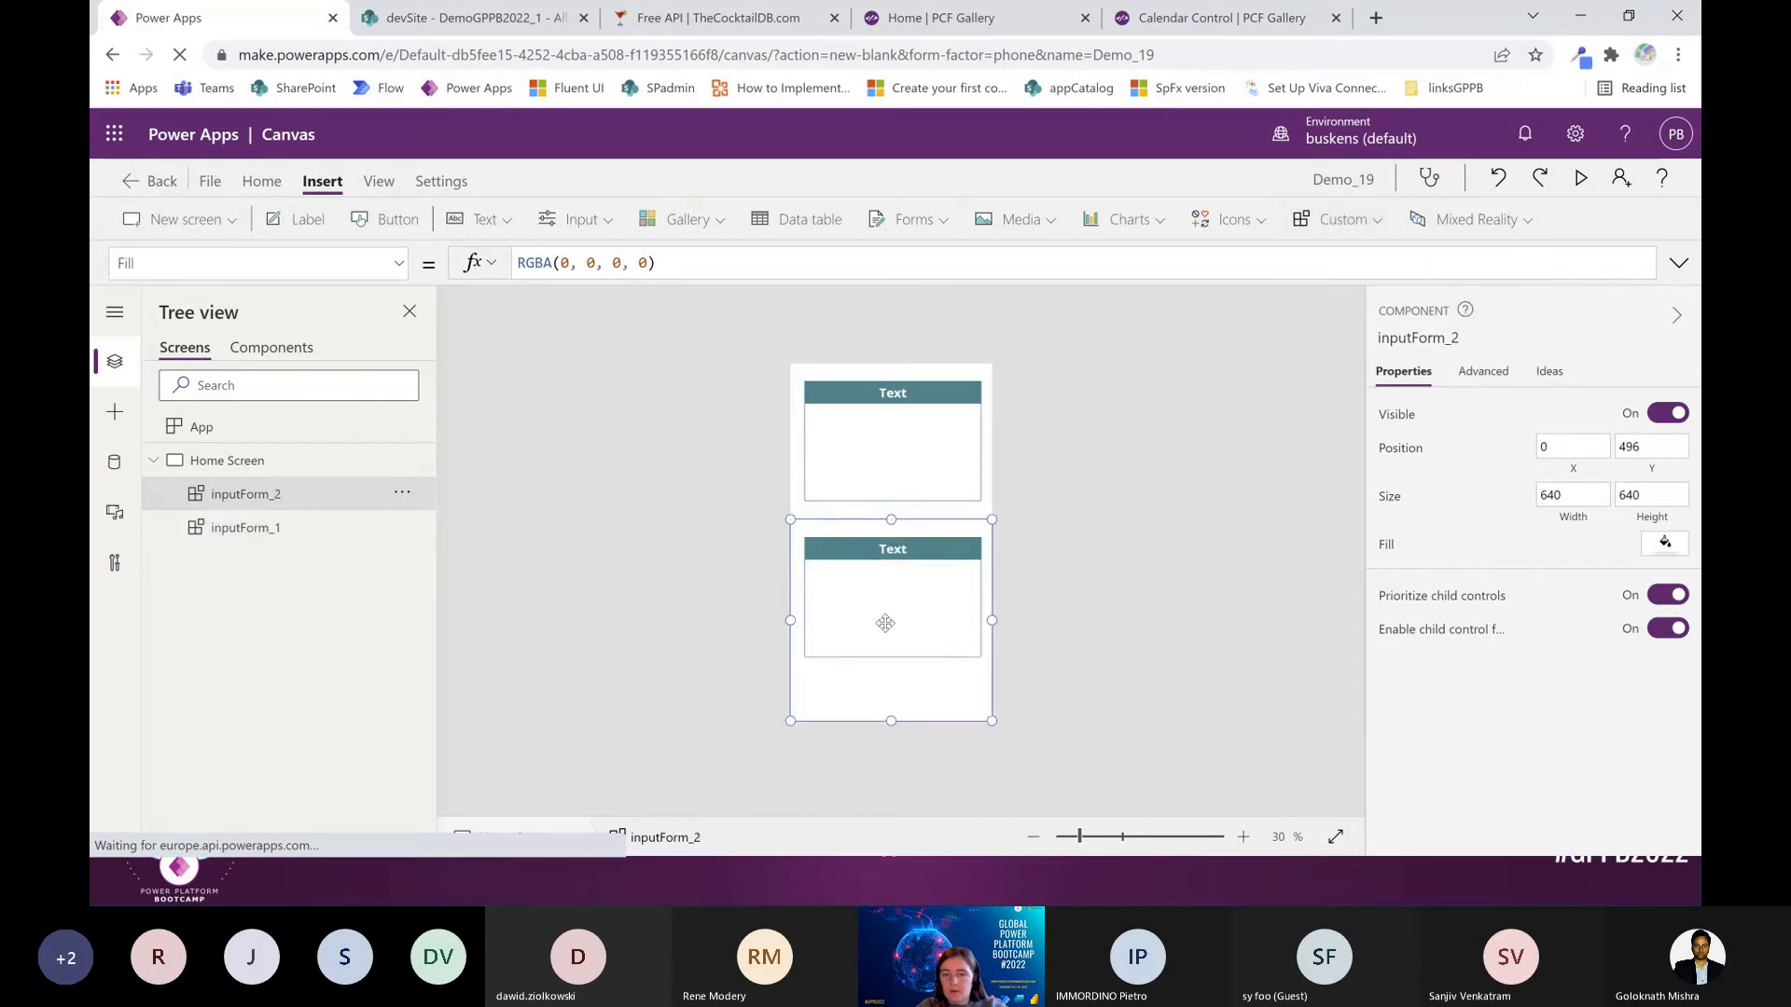
pyautogui.moveTo(891, 721); pyautogui.dragTo(896, 612)
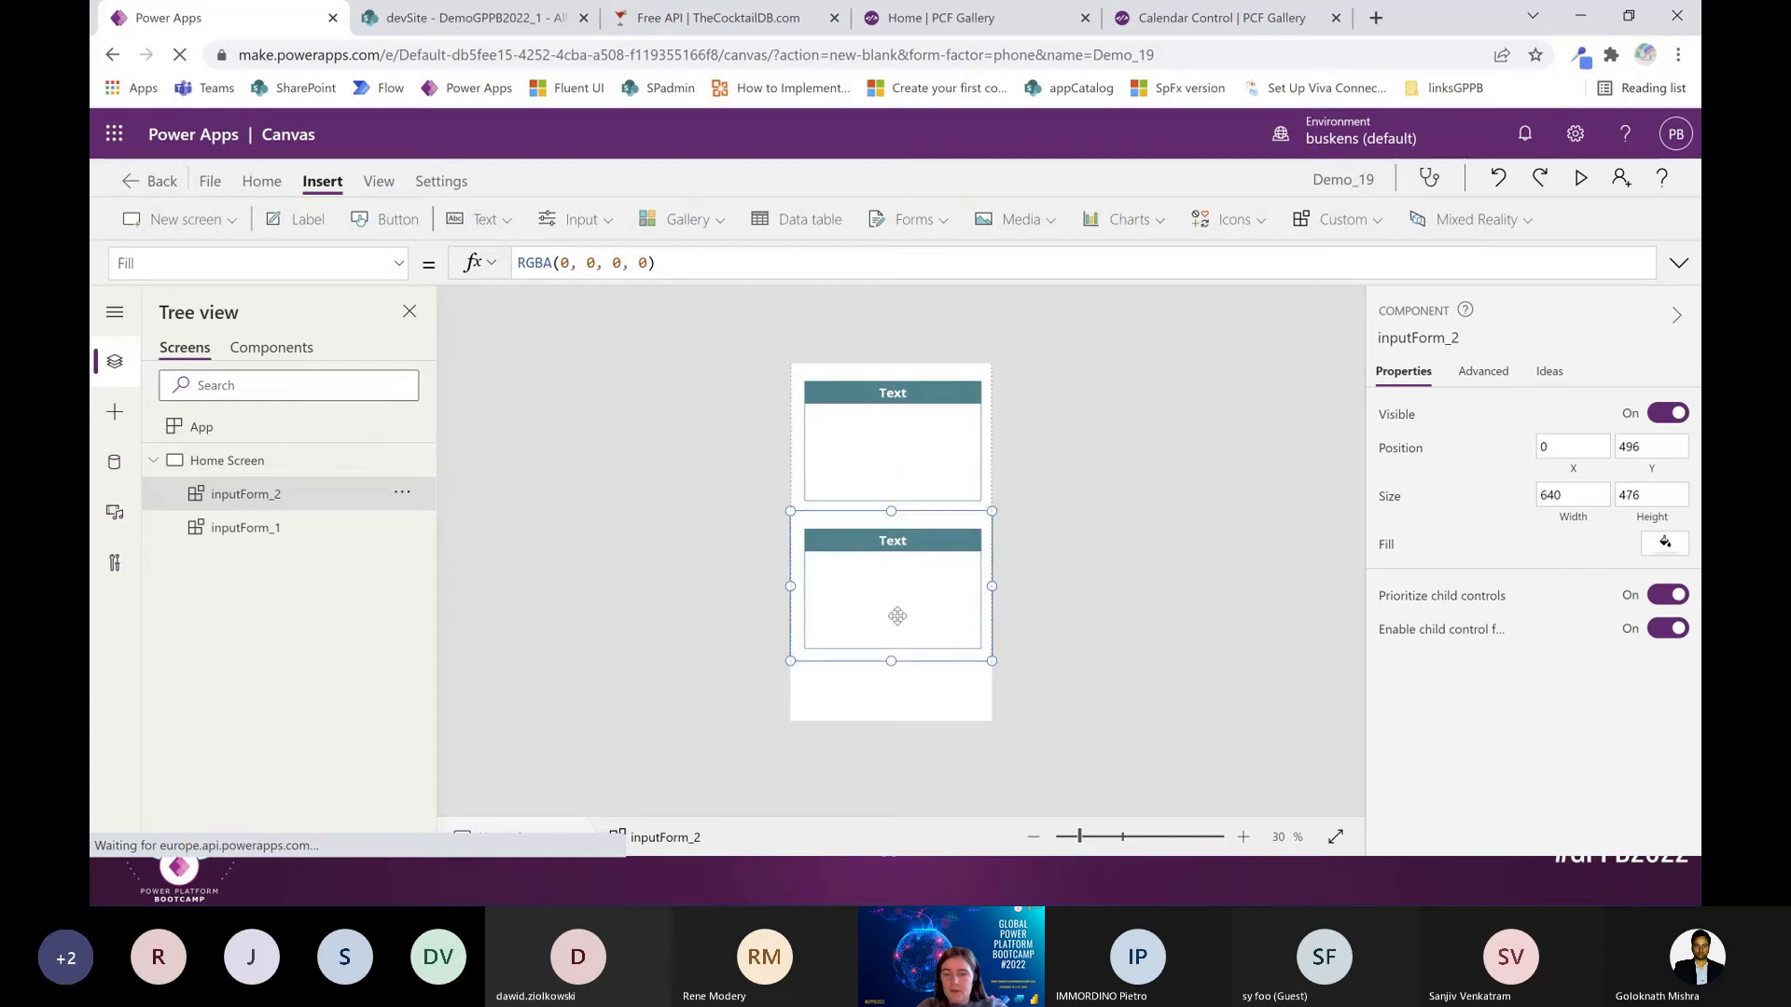
pyautogui.click(892, 480)
# Preview the app, enter the test text "er" in the upper form's answer box, and close the preview
pyautogui.click(1581, 177)
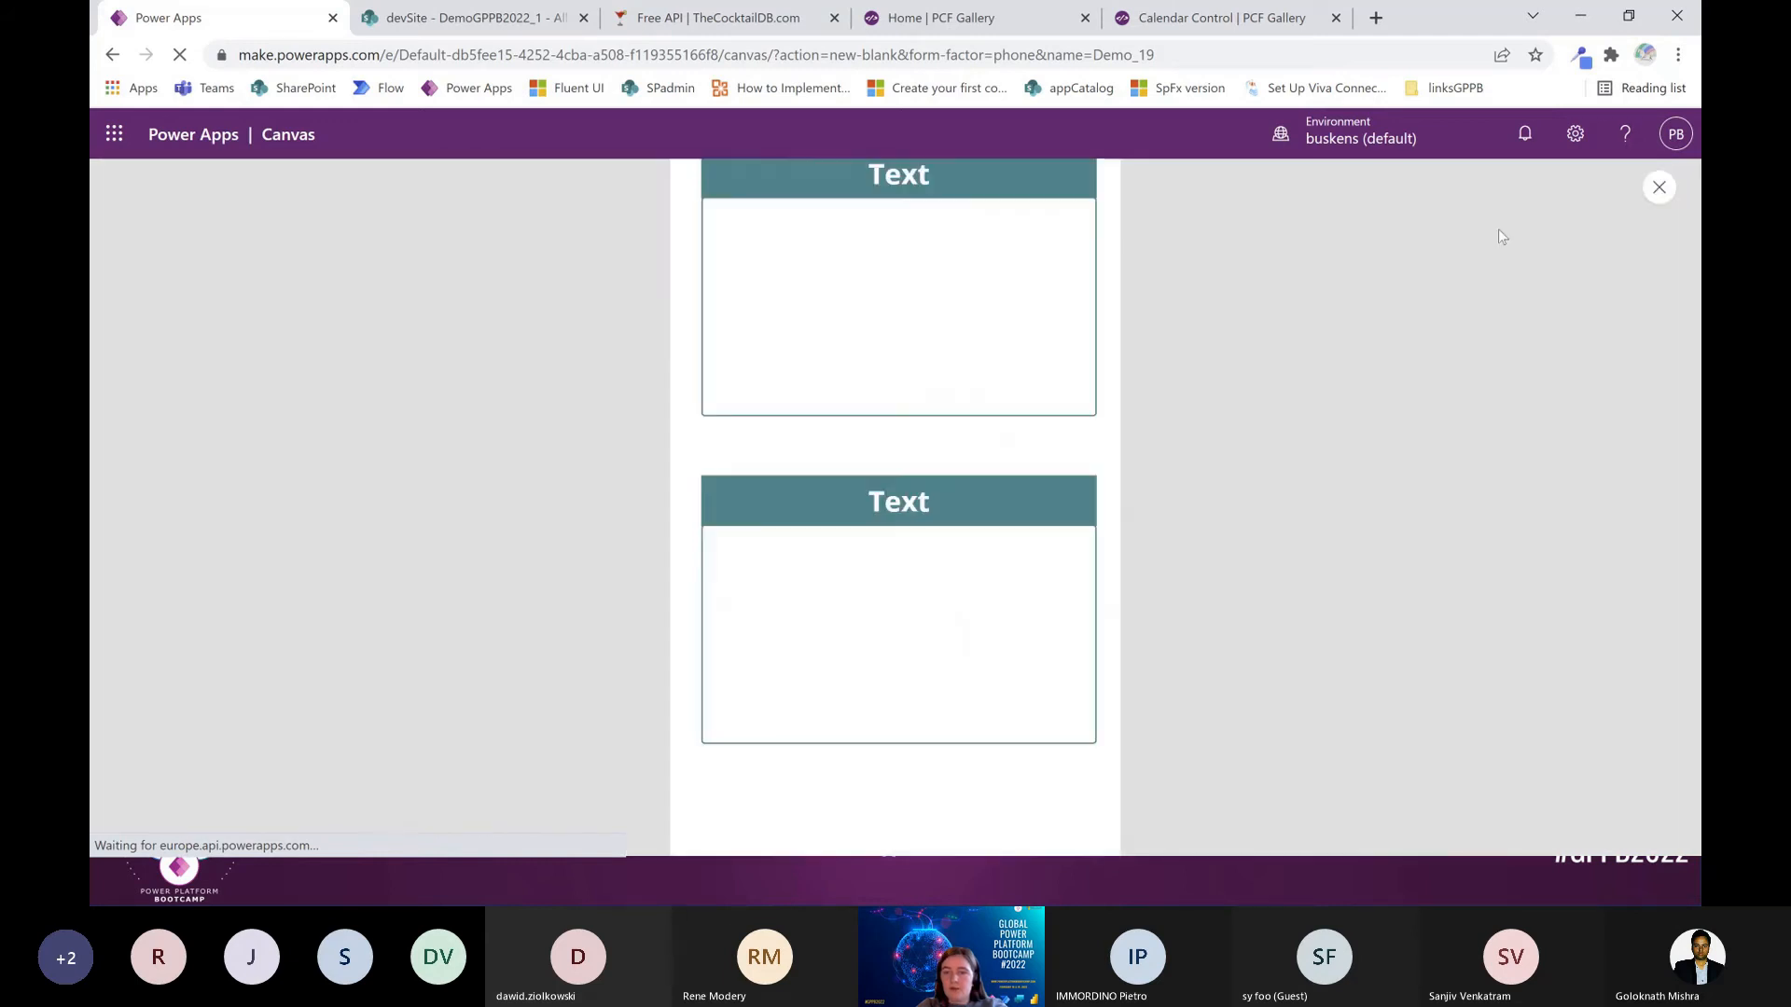
pyautogui.click(919, 347)
pyautogui.write('er')
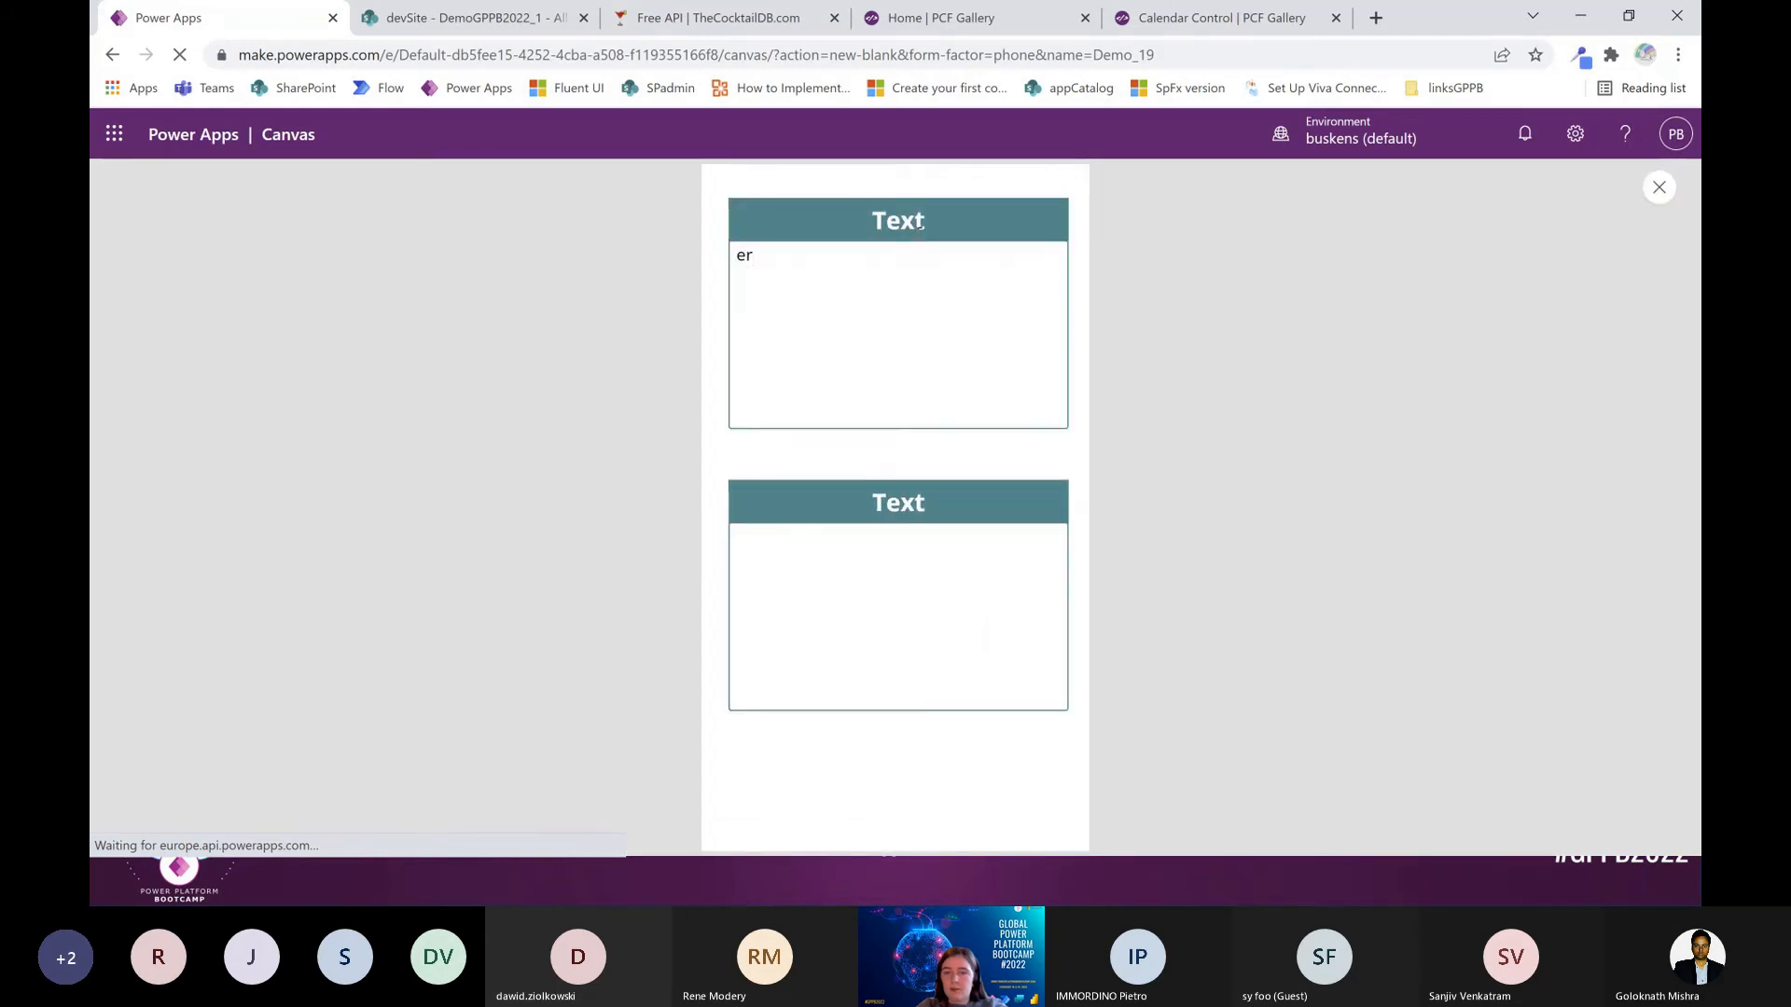
pyautogui.click(1659, 188)
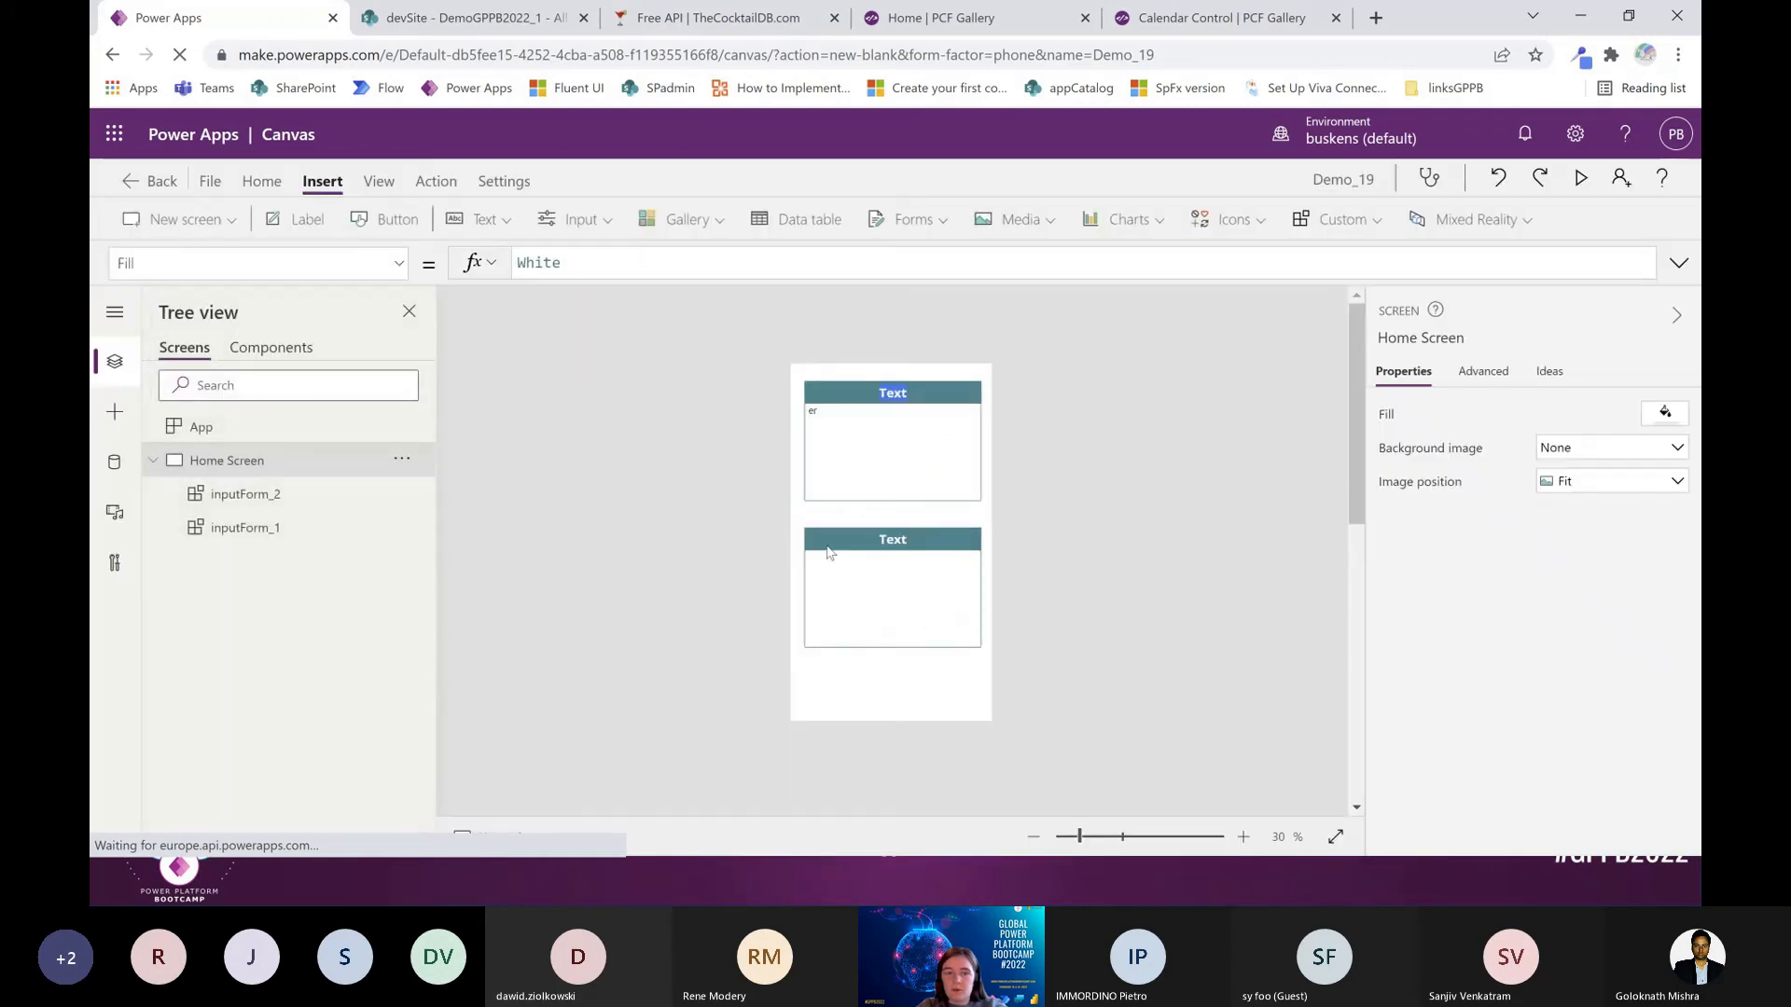
# Create an Input custom property of type Text on the inputForm component, named Title and described as "Title of the input form"
pyautogui.click(272, 347)
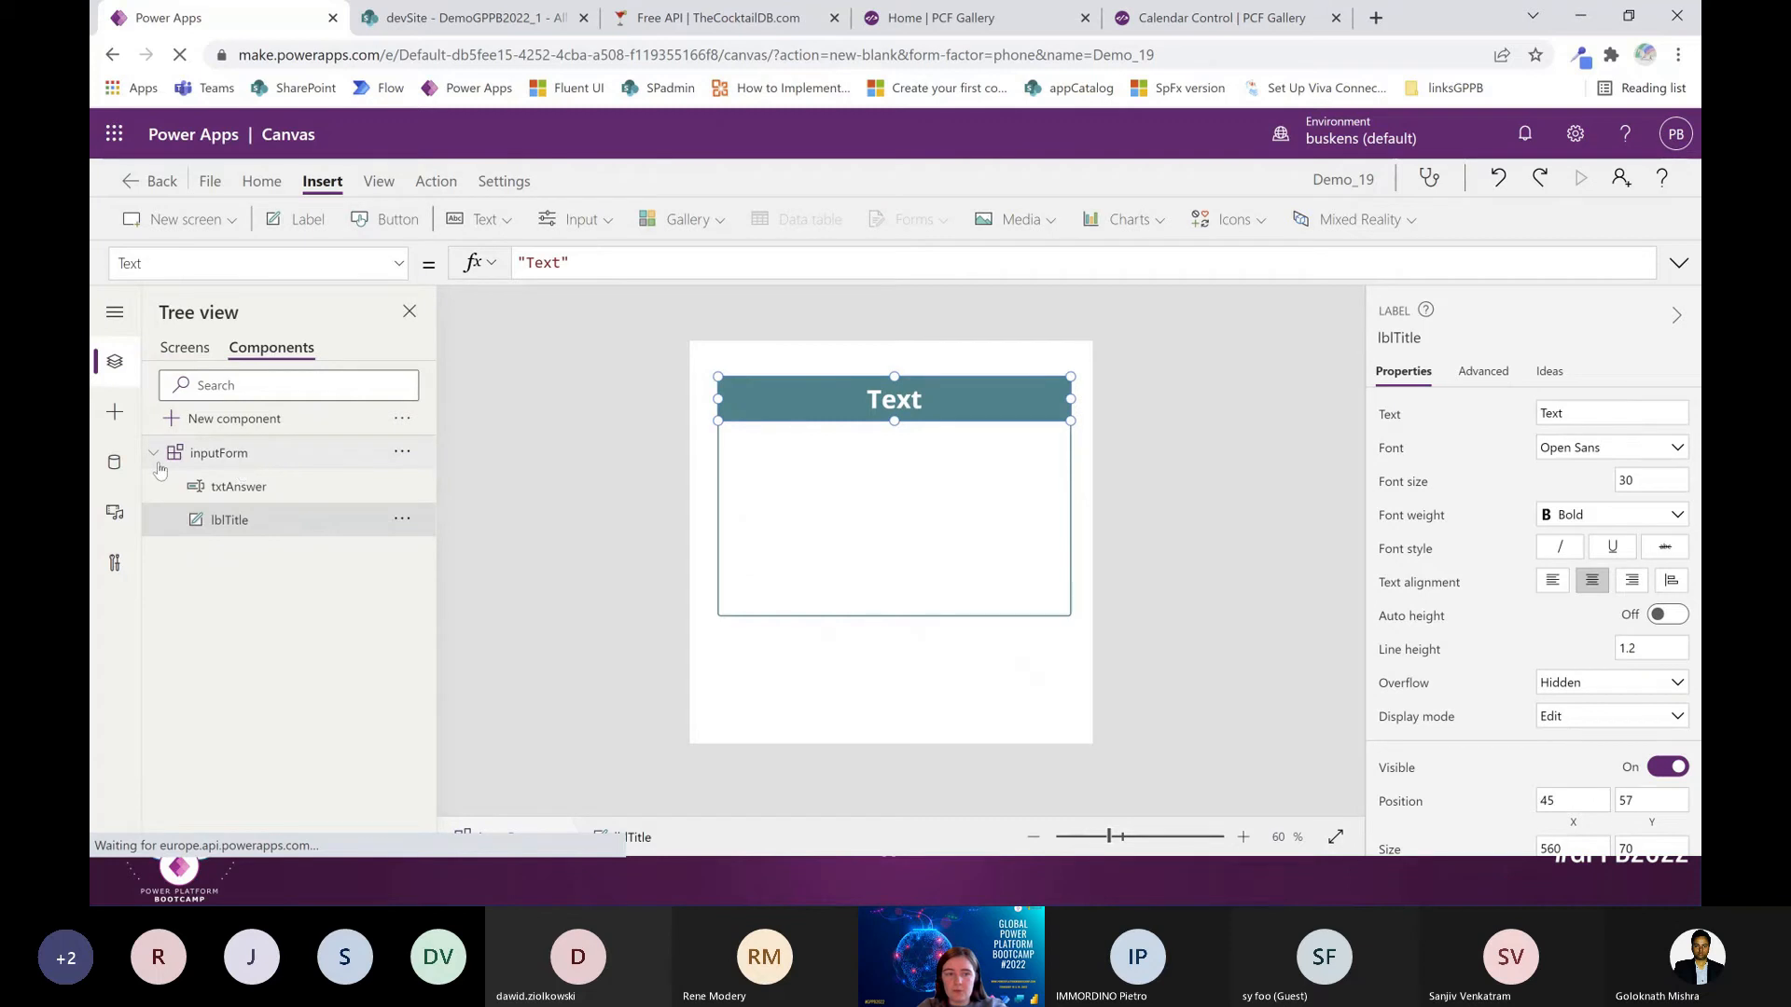
pyautogui.click(268, 460)
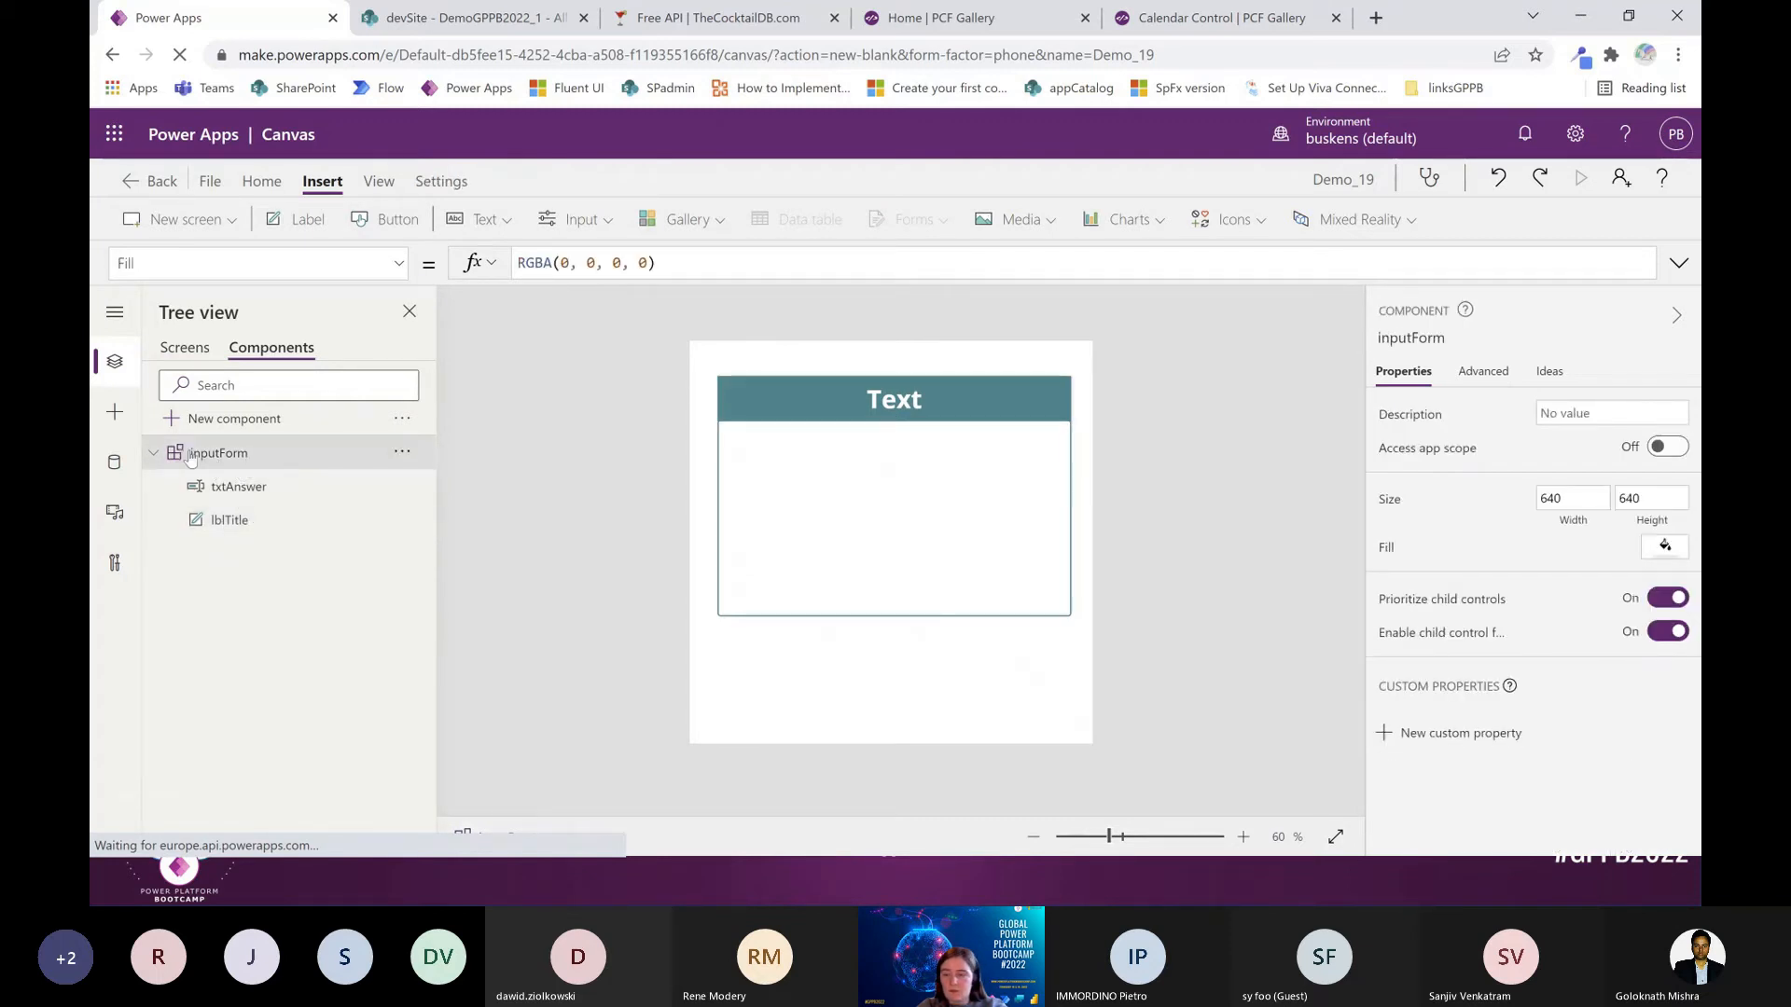
pyautogui.click(1487, 733)
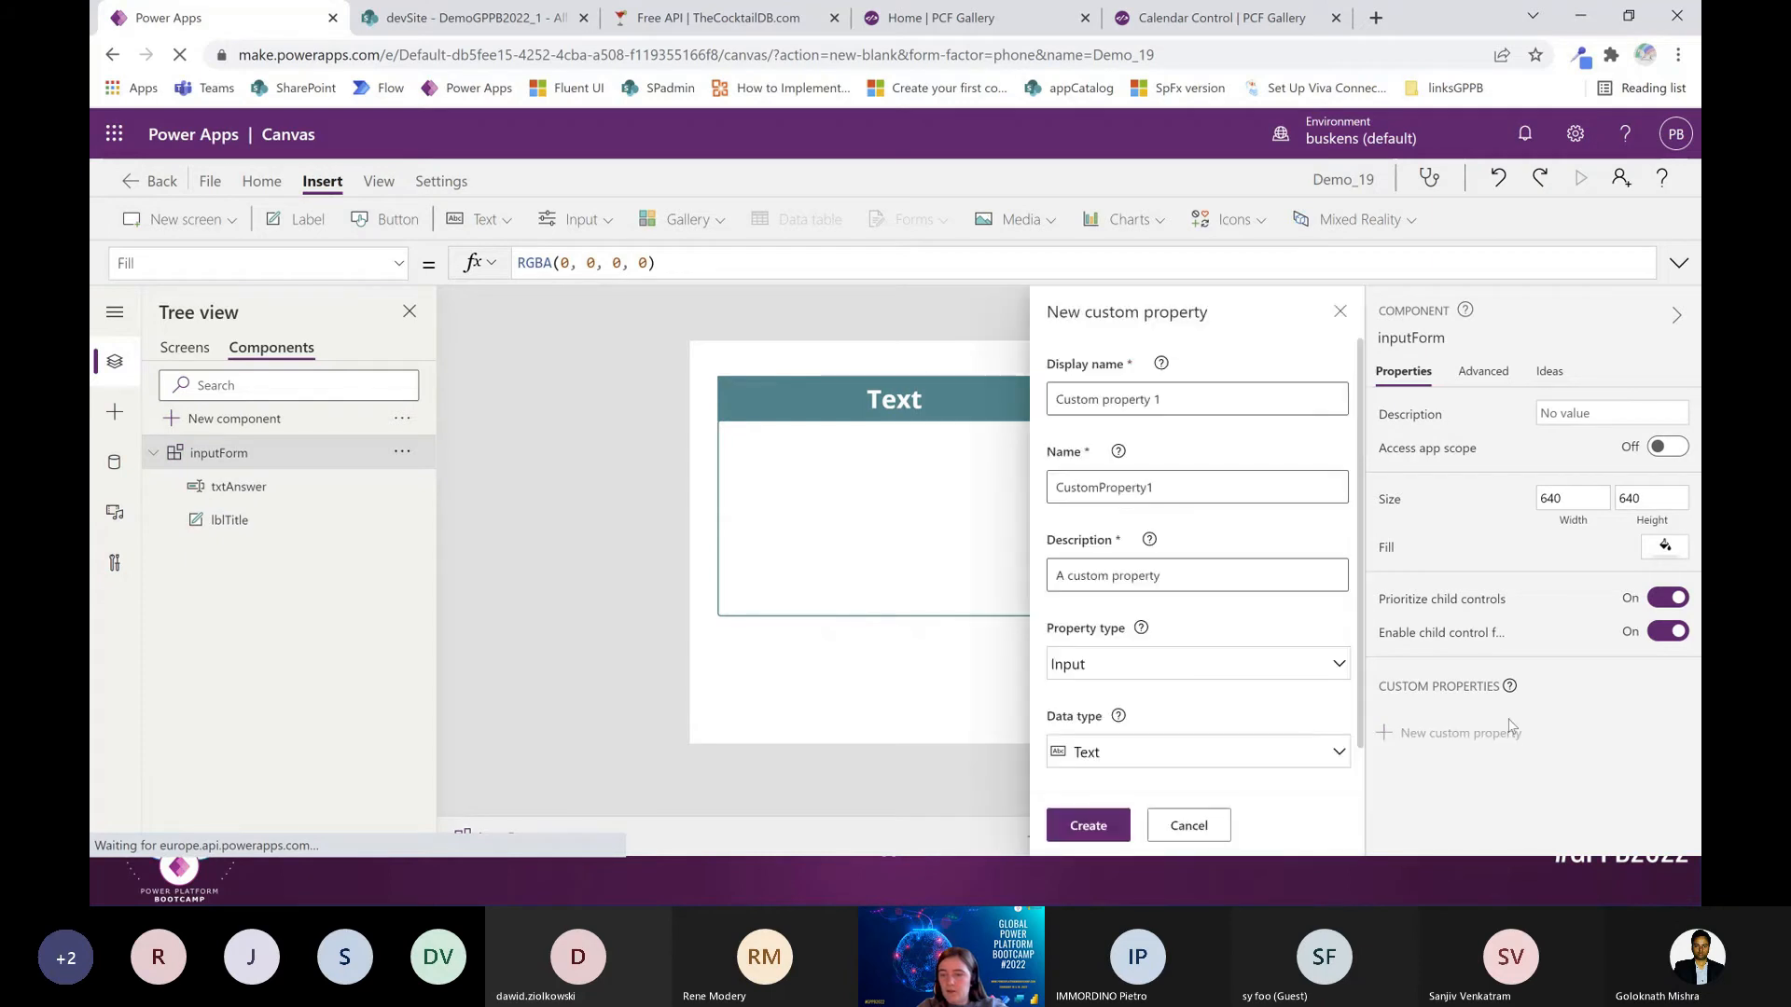
pyautogui.tripleClick(1188, 392)
pyautogui.write('Title')
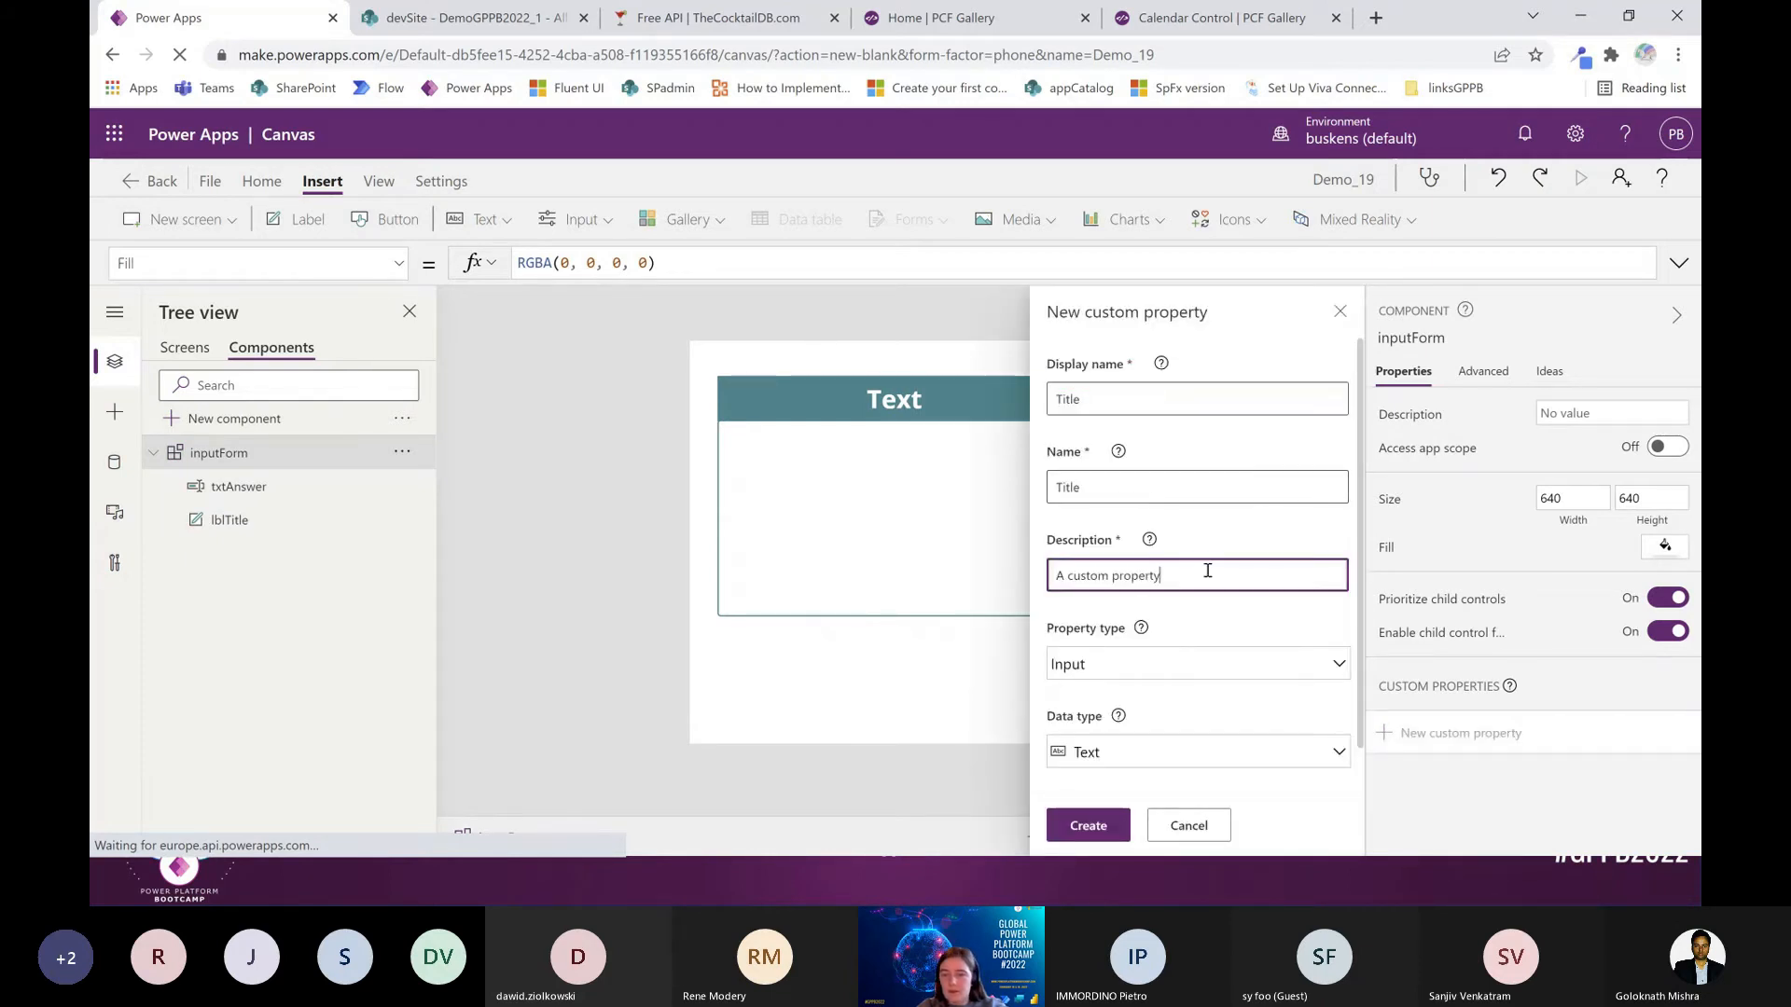
pyautogui.moveTo(1206, 574); pyautogui.dragTo(982, 584)
pyautogui.write('Th')
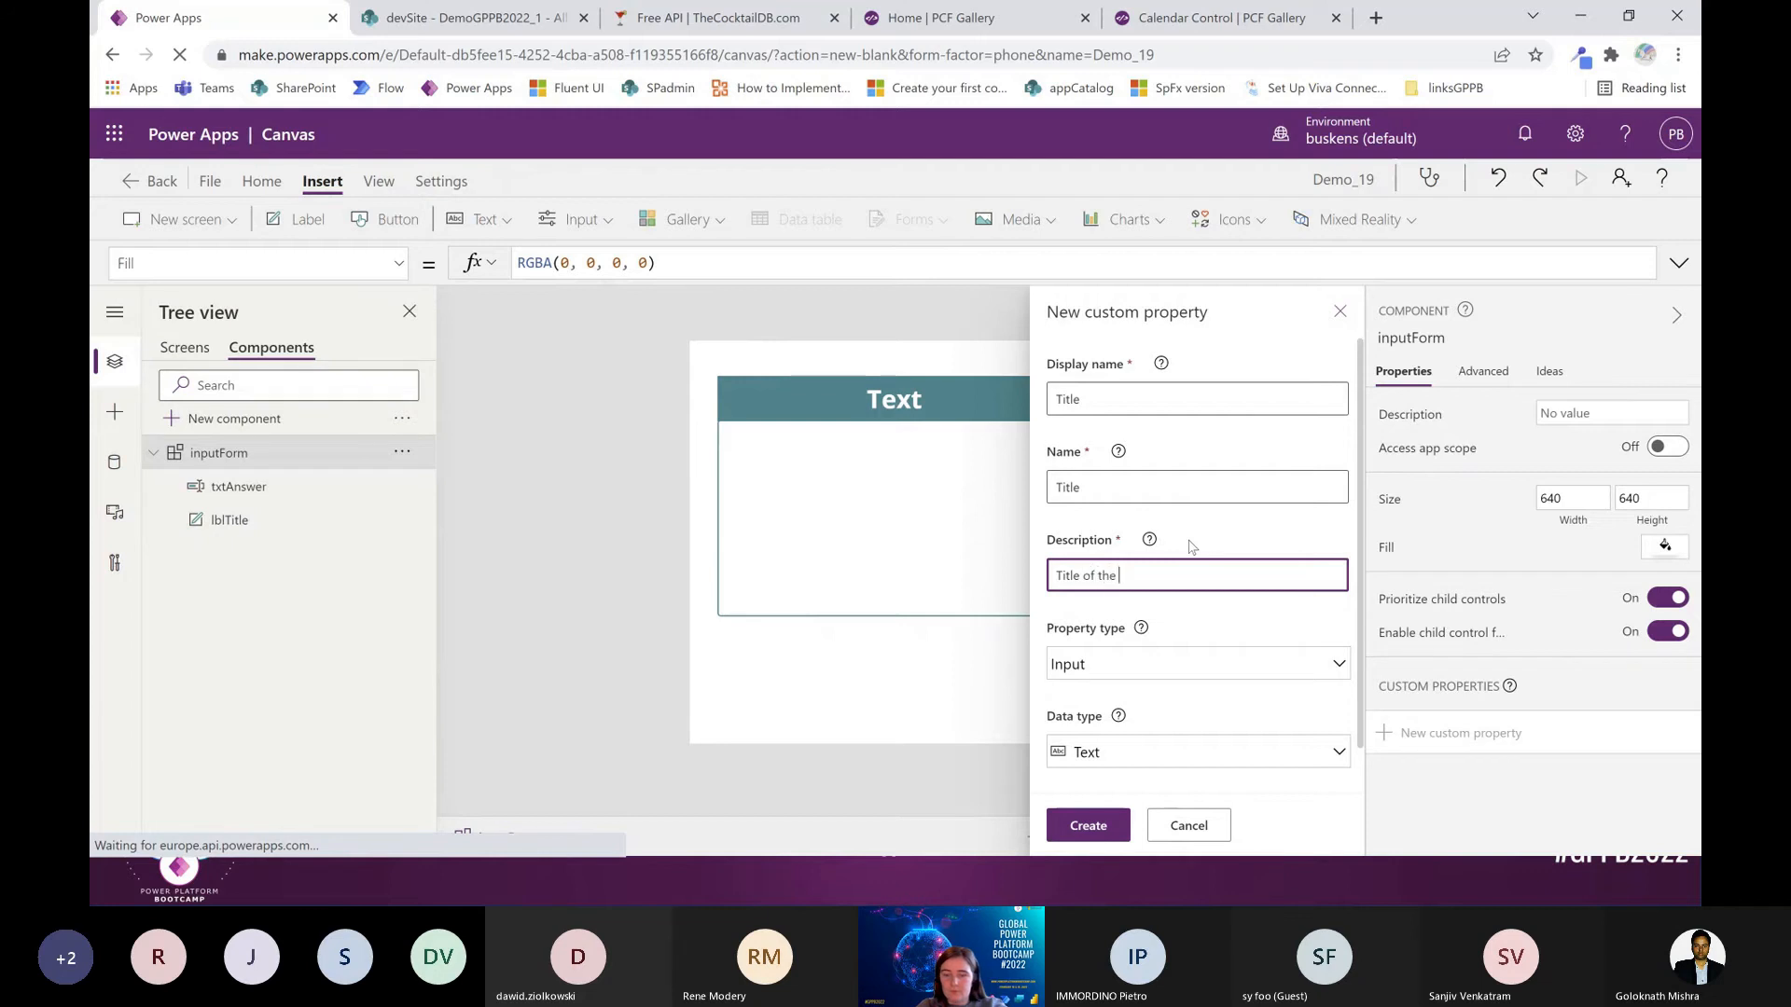
pyautogui.write('form')
pyautogui.scroll(-1, 1184, 707)
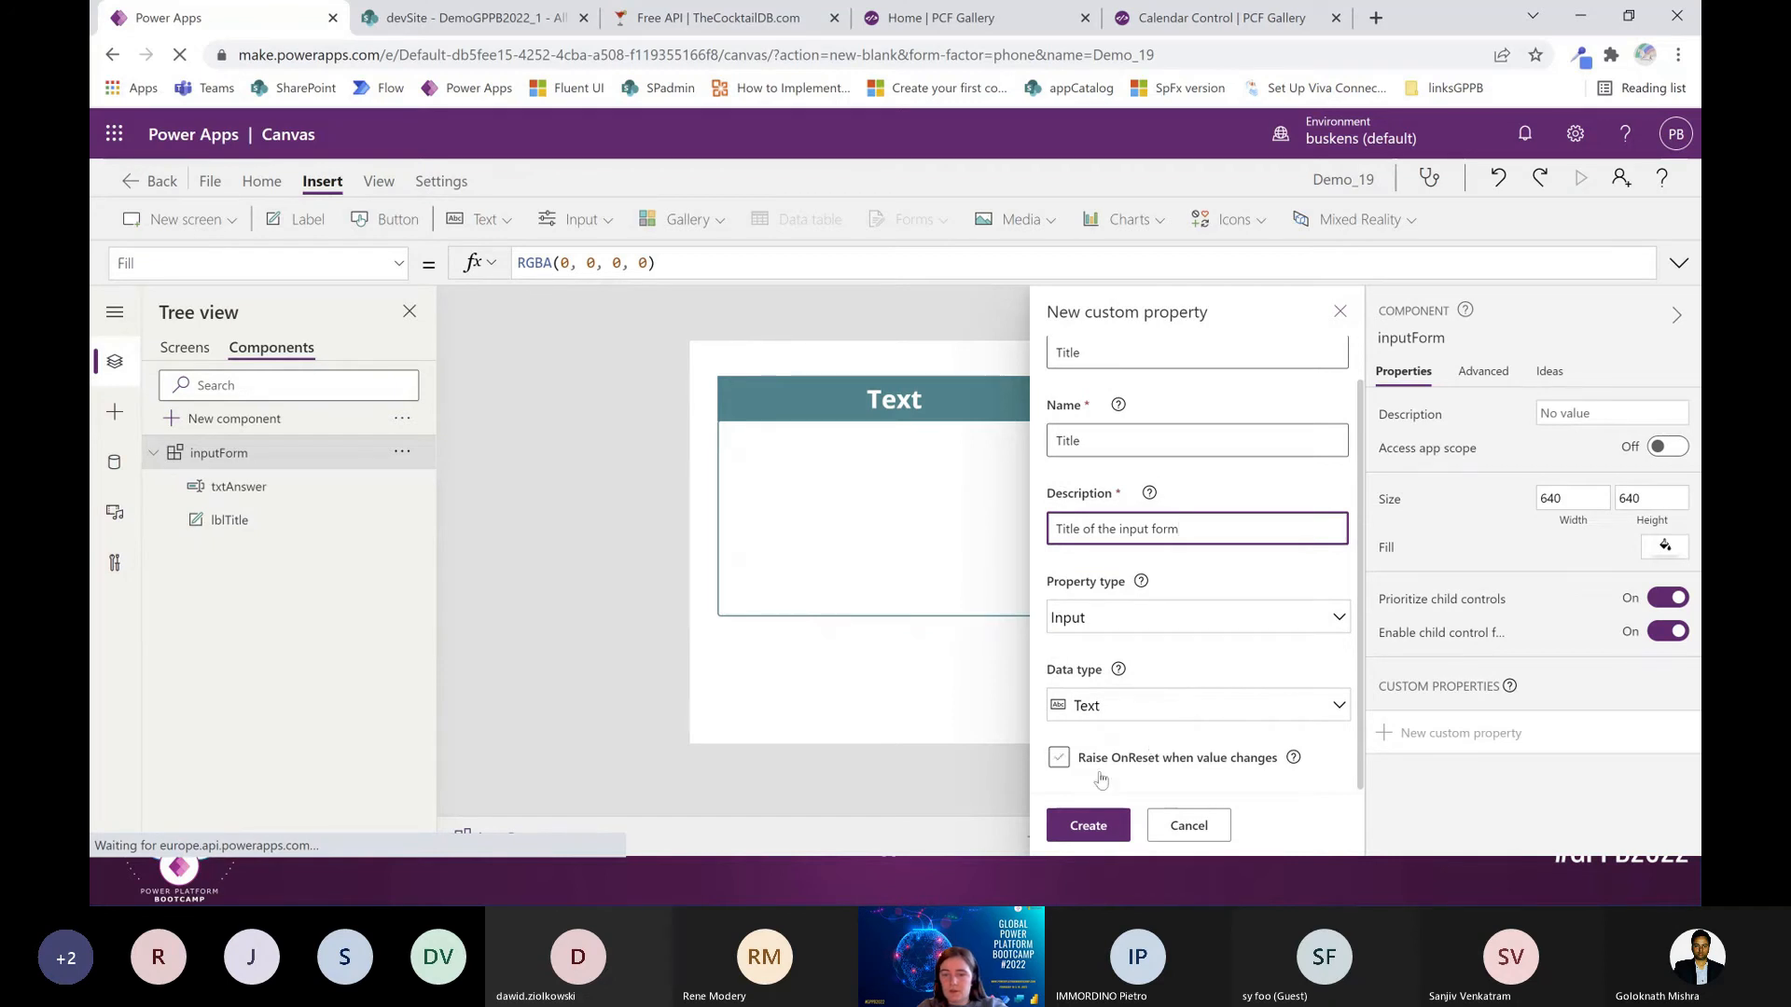
pyautogui.click(1105, 824)
# Bind the Text property of the component's lblTitle label to the custom property with the formula inputForm.Title
pyautogui.click(876, 408)
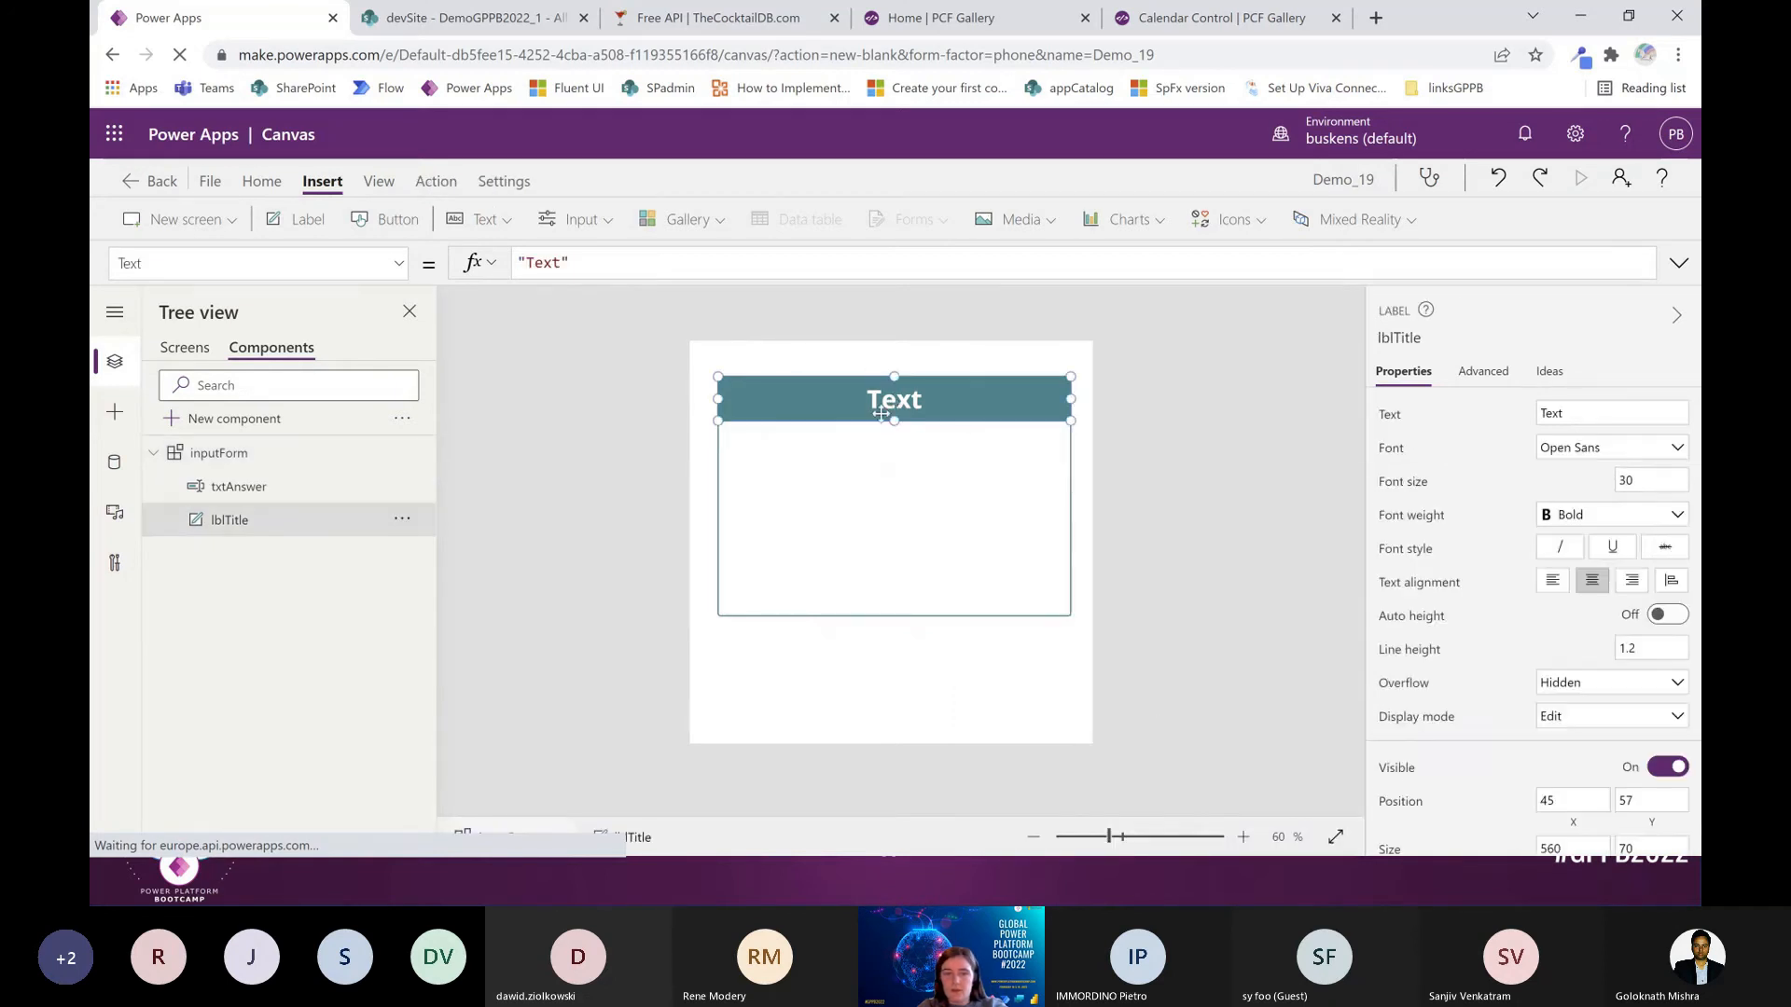
pyautogui.hotkey('ctrl', 'a')
pyautogui.write('inputForm.')
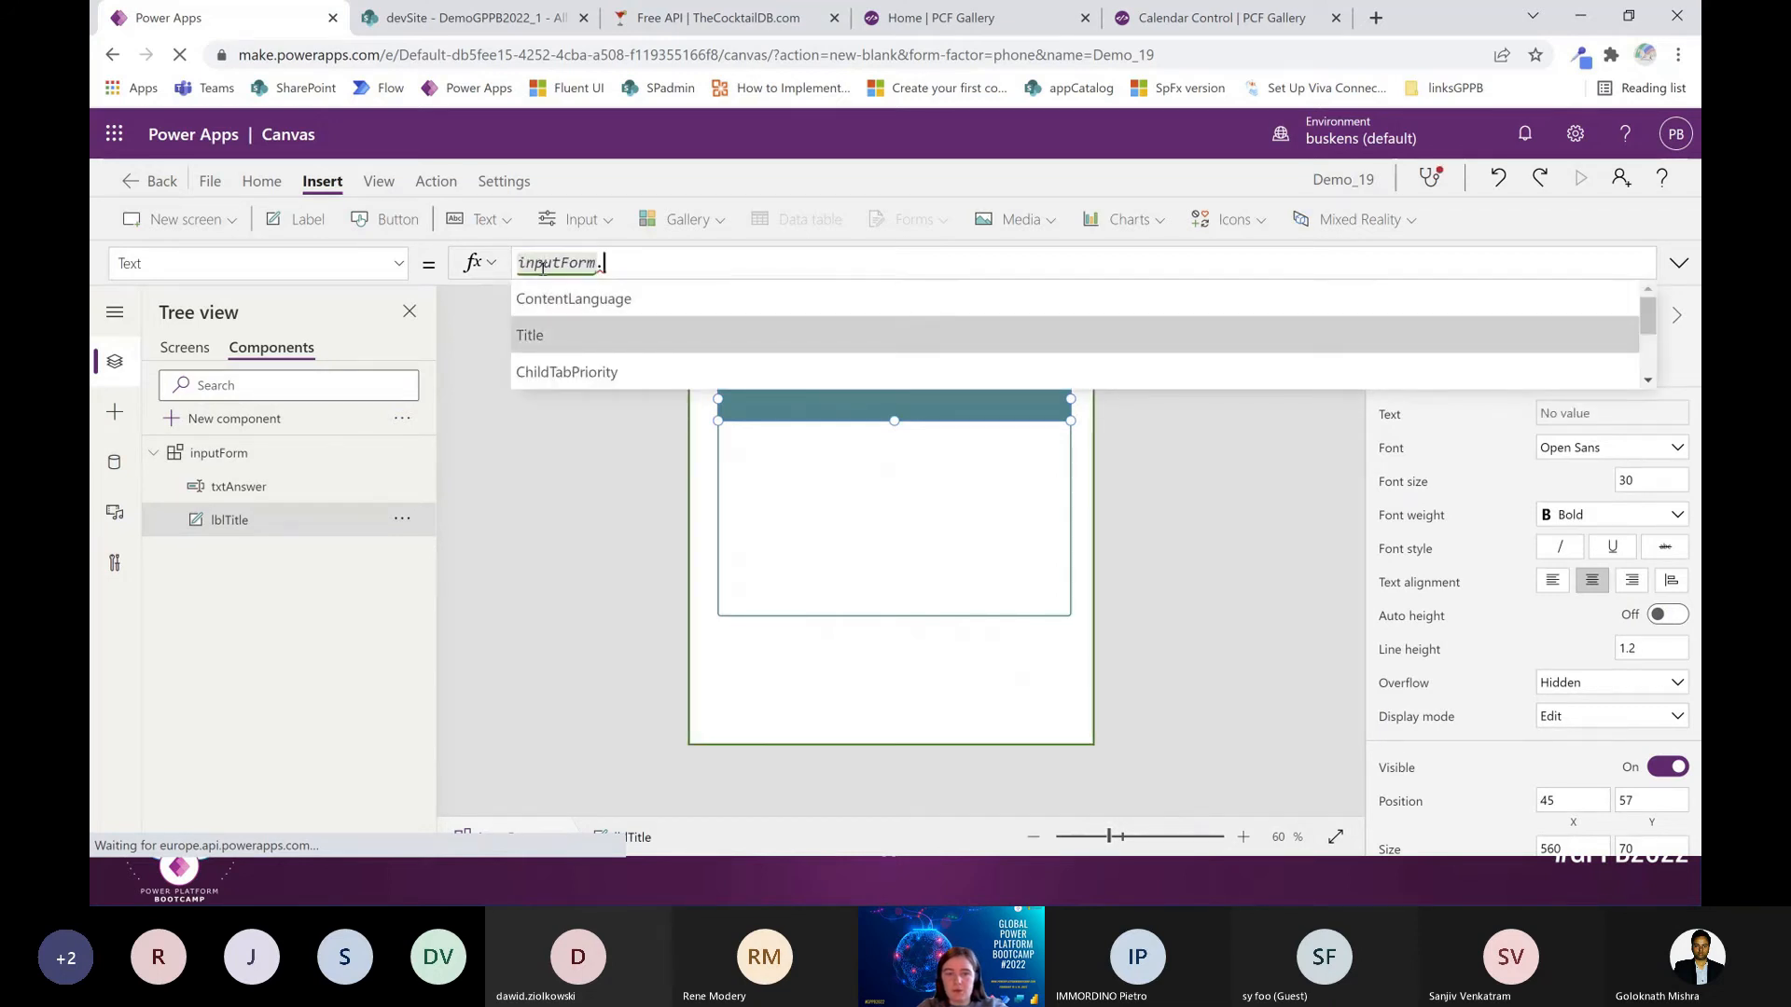
pyautogui.click(541, 334)
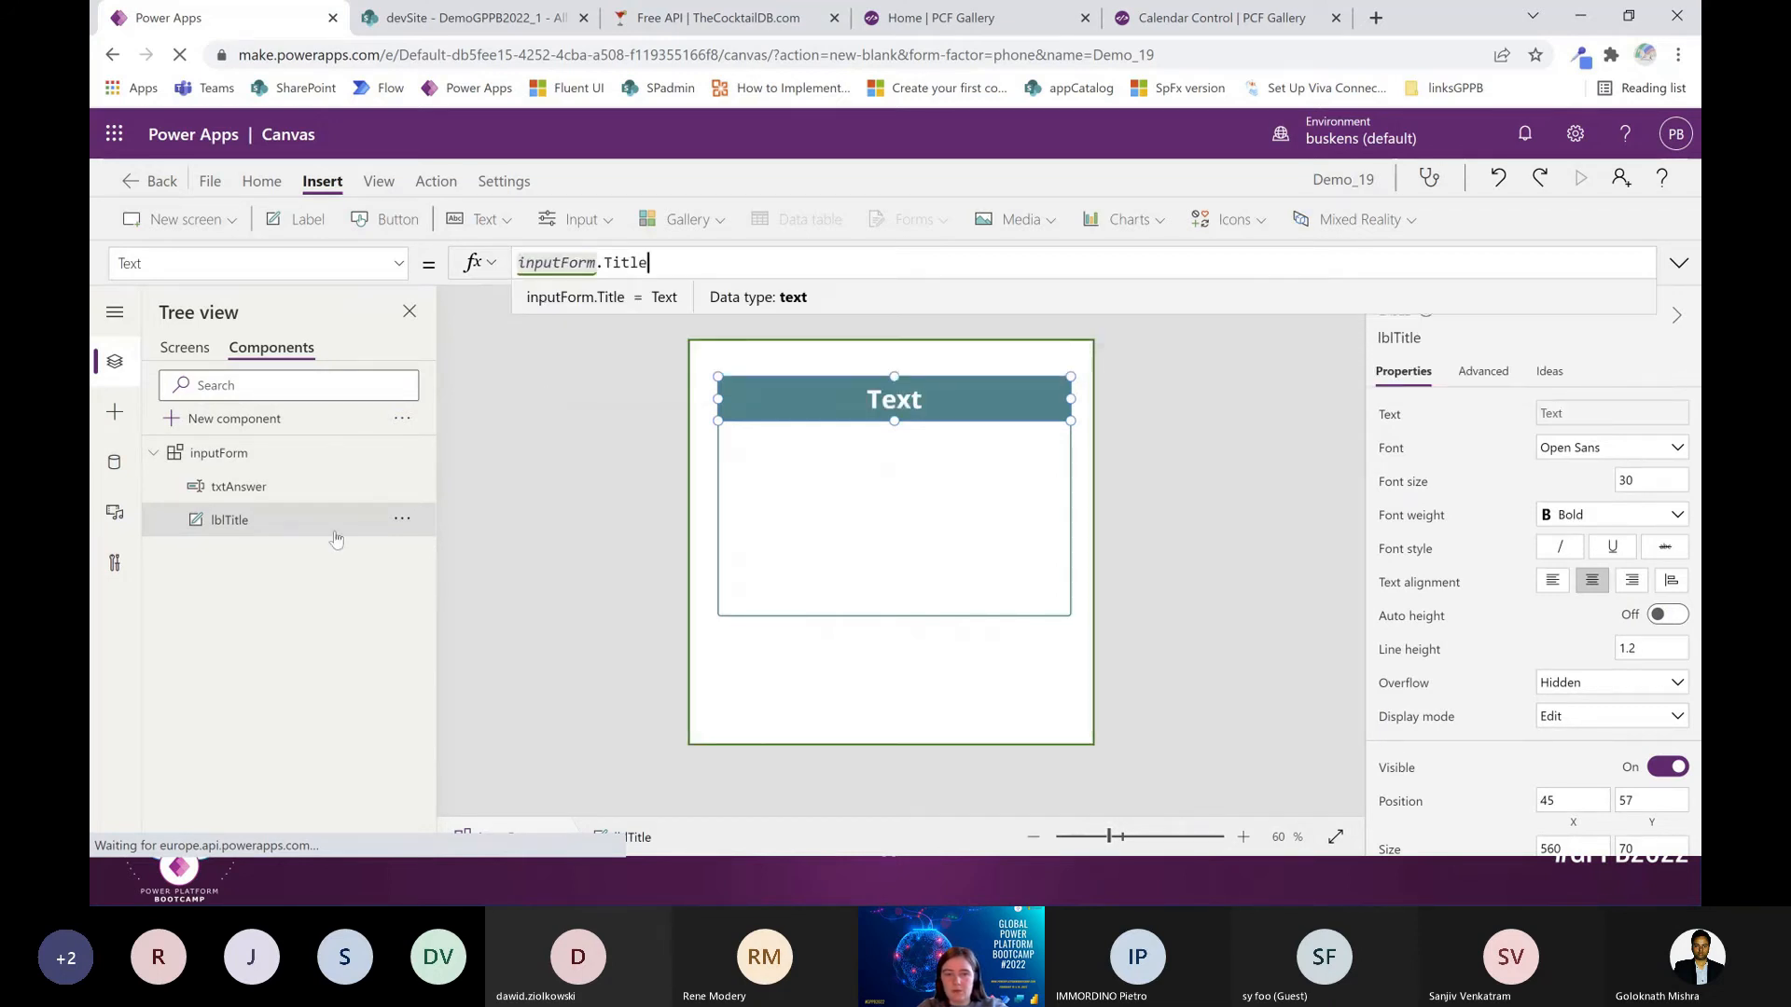
# Set the Title custom property of the upper form, inputForm_1, on the Home Screen to "What are you doing today"
pyautogui.click(185, 346)
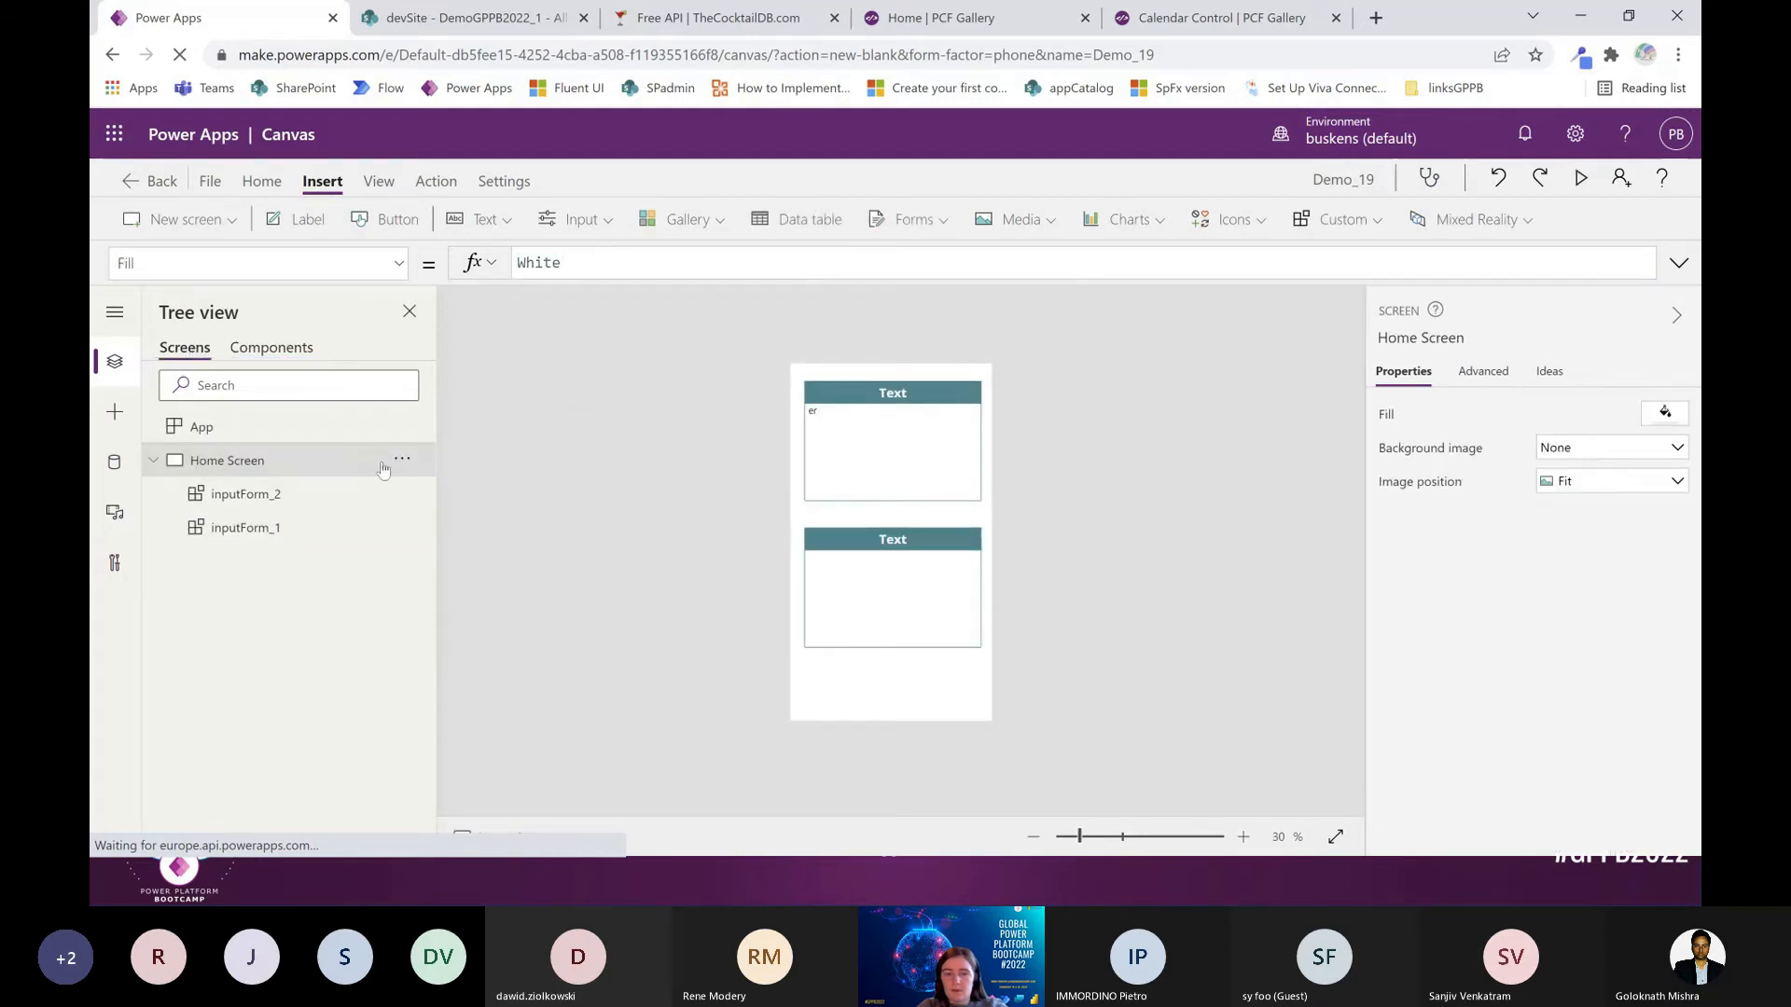
pyautogui.click(272, 528)
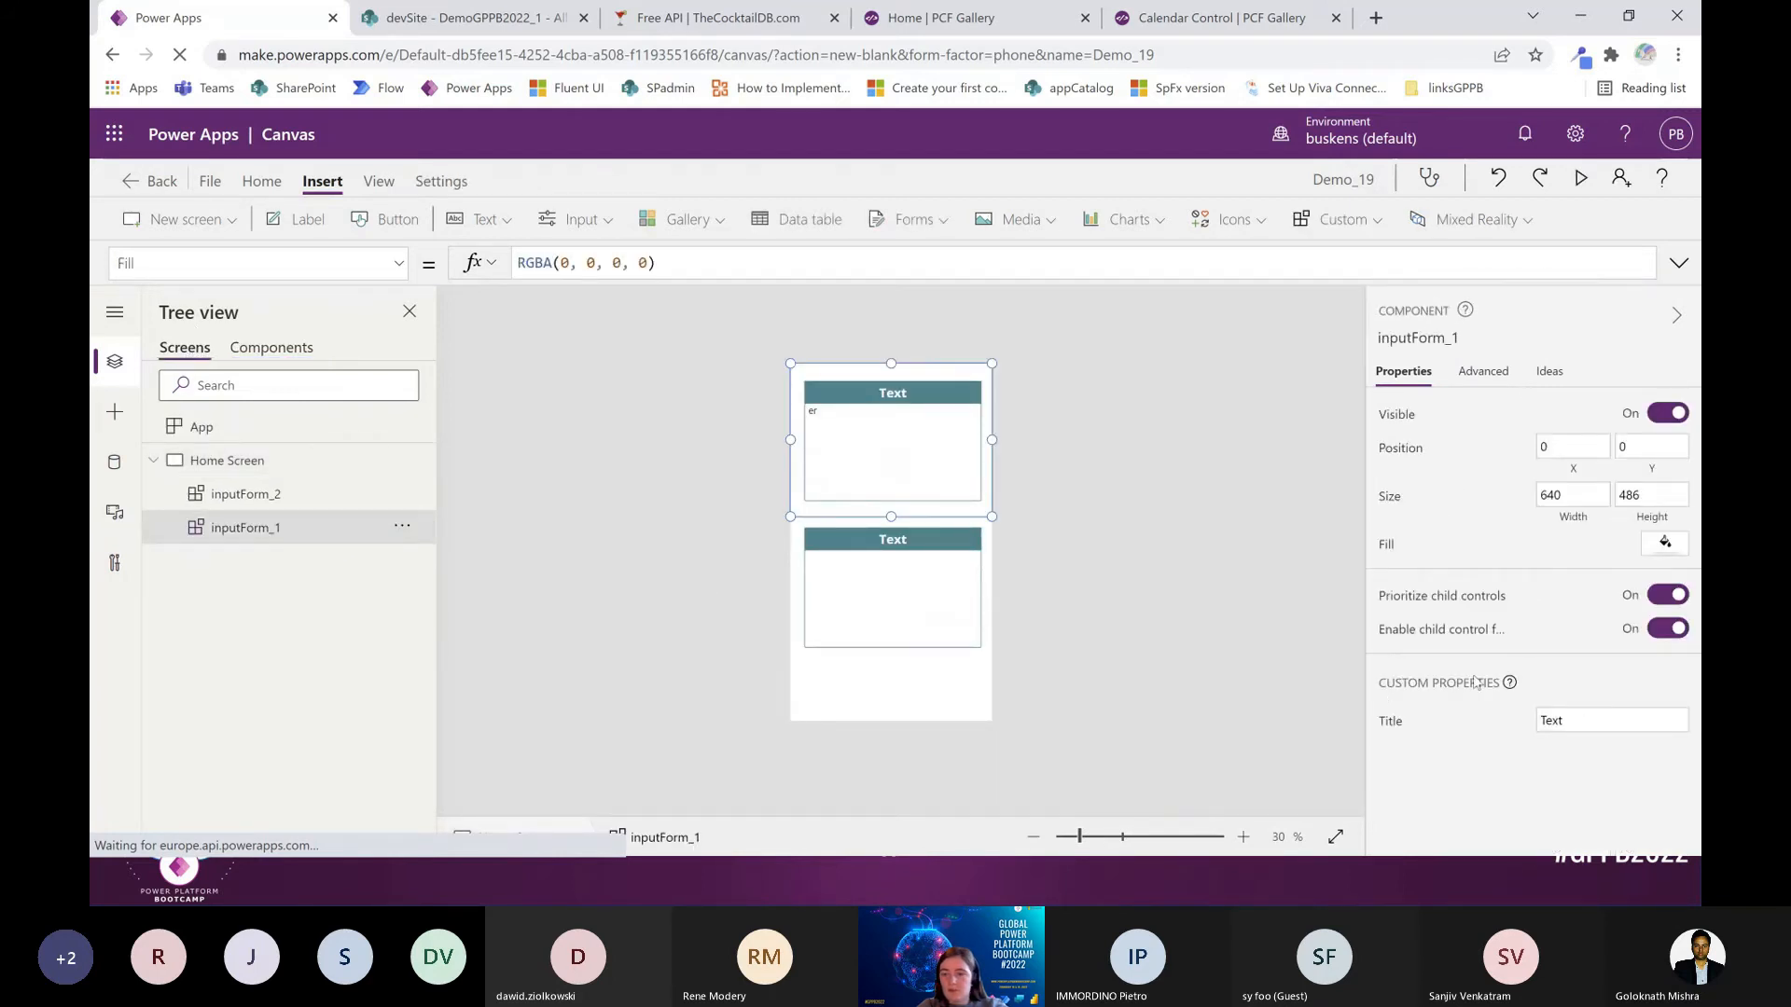
pyautogui.moveTo(1578, 726); pyautogui.dragTo(1522, 723)
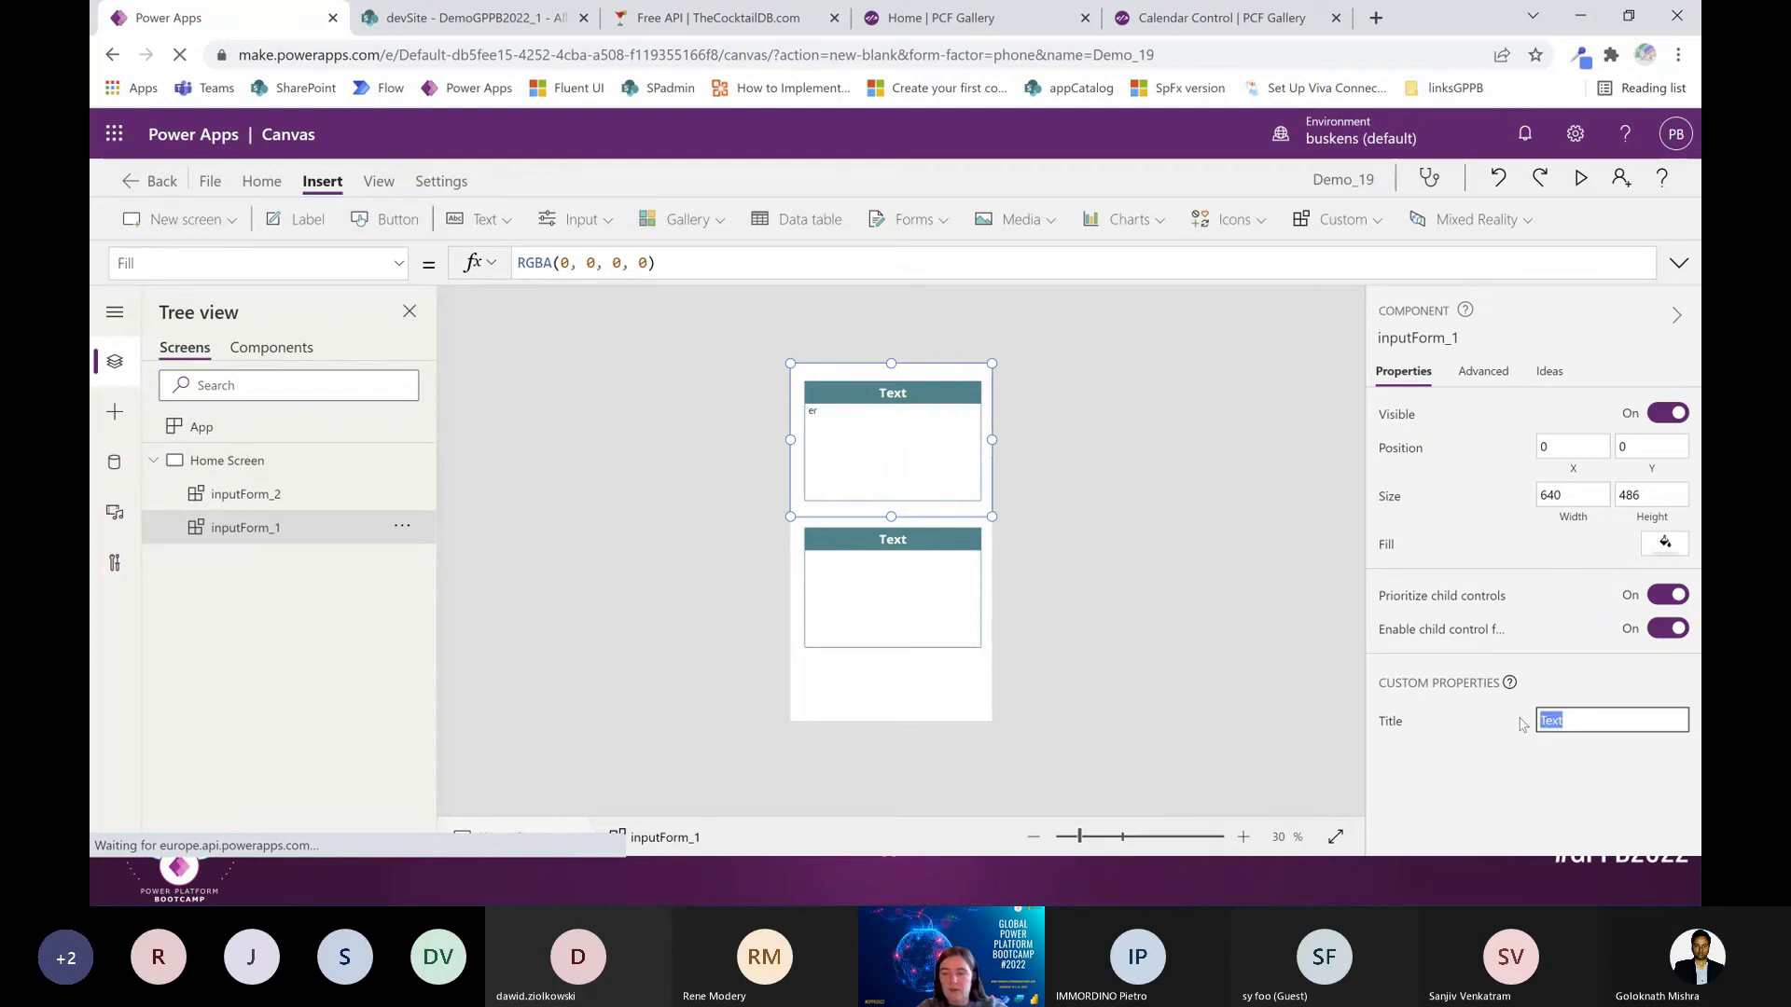
pyautogui.write('What are you doing')
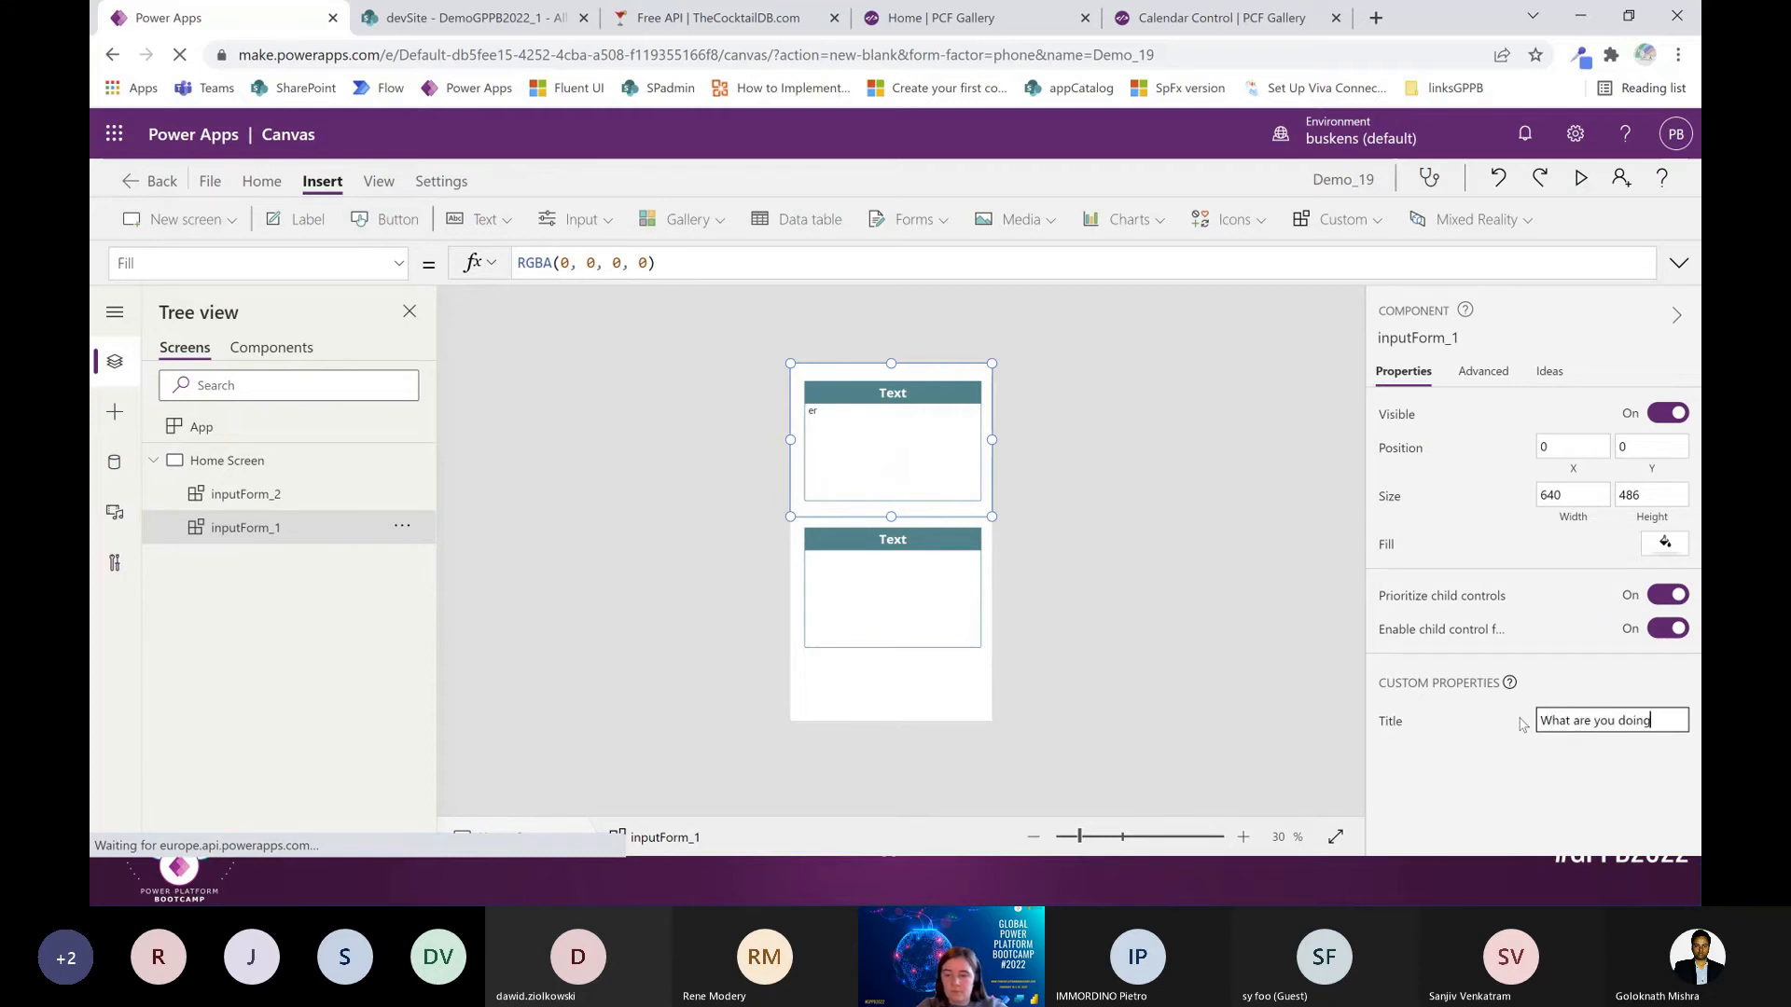
pyautogui.write('today')
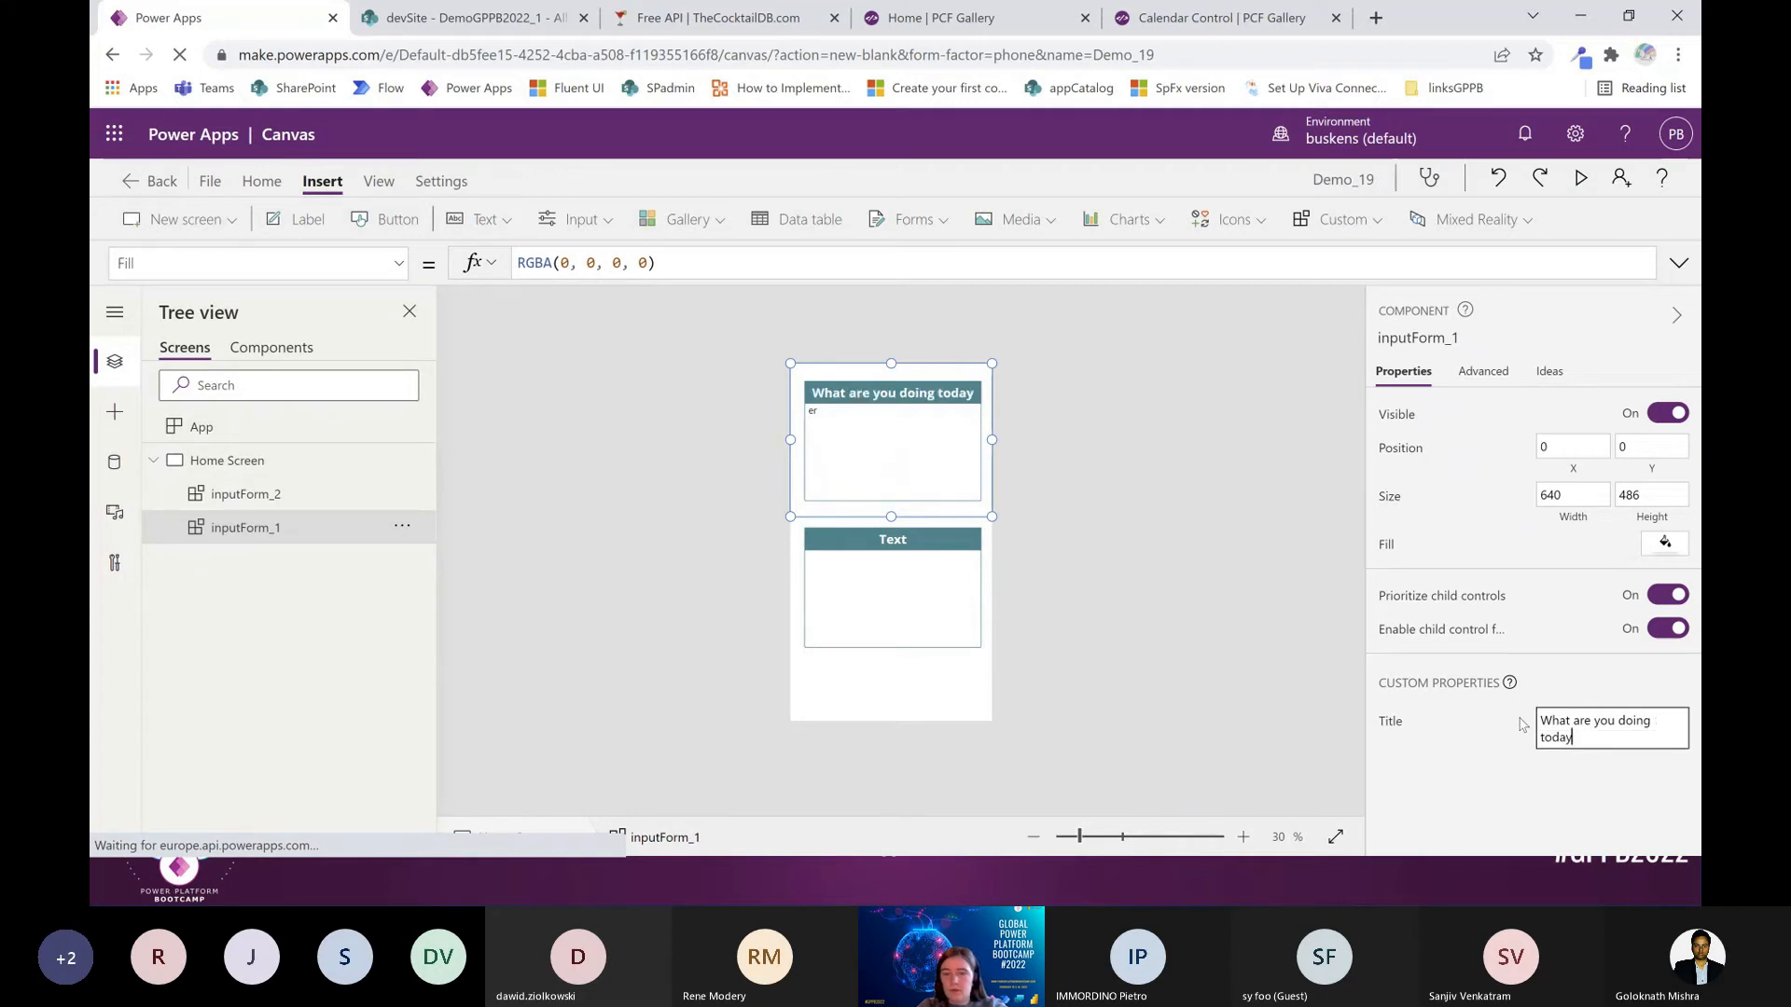
# Set the Title property of the second input form, inputForm_2, to "How are you doing" and briefly preview the app
pyautogui.click(915, 465)
pyautogui.click(912, 557)
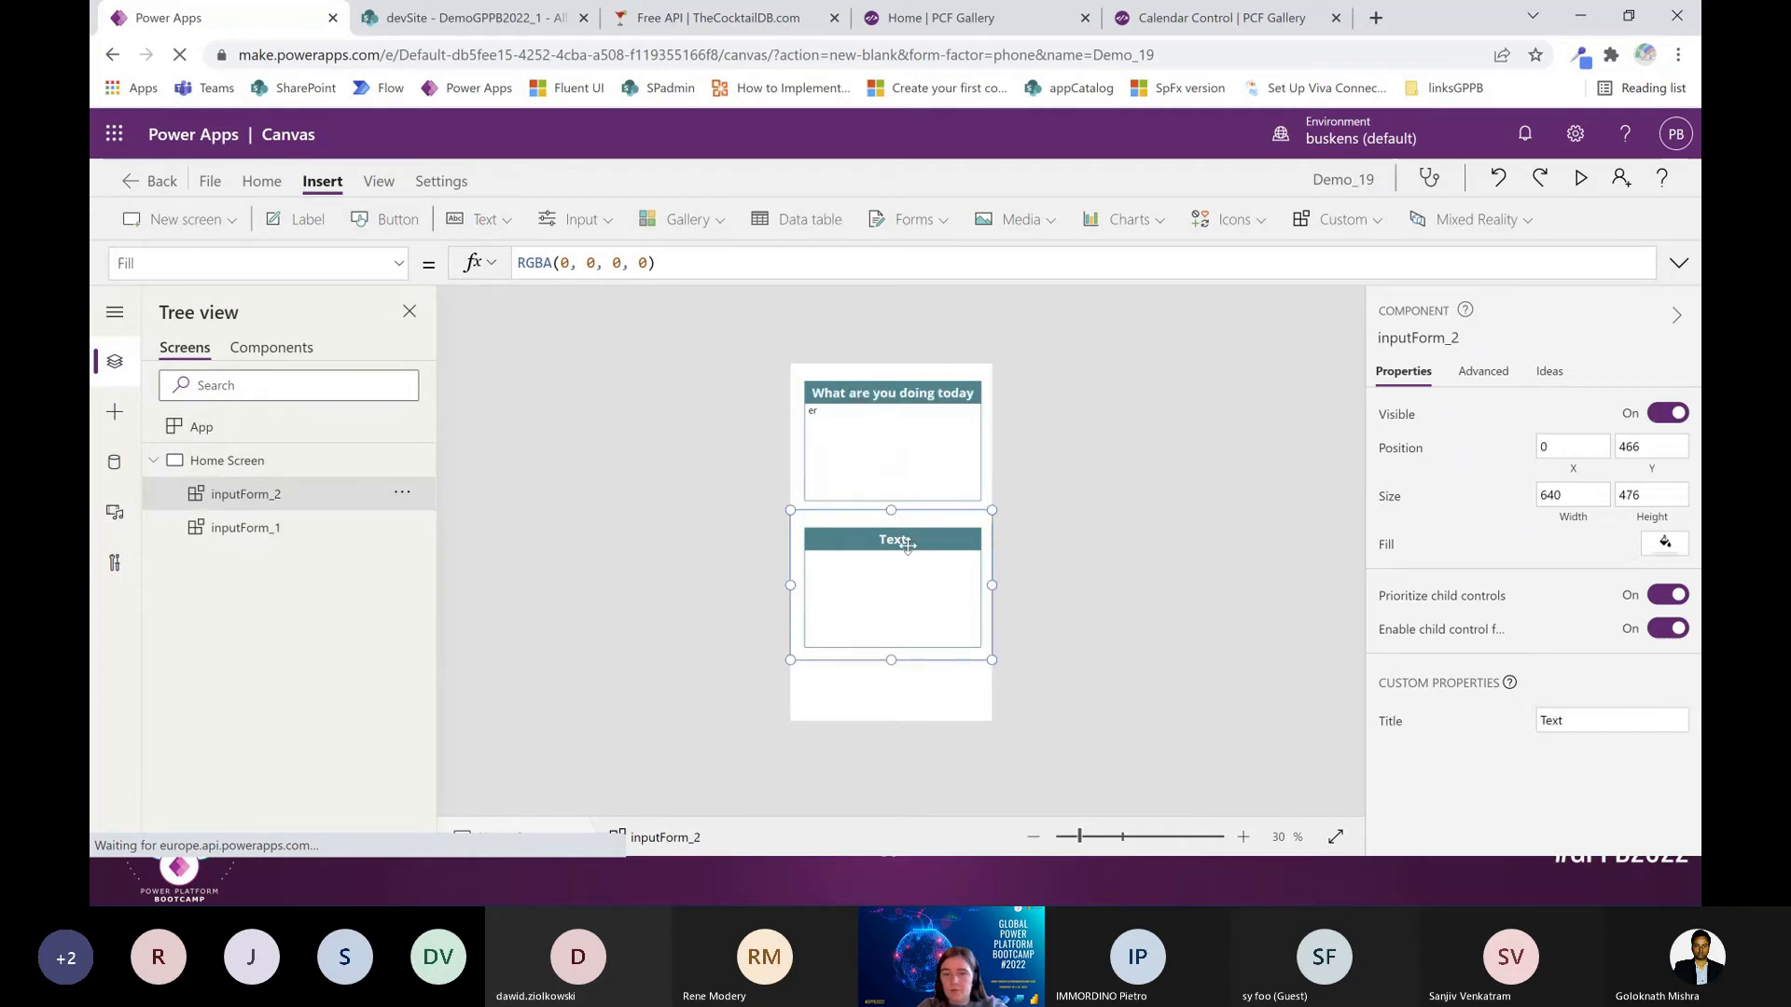
pyautogui.click(1579, 713)
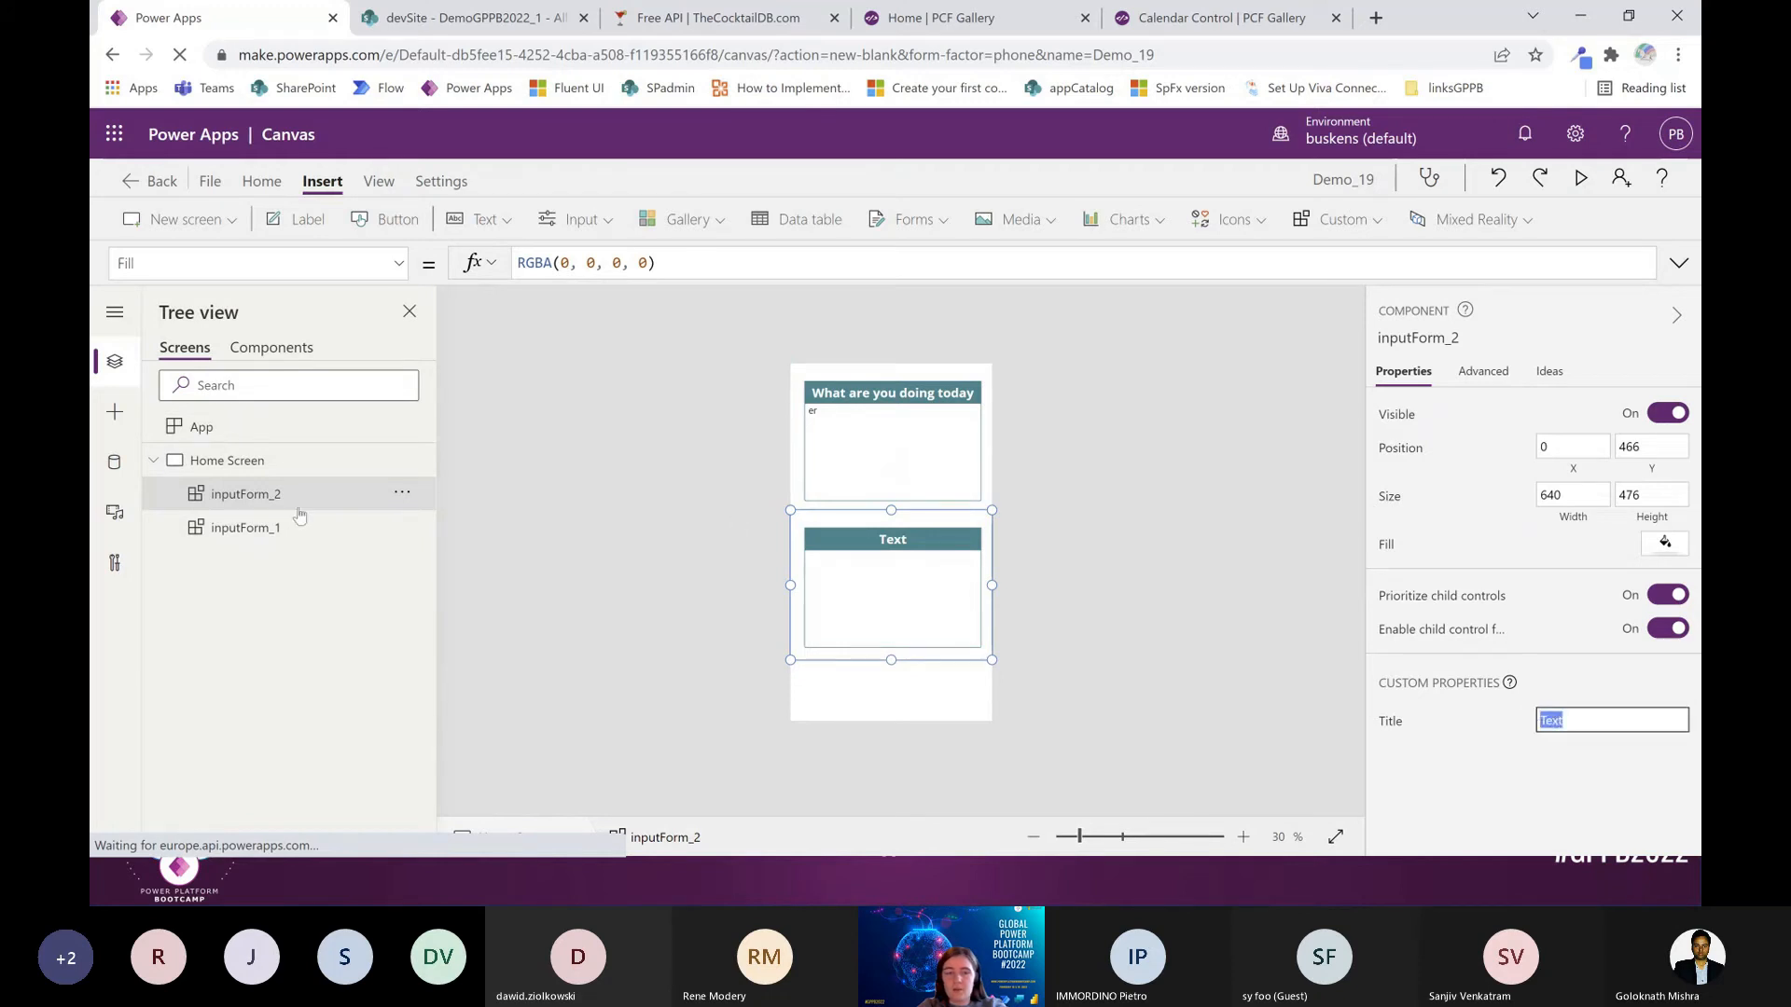
pyautogui.click(1579, 721)
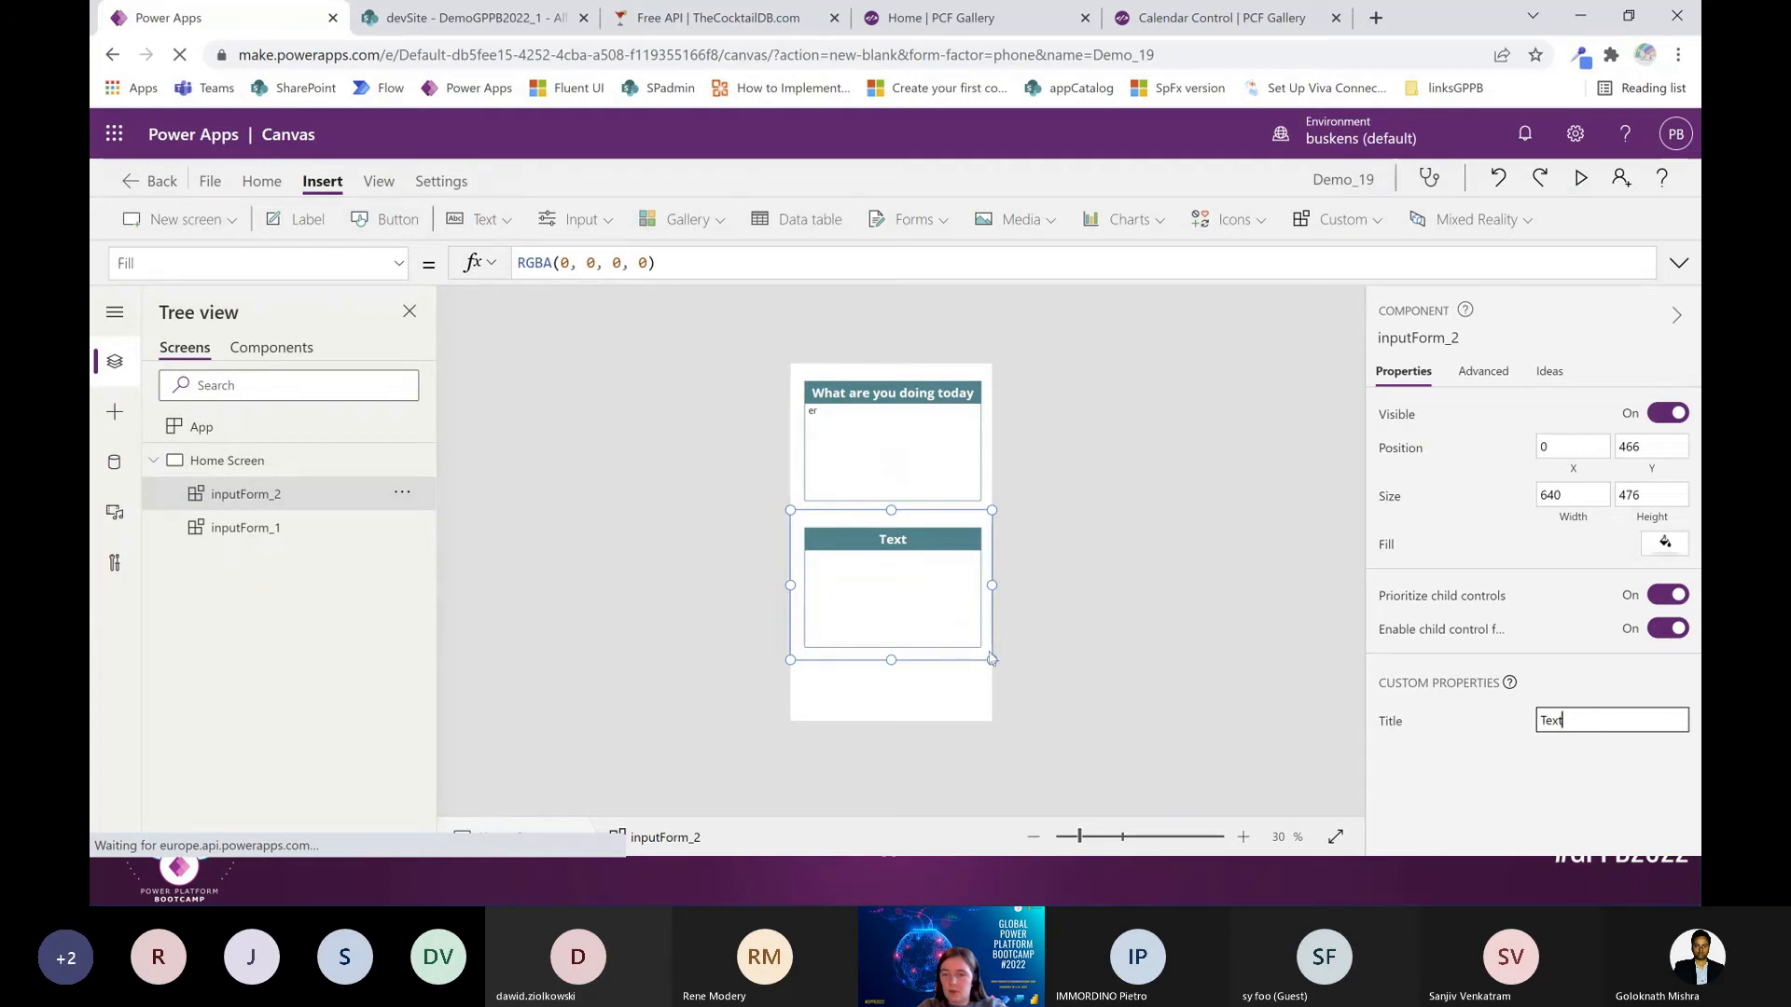
pyautogui.moveTo(1574, 720); pyautogui.dragTo(1513, 721)
pyautogui.write('How are you doing')
pyautogui.press('Return')
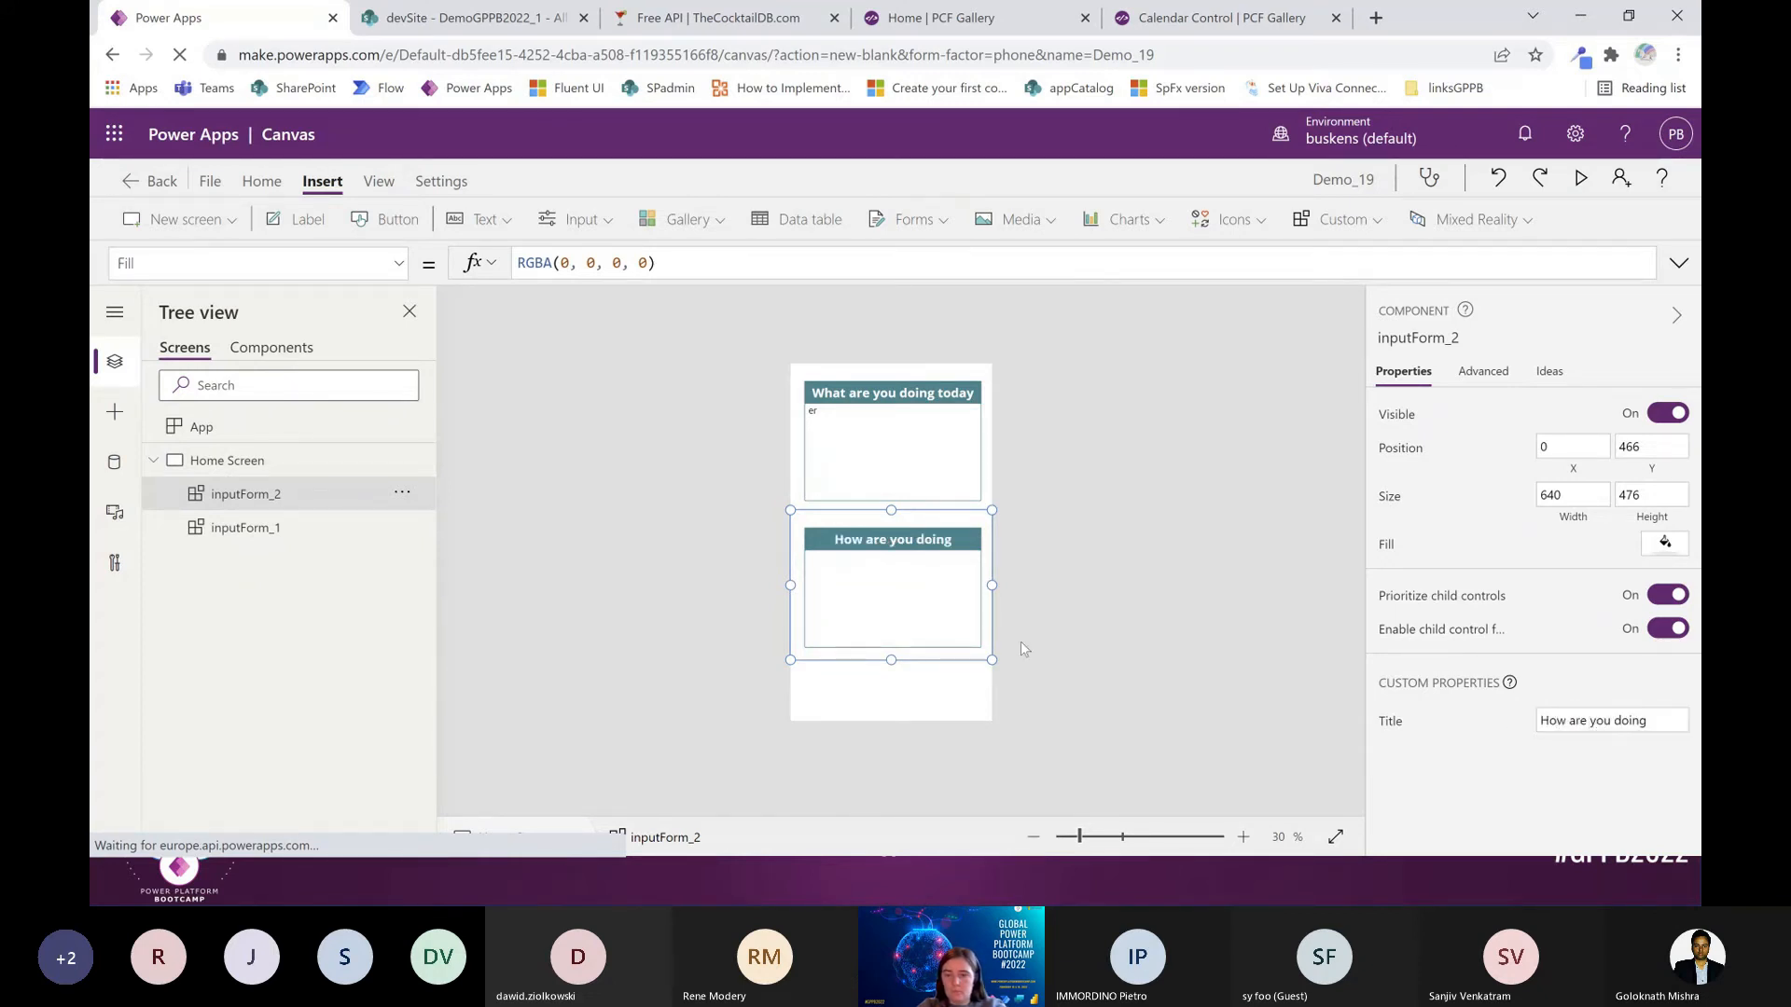
pyautogui.click(1581, 177)
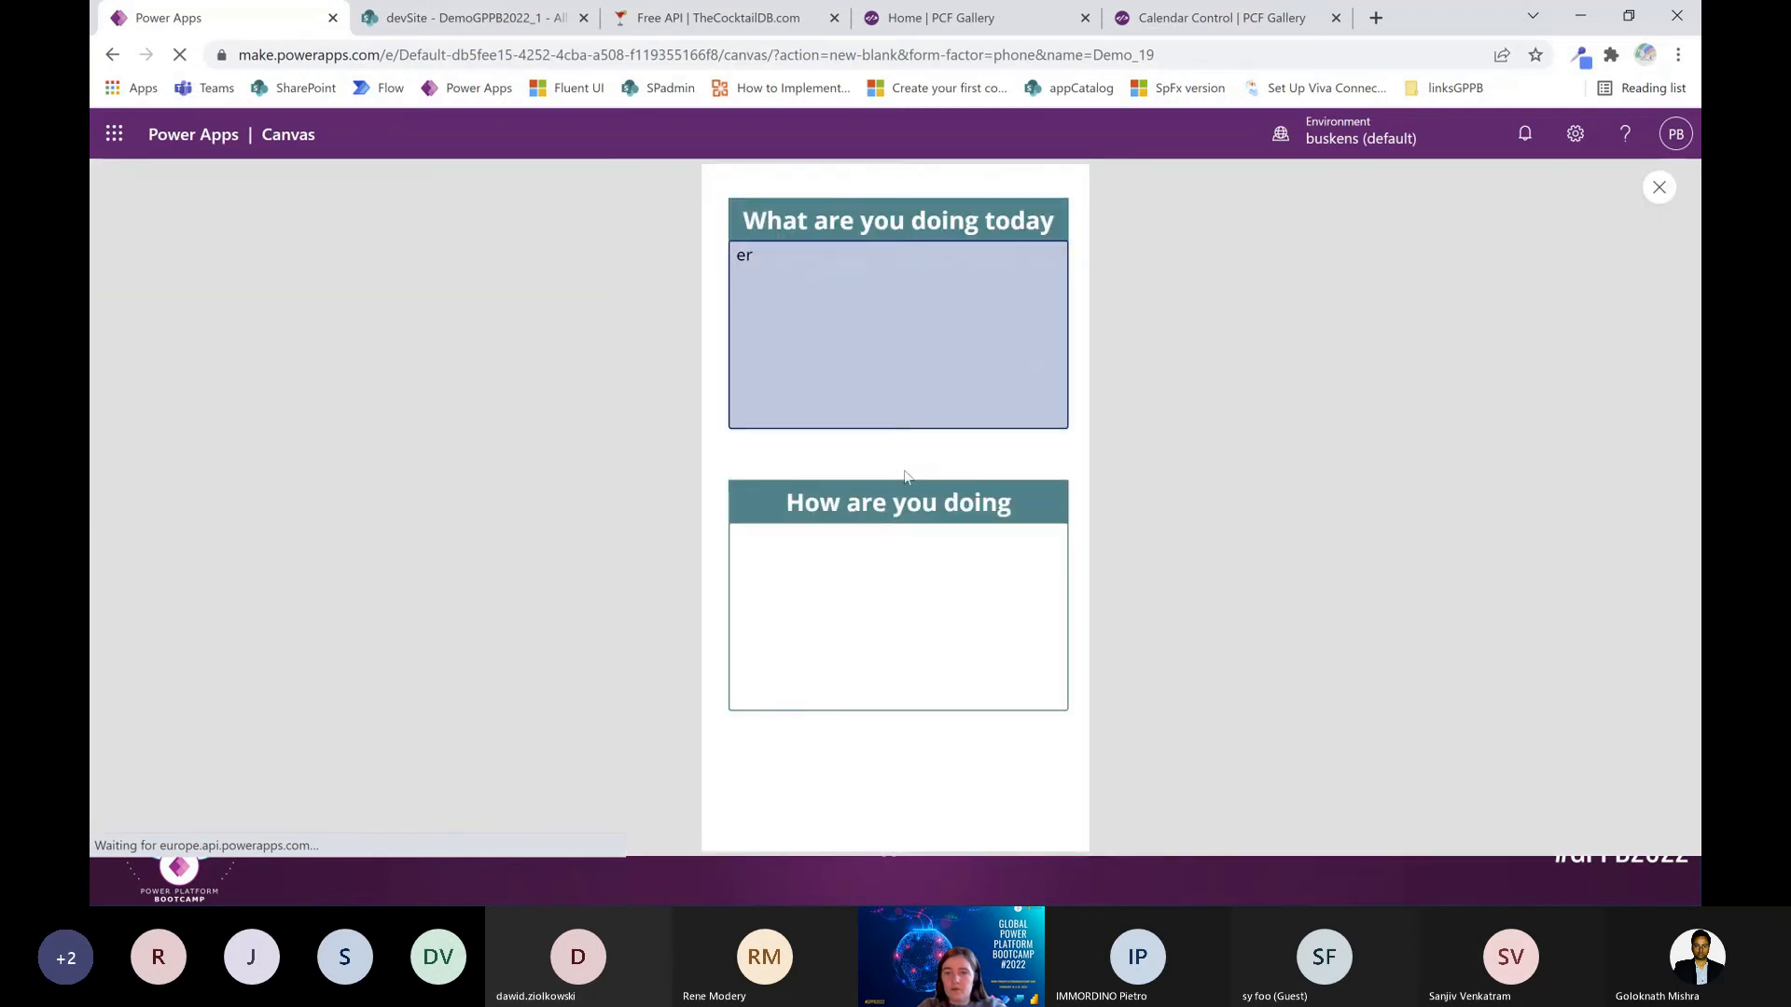
pyautogui.click(1659, 187)
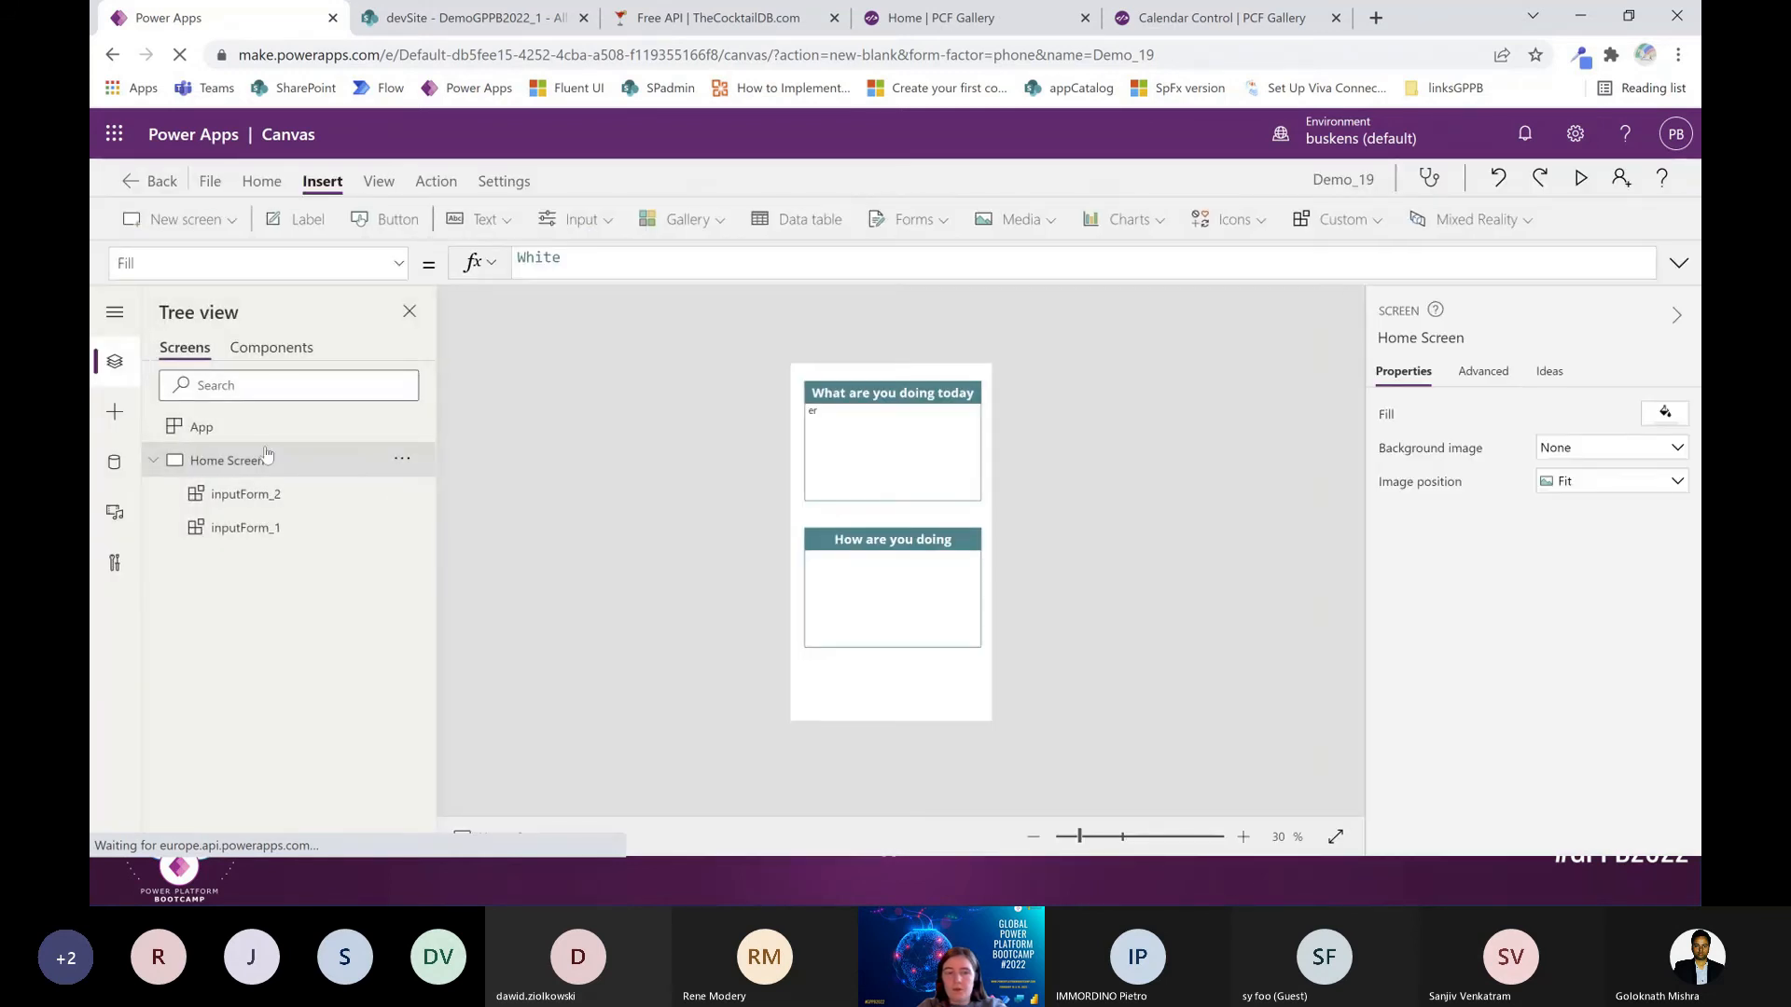
# Add a button about 110 wide and 31 high to the inputForm component, in the lower-right corner of the answer box
pyautogui.click(265, 431)
pyautogui.click(272, 347)
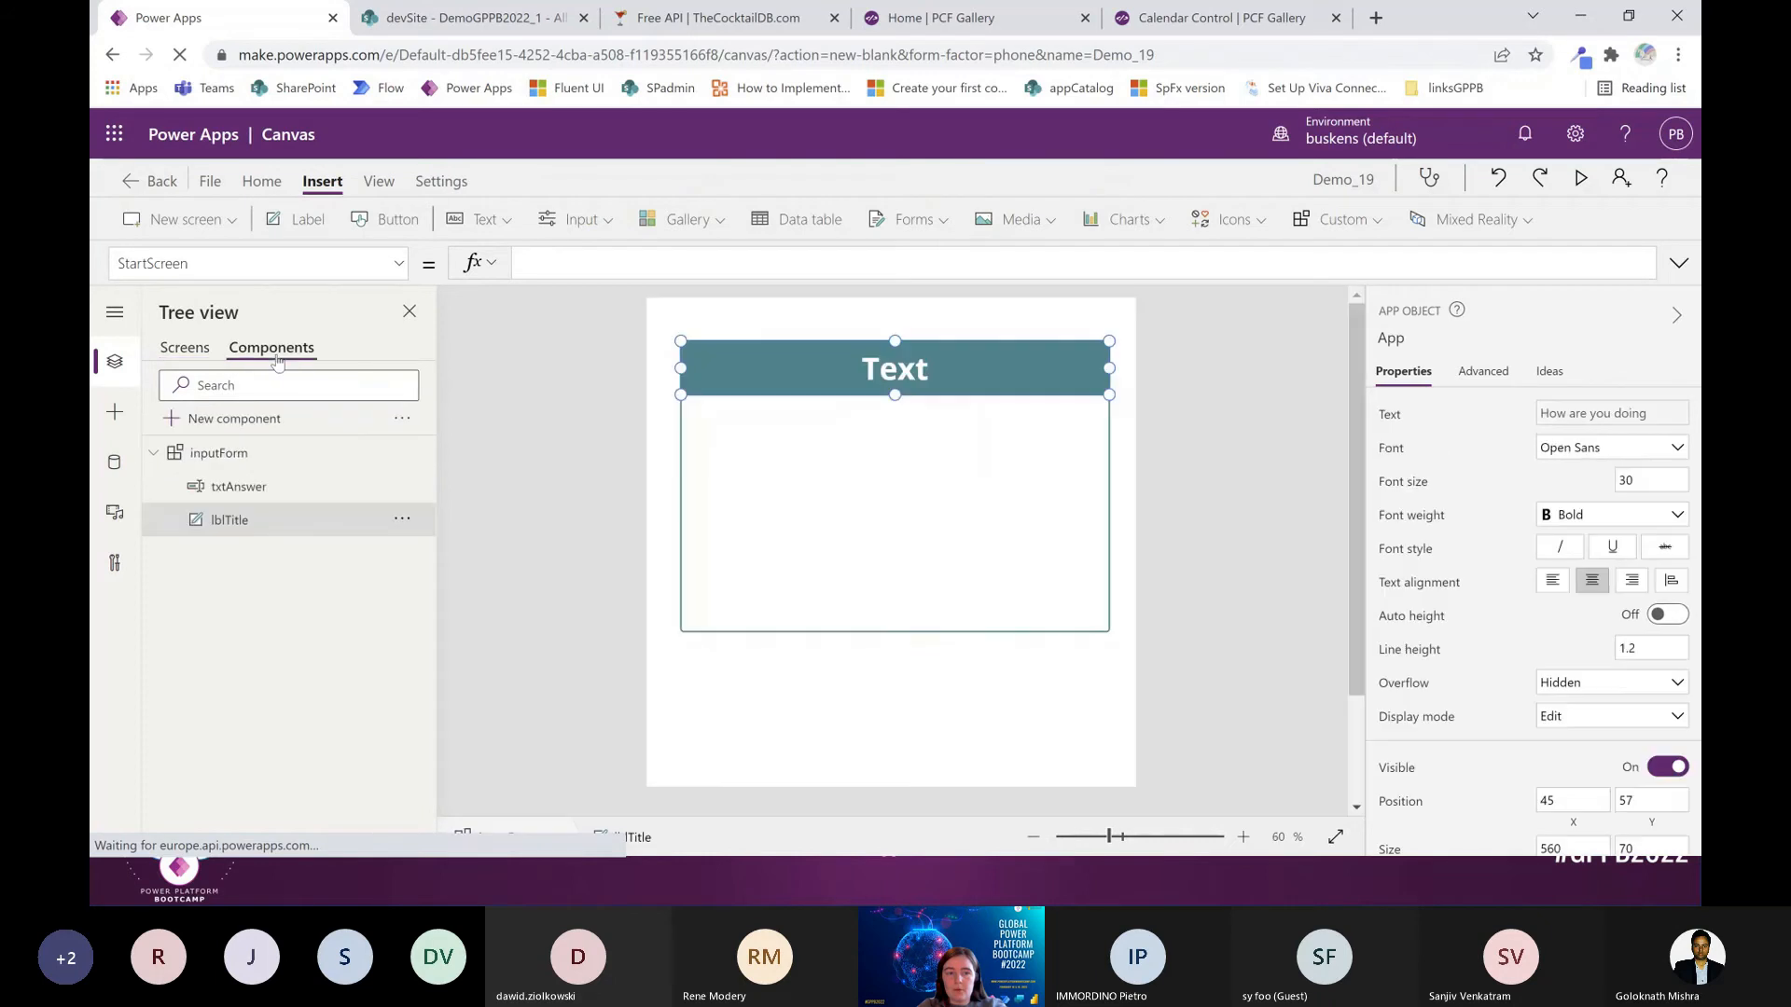
pyautogui.click(401, 223)
pyautogui.moveTo(815, 411); pyautogui.dragTo(984, 601)
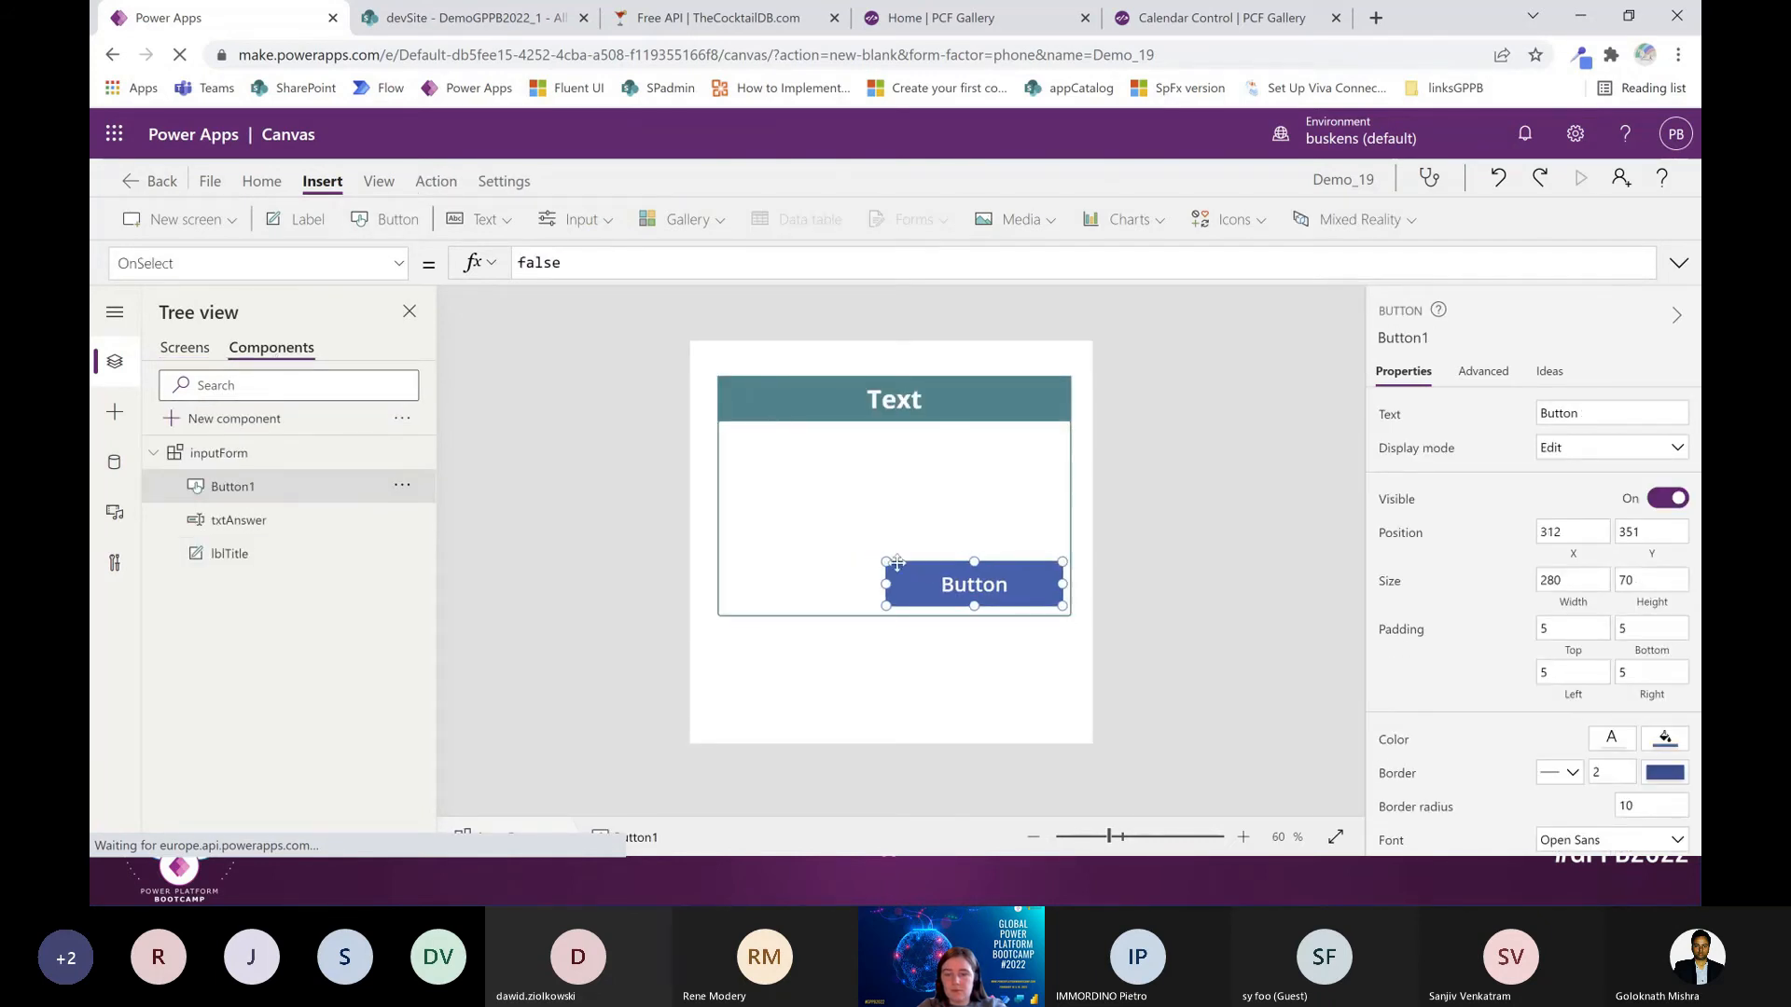
pyautogui.moveTo(886, 559); pyautogui.dragTo(994, 589)
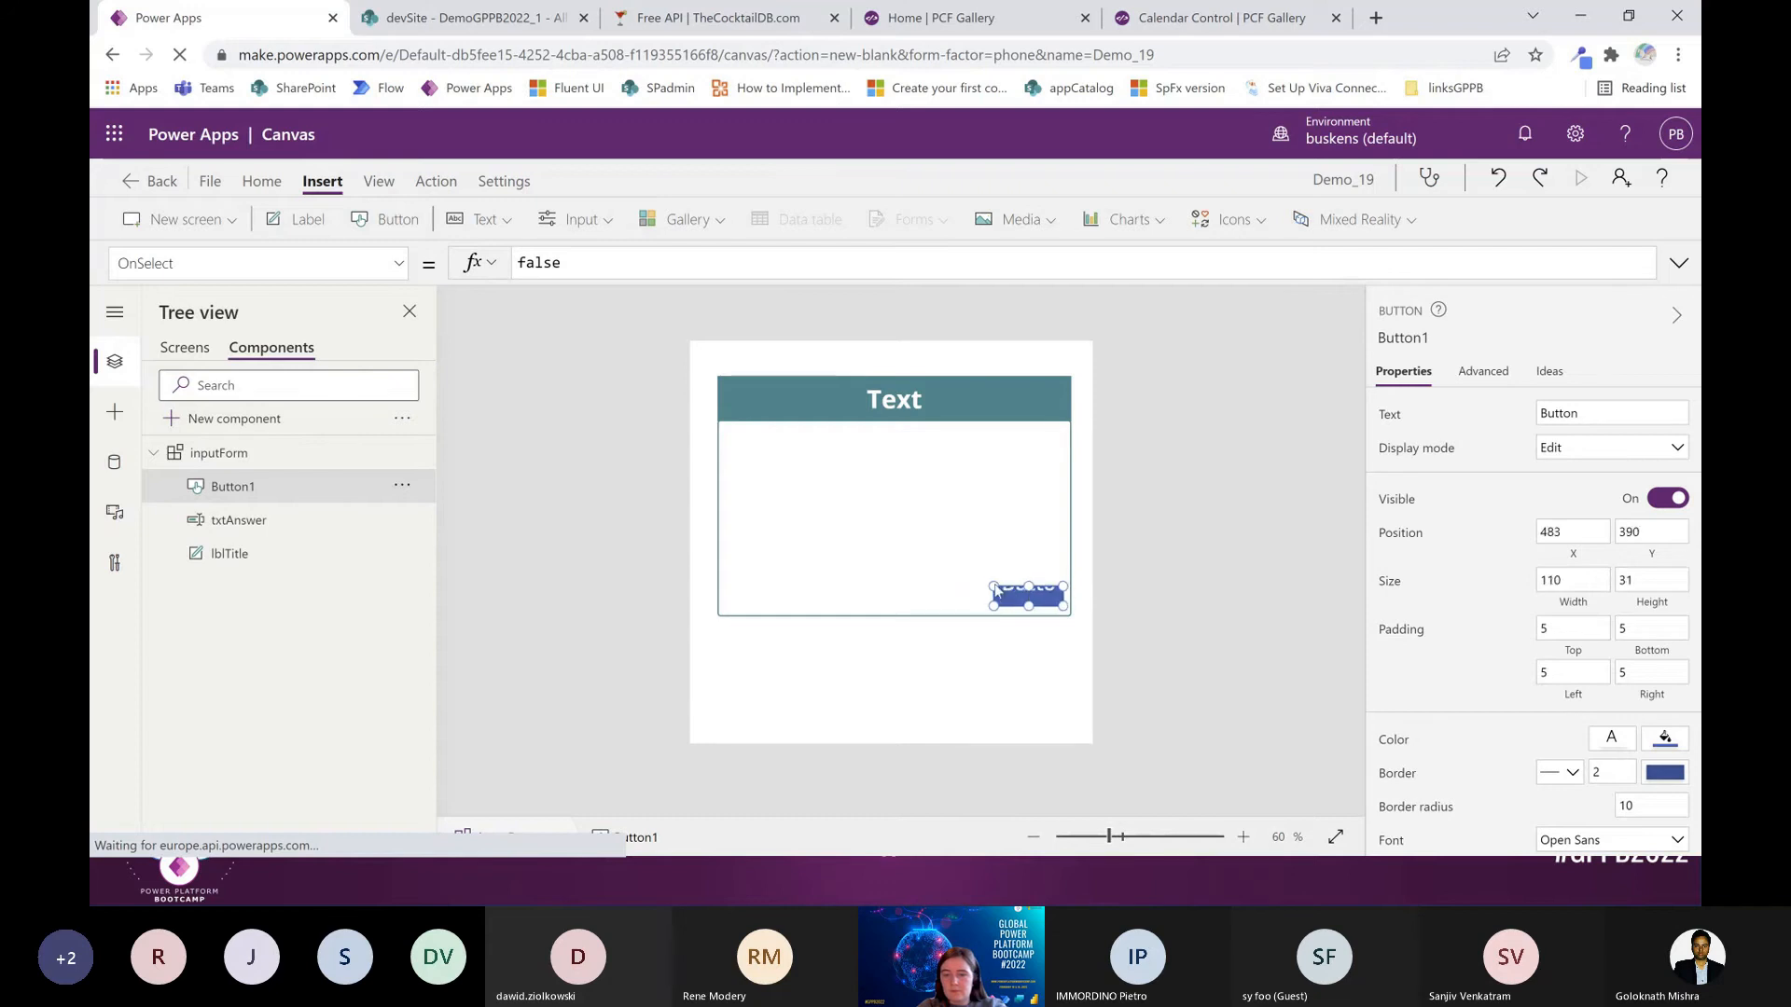
# Set the new button's text to "Save"
pyautogui.click(1576, 413)
pyautogui.doubleClick(1564, 413)
pyautogui.click(1564, 413)
pyautogui.doubleClick(1564, 413)
pyautogui.write('Dav')
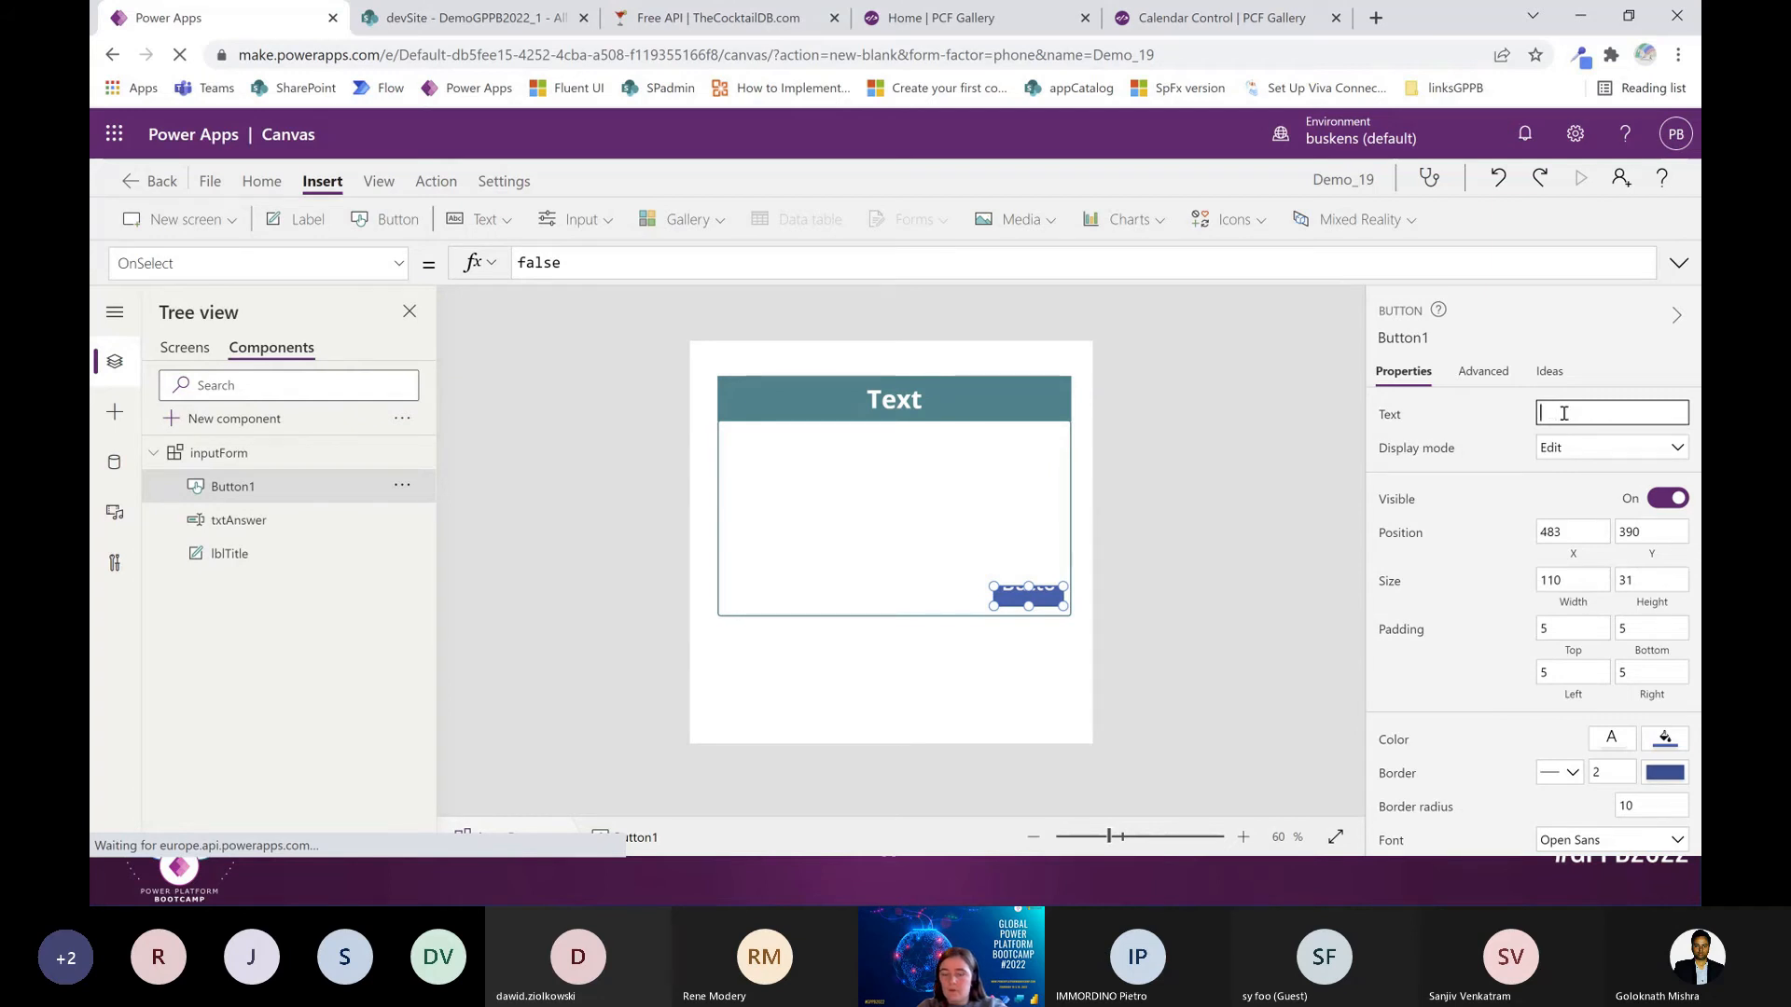
pyautogui.click(1525, 484)
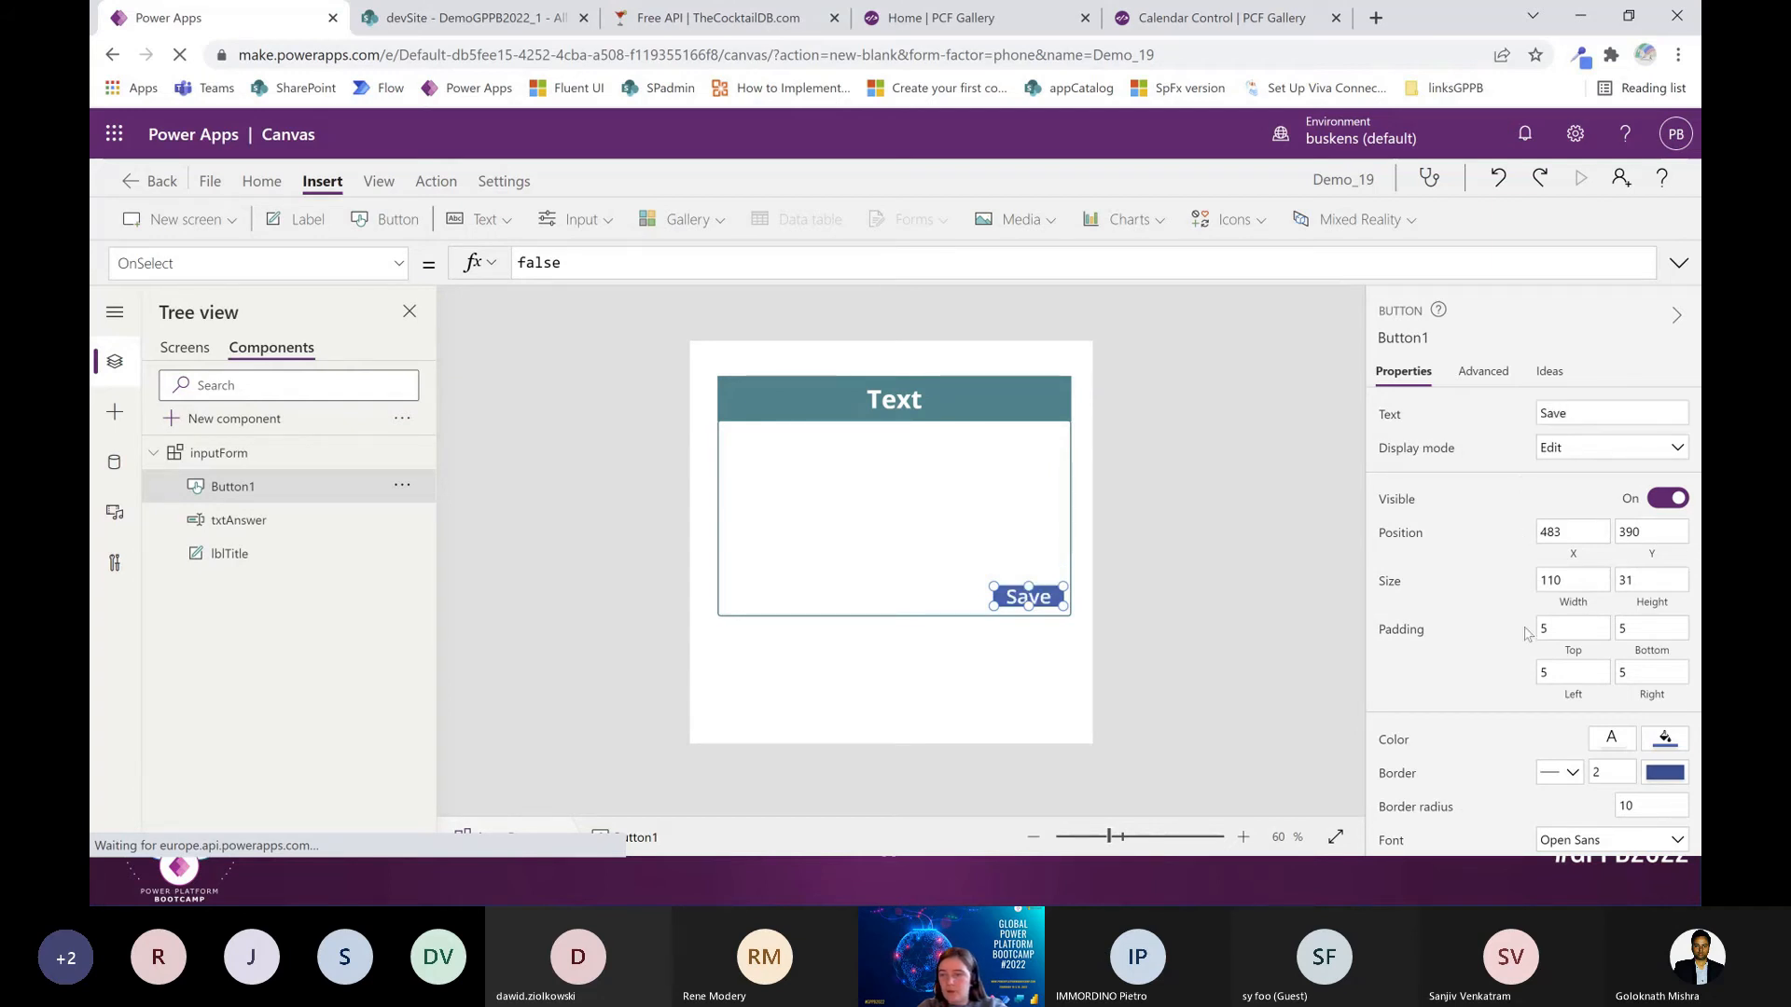
# Set the Save button's border radius to 0 and its font size to 15
pyautogui.click(1627, 806)
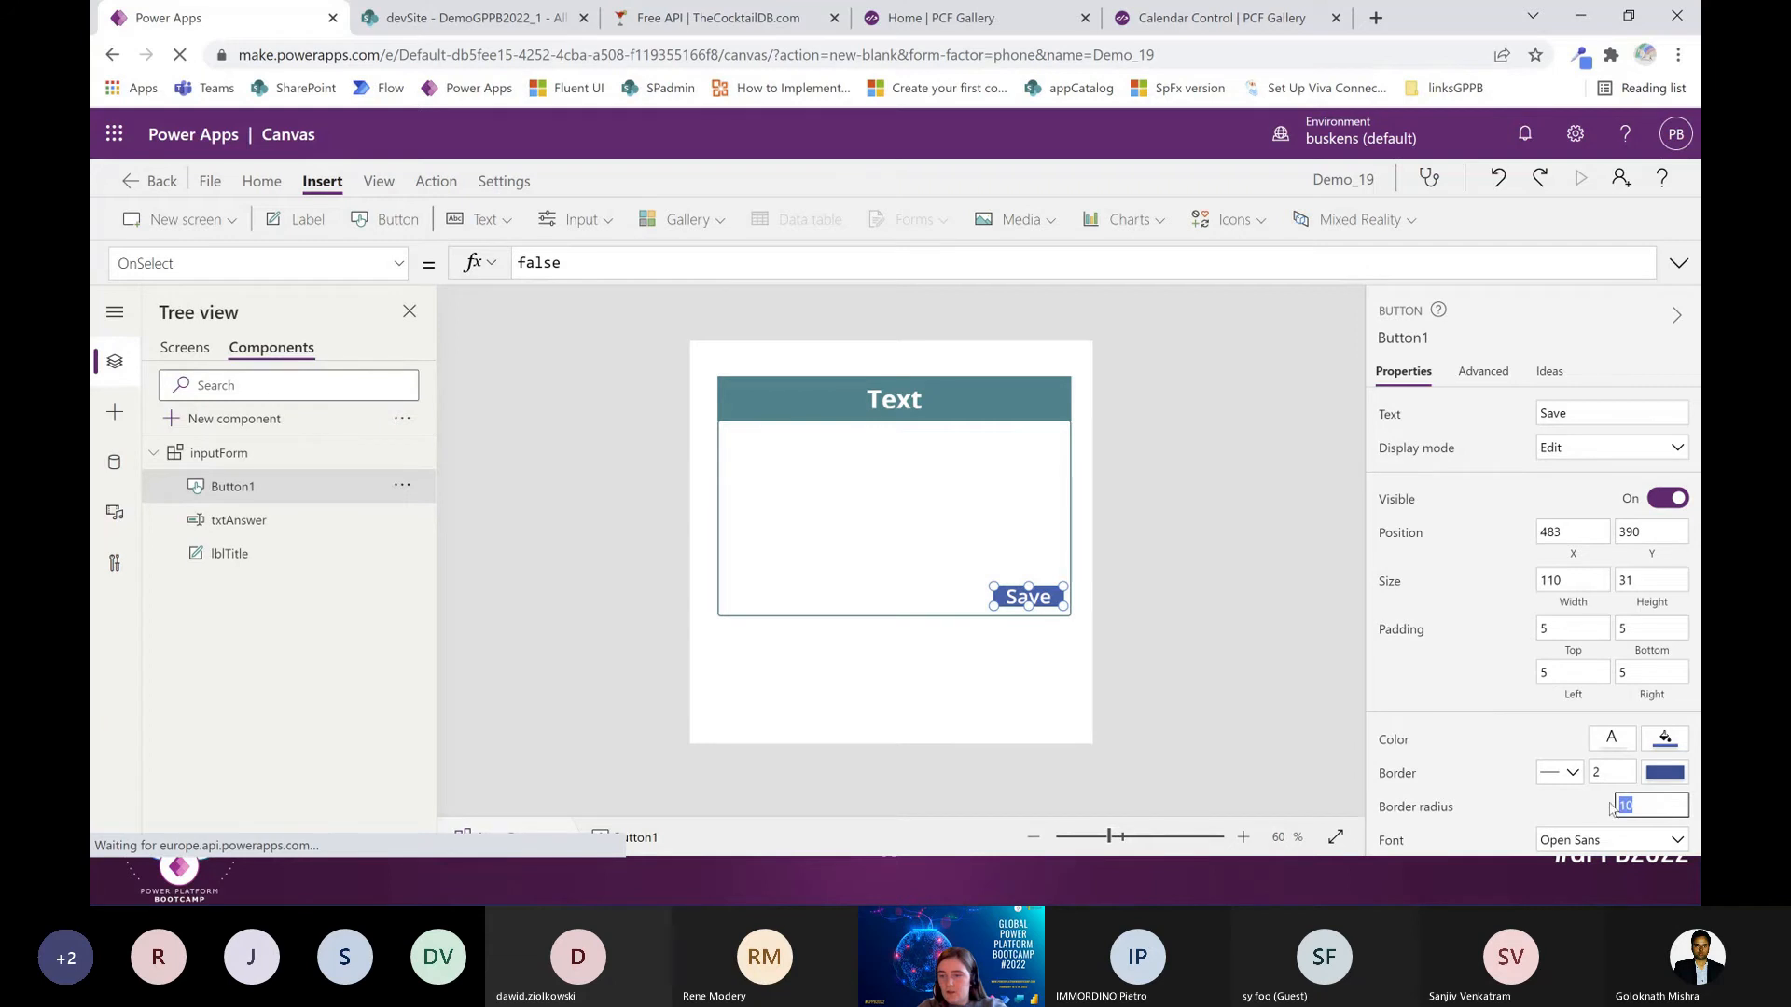
pyautogui.write('0')
pyautogui.scroll(-1, 1576, 783)
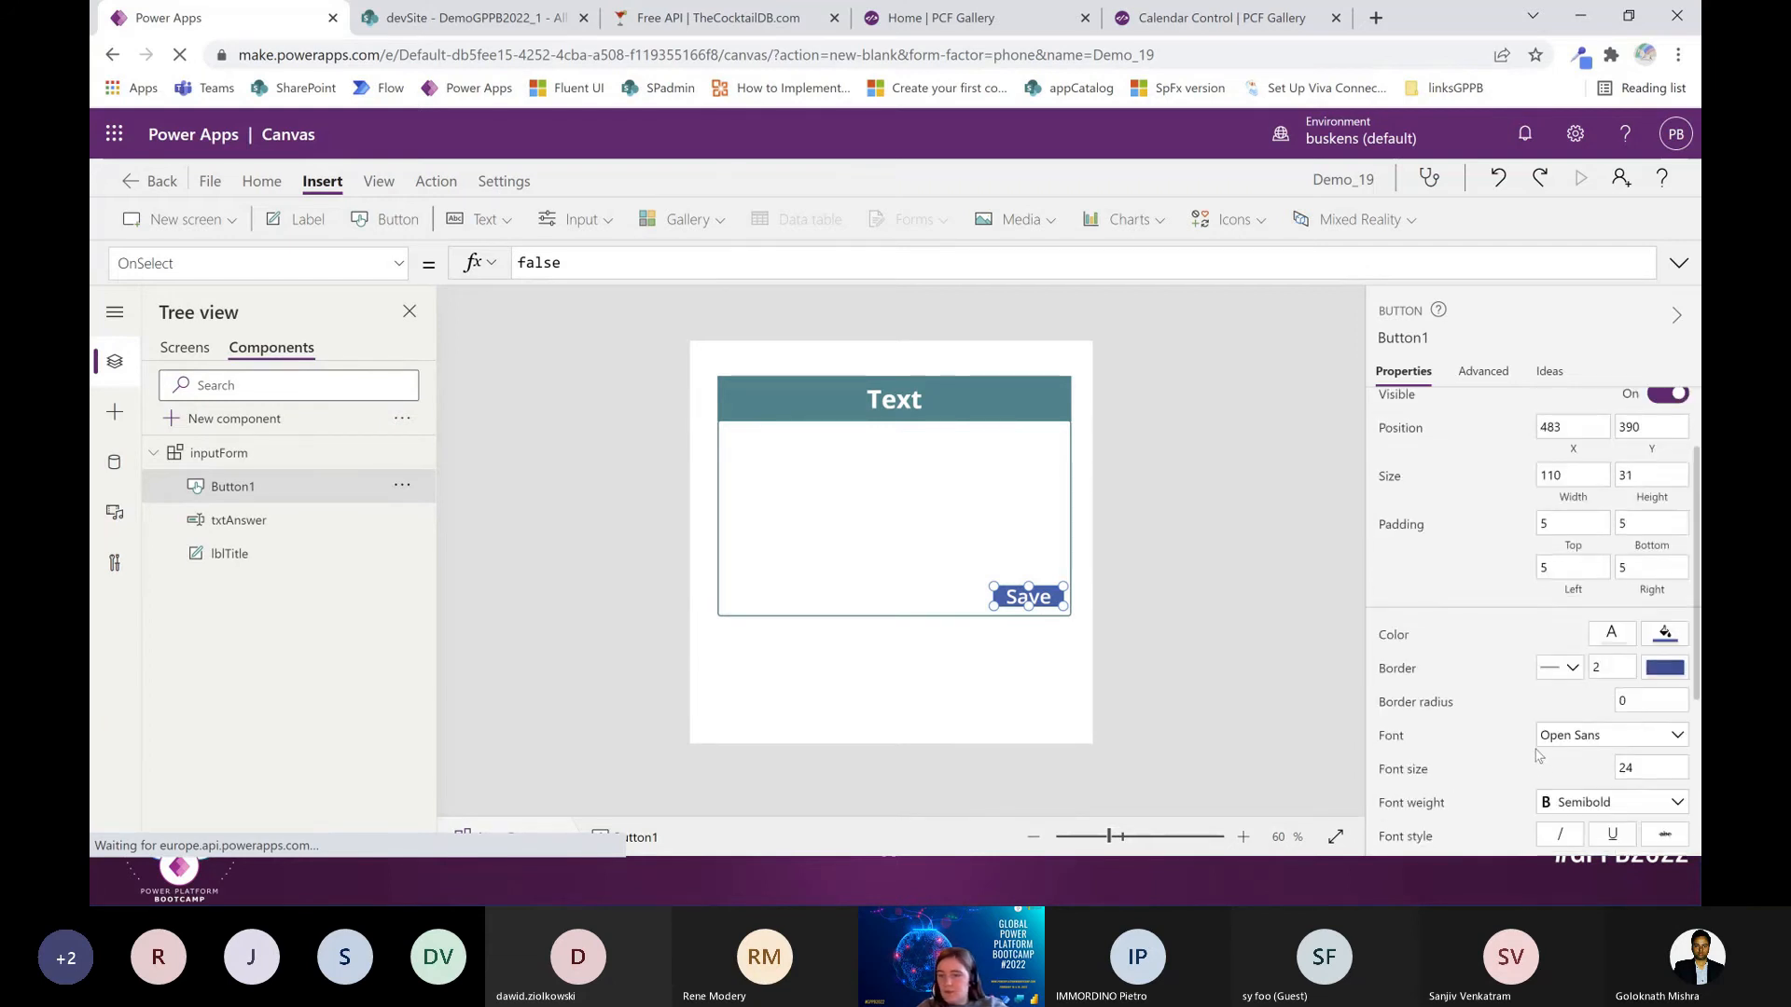
pyautogui.click(1646, 768)
pyautogui.write('15')
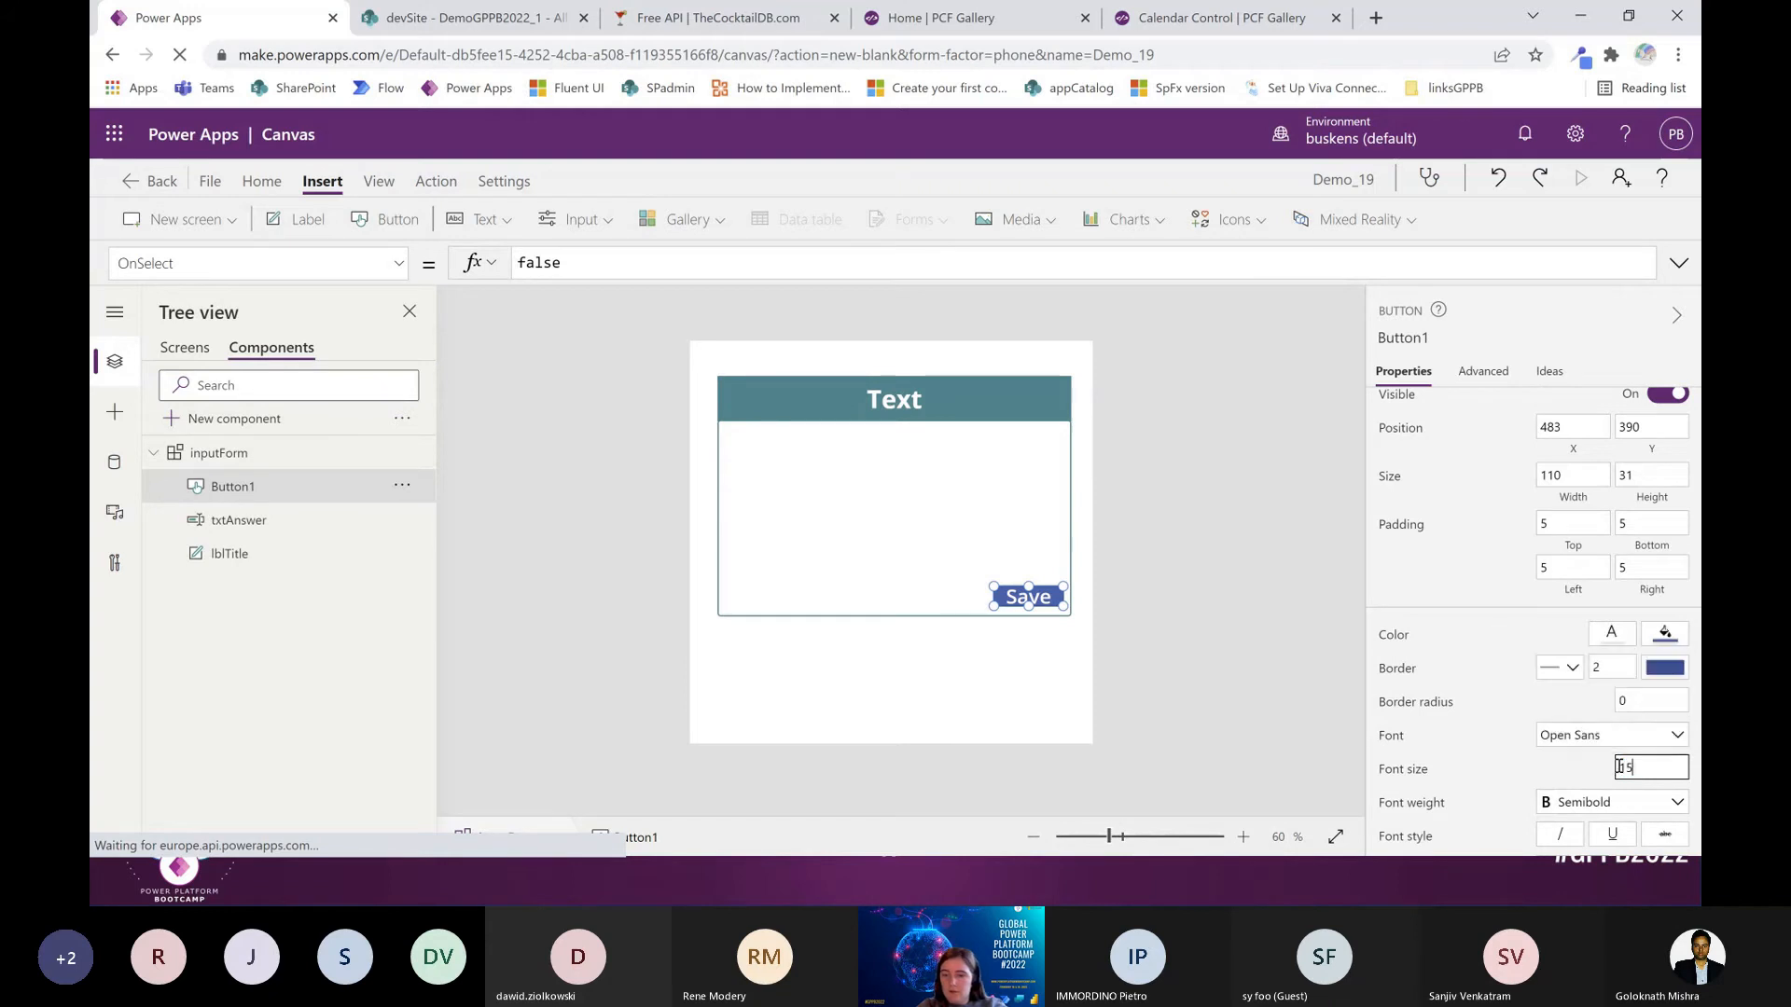
pyautogui.click(1511, 756)
# Set the Save button's fill to the custom hex colour 1E868D
pyautogui.click(1655, 638)
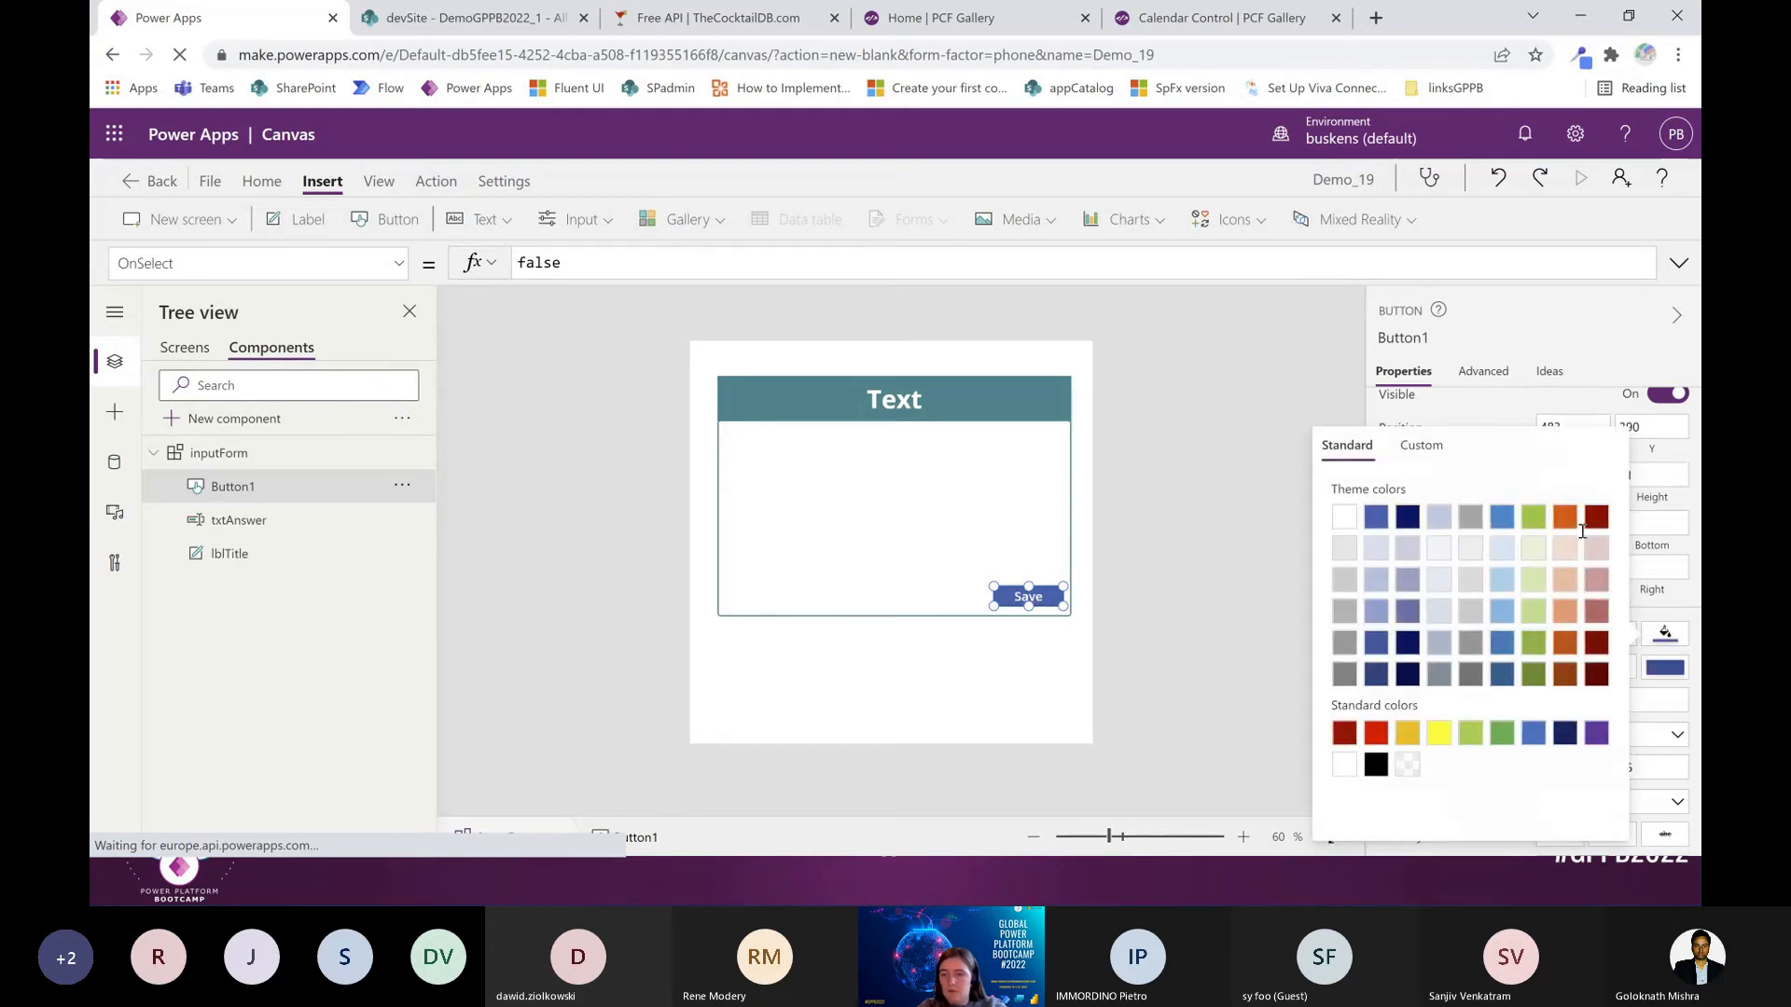
pyautogui.click(1420, 446)
pyautogui.doubleClick(1367, 810)
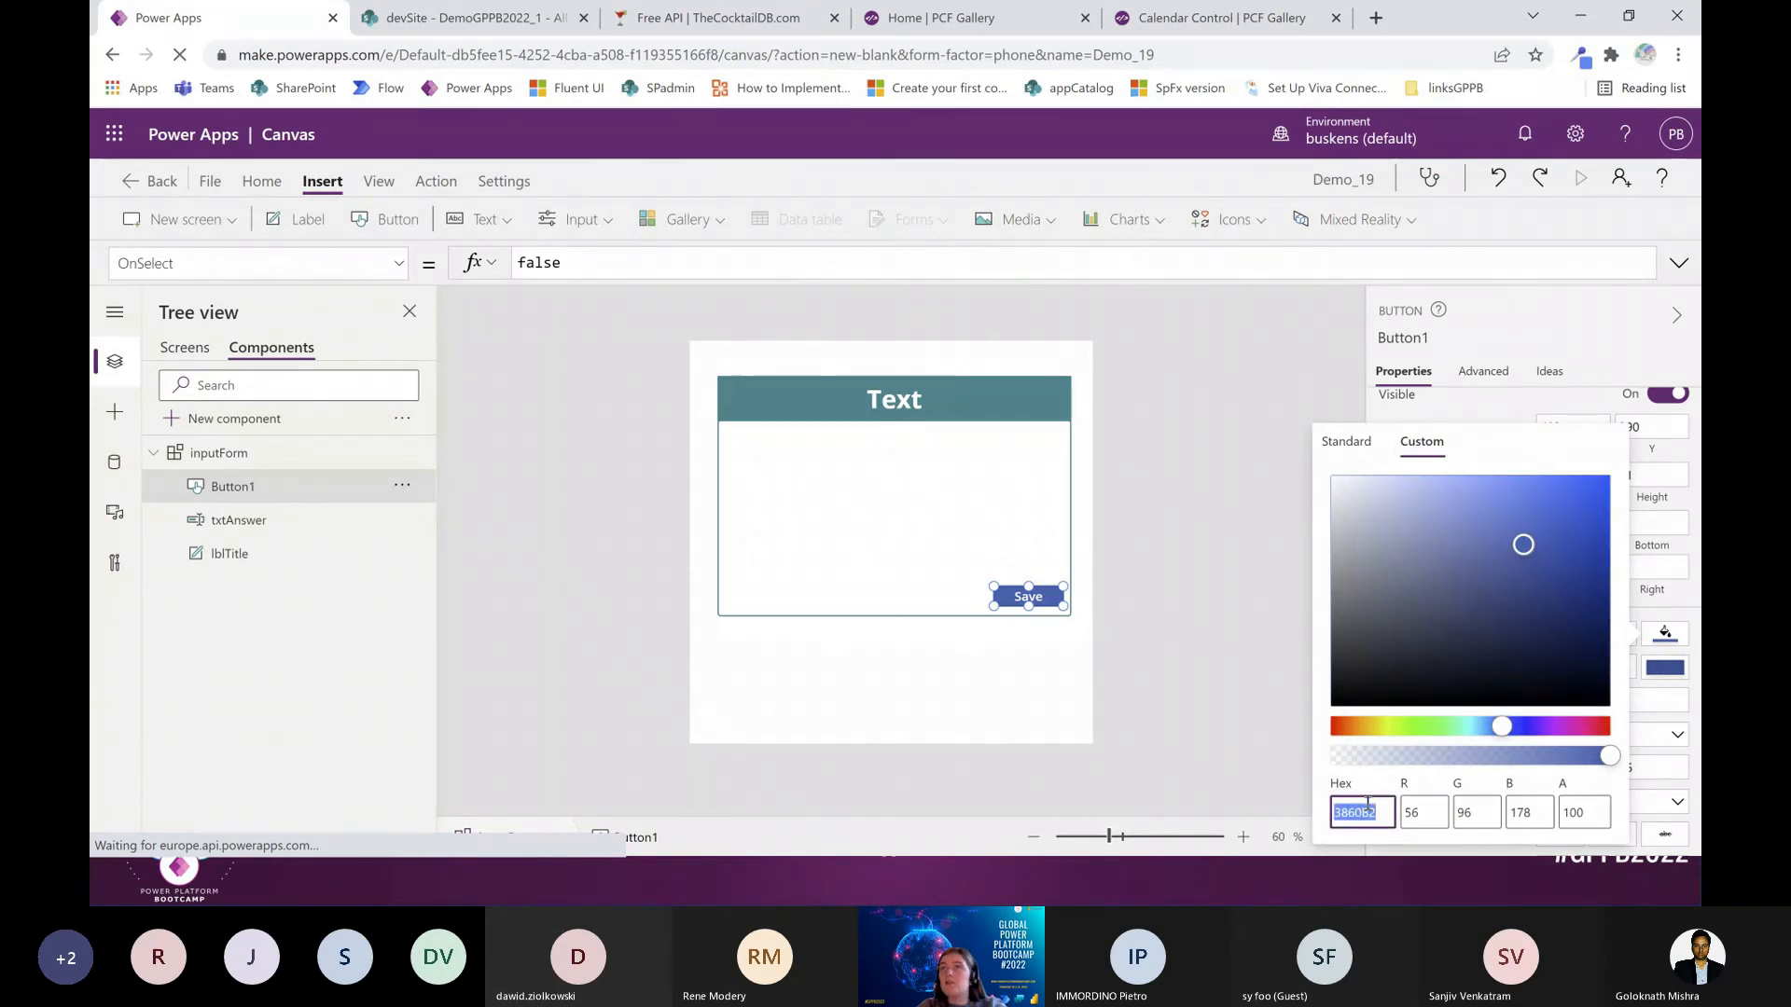
pyautogui.write('1E86')
pyautogui.write('87')
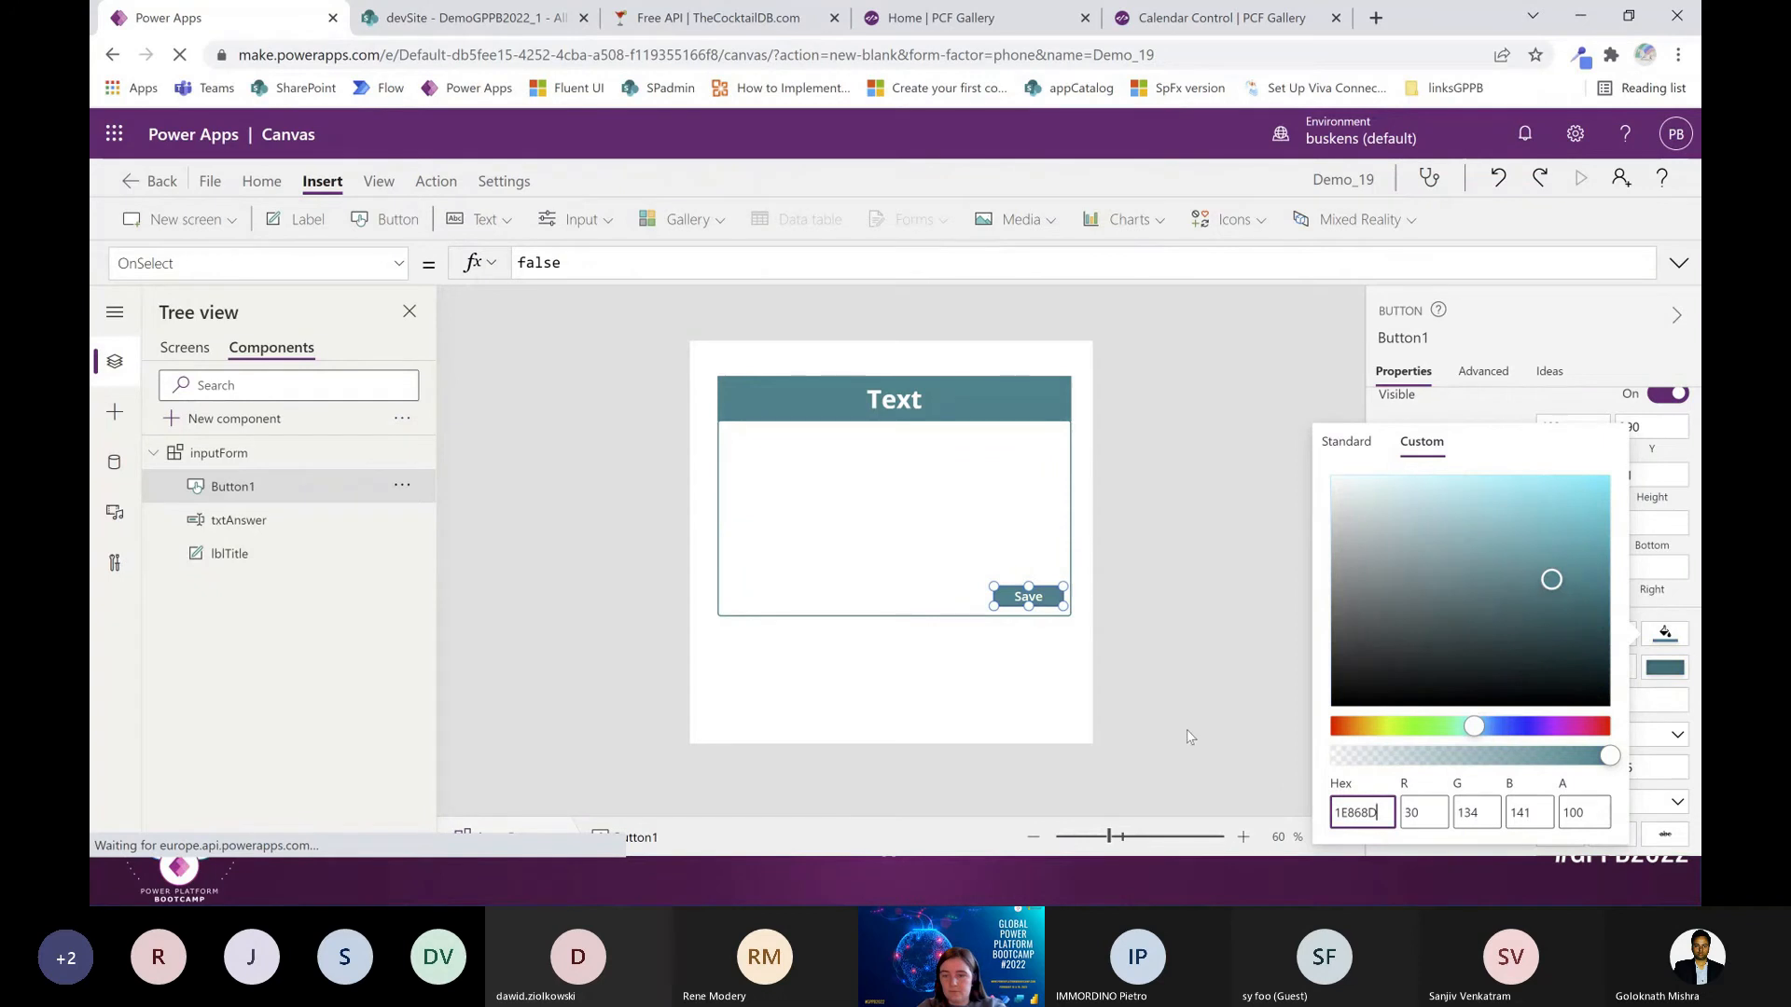
pyautogui.click(1180, 730)
pyautogui.click(1049, 604)
pyautogui.scroll(-2, 1639, 711)
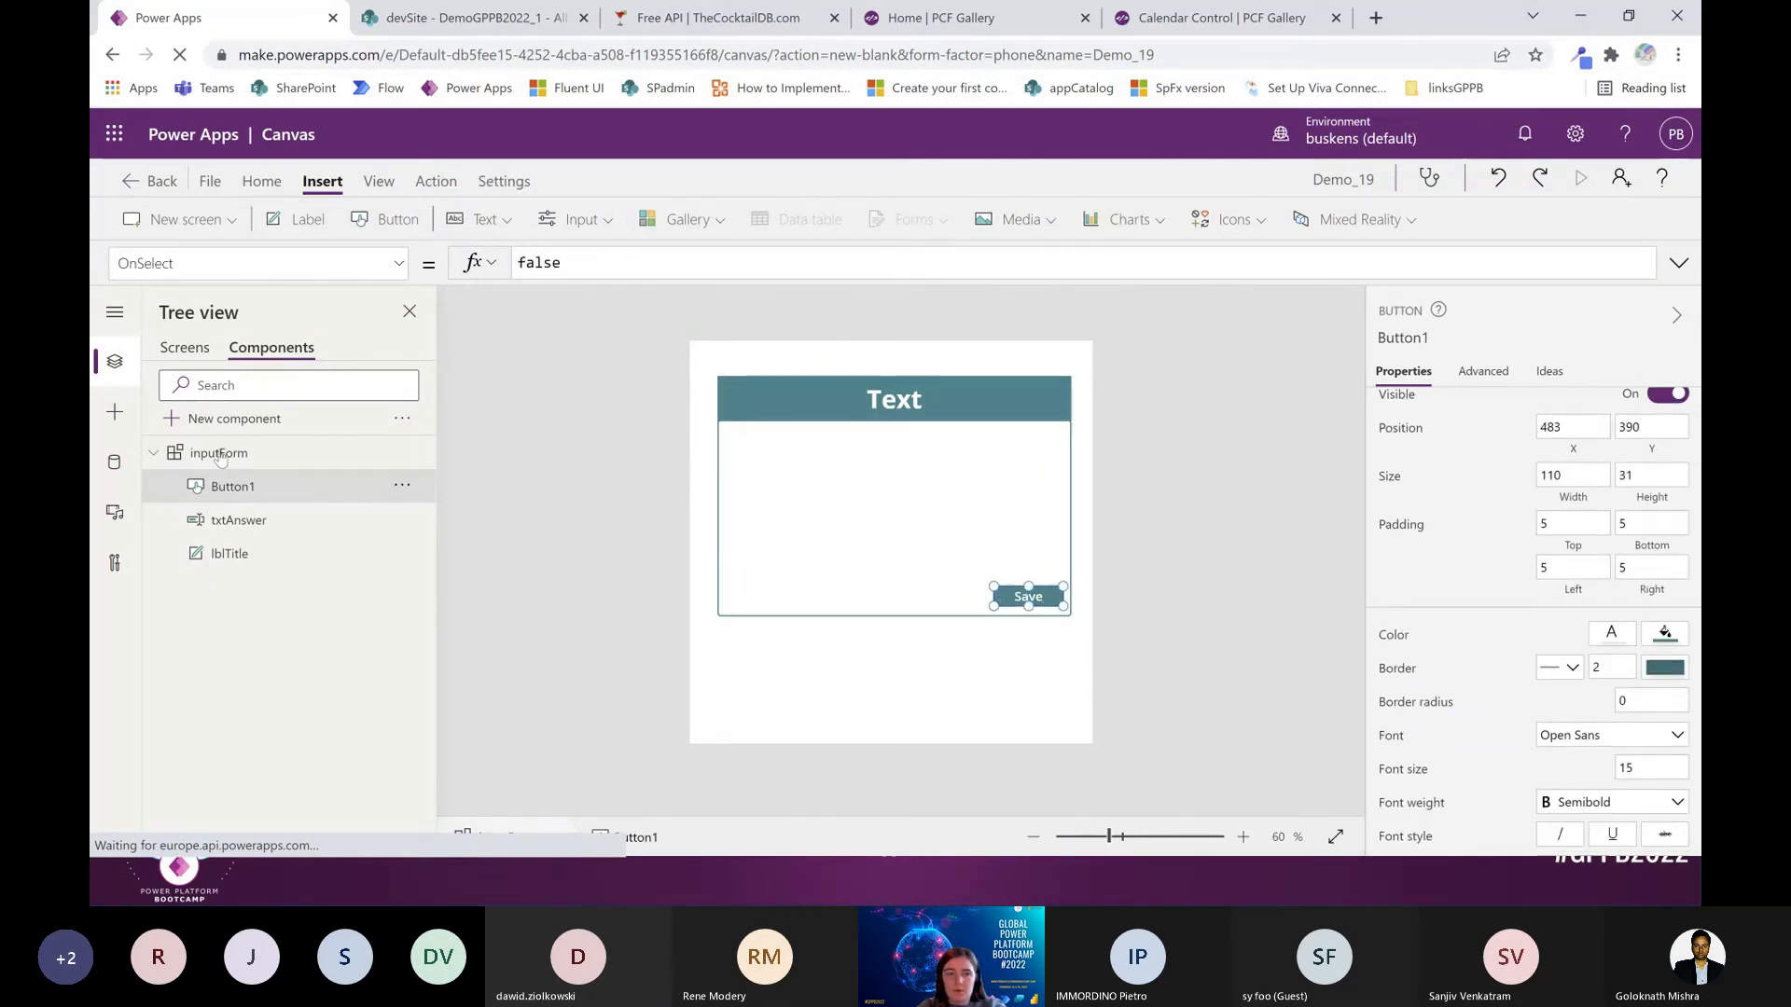
# Check the Save button in both input forms on the Home Screen
pyautogui.click(186, 348)
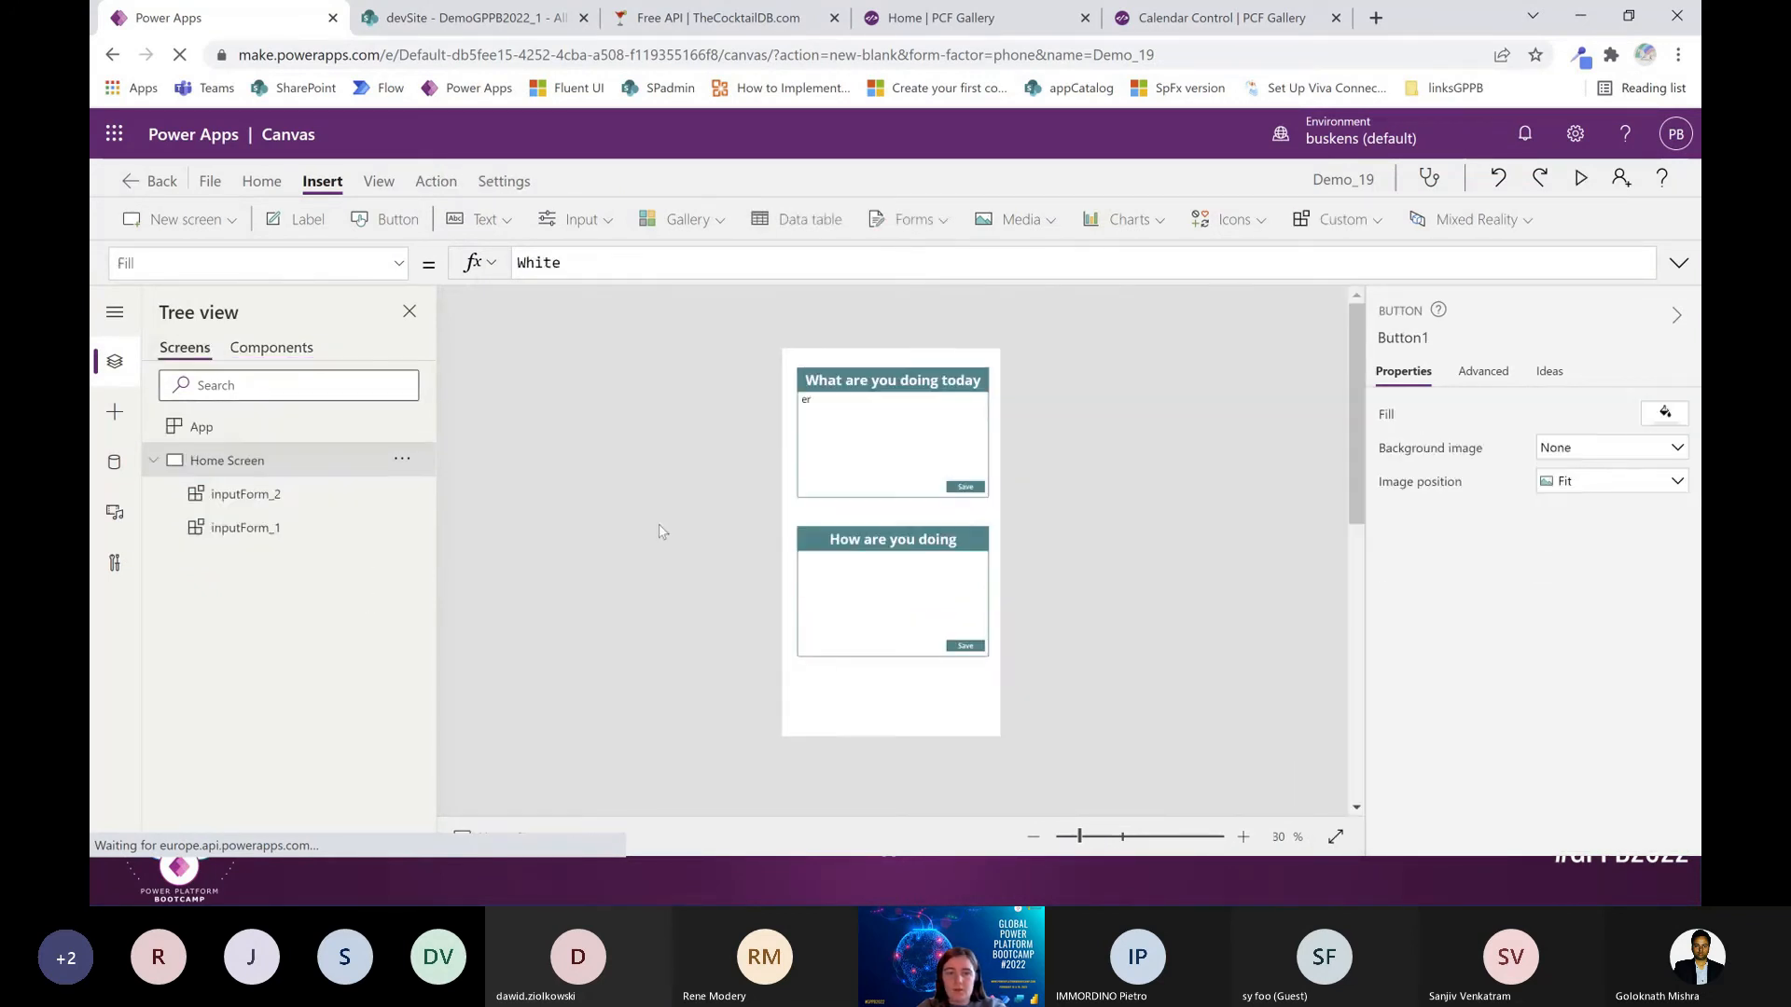
pyautogui.click(964, 498)
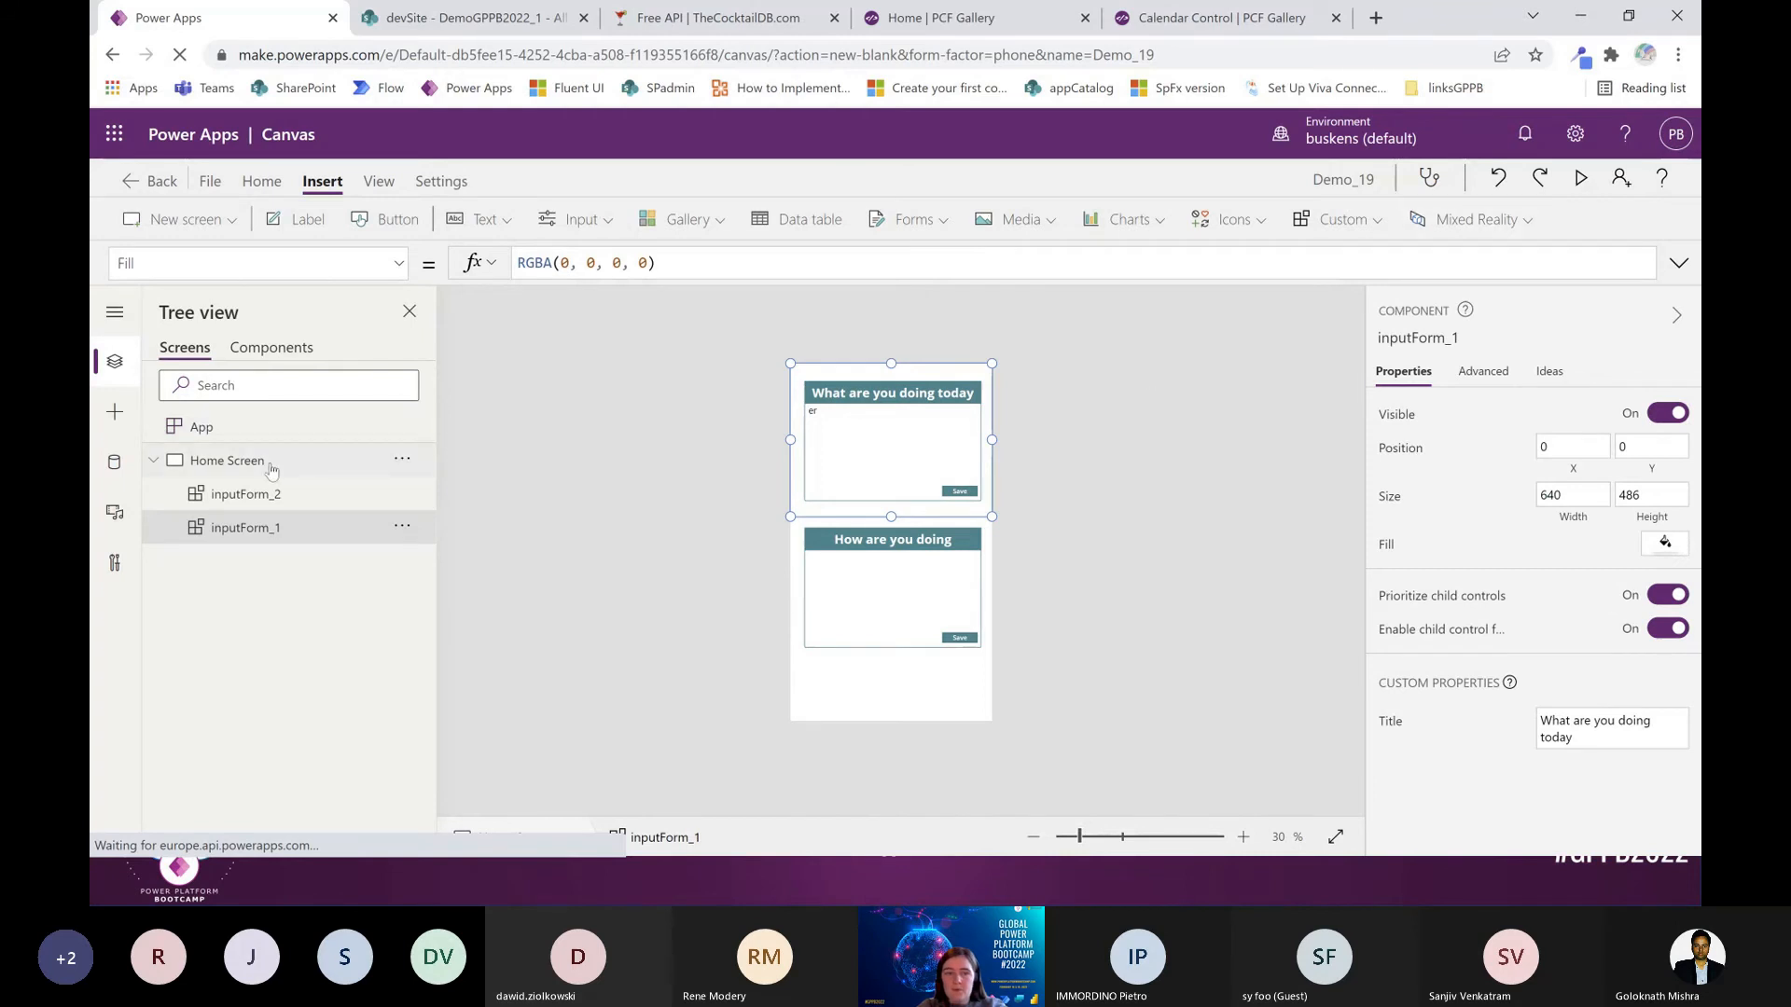
pyautogui.click(582, 542)
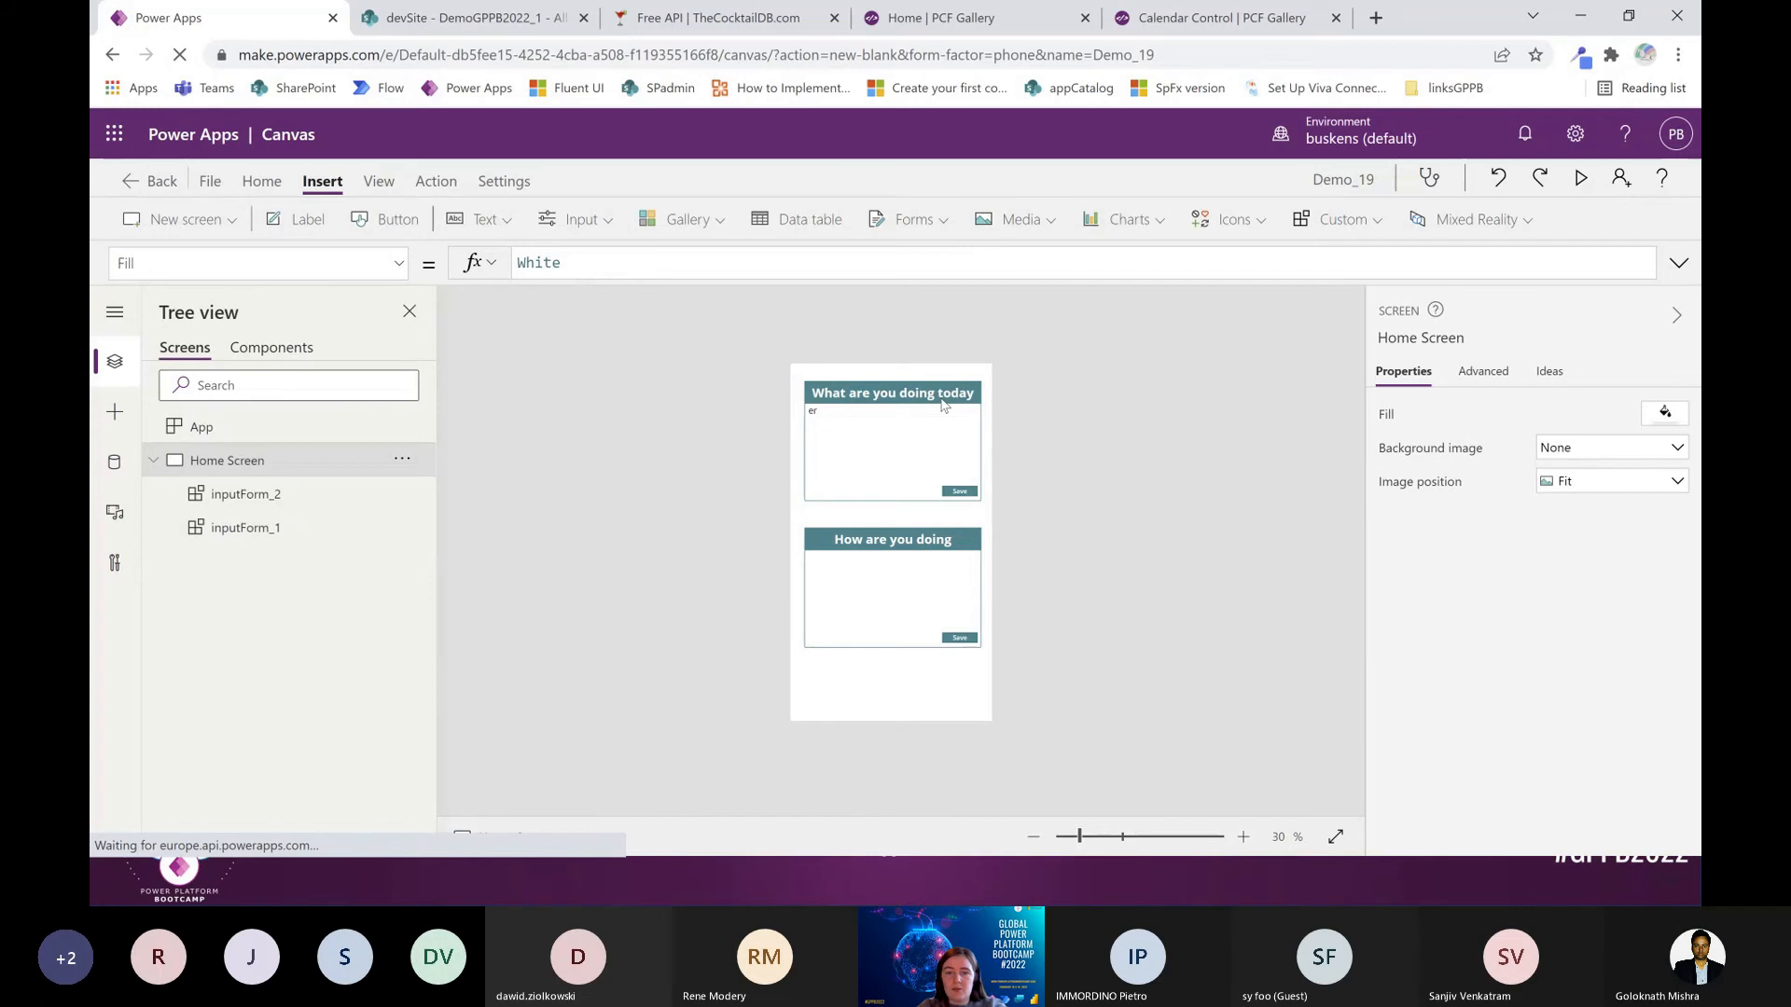
# Change the fill of the inputForm component's title label to the orange theme colour and return to the Home Screen
pyautogui.click(296, 344)
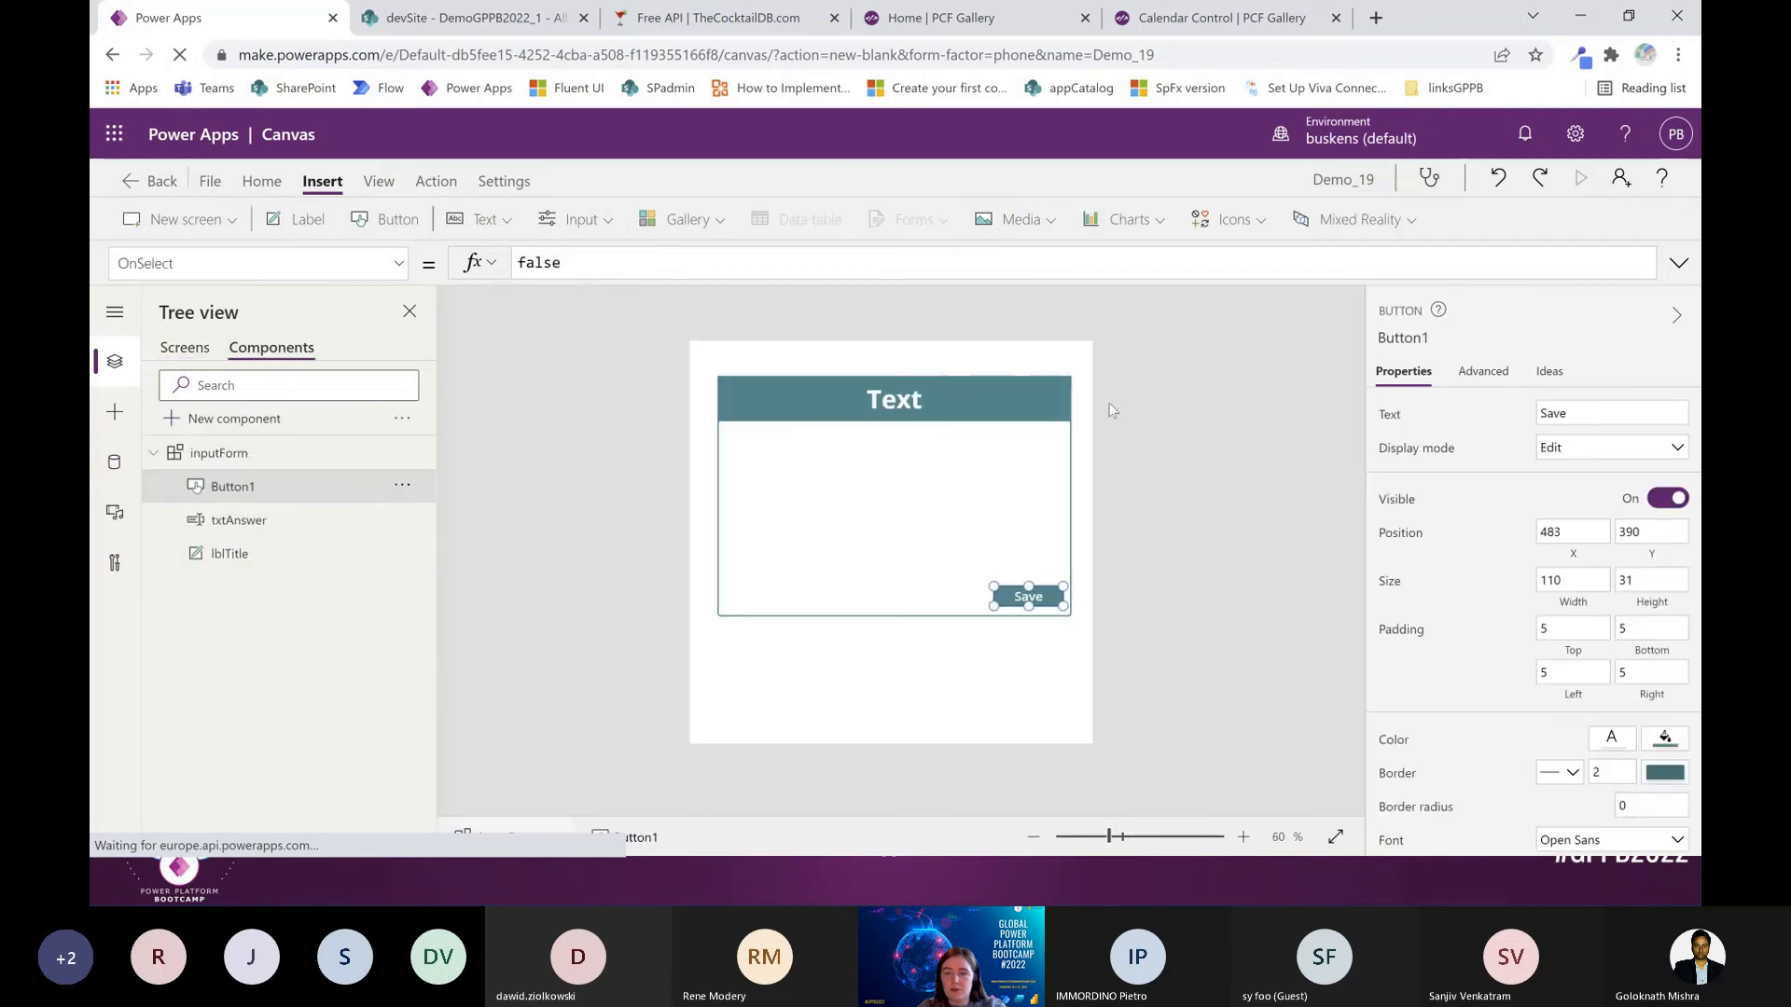
pyautogui.click(1034, 398)
pyautogui.scroll(-3, 1511, 655)
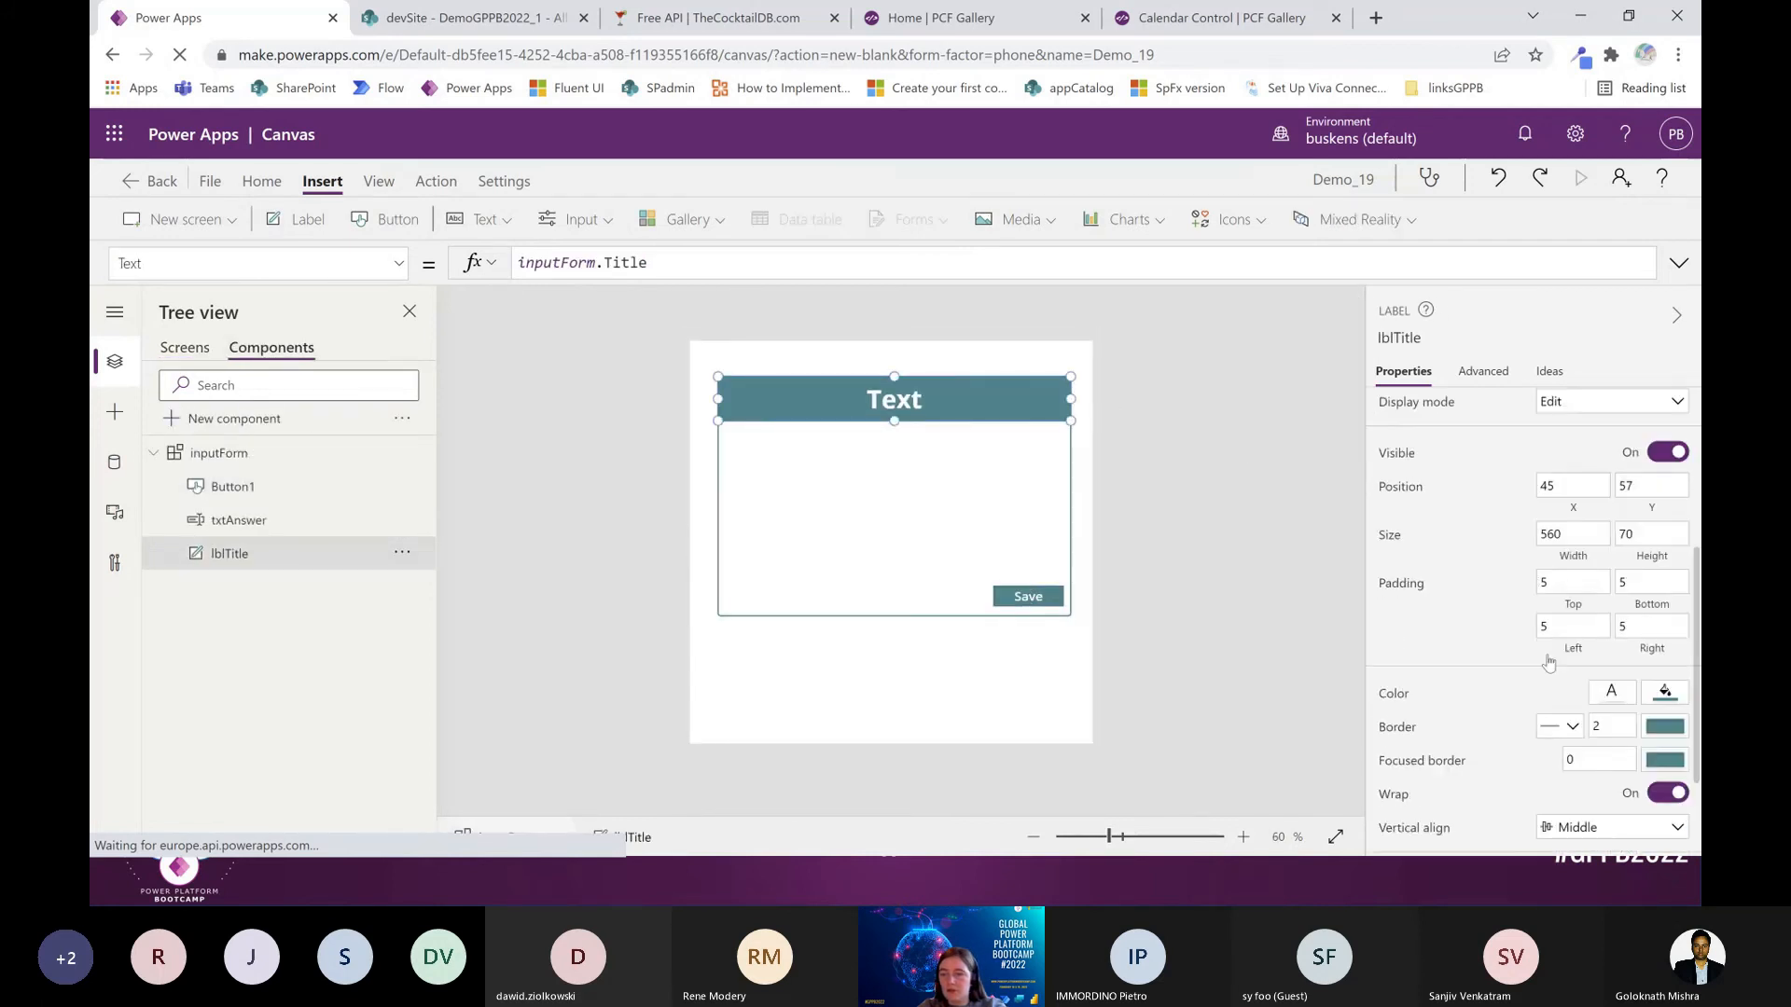
pyautogui.click(1665, 695)
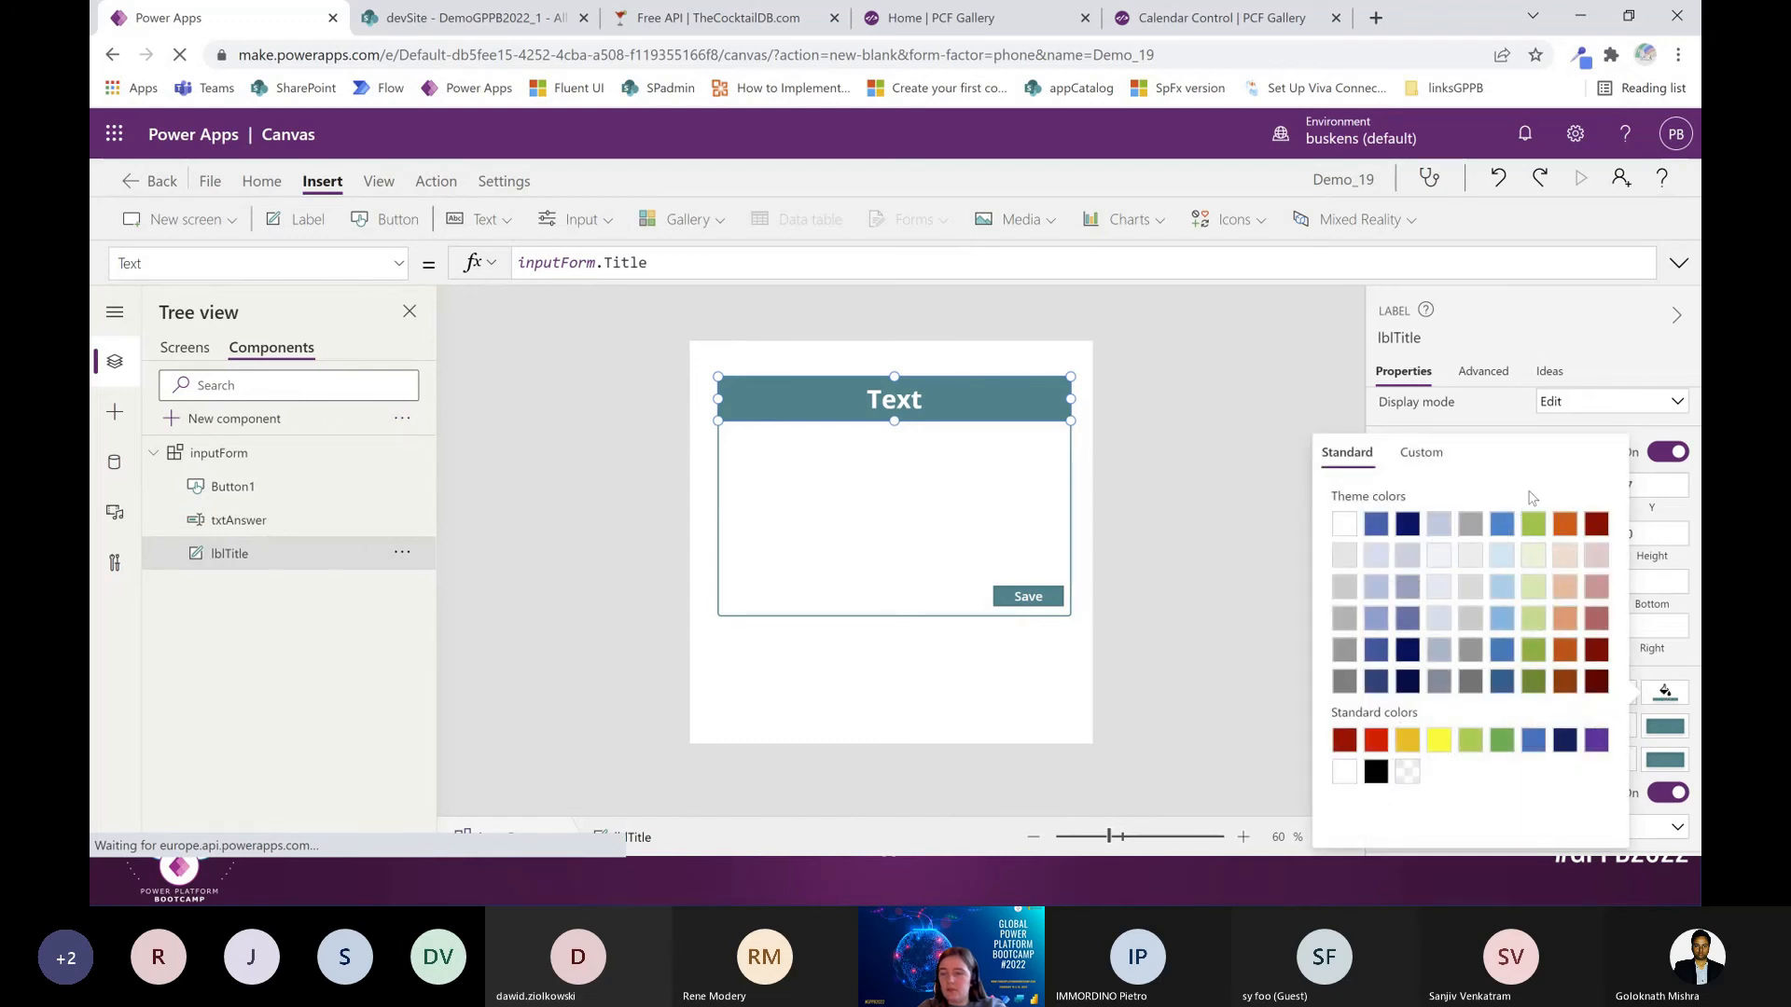
pyautogui.click(1565, 523)
pyautogui.click(1195, 582)
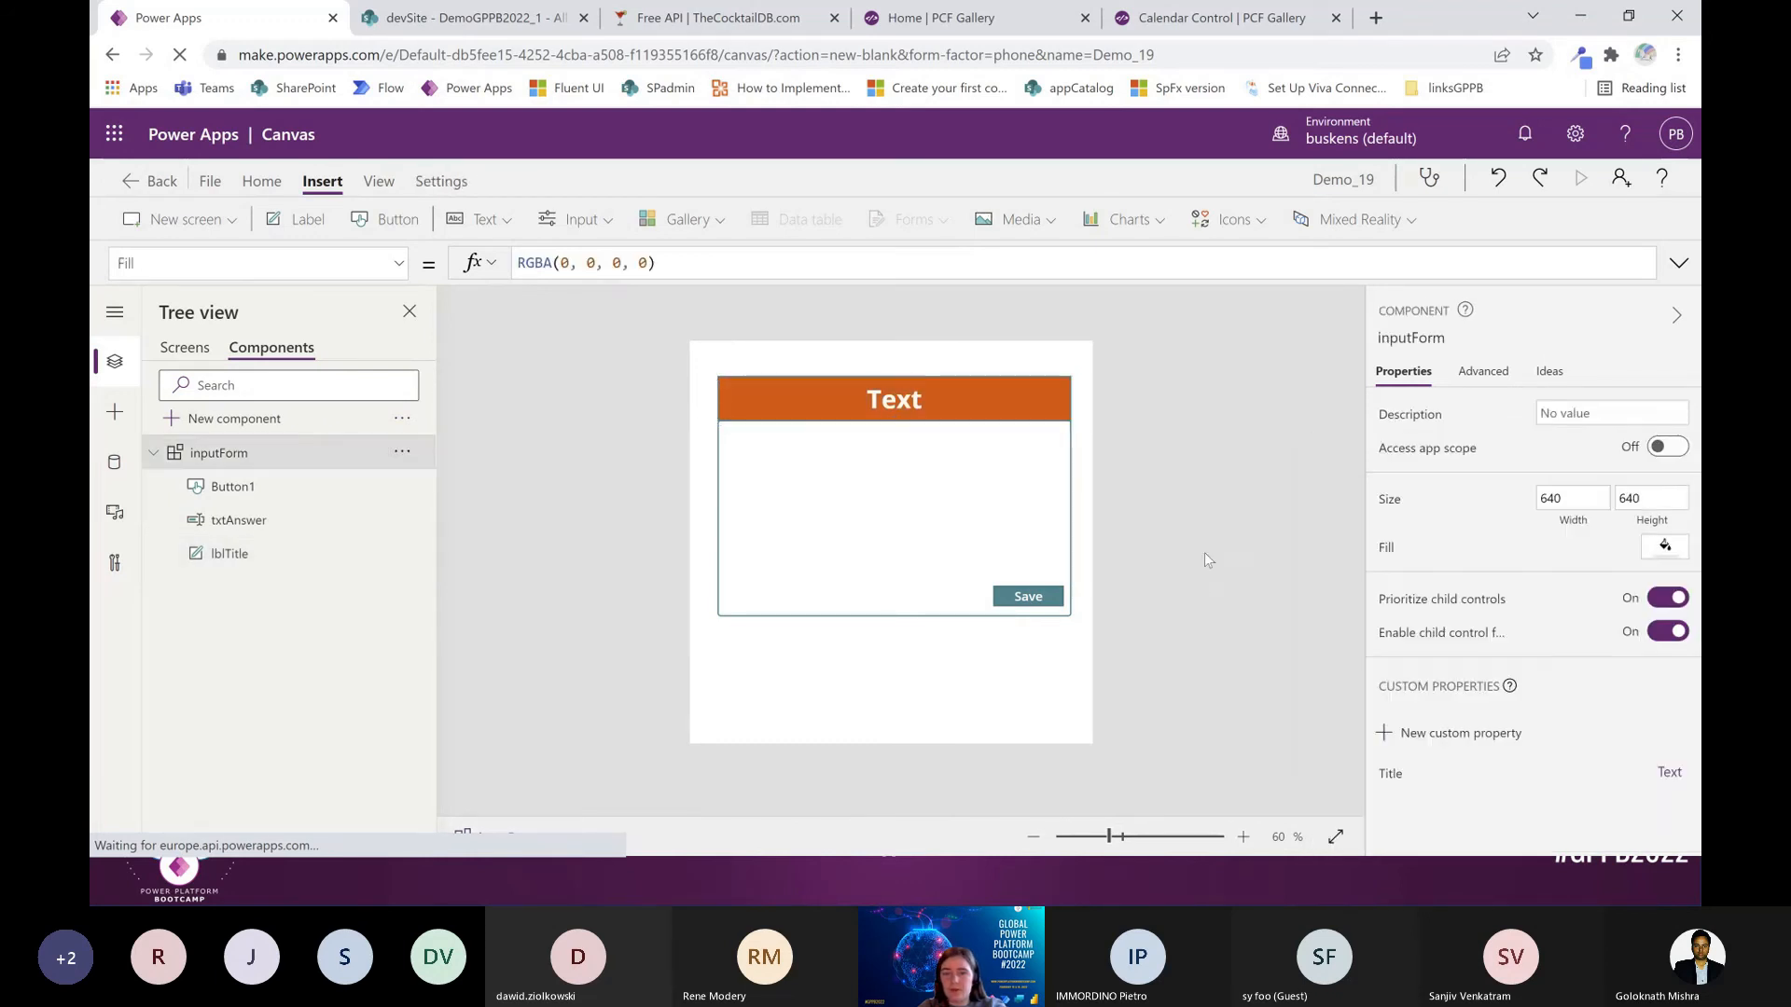
pyautogui.click(187, 349)
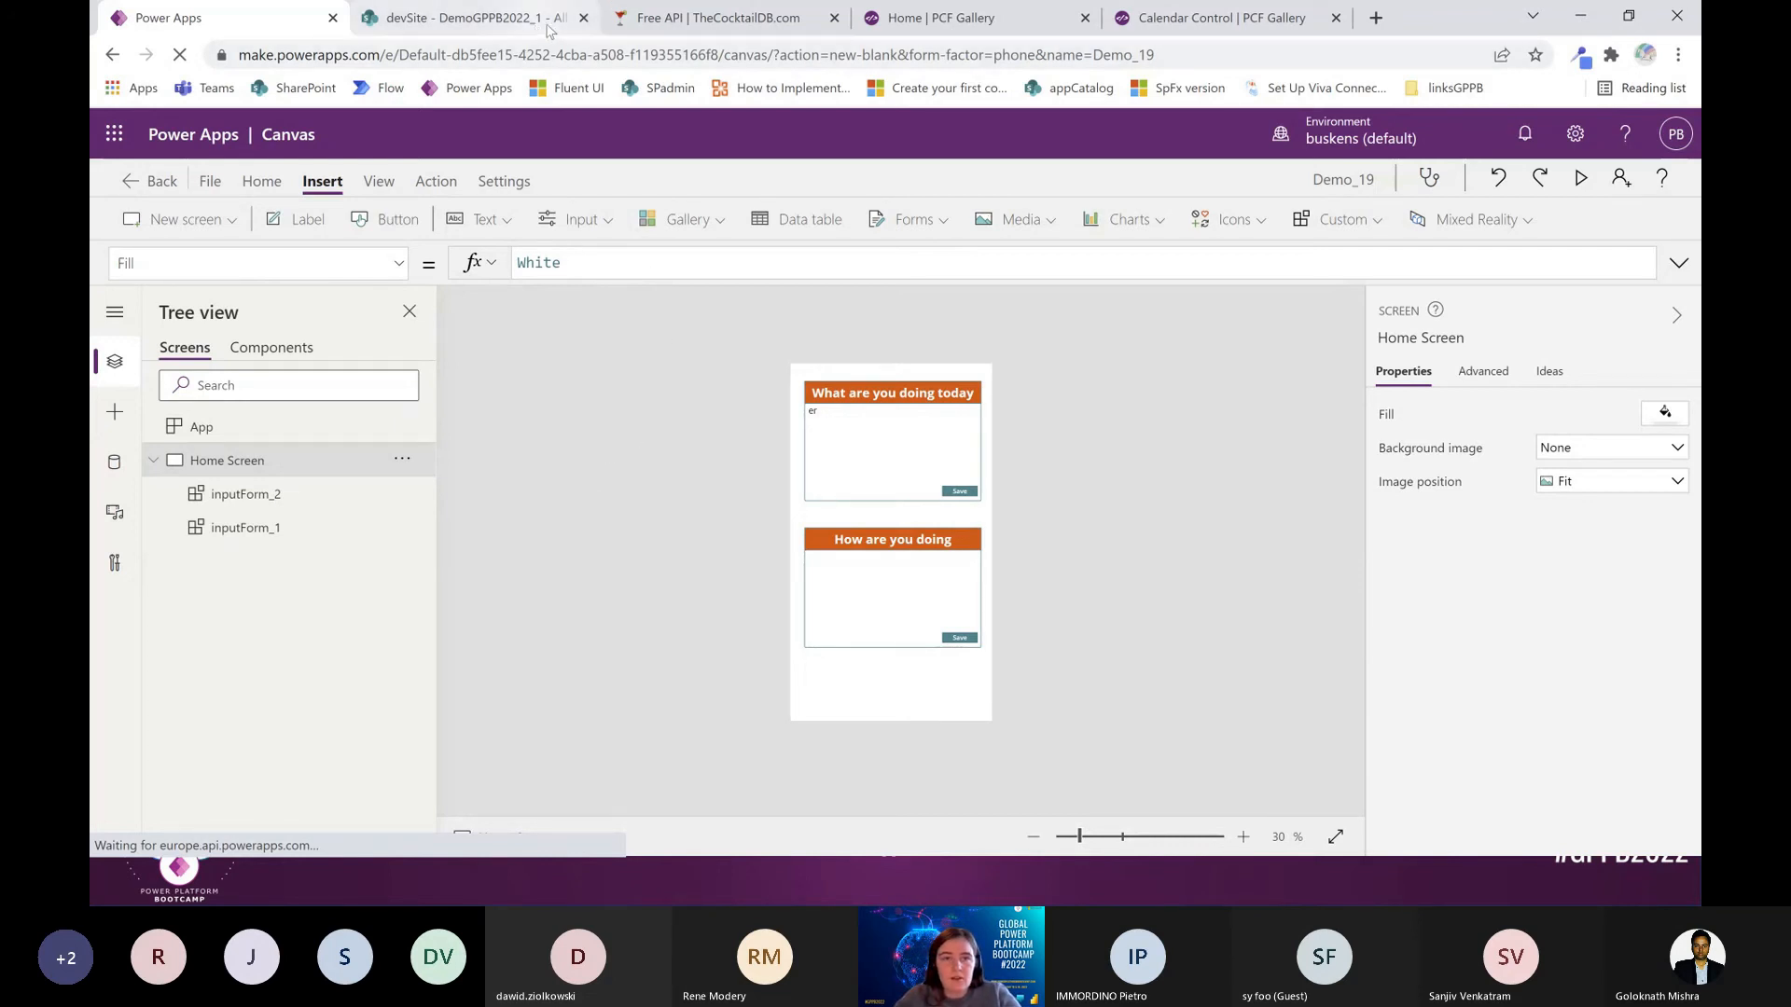
# Leave the app editor without saving the changes
pyautogui.click(153, 183)
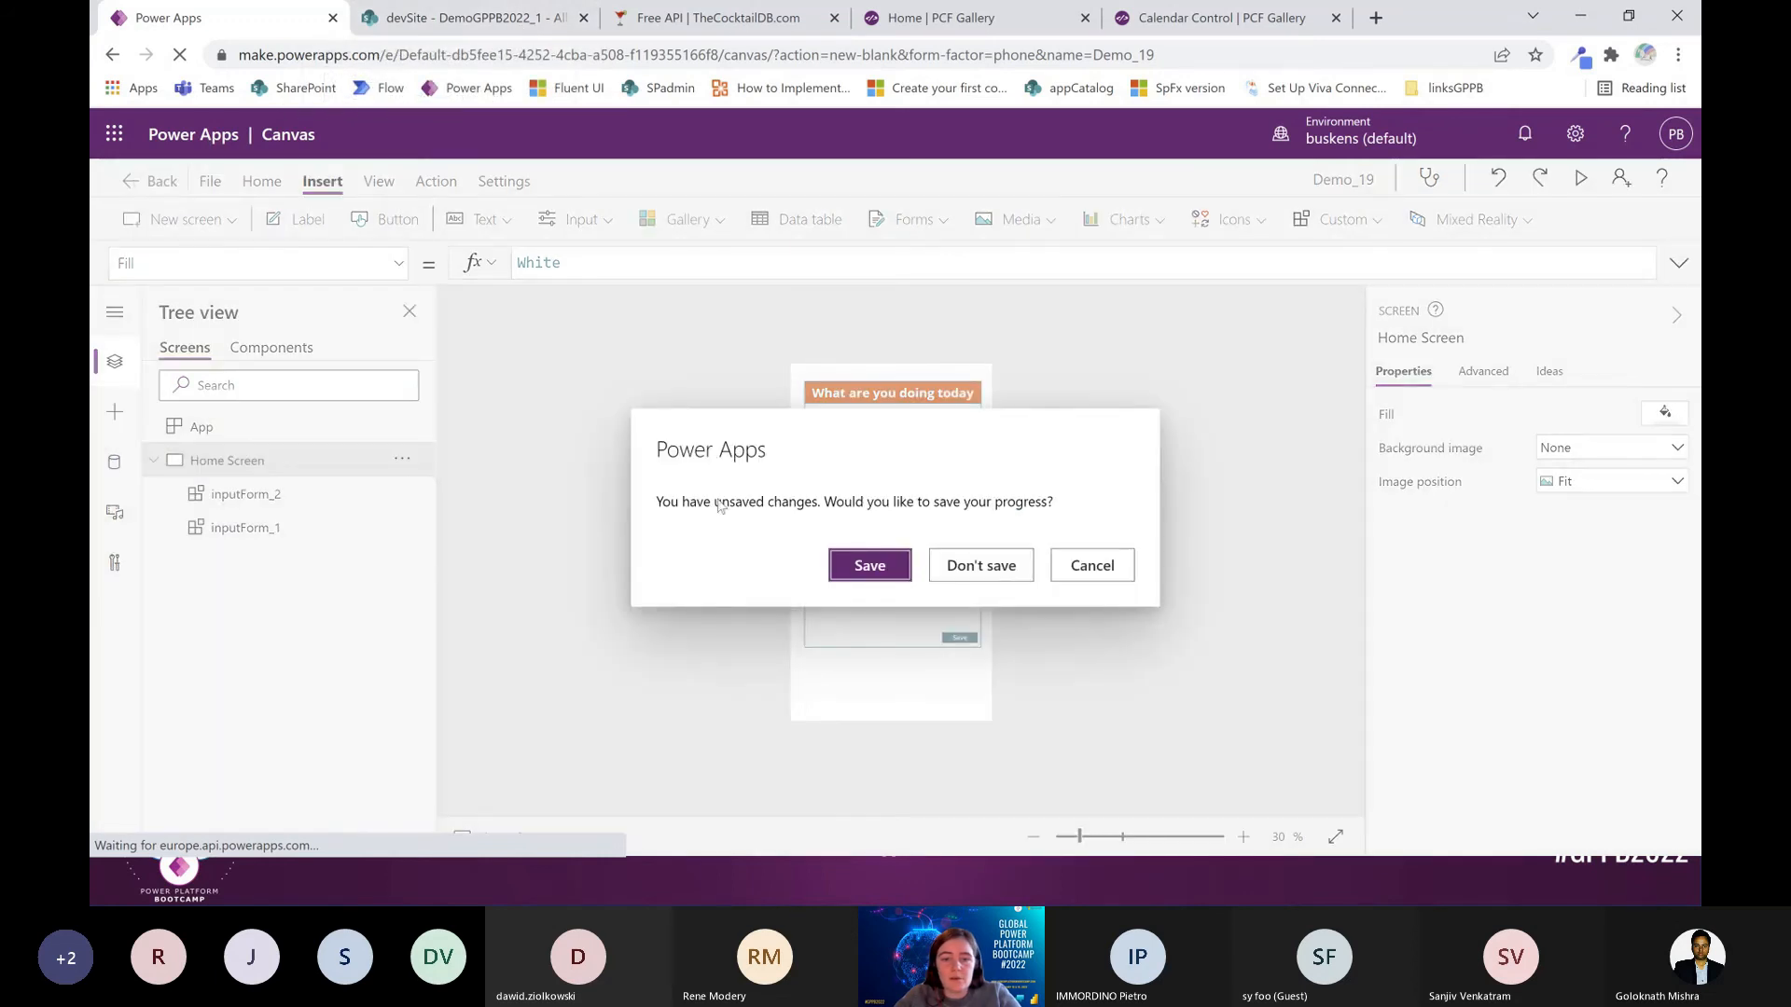
pyautogui.click(981, 566)
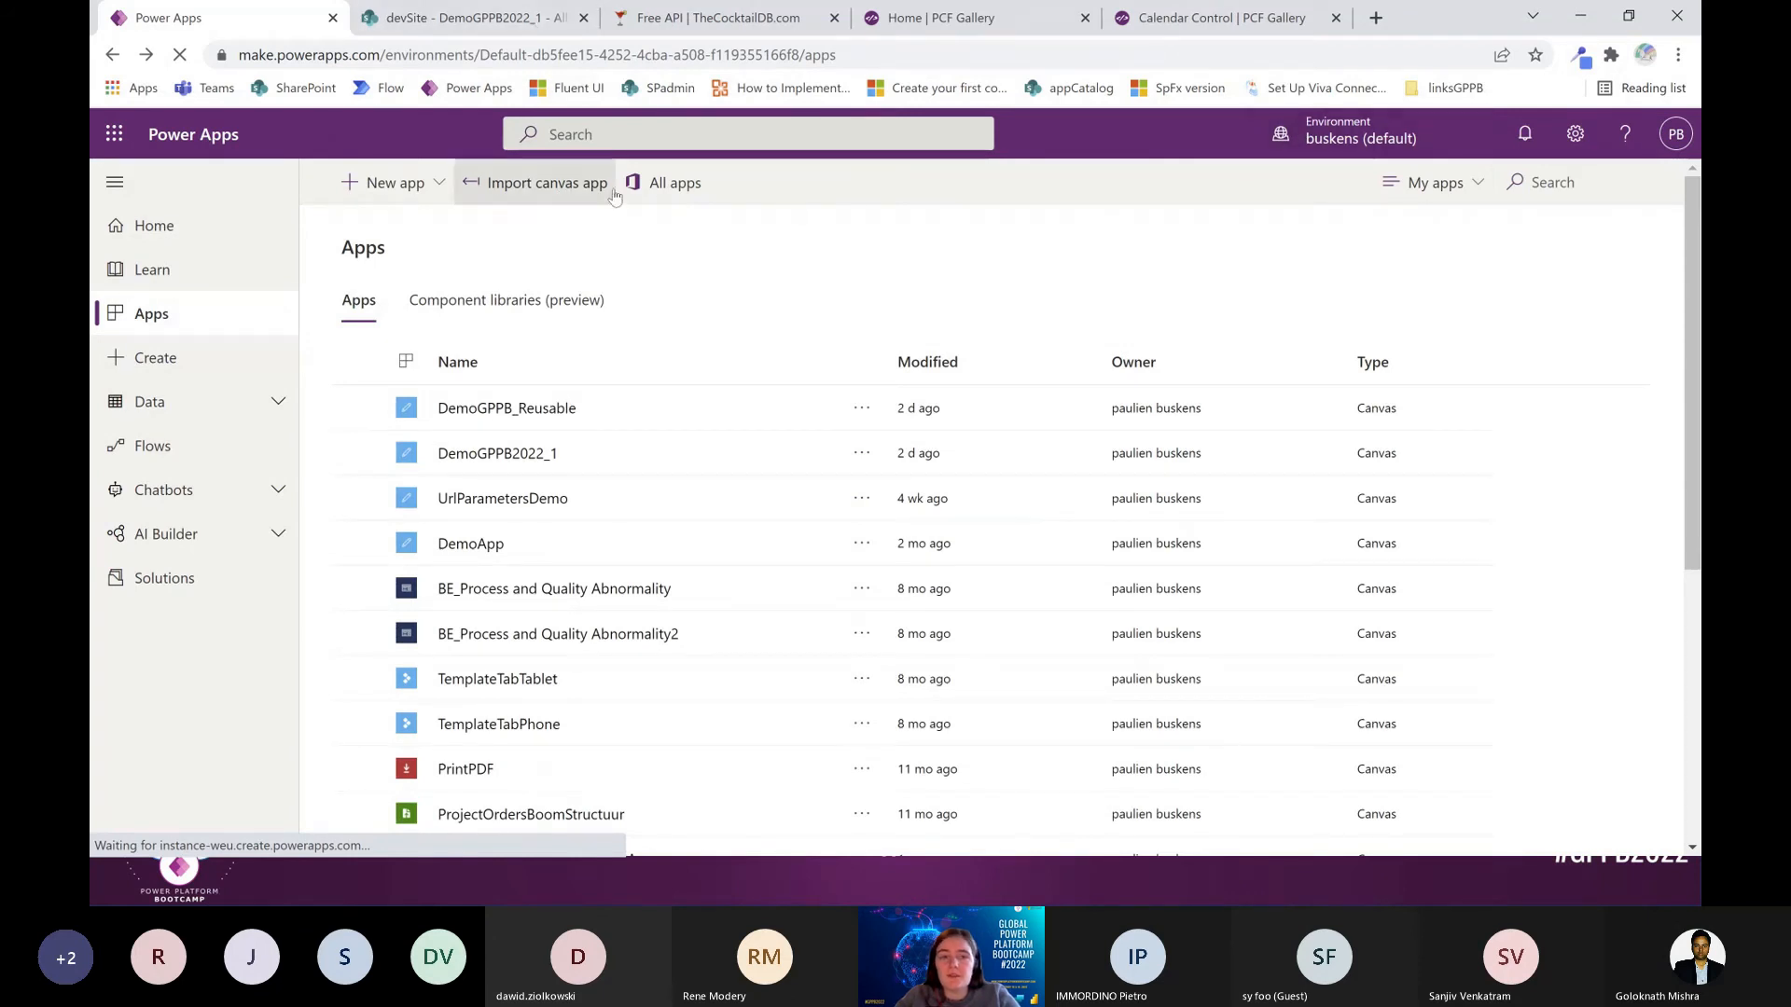
# Look at TheCocktailDB's free API page in the browser, and open the custom connectors list in Power Apps
pyautogui.click(168, 402)
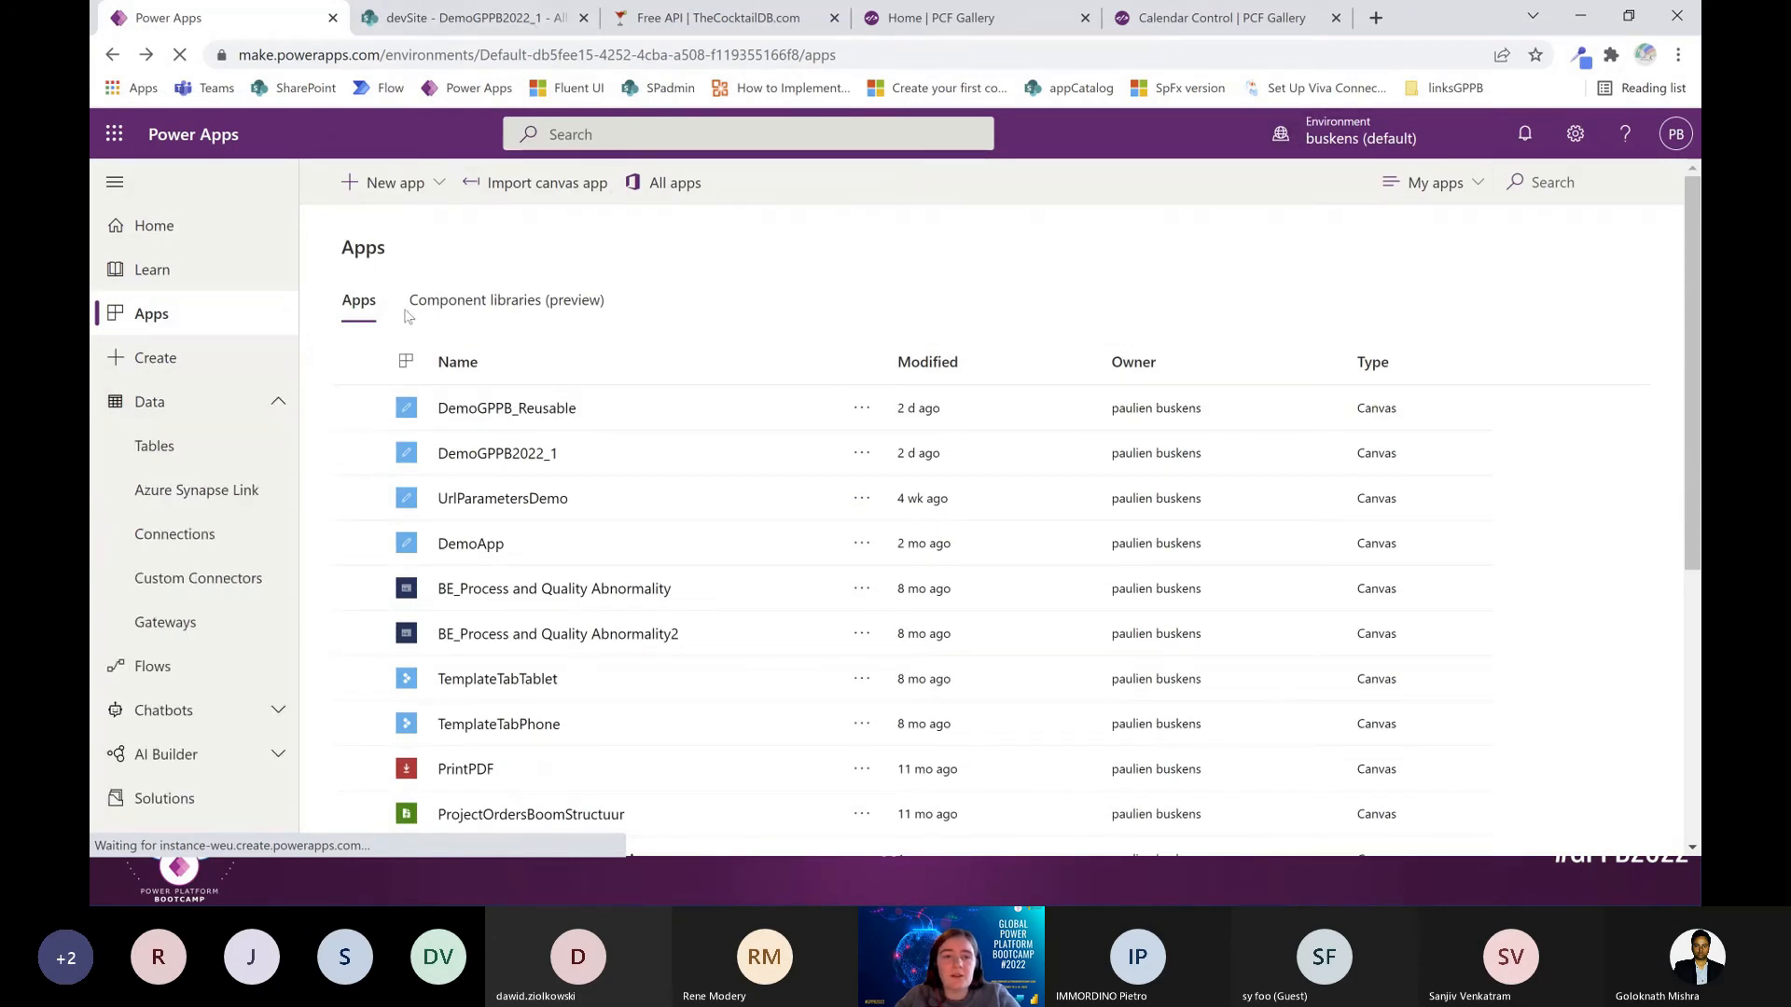
pyautogui.click(711, 18)
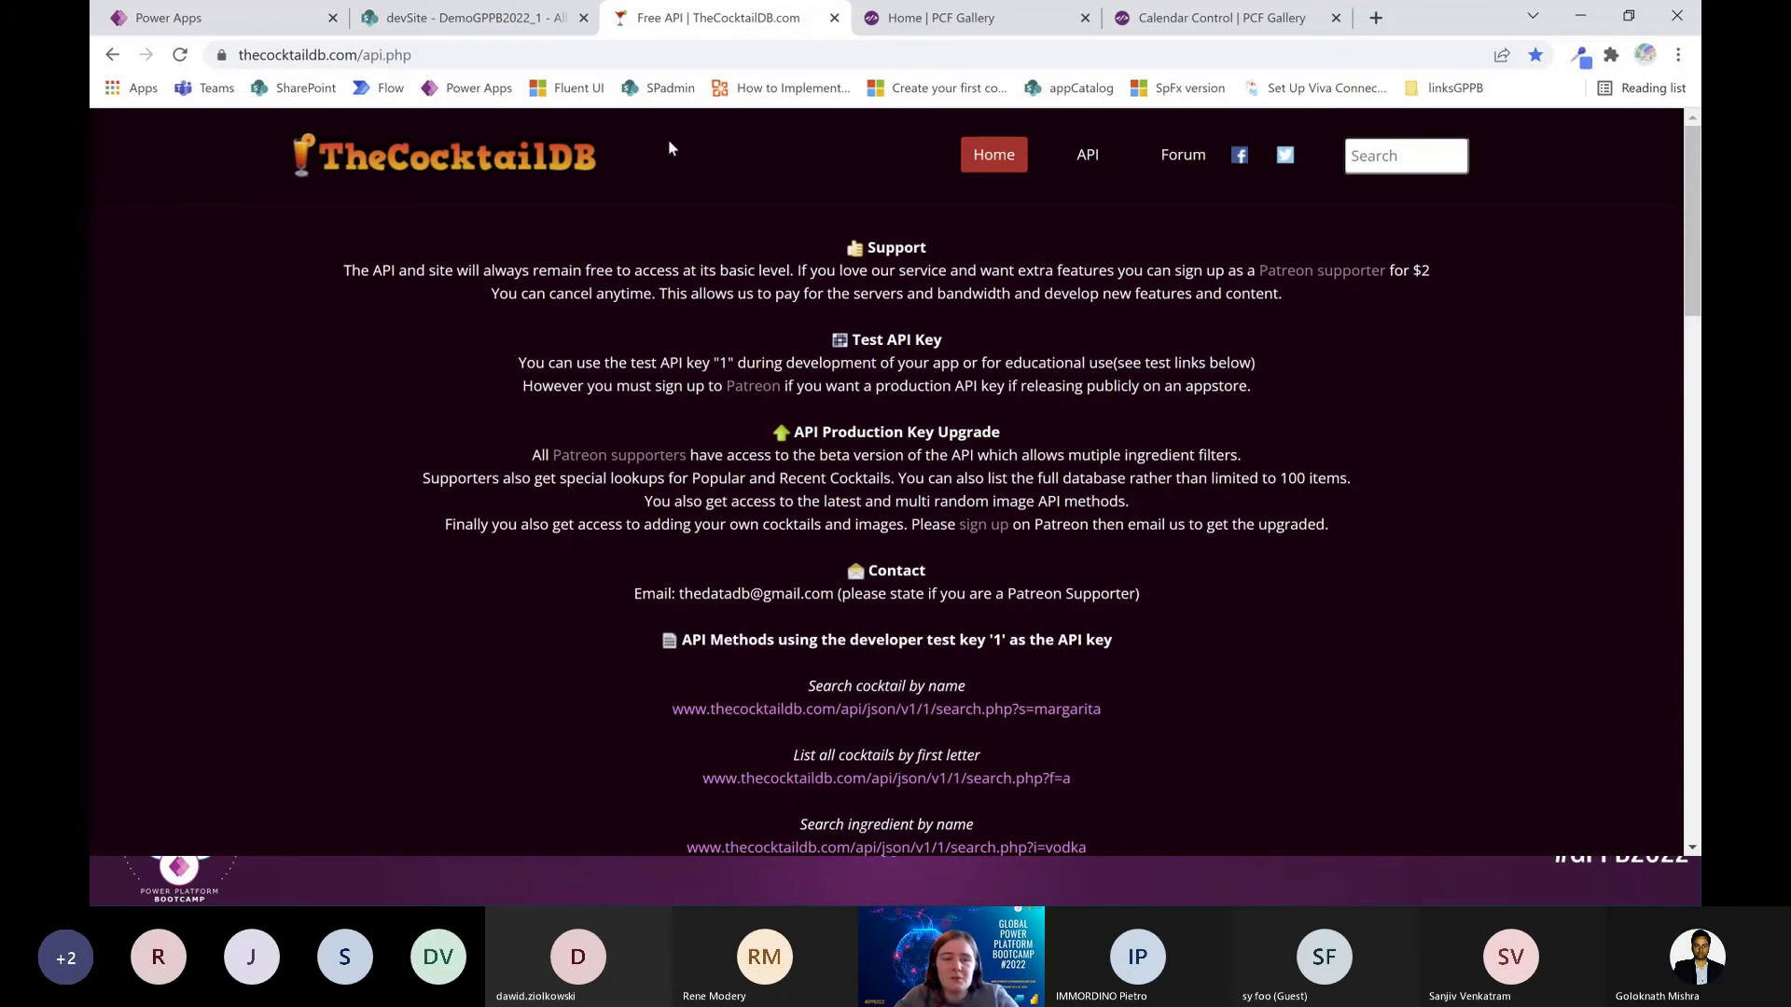
pyautogui.click(264, 31)
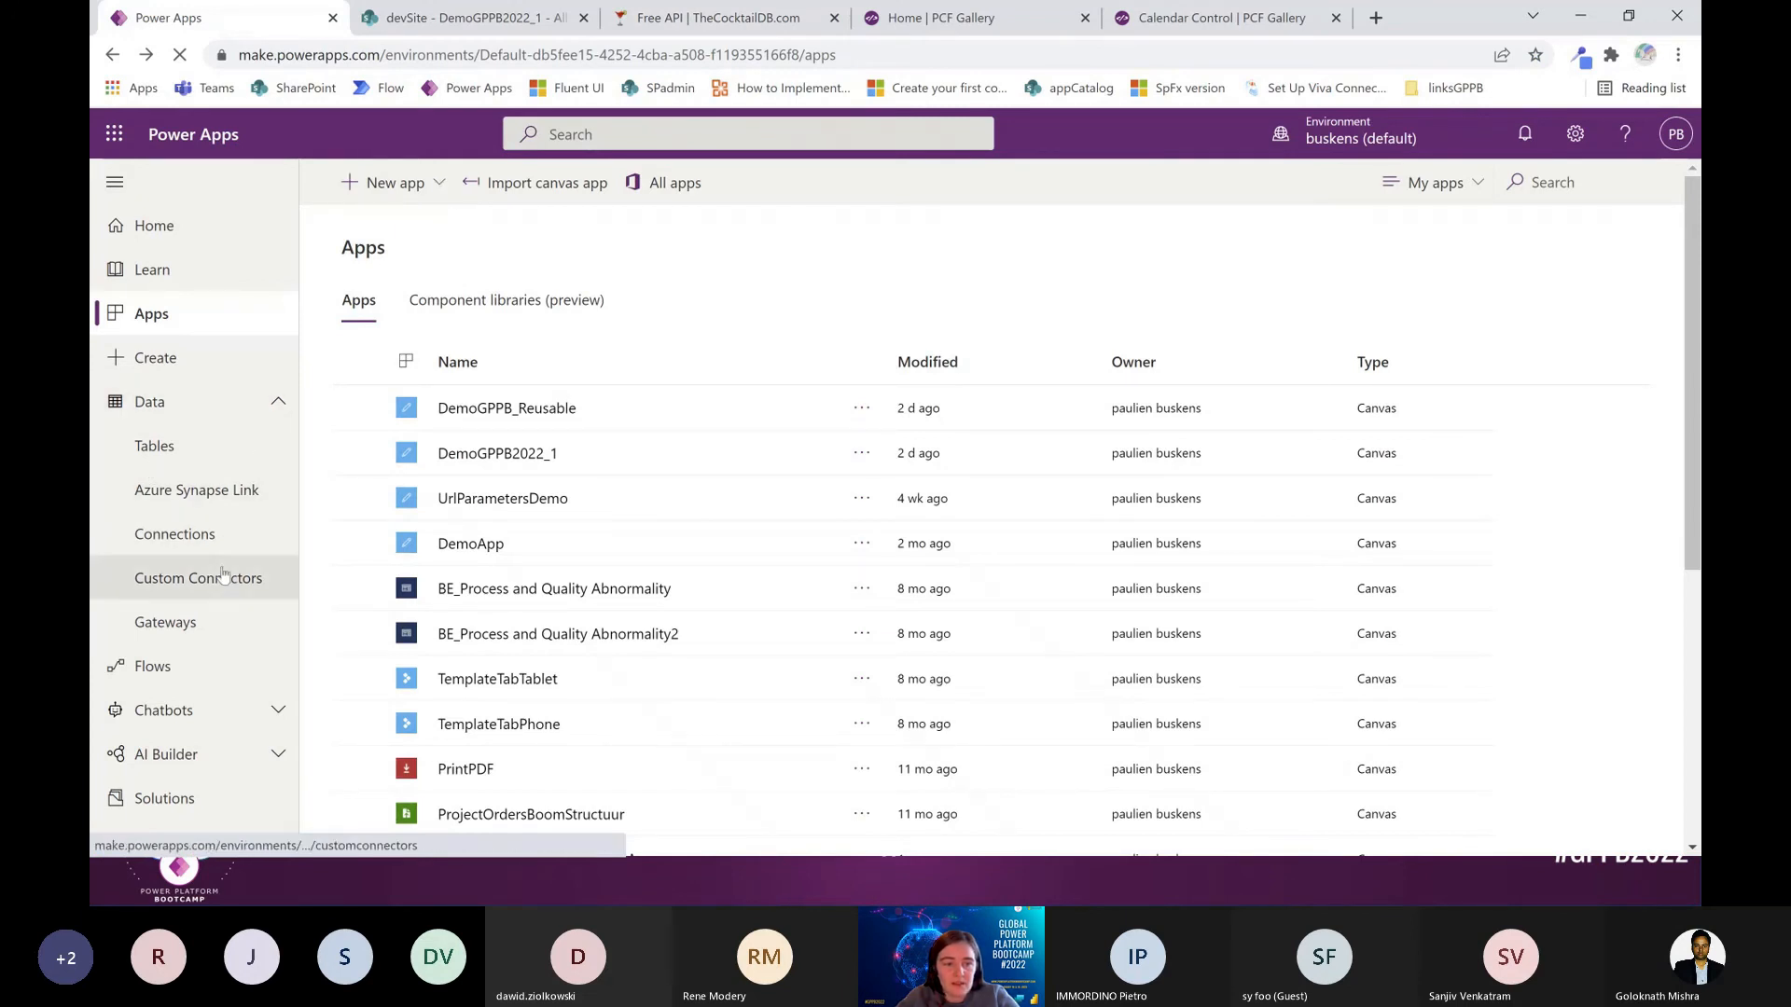
pyautogui.click(207, 582)
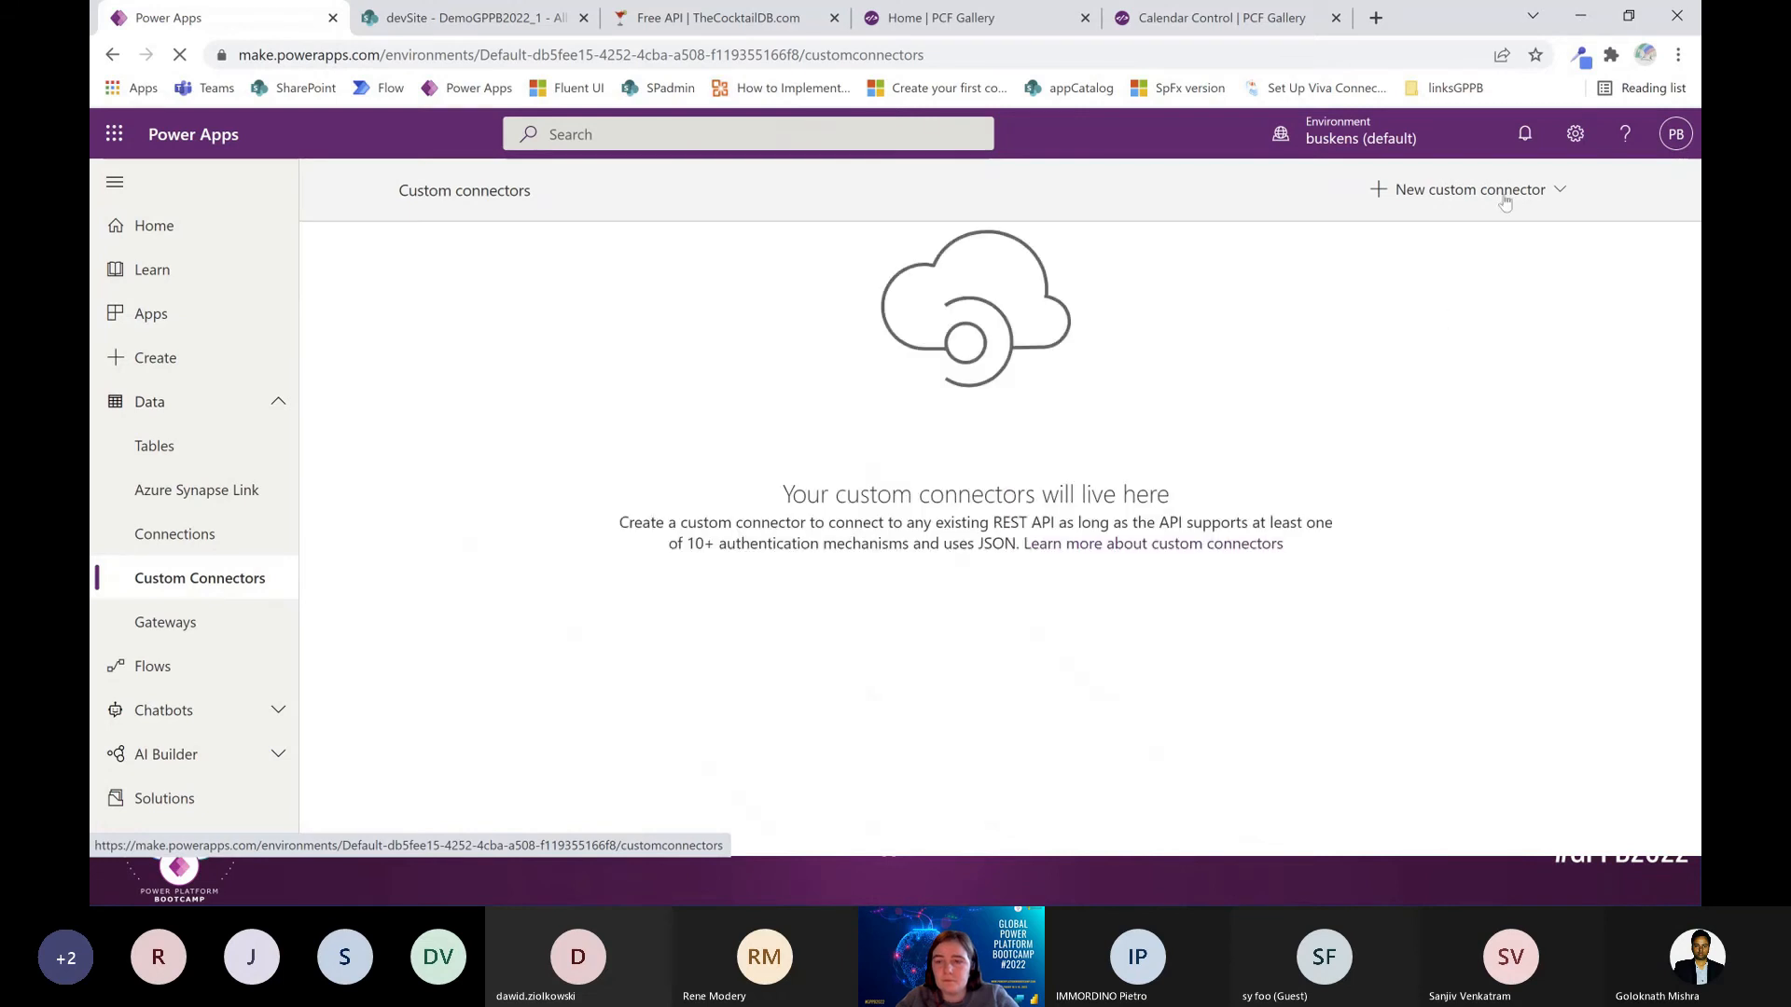
# Create a custom connector from blank with the name Cocktail
pyautogui.click(1518, 193)
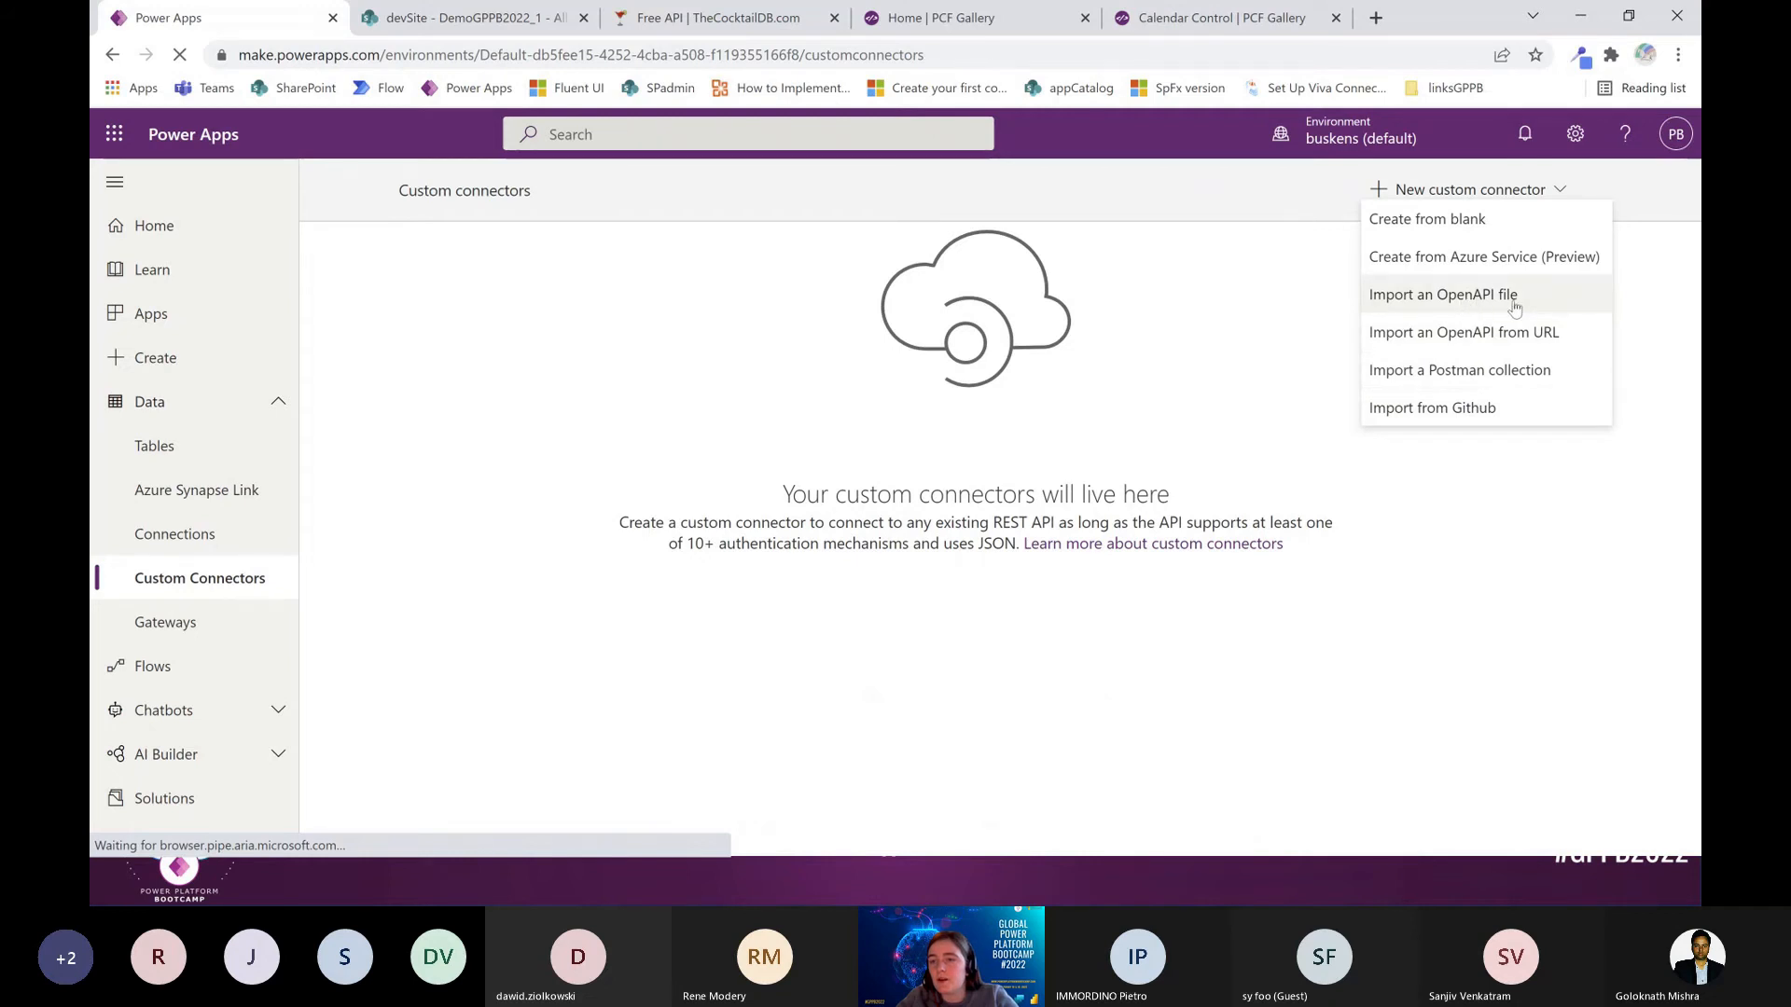
pyautogui.click(1450, 222)
pyautogui.click(1102, 497)
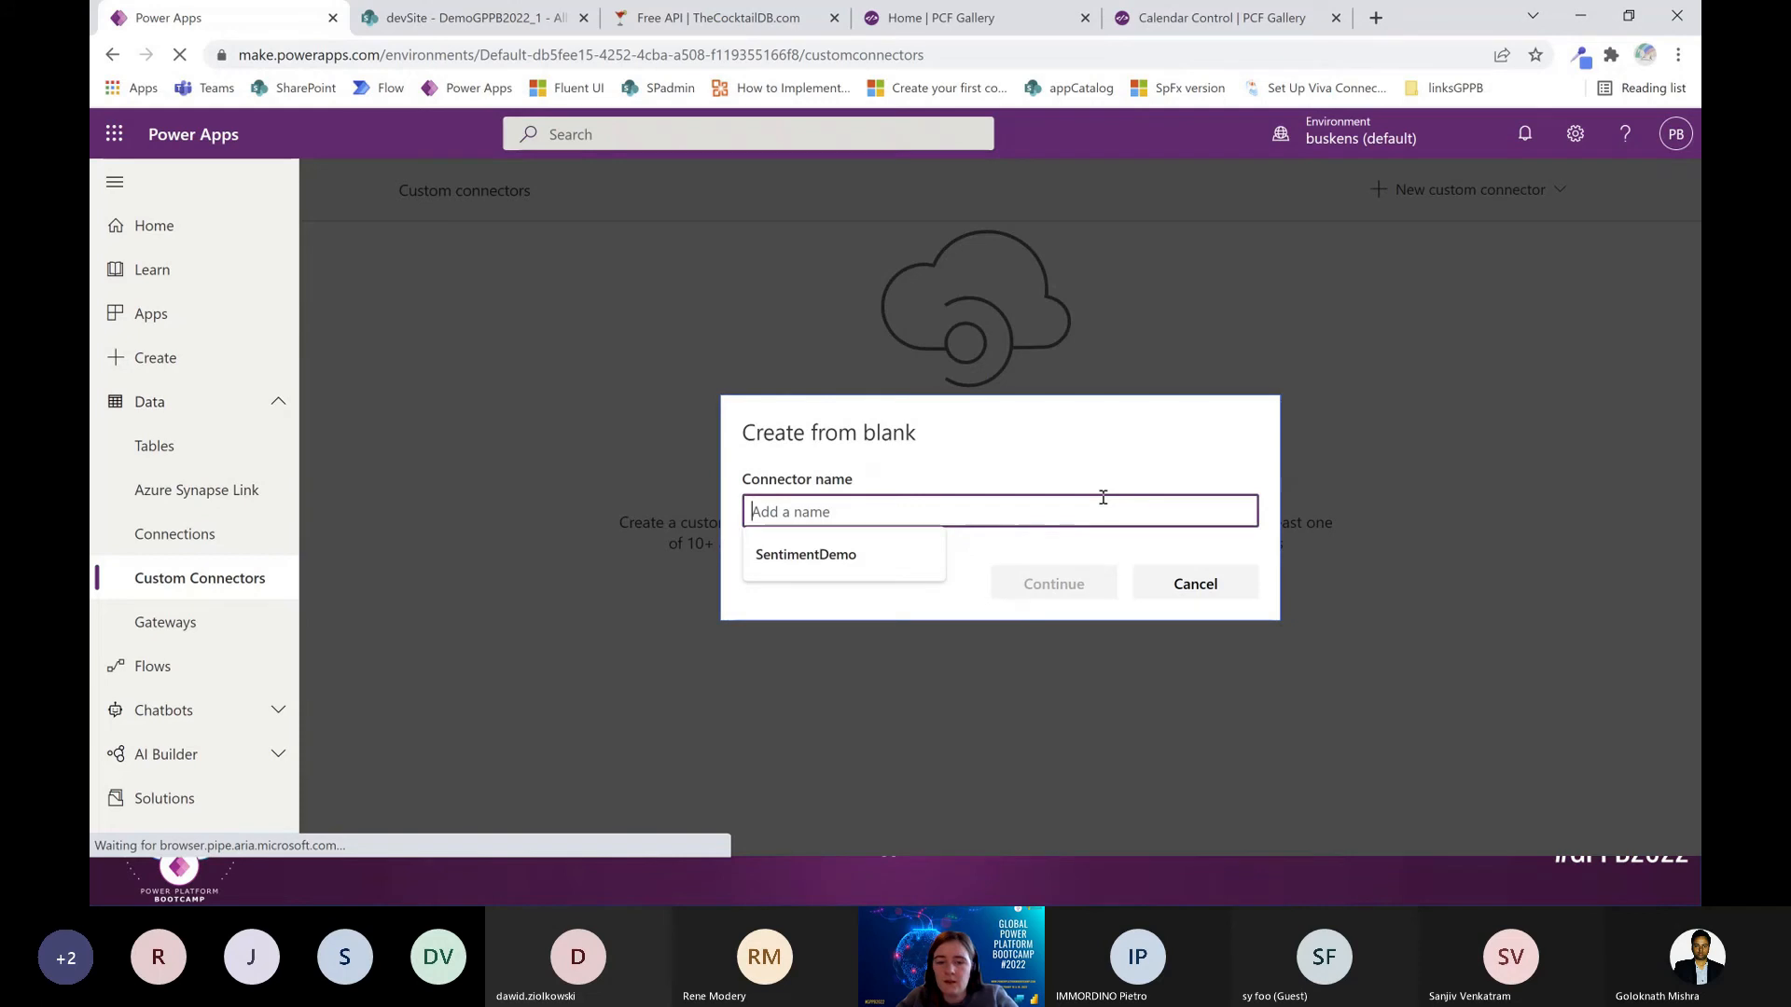
pyautogui.write('Cockt')
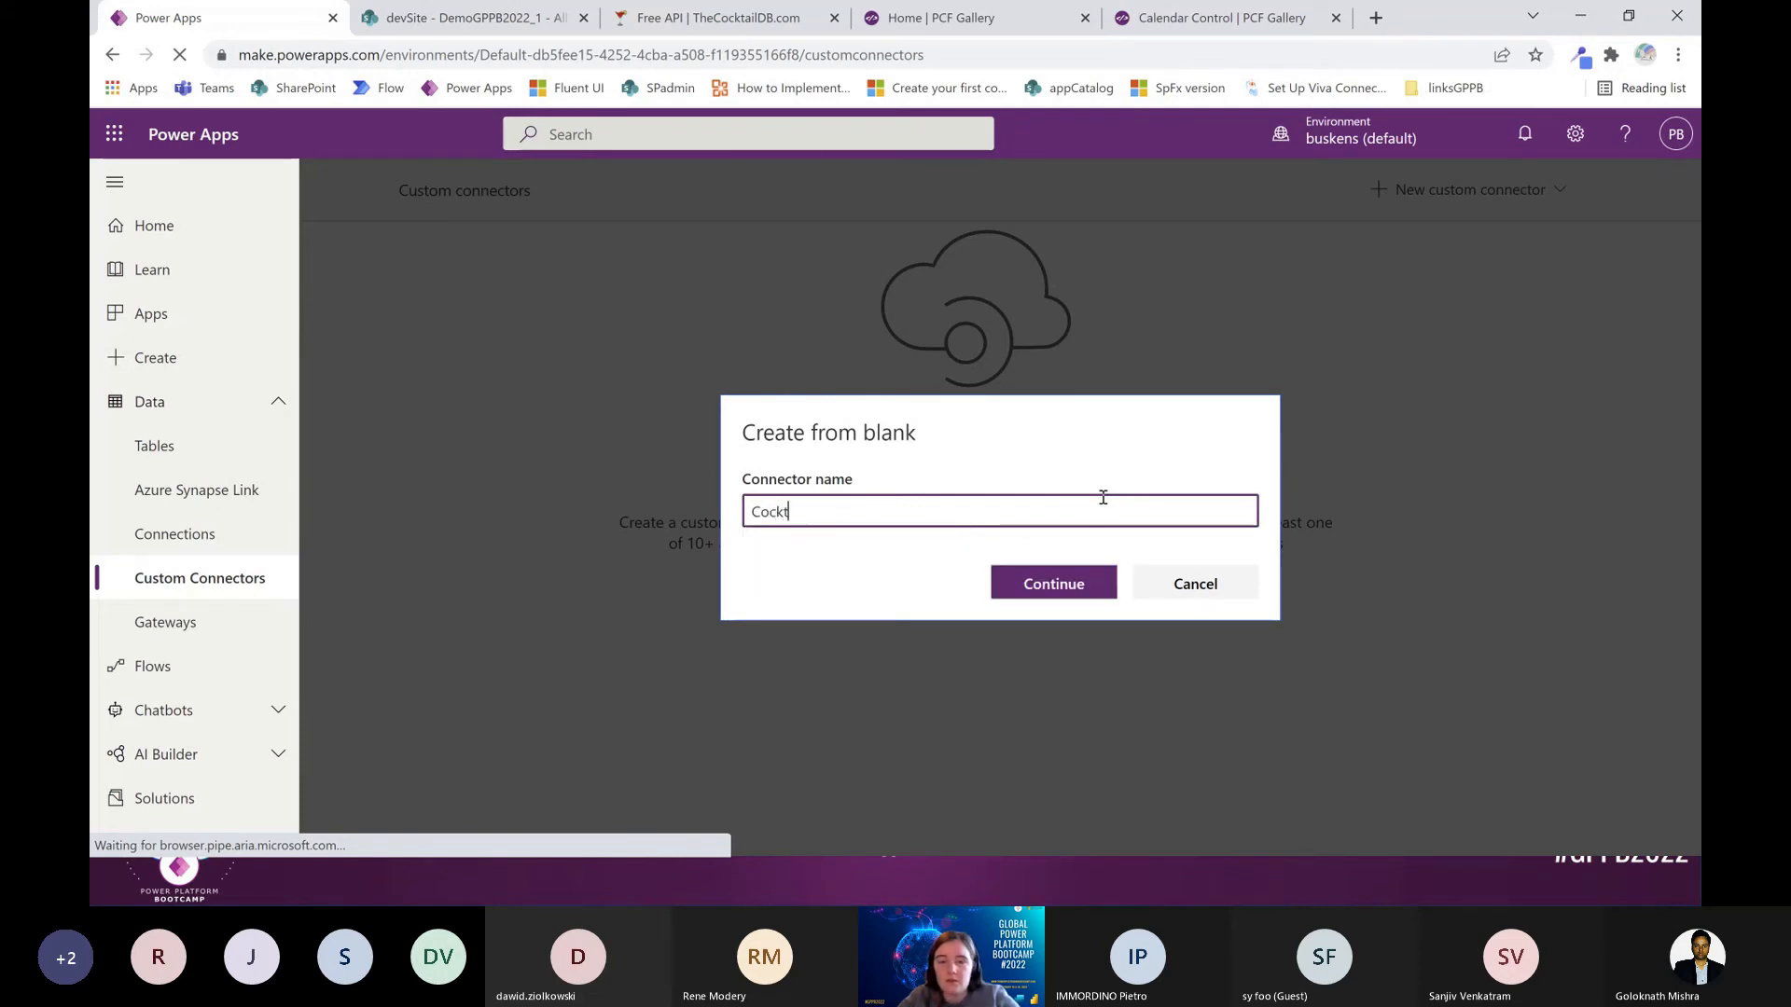
pyautogui.write('ail')
pyautogui.click(1036, 583)
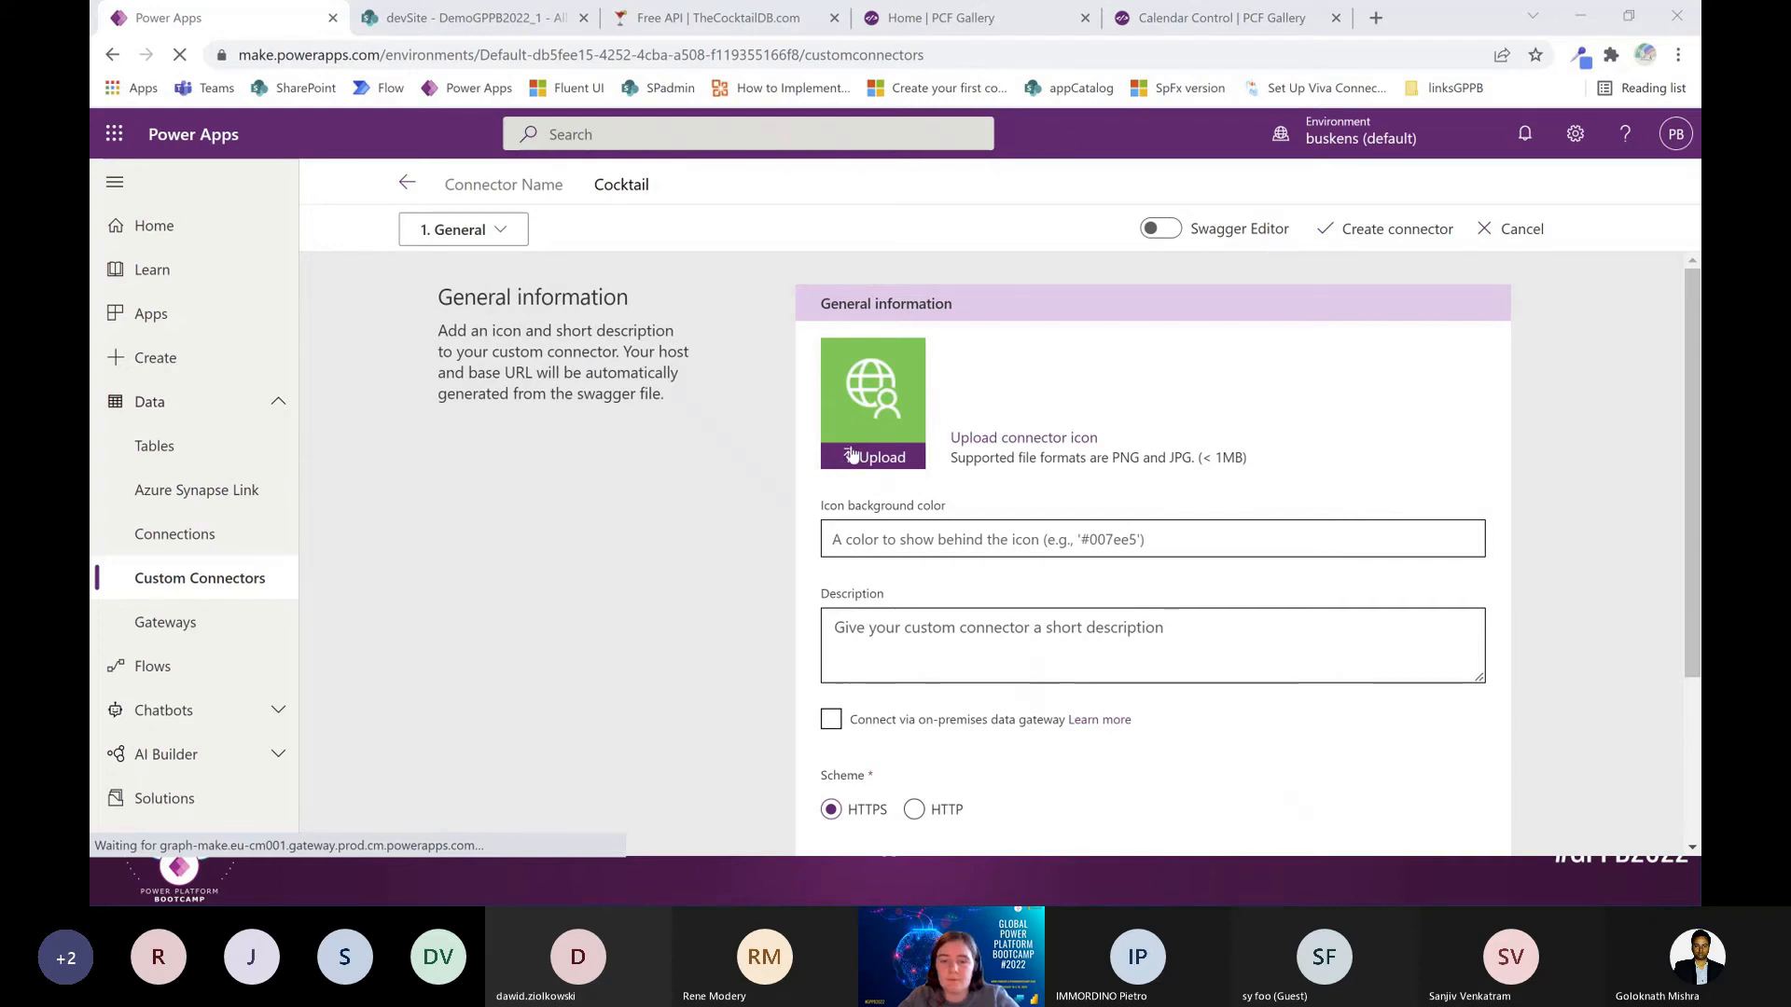
# Upload the cocktail image as the connector's icon
pyautogui.click(850, 442)
pyautogui.click(324, 212)
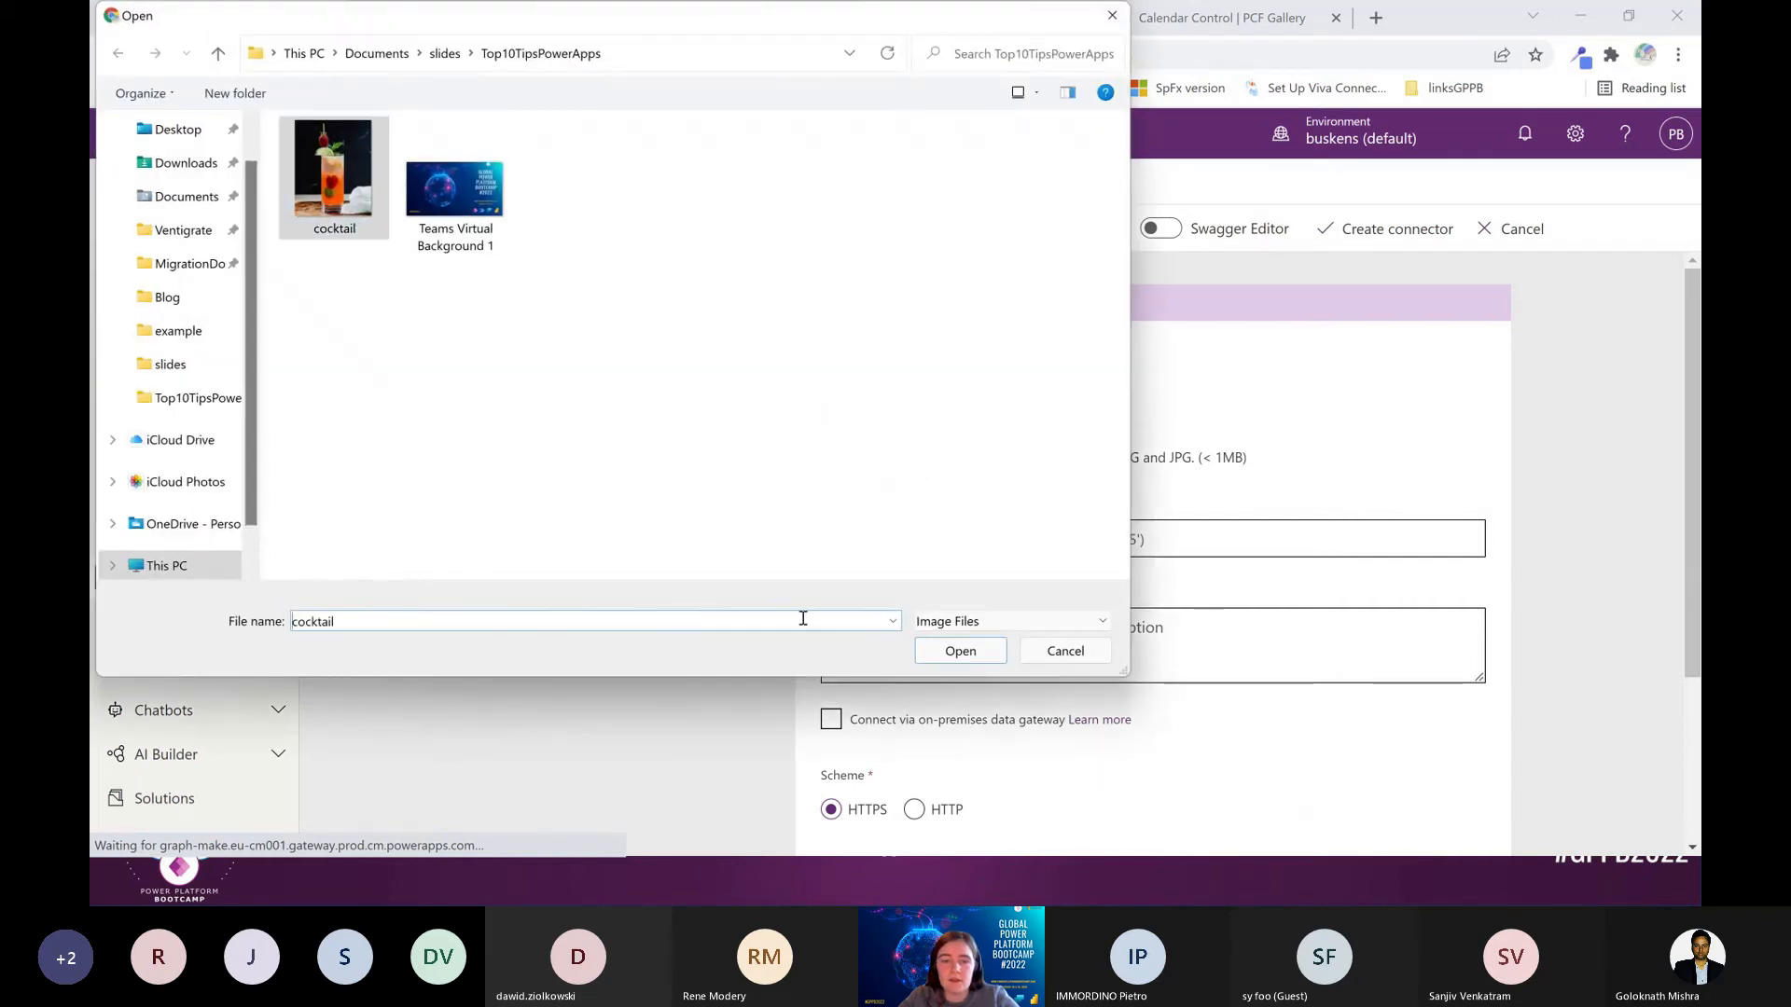
pyautogui.click(961, 651)
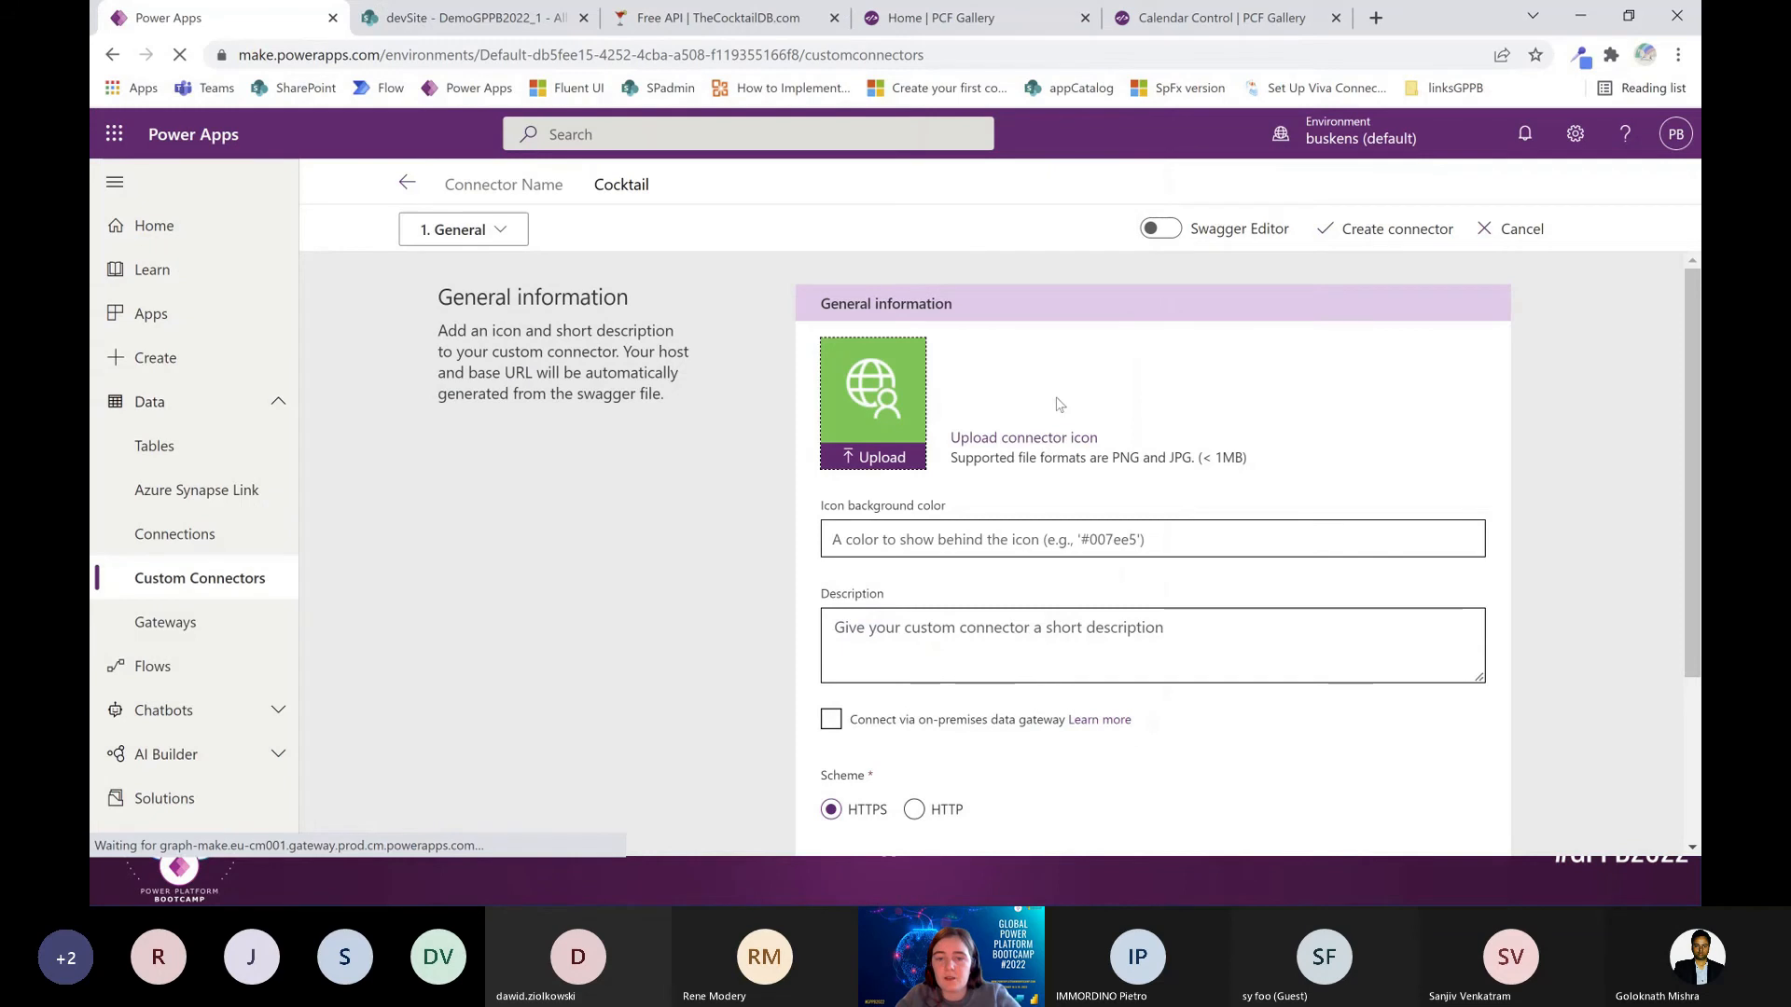
pyautogui.scroll(-2, 1061, 467)
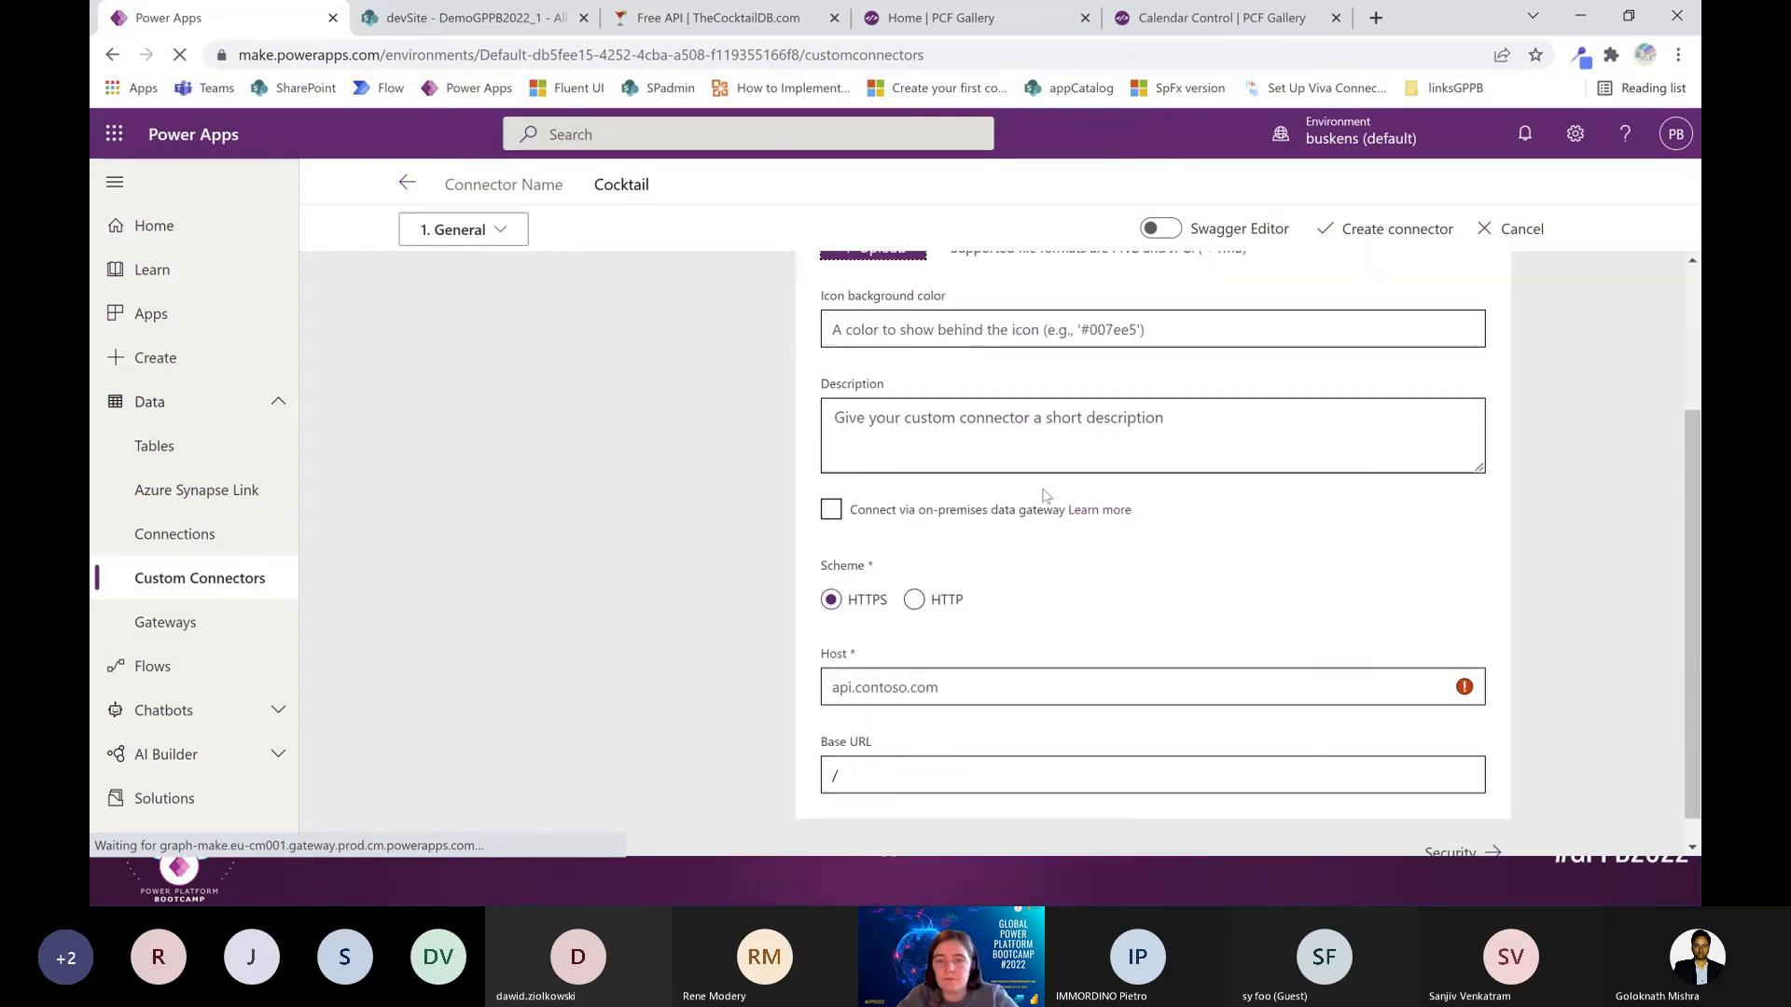
pyautogui.scroll(1, 1046, 496)
pyautogui.click(1049, 554)
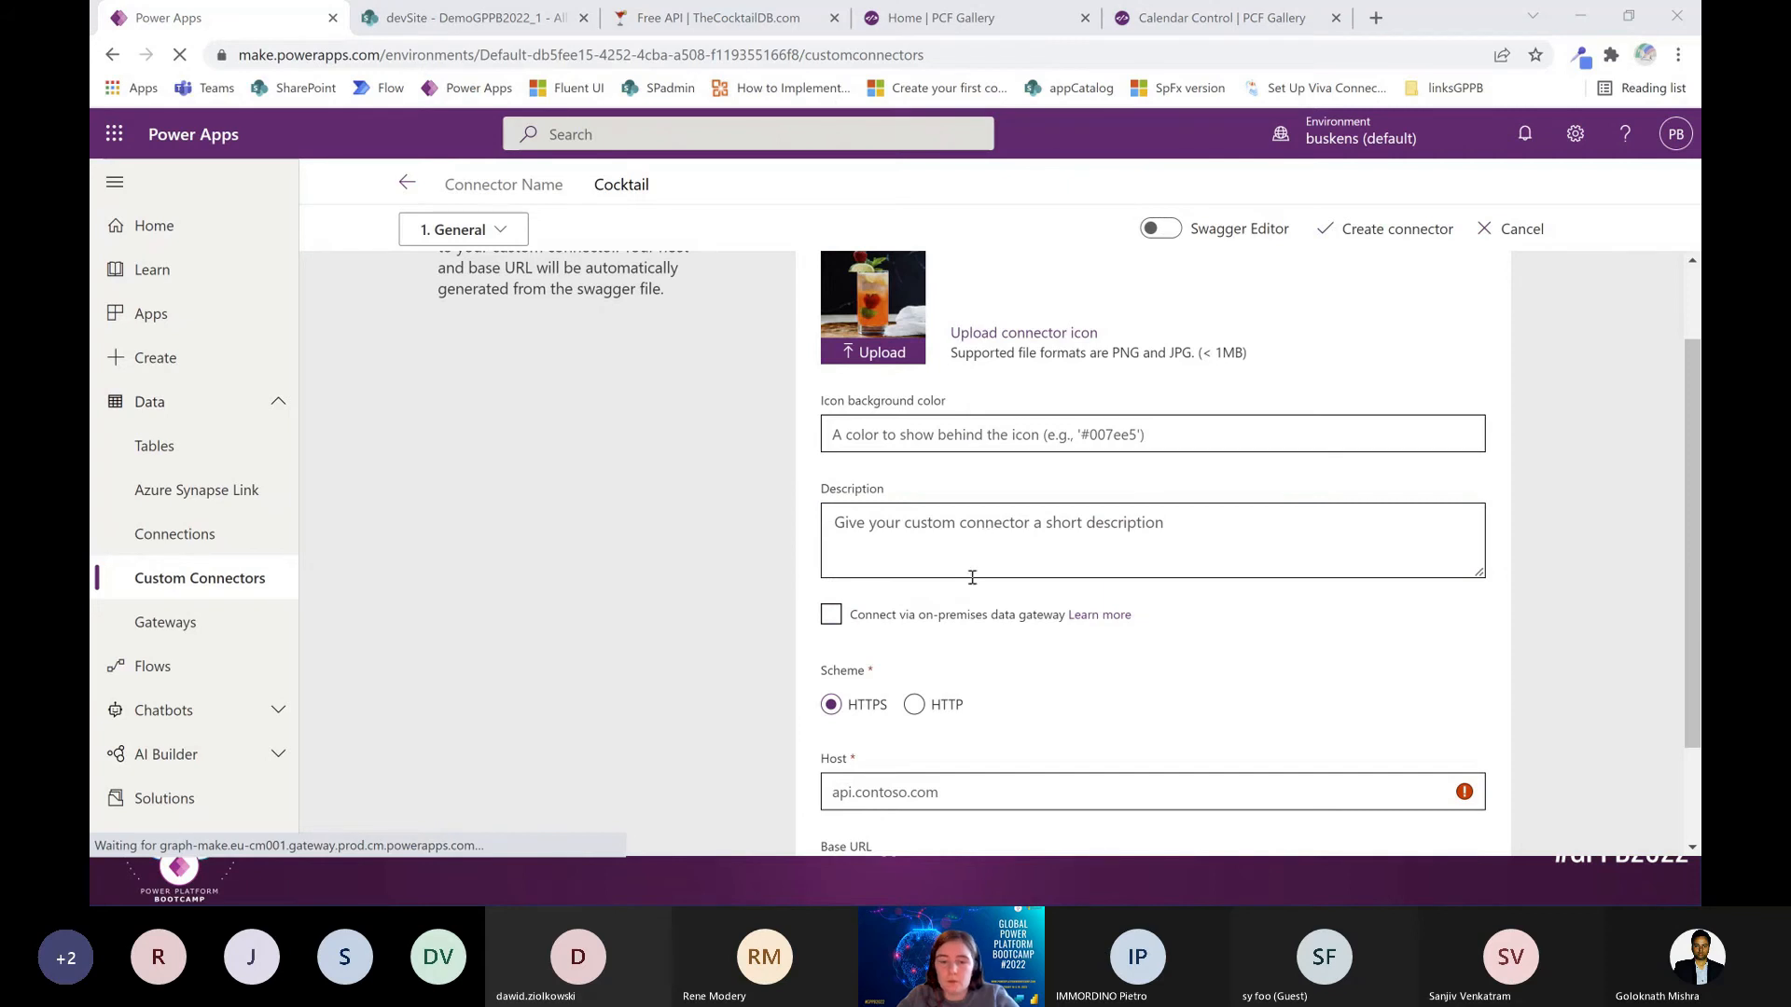
pyautogui.scroll(-1, 972, 578)
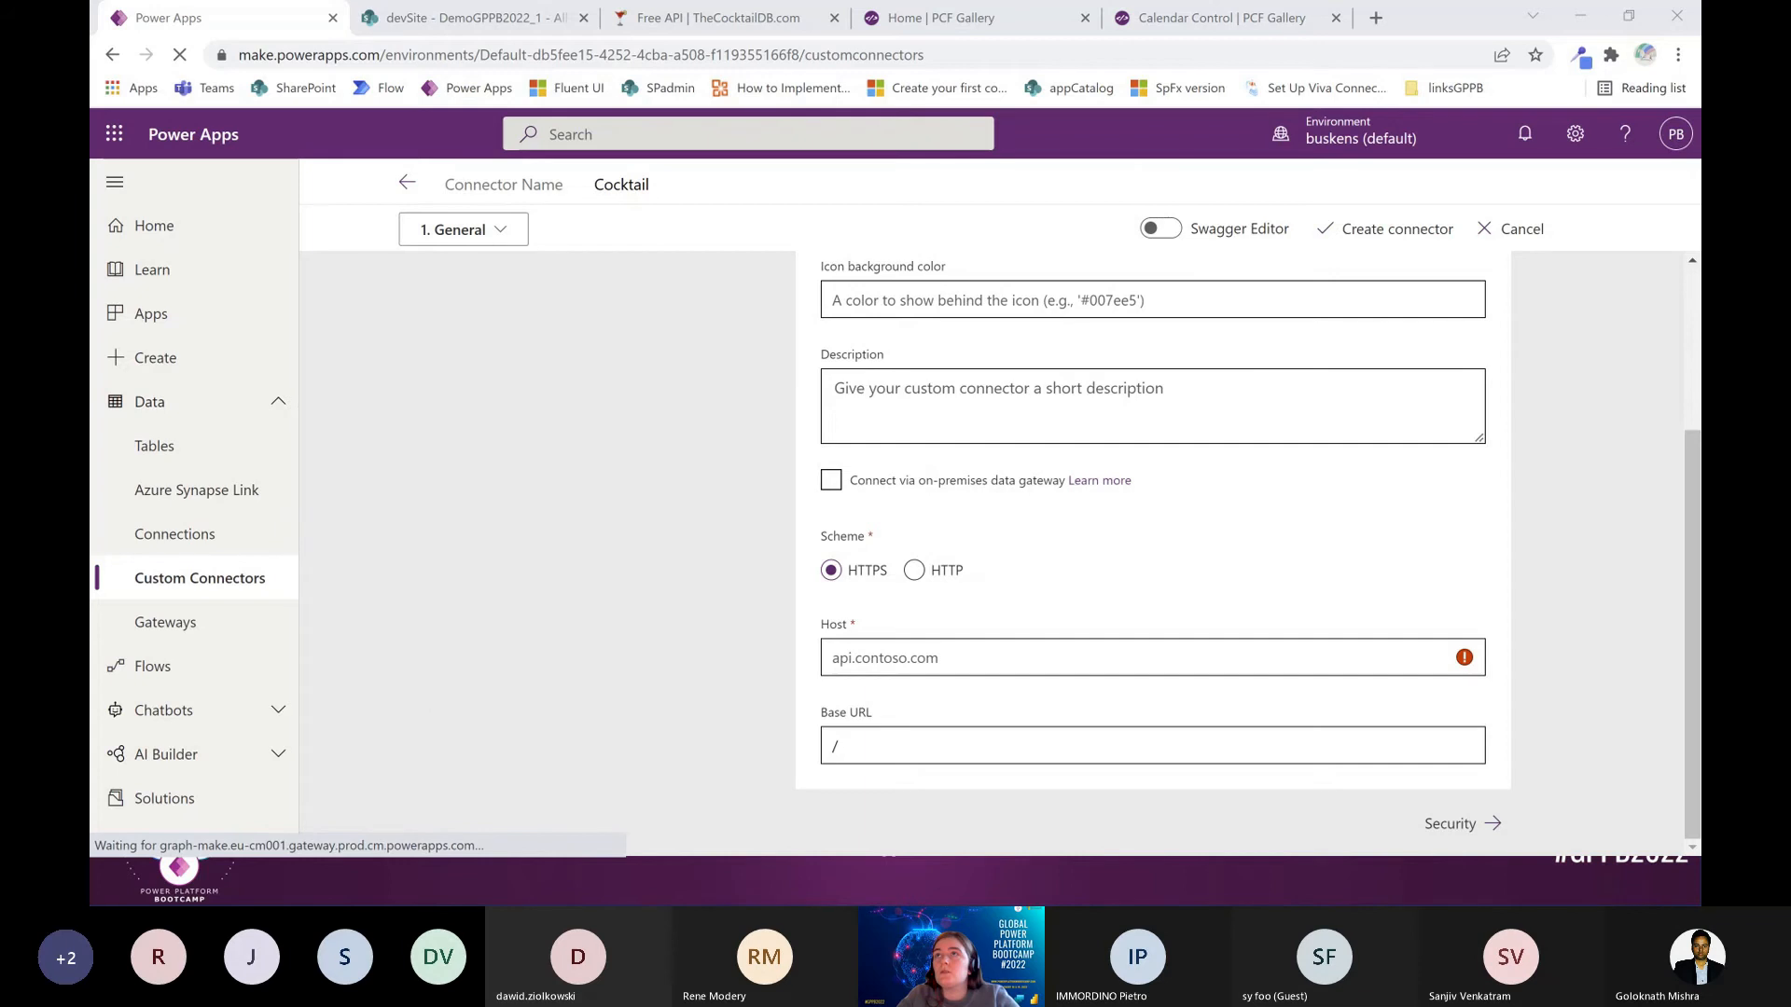
pyautogui.click(1004, 668)
pyautogui.write('www.thecocktaildb.com')
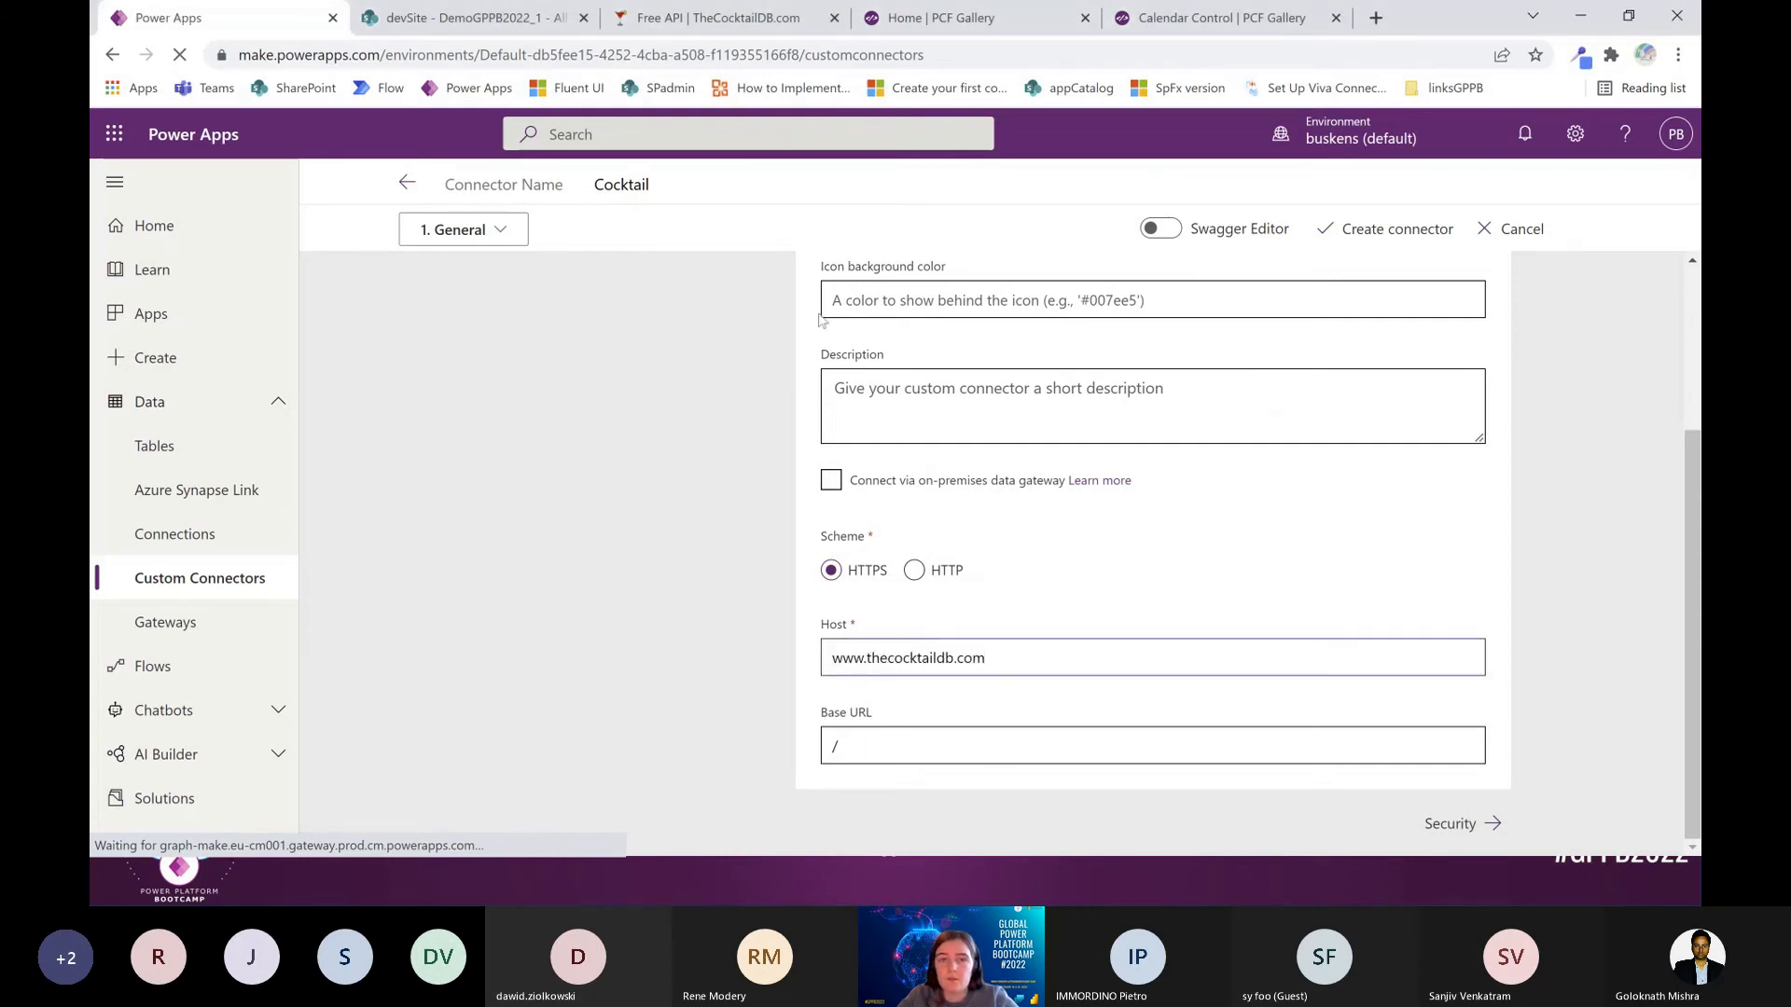
pyautogui.click(718, 18)
pyautogui.click(187, 17)
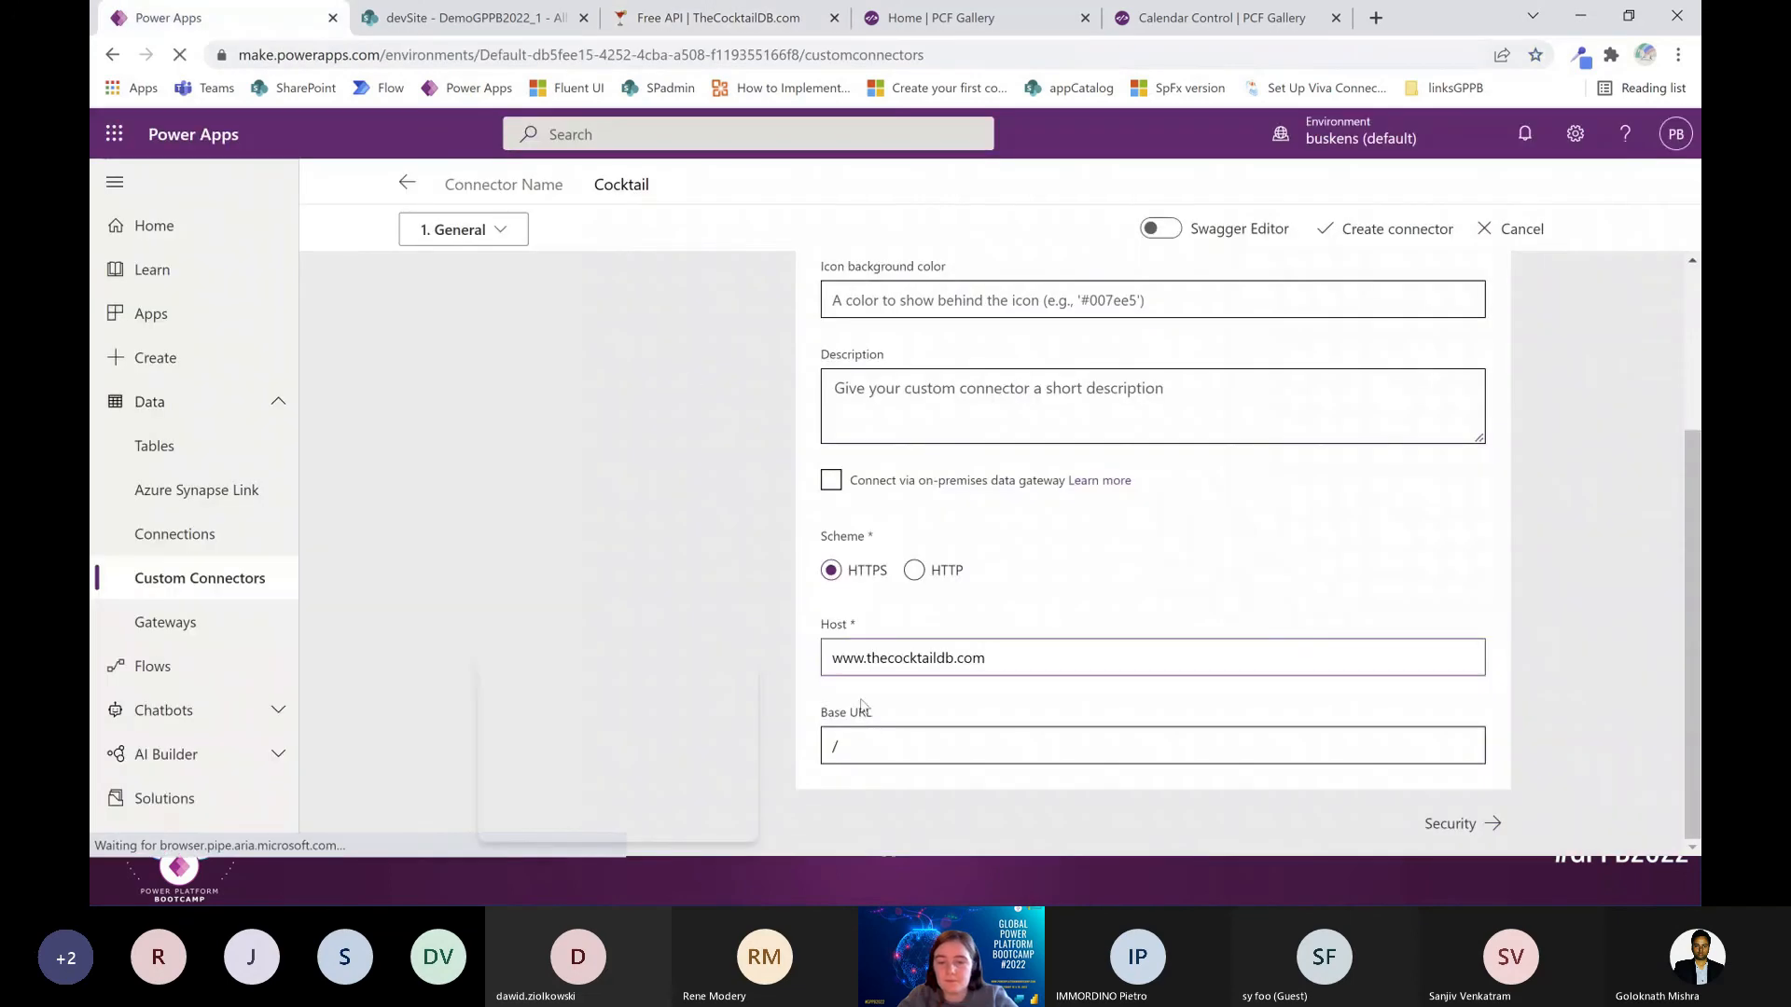
# Choose API Key as the connector's authentication type and check the test key details on TheCocktailDB's API page
pyautogui.click(1451, 824)
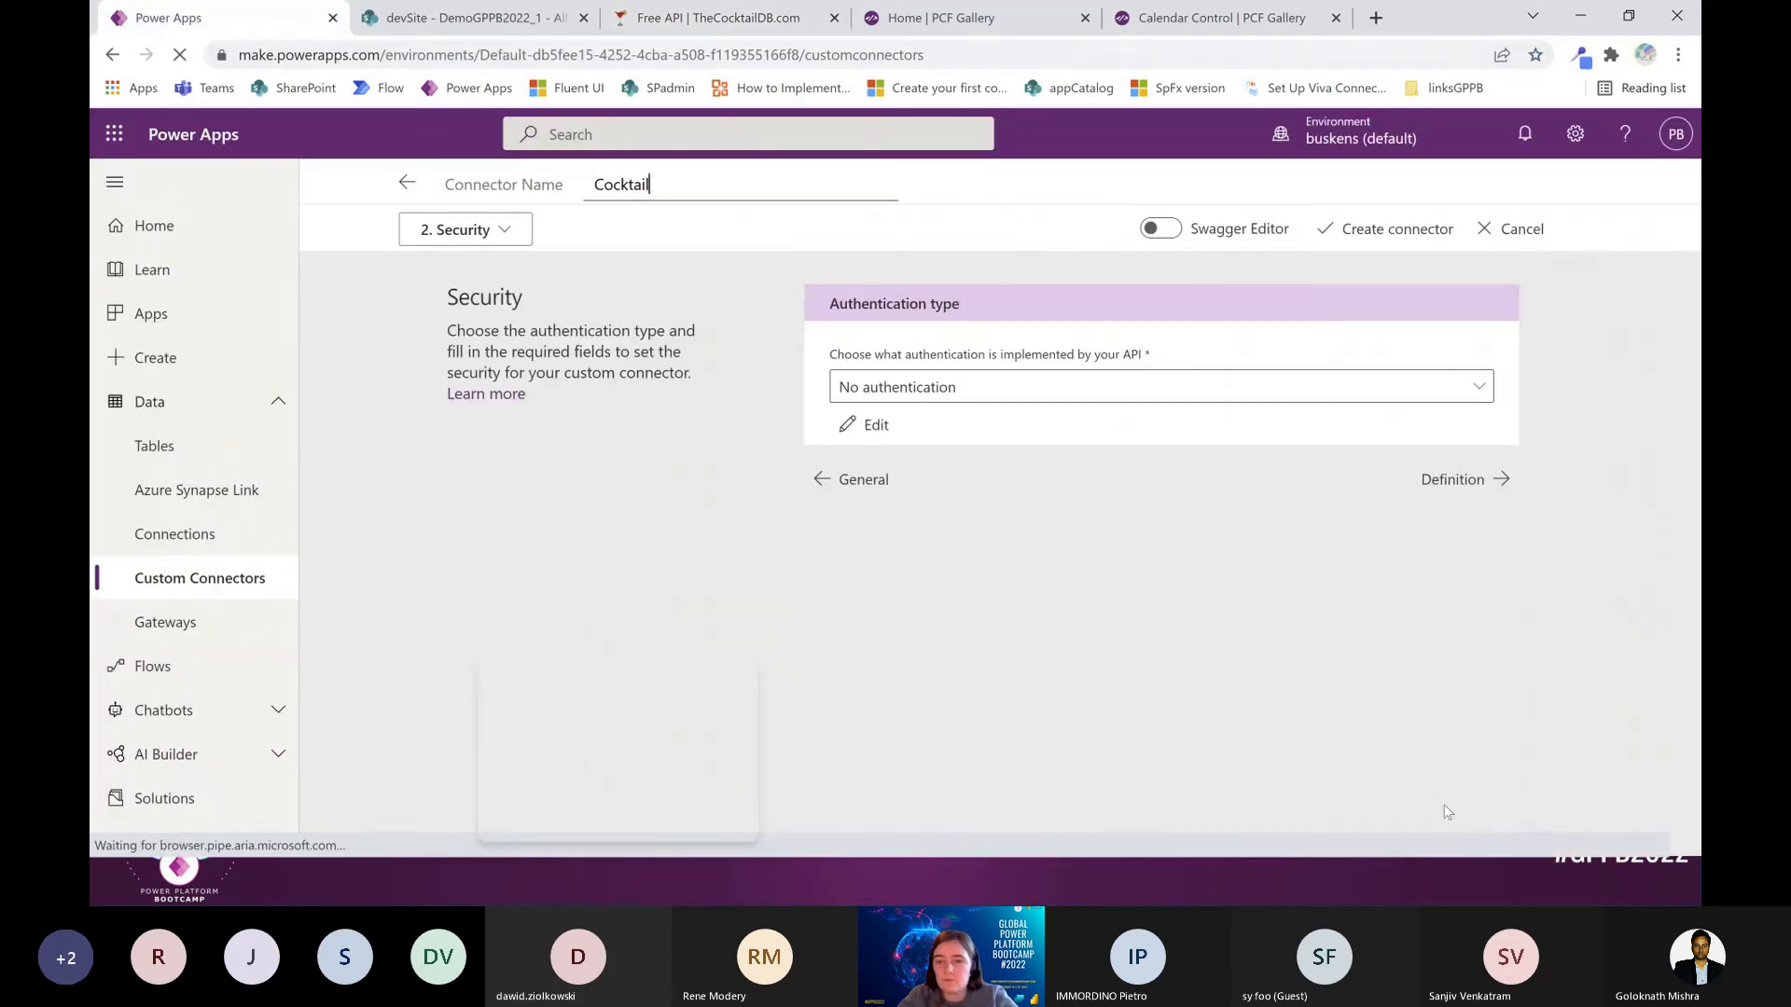
pyautogui.click(928, 396)
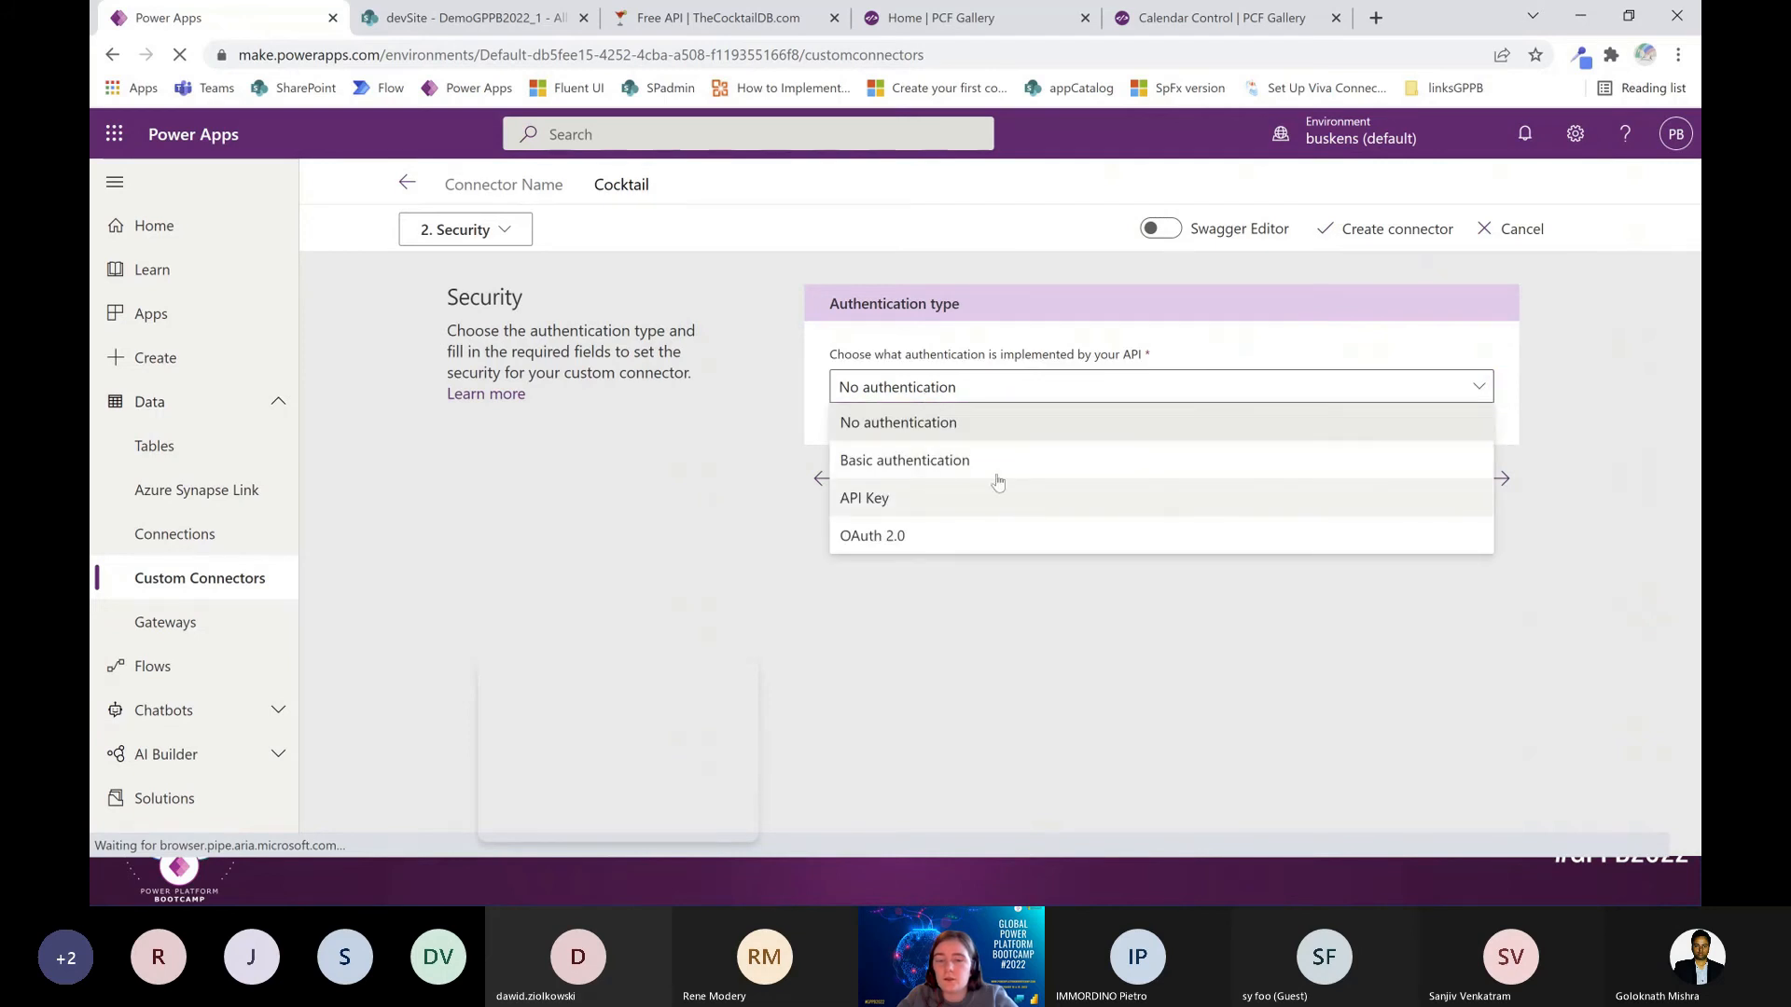
pyautogui.click(951, 508)
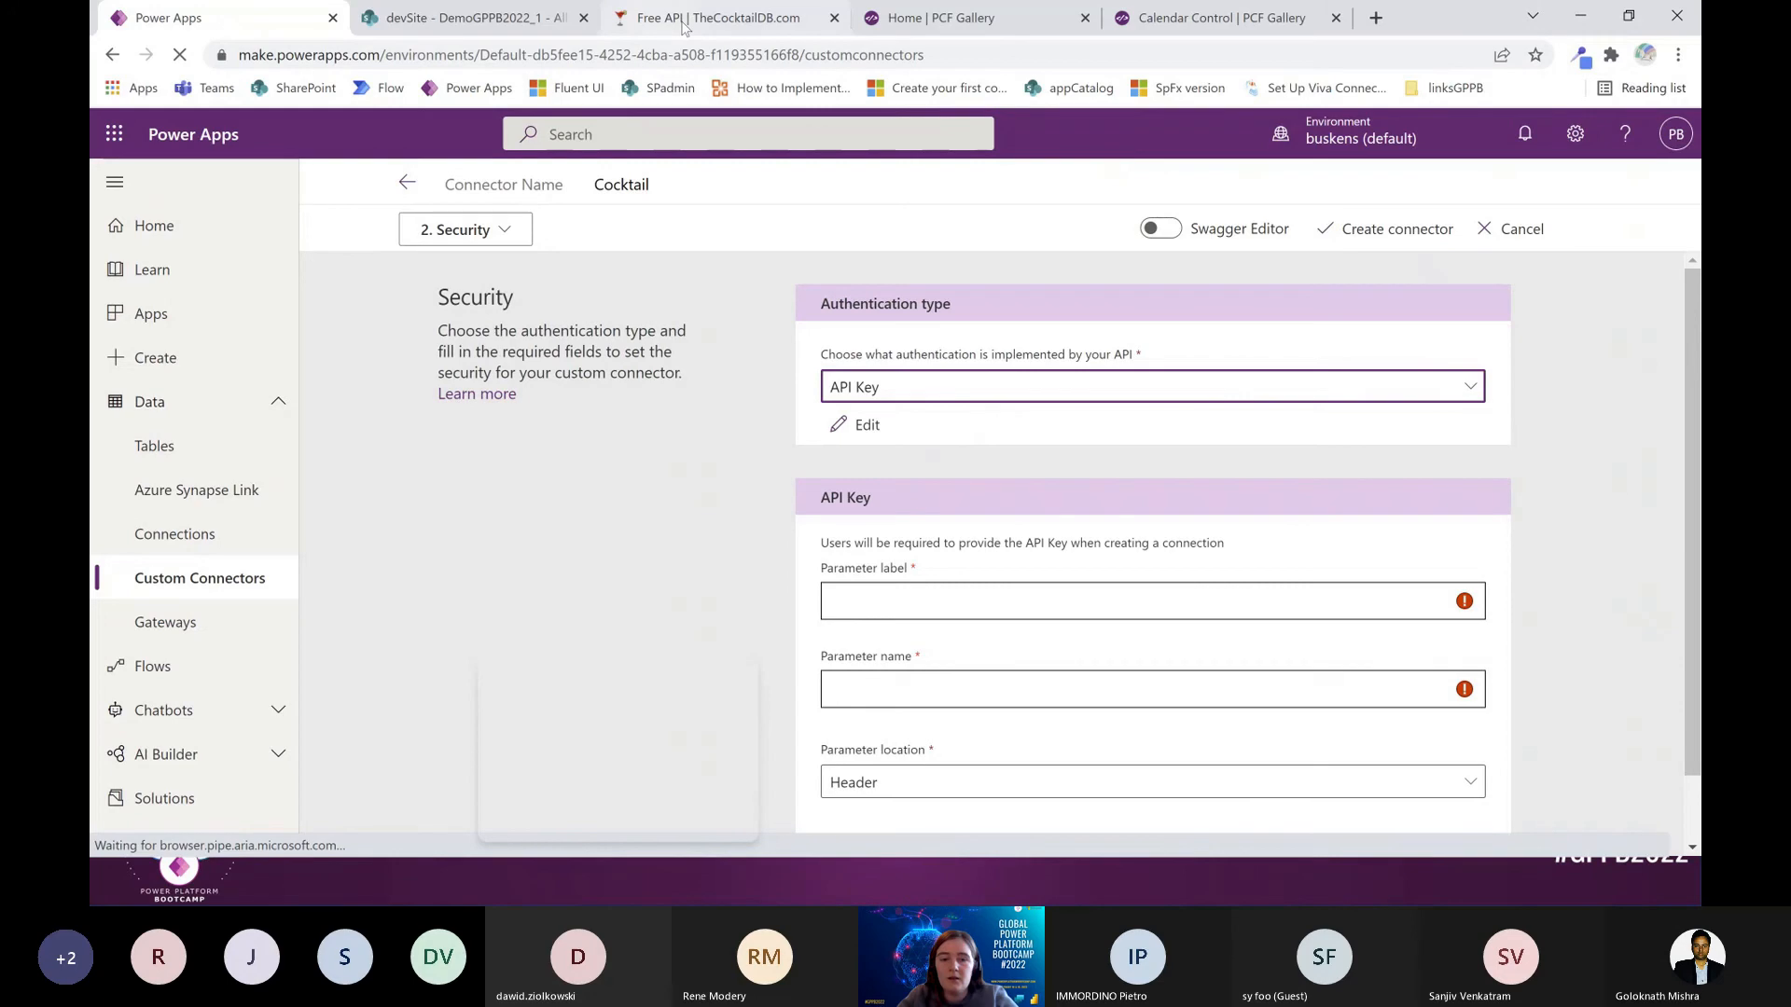
pyautogui.click(719, 18)
pyautogui.moveTo(594, 366); pyautogui.dragTo(746, 366)
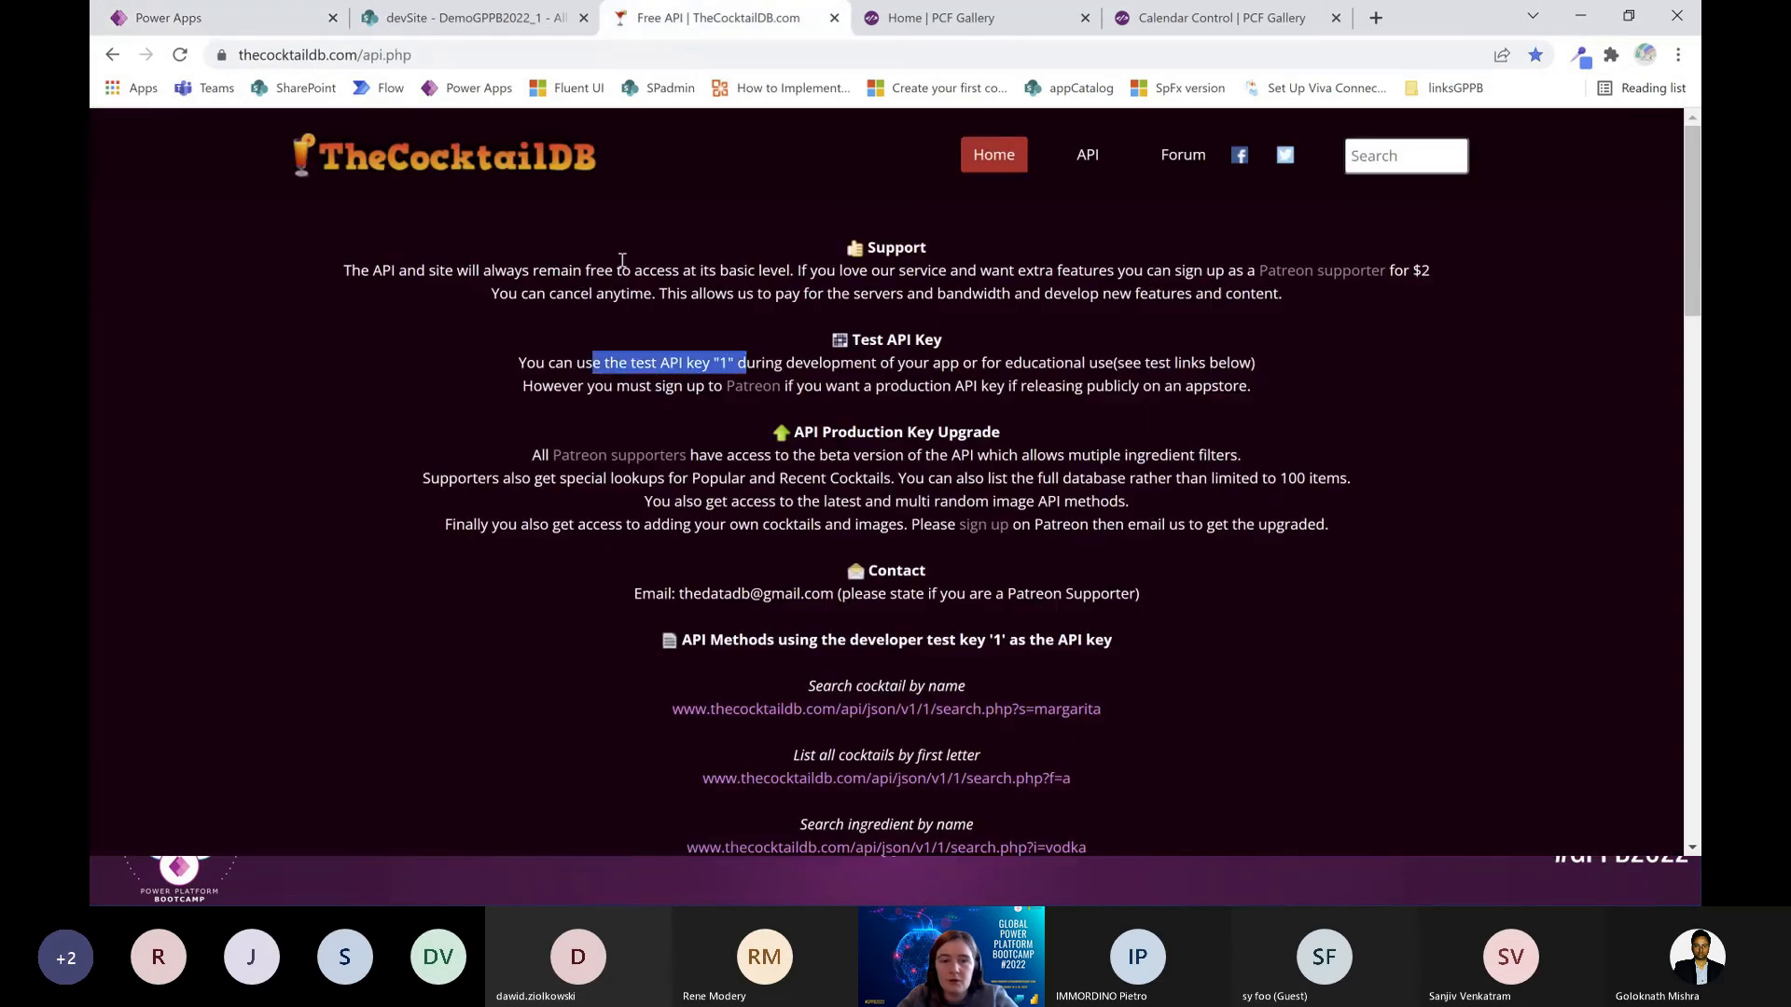
pyautogui.click(288, 28)
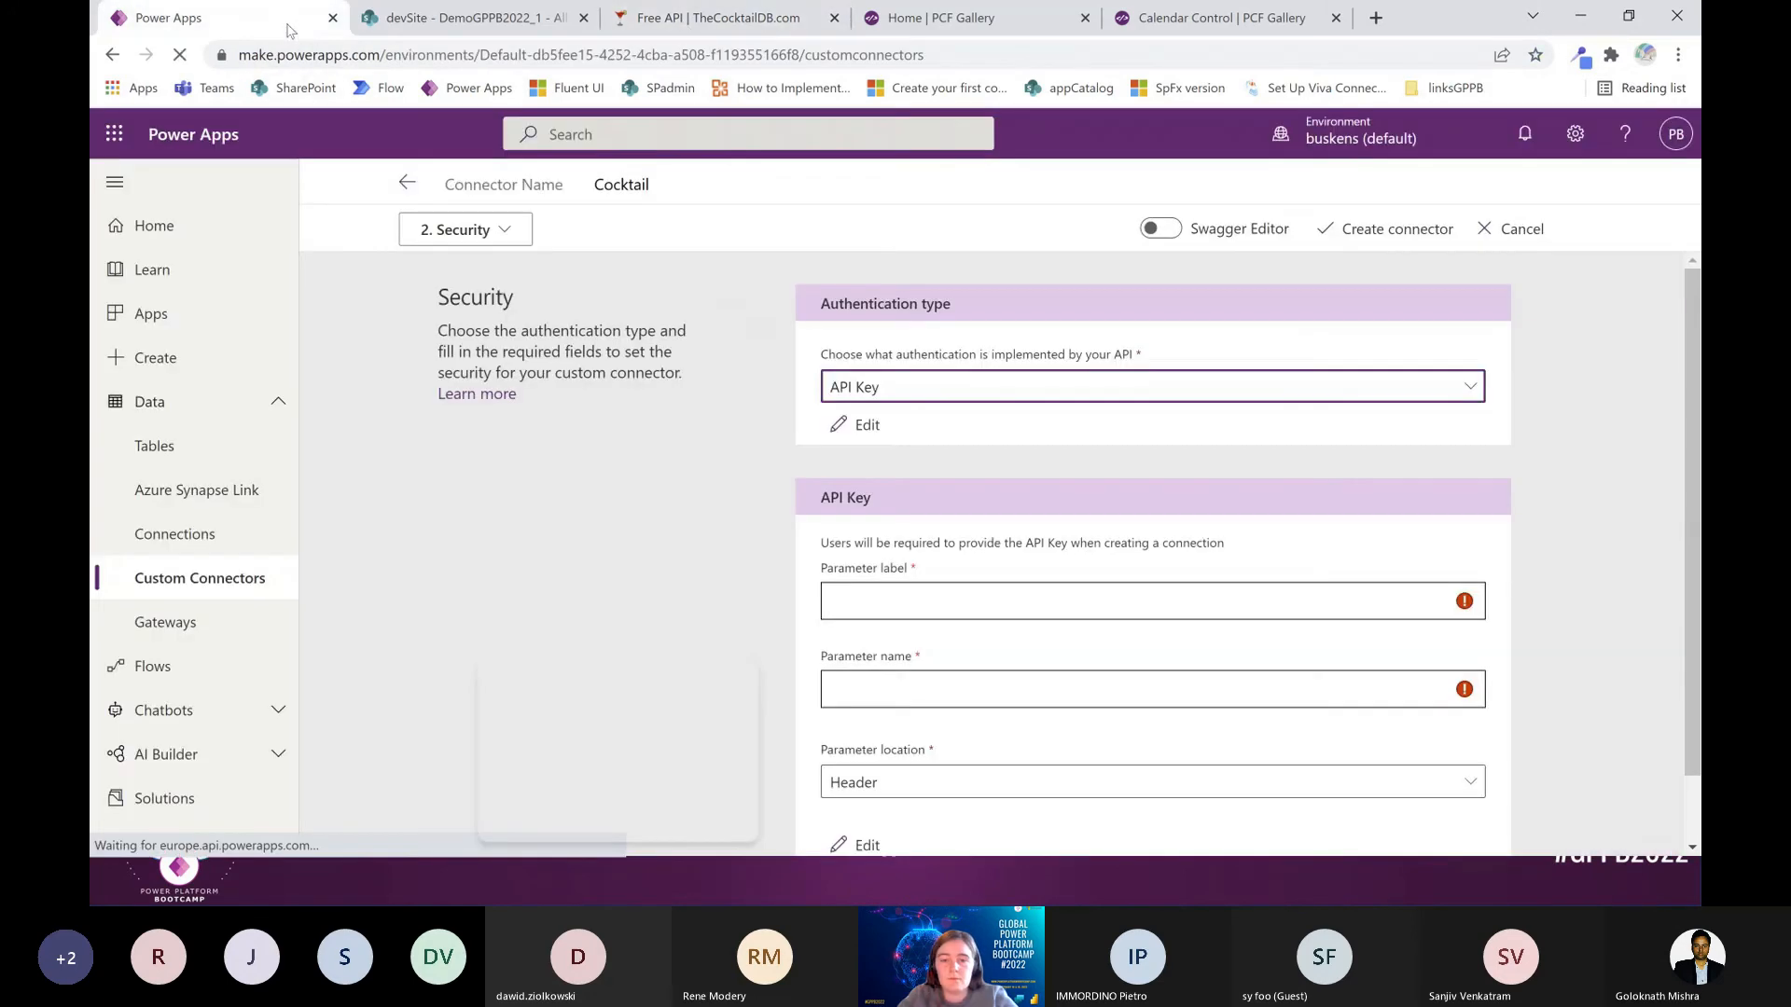
# Set the API key's parameter label to "API Key" and its parameter name to "Authorization"
pyautogui.scroll(-1, 987, 551)
pyautogui.click(991, 525)
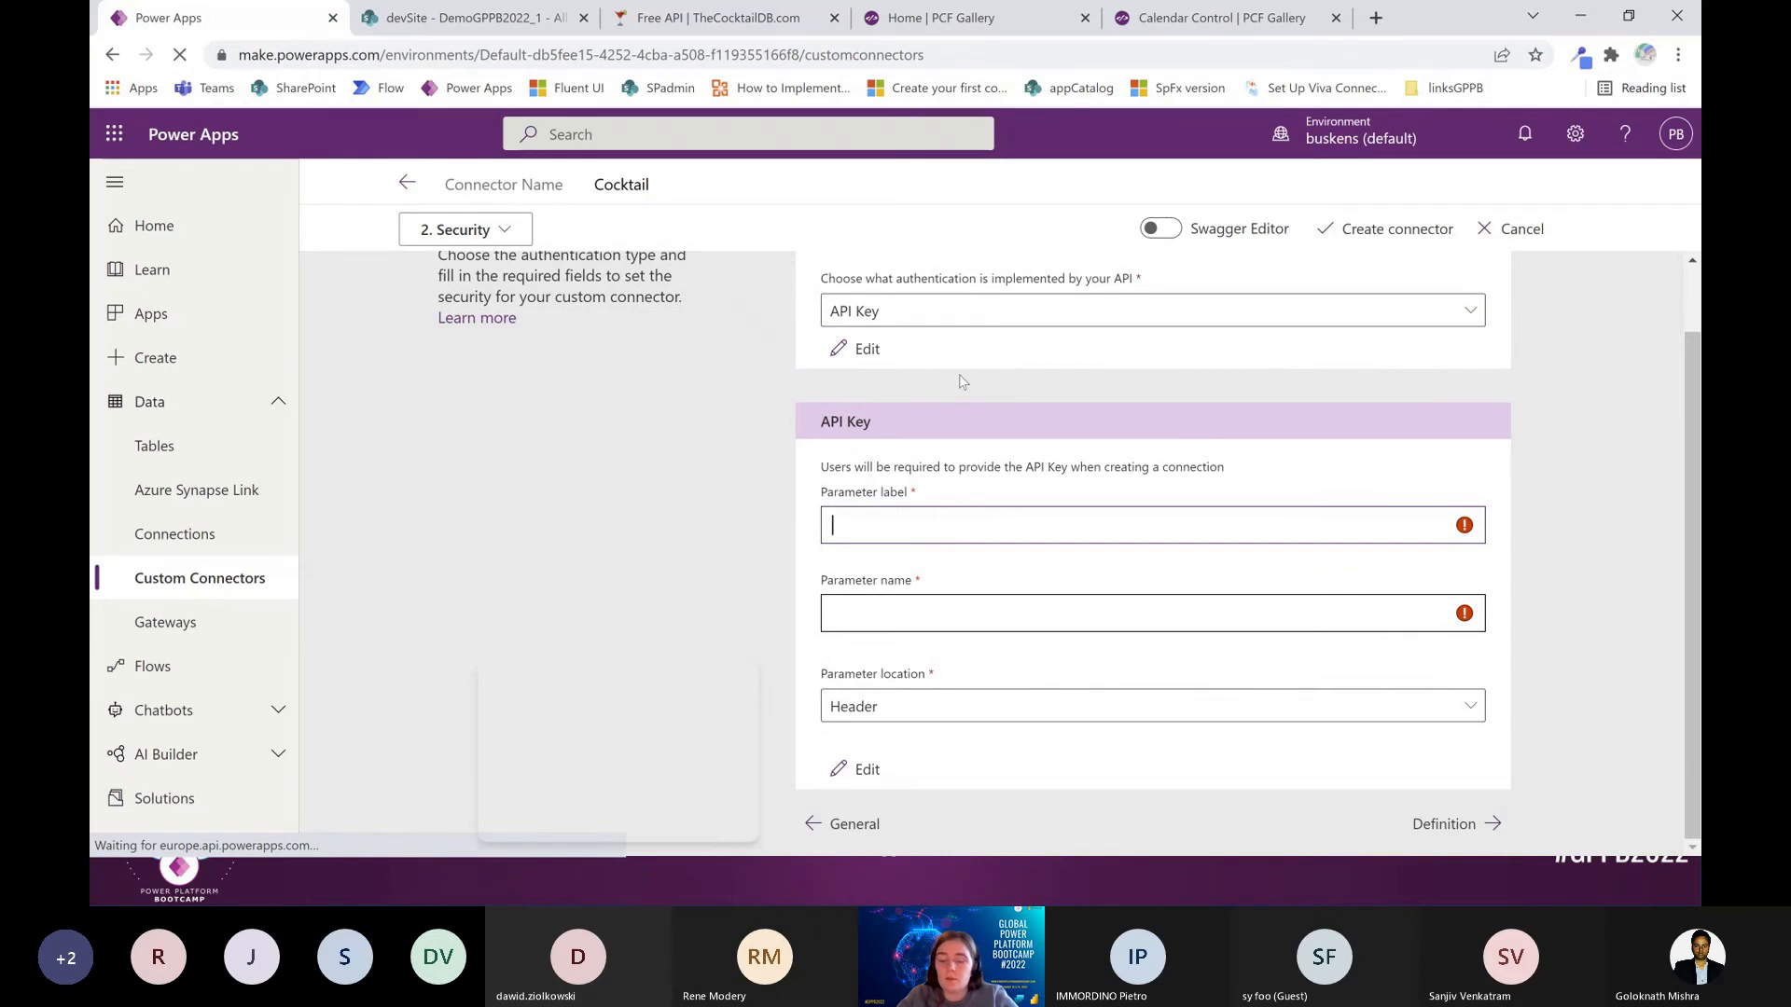
pyautogui.write('API Key')
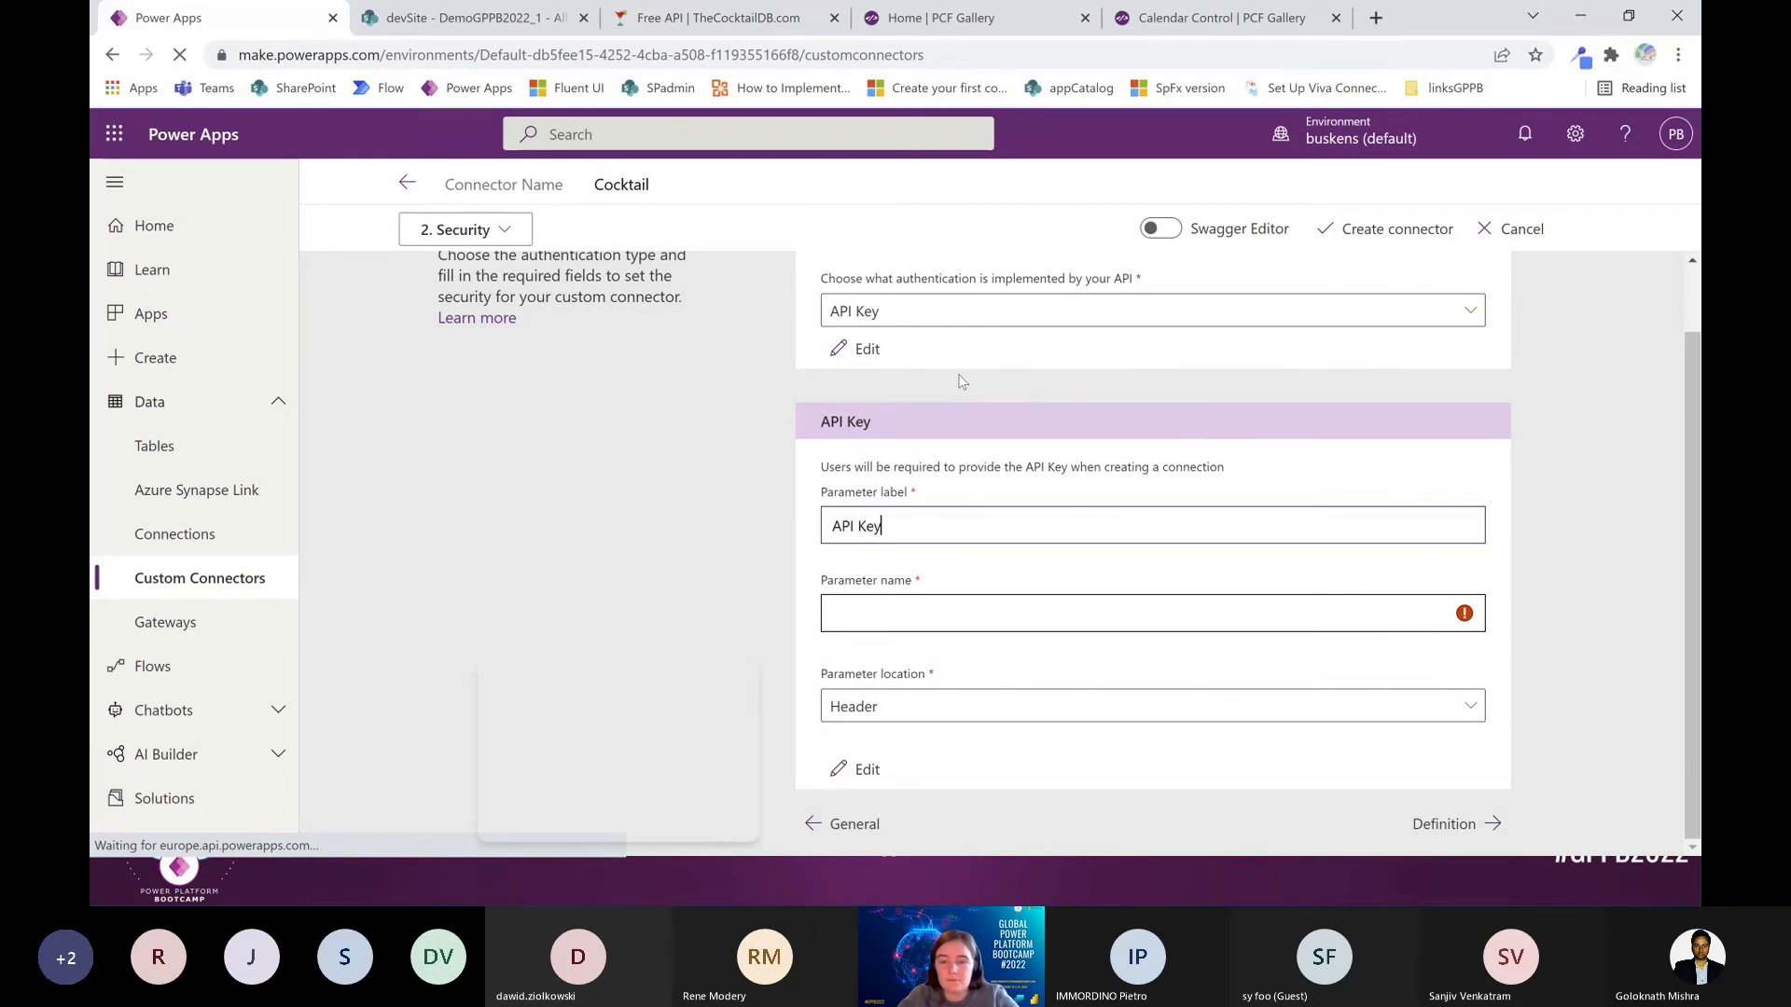
pyautogui.click(937, 613)
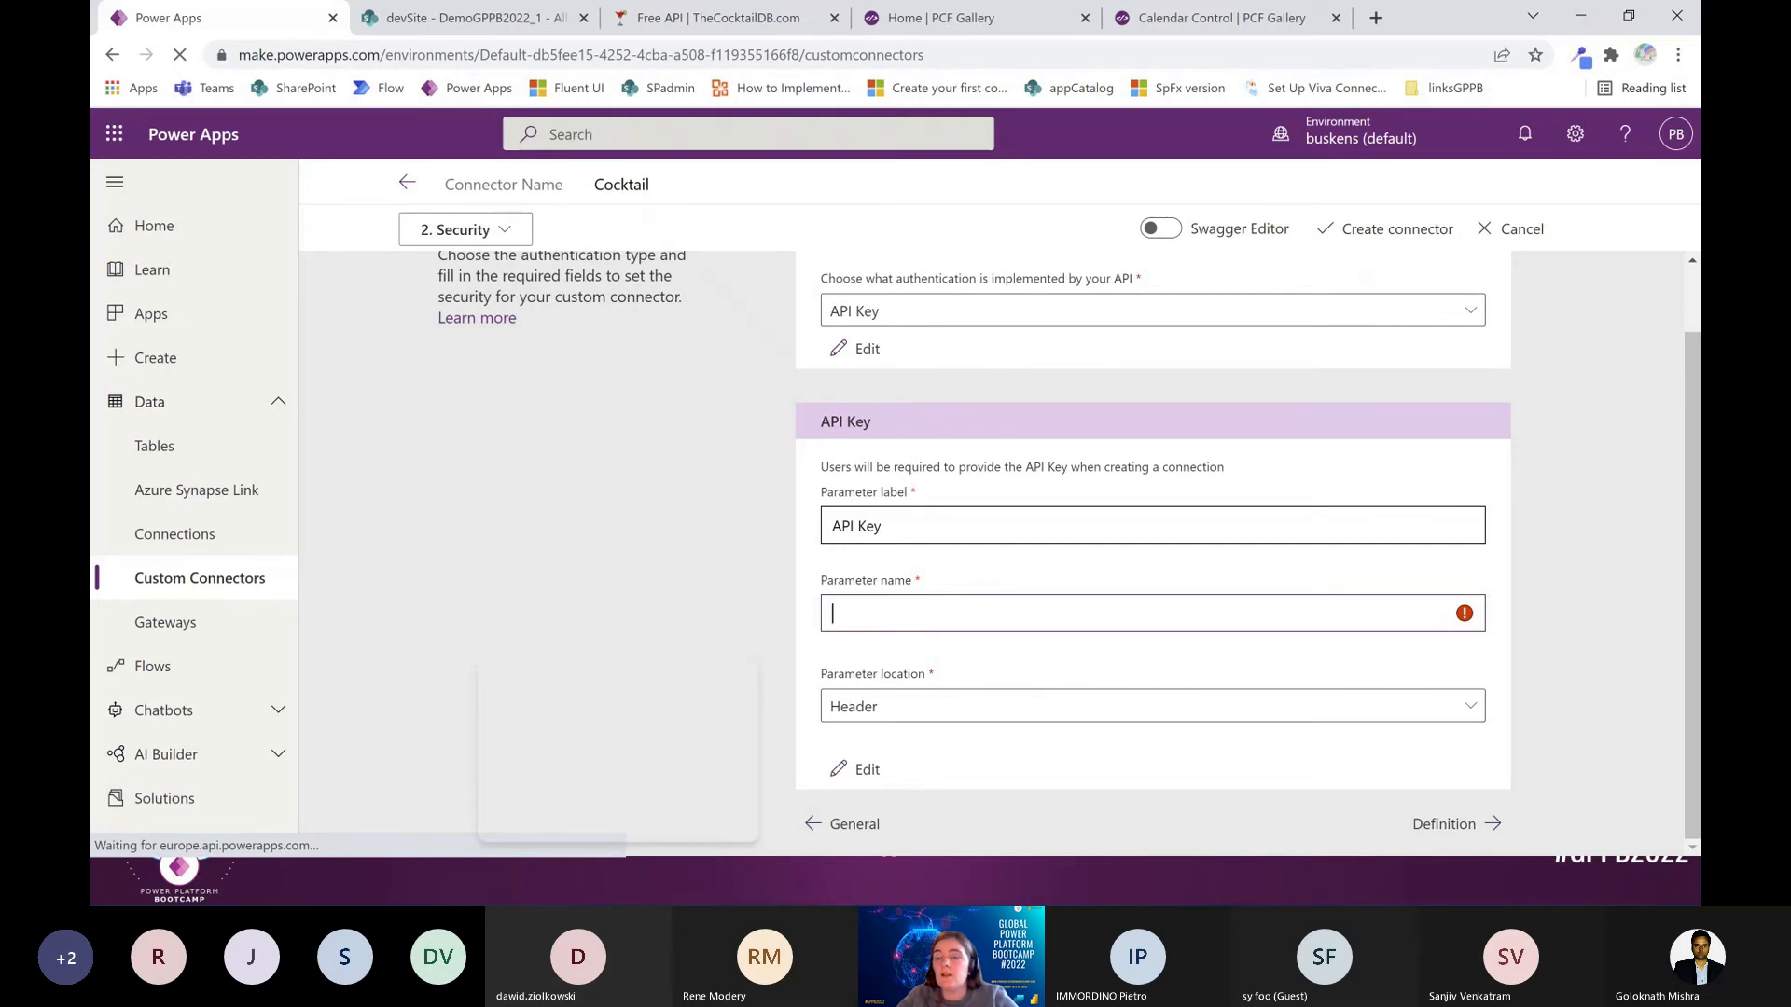
pyautogui.write('A')
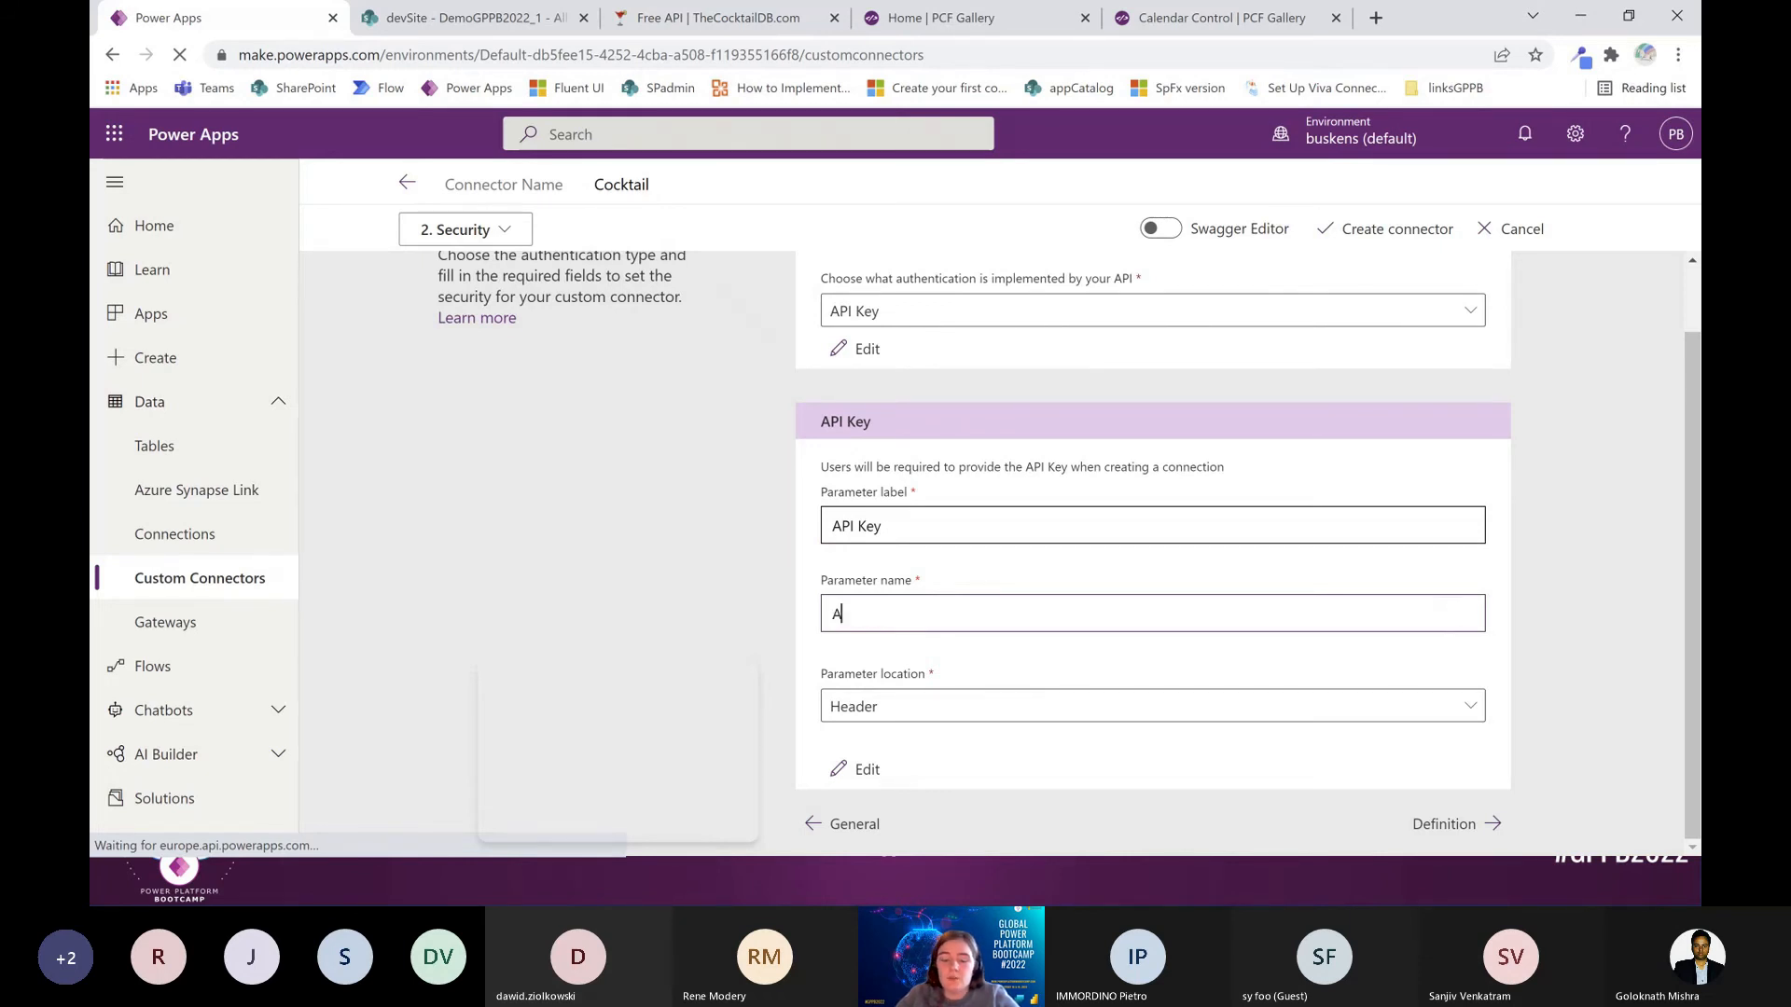
pyautogui.write('uthorization')
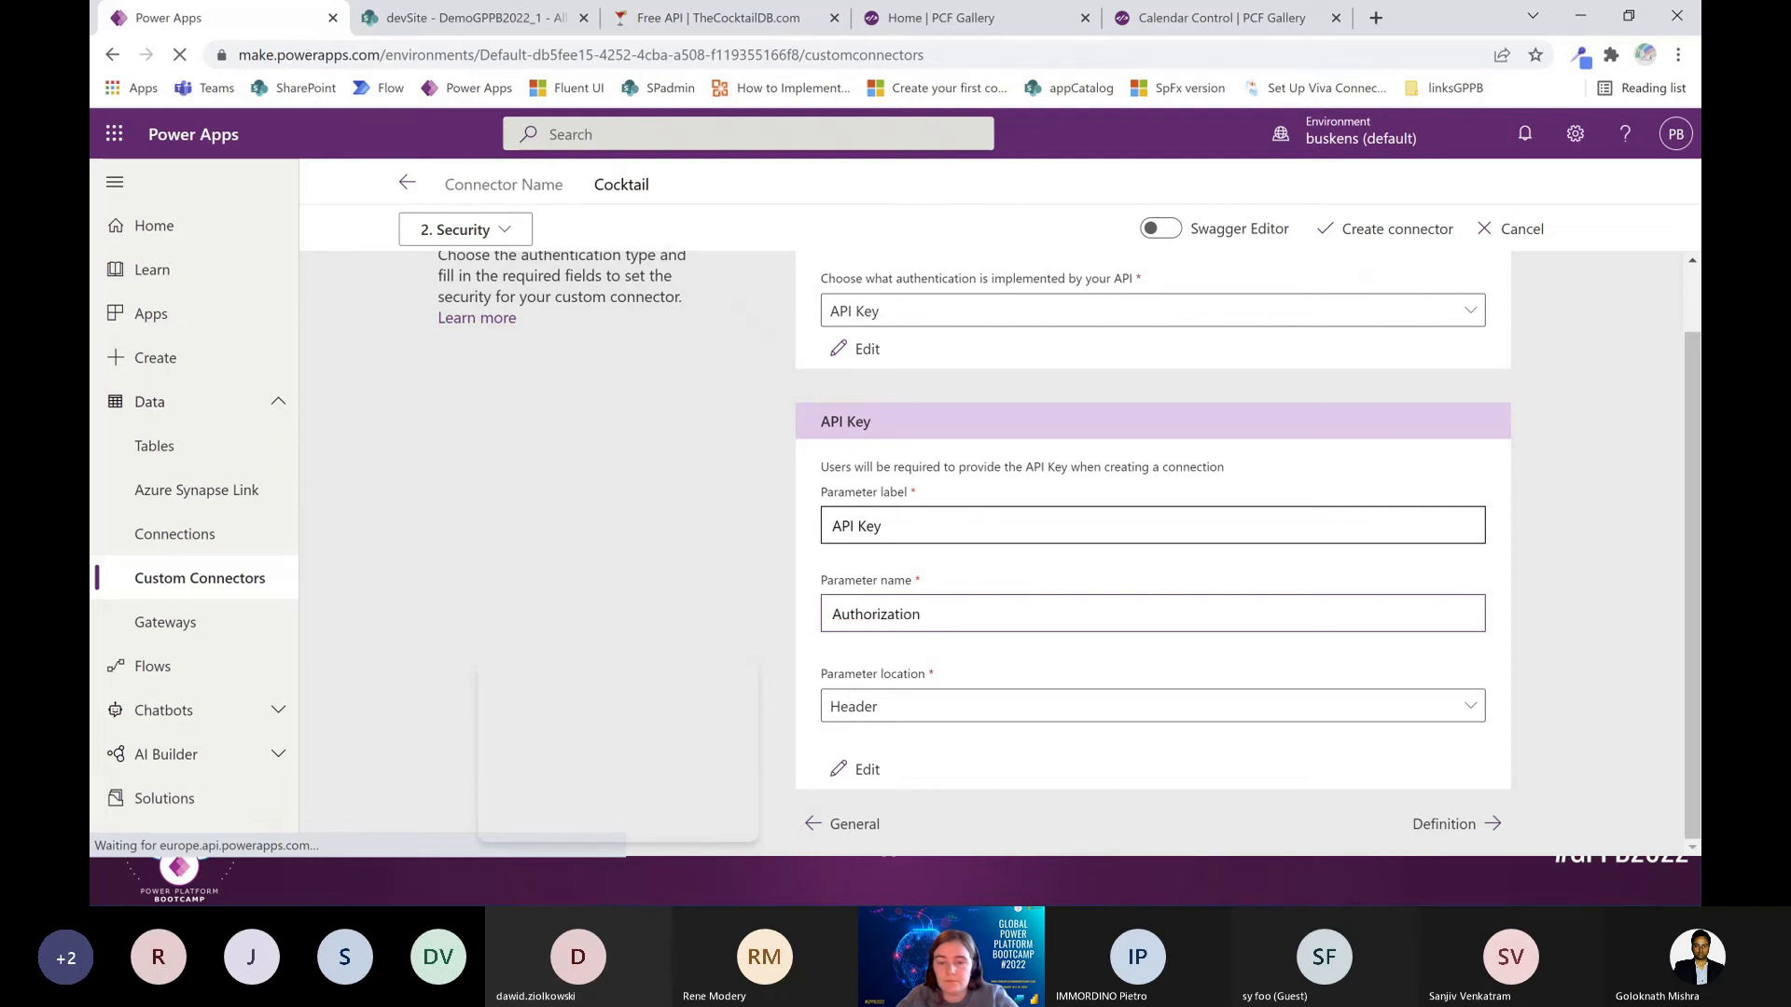
pyautogui.click(754, 435)
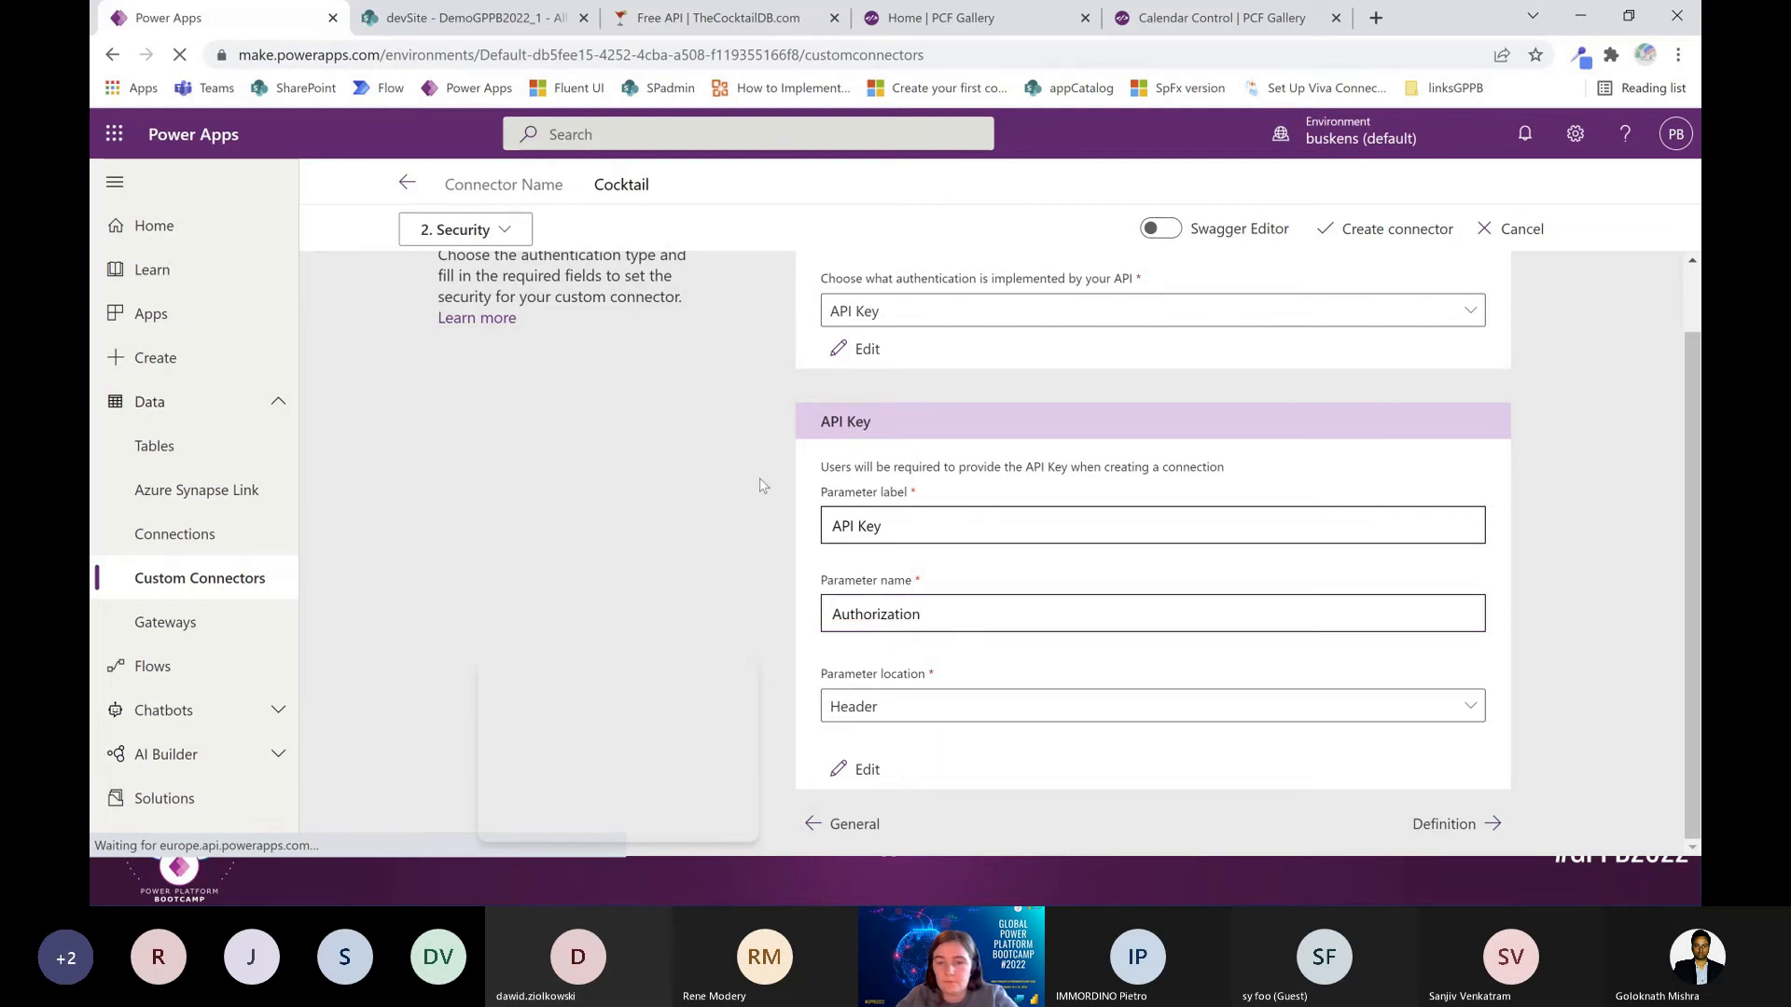
# Add a new action to the connector's definition with the summary "Get Cocktail information"
pyautogui.click(1446, 825)
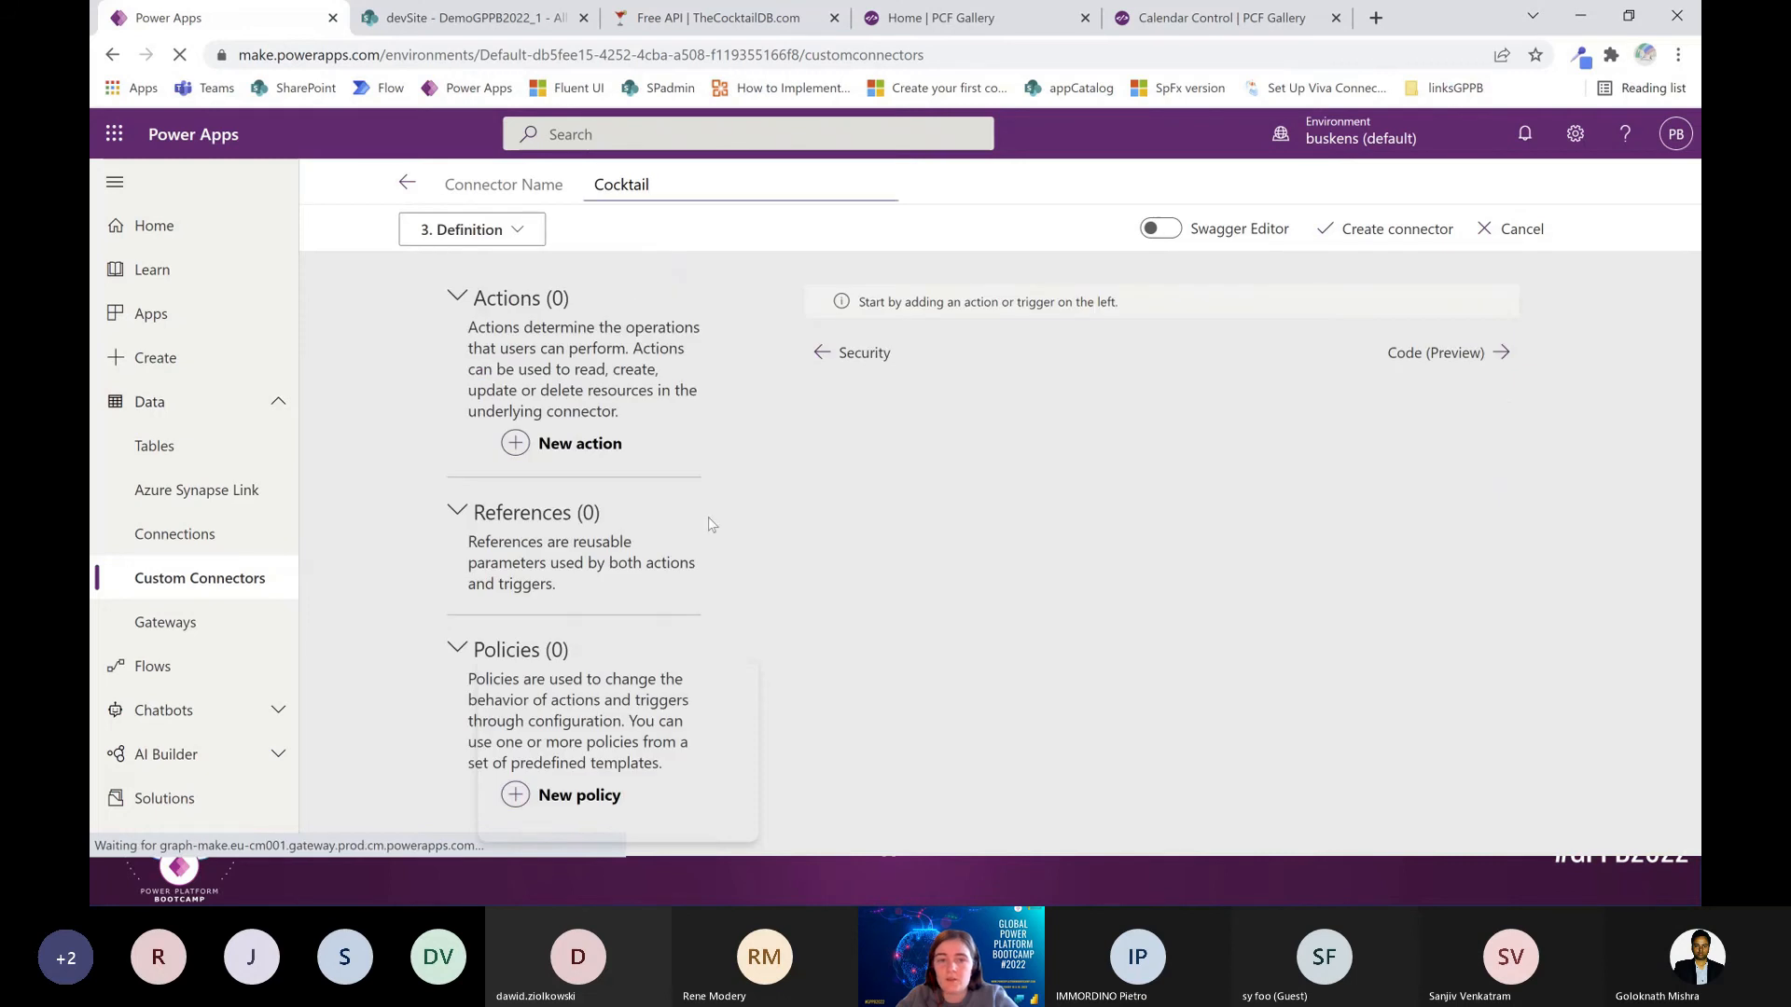
pyautogui.click(566, 443)
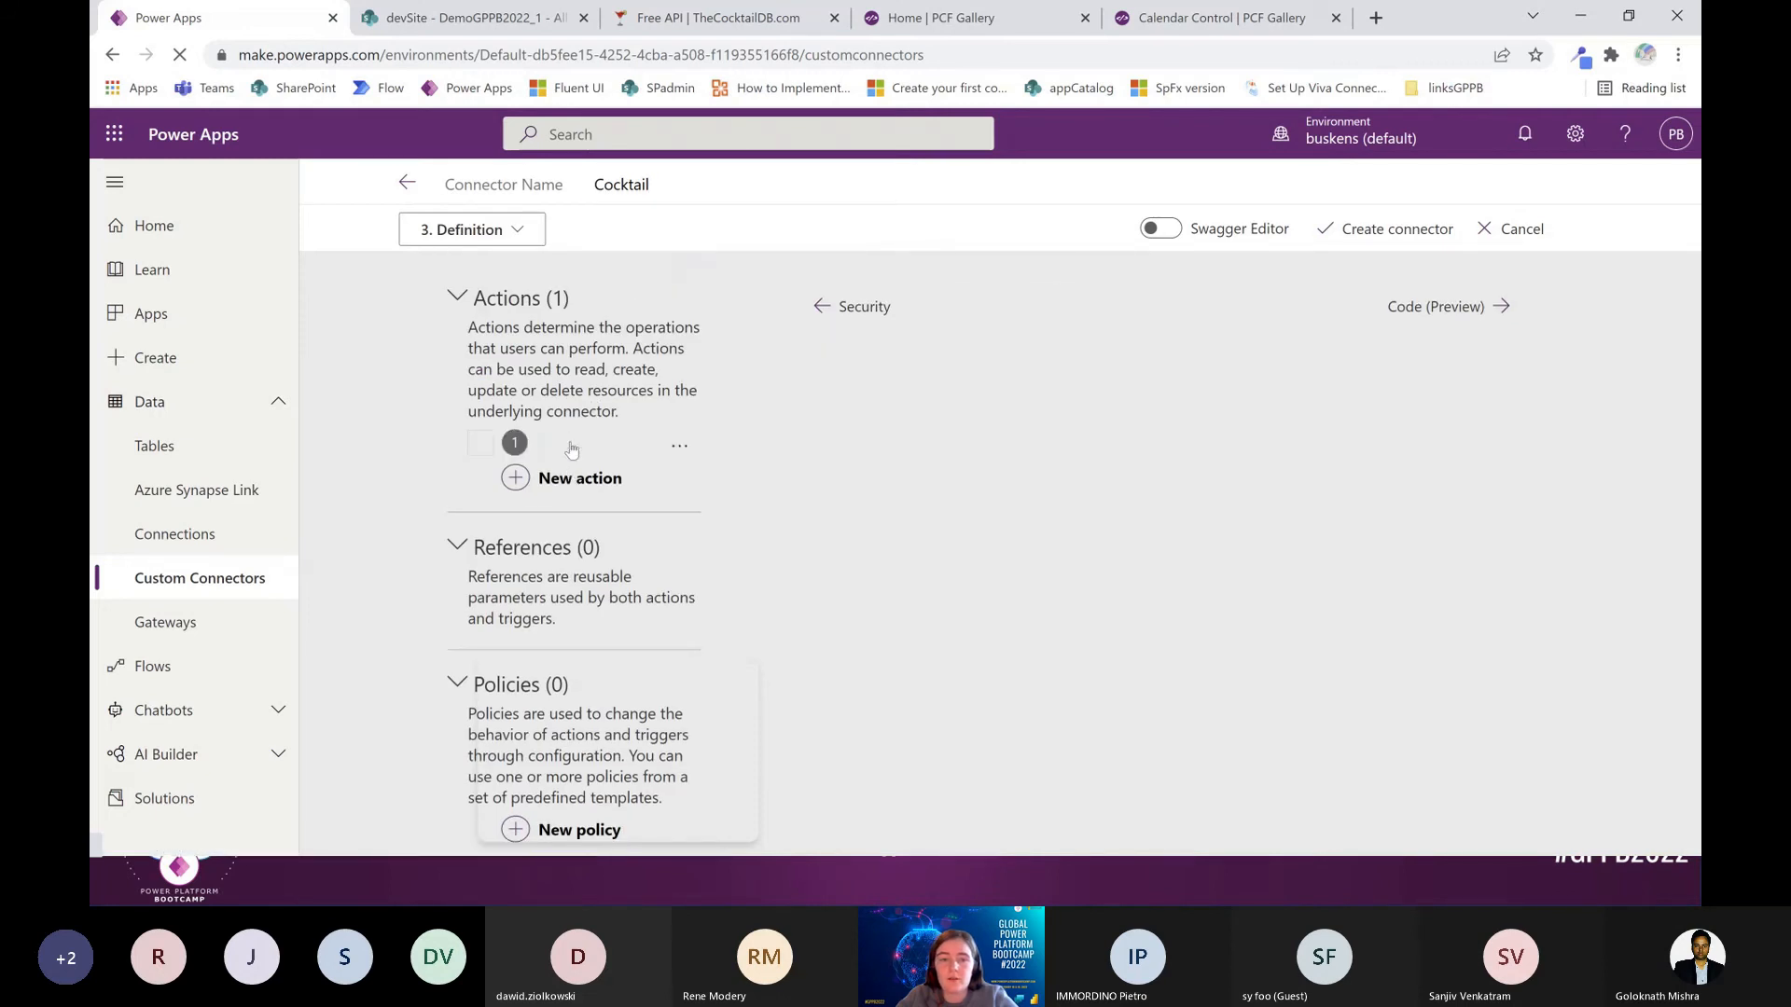
pyautogui.click(928, 387)
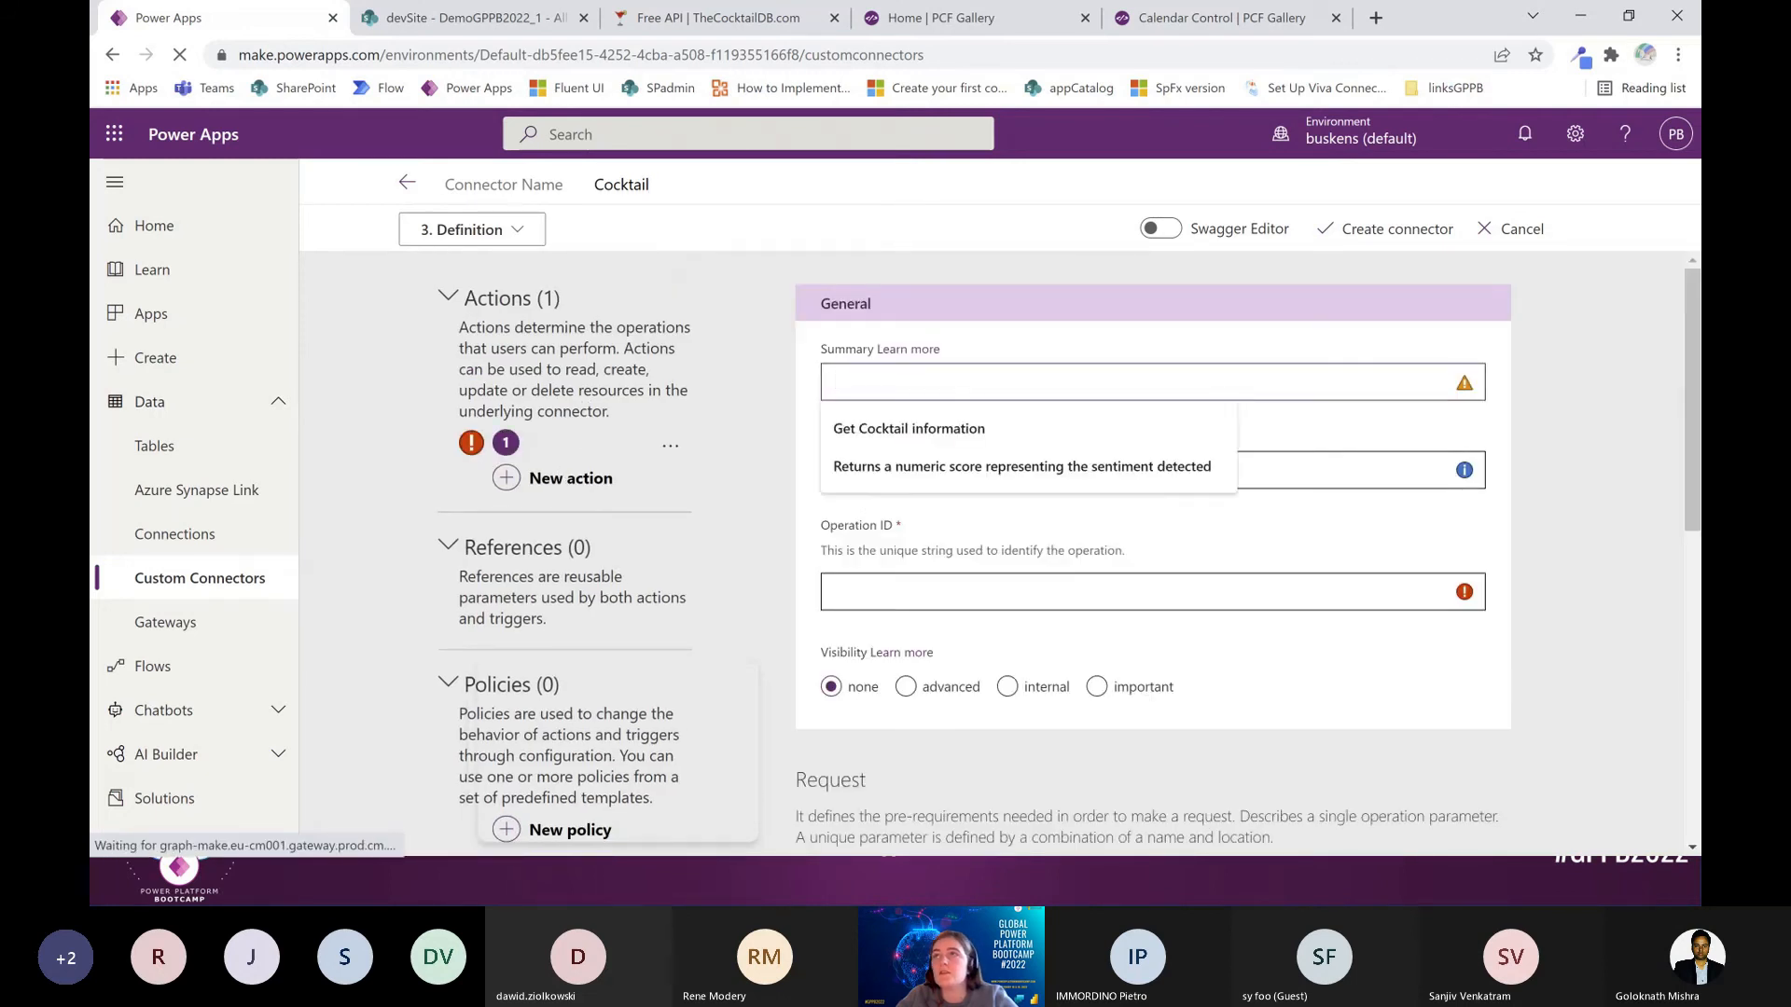
pyautogui.hotkey('alt', 'Tab')
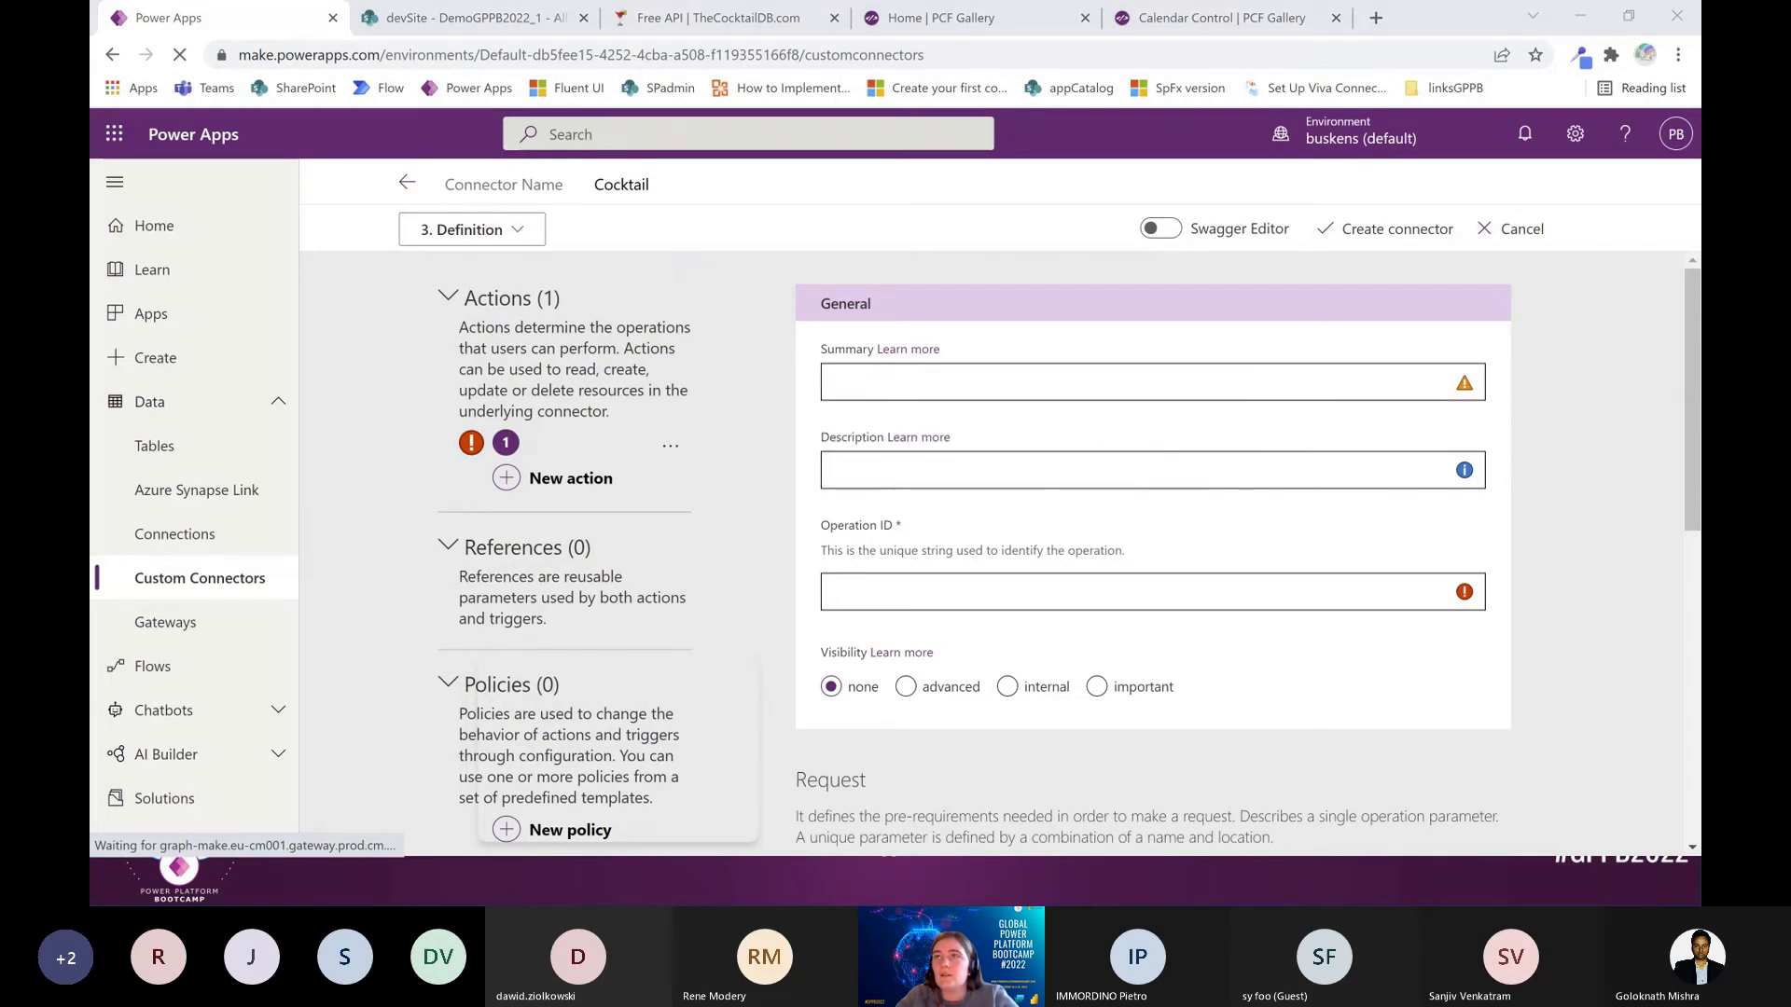
pyautogui.click(965, 378)
pyautogui.press('Down')
pyautogui.press('Return')
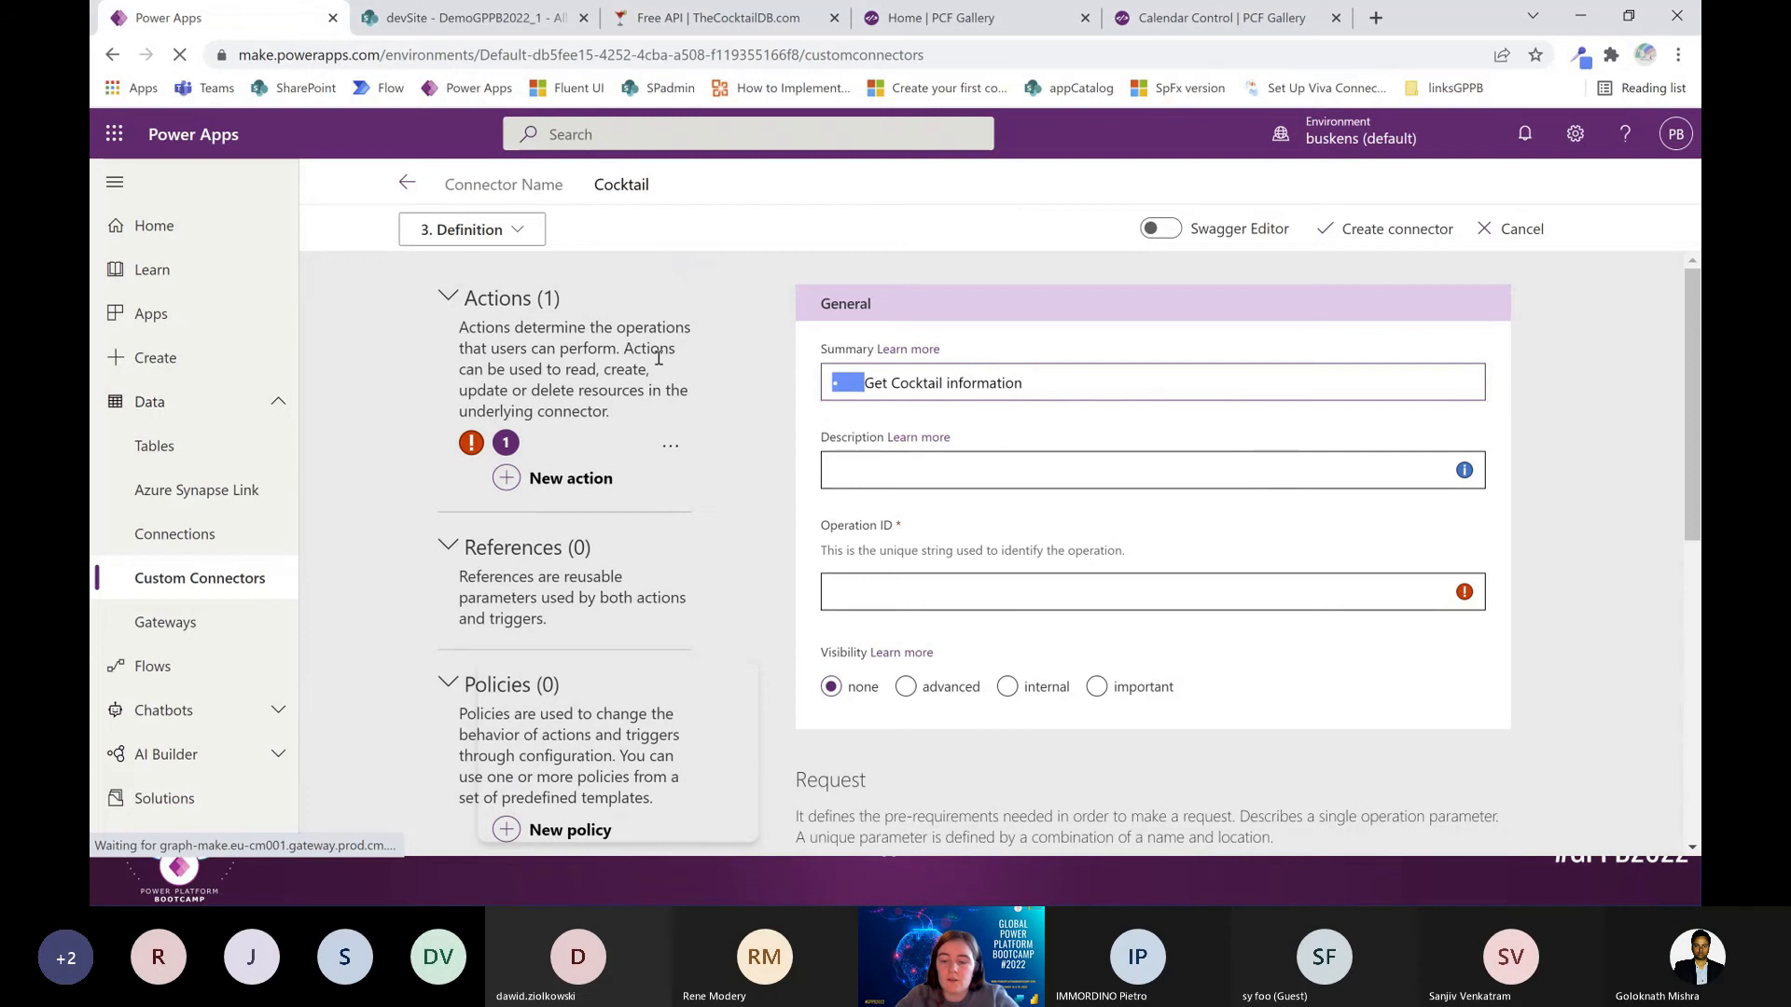
# Give the action the description "Return information about Cocktails using API Cocktail" and the operation ID GetC
pyautogui.hotkey('alt', 'Tab')
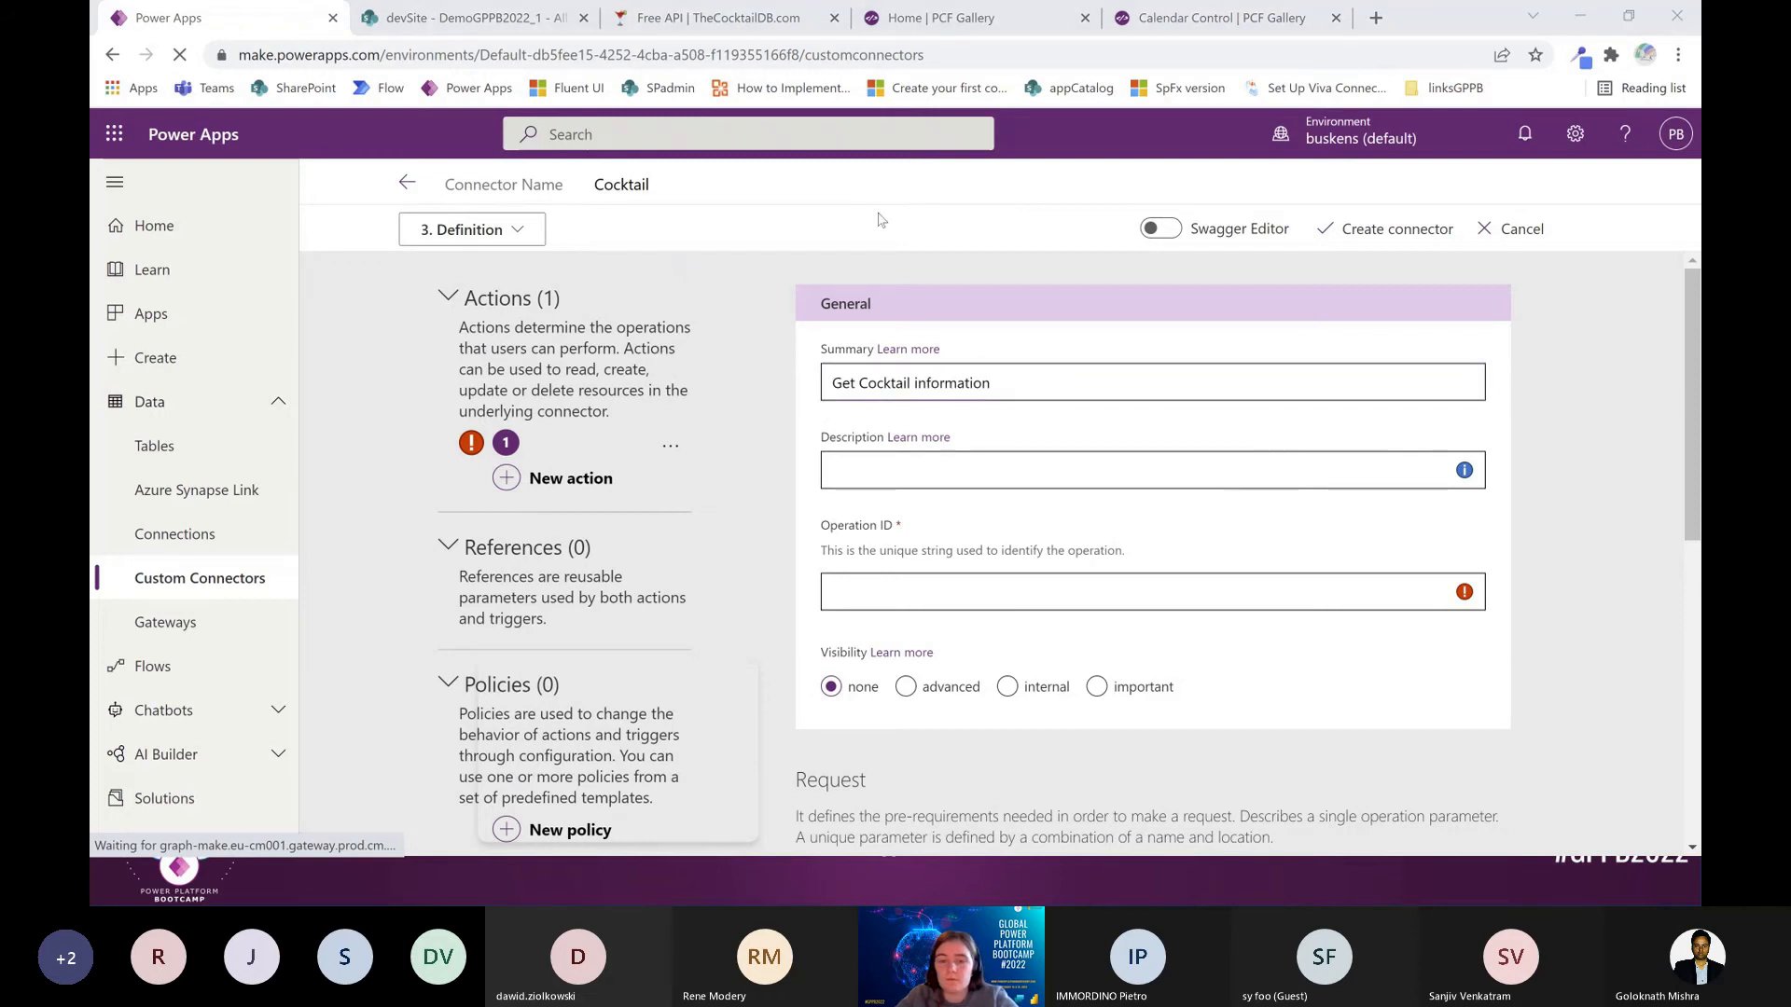
pyautogui.click(927, 471)
pyautogui.press('Down')
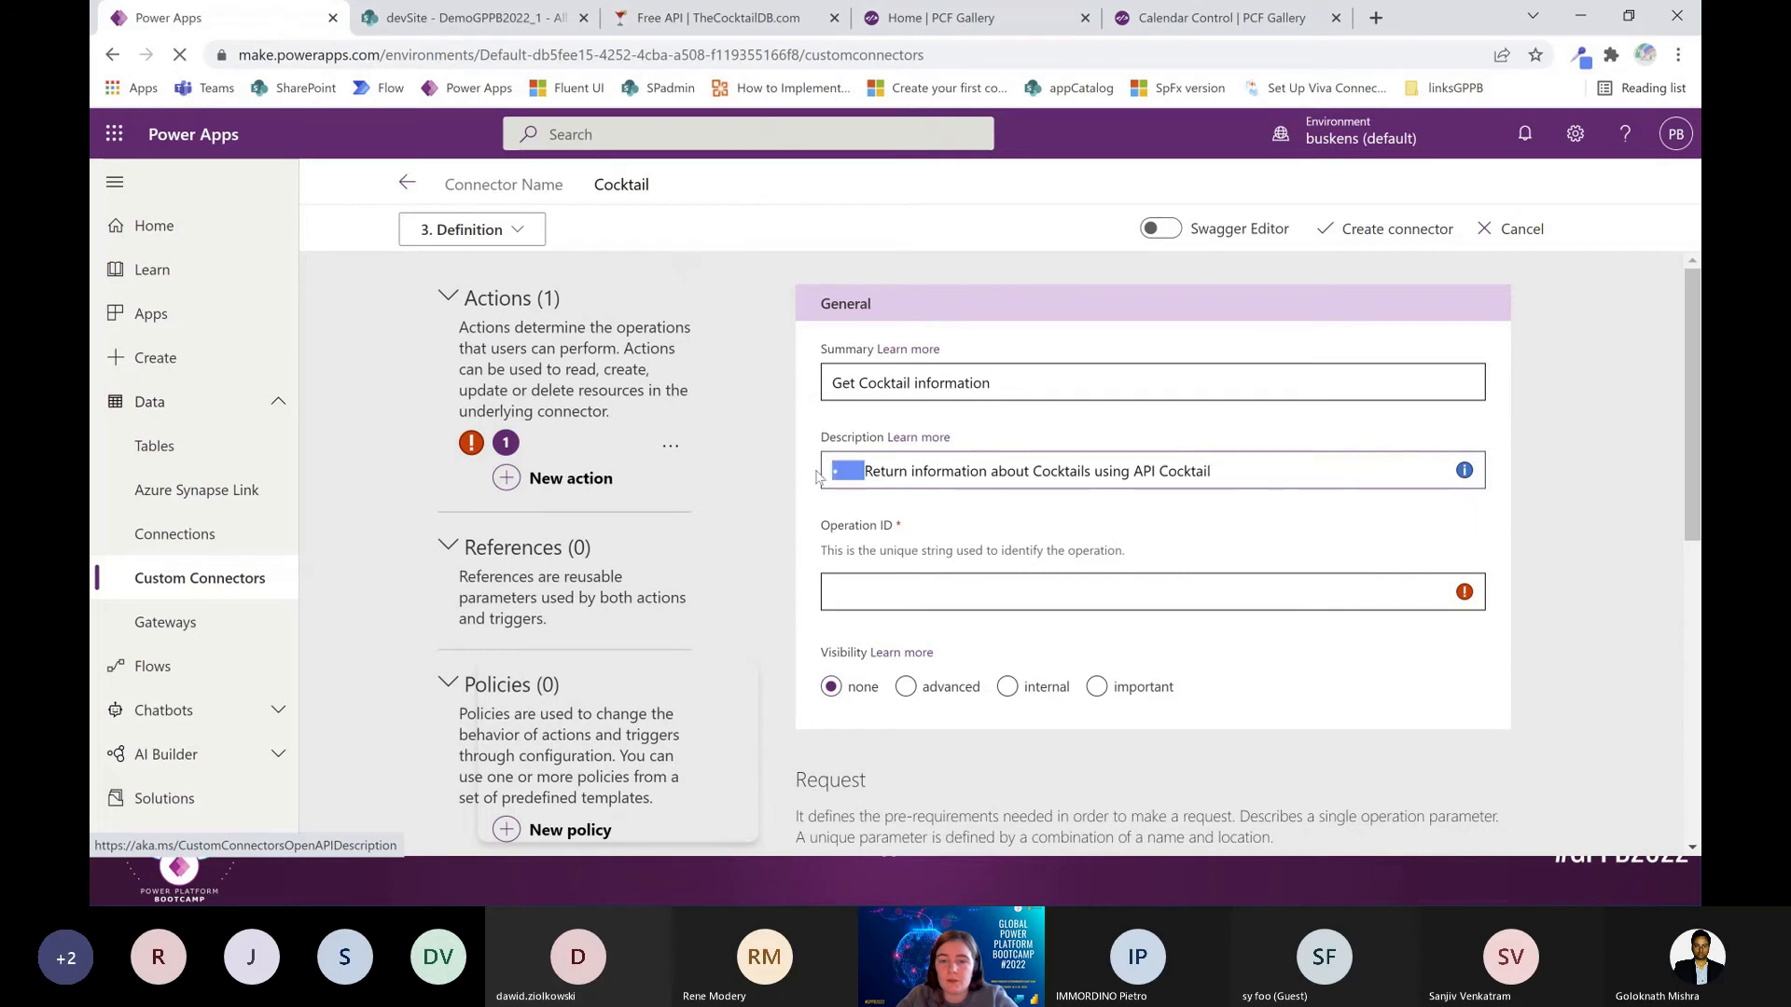
pyautogui.press('Return')
pyautogui.click(937, 602)
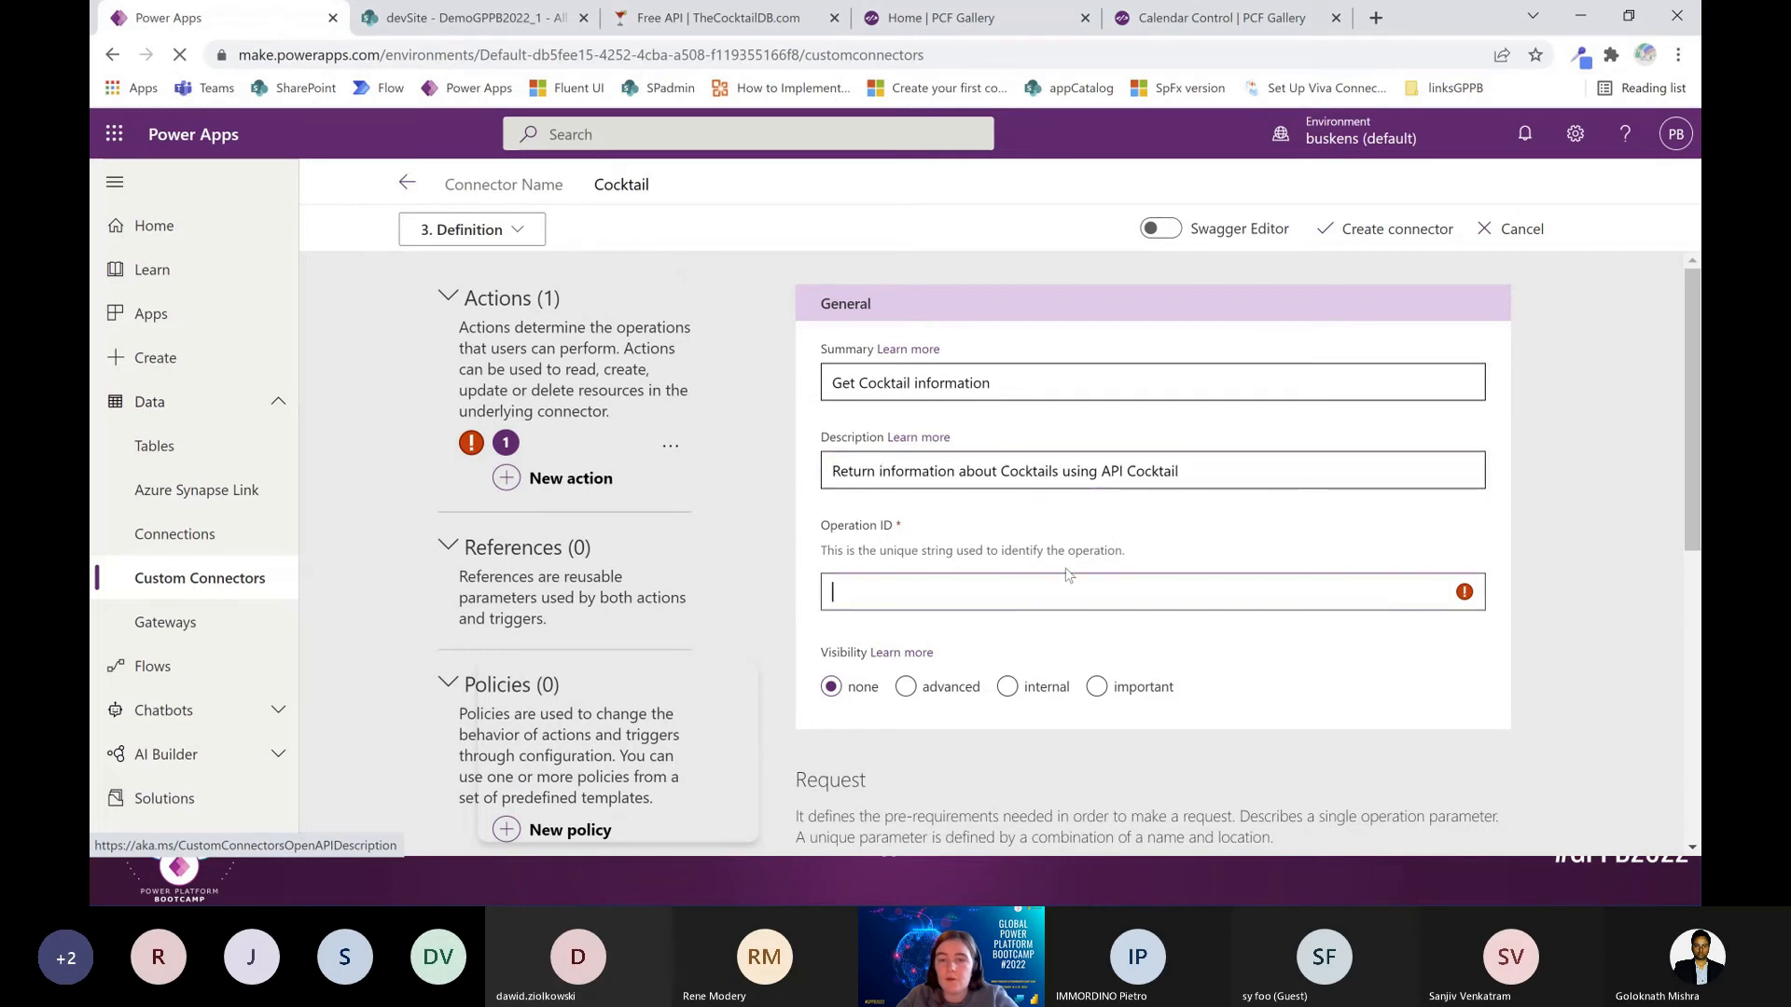
pyautogui.write('GetC')
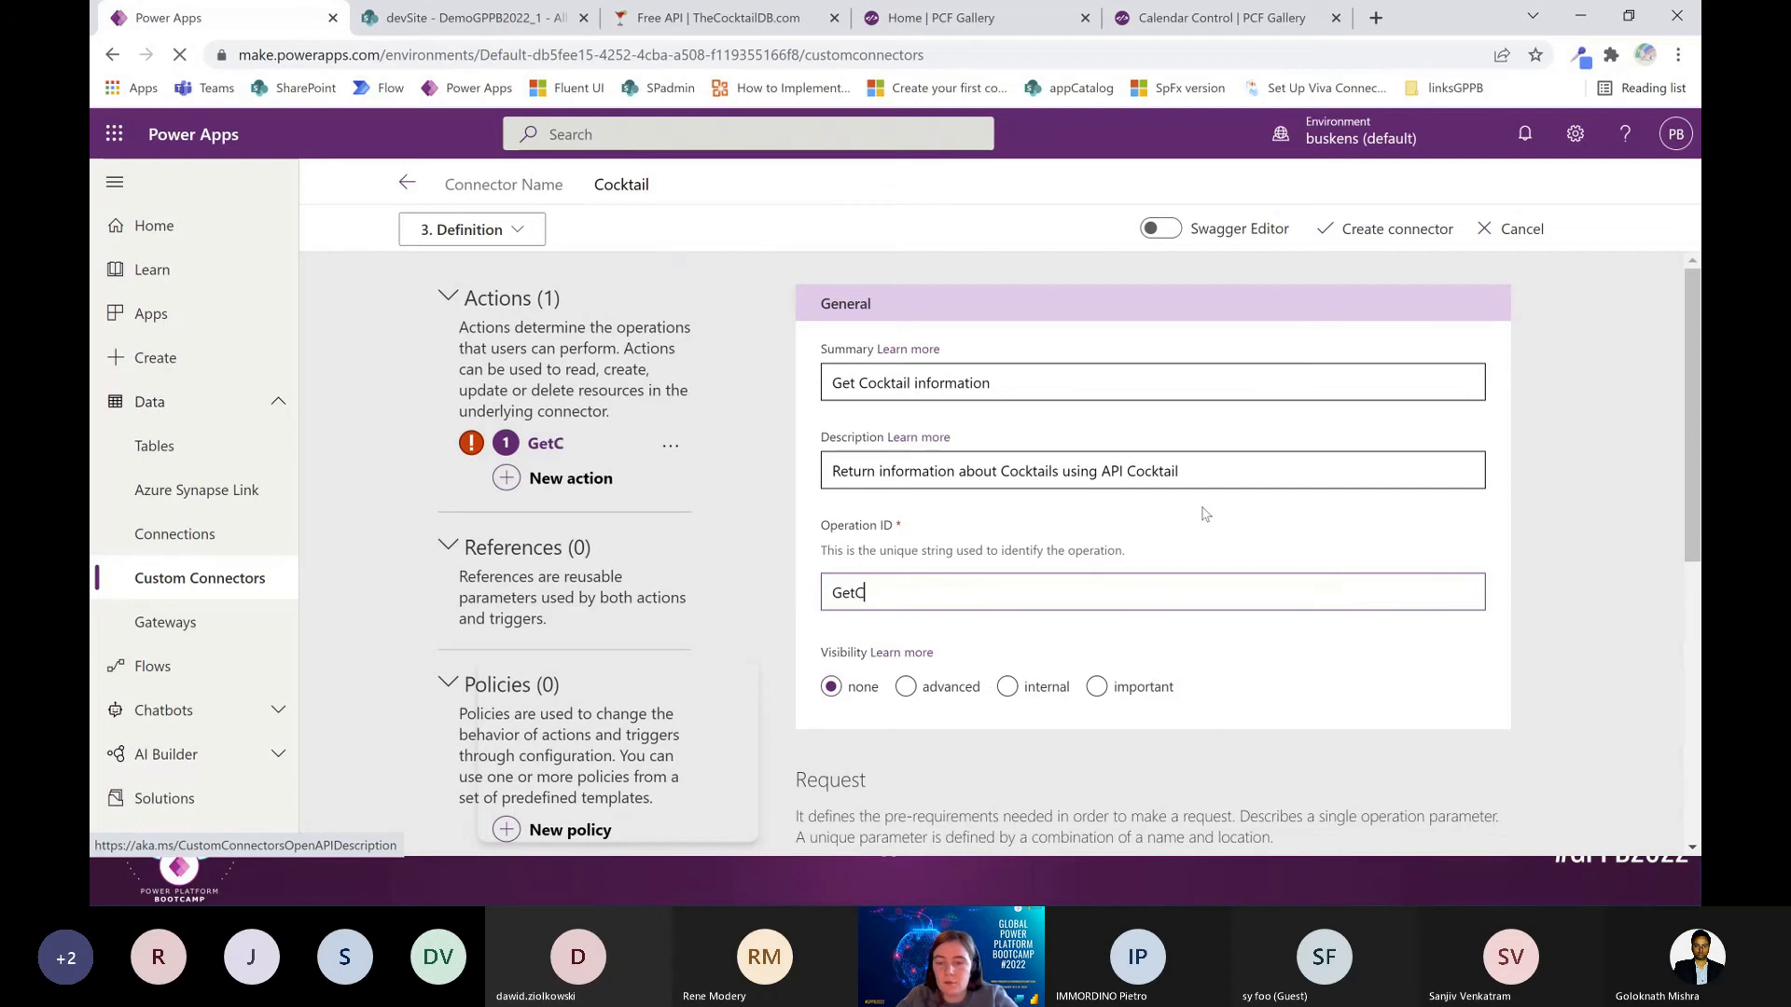
pyautogui.scroll(-3, 1303, 503)
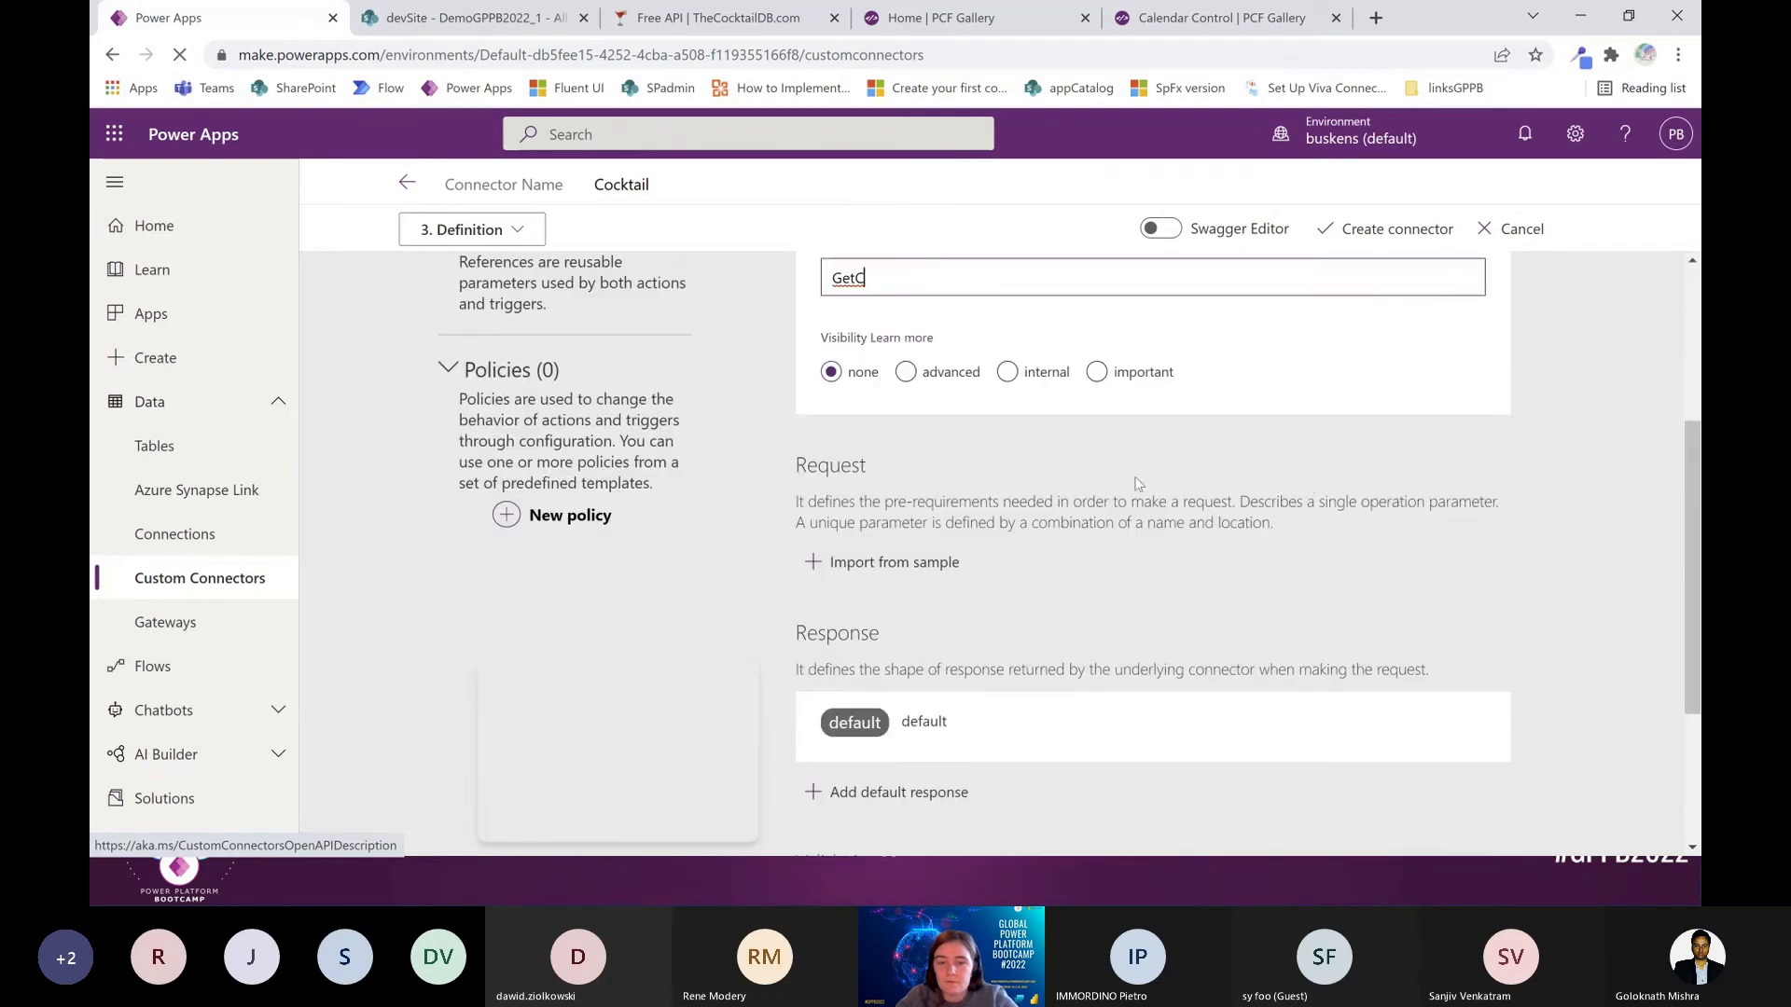
pyautogui.click(894, 562)
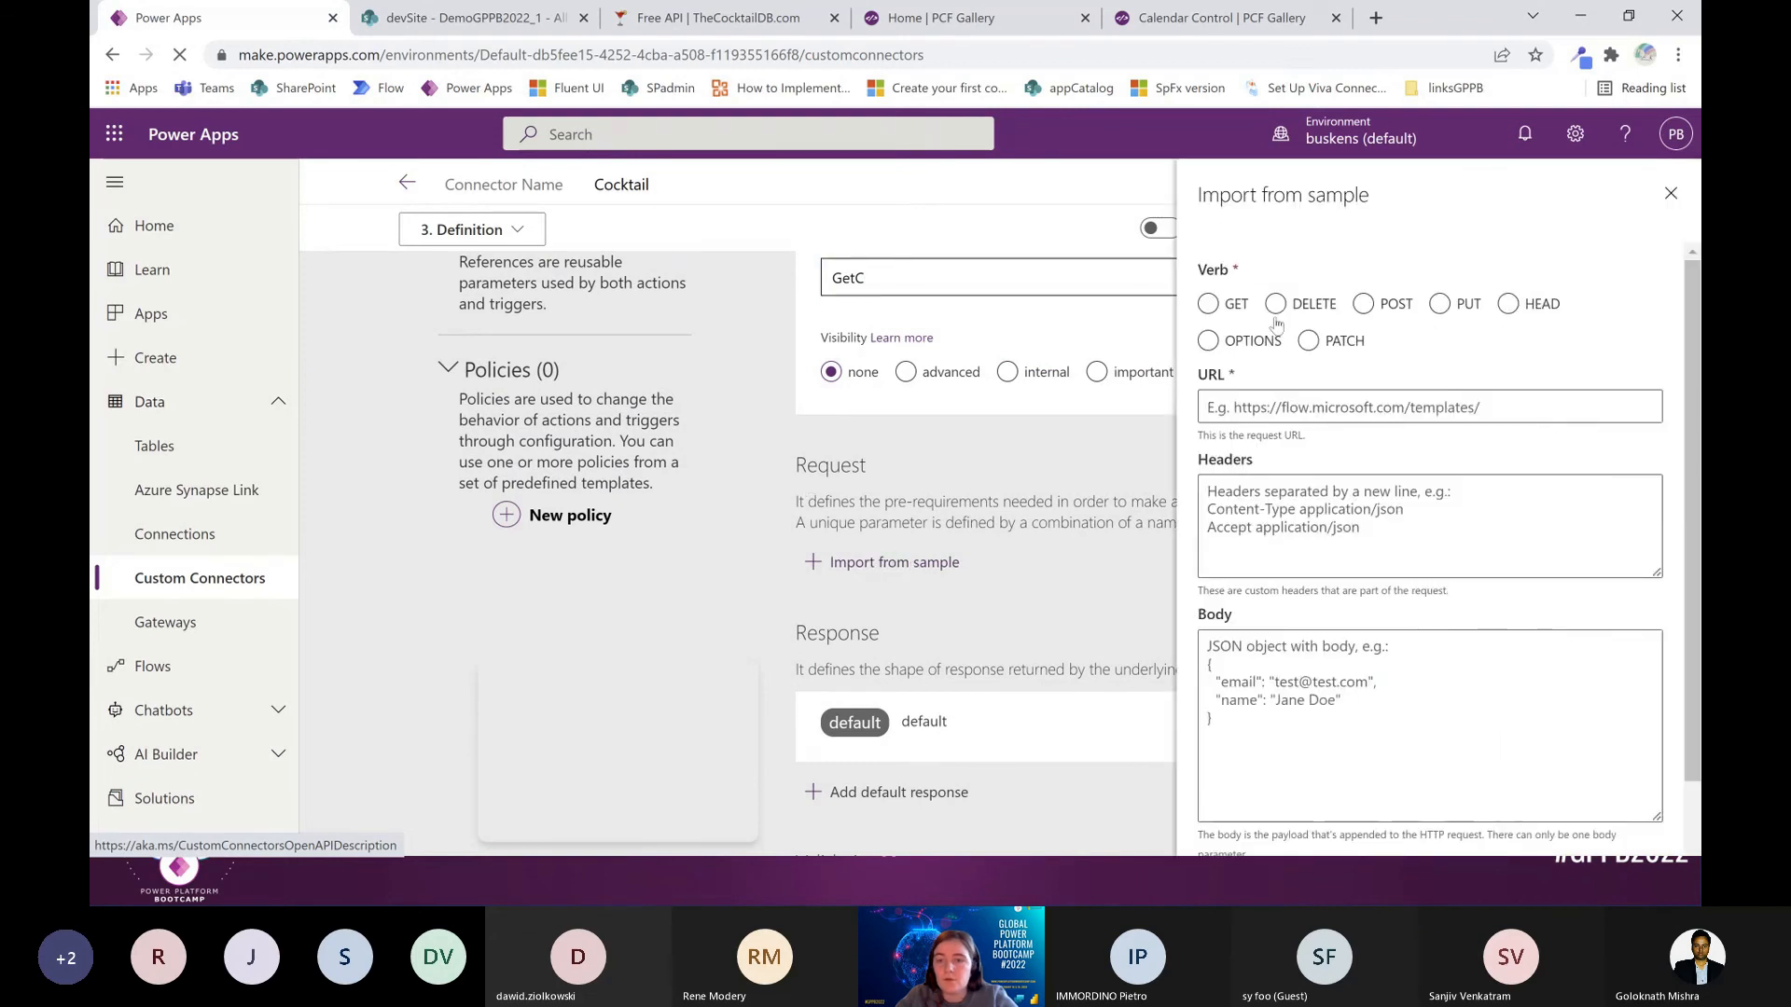
pyautogui.click(1226, 308)
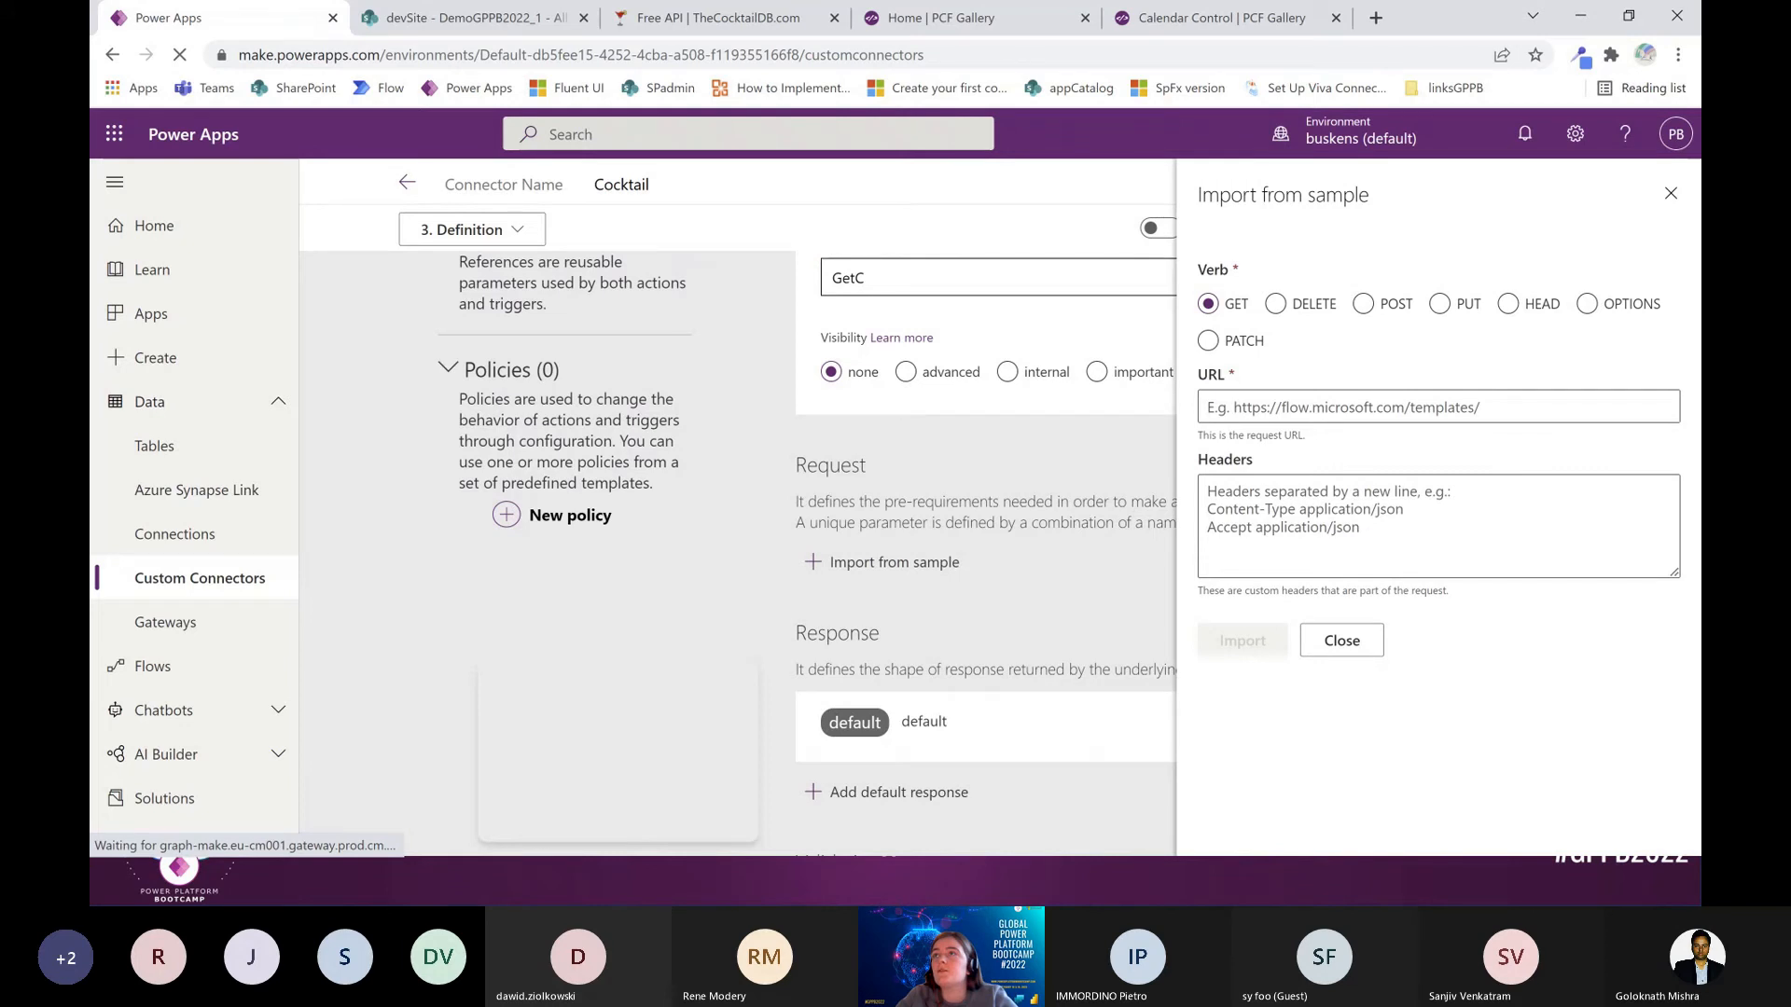
pyautogui.hotkey('alt', 'Tab')
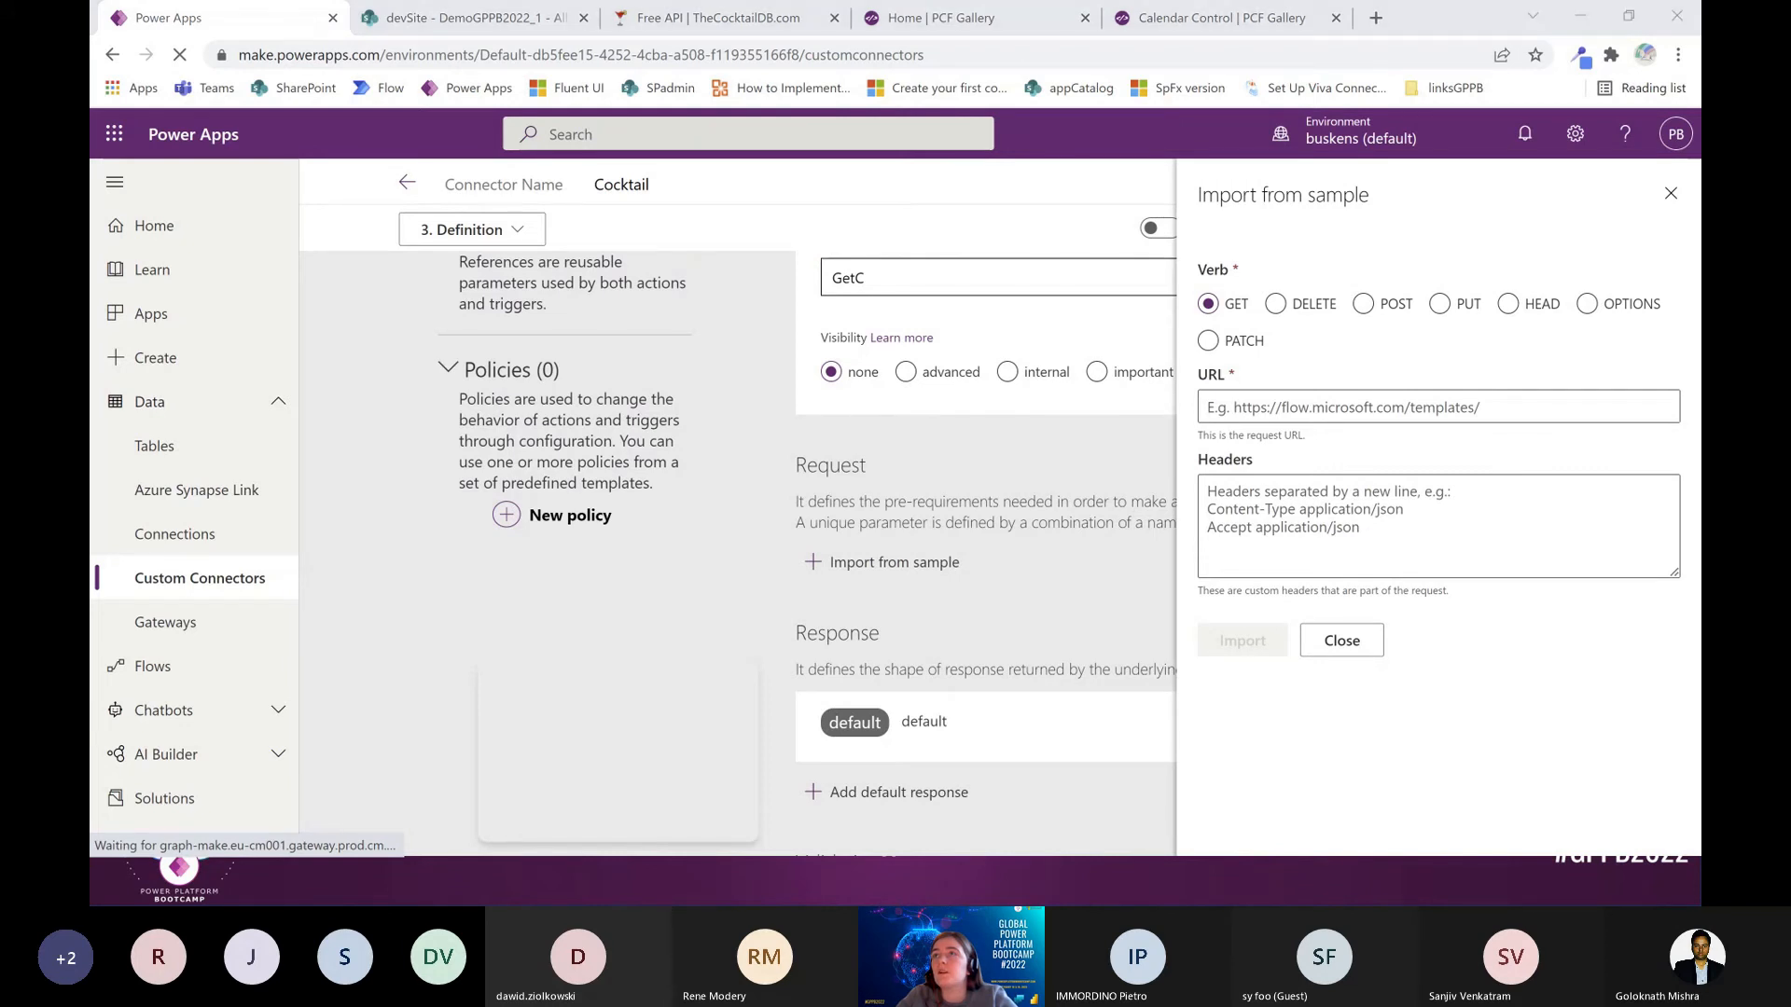
pyautogui.click(1255, 419)
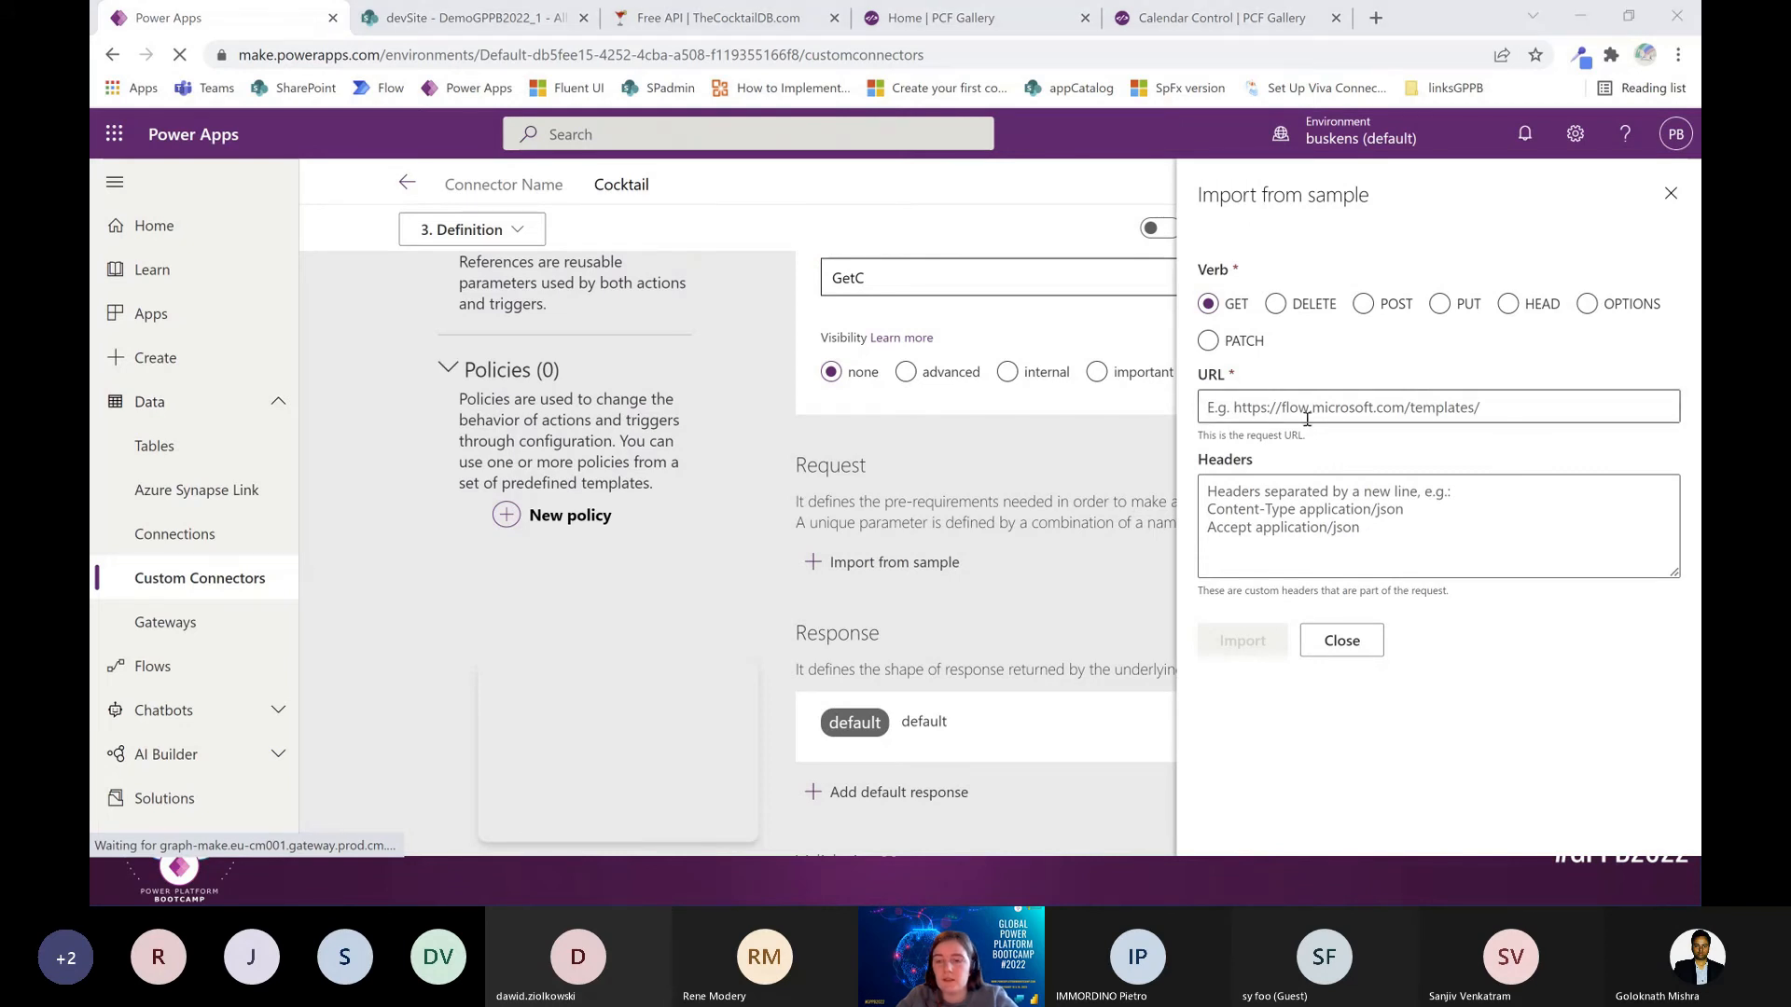
pyautogui.write('• https://www.thecoctaildb.com/api/json/v1/1/search.php')
pyautogui.moveTo(1235, 412); pyautogui.dragTo(1201, 410)
pyautogui.press('BackSpace')
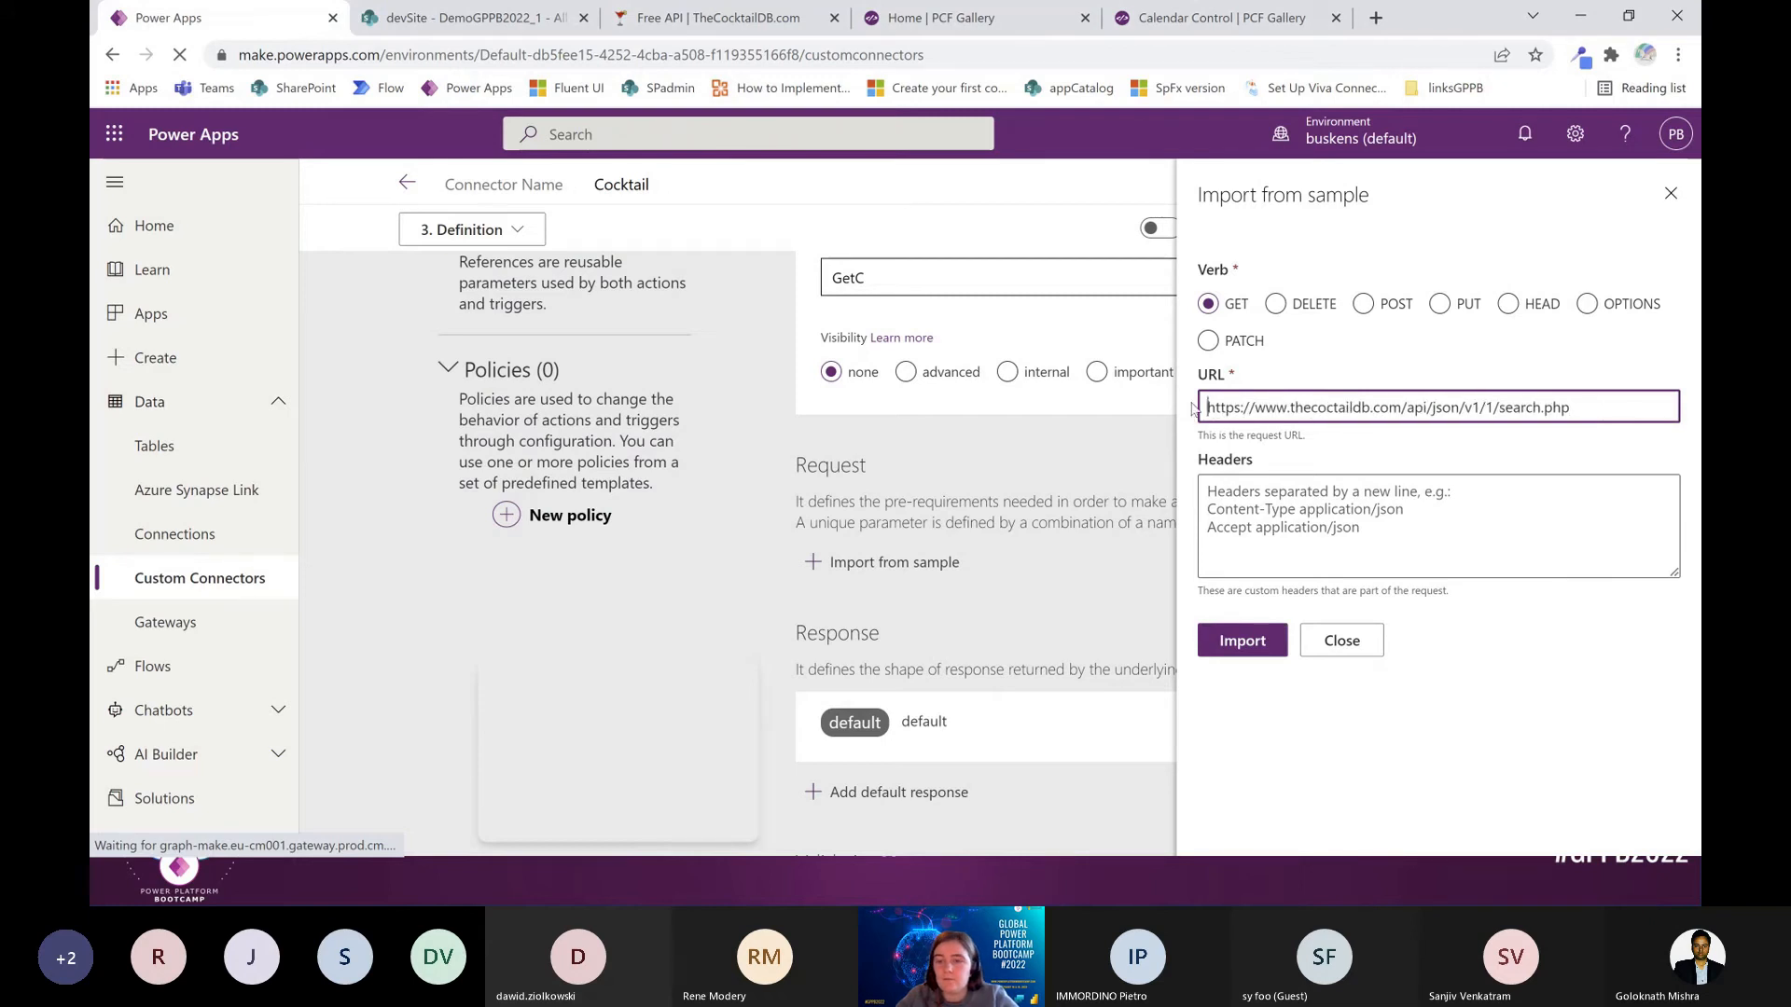
# Check the search-by-name URL on TheCocktailDB's API page, append ?s to the sample request URL and import the request
pyautogui.click(702, 26)
pyautogui.hotkey('alt', 'Tab')
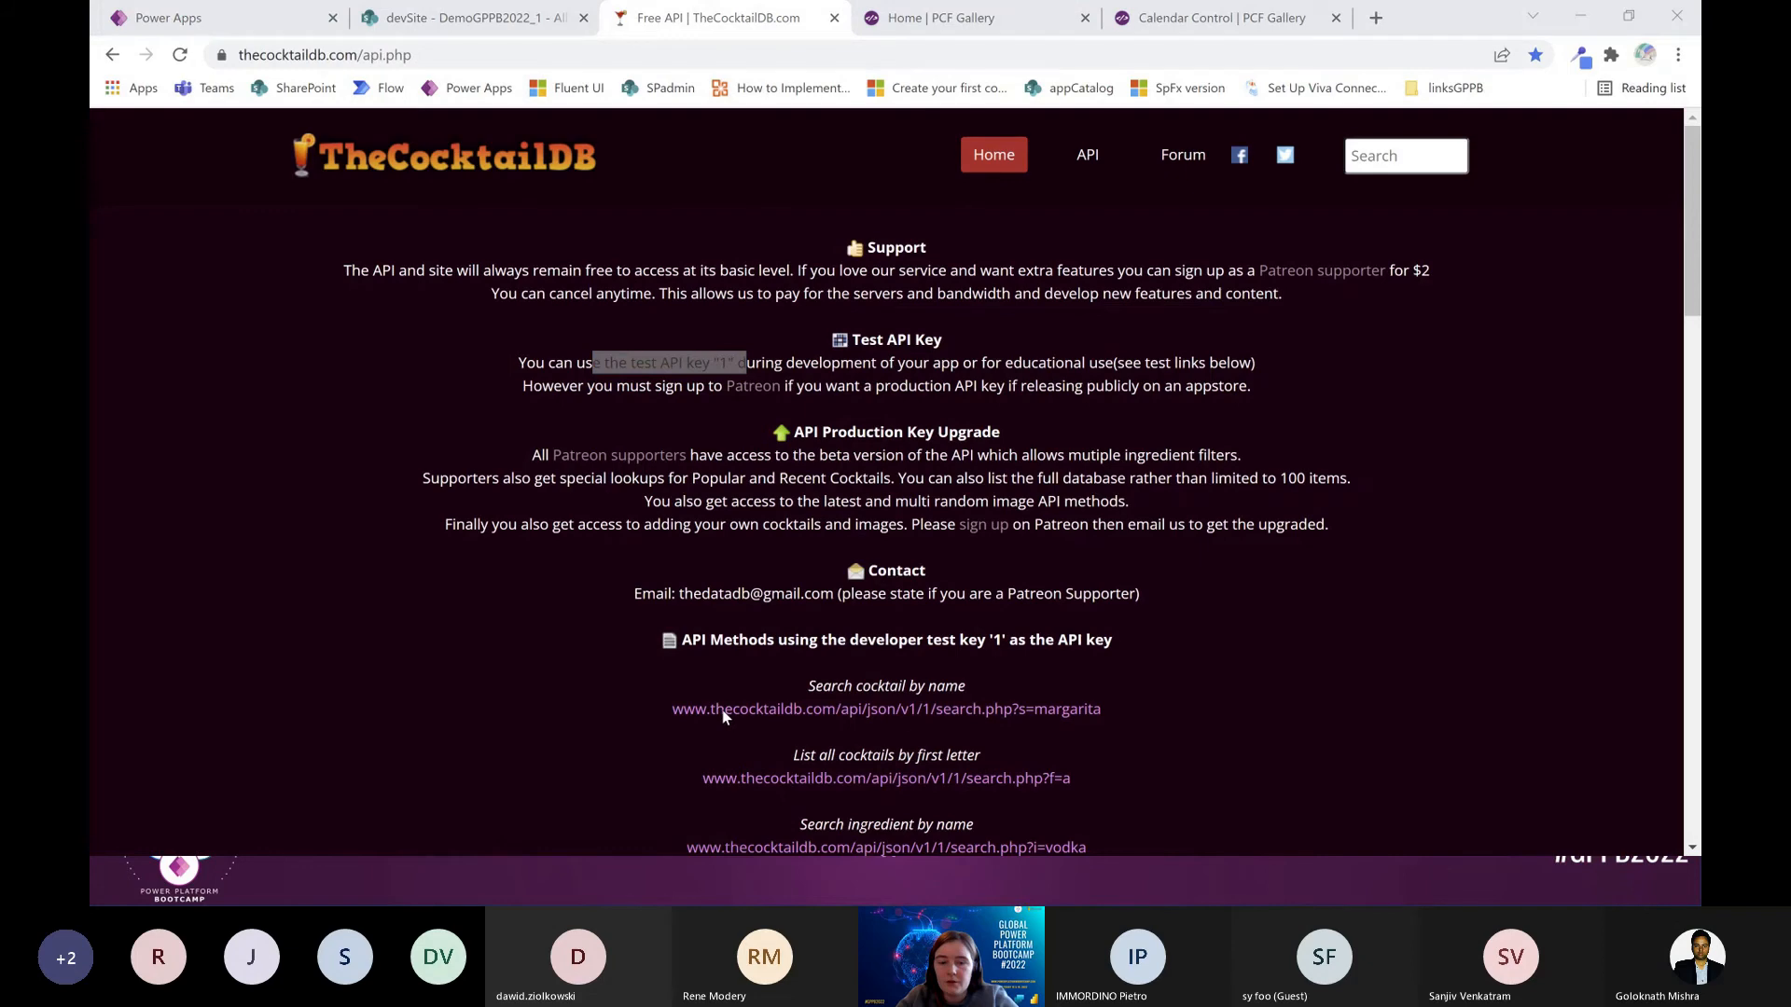
pyautogui.moveTo(1014, 711); pyautogui.dragTo(642, 718)
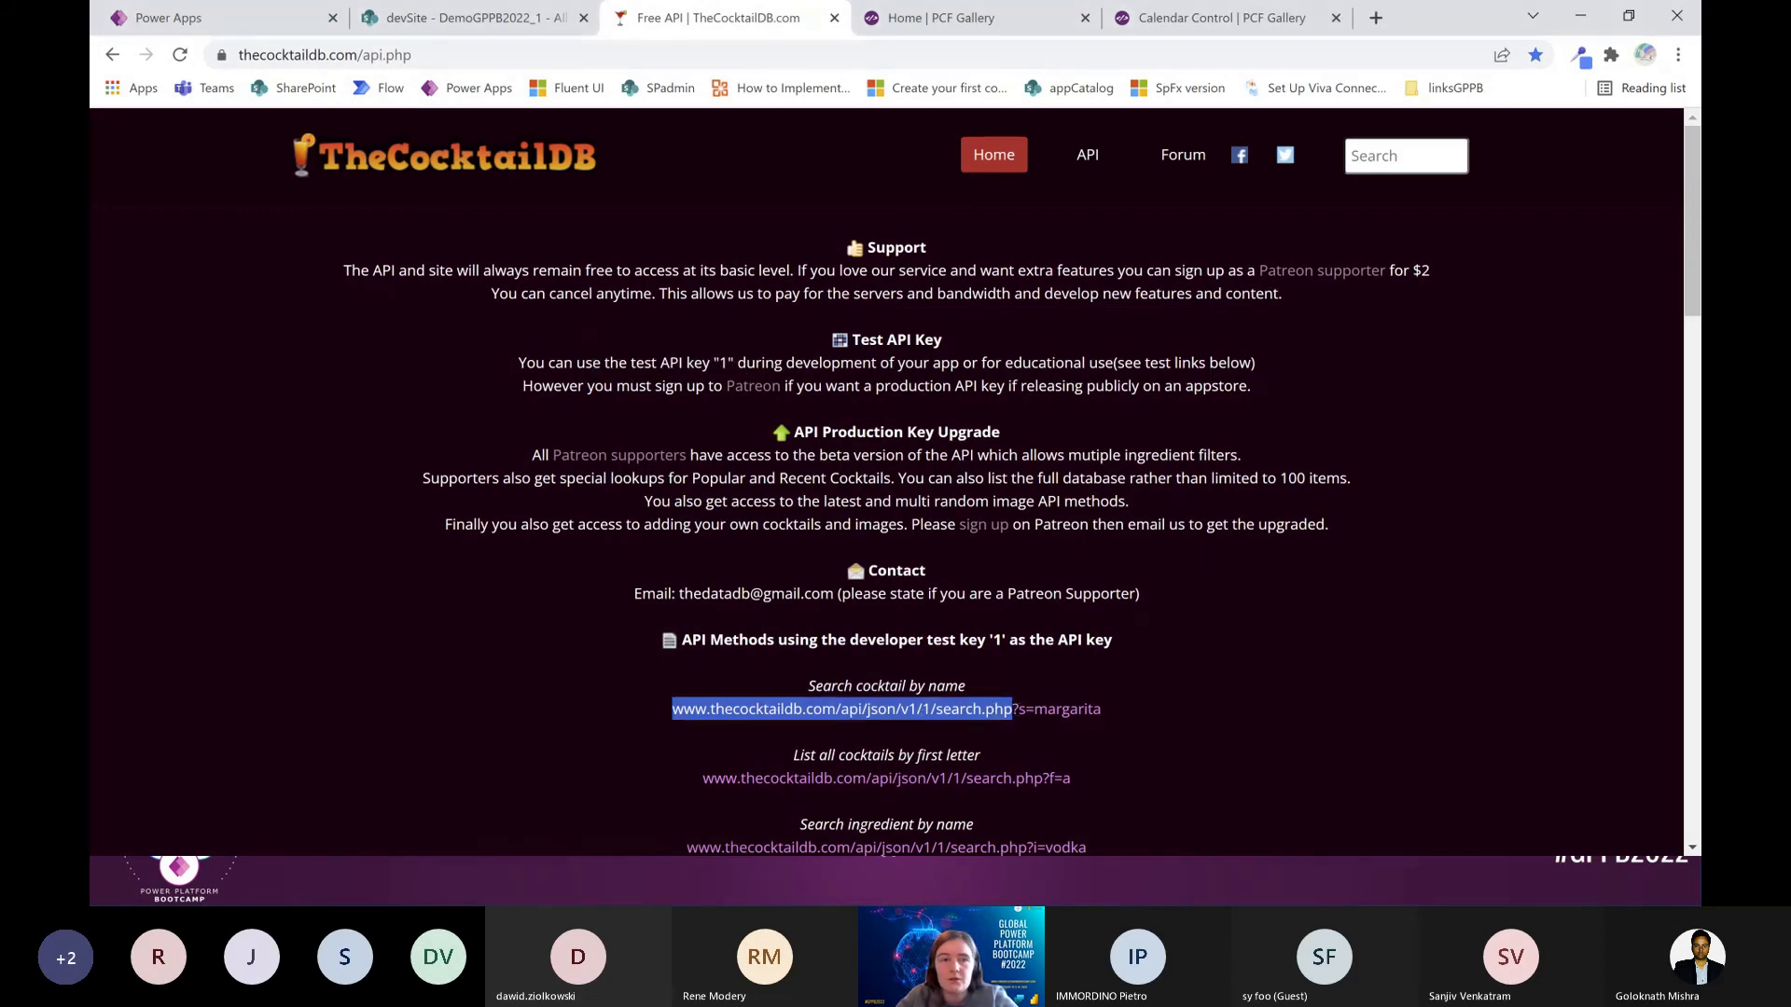
pyautogui.click(466, 18)
pyautogui.click(200, 20)
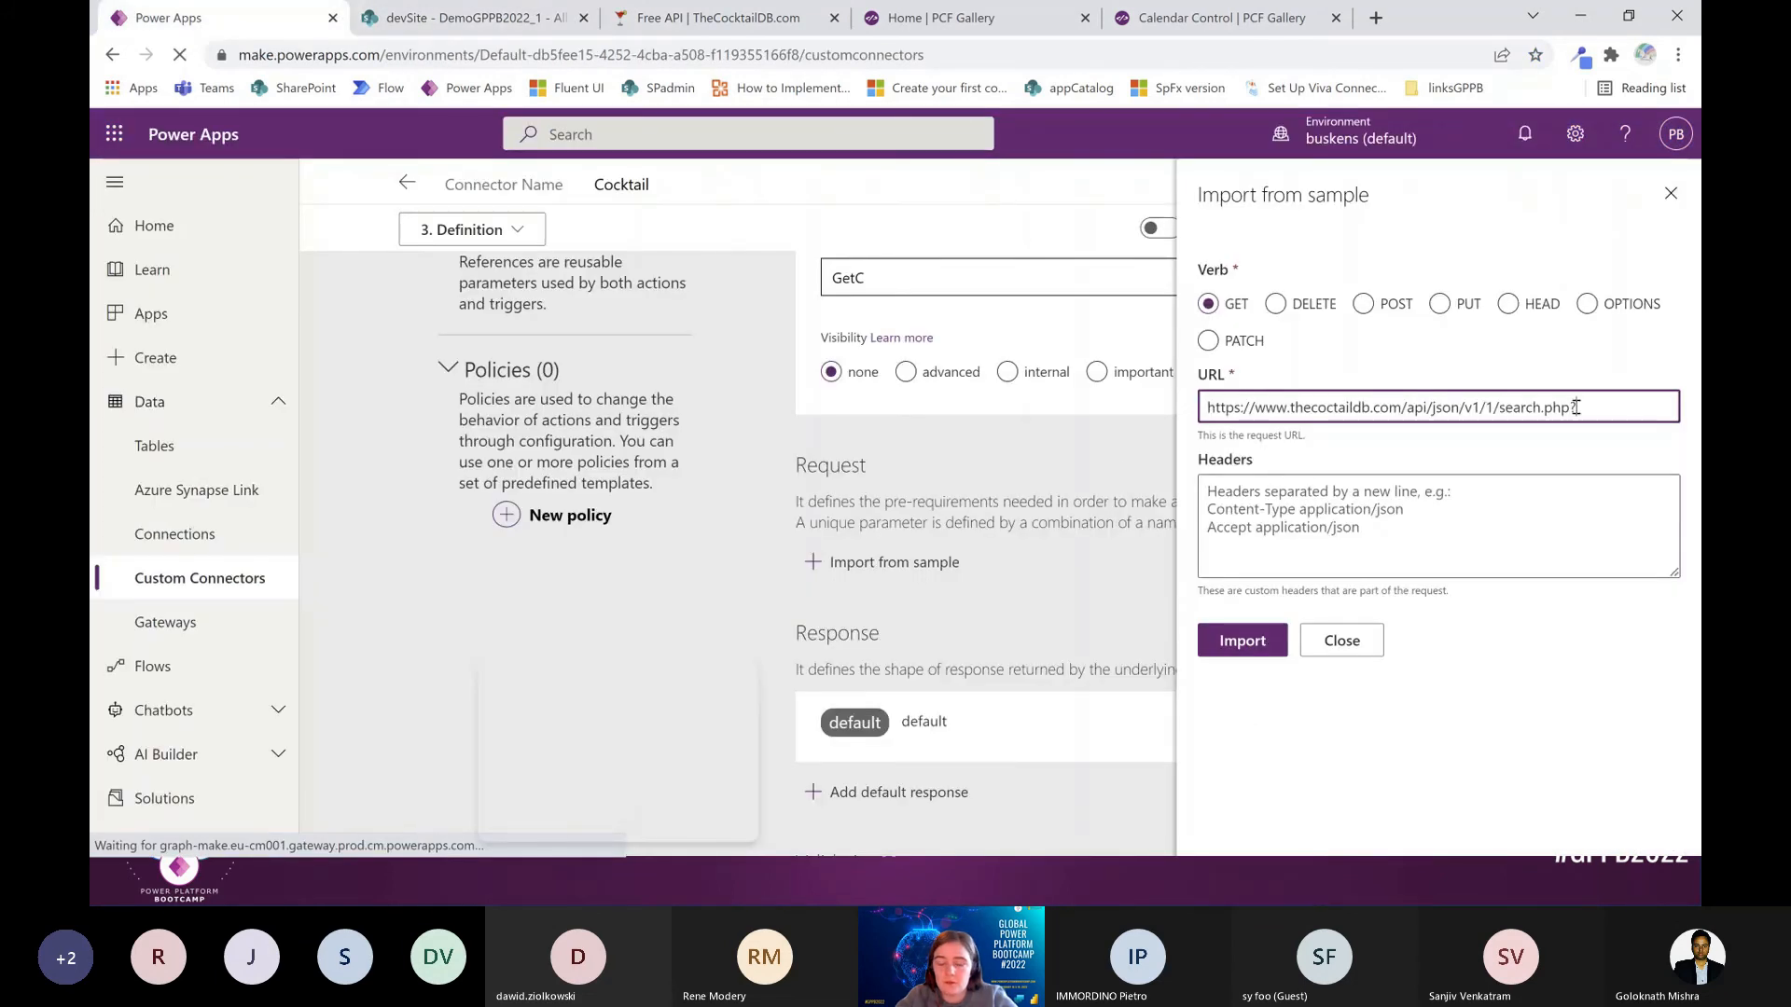
pyautogui.write('s')
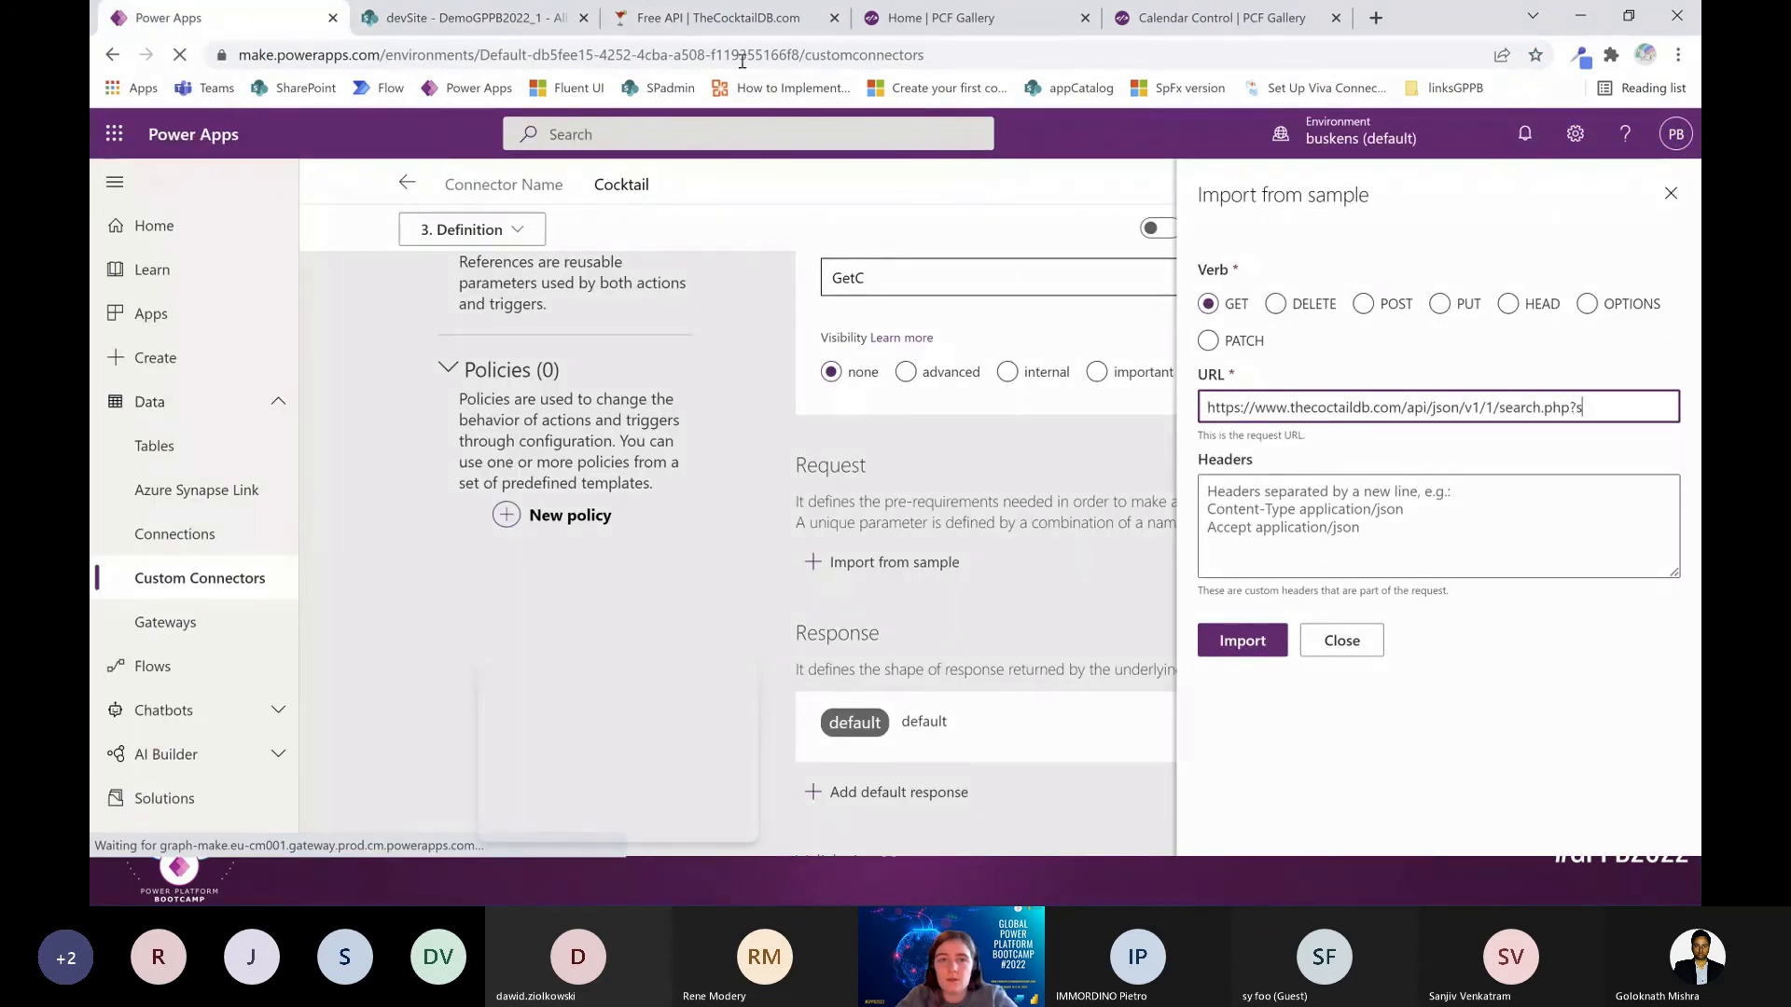
pyautogui.click(737, 19)
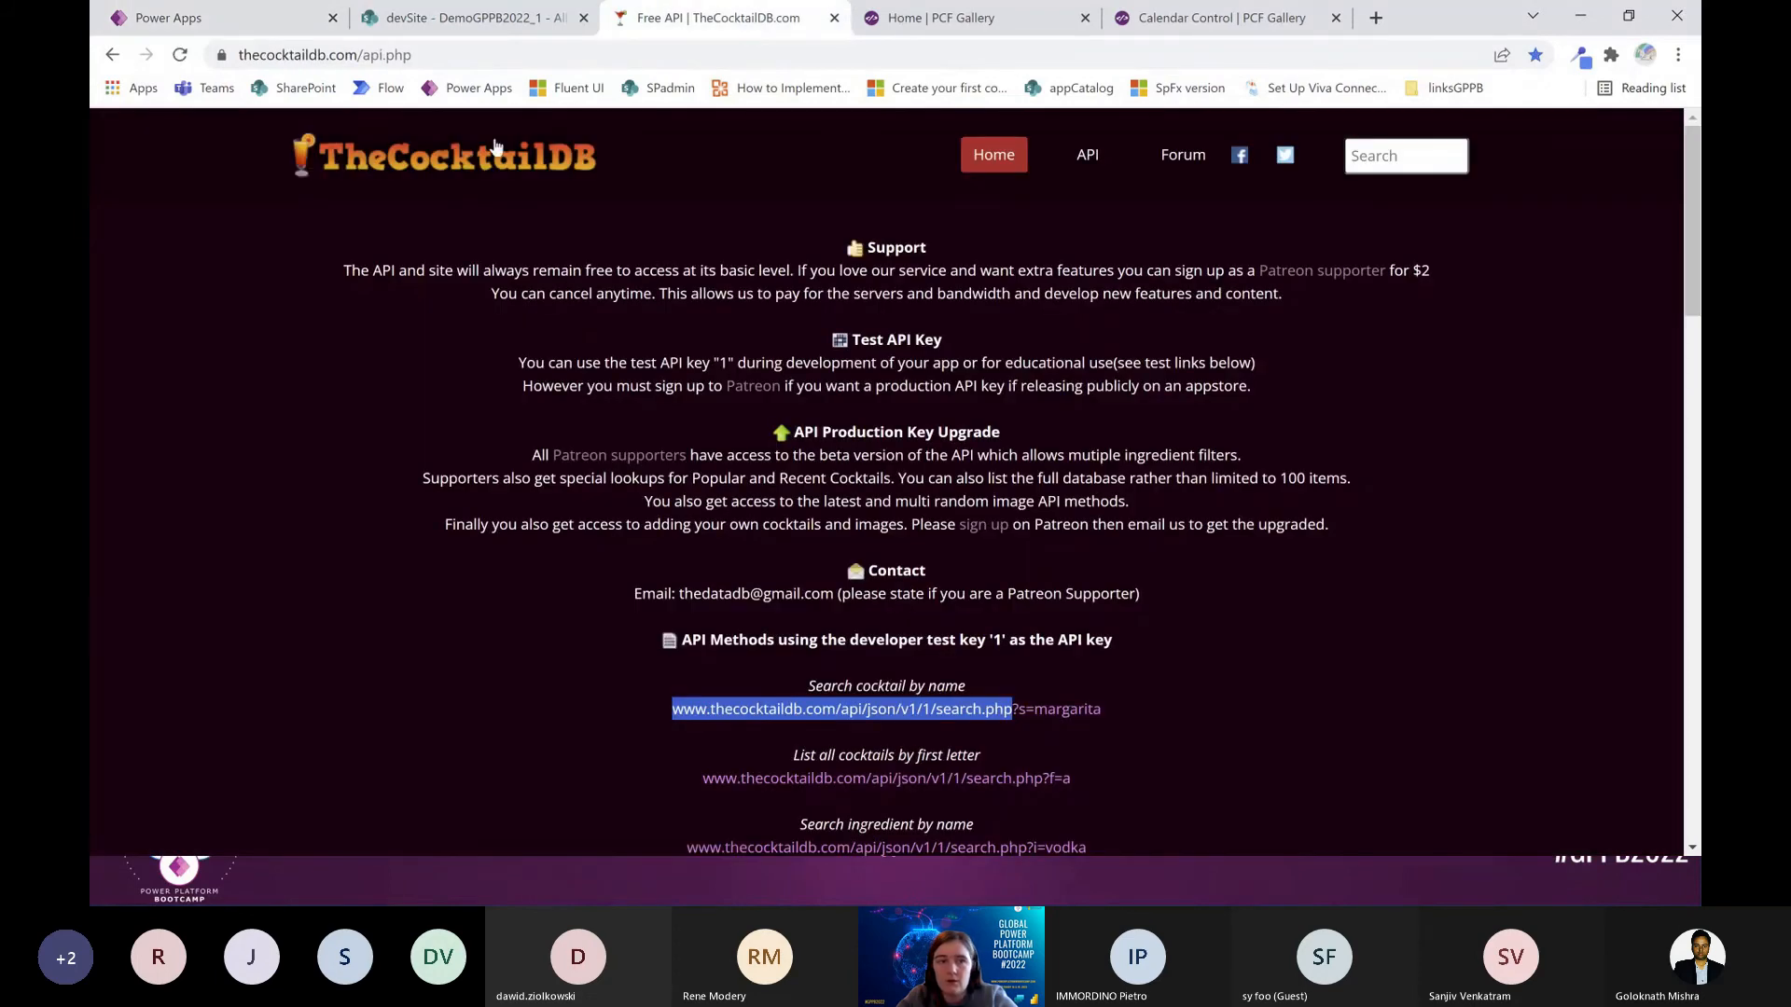
pyautogui.click(168, 17)
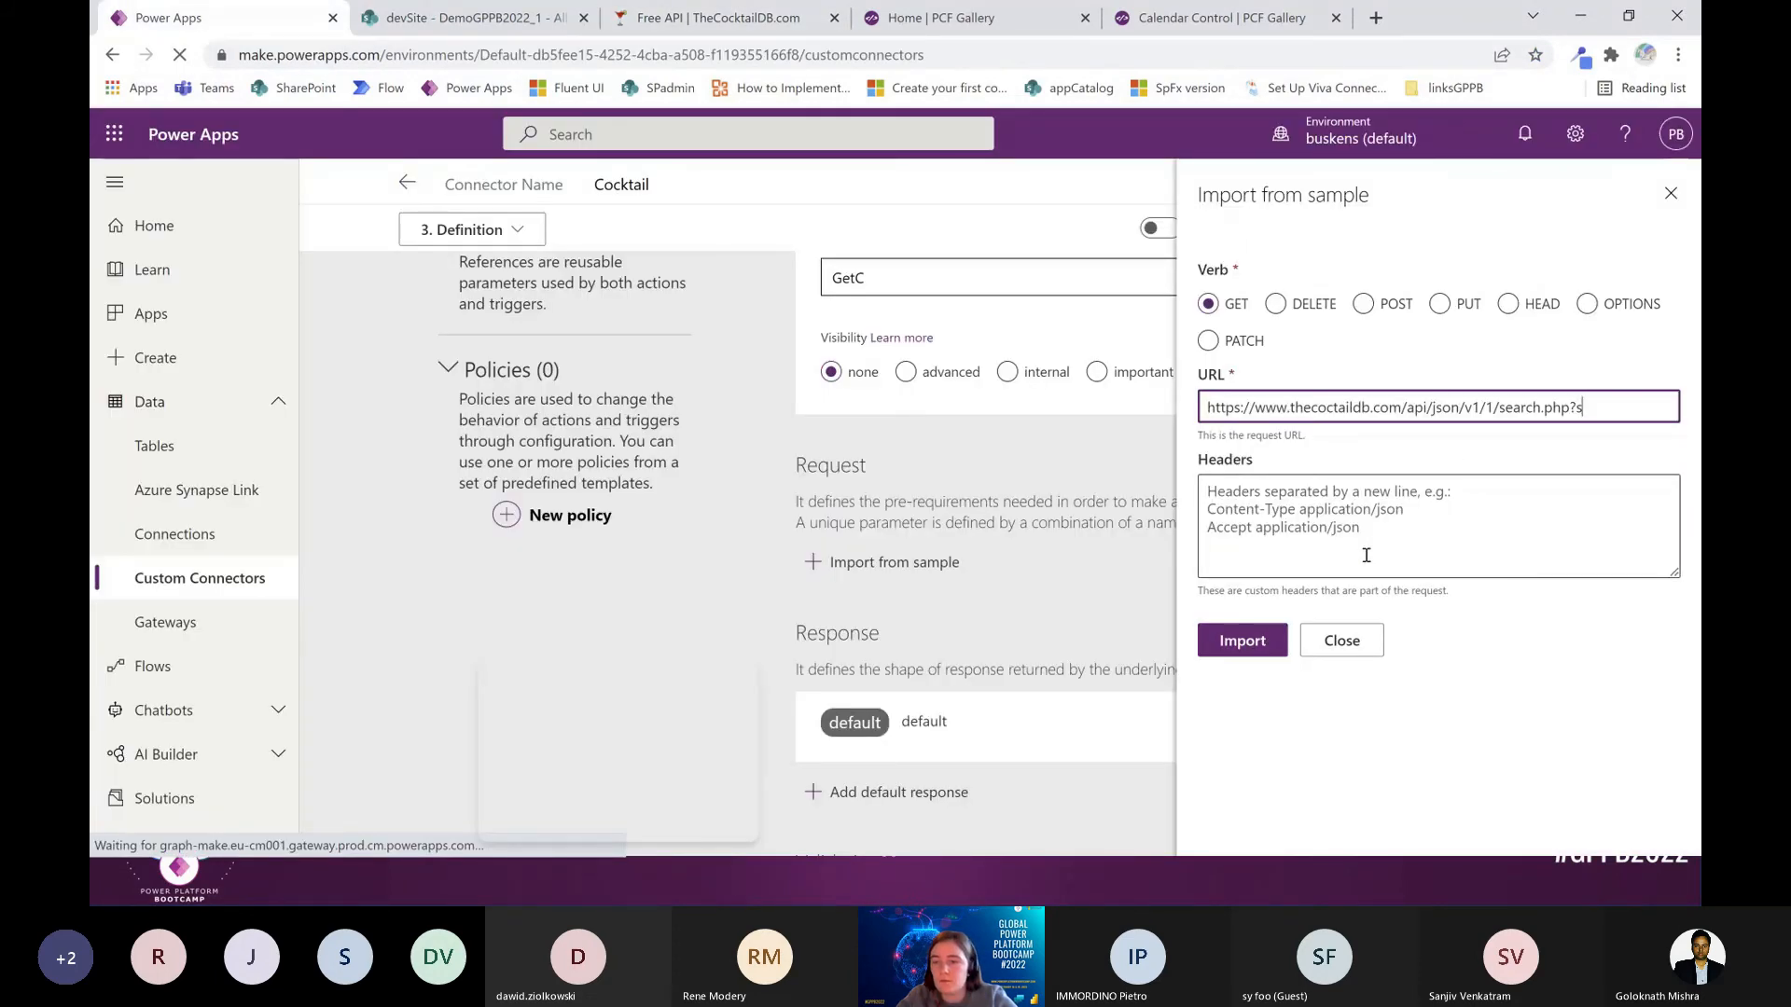
pyautogui.click(1266, 640)
pyautogui.scroll(-3, 1150, 629)
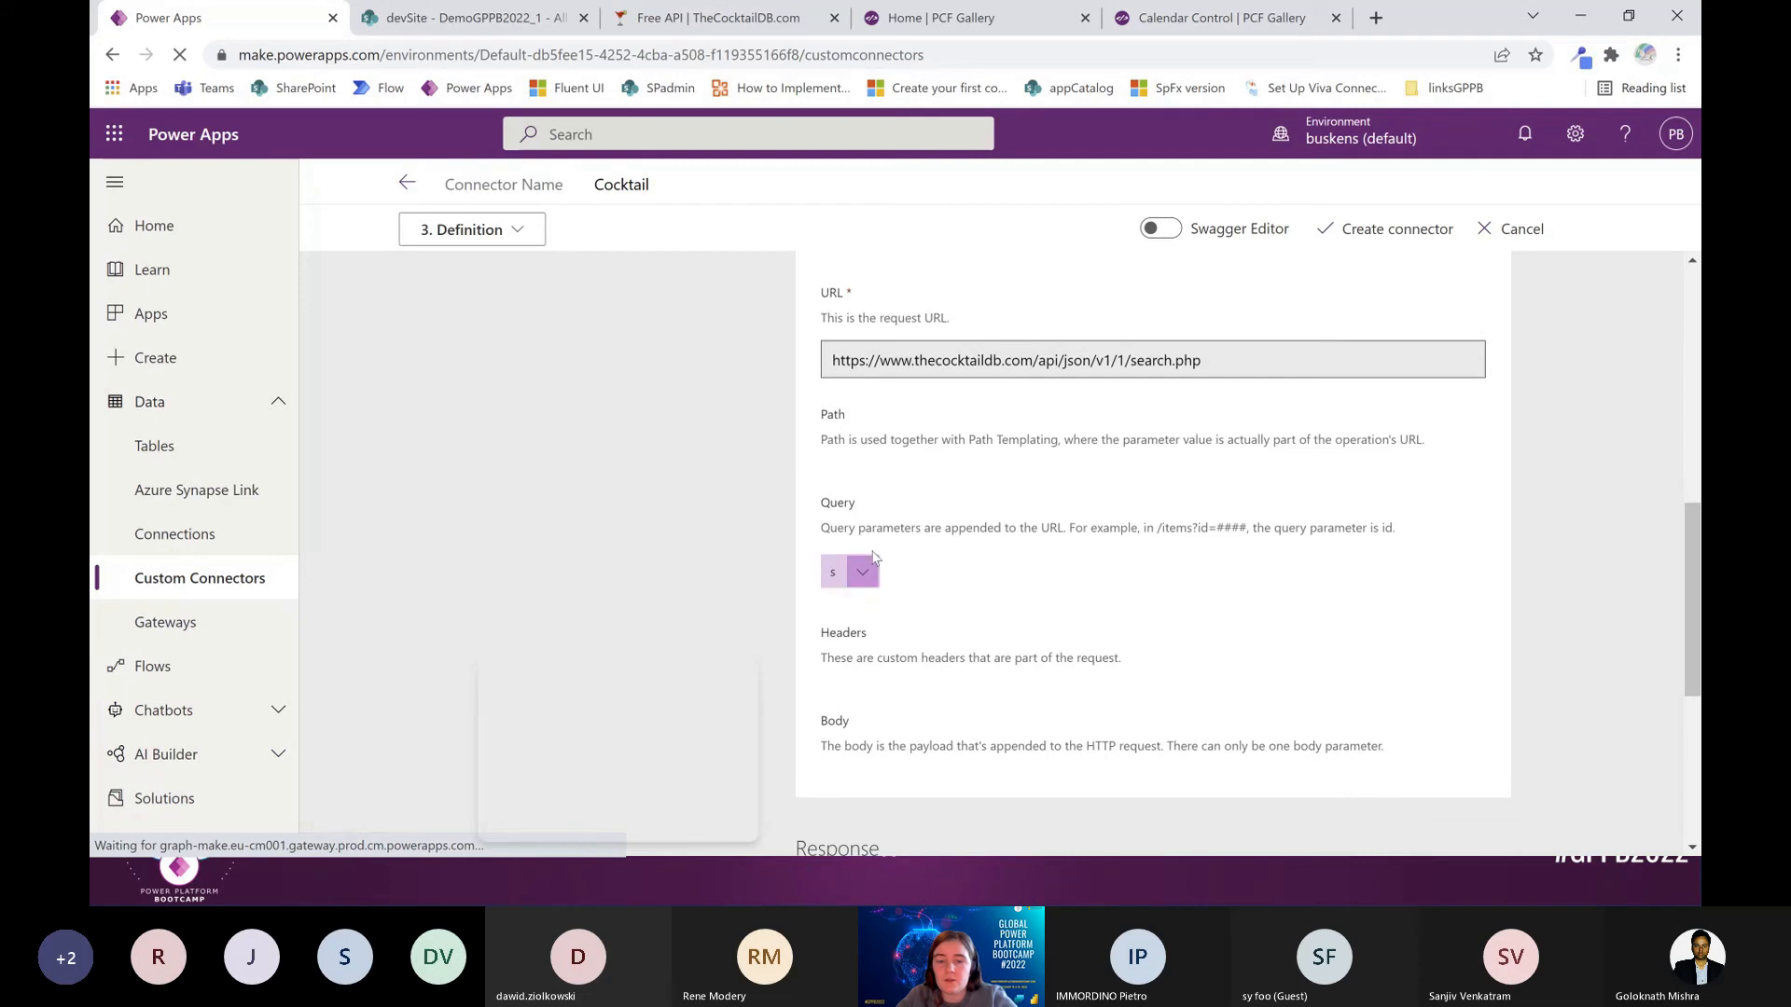
pyautogui.scroll(-3, 933, 537)
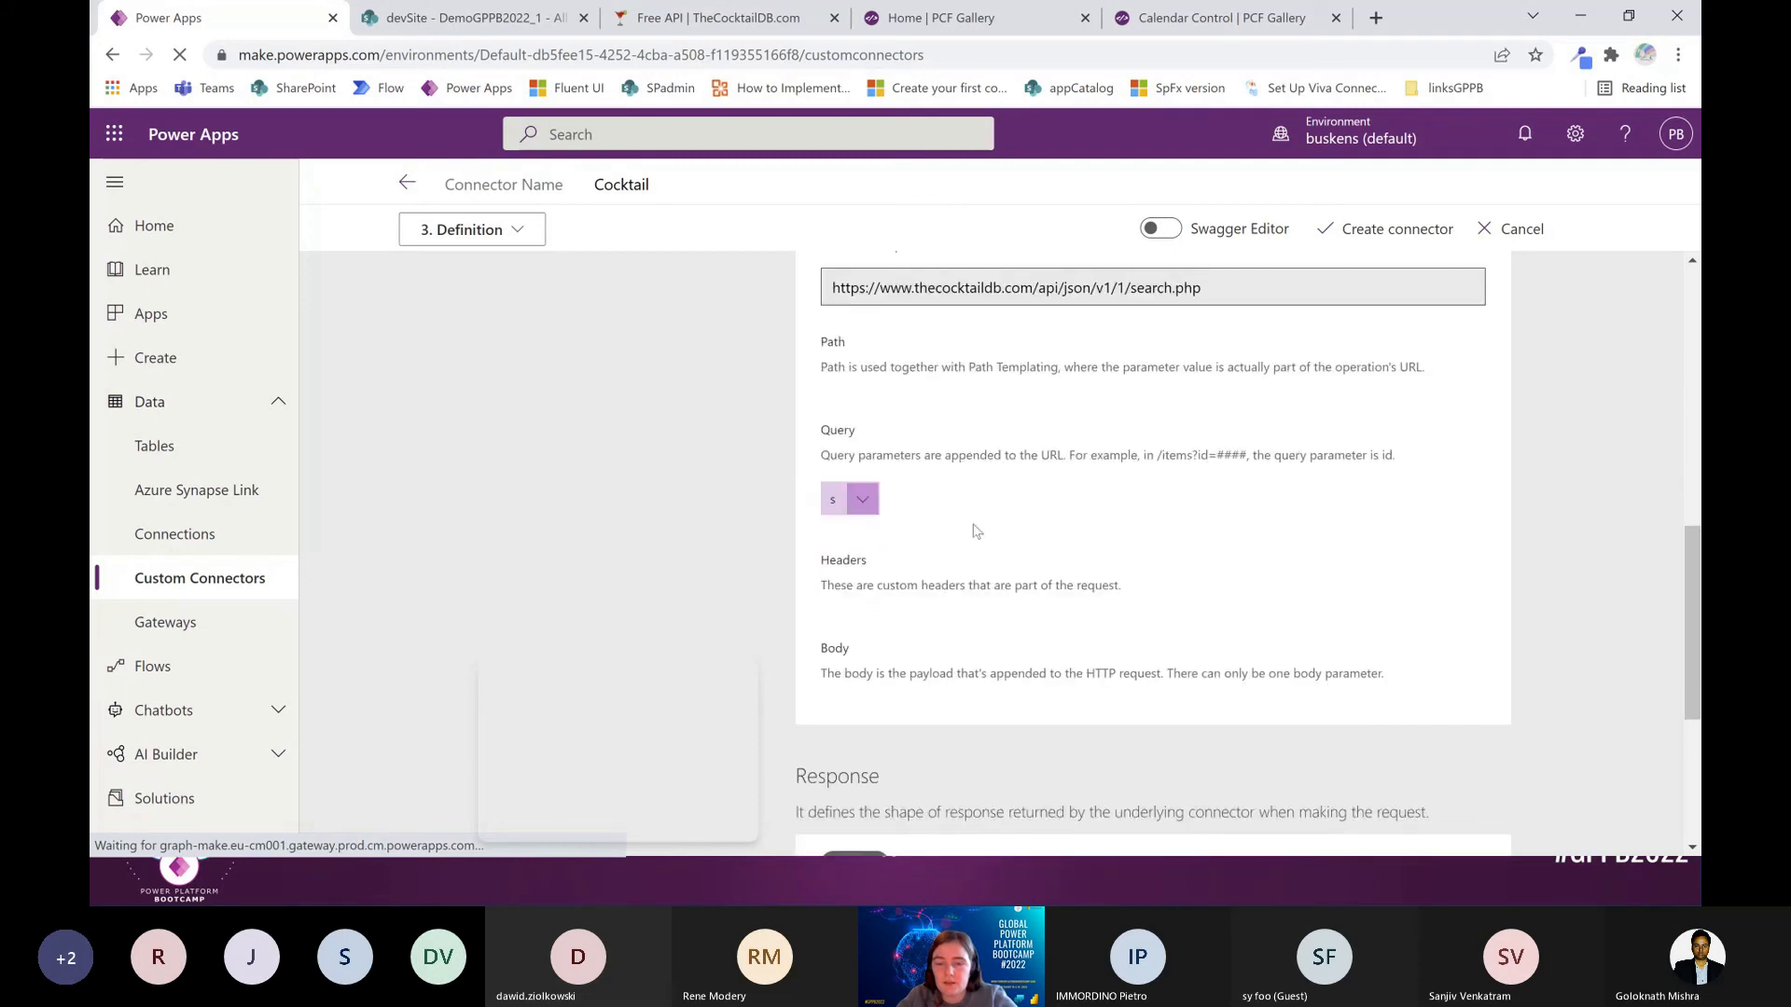
pyautogui.scroll(1, 1012, 511)
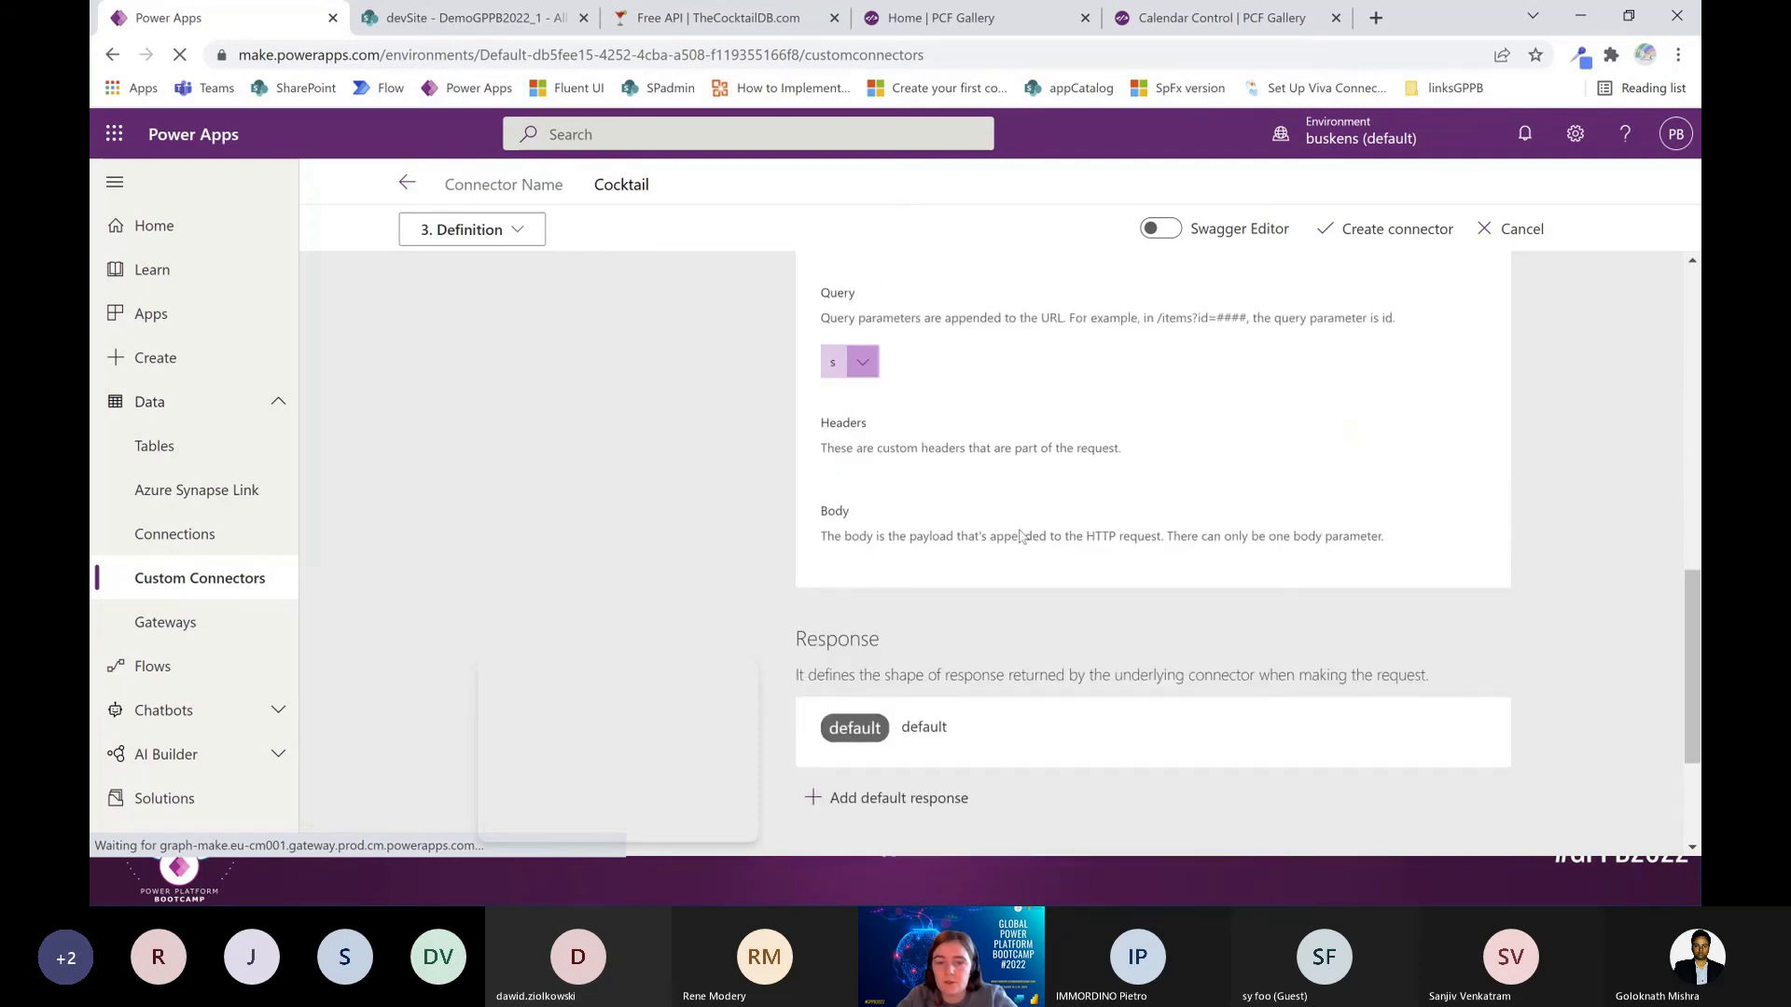
# Open the sample import for the action's default response, ready to fill in its body
pyautogui.scroll(-1, 1010, 515)
pyautogui.click(891, 695)
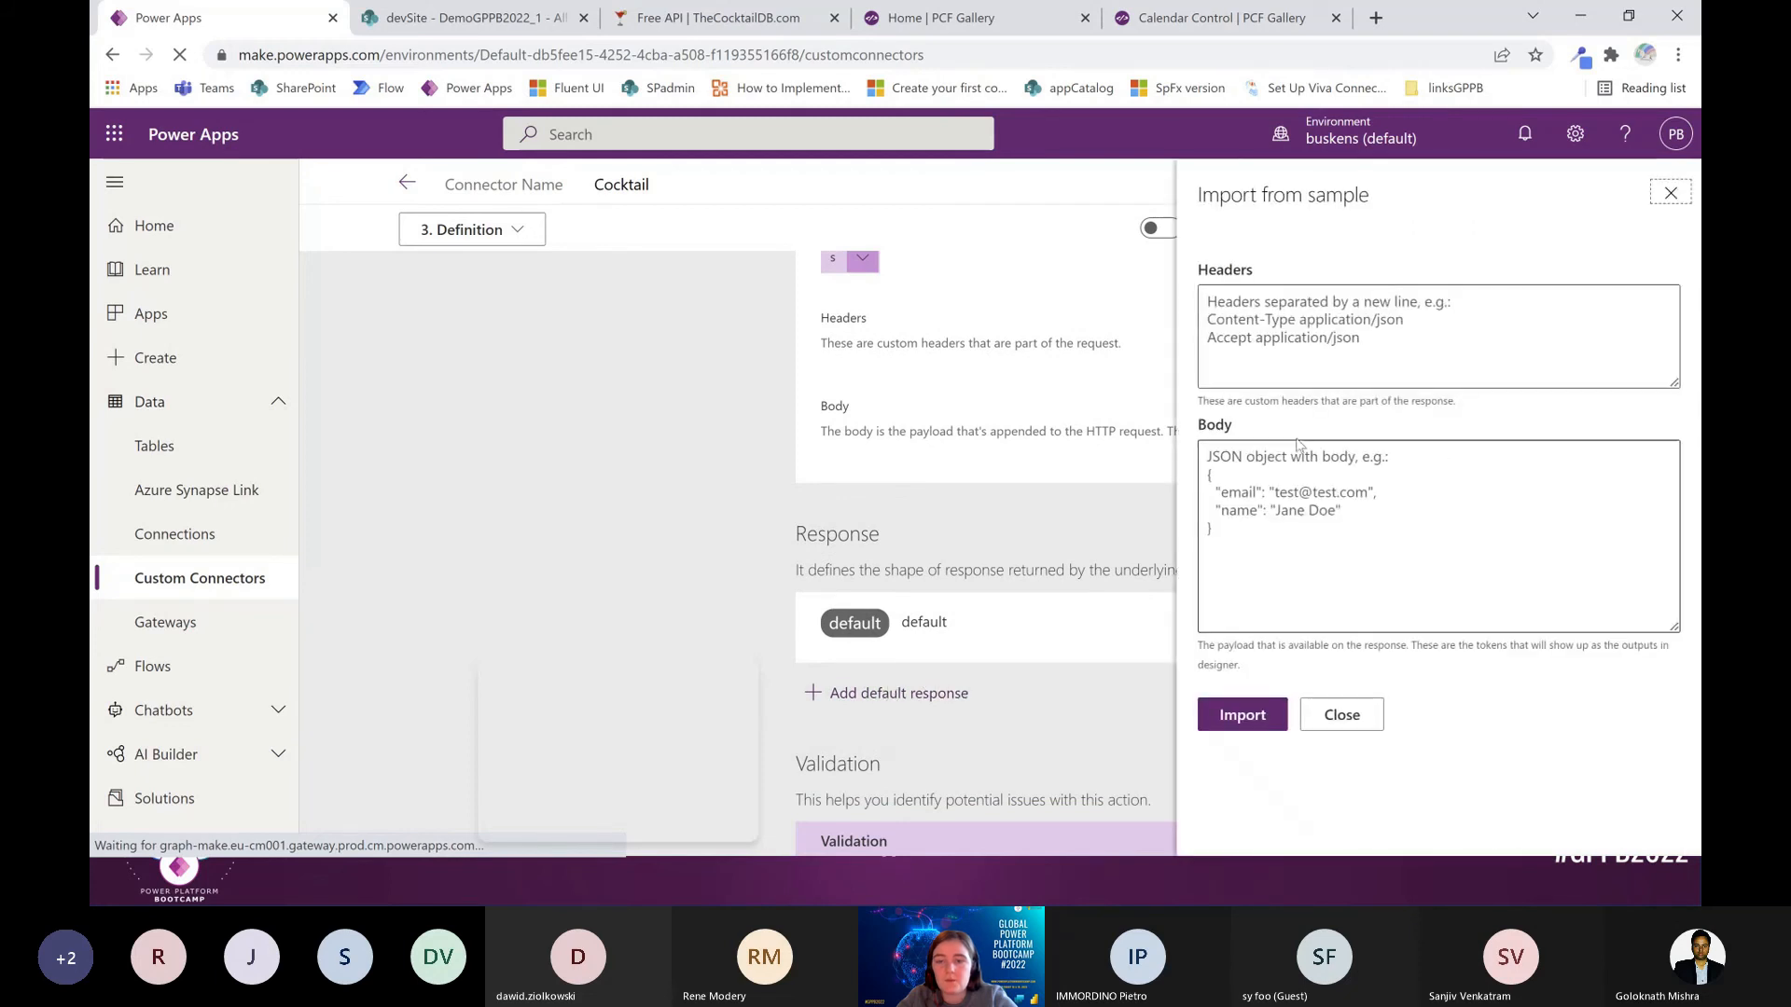
pyautogui.click(1296, 489)
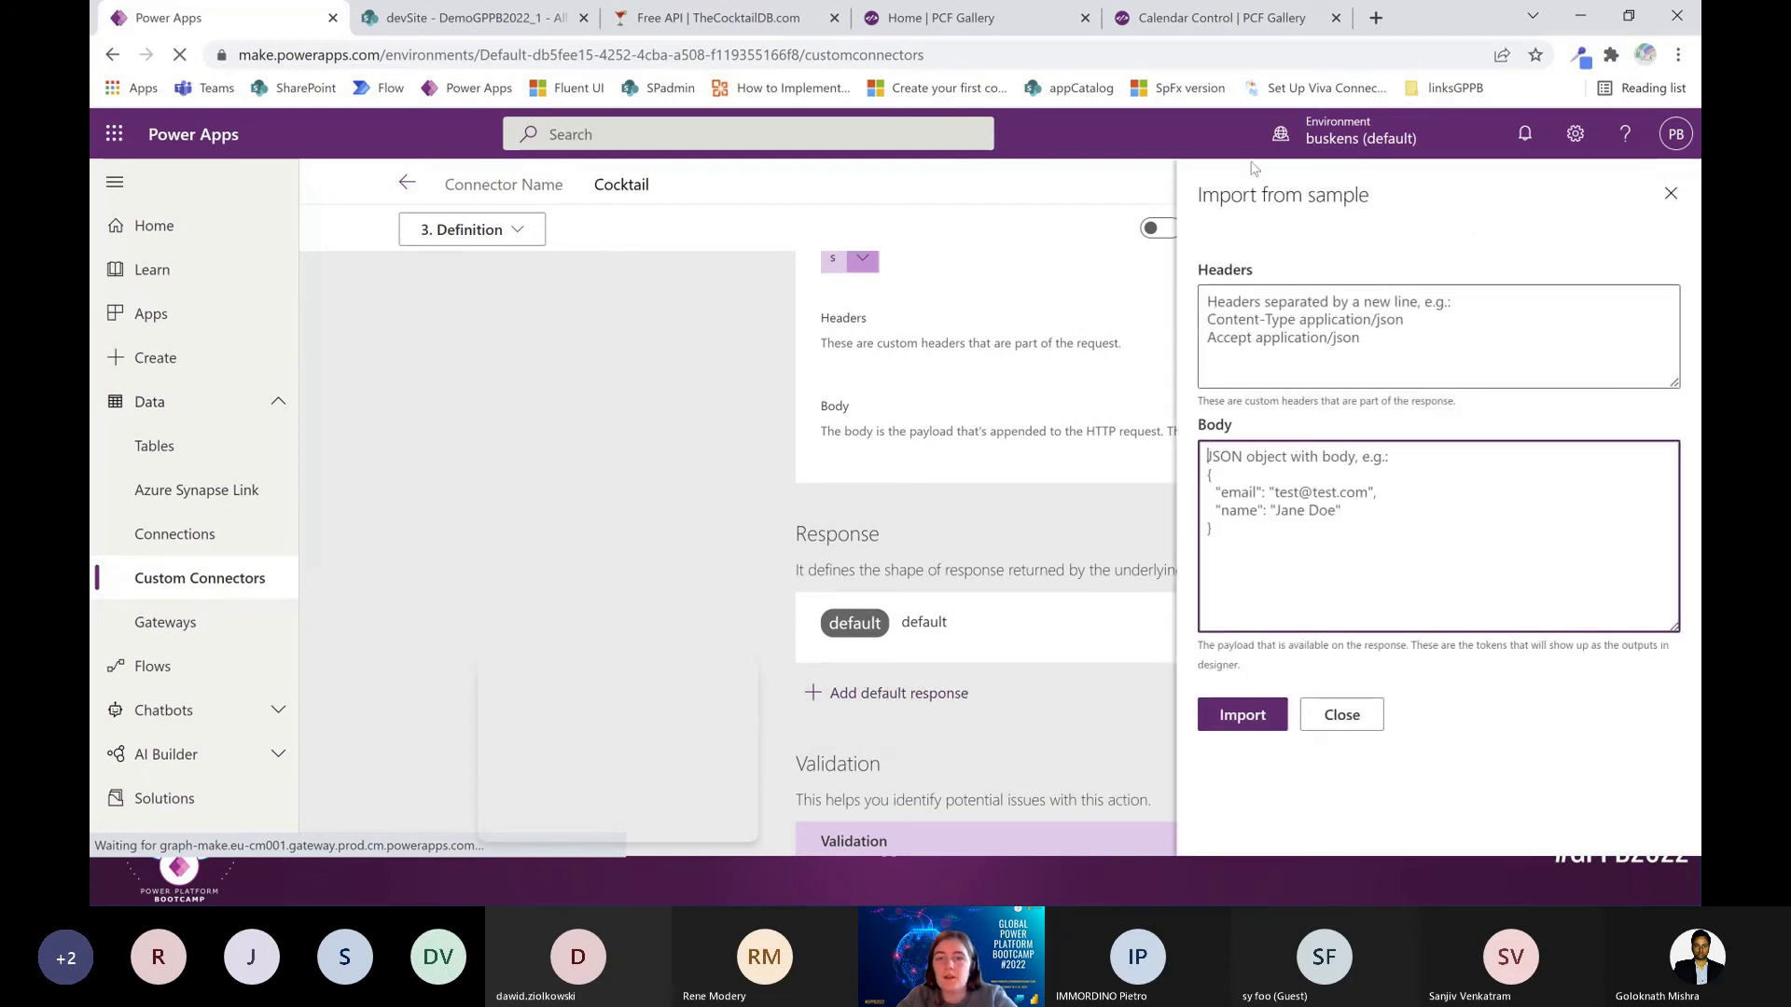
pyautogui.hotkey('alt', 'Tab')
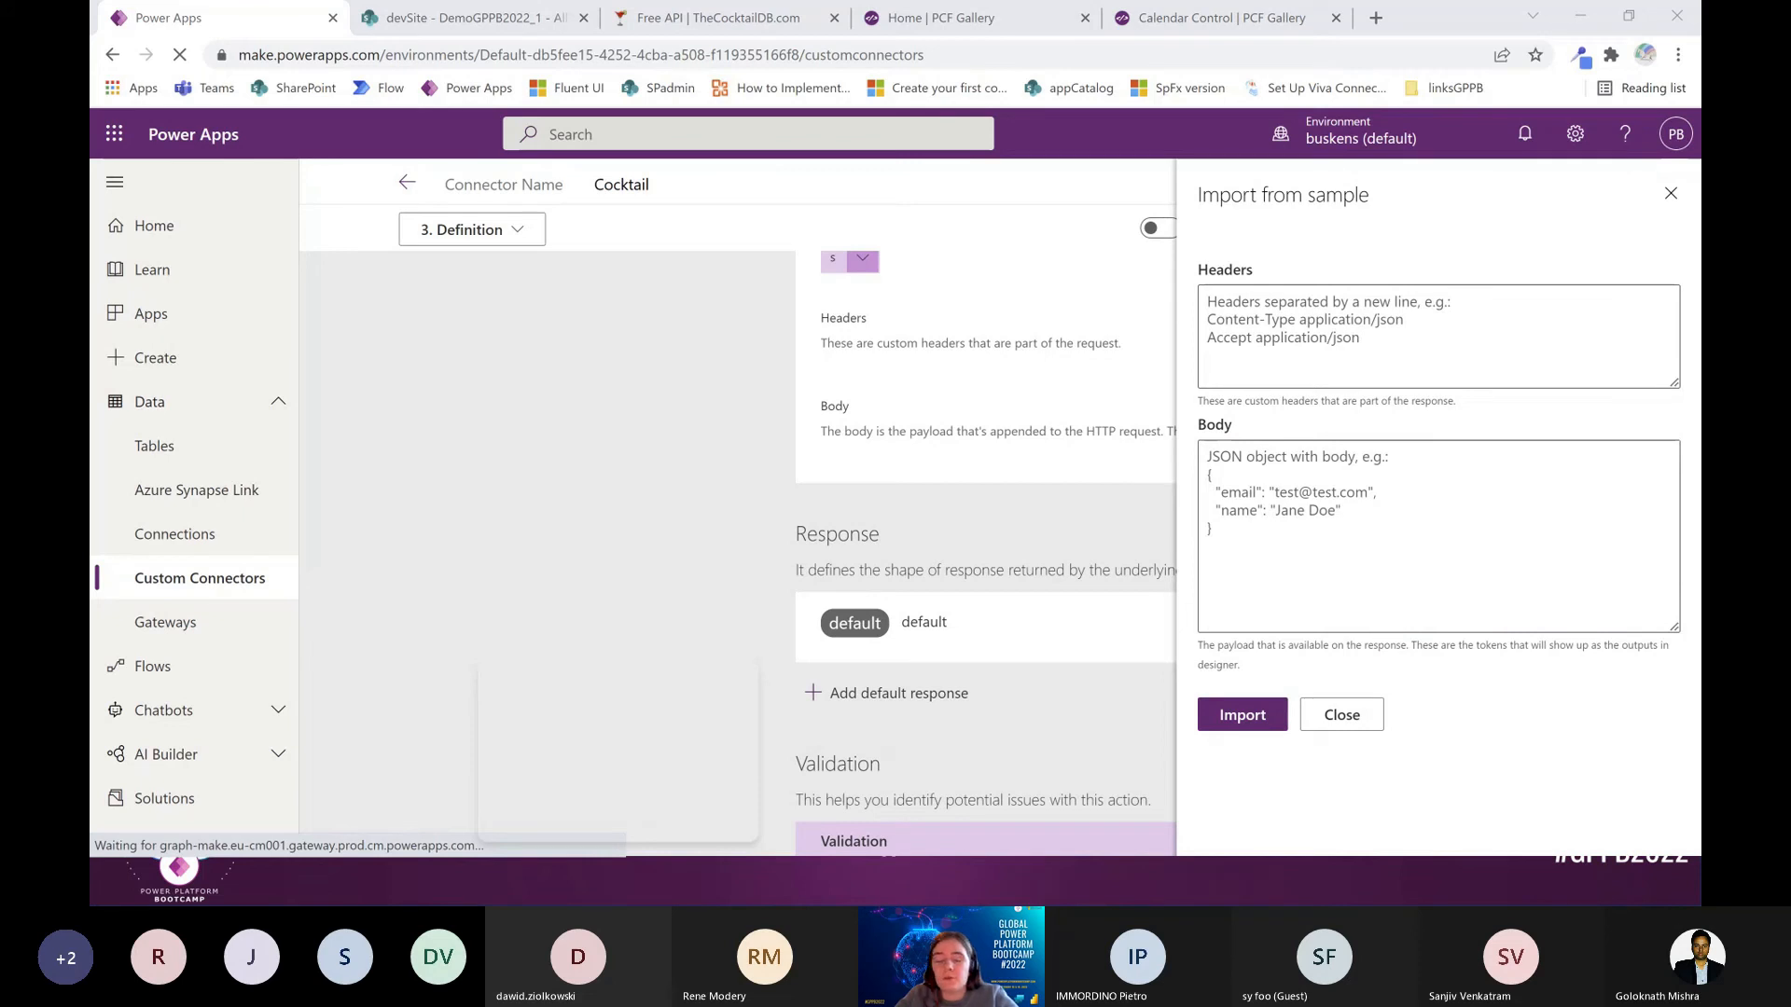
pyautogui.click(1375, 18)
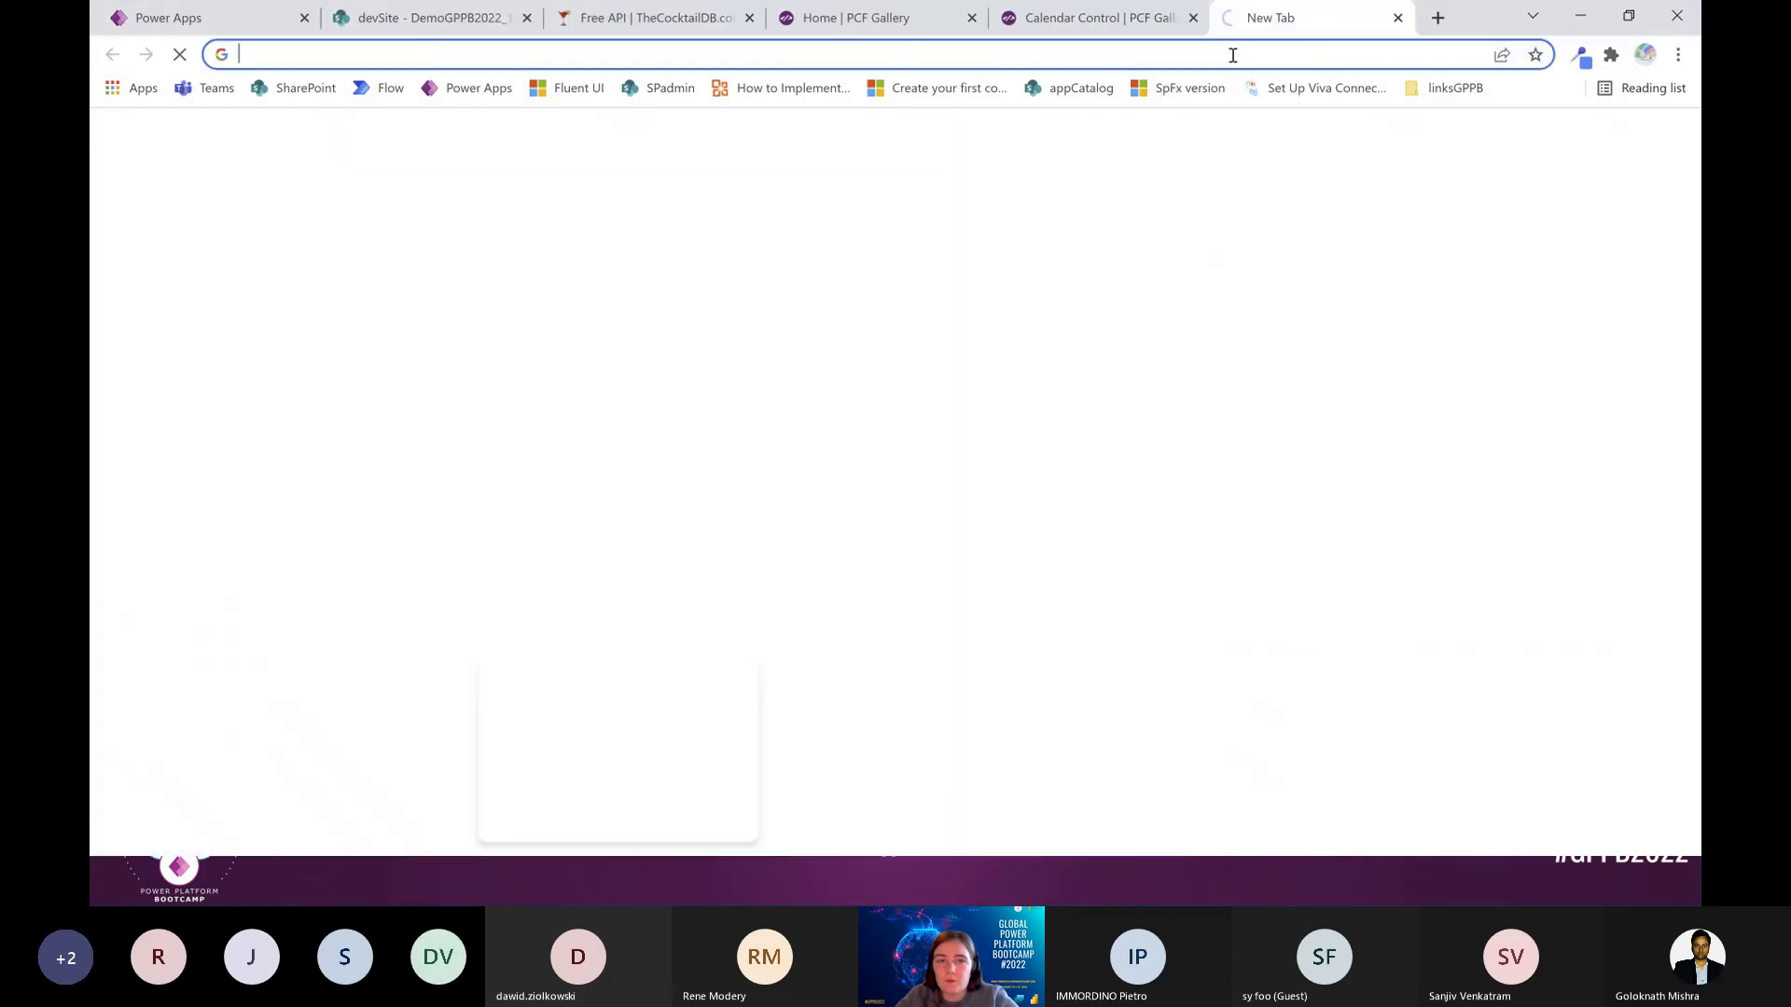
pyautogui.click(589, 18)
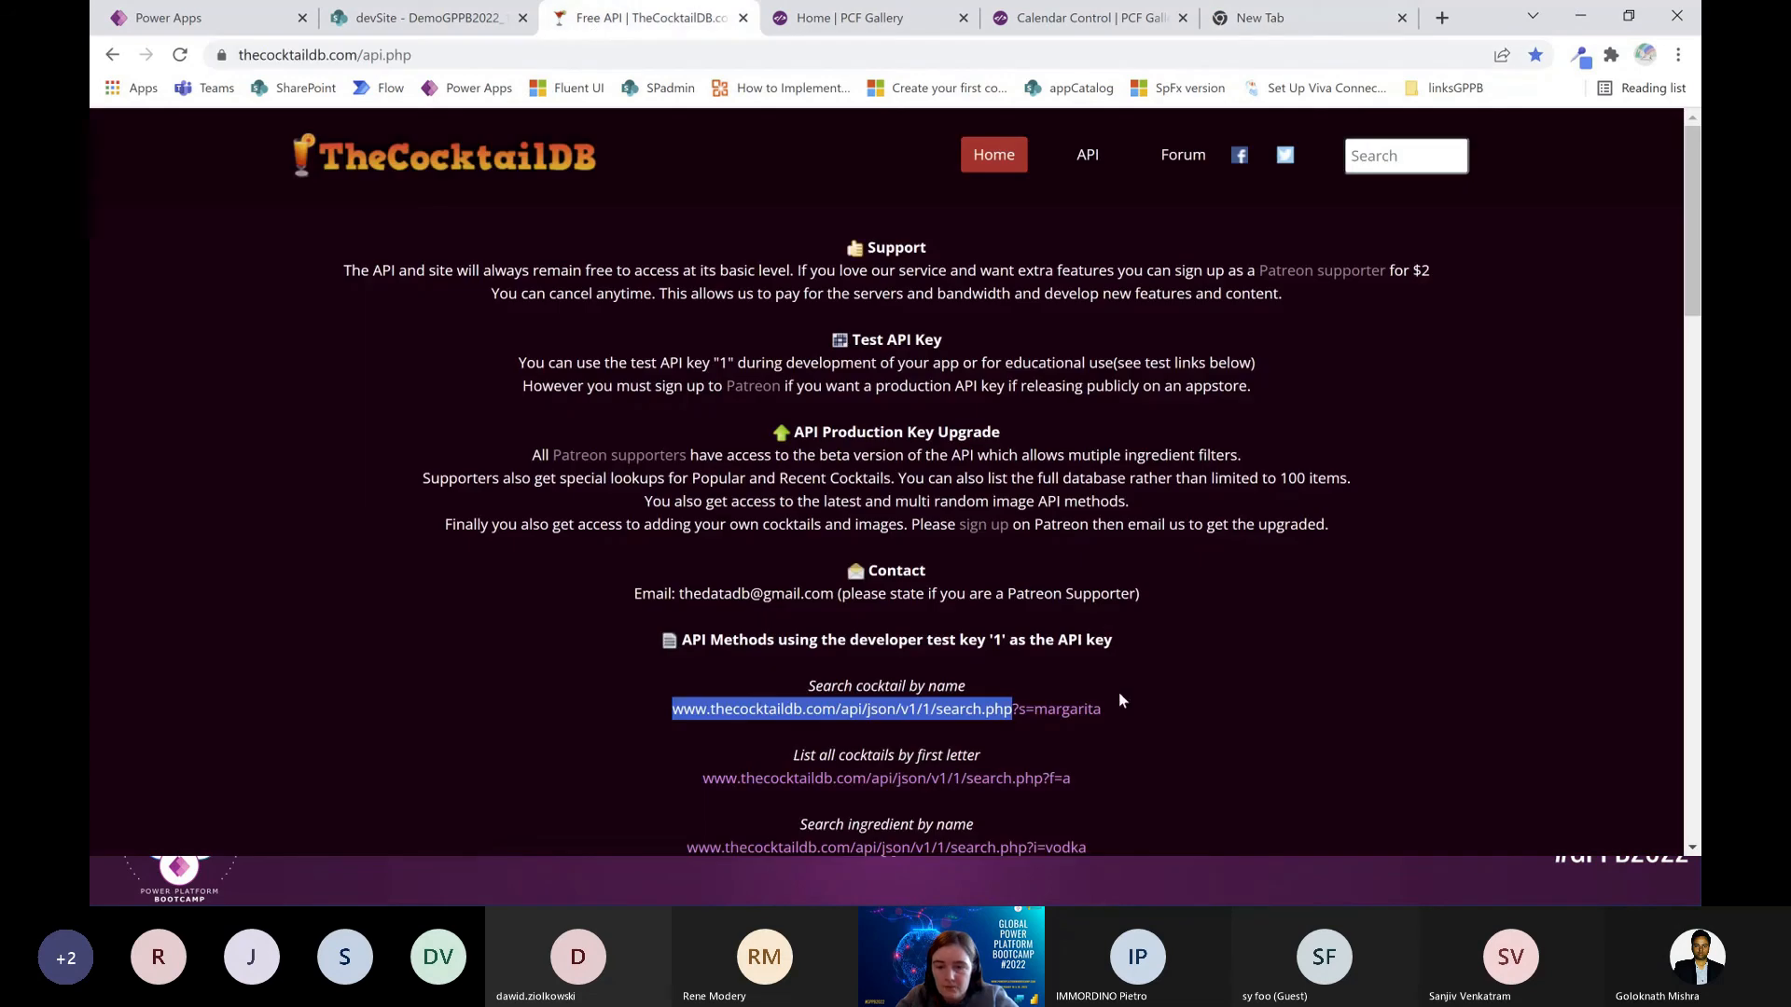
pyautogui.moveTo(1115, 710); pyautogui.dragTo(670, 710)
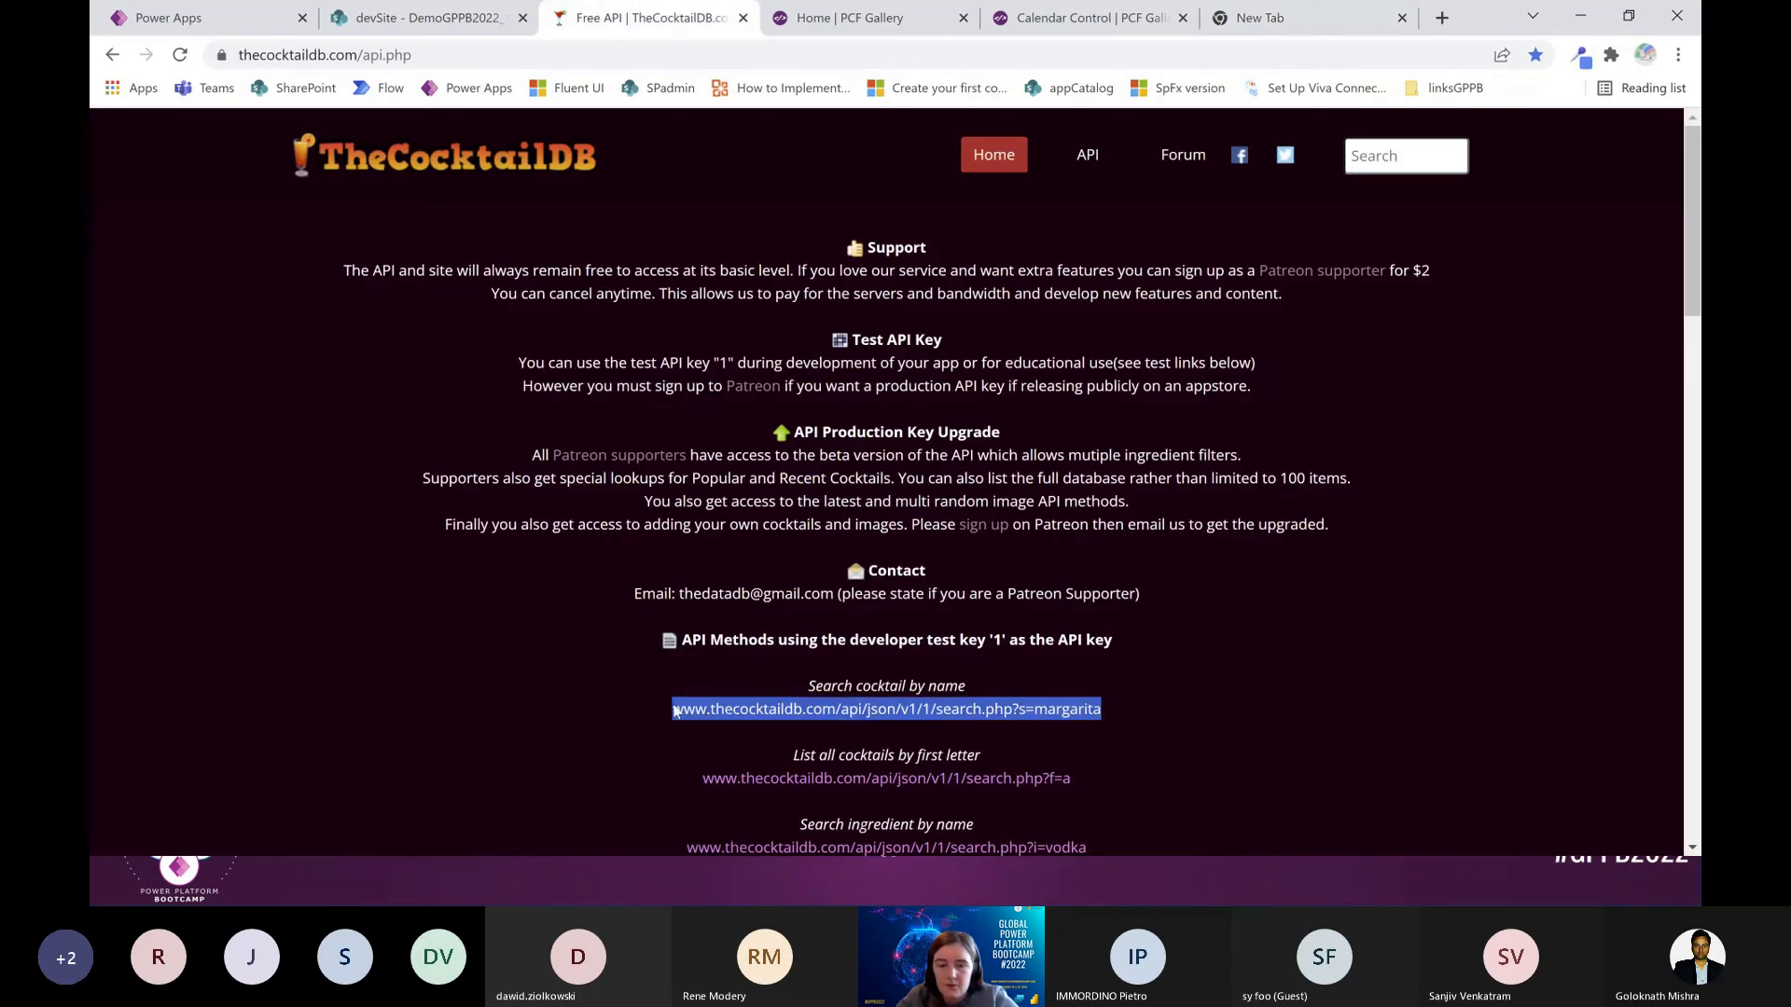
pyautogui.click(1329, 13)
pyautogui.click(1243, 54)
pyautogui.write('www.thecocktaildb.com/api/json/v1/1/search.php?s=margarita')
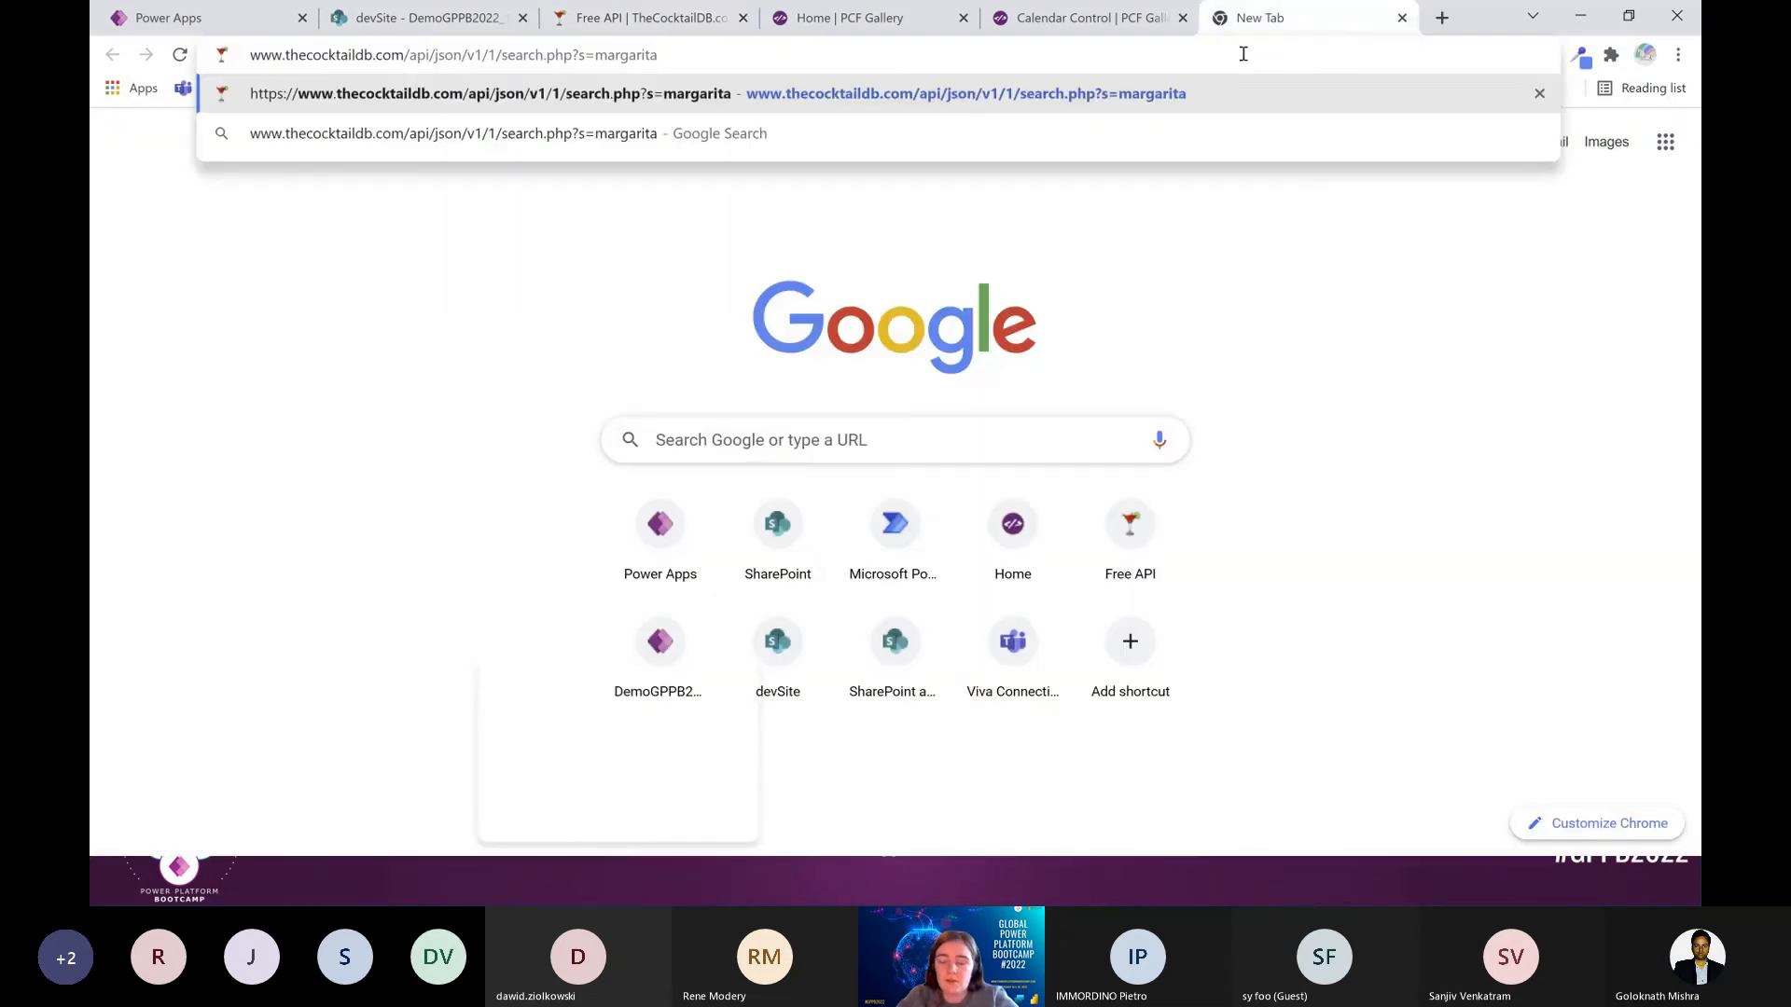
pyautogui.press('Return')
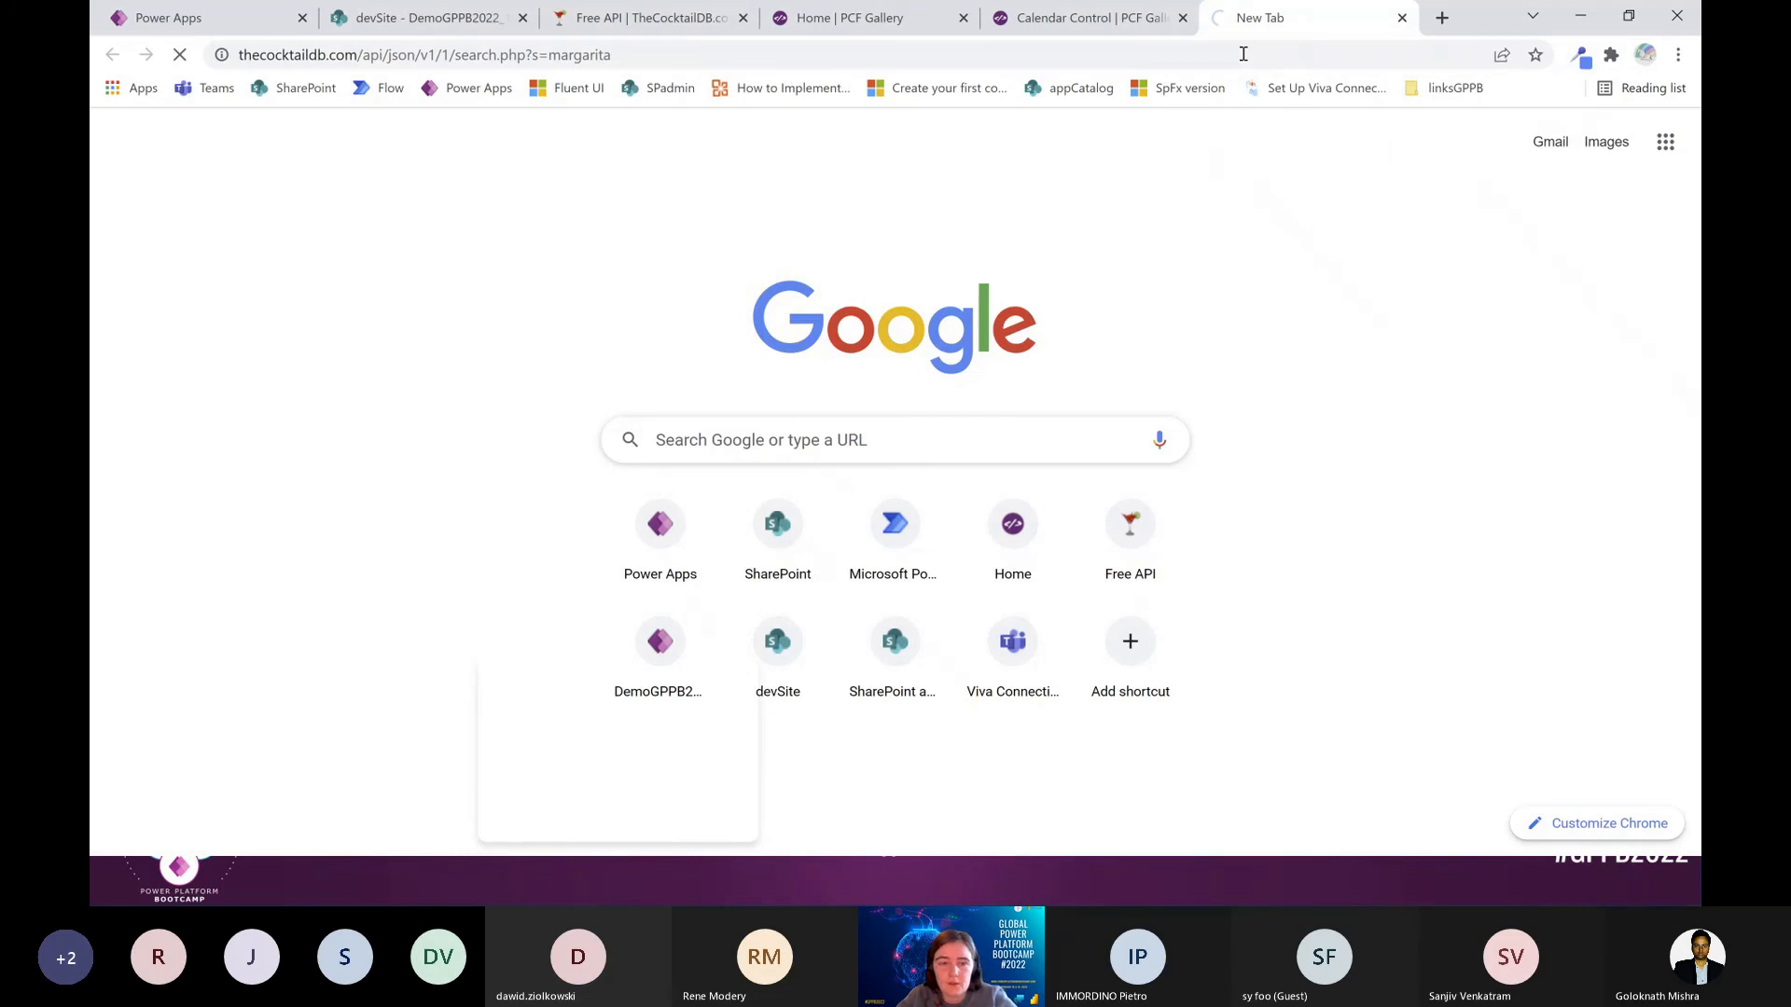
# Copy the entire margarita JSON output into the default response's sample body and import it
pyautogui.hotkey('ctrl', 'a')
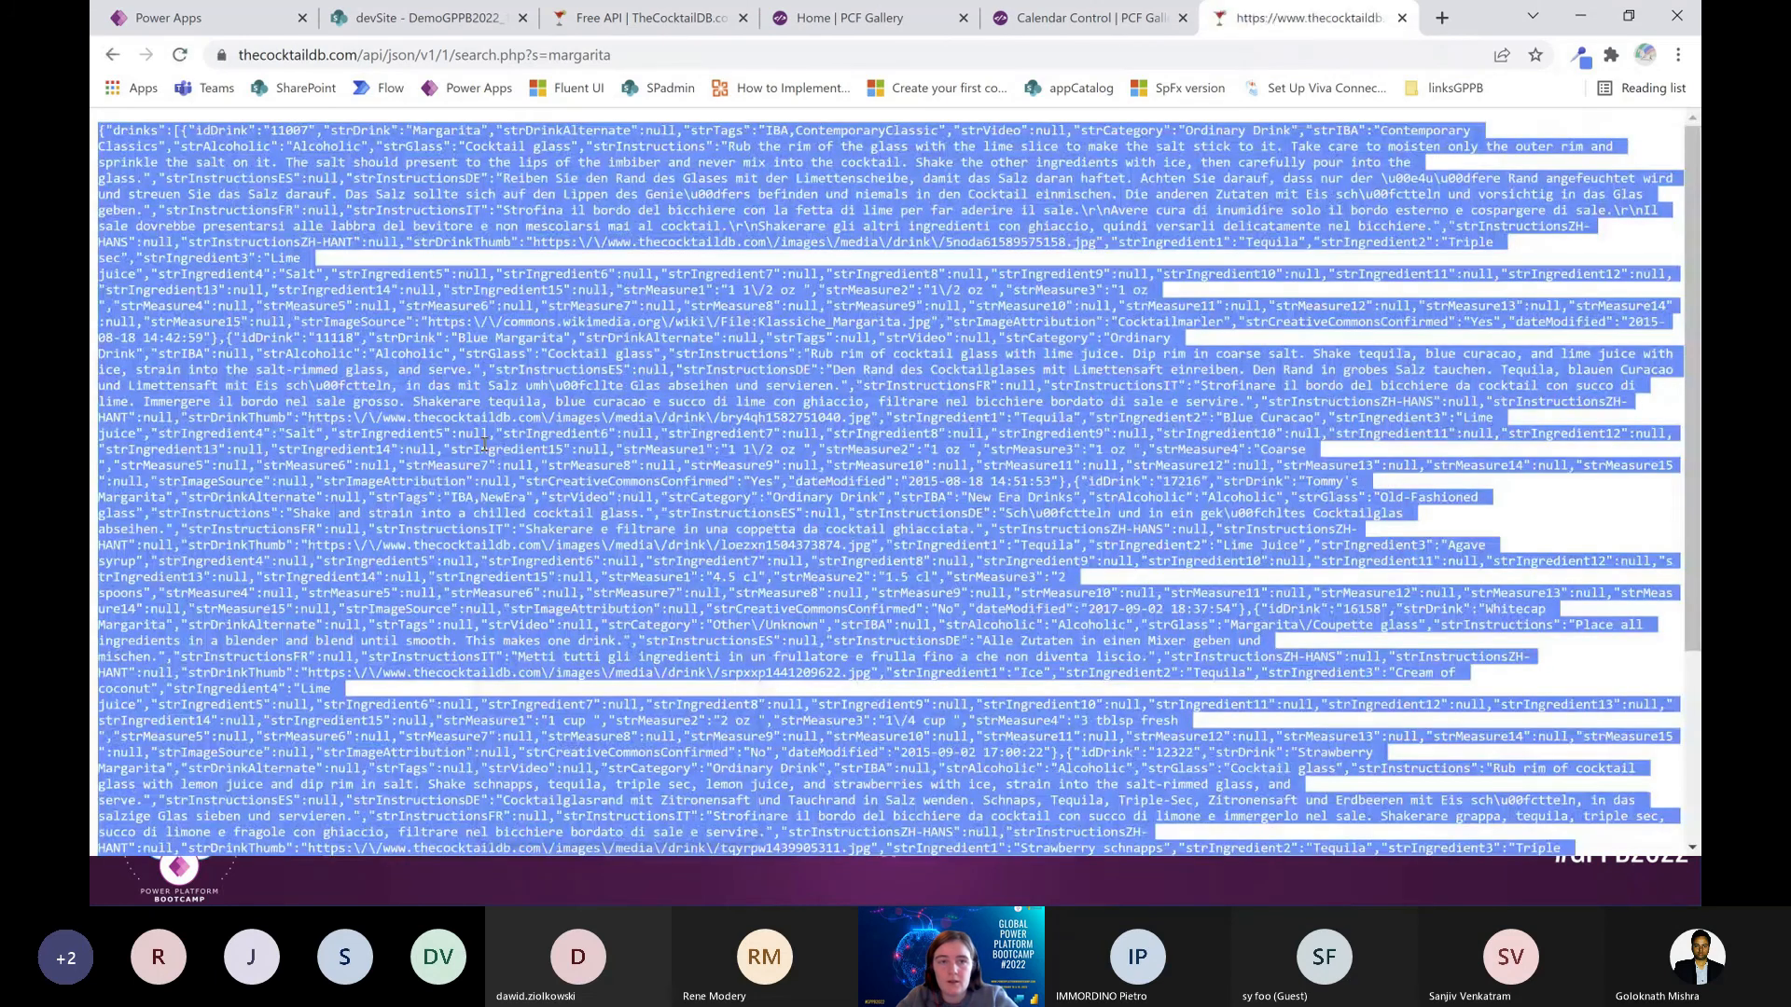
pyautogui.click(172, 18)
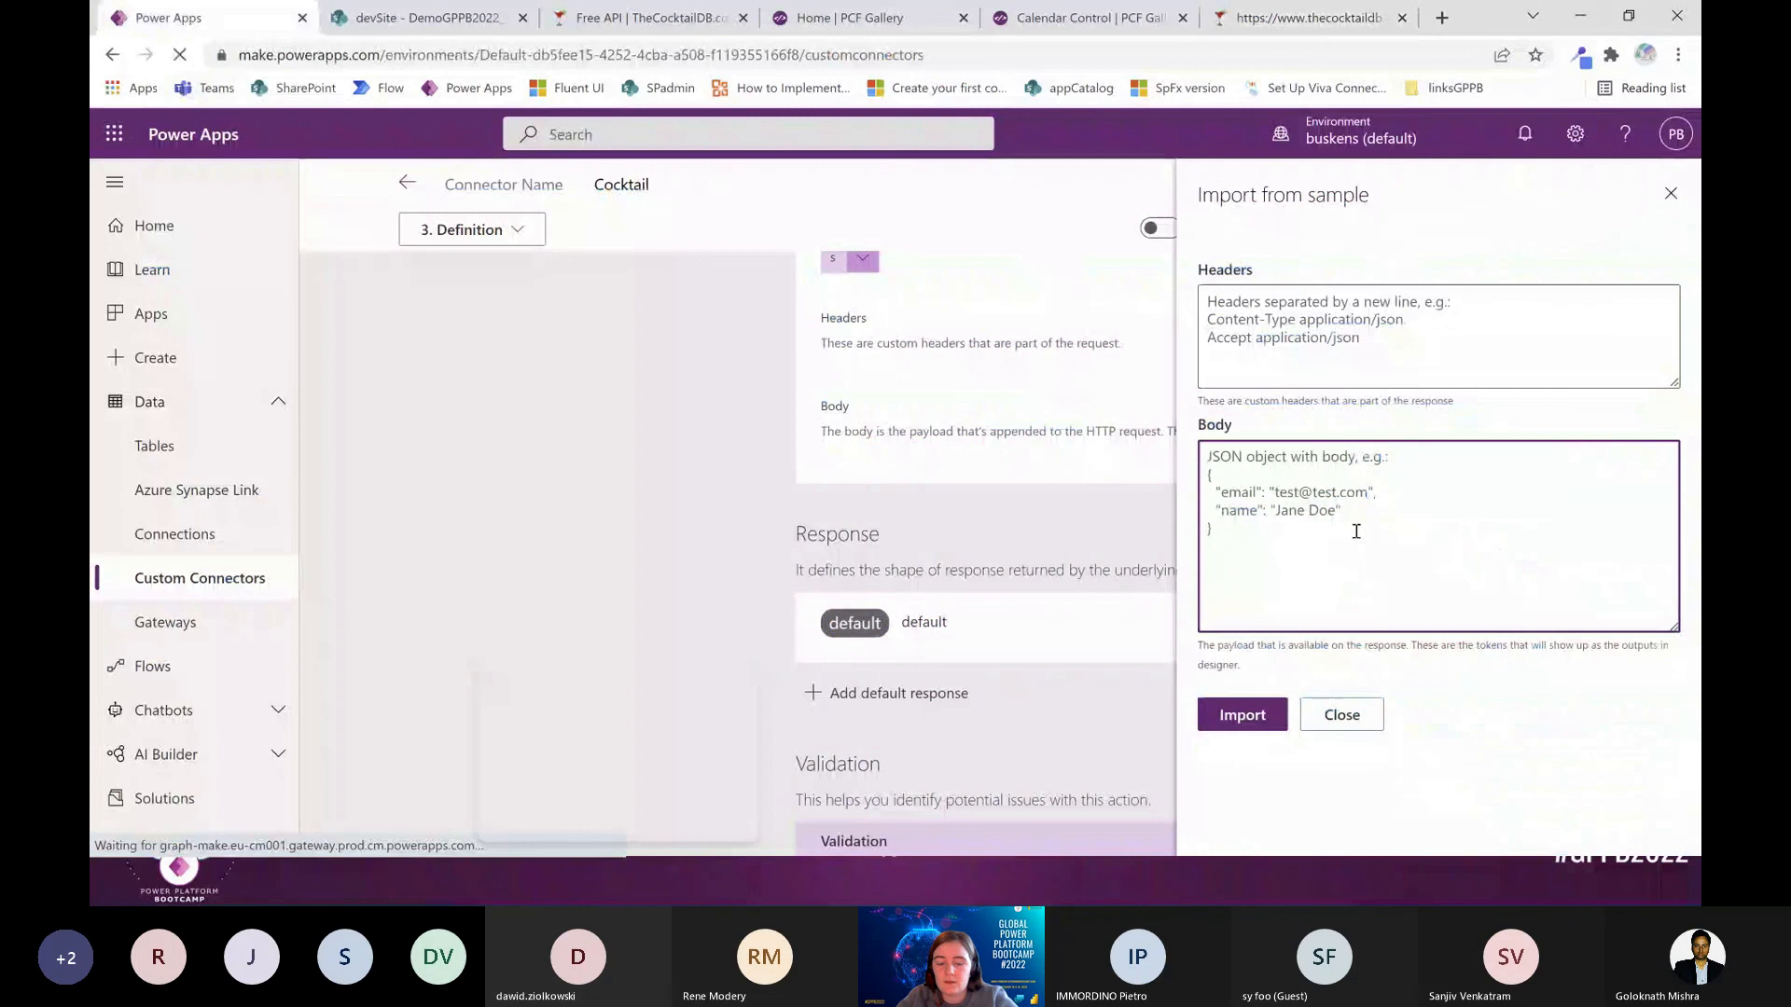
pyautogui.hotkey('ctrl', 'v')
pyautogui.click(1266, 714)
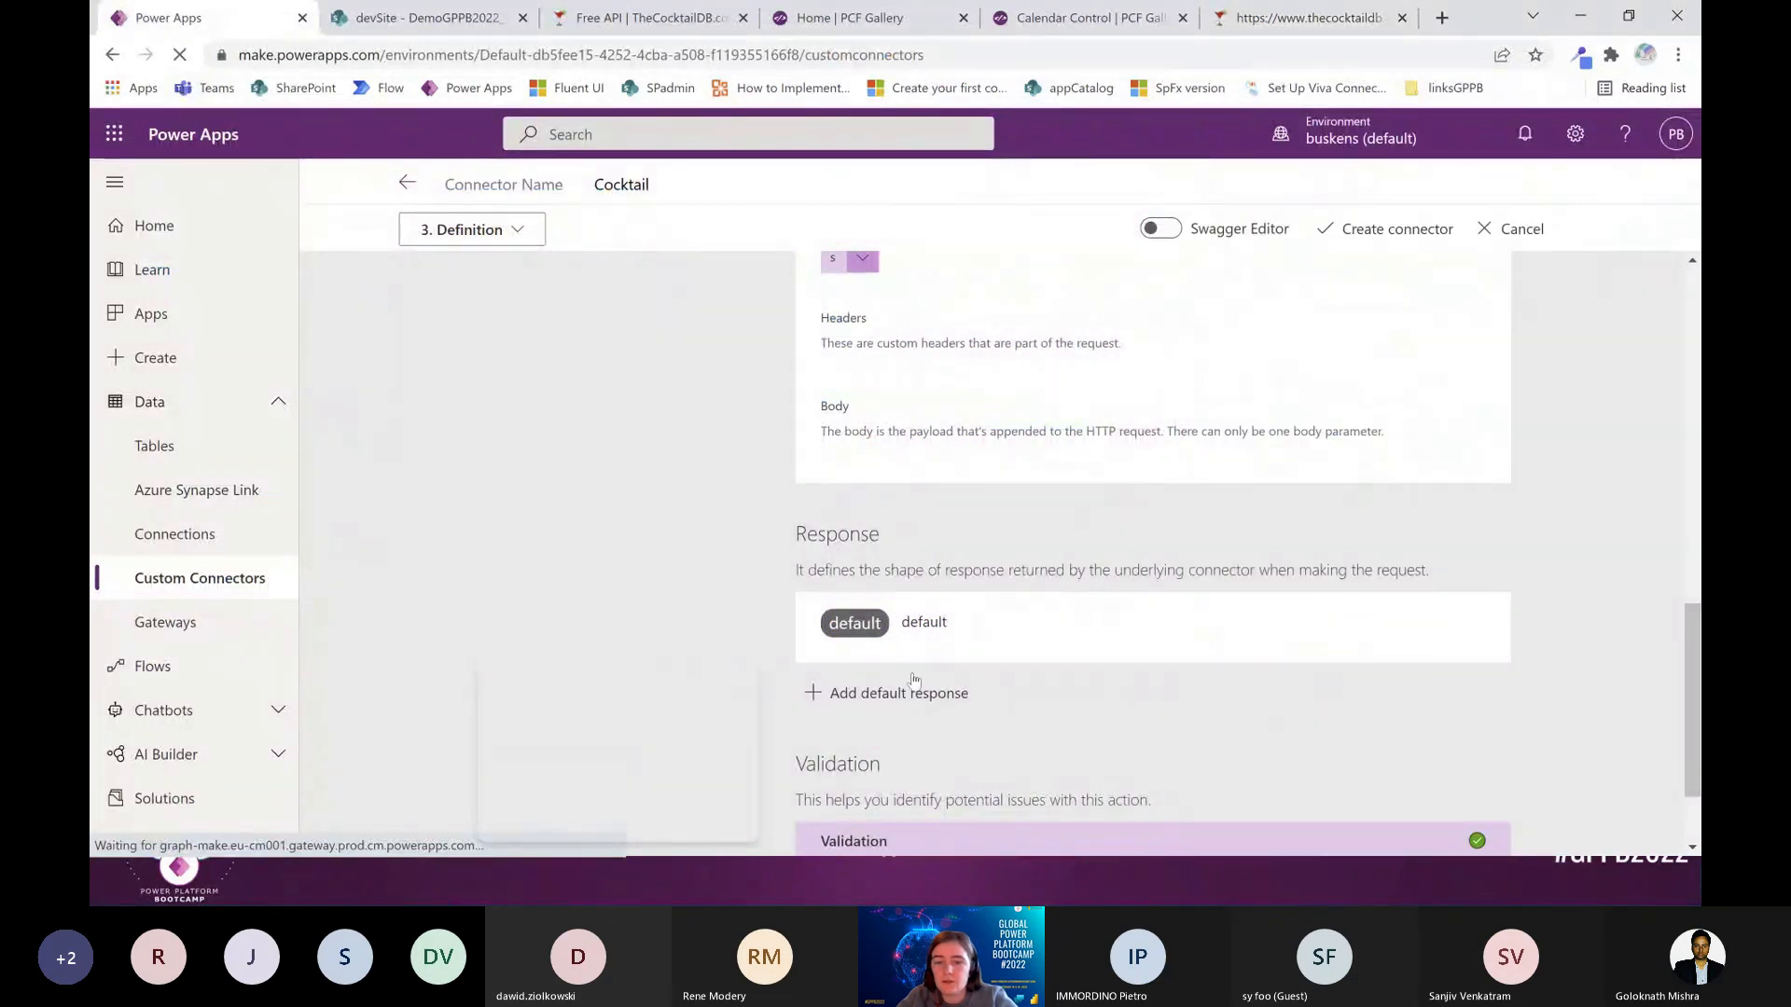
# Open the default response, examine its body fields, and return to the action's definition
pyautogui.click(940, 619)
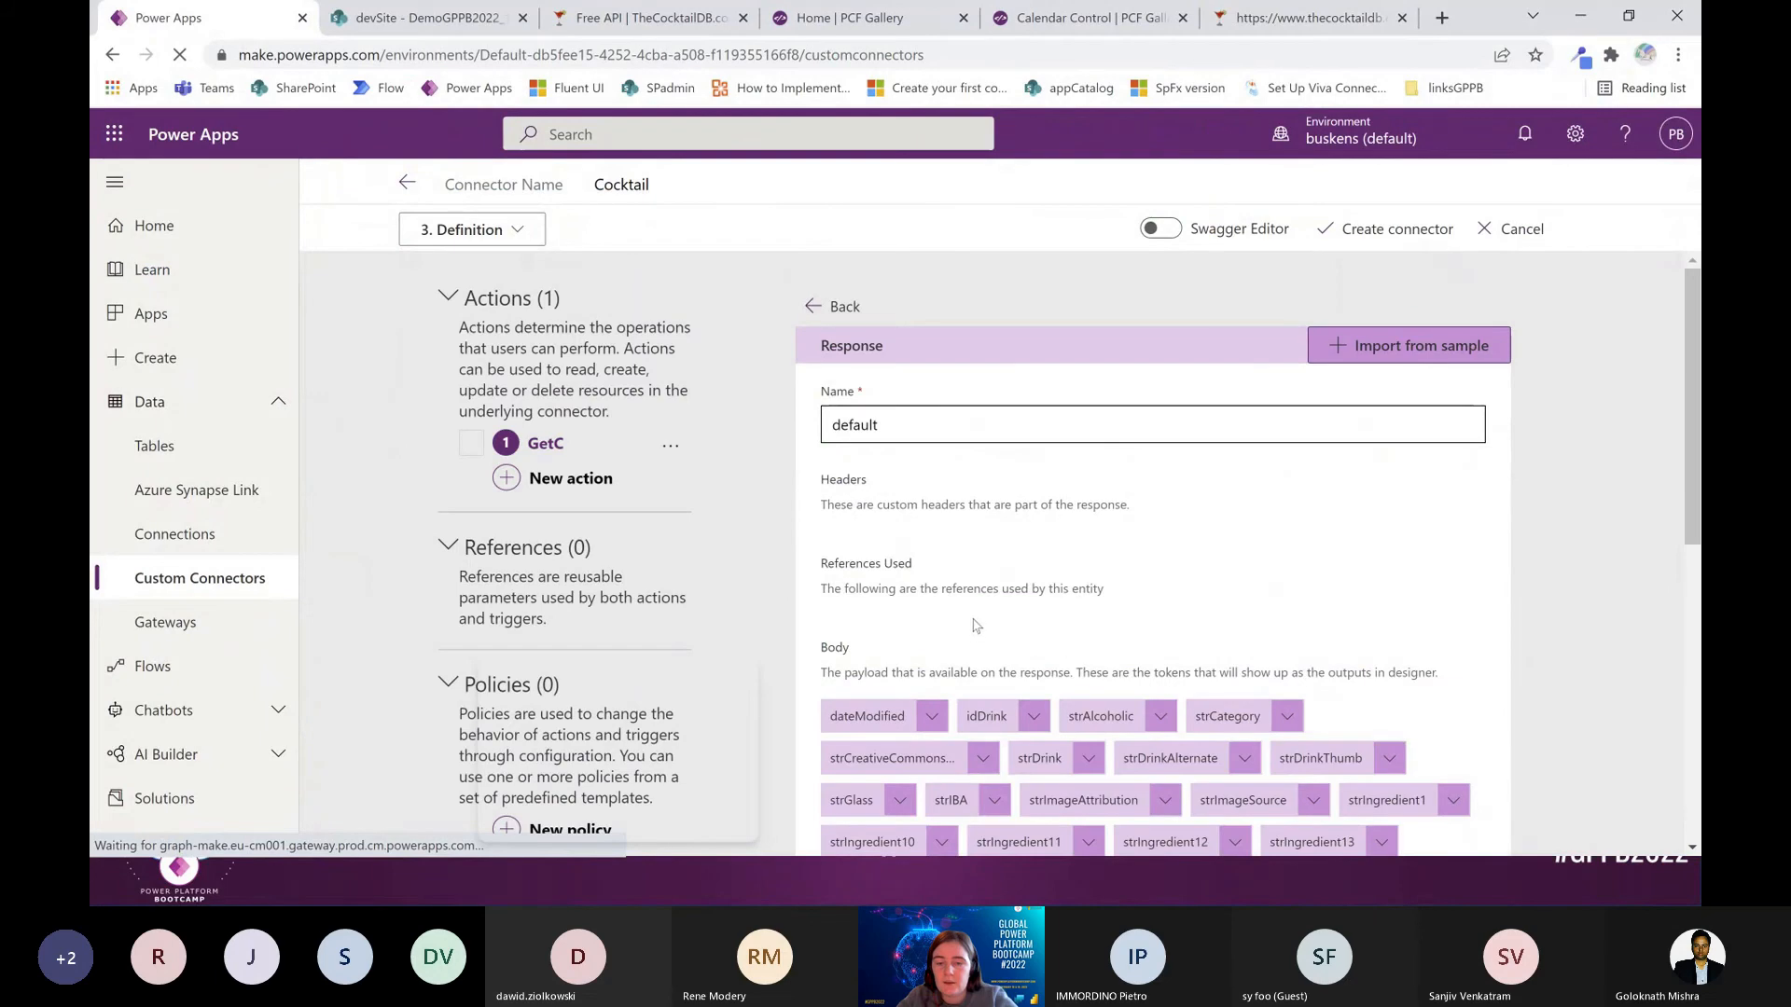
pyautogui.scroll(-3, 978, 625)
pyautogui.scroll(-2, 977, 625)
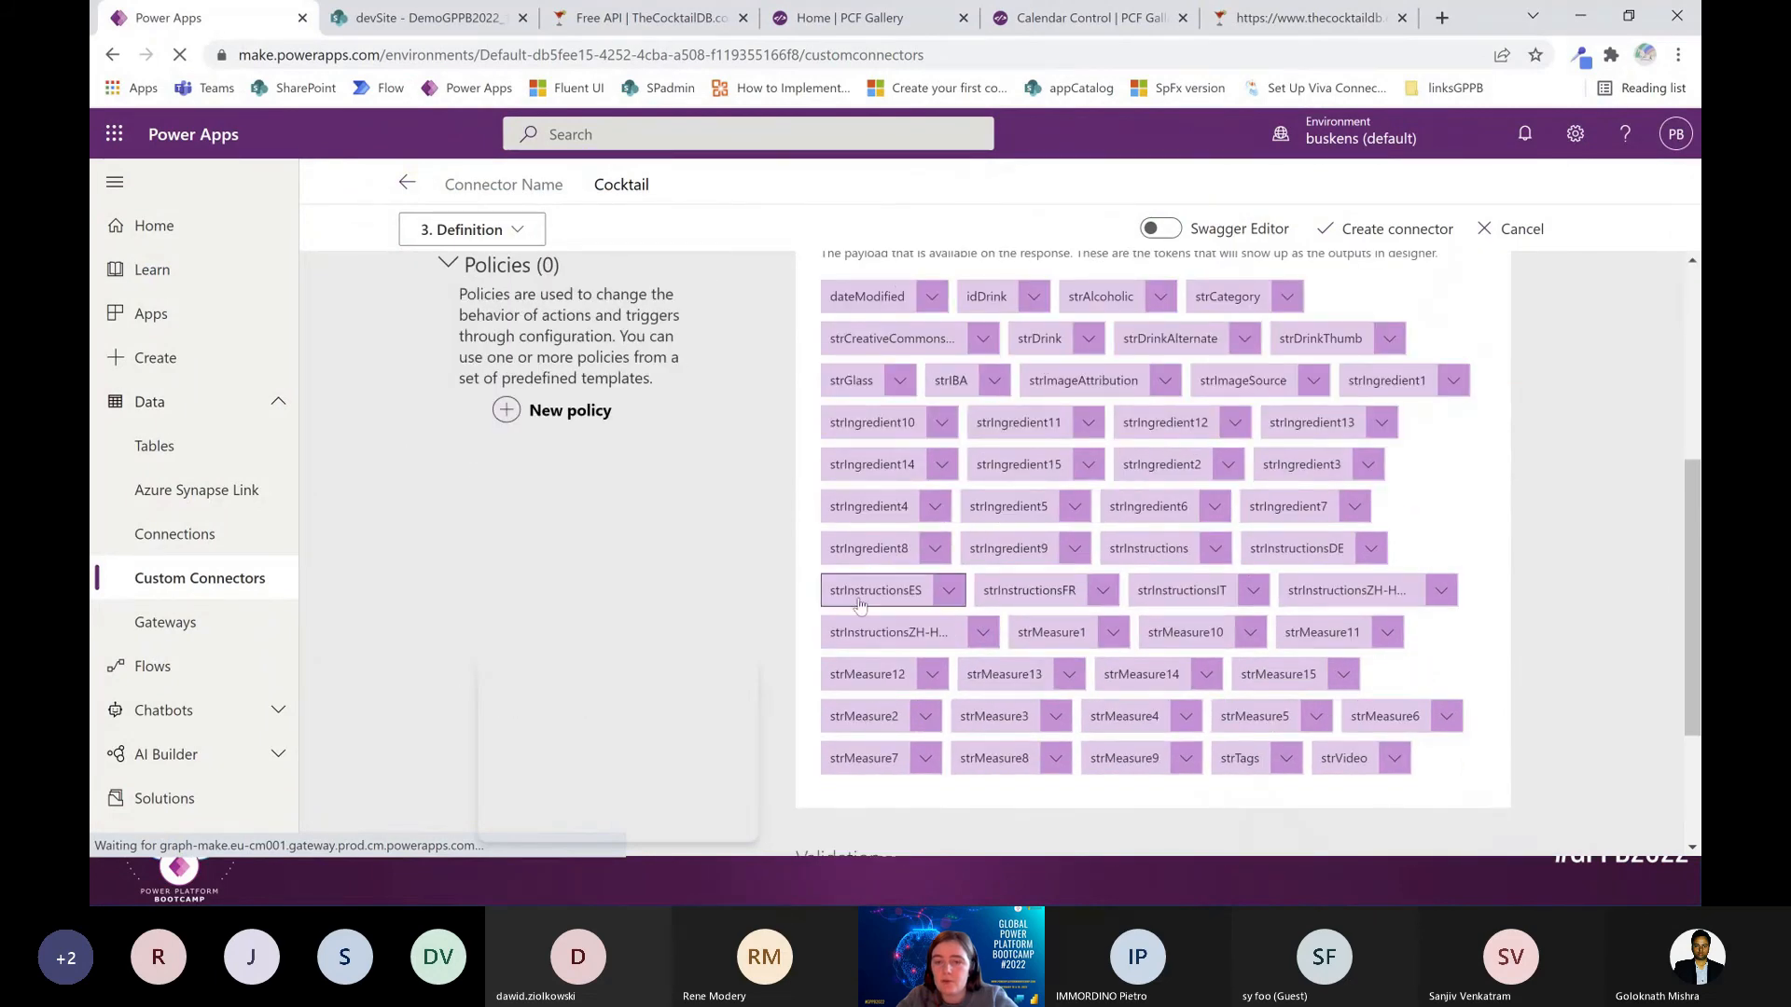
pyautogui.scroll(1, 1350, 763)
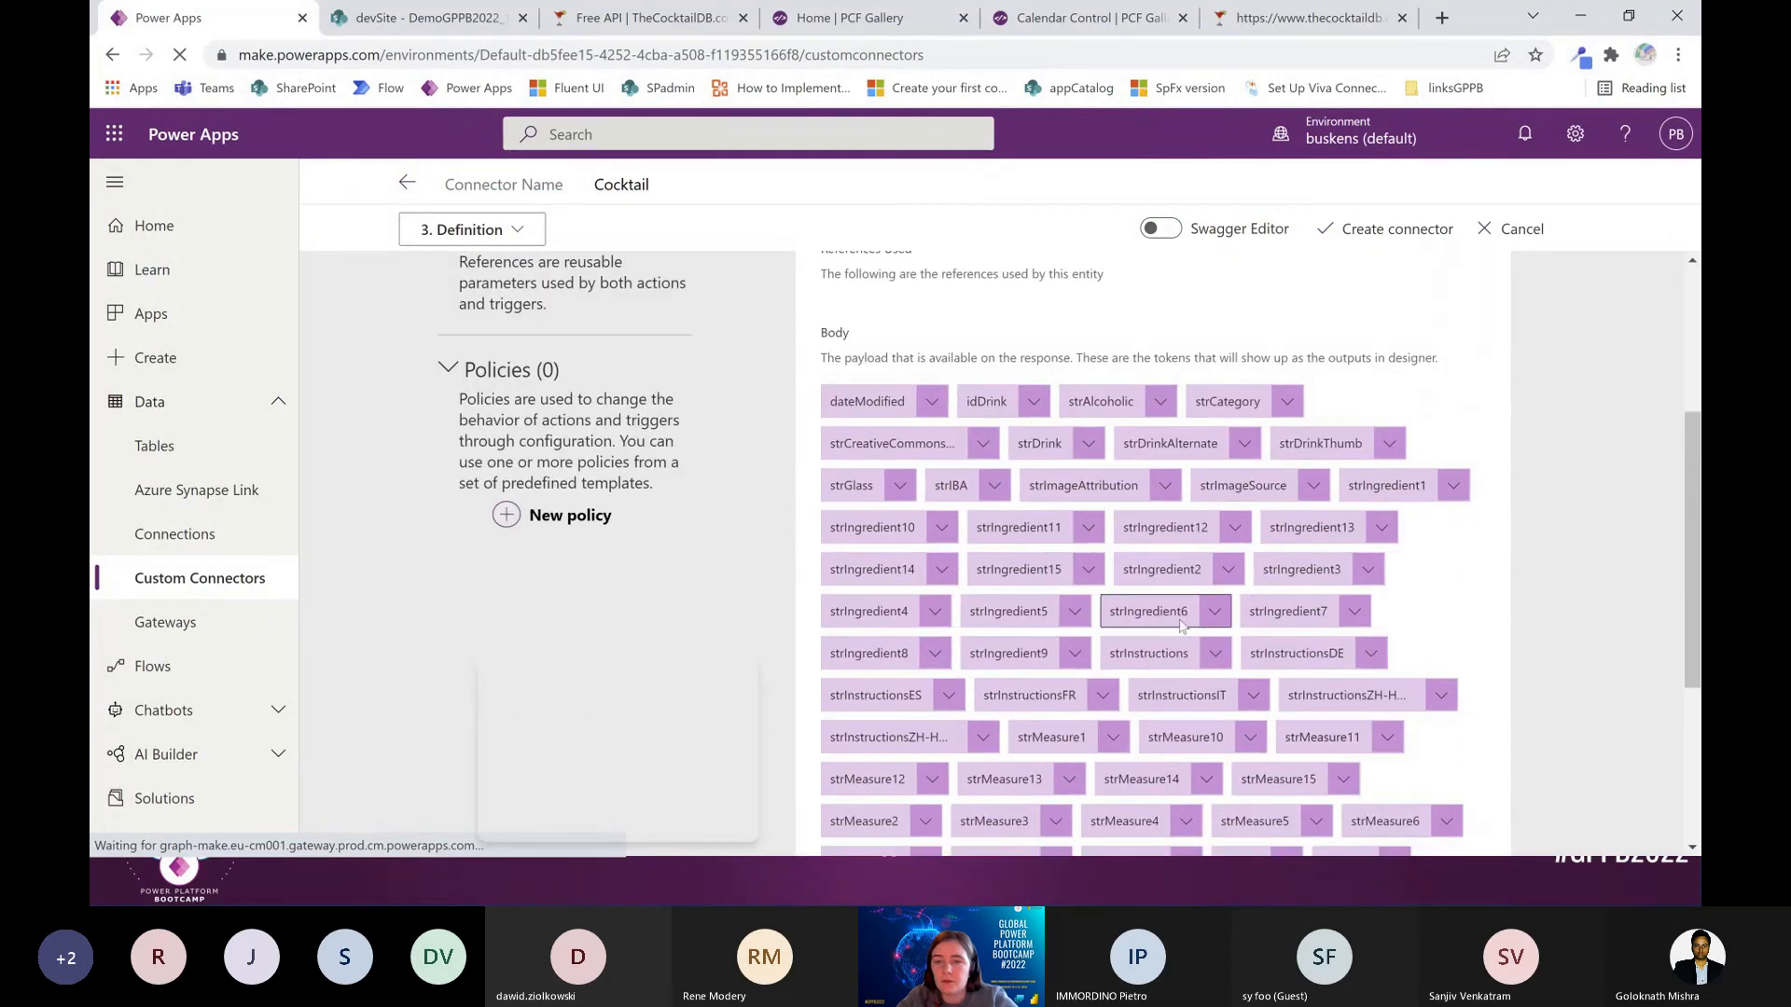
pyautogui.scroll(3, 1150, 645)
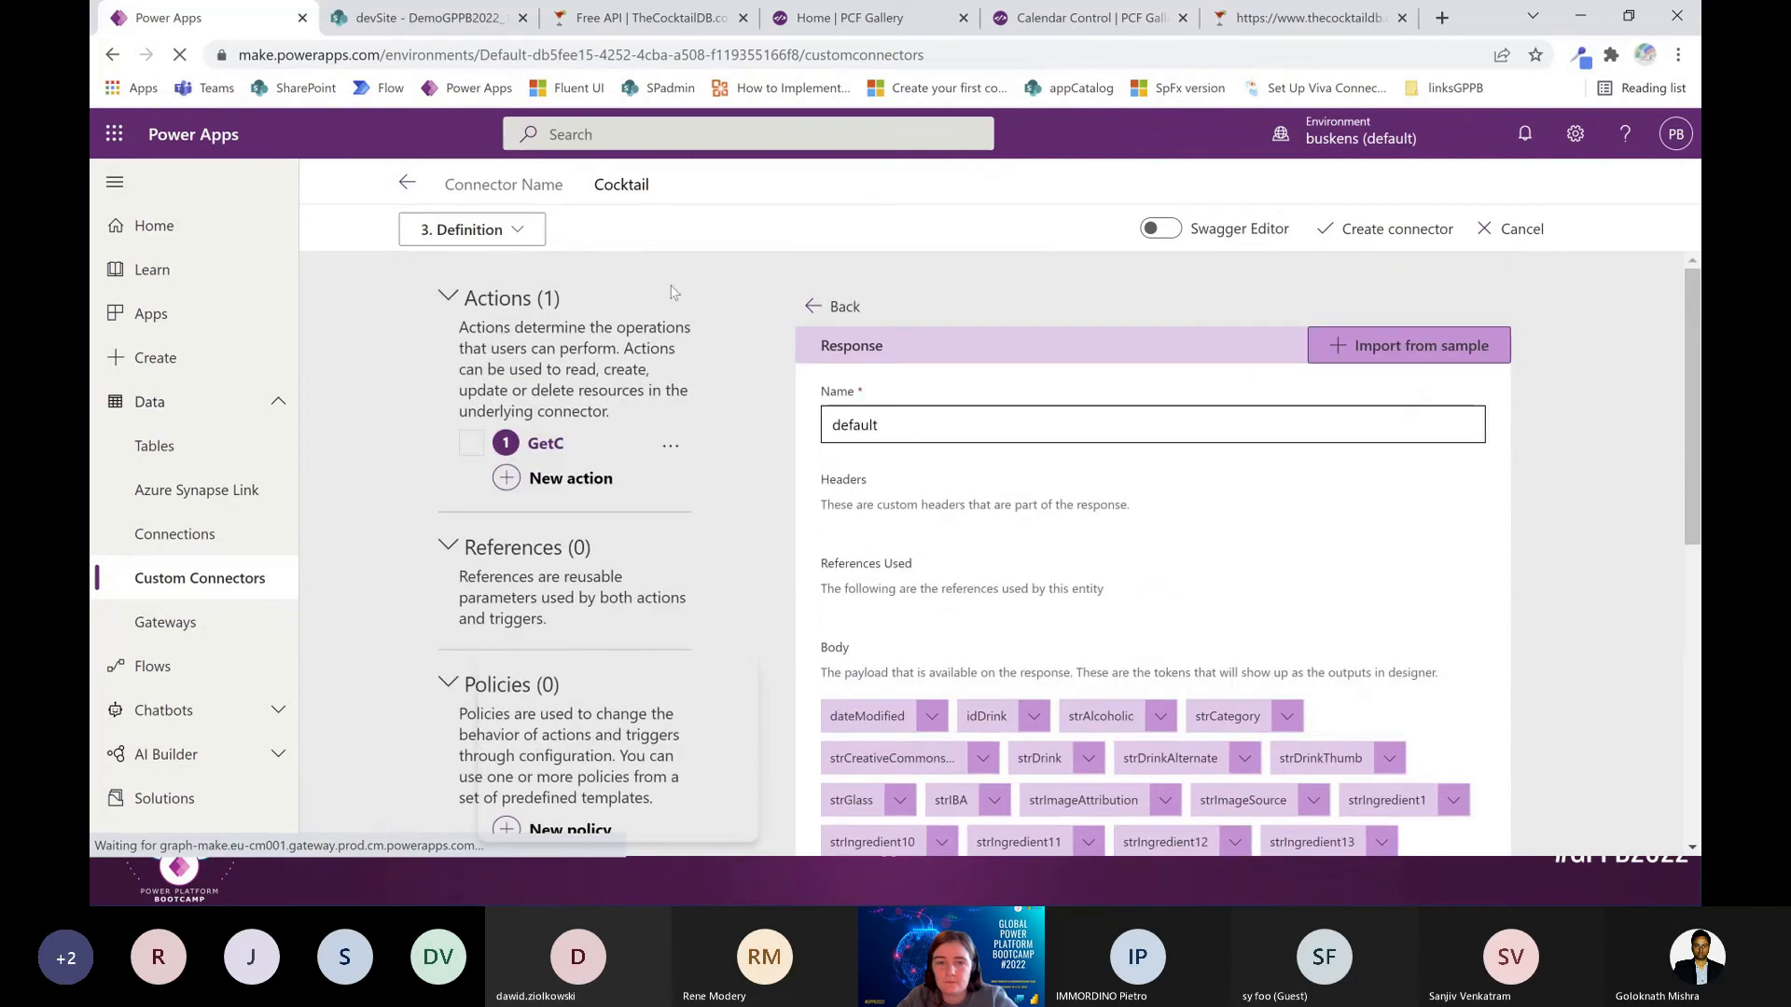
pyautogui.click(839, 309)
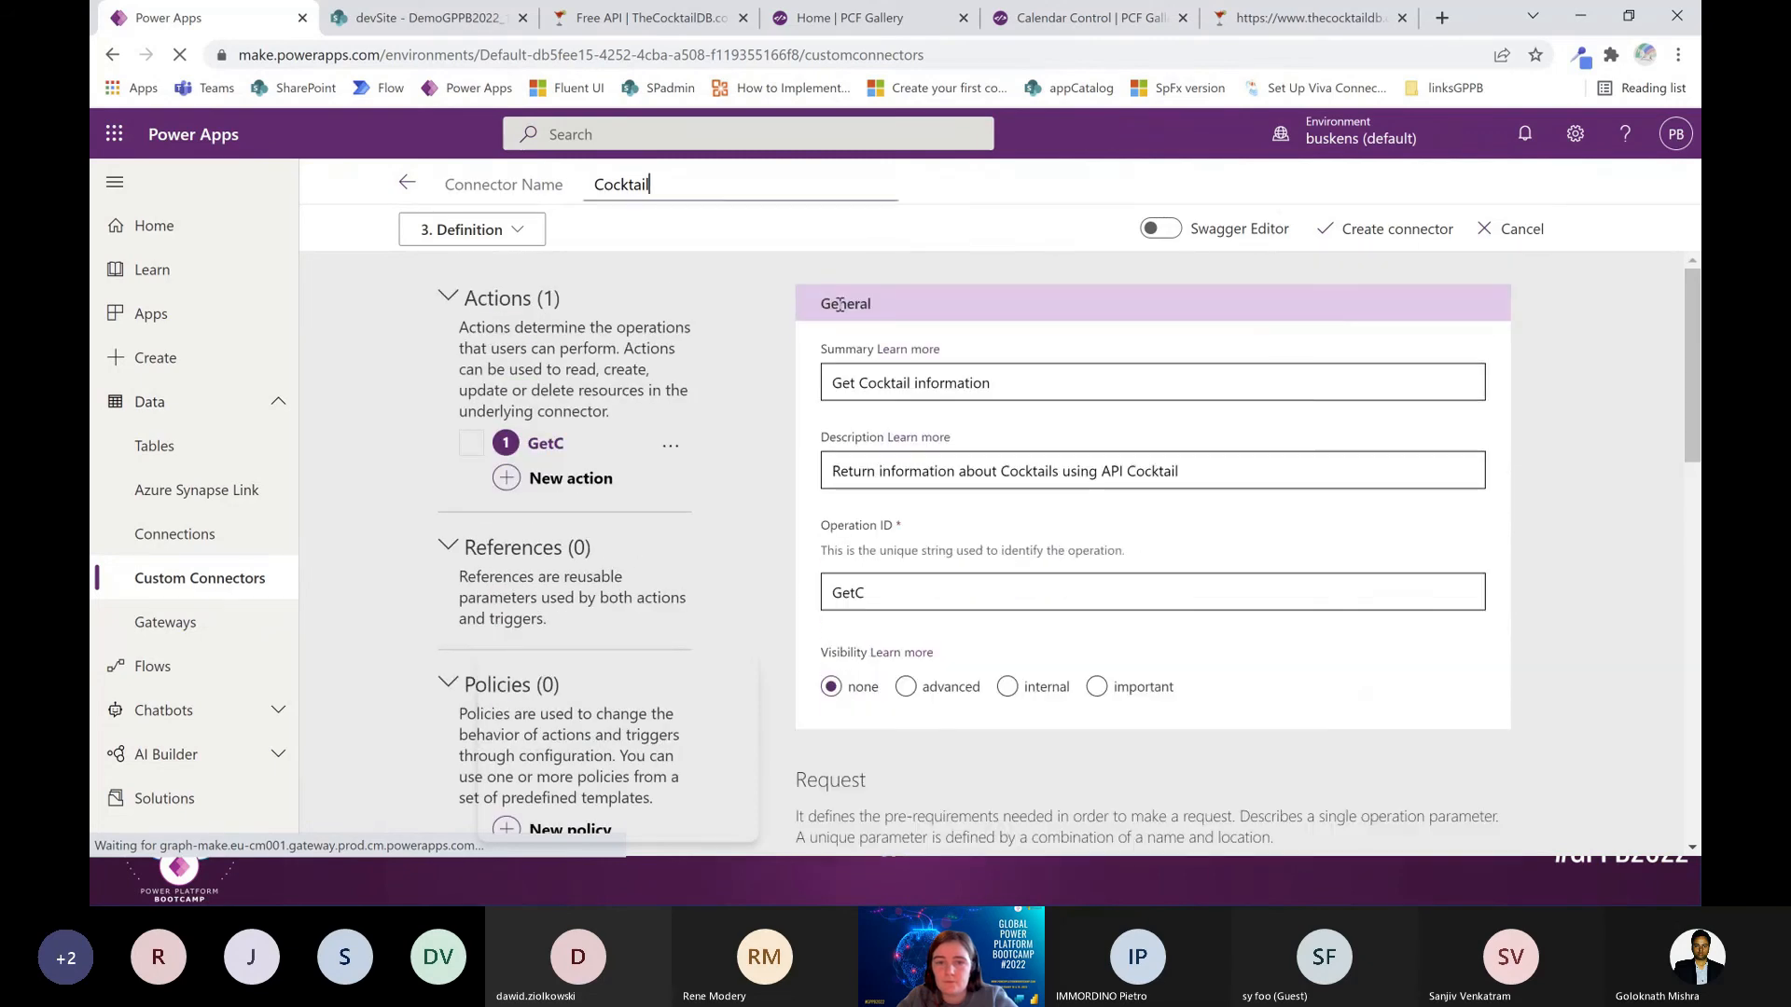
# Examine the connector's definition in the Swagger Editor, then return to the form view and review the request and response sections
pyautogui.click(1153, 230)
pyautogui.scroll(-3, 703, 410)
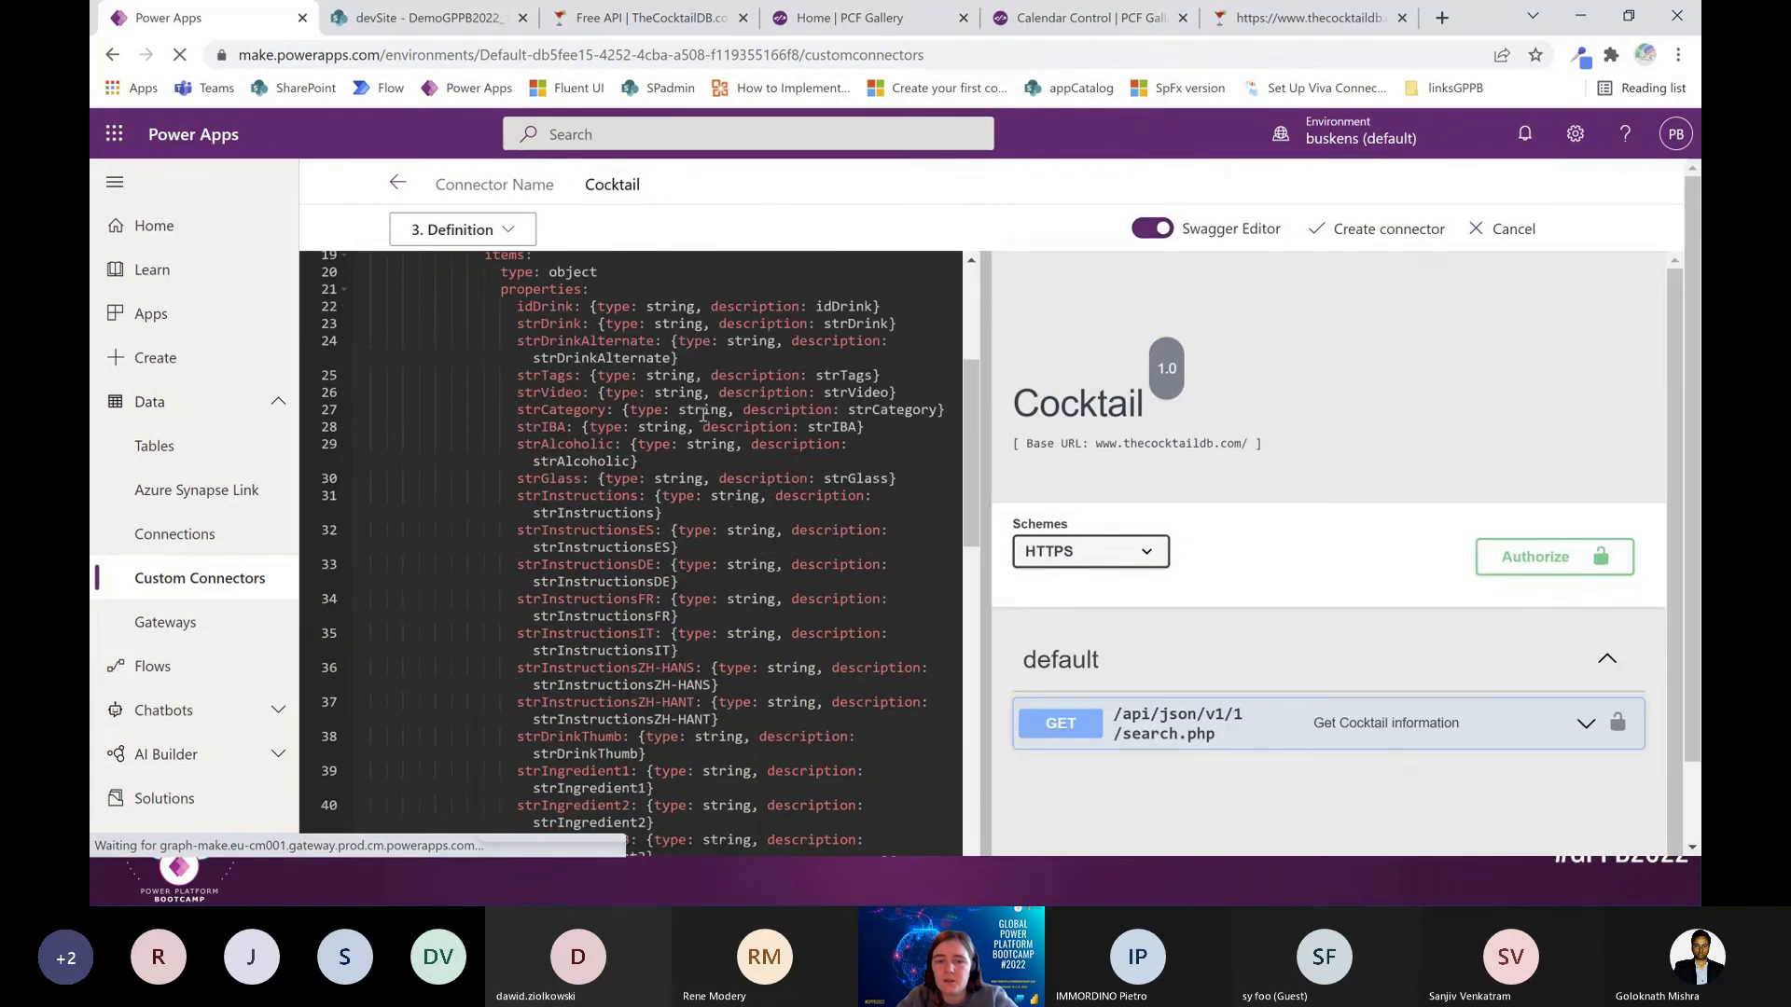
pyautogui.scroll(-5, 703, 415)
pyautogui.scroll(10, 703, 415)
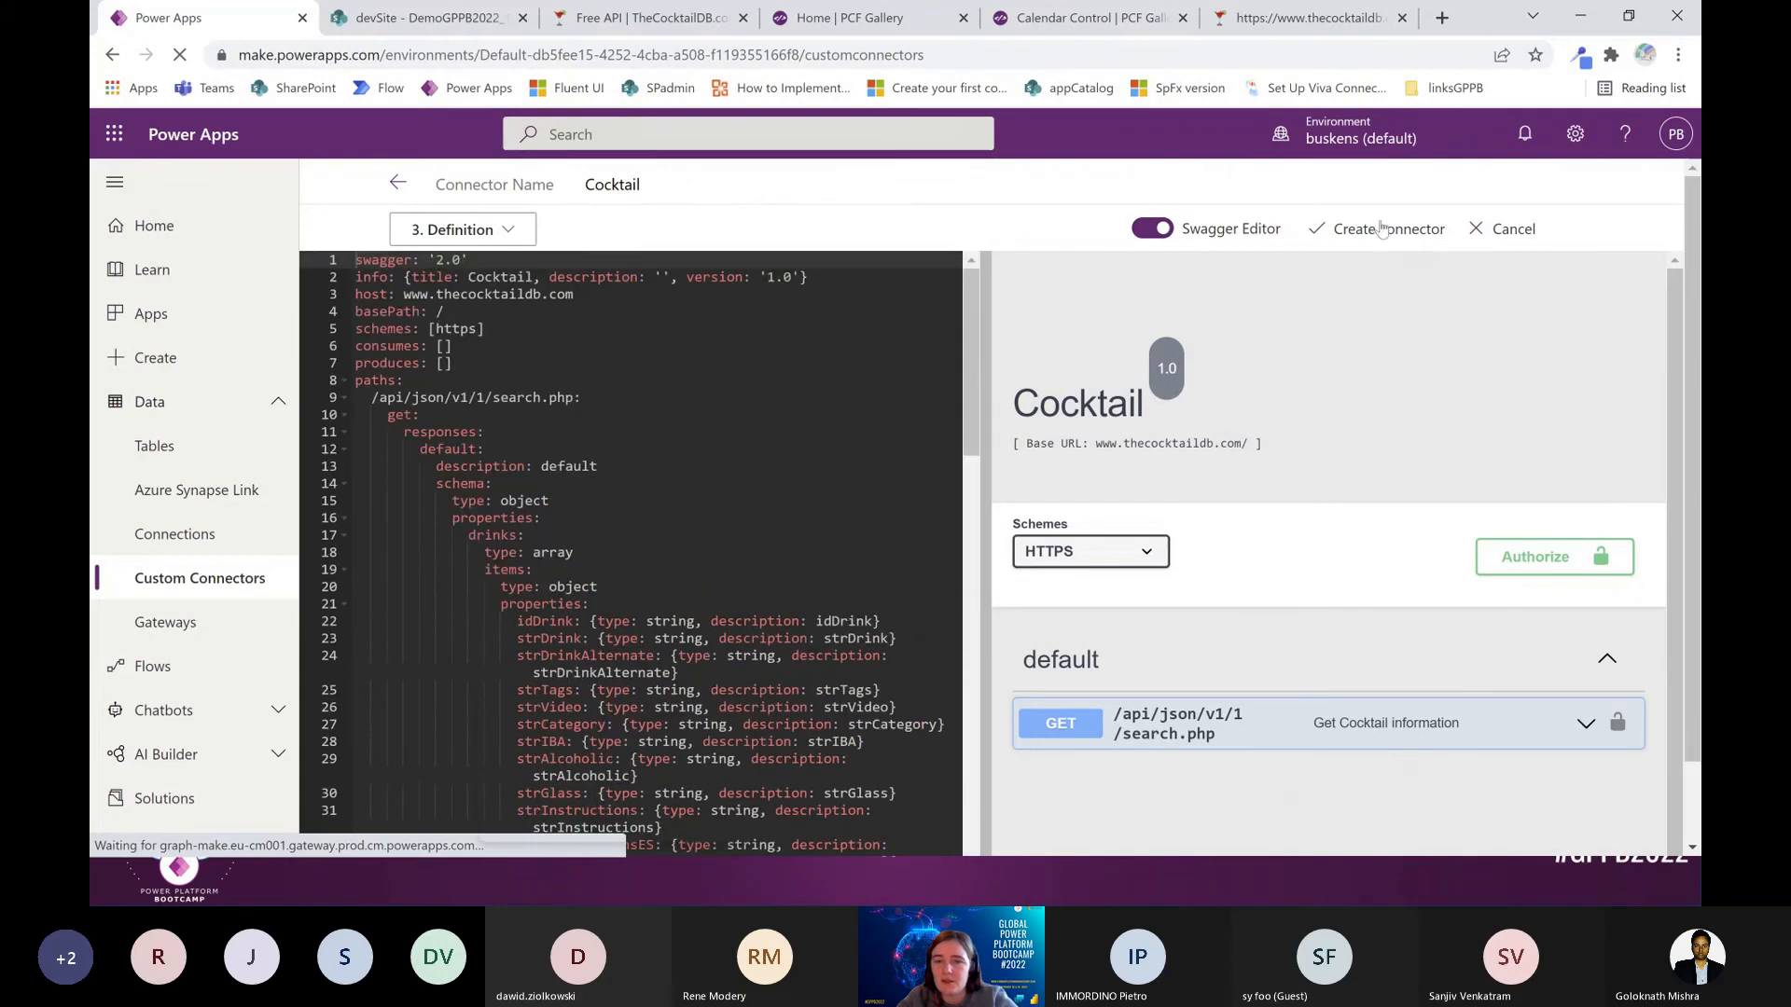
pyautogui.click(1153, 229)
pyautogui.scroll(-3, 1146, 663)
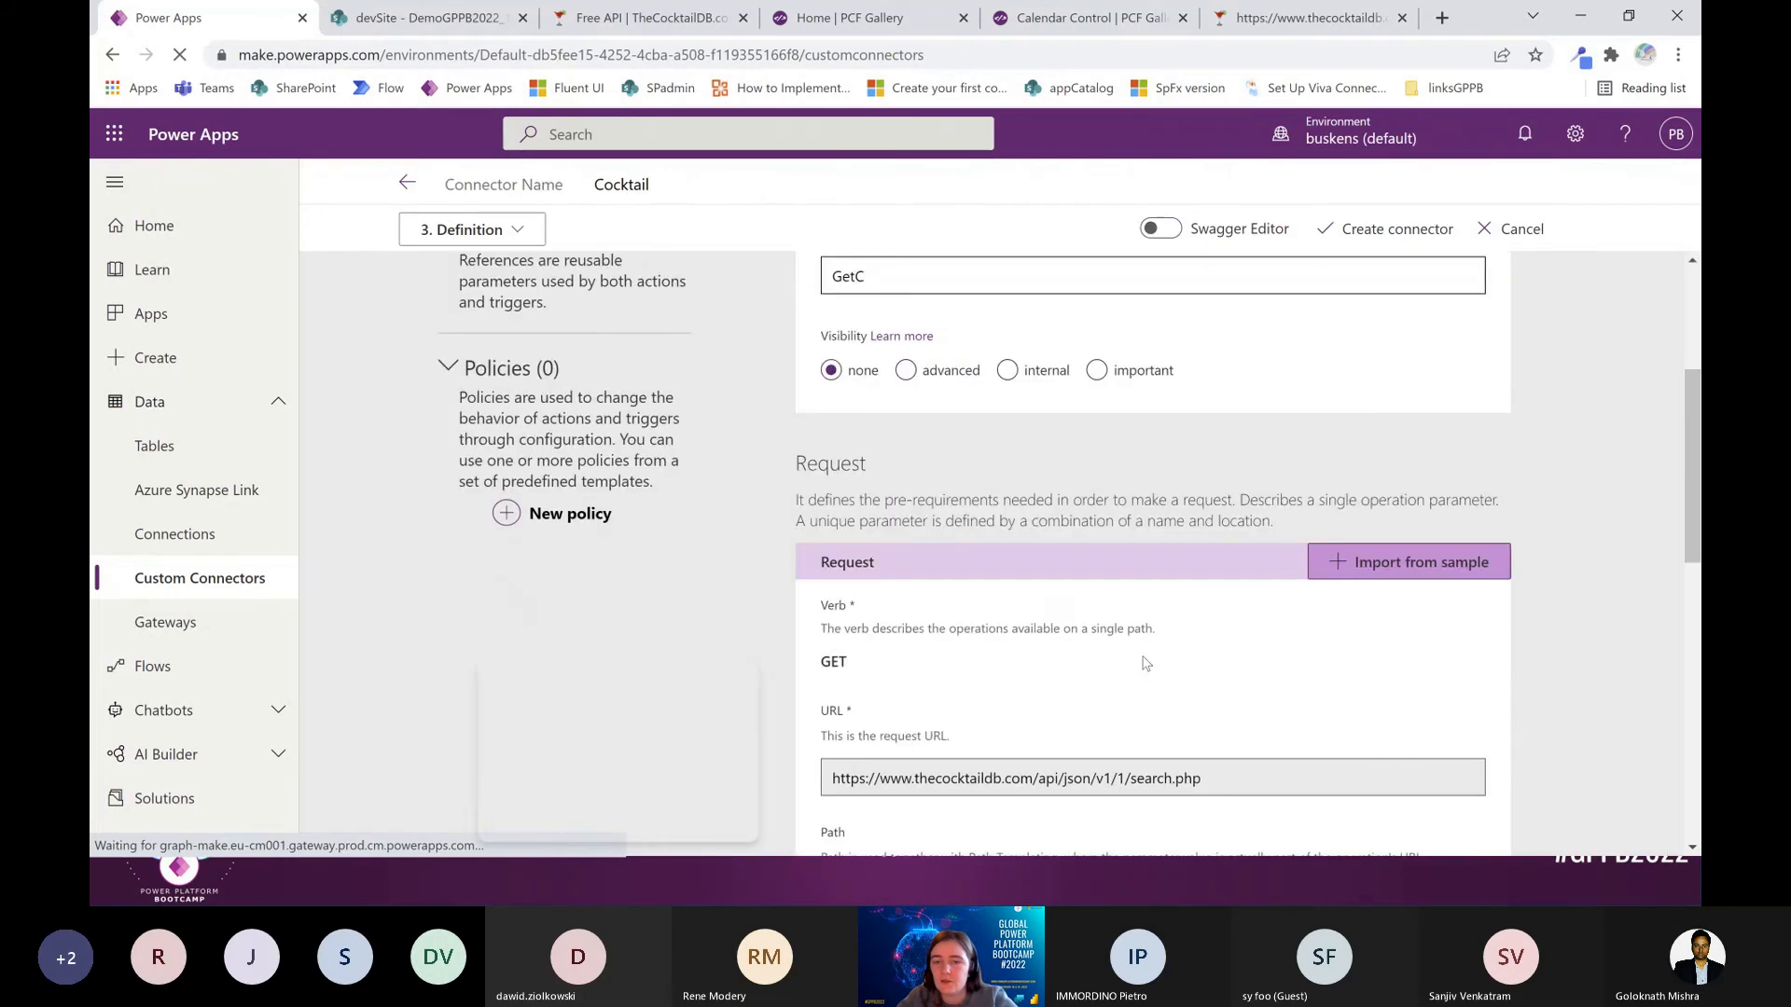
pyautogui.scroll(-8, 1146, 663)
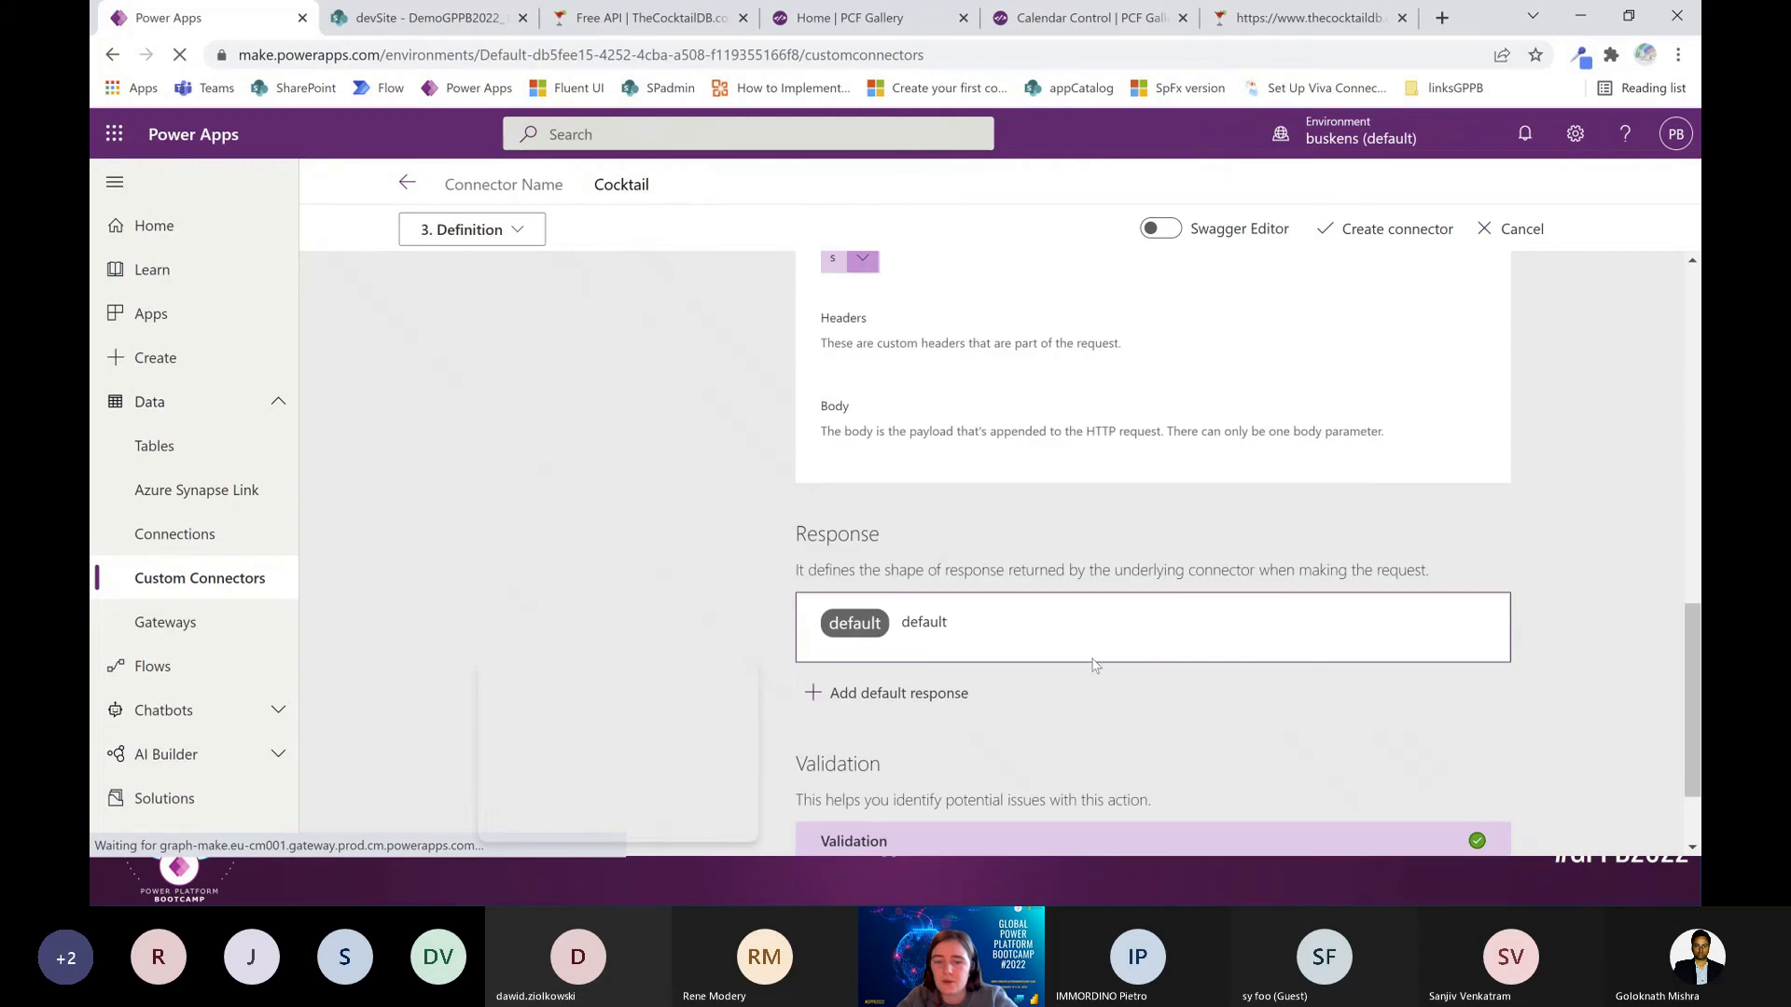
# Review the GetC action's general details, response and validation sections, and create the connector
pyautogui.scroll(-2, 1095, 665)
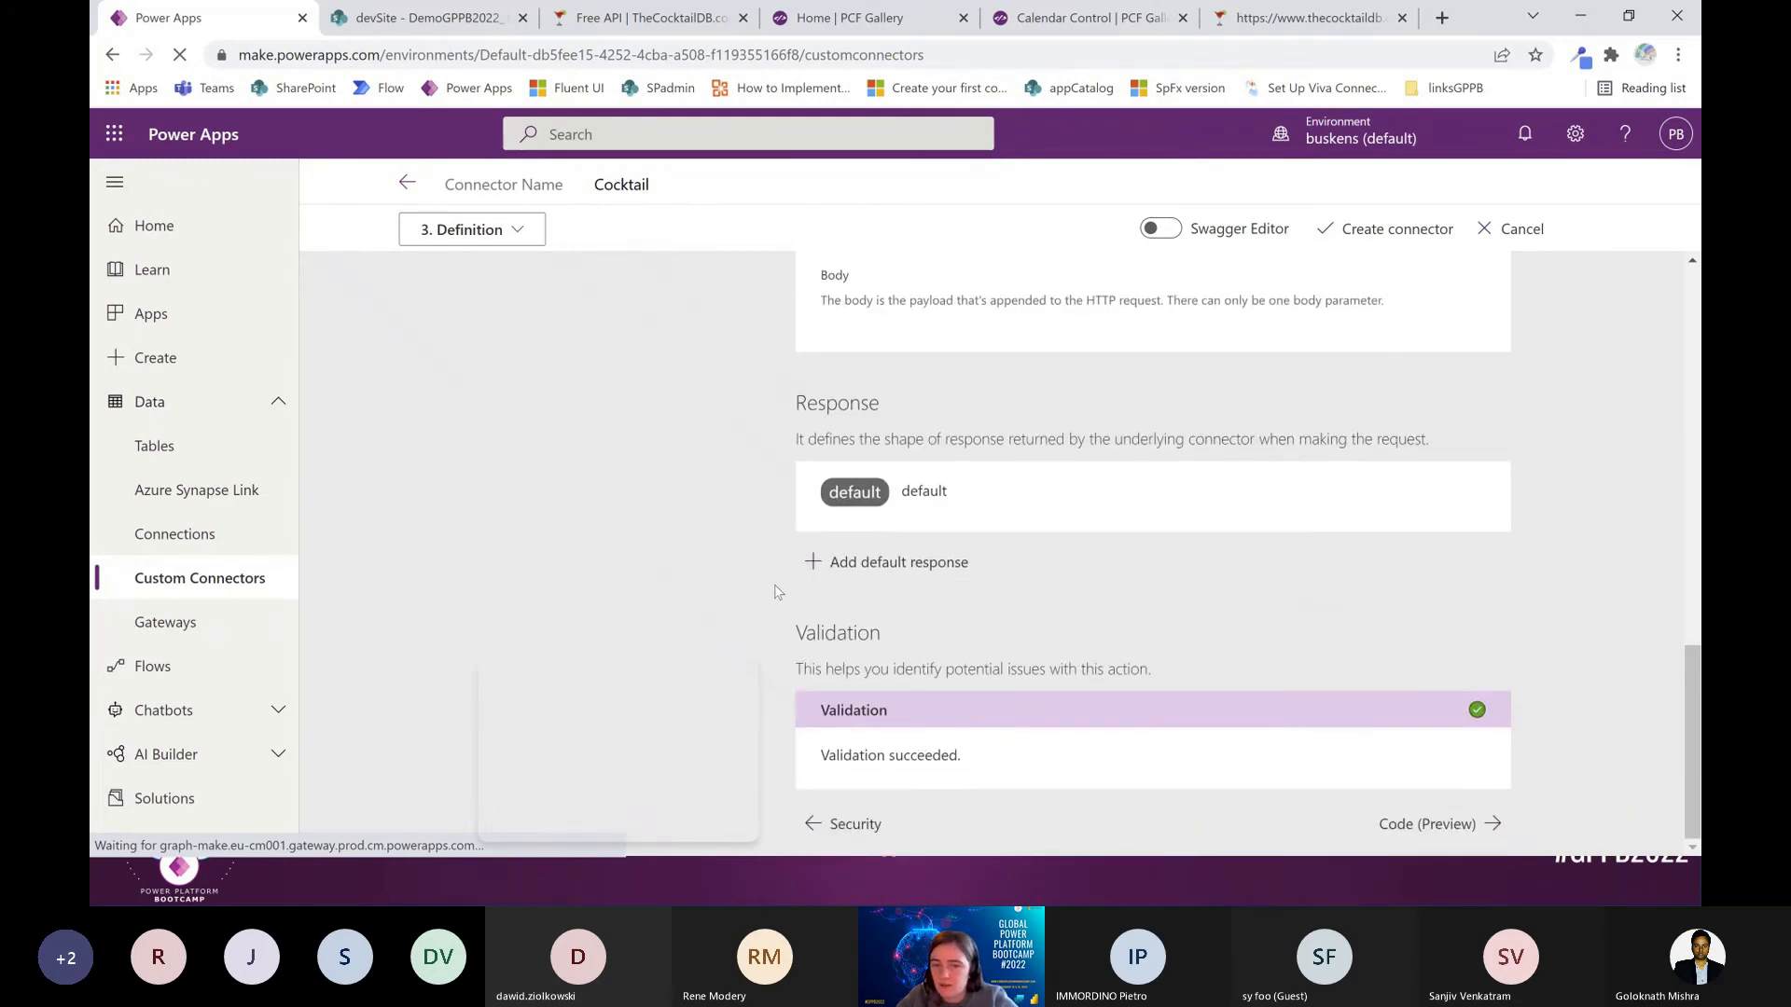
pyautogui.moveTo(804, 635); pyautogui.dragTo(888, 641)
pyautogui.click(888, 641)
pyautogui.scroll(7, 988, 729)
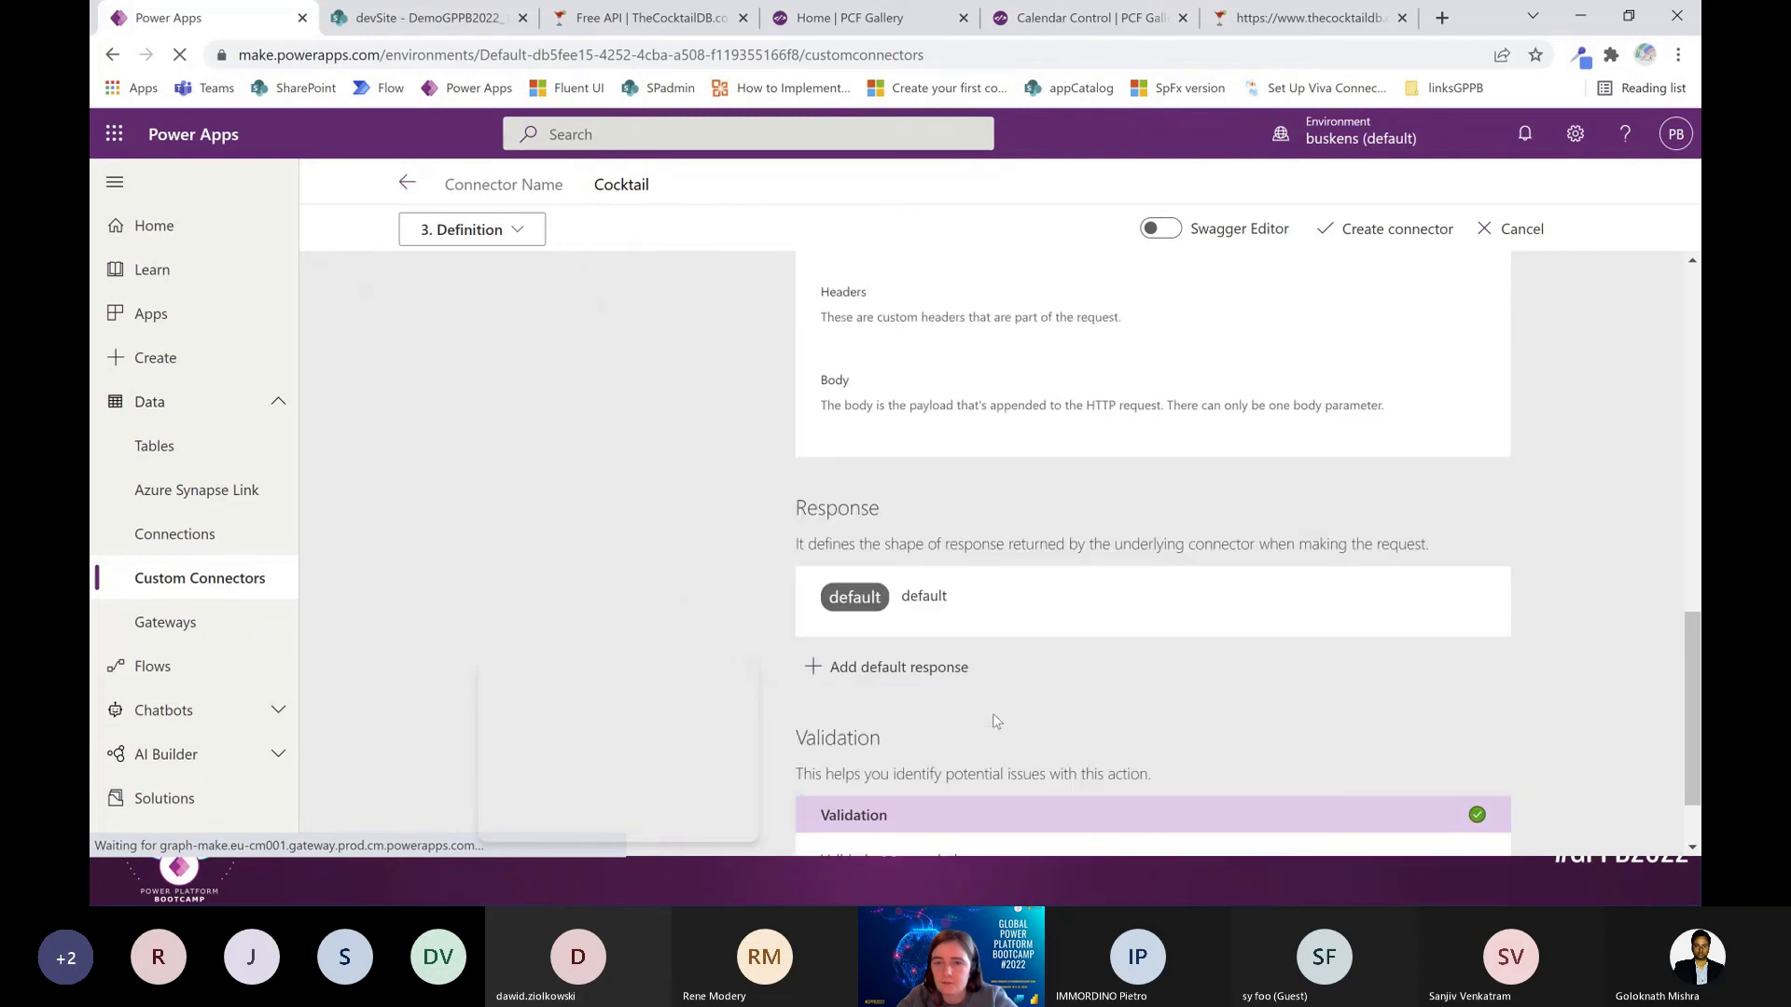
pyautogui.scroll(5, 1037, 660)
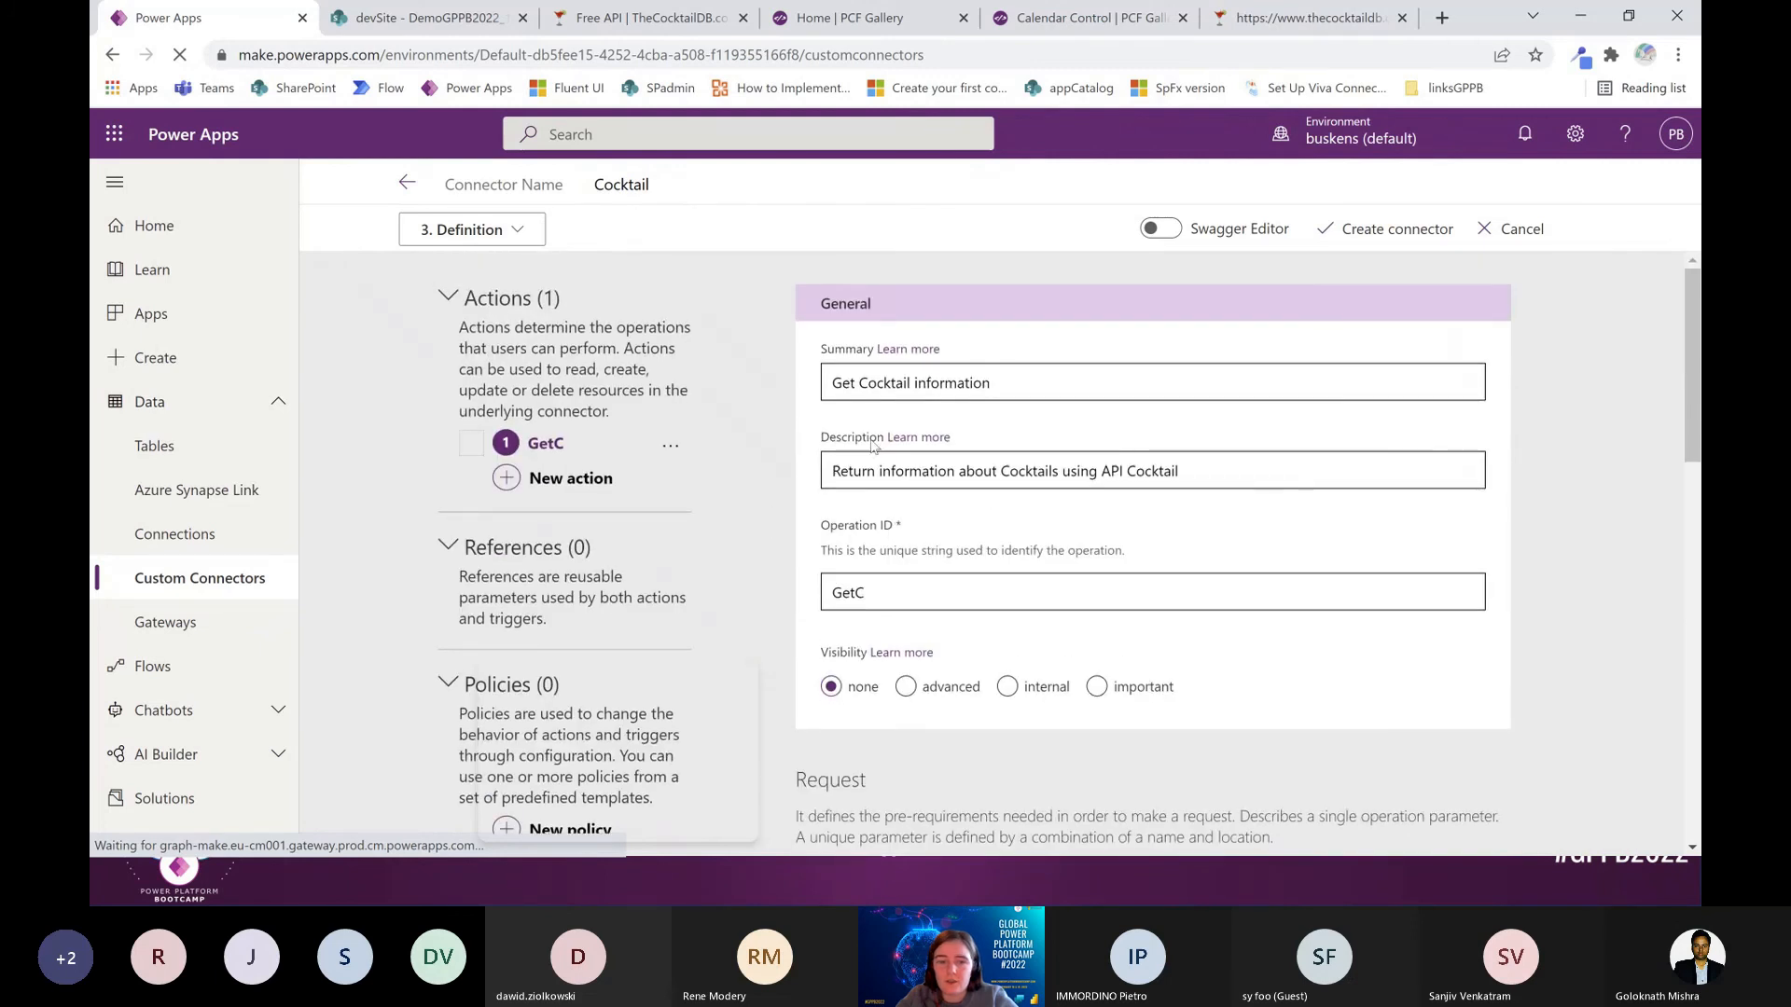
pyautogui.click(895, 592)
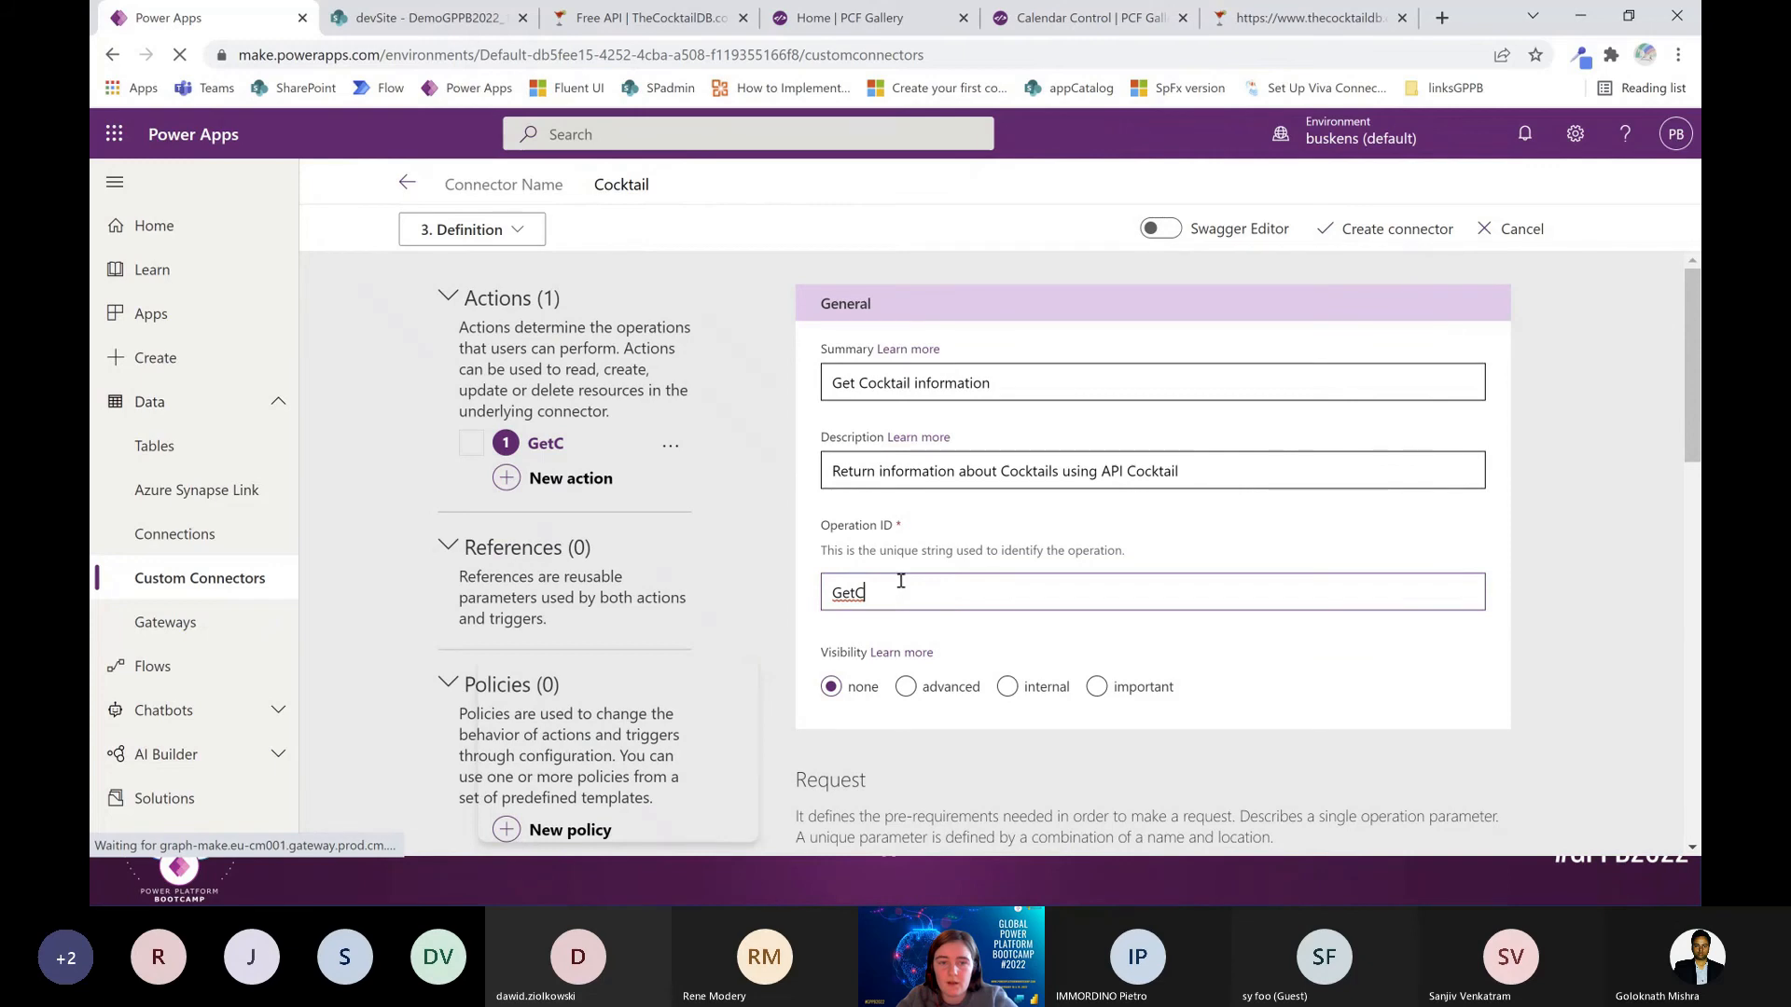
pyautogui.scroll(-10, 901, 581)
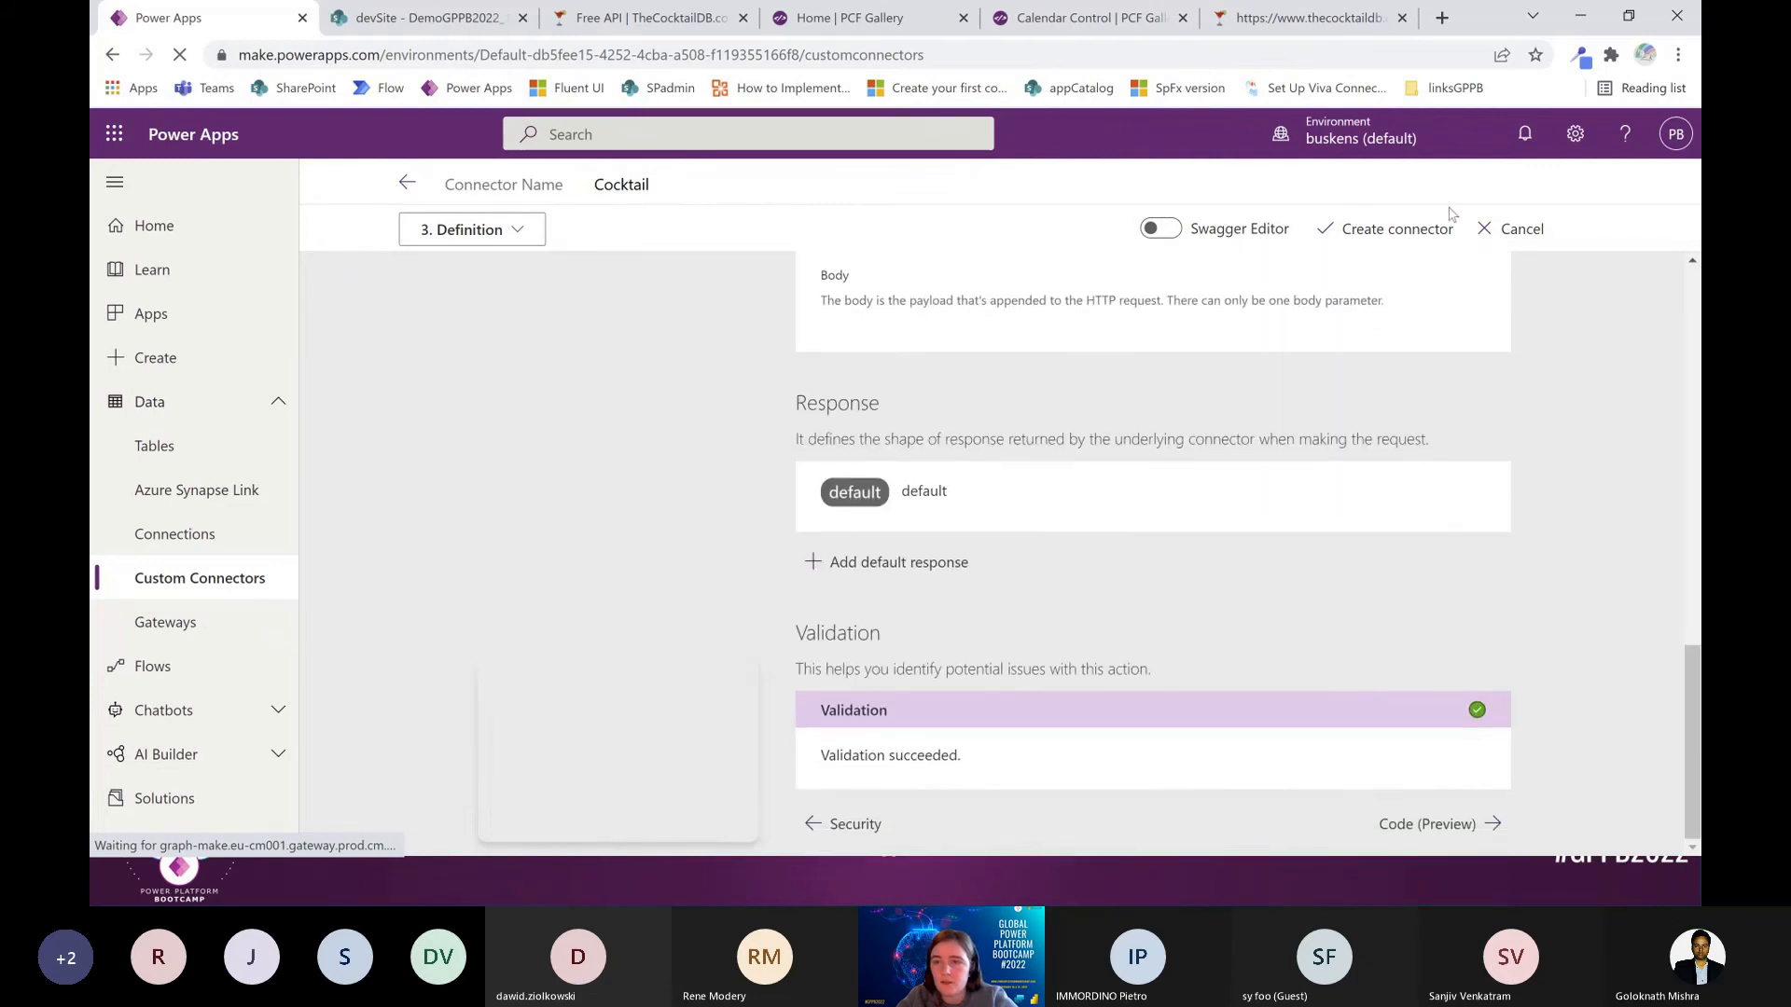
pyautogui.click(1413, 229)
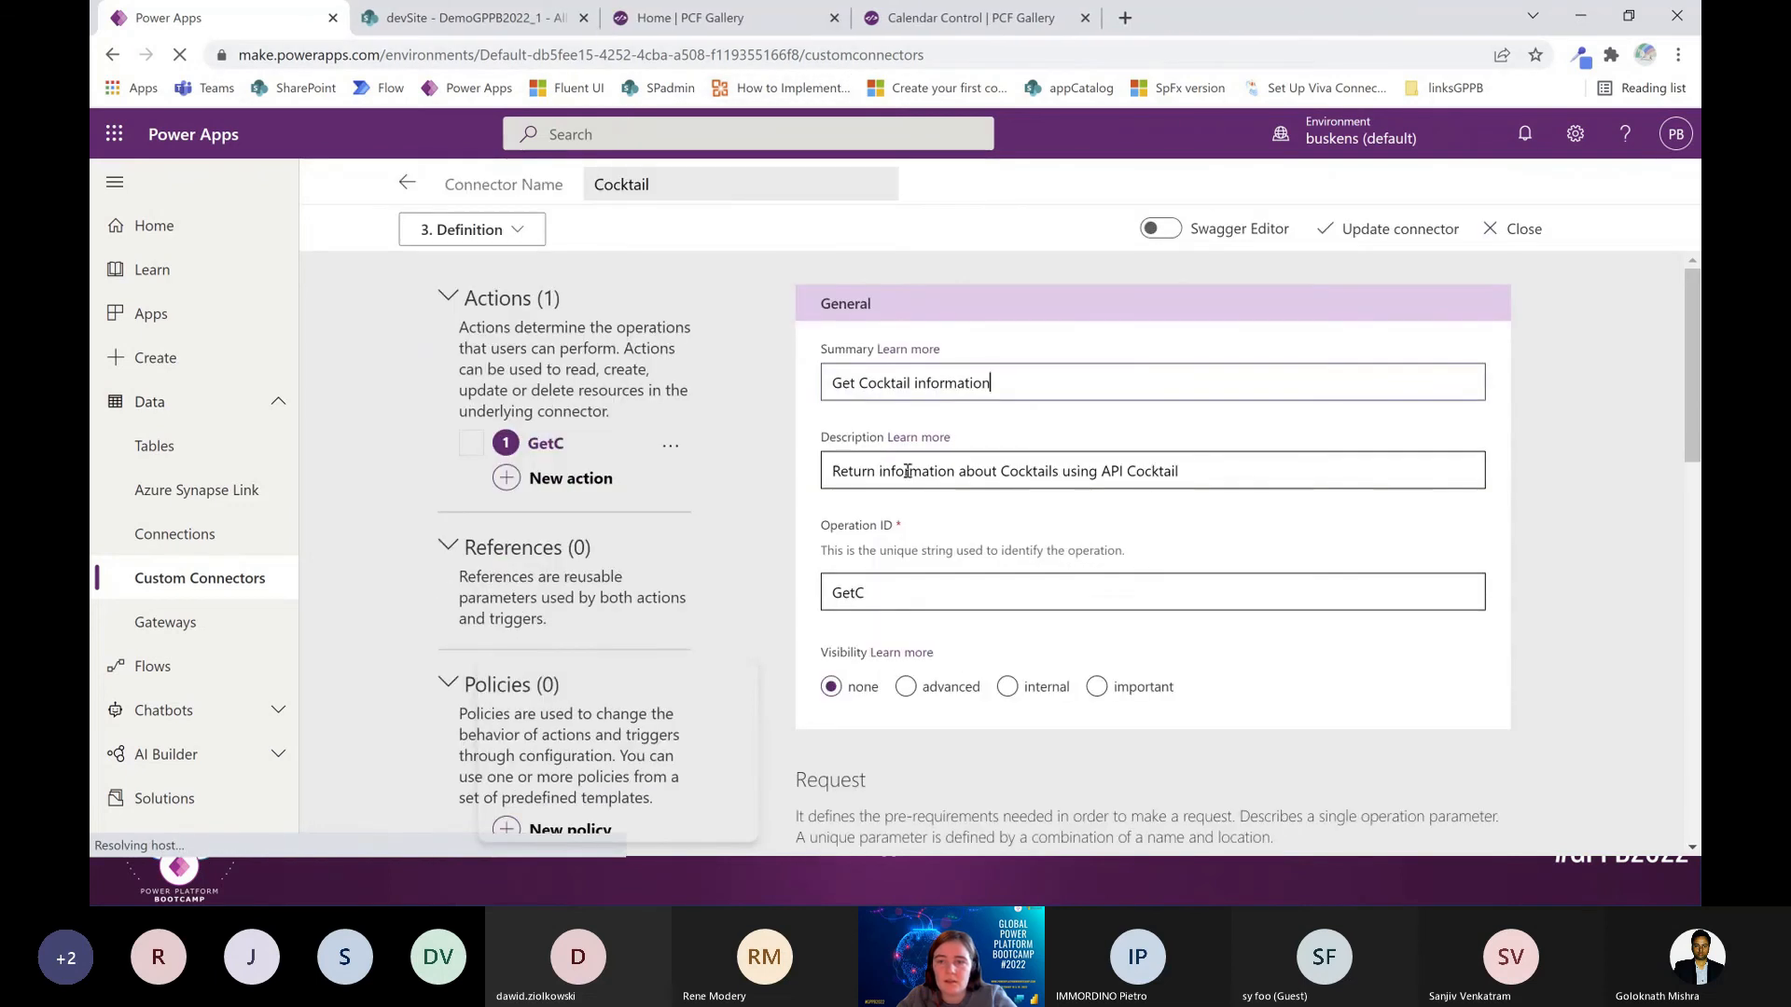
# Examine the connector's optional code stage and move on to its test stage
pyautogui.scroll(-15, 907, 471)
pyautogui.scroll(-15, 1436, 798)
pyautogui.scroll(-1, 1444, 784)
pyautogui.click(1427, 823)
pyautogui.scroll(-2, 1272, 616)
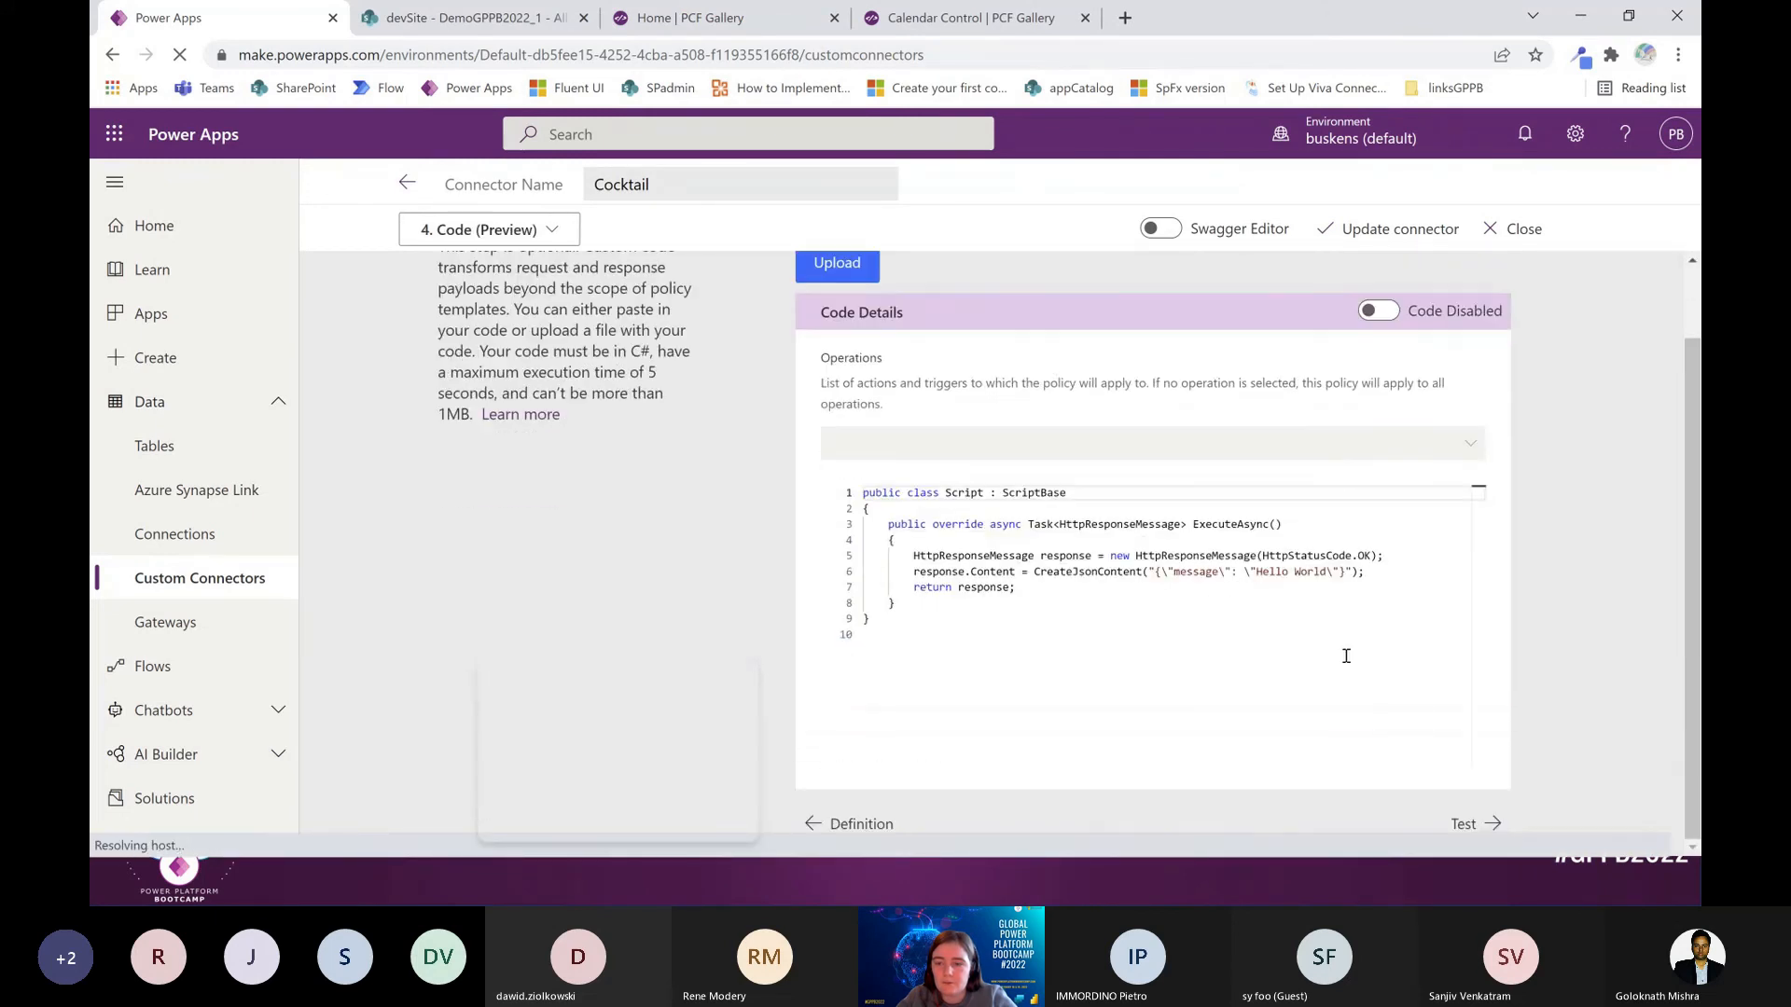
pyautogui.scroll(2, 1205, 740)
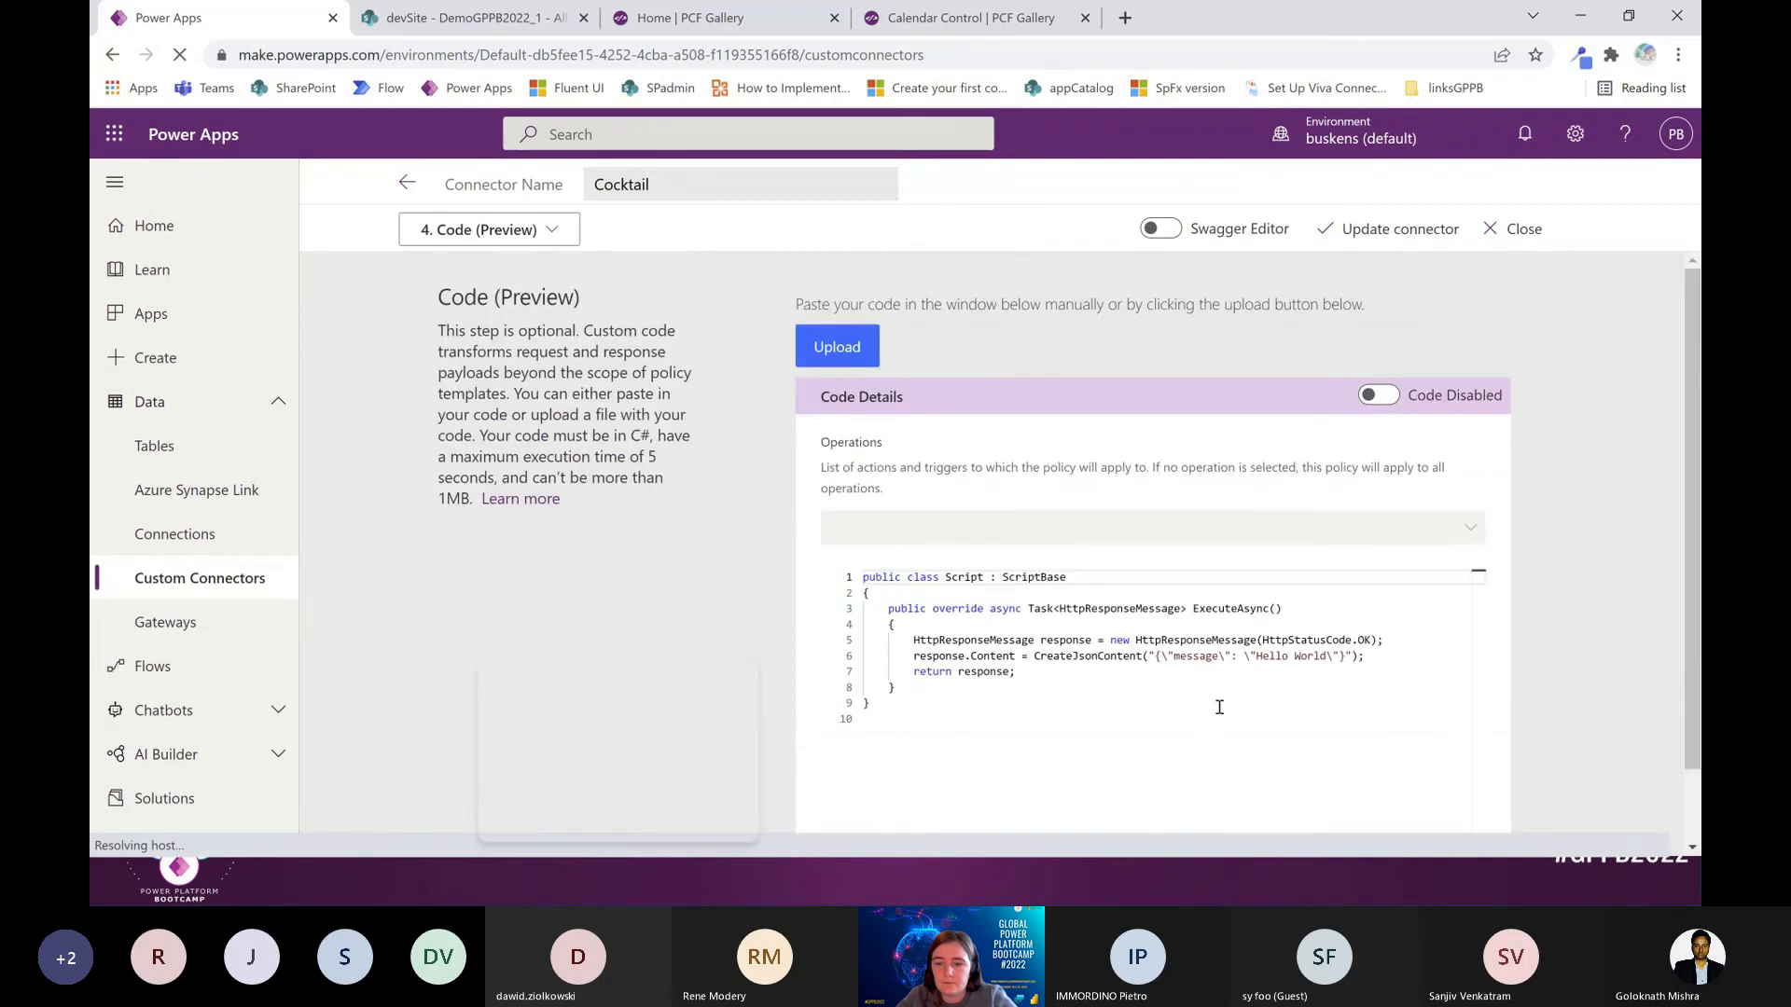
pyautogui.scroll(-2, 1357, 739)
pyautogui.click(1470, 823)
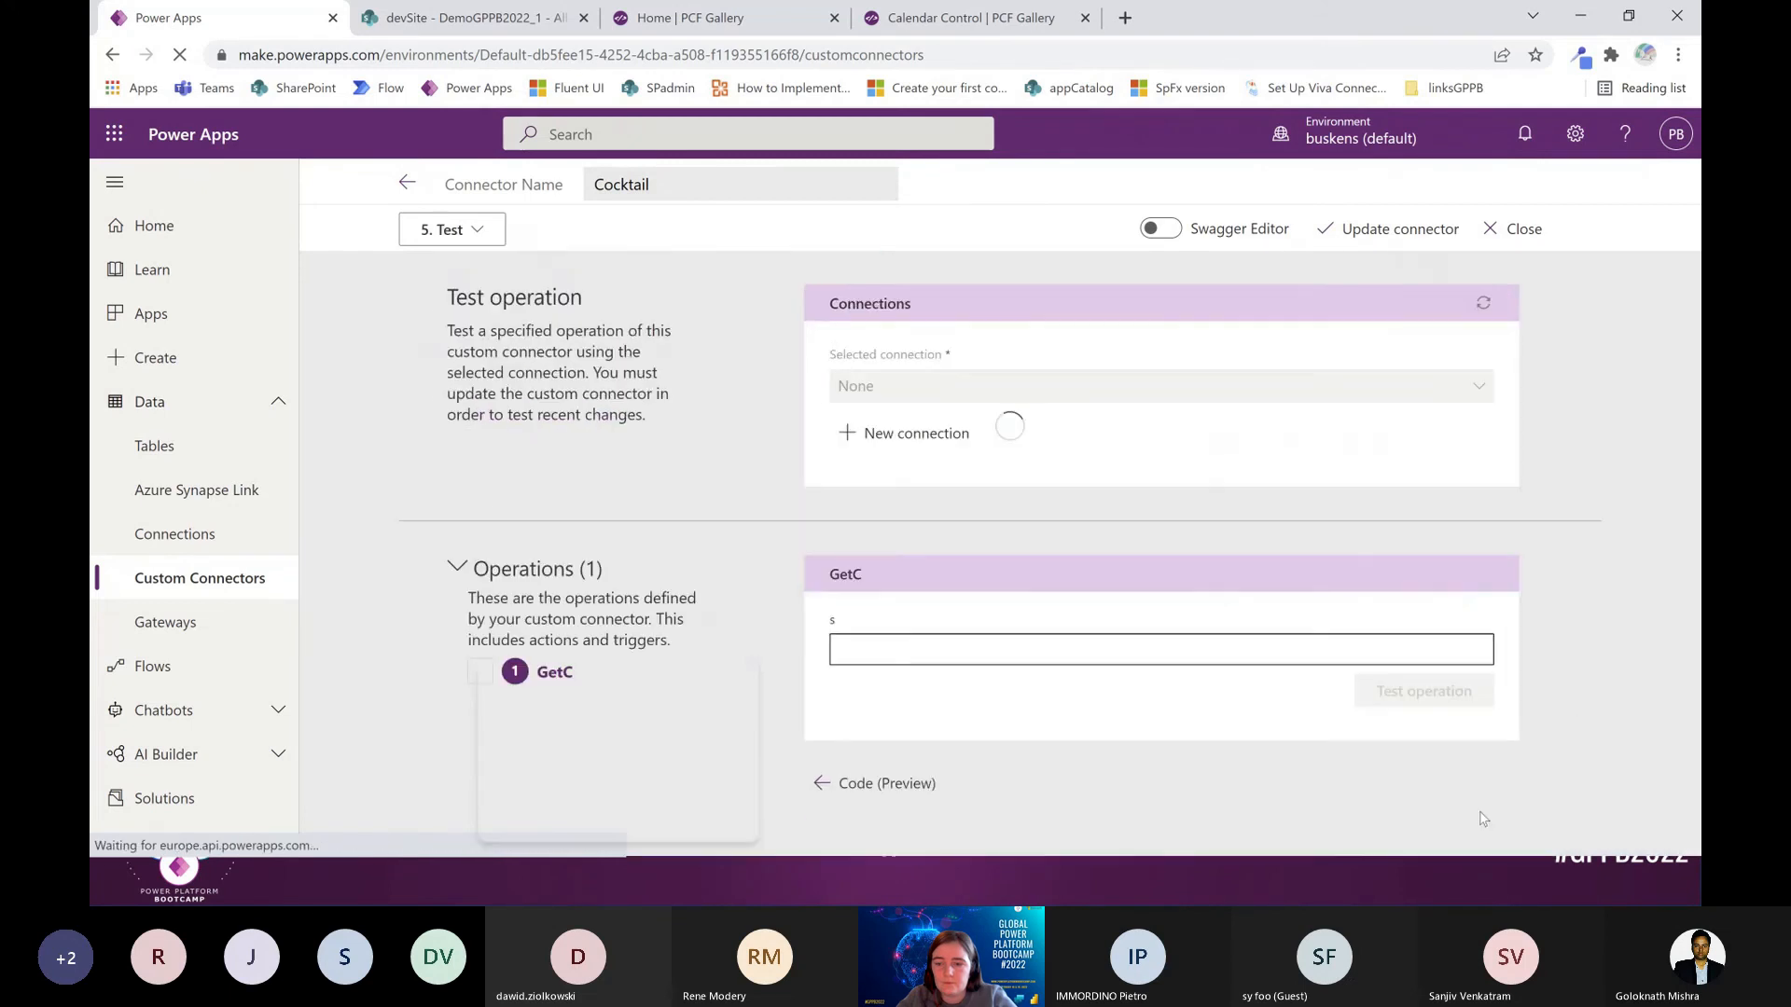
# Fill in m as the s parameter for testing the GetC operation
pyautogui.click(1047, 649)
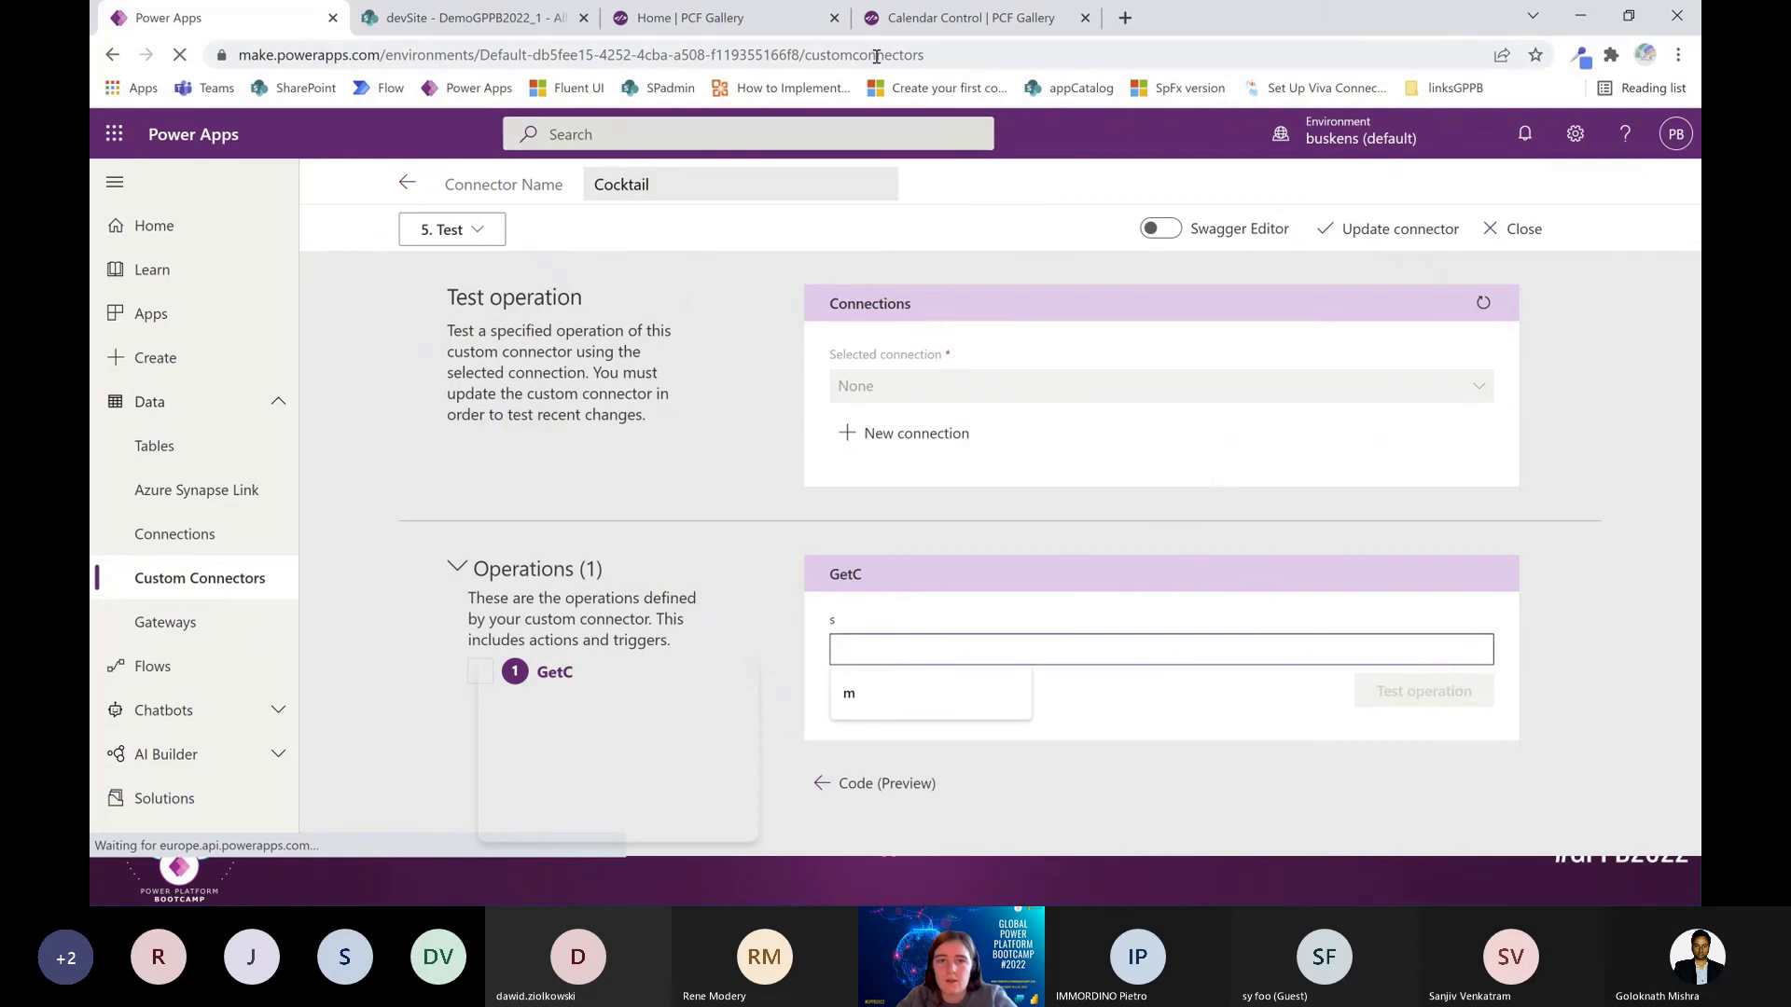
pyautogui.click(910, 690)
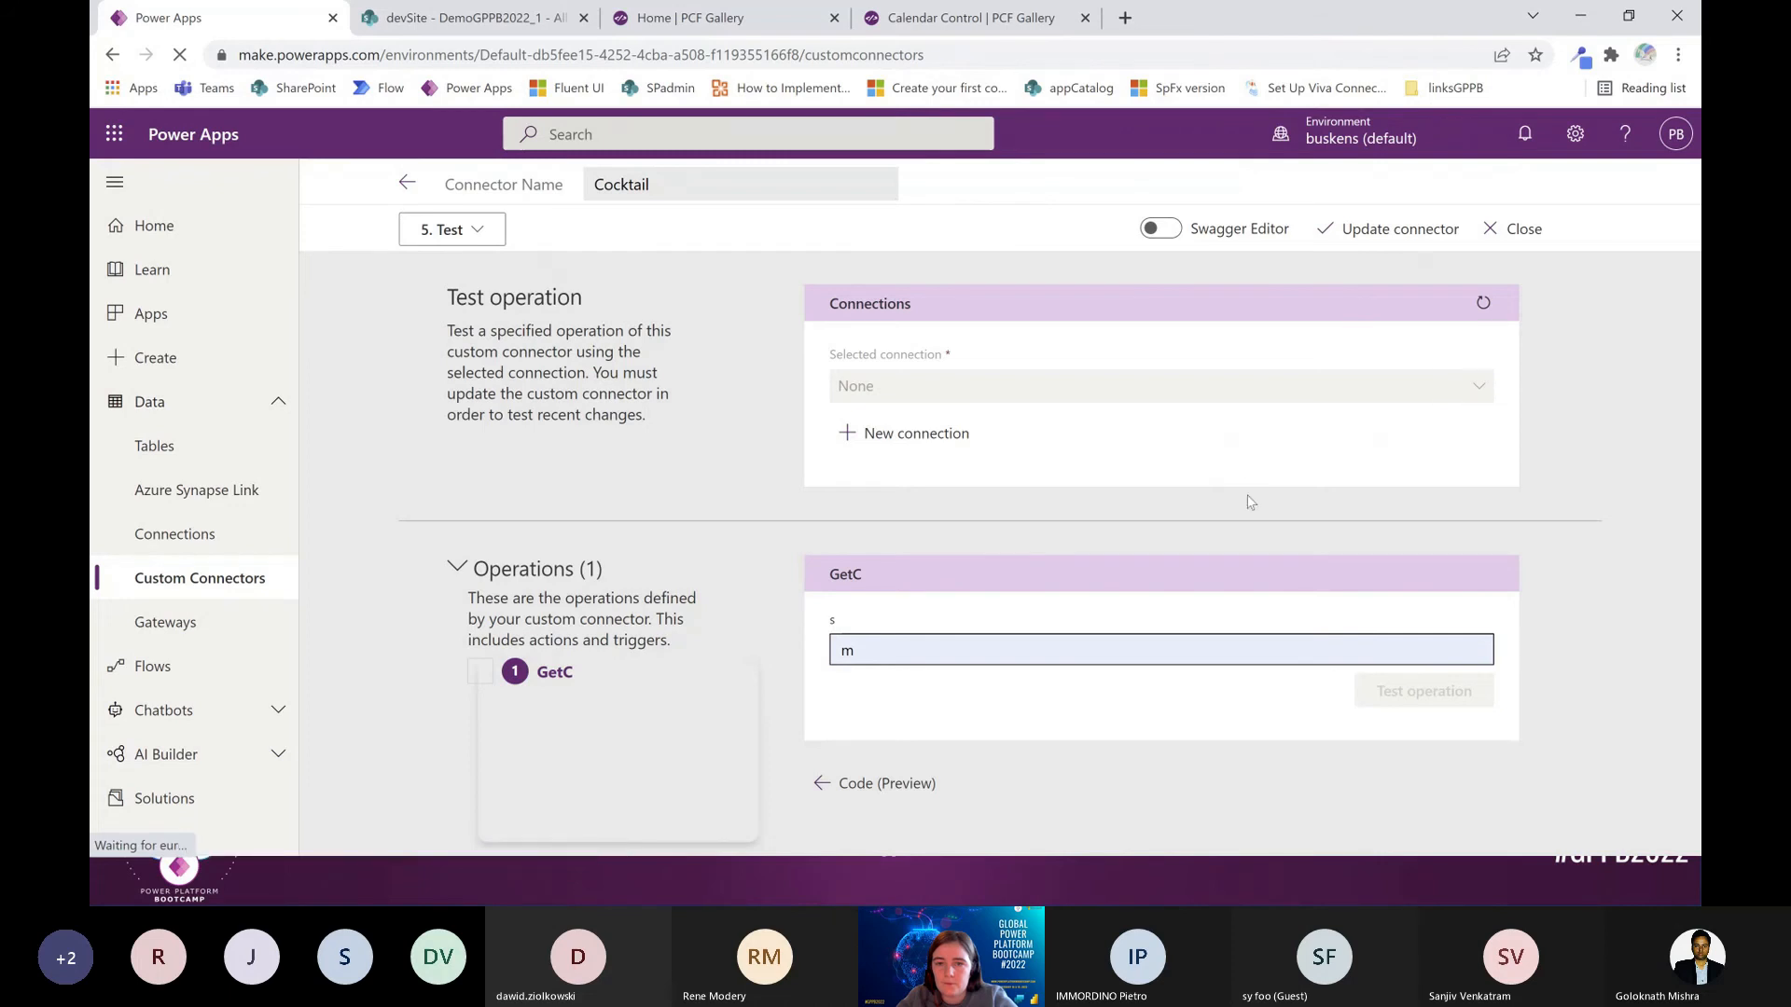
pyautogui.click(478, 231)
pyautogui.click(747, 483)
pyautogui.click(898, 657)
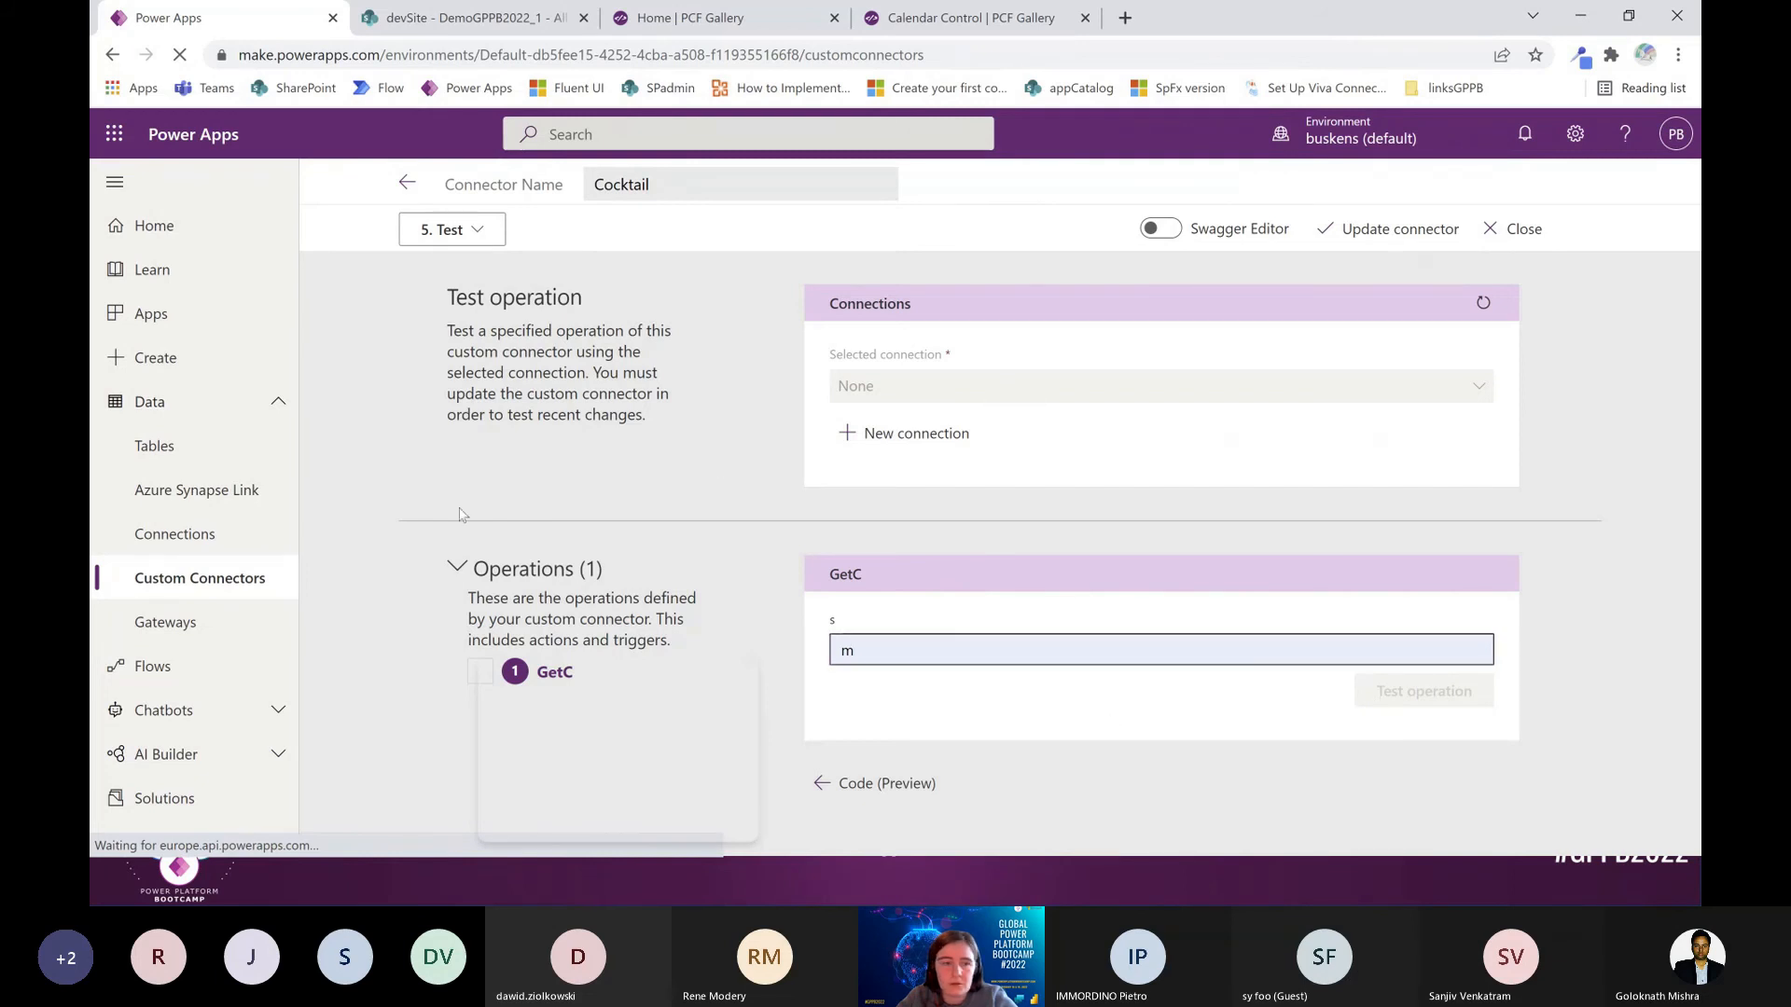
# Create a blank canvas app named cocktails in Phone format
pyautogui.click(187, 312)
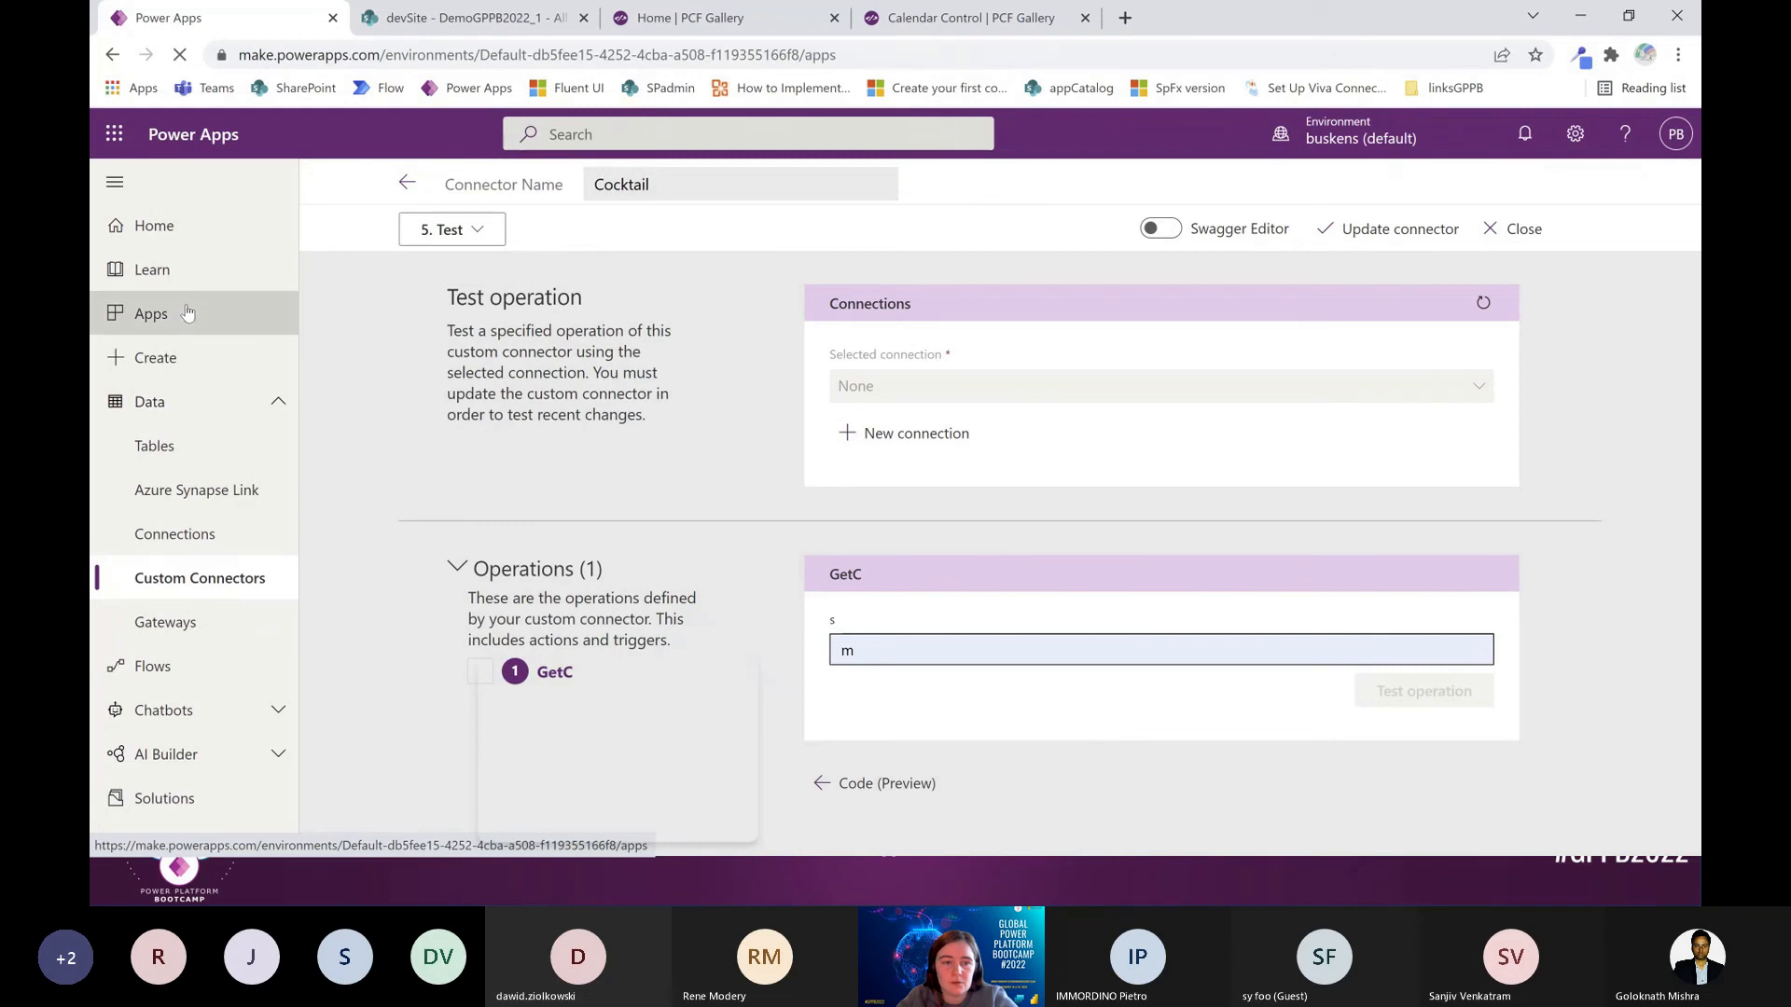
pyautogui.click(403, 221)
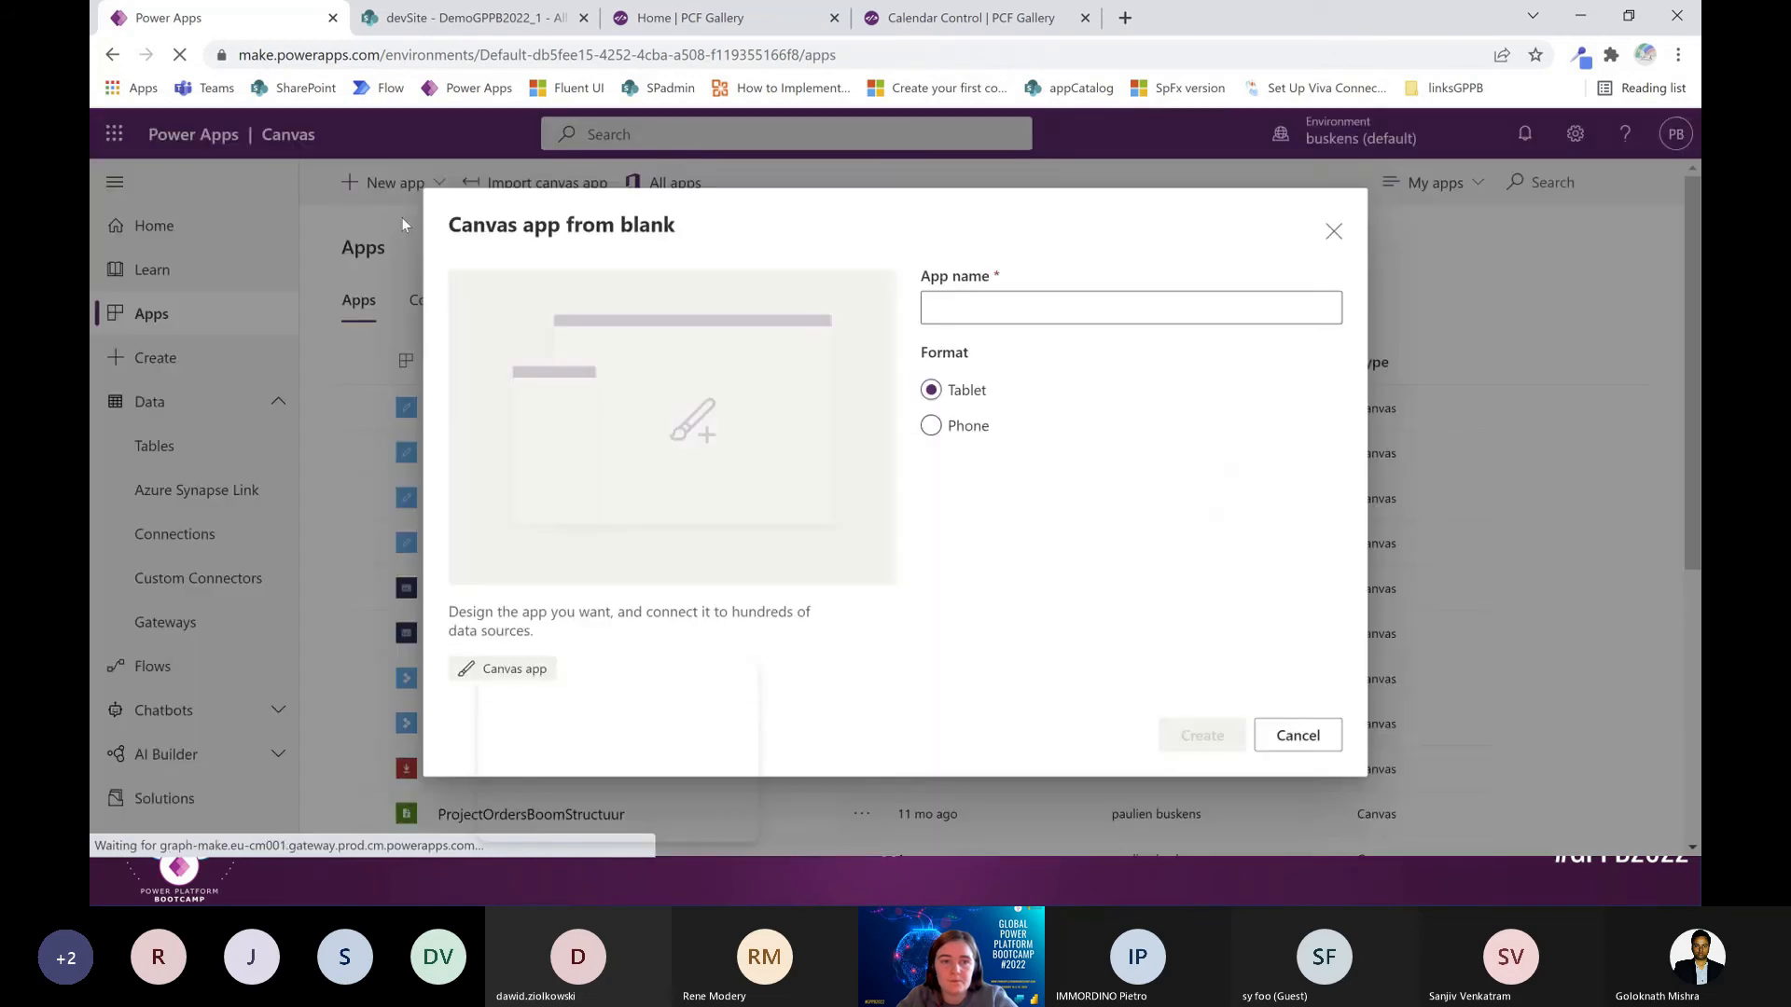
pyautogui.click(931, 426)
pyautogui.click(987, 311)
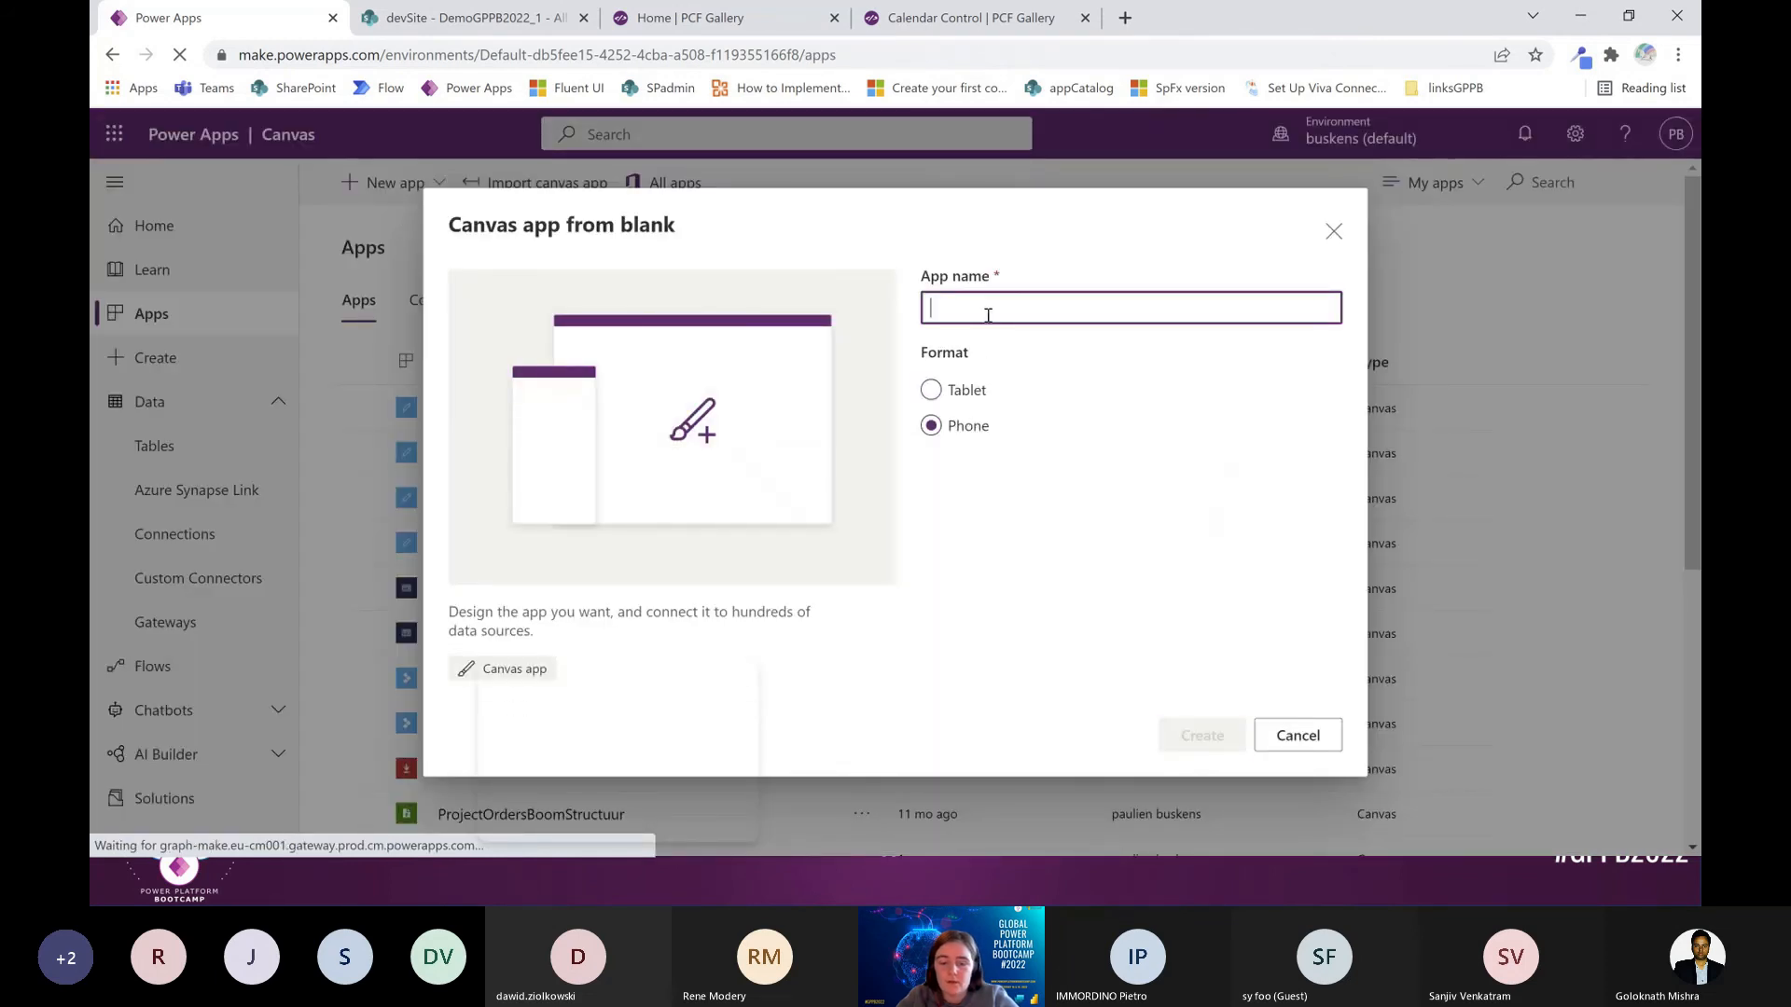
pyautogui.write('cocktails')
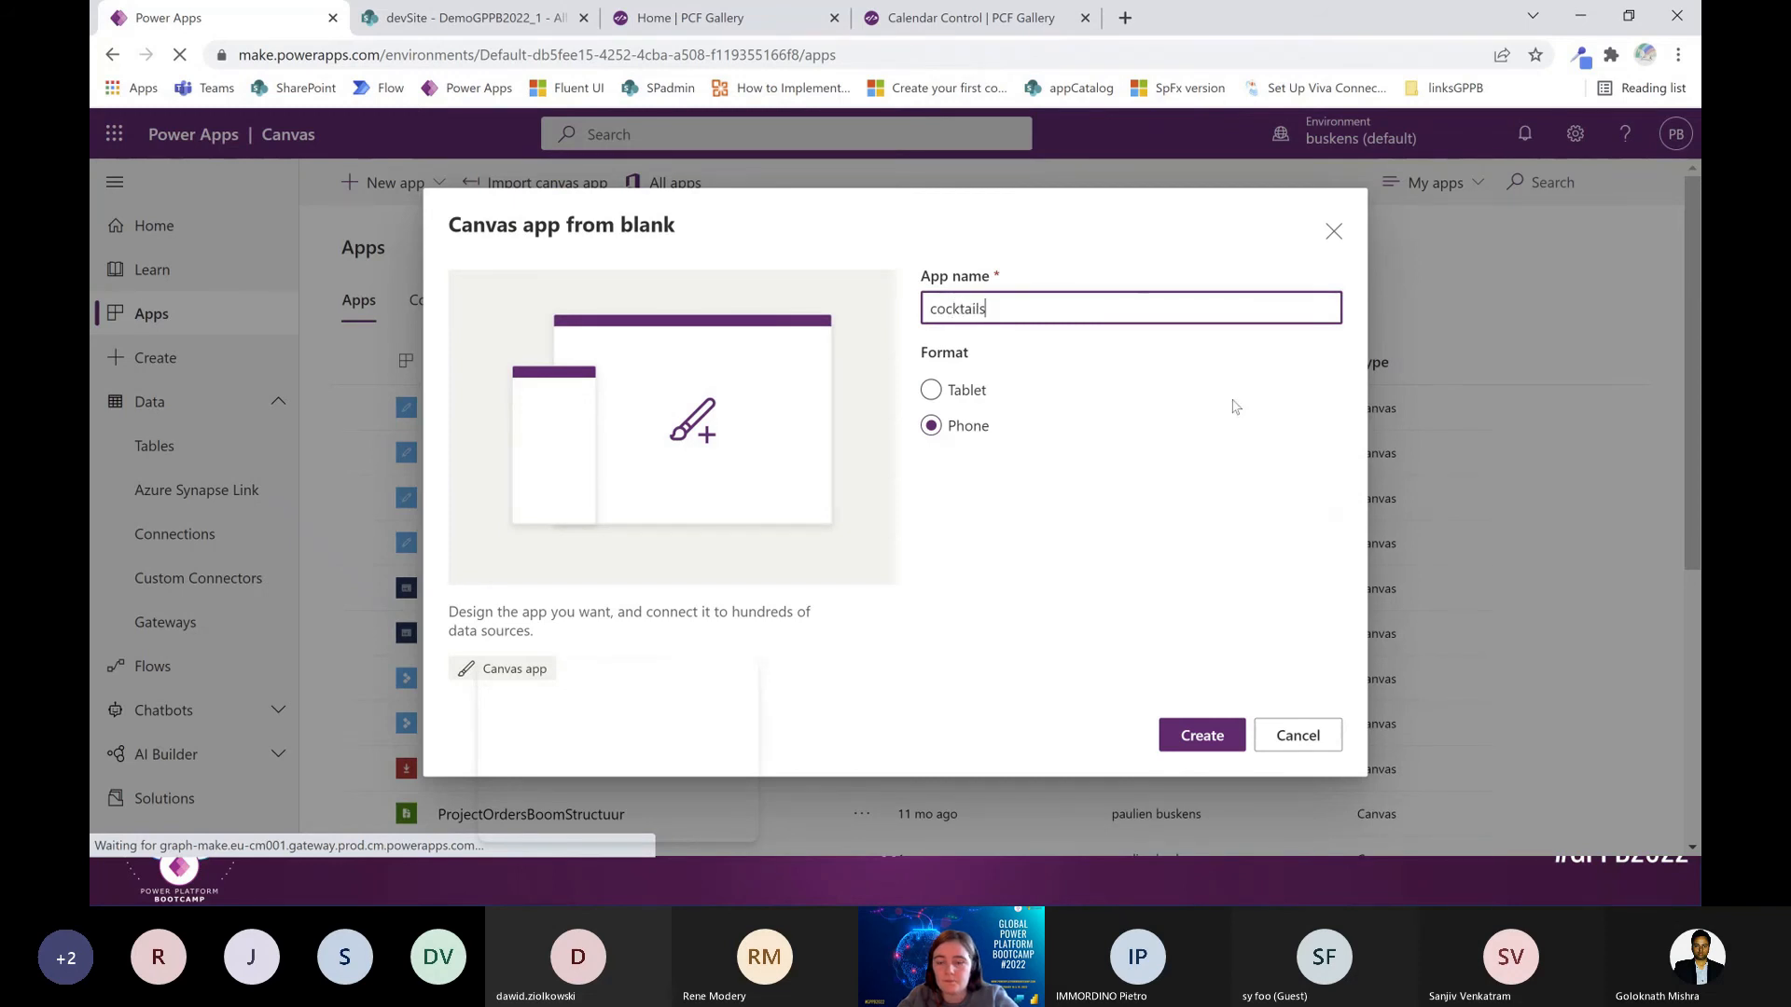
pyautogui.click(1180, 752)
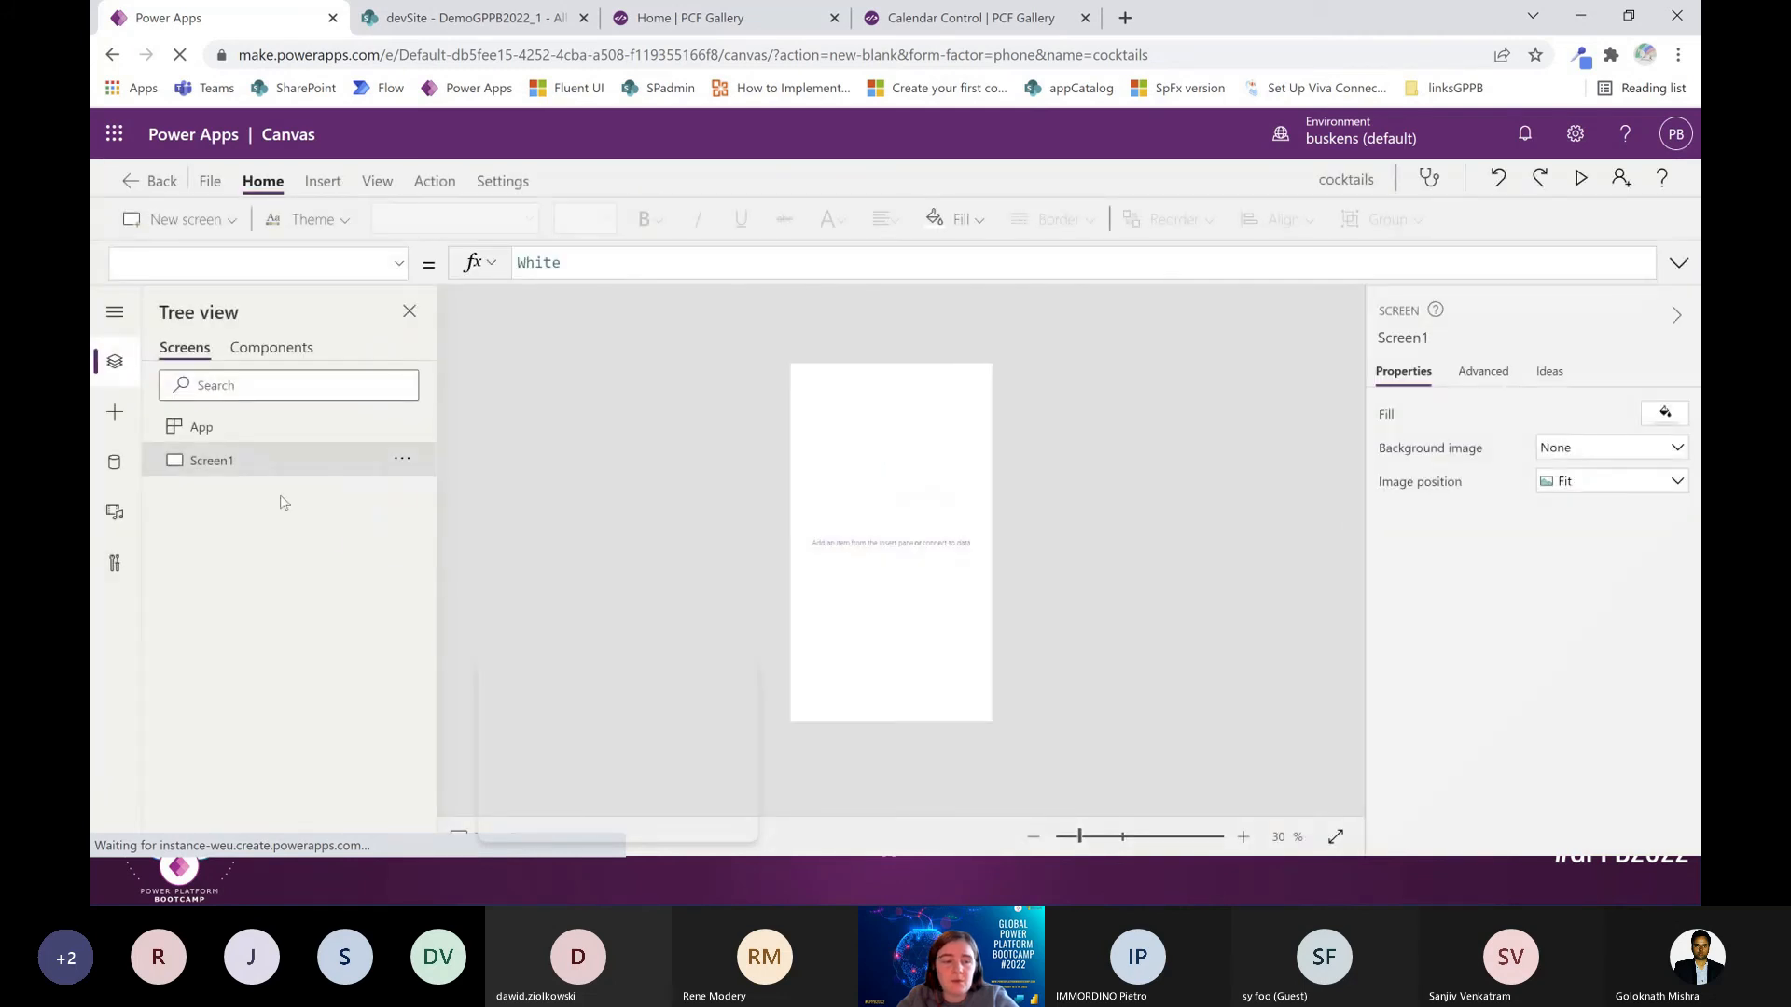
# Add the Cocktail connector as the app's data source, entering its API key, and decline saving the password in the browser
pyautogui.click(115, 464)
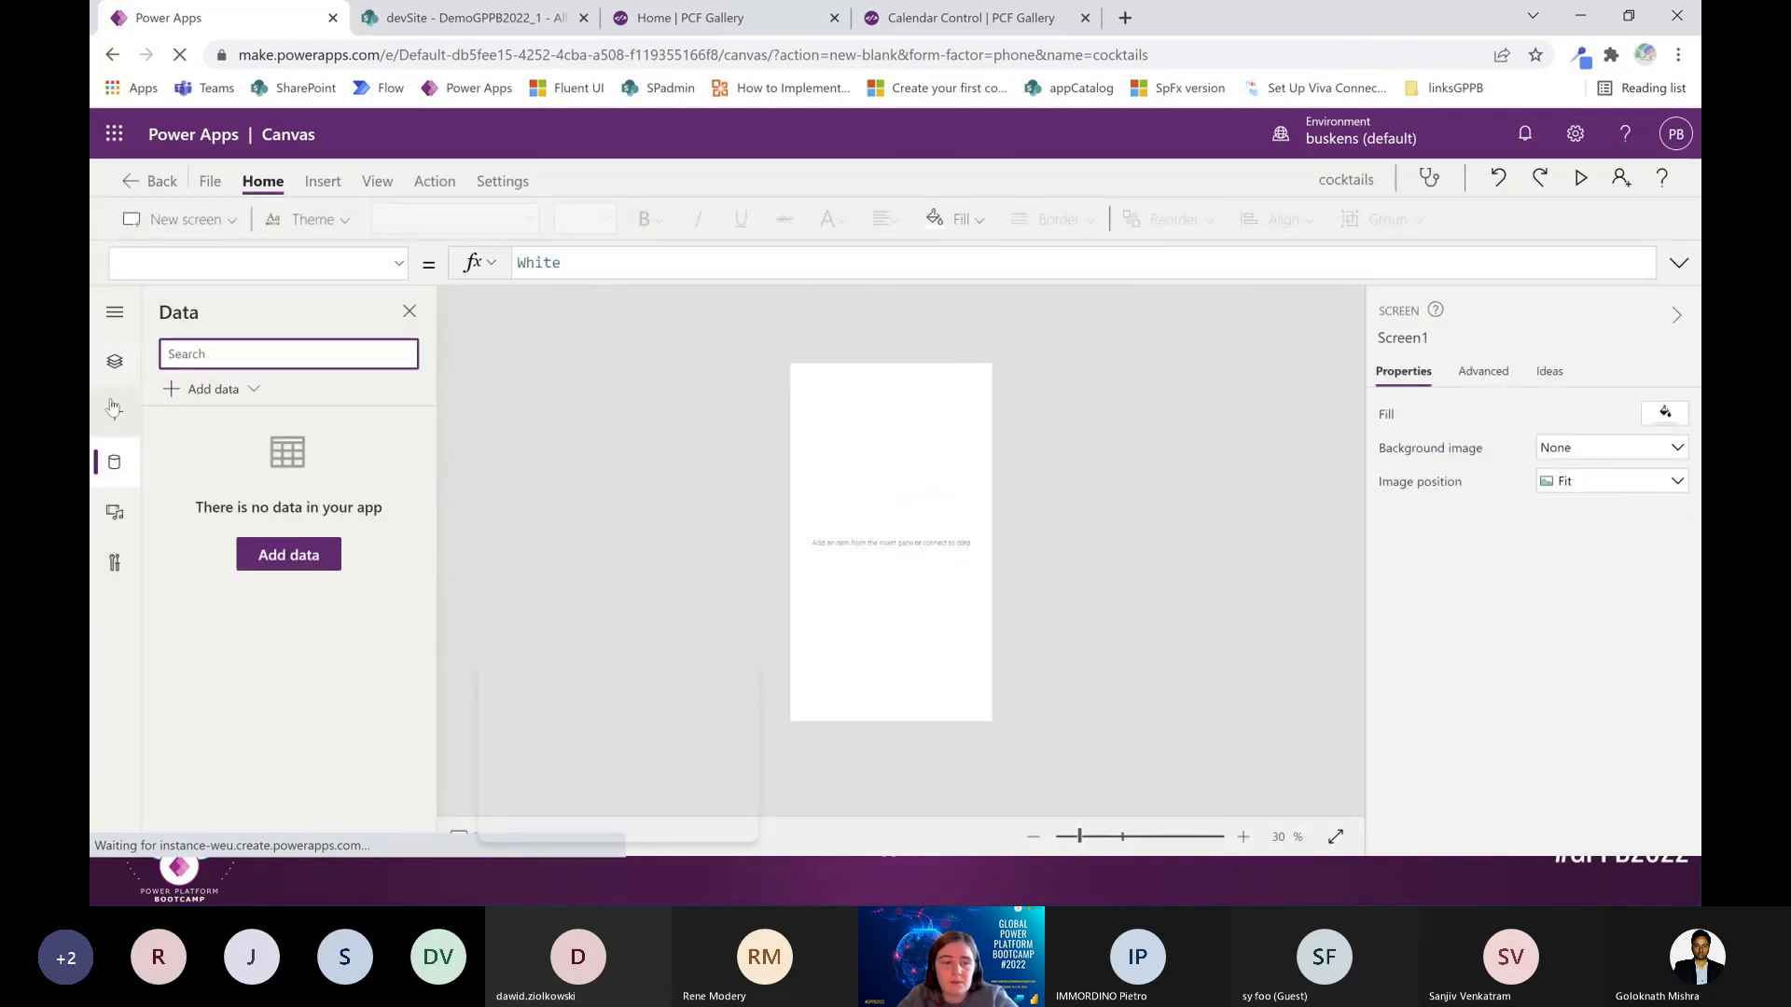
pyautogui.click(287, 556)
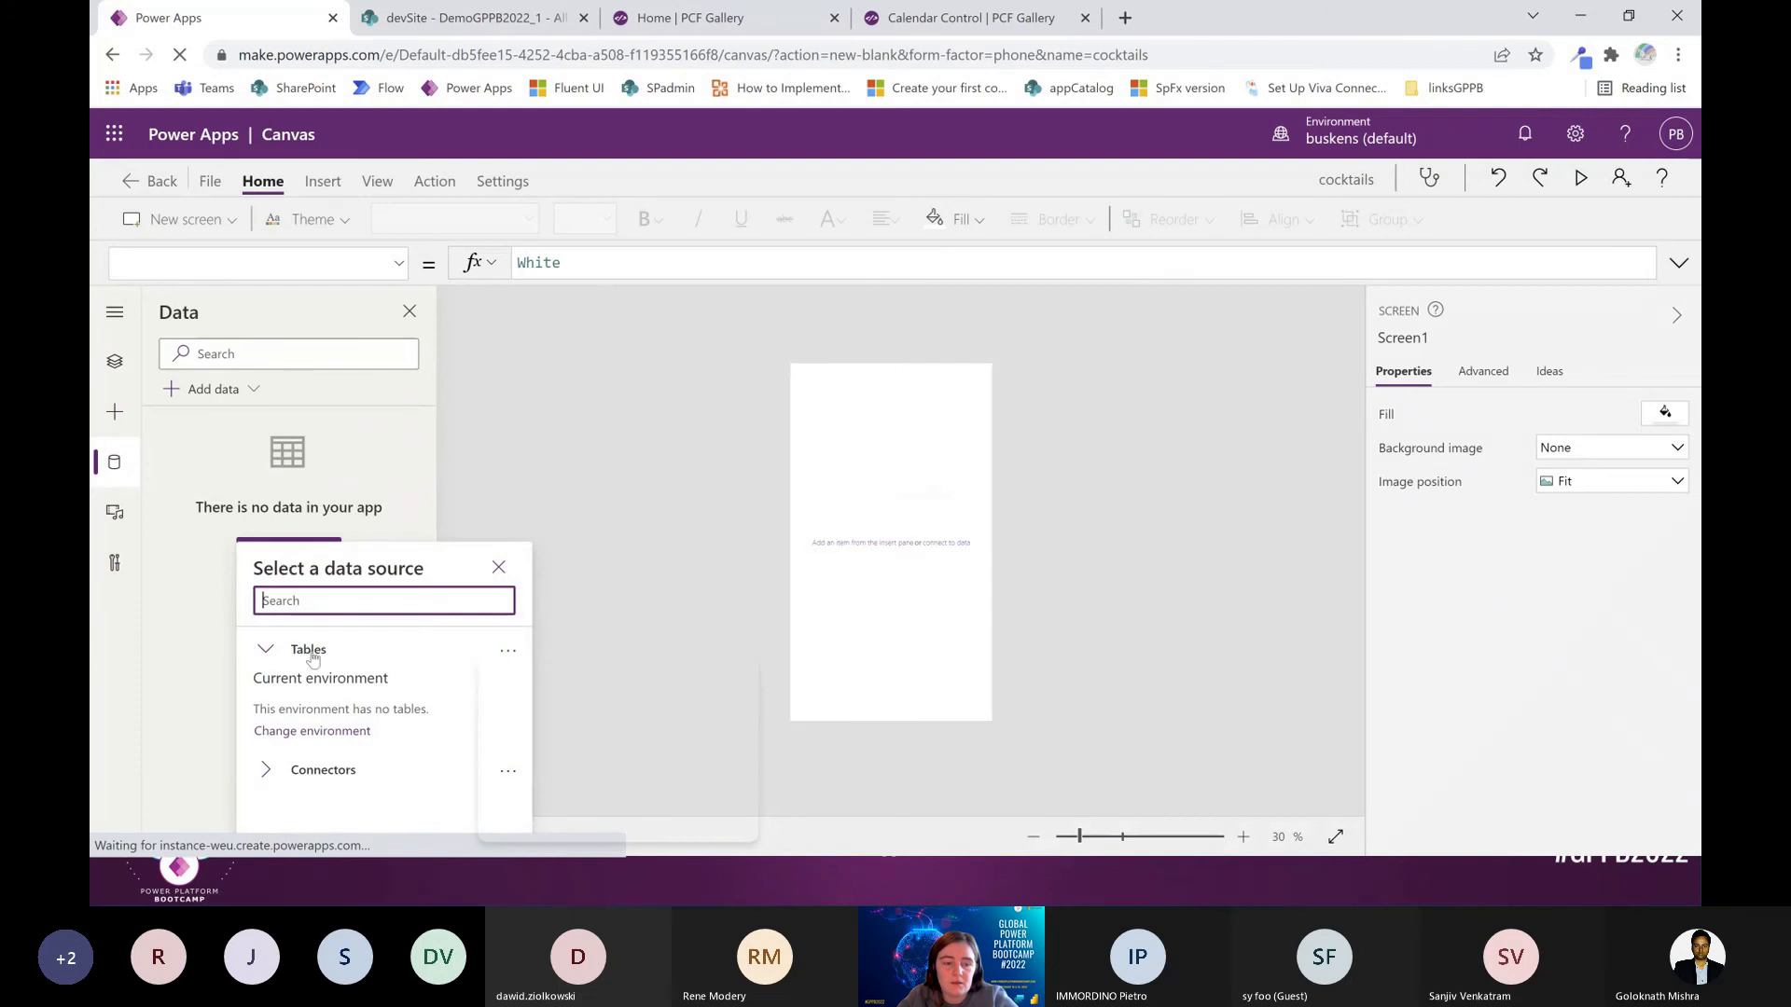
pyautogui.click(358, 602)
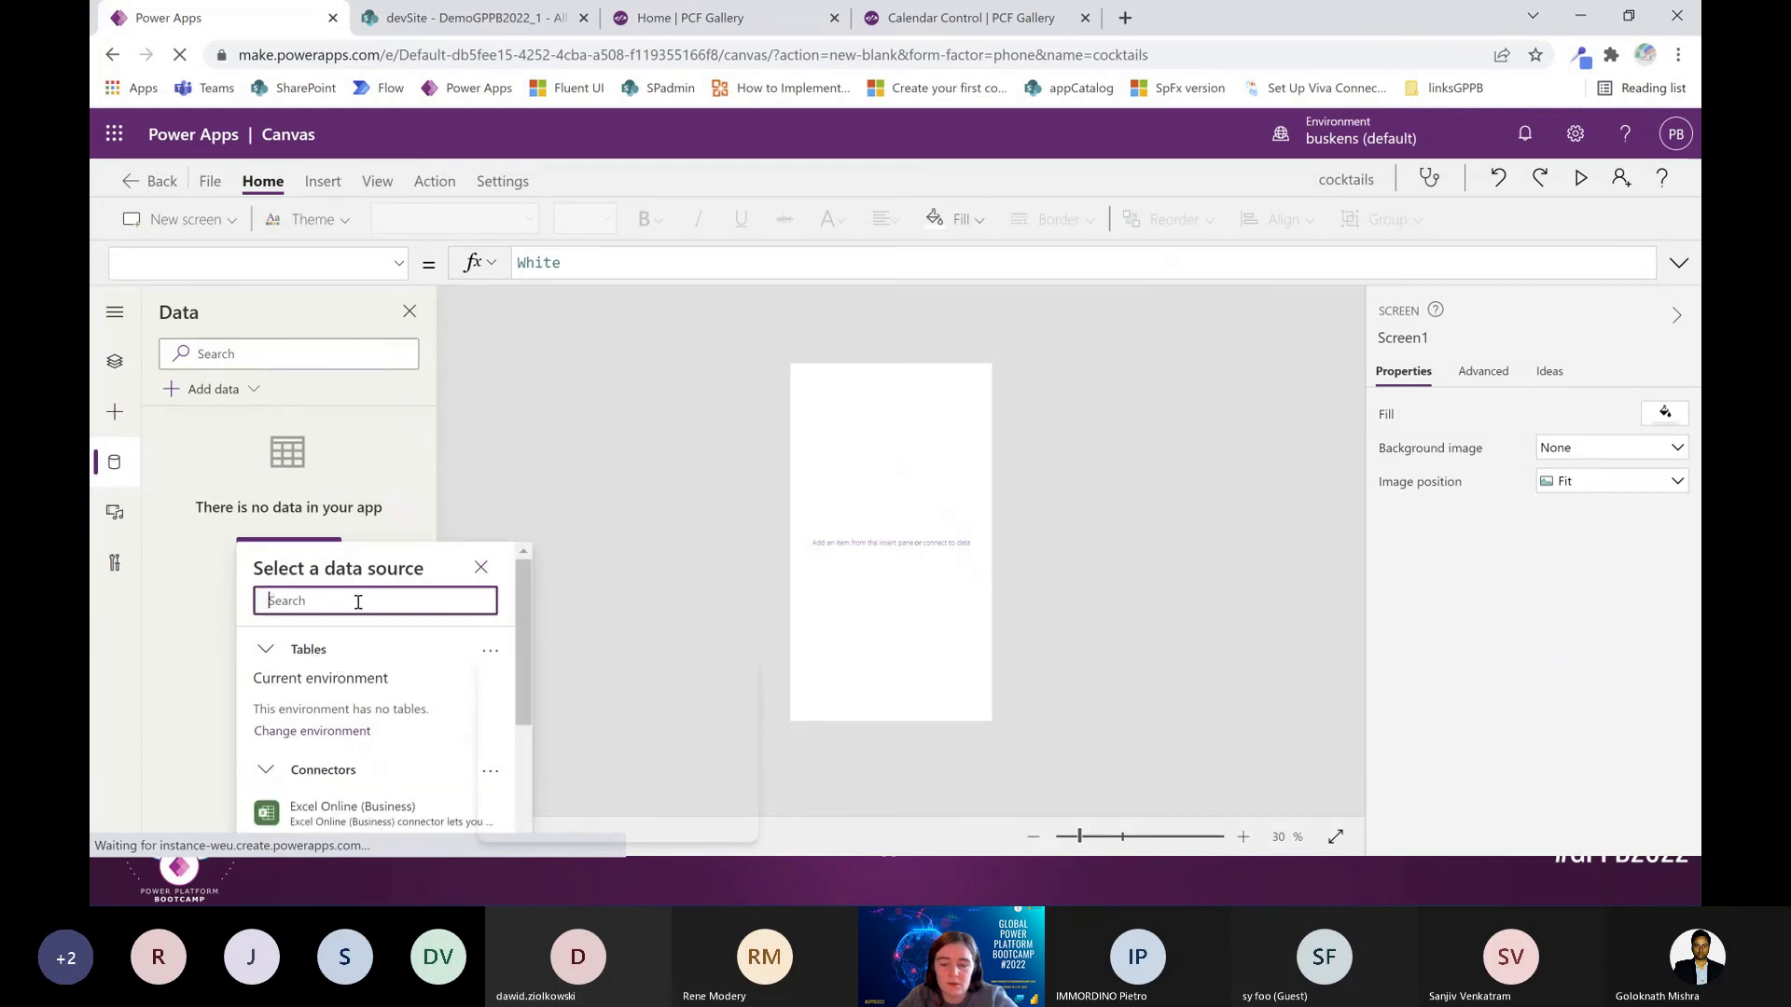
pyautogui.write('coc')
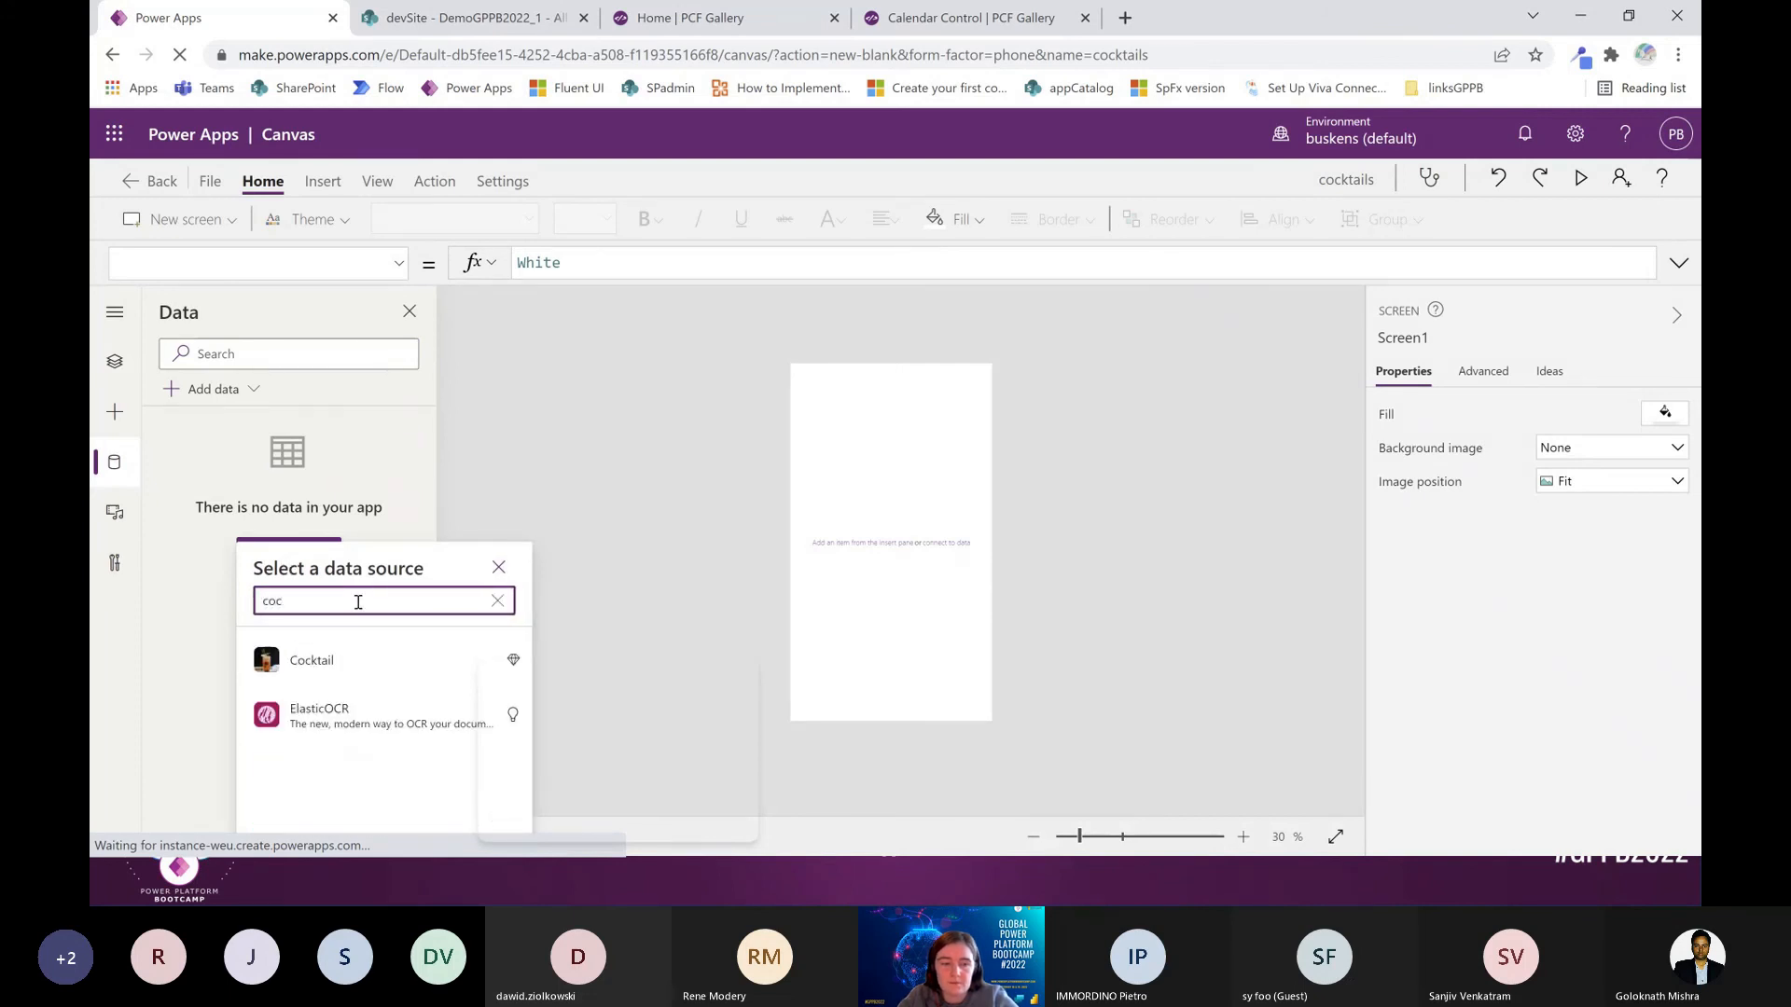
pyautogui.click(358, 662)
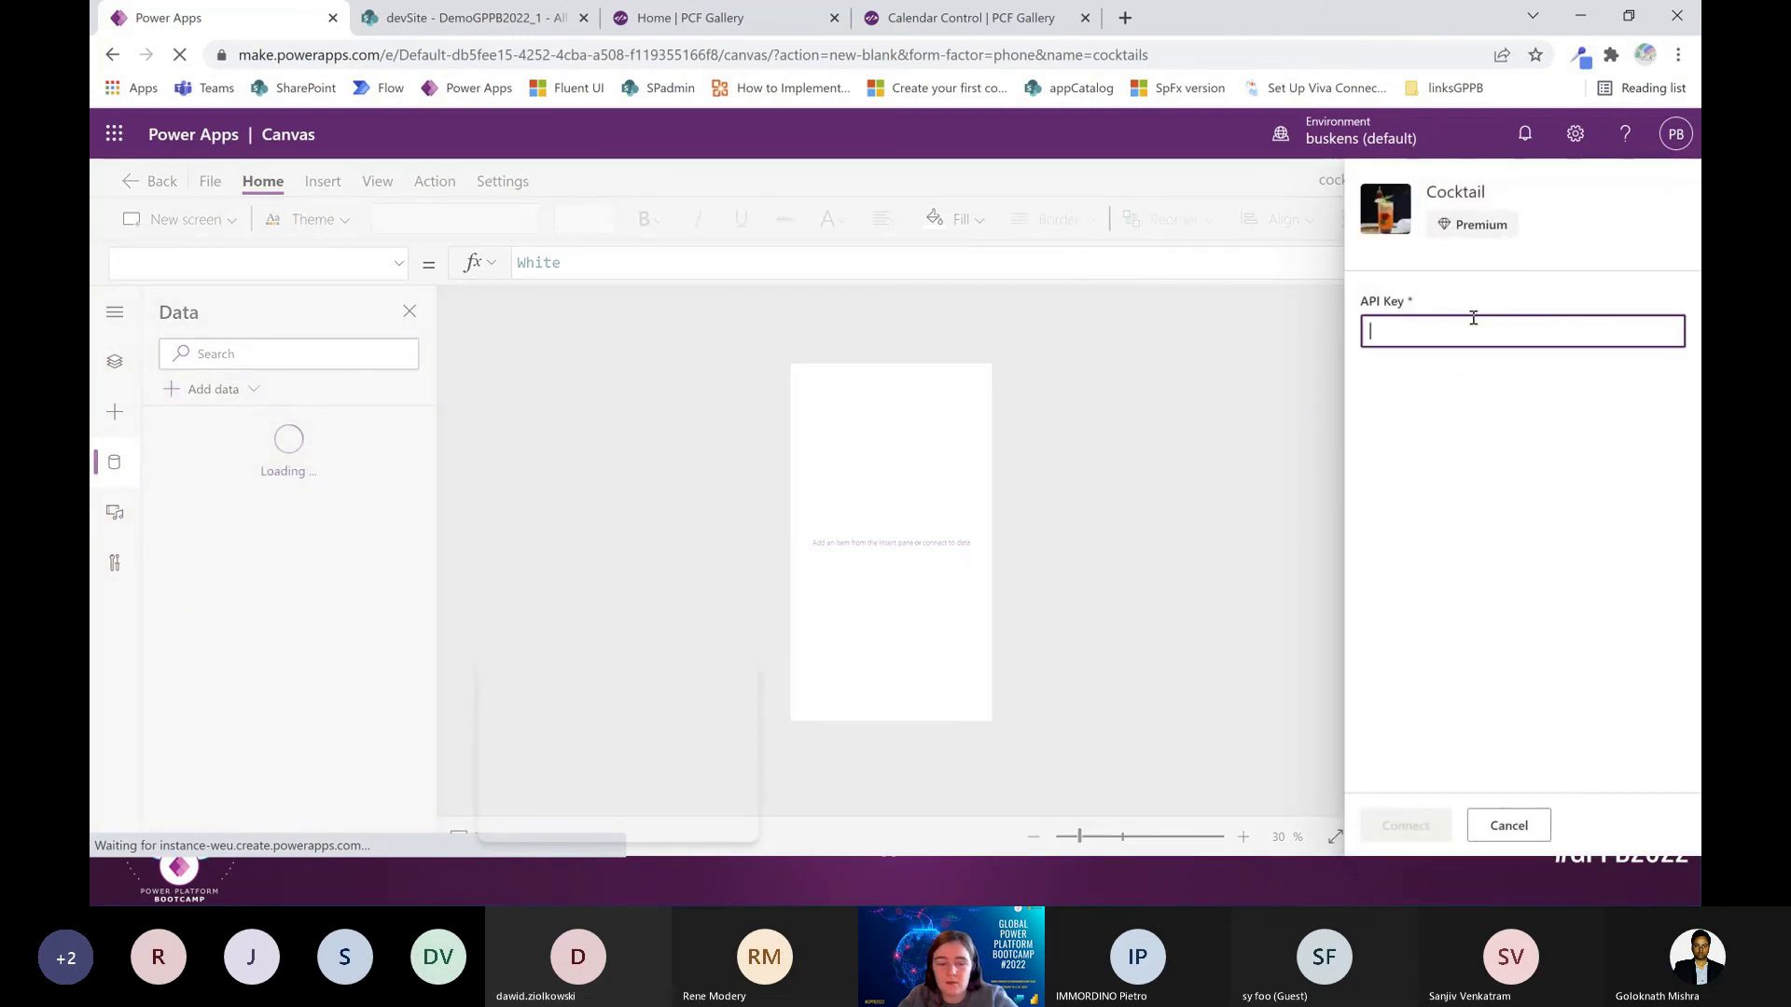
pyautogui.write('1')
pyautogui.click(1429, 826)
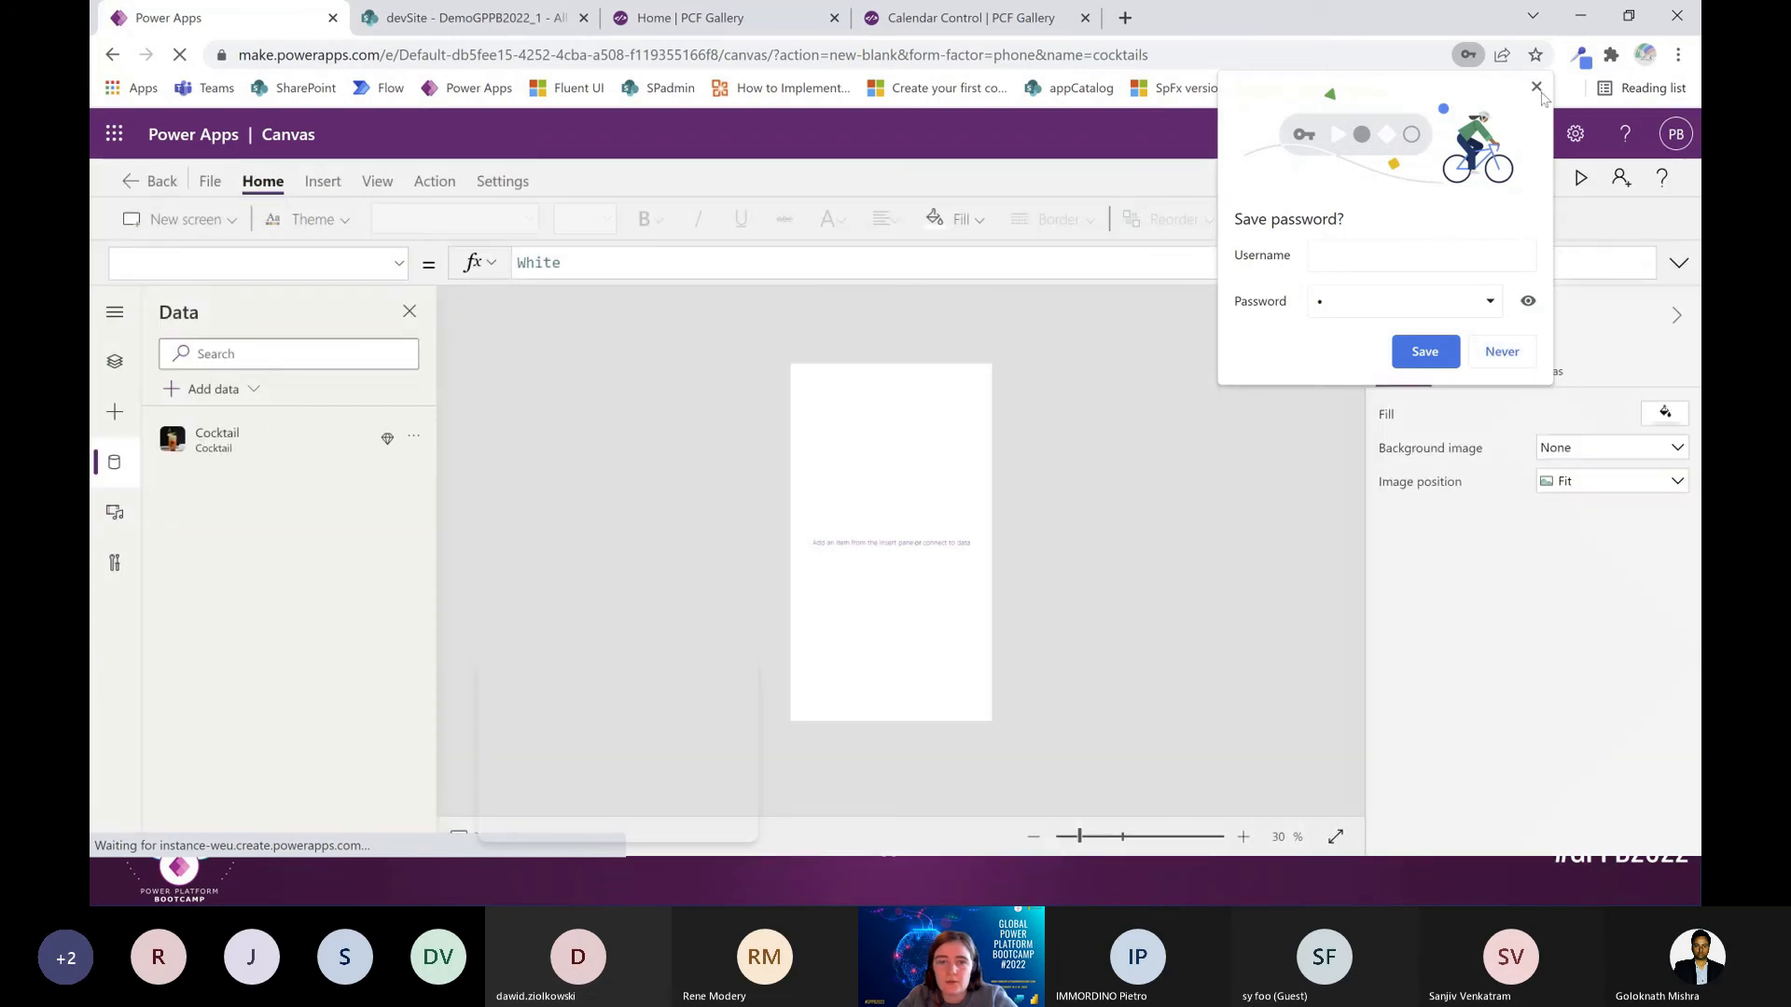
pyautogui.click(1500, 352)
pyautogui.click(323, 181)
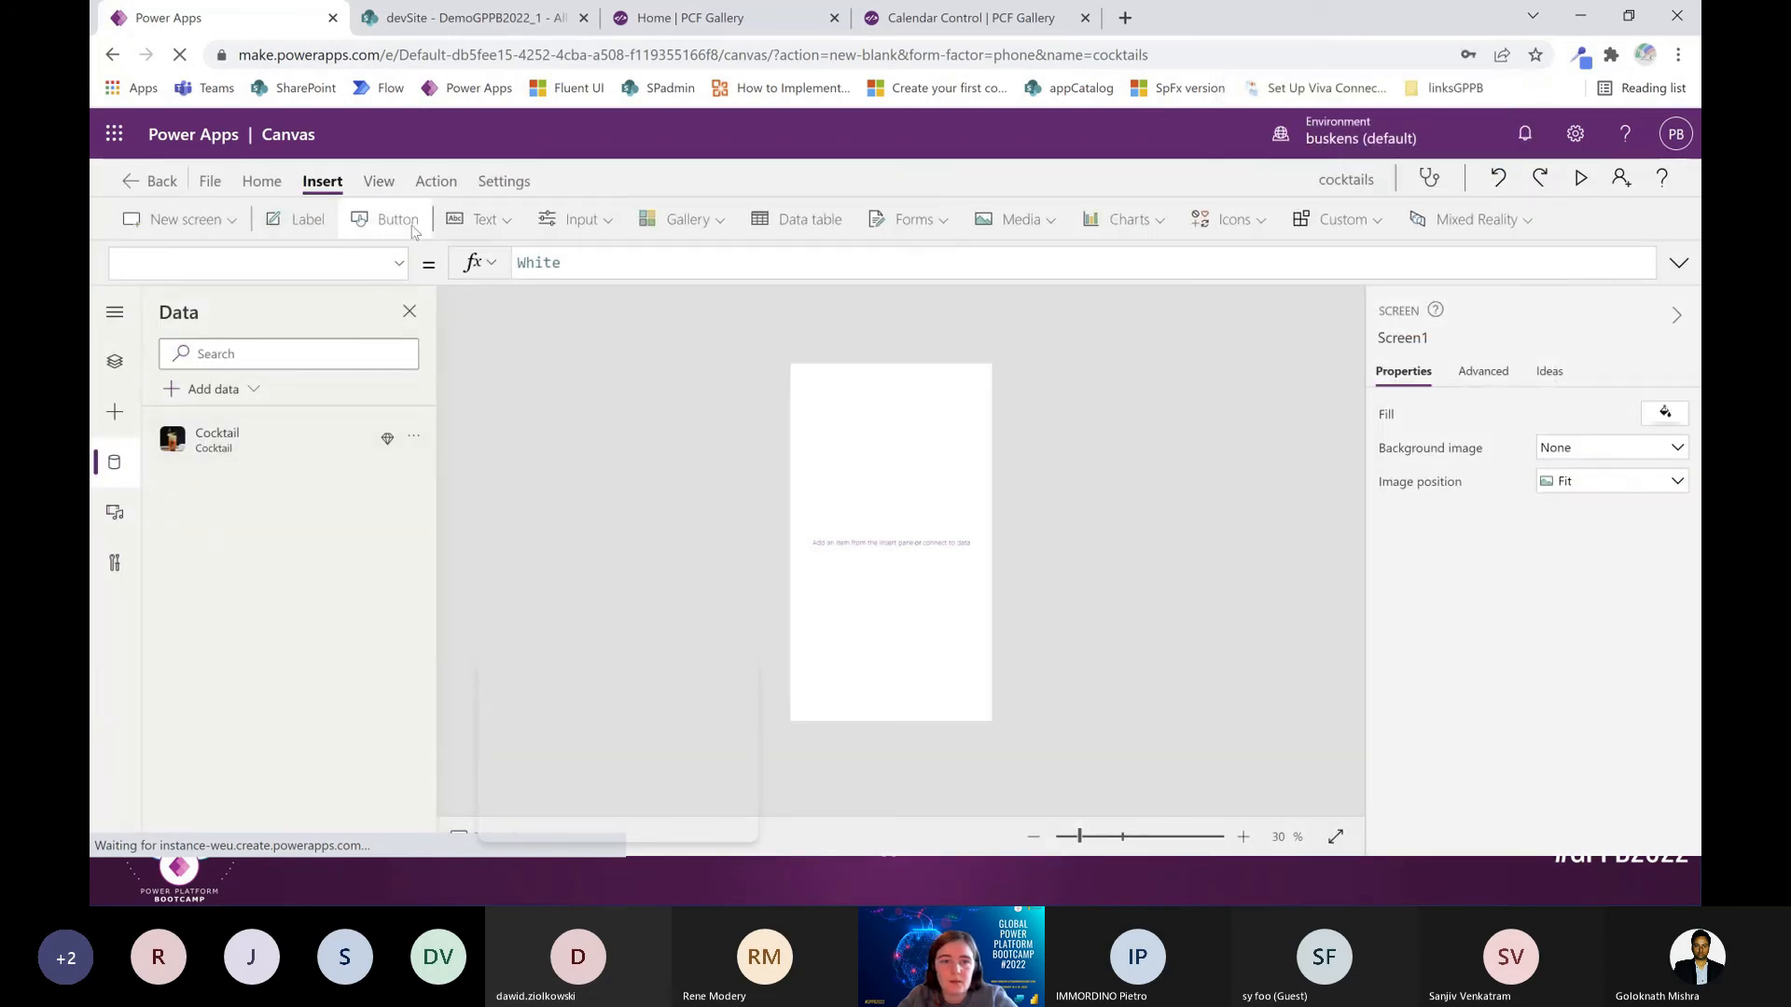
pyautogui.click(682, 219)
pyautogui.click(724, 292)
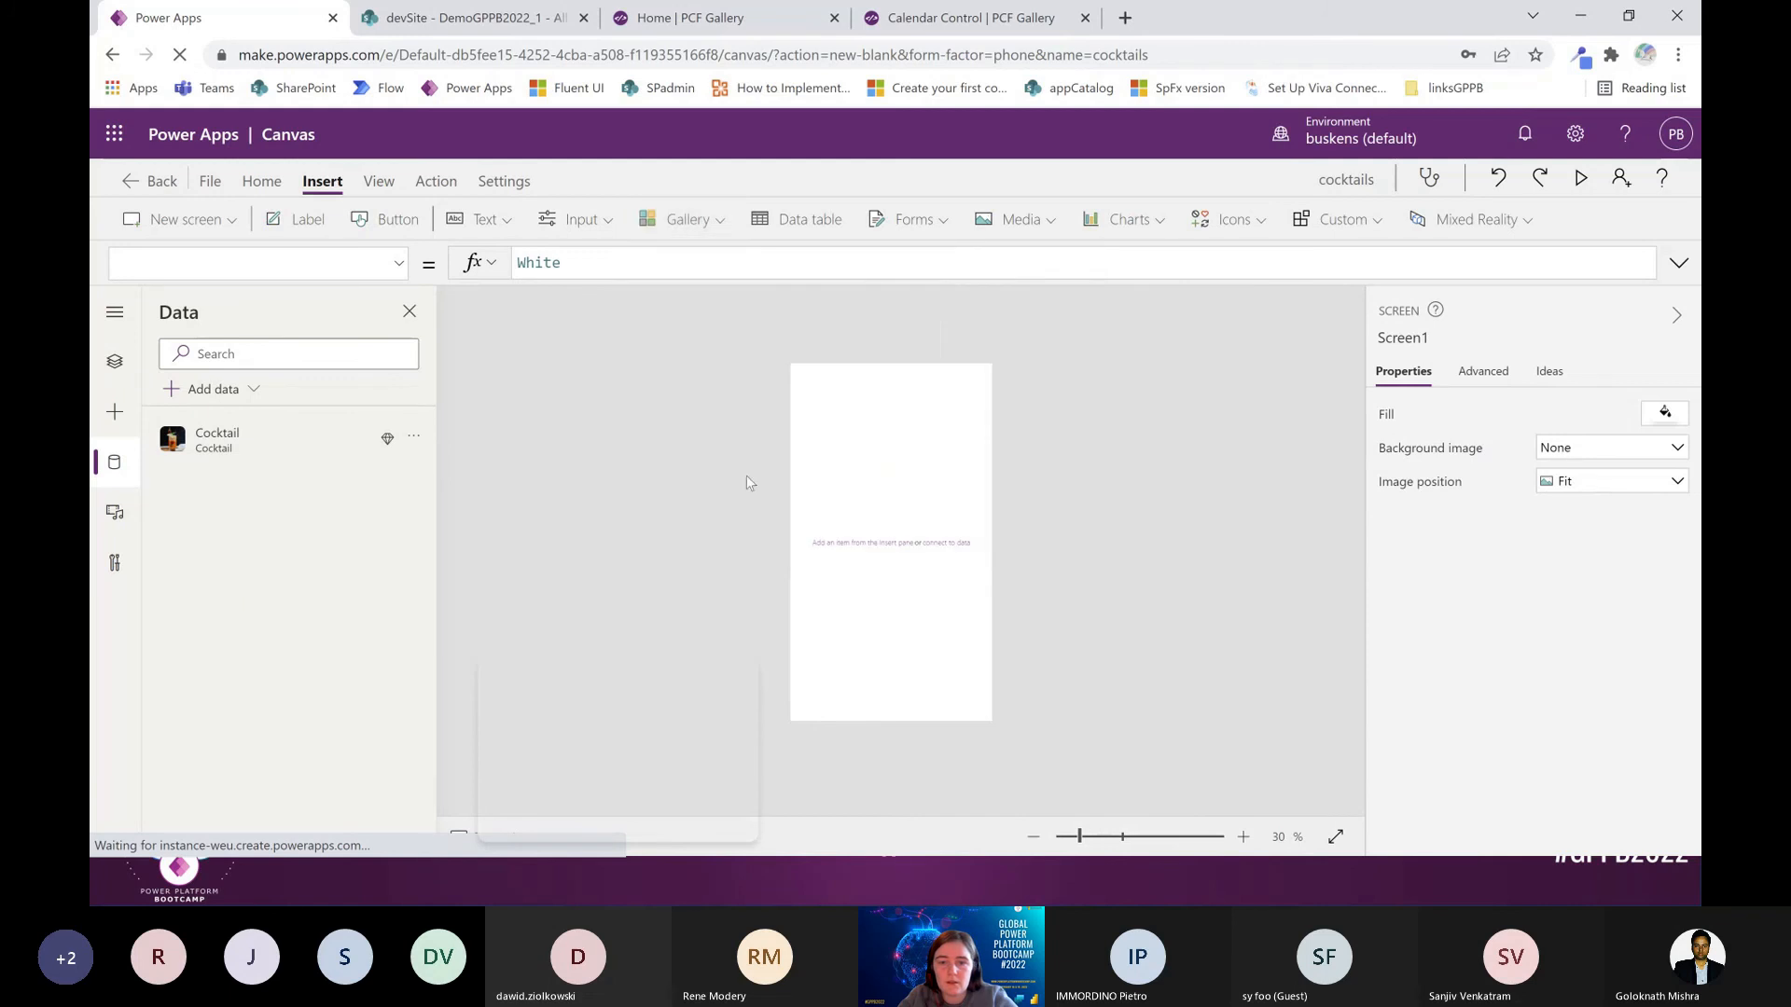
pyautogui.click(870, 440)
pyautogui.press('Delete')
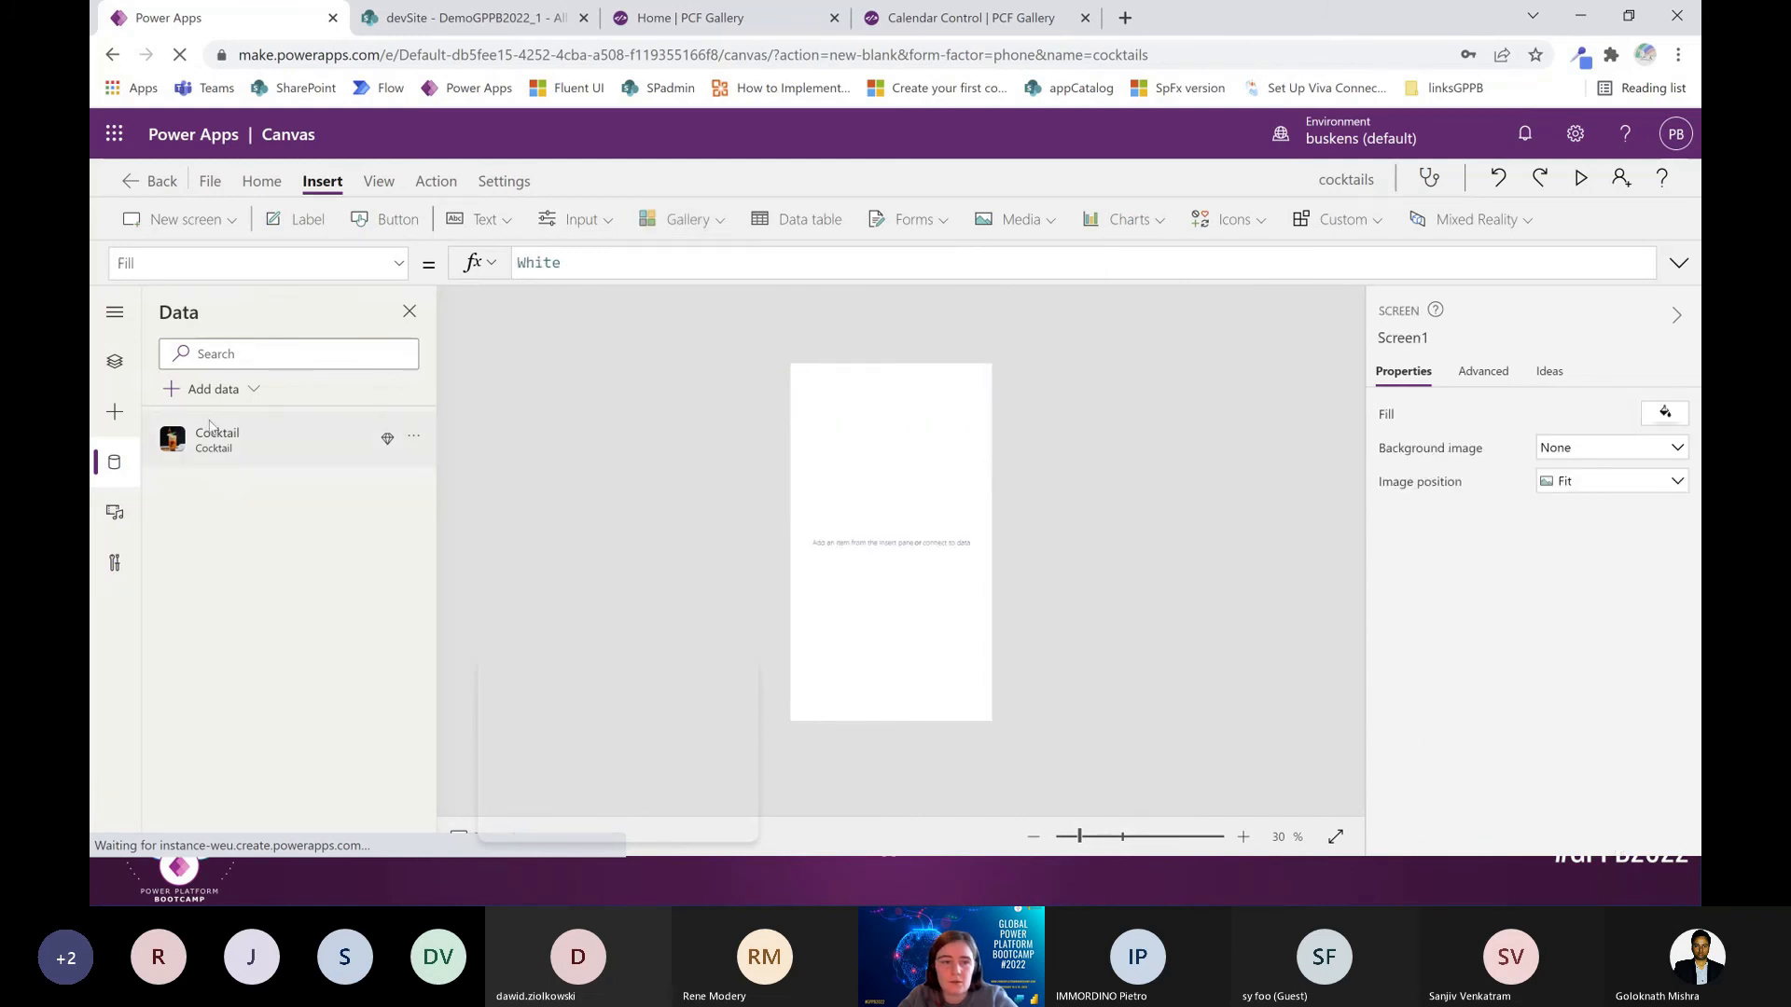
# Insert a vertical gallery on Screen1 and enlarge it to about 640 by 1070 at vertical position 66
pyautogui.click(114, 361)
pyautogui.click(670, 219)
pyautogui.click(733, 322)
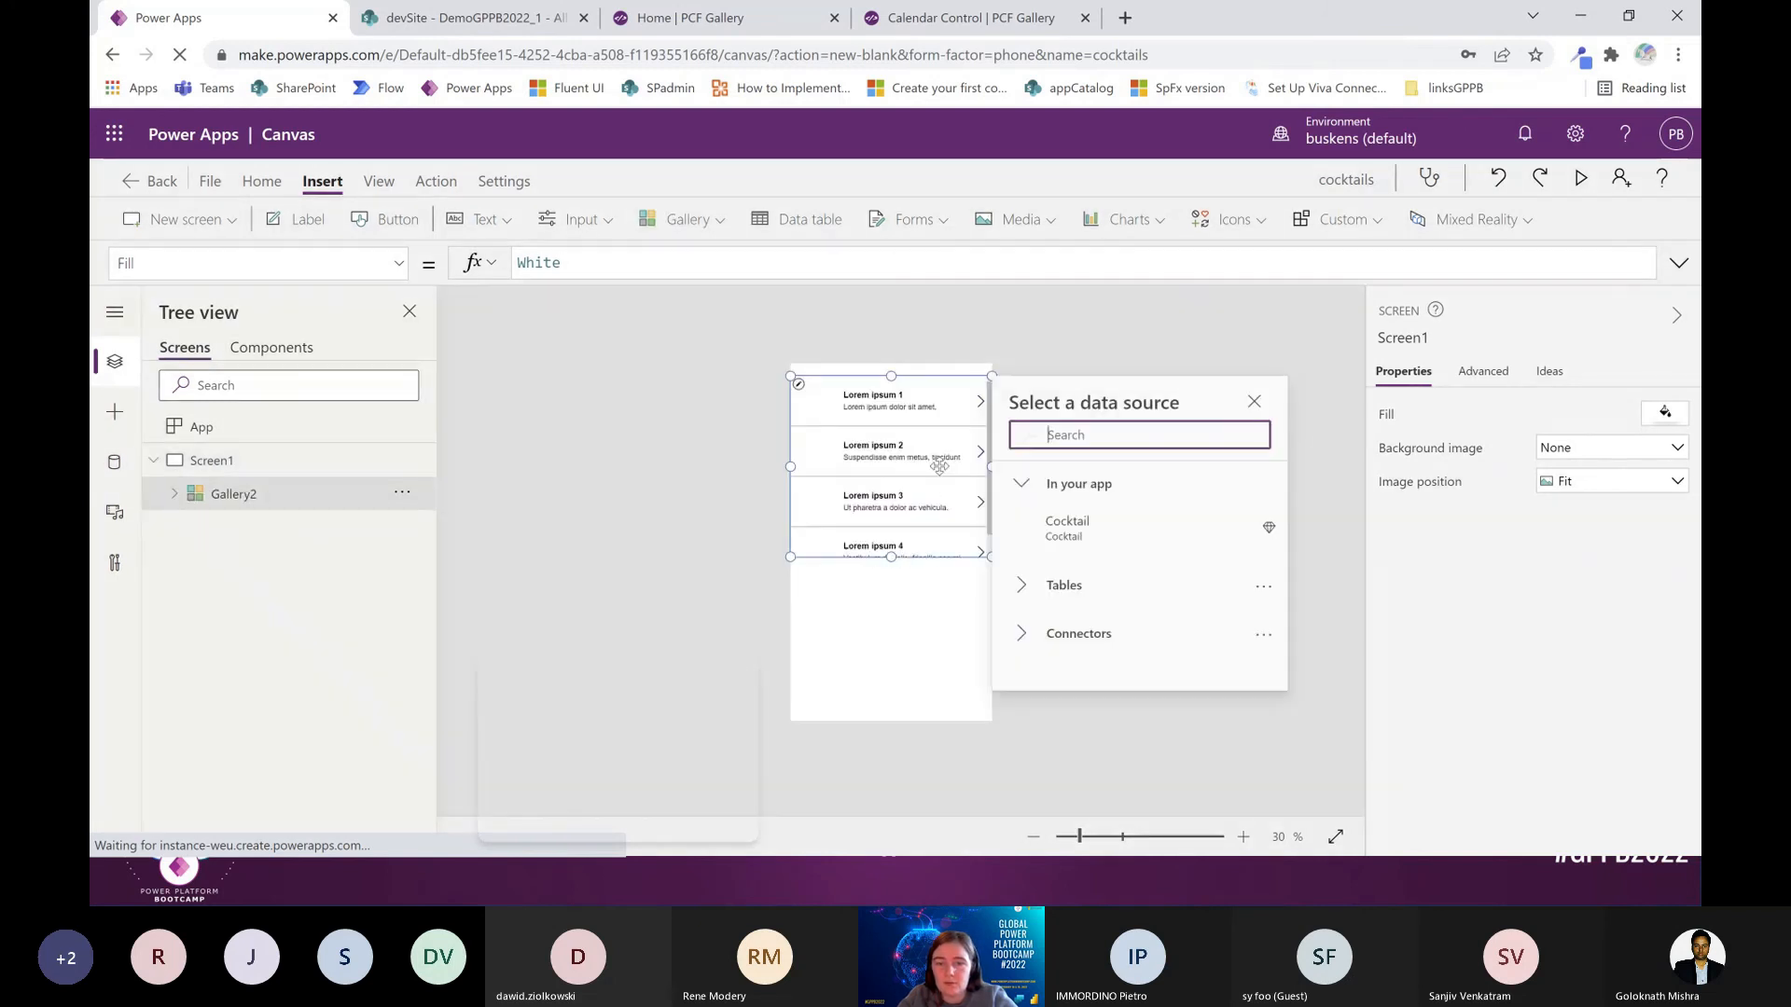
pyautogui.moveTo(912, 490); pyautogui.dragTo(911, 498)
pyautogui.moveTo(891, 566); pyautogui.dragTo(893, 721)
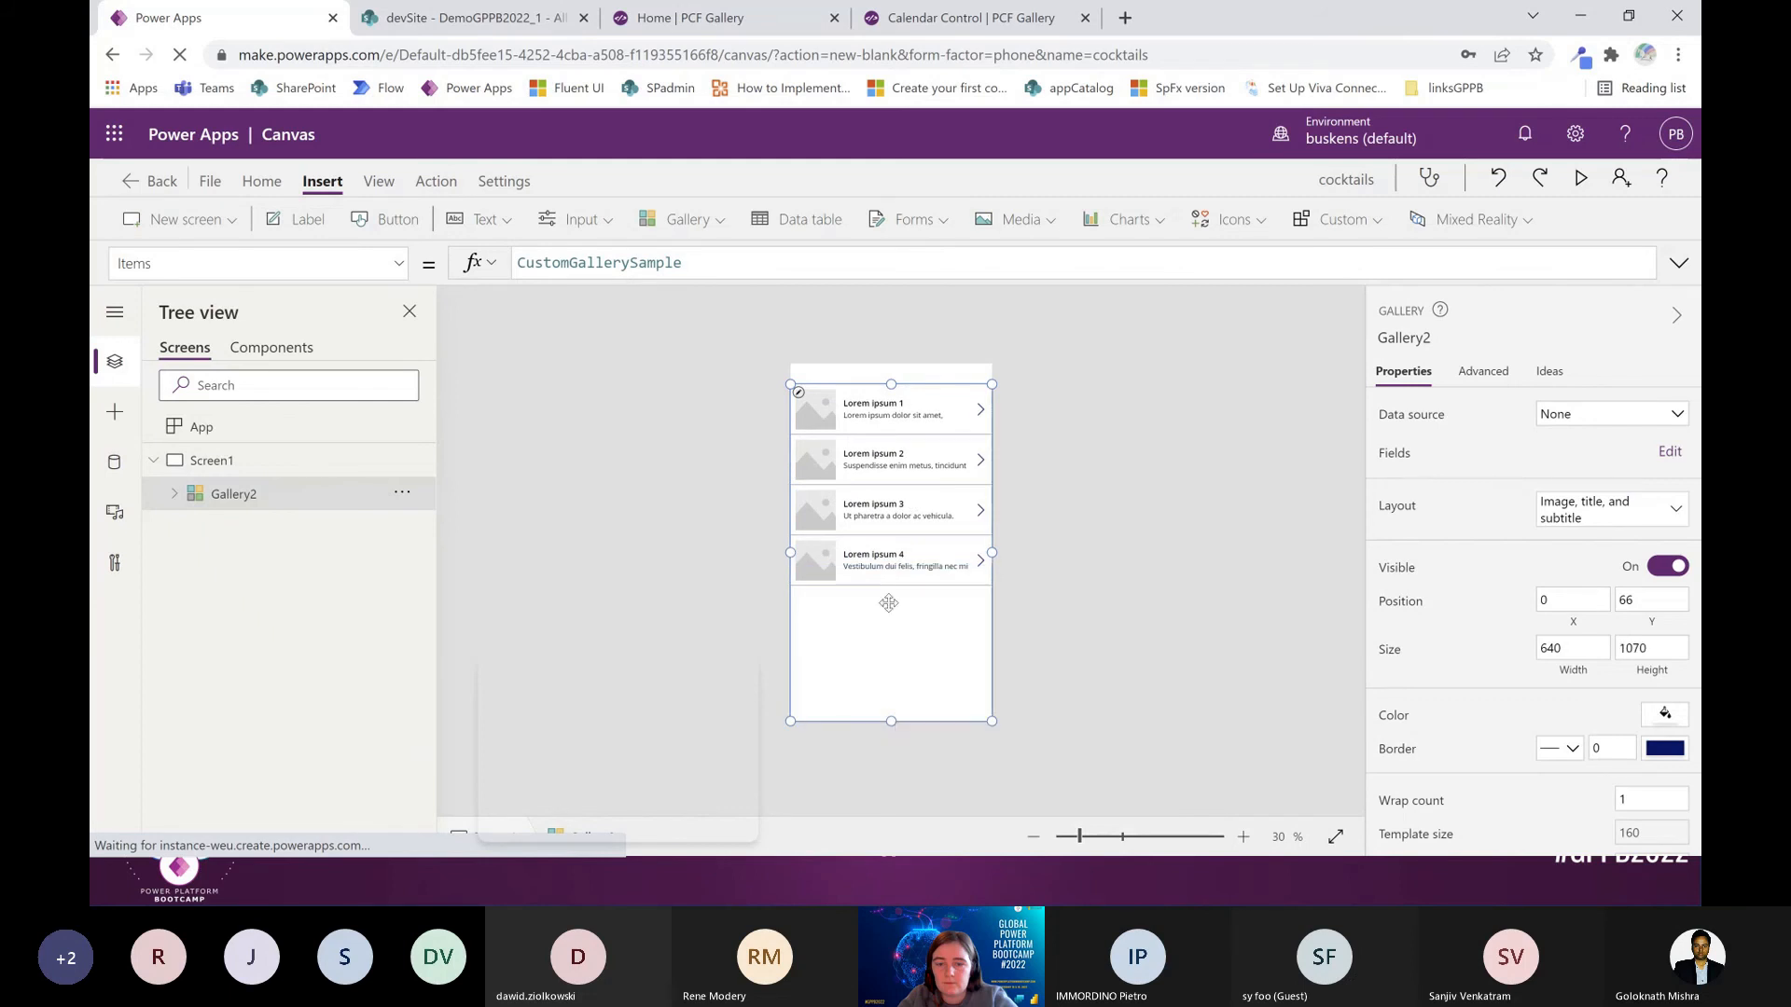
# Set the gallery's Items formula to Cocktail.GetC({s="m"}).drinks
pyautogui.click(919, 507)
pyautogui.click(896, 591)
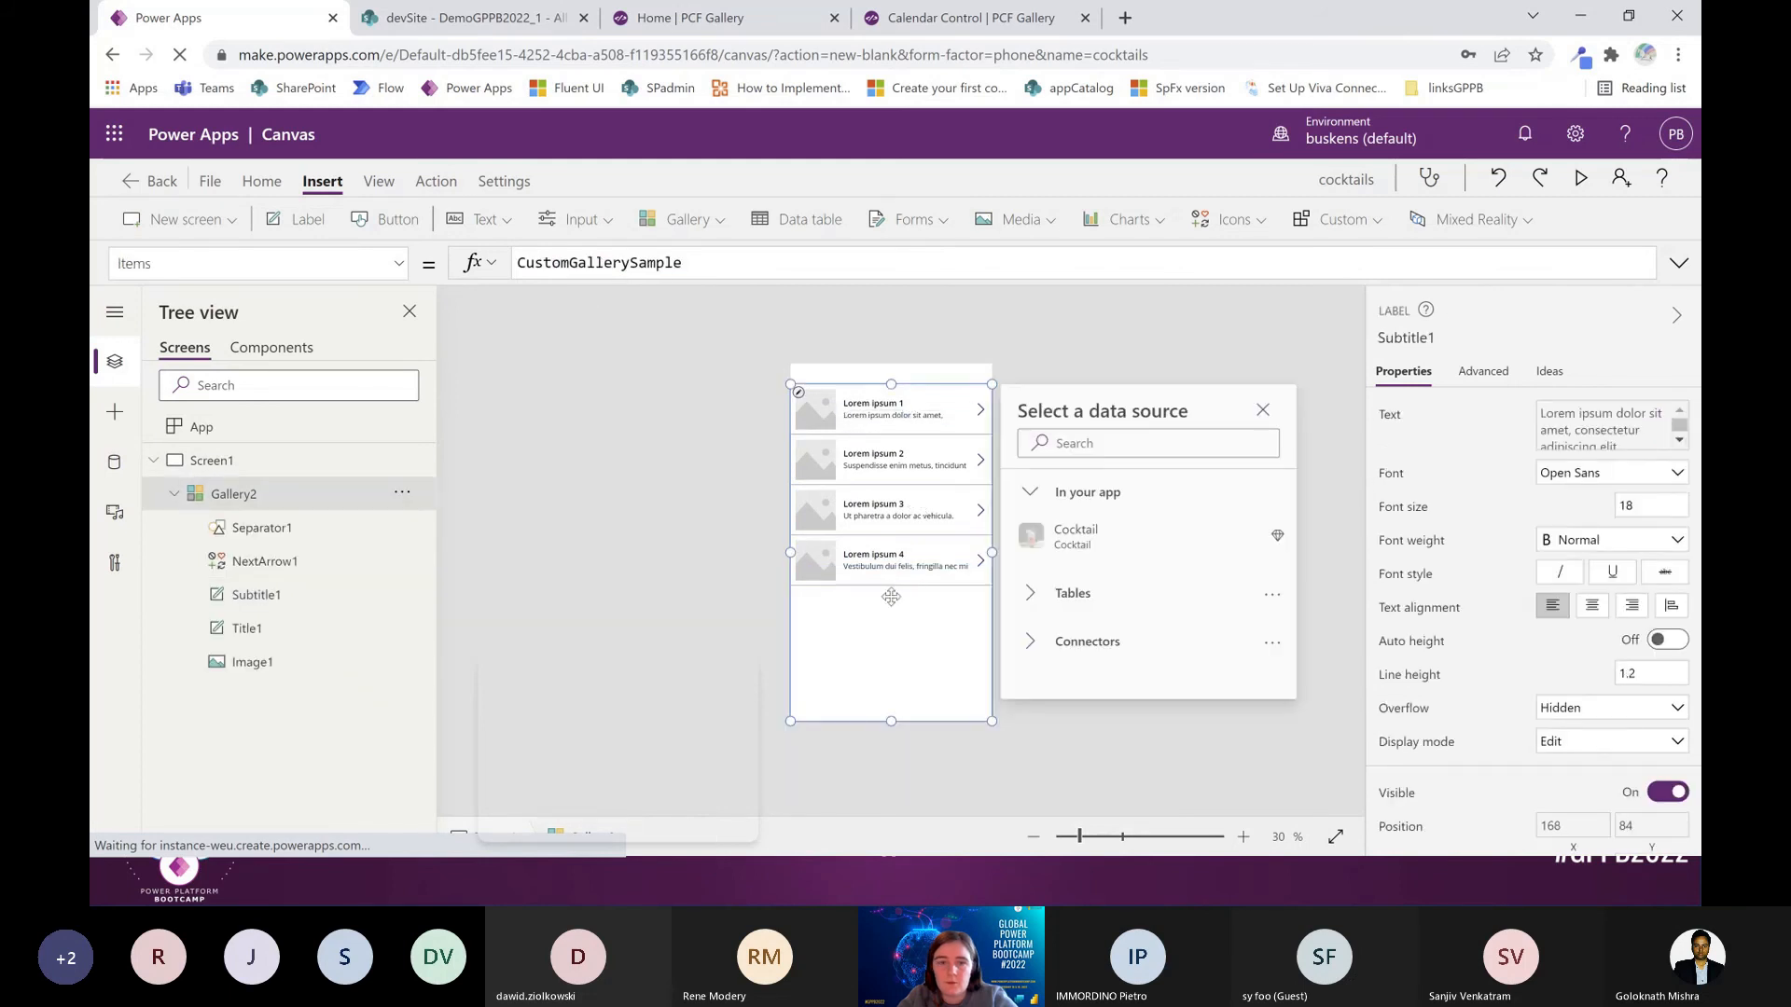
pyautogui.click(714, 270)
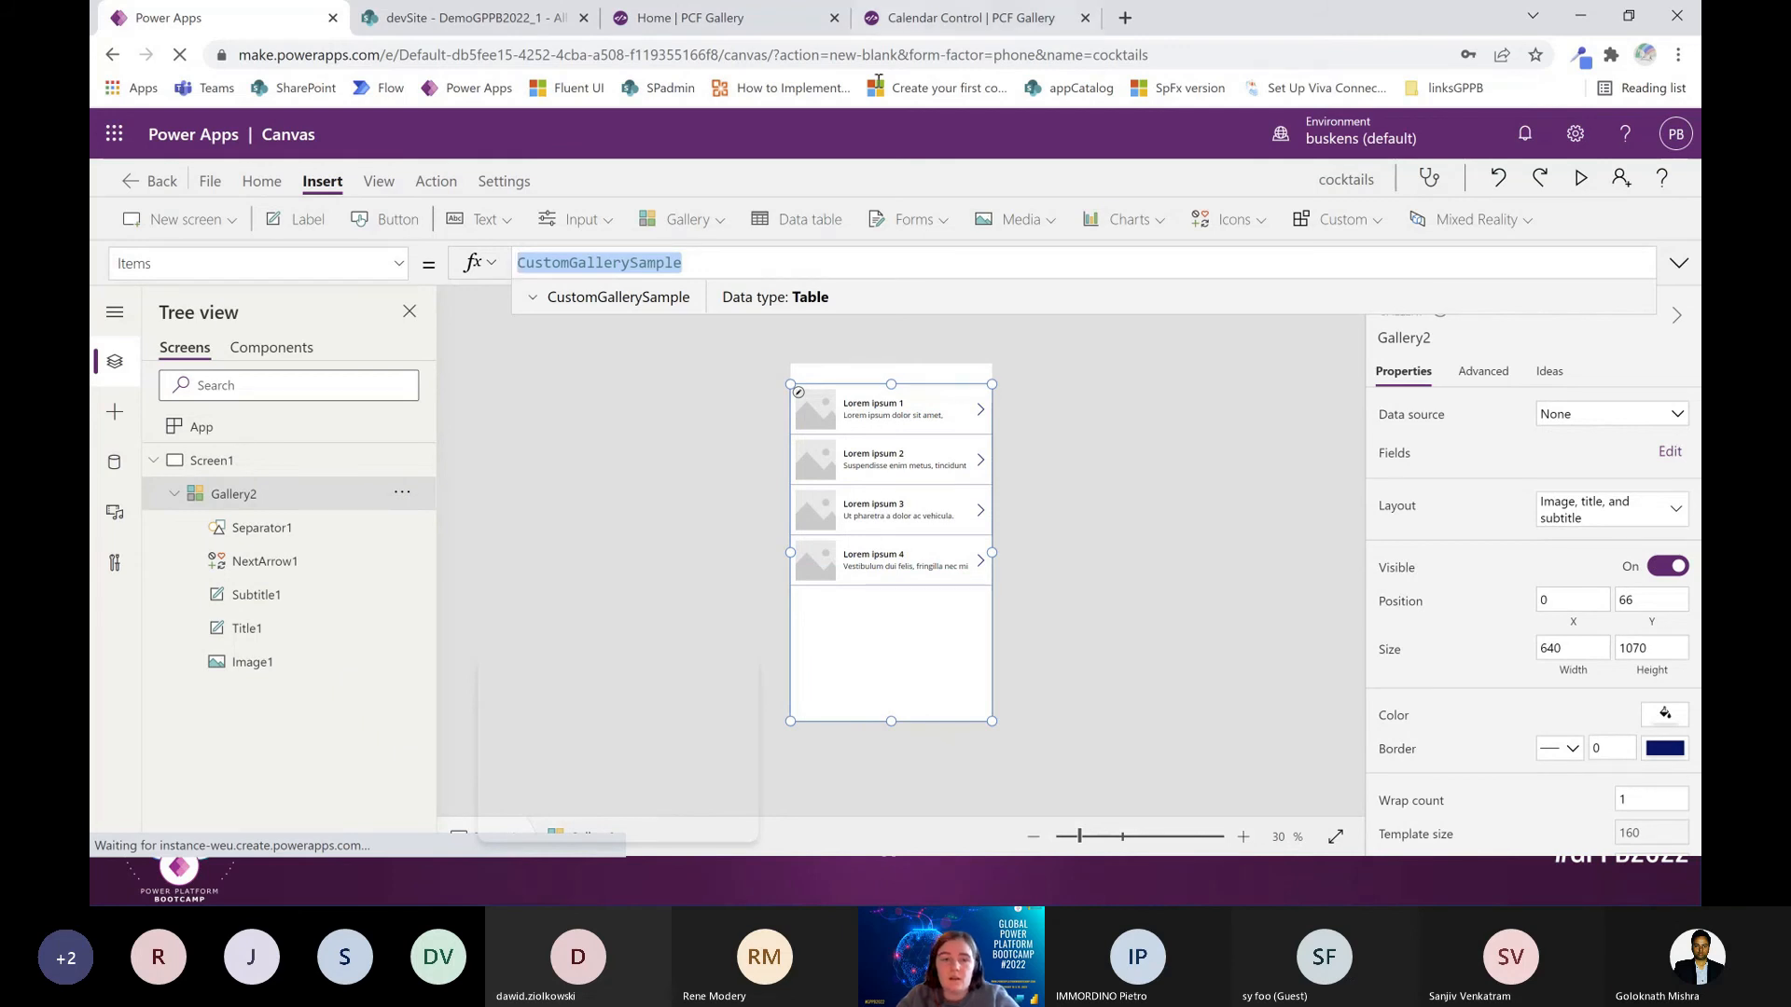
pyautogui.write('Co')
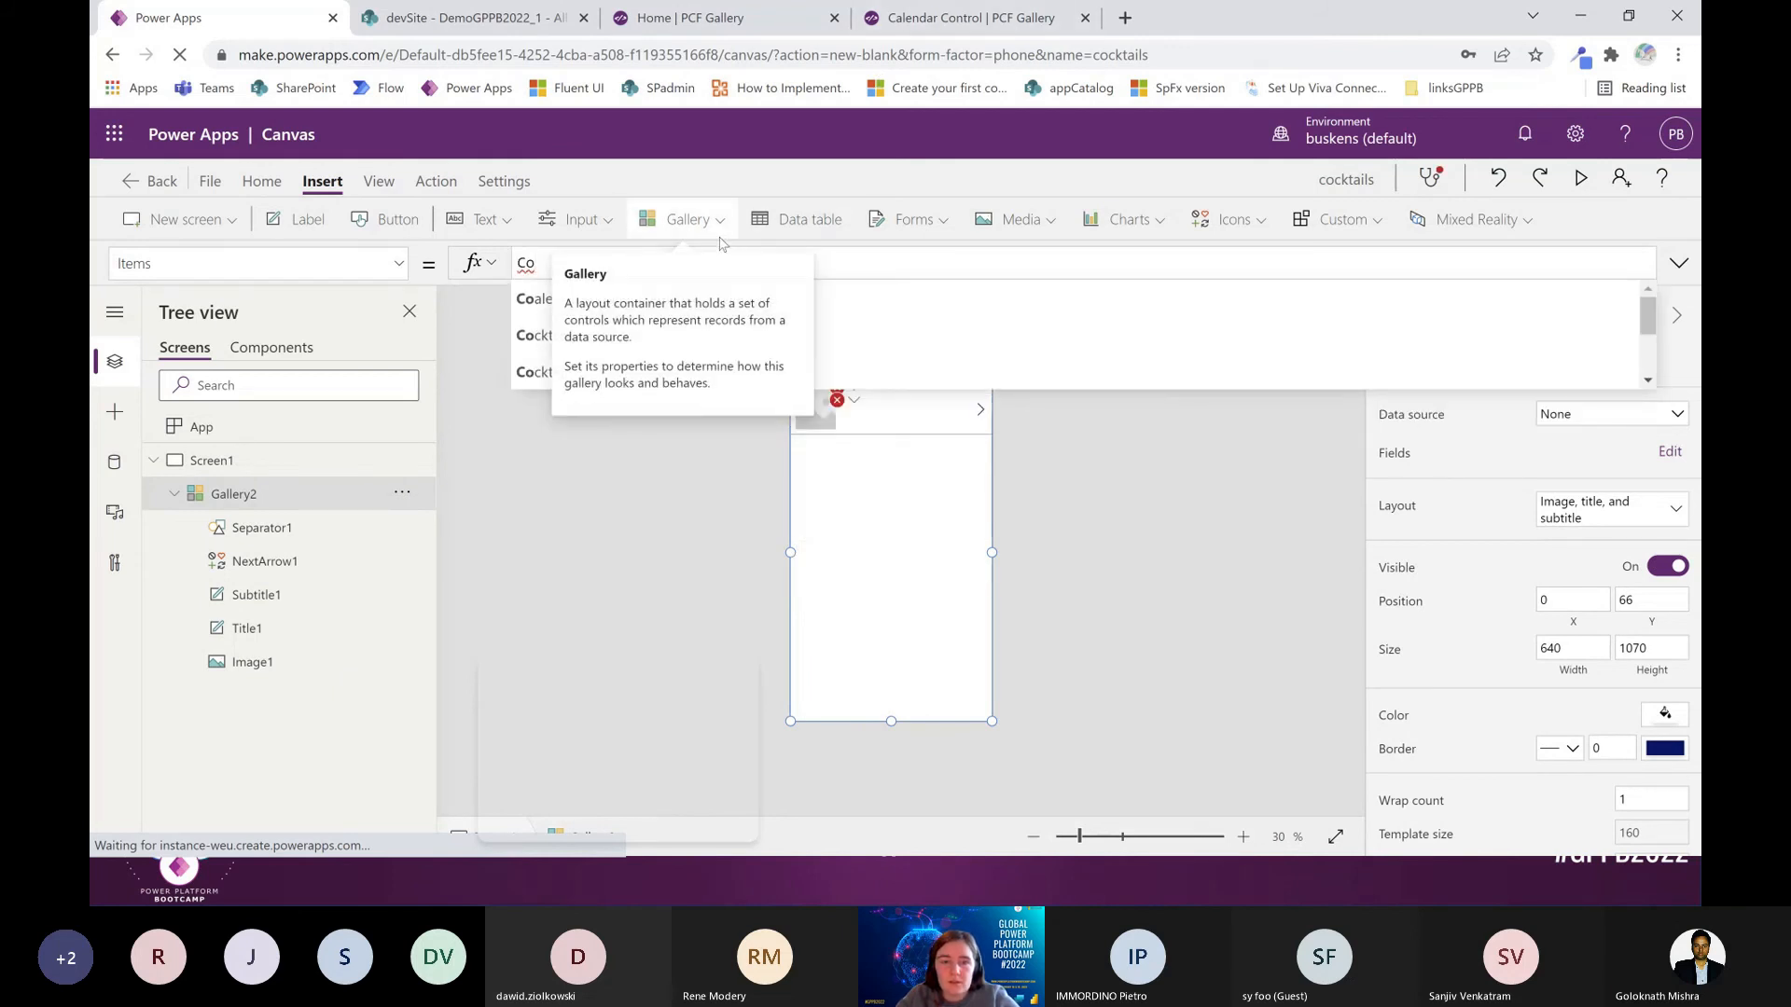
pyautogui.click(578, 335)
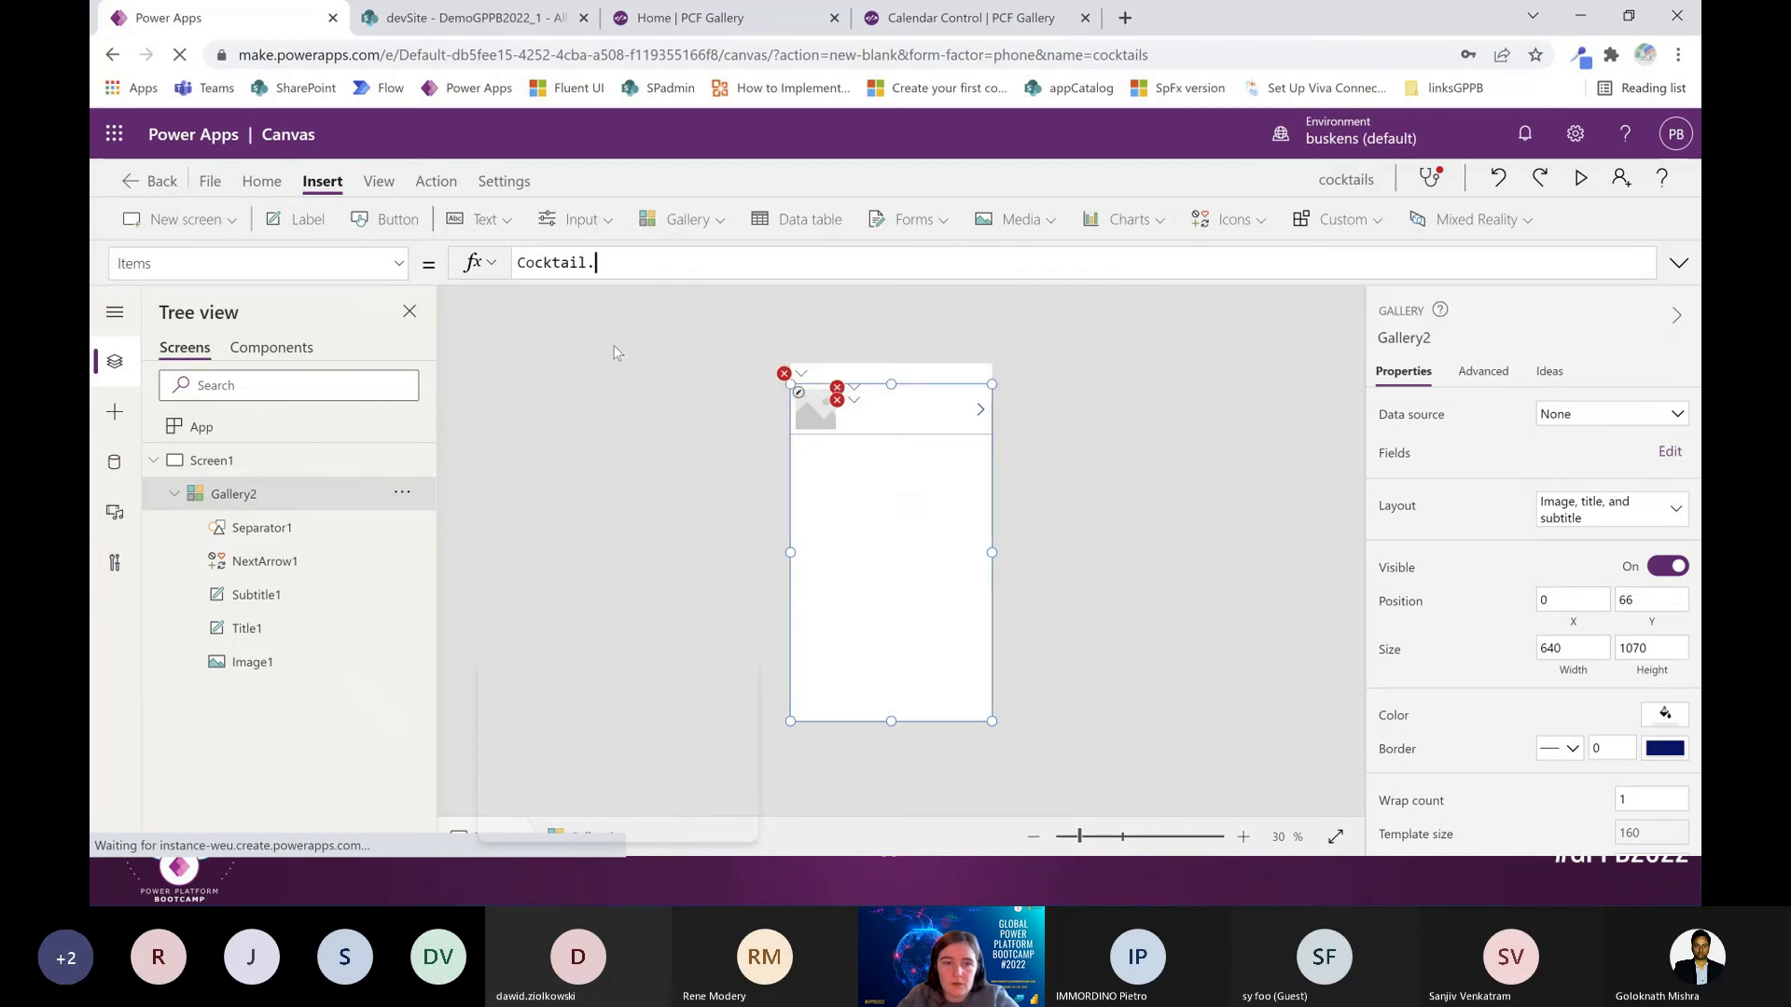
pyautogui.write('getC(')
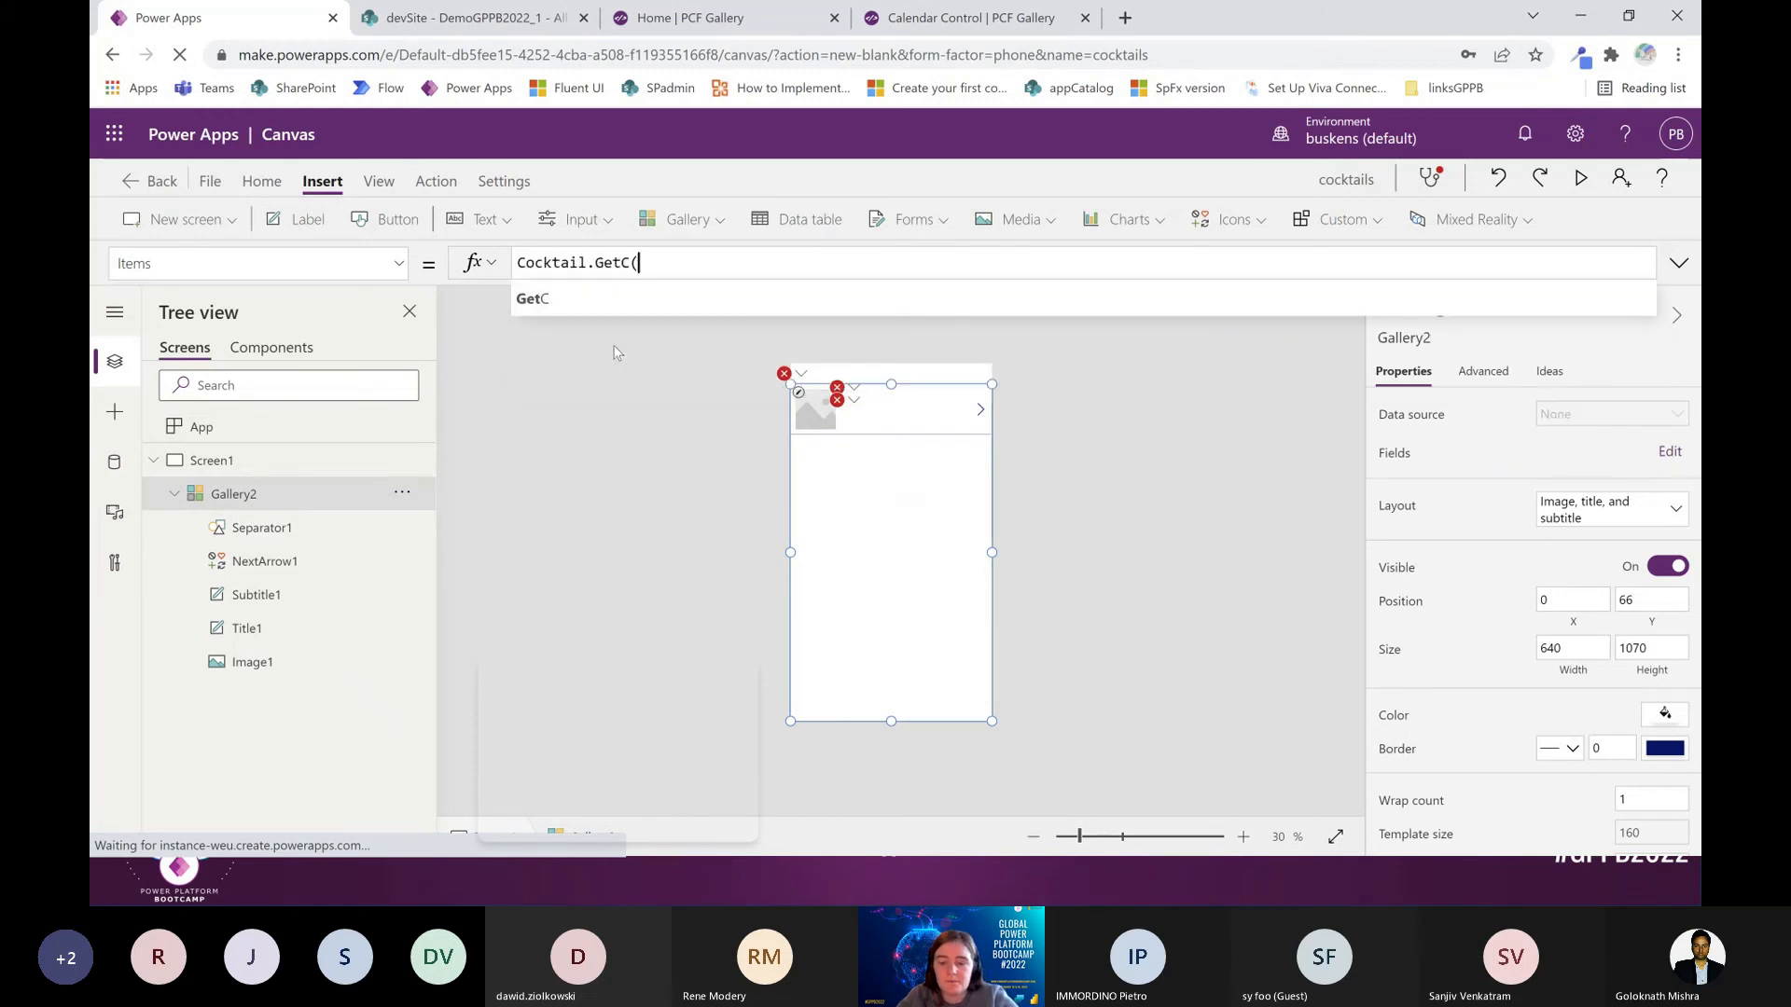
pyautogui.write('{s')
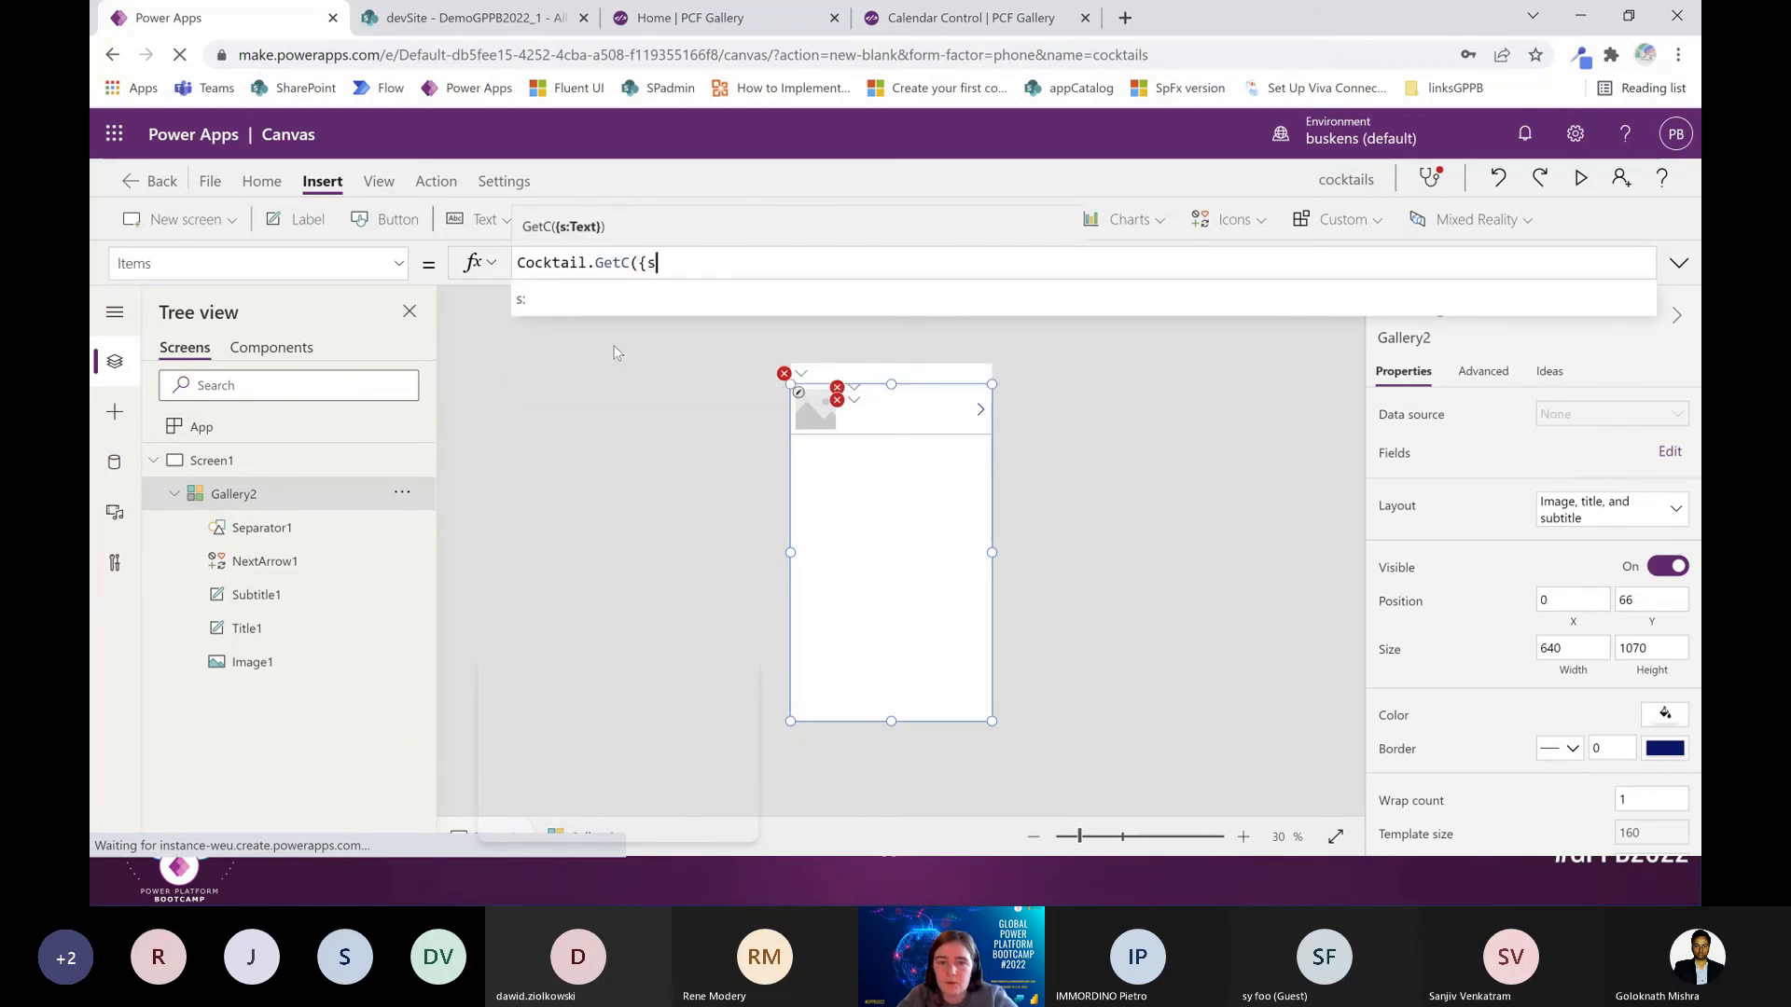
pyautogui.write('="n')
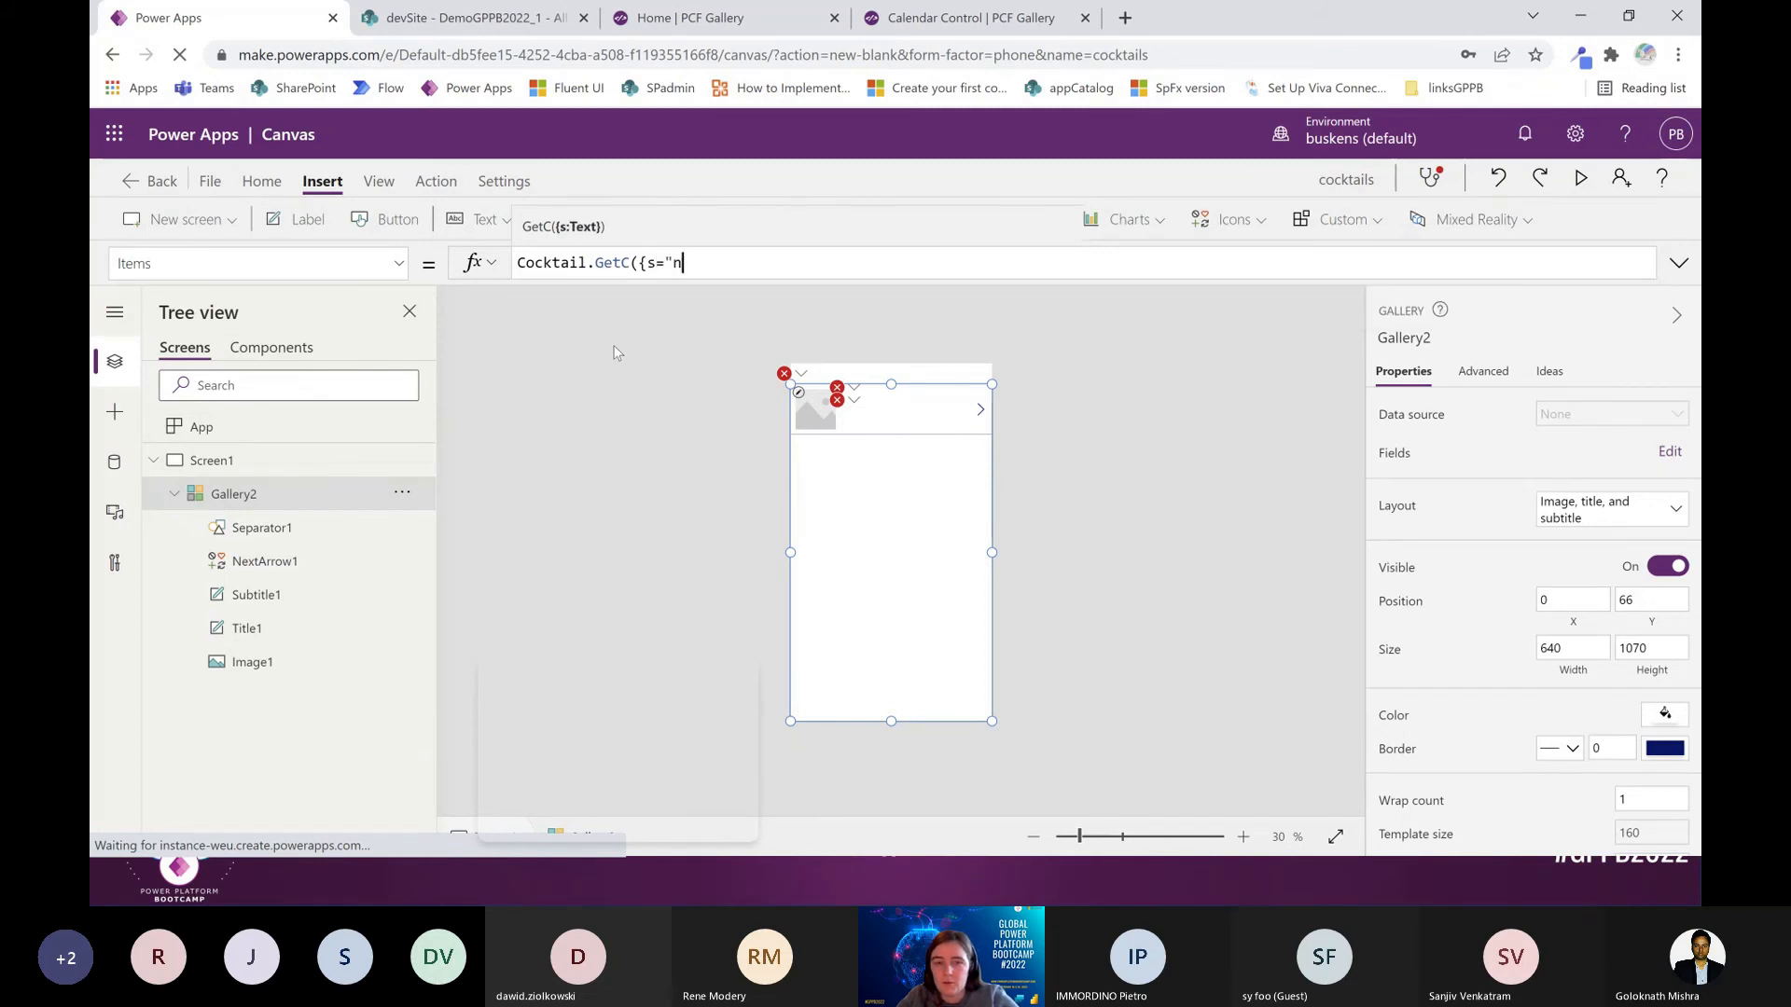
pyautogui.press('BackSpace')
pyautogui.write('m"})')
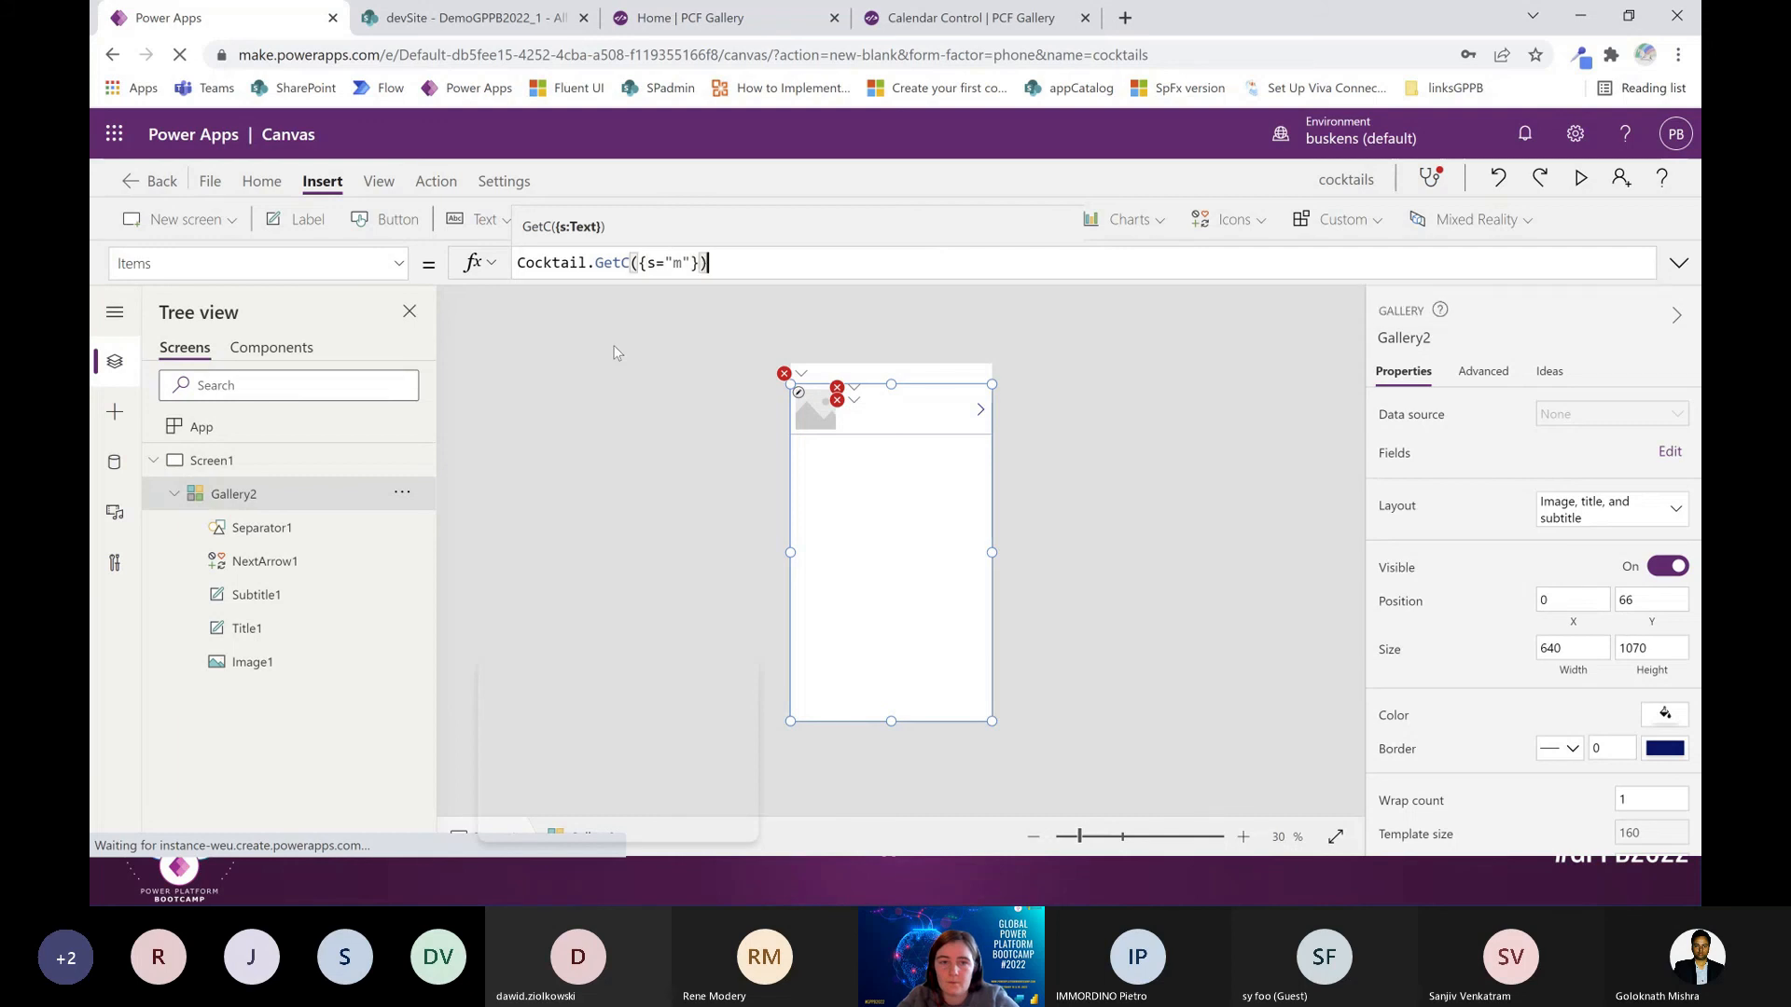
pyautogui.write('.drinks')
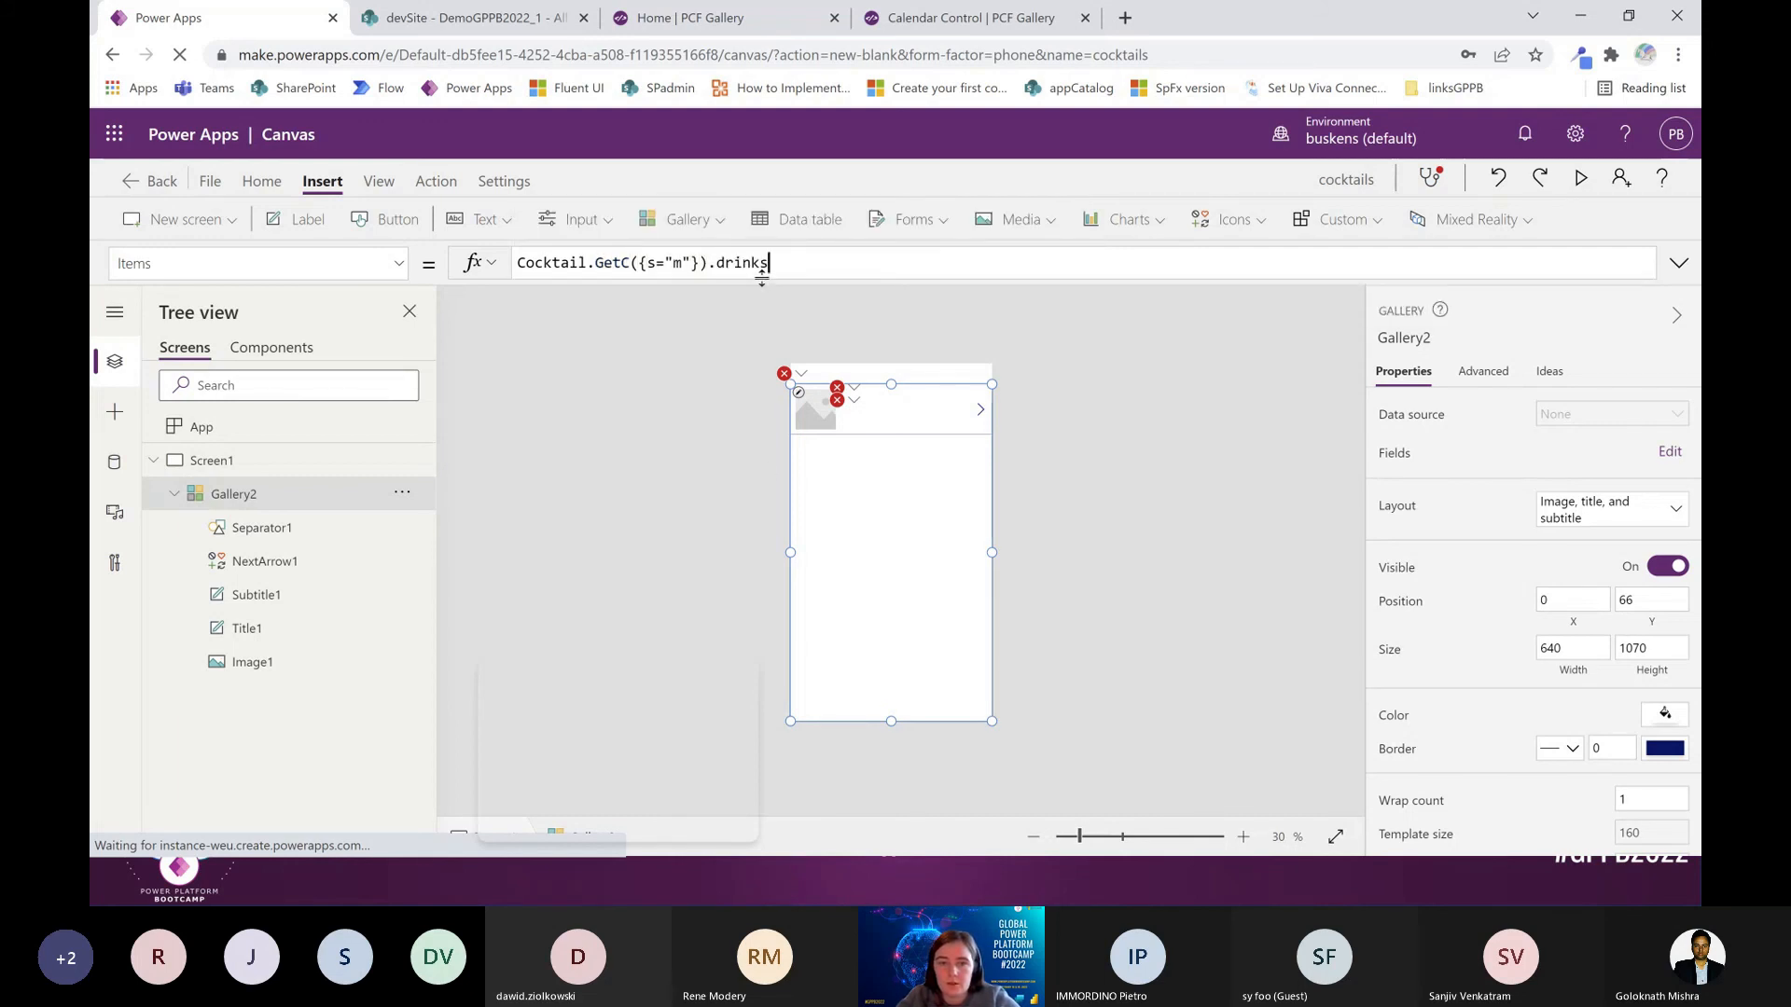
# Correct the GetC argument in the gallery's Items formula by replacing the equals sign with a colon: {s:"m"}
pyautogui.moveTo(625, 266)
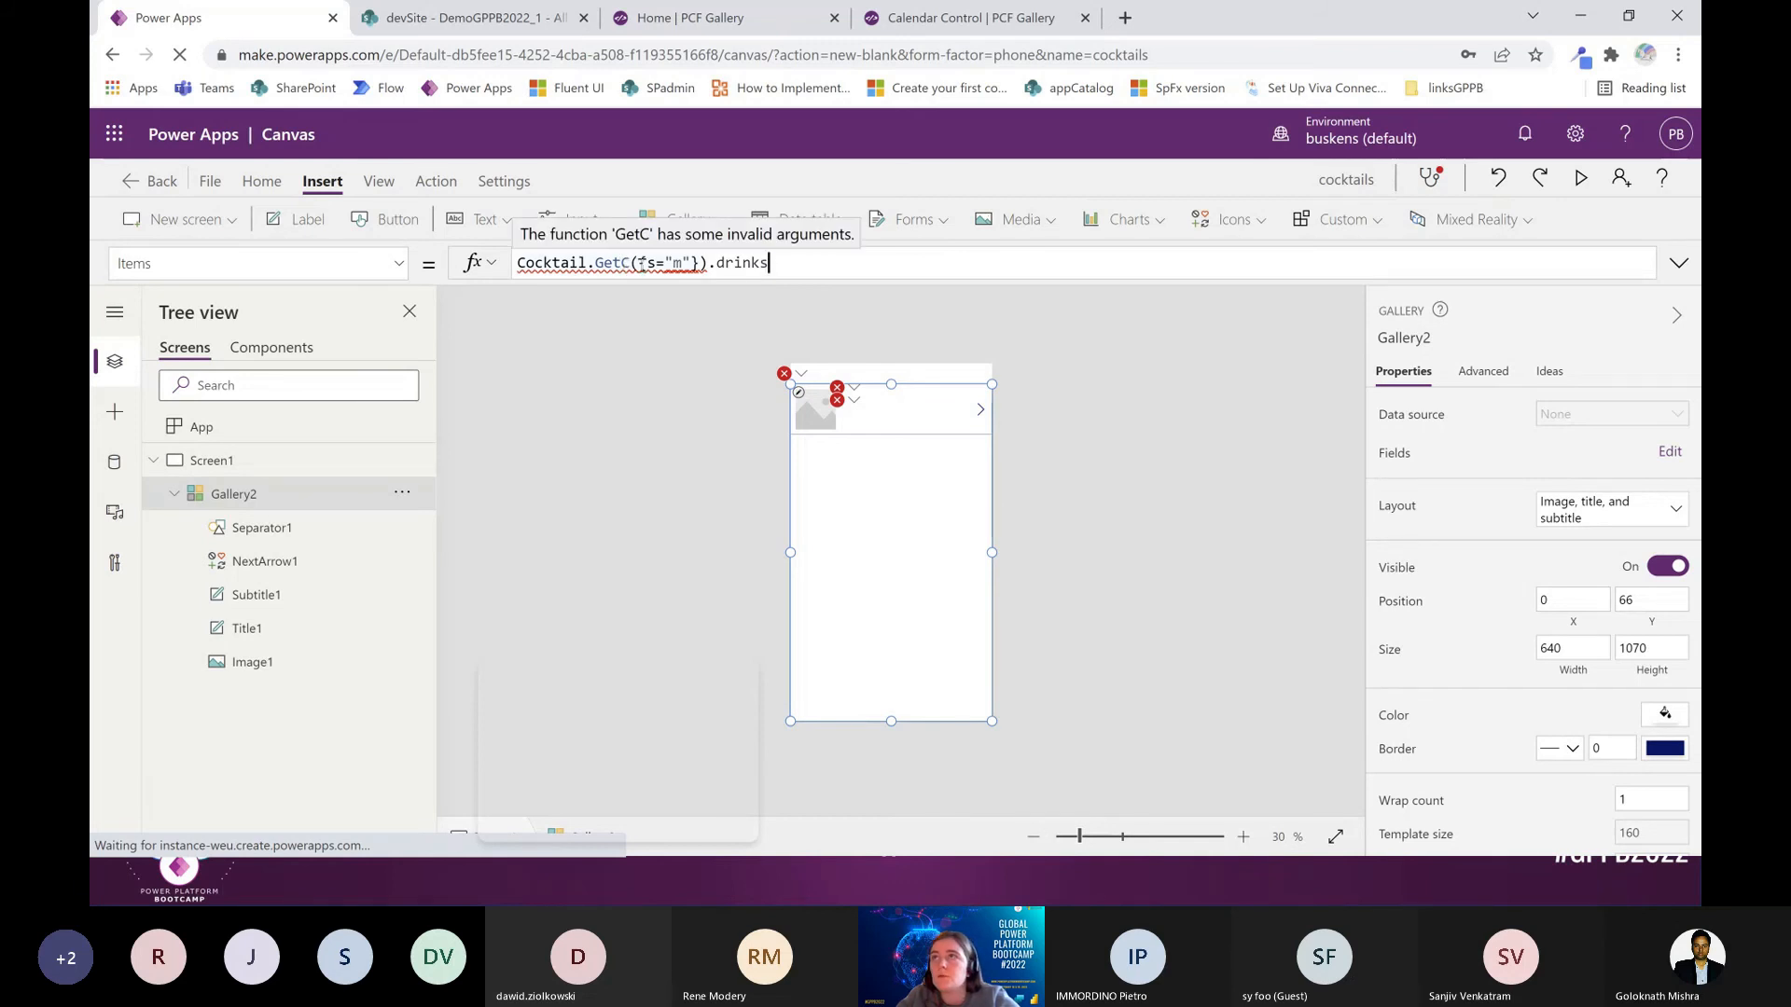
pyautogui.click(660, 264)
pyautogui.press('BackSpace')
pyautogui.write(':')
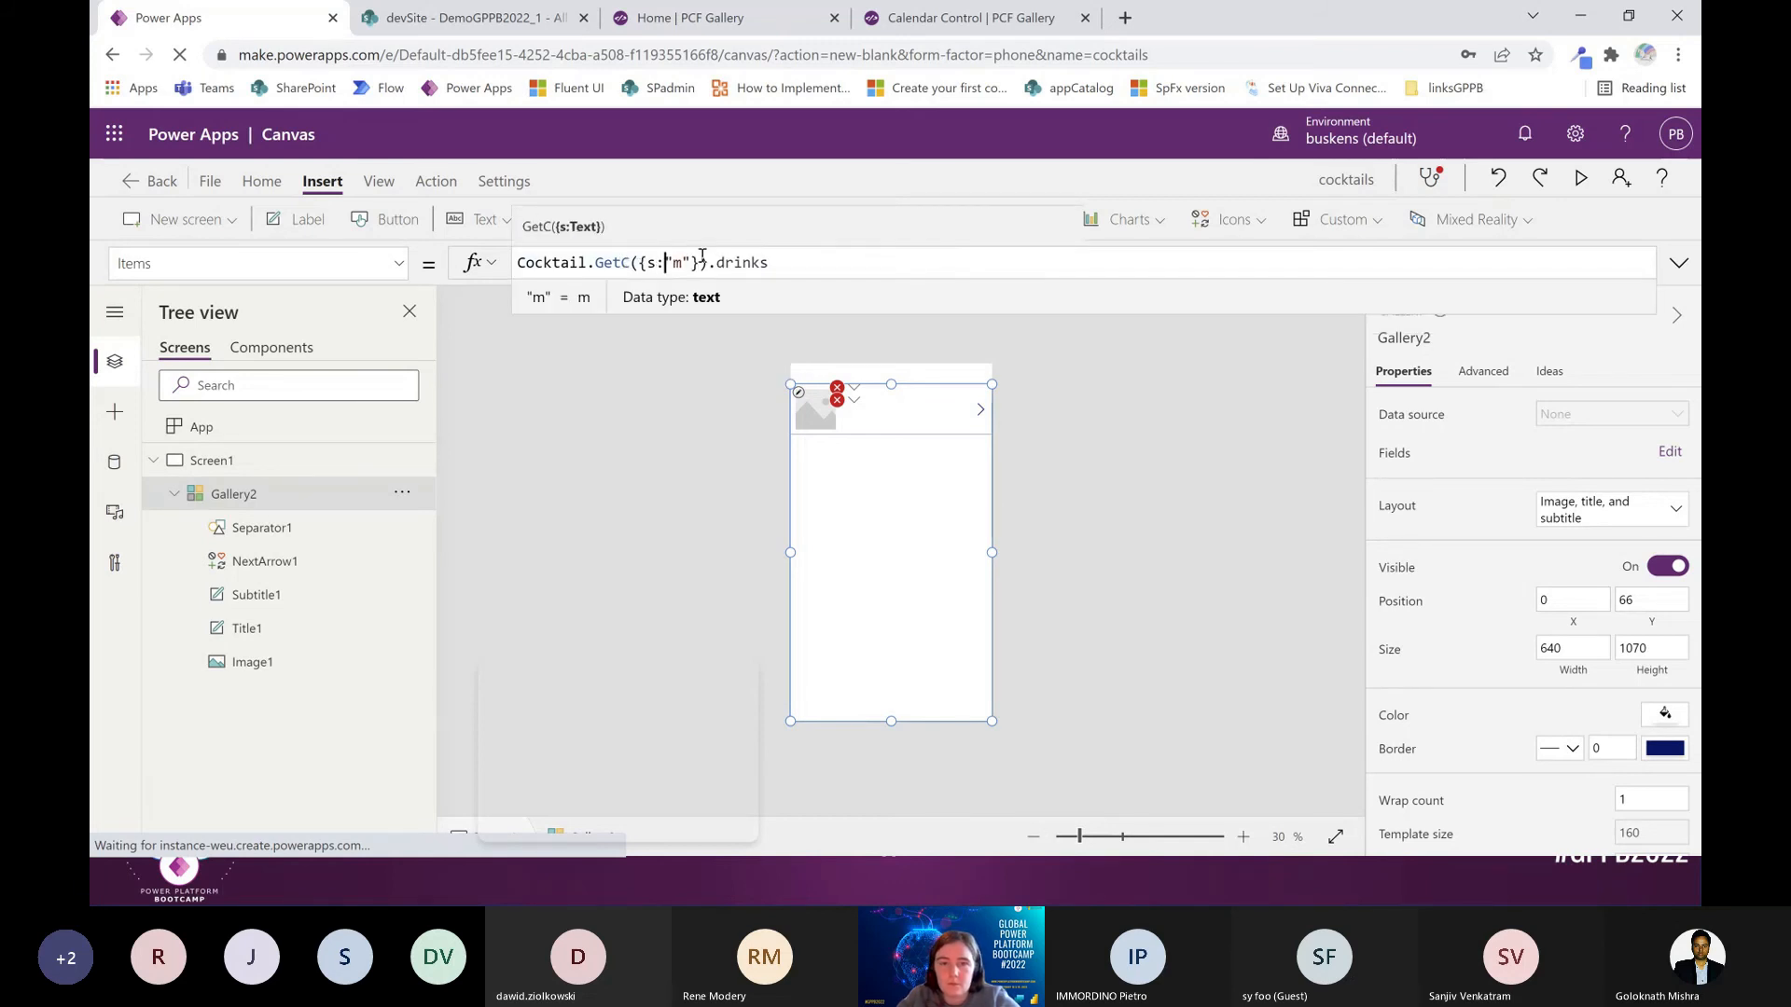
pyautogui.click(685, 529)
# Set the Image property of the gallery's picture to ThisItem.strDrinkThumb
pyautogui.click(821, 409)
pyautogui.moveTo(618, 266); pyautogui.dragTo(499, 267)
pyautogui.write('this')
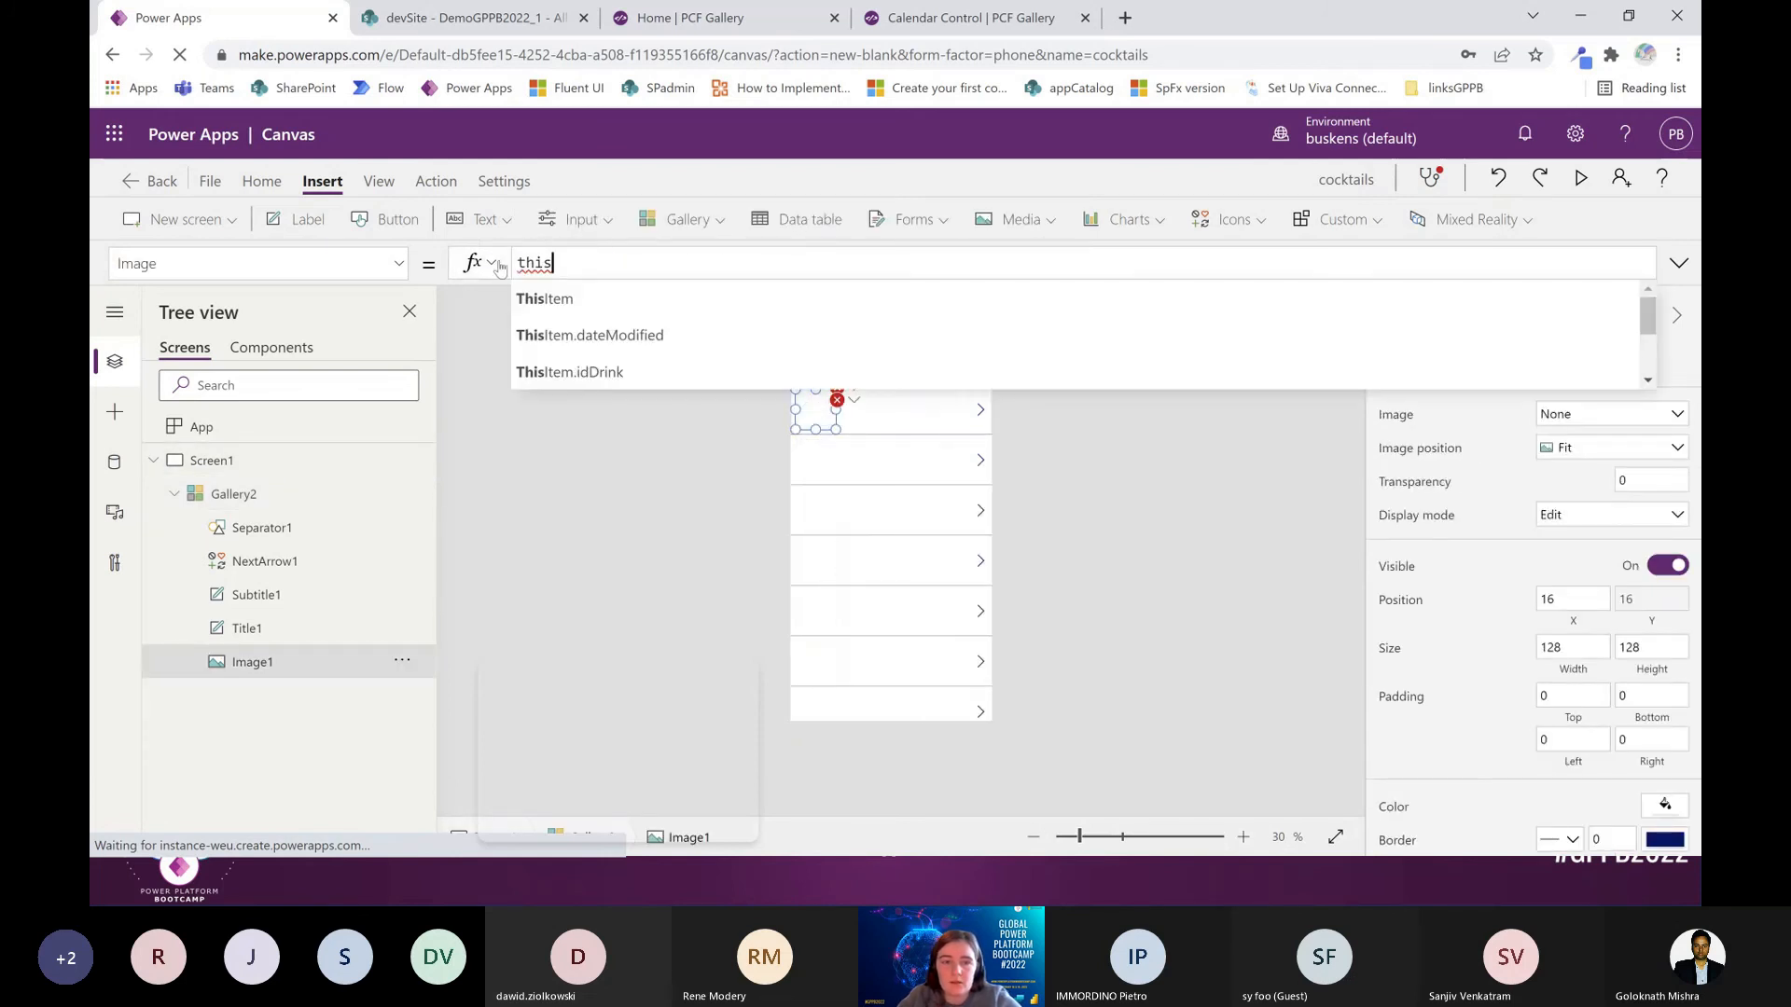
pyautogui.press('Tab')
pyautogui.write('.th')
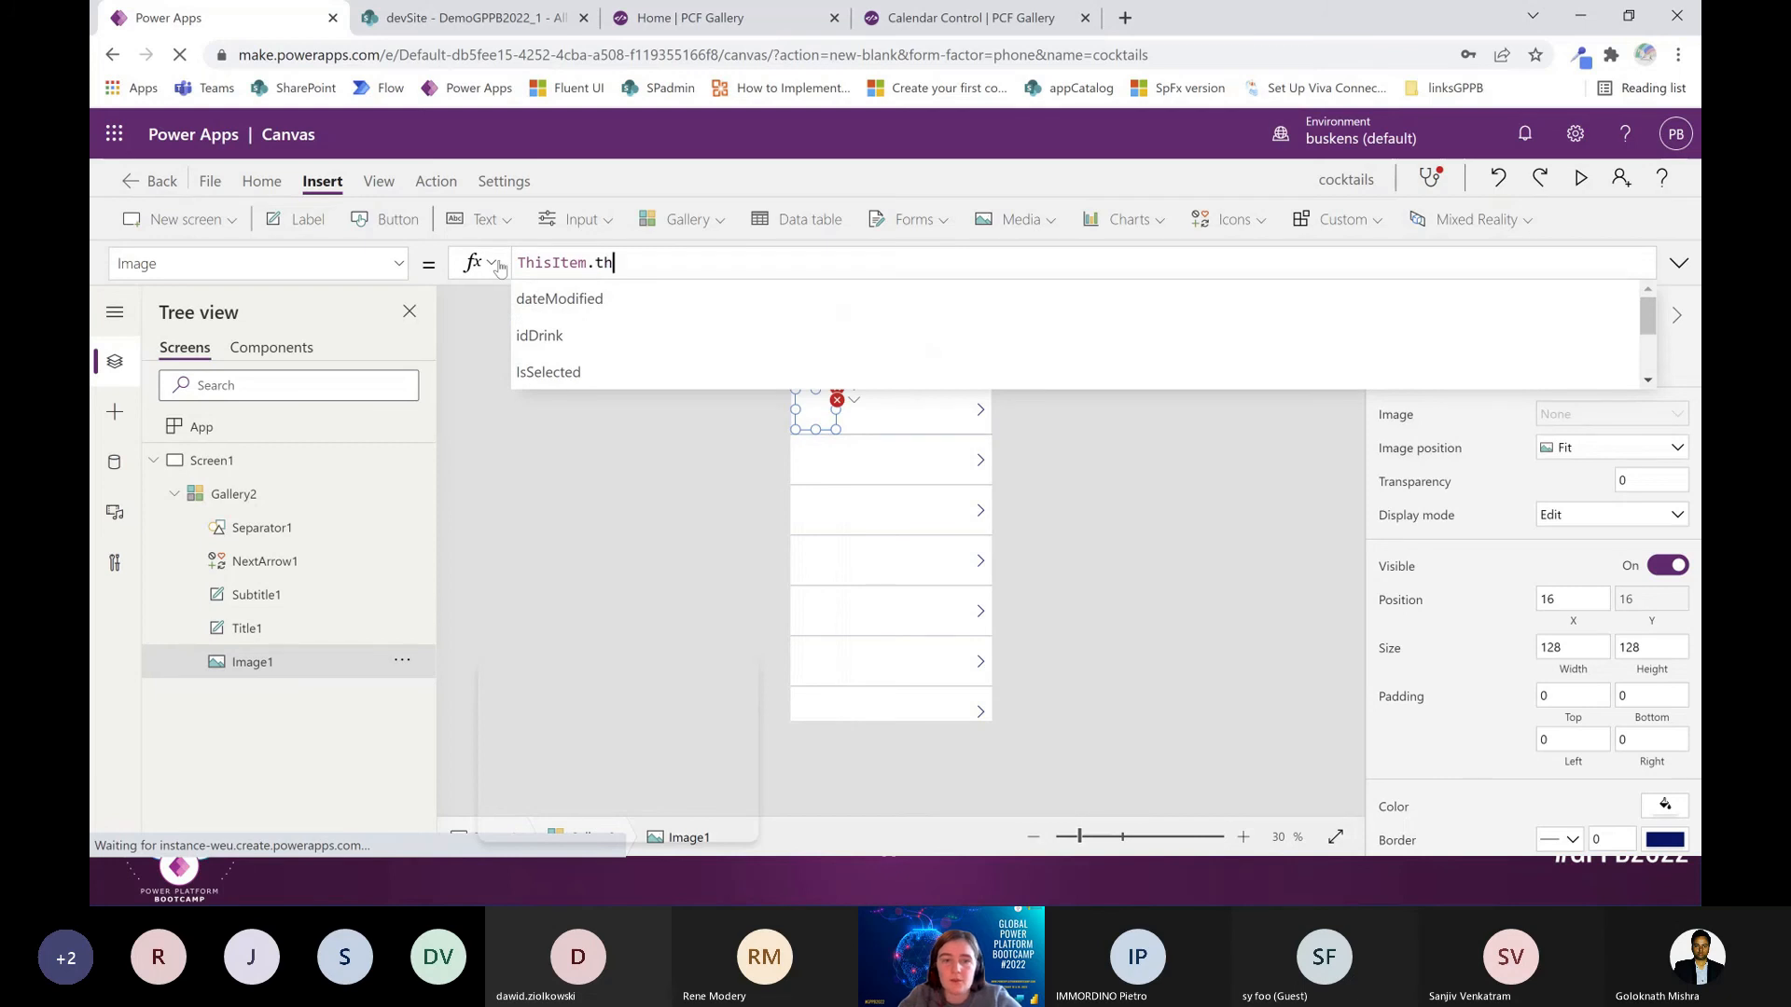
pyautogui.press('Tab')
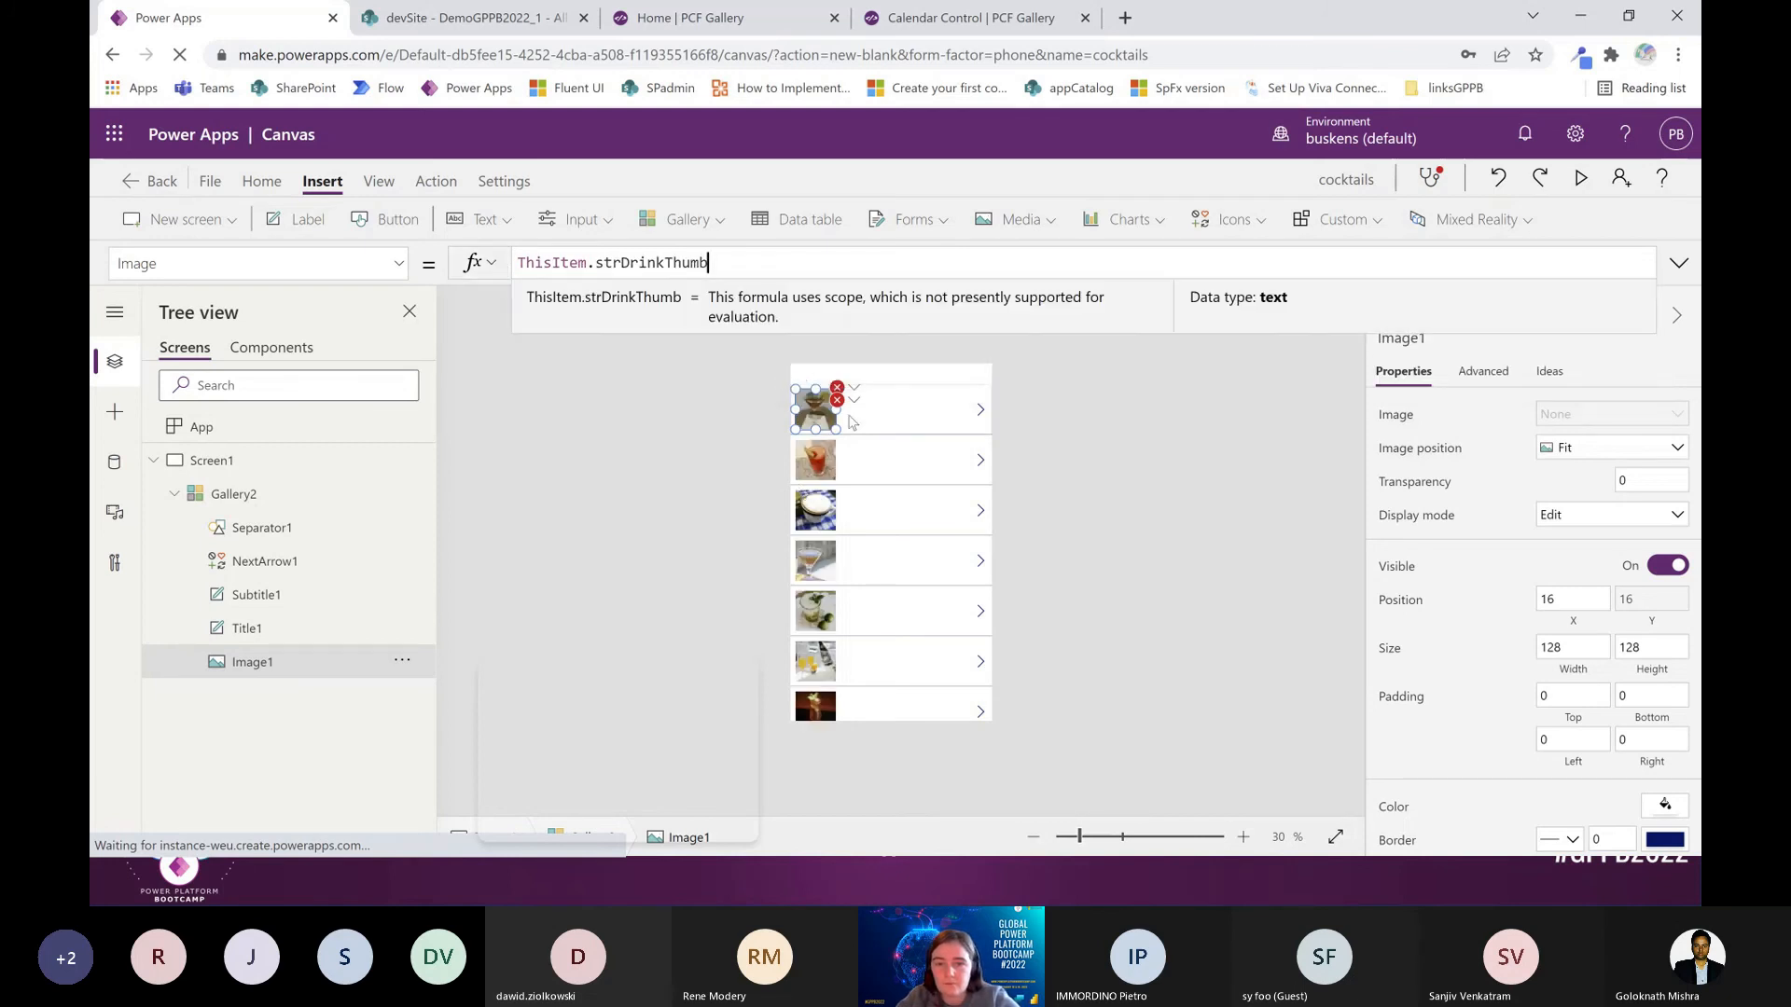
# Set the gallery title label's text to ThisItem.strDrink and move the label up to vertical position 14
pyautogui.click(855, 388)
pyautogui.click(873, 417)
pyautogui.moveTo(761, 271); pyautogui.dragTo(595, 264)
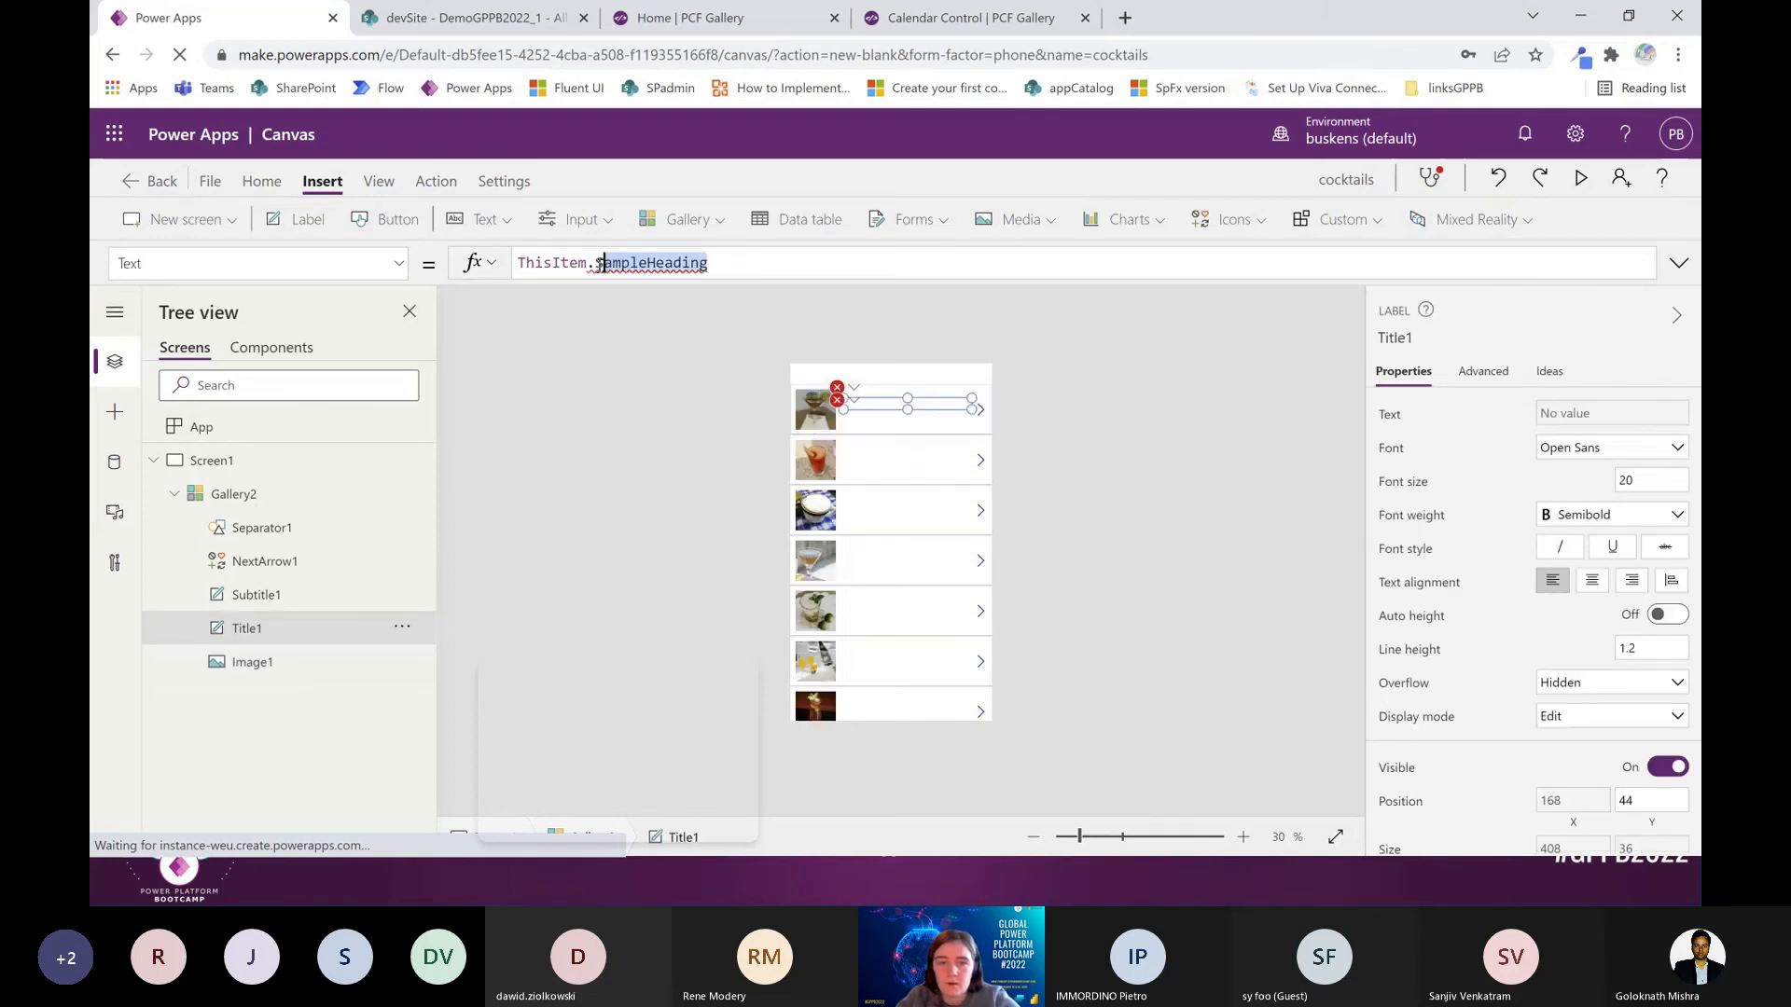
pyautogui.press('BackSpace')
pyautogui.press('Down')
pyautogui.press('Down')
pyautogui.press('Down')
pyautogui.press('Down')
pyautogui.press('Down')
pyautogui.press('Down')
pyautogui.press('Down')
pyautogui.press('Up')
pyautogui.press('Tab')
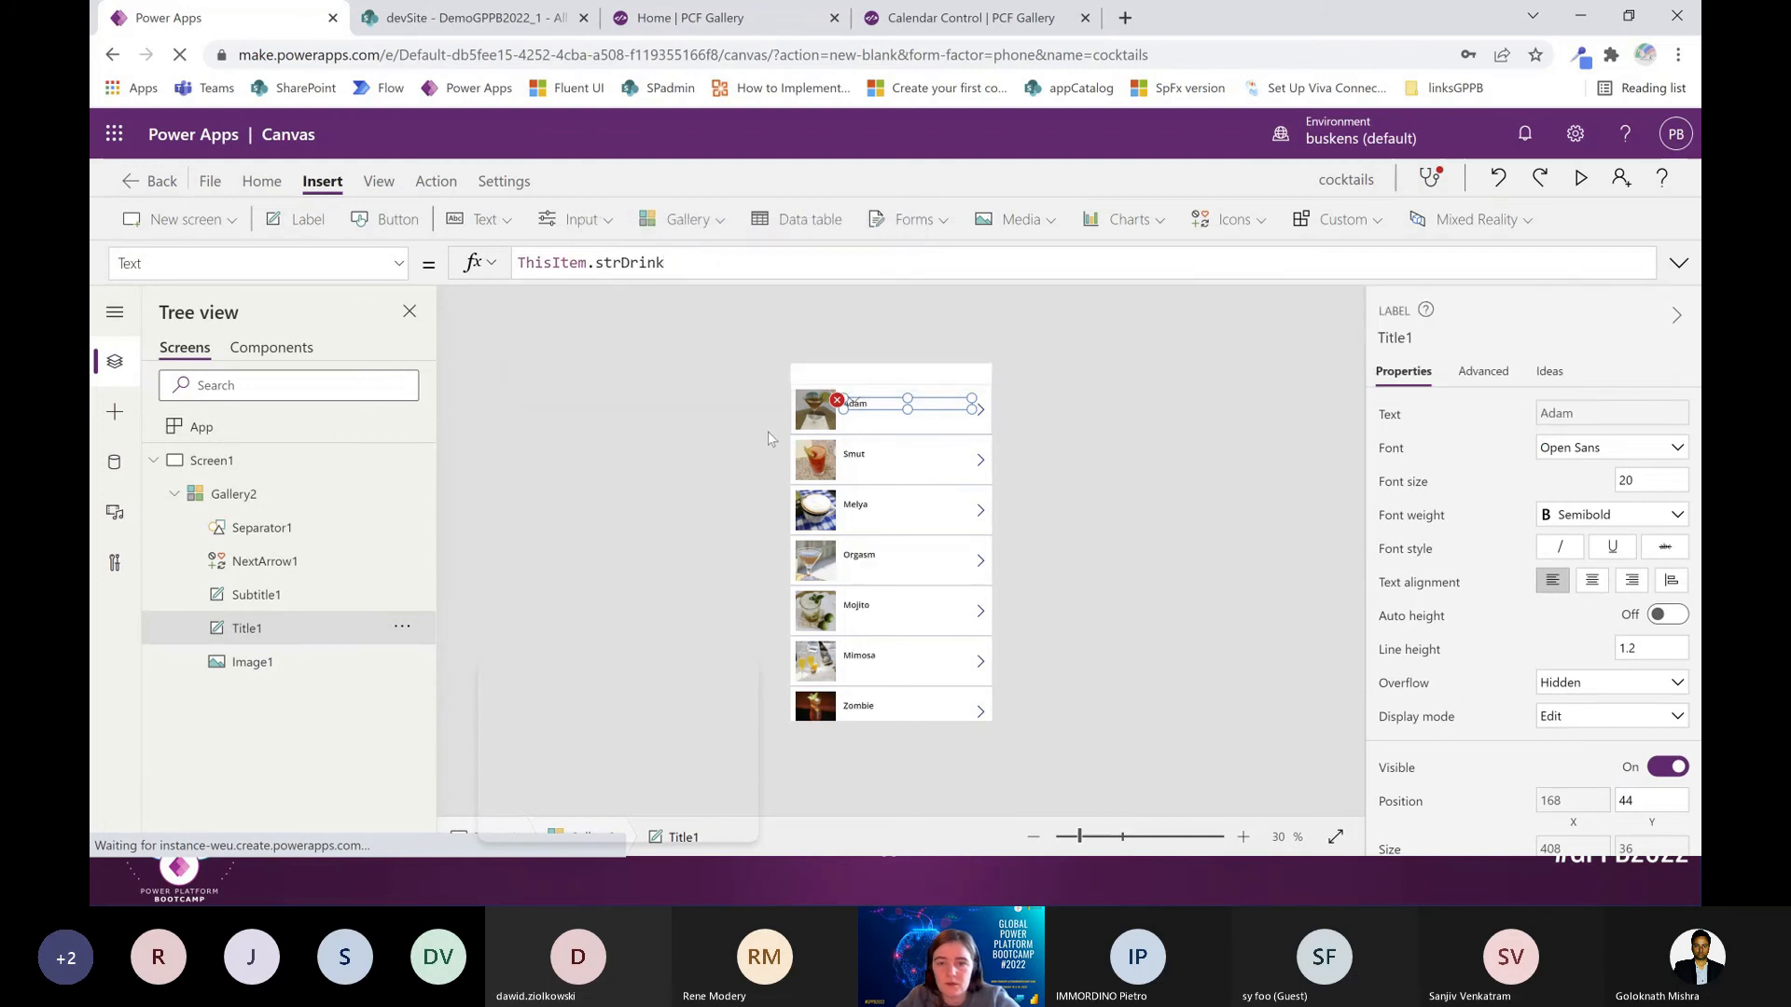
pyautogui.moveTo(876, 409); pyautogui.dragTo(878, 399)
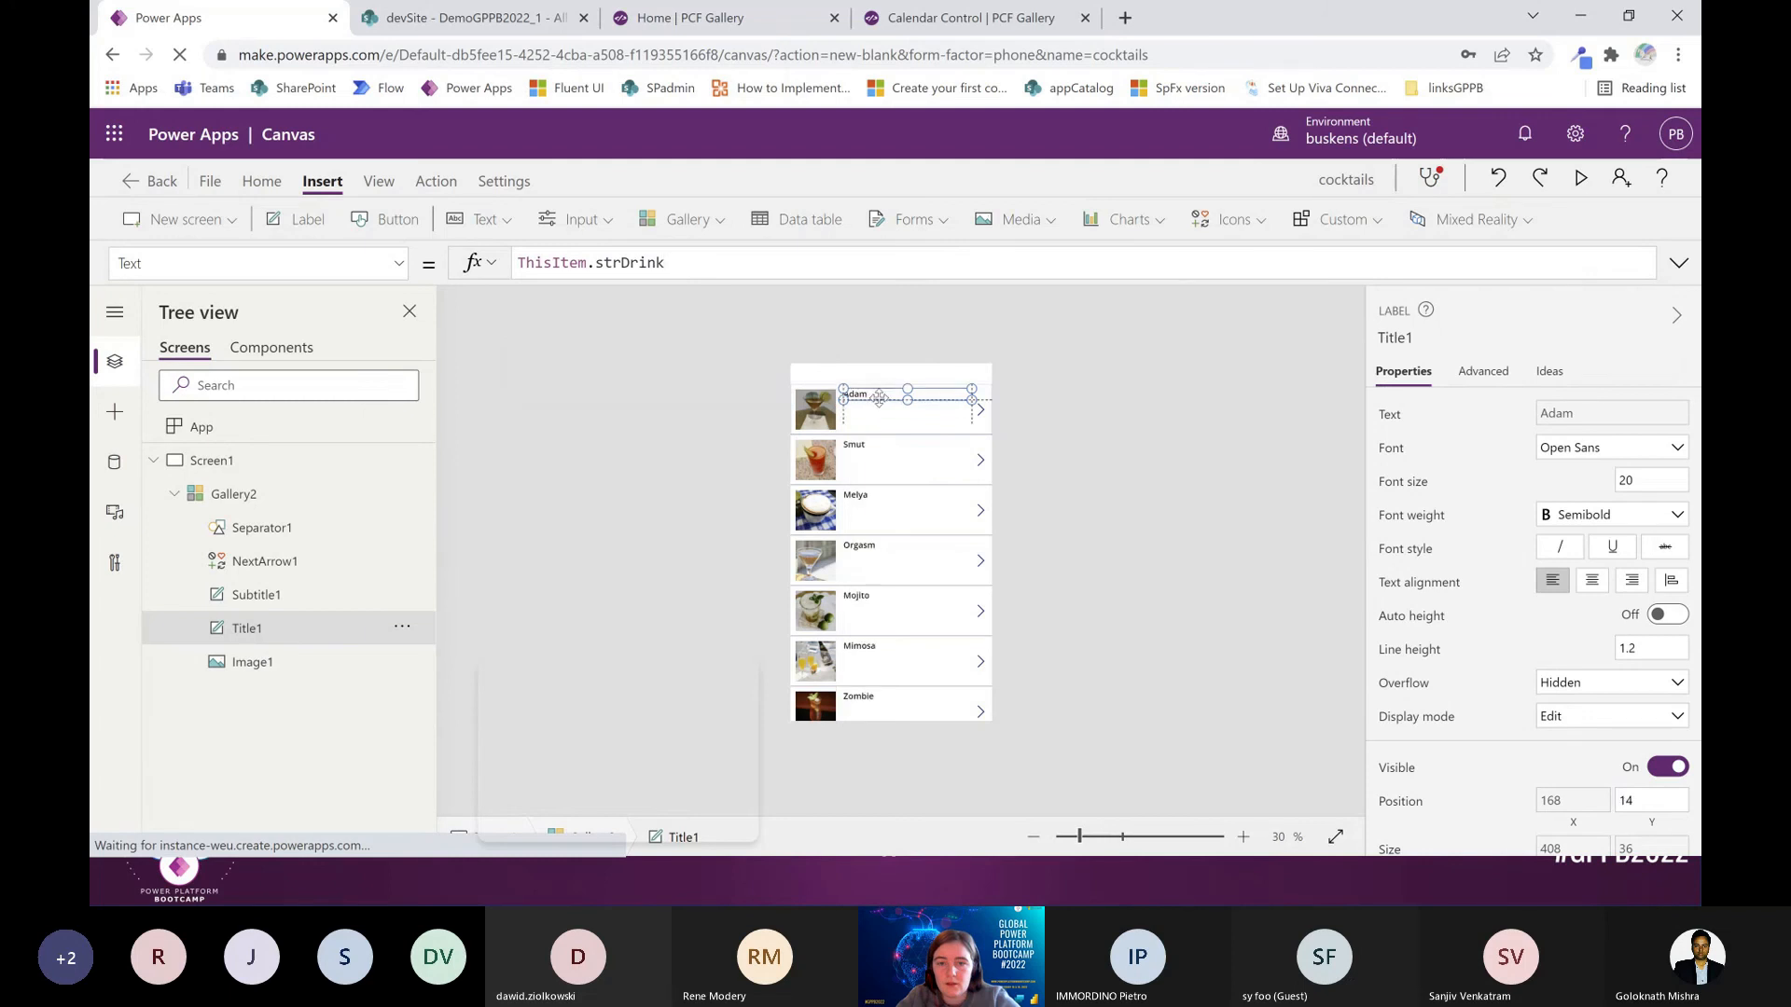
# Set the gallery subtitle label's text to ThisItem.strAlcoholic
pyautogui.click(878, 417)
pyautogui.click(837, 392)
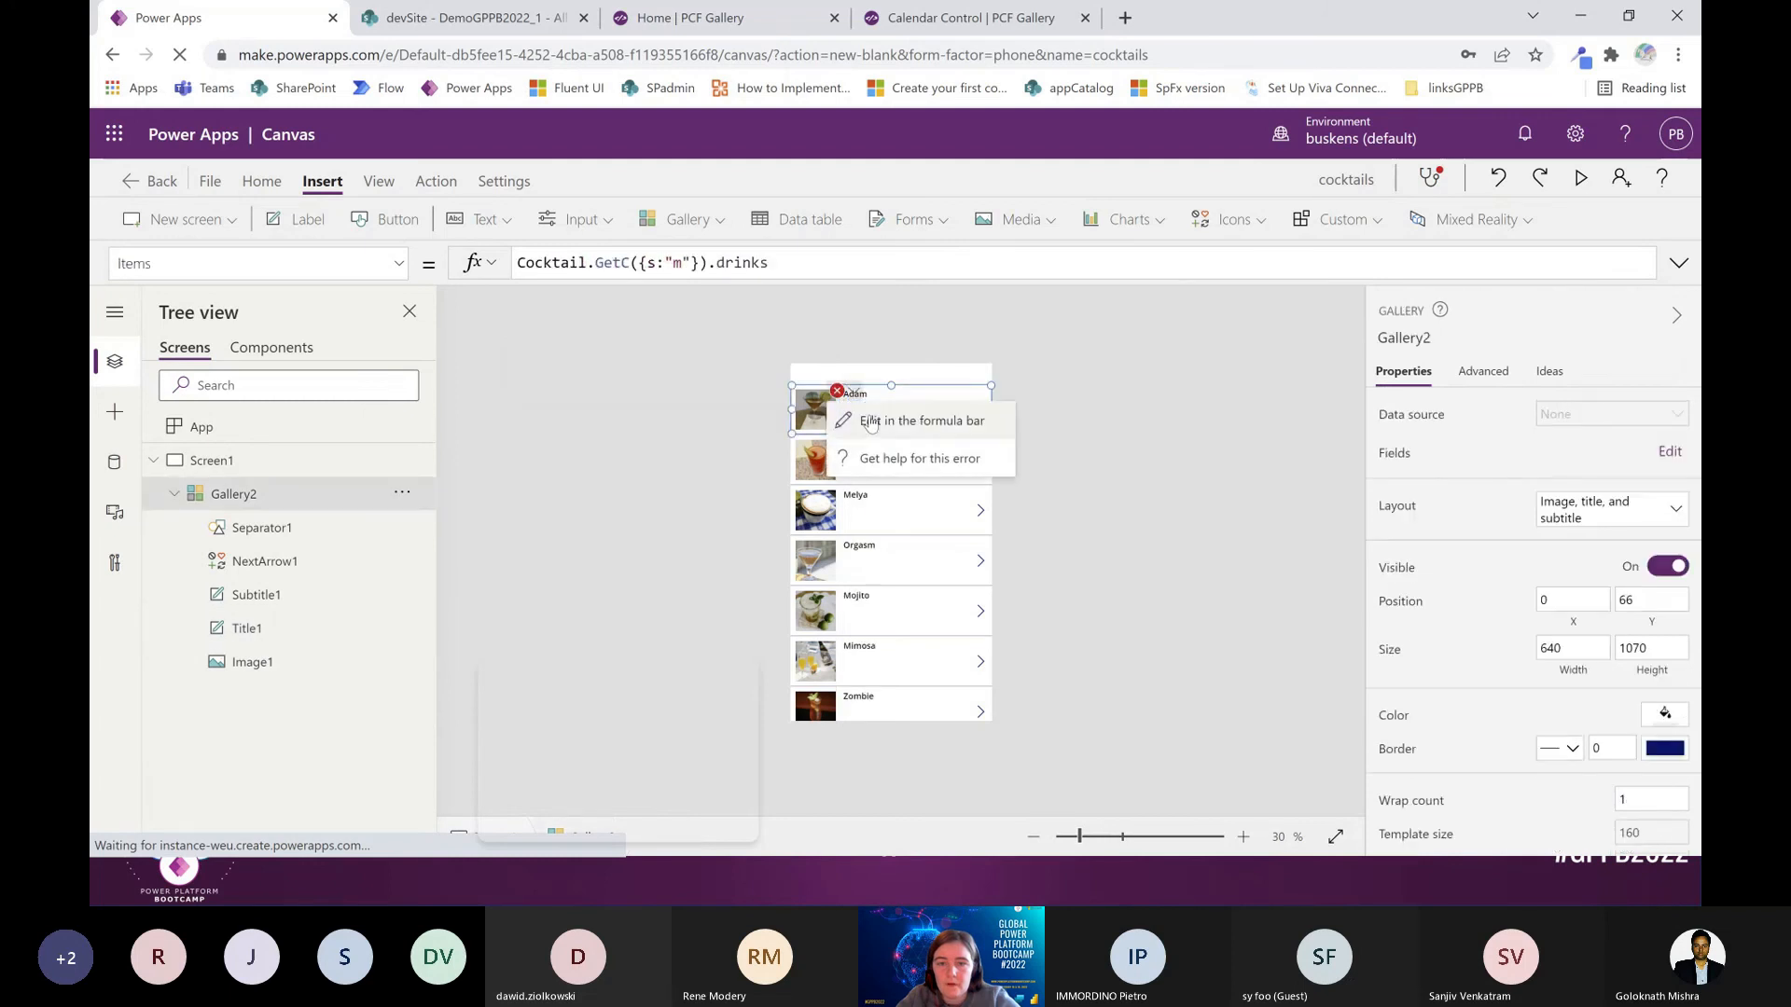
pyautogui.click(872, 419)
pyautogui.moveTo(684, 263); pyautogui.dragTo(594, 264)
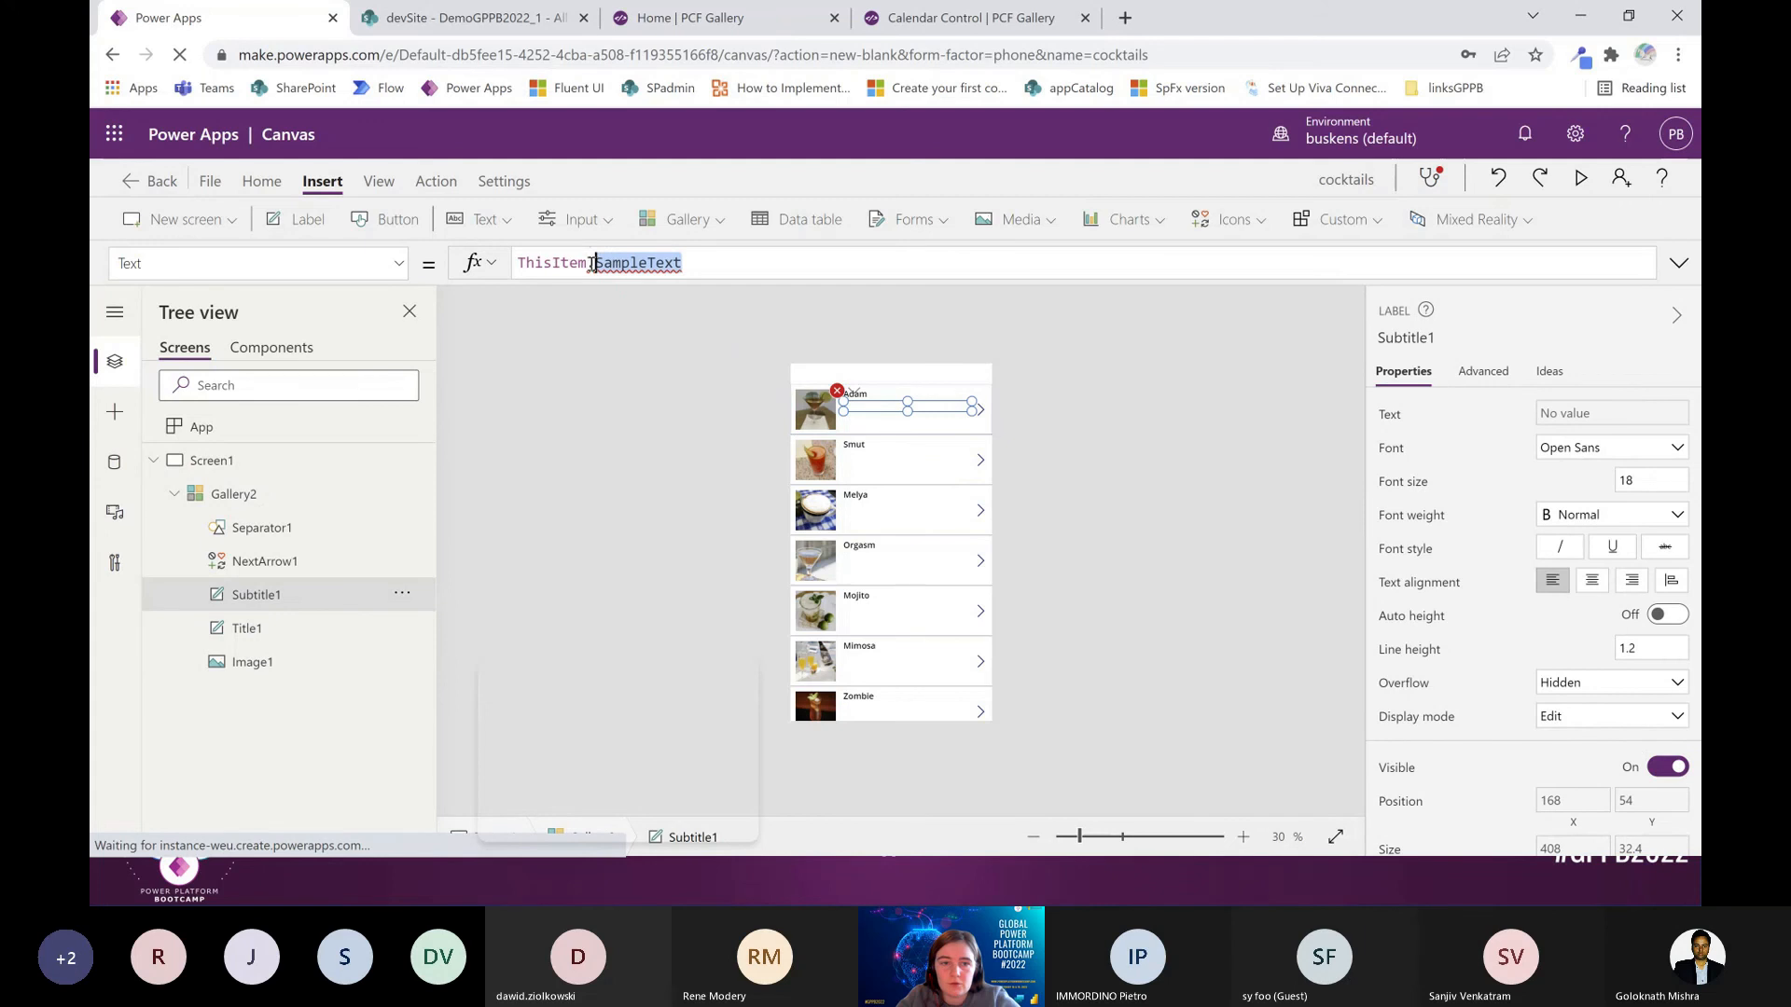
pyautogui.press('BackSpace')
pyautogui.write('strAlcoholic')
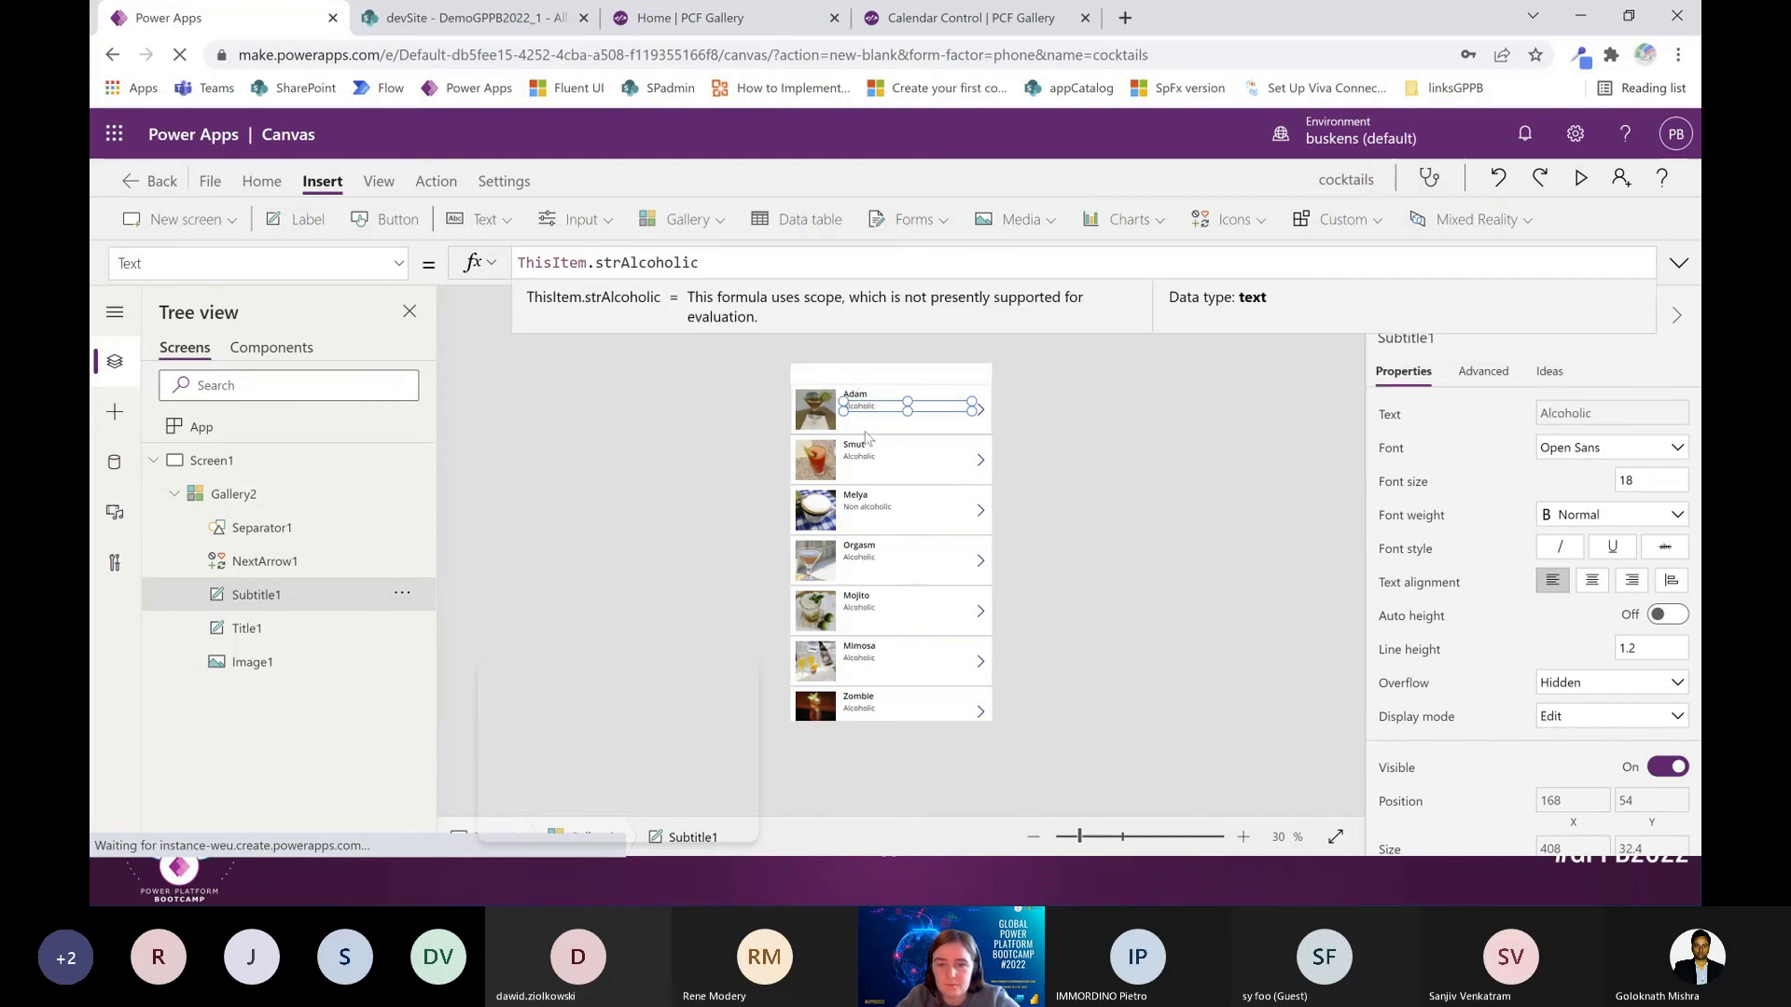
pyautogui.click(886, 412)
pyautogui.click(712, 488)
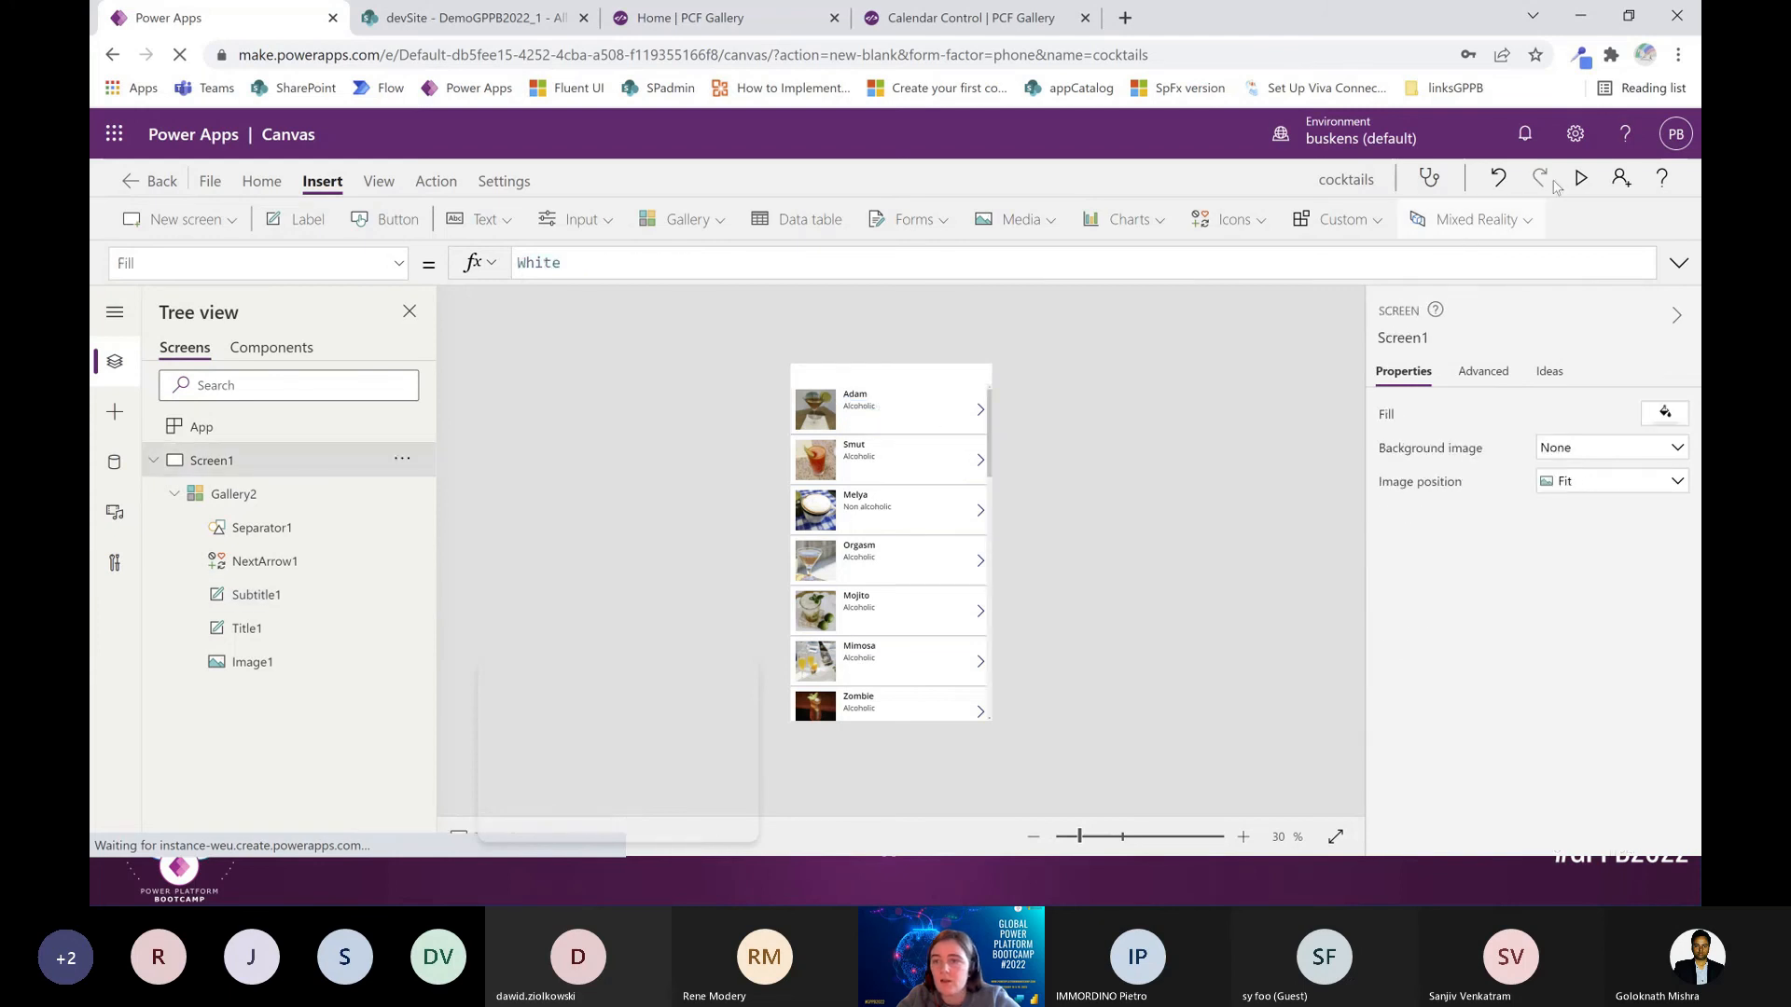
# Preview the app, look through the cocktails in the gallery, and return to the editor
pyautogui.click(1461, 132)
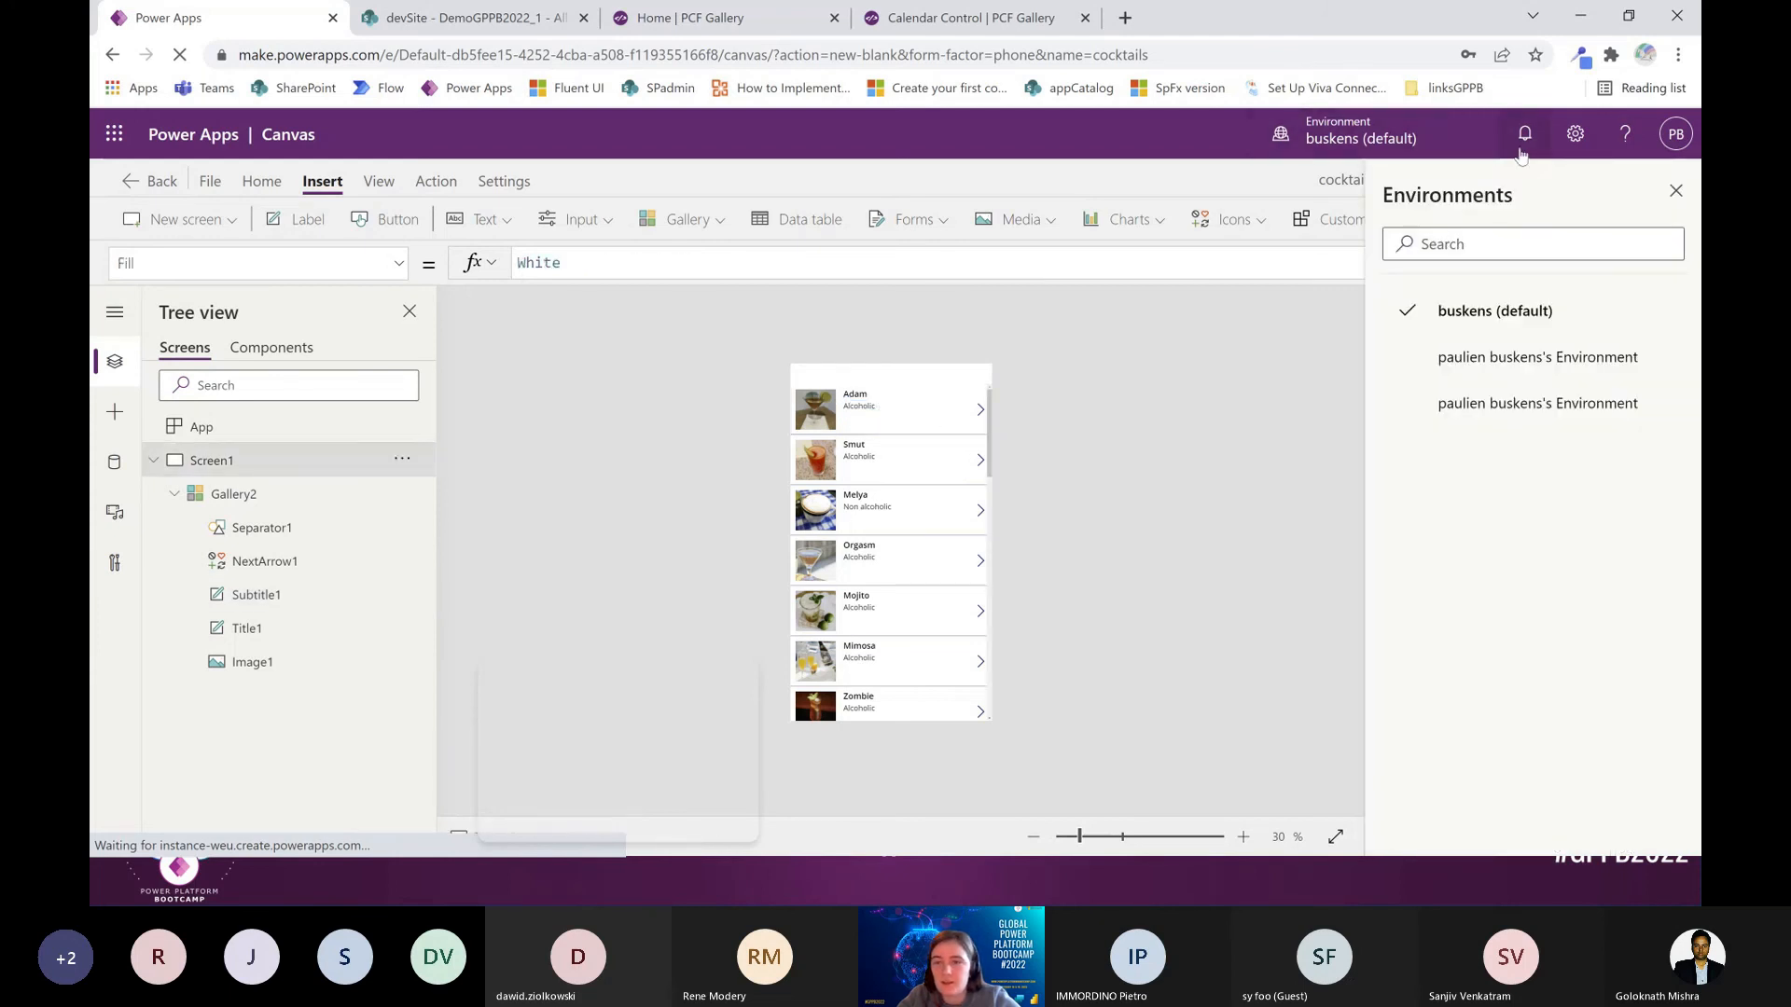
pyautogui.click(1672, 190)
pyautogui.click(1581, 179)
pyautogui.scroll(-5, 923, 472)
pyautogui.scroll(-15, 842, 651)
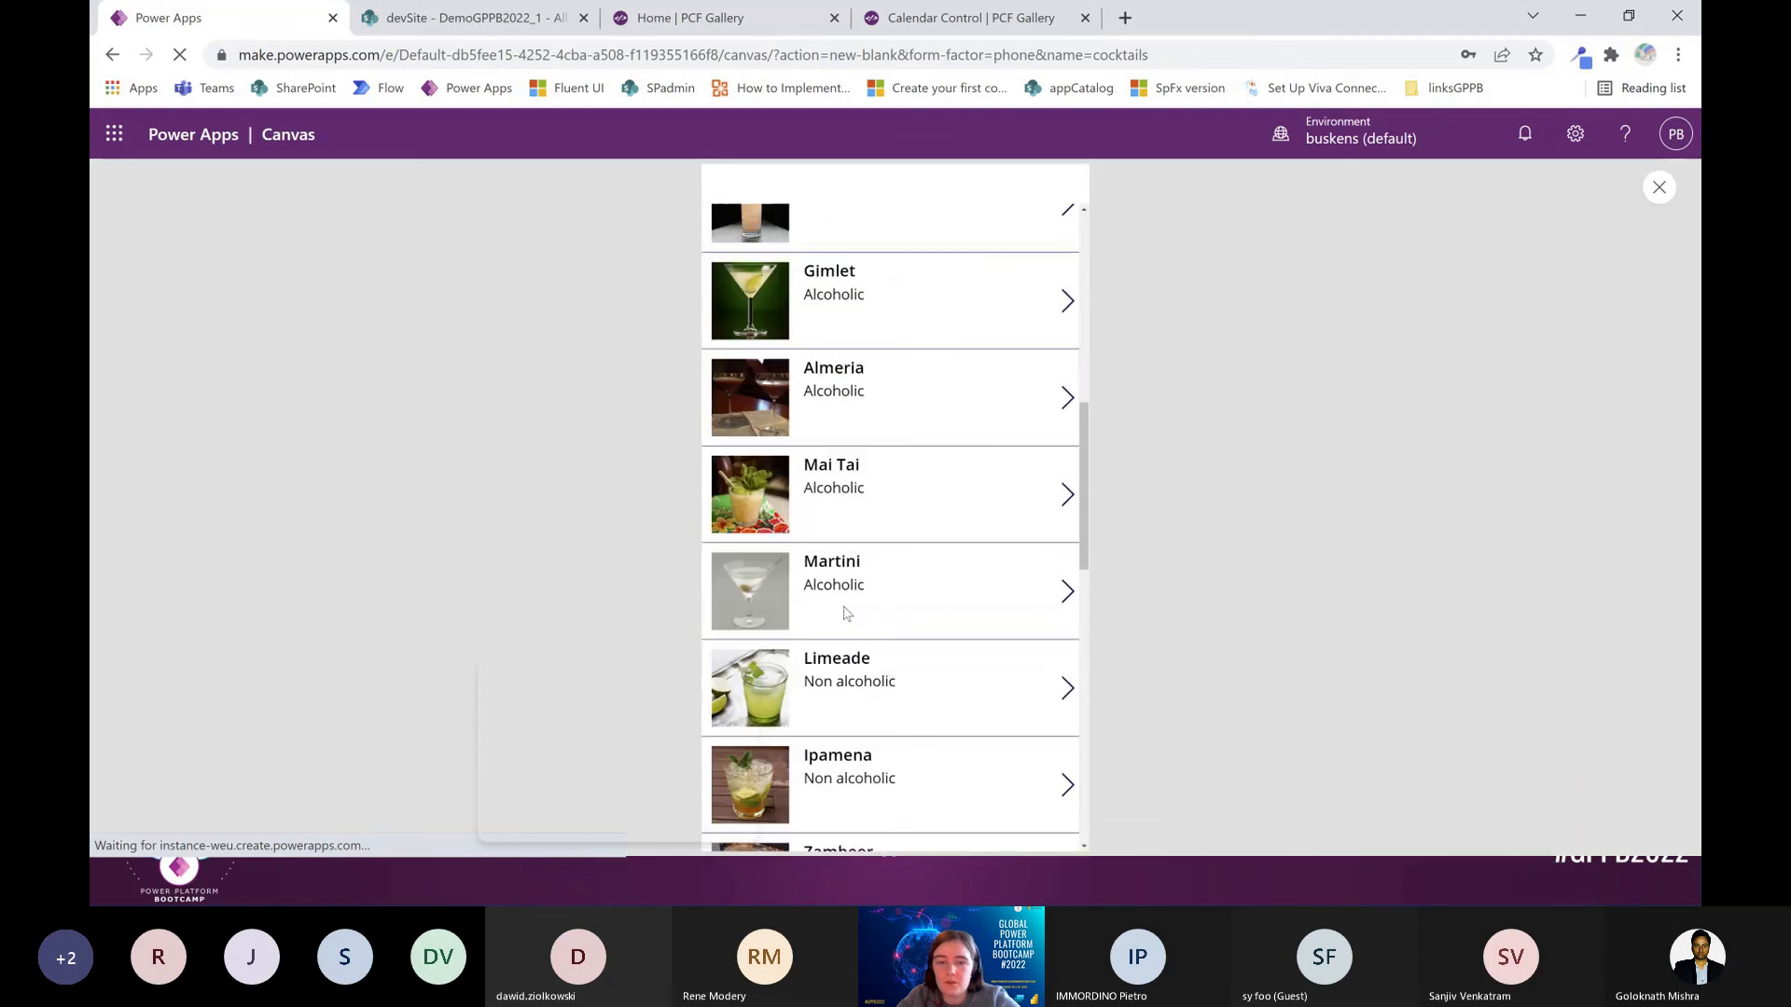
pyautogui.scroll(20, 895, 602)
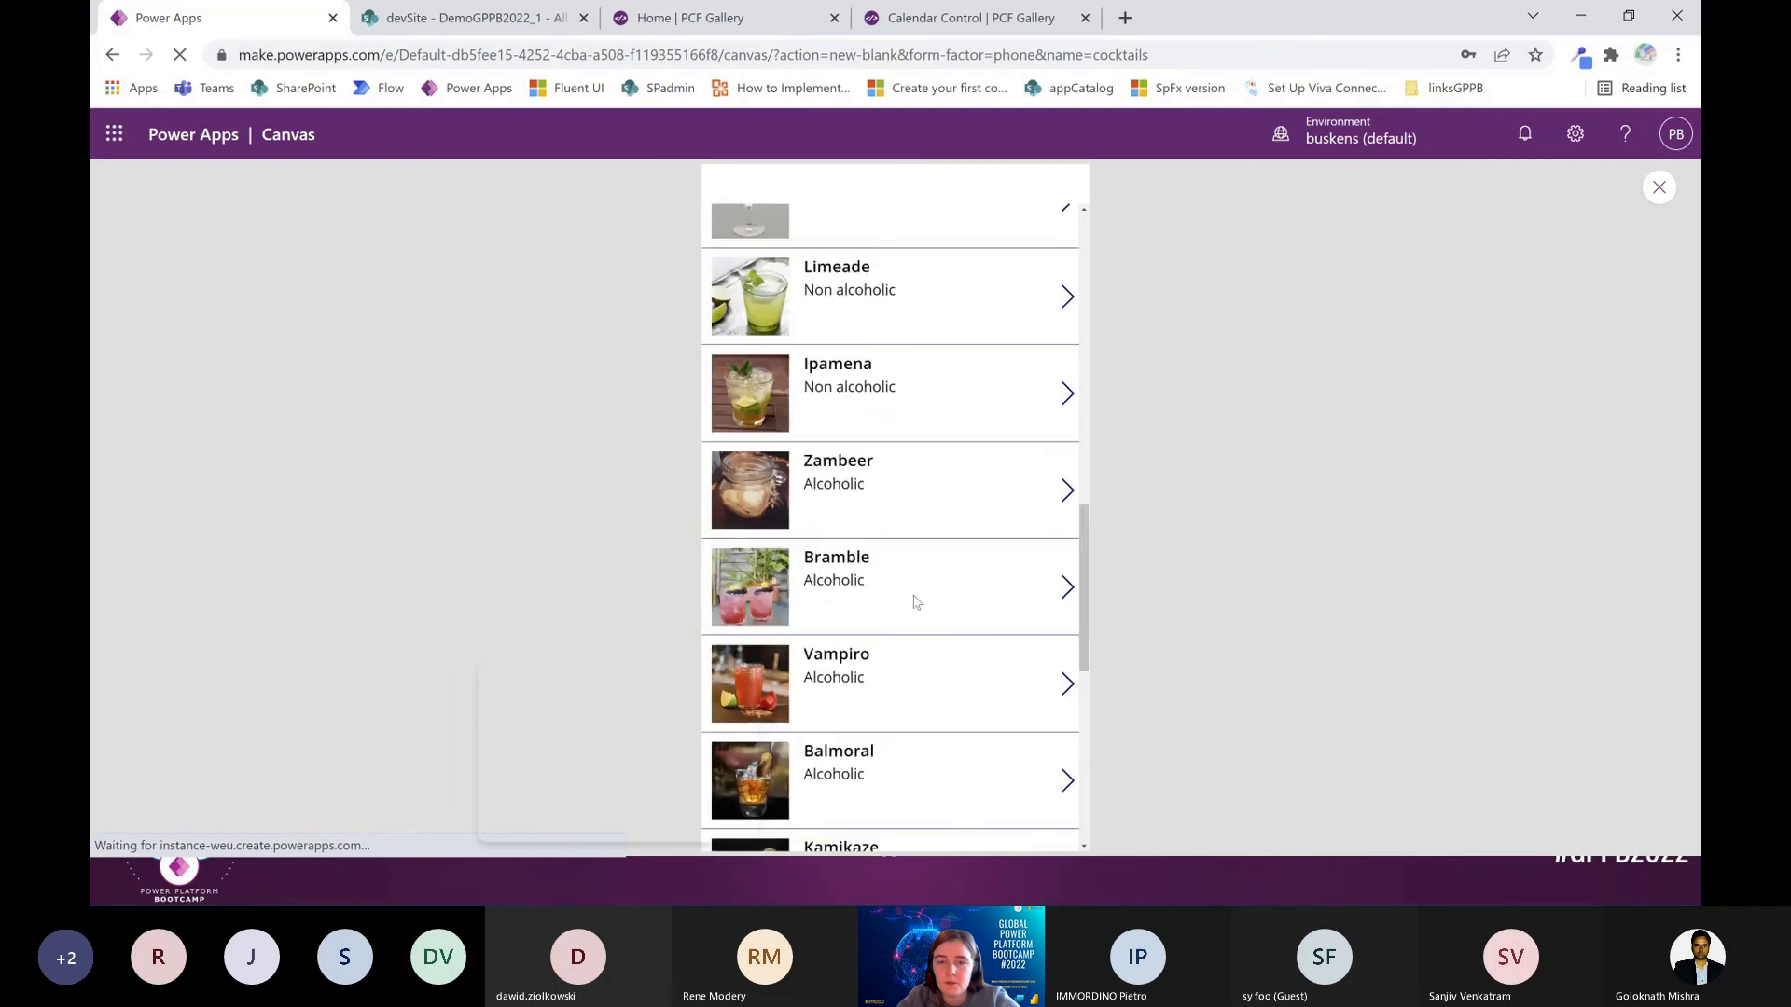
pyautogui.click(1661, 186)
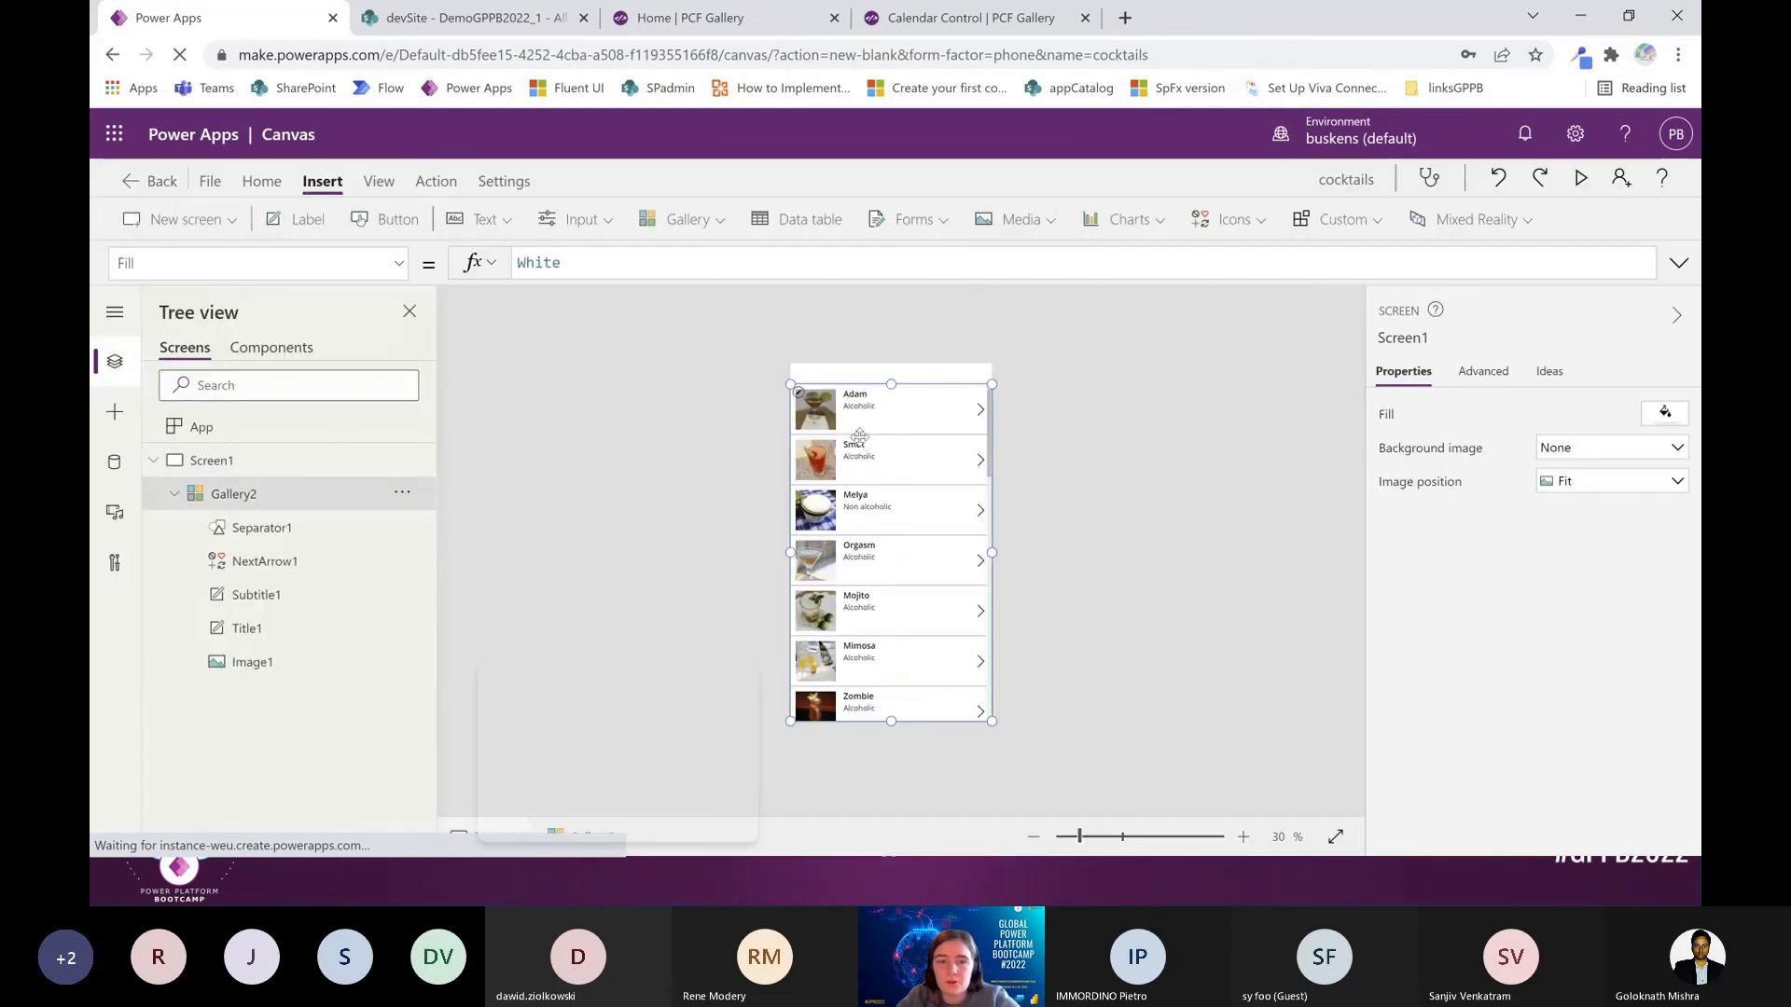
pyautogui.click(860, 441)
pyautogui.click(628, 470)
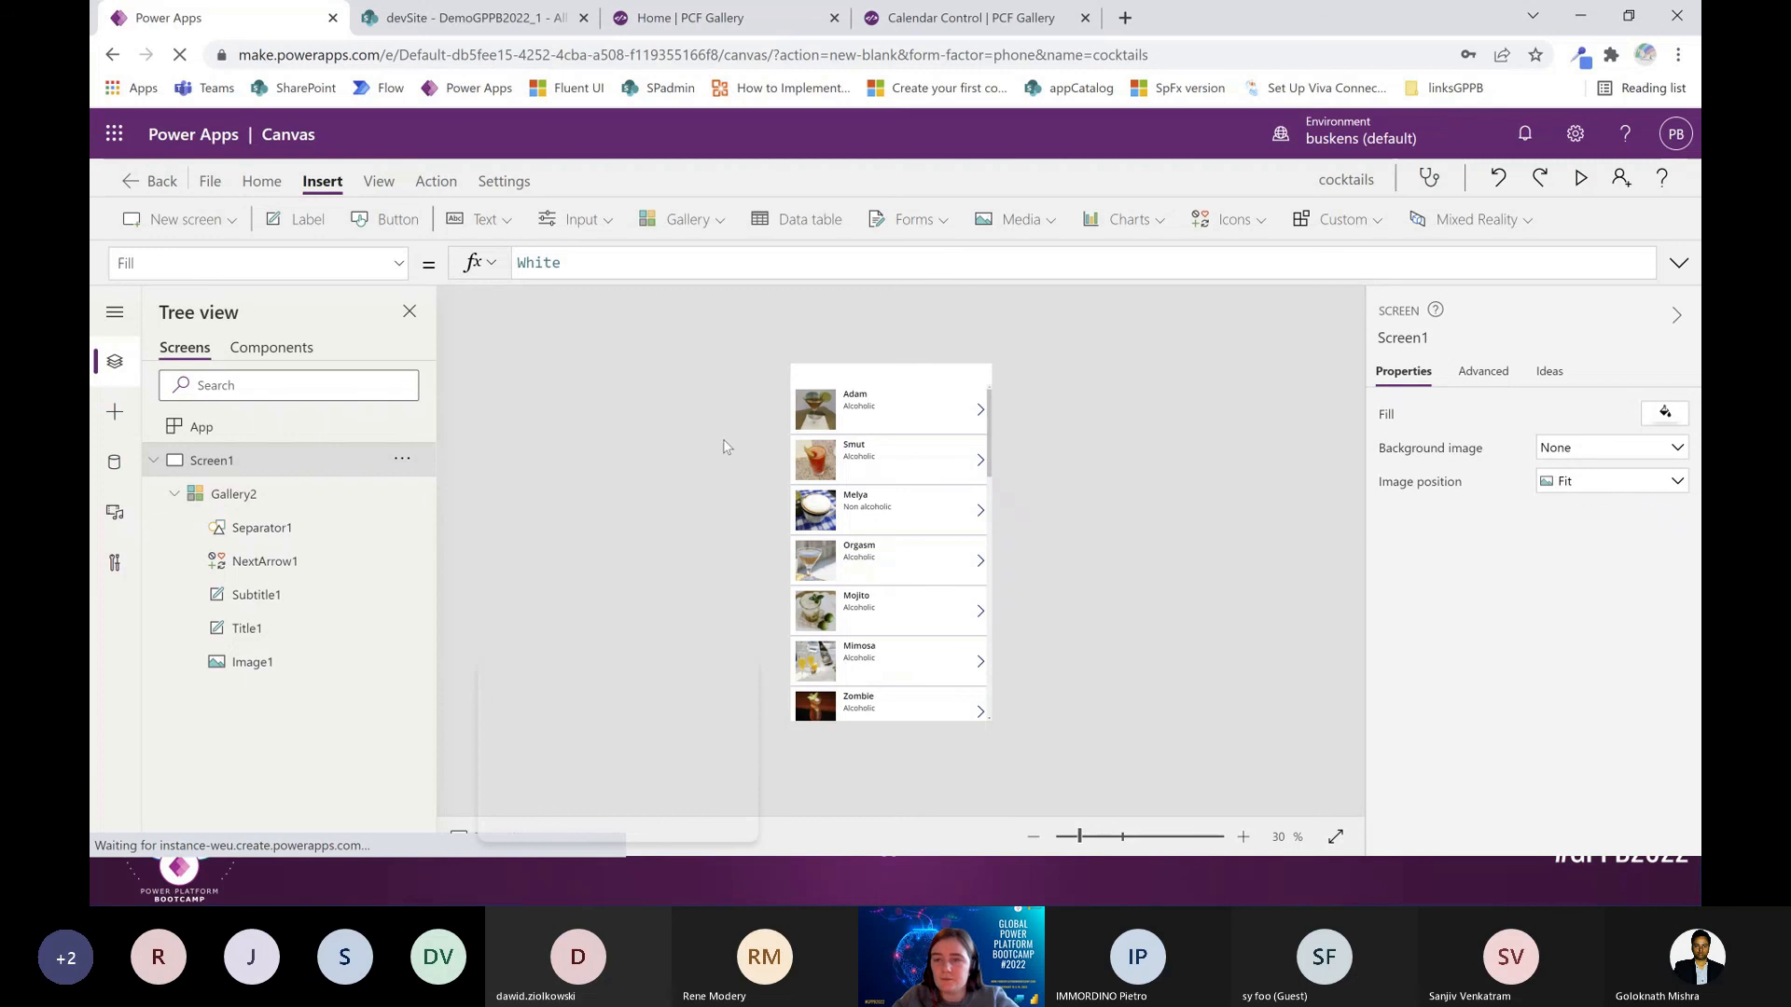
# Close the devSite page, switch to the PCF Gallery home page, and look over its controls and category list
pyautogui.click(584, 18)
pyautogui.click(486, 23)
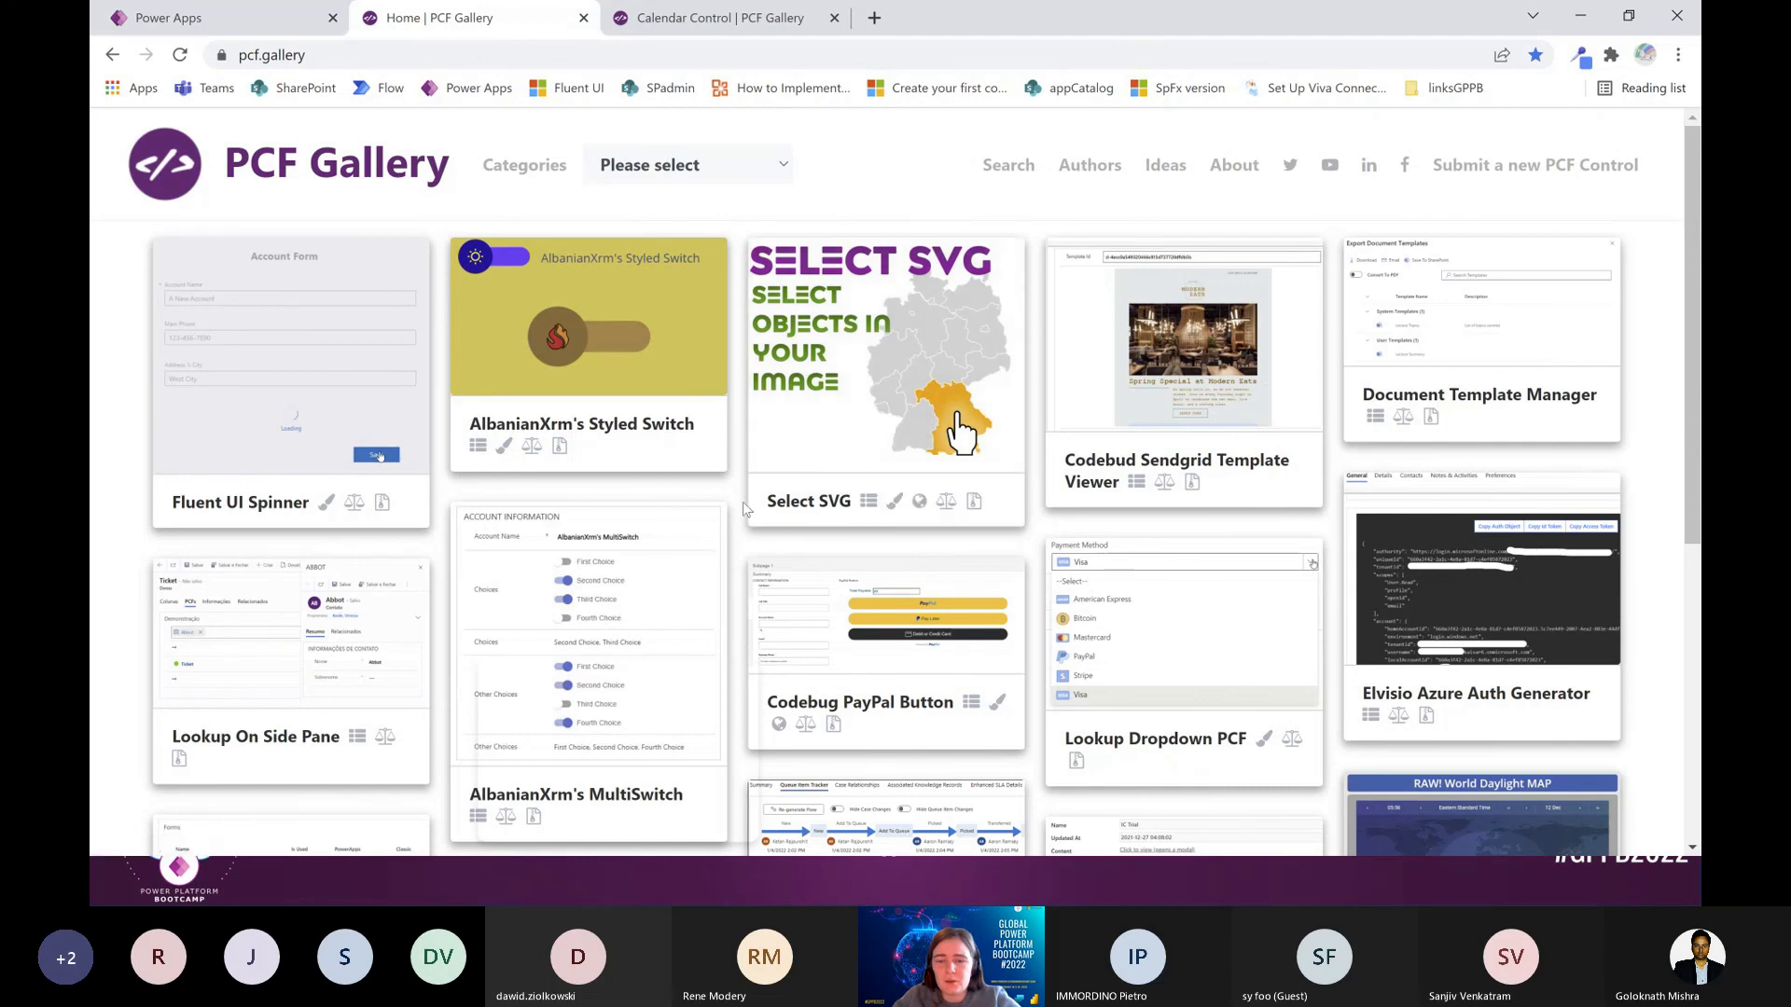
pyautogui.scroll(-3, 741, 509)
pyautogui.scroll(3, 765, 373)
pyautogui.click(695, 165)
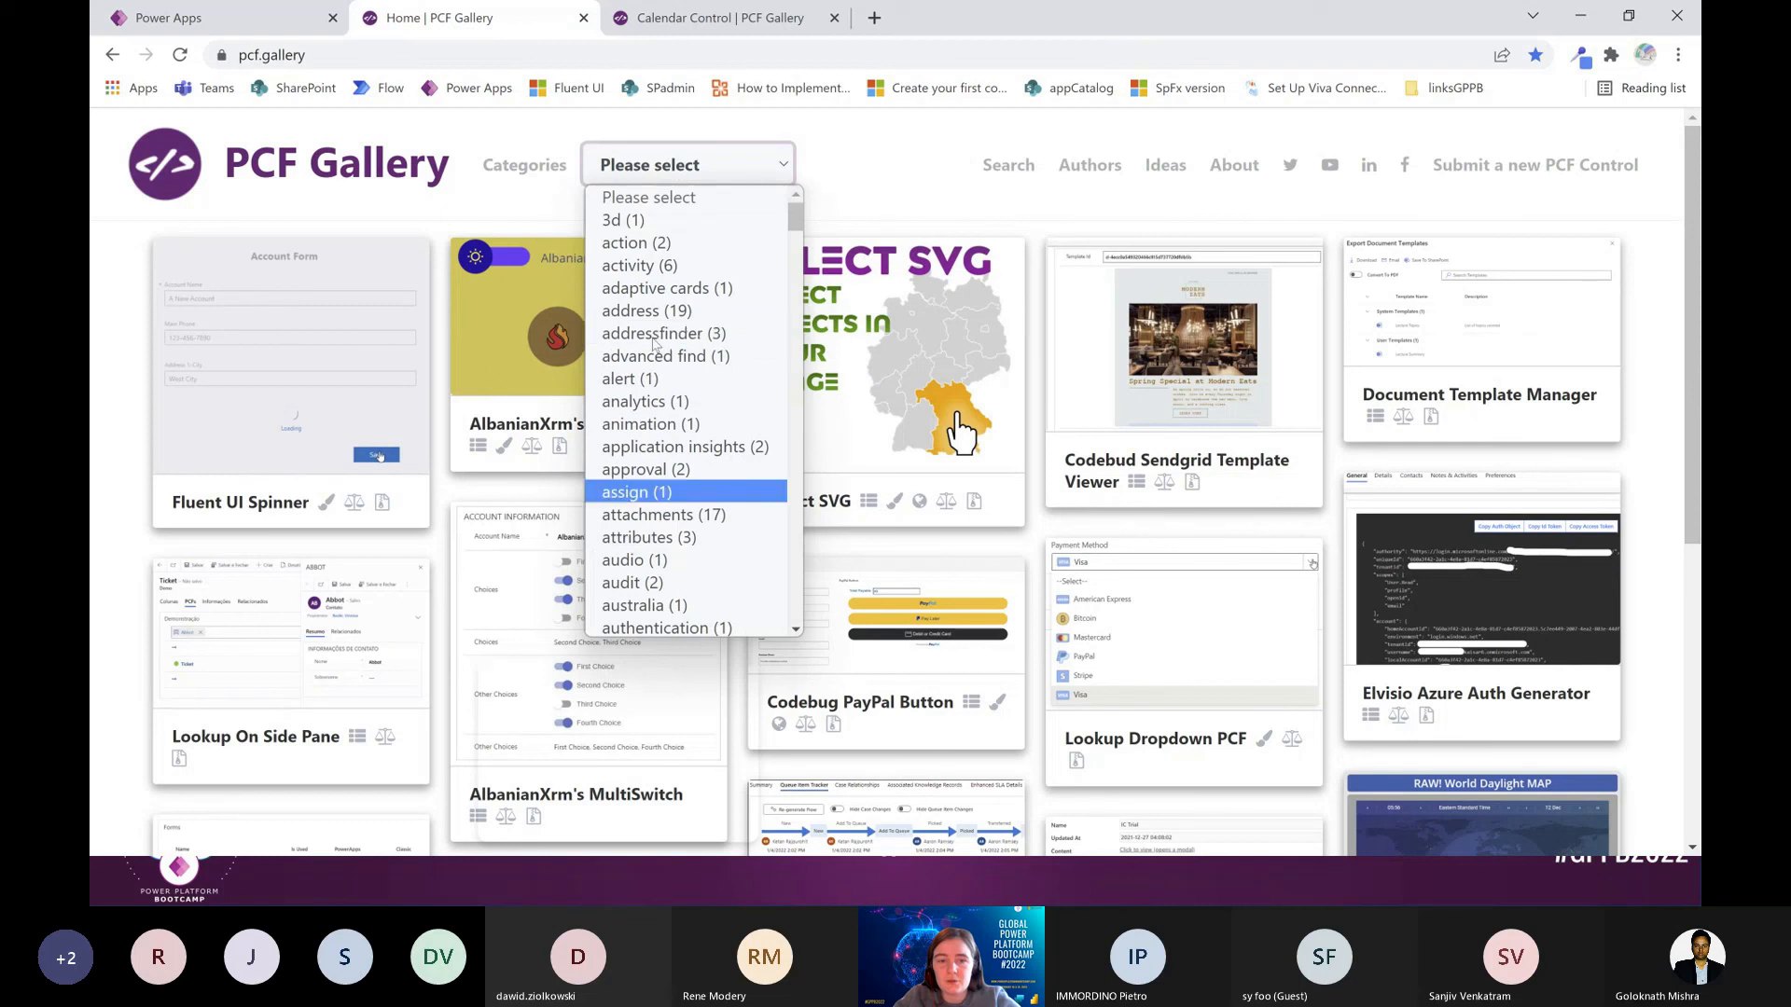
pyautogui.click(842, 157)
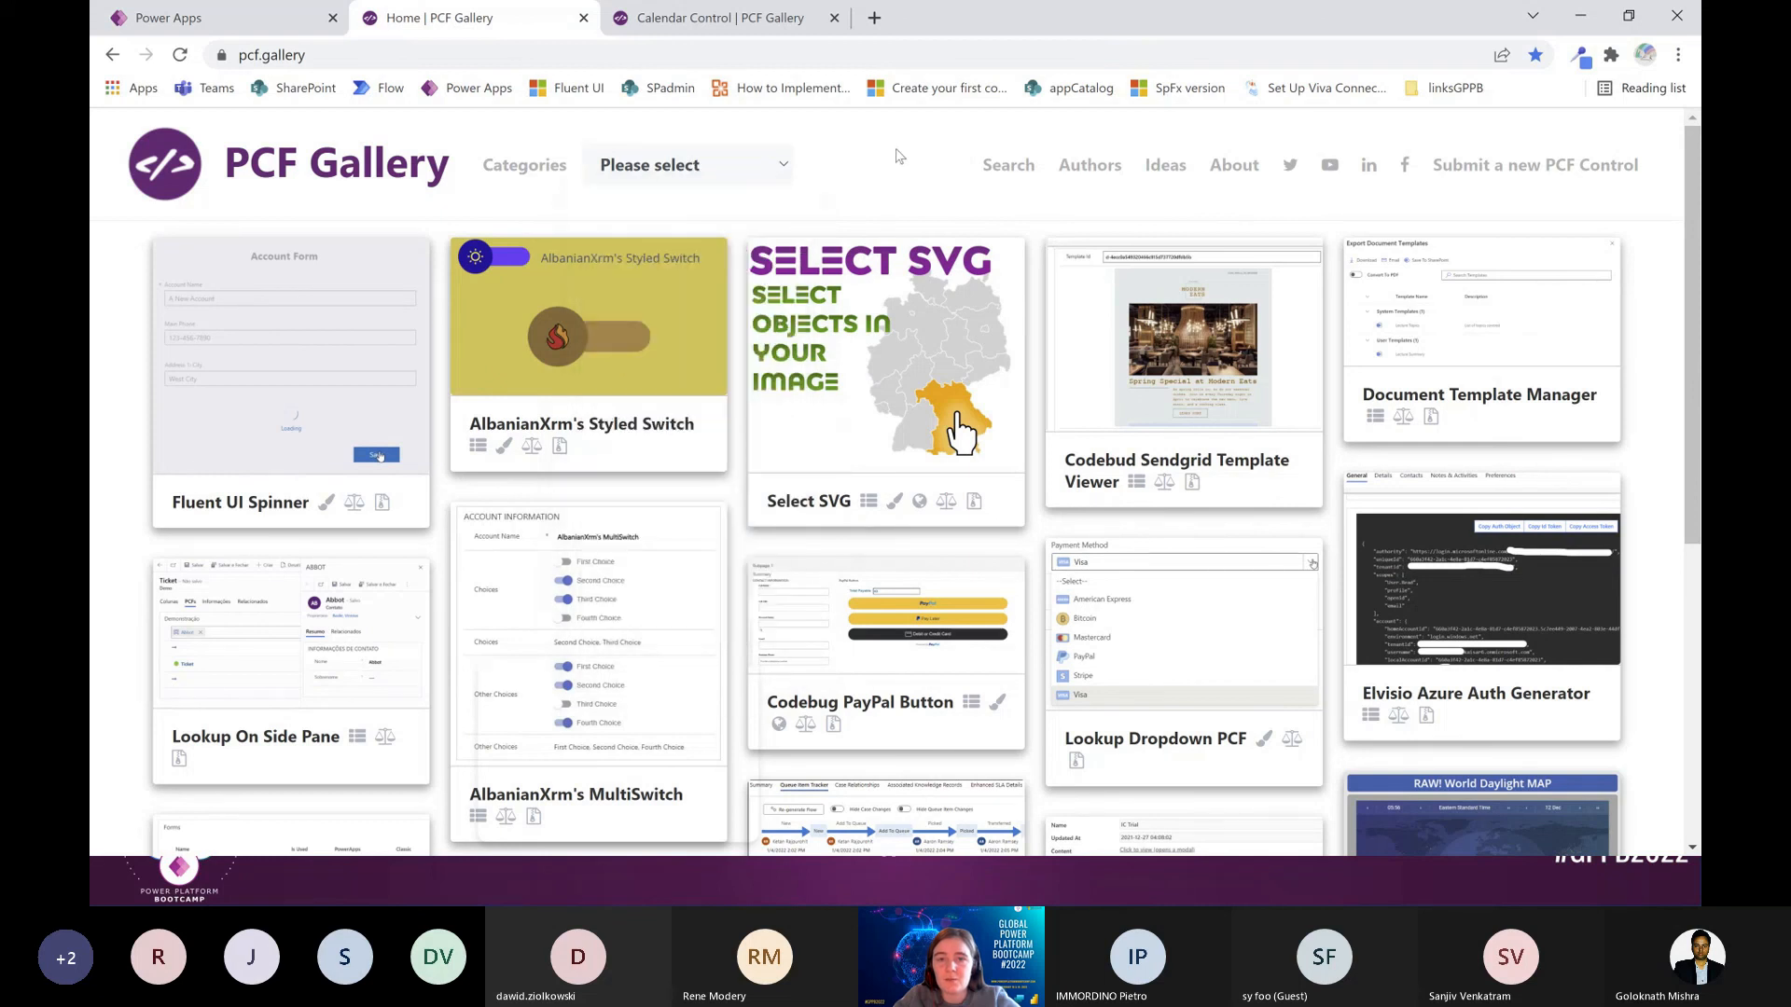
# Search the PCF Gallery for controls made for canvas apps and look through the results
pyautogui.click(1026, 165)
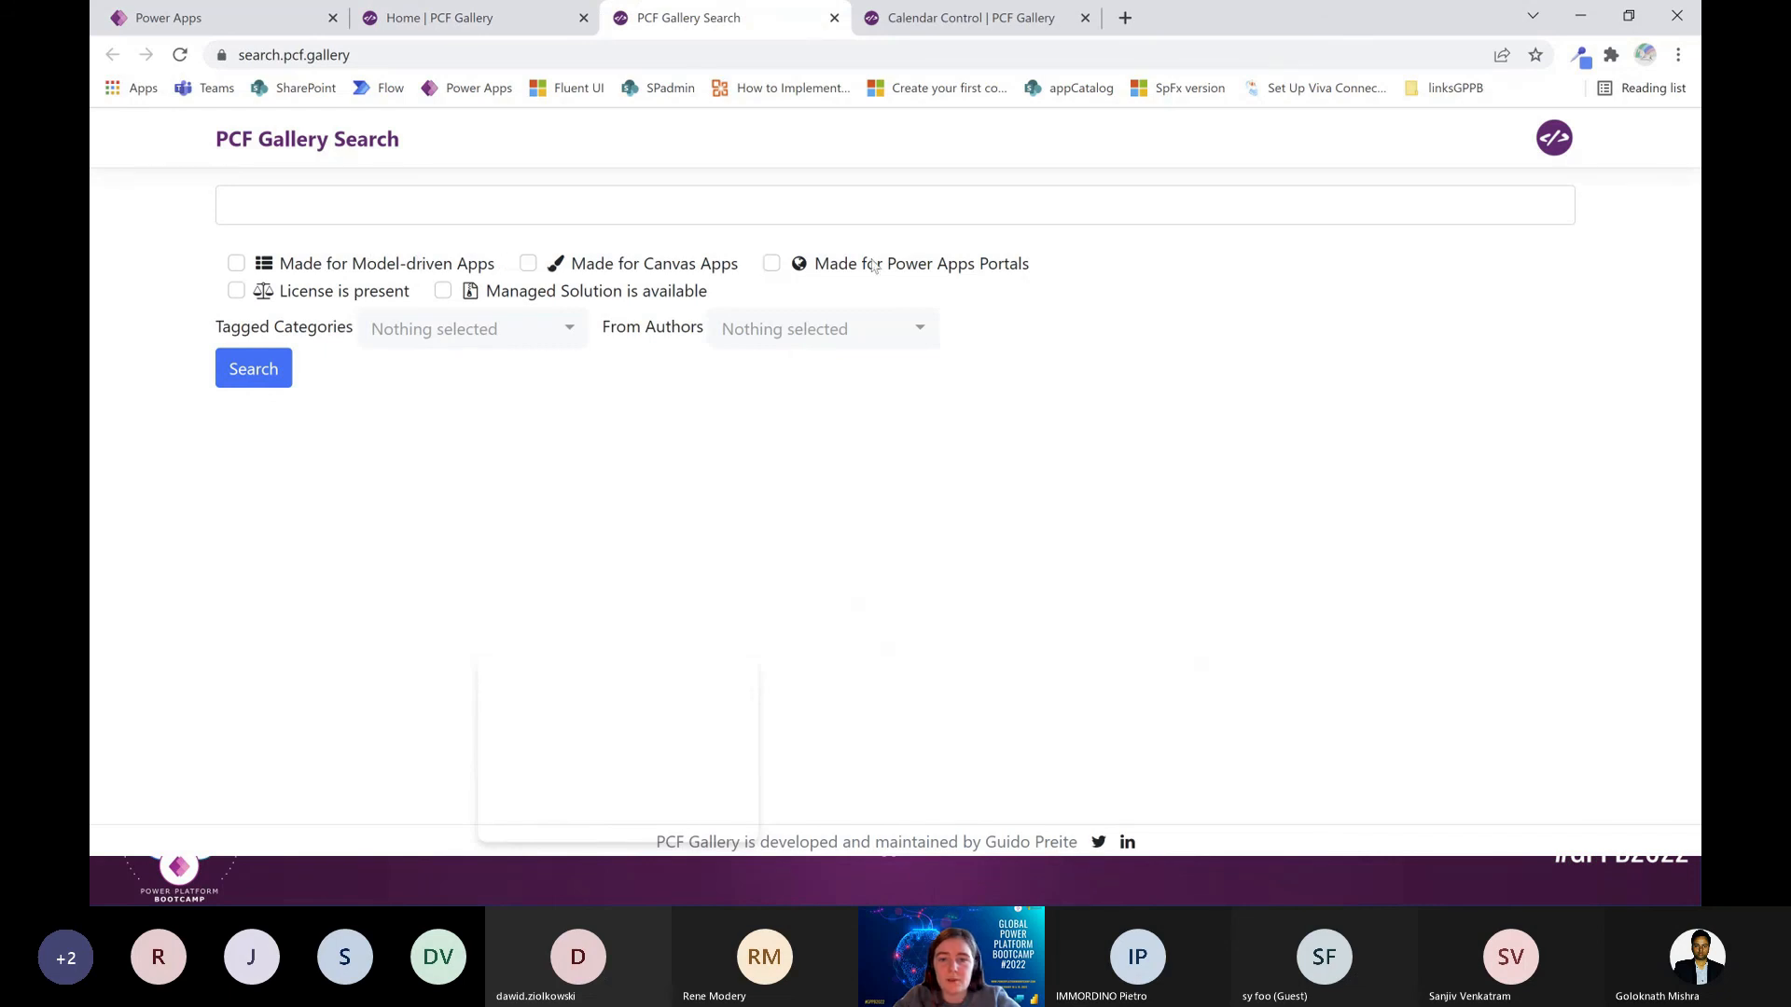
pyautogui.click(529, 265)
pyautogui.click(251, 369)
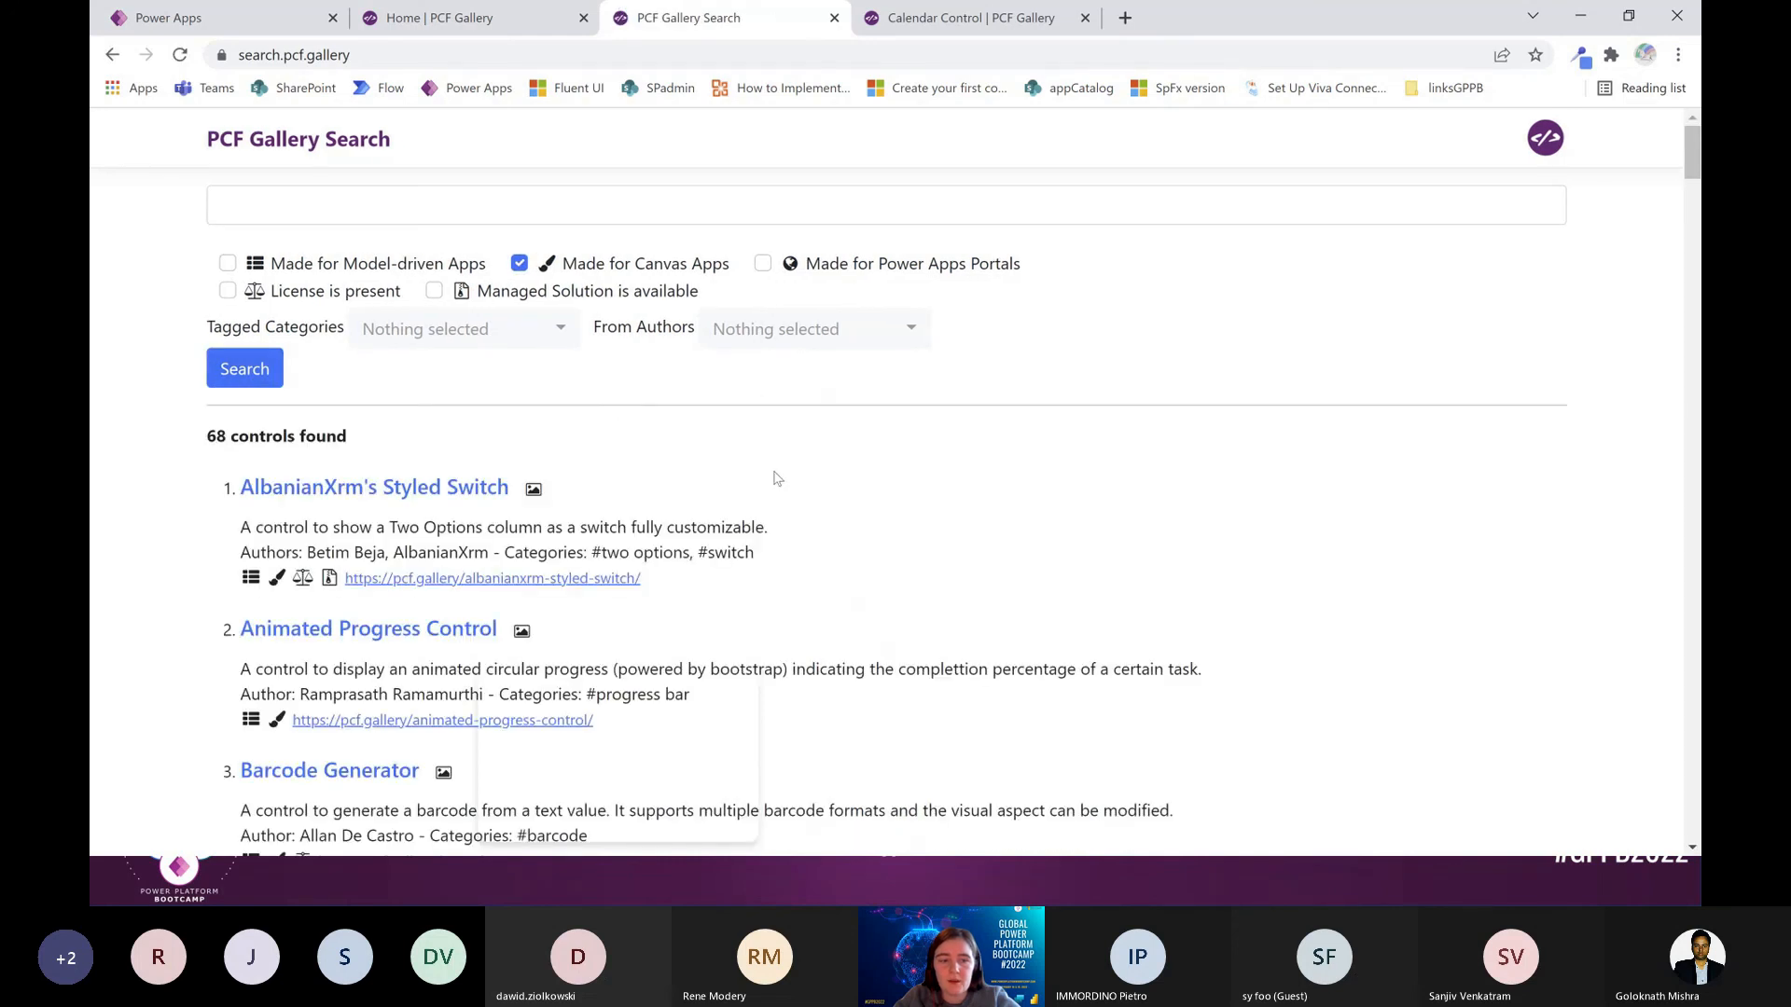
pyautogui.scroll(-8, 451, 471)
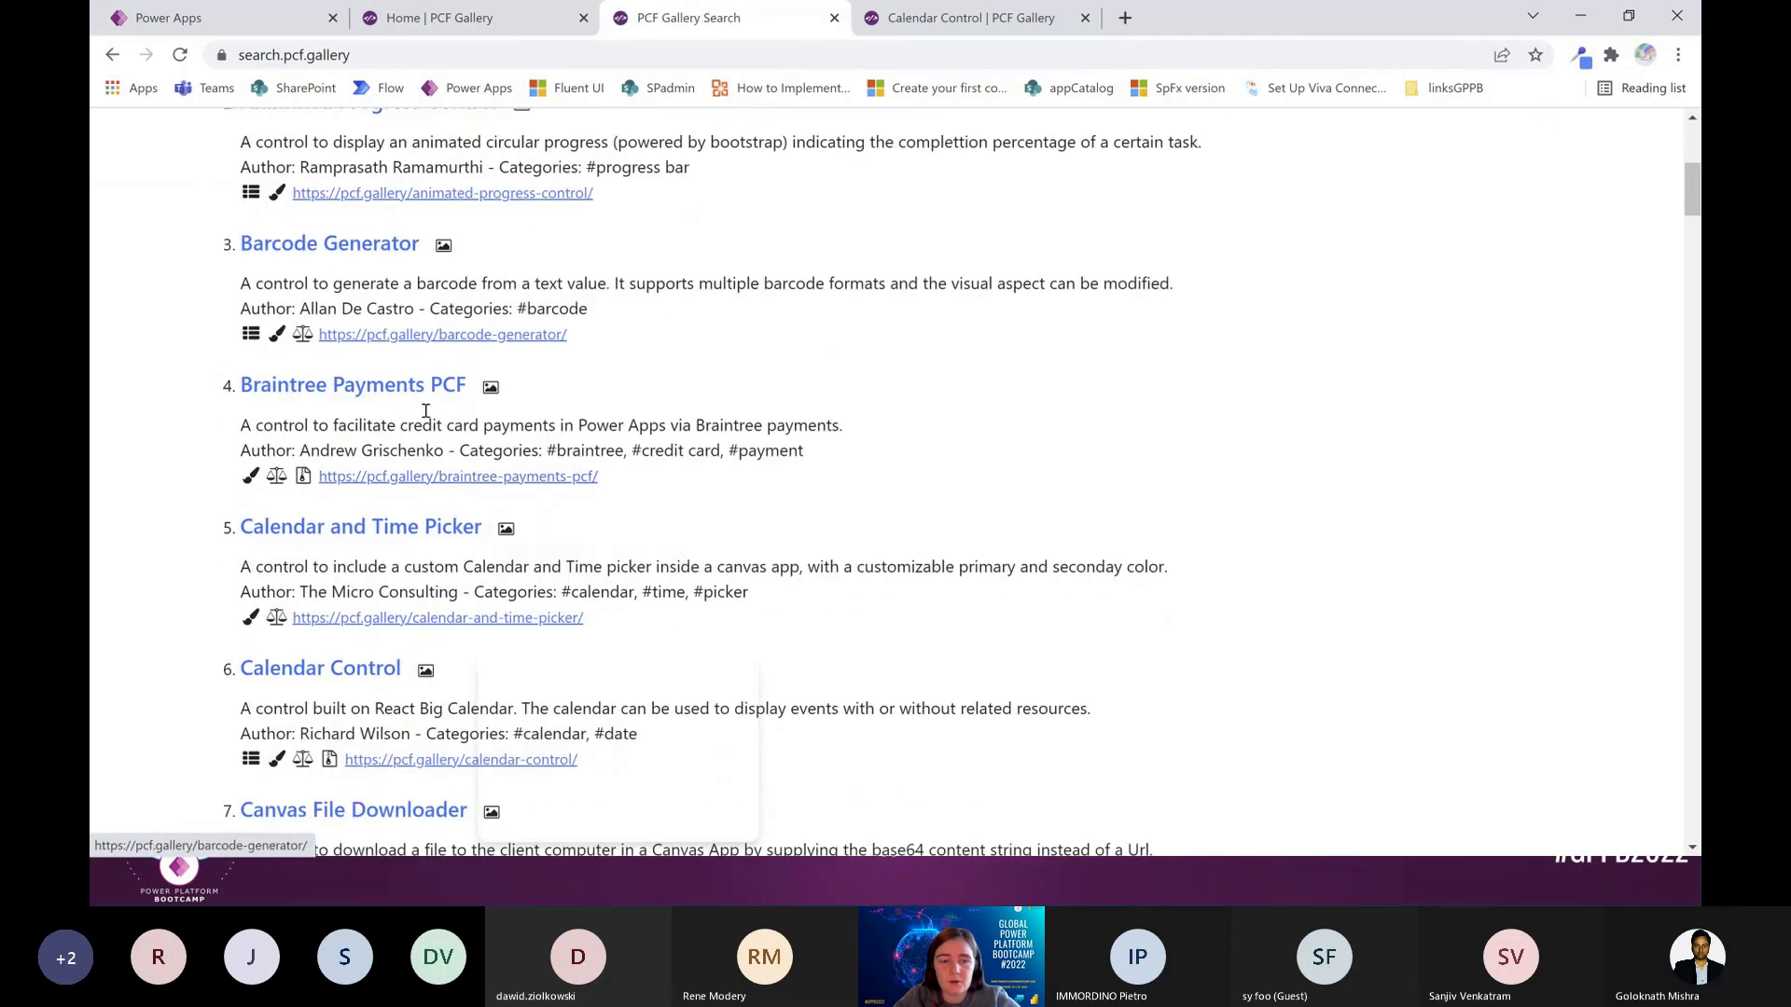
pyautogui.scroll(-2, 467, 449)
pyautogui.scroll(10, 467, 448)
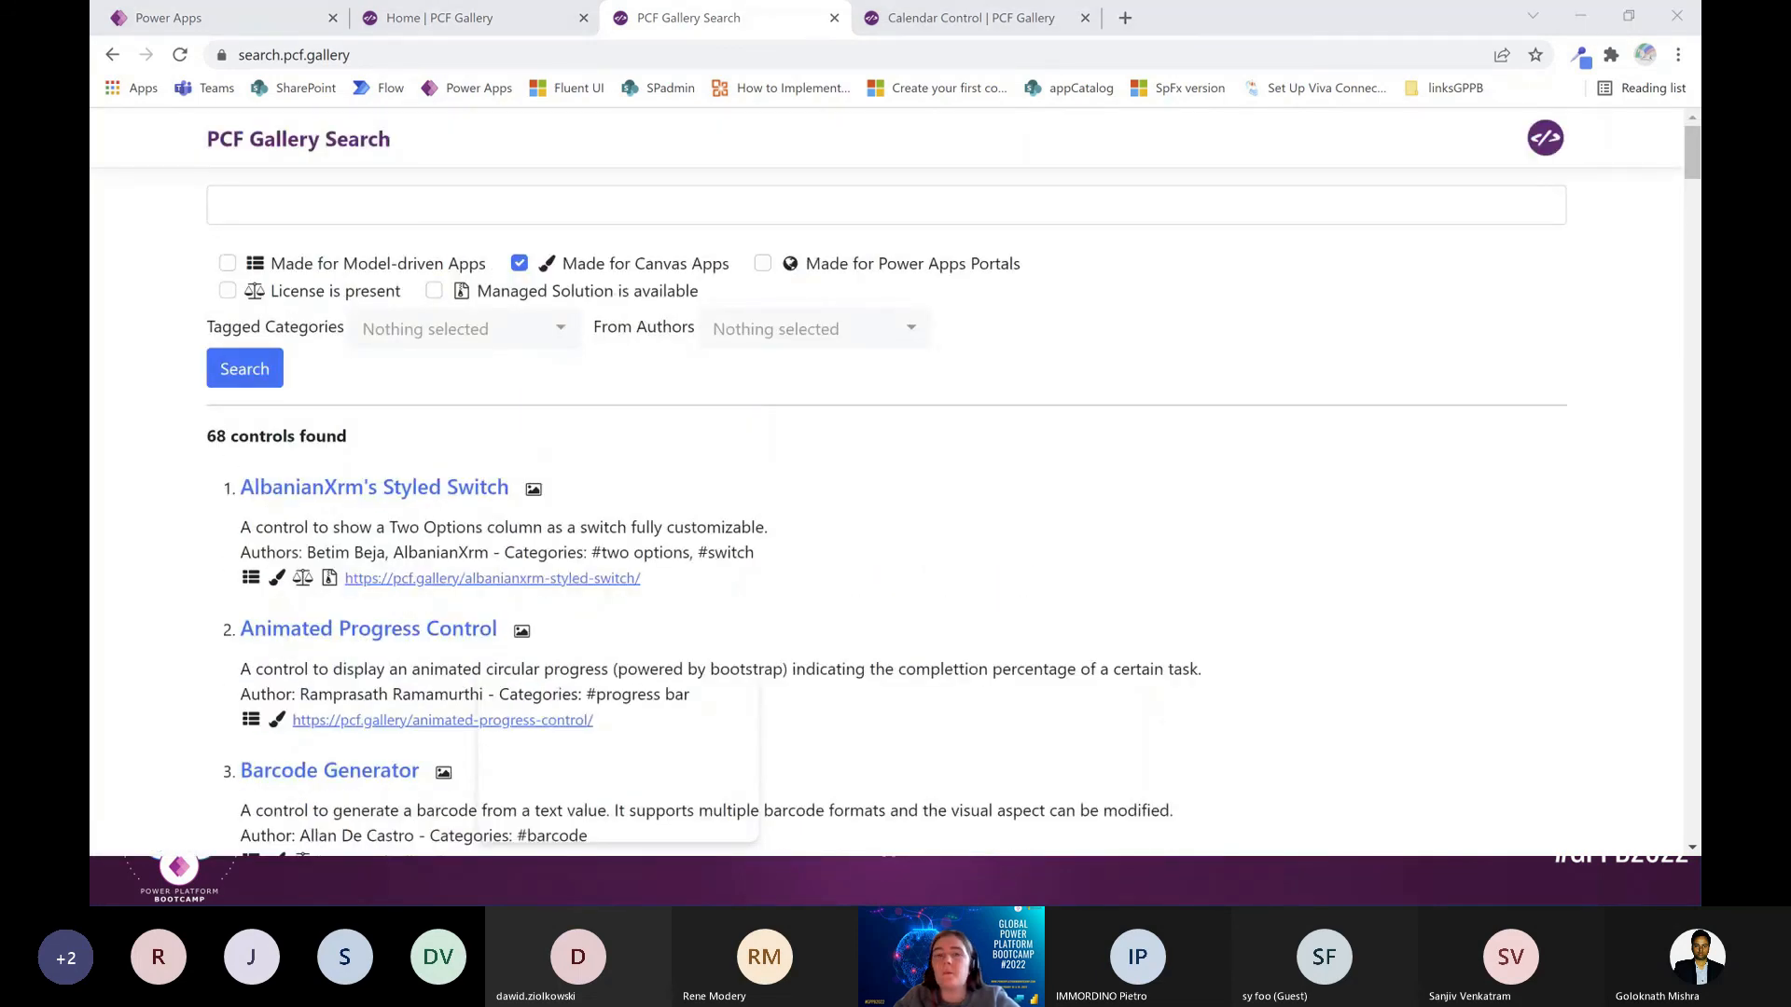
# Open the Calendar Control page in the PCF Gallery and look over its description, demo video and download option
pyautogui.click(901, 25)
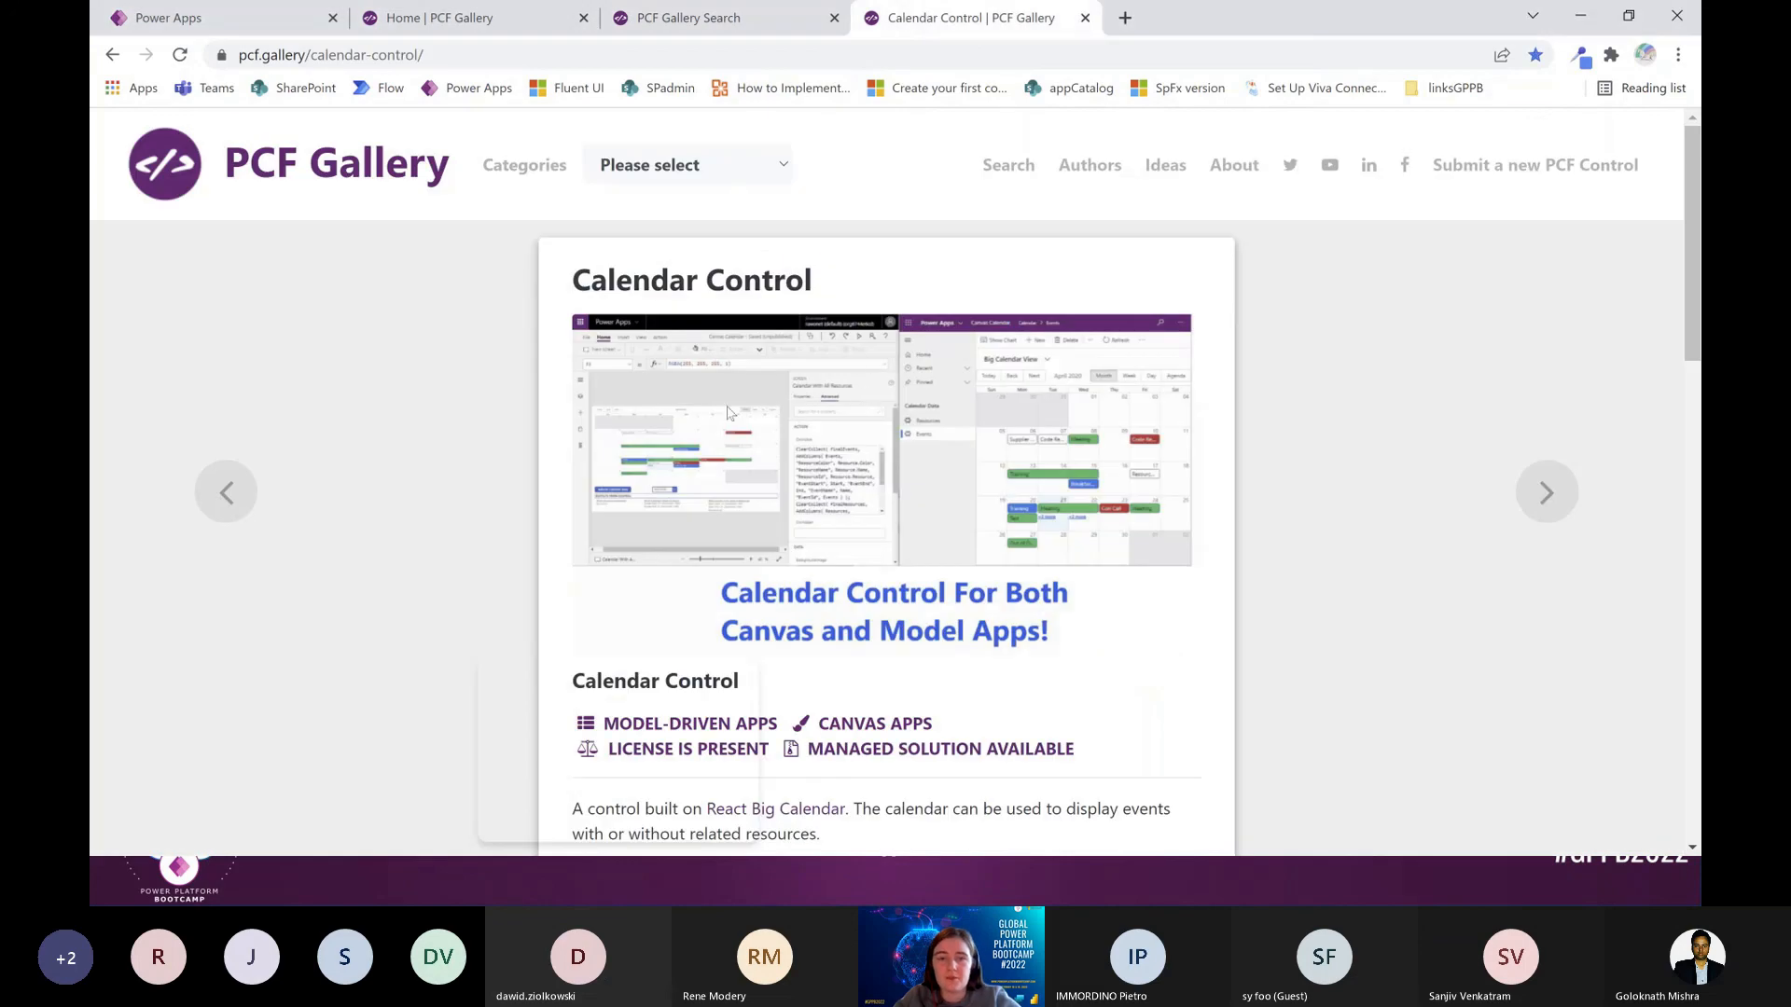
pyautogui.scroll(-1, 819, 423)
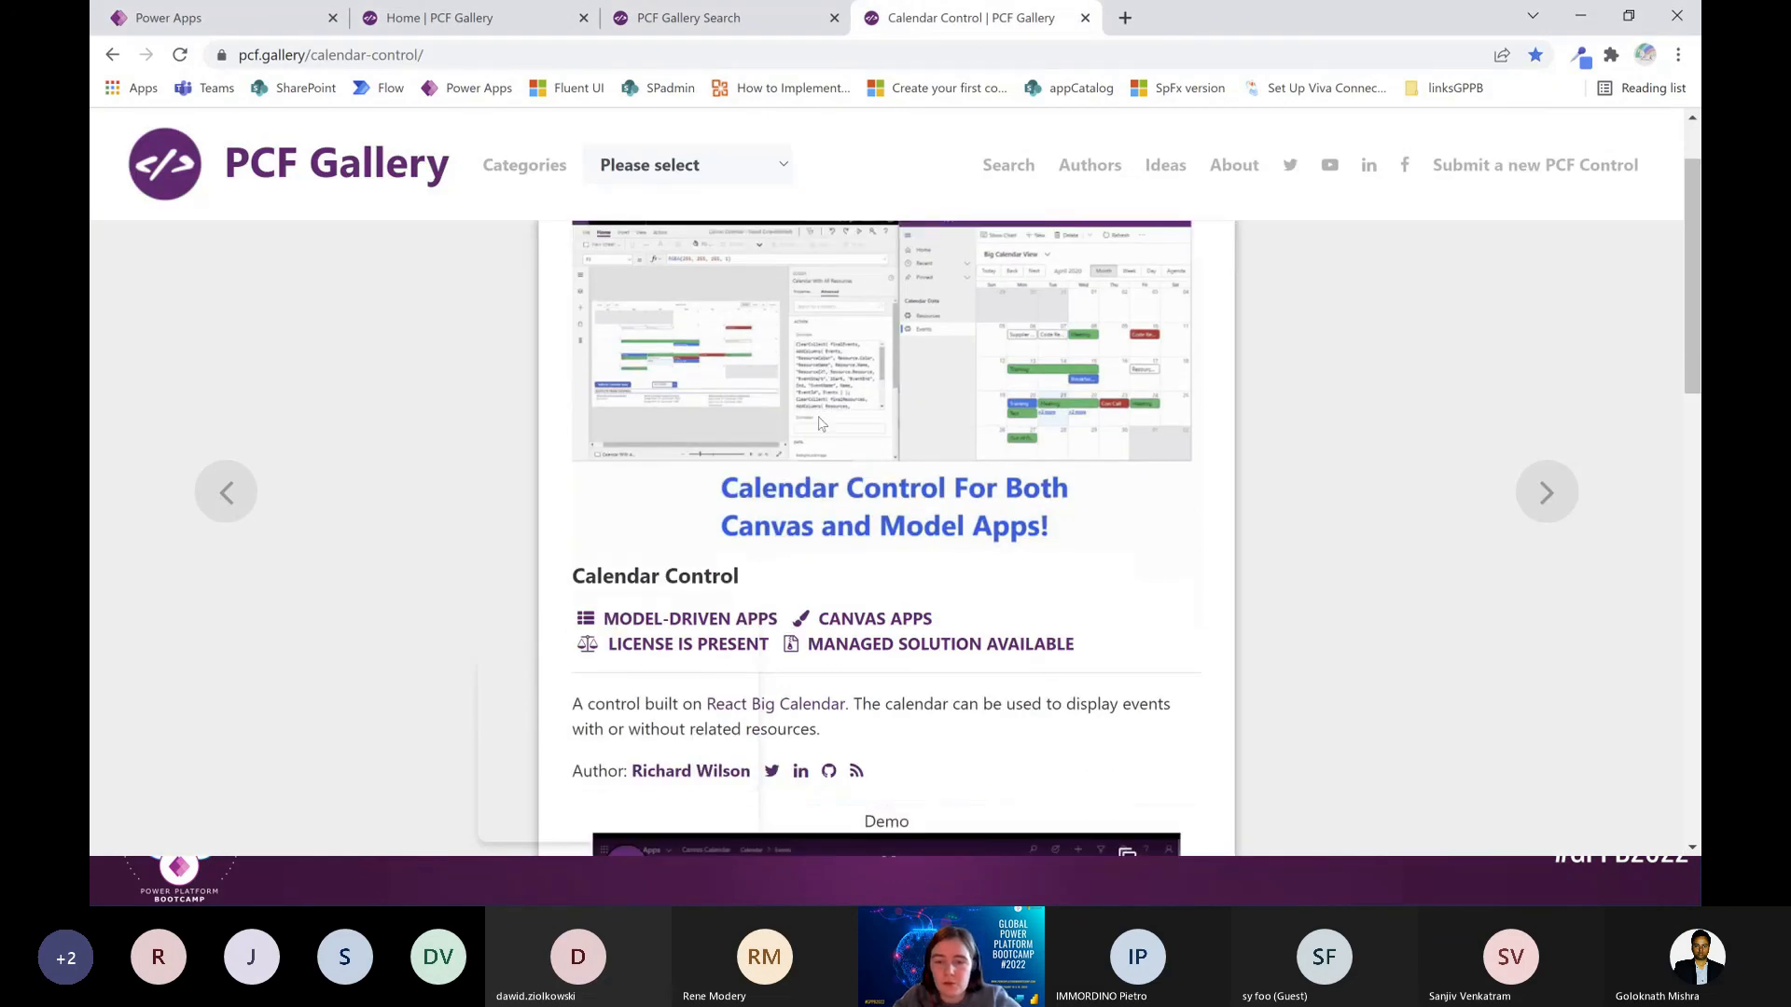
pyautogui.scroll(-7, 982, 558)
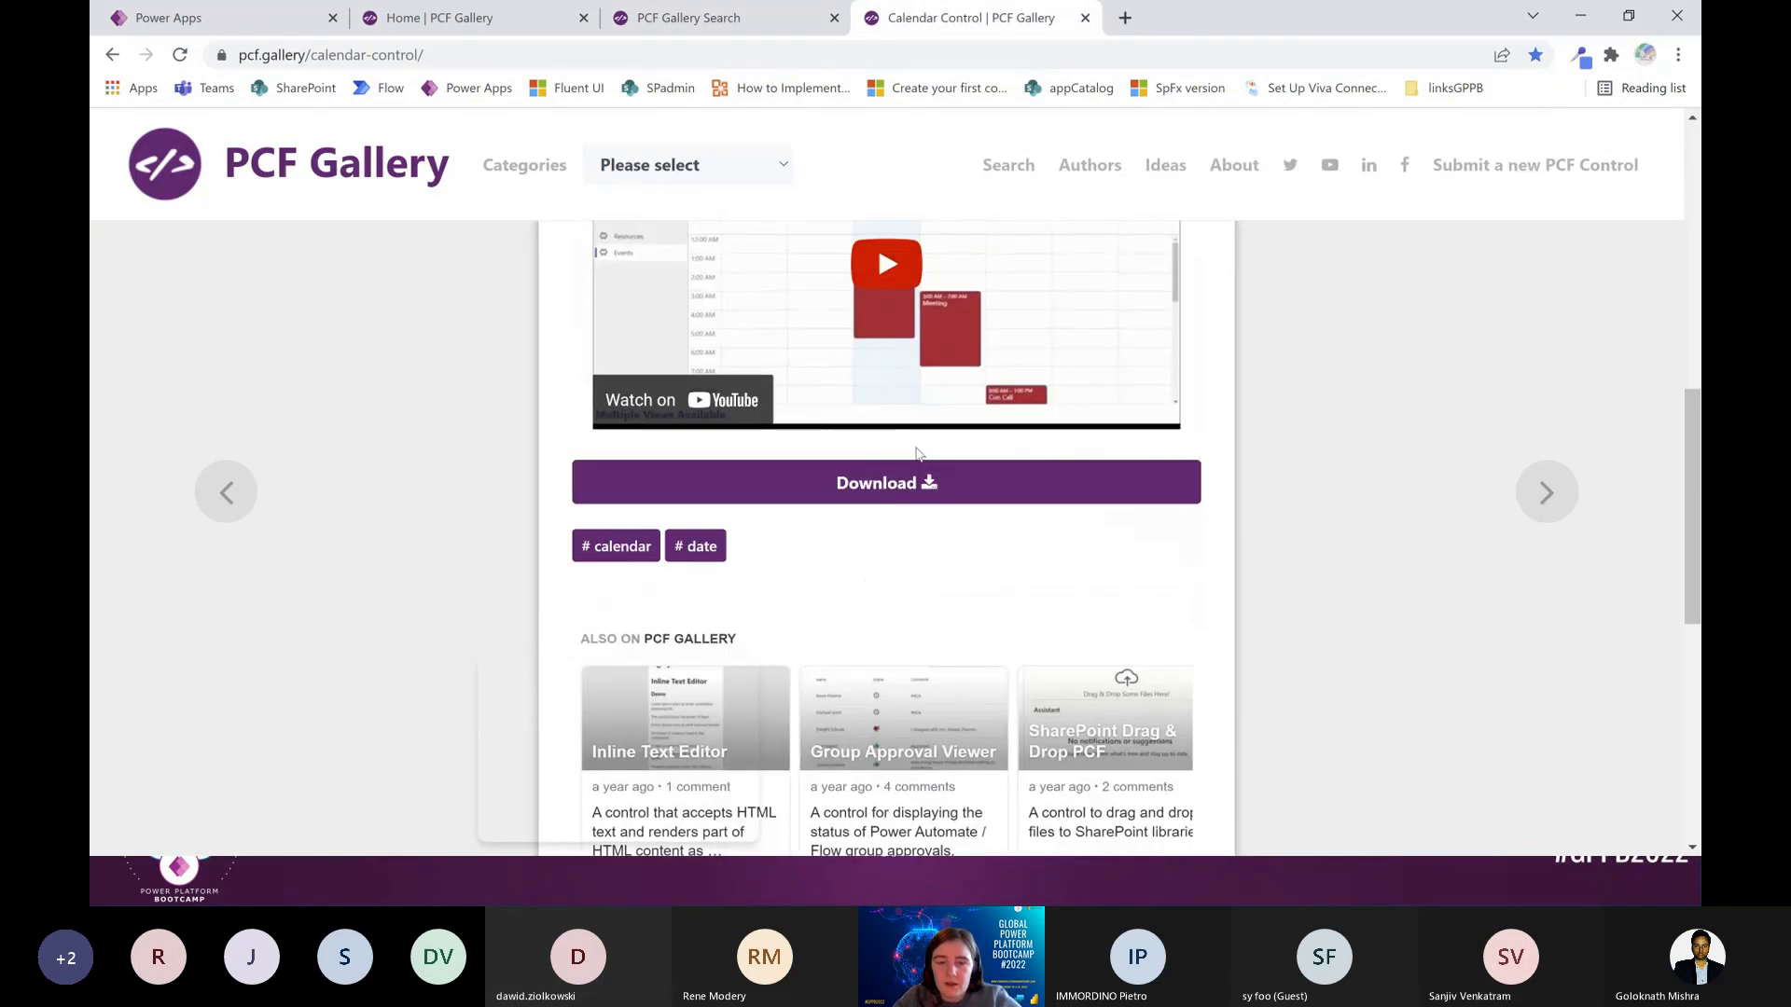
pyautogui.scroll(3, 853, 539)
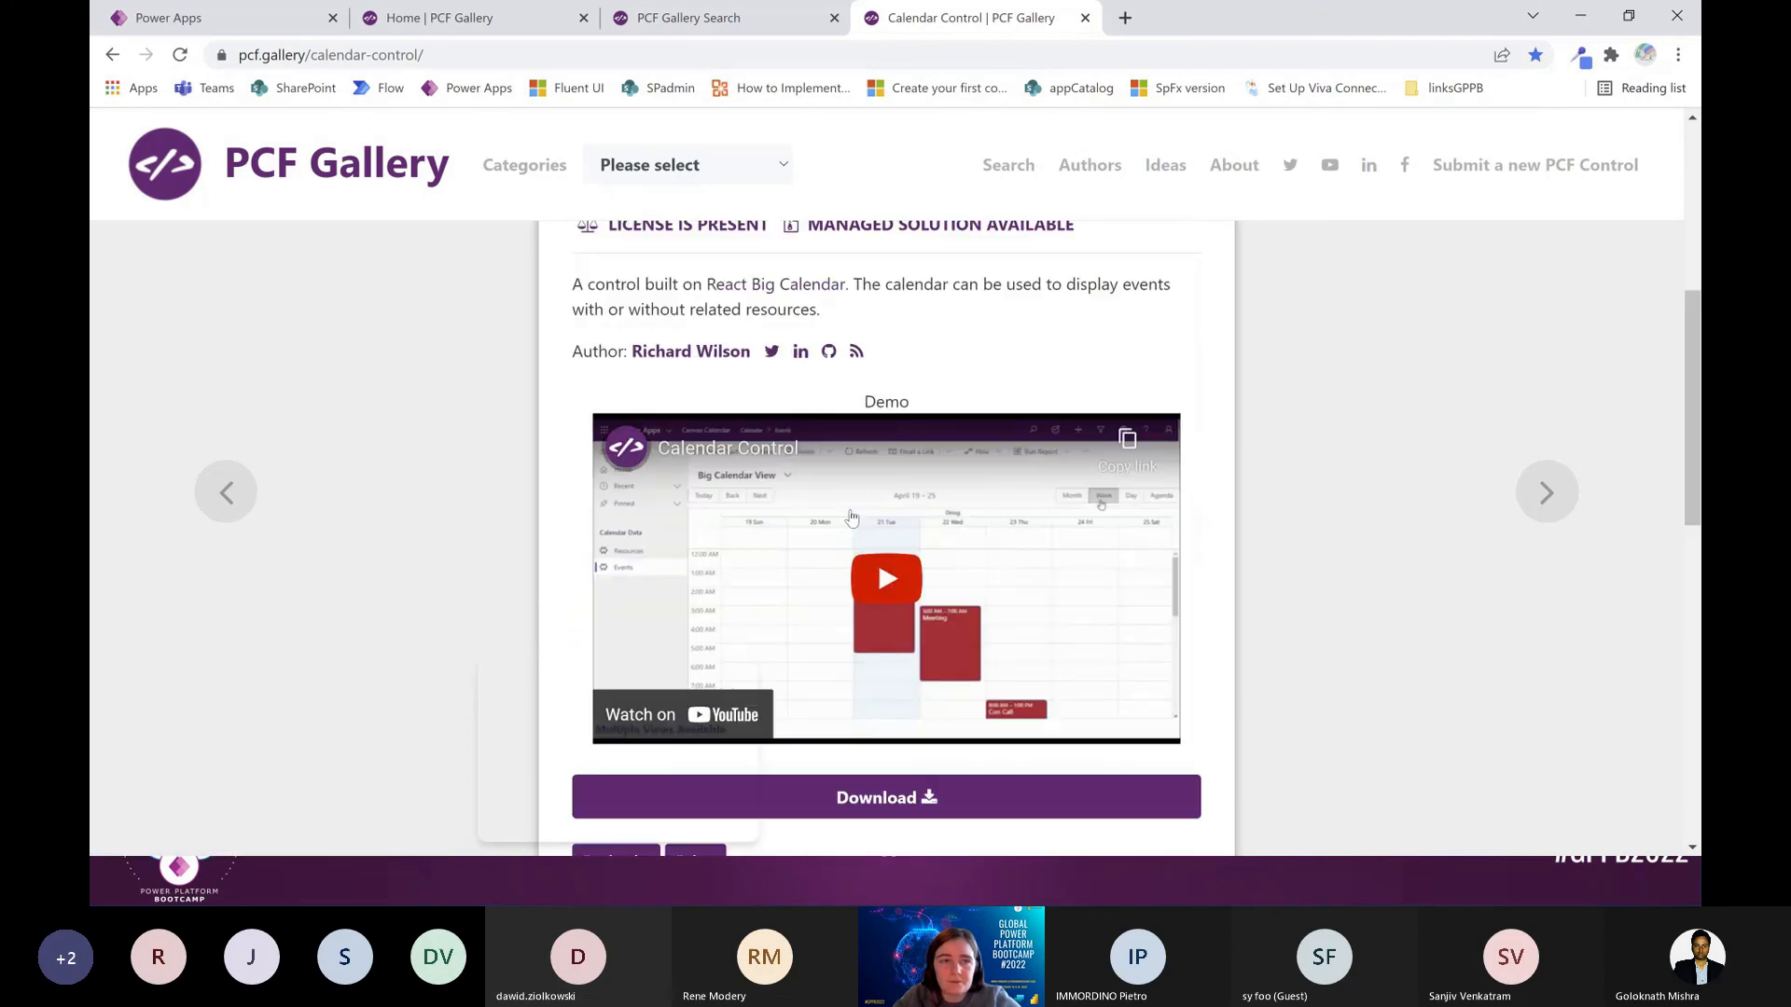
# Switch to Power Apps, leave the cocktails canvas app editor, and open the default environment's solutions
pyautogui.click(210, 25)
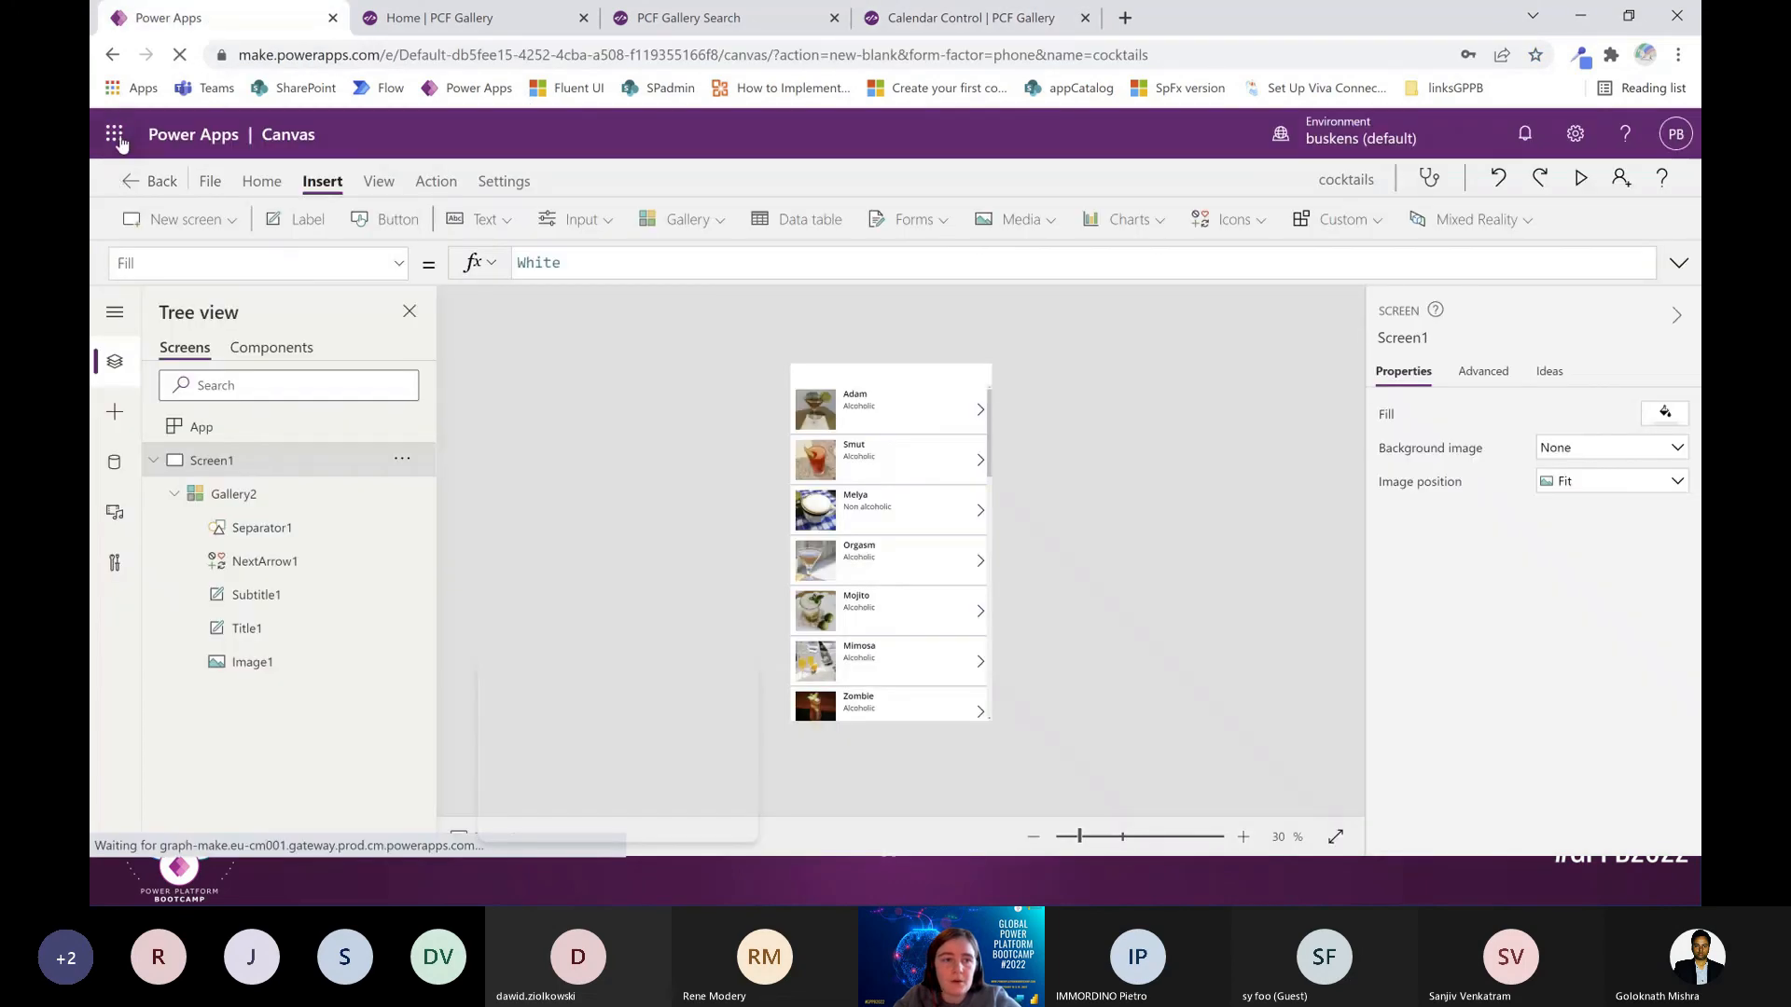
pyautogui.click(142, 183)
pyautogui.click(968, 582)
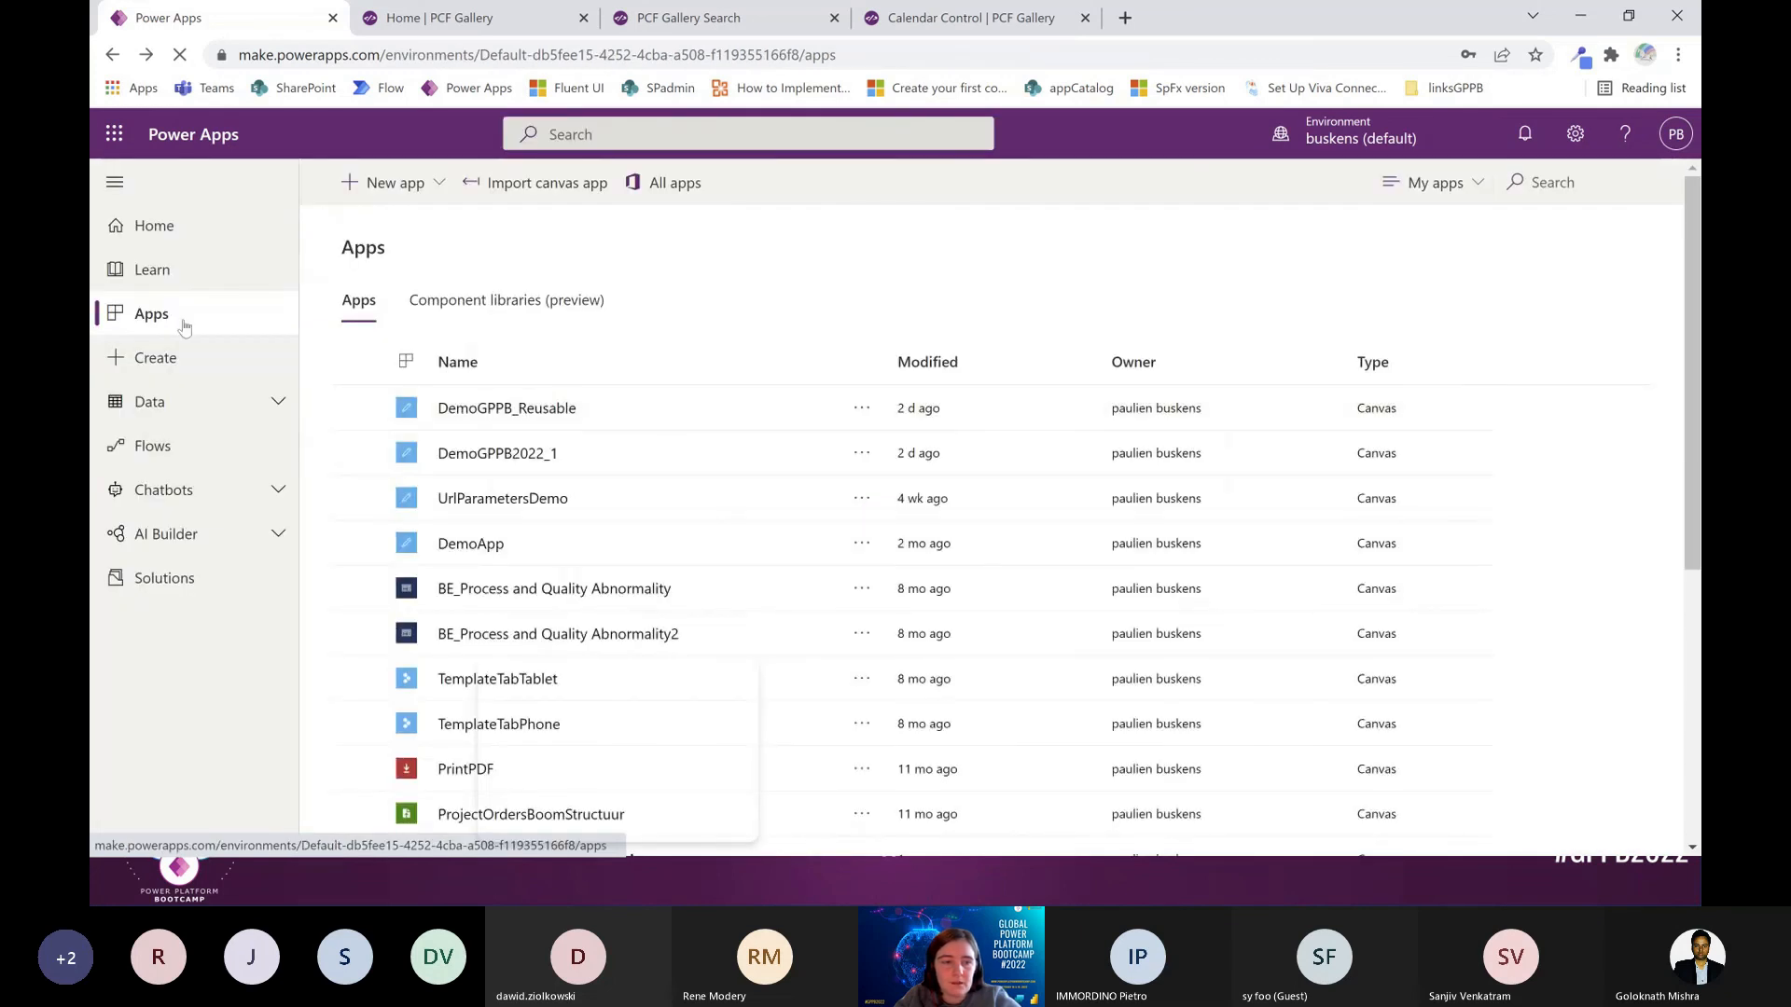
pyautogui.click(189, 578)
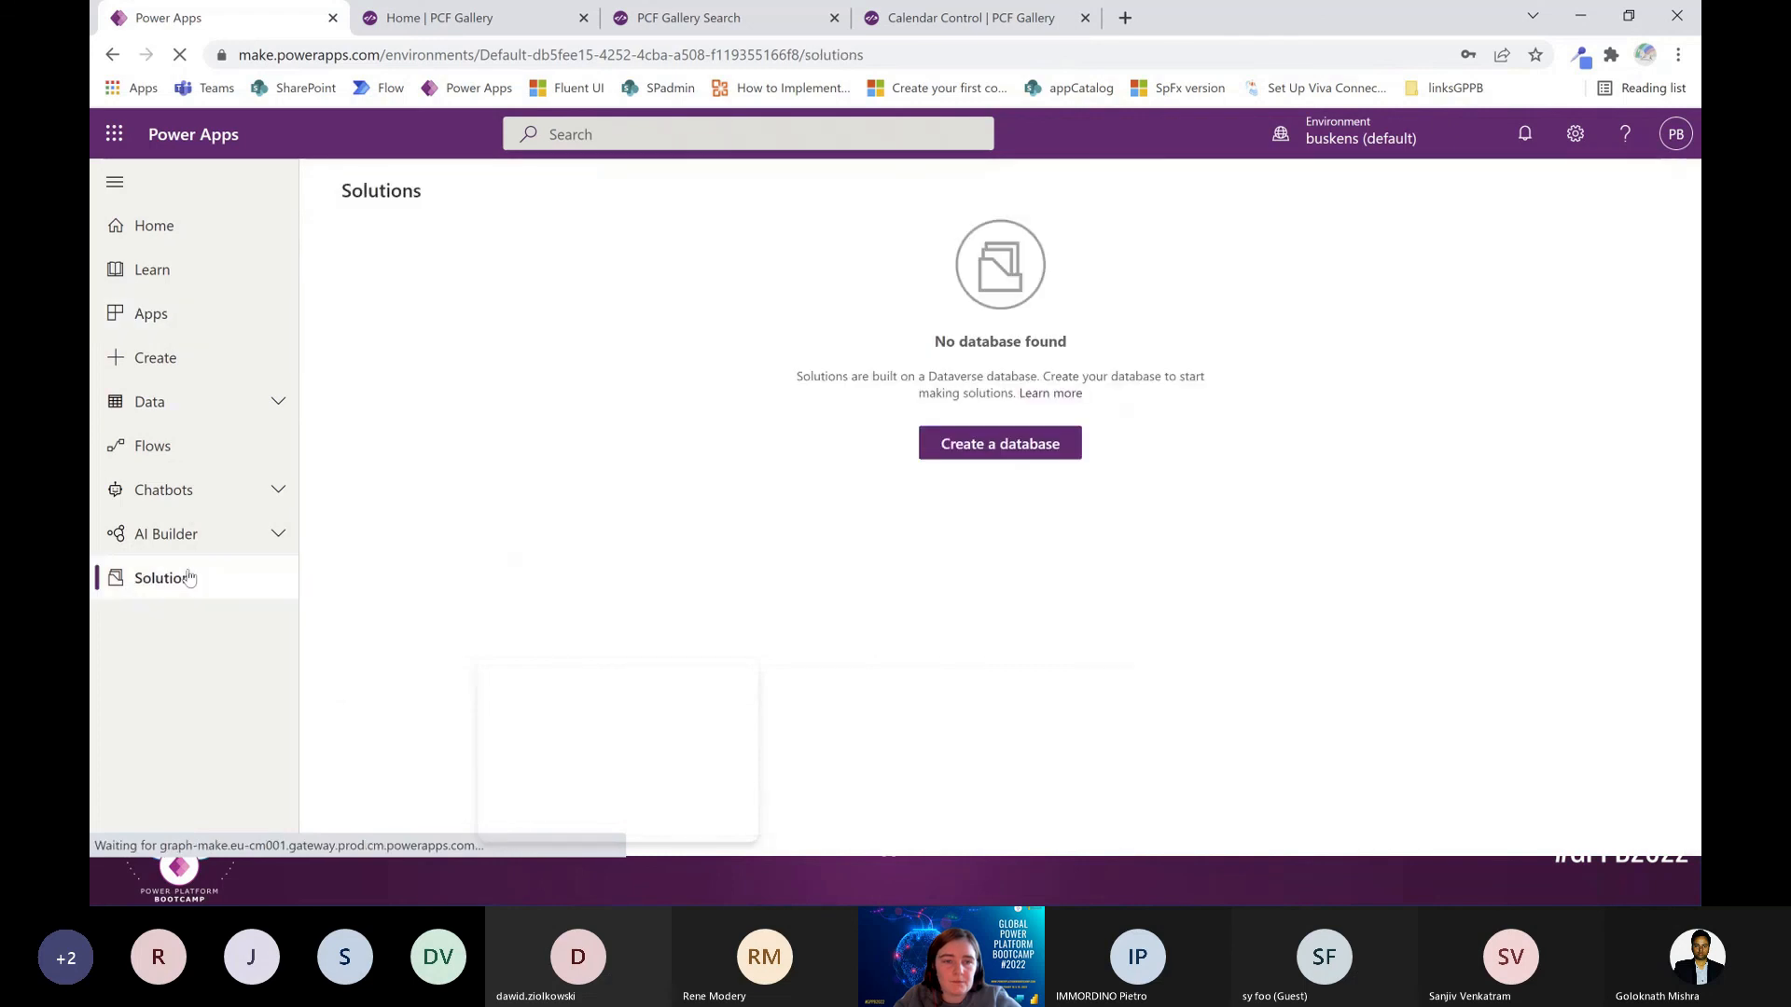
# Change to the first personal developer environment, open its solutions list, and check the environment selection
pyautogui.click(1385, 148)
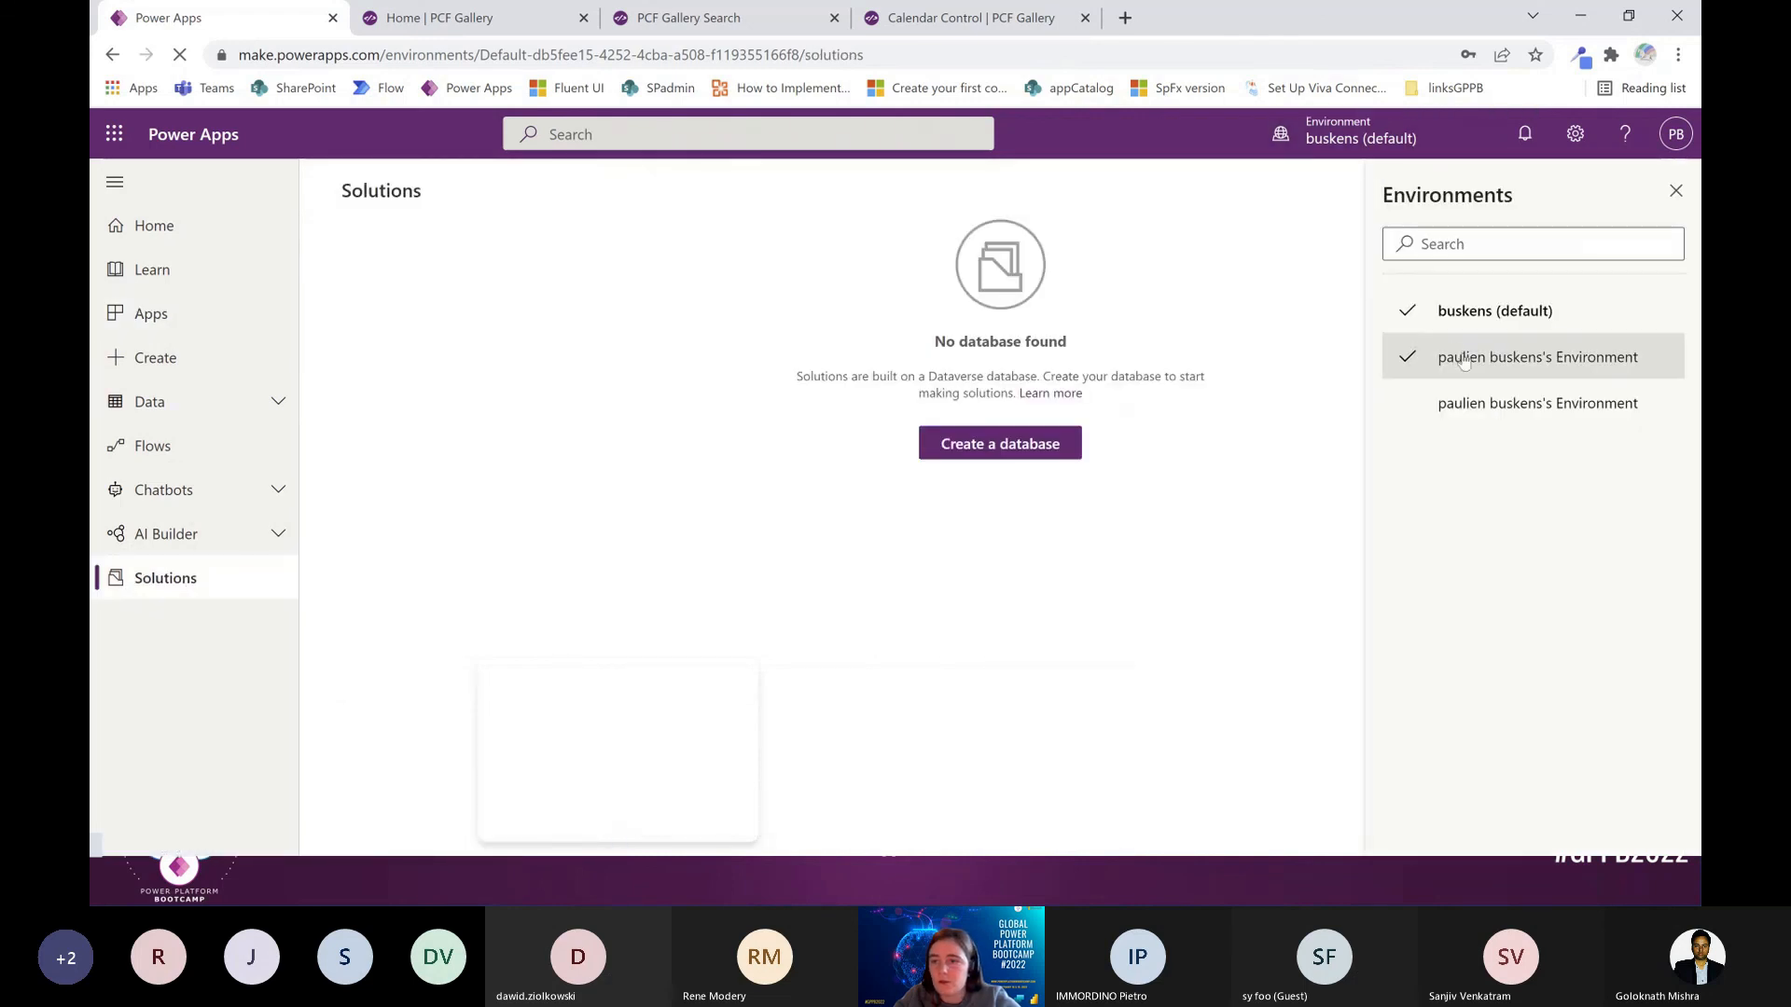
pyautogui.click(1537, 358)
pyautogui.click(159, 597)
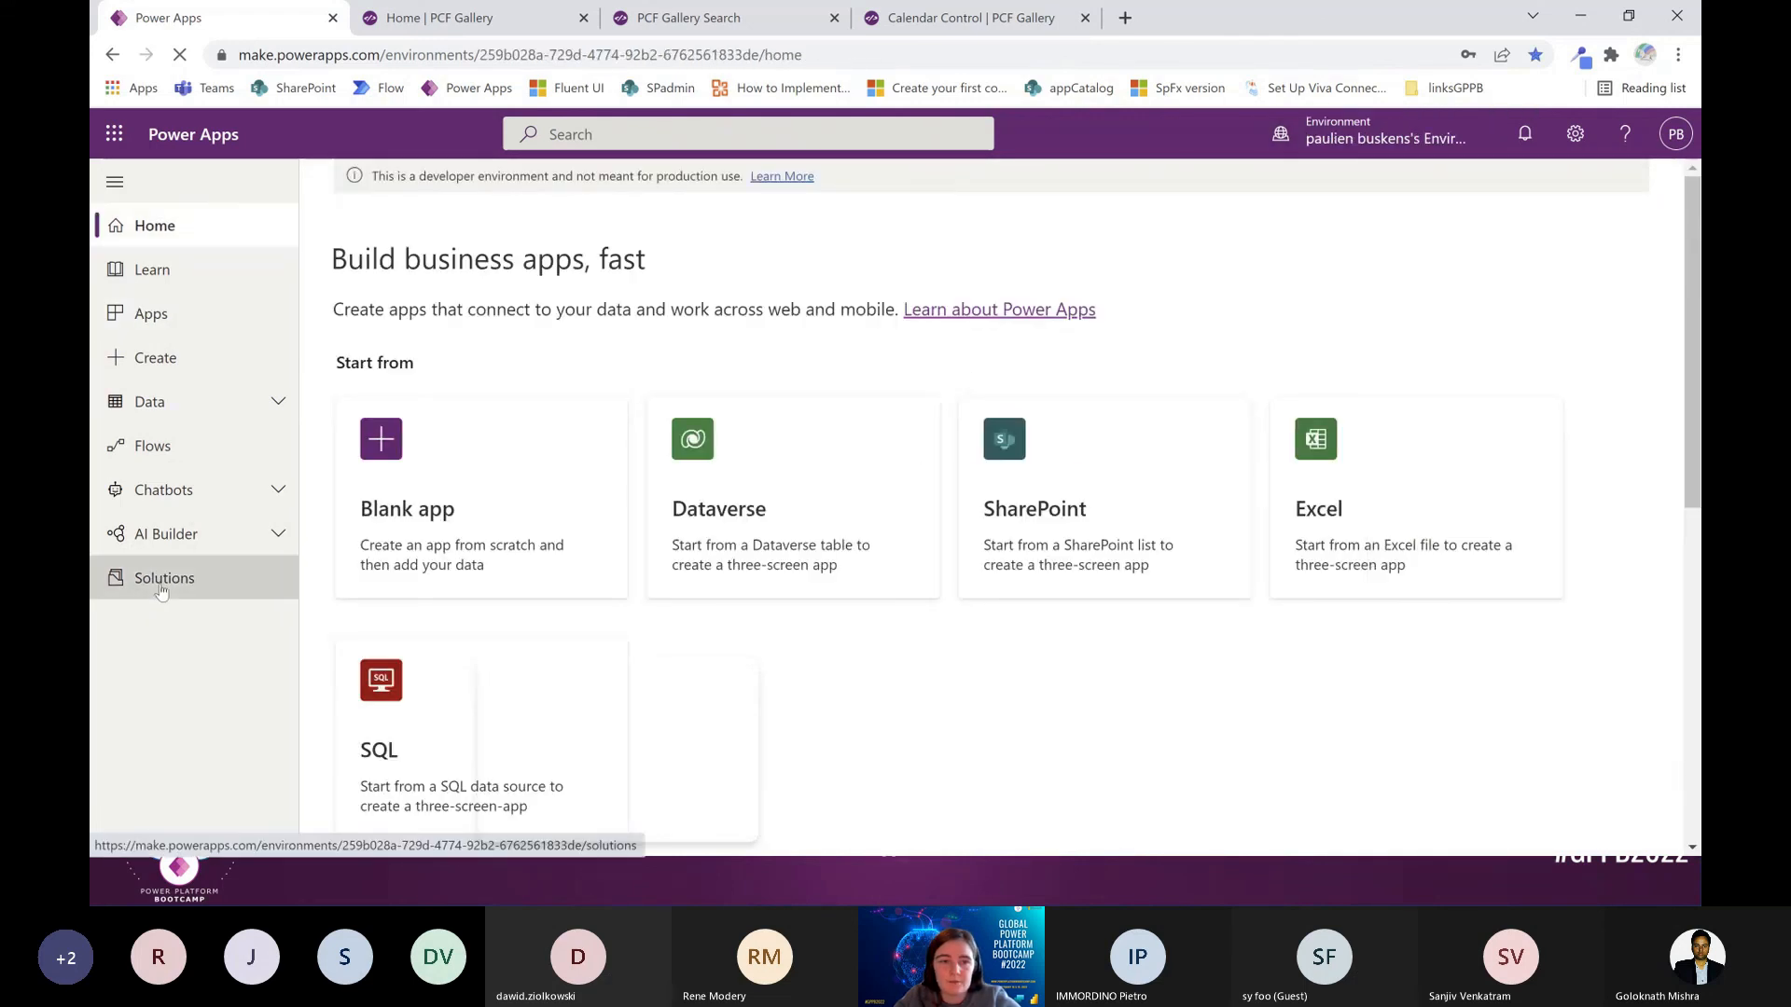
pyautogui.click(1445, 140)
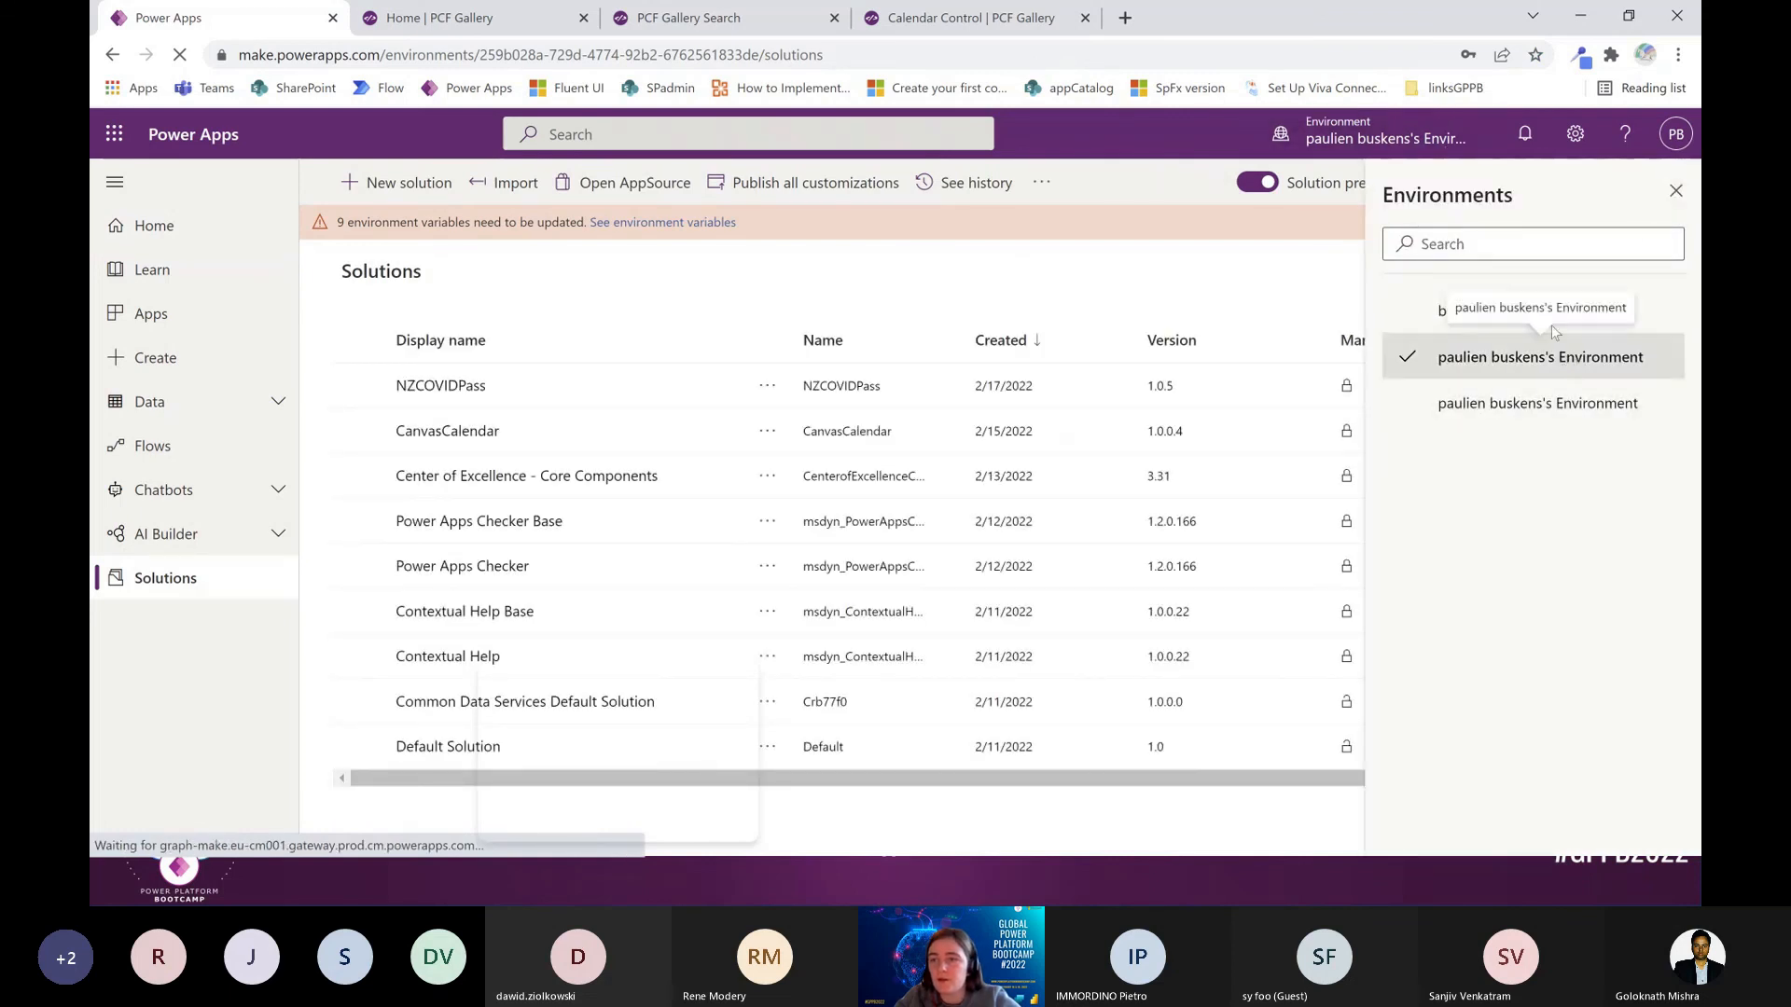
pyautogui.click(1675, 192)
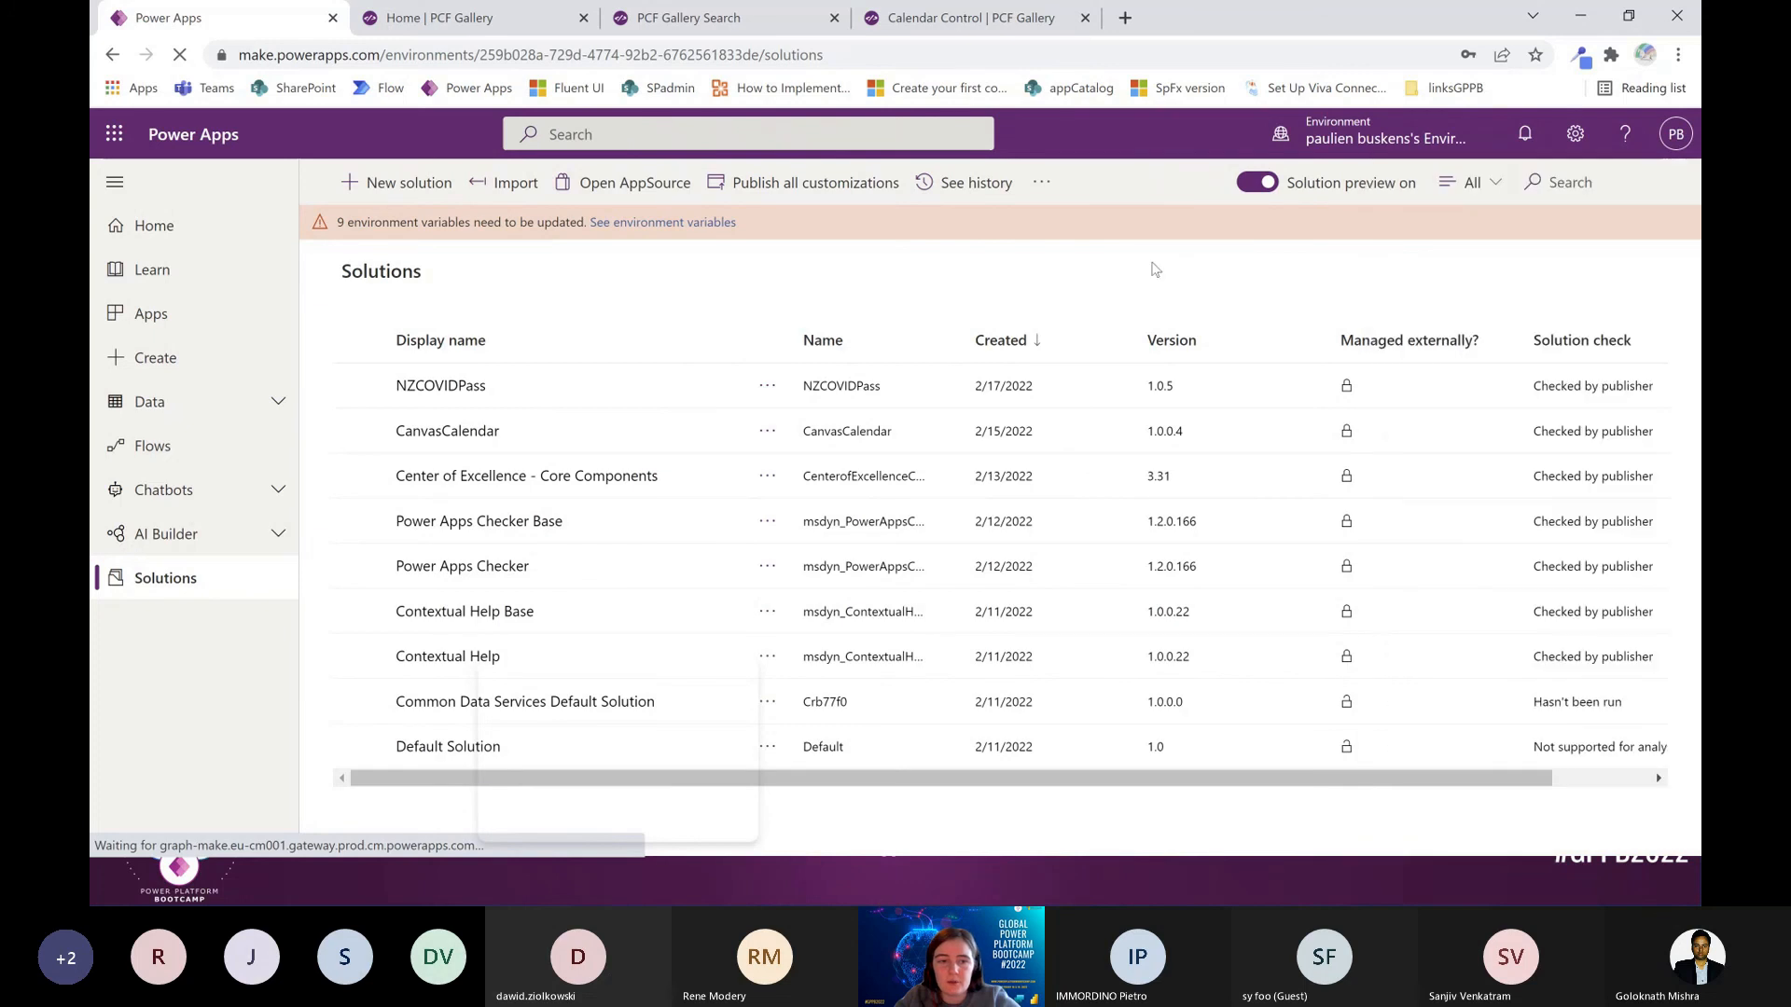
# Select the CanvasCalendar solution, and sort the solutions list by display name in ascending order
pyautogui.click(358, 430)
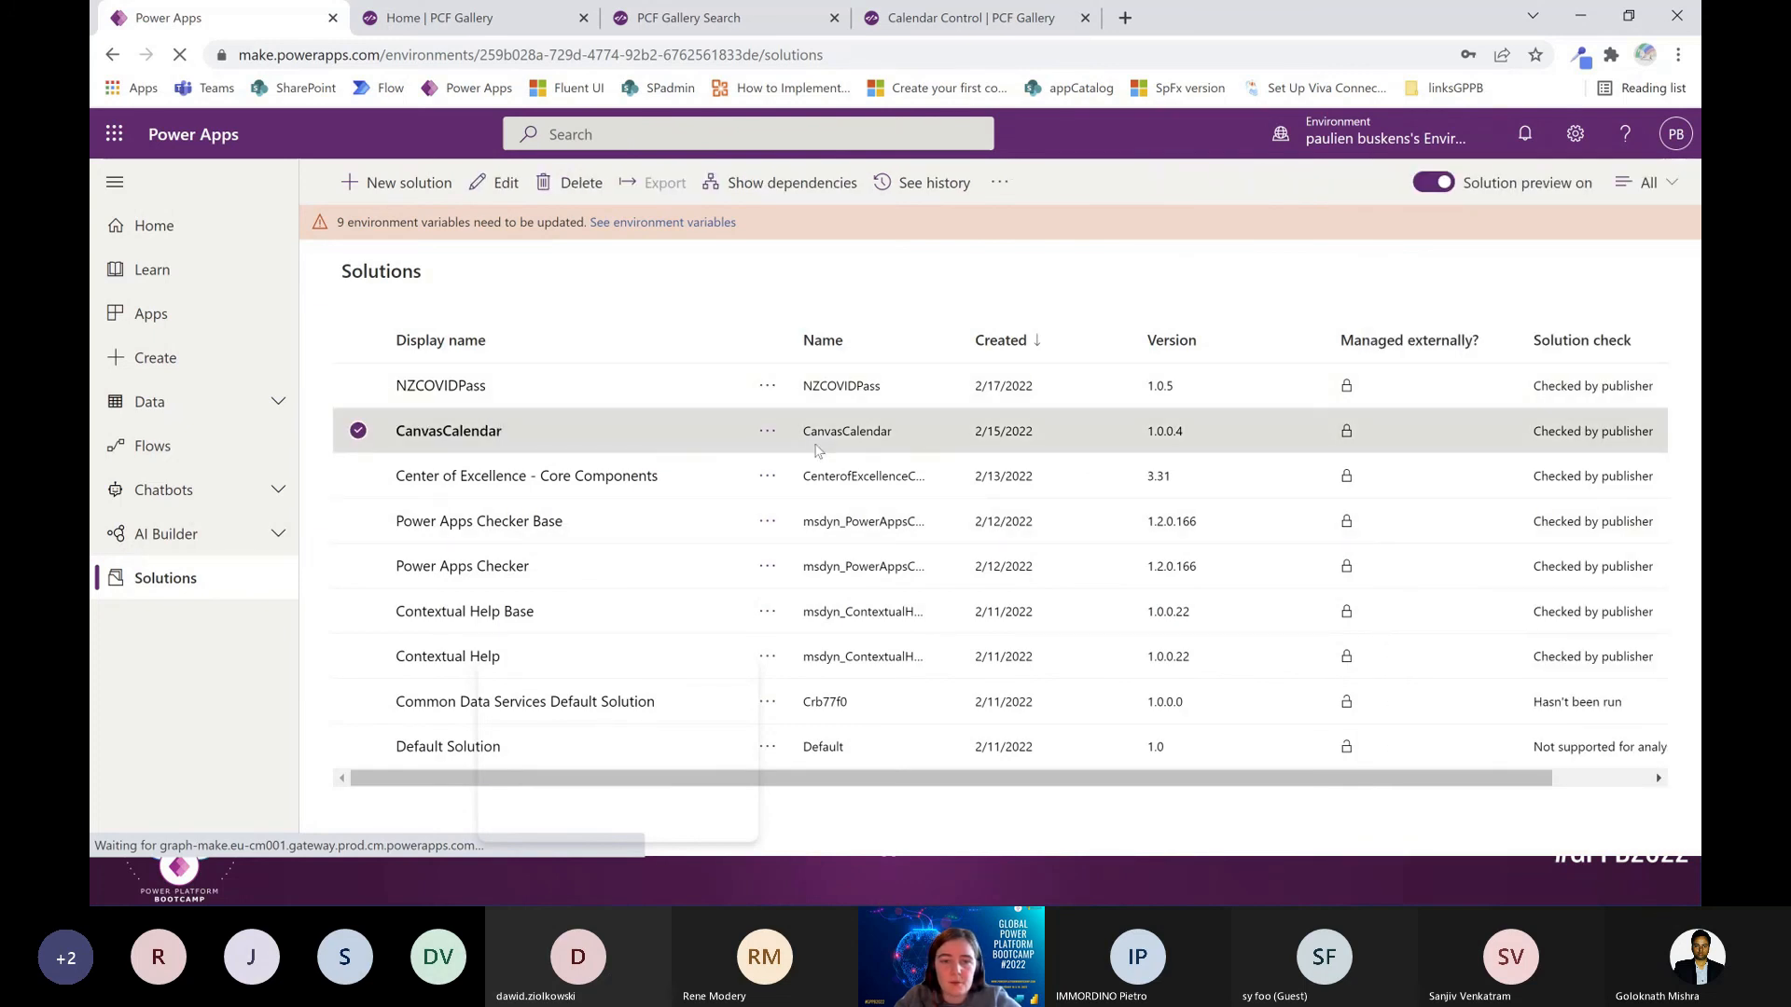
pyautogui.click(454, 355)
pyautogui.click(359, 385)
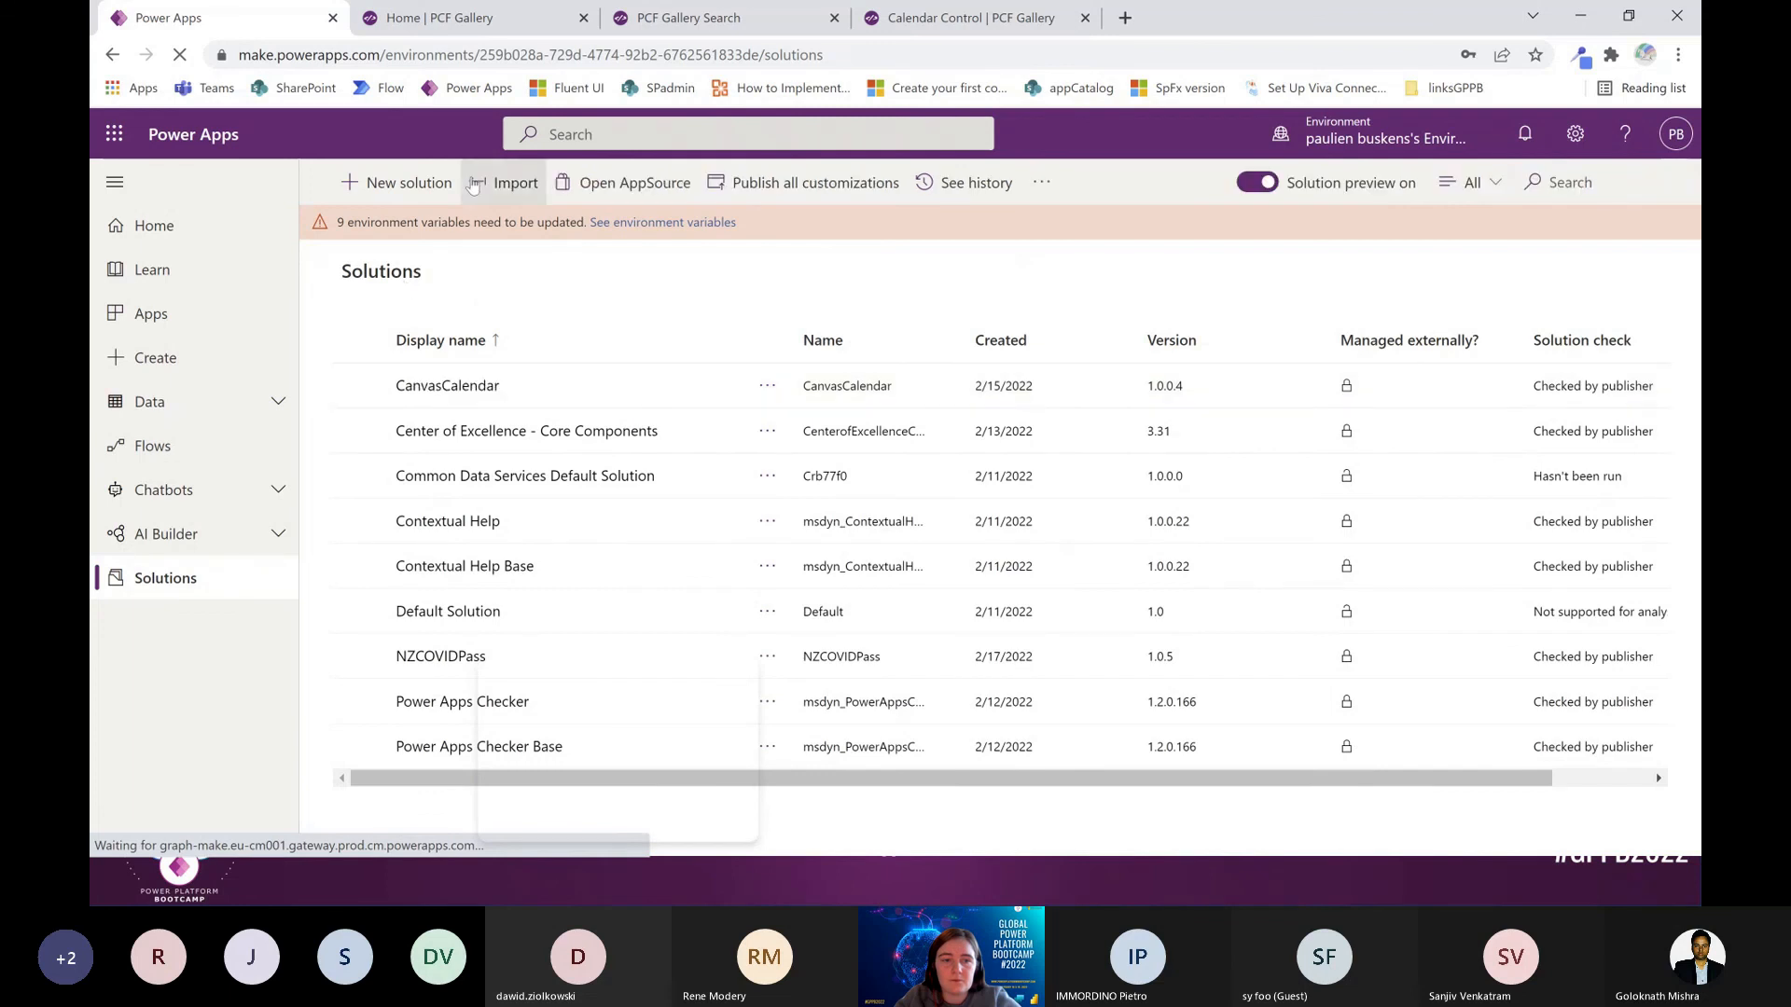
# Open the solution import, browse for a solution file, and cancel the import without choosing one
pyautogui.click(504, 181)
pyautogui.click(1085, 297)
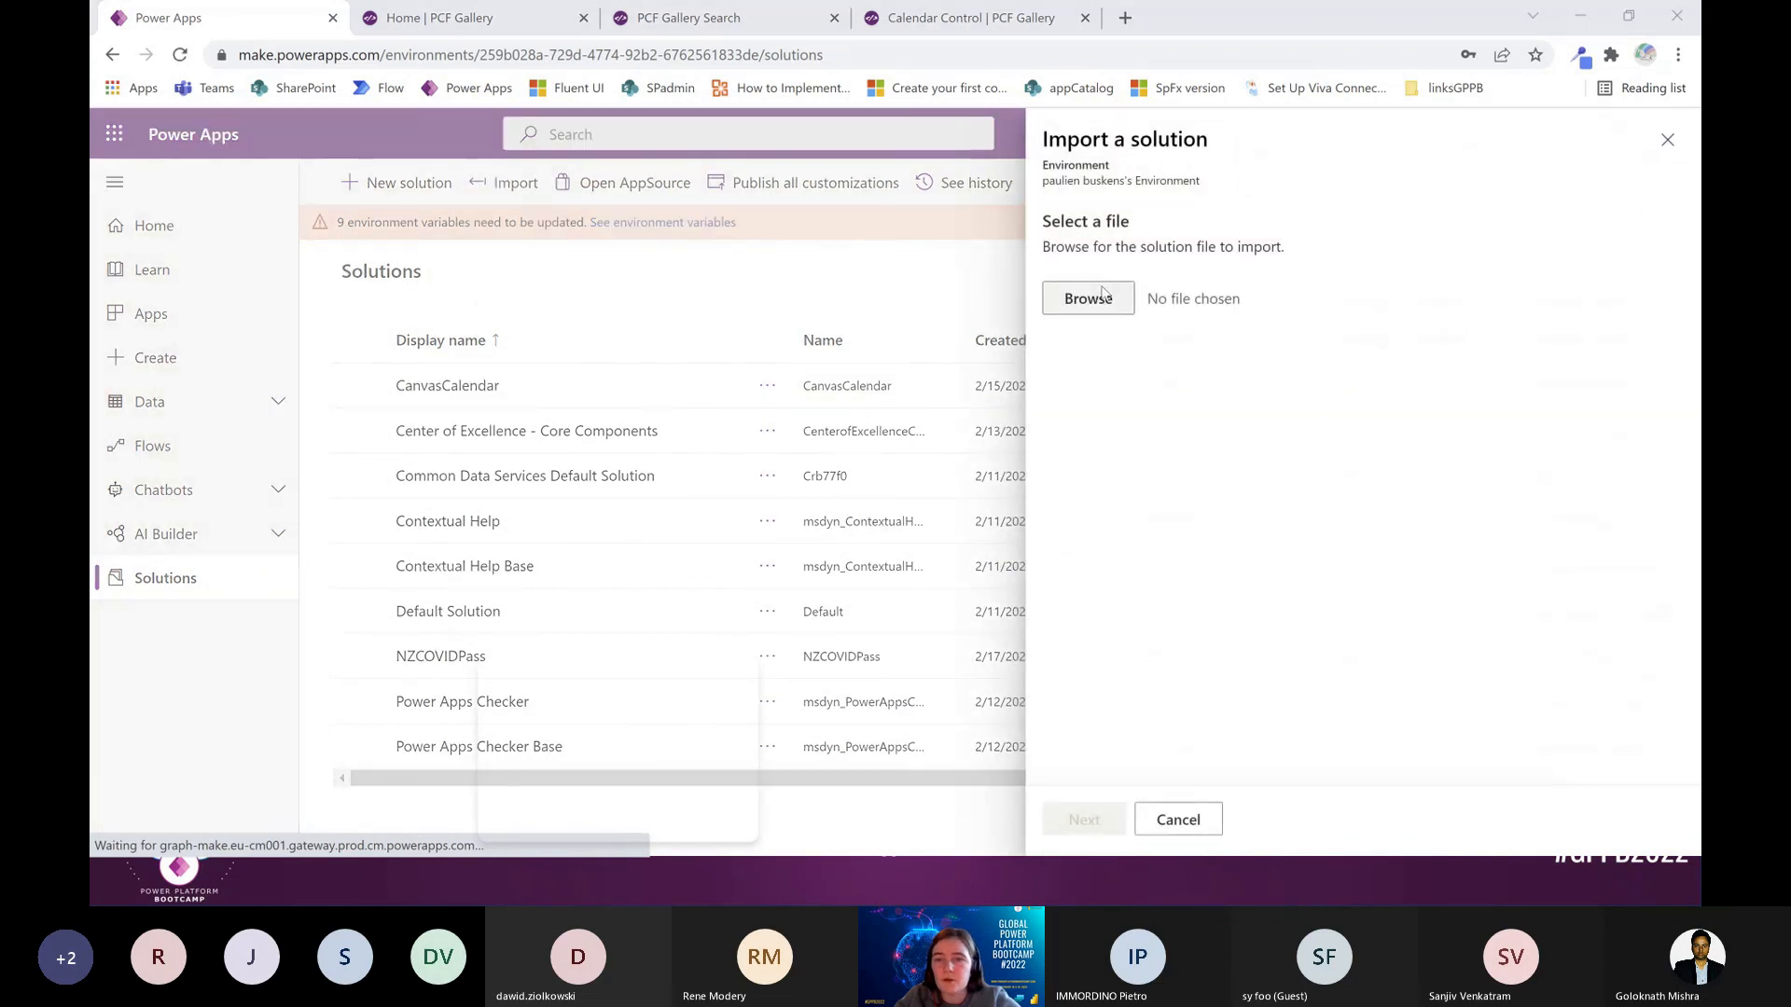
pyautogui.click(439, 56)
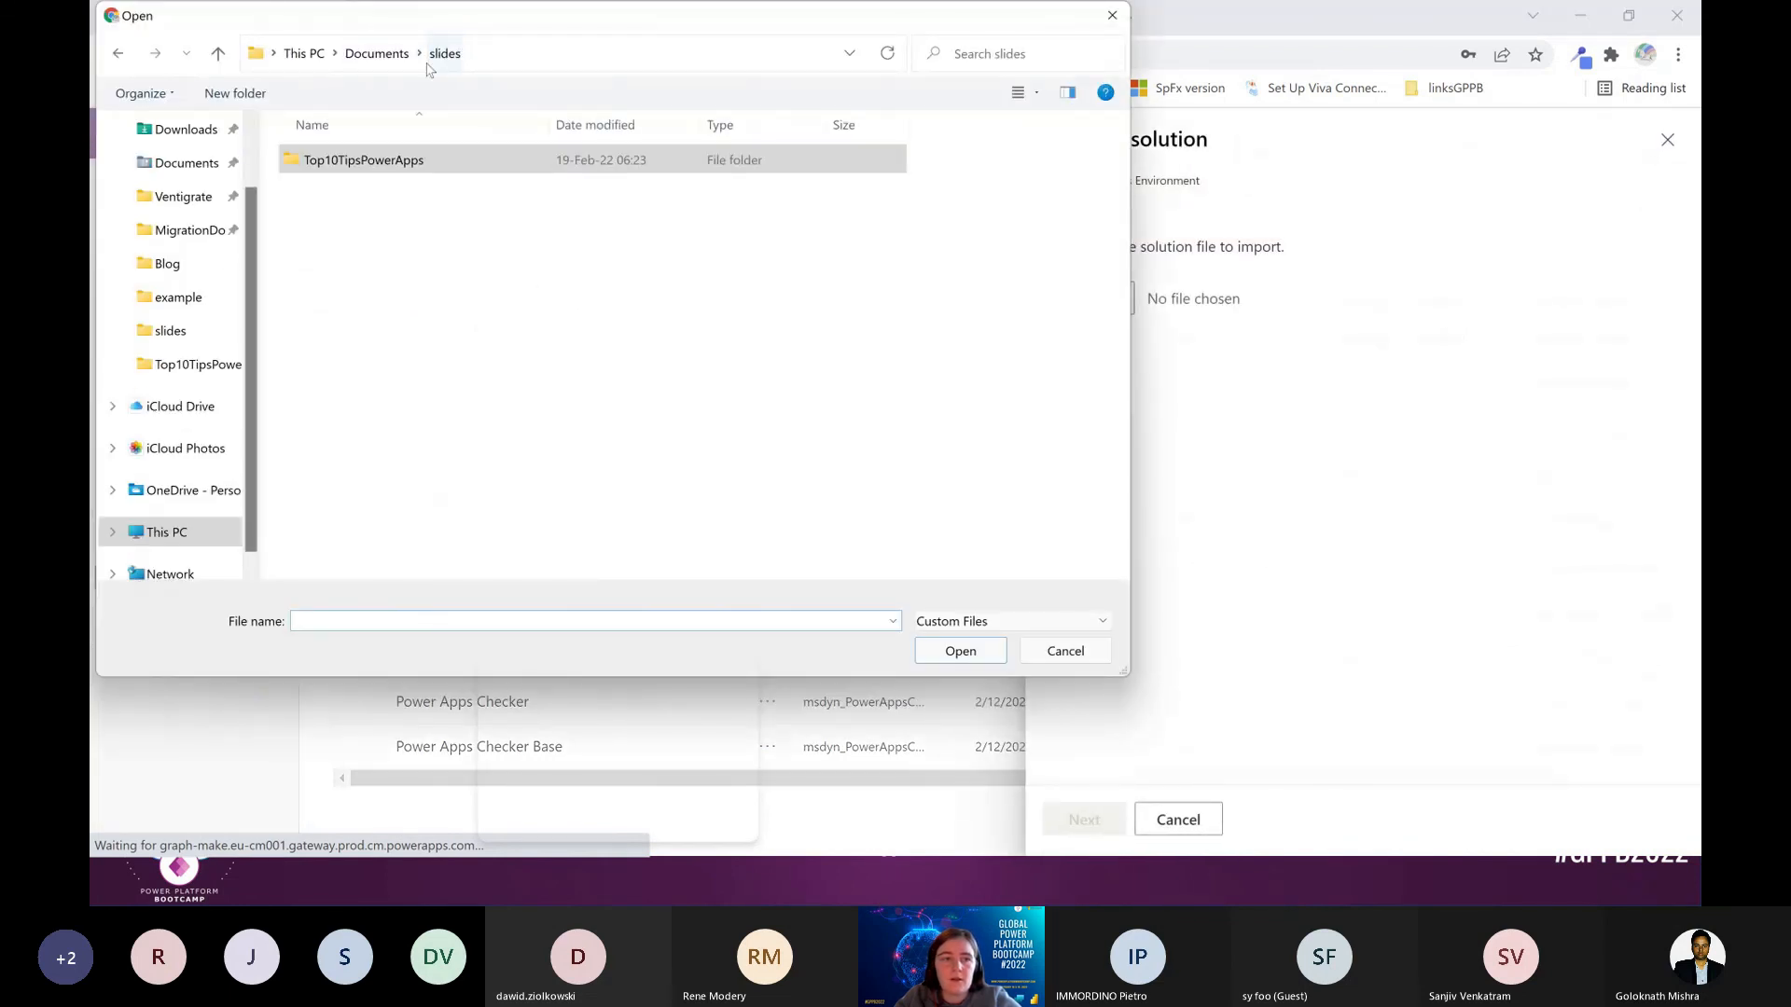
pyautogui.click(1112, 15)
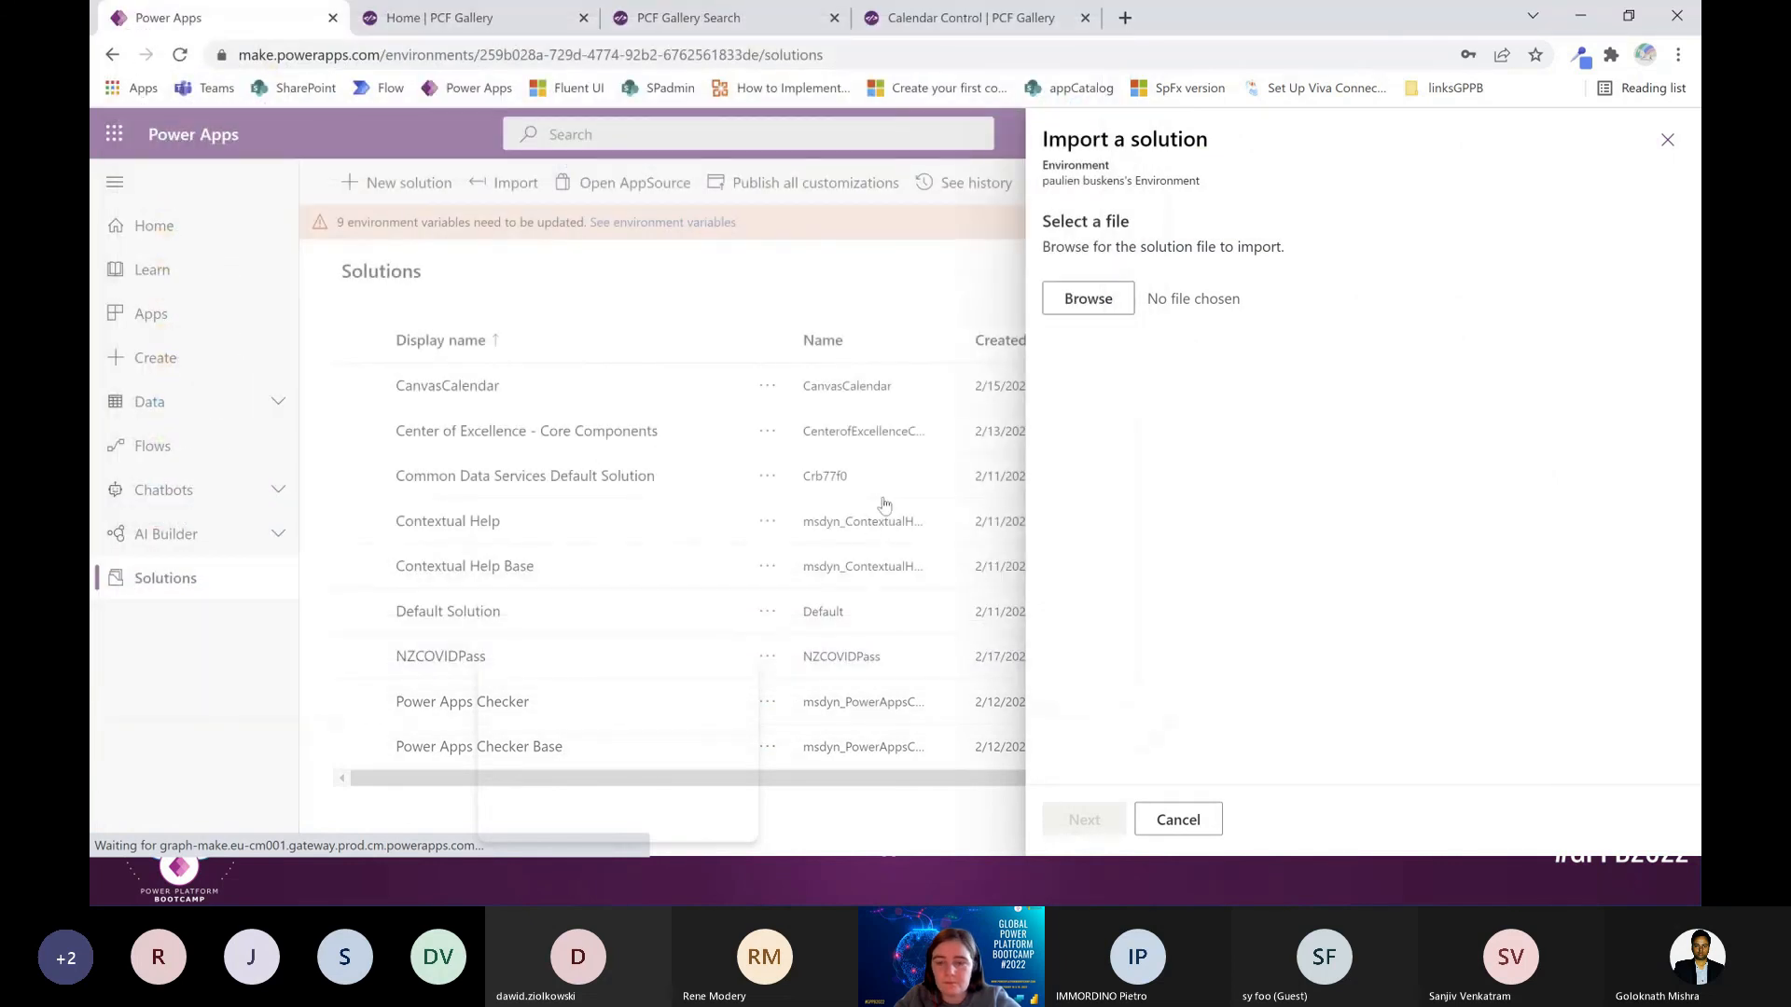
pyautogui.click(1178, 819)
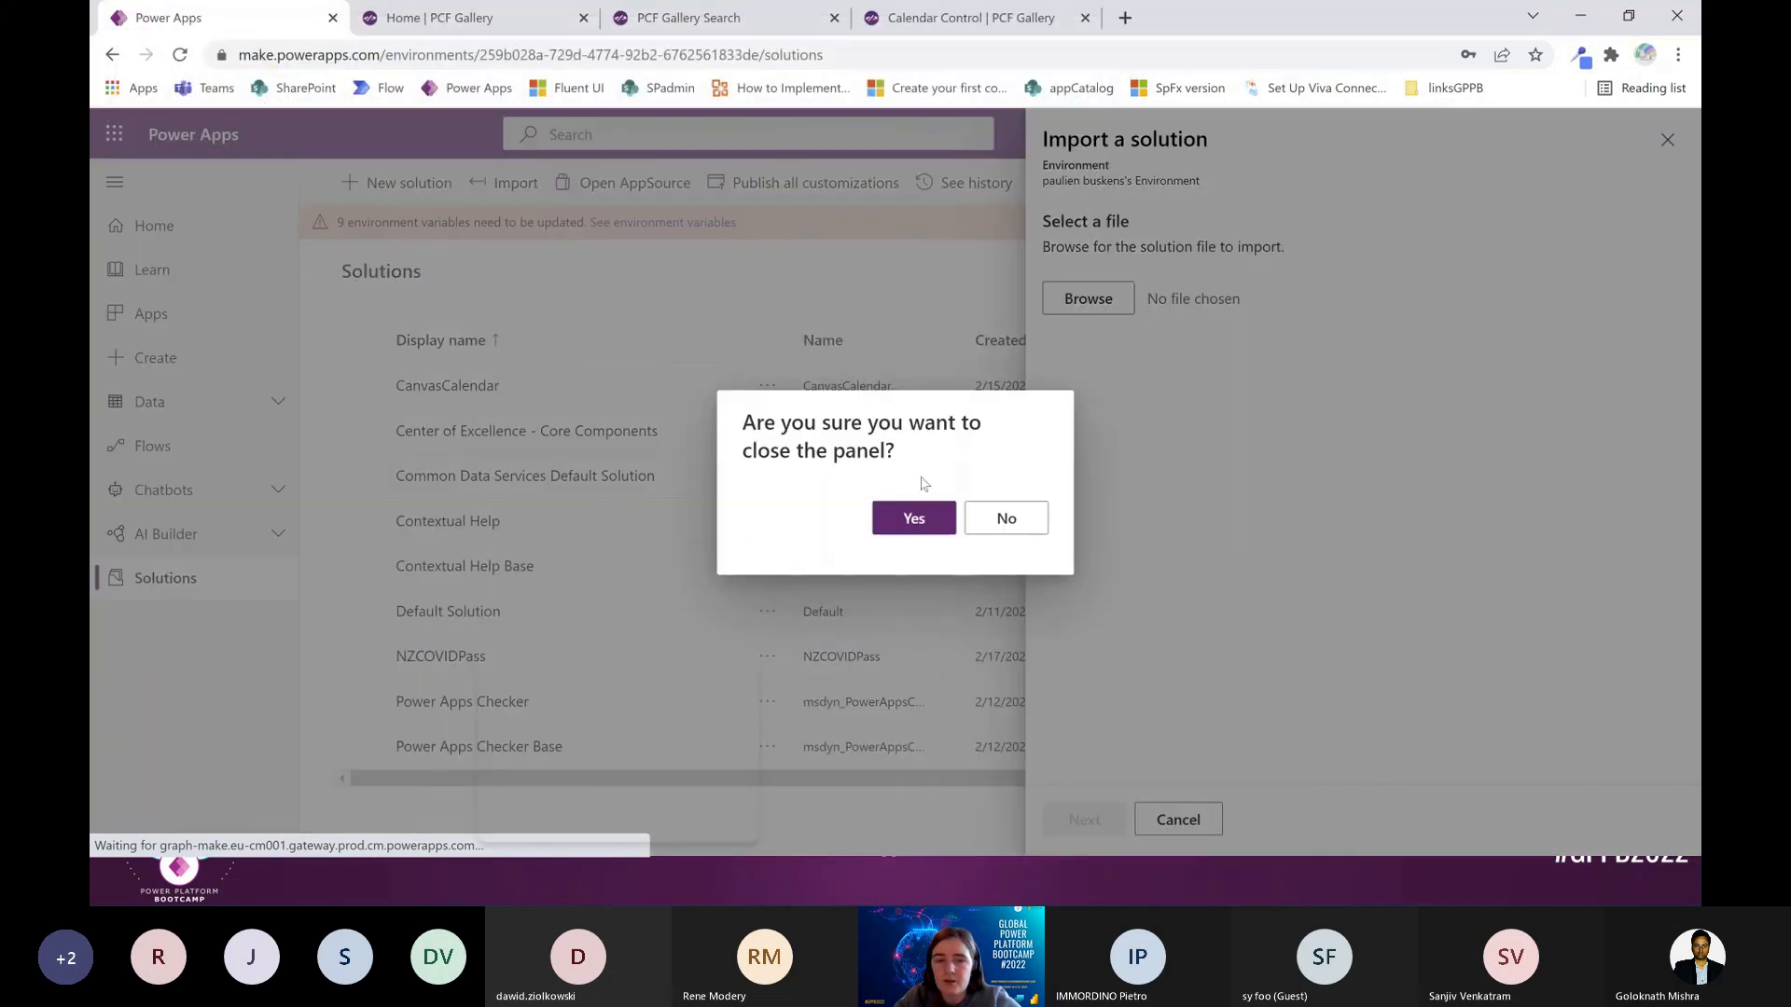
pyautogui.click(950, 521)
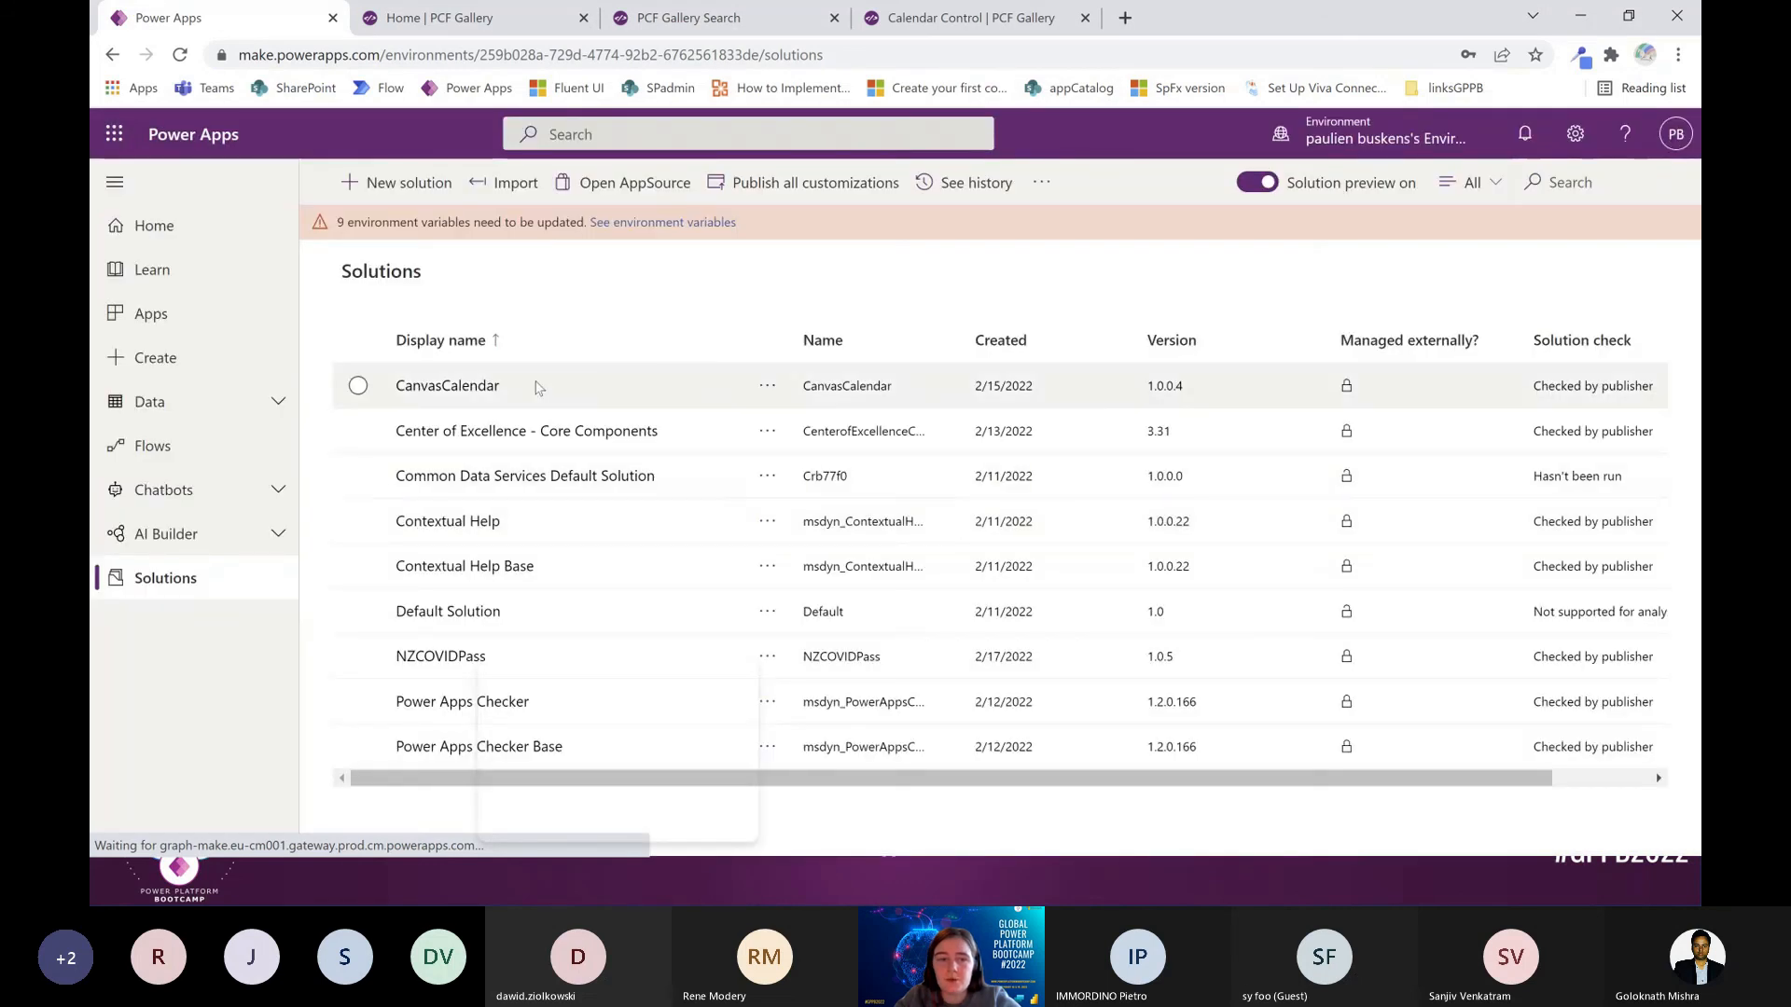
# Look over the components of the CanvasCalendar solution and launch the Canvas Calendar model-driven app from the apps list
pyautogui.click(455, 390)
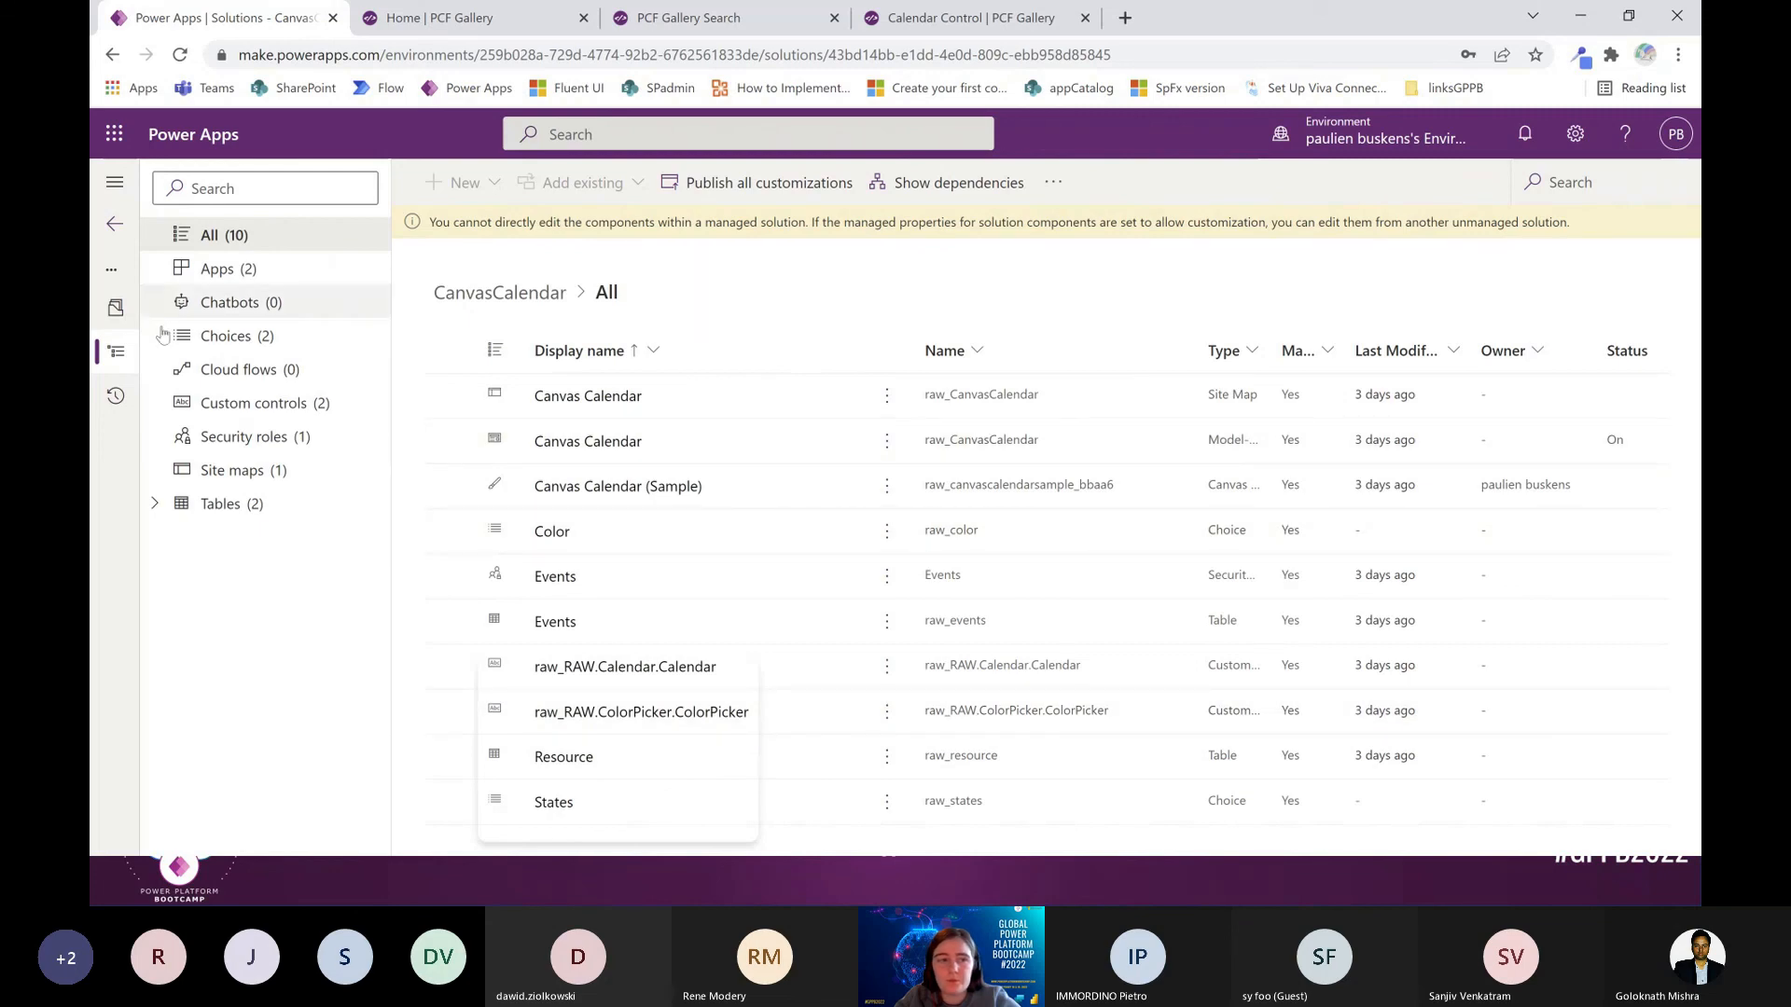
pyautogui.click(116, 227)
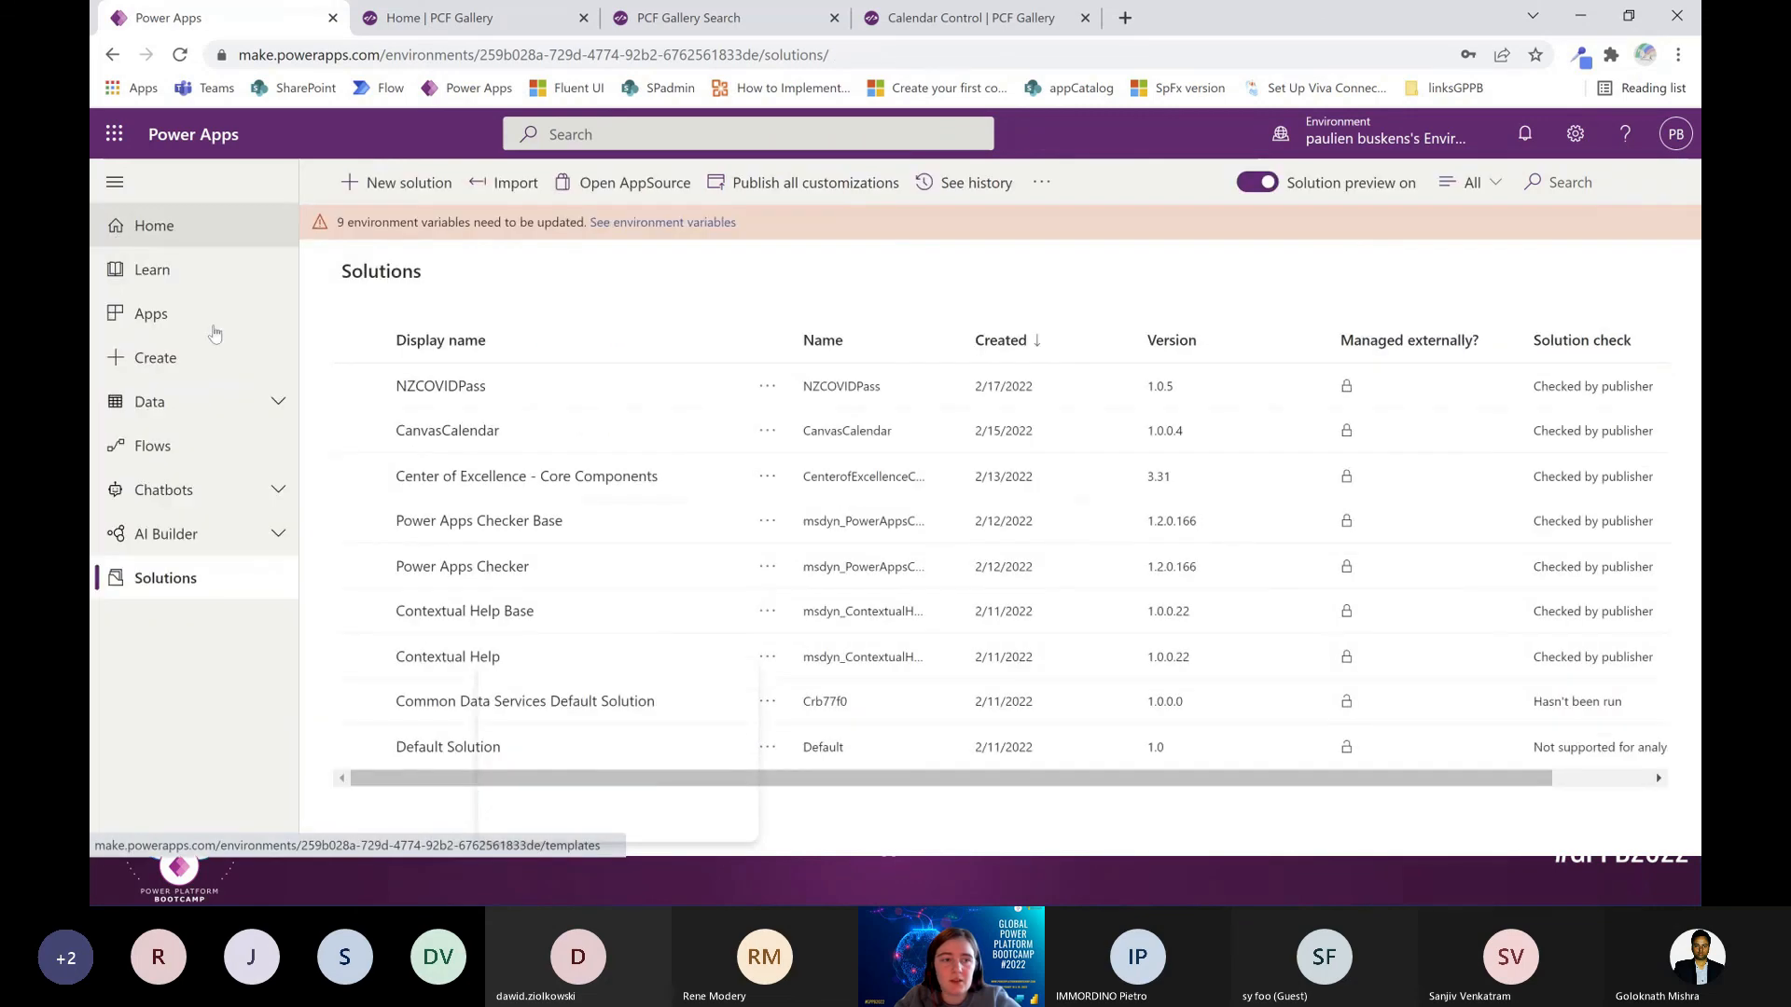
pyautogui.click(177, 315)
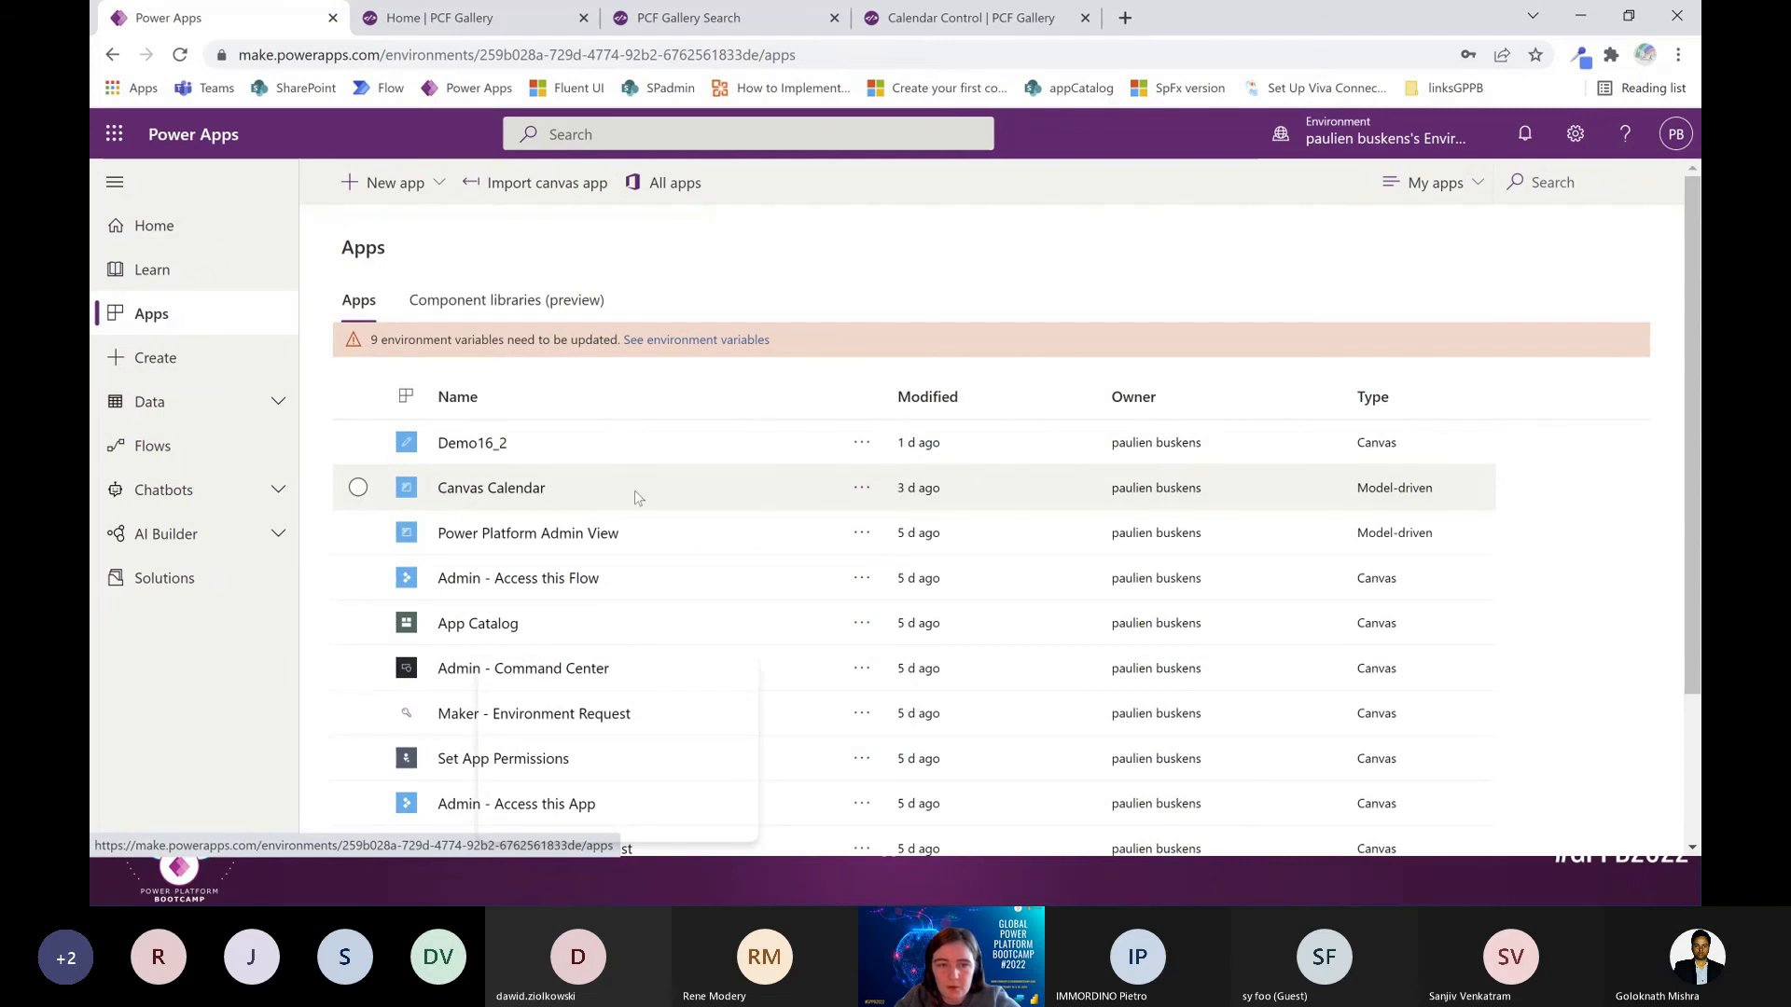
pyautogui.click(433, 495)
pyautogui.click(462, 490)
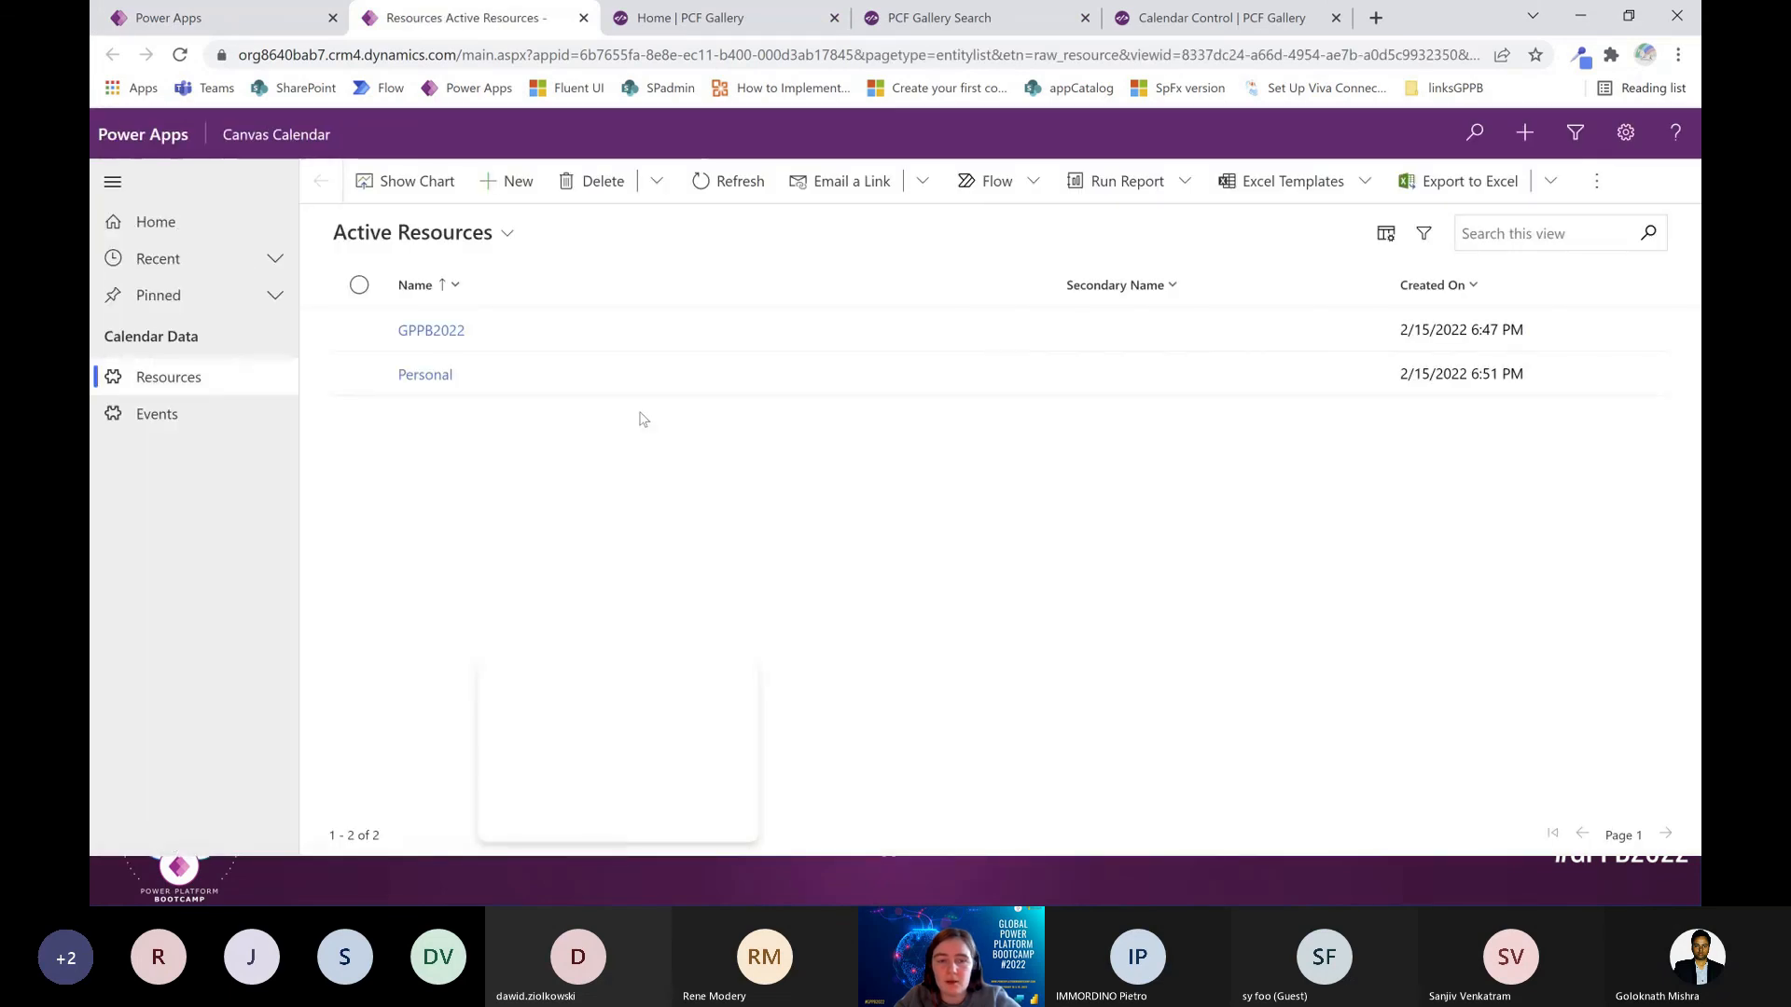
# Open the Personal resource record and examine its events calendar for February 2022
pyautogui.click(421, 374)
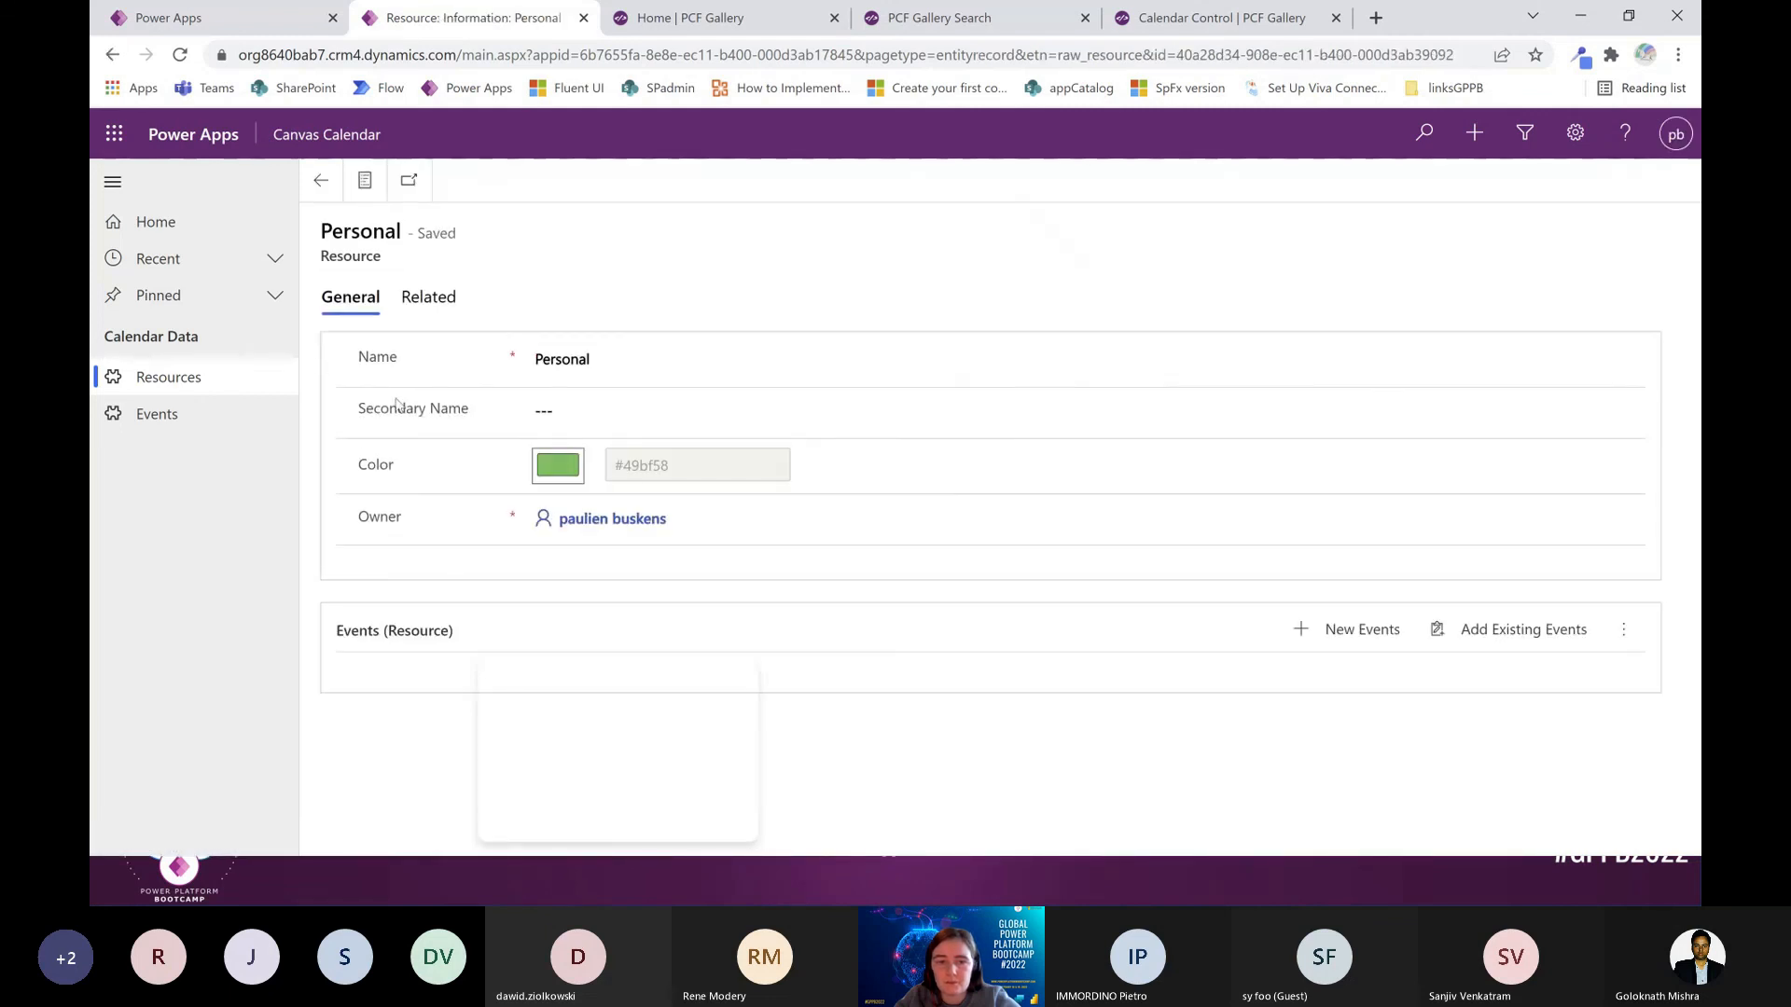
pyautogui.scroll(-4, 1154, 453)
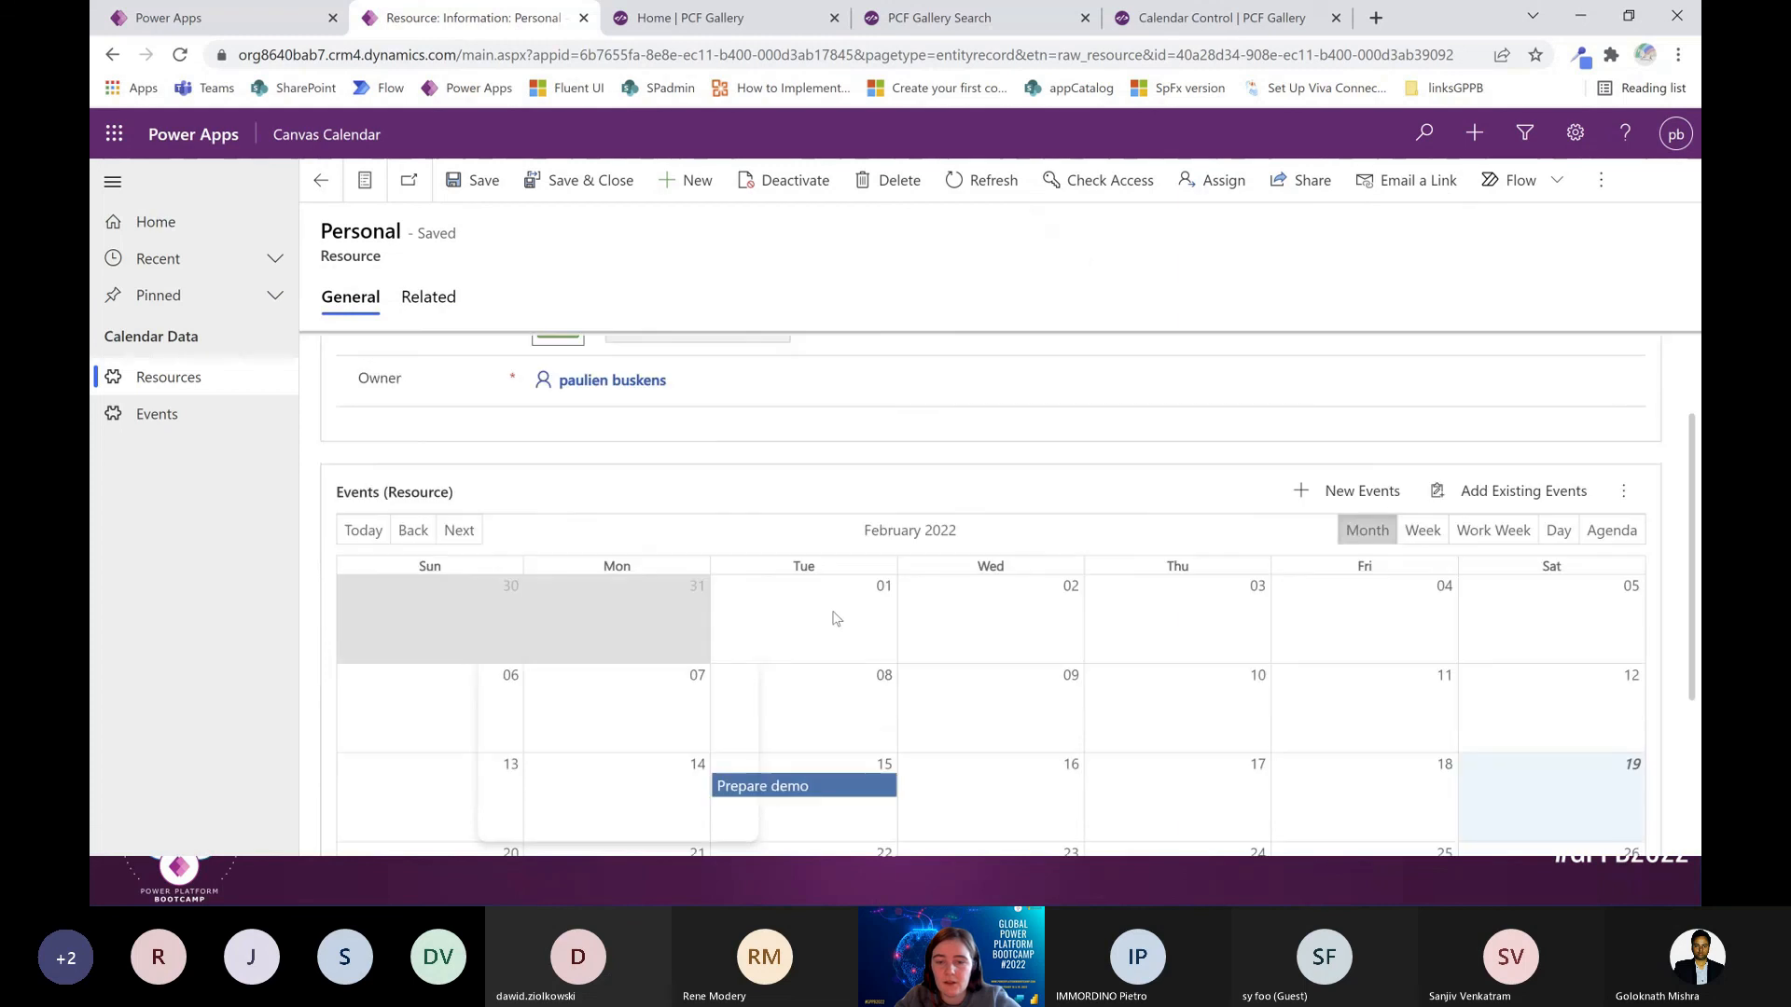
pyautogui.scroll(3, 1082, 490)
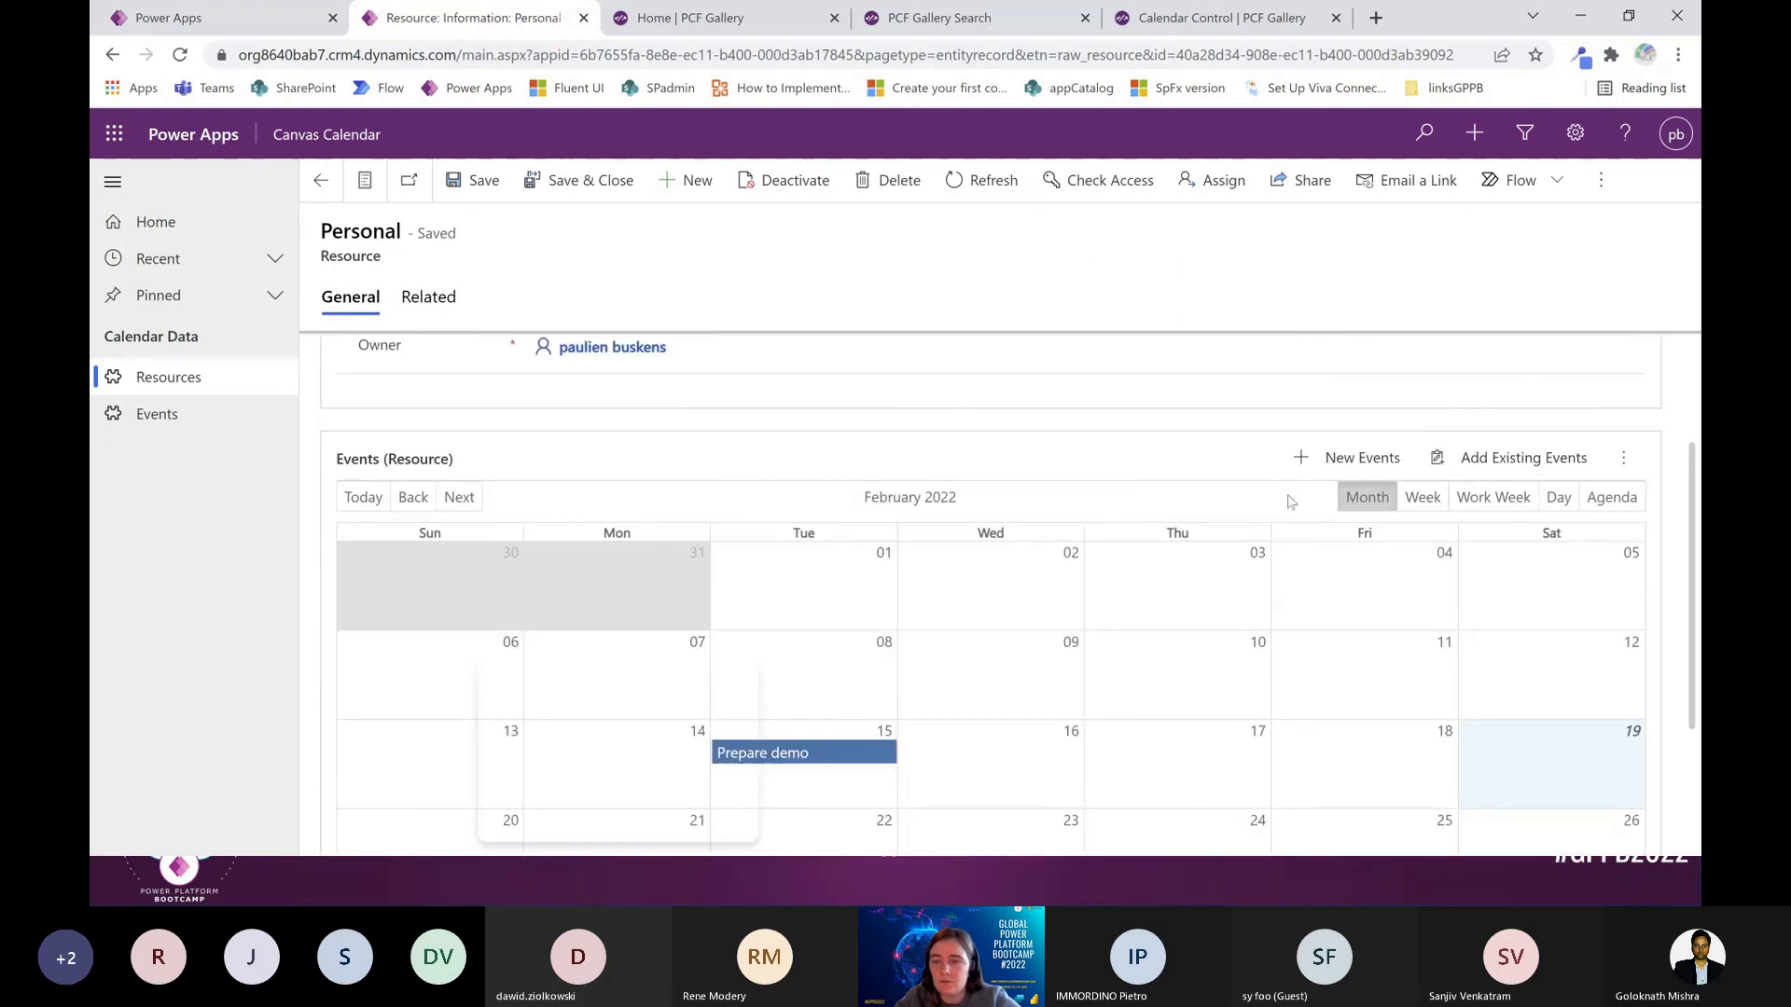
# Start a new event for the Personal resource and name it "going out for diner"
pyautogui.click(1315, 457)
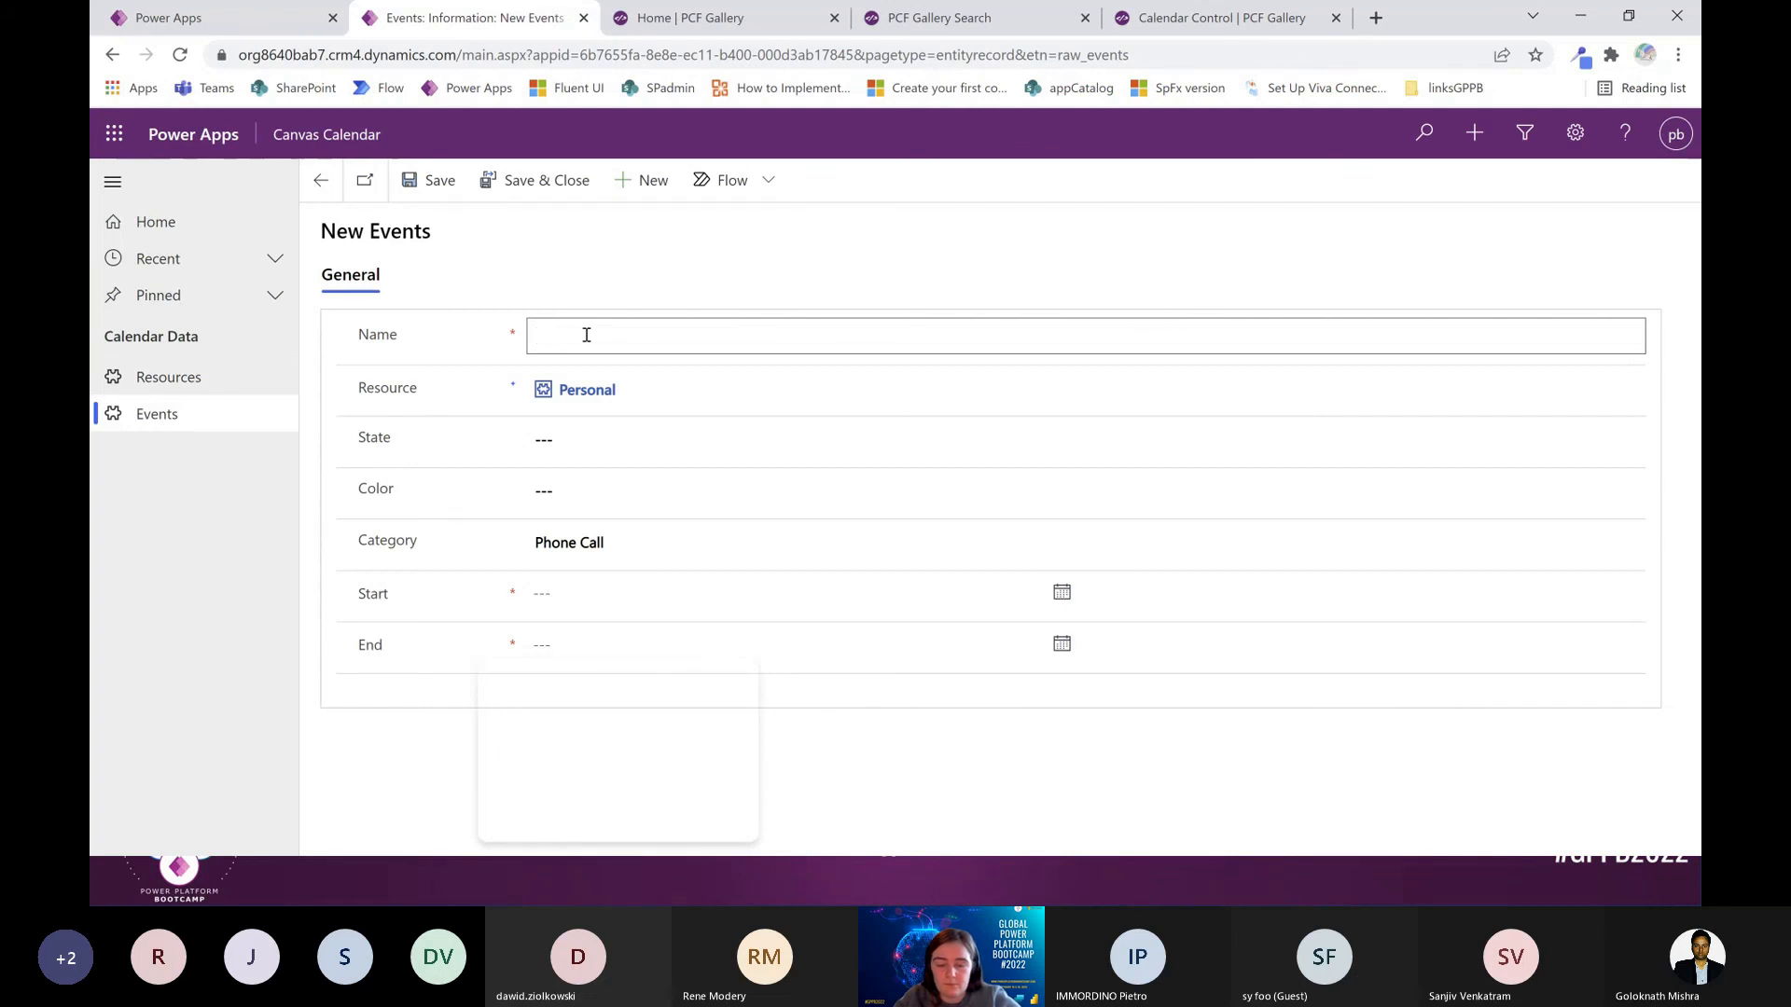
pyautogui.write('going ')
pyautogui.write('ut for dn')
pyautogui.press('BackSpace')
pyautogui.write('inener')
pyautogui.press('Tab')
# Set the event's state to Florida and leave its color unselected
pyautogui.click(625, 440)
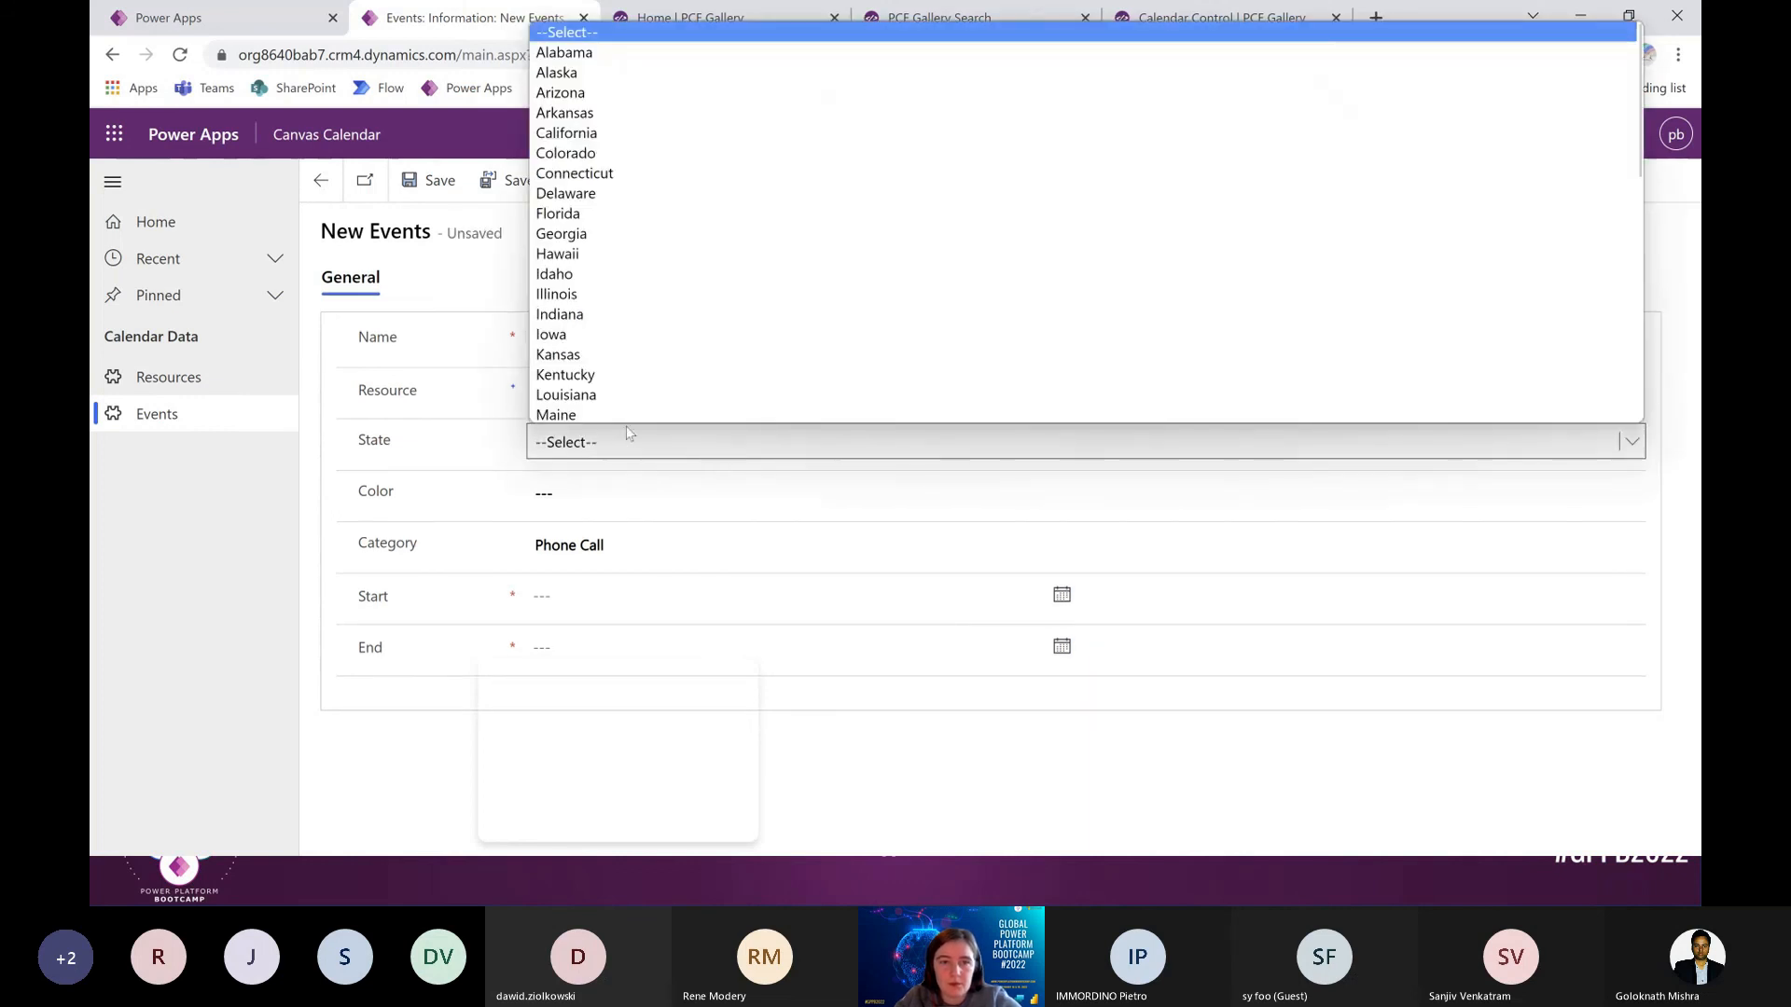
pyautogui.click(670, 215)
pyautogui.click(660, 478)
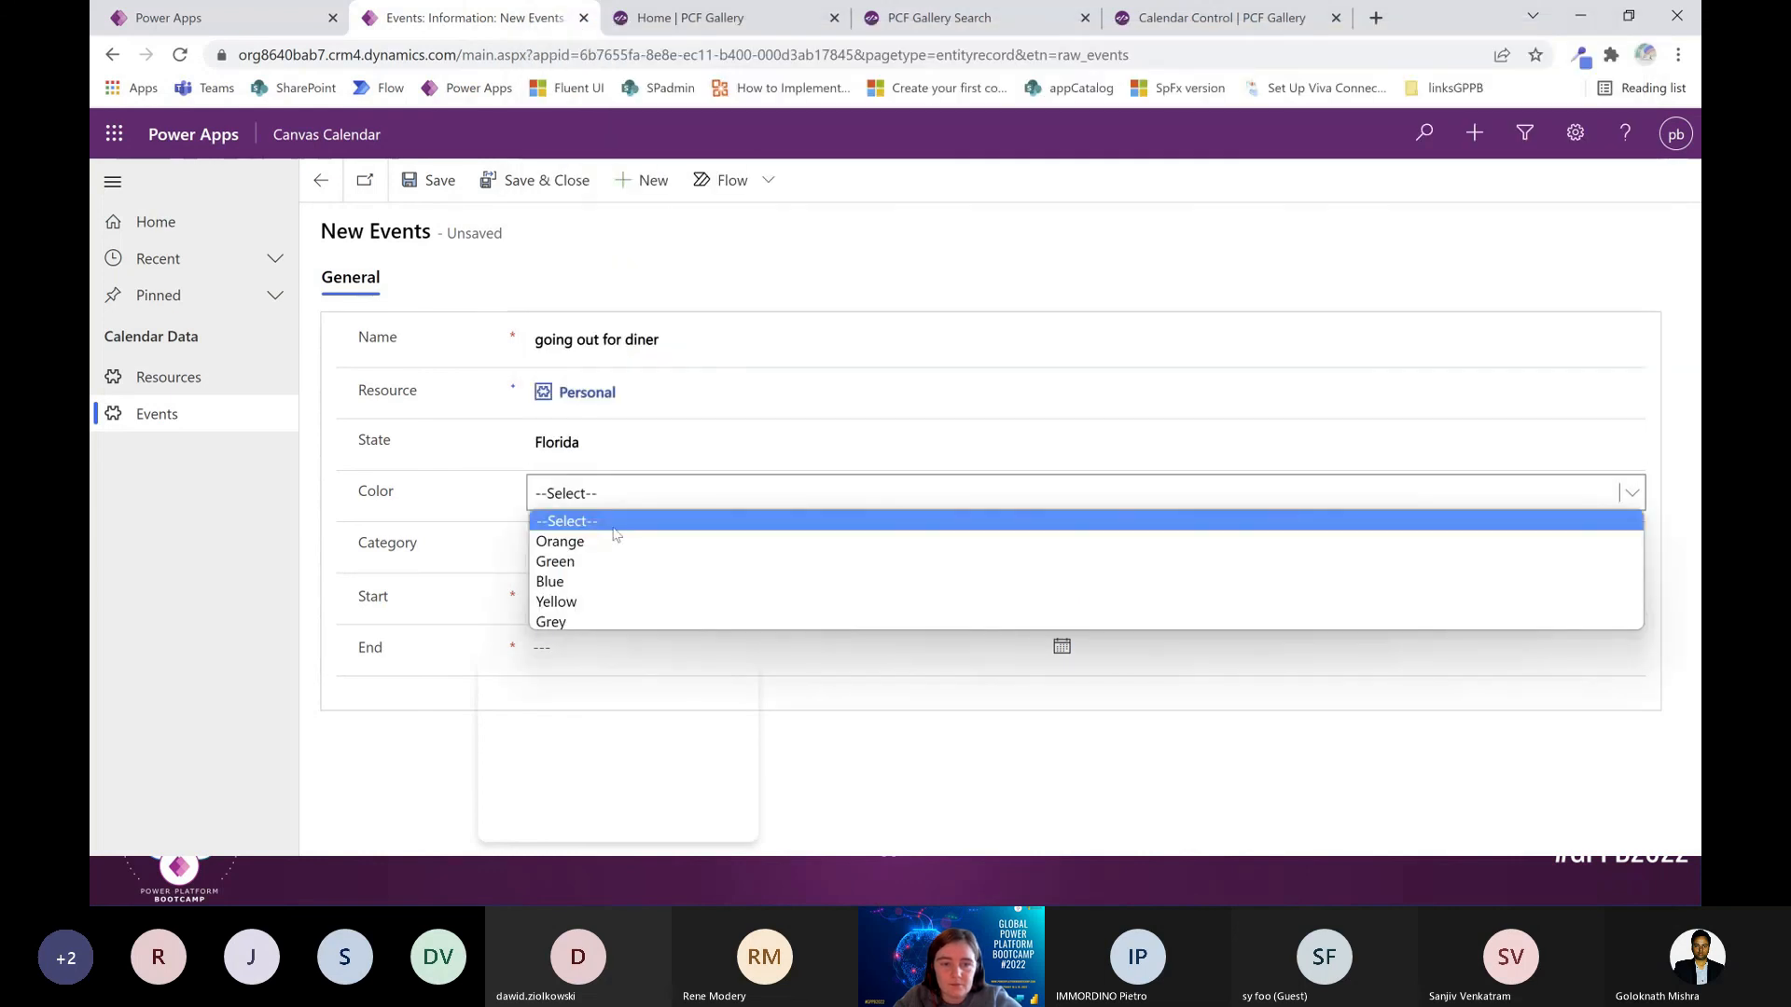
pyautogui.click(741, 466)
pyautogui.click(471, 521)
# Set both the start and end dates of the event to 2/20/2022
pyautogui.click(549, 595)
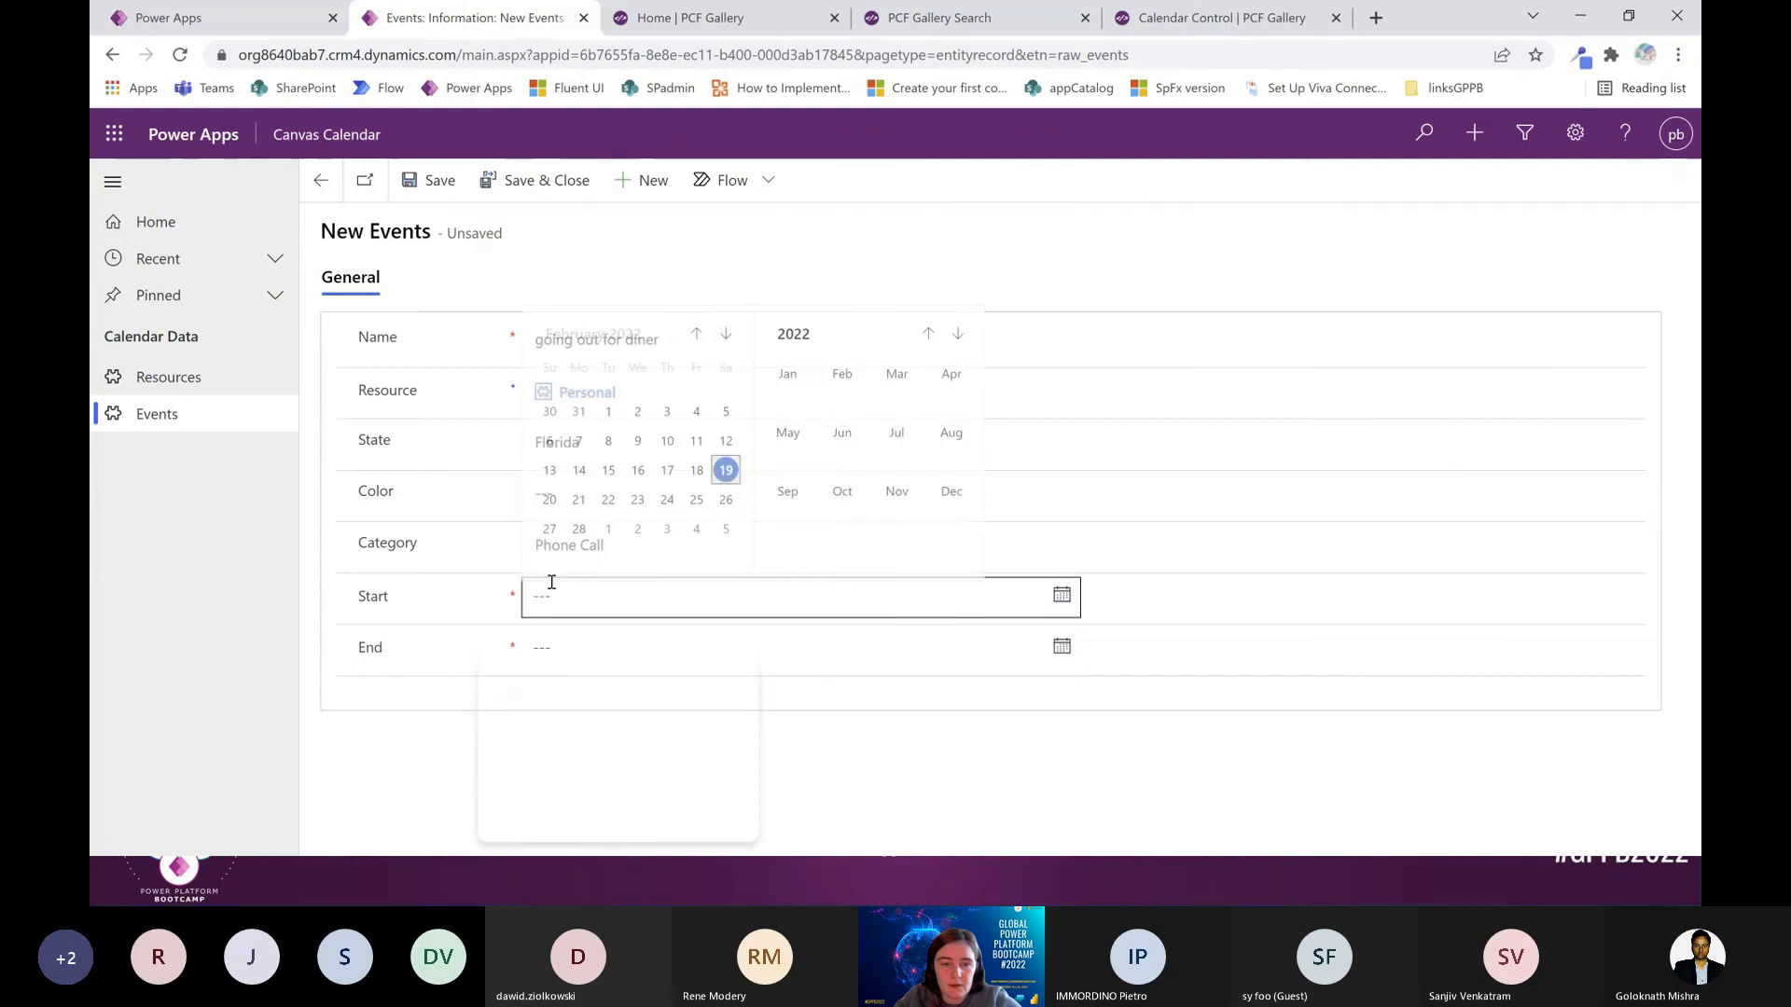
pyautogui.click(560, 494)
pyautogui.click(1059, 648)
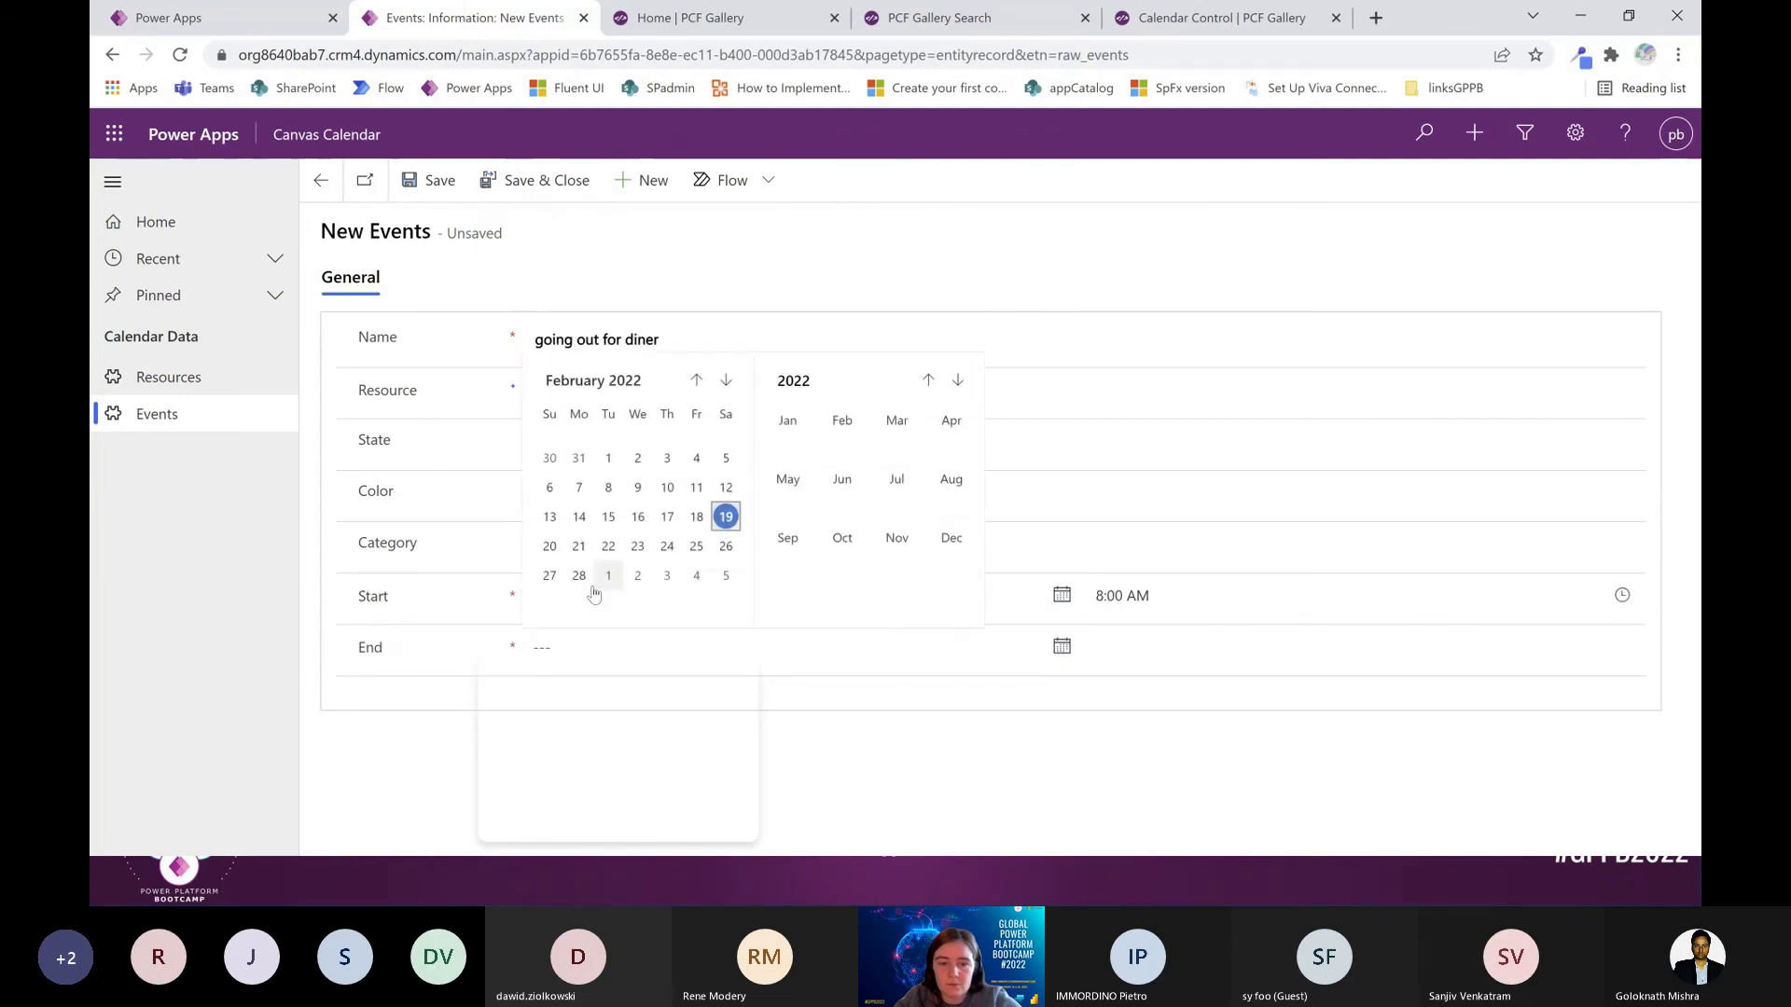
pyautogui.click(549, 546)
# Set the event's start time to 7:00 PM
pyautogui.click(1157, 647)
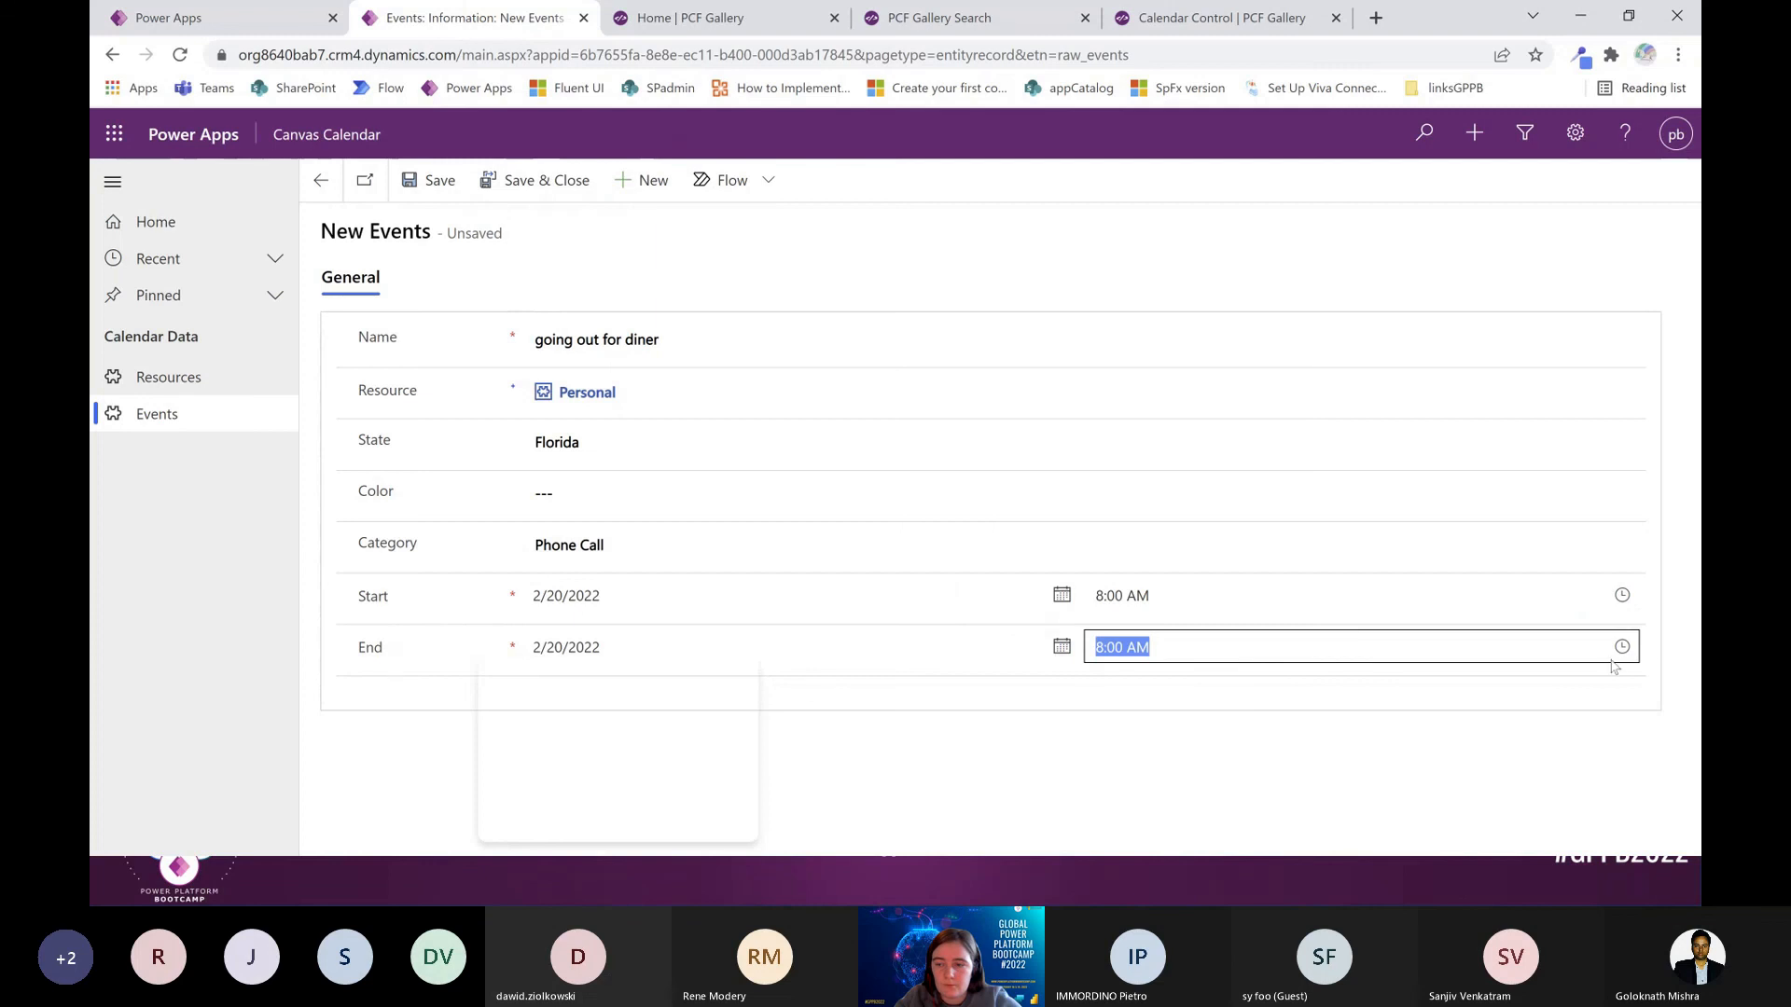
pyautogui.click(1561, 595)
pyautogui.scroll(-10, 1520, 522)
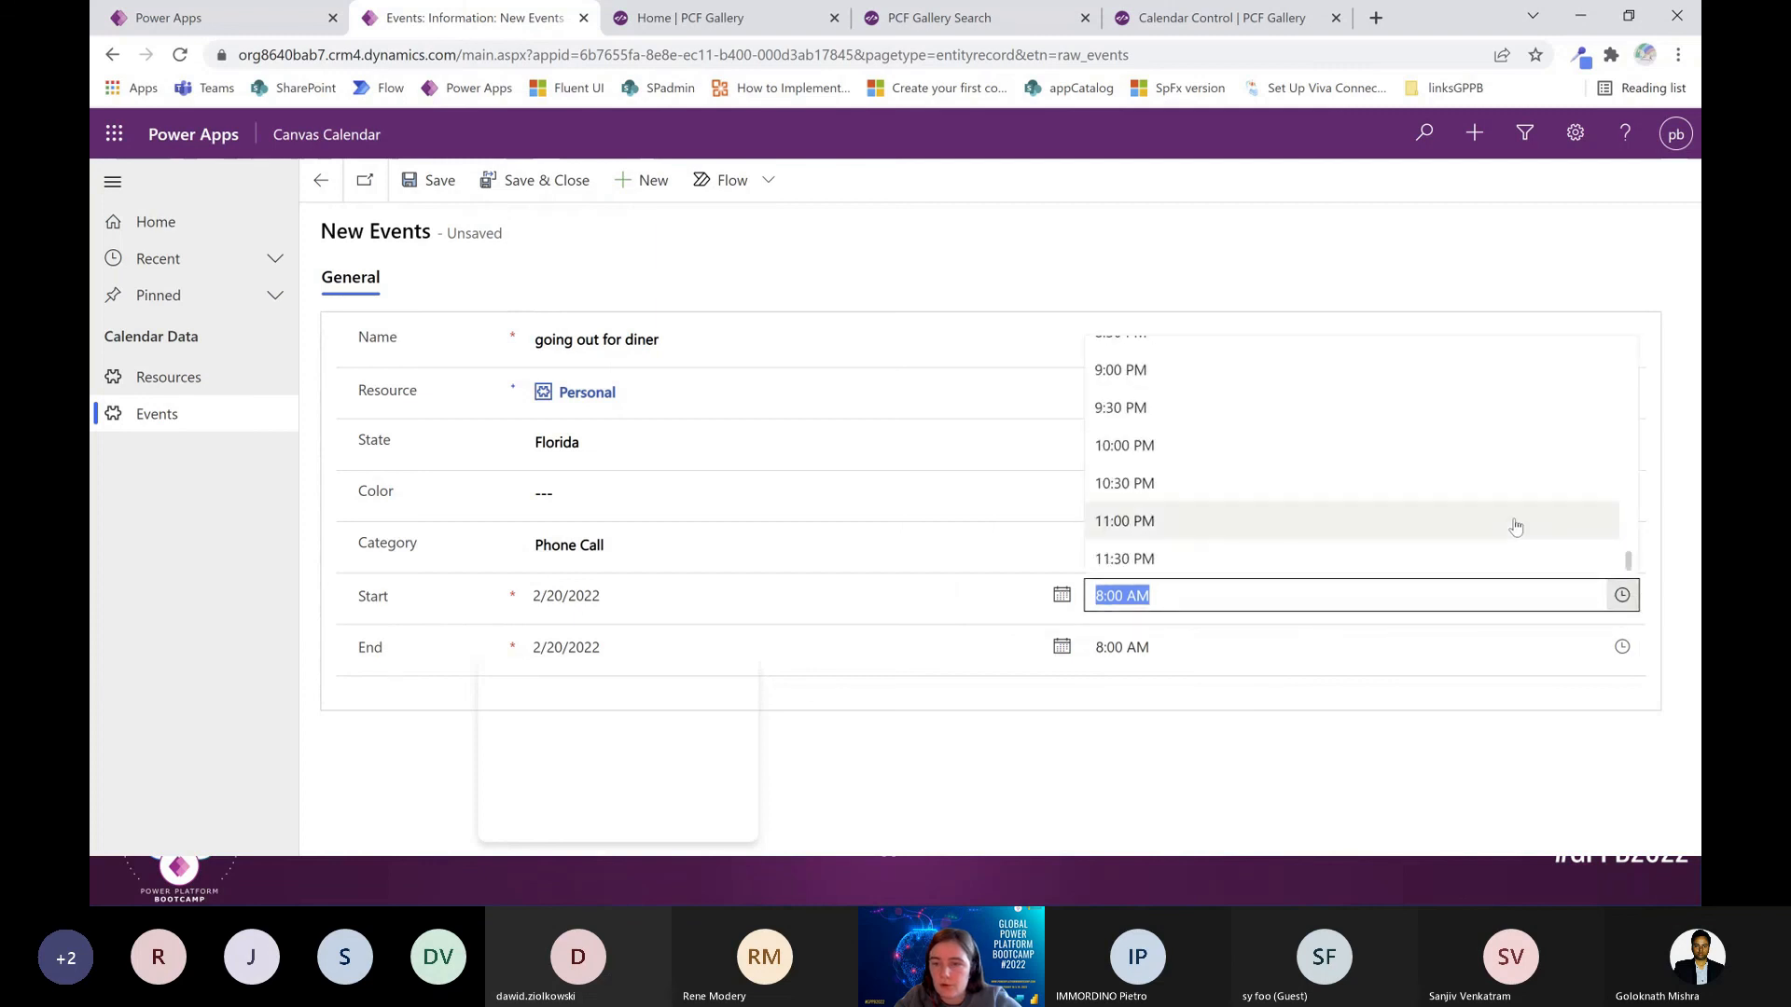
pyautogui.scroll(3, 1516, 527)
pyautogui.click(1158, 434)
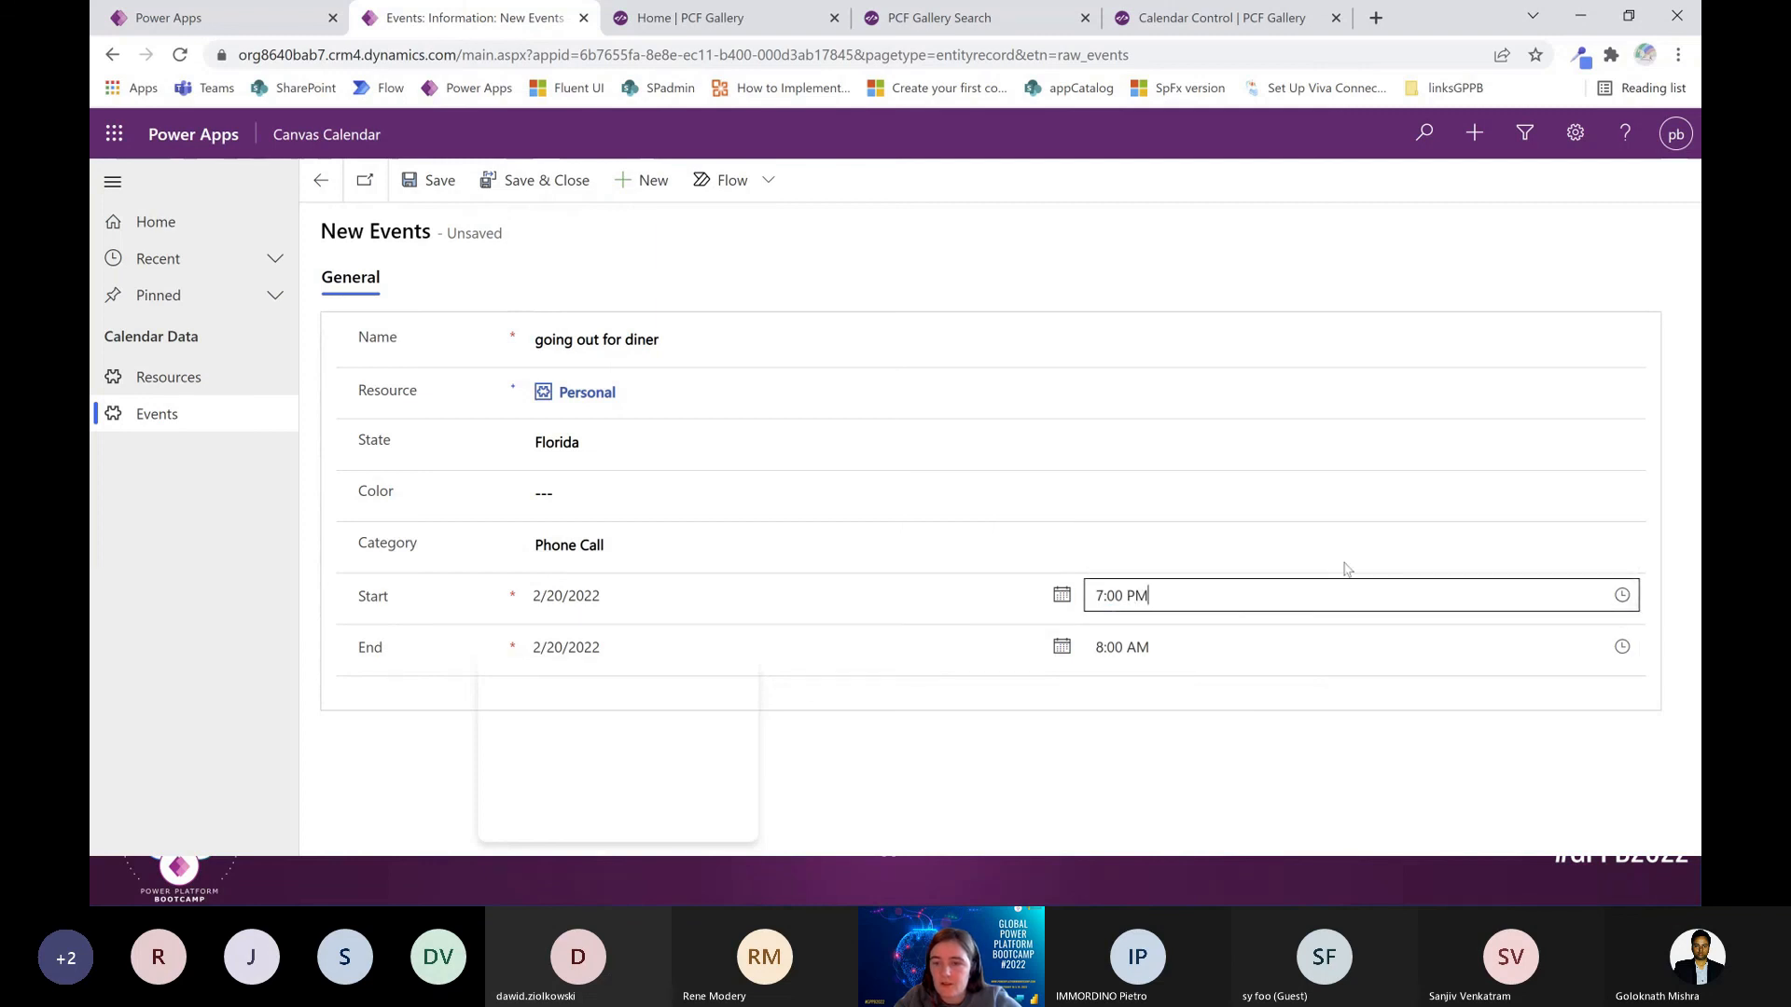
# Set the event's end time to 10:00 PM and save the new event
pyautogui.click(1622, 647)
pyautogui.scroll(-5, 1259, 551)
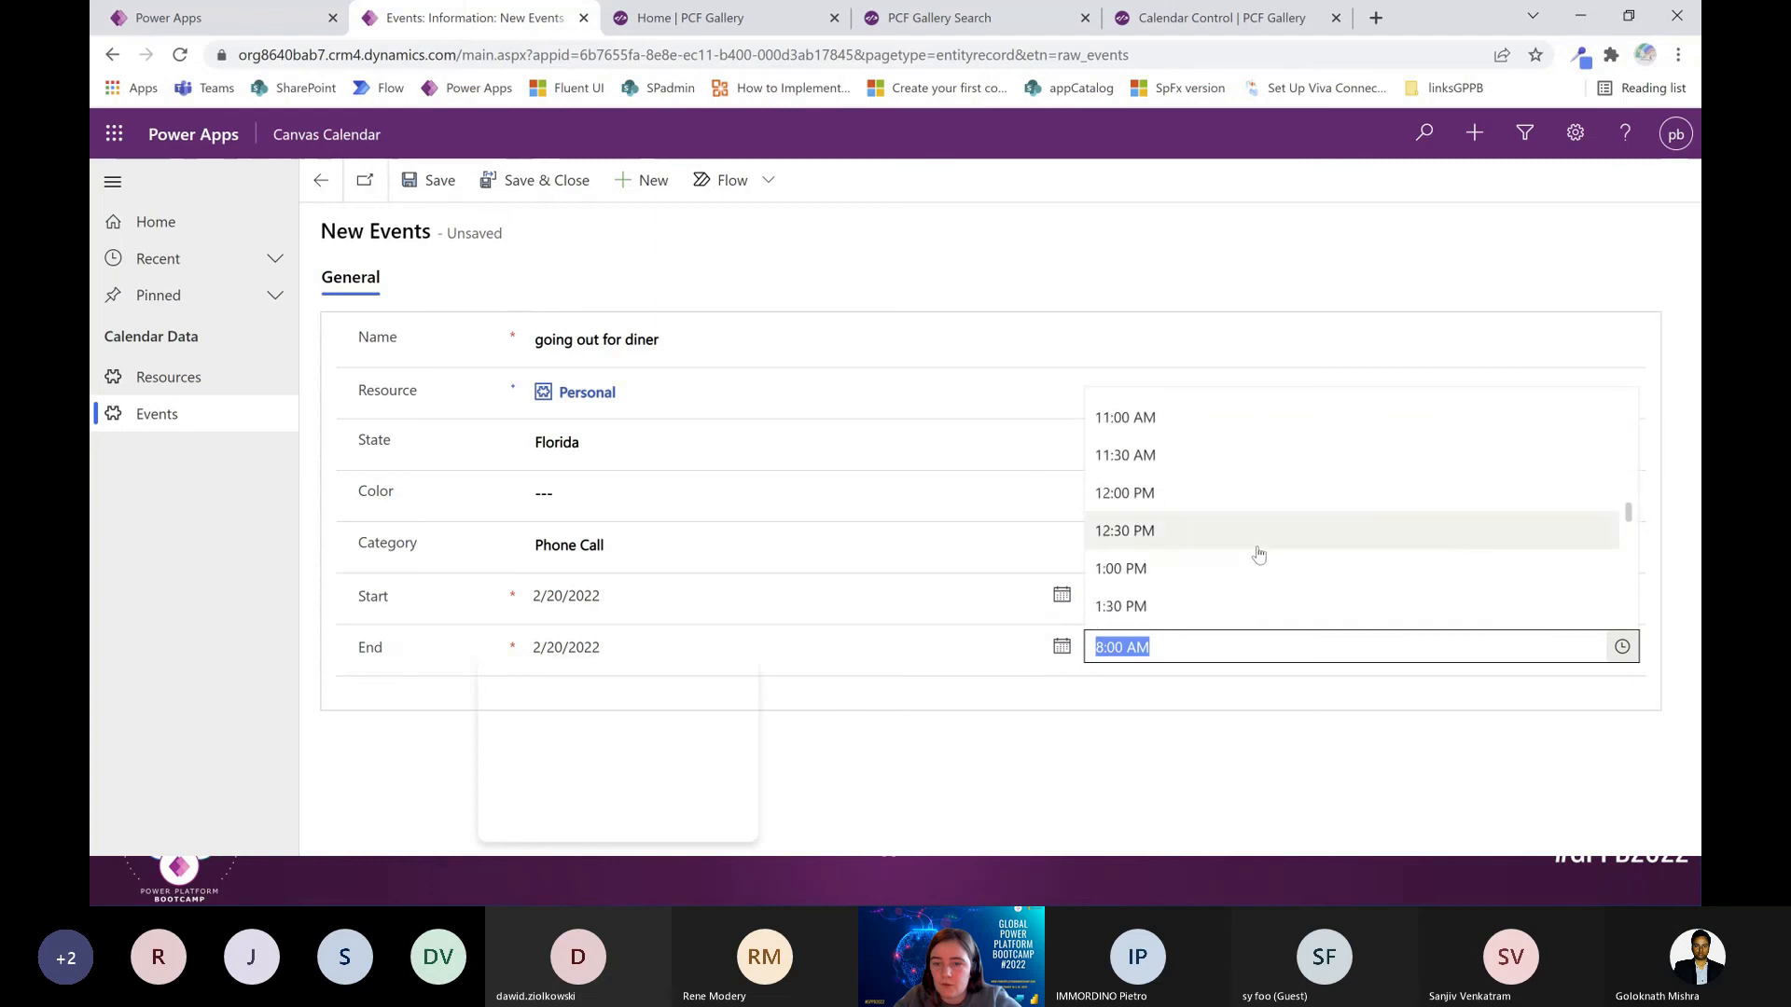
pyautogui.scroll(-8, 1258, 554)
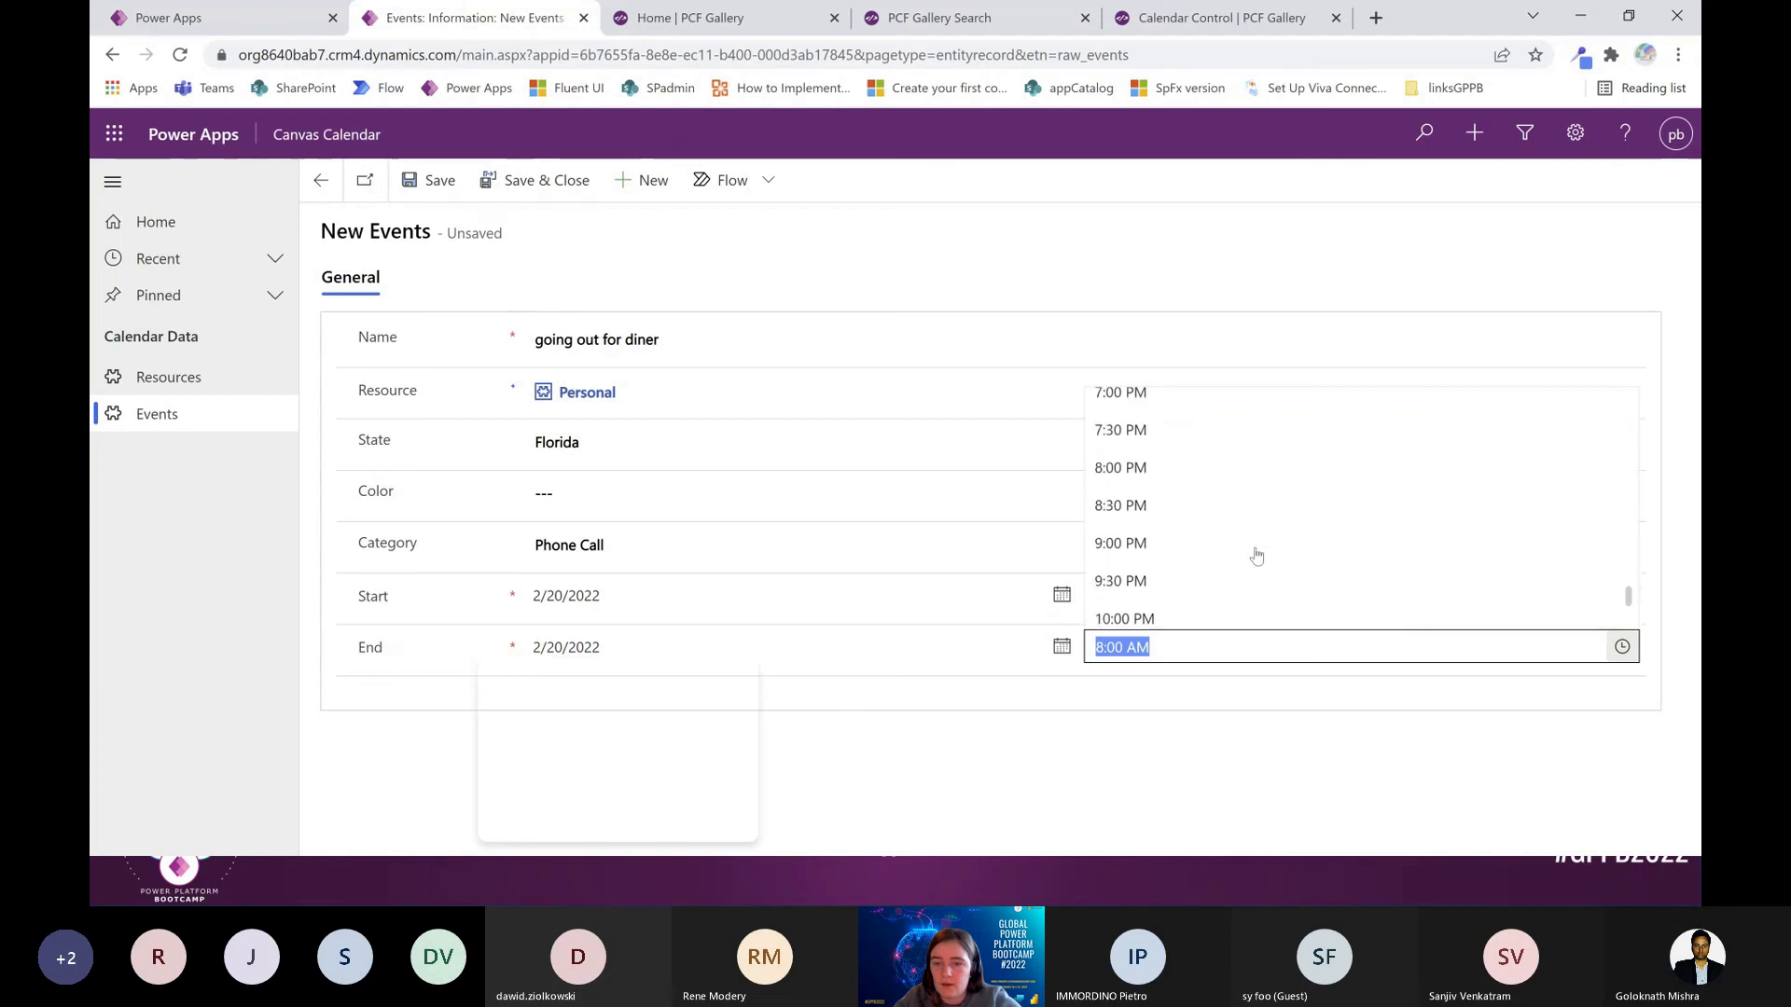
pyautogui.click(1212, 497)
pyautogui.click(419, 189)
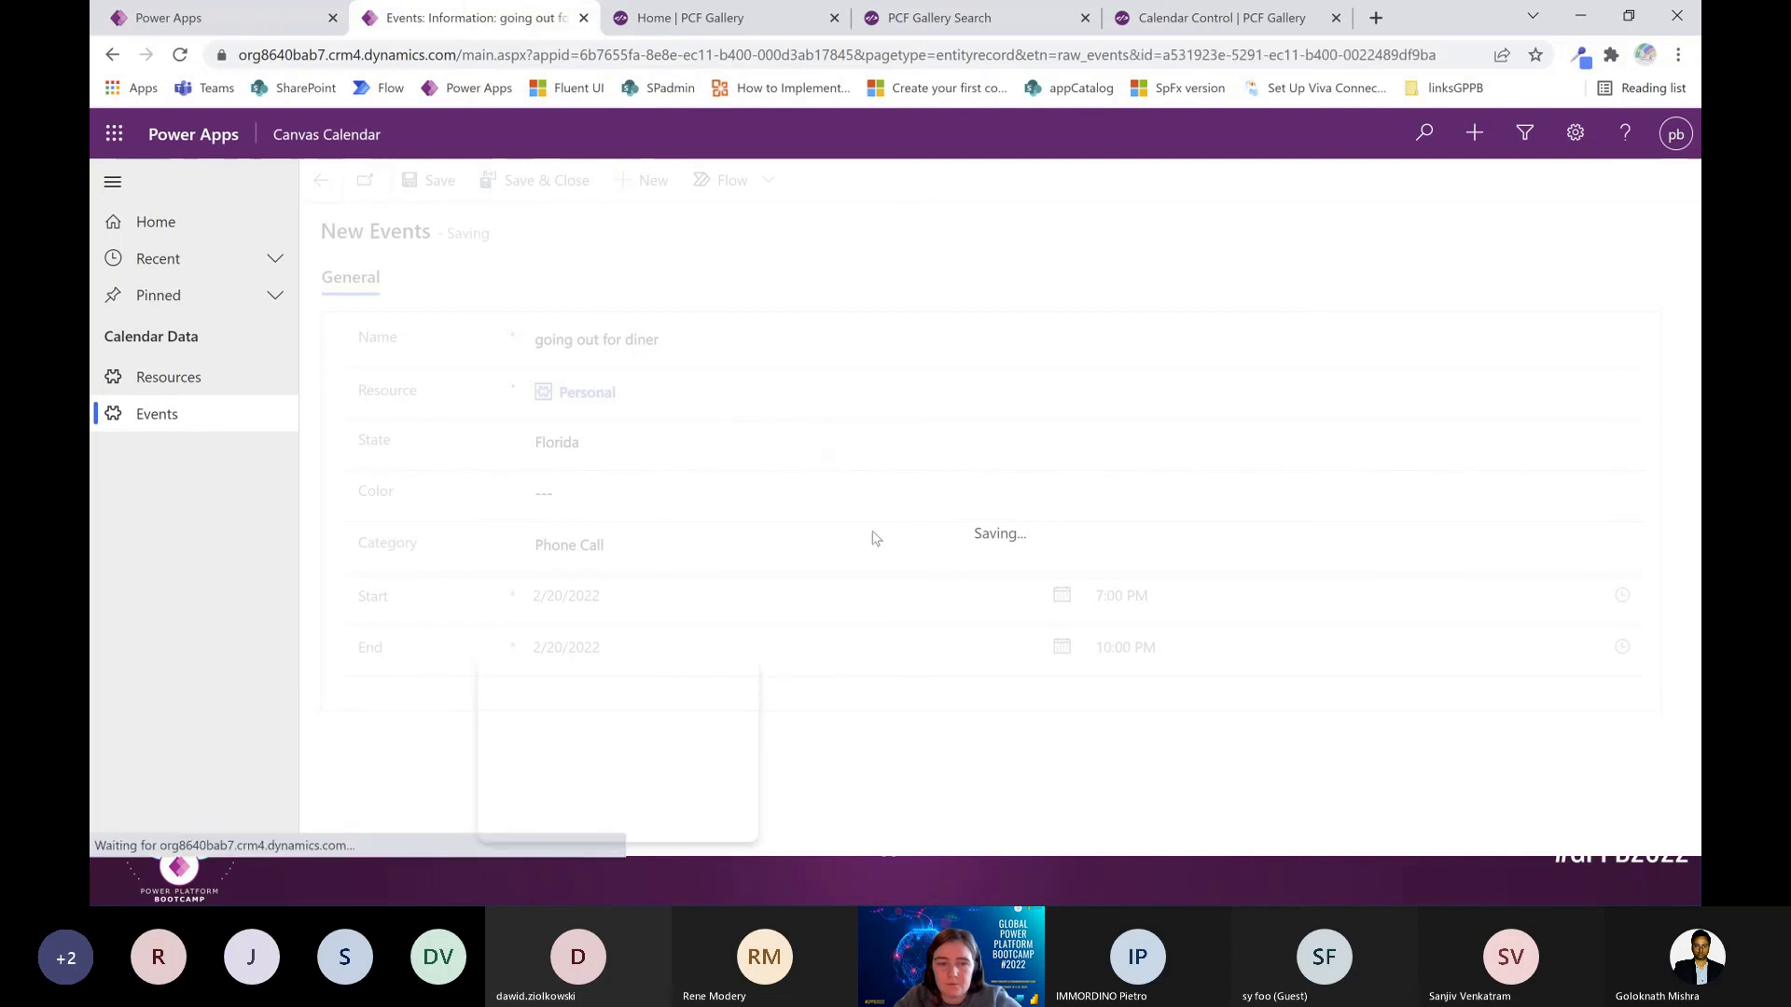
# Review the details of the "going out for diner" and "Prepare demo" events from the Active Events list
pyautogui.click(149, 413)
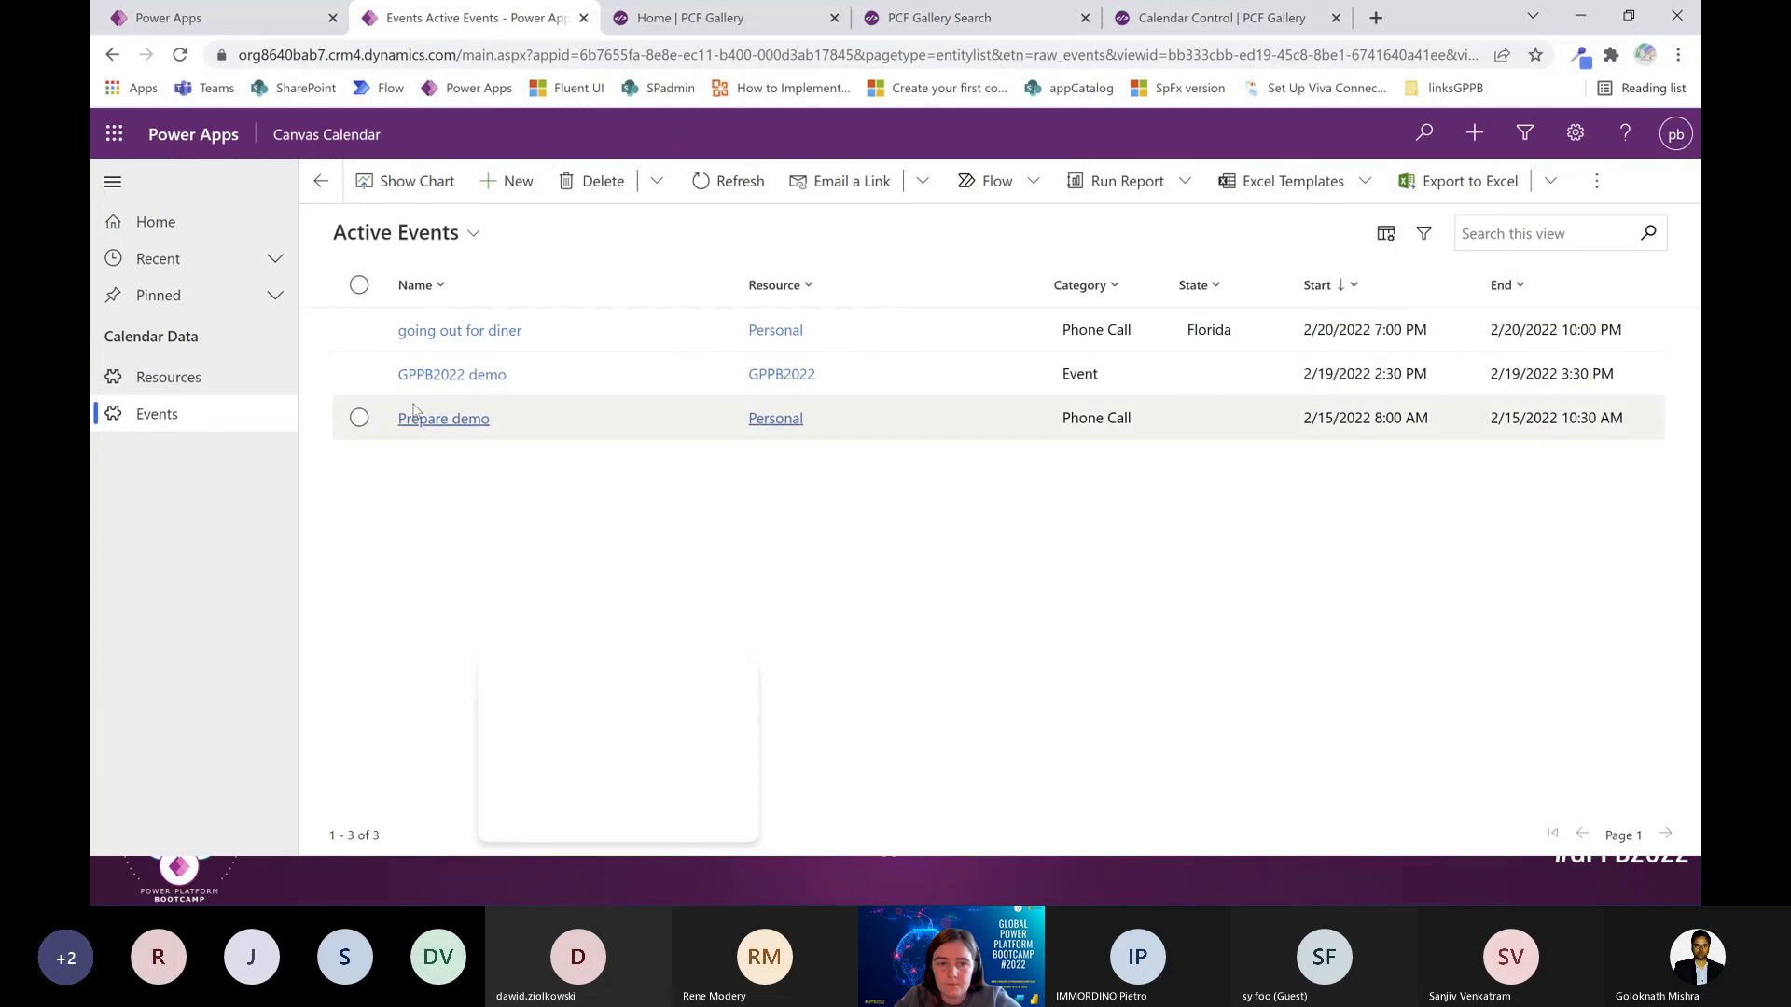
pyautogui.click(467, 331)
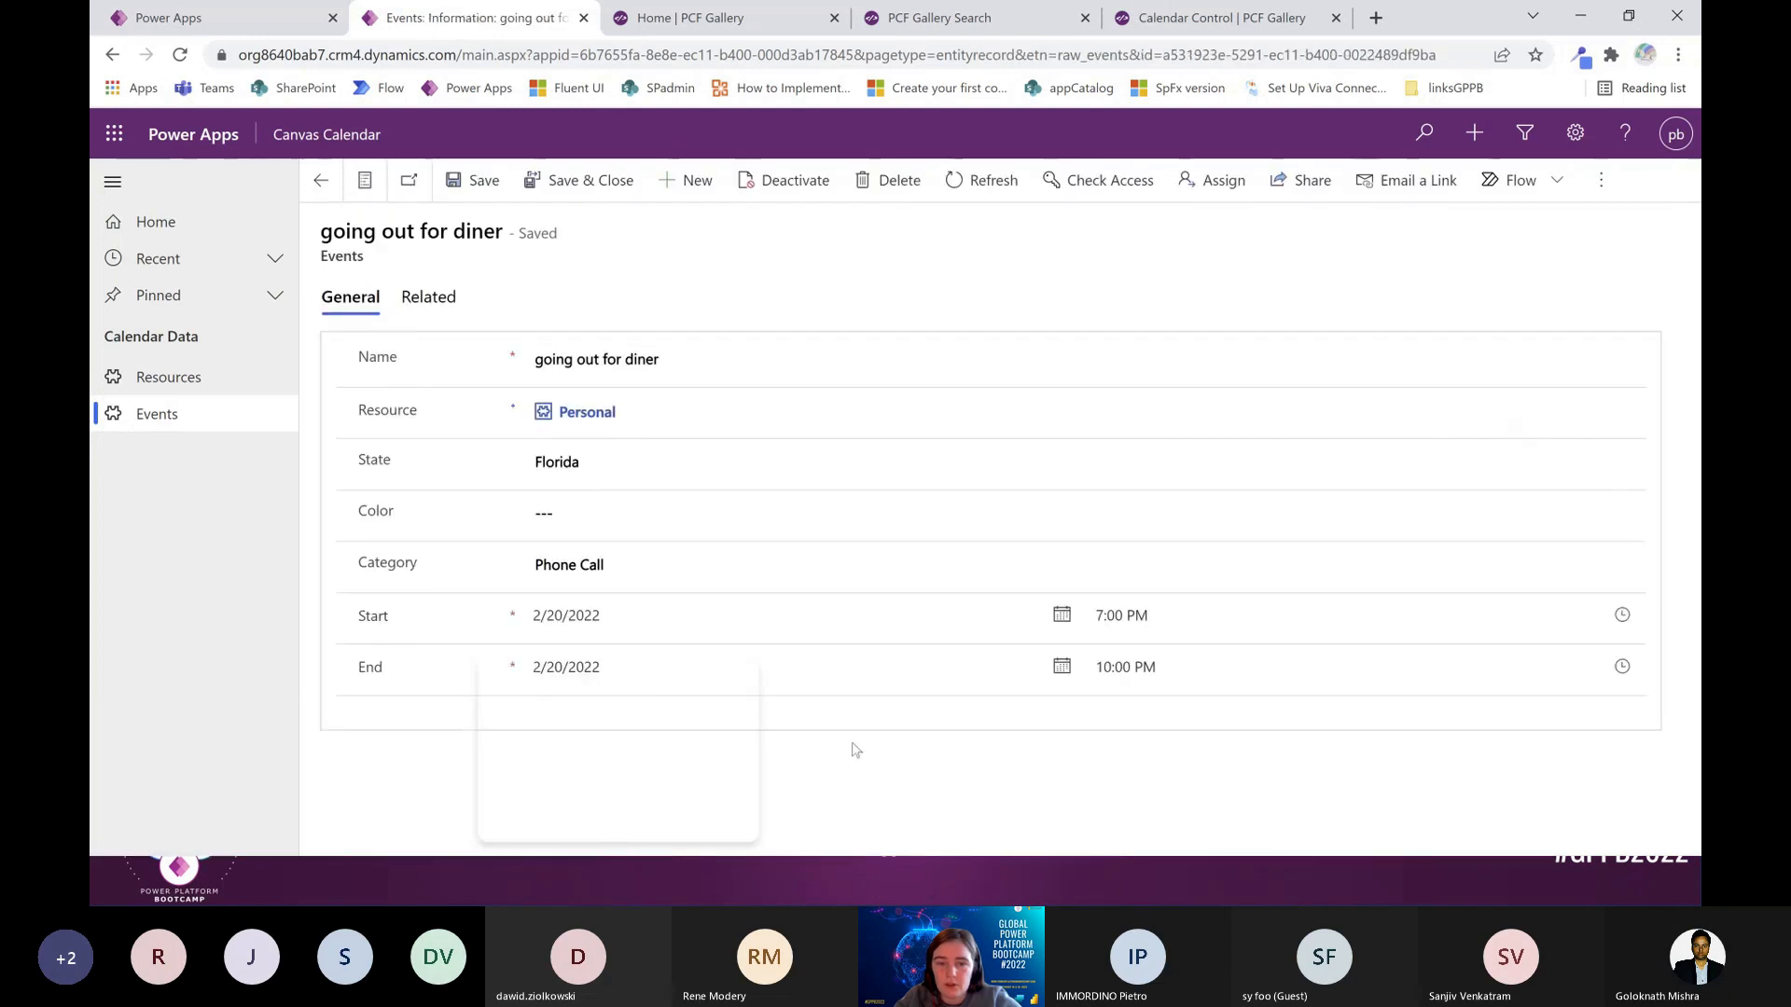
pyautogui.click(321, 181)
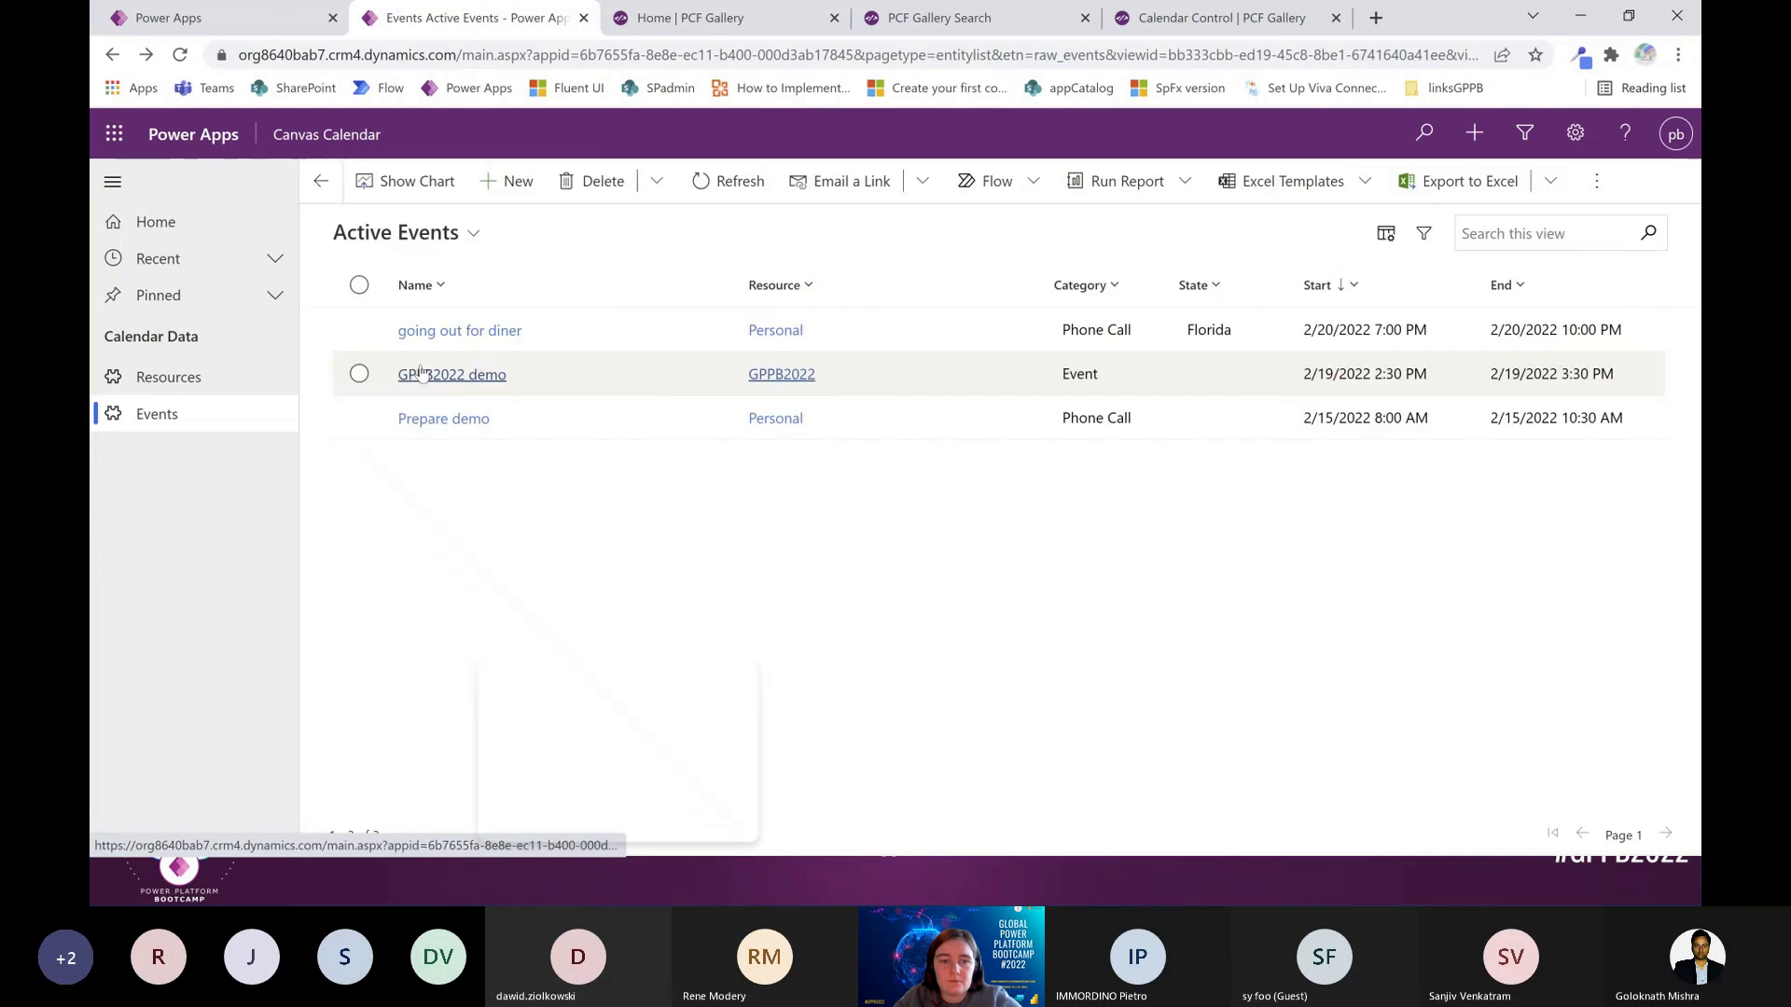
pyautogui.click(442, 419)
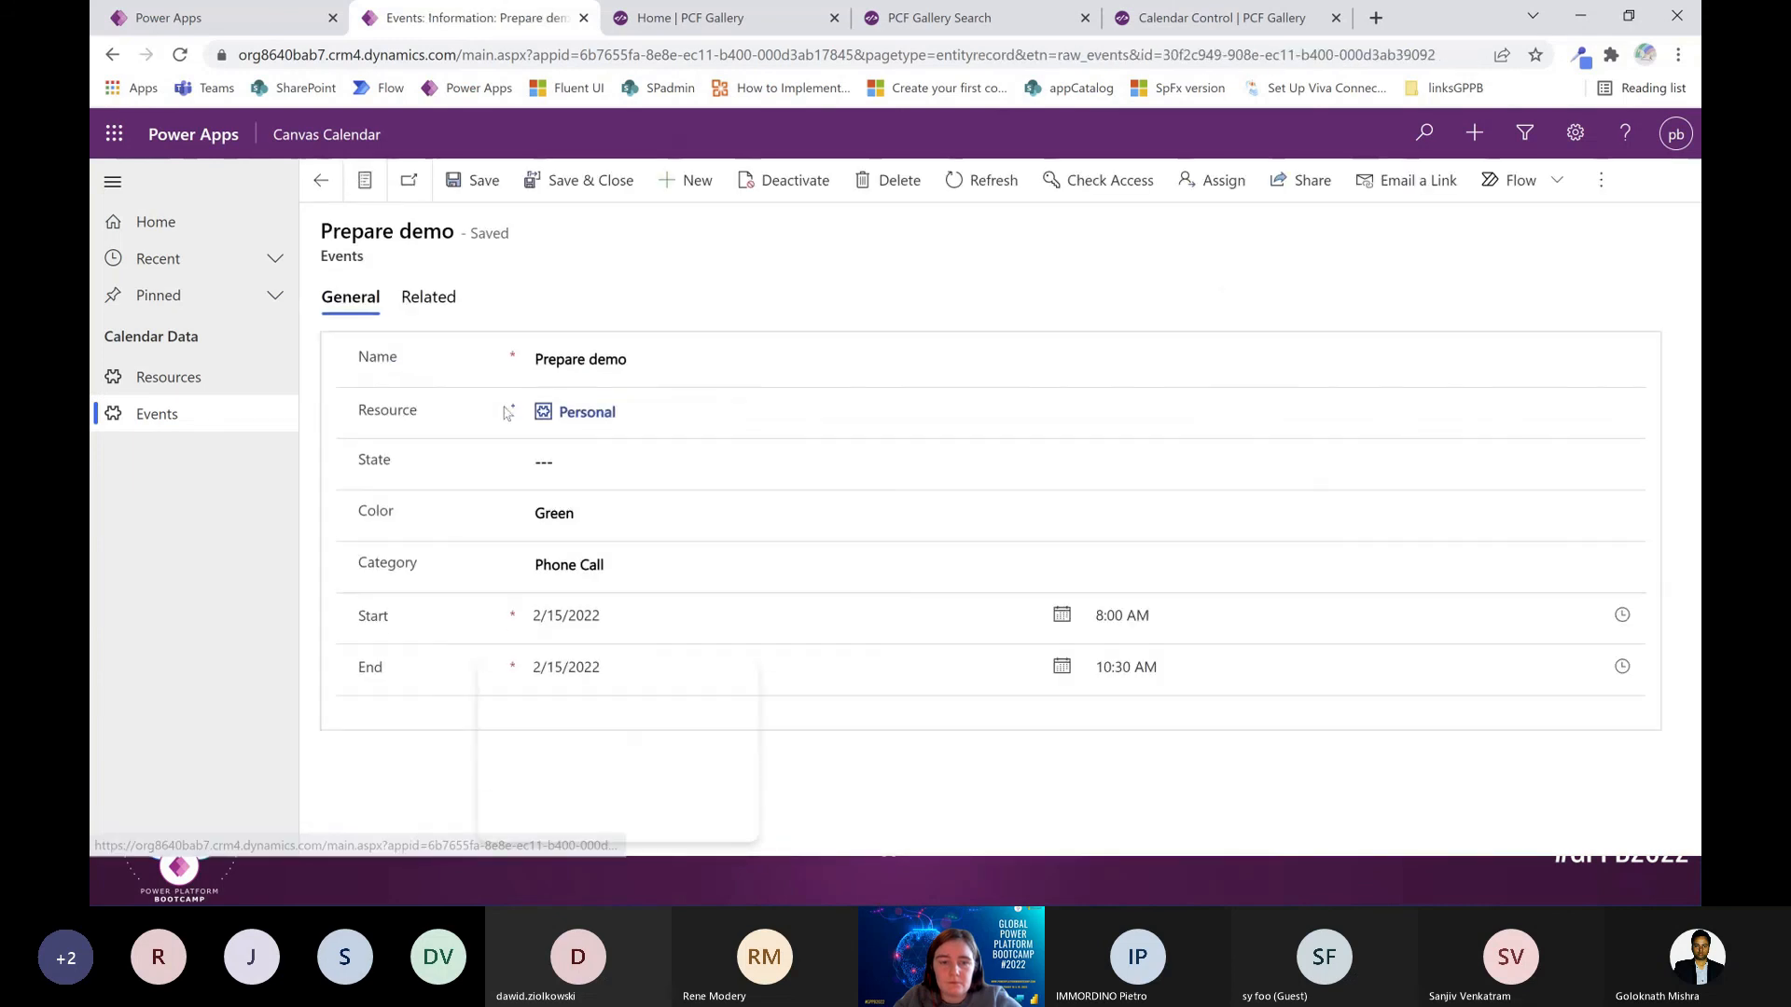
pyautogui.click(321, 181)
# Open the Personal resource and examine its events in the month calendar and its record details
pyautogui.click(168, 377)
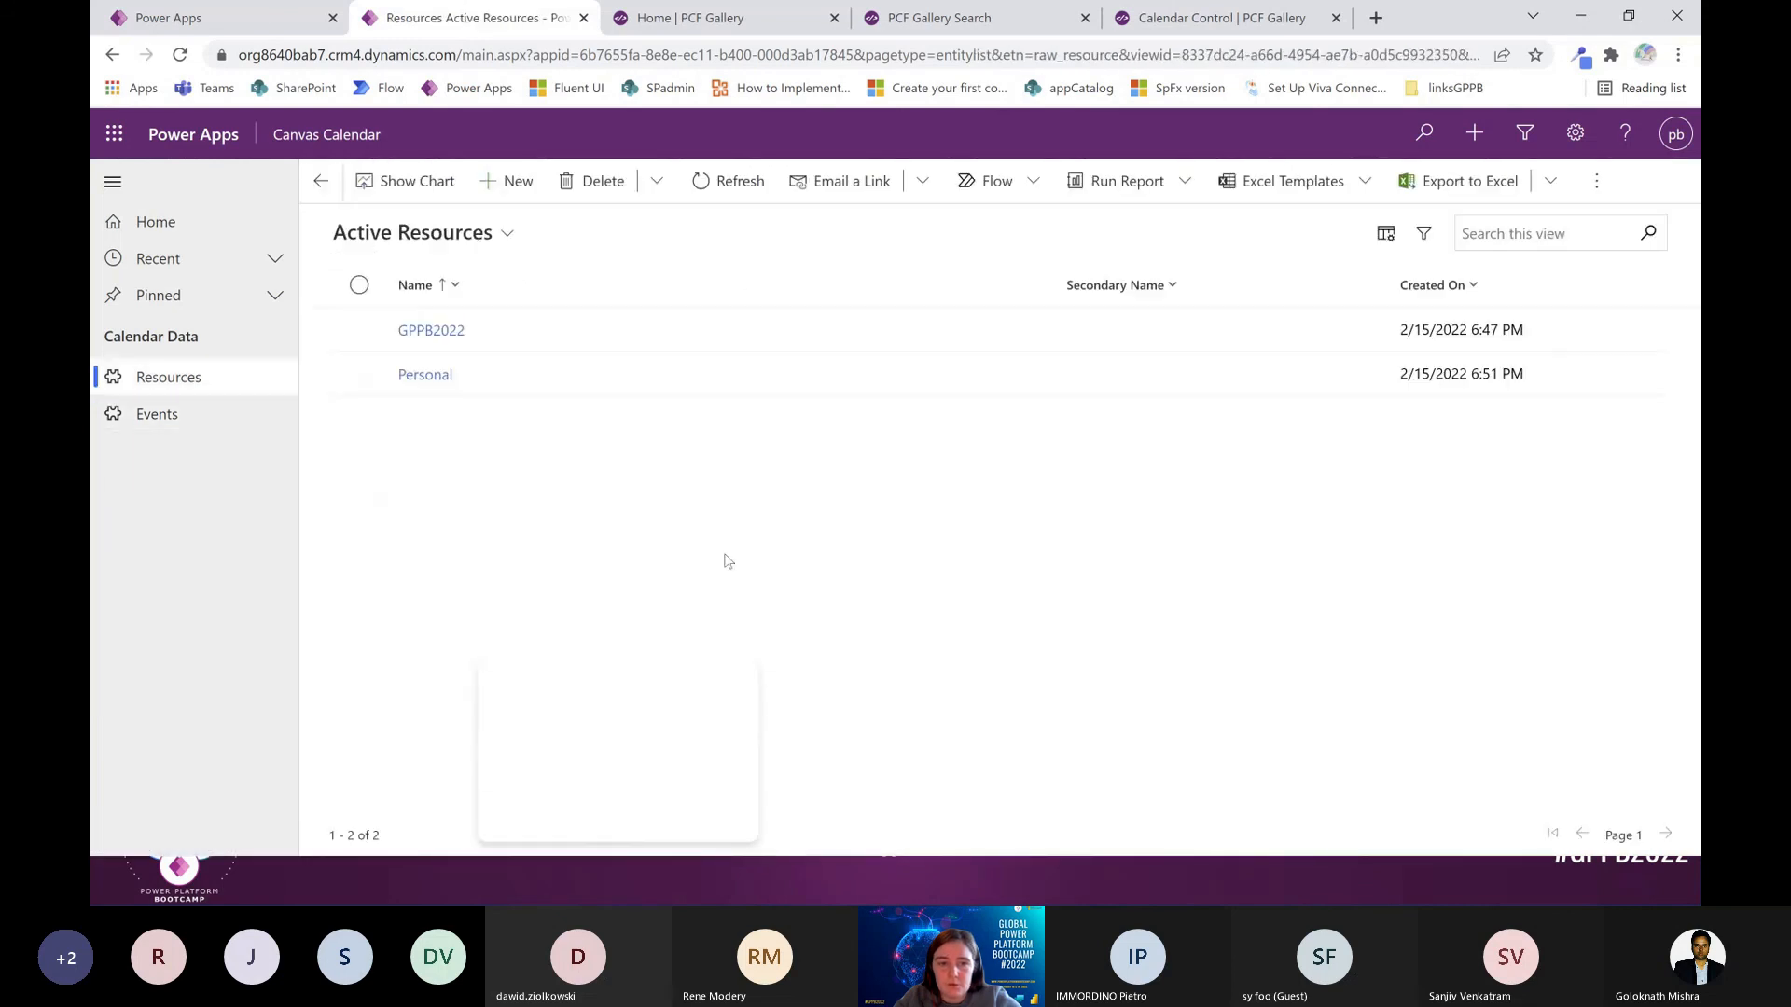
pyautogui.click(426, 374)
pyautogui.scroll(-5, 669, 604)
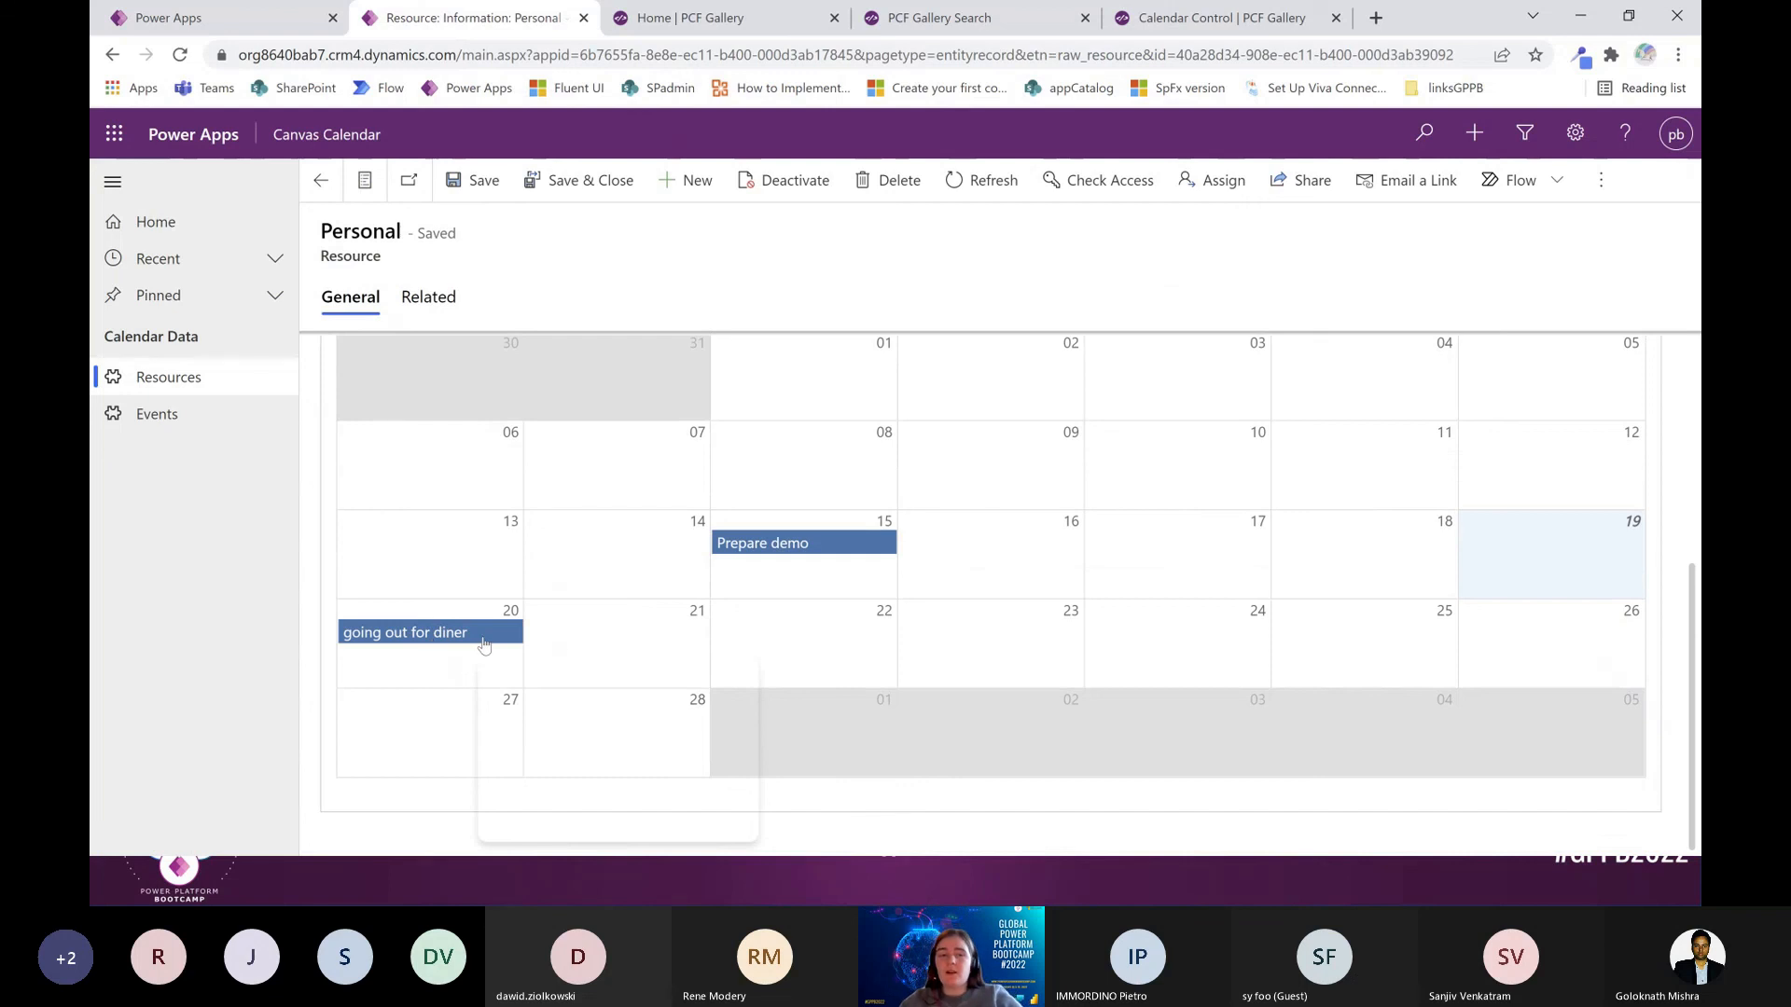
pyautogui.scroll(5, 641, 629)
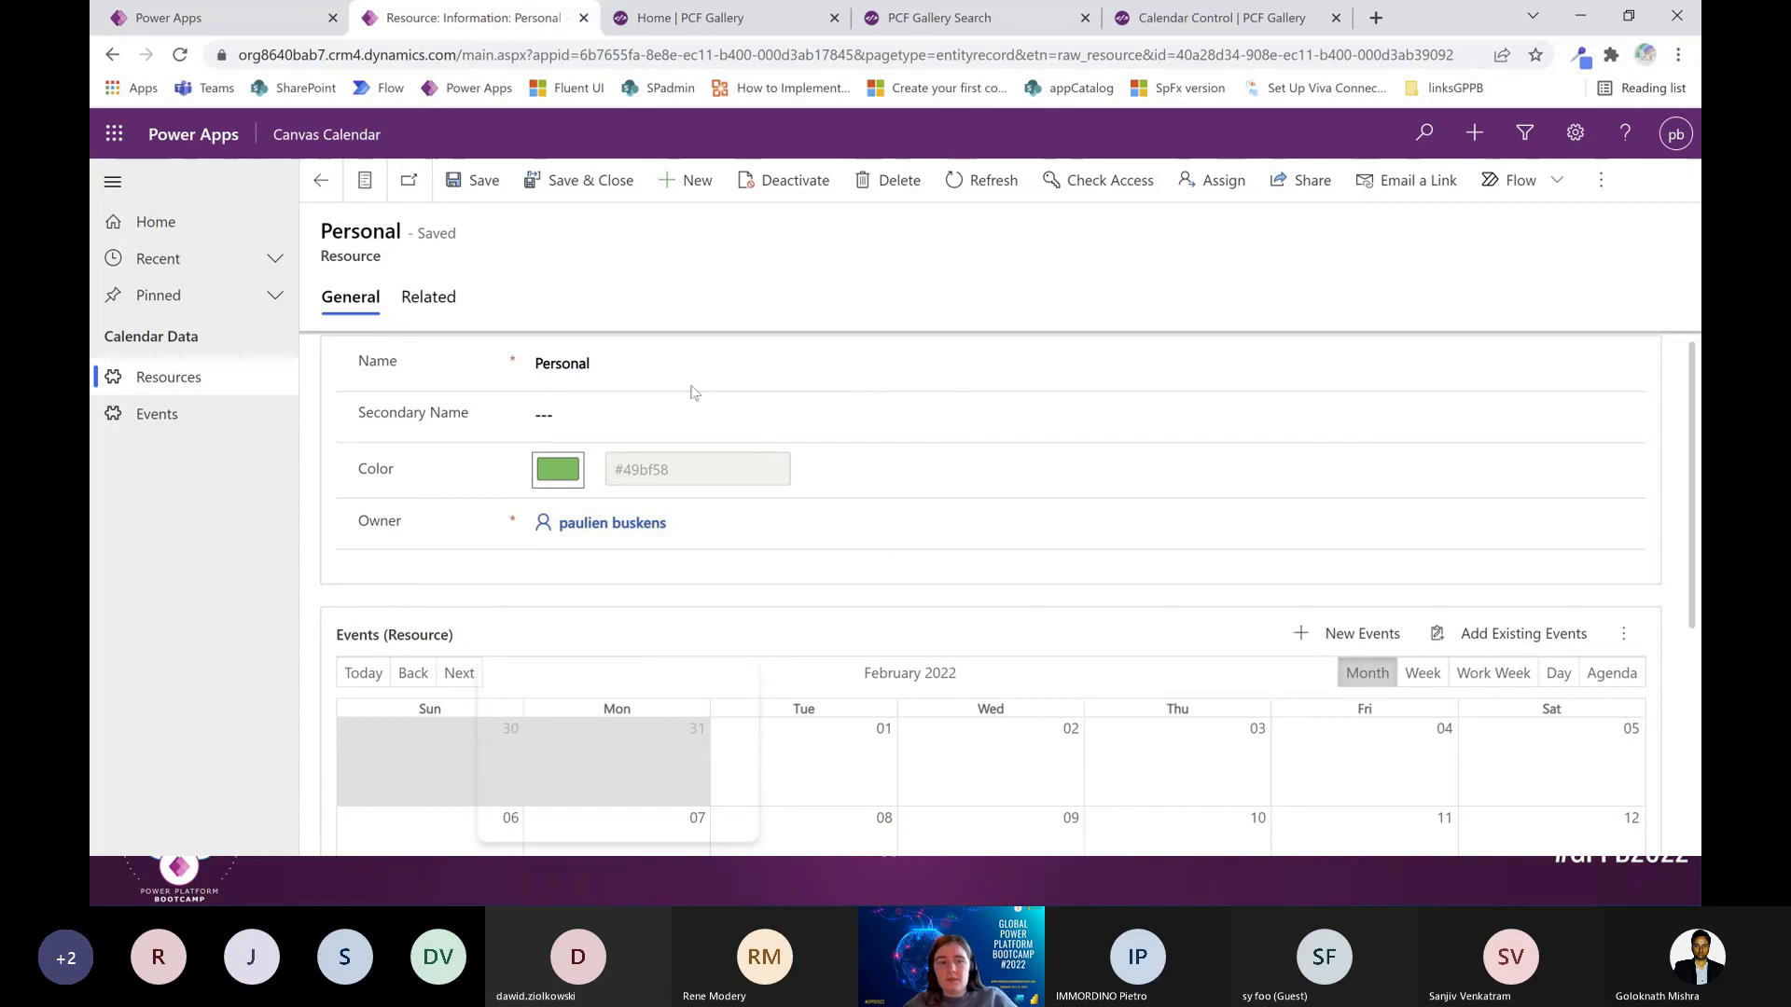
# Look through the controls on the PCF Gallery home page, and close the gallery's home and search pages
pyautogui.click(991, 31)
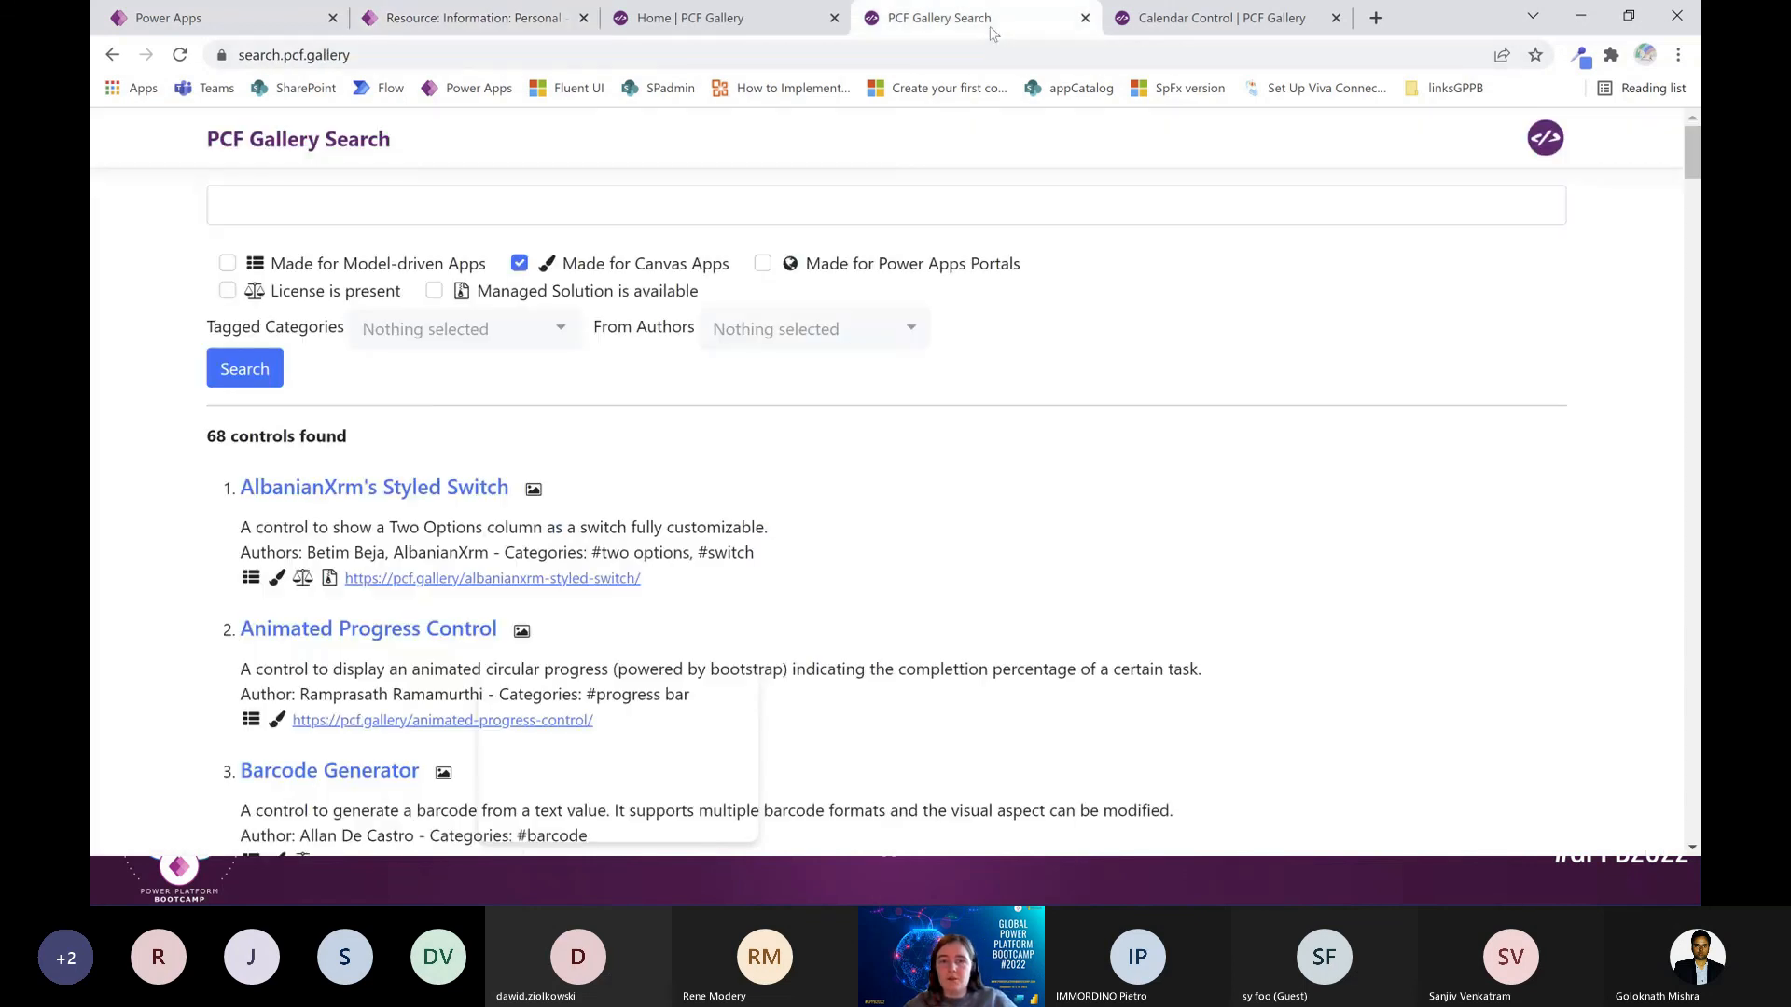
pyautogui.click(784, 18)
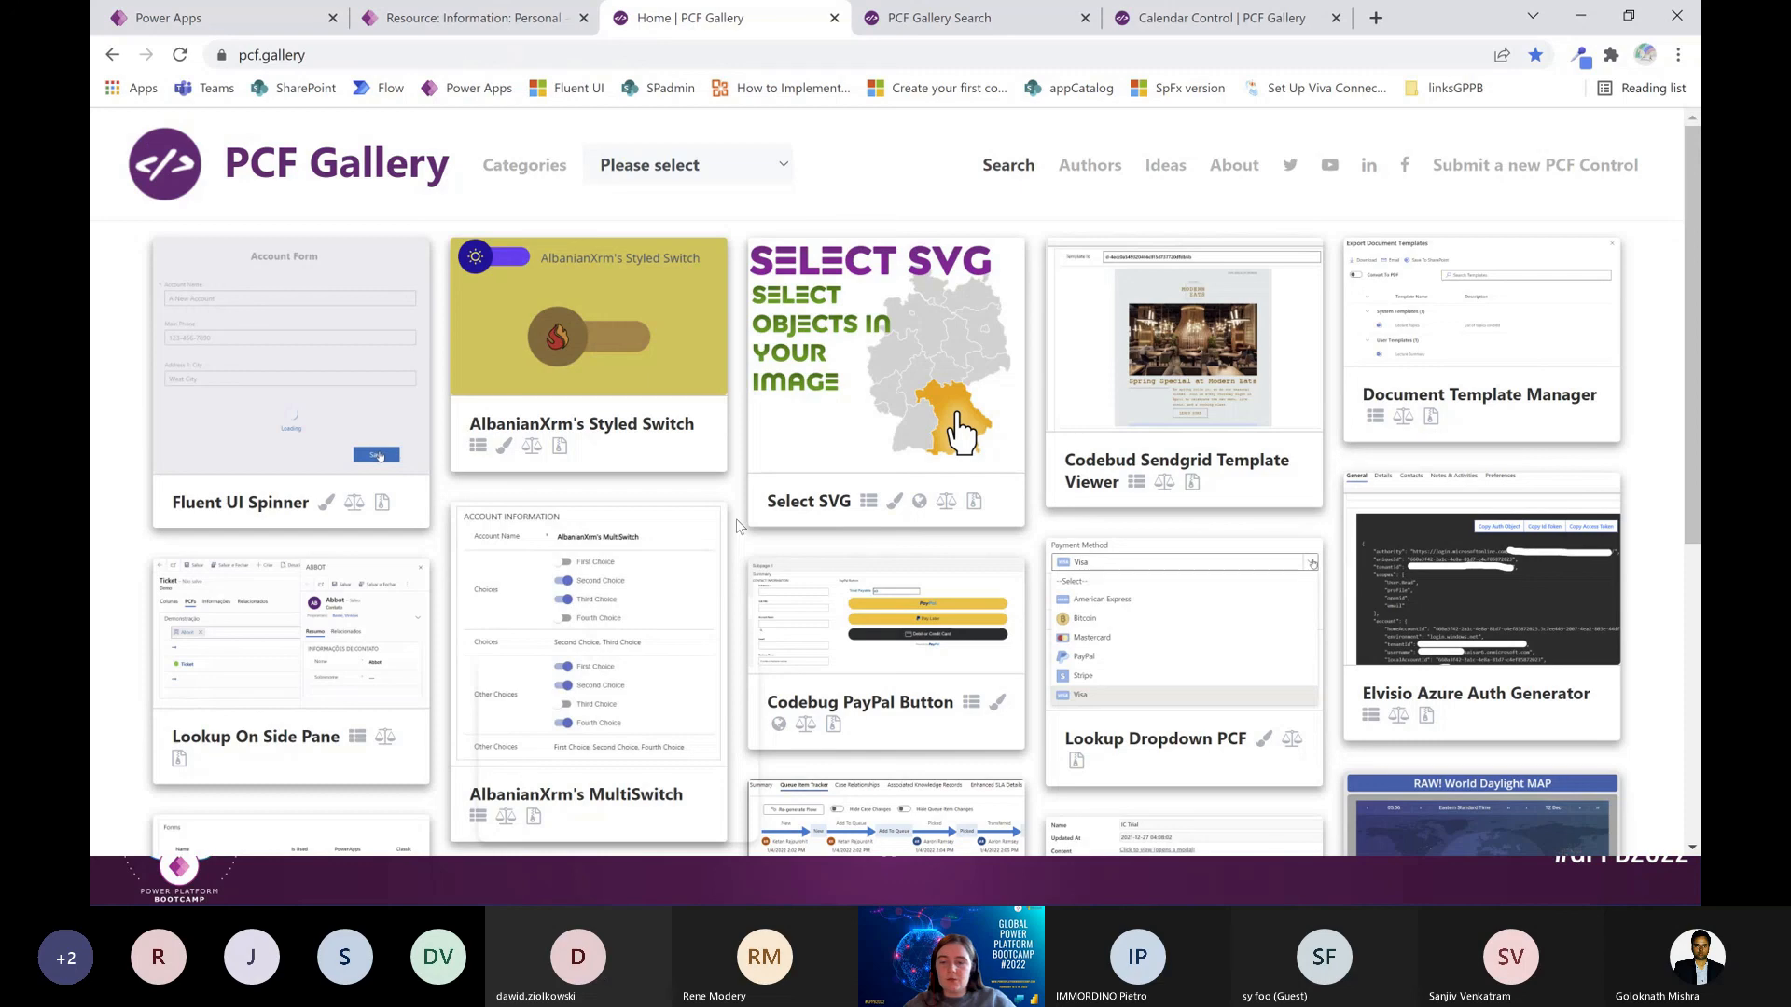
pyautogui.scroll(-2, 737, 527)
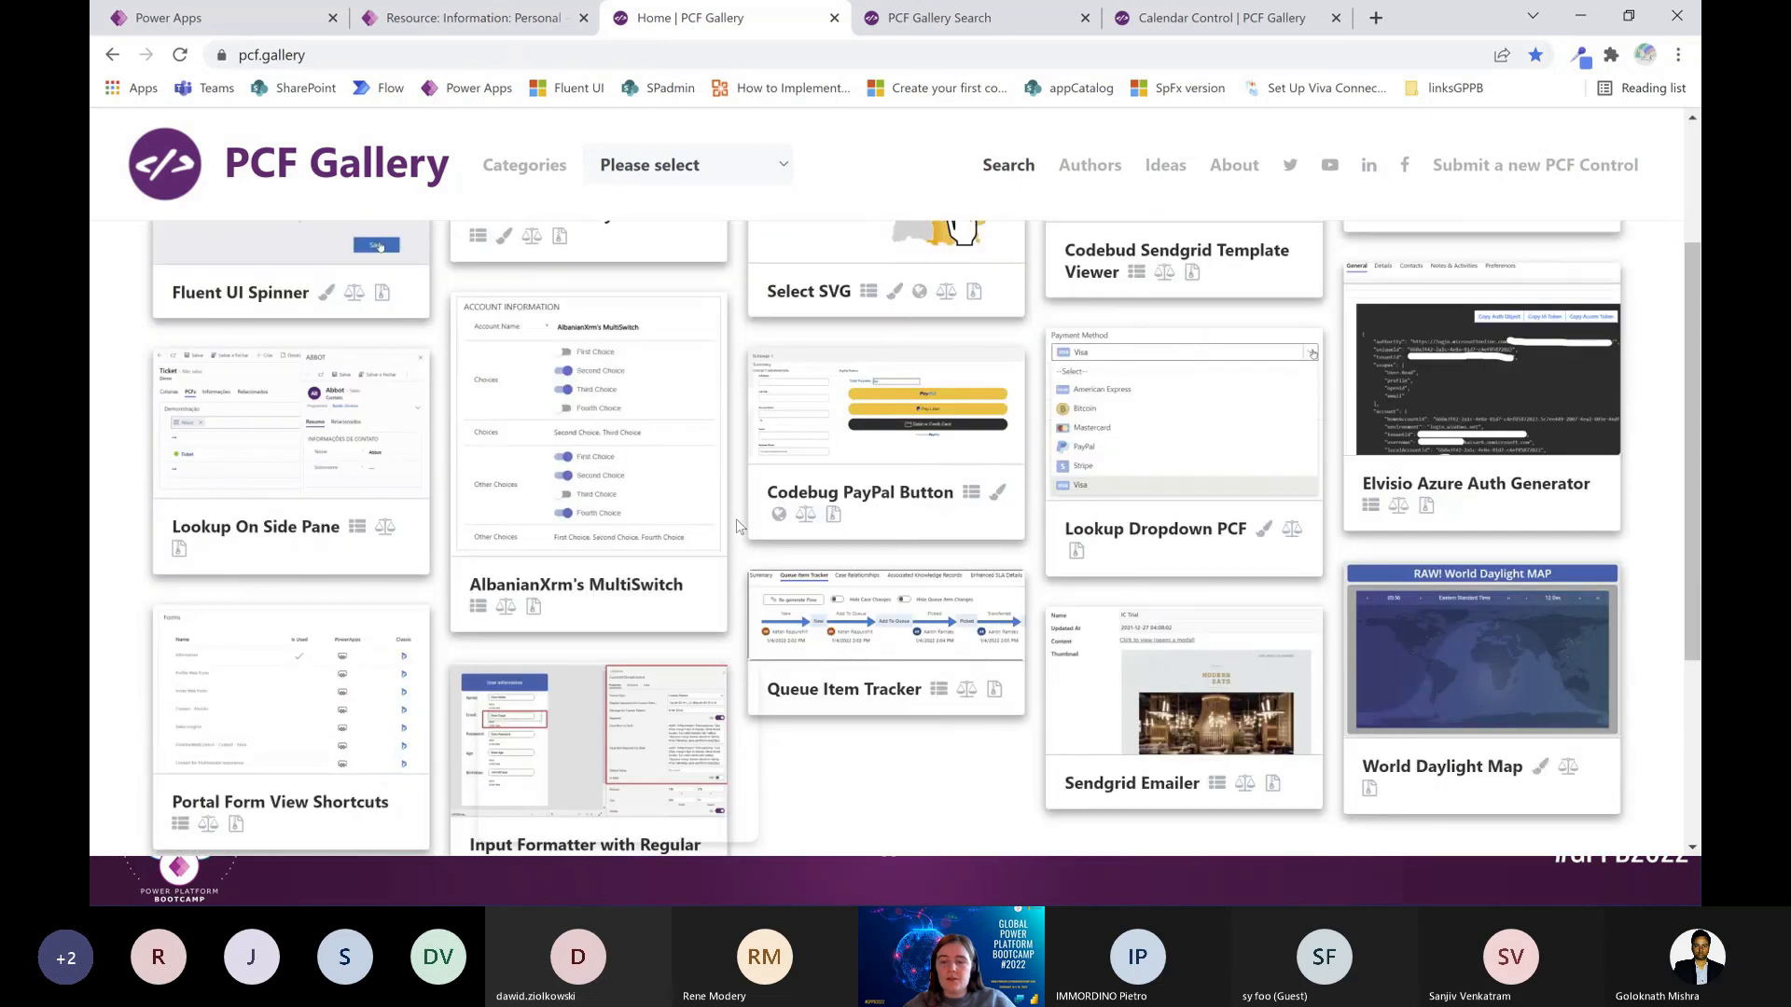
pyautogui.scroll(-1, 733, 536)
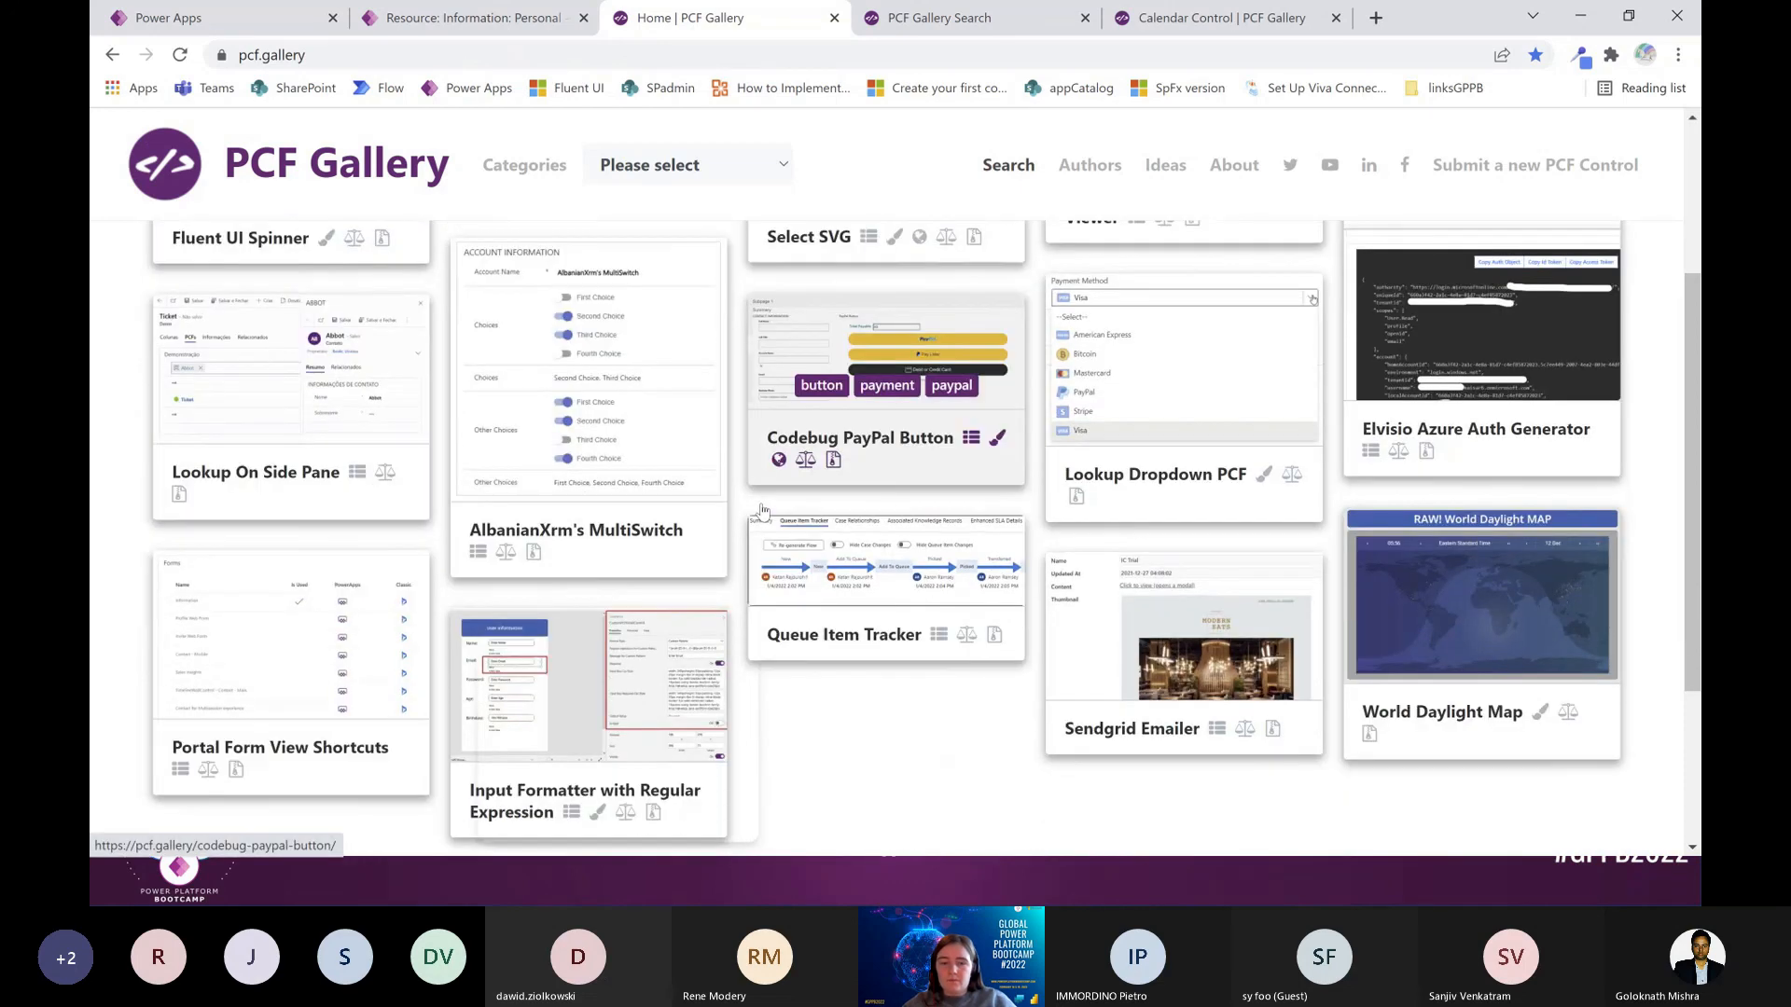
pyautogui.scroll(3, 730, 539)
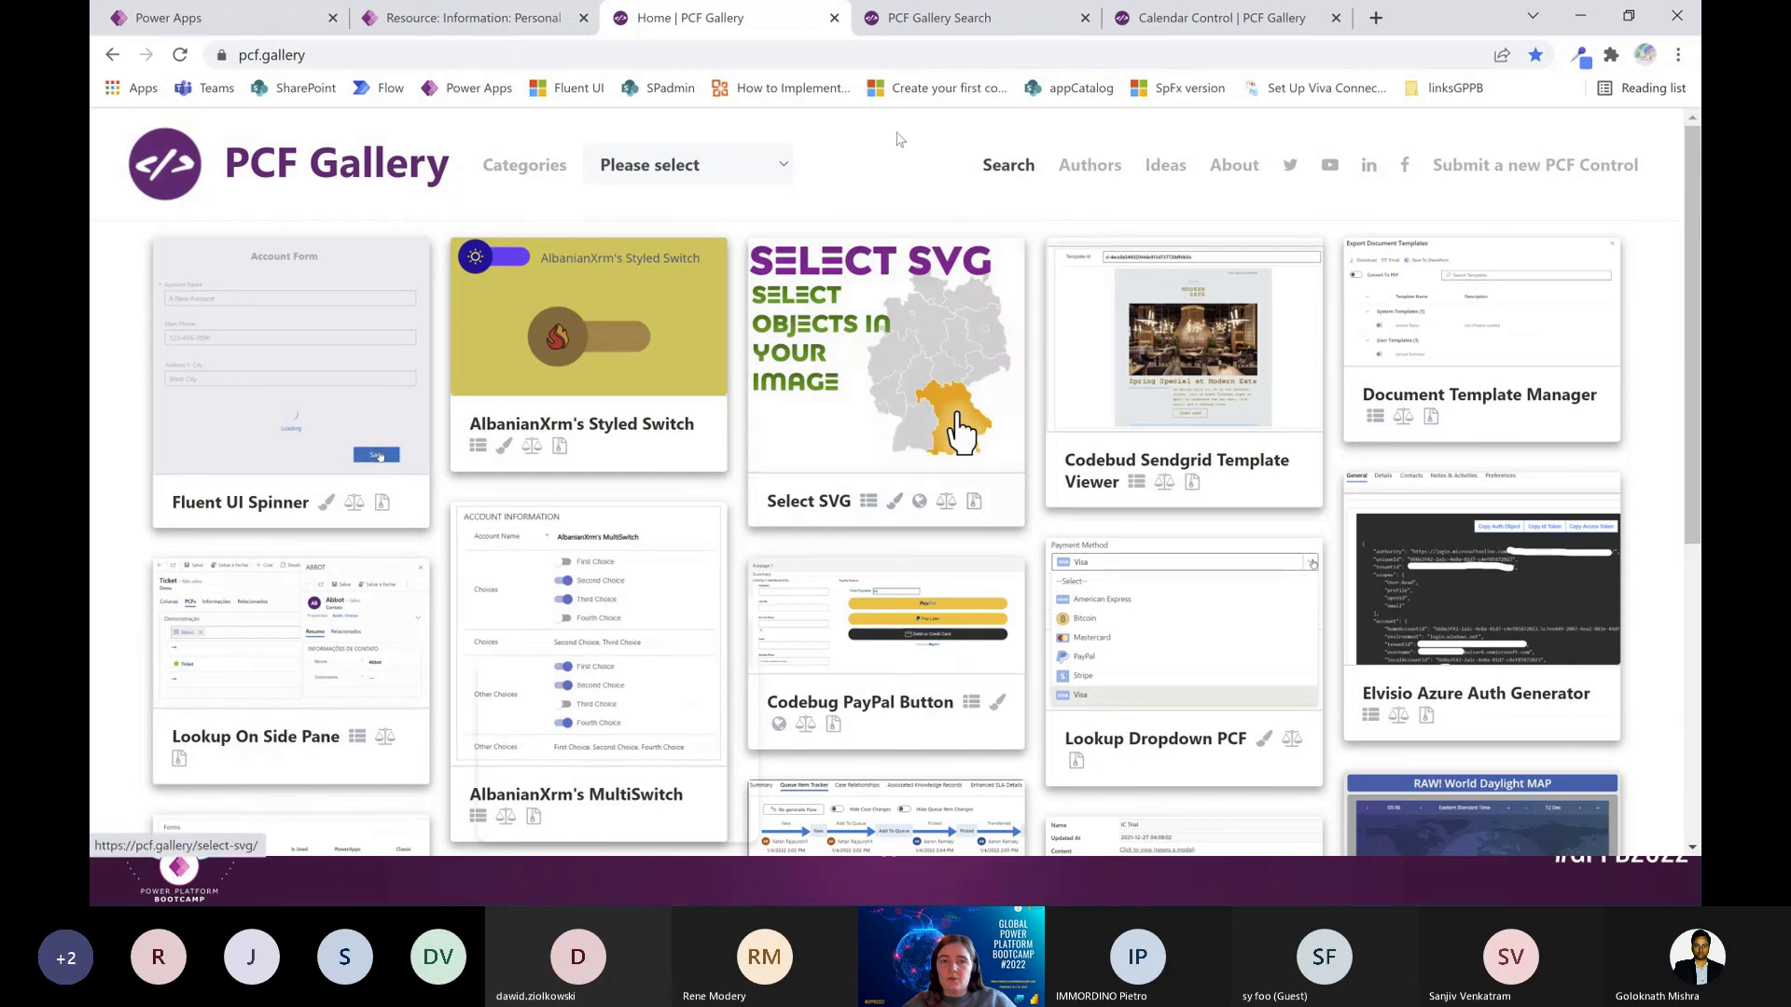
pyautogui.click(834, 18)
pyautogui.click(834, 18)
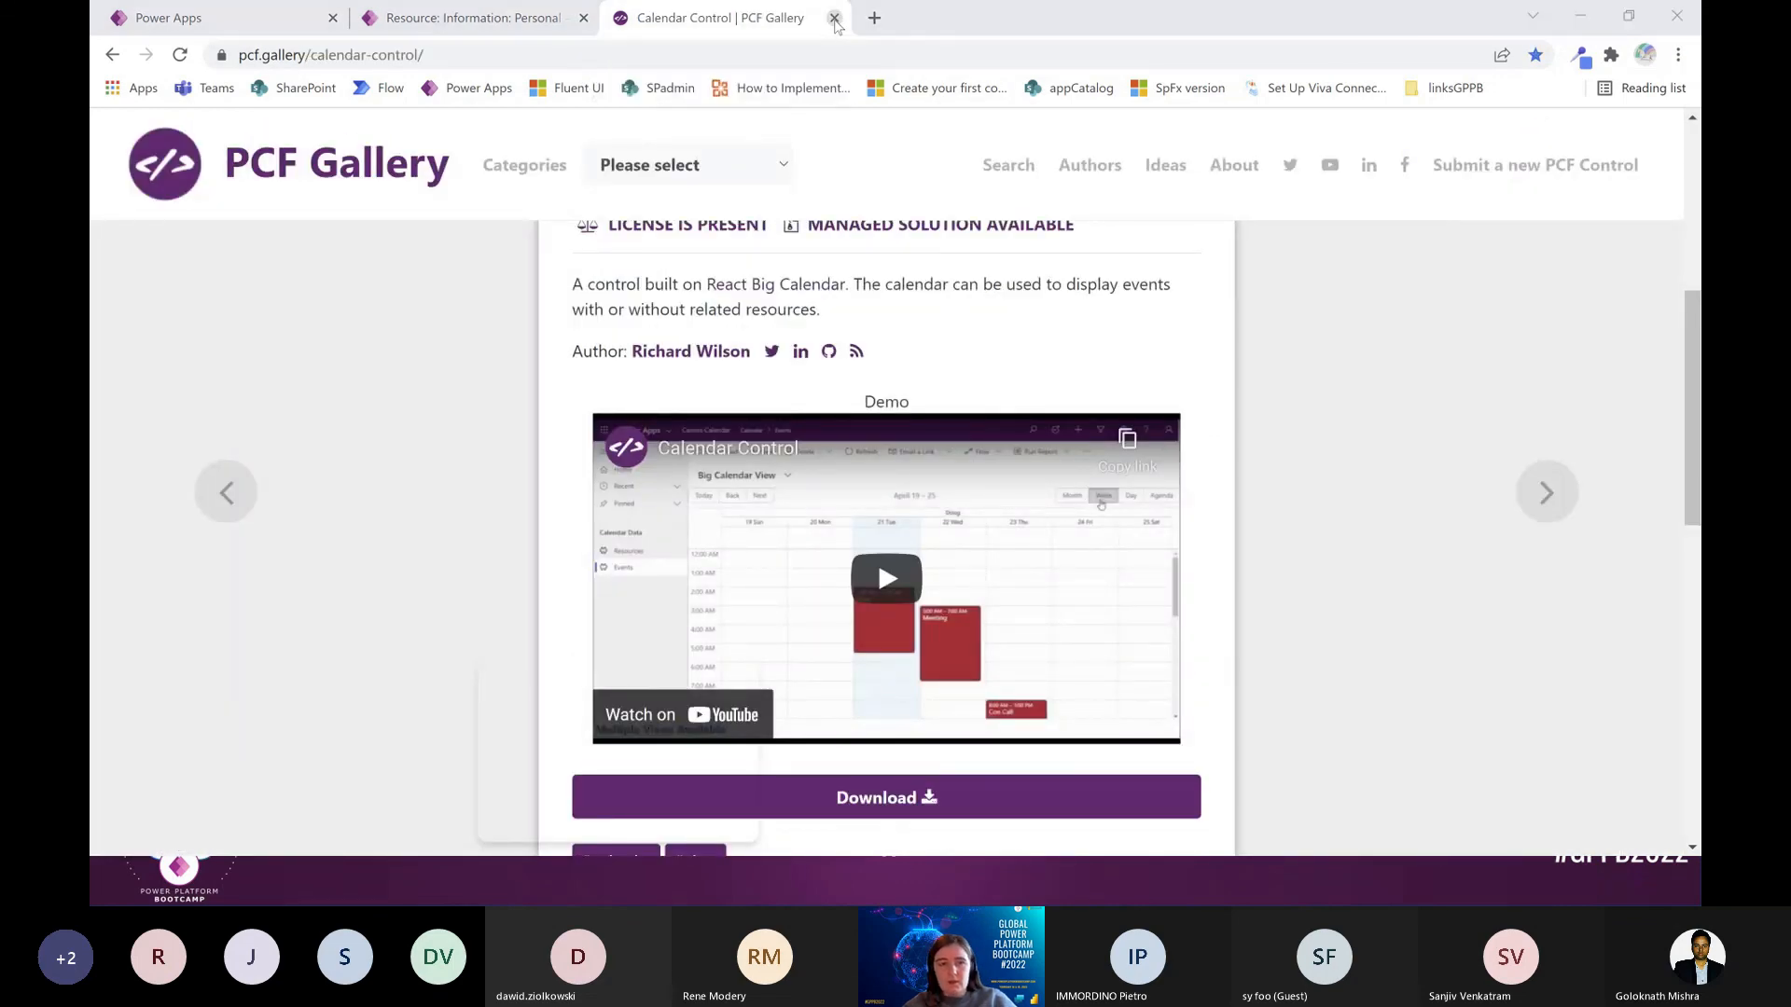
# Switch to the running PowerPoint slide show and advance from the DEMO slide to the "Any Questions?" slide
pyautogui.hotkey('alt', 'Tab')
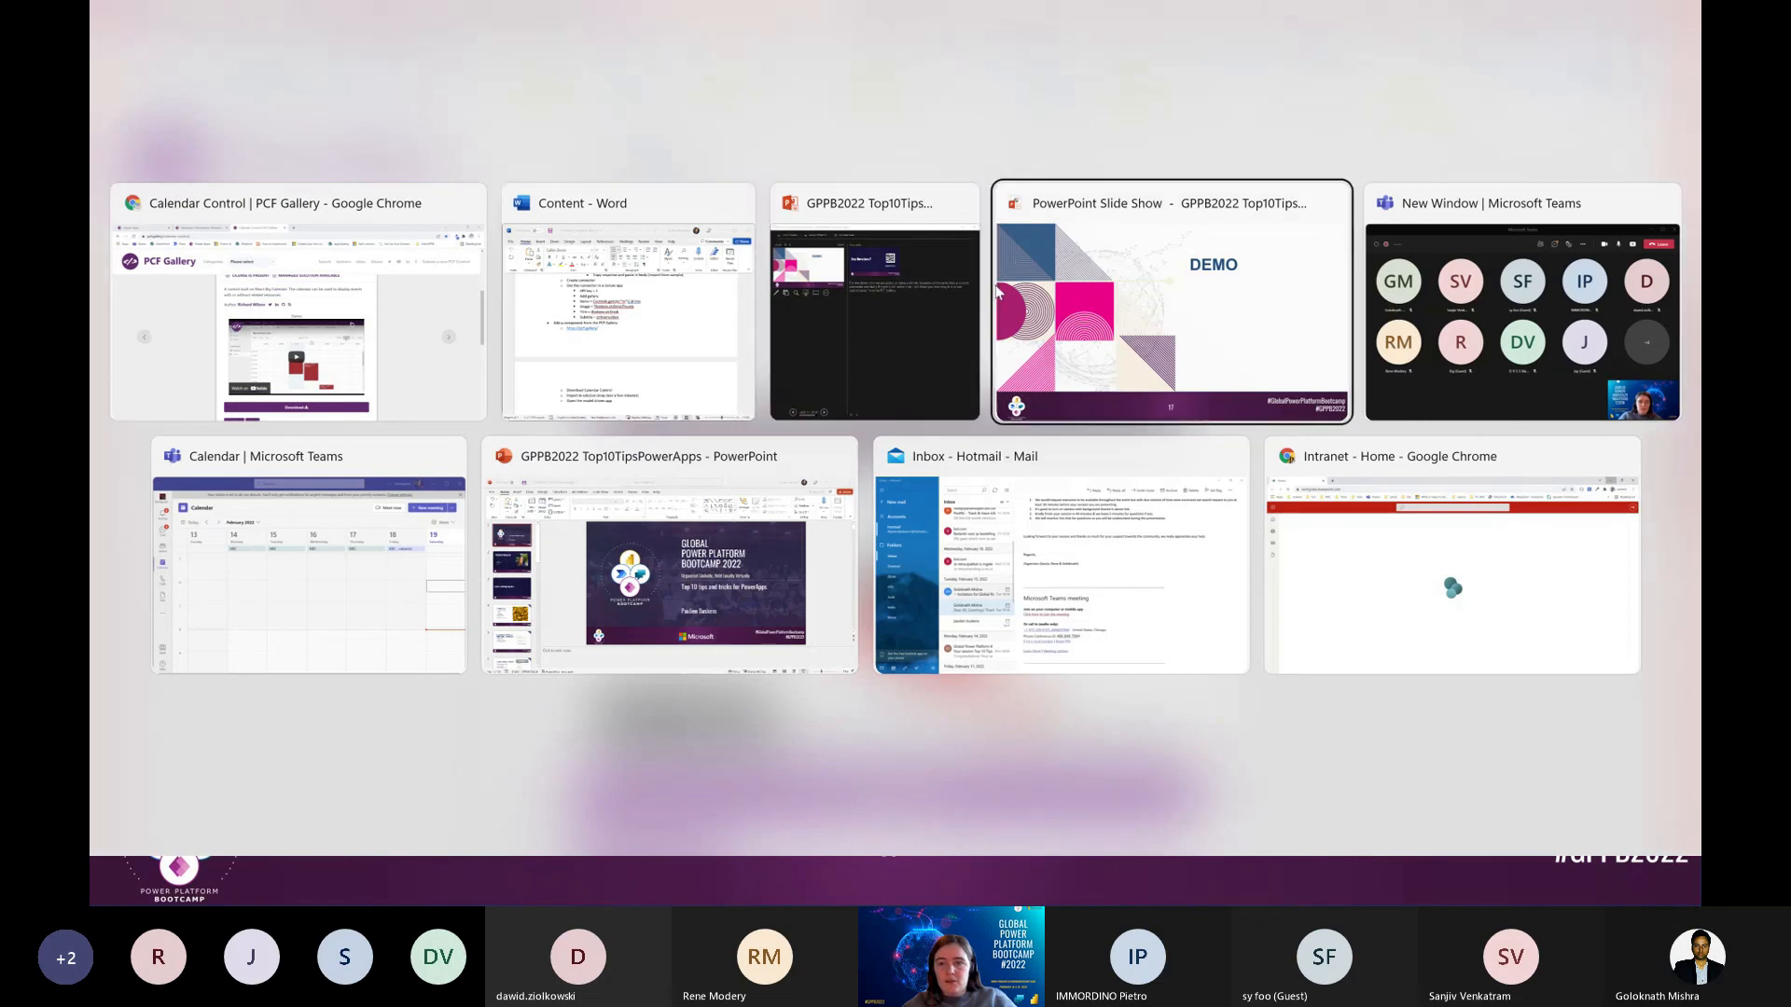
pyautogui.click(996, 291)
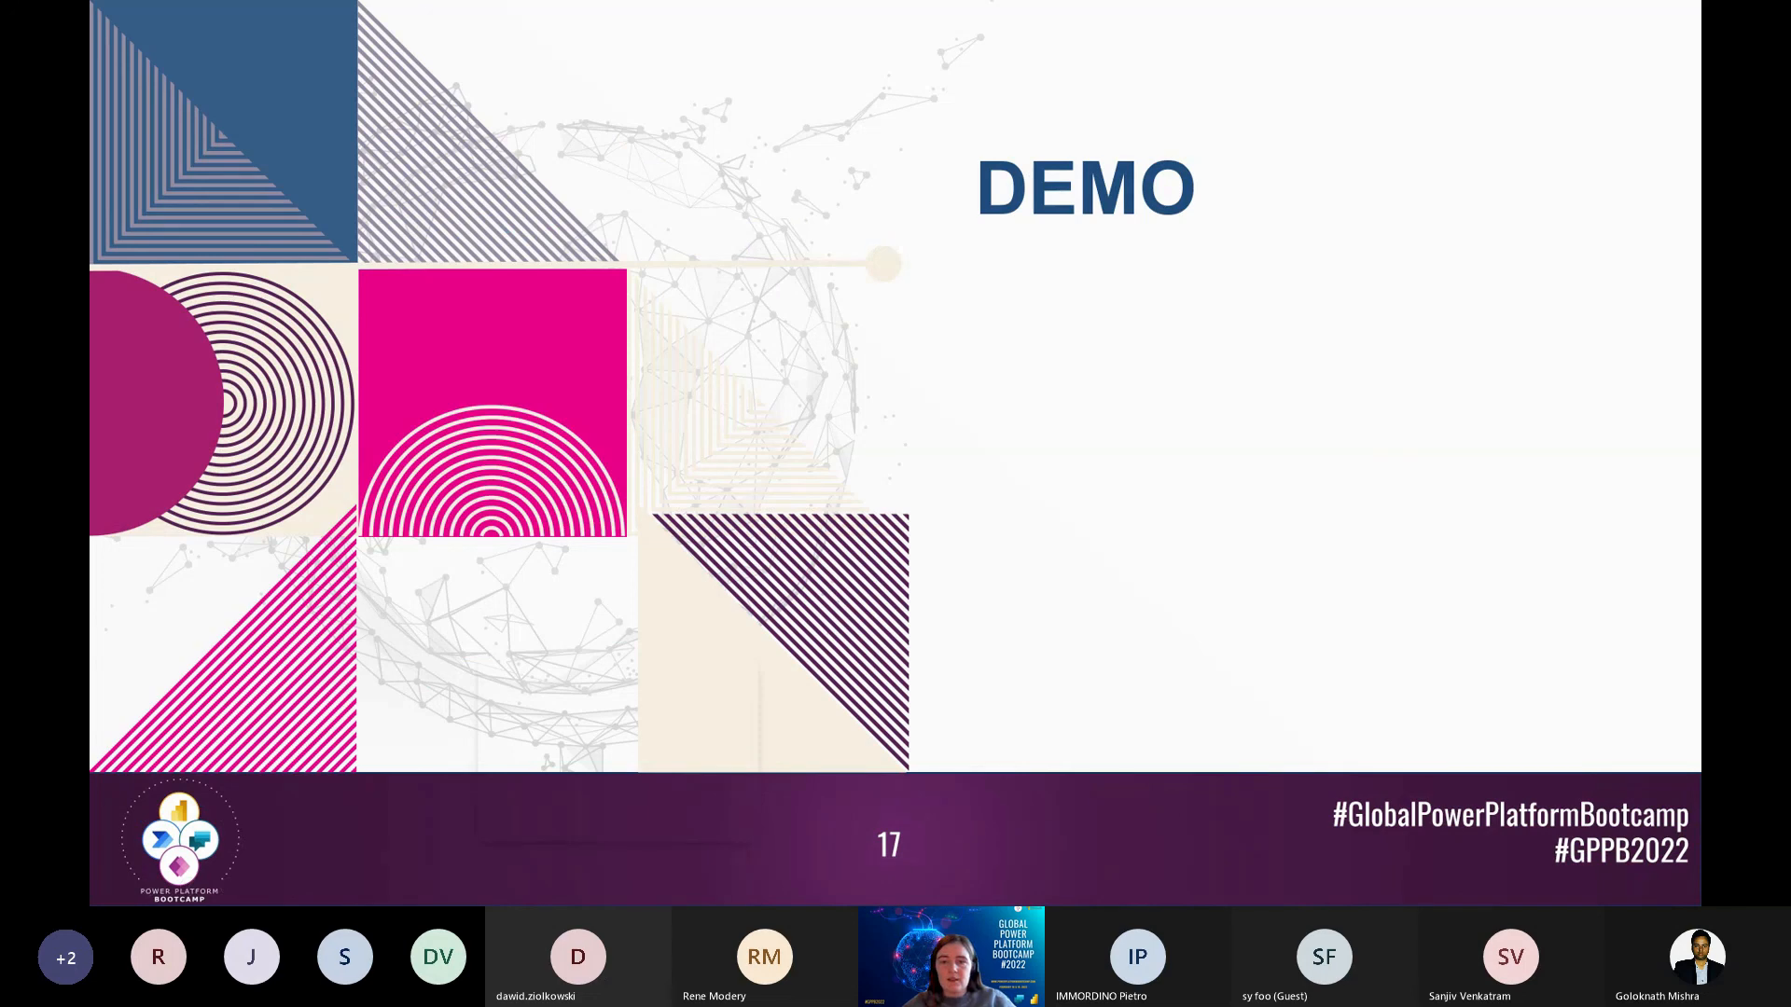
pyautogui.press('Right')
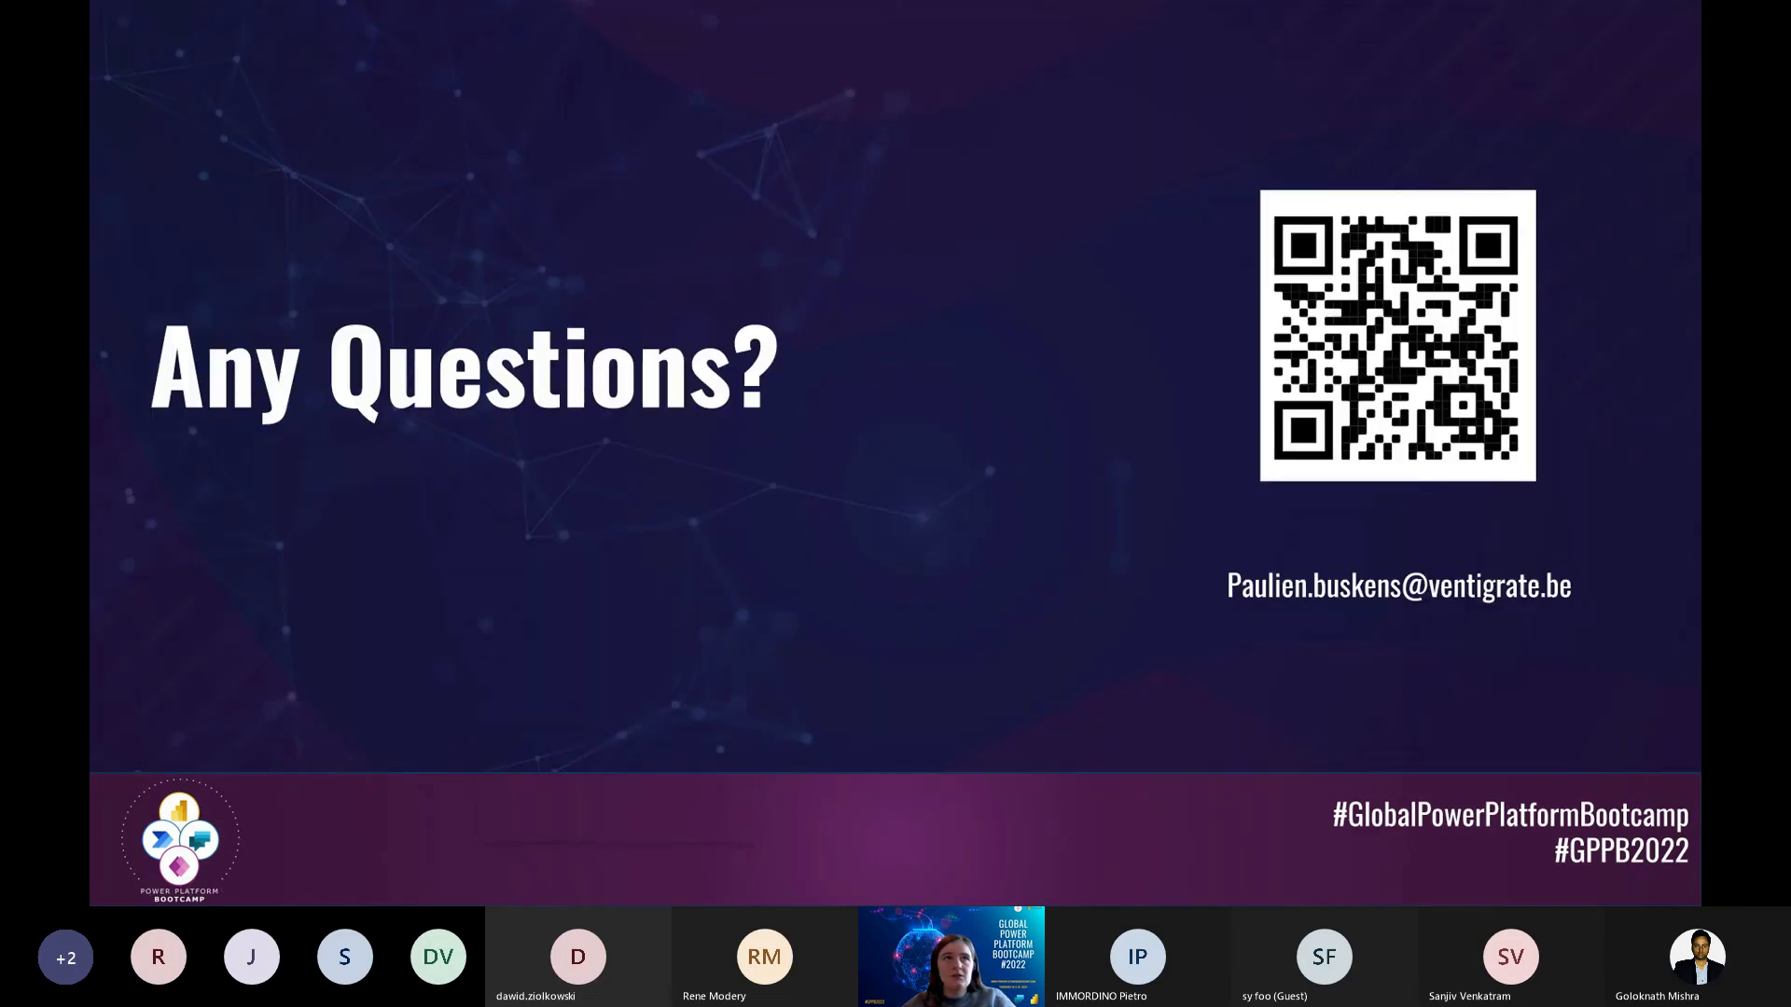